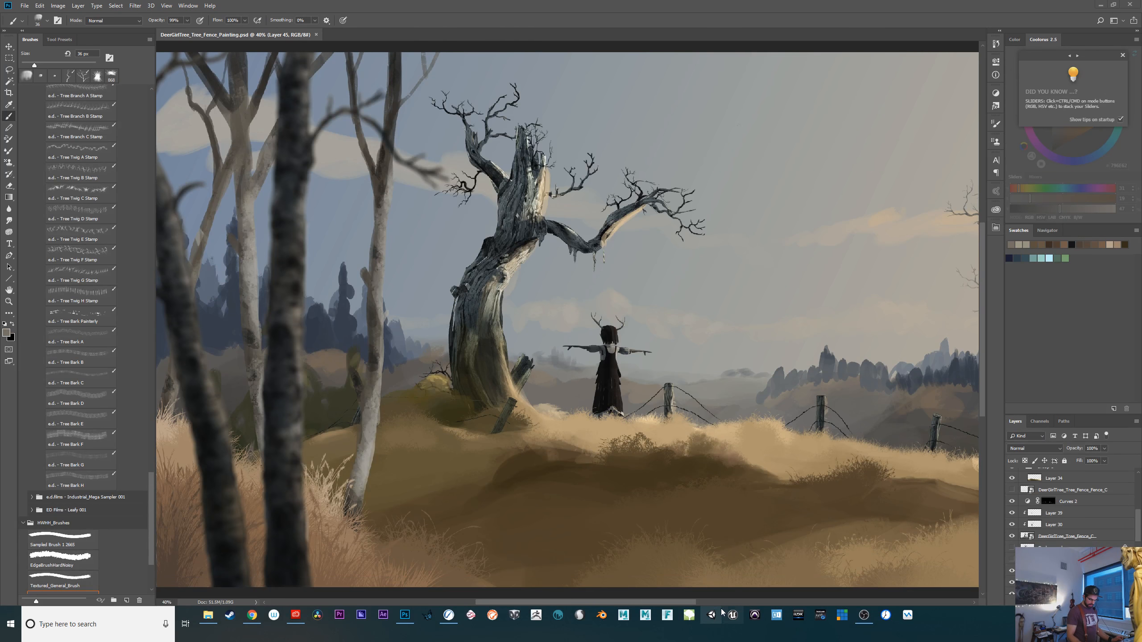
Examine the whole deer-girl painting in full-screen view, including a close look at the girl and old tree, and restore the interface panels
{"action": "left_click_drag", "start_coordinate": [722, 607], "coordinate": [722, 615]}
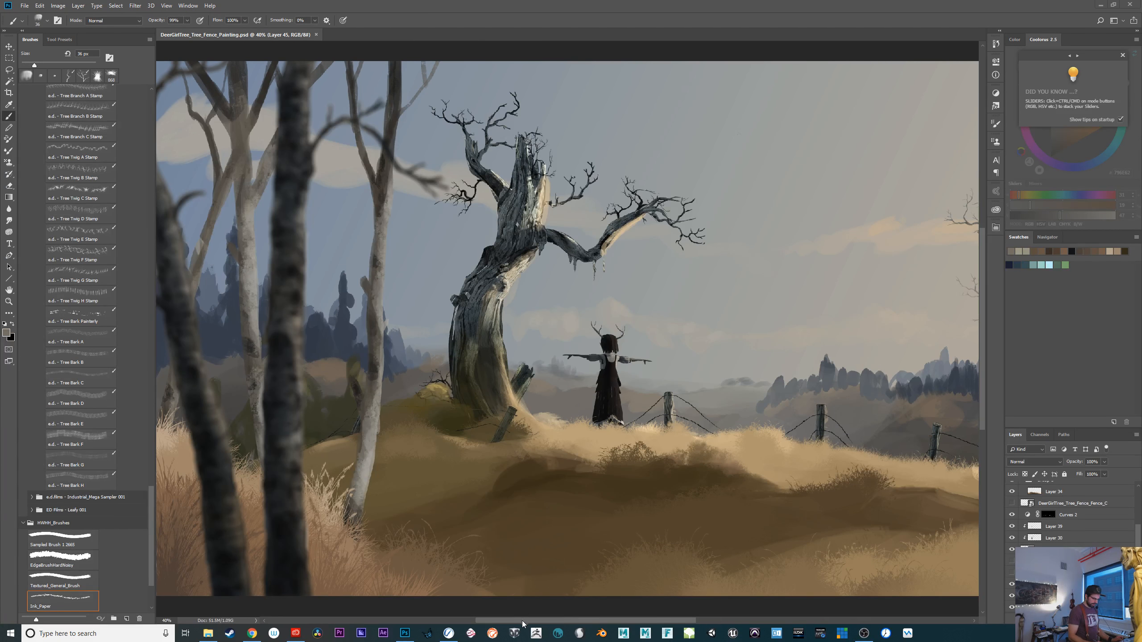
{"action": "left_click", "coordinate": [649, 606]}
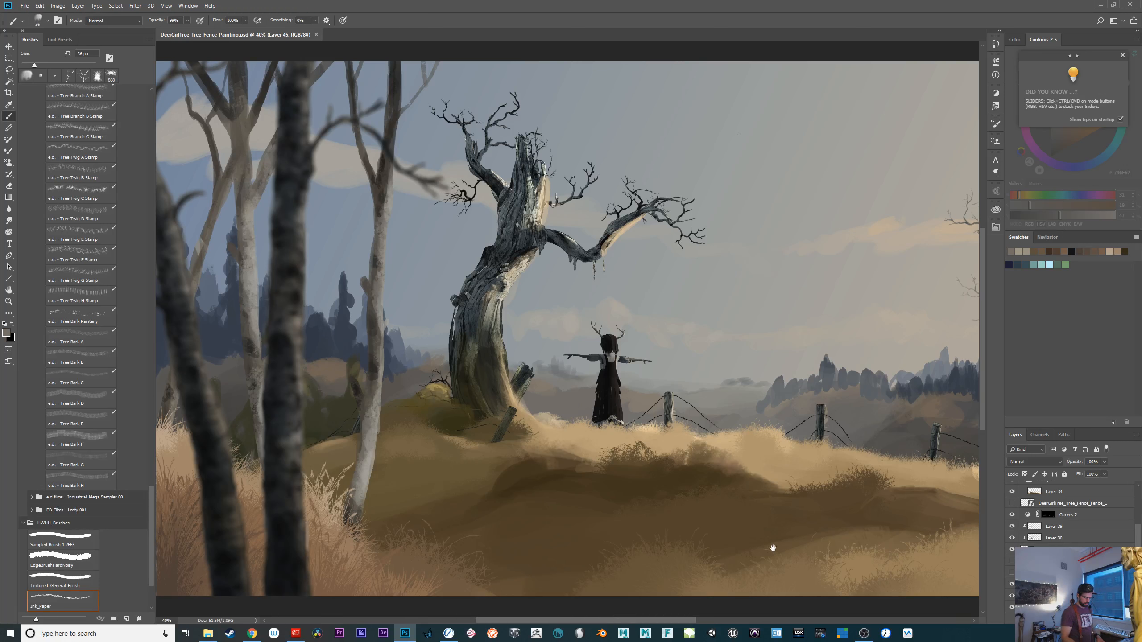
{"action": "mouse_move", "coordinate": [767, 543]}
{"action": "left_mouse_down"}
{"action": "mouse_move", "coordinate": [510, 535]}
{"action": "mouse_move", "coordinate": [807, 535]}
{"action": "mouse_move", "coordinate": [868, 593]}
{"action": "mouse_move", "coordinate": [830, 589]}
{"action": "mouse_move", "coordinate": [560, 450]}
{"action": "mouse_move", "coordinate": [821, 543]}
{"action": "mouse_move", "coordinate": [688, 523]}
{"action": "mouse_move", "coordinate": [866, 511]}
{"action": "mouse_move", "coordinate": [928, 523]}
{"action": "left_mouse_up"}
{"action": "key", "text": "Tab"}
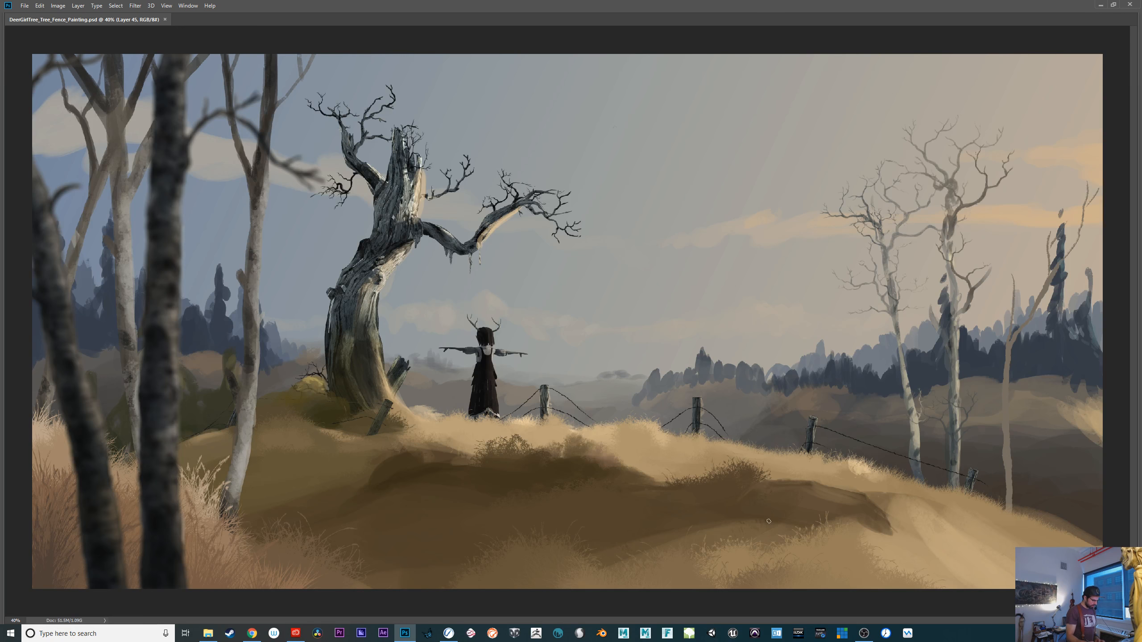
{"action": "key", "text": "f"}
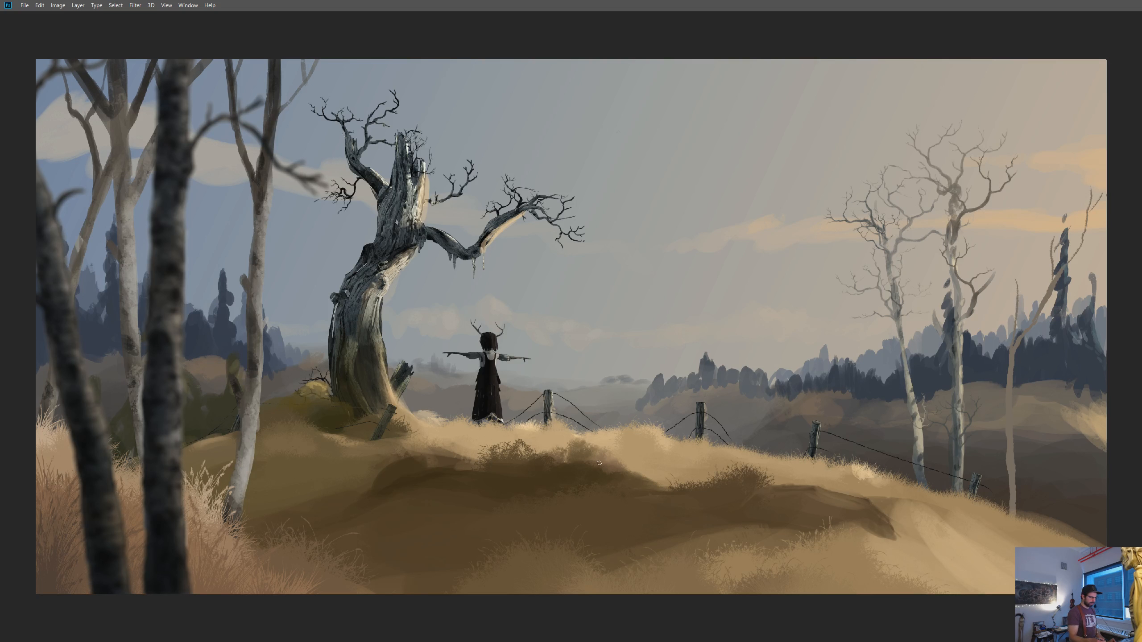
{"action": "key", "text": "ctrl+plus"}
{"action": "key", "text": "ctrl+plus"}
{"action": "key", "text": "ctrl+plus"}
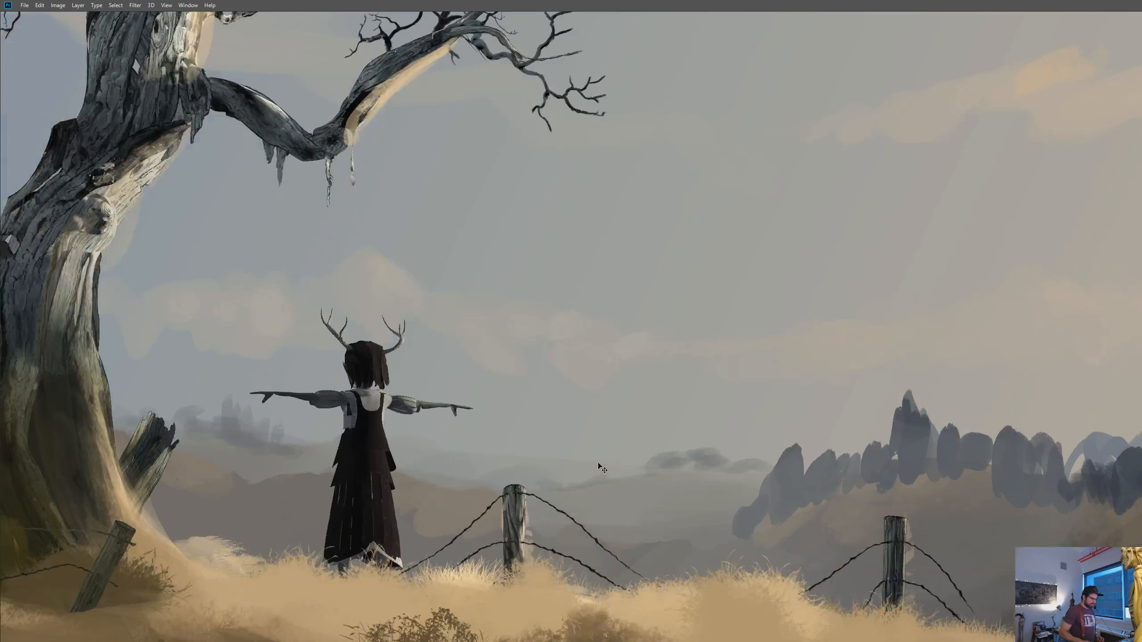
{"action": "left_click_drag", "start_coordinate": [600, 468], "coordinate": [773, 477]}
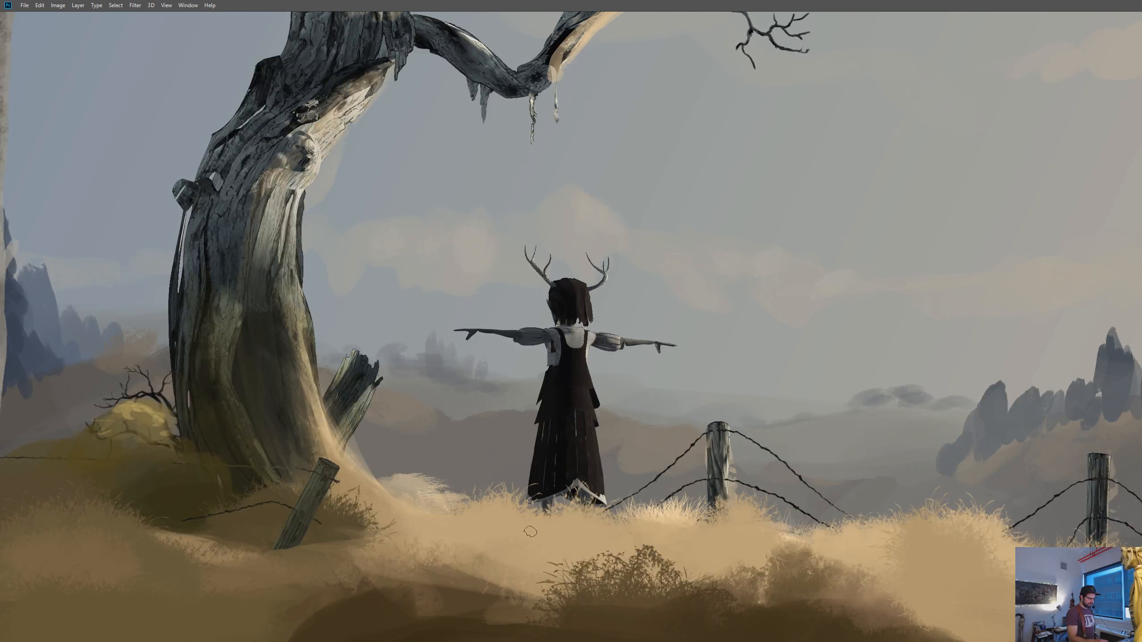
{"action": "key", "text": "ctrl+minus"}
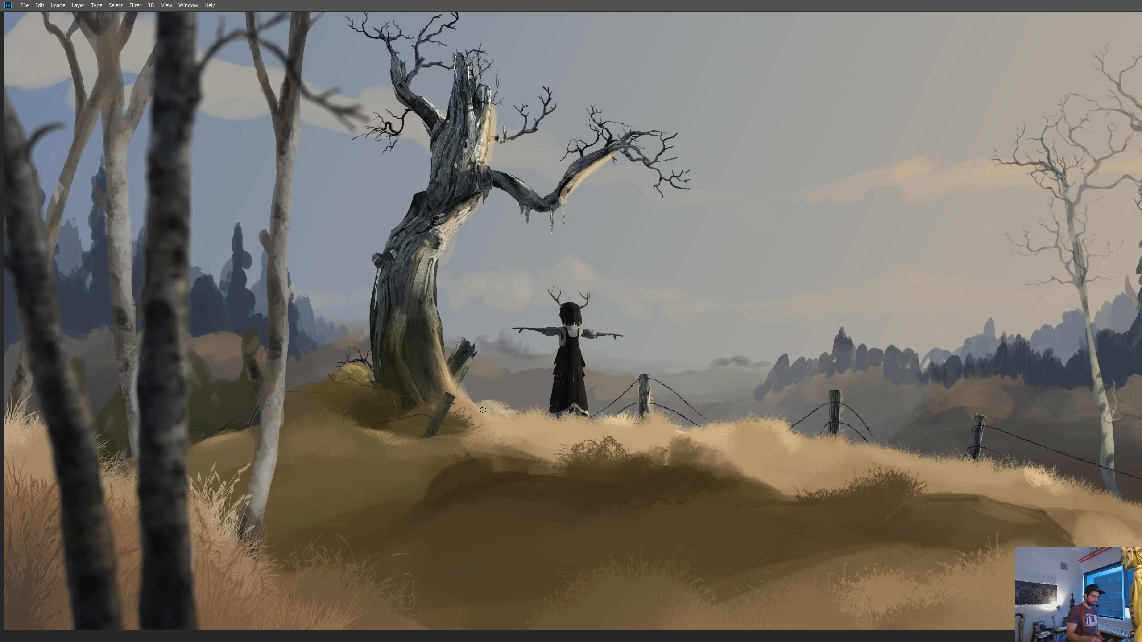
{"action": "key", "text": "f"}
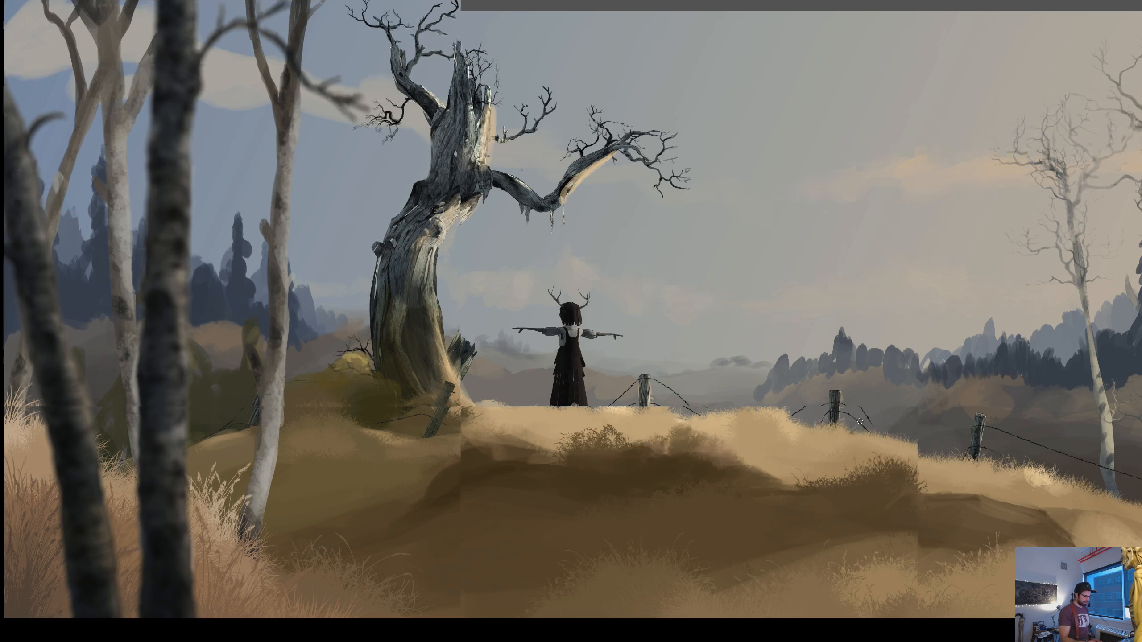
{"action": "key", "text": "f"}
{"action": "key", "text": "Tab"}
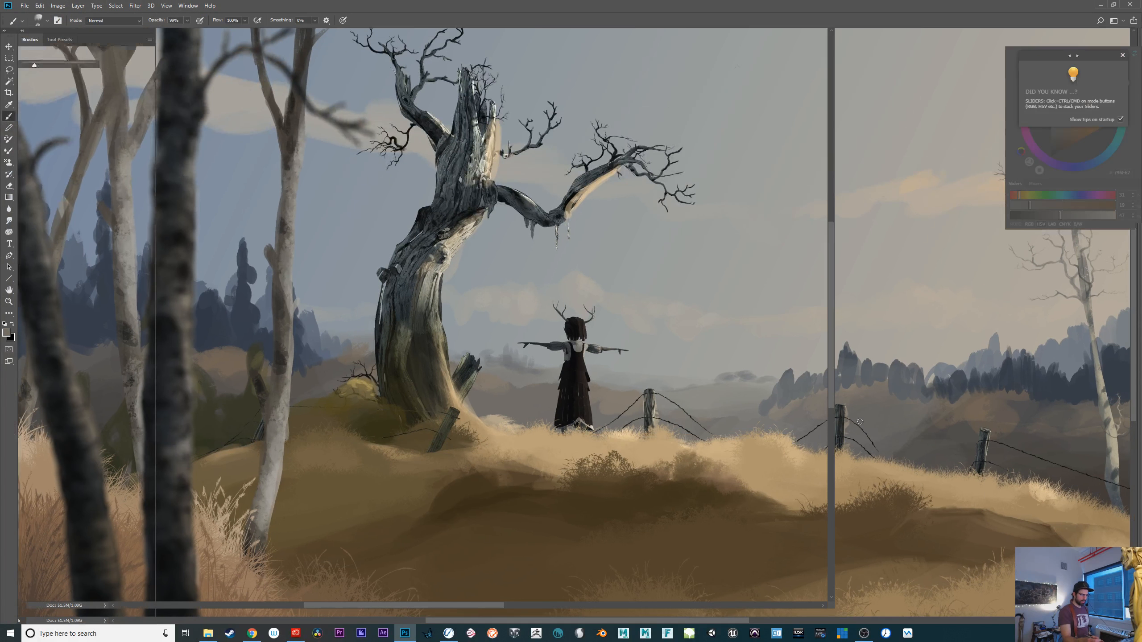
Switch to Rebelle and clear the gray splatter tests from Layer 1
{"action": "left_click", "coordinate": [1100, 4]}
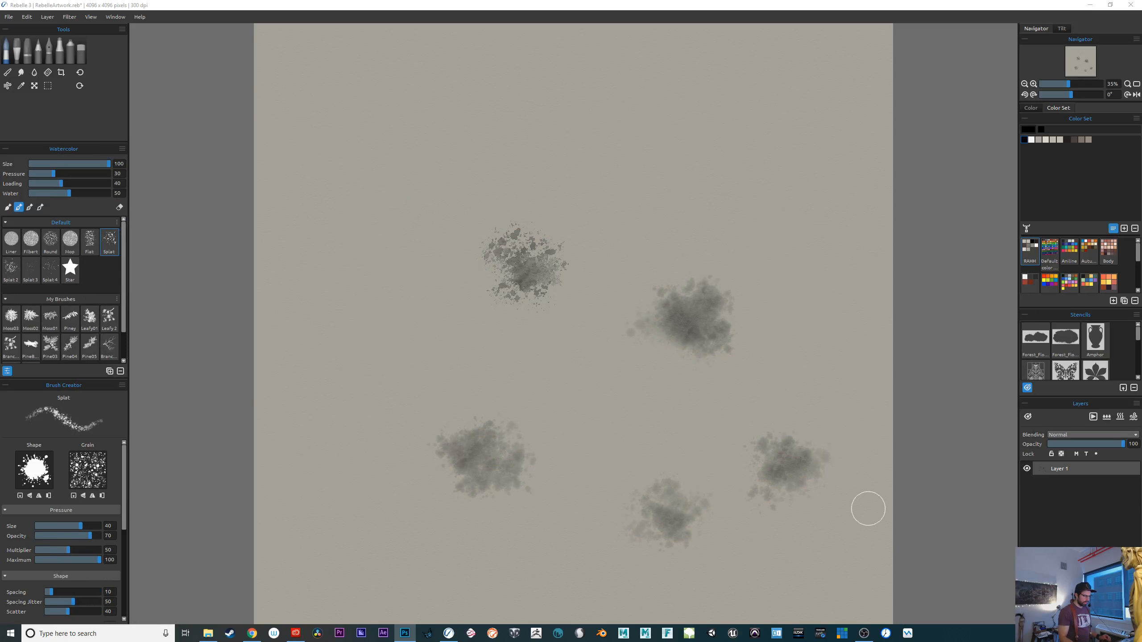
{"action": "left_click", "coordinate": [1028, 469]}
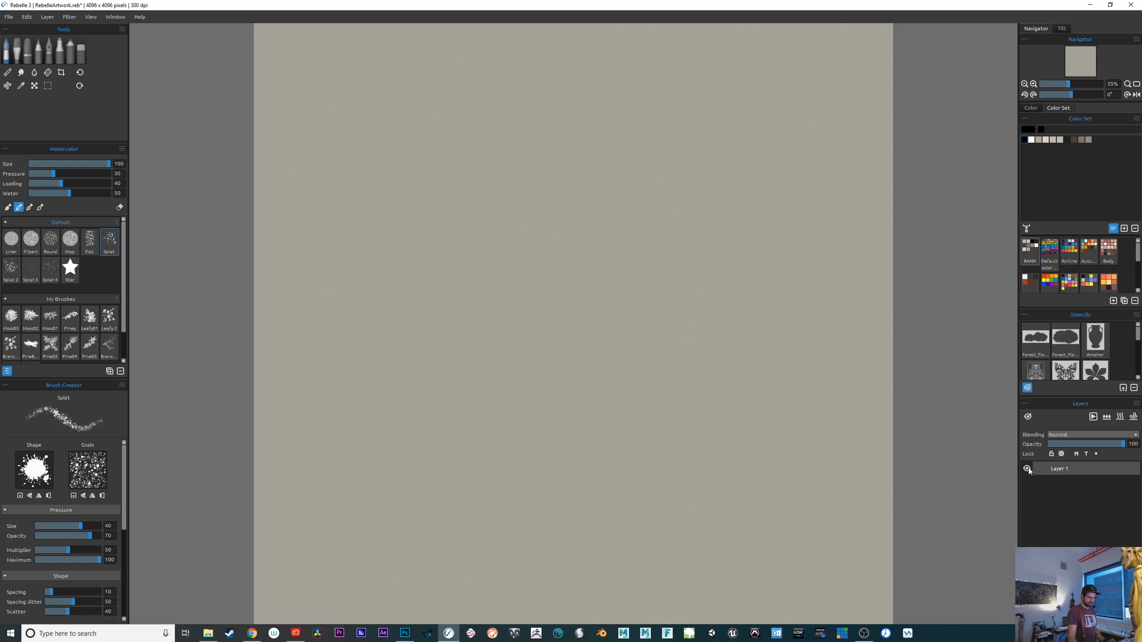
{"action": "left_click", "coordinate": [1027, 469]}
{"action": "key", "text": "Delete"}
Create a new 4096 x 4096 pixel artwork without saving the old one, using the Washi canvas texture with deckled edges
{"action": "left_click", "coordinate": [7, 17]}
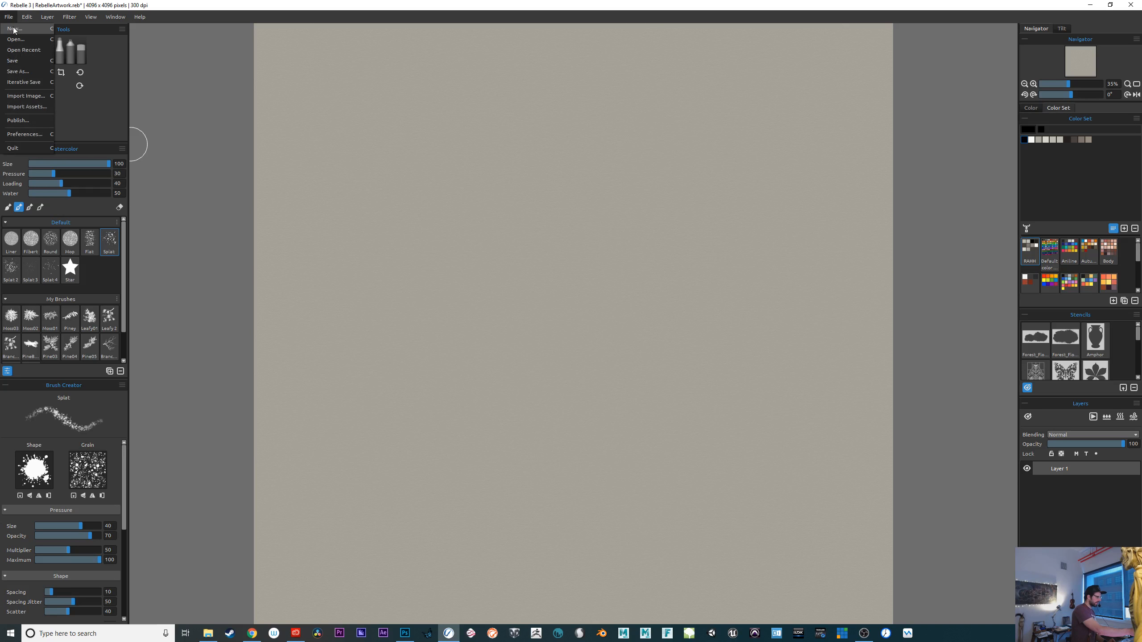
{"action": "left_click", "coordinate": [14, 28]}
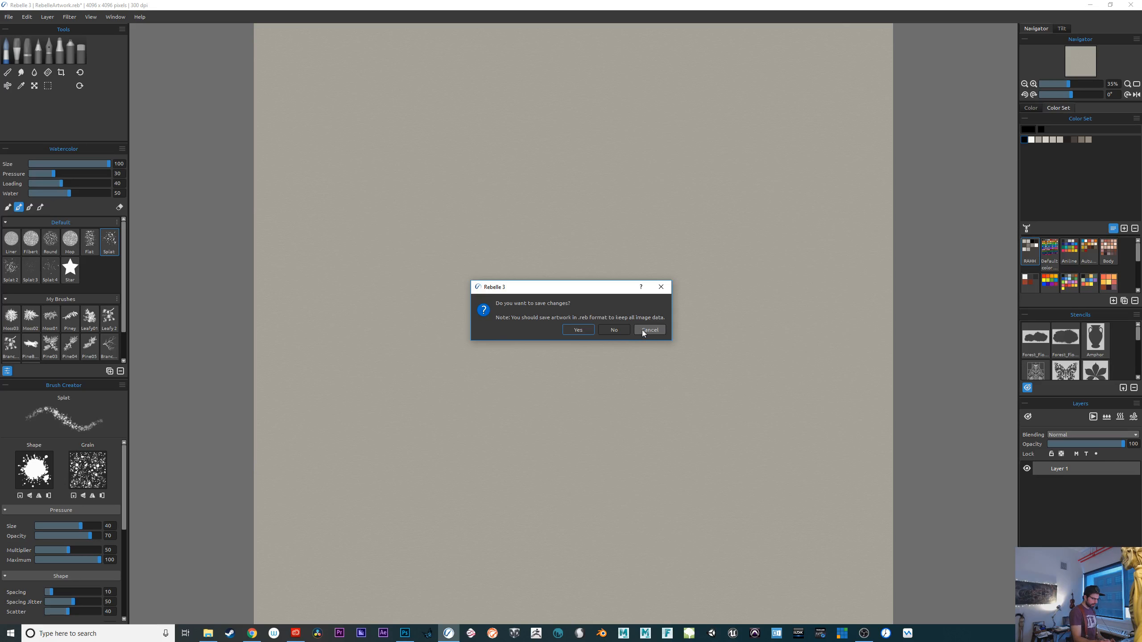
{"action": "left_click", "coordinate": [610, 329]}
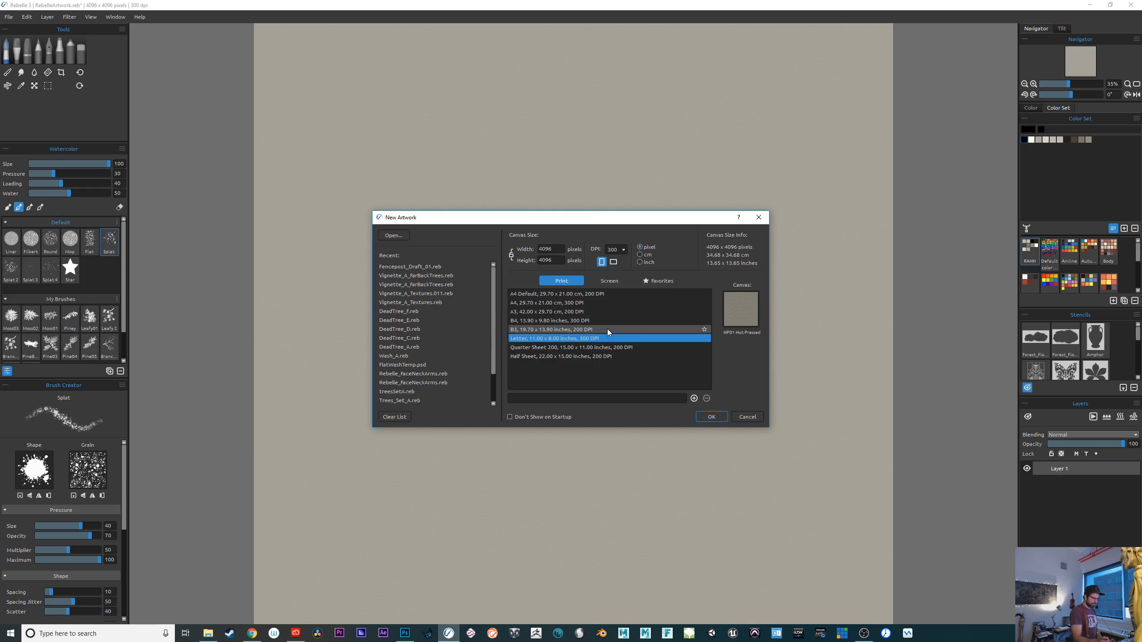
{"action": "left_click", "coordinate": [741, 320]}
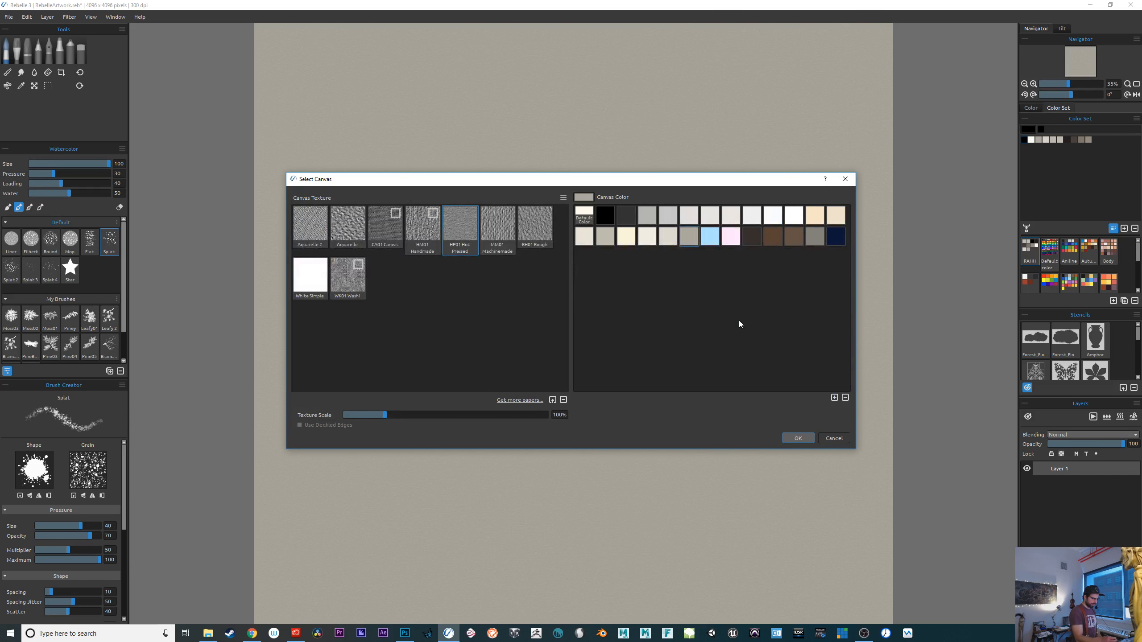
{"action": "left_click", "coordinate": [346, 283]}
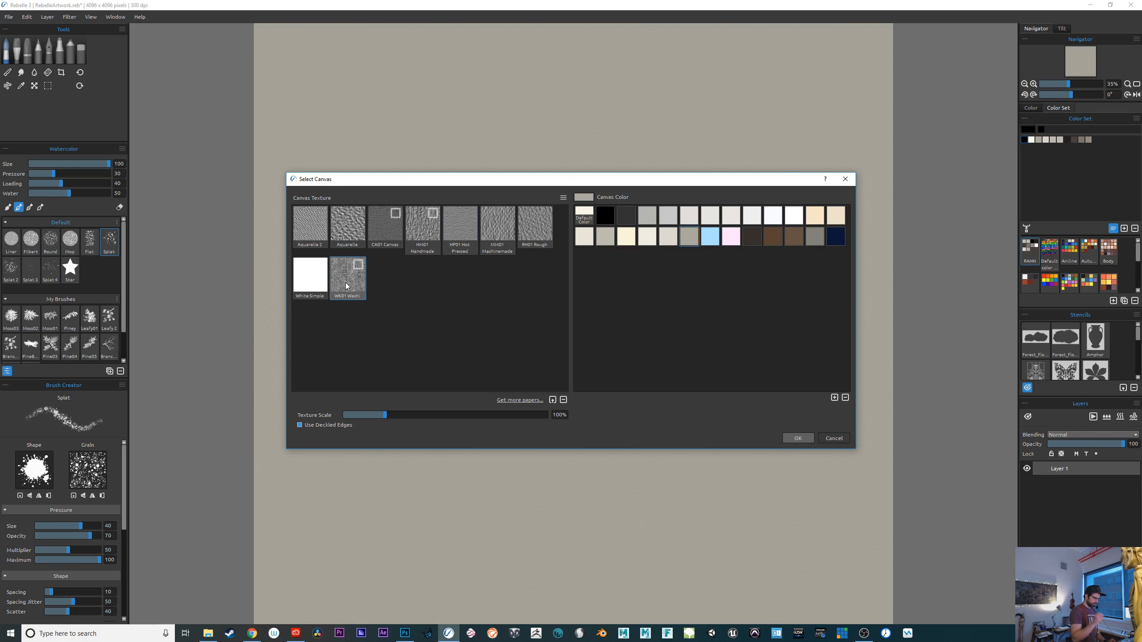
{"action": "left_click", "coordinate": [799, 438]}
{"action": "left_click", "coordinate": [714, 417]}
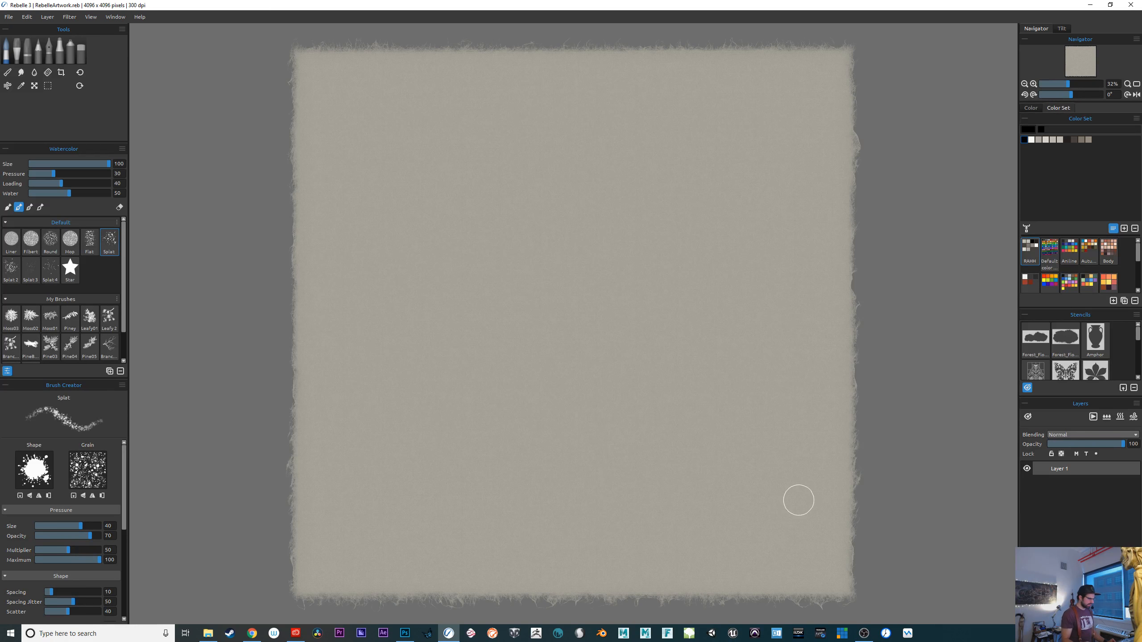
Test the Splat 4 watercolor brush with a short dab near the canvas center and undo it
{"action": "left_click", "coordinate": [52, 270]}
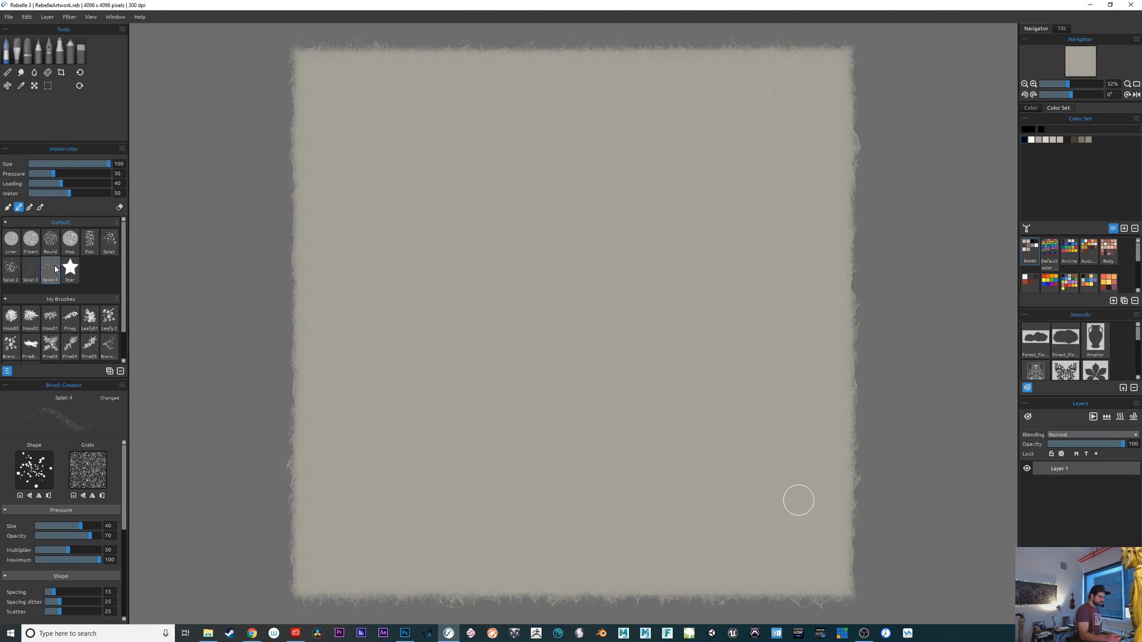
{"action": "left_click_drag", "start_coordinate": [570, 318], "coordinate": [591, 306]}
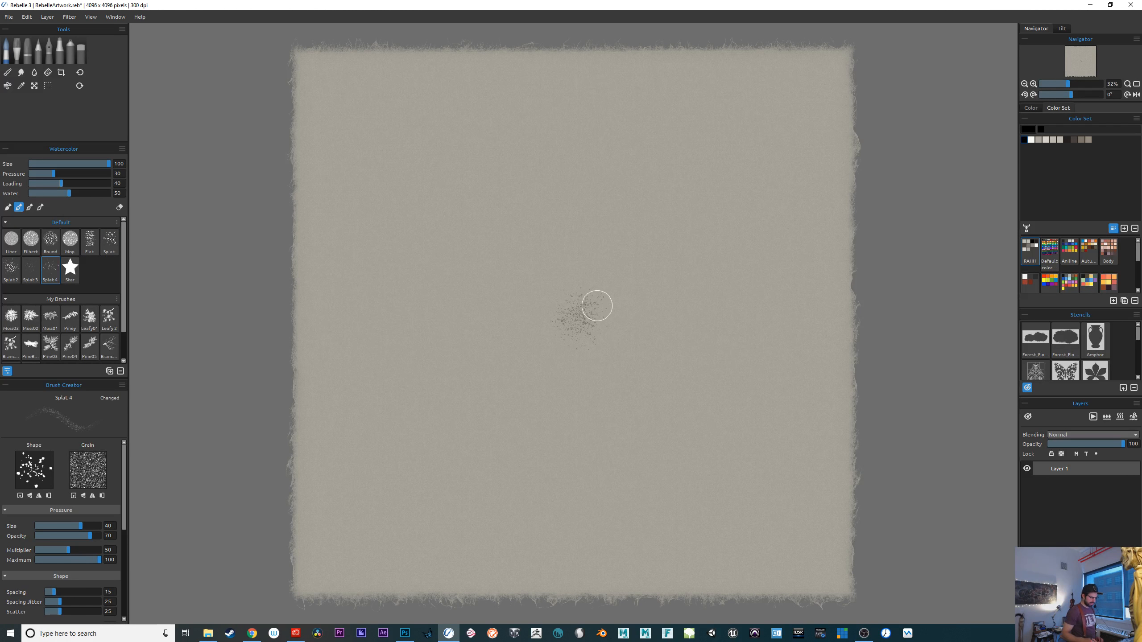
{"action": "key", "text": "ctrl+z"}
{"action": "key", "text": "ctrl+plus"}
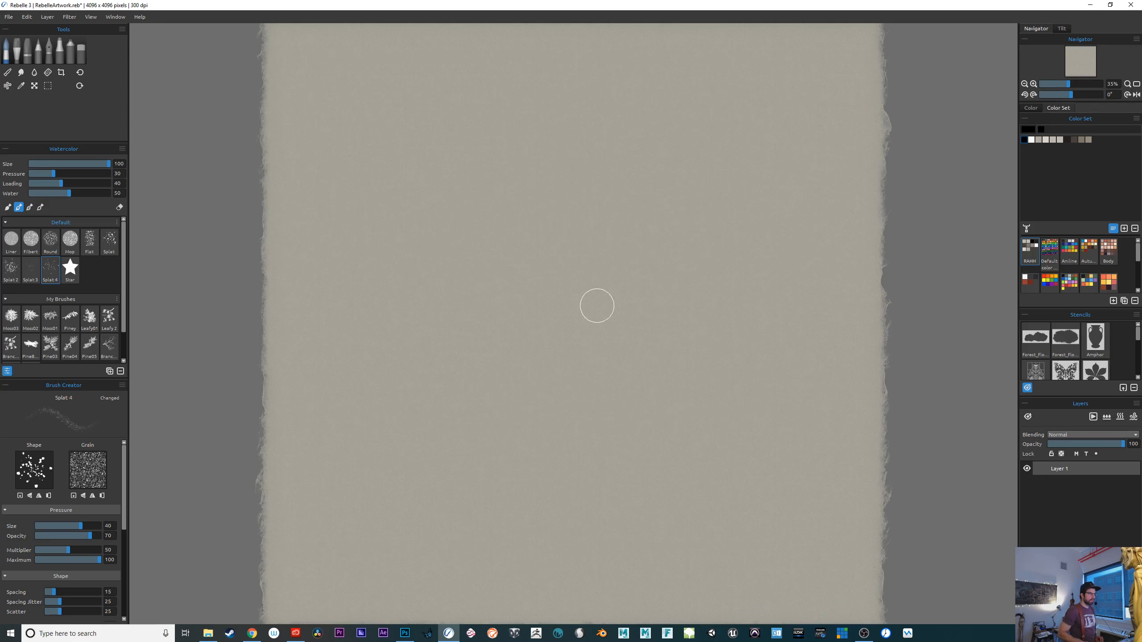
{"action": "key", "text": "ctrl+plus"}
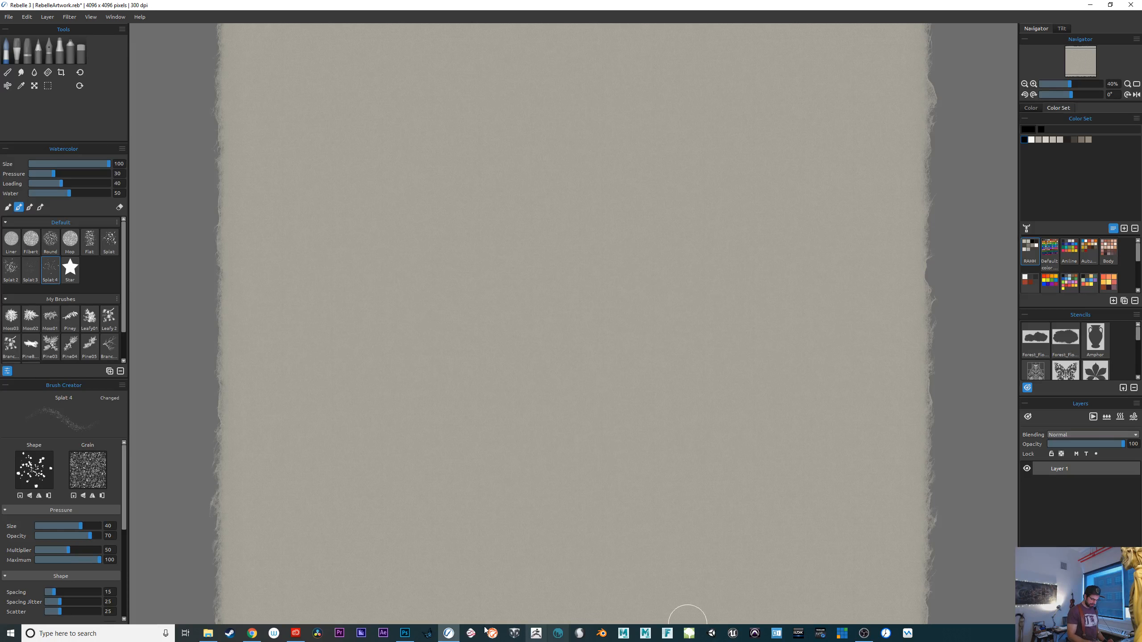
Switch to Photoshop to examine the painted tree and girl up close, close the startup tip and return to Rebelle
{"action": "left_click", "coordinate": [405, 633]}
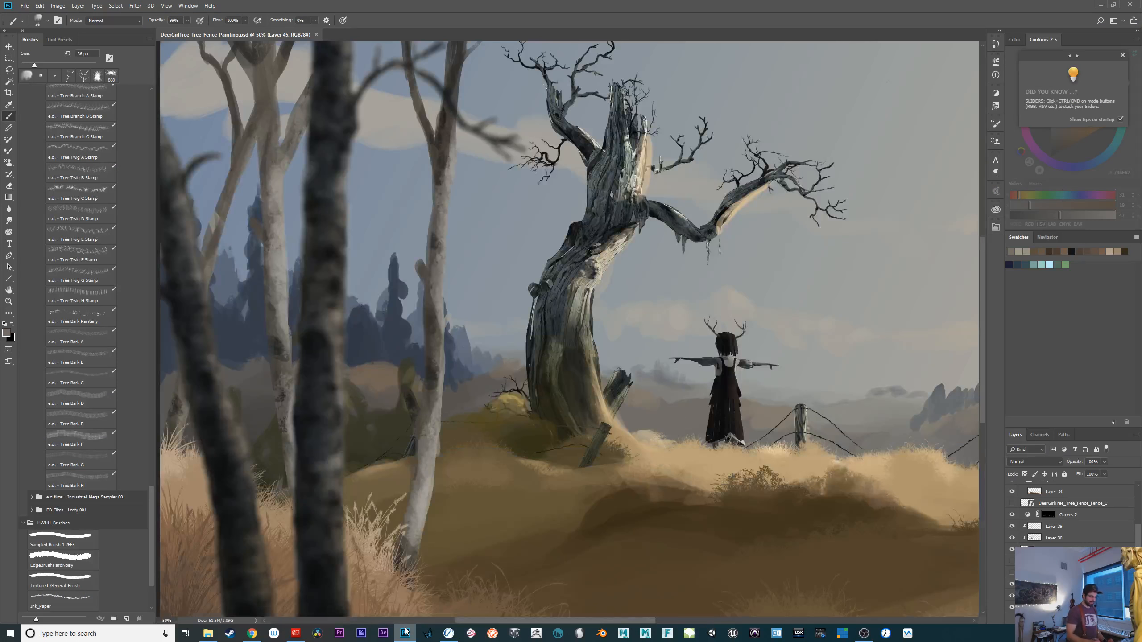
{"action": "key", "text": "ctrl+plus"}
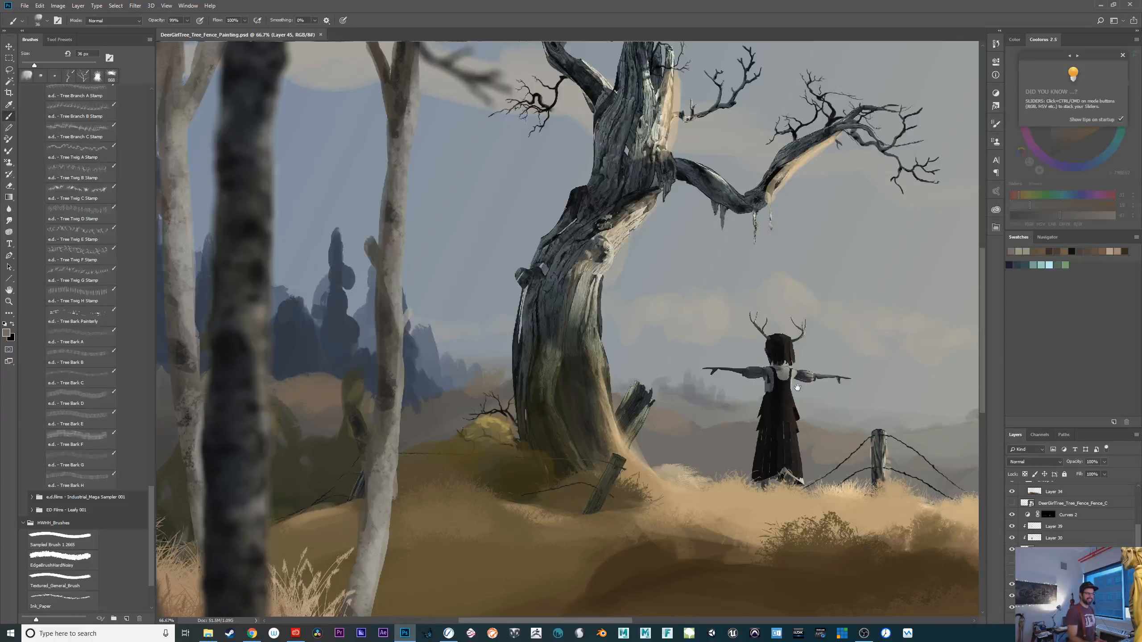
{"action": "left_click_drag", "start_coordinate": [777, 383], "coordinate": [498, 405]}
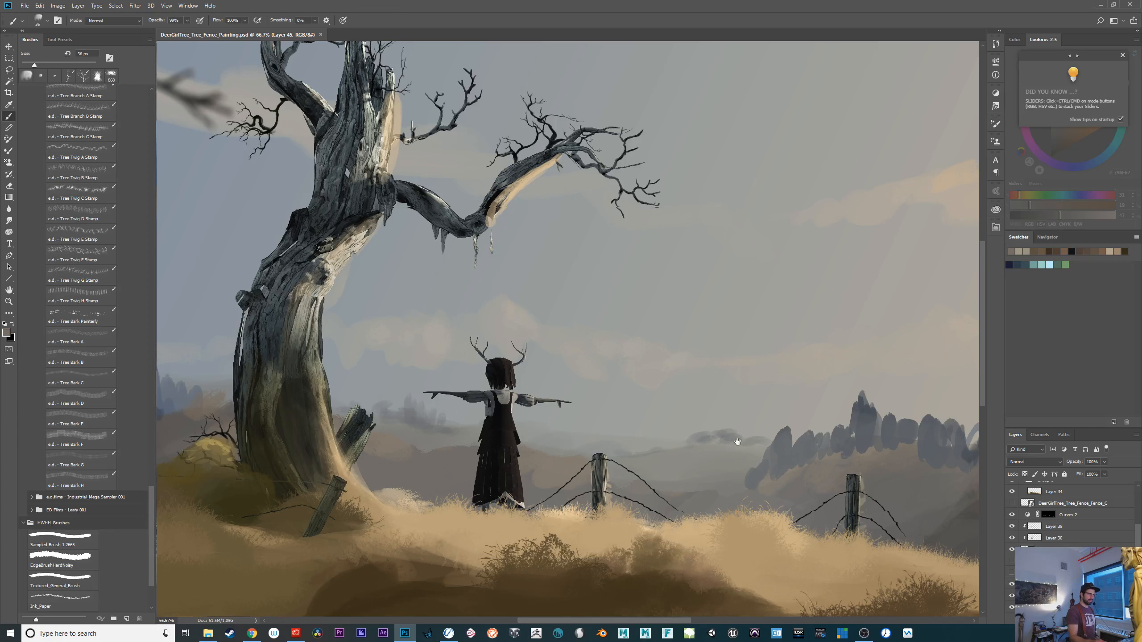
{"action": "left_click_drag", "start_coordinate": [682, 362], "coordinate": [778, 478]}
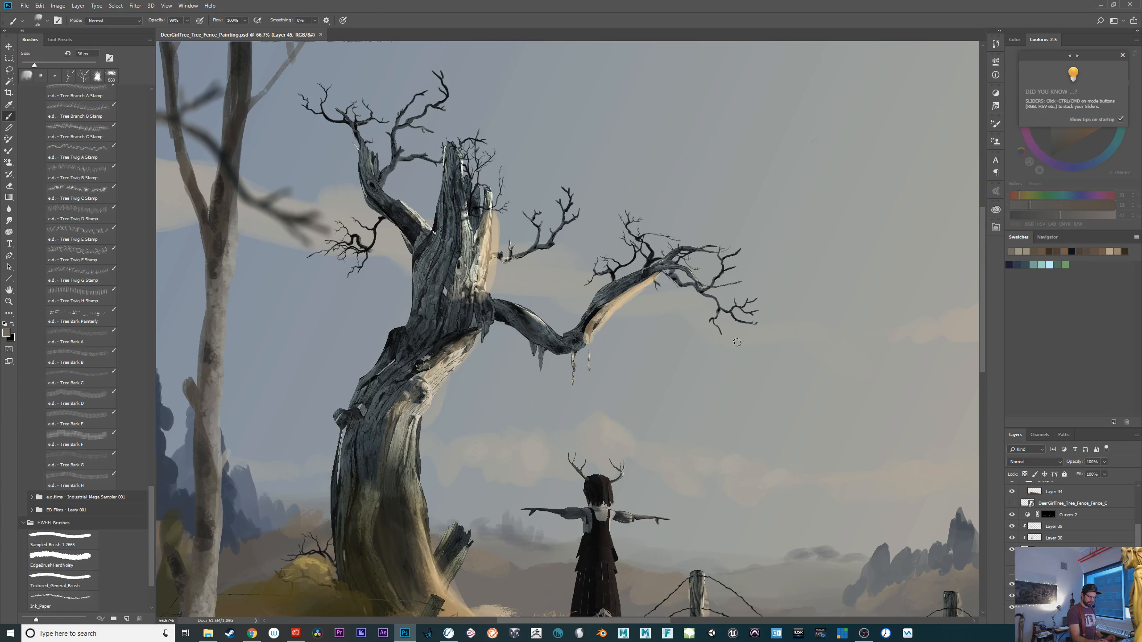
{"action": "left_click", "coordinate": [1122, 55]}
{"action": "left_click", "coordinate": [1100, 5]}
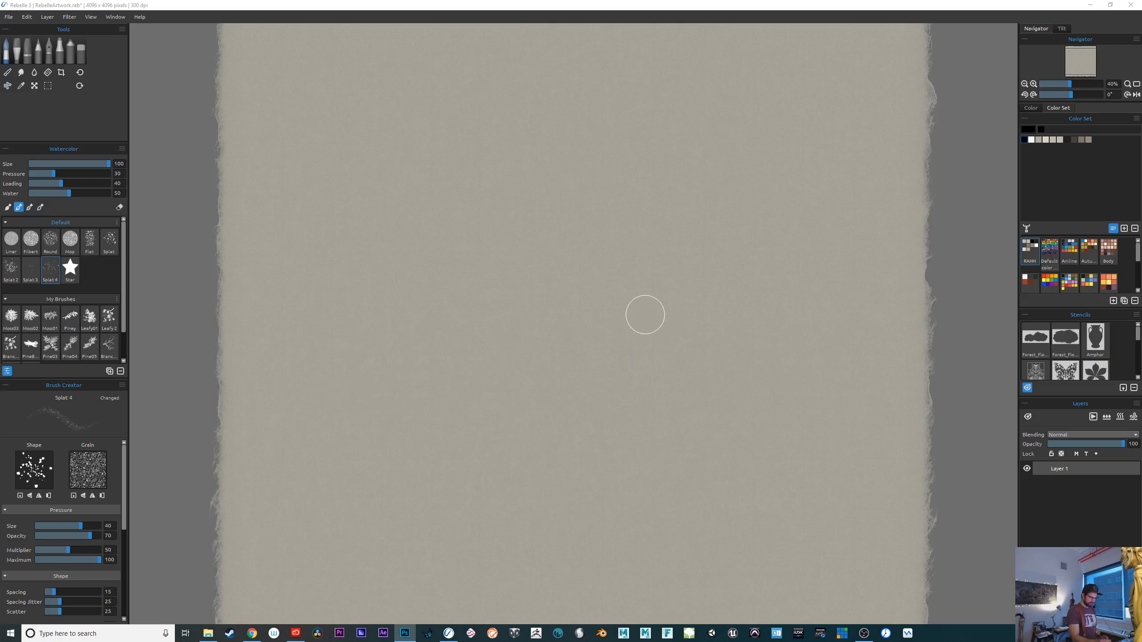
Try wider Splat 4 watercolor strokes mid-canvas, inspect the speckles up close and undo them
{"action": "left_click_drag", "start_coordinate": [602, 296], "coordinate": [638, 311]}
{"action": "key", "text": "ctrl+z"}
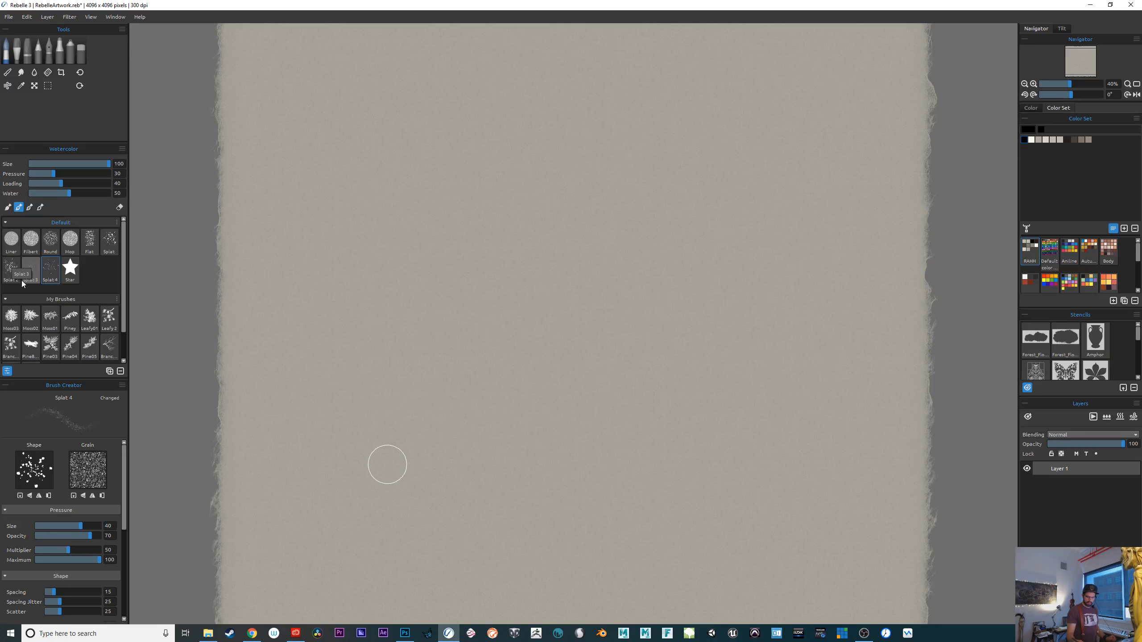
{"action": "mouse_move", "coordinate": [535, 301]}
{"action": "left_mouse_down"}
{"action": "mouse_move", "coordinate": [561, 306]}
{"action": "mouse_move", "coordinate": [575, 337]}
{"action": "mouse_move", "coordinate": [555, 310]}
{"action": "mouse_move", "coordinate": [658, 349]}
{"action": "left_mouse_up"}
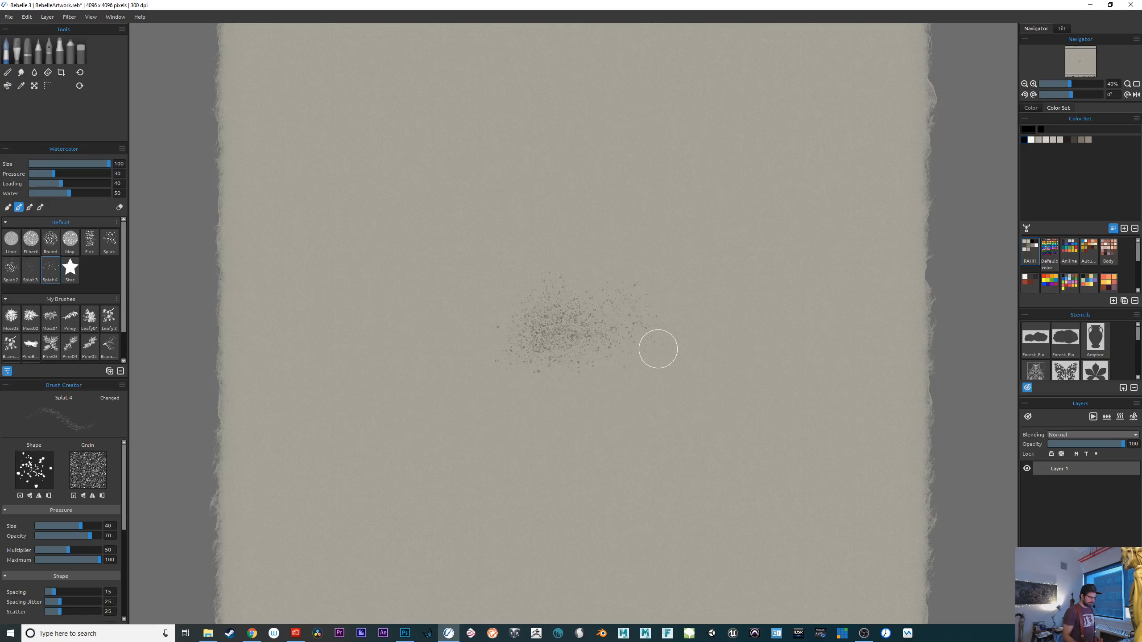
{"action": "scroll", "coordinate": [658, 349], "scroll_direction": "up", "scroll_amount": 5}
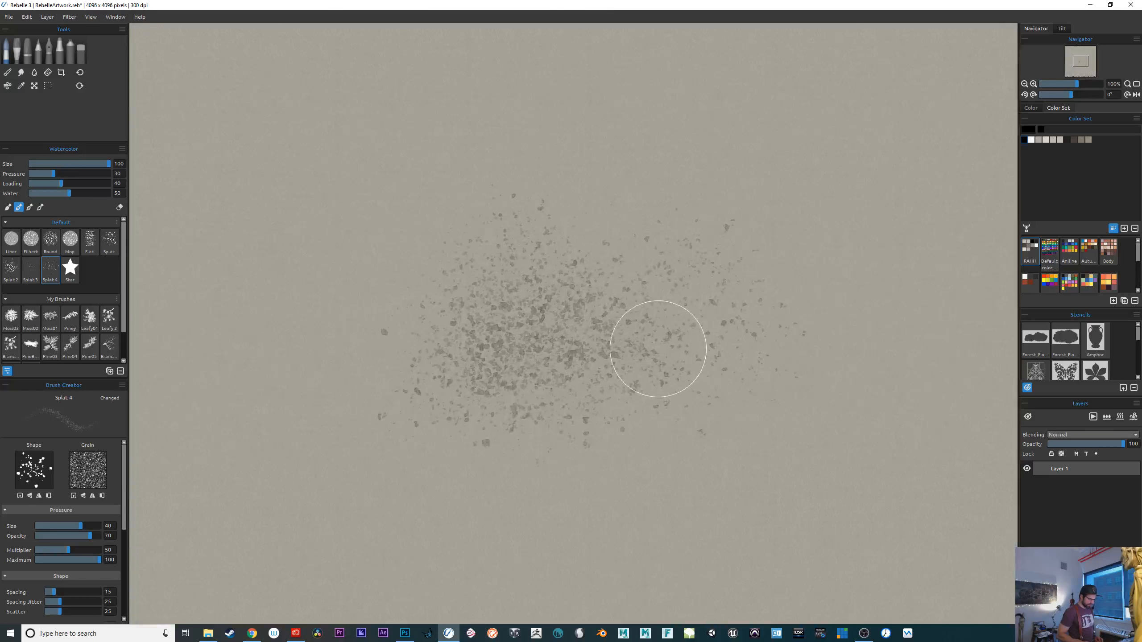
{"action": "key", "text": "ctrl+z"}
Try a Splat watercolor stroke near the canvas center, inspect its texture up close and undo it
{"action": "scroll", "coordinate": [658, 349], "scroll_direction": "down", "scroll_amount": 5}
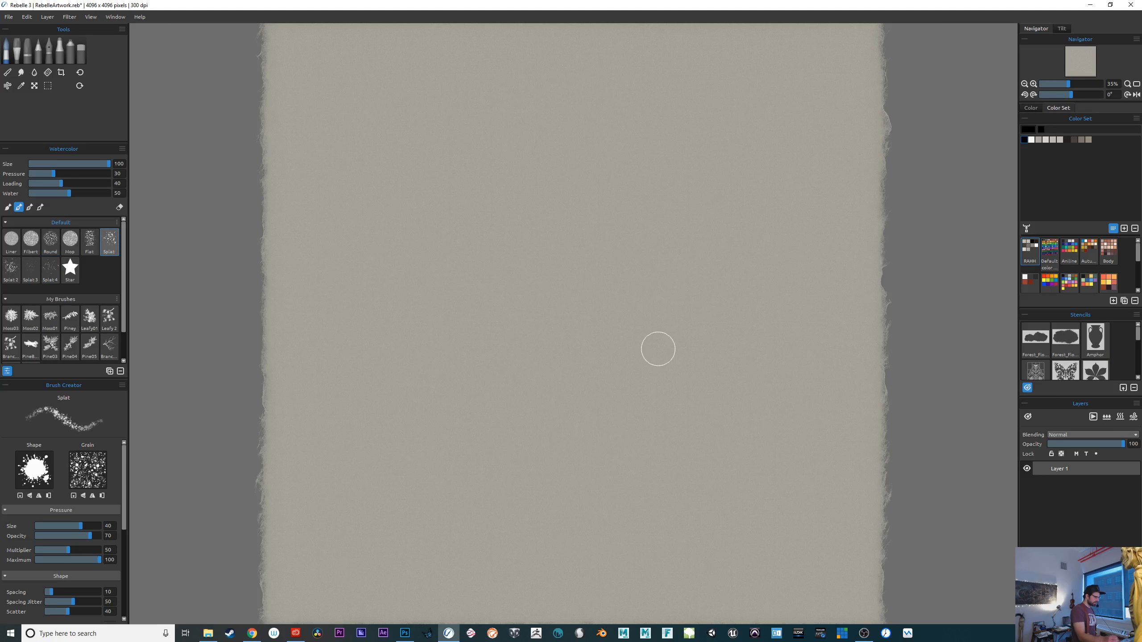
{"action": "mouse_move", "coordinate": [524, 349]}
{"action": "left_mouse_down"}
{"action": "mouse_move", "coordinate": [576, 346]}
{"action": "mouse_move", "coordinate": [589, 361]}
{"action": "left_mouse_up"}
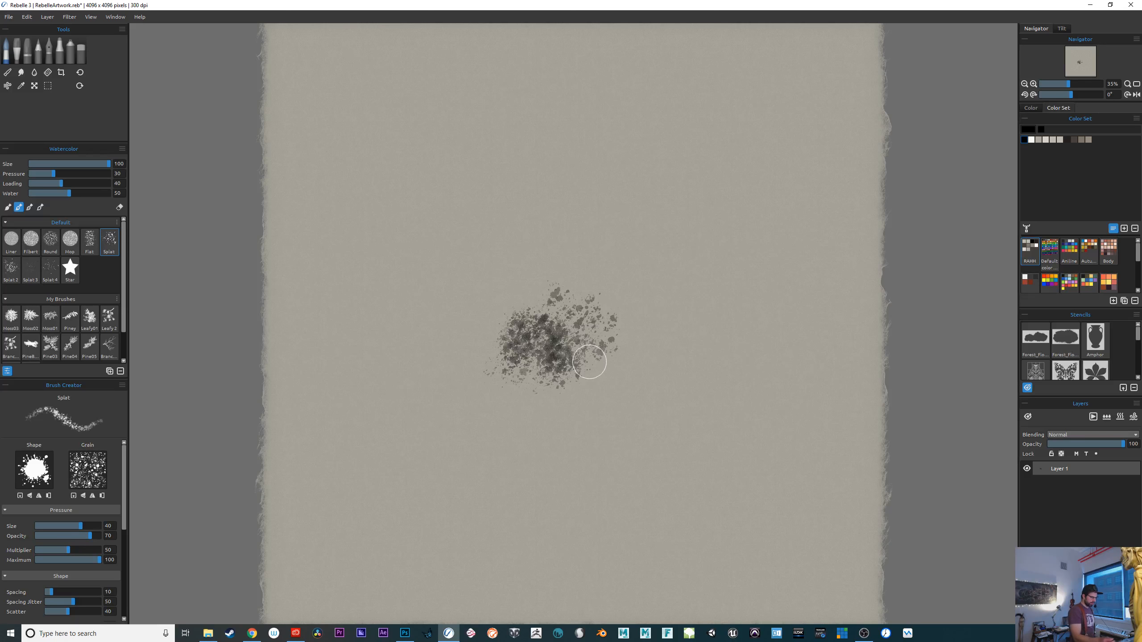
{"action": "scroll", "coordinate": [590, 363], "scroll_direction": "up", "scroll_amount": 5}
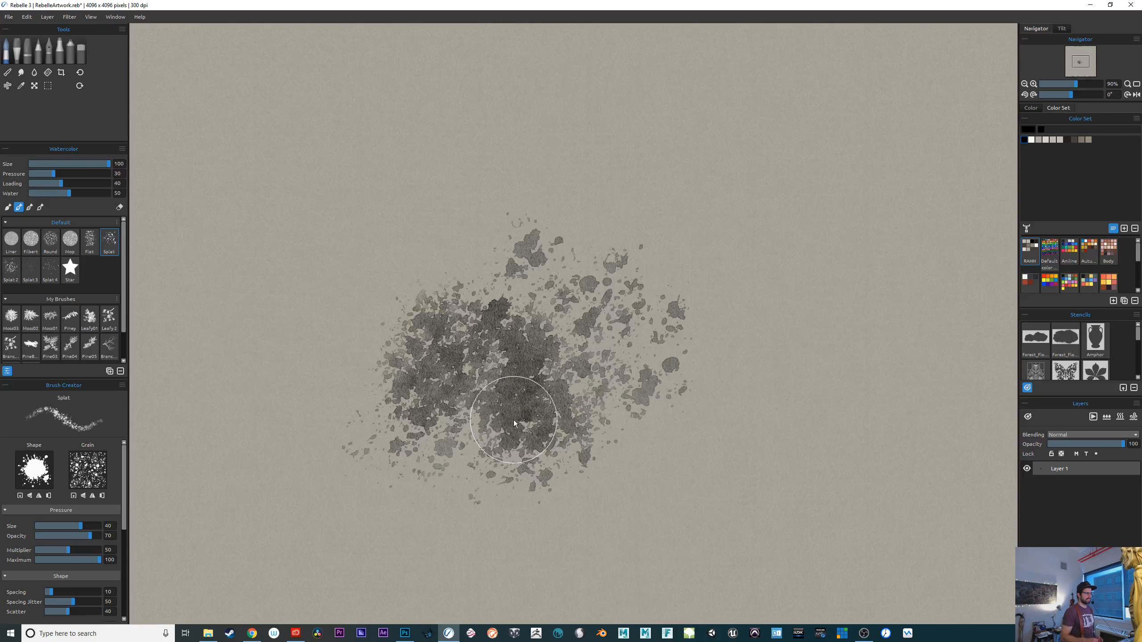
{"action": "key", "text": "ctrl+z"}
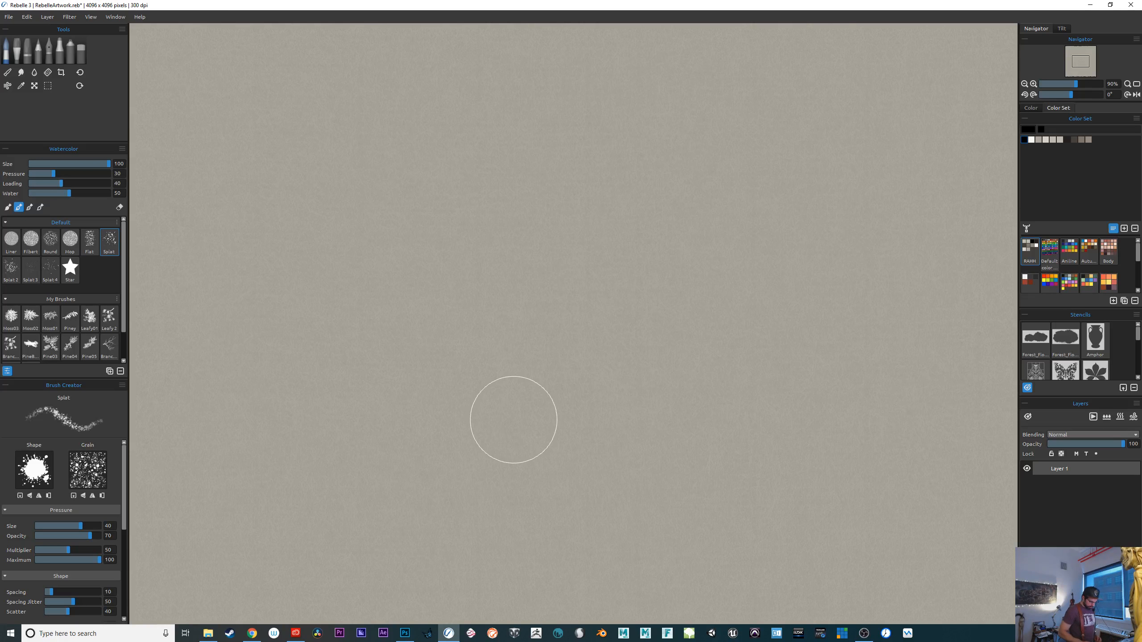
Try a broad back-and-forth Splat watercolor stroke at size 100 across the middle of the canvas and clear it
{"action": "scroll", "coordinate": [513, 419], "scroll_direction": "down", "scroll_amount": 3}
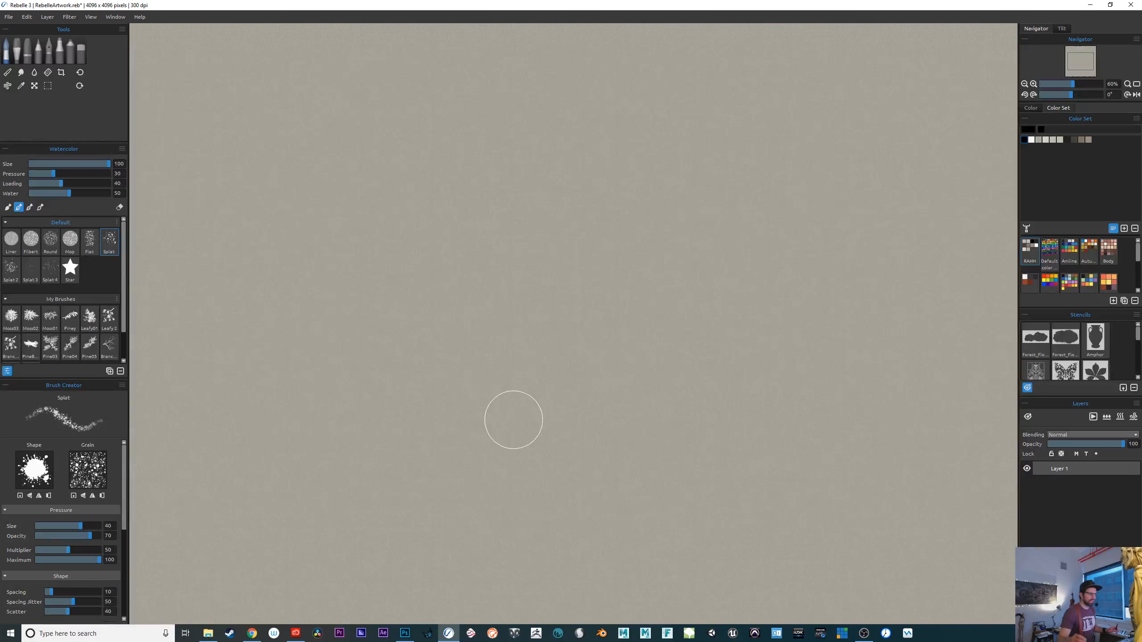
{"action": "key", "text": "n"}
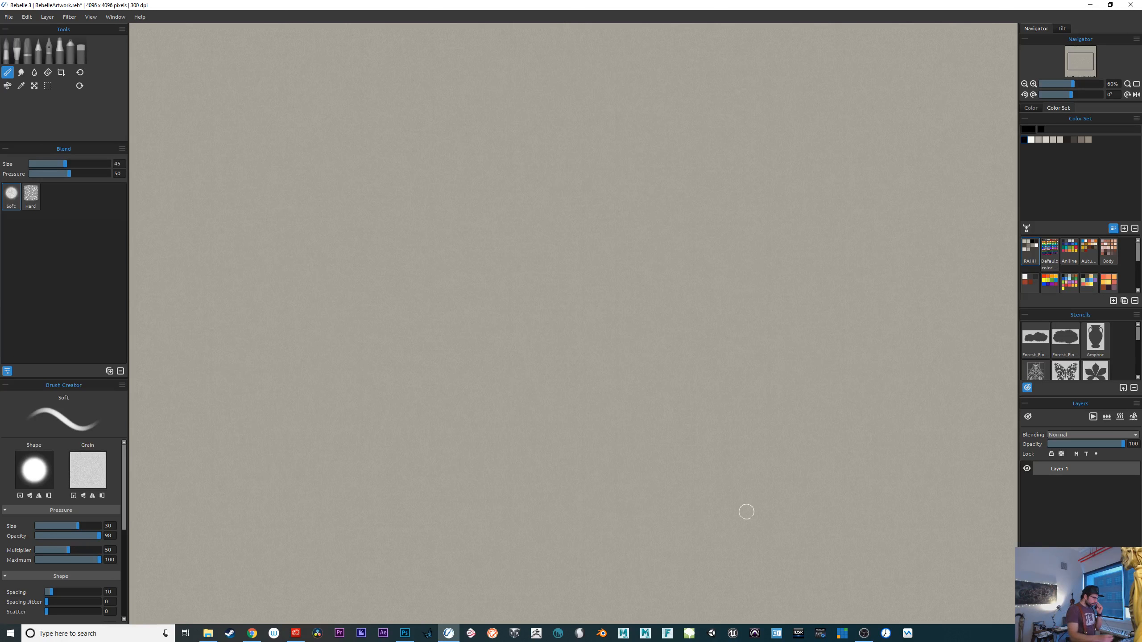
{"action": "key", "text": "w"}
{"action": "mouse_move", "coordinate": [502, 368]}
{"action": "left_mouse_down"}
{"action": "mouse_move", "coordinate": [507, 324]}
{"action": "mouse_move", "coordinate": [560, 346]}
{"action": "mouse_move", "coordinate": [707, 353]}
{"action": "left_mouse_up"}
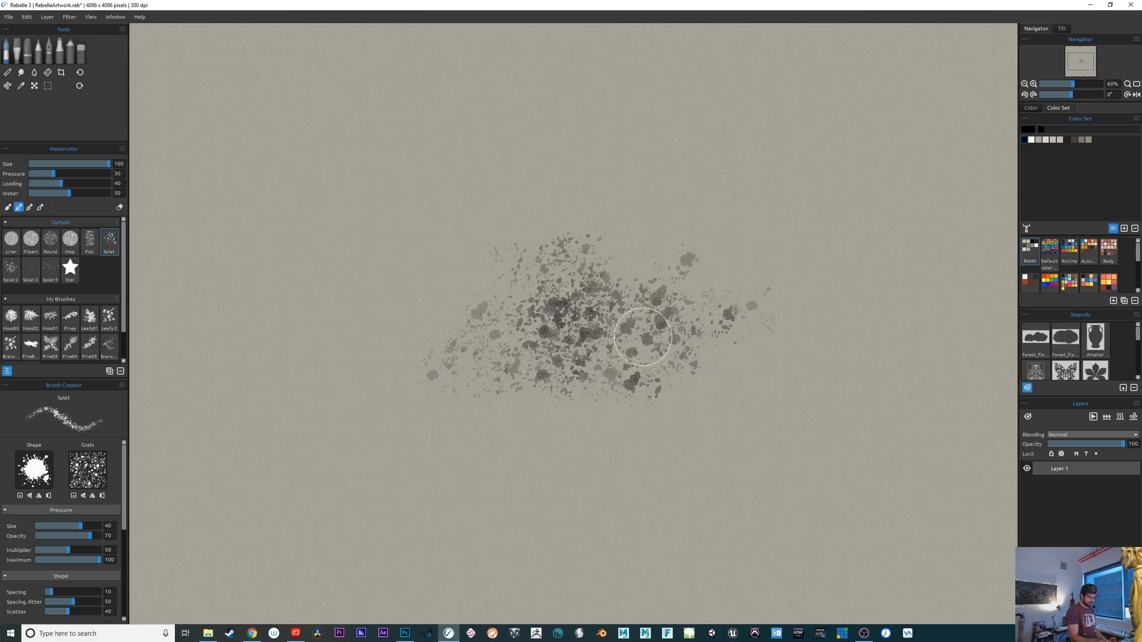
{"action": "key", "text": "Delete"}
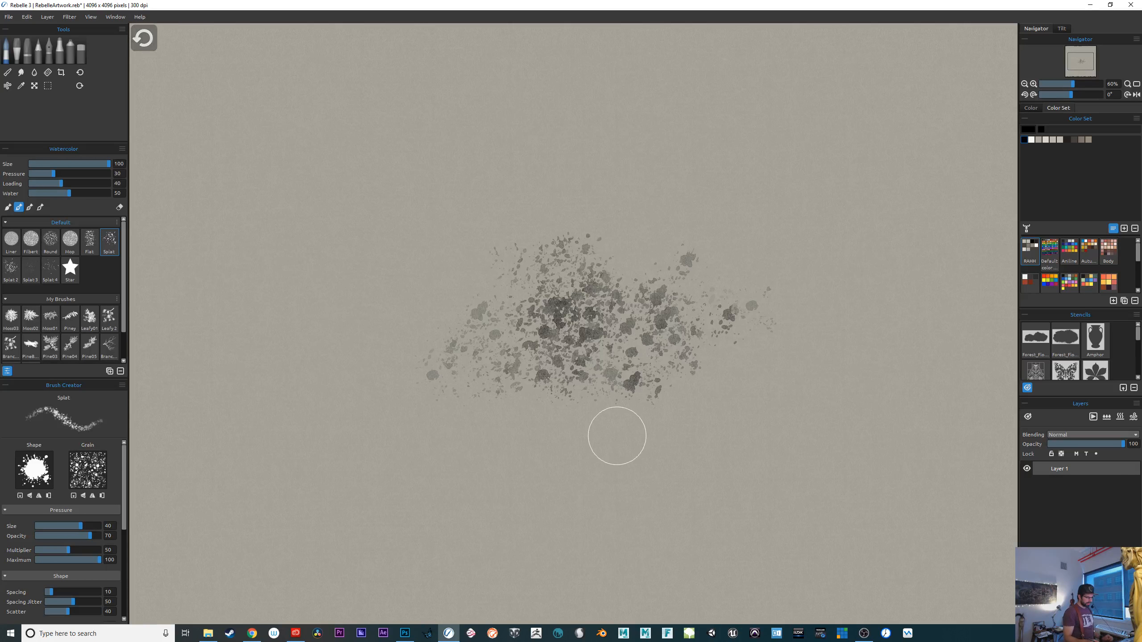
Paint a wavy stroke mid-canvas with the Liner watercolor brush at size 100 and overlap it with thinner, darker strokes at size 45
{"action": "left_click", "coordinate": [16, 248]}
{"action": "mouse_move", "coordinate": [329, 316]}
{"action": "left_mouse_down"}
{"action": "mouse_move", "coordinate": [563, 308]}
{"action": "mouse_move", "coordinate": [734, 341]}
{"action": "left_mouse_up"}
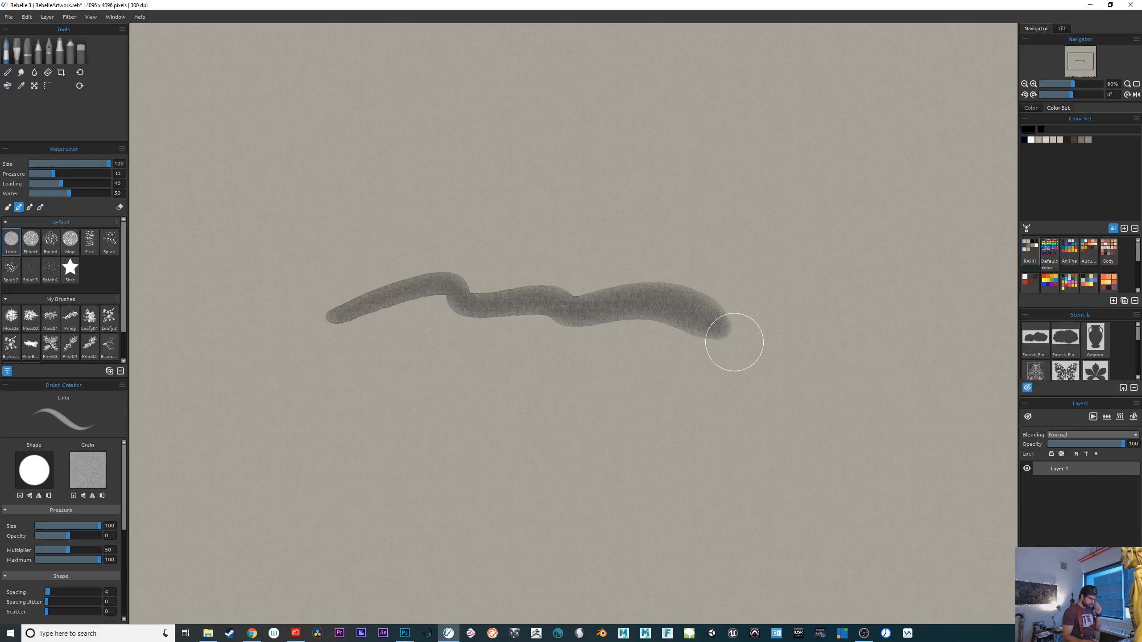
{"action": "key", "text": "bracketleft"}
{"action": "key", "text": "bracketleft"}
{"action": "key", "text": "bracketleft"}
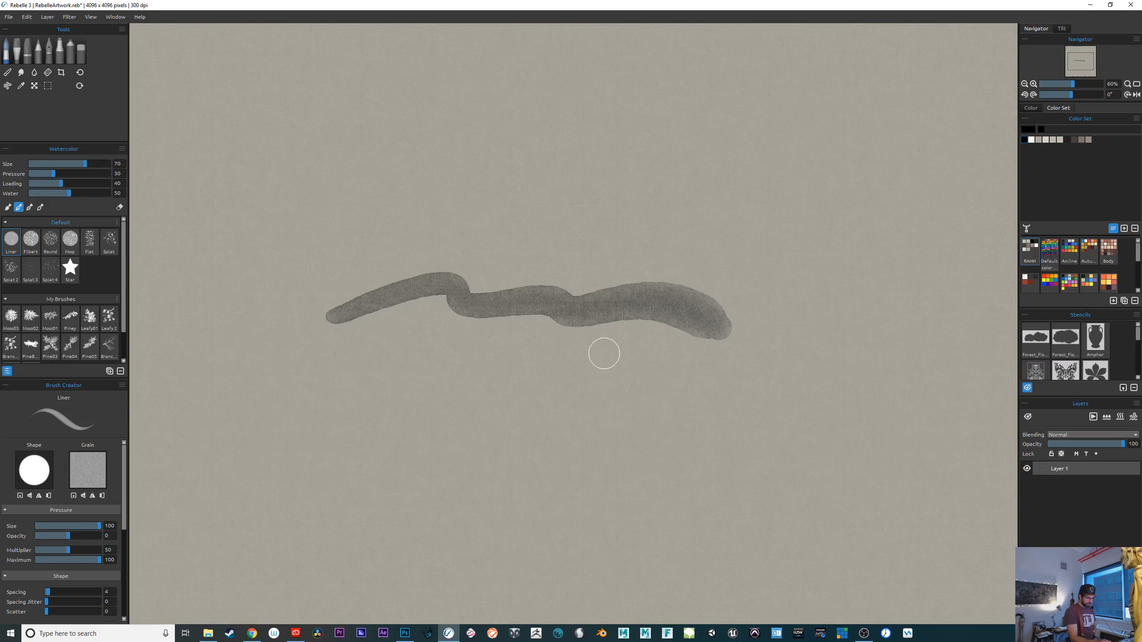
{"action": "key", "text": "bracketleft"}
{"action": "key", "text": "bracketleft"}
{"action": "key", "text": "bracketleft"}
{"action": "mouse_move", "coordinate": [436, 367]}
{"action": "left_mouse_down"}
{"action": "mouse_move", "coordinate": [581, 317]}
{"action": "mouse_move", "coordinate": [846, 332]}
{"action": "left_mouse_up"}
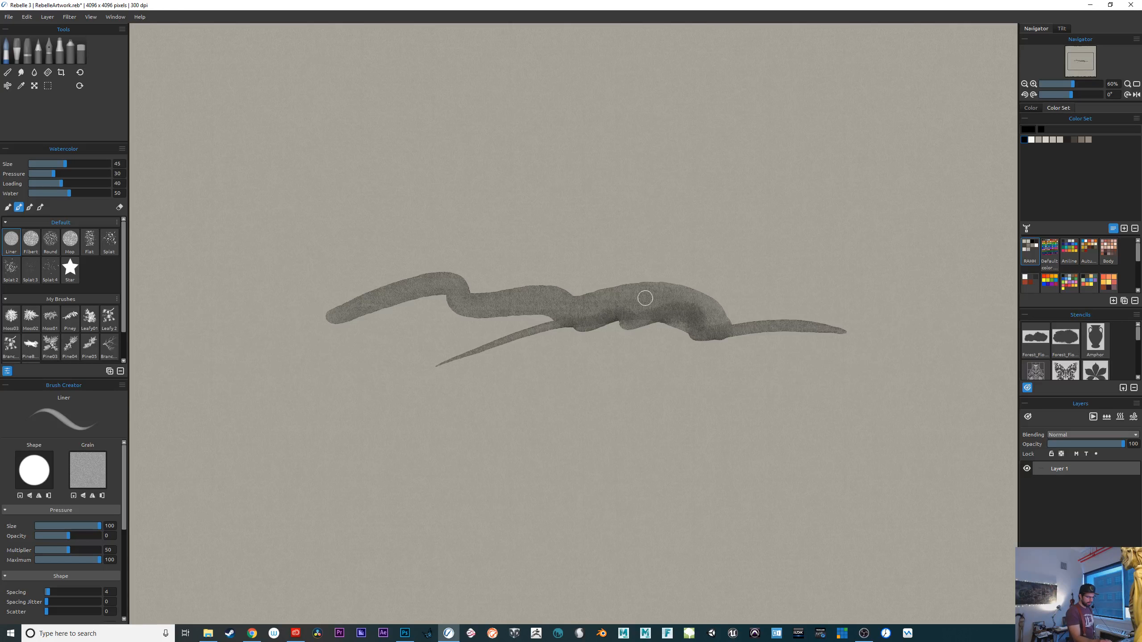
{"action": "left_click_drag", "start_coordinate": [655, 296], "coordinate": [563, 330]}
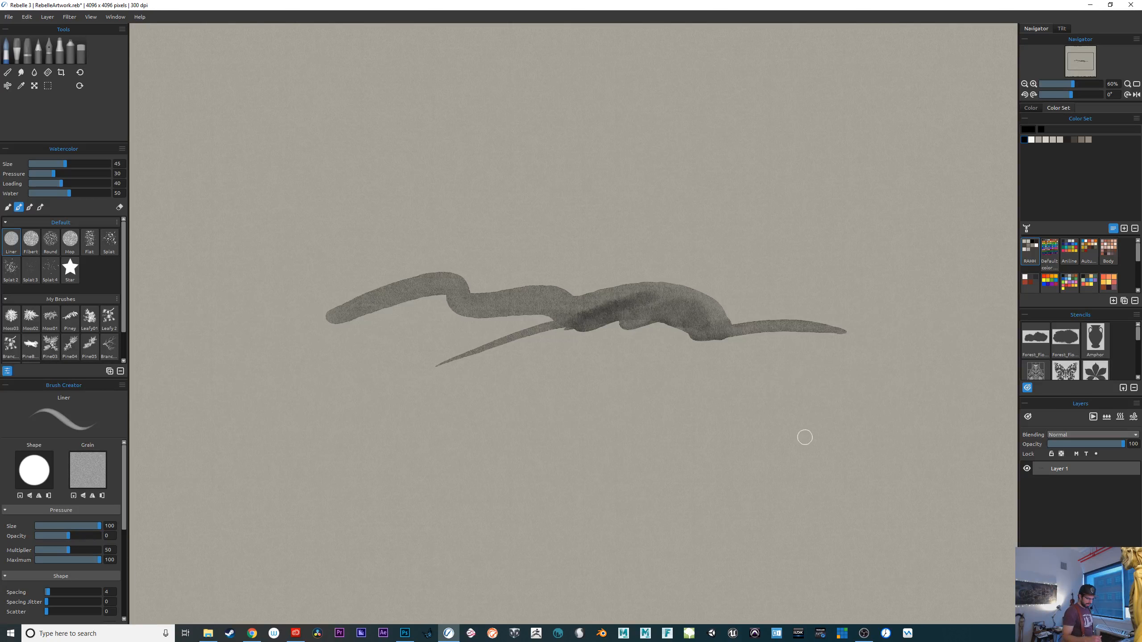
Paint a squiggle below the long gray stroke and darken its middle with overlapping strokes at Loading 79
{"action": "key", "text": "ctrl+plus"}
{"action": "key", "text": "ctrl+plus"}
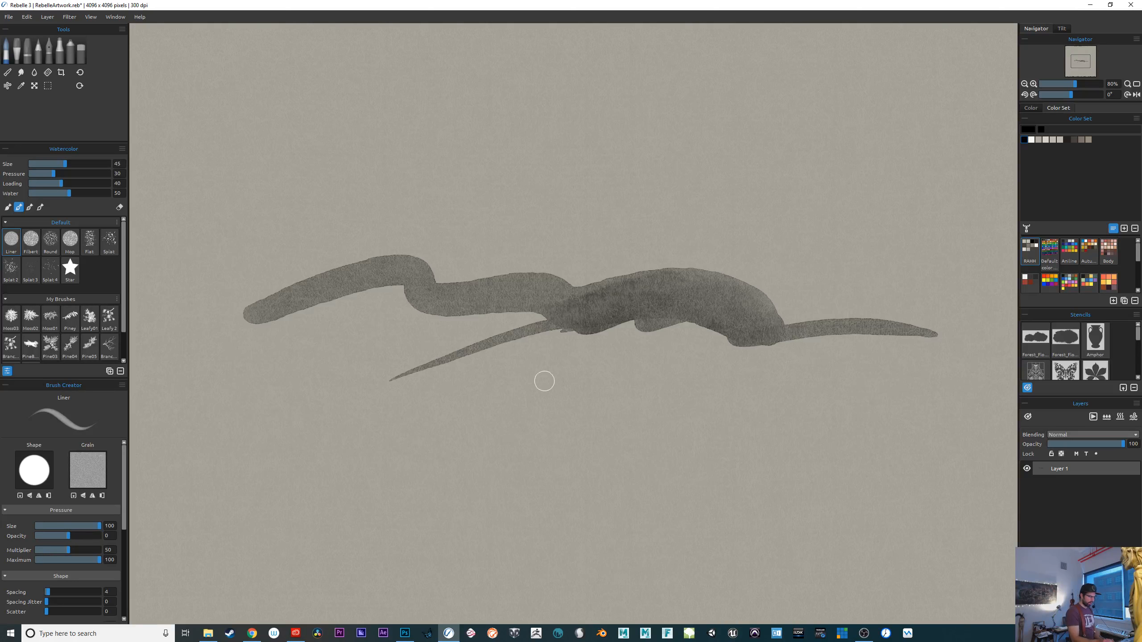
{"action": "mouse_move", "coordinate": [535, 386]}
{"action": "left_mouse_down"}
{"action": "mouse_move", "coordinate": [605, 394]}
{"action": "mouse_move", "coordinate": [641, 367]}
{"action": "mouse_move", "coordinate": [666, 375]}
{"action": "mouse_move", "coordinate": [664, 406]}
{"action": "mouse_move", "coordinate": [678, 395]}
{"action": "mouse_move", "coordinate": [702, 410]}
{"action": "mouse_move", "coordinate": [761, 390]}
{"action": "left_mouse_up"}
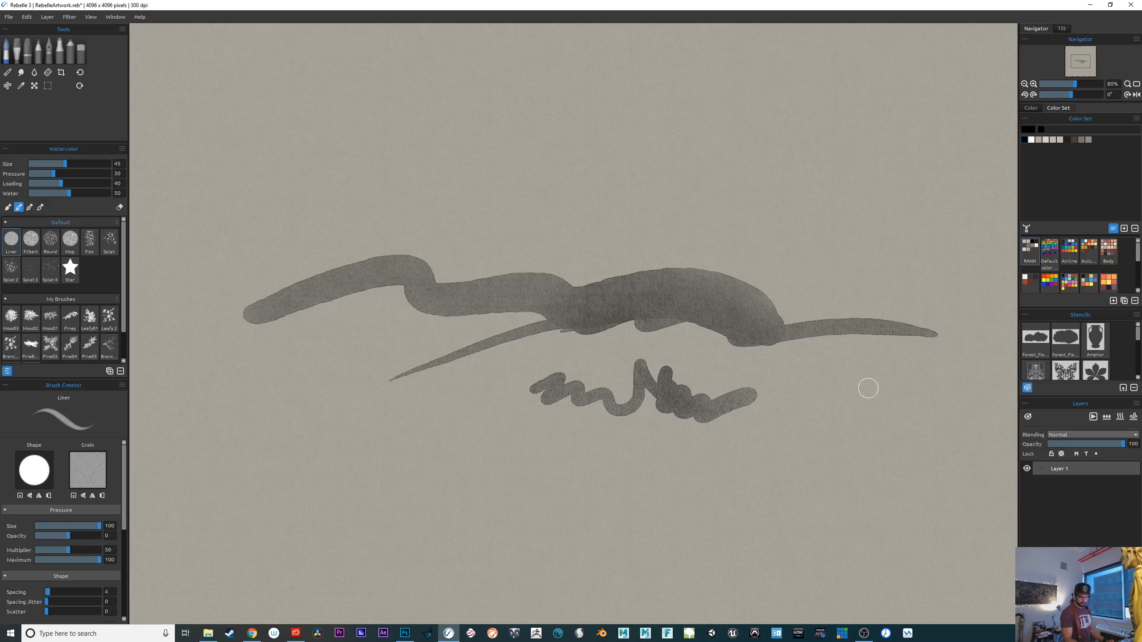
{"action": "mouse_move", "coordinate": [573, 386]}
{"action": "left_mouse_down"}
{"action": "mouse_move", "coordinate": [598, 375]}
{"action": "mouse_move", "coordinate": [640, 403]}
{"action": "mouse_move", "coordinate": [652, 374]}
{"action": "left_mouse_up"}
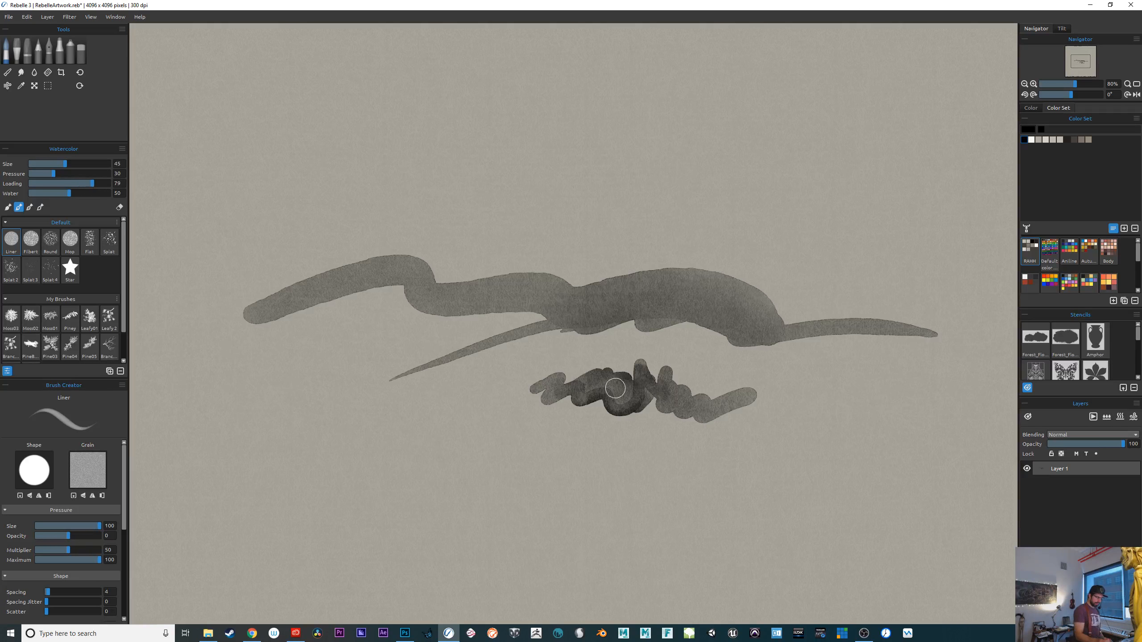
{"action": "left_click_drag", "start_coordinate": [616, 389], "coordinate": [663, 379]}
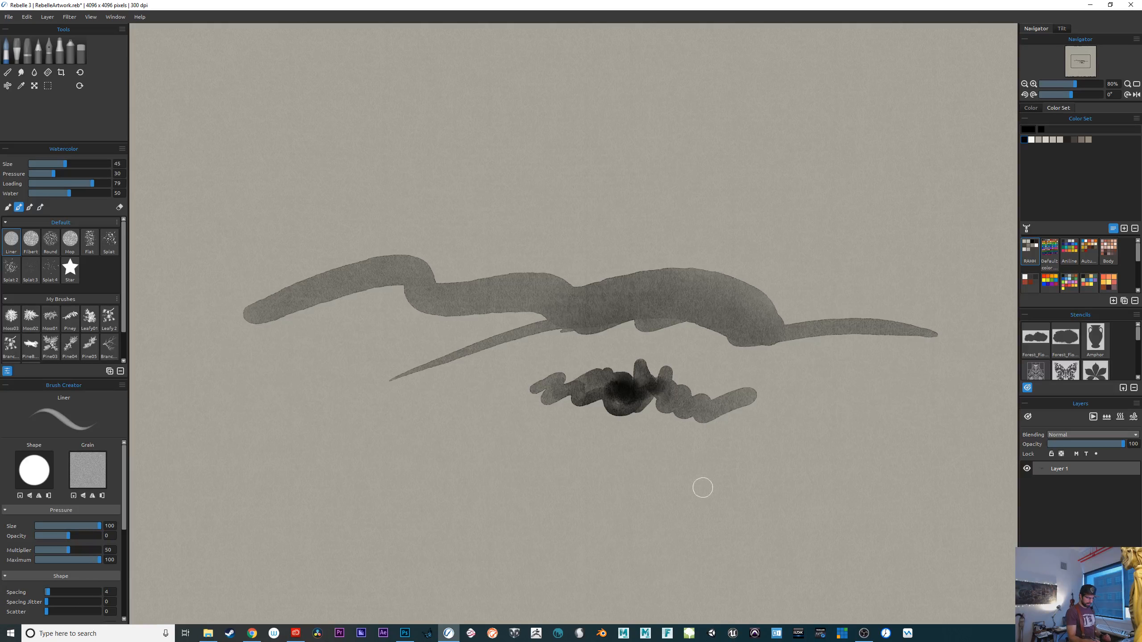
Switch to the default color set and dab cyan, dark yellow and red watercolor over the right end of the gray stroke
{"action": "left_click", "coordinate": [1049, 249]}
{"action": "left_click", "coordinate": [1068, 155]}
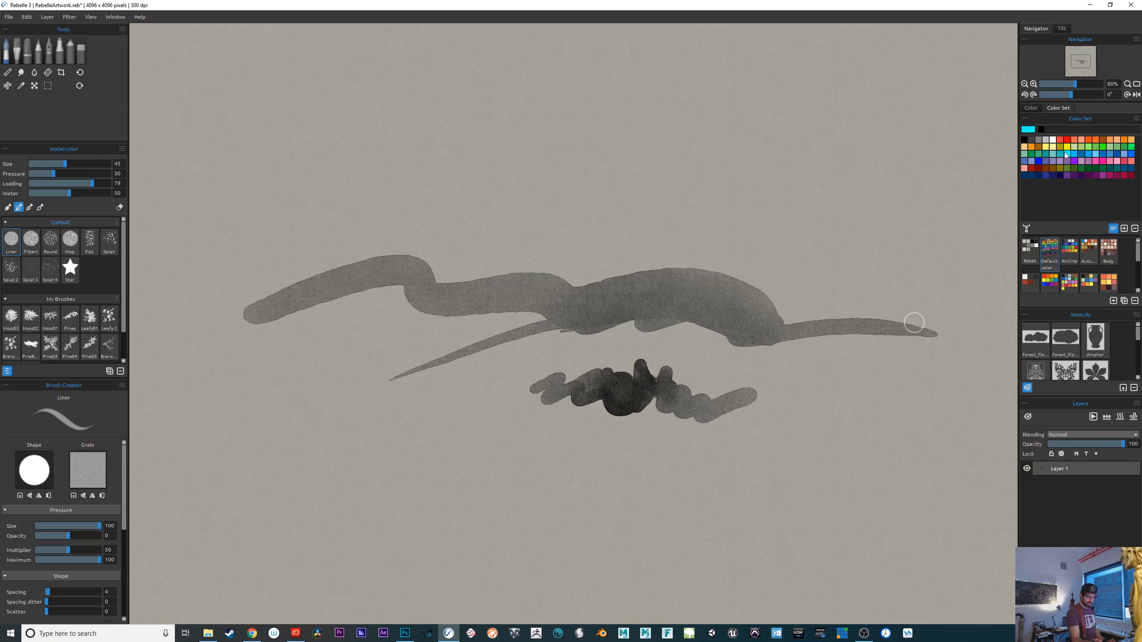
{"action": "mouse_move", "coordinate": [715, 231]}
{"action": "left_mouse_down"}
{"action": "mouse_move", "coordinate": [733, 268]}
{"action": "mouse_move", "coordinate": [776, 303]}
{"action": "mouse_move", "coordinate": [768, 261]}
{"action": "mouse_move", "coordinate": [831, 288]}
{"action": "left_mouse_up"}
{"action": "left_click", "coordinate": [1059, 147]}
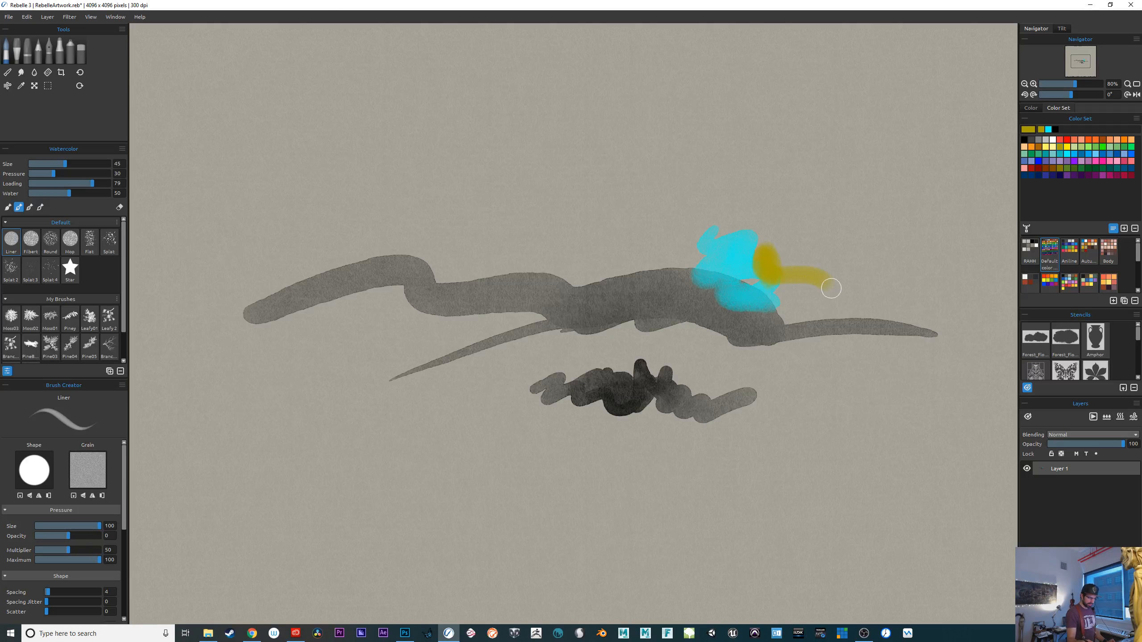
{"action": "left_click", "coordinate": [1067, 140]}
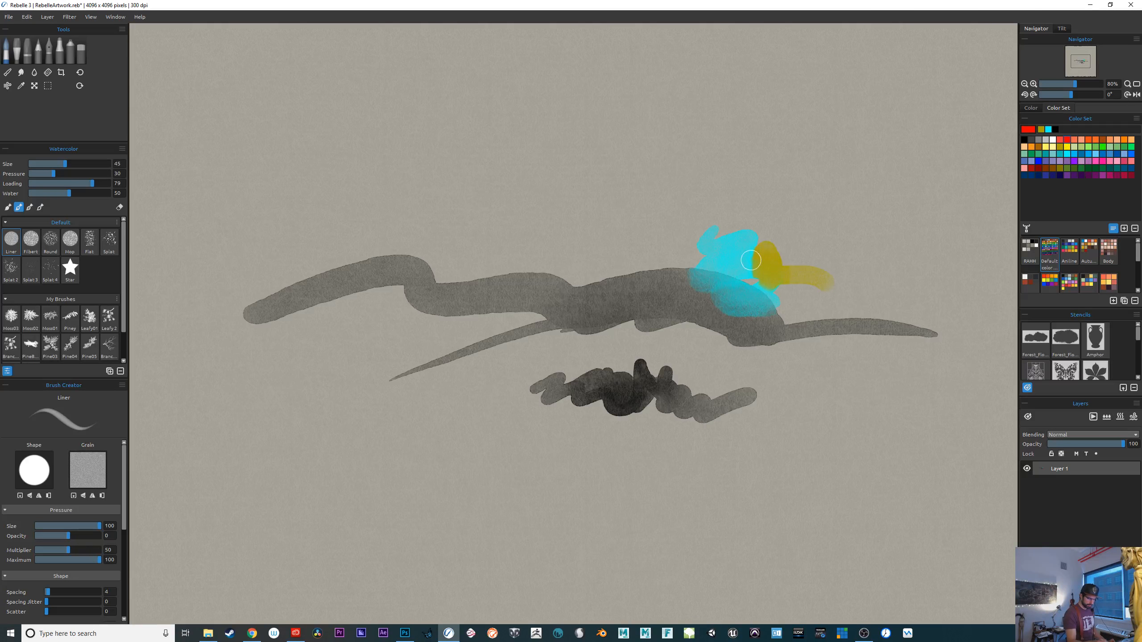
{"action": "mouse_move", "coordinate": [695, 252]}
{"action": "left_mouse_down"}
{"action": "mouse_move", "coordinate": [719, 270]}
{"action": "mouse_move", "coordinate": [679, 234]}
{"action": "mouse_move", "coordinate": [739, 265]}
{"action": "left_mouse_up"}
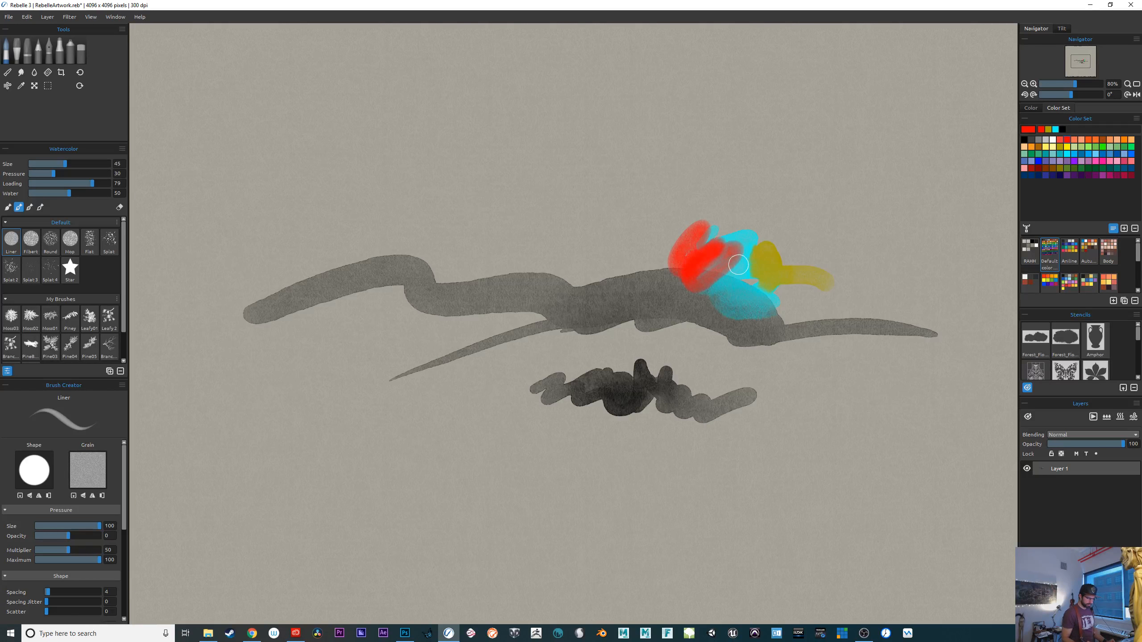
Show the Tilt control and examine the blended colors, paint edges, paper grain and deckled border up close
{"action": "left_click", "coordinate": [1062, 29]}
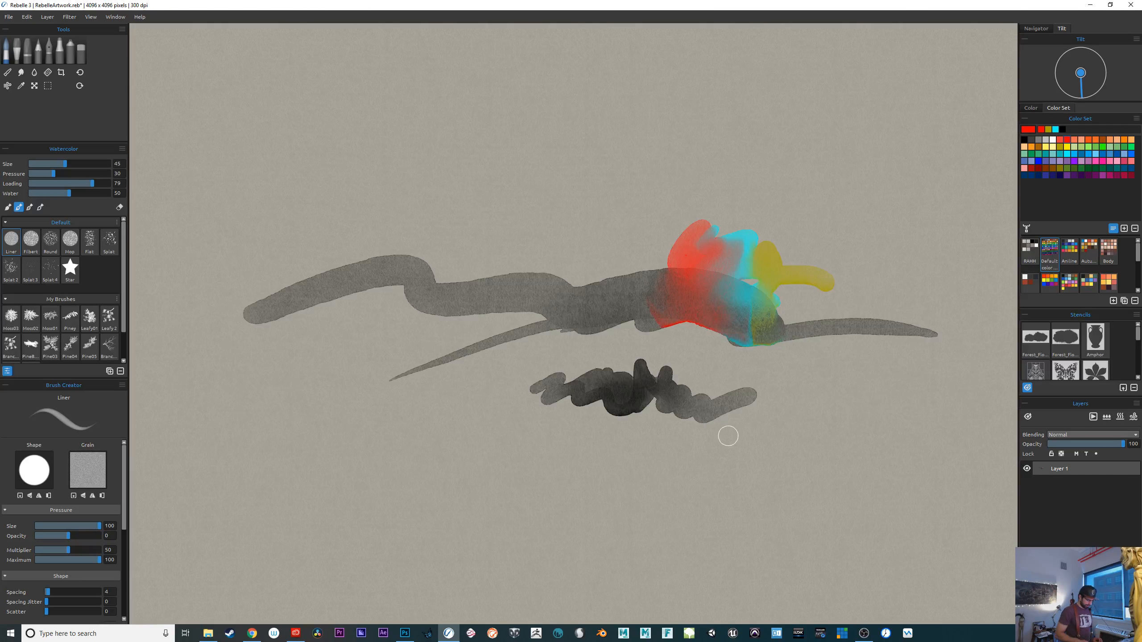
{"action": "scroll", "coordinate": [728, 436], "scroll_direction": "up", "scroll_amount": 3}
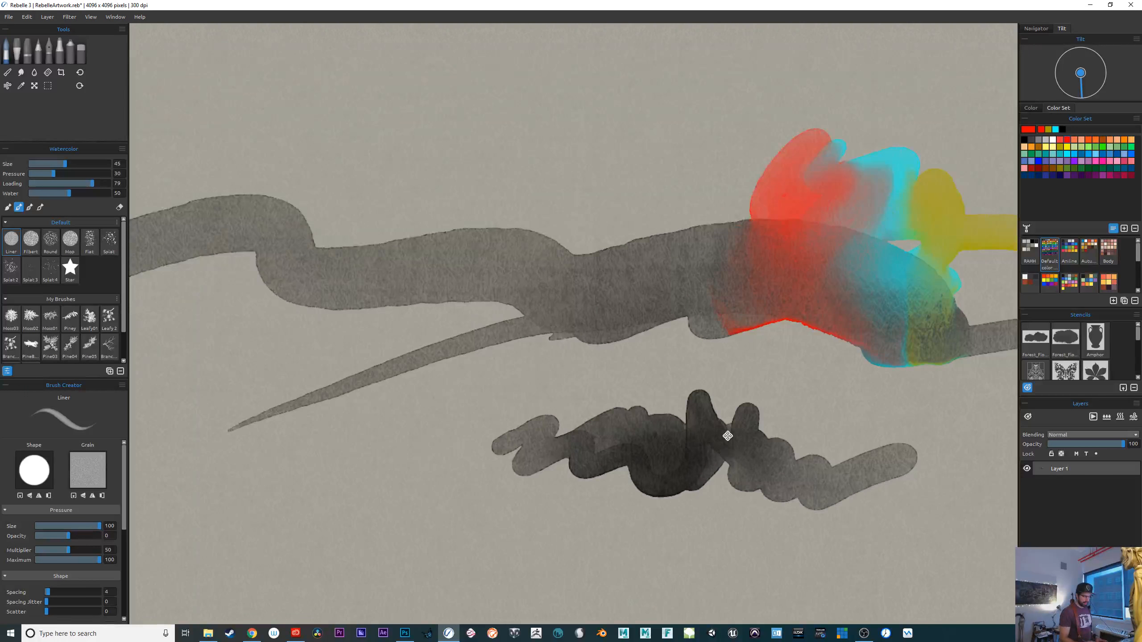
{"action": "left_click_drag", "start_coordinate": [700, 486], "coordinate": [464, 516]}
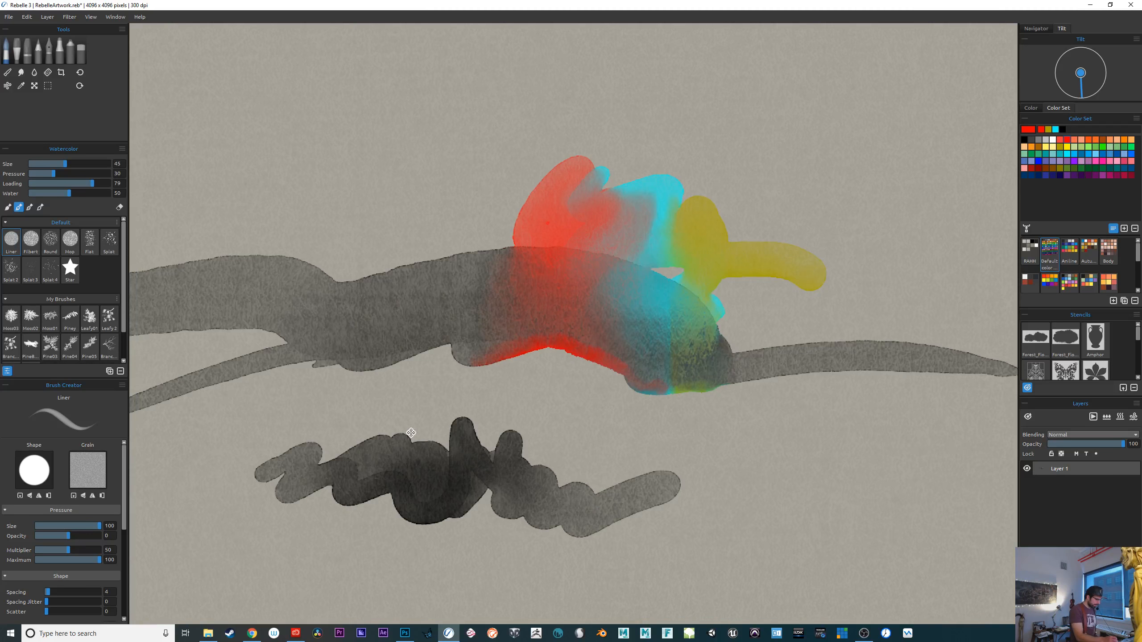
{"action": "left_click_drag", "start_coordinate": [294, 438], "coordinate": [897, 485]}
{"action": "left_click_drag", "start_coordinate": [425, 439], "coordinate": [922, 462]}
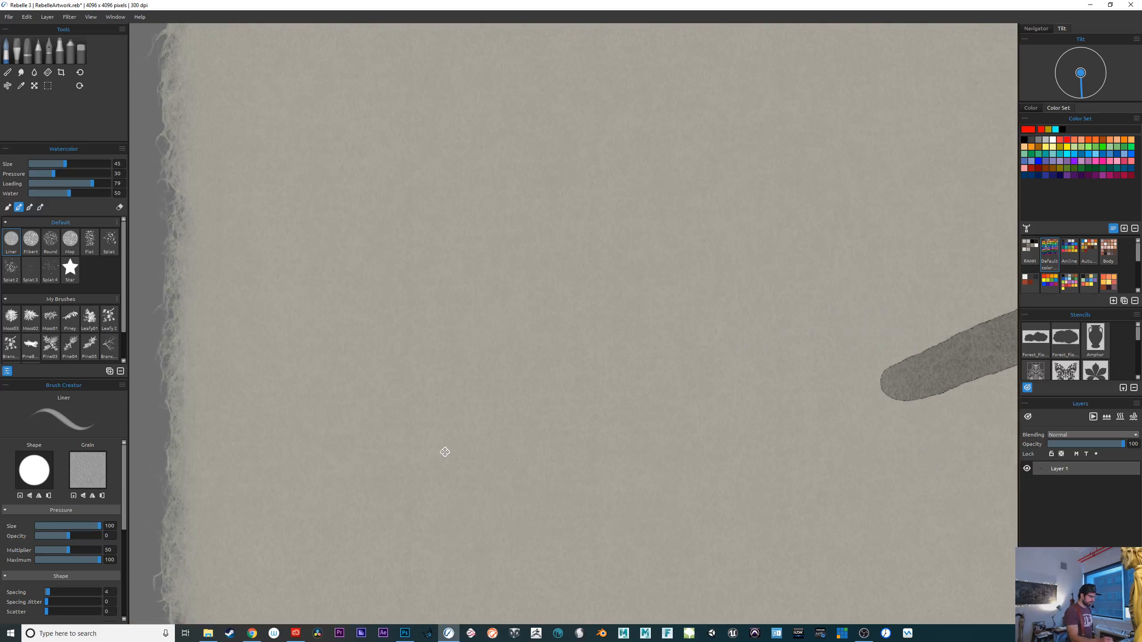
{"action": "mouse_move", "coordinate": [785, 504]}
{"action": "left_mouse_down"}
{"action": "mouse_move", "coordinate": [528, 459]}
{"action": "mouse_move", "coordinate": [207, 474]}
{"action": "left_mouse_up"}
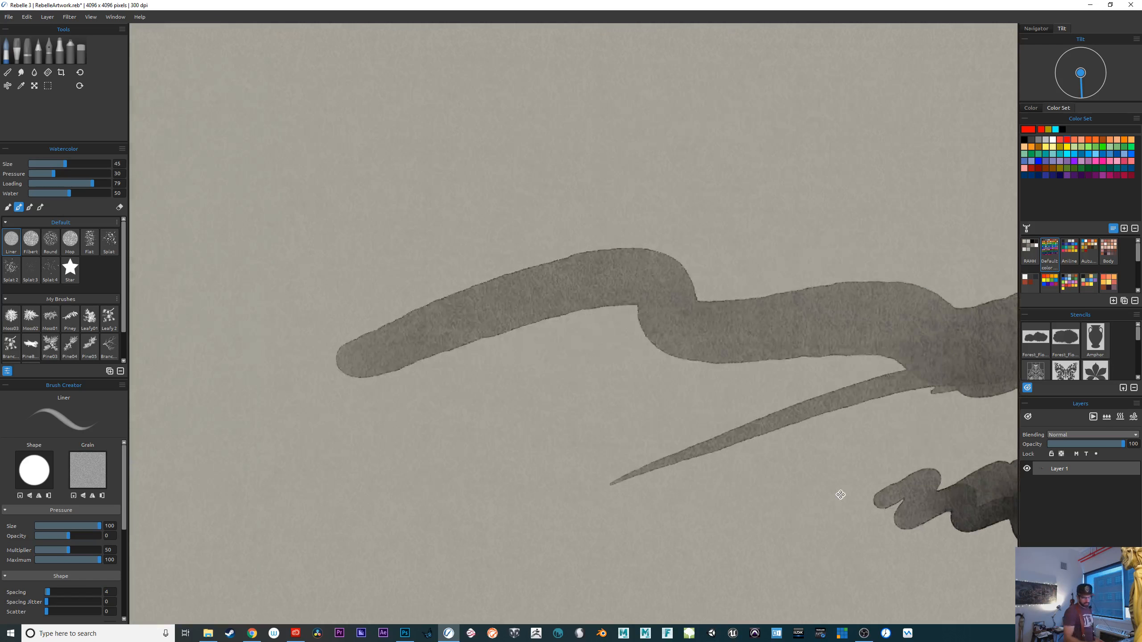
{"action": "left_click_drag", "start_coordinate": [840, 494], "coordinate": [315, 494]}
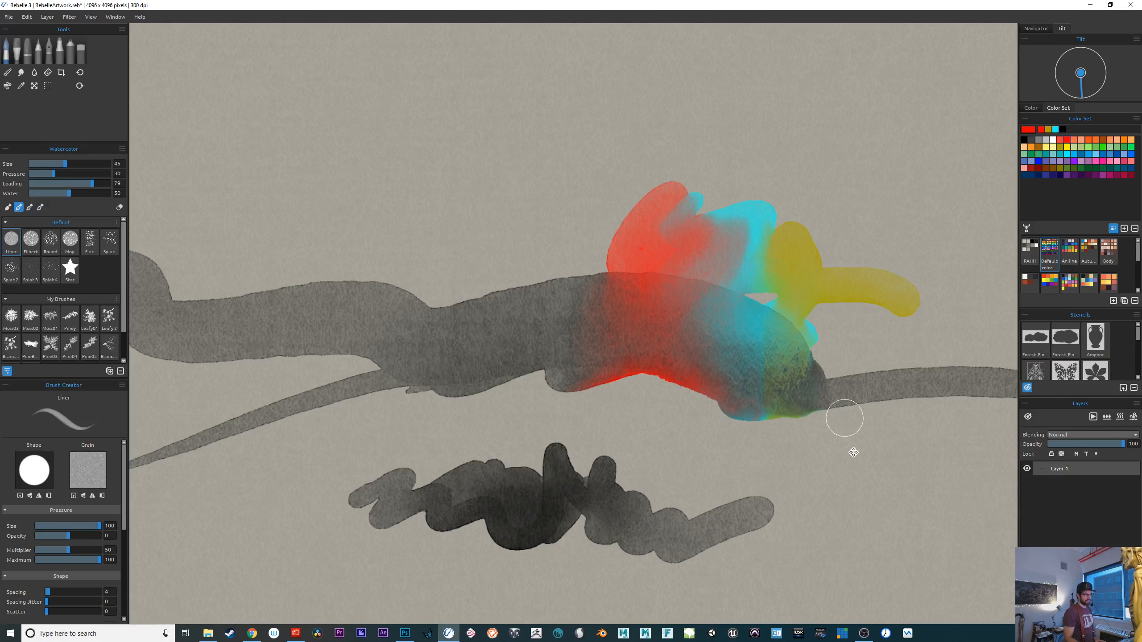
{"action": "left_click_drag", "start_coordinate": [840, 421], "coordinate": [772, 504]}
{"action": "left_click_drag", "start_coordinate": [652, 482], "coordinate": [695, 515]}
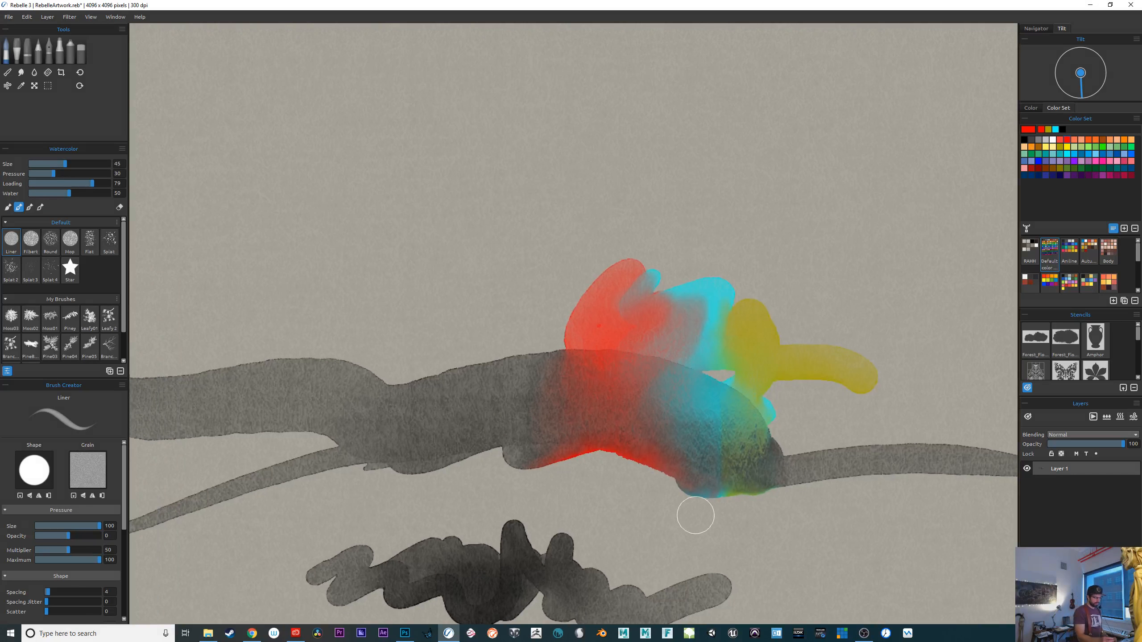
Paint a red Liner stroke into the red patch, overlap it with blue strokes and pull one blue stroke down across the gray band
{"action": "mouse_move", "coordinate": [449, 331]}
{"action": "left_mouse_down"}
{"action": "mouse_move", "coordinate": [563, 300]}
{"action": "mouse_move", "coordinate": [663, 311]}
{"action": "left_mouse_up"}
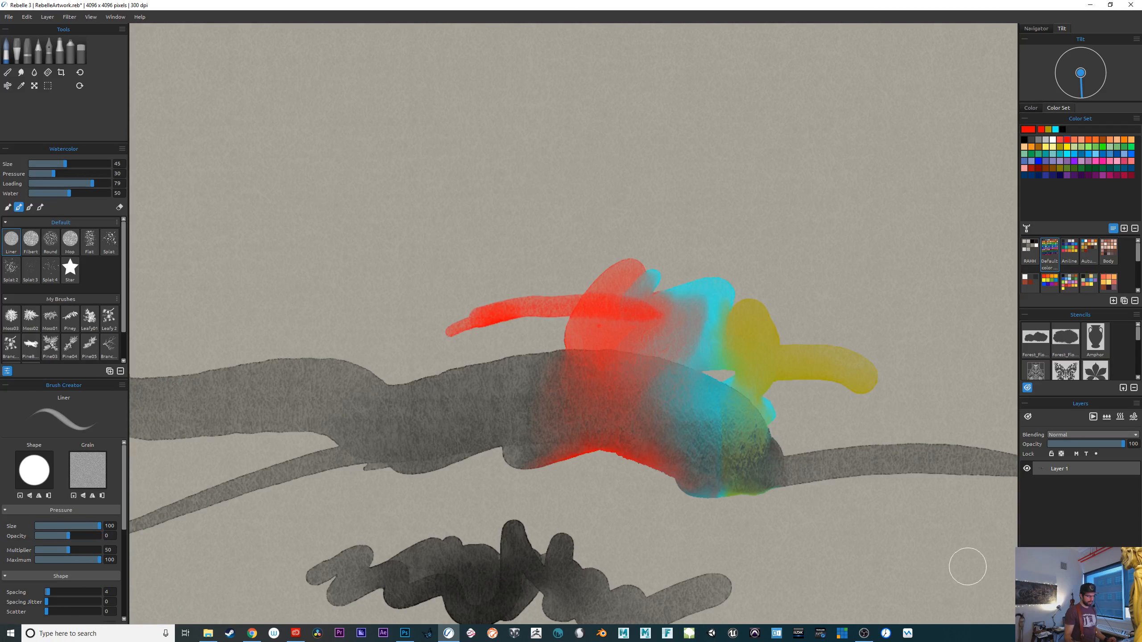
{"action": "left_click", "coordinate": [1074, 156]}
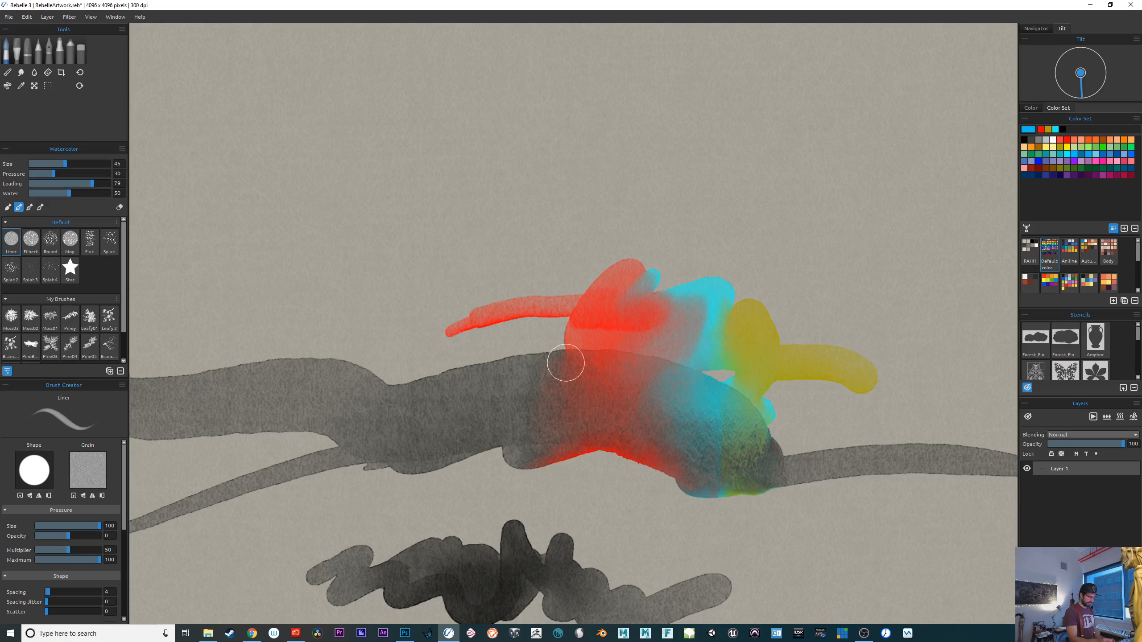
{"action": "mouse_move", "coordinate": [425, 343]}
{"action": "left_mouse_down"}
{"action": "mouse_move", "coordinate": [565, 315]}
{"action": "mouse_move", "coordinate": [638, 317]}
{"action": "left_mouse_up"}
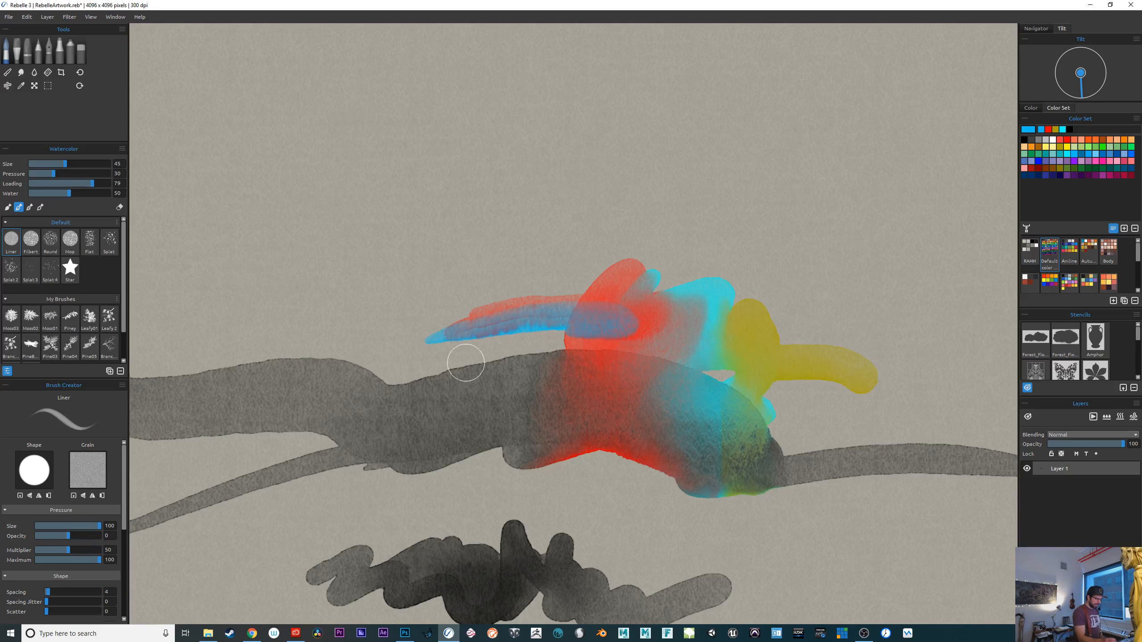
{"action": "left_click_drag", "start_coordinate": [427, 346], "coordinate": [593, 366]}
{"action": "left_click_drag", "start_coordinate": [491, 345], "coordinate": [467, 475]}
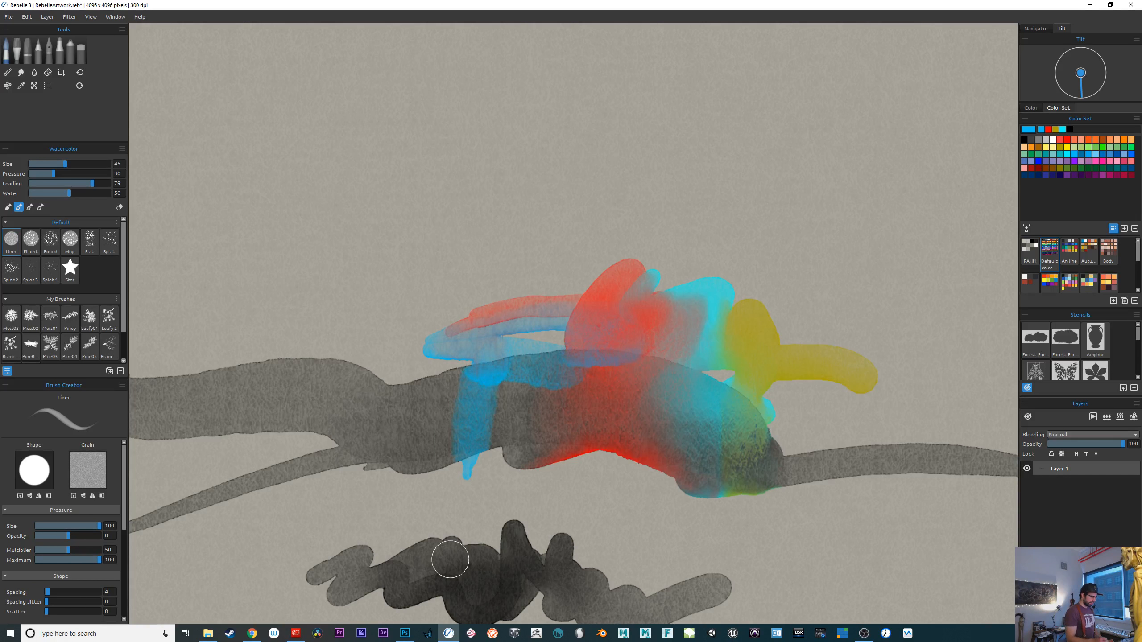
Scribble blue with the Acrylic Hairy brush above the gray band at size 100 and above the red patch at size 45
{"action": "left_click", "coordinate": [17, 50]}
{"action": "mouse_move", "coordinate": [342, 189]}
{"action": "left_mouse_down"}
{"action": "mouse_move", "coordinate": [382, 255]}
{"action": "mouse_move", "coordinate": [502, 277]}
{"action": "left_mouse_up"}
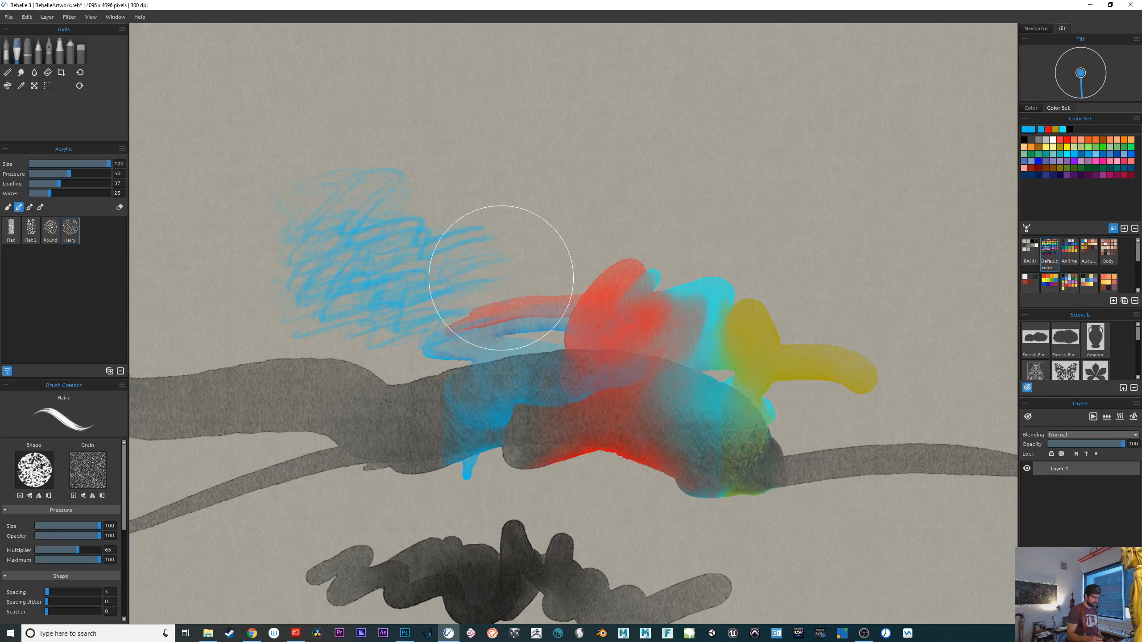
{"action": "key", "text": "bracketleft"}
{"action": "key", "text": "bracketleft"}
{"action": "key", "text": "bracketleft"}
{"action": "key", "text": "bracketleft"}
{"action": "key", "text": "bracketleft"}
{"action": "key", "text": "bracketleft"}
{"action": "key", "text": "bracketleft"}
{"action": "key", "text": "bracketleft"}
{"action": "key", "text": "bracketleft"}
{"action": "key", "text": "bracketleft"}
{"action": "key", "text": "bracketleft"}
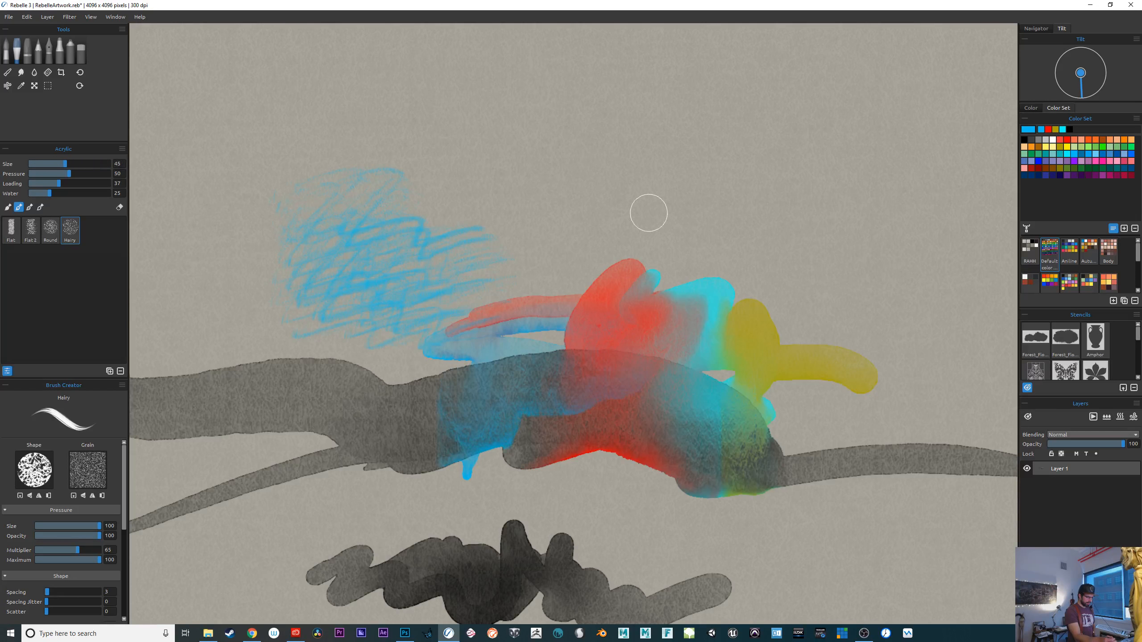
{"action": "mouse_move", "coordinate": [517, 149]}
{"action": "left_mouse_down"}
{"action": "mouse_move", "coordinate": [702, 187]}
{"action": "mouse_move", "coordinate": [755, 171]}
{"action": "left_mouse_up"}
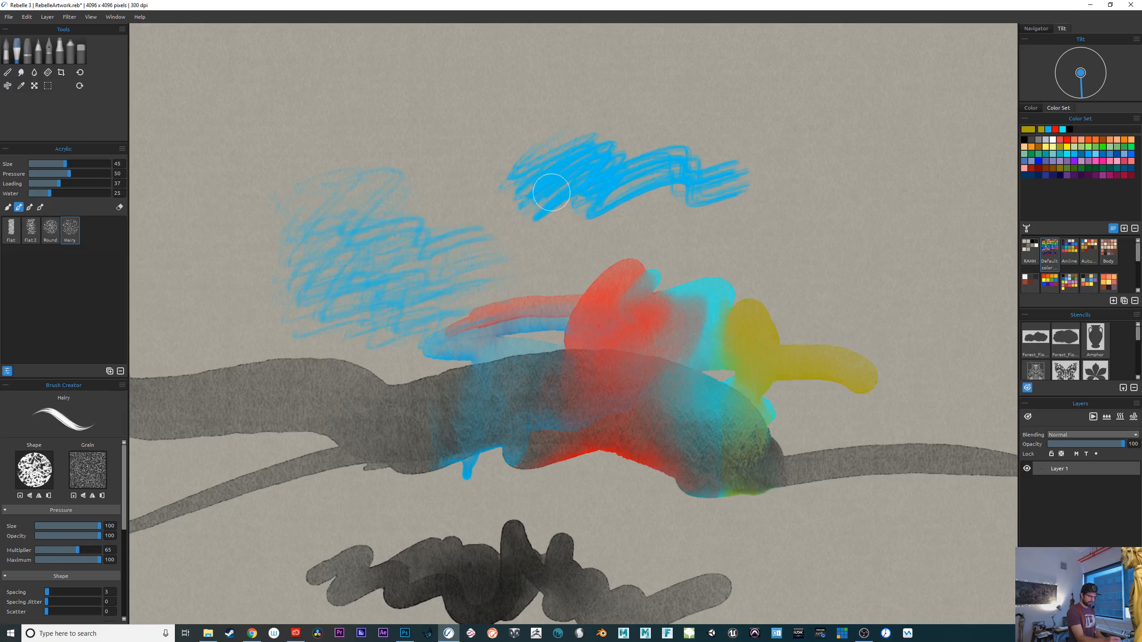
Paint dark yellow Hairy acrylic strokes over the upper blue scribble and a zigzag across the larger blue scribble
{"action": "mouse_move", "coordinate": [539, 212]}
{"action": "left_mouse_down"}
{"action": "mouse_move", "coordinate": [643, 181]}
{"action": "mouse_move", "coordinate": [697, 194]}
{"action": "left_mouse_up"}
{"action": "mouse_move", "coordinate": [565, 162]}
{"action": "left_mouse_down"}
{"action": "mouse_move", "coordinate": [576, 208]}
{"action": "mouse_move", "coordinate": [594, 174]}
{"action": "mouse_move", "coordinate": [573, 219]}
{"action": "mouse_move", "coordinate": [554, 229]}
{"action": "mouse_move", "coordinate": [568, 264]}
{"action": "mouse_move", "coordinate": [566, 194]}
{"action": "mouse_move", "coordinate": [632, 242]}
{"action": "left_mouse_up"}
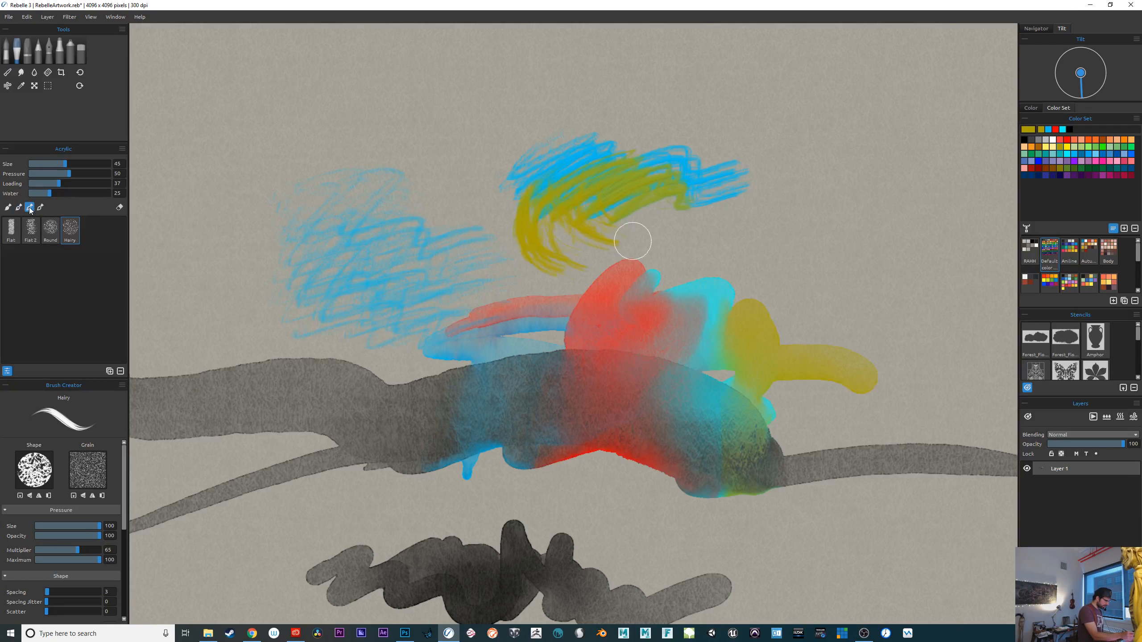
{"action": "mouse_move", "coordinate": [269, 135]}
{"action": "left_mouse_down"}
{"action": "mouse_move", "coordinate": [319, 140]}
{"action": "mouse_move", "coordinate": [539, 265]}
{"action": "left_mouse_up"}
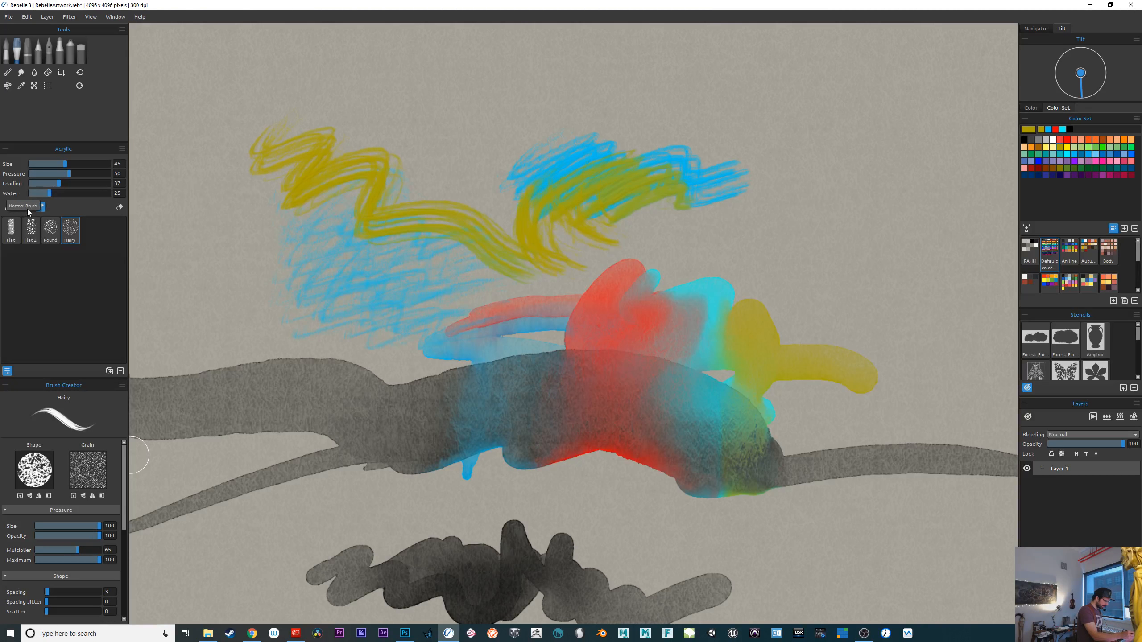
Change the acrylic brush mode and sweep mixing strokes through the blue, red and yellow areas out onto the bare paper
{"action": "mouse_move", "coordinate": [396, 275]}
{"action": "left_mouse_down"}
{"action": "mouse_move", "coordinate": [480, 217]}
{"action": "mouse_move", "coordinate": [485, 295]}
{"action": "mouse_move", "coordinate": [561, 286]}
{"action": "left_mouse_up"}
{"action": "mouse_move", "coordinate": [467, 373]}
{"action": "left_mouse_down"}
{"action": "mouse_move", "coordinate": [643, 296]}
{"action": "mouse_move", "coordinate": [757, 224]}
{"action": "left_mouse_up"}
{"action": "left_click_drag", "start_coordinate": [686, 325], "coordinate": [867, 209]}
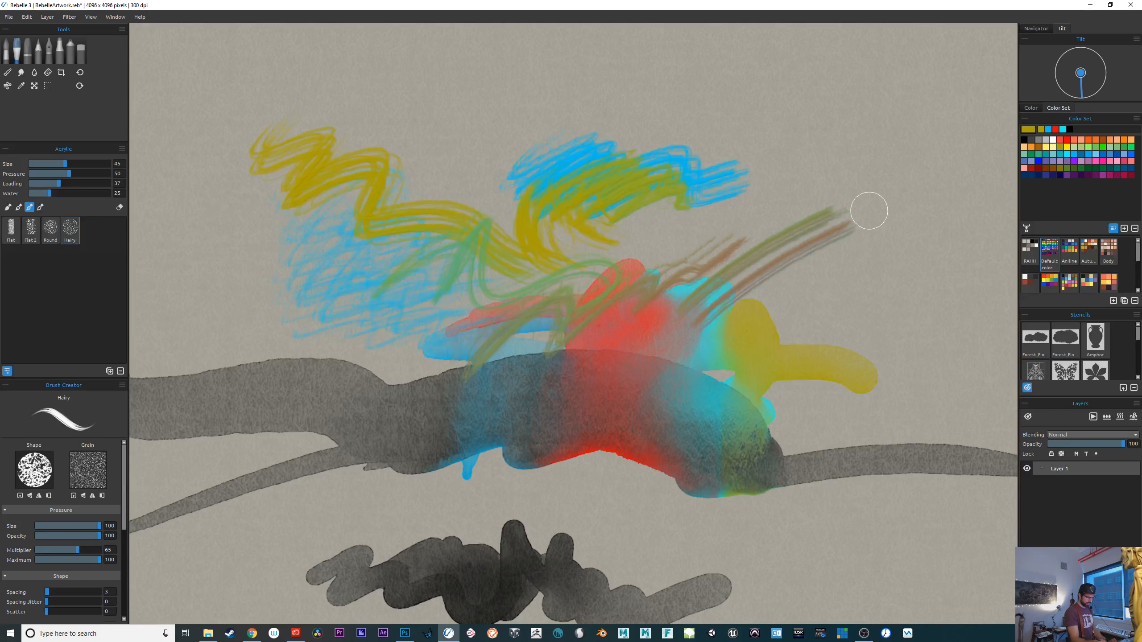
{"action": "mouse_move", "coordinate": [746, 356]}
{"action": "left_mouse_down"}
{"action": "mouse_move", "coordinate": [895, 252]}
{"action": "mouse_move", "coordinate": [868, 270]}
{"action": "left_mouse_up"}
{"action": "left_click_drag", "start_coordinate": [832, 341], "coordinate": [966, 349]}
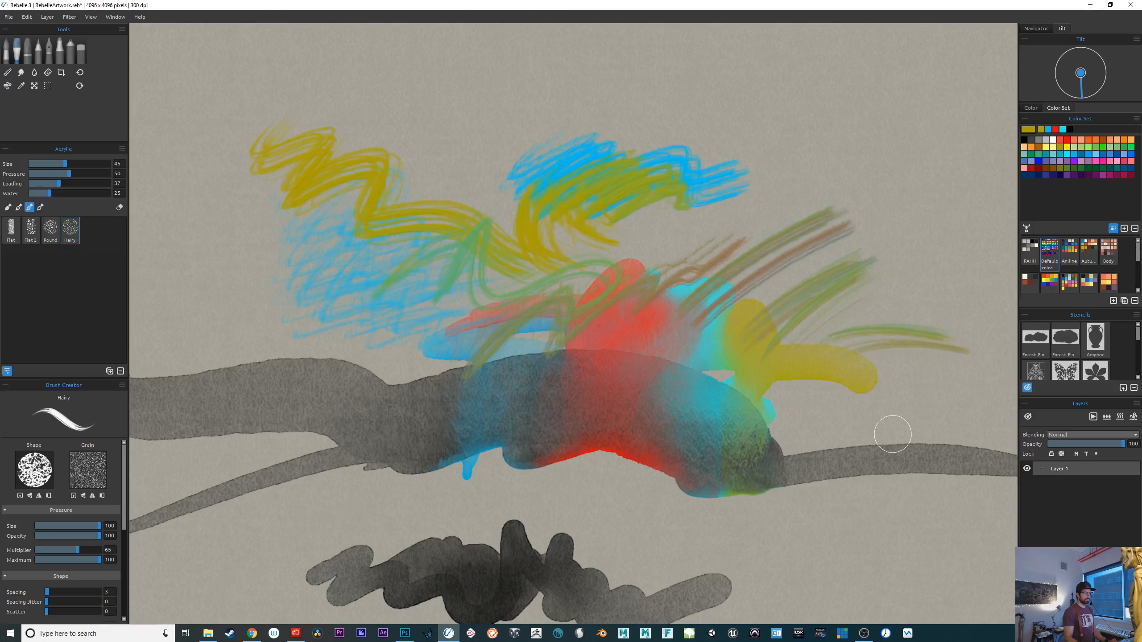
Paint downward Hairy acrylic strokes through the yellow patch and scribble olive green along the lower edge of the colored gray band
{"action": "left_click_drag", "start_coordinate": [855, 356], "coordinate": [805, 468]}
{"action": "left_click_drag", "start_coordinate": [810, 374], "coordinate": [771, 484]}
{"action": "mouse_move", "coordinate": [781, 431]}
{"action": "left_mouse_down"}
{"action": "mouse_move", "coordinate": [755, 419]}
{"action": "mouse_move", "coordinate": [722, 462]}
{"action": "mouse_move", "coordinate": [734, 521]}
{"action": "mouse_move", "coordinate": [710, 459]}
{"action": "mouse_move", "coordinate": [683, 453]}
{"action": "mouse_move", "coordinate": [671, 474]}
{"action": "mouse_move", "coordinate": [637, 479]}
{"action": "mouse_move", "coordinate": [558, 452]}
{"action": "left_mouse_up"}
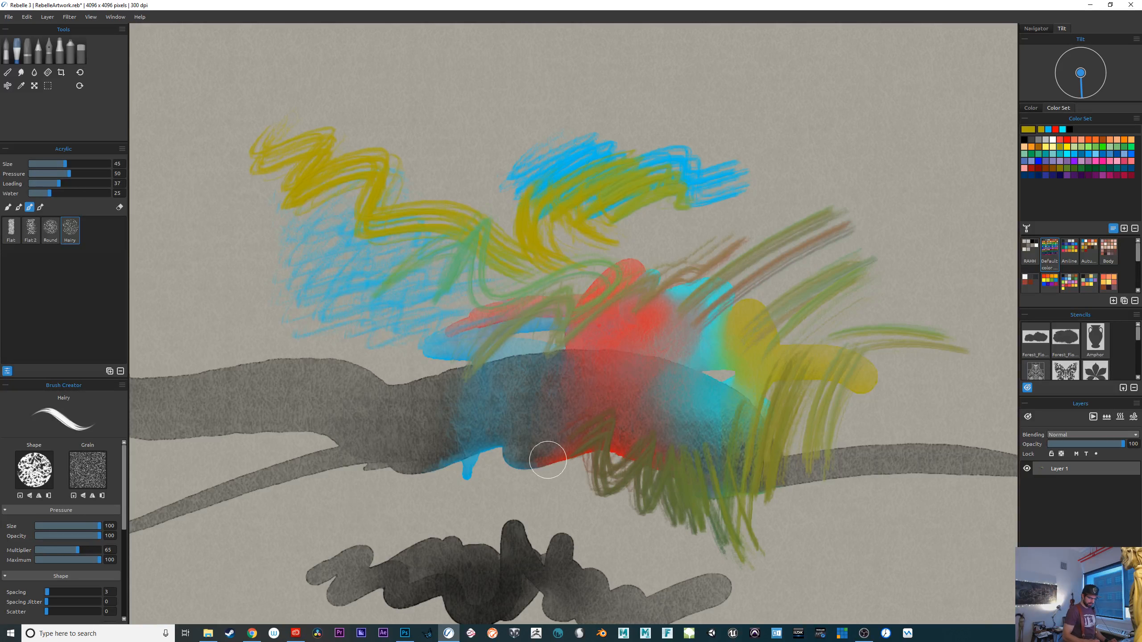
Set Water to 74 and scribble brown-mixing Hairy acrylic strokes above the gray band and through the red patch onto the bare paper
{"action": "left_click_drag", "start_coordinate": [88, 194], "coordinate": [89, 194]}
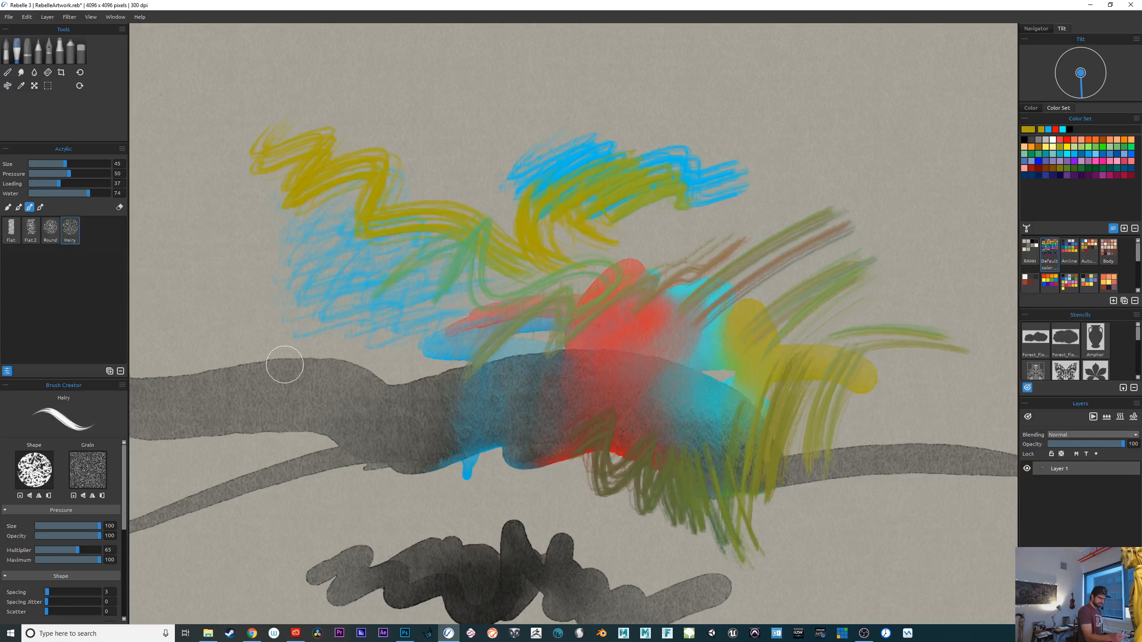
{"action": "mouse_move", "coordinate": [467, 320]}
{"action": "left_mouse_down"}
{"action": "mouse_move", "coordinate": [396, 373]}
{"action": "mouse_move", "coordinate": [416, 306]}
{"action": "mouse_move", "coordinate": [449, 259]}
{"action": "left_mouse_up"}
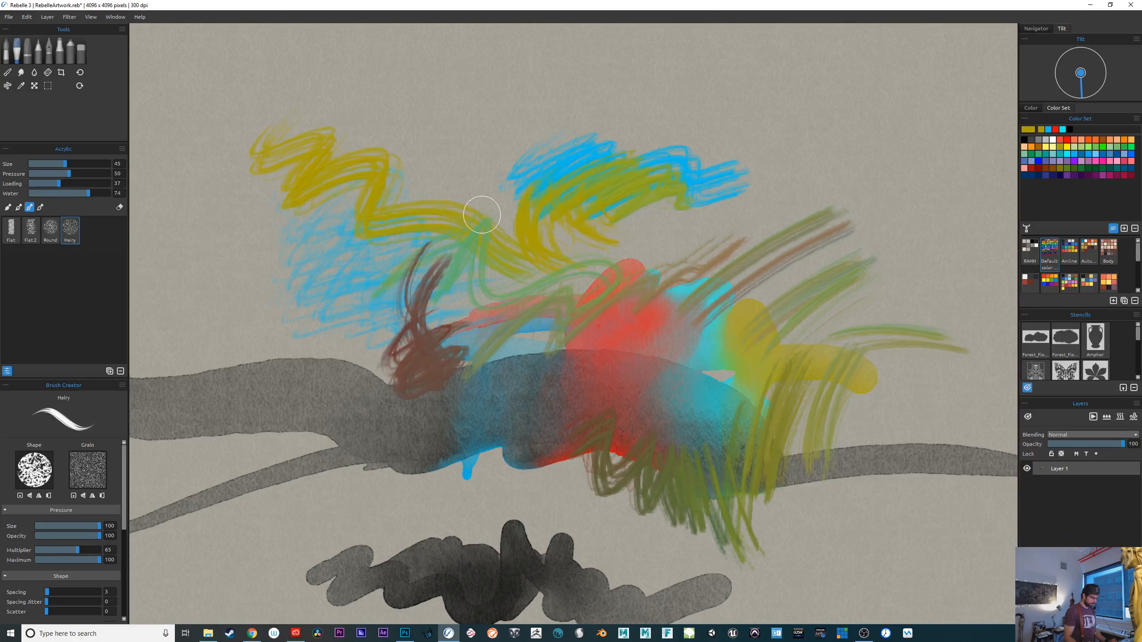
{"action": "mouse_move", "coordinate": [609, 373]}
{"action": "left_mouse_down"}
{"action": "mouse_move", "coordinate": [551, 226]}
{"action": "mouse_move", "coordinate": [583, 236]}
{"action": "mouse_move", "coordinate": [614, 350]}
{"action": "mouse_move", "coordinate": [608, 253]}
{"action": "mouse_move", "coordinate": [637, 262]}
{"action": "mouse_move", "coordinate": [833, 182]}
{"action": "left_mouse_up"}
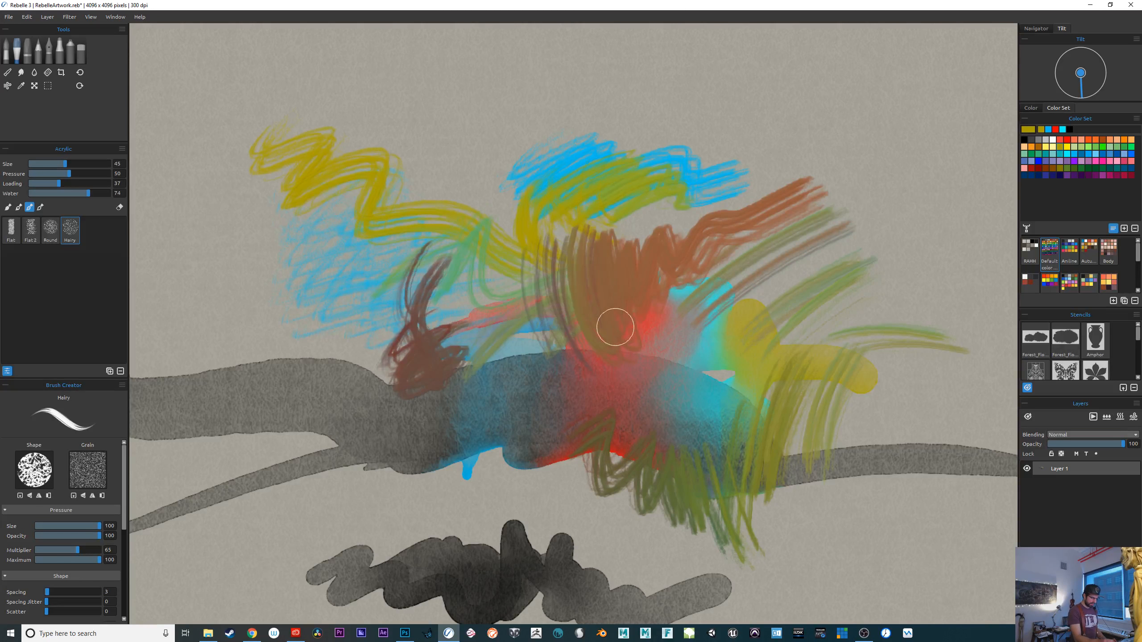
{"action": "mouse_move", "coordinate": [595, 275]}
{"action": "left_mouse_down"}
{"action": "mouse_move", "coordinate": [521, 341]}
{"action": "mouse_move", "coordinate": [557, 293]}
{"action": "mouse_move", "coordinate": [535, 374]}
{"action": "mouse_move", "coordinate": [593, 329]}
{"action": "mouse_move", "coordinate": [565, 417]}
{"action": "left_mouse_up"}
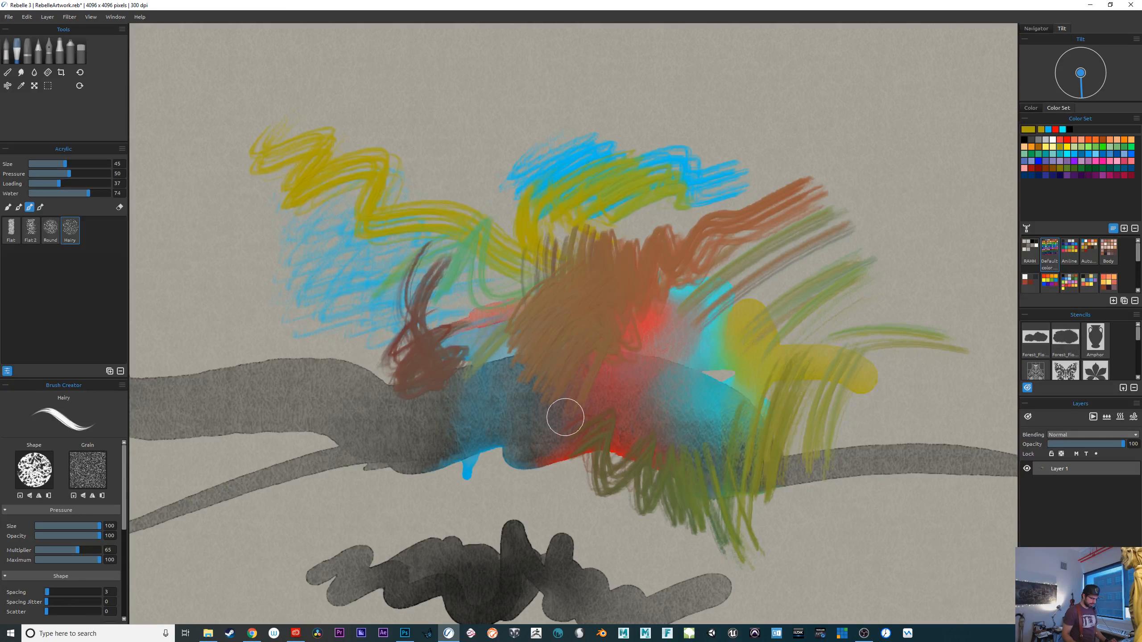
Paint broad downward strokes beside the light blue scribble with the Flat acrylic brush, first in brown and over it in dark blue
{"action": "left_click", "coordinate": [11, 230]}
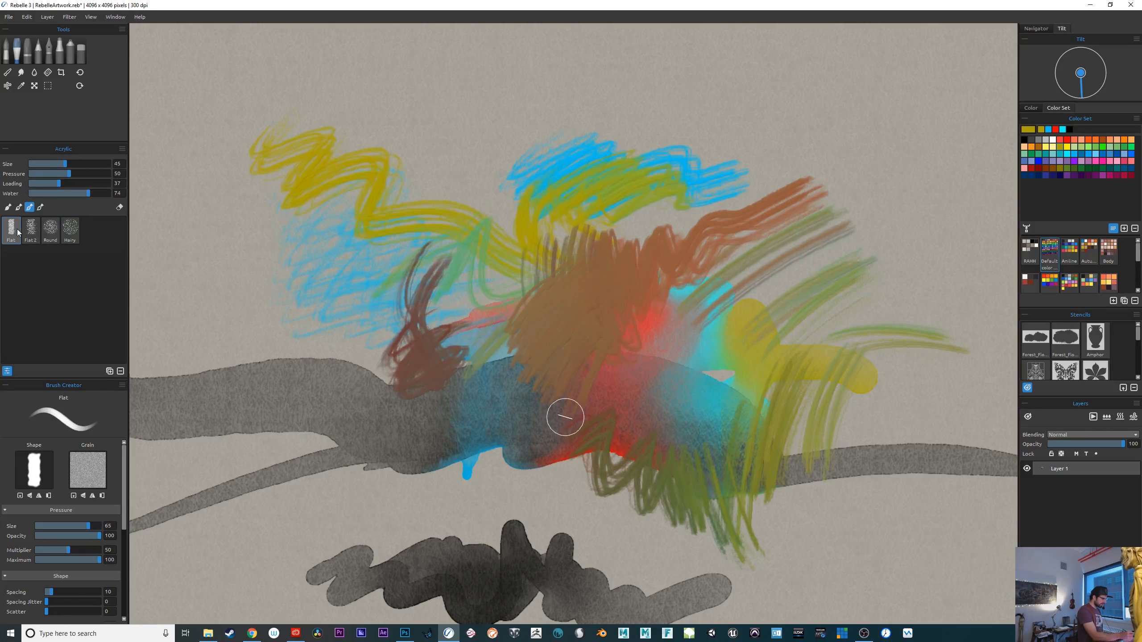
{"action": "mouse_move", "coordinate": [250, 210]}
{"action": "left_mouse_down"}
{"action": "mouse_move", "coordinate": [219, 248]}
{"action": "mouse_move", "coordinate": [226, 290]}
{"action": "mouse_move", "coordinate": [287, 385]}
{"action": "mouse_move", "coordinate": [311, 383]}
{"action": "mouse_move", "coordinate": [310, 342]}
{"action": "mouse_move", "coordinate": [391, 430]}
{"action": "left_mouse_up"}
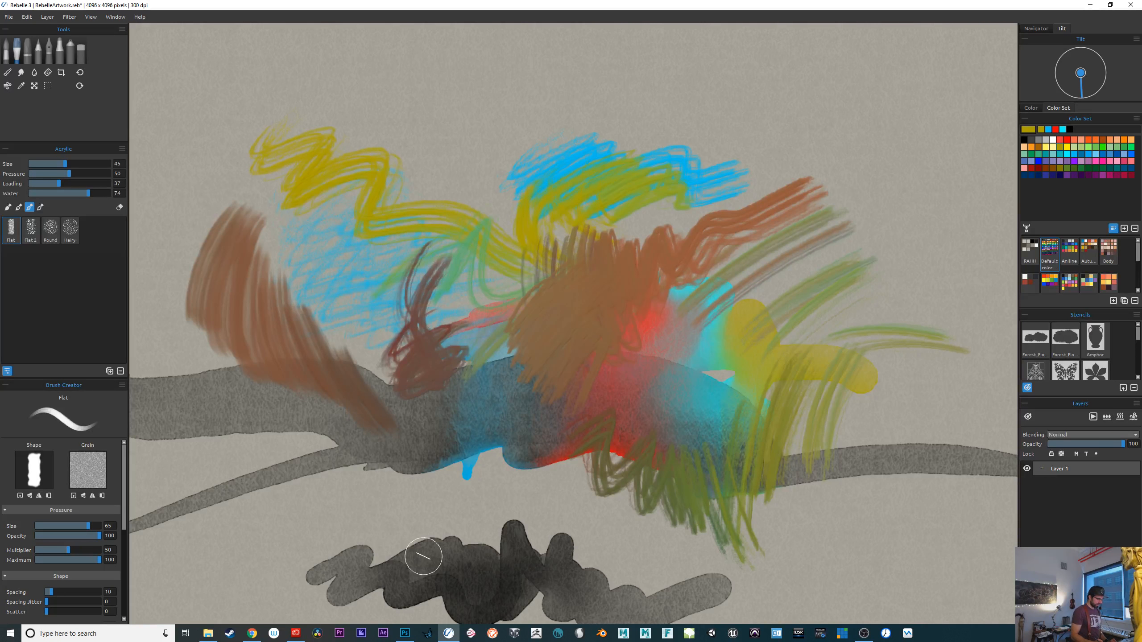
{"action": "left_click", "coordinate": [1079, 154]}
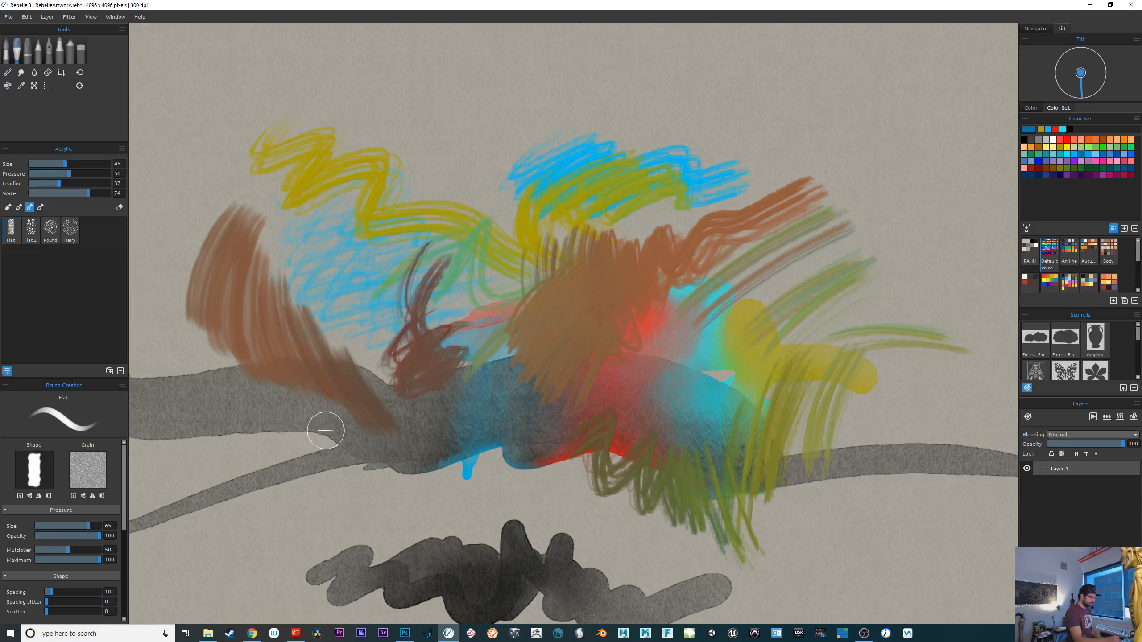
{"action": "mouse_move", "coordinate": [219, 287]}
{"action": "left_mouse_down"}
{"action": "mouse_move", "coordinate": [279, 381]}
{"action": "mouse_move", "coordinate": [265, 338]}
{"action": "mouse_move", "coordinate": [390, 435]}
{"action": "mouse_move", "coordinate": [418, 473]}
{"action": "left_mouse_up"}
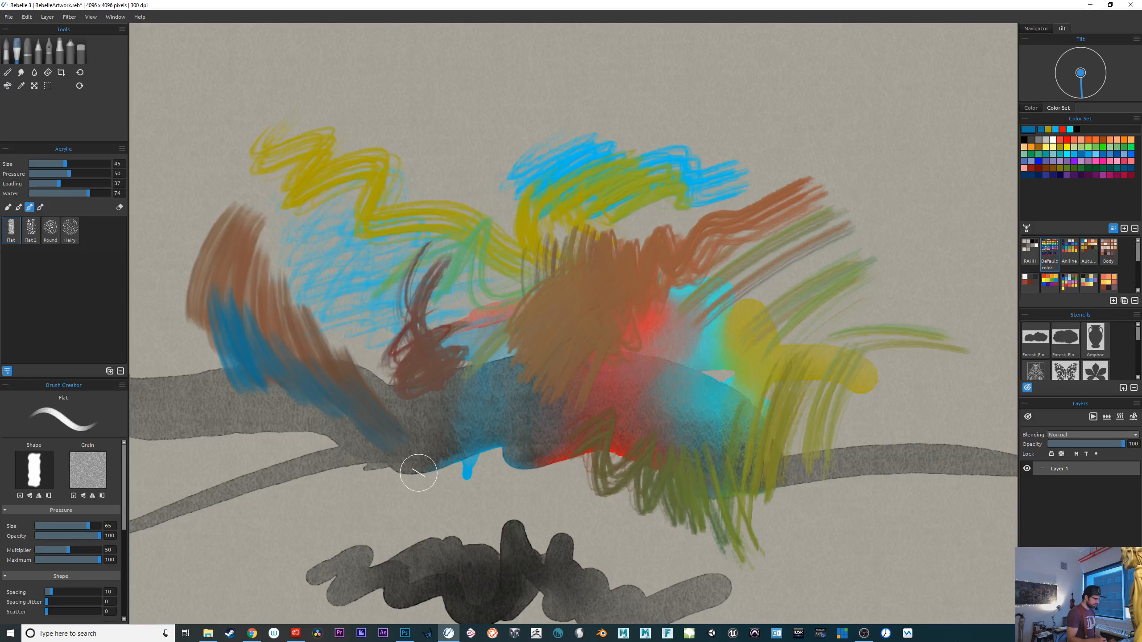
Extend the dark blue stroke diagonally across the gray band and below it with the Hairy acrylic brush
{"action": "left_click", "coordinate": [69, 229]}
{"action": "mouse_move", "coordinate": [211, 275]}
{"action": "left_mouse_down"}
{"action": "mouse_move", "coordinate": [244, 307]}
{"action": "mouse_move", "coordinate": [224, 368]}
{"action": "mouse_move", "coordinate": [245, 362]}
{"action": "mouse_move", "coordinate": [346, 452]}
{"action": "mouse_move", "coordinate": [376, 448]}
{"action": "mouse_move", "coordinate": [468, 504]}
{"action": "left_mouse_up"}
{"action": "mouse_move", "coordinate": [382, 443]}
{"action": "left_mouse_down"}
{"action": "mouse_move", "coordinate": [306, 399]}
{"action": "mouse_move", "coordinate": [425, 468]}
{"action": "left_mouse_up"}
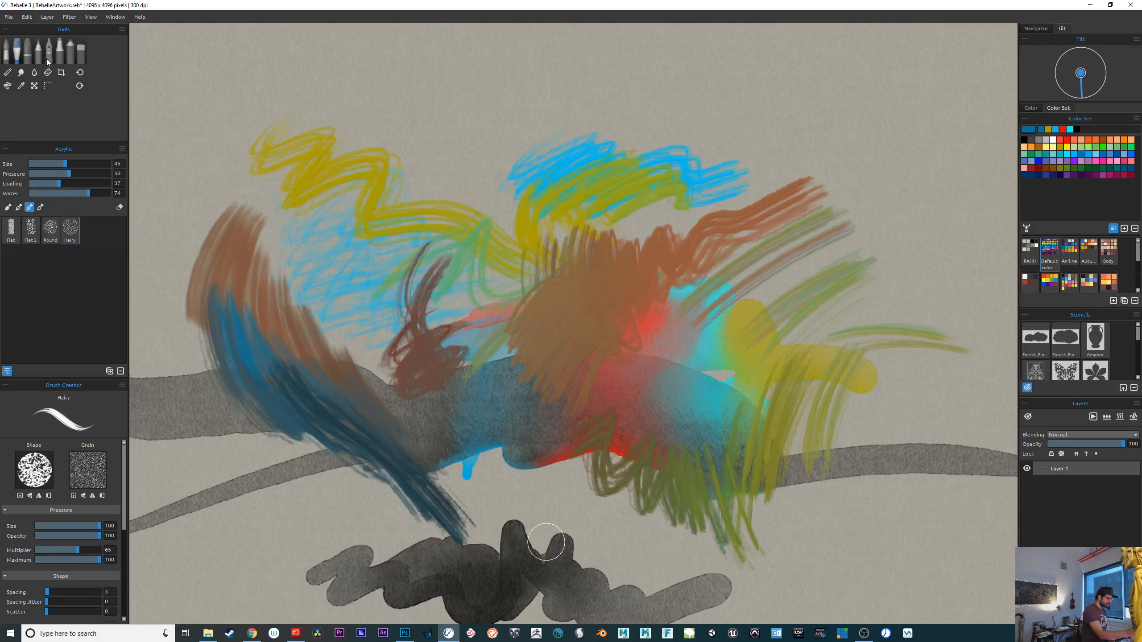
Brush dark blue over the blue-brown acrylic strokes and the gray band below them with the size 45 watercolor Liner
{"action": "left_click", "coordinate": [11, 57]}
{"action": "left_click_drag", "start_coordinate": [301, 388], "coordinate": [293, 424]}
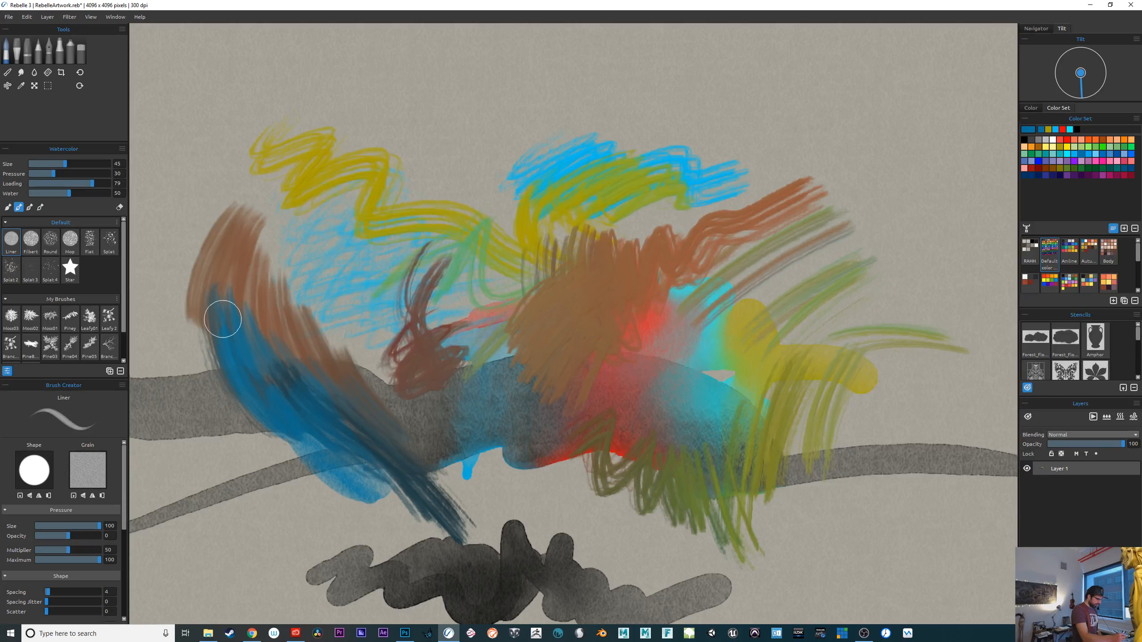
{"action": "mouse_move", "coordinate": [293, 289]}
{"action": "left_mouse_down"}
{"action": "mouse_move", "coordinate": [300, 313]}
{"action": "mouse_move", "coordinate": [305, 269]}
{"action": "mouse_move", "coordinate": [321, 278]}
{"action": "mouse_move", "coordinate": [305, 255]}
{"action": "left_mouse_up"}
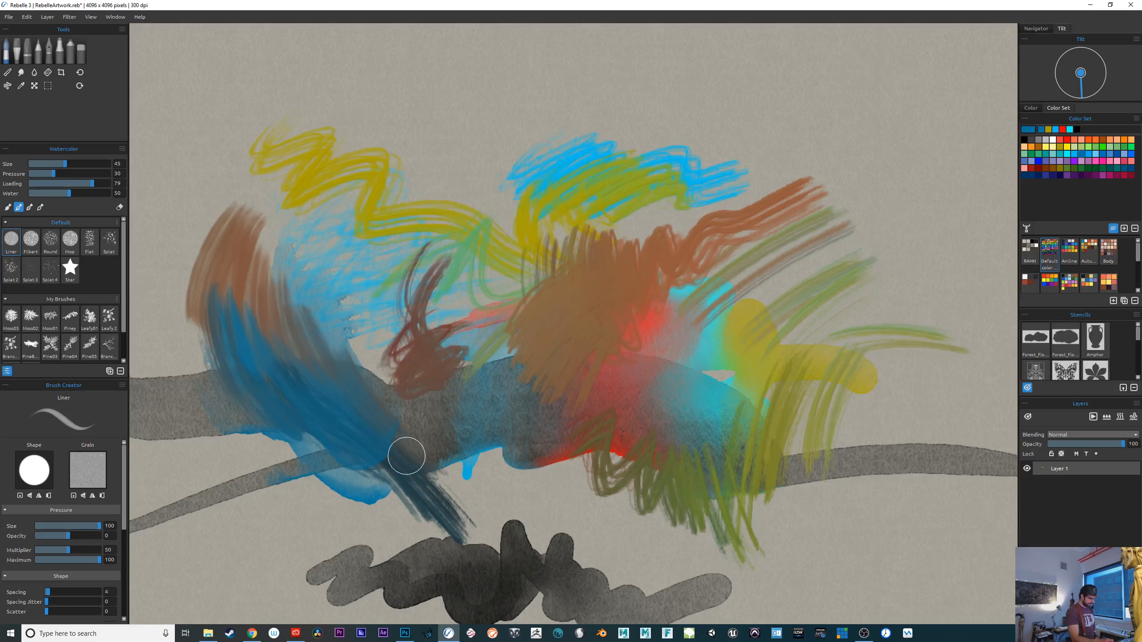
Reduce the Liner to size 25 and paint a blue squiggle beside the yellow patch and a long diagonal line across the canvas
{"action": "key", "text": "bracketleft"}
{"action": "key", "text": "bracketleft"}
{"action": "key", "text": "bracketleft"}
{"action": "key", "text": "bracketleft"}
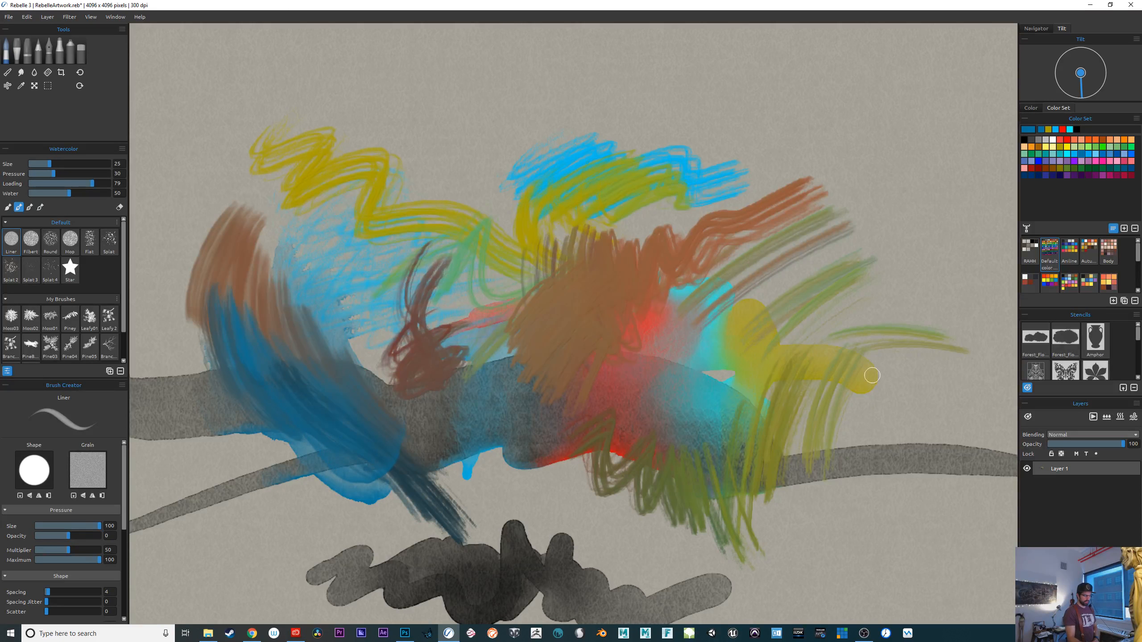
{"action": "mouse_move", "coordinate": [889, 370]}
{"action": "left_mouse_down"}
{"action": "mouse_move", "coordinate": [826, 426]}
{"action": "mouse_move", "coordinate": [917, 436]}
{"action": "left_mouse_up"}
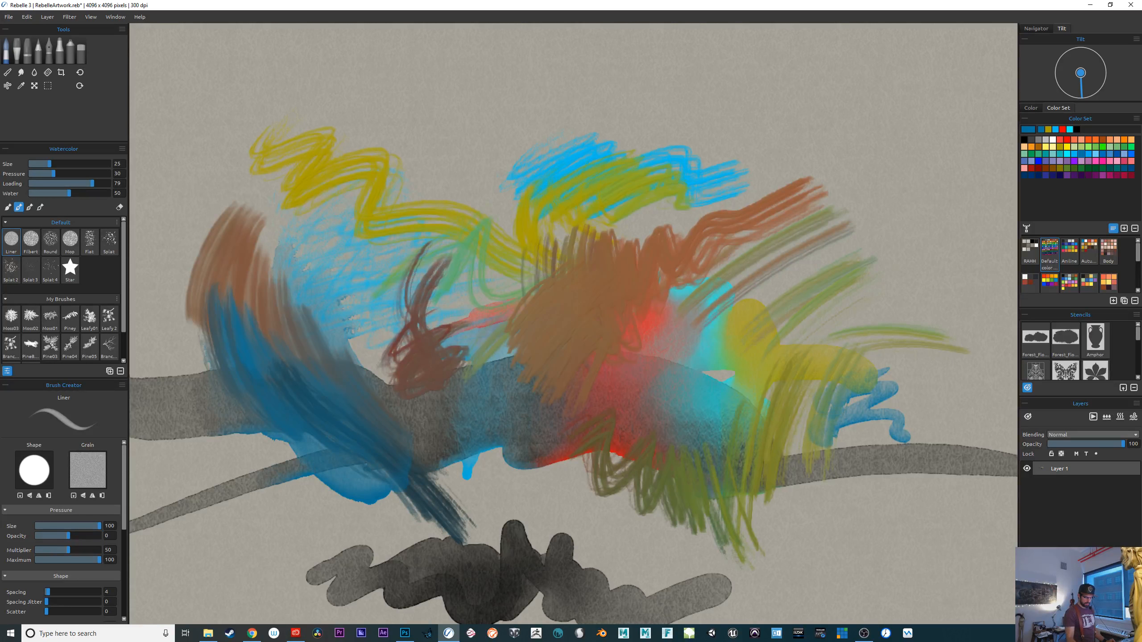
{"action": "mouse_move", "coordinate": [941, 53]}
{"action": "left_mouse_down"}
{"action": "mouse_move", "coordinate": [717, 146]}
{"action": "mouse_move", "coordinate": [407, 422]}
{"action": "mouse_move", "coordinate": [191, 598]}
{"action": "left_mouse_up"}
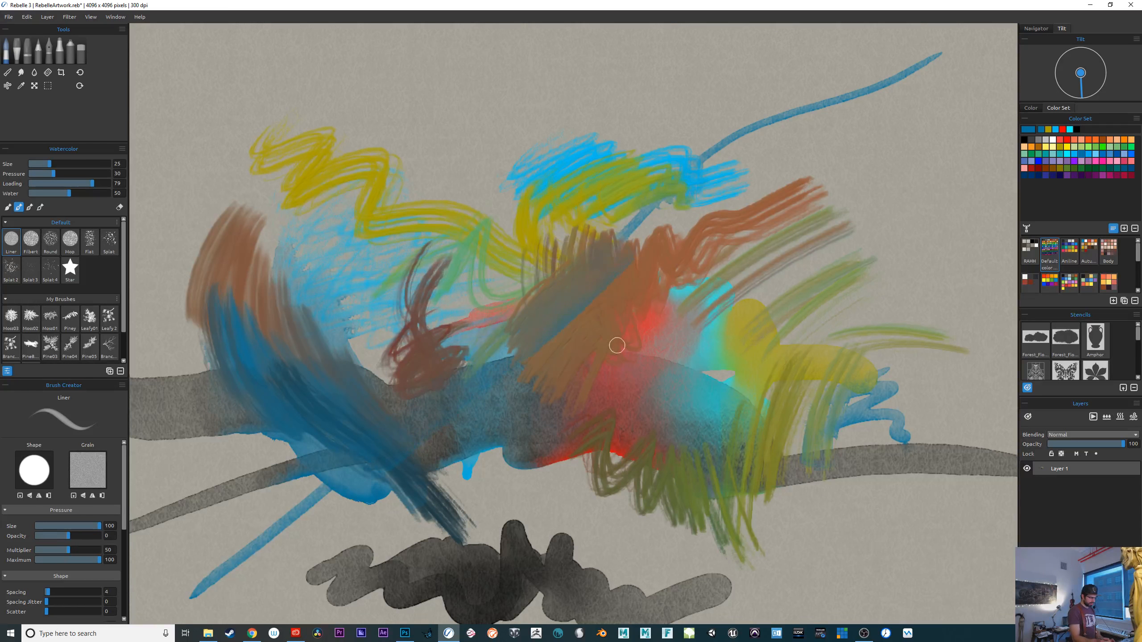
Draw a winding blue line and long looping black lines across the painting with the Wood ink pen at size 18
{"action": "left_click", "coordinate": [52, 55]}
{"action": "mouse_move", "coordinate": [386, 116]}
{"action": "left_mouse_down"}
{"action": "mouse_move", "coordinate": [443, 158]}
{"action": "mouse_move", "coordinate": [526, 526]}
{"action": "left_mouse_up"}
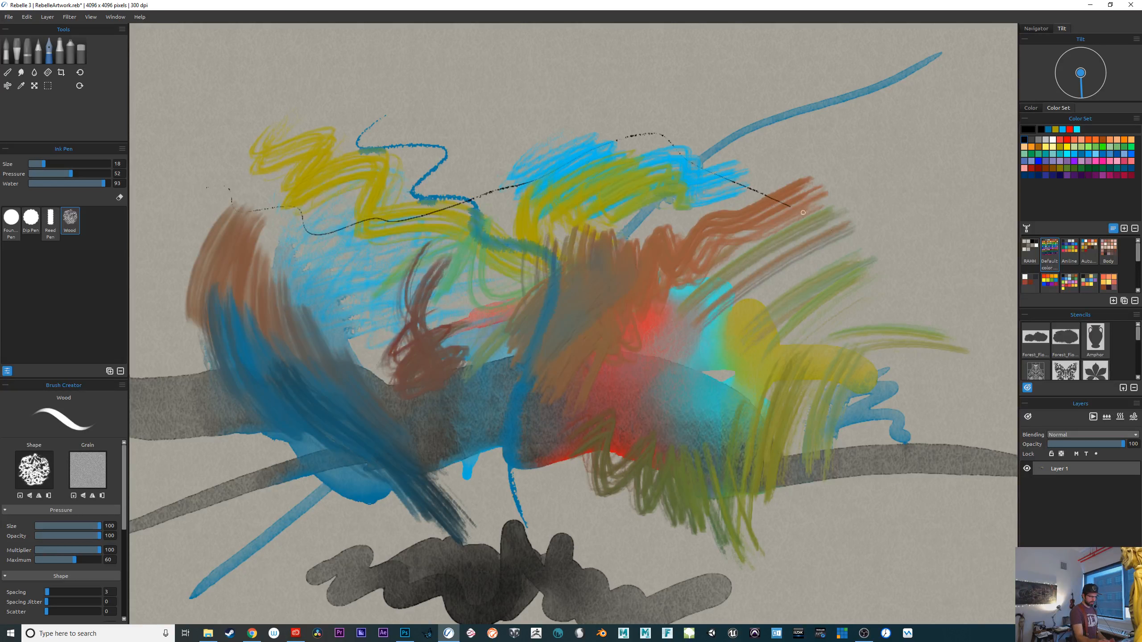
{"action": "mouse_move", "coordinate": [803, 212]}
{"action": "left_mouse_down"}
{"action": "mouse_move", "coordinate": [749, 413]}
{"action": "mouse_move", "coordinate": [670, 501]}
{"action": "mouse_move", "coordinate": [956, 536]}
{"action": "left_mouse_up"}
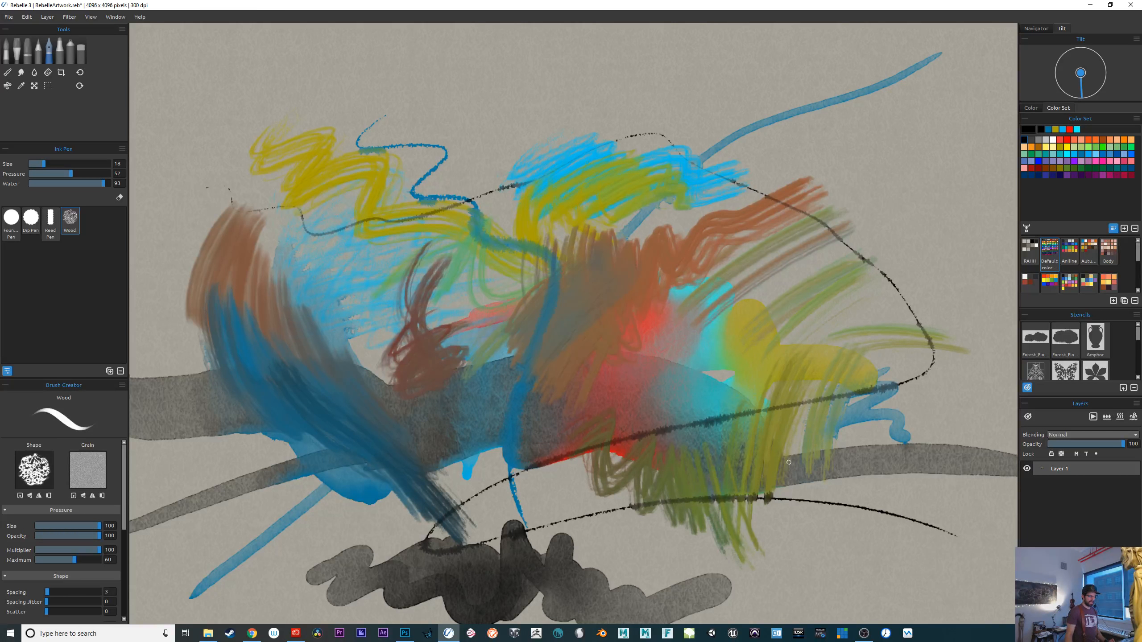
{"action": "mouse_move", "coordinate": [655, 553]}
{"action": "left_mouse_down"}
{"action": "mouse_move", "coordinate": [596, 565]}
{"action": "mouse_move", "coordinate": [323, 639]}
{"action": "left_mouse_up"}
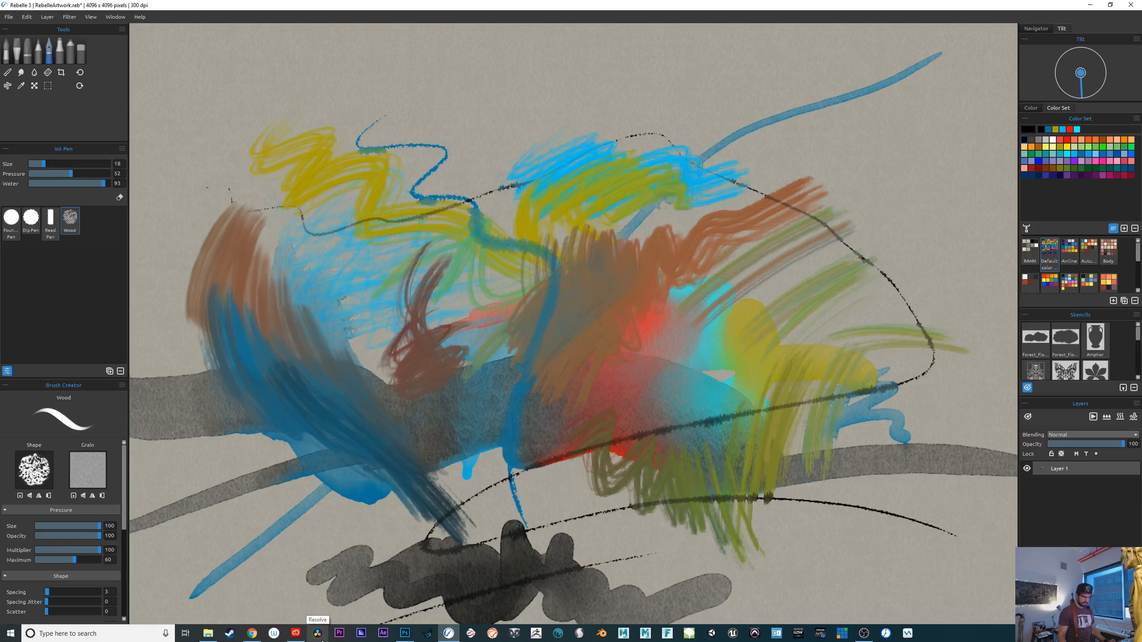
Clear the layer and try the watercolor Pine05 brush at size 100 on the blank canvas
{"action": "key", "text": "Delete"}
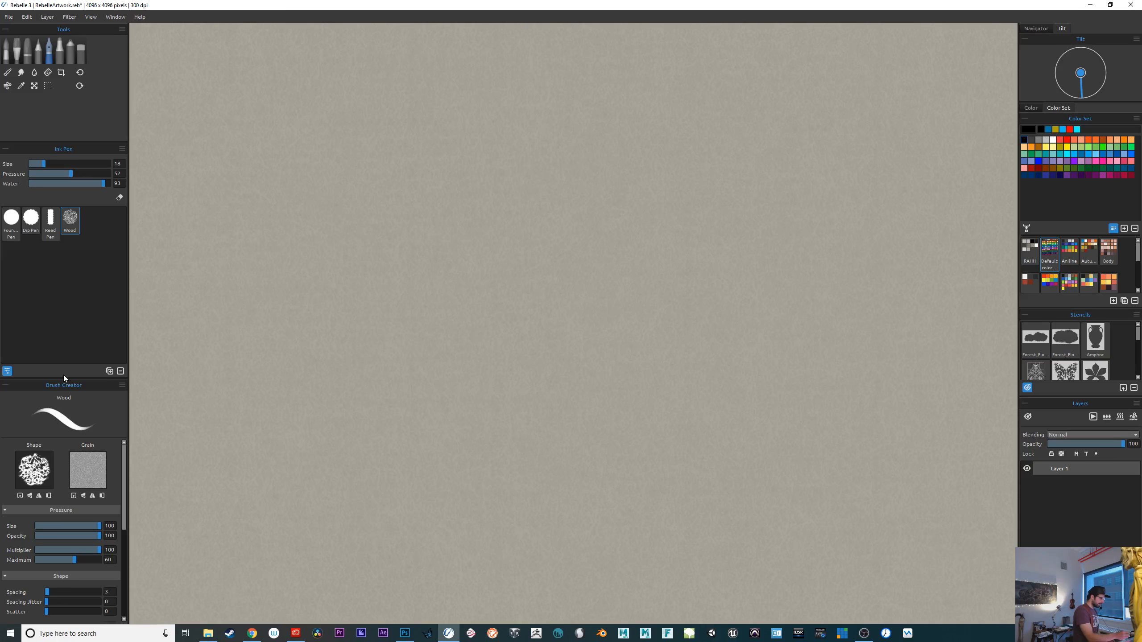
{"action": "left_click", "coordinate": [8, 58]}
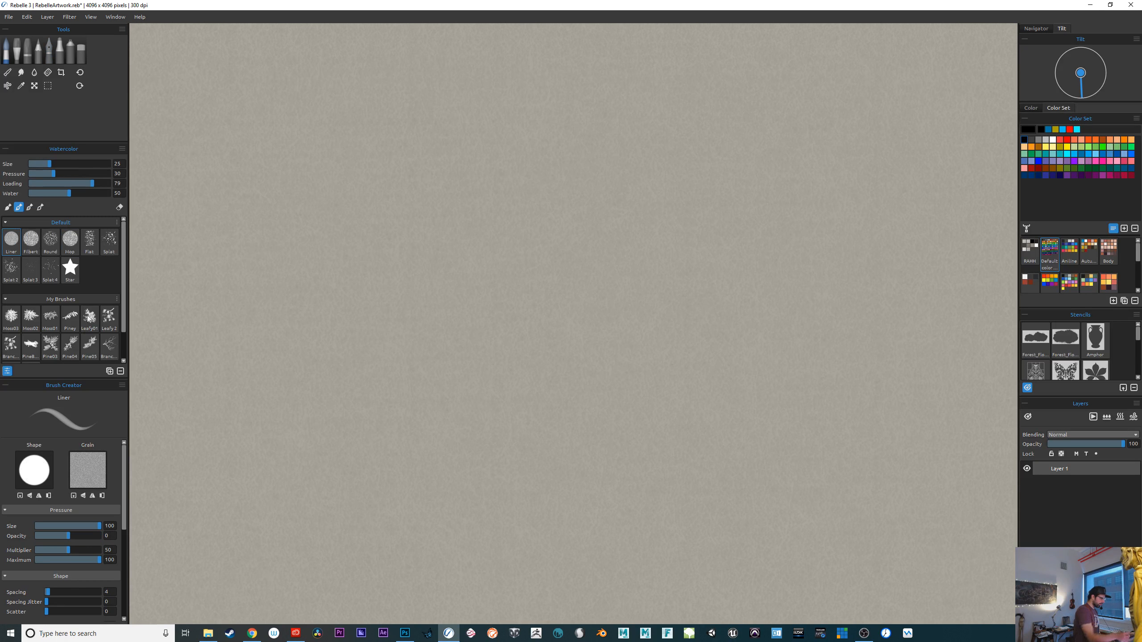
{"action": "left_click", "coordinate": [90, 346]}
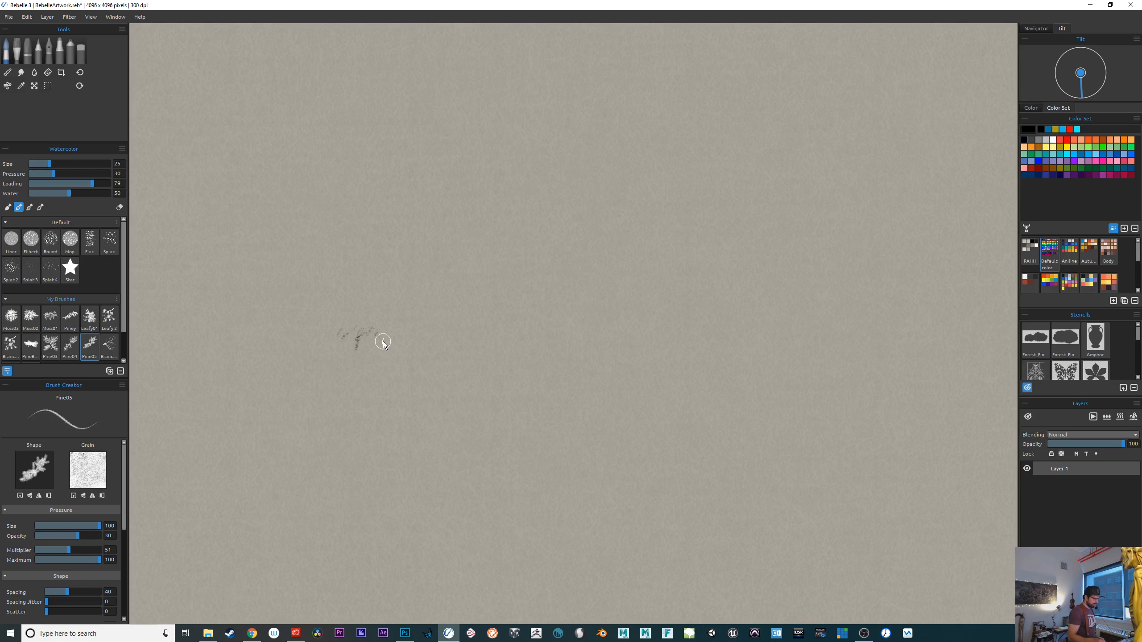
{"action": "key", "text": "ctrl+z"}
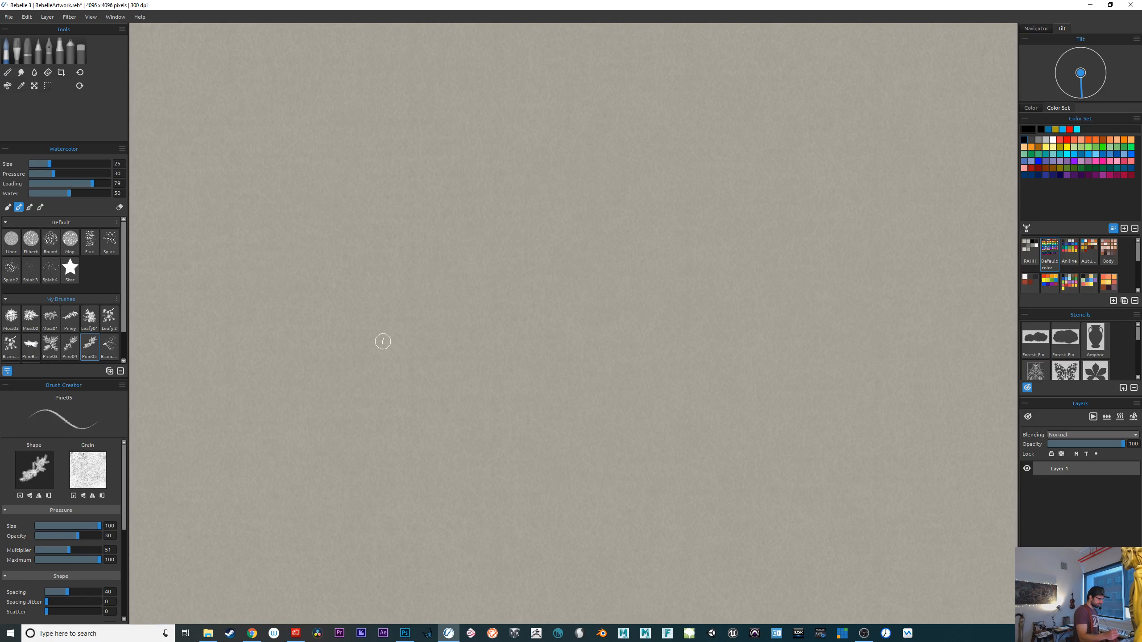
{"action": "key", "text": "]"}
{"action": "key", "text": "]"}
{"action": "key", "text": "]"}
{"action": "key", "text": "]"}
{"action": "key", "text": "]"}
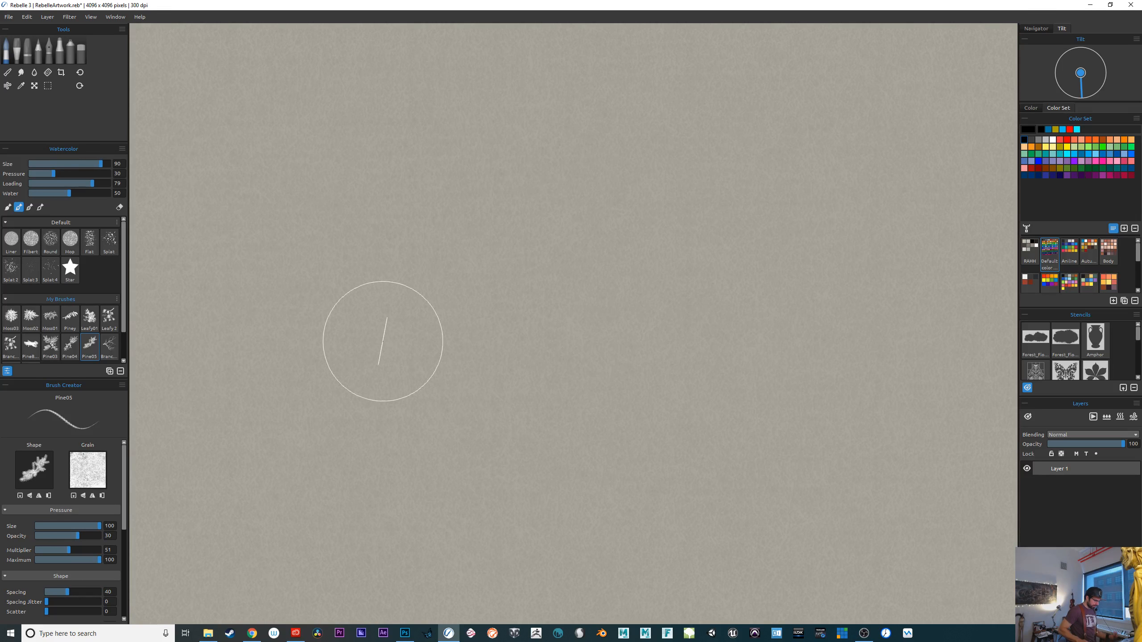
{"action": "left_click_drag", "start_coordinate": [566, 347], "coordinate": [623, 353]}
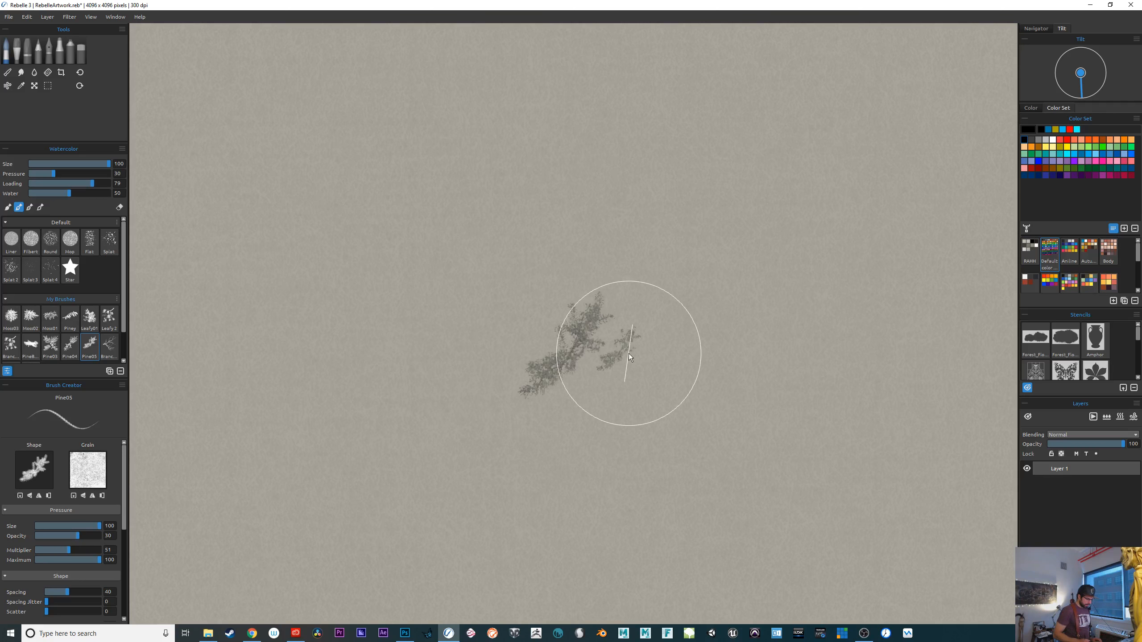
{"action": "key", "text": "ctrl+z"}
Try the LeafBranch_01 brush with a small black foliage clump near the canvas center and undo it
{"action": "scroll", "coordinate": [629, 354], "scroll_direction": "down", "scroll_amount": 5}
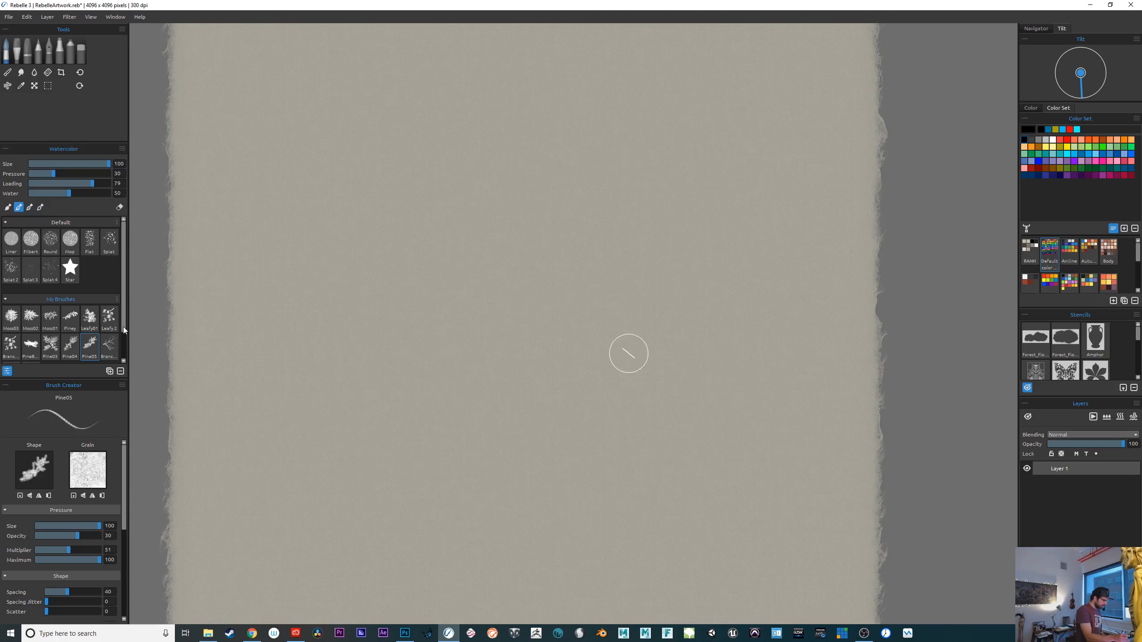
{"action": "scroll", "coordinate": [123, 328], "scroll_direction": "down", "scroll_amount": 2}
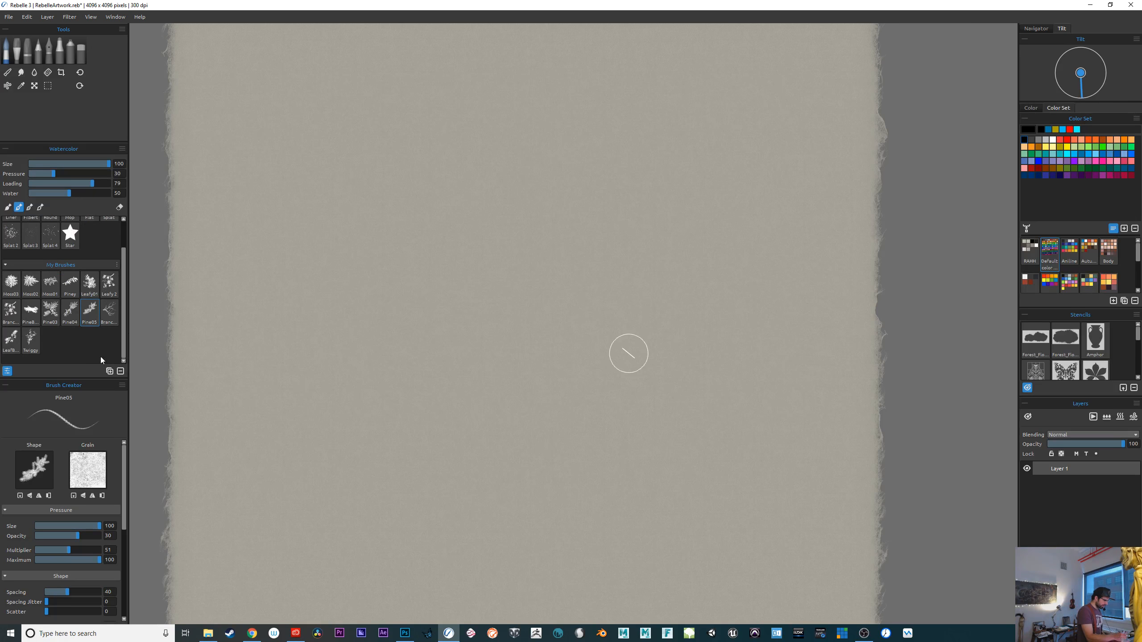
{"action": "left_click", "coordinate": [21, 337]}
{"action": "mouse_move", "coordinate": [559, 334]}
{"action": "left_mouse_down"}
{"action": "mouse_move", "coordinate": [554, 325]}
{"action": "mouse_move", "coordinate": [594, 354]}
{"action": "left_mouse_up"}
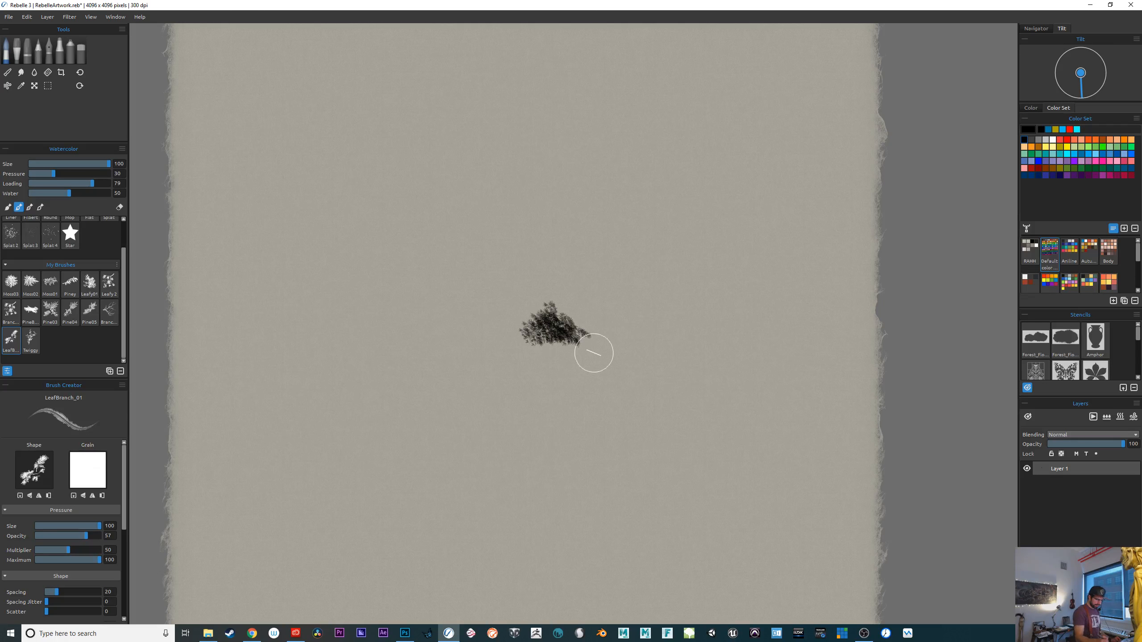
{"action": "scroll", "coordinate": [594, 365], "scroll_direction": "up", "scroll_amount": 4}
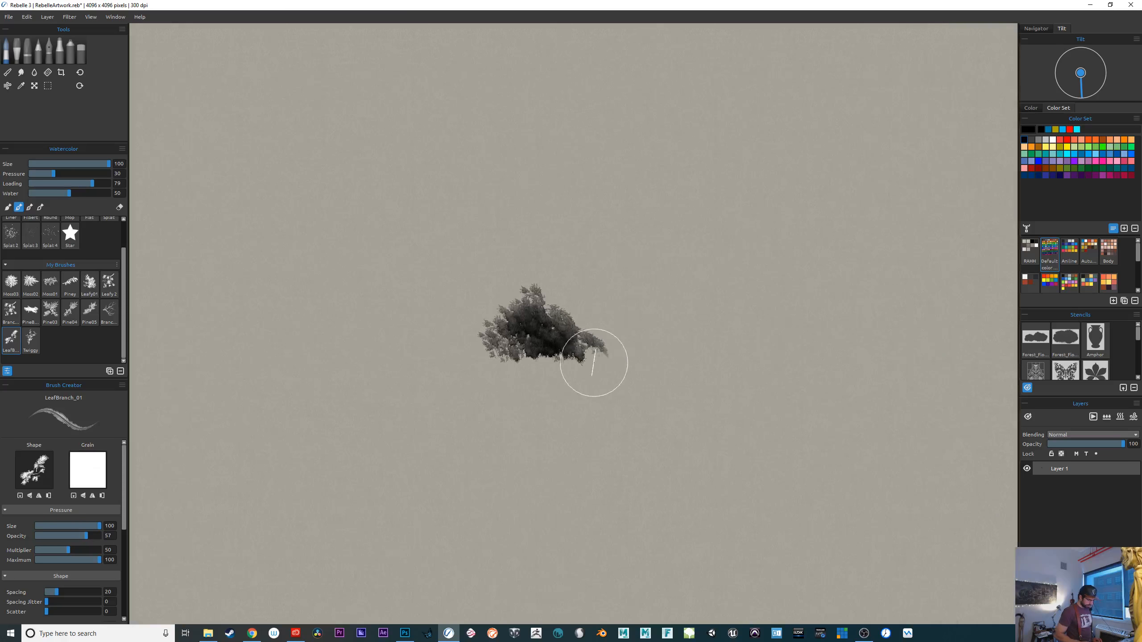
{"action": "key", "text": "ctrl+z"}
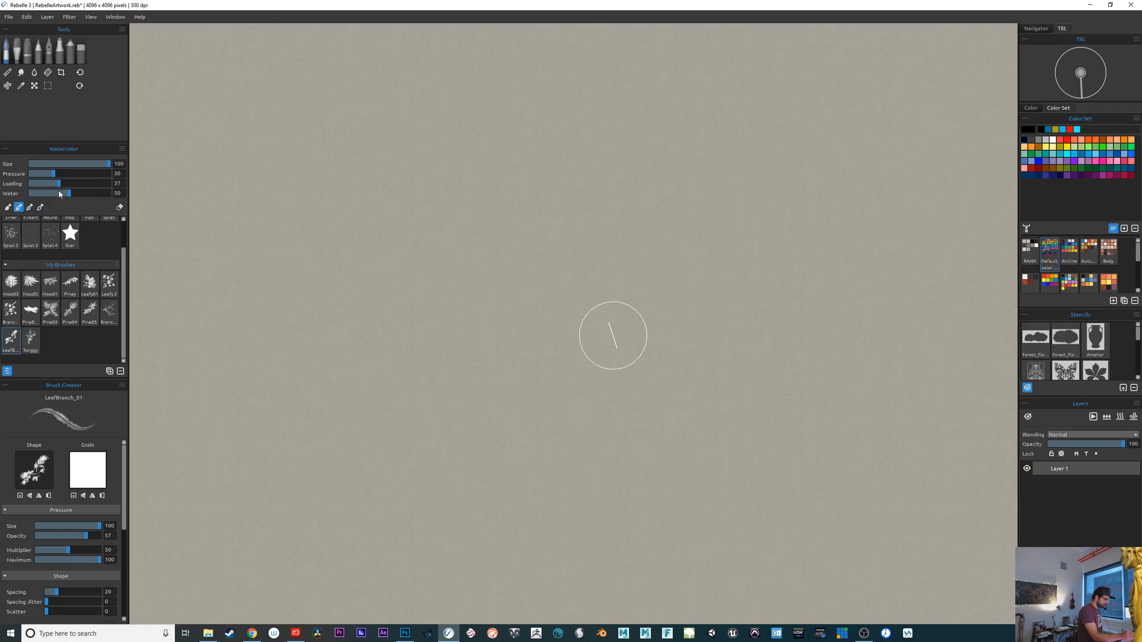
Build up a gray foliage cluster with the Branch_Birch brush at Loading 42 and clear the layer
{"action": "left_click", "coordinate": [11, 311]}
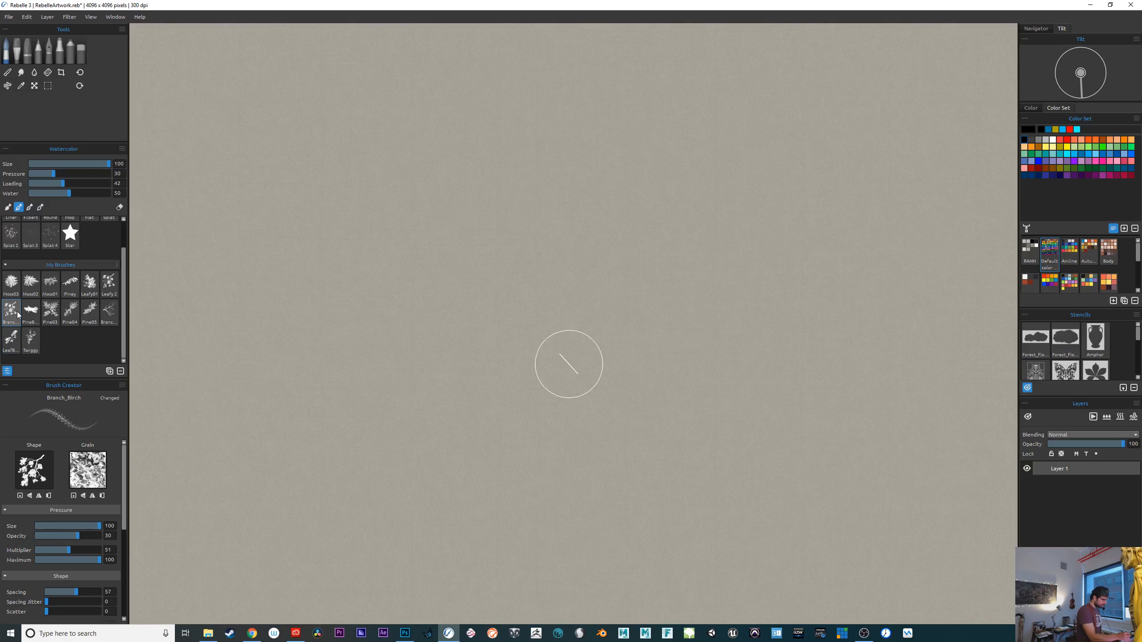
{"action": "mouse_move", "coordinate": [545, 335]}
{"action": "left_mouse_down"}
{"action": "mouse_move", "coordinate": [513, 309]}
{"action": "mouse_move", "coordinate": [490, 323]}
{"action": "mouse_move", "coordinate": [495, 291]}
{"action": "mouse_move", "coordinate": [576, 281]}
{"action": "left_mouse_up"}
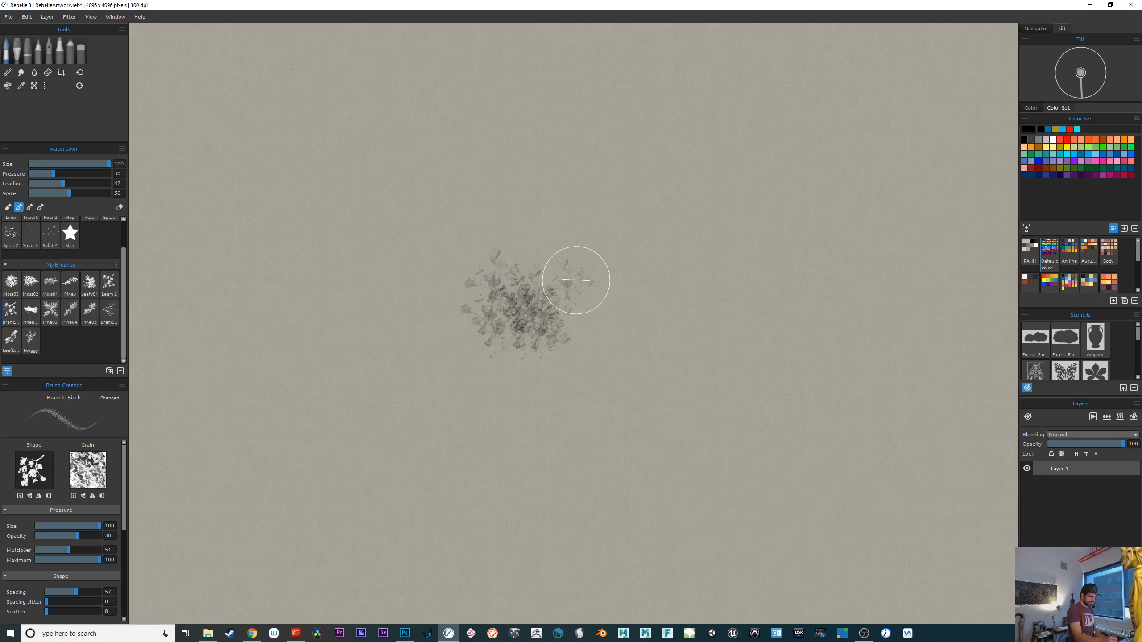
{"action": "mouse_move", "coordinate": [566, 344]}
{"action": "left_mouse_down"}
{"action": "mouse_move", "coordinate": [534, 315]}
{"action": "mouse_move", "coordinate": [436, 337]}
{"action": "mouse_move", "coordinate": [459, 355]}
{"action": "mouse_move", "coordinate": [518, 325]}
{"action": "mouse_move", "coordinate": [438, 356]}
{"action": "mouse_move", "coordinate": [551, 280]}
{"action": "mouse_move", "coordinate": [460, 273]}
{"action": "mouse_move", "coordinate": [465, 293]}
{"action": "mouse_move", "coordinate": [460, 255]}
{"action": "mouse_move", "coordinate": [480, 262]}
{"action": "mouse_move", "coordinate": [462, 307]}
{"action": "mouse_move", "coordinate": [497, 293]}
{"action": "left_mouse_up"}
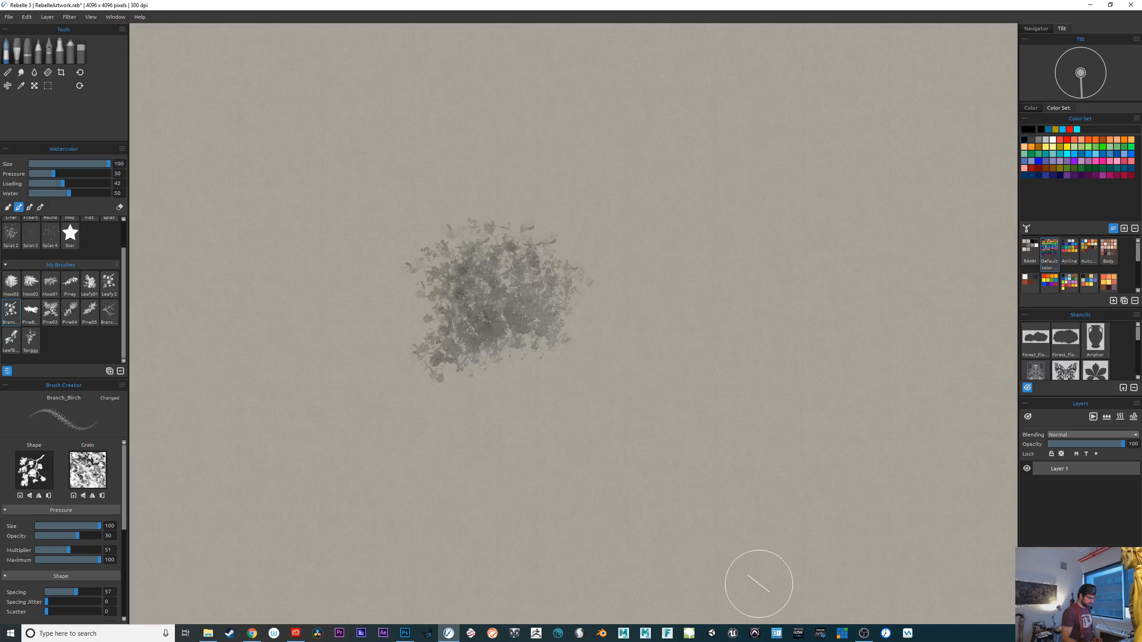
{"action": "key", "text": "ctrl+minus"}
{"action": "key", "text": "ctrl+minus"}
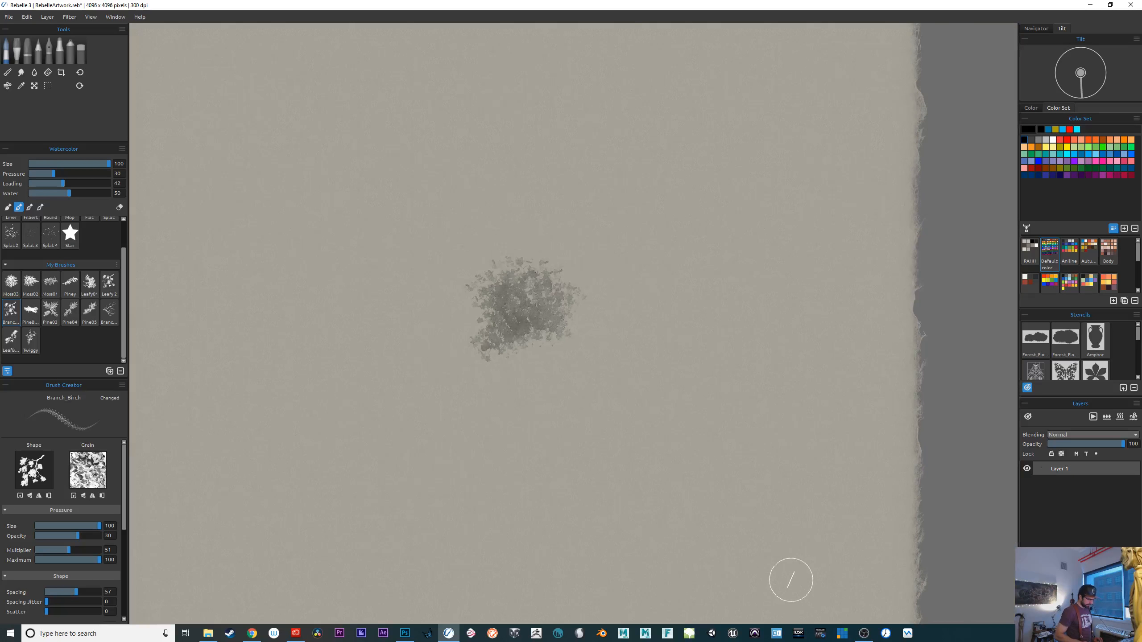
{"action": "mouse_move", "coordinate": [545, 331]}
{"action": "left_mouse_down"}
{"action": "mouse_move", "coordinate": [535, 331]}
{"action": "mouse_move", "coordinate": [558, 319]}
{"action": "mouse_move", "coordinate": [570, 356]}
{"action": "left_mouse_up"}
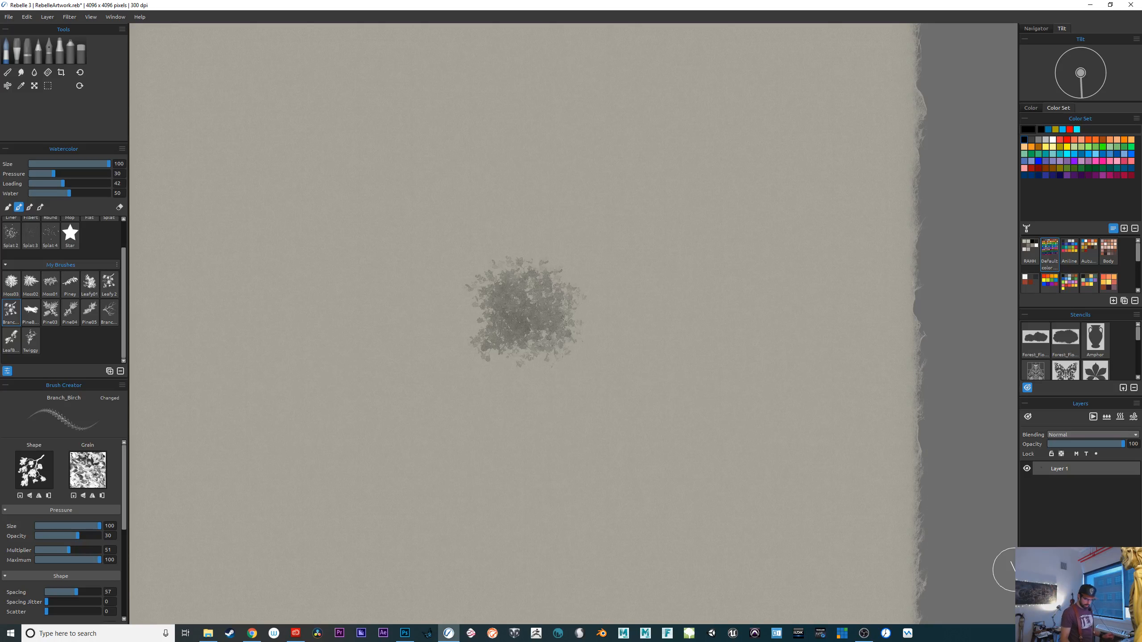
{"action": "key", "text": "Delete"}
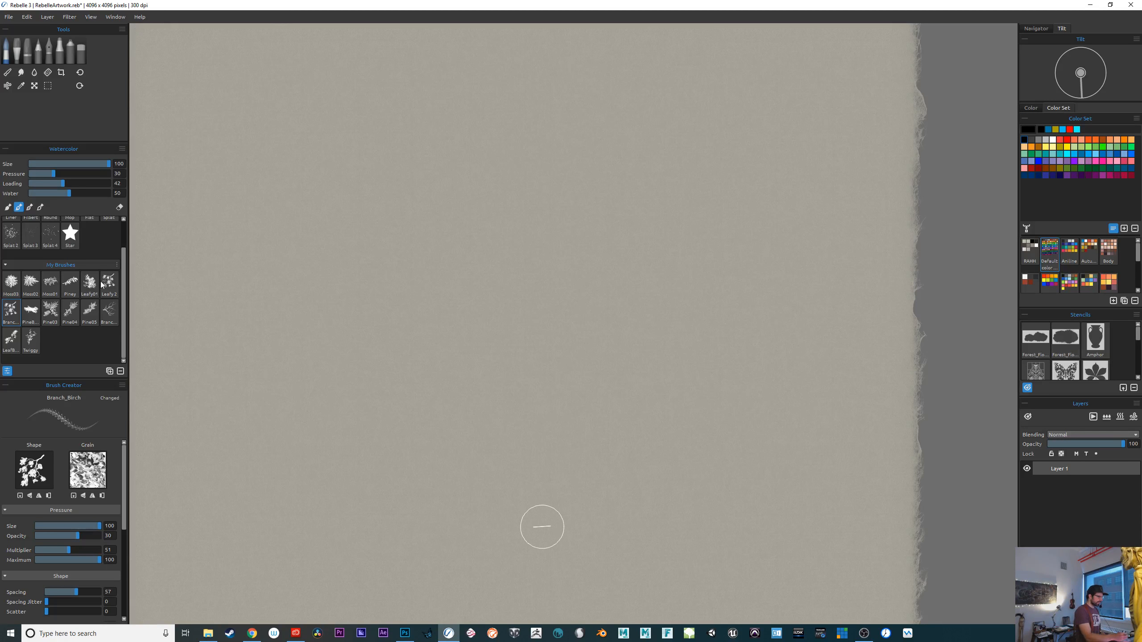
Select the Pine03 brush and switch to Photoshop to show the tree painting
{"action": "left_click", "coordinate": [49, 310]}
{"action": "left_click", "coordinate": [405, 636]}
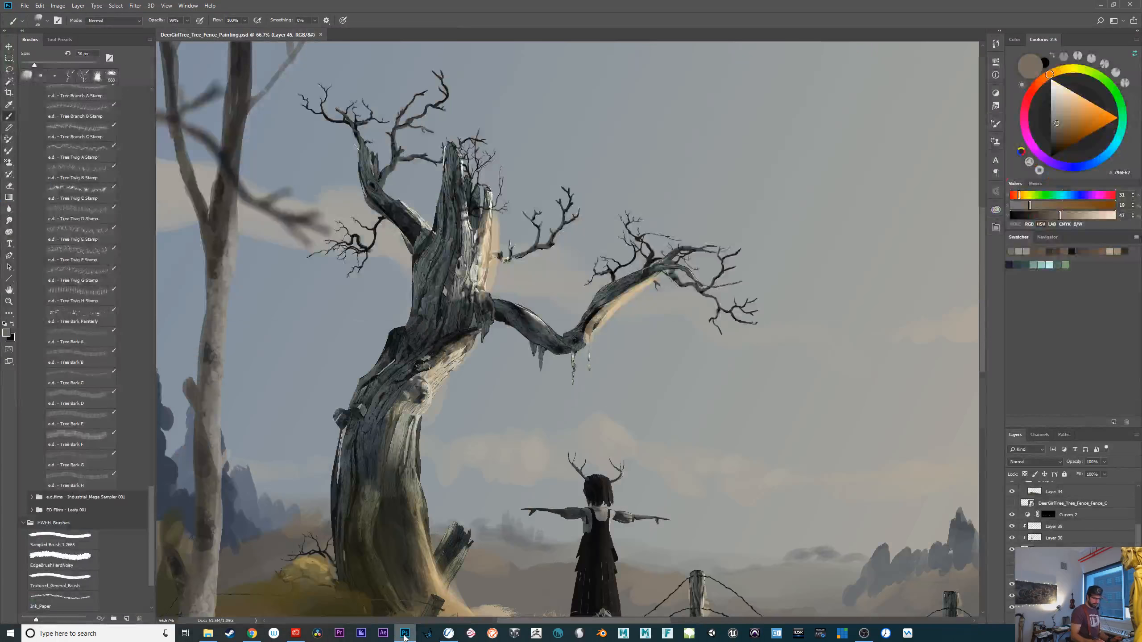
Examine the antlered girl, fence, grass, bare birches and distant pines across the Photoshop tree painting
{"action": "left_click_drag", "start_coordinate": [821, 499], "coordinate": [508, 238]}
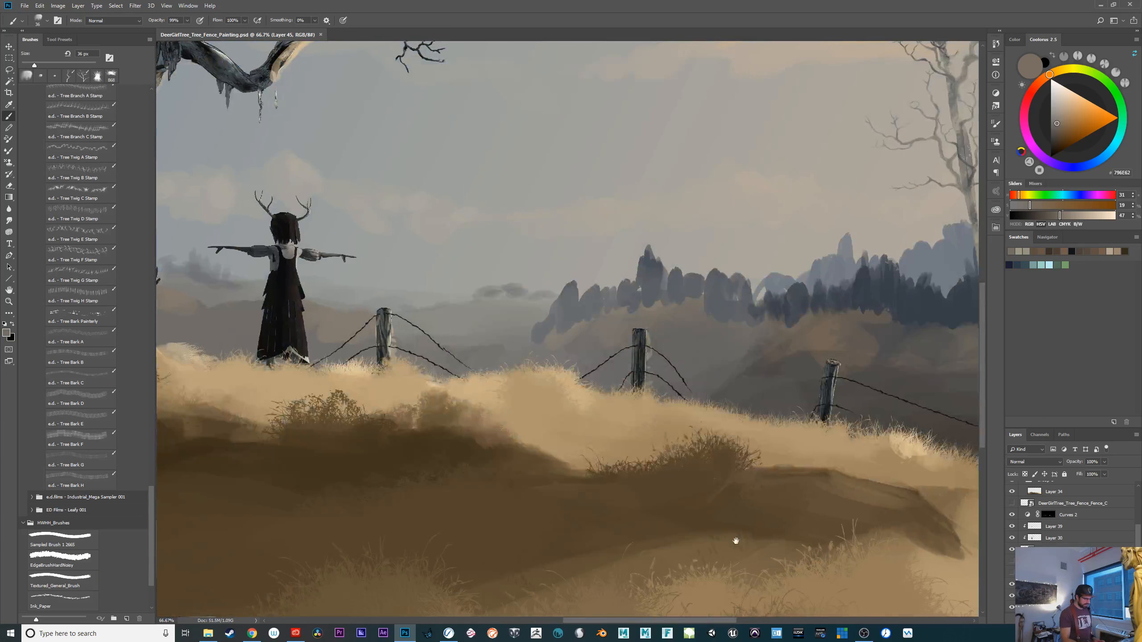
{"action": "left_click_drag", "start_coordinate": [760, 531], "coordinate": [685, 539]}
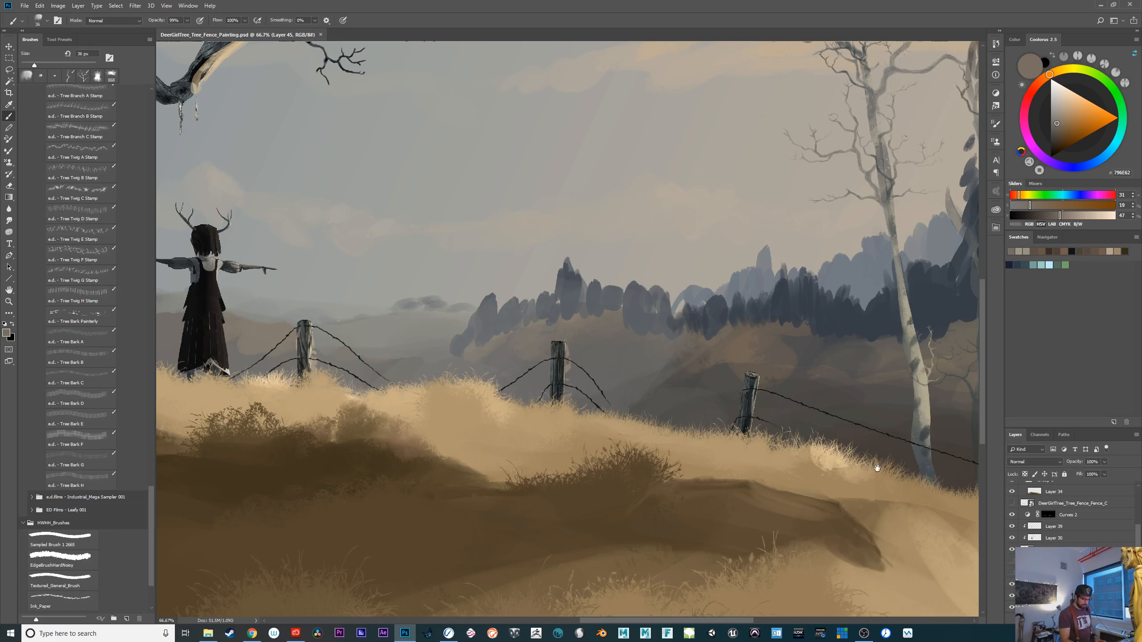
{"action": "mouse_move", "coordinate": [877, 468]}
{"action": "left_mouse_down"}
{"action": "mouse_move", "coordinate": [722, 468]}
{"action": "mouse_move", "coordinate": [645, 499]}
{"action": "mouse_move", "coordinate": [614, 527]}
{"action": "left_mouse_up"}
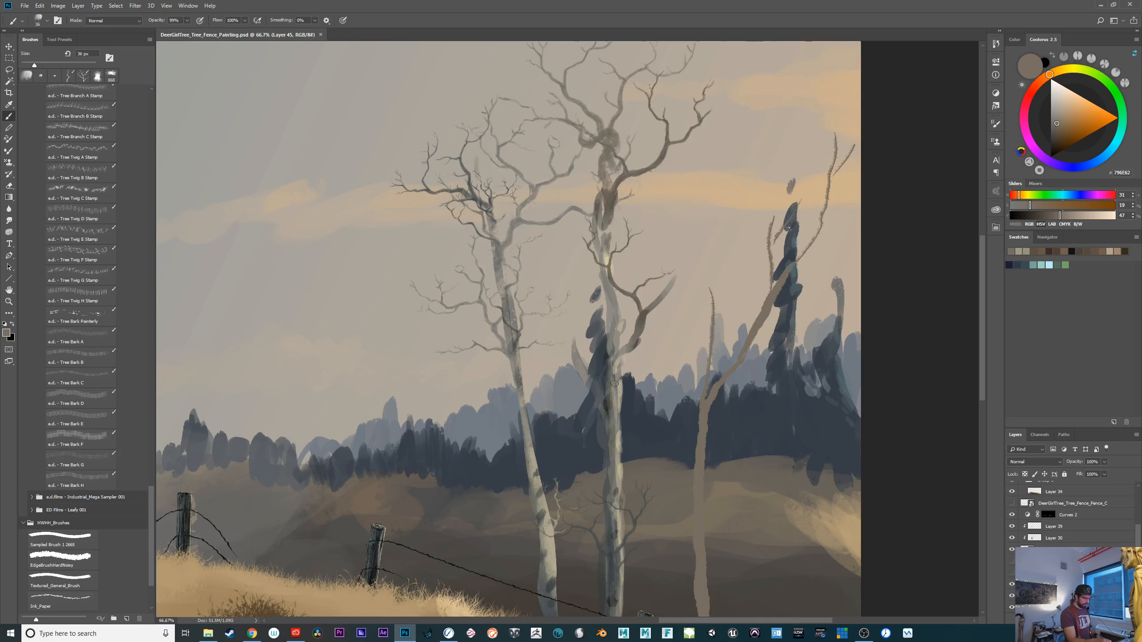
{"action": "left_click_drag", "start_coordinate": [627, 530], "coordinate": [837, 450]}
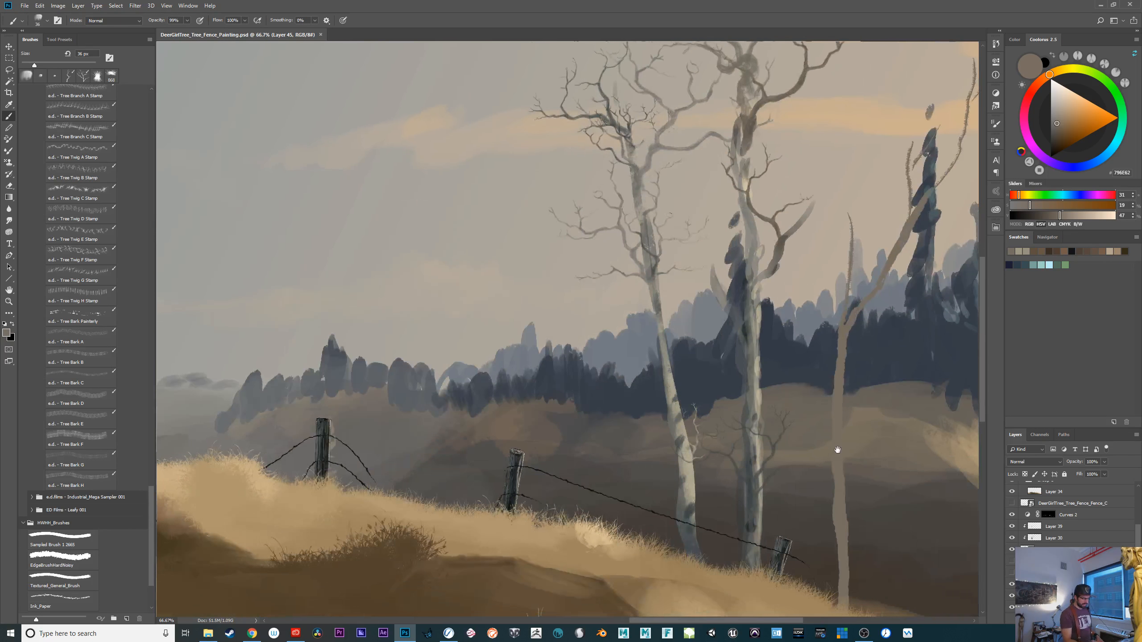
{"action": "left_click", "coordinate": [1094, 6]}
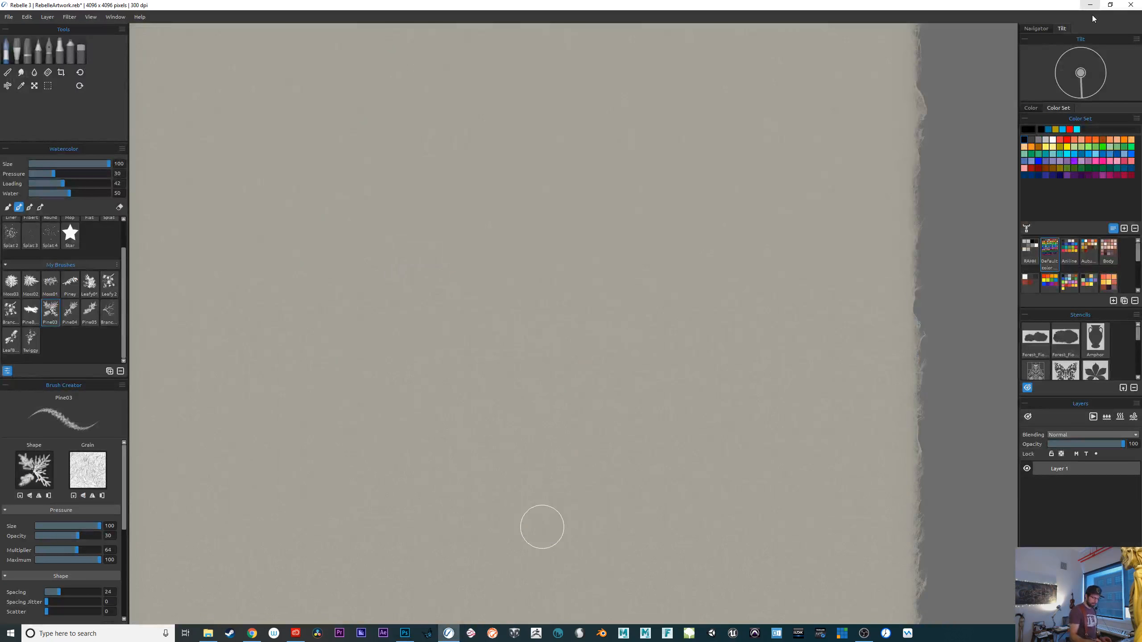
{"action": "scroll", "coordinate": [602, 533], "scroll_direction": "down", "scroll_amount": 1}
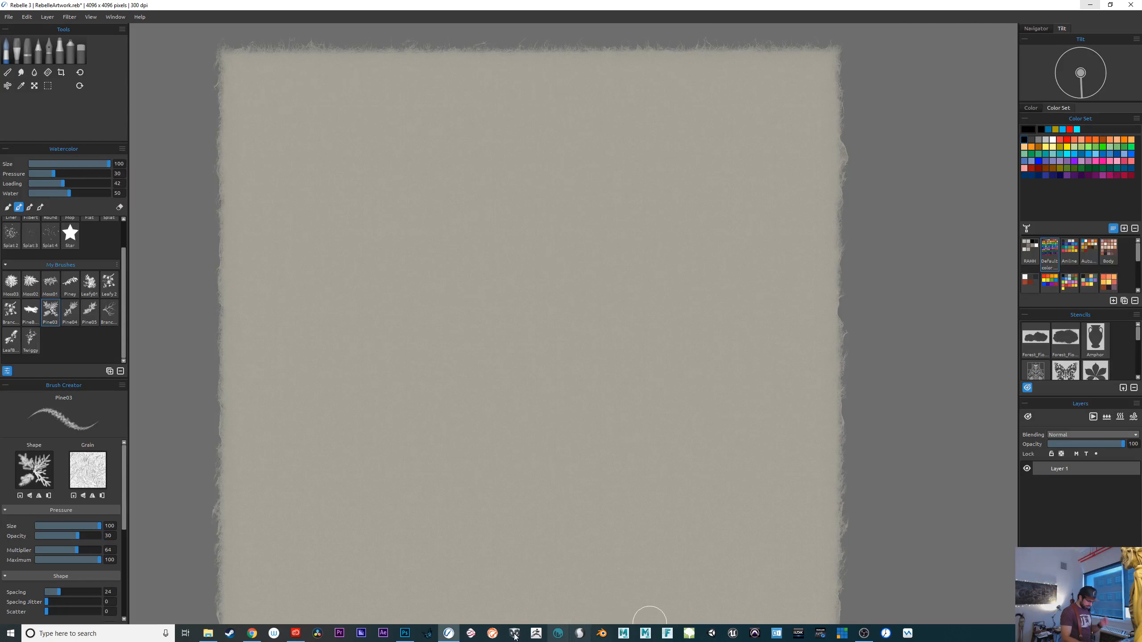
{"action": "left_click", "coordinate": [405, 633]}
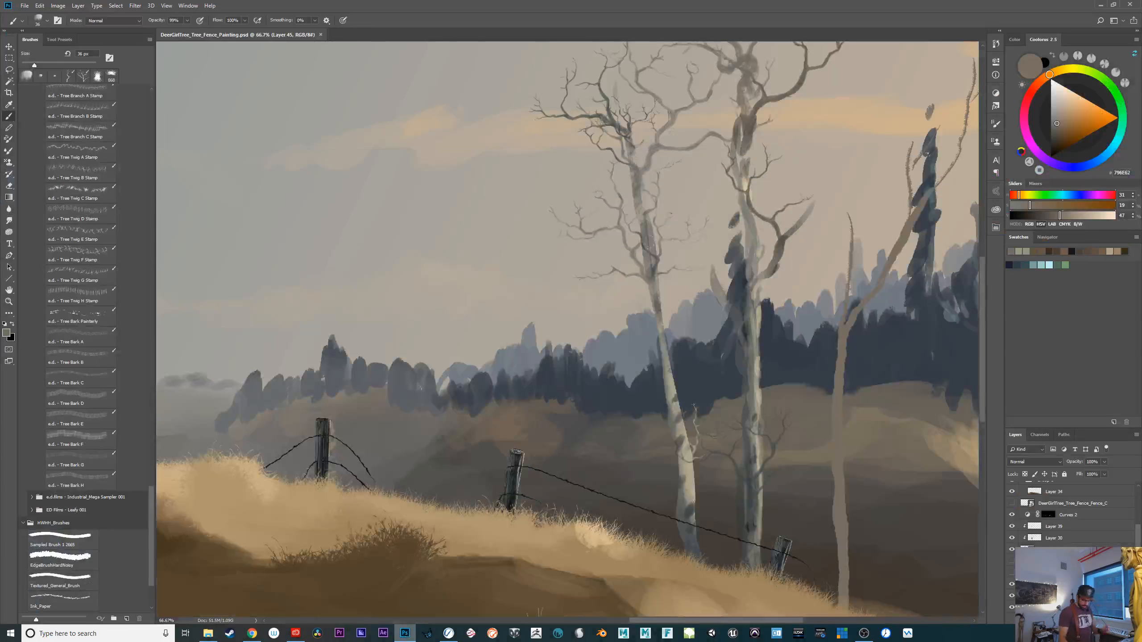
Show the landscape reference painting on Layer 13 and move it into the sky area above the fence
{"action": "scroll", "coordinate": [1136, 541], "scroll_direction": "down", "scroll_amount": 5}
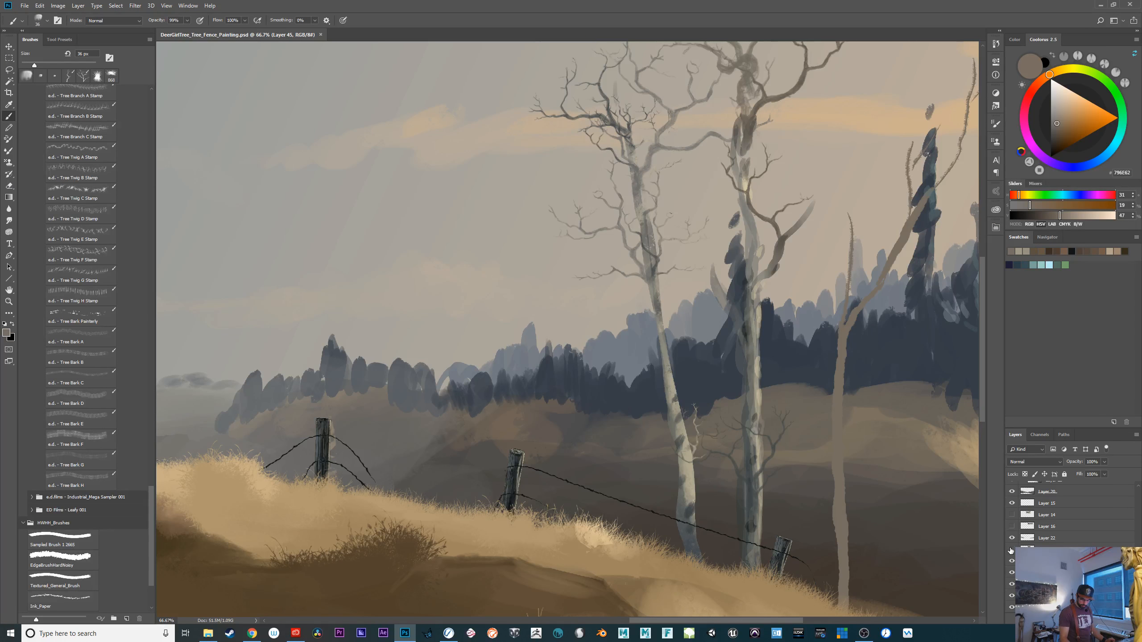
{"action": "left_click", "coordinate": [1012, 549]}
{"action": "left_click", "coordinate": [1012, 549]}
{"action": "left_click", "coordinate": [1012, 550]}
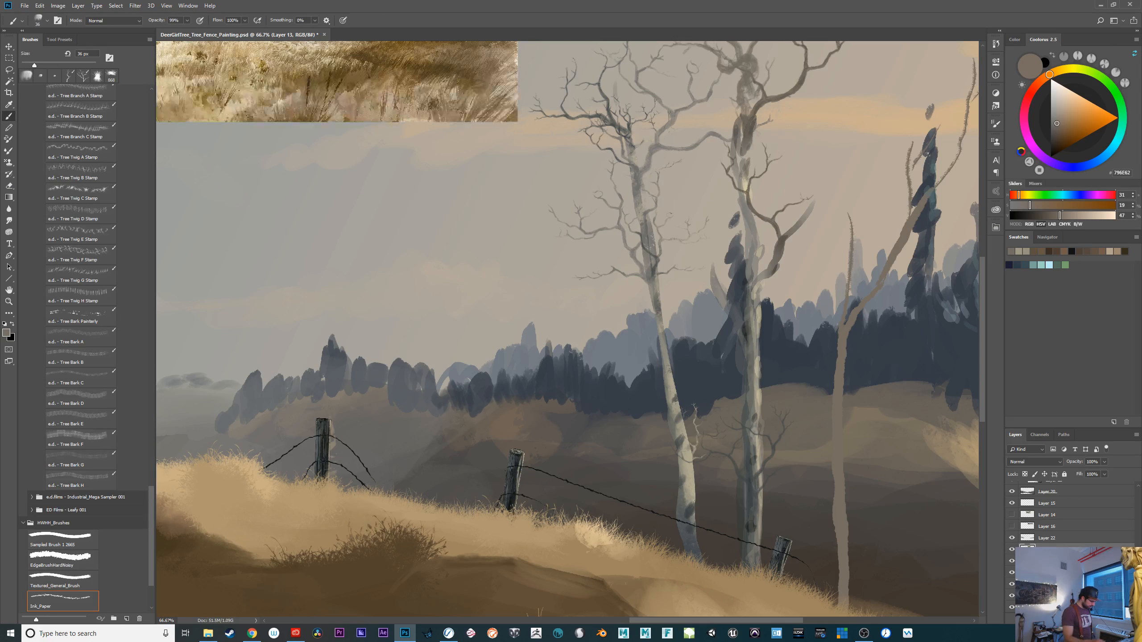
{"action": "key", "text": "v"}
{"action": "left_click_drag", "start_coordinate": [486, 167], "coordinate": [551, 430]}
{"action": "left_click_drag", "start_coordinate": [688, 506], "coordinate": [960, 557]}
{"action": "left_click_drag", "start_coordinate": [758, 394], "coordinate": [627, 297]}
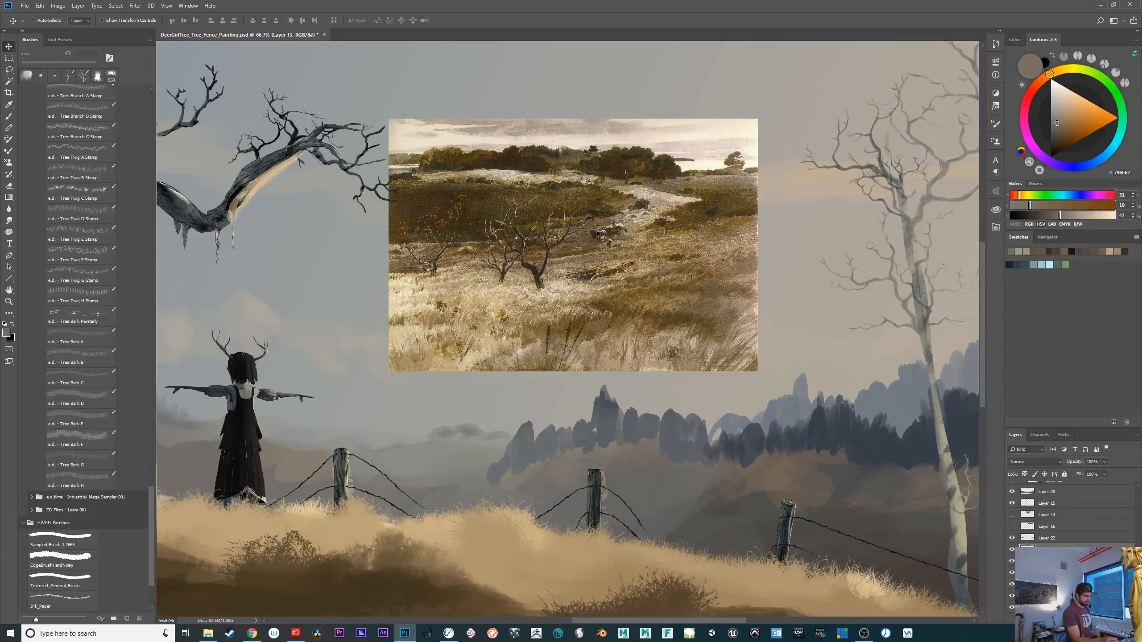
Examine the reference painting's trees, foliage and grassy field up close and compare them with the tree painting
{"action": "key", "text": "ctrl+plus"}
{"action": "key", "text": "ctrl+plus"}
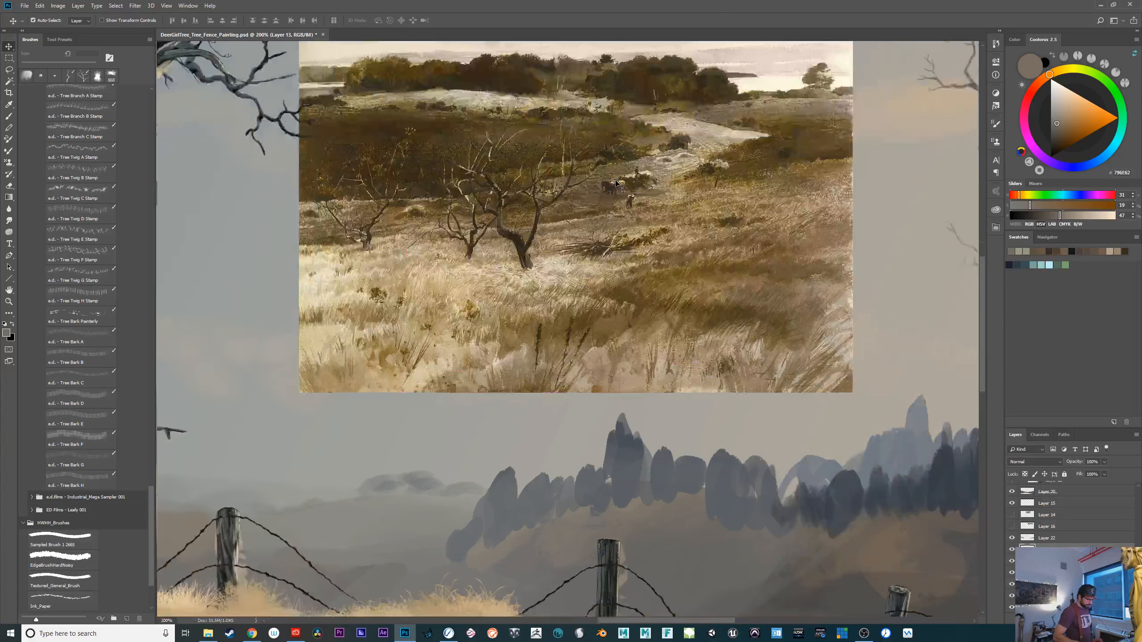
{"action": "left_click_drag", "start_coordinate": [727, 274], "coordinate": [709, 475]}
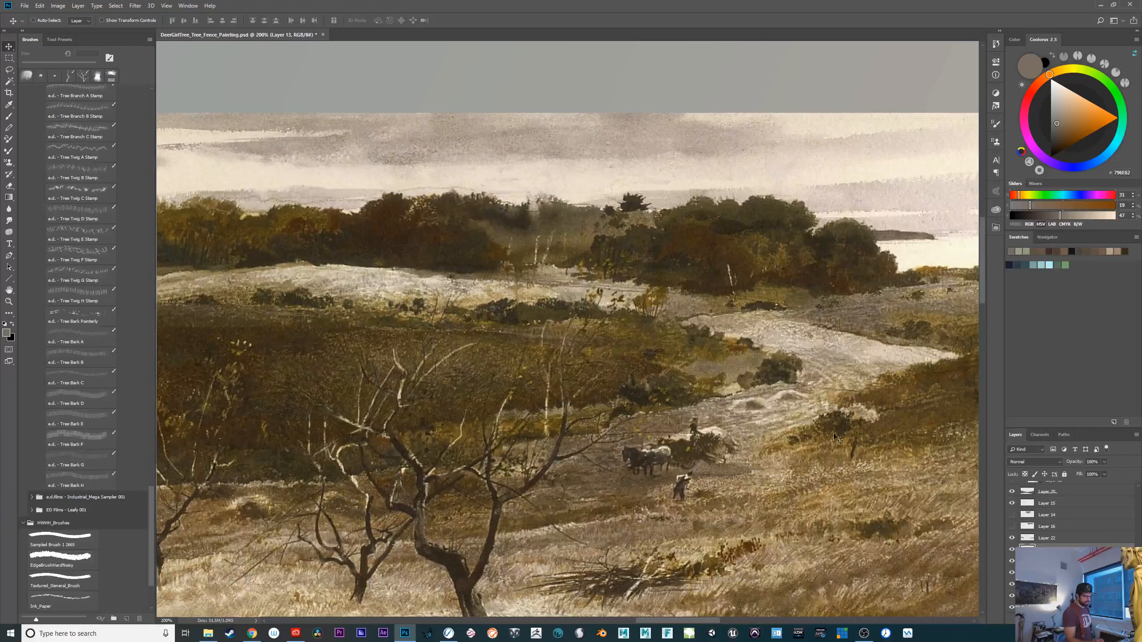
{"action": "mouse_move", "coordinate": [836, 439]}
{"action": "left_mouse_down"}
{"action": "mouse_move", "coordinate": [656, 463]}
{"action": "mouse_move", "coordinate": [553, 513]}
{"action": "left_mouse_up"}
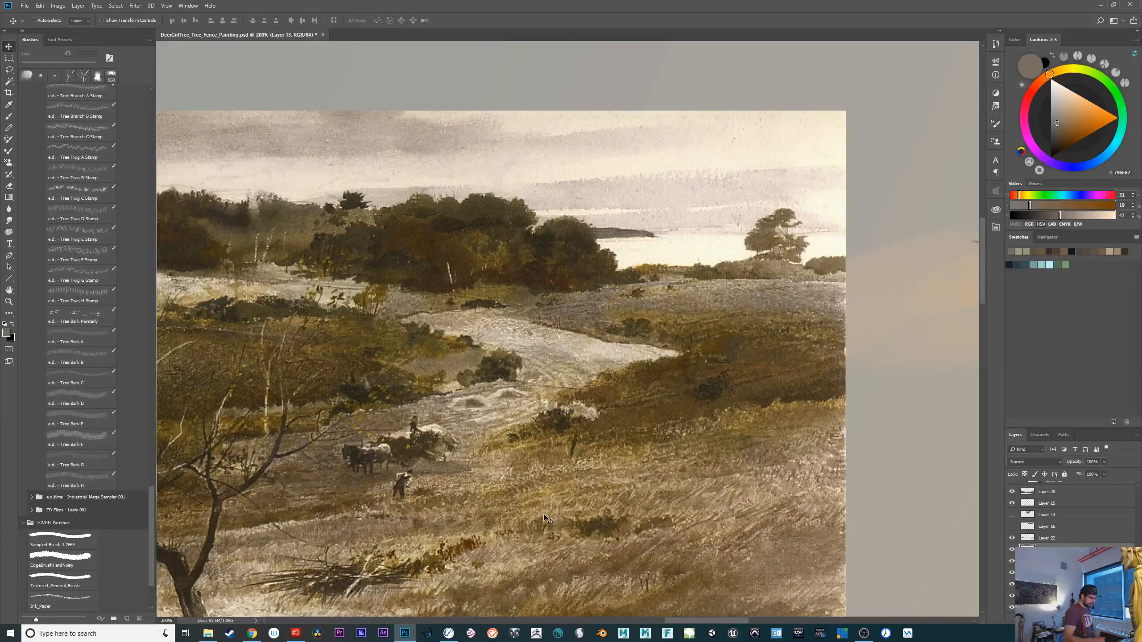
{"action": "key", "text": "ctrl+minus"}
{"action": "key", "text": "ctrl+minus"}
{"action": "key", "text": "ctrl+minus"}
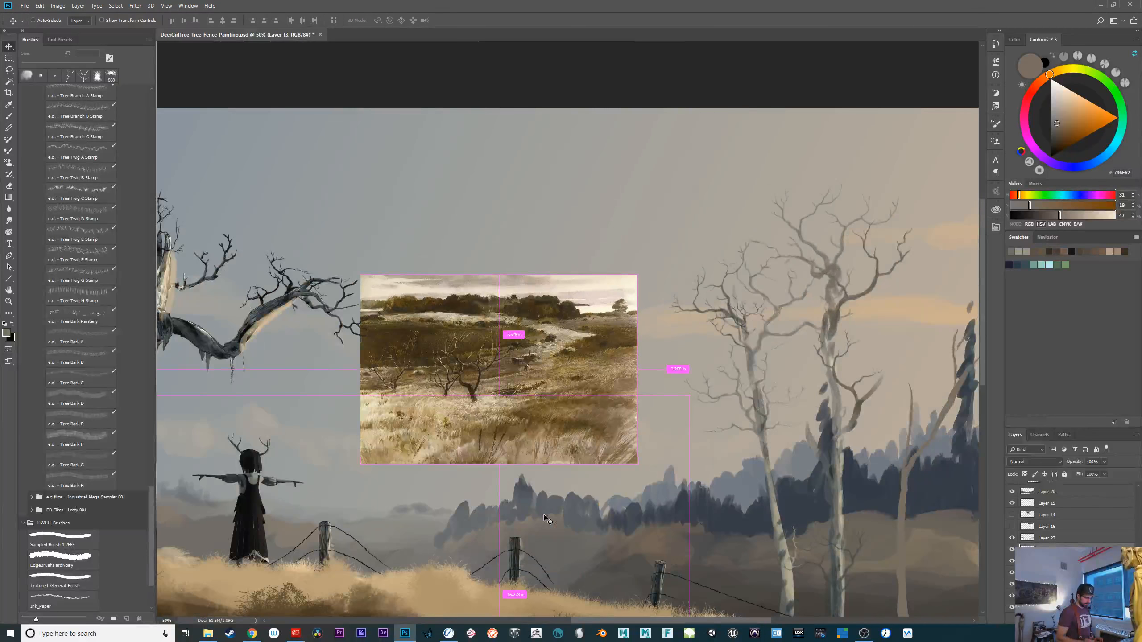
{"action": "left_click_drag", "start_coordinate": [547, 520], "coordinate": [434, 362]}
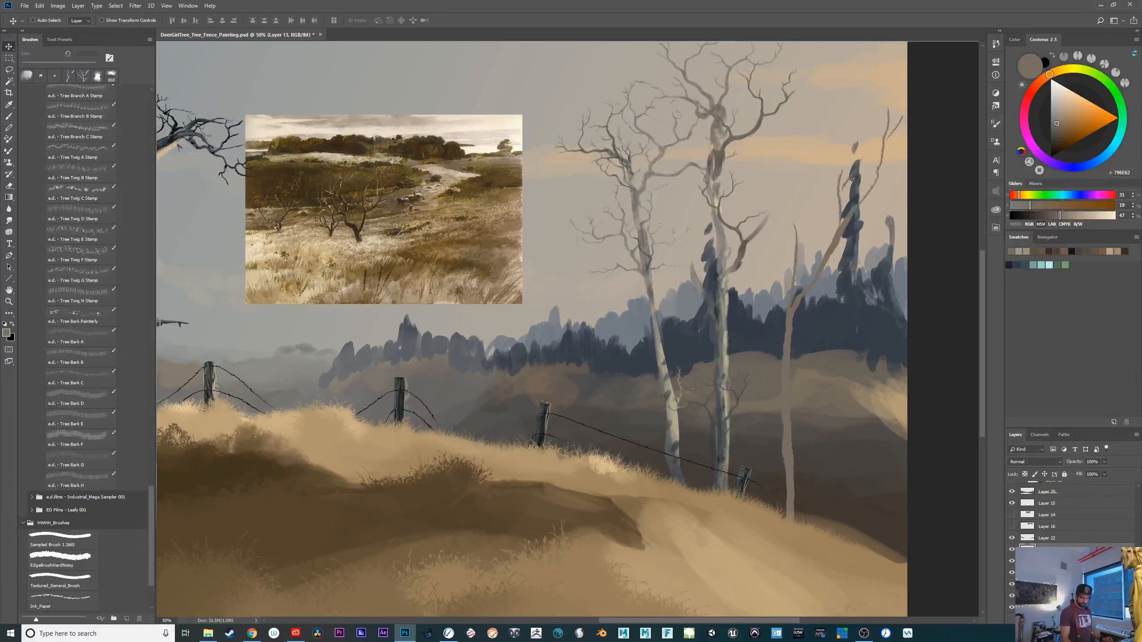
Hide the landscape reference layer and switch back to Rebelle
{"action": "left_click", "coordinate": [1012, 551]}
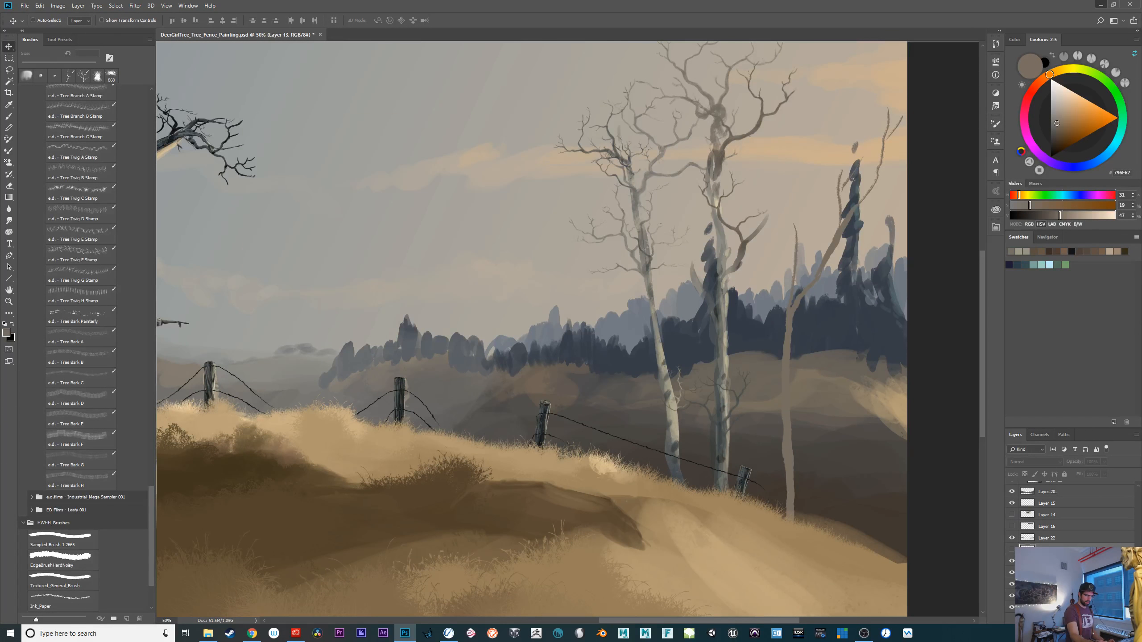
{"action": "left_click", "coordinate": [1099, 4]}
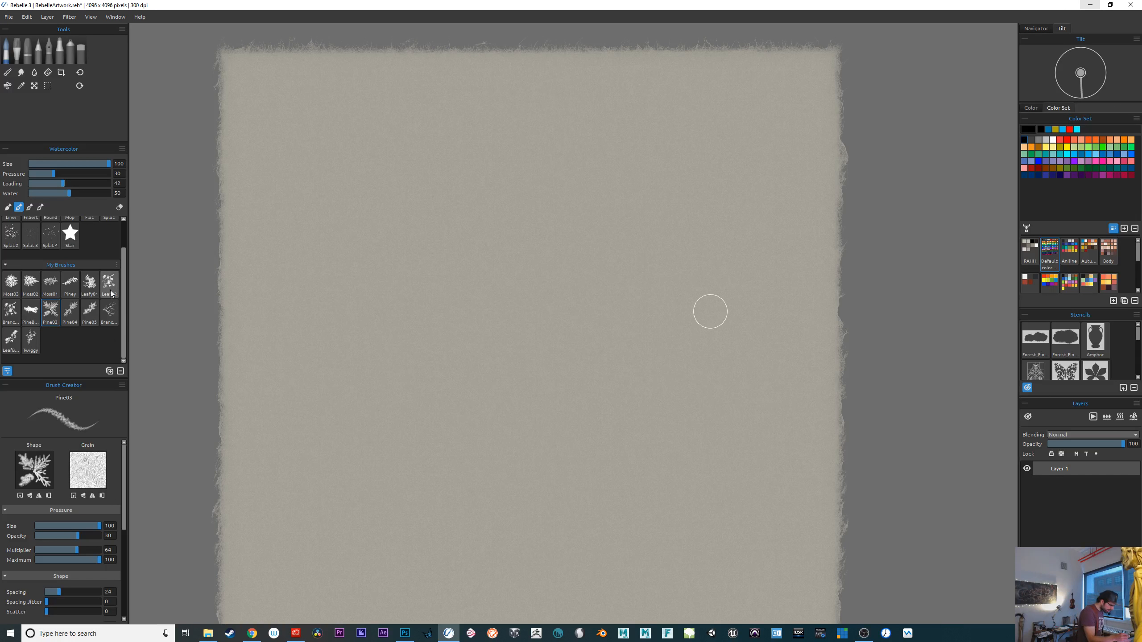
Try the Piney brush with a small dark stroke near the canvas center and undo it
{"action": "left_click", "coordinate": [73, 287]}
{"action": "mouse_move", "coordinate": [600, 355]}
{"action": "left_mouse_down"}
{"action": "mouse_move", "coordinate": [604, 326]}
{"action": "mouse_move", "coordinate": [643, 310]}
{"action": "left_mouse_up"}
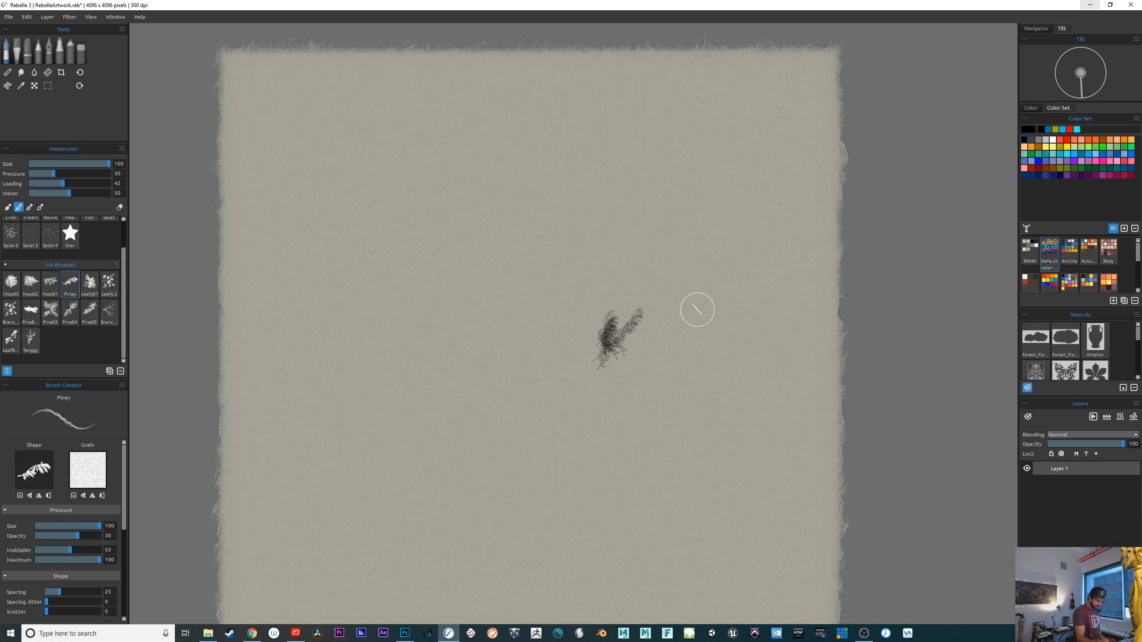
{"action": "key", "text": "ctrl+z"}
Select the Pine05 brush, test it with a short stroke and undo that stroke
{"action": "left_click", "coordinate": [89, 311]}
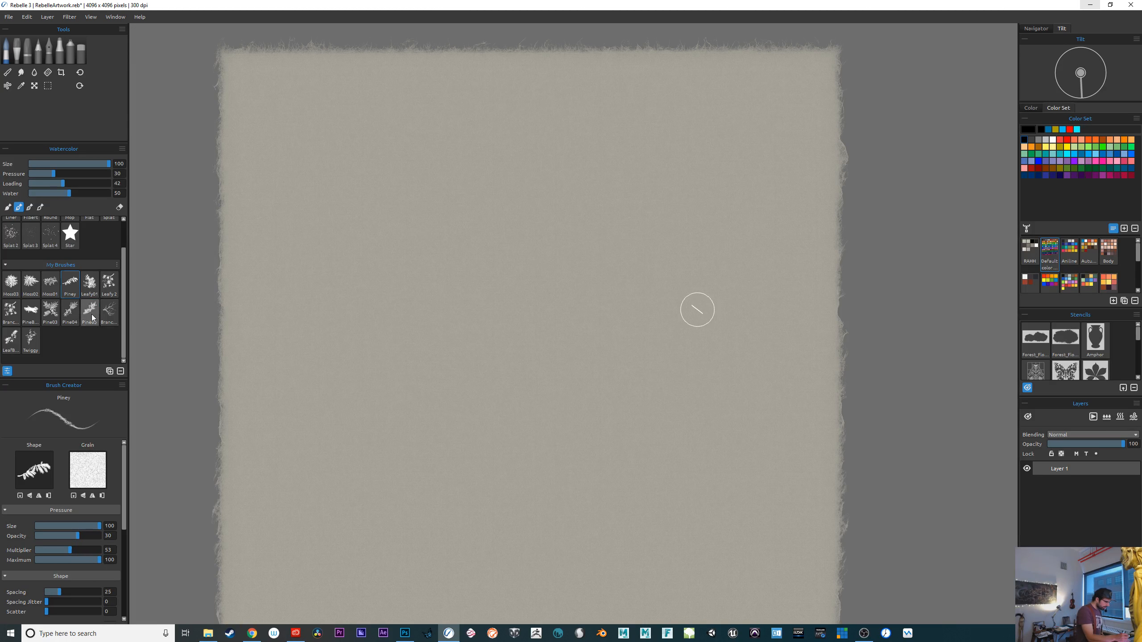
{"action": "left_click_drag", "start_coordinate": [685, 340], "coordinate": [679, 315]}
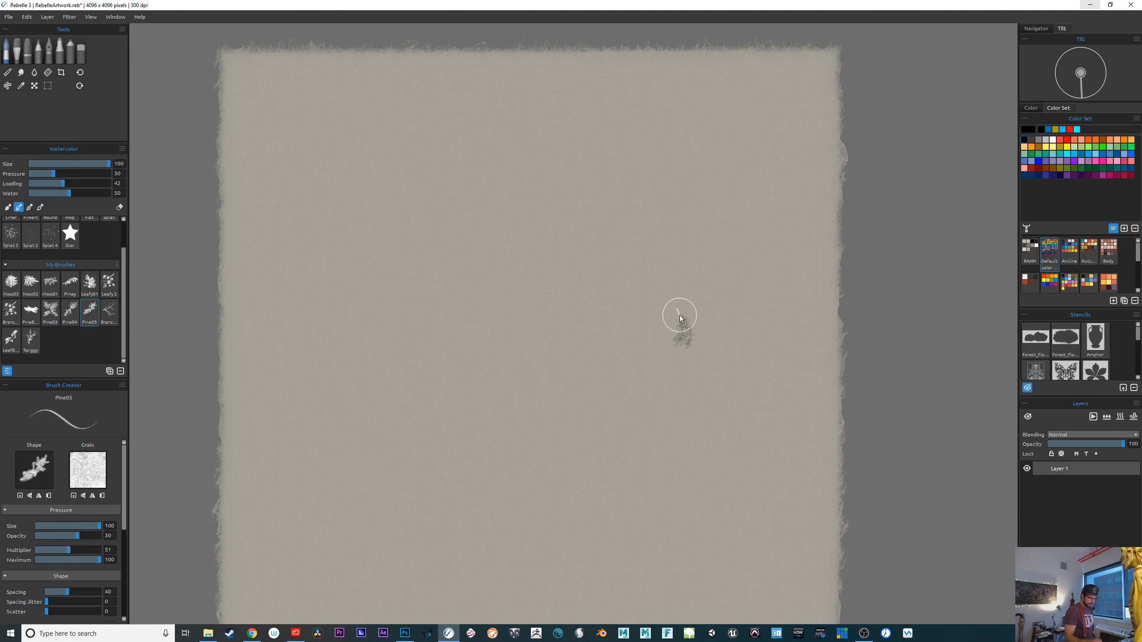
{"action": "key", "text": "ctrl+z"}
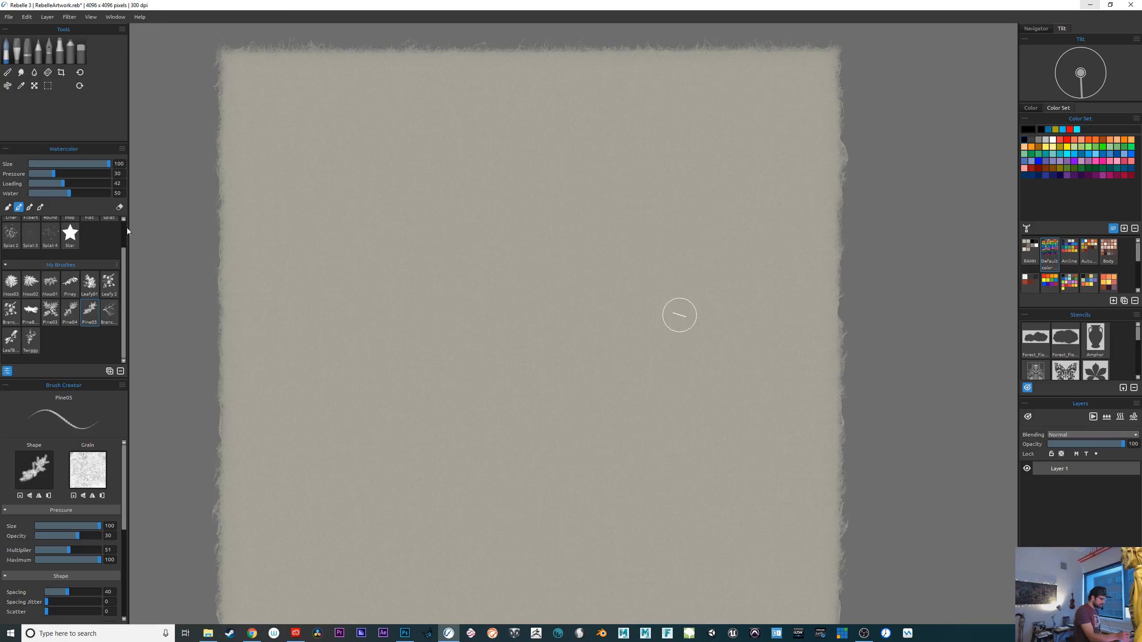
Wet the layer and paint a soft, blurred tree shape with Pine05, raising Loading to 73
{"action": "key", "text": "ctrl+plus"}
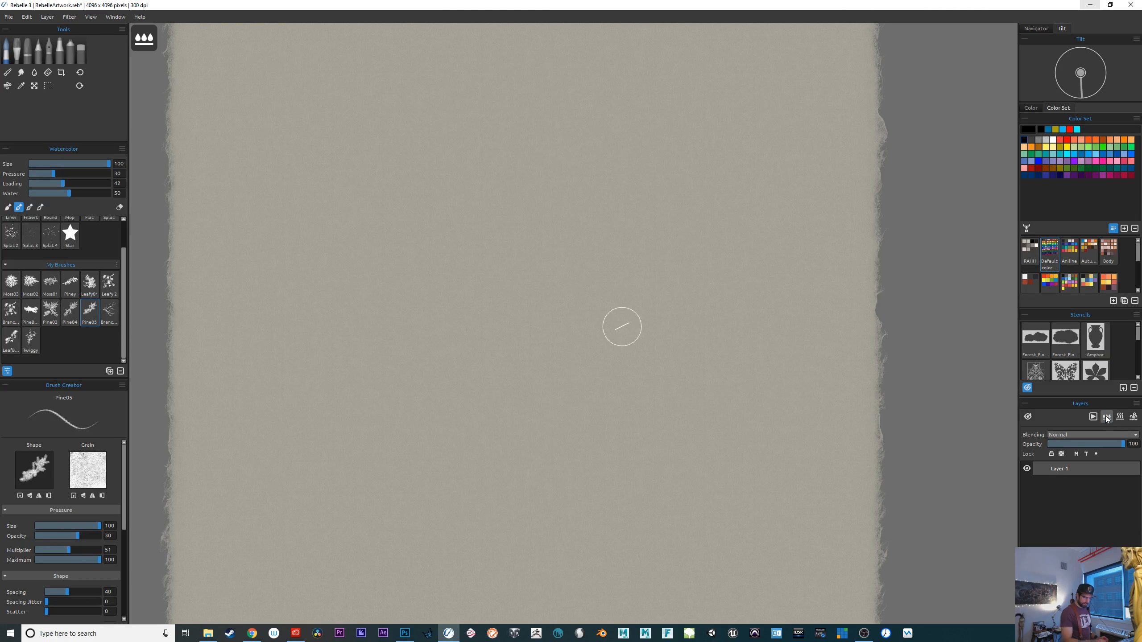
{"action": "mouse_move", "coordinate": [550, 270]}
{"action": "left_mouse_down"}
{"action": "mouse_move", "coordinate": [560, 305]}
{"action": "mouse_move", "coordinate": [541, 307]}
{"action": "mouse_move", "coordinate": [550, 333]}
{"action": "mouse_move", "coordinate": [549, 299]}
{"action": "mouse_move", "coordinate": [568, 357]}
{"action": "mouse_move", "coordinate": [551, 378]}
{"action": "mouse_move", "coordinate": [538, 348]}
{"action": "mouse_move", "coordinate": [557, 316]}
{"action": "mouse_move", "coordinate": [538, 311]}
{"action": "mouse_move", "coordinate": [560, 300]}
{"action": "mouse_move", "coordinate": [534, 300]}
{"action": "mouse_move", "coordinate": [589, 281]}
{"action": "mouse_move", "coordinate": [558, 284]}
{"action": "mouse_move", "coordinate": [577, 281]}
{"action": "mouse_move", "coordinate": [558, 265]}
{"action": "mouse_move", "coordinate": [561, 198]}
{"action": "left_mouse_up"}
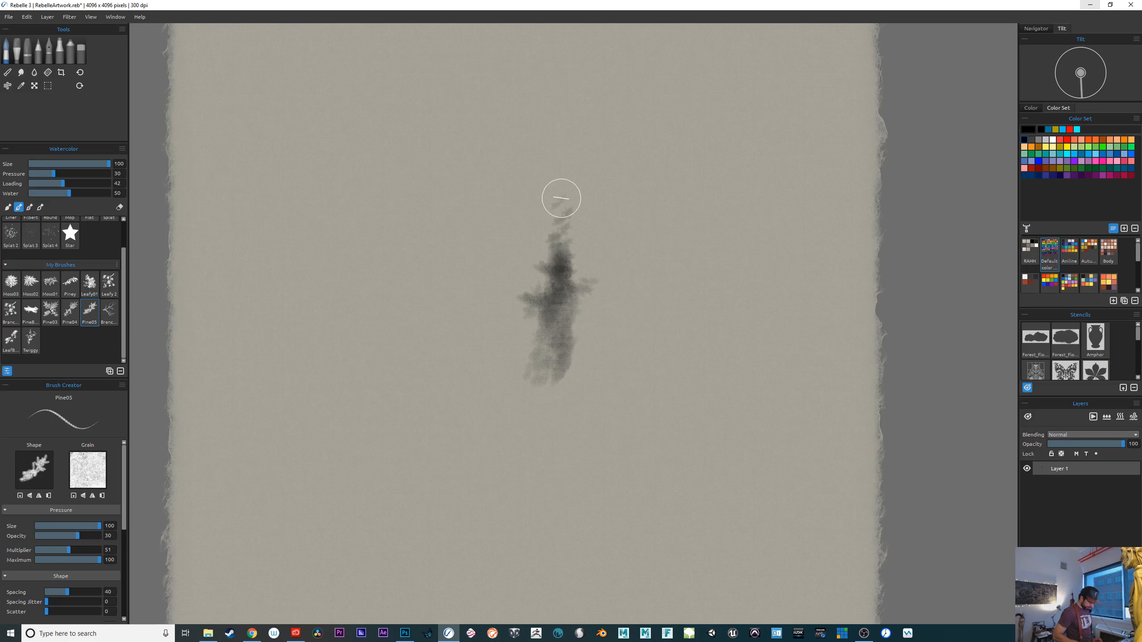
{"action": "scroll", "coordinate": [561, 198], "scroll_direction": "up", "scroll_amount": 2}
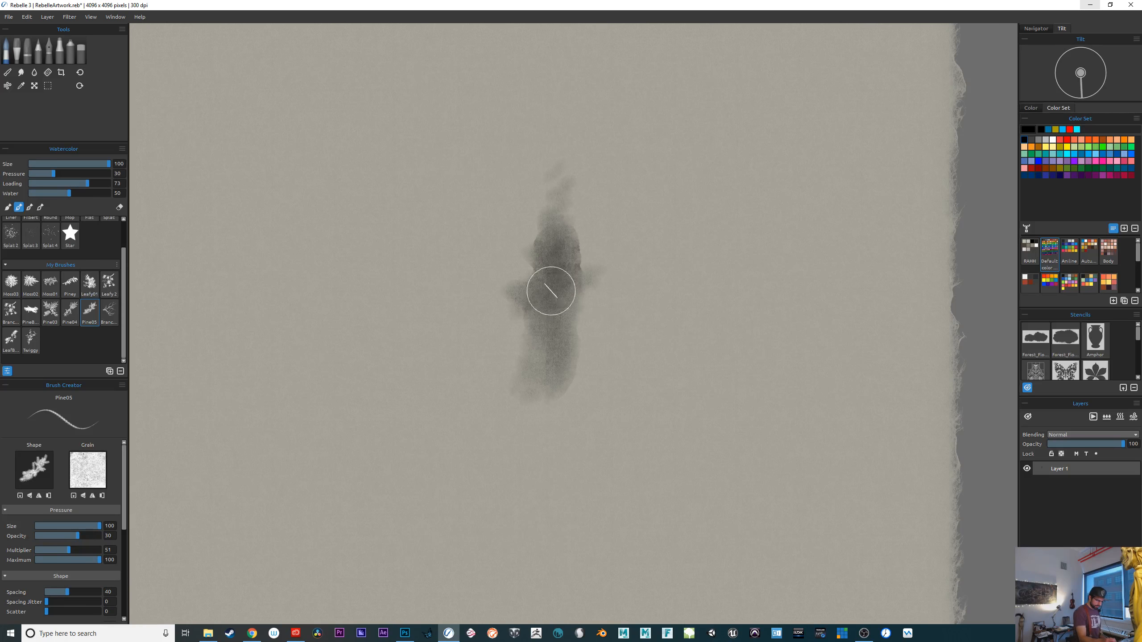
{"action": "mouse_move", "coordinate": [549, 288]}
{"action": "left_mouse_down"}
{"action": "mouse_move", "coordinate": [554, 218]}
{"action": "mouse_move", "coordinate": [544, 345]}
{"action": "left_mouse_up"}
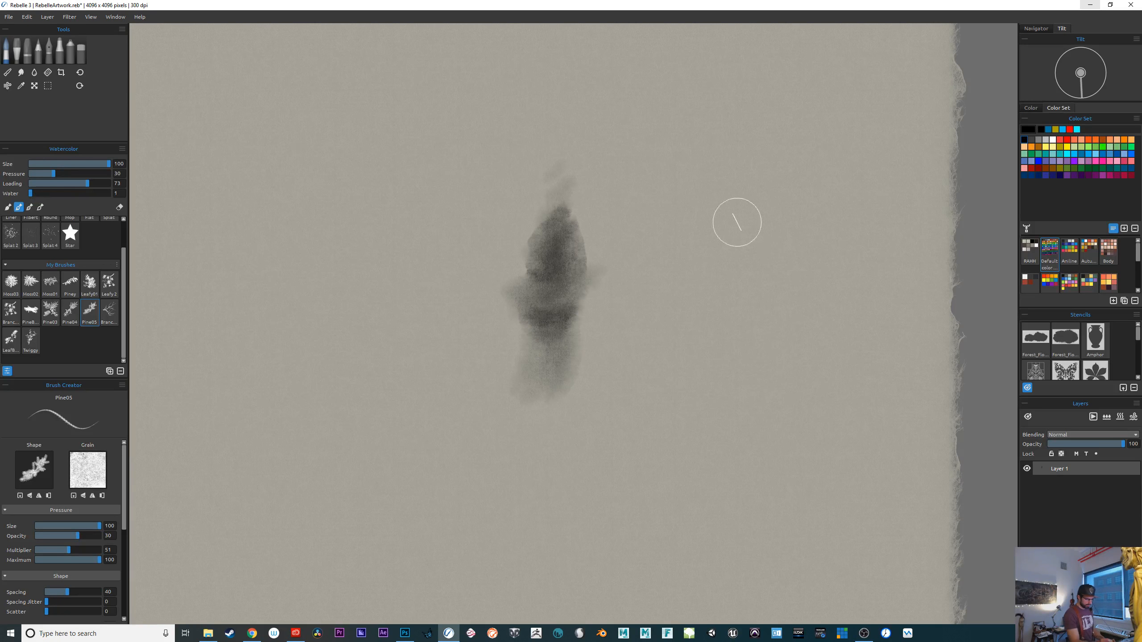
Set Water to 1 and paint a tall, crisp pine tree to the right of the blurred shape
{"action": "mouse_move", "coordinate": [734, 222]}
{"action": "left_mouse_down"}
{"action": "mouse_move", "coordinate": [757, 227]}
{"action": "mouse_move", "coordinate": [751, 181]}
{"action": "mouse_move", "coordinate": [766, 190]}
{"action": "mouse_move", "coordinate": [753, 186]}
{"action": "mouse_move", "coordinate": [750, 127]}
{"action": "mouse_move", "coordinate": [754, 192]}
{"action": "mouse_move", "coordinate": [746, 153]}
{"action": "mouse_move", "coordinate": [731, 163]}
{"action": "mouse_move", "coordinate": [747, 162]}
{"action": "mouse_move", "coordinate": [746, 115]}
{"action": "left_mouse_up"}
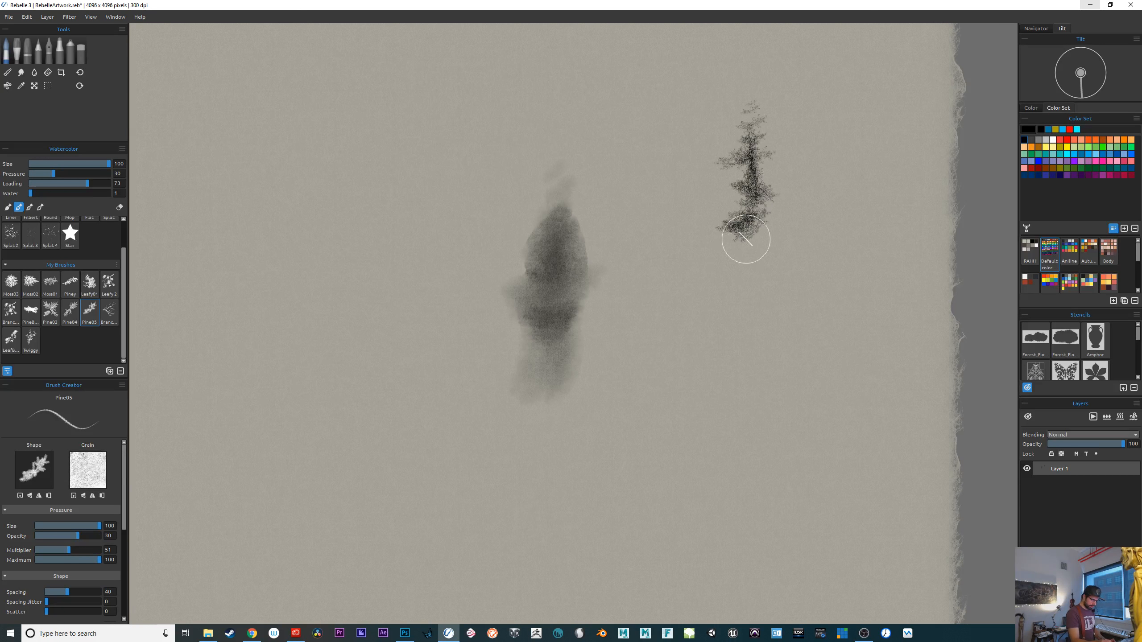
{"action": "mouse_move", "coordinate": [744, 243]}
{"action": "left_mouse_down"}
{"action": "mouse_move", "coordinate": [748, 275]}
{"action": "mouse_move", "coordinate": [754, 226]}
{"action": "mouse_move", "coordinate": [759, 253]}
{"action": "mouse_move", "coordinate": [739, 271]}
{"action": "mouse_move", "coordinate": [766, 269]}
{"action": "mouse_move", "coordinate": [756, 287]}
{"action": "mouse_move", "coordinate": [769, 283]}
{"action": "mouse_move", "coordinate": [720, 294]}
{"action": "mouse_move", "coordinate": [761, 301]}
{"action": "mouse_move", "coordinate": [754, 372]}
{"action": "mouse_move", "coordinate": [734, 365]}
{"action": "mouse_move", "coordinate": [780, 356]}
{"action": "mouse_move", "coordinate": [792, 377]}
{"action": "mouse_move", "coordinate": [724, 360]}
{"action": "mouse_move", "coordinate": [716, 385]}
{"action": "mouse_move", "coordinate": [710, 378]}
{"action": "mouse_move", "coordinate": [760, 383]}
{"action": "mouse_move", "coordinate": [761, 417]}
{"action": "mouse_move", "coordinate": [743, 419]}
{"action": "mouse_move", "coordinate": [772, 441]}
{"action": "mouse_move", "coordinate": [764, 431]}
{"action": "mouse_move", "coordinate": [752, 453]}
{"action": "mouse_move", "coordinate": [751, 479]}
{"action": "mouse_move", "coordinate": [752, 462]}
{"action": "mouse_move", "coordinate": [738, 462]}
{"action": "mouse_move", "coordinate": [739, 487]}
{"action": "mouse_move", "coordinate": [706, 503]}
{"action": "mouse_move", "coordinate": [760, 477]}
{"action": "mouse_move", "coordinate": [818, 501]}
{"action": "mouse_move", "coordinate": [738, 495]}
{"action": "mouse_move", "coordinate": [757, 516]}
{"action": "mouse_move", "coordinate": [749, 549]}
{"action": "left_mouse_up"}
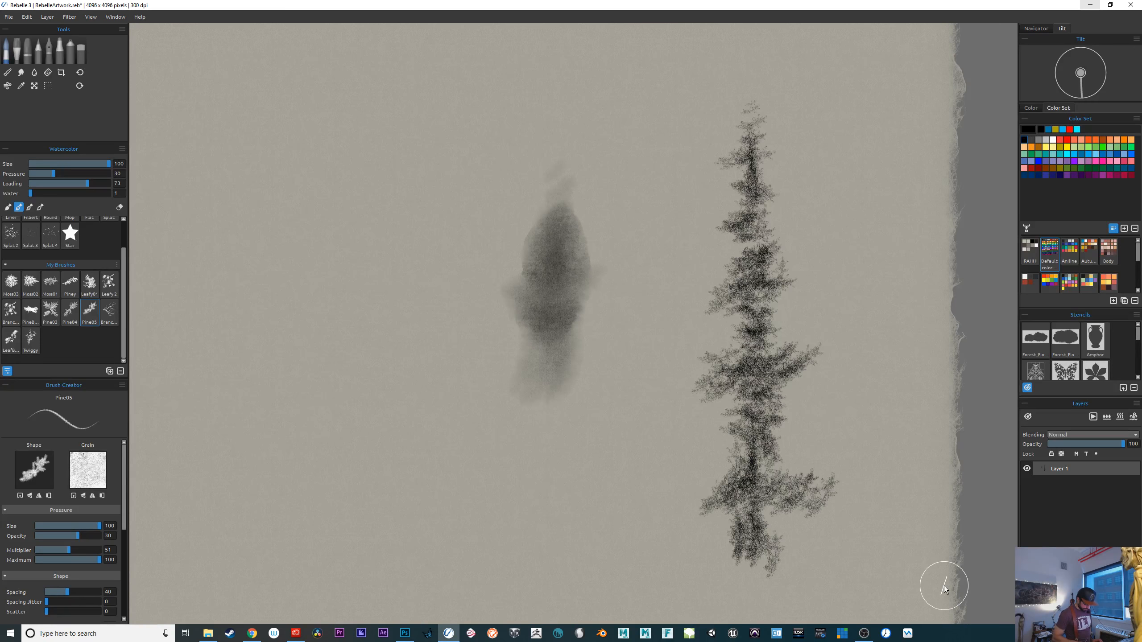
Set Water to 18 and paint another pine tree with spreading branches to the left of the blurred shape
{"action": "key", "text": "ctrl+plus"}
{"action": "mouse_move", "coordinate": [959, 535]}
{"action": "left_mouse_down"}
{"action": "mouse_move", "coordinate": [675, 489]}
{"action": "mouse_move", "coordinate": [724, 548]}
{"action": "mouse_move", "coordinate": [730, 528]}
{"action": "left_mouse_up"}
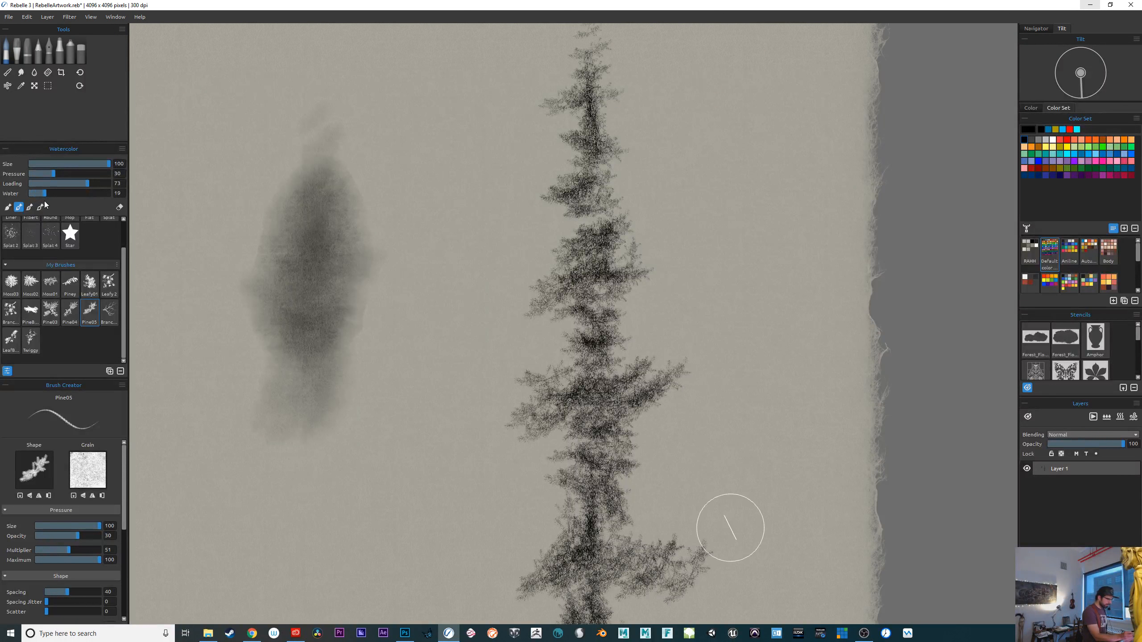
{"action": "mouse_move", "coordinate": [578, 447]}
{"action": "left_mouse_down"}
{"action": "mouse_move", "coordinate": [756, 542]}
{"action": "mouse_move", "coordinate": [892, 534]}
{"action": "left_mouse_up"}
{"action": "mouse_move", "coordinate": [393, 182]}
{"action": "left_mouse_down"}
{"action": "mouse_move", "coordinate": [391, 222]}
{"action": "mouse_move", "coordinate": [408, 222]}
{"action": "mouse_move", "coordinate": [409, 127]}
{"action": "mouse_move", "coordinate": [396, 176]}
{"action": "mouse_move", "coordinate": [430, 188]}
{"action": "mouse_move", "coordinate": [356, 232]}
{"action": "mouse_move", "coordinate": [410, 232]}
{"action": "mouse_move", "coordinate": [398, 233]}
{"action": "mouse_move", "coordinate": [418, 249]}
{"action": "mouse_move", "coordinate": [413, 272]}
{"action": "mouse_move", "coordinate": [385, 266]}
{"action": "mouse_move", "coordinate": [395, 395]}
{"action": "mouse_move", "coordinate": [397, 278]}
{"action": "mouse_move", "coordinate": [401, 306]}
{"action": "left_mouse_up"}
{"action": "mouse_move", "coordinate": [437, 319]}
{"action": "left_mouse_down"}
{"action": "mouse_move", "coordinate": [366, 314]}
{"action": "mouse_move", "coordinate": [364, 341]}
{"action": "mouse_move", "coordinate": [462, 367]}
{"action": "mouse_move", "coordinate": [368, 370]}
{"action": "mouse_move", "coordinate": [385, 400]}
{"action": "mouse_move", "coordinate": [437, 407]}
{"action": "mouse_move", "coordinate": [397, 419]}
{"action": "mouse_move", "coordinate": [377, 449]}
{"action": "mouse_move", "coordinate": [408, 446]}
{"action": "left_mouse_up"}
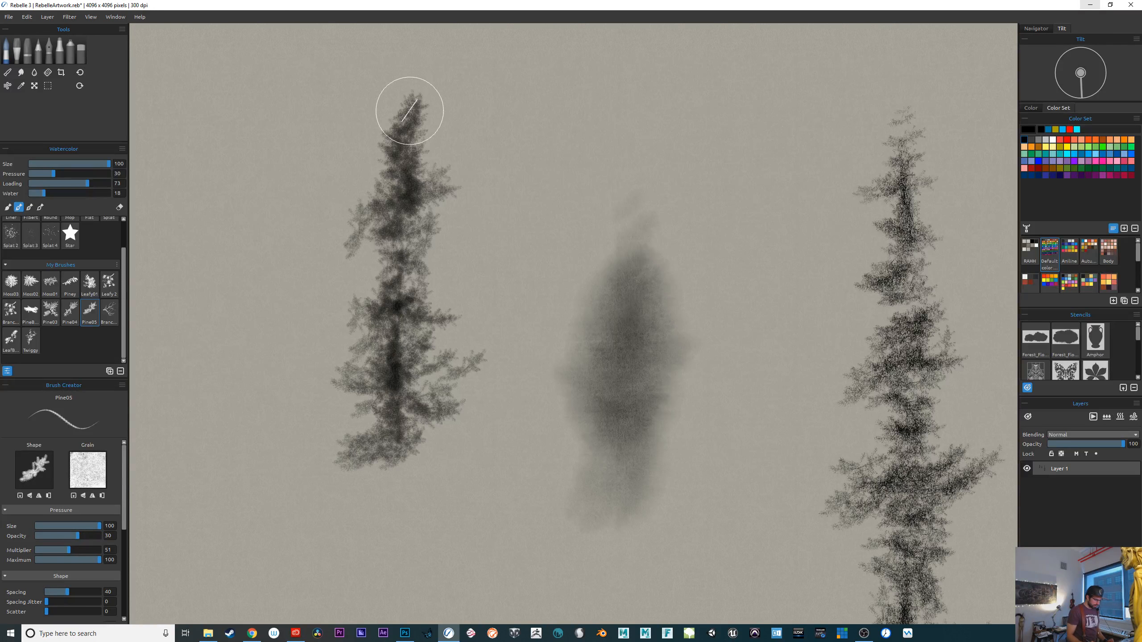
{"action": "mouse_move", "coordinate": [388, 460]}
{"action": "left_mouse_down"}
{"action": "mouse_move", "coordinate": [408, 447]}
{"action": "mouse_move", "coordinate": [399, 459]}
{"action": "mouse_move", "coordinate": [427, 473]}
{"action": "mouse_move", "coordinate": [410, 451]}
{"action": "mouse_move", "coordinate": [408, 467]}
{"action": "mouse_move", "coordinate": [426, 476]}
{"action": "mouse_move", "coordinate": [392, 464]}
{"action": "mouse_move", "coordinate": [384, 503]}
{"action": "mouse_move", "coordinate": [401, 518]}
{"action": "mouse_move", "coordinate": [391, 549]}
{"action": "left_mouse_up"}
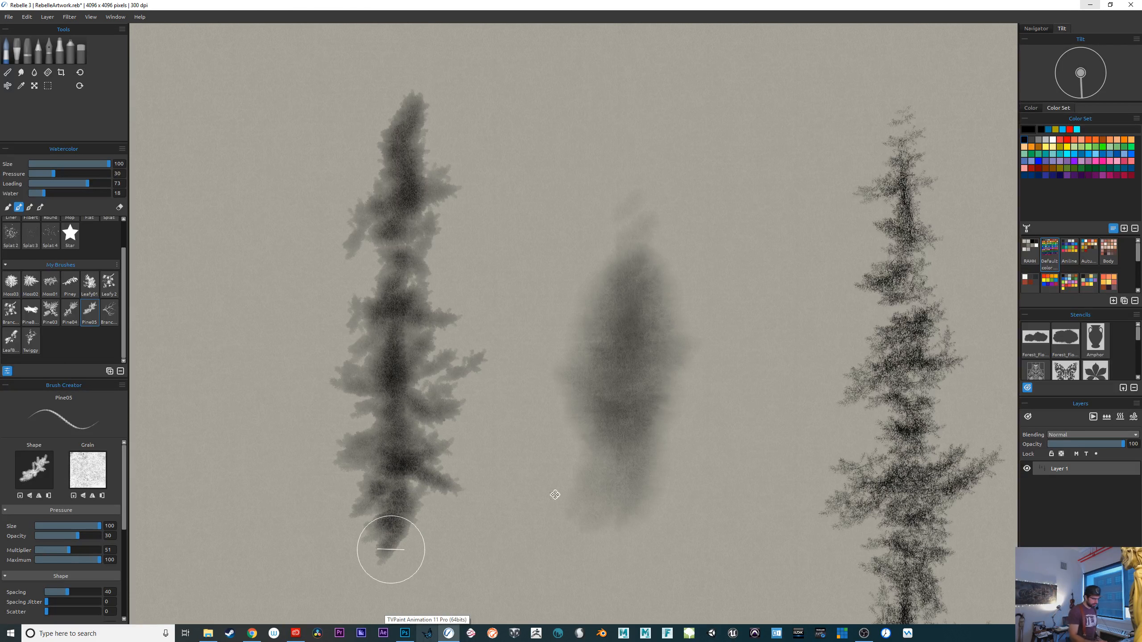
Examine the bleeding edges of the newest pine tree up close and compare it with the other two
{"action": "left_click_drag", "start_coordinate": [580, 475], "coordinate": [704, 460]}
{"action": "left_click_drag", "start_coordinate": [635, 423], "coordinate": [717, 541]}
{"action": "key", "text": "ctrl+plus"}
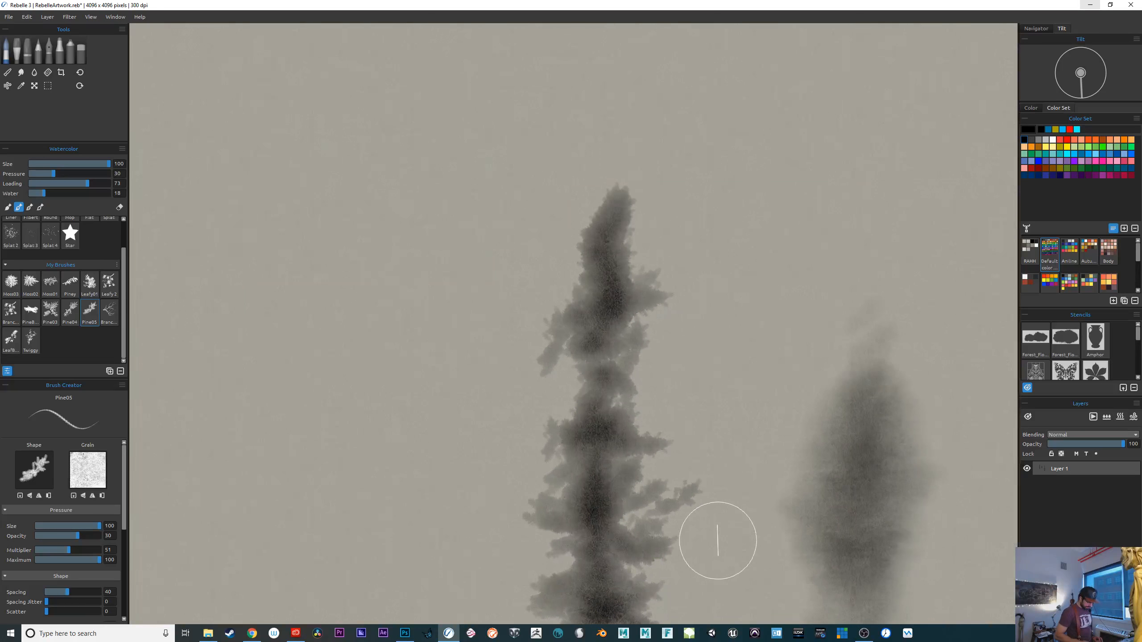
{"action": "key", "text": "ctrl+plus"}
{"action": "key", "text": "ctrl+plus"}
{"action": "key", "text": "ctrl+plus"}
{"action": "key", "text": "ctrl+plus"}
{"action": "mouse_move", "coordinate": [717, 541]}
{"action": "left_mouse_down"}
{"action": "mouse_move", "coordinate": [502, 428]}
{"action": "mouse_move", "coordinate": [457, 266]}
{"action": "left_mouse_up"}
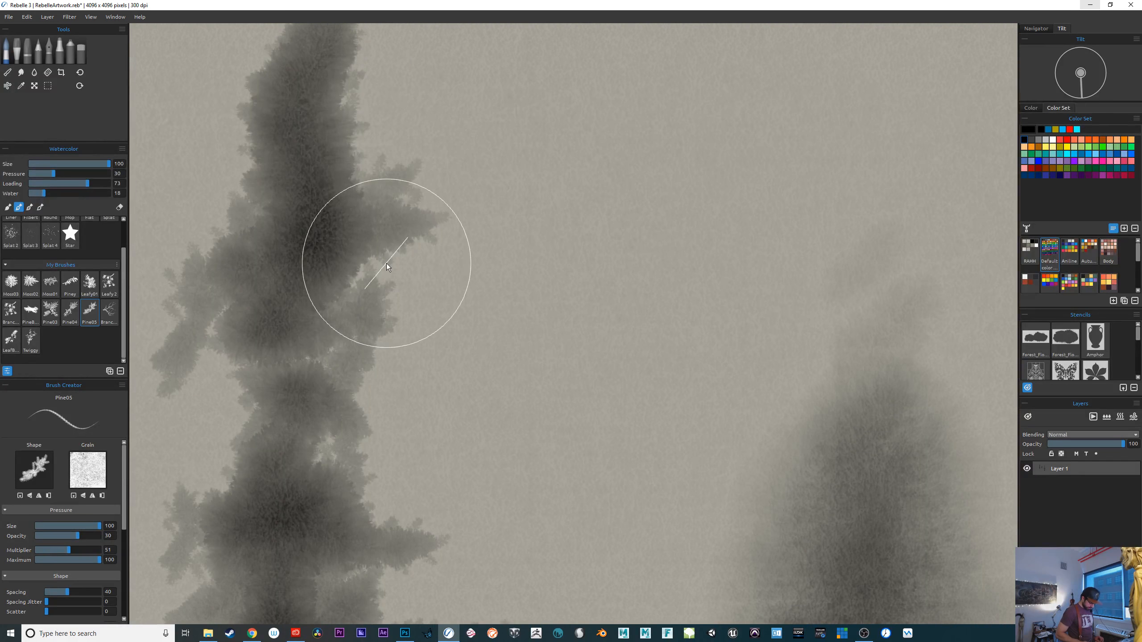
{"action": "key", "text": "ctrl+minus"}
{"action": "key", "text": "ctrl+minus"}
{"action": "key", "text": "ctrl+minus"}
{"action": "key", "text": "ctrl+minus"}
{"action": "key", "text": "ctrl+minus"}
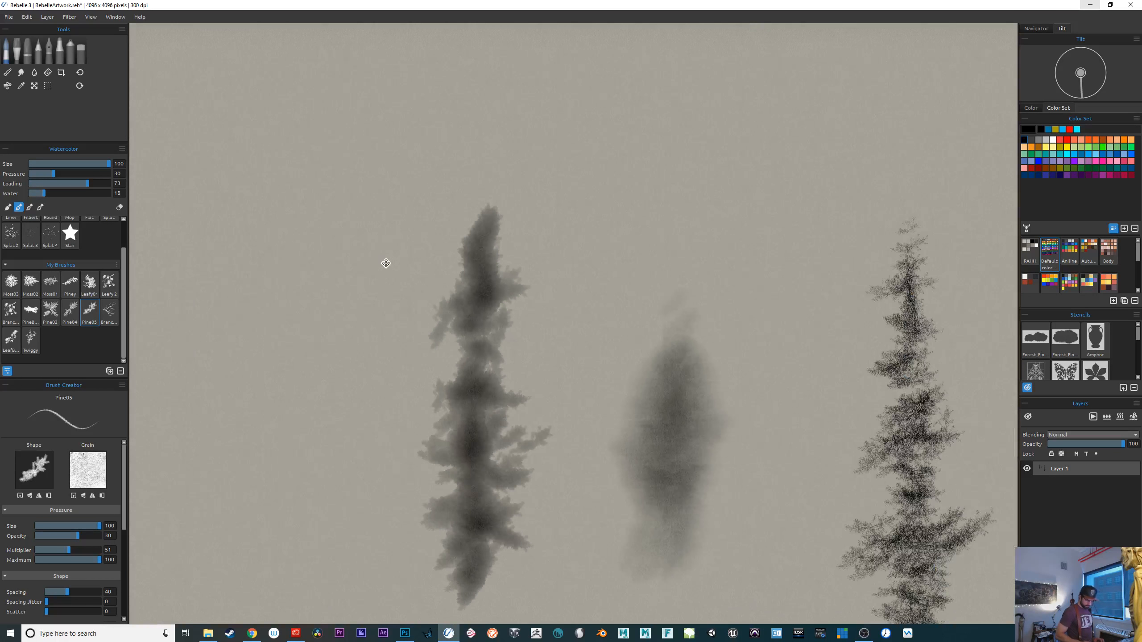
Set Water to 8 and paint a slim pine tree at the paper's far left, filling in smaller branches at brush size 70
{"action": "left_click_drag", "start_coordinate": [800, 506], "coordinate": [626, 357]}
{"action": "left_click_drag", "start_coordinate": [608, 498], "coordinate": [758, 566]}
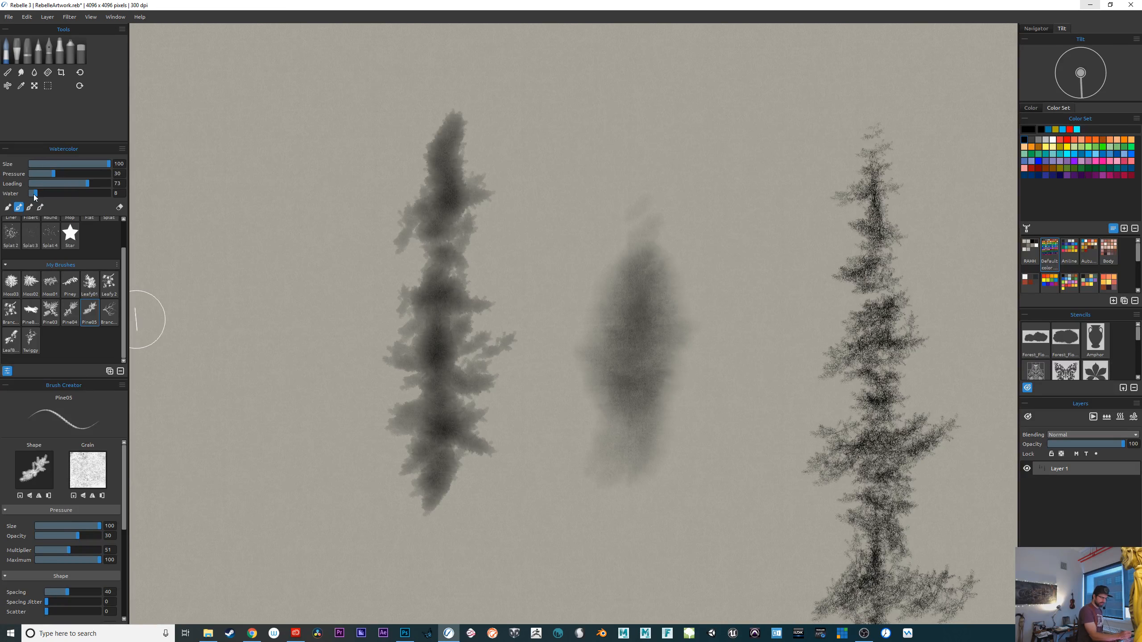
{"action": "left_click_drag", "start_coordinate": [535, 479], "coordinate": [843, 534]}
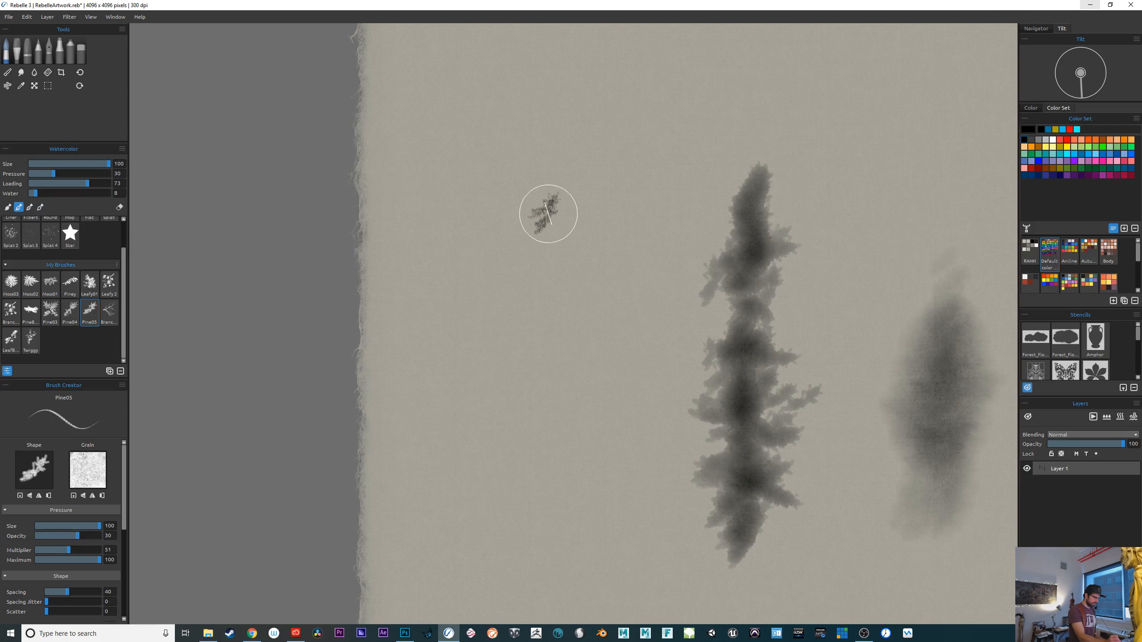
{"action": "left_click_drag", "start_coordinate": [548, 214], "coordinate": [549, 200]}
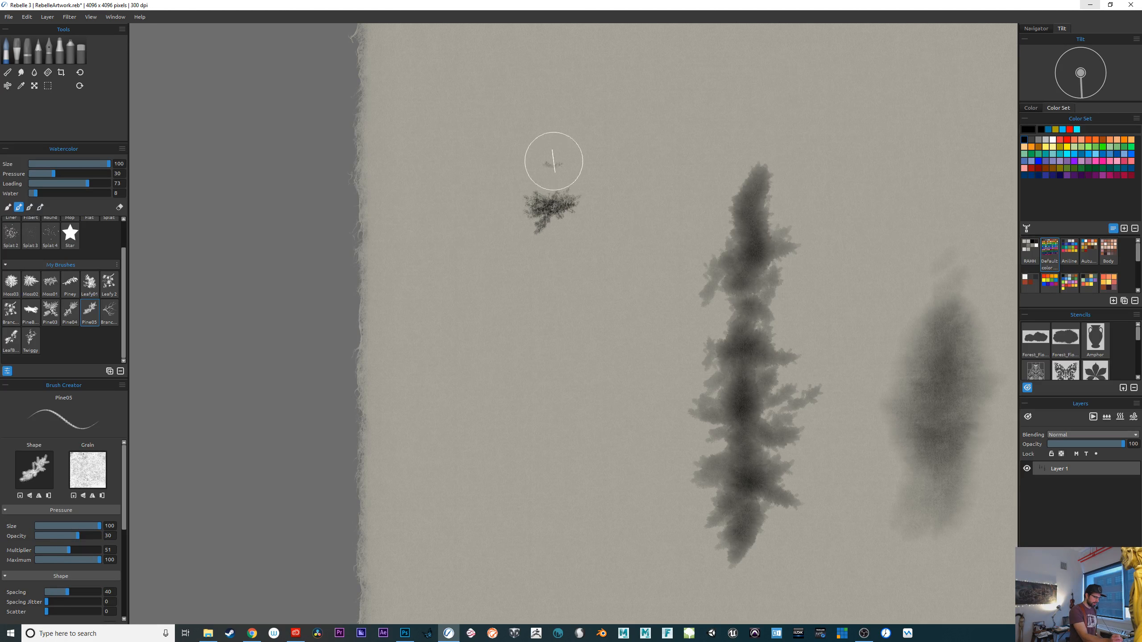
{"action": "mouse_move", "coordinate": [556, 127]}
{"action": "left_mouse_down"}
{"action": "mouse_move", "coordinate": [555, 285]}
{"action": "mouse_move", "coordinate": [545, 324]}
{"action": "mouse_move", "coordinate": [533, 319]}
{"action": "mouse_move", "coordinate": [576, 324]}
{"action": "mouse_move", "coordinate": [551, 329]}
{"action": "mouse_move", "coordinate": [566, 342]}
{"action": "mouse_move", "coordinate": [552, 353]}
{"action": "mouse_move", "coordinate": [550, 446]}
{"action": "mouse_move", "coordinate": [570, 433]}
{"action": "mouse_move", "coordinate": [569, 443]}
{"action": "mouse_move", "coordinate": [550, 439]}
{"action": "mouse_move", "coordinate": [551, 451]}
{"action": "mouse_move", "coordinate": [528, 451]}
{"action": "mouse_move", "coordinate": [551, 457]}
{"action": "mouse_move", "coordinate": [531, 473]}
{"action": "mouse_move", "coordinate": [556, 449]}
{"action": "mouse_move", "coordinate": [584, 473]}
{"action": "mouse_move", "coordinate": [551, 468]}
{"action": "mouse_move", "coordinate": [558, 486]}
{"action": "mouse_move", "coordinate": [524, 517]}
{"action": "mouse_move", "coordinate": [548, 535]}
{"action": "left_mouse_up"}
{"action": "mouse_move", "coordinate": [564, 402]}
{"action": "left_mouse_down"}
{"action": "mouse_move", "coordinate": [551, 437]}
{"action": "mouse_move", "coordinate": [555, 108]}
{"action": "mouse_move", "coordinate": [545, 134]}
{"action": "mouse_move", "coordinate": [557, 130]}
{"action": "mouse_move", "coordinate": [540, 110]}
{"action": "mouse_move", "coordinate": [556, 135]}
{"action": "left_mouse_up"}
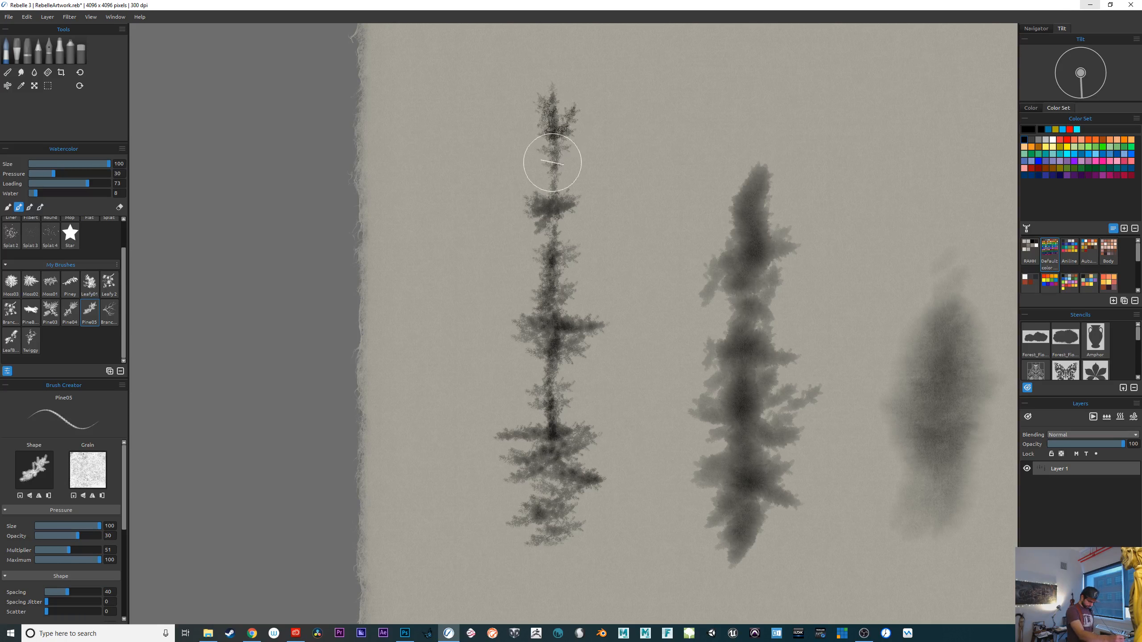
{"action": "key", "text": "["}
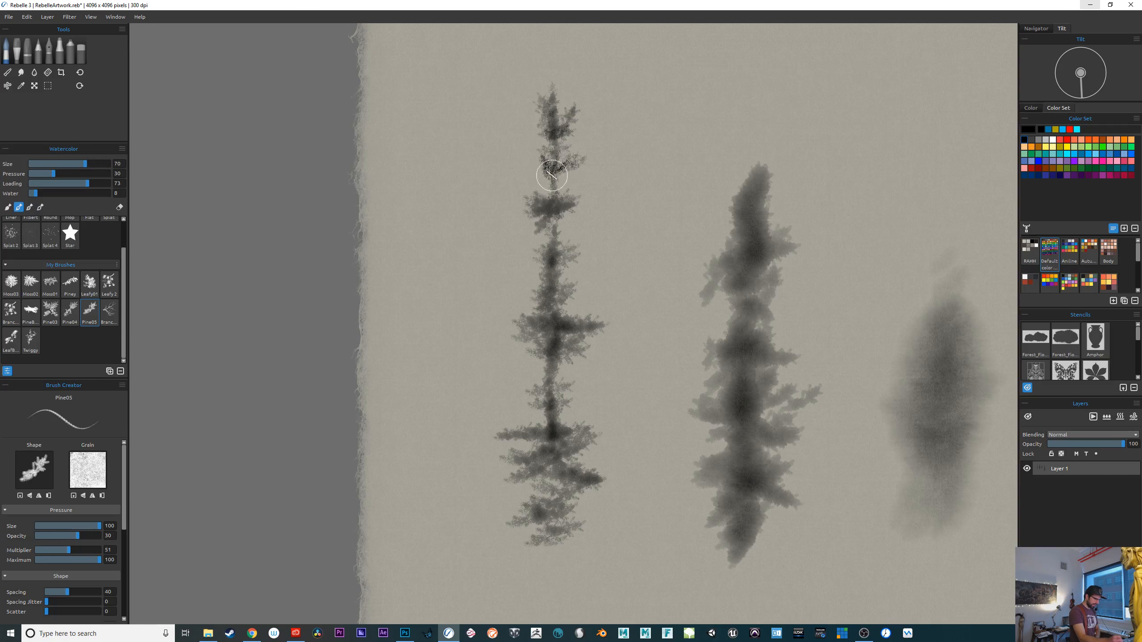
{"action": "left_click_drag", "start_coordinate": [530, 235], "coordinate": [547, 258]}
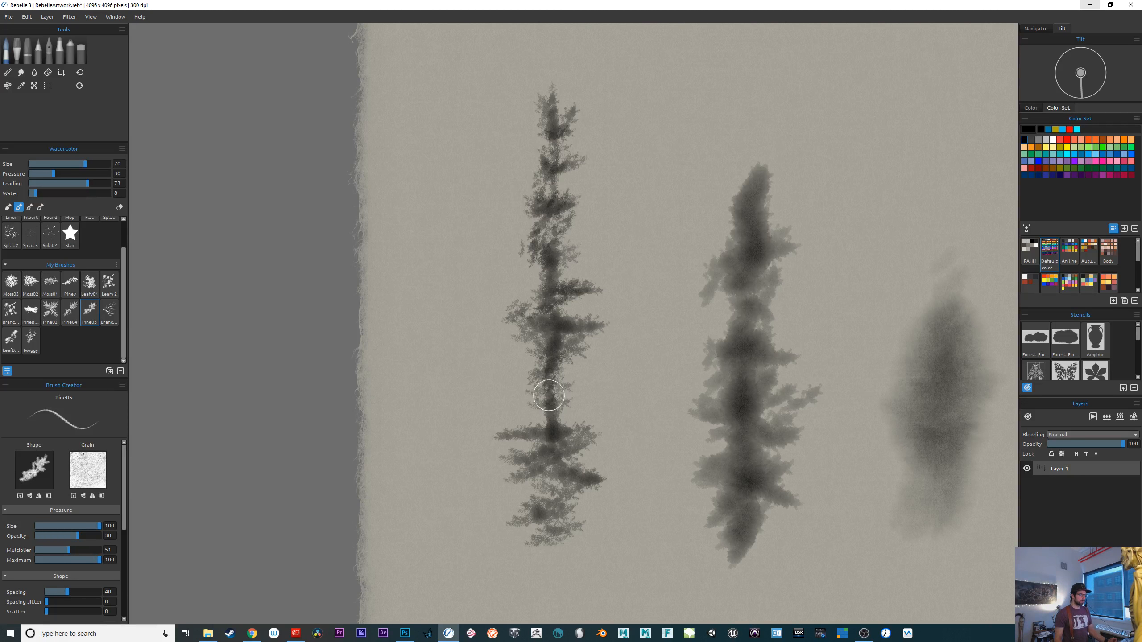
Set Water to 12 and paint another pine tree above and beside the blurred shape, raising the brush size to 100
{"action": "scroll", "coordinate": [548, 396], "scroll_direction": "up", "scroll_amount": 5}
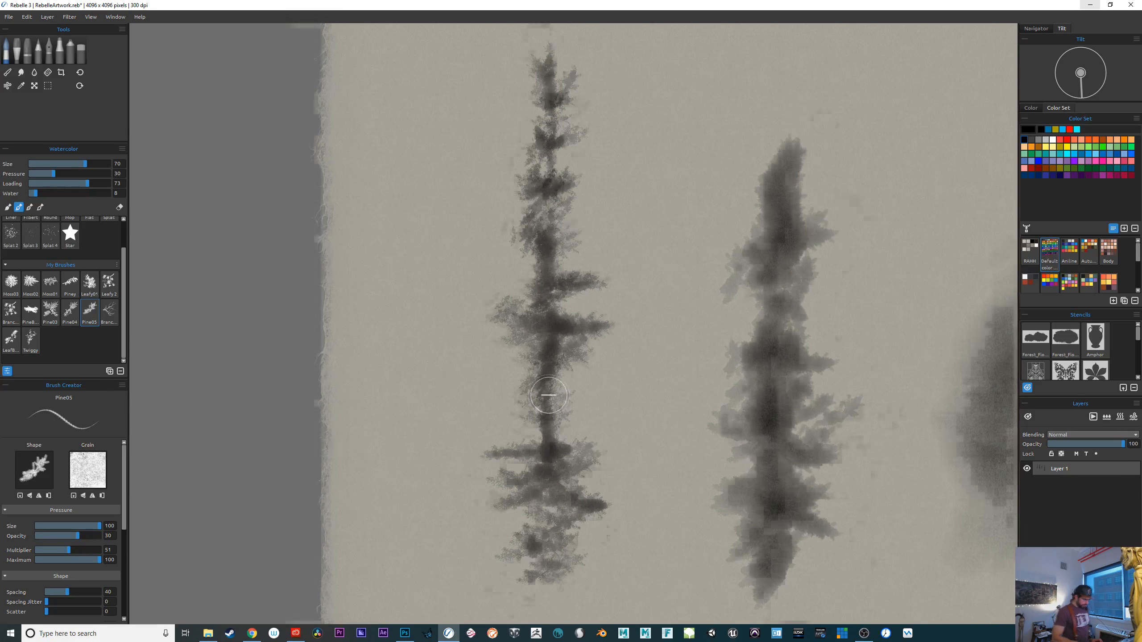
{"action": "scroll", "coordinate": [548, 395], "scroll_direction": "down", "scroll_amount": 3}
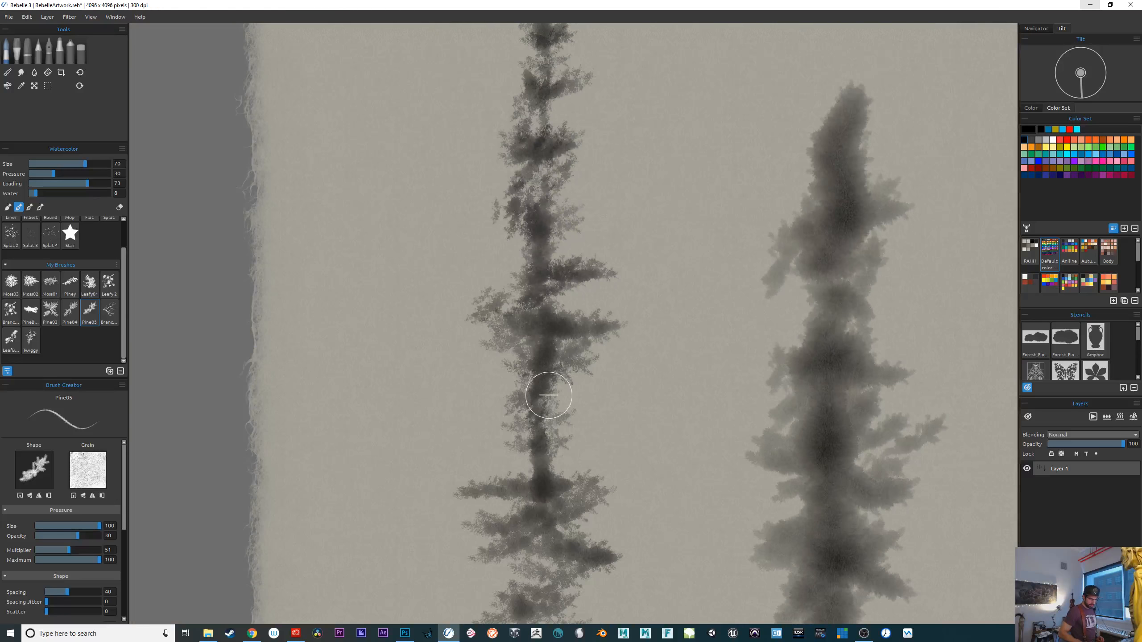
{"action": "scroll", "coordinate": [548, 396], "scroll_direction": "down", "scroll_amount": 3}
{"action": "scroll", "coordinate": [549, 395], "scroll_direction": "up", "scroll_amount": 4}
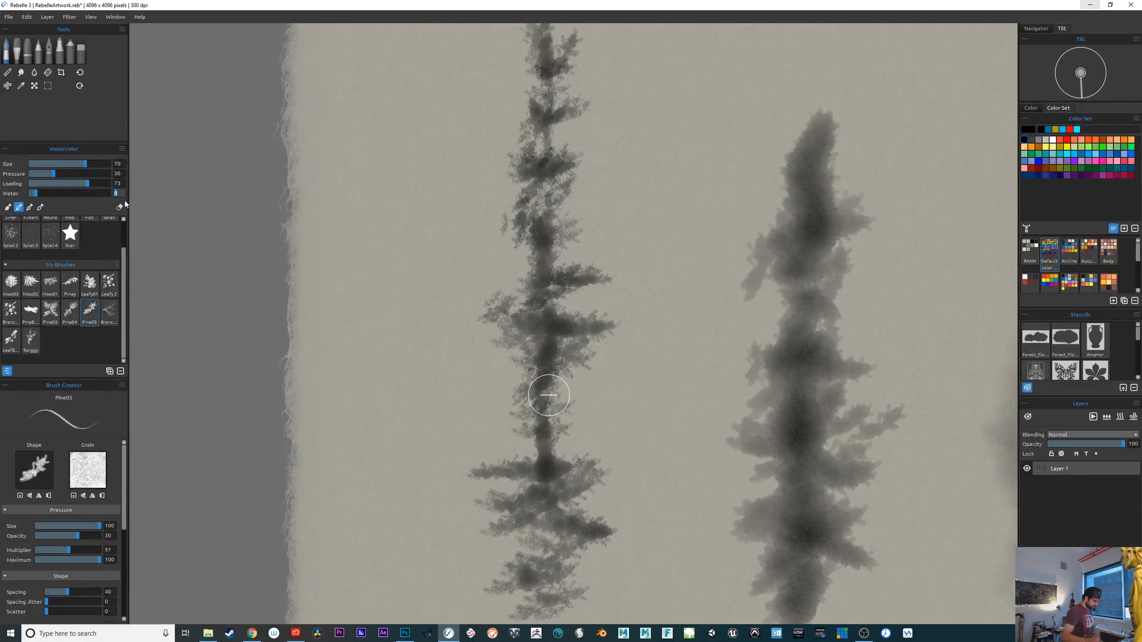
{"action": "type", "text": "12"}
{"action": "key", "text": "Return"}
{"action": "left_click_drag", "start_coordinate": [690, 327], "coordinate": [527, 520]}
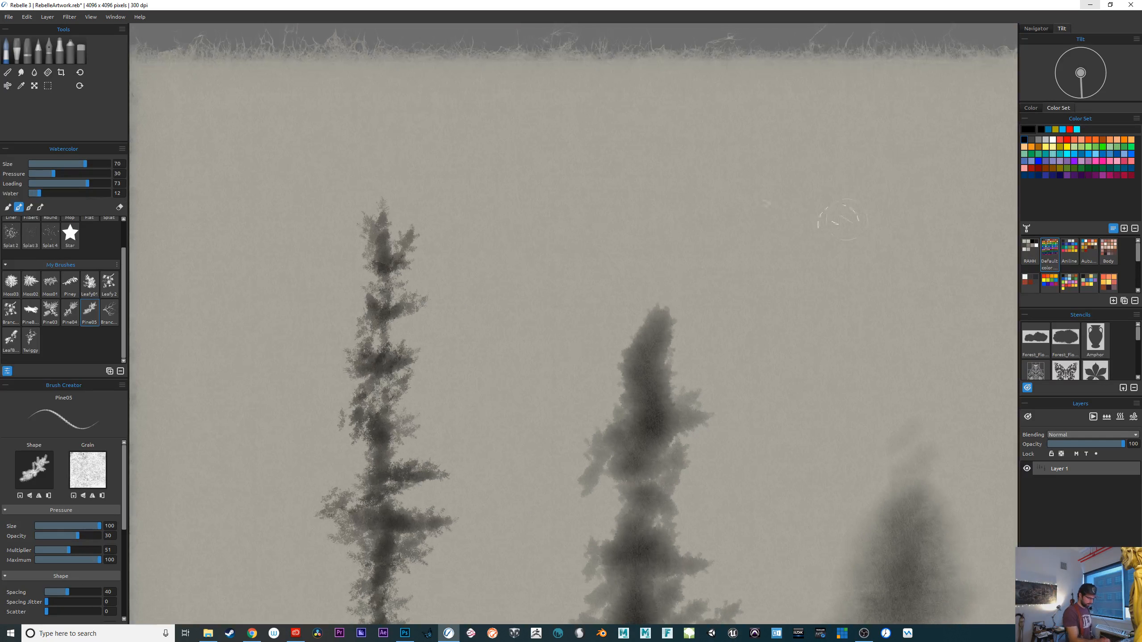
{"action": "mouse_move", "coordinate": [839, 223]}
{"action": "left_mouse_down"}
{"action": "mouse_move", "coordinate": [848, 243]}
{"action": "mouse_move", "coordinate": [836, 209]}
{"action": "mouse_move", "coordinate": [861, 288]}
{"action": "mouse_move", "coordinate": [810, 306]}
{"action": "mouse_move", "coordinate": [832, 309]}
{"action": "mouse_move", "coordinate": [828, 369]}
{"action": "mouse_move", "coordinate": [842, 357]}
{"action": "mouse_move", "coordinate": [825, 425]}
{"action": "mouse_move", "coordinate": [834, 454]}
{"action": "mouse_move", "coordinate": [816, 448]}
{"action": "mouse_move", "coordinate": [841, 498]}
{"action": "mouse_move", "coordinate": [826, 518]}
{"action": "mouse_move", "coordinate": [844, 408]}
{"action": "mouse_move", "coordinate": [842, 443]}
{"action": "left_mouse_up"}
{"action": "key", "text": "bracketright"}
{"action": "key", "text": "bracketright"}
{"action": "left_click_drag", "start_coordinate": [825, 462], "coordinate": [718, 292]}
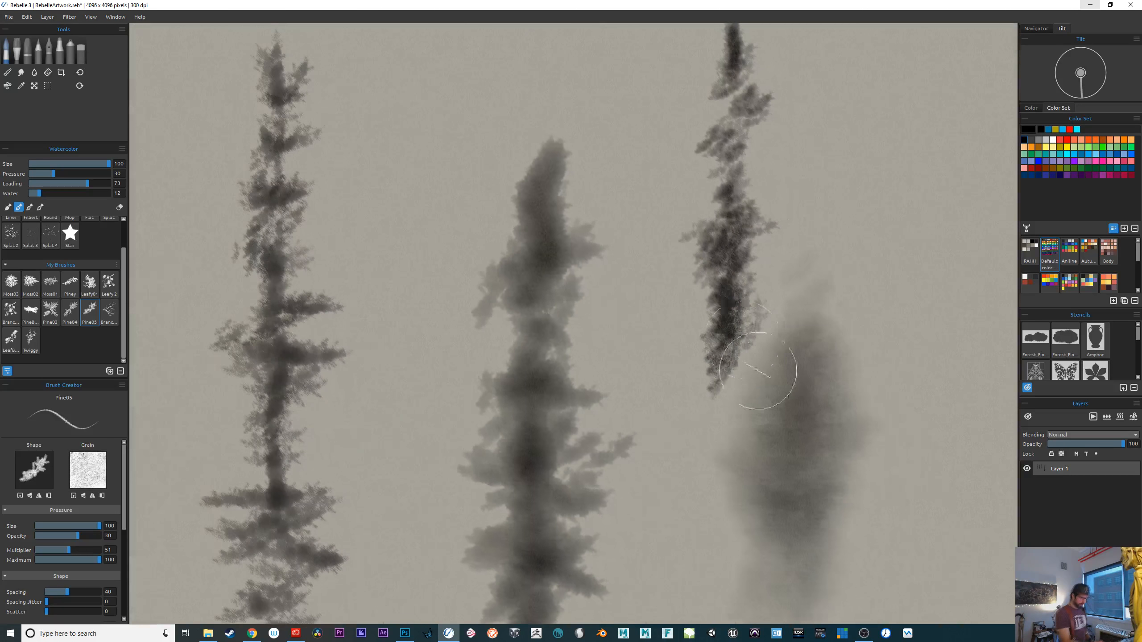
{"action": "mouse_move", "coordinate": [737, 335]}
{"action": "left_mouse_down"}
{"action": "mouse_move", "coordinate": [754, 371]}
{"action": "mouse_move", "coordinate": [711, 389]}
{"action": "mouse_move", "coordinate": [737, 428]}
{"action": "mouse_move", "coordinate": [724, 389]}
{"action": "mouse_move", "coordinate": [720, 434]}
{"action": "mouse_move", "coordinate": [688, 425]}
{"action": "mouse_move", "coordinate": [720, 390]}
{"action": "mouse_move", "coordinate": [721, 323]}
{"action": "mouse_move", "coordinate": [708, 330]}
{"action": "mouse_move", "coordinate": [740, 332]}
{"action": "mouse_move", "coordinate": [749, 364]}
{"action": "mouse_move", "coordinate": [735, 496]}
{"action": "left_mouse_up"}
Examine the newest pine tree's edges and foliage up close and compare it with the neighbouring trees
{"action": "scroll", "coordinate": [735, 497], "scroll_direction": "down", "scroll_amount": 3}
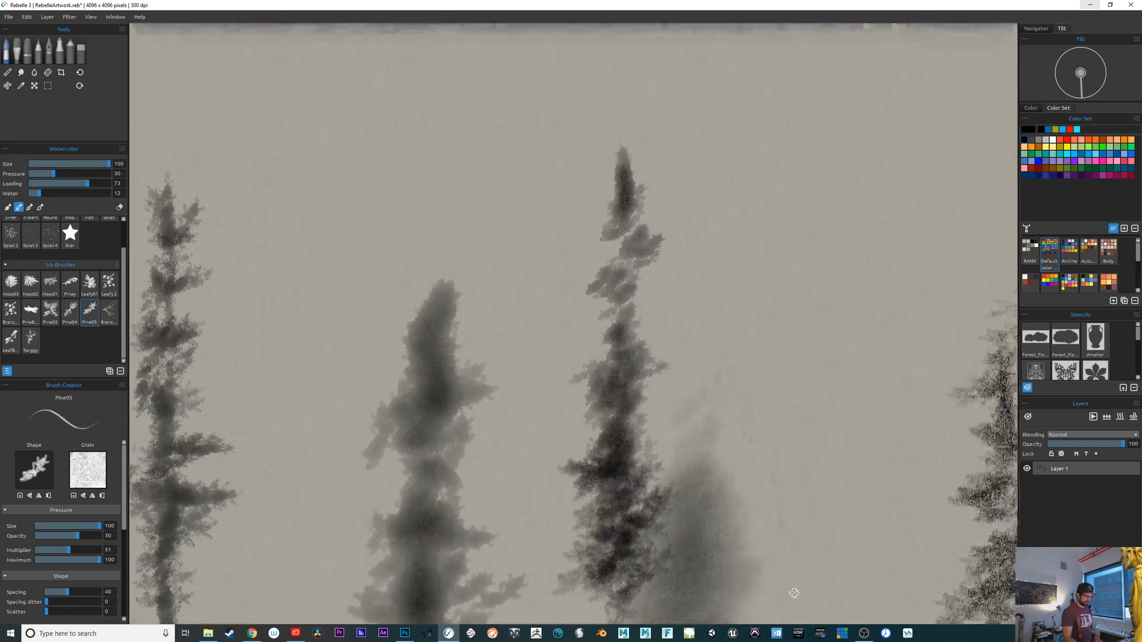
{"action": "scroll", "coordinate": [791, 577], "scroll_direction": "up", "scroll_amount": 5}
{"action": "scroll", "coordinate": [792, 577], "scroll_direction": "up", "scroll_amount": 2}
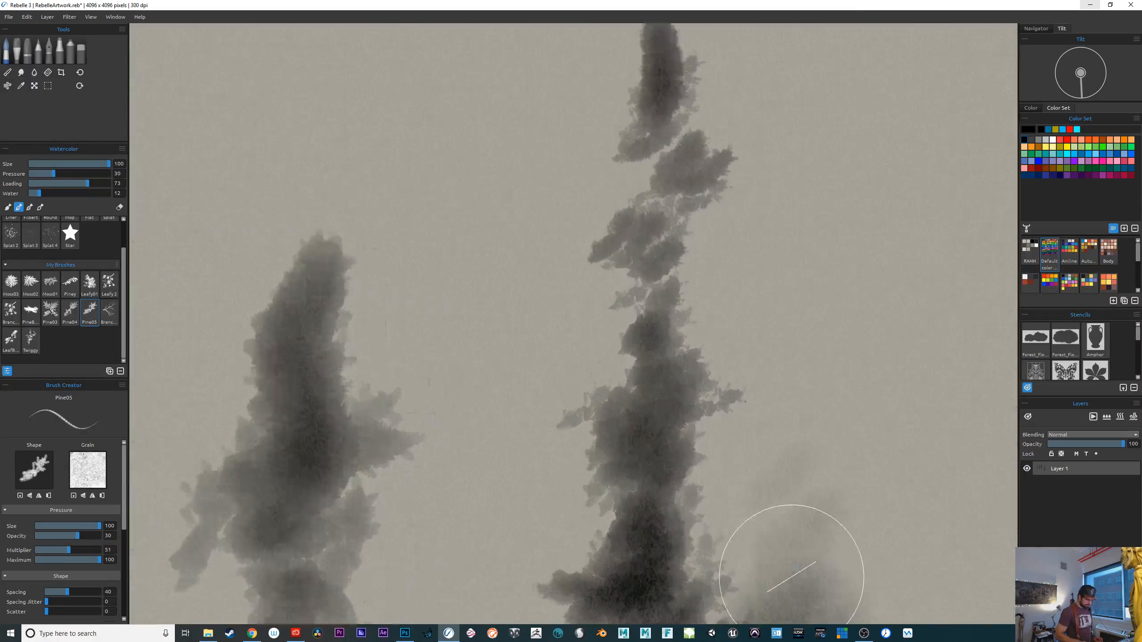
{"action": "scroll", "coordinate": [792, 572], "scroll_direction": "down", "scroll_amount": 2}
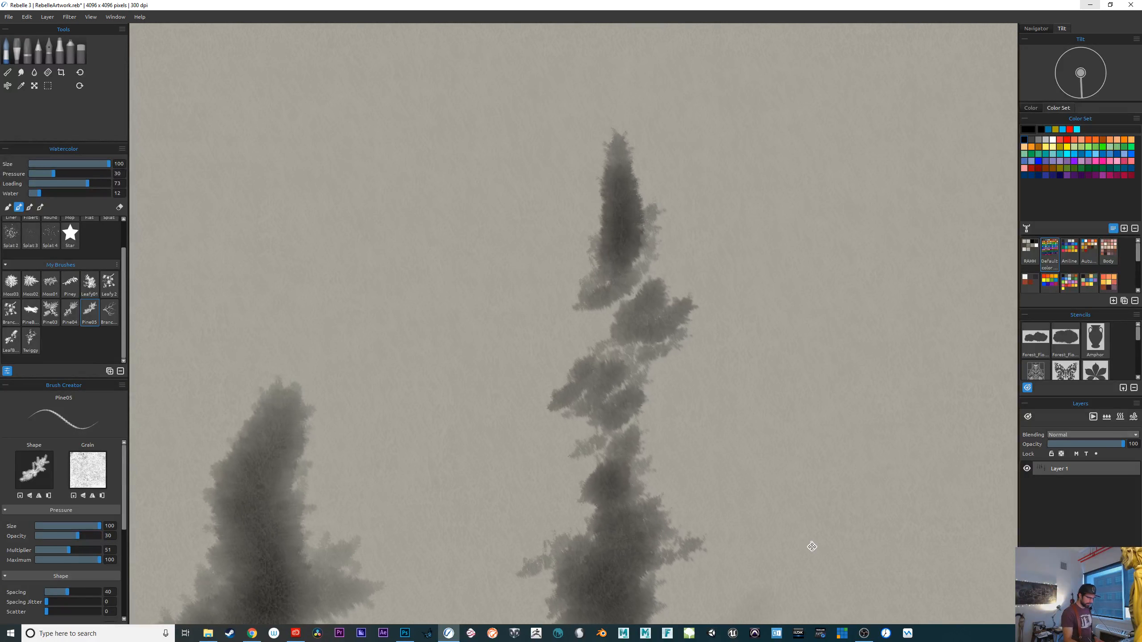
{"action": "left_click_drag", "start_coordinate": [863, 539], "coordinate": [821, 349]}
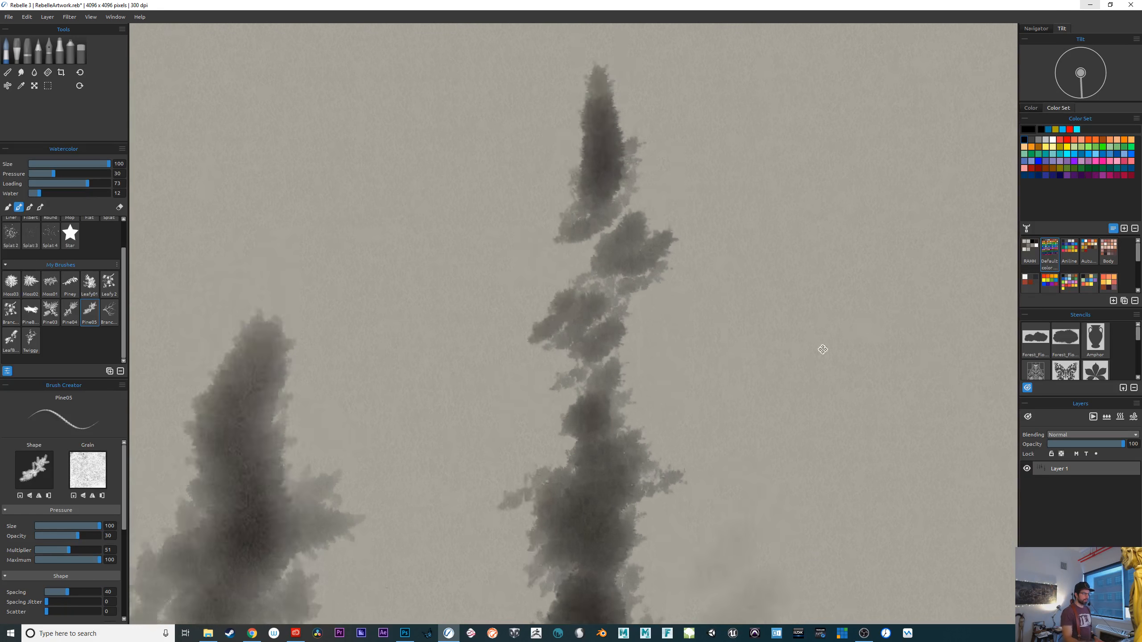
{"action": "left_click_drag", "start_coordinate": [757, 427], "coordinate": [757, 238]}
{"action": "scroll", "coordinate": [757, 238], "scroll_direction": "down", "scroll_amount": 4}
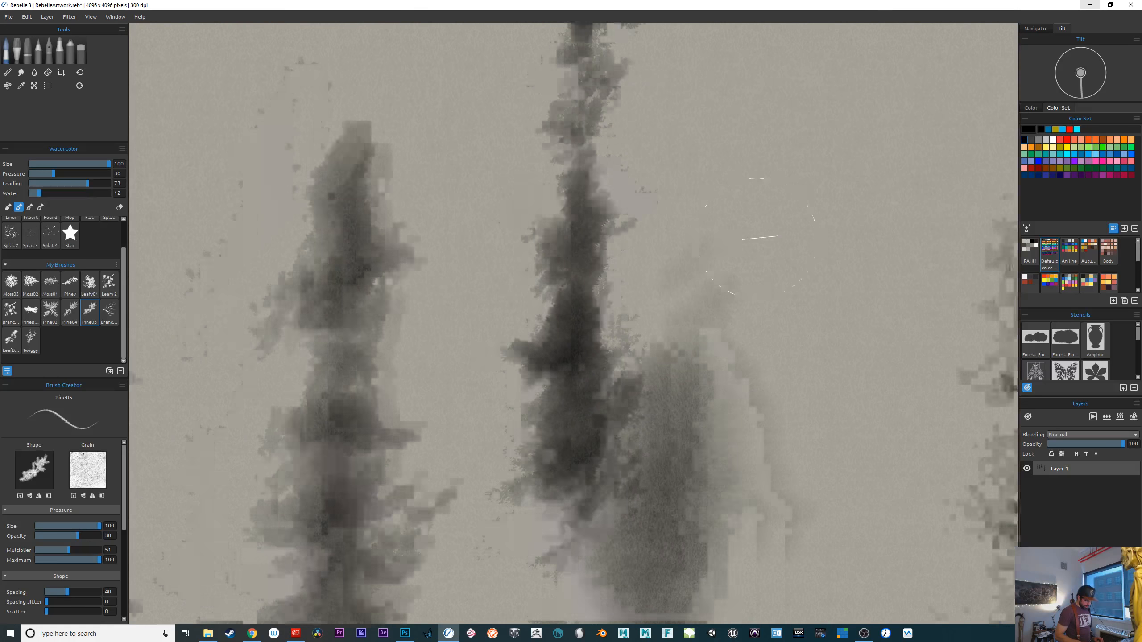
{"action": "scroll", "coordinate": [757, 239], "scroll_direction": "up", "scroll_amount": 1}
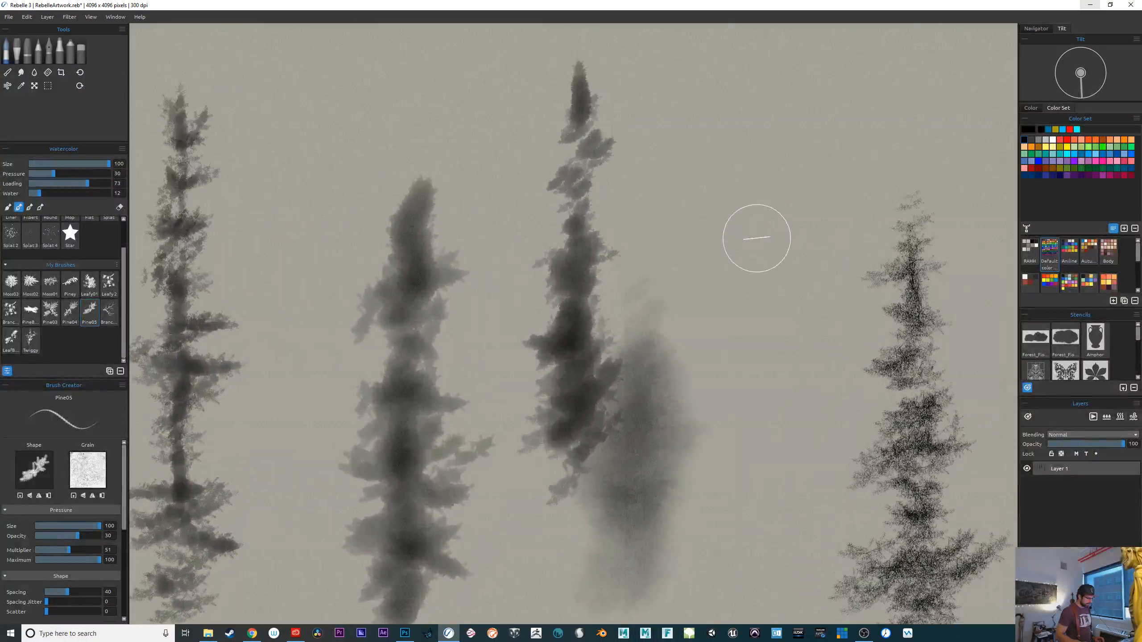
{"action": "scroll", "coordinate": [756, 238], "scroll_direction": "up", "scroll_amount": 4}
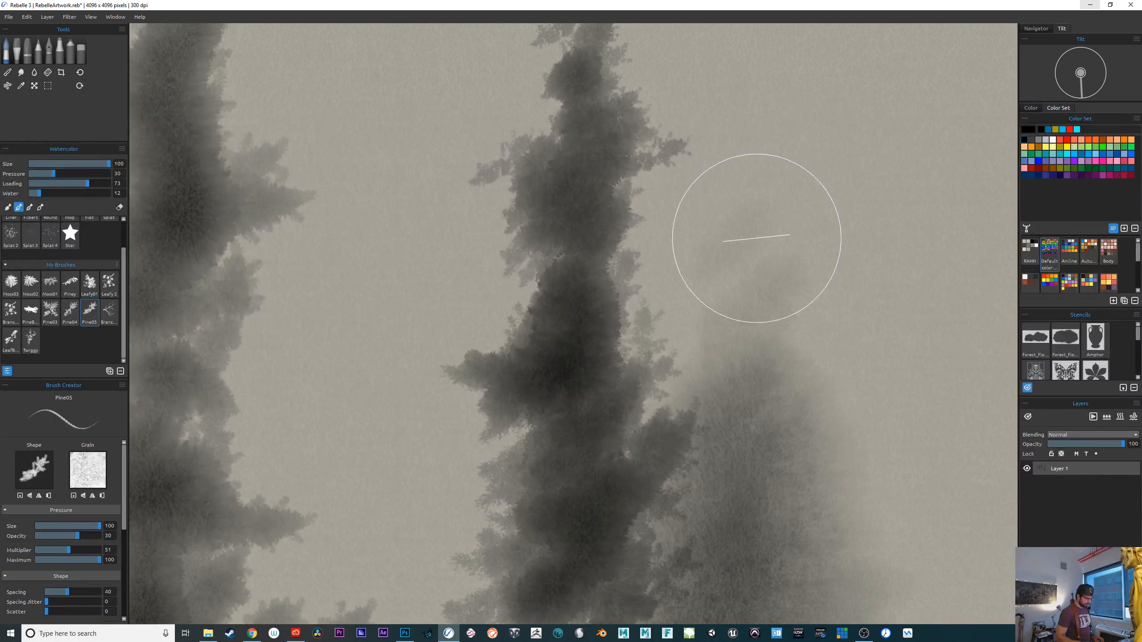
{"action": "scroll", "coordinate": [757, 238], "scroll_direction": "up", "scroll_amount": 3}
{"action": "scroll", "coordinate": [757, 238], "scroll_direction": "down", "scroll_amount": 4}
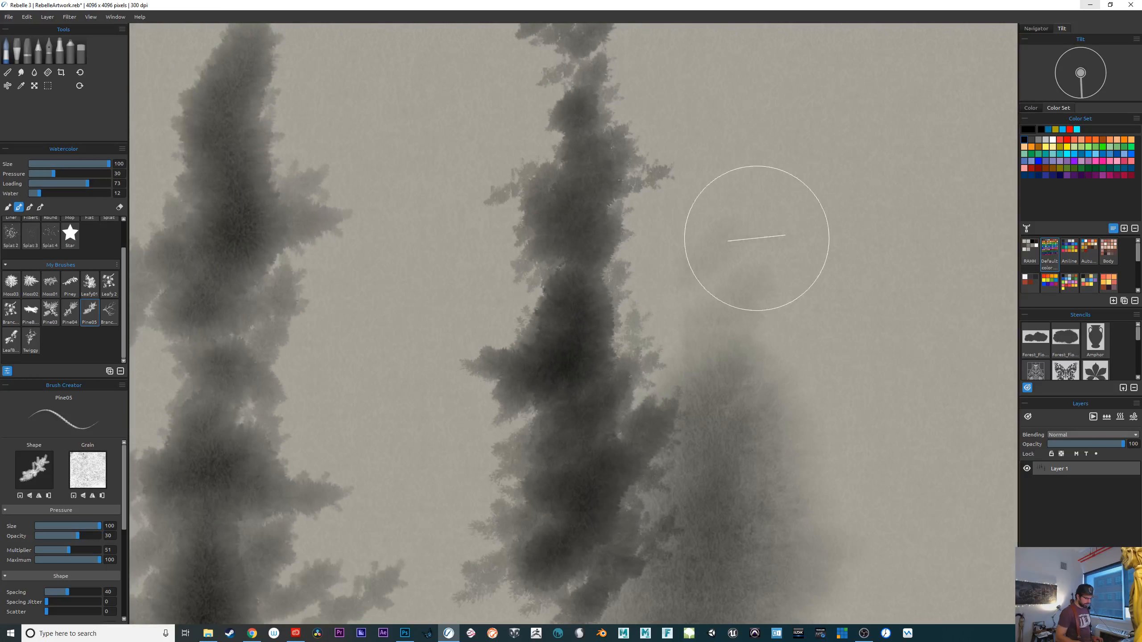
{"action": "mouse_move", "coordinate": [819, 456]}
{"action": "left_mouse_down"}
{"action": "mouse_move", "coordinate": [829, 511]}
{"action": "mouse_move", "coordinate": [813, 584]}
{"action": "left_mouse_up"}
{"action": "mouse_move", "coordinate": [816, 421]}
{"action": "left_mouse_down"}
{"action": "mouse_move", "coordinate": [805, 553]}
{"action": "mouse_move", "coordinate": [810, 539]}
{"action": "left_mouse_up"}
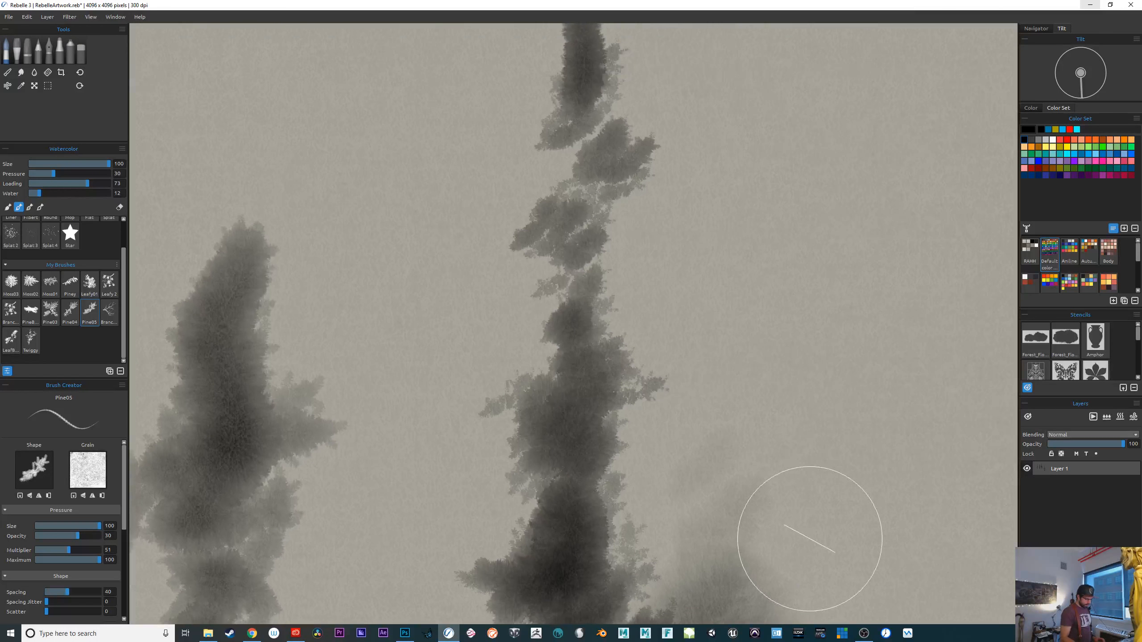
Switch to Photoshop, view the whole tree and fence painting, and return to Rebelle
{"action": "left_click", "coordinate": [405, 635]}
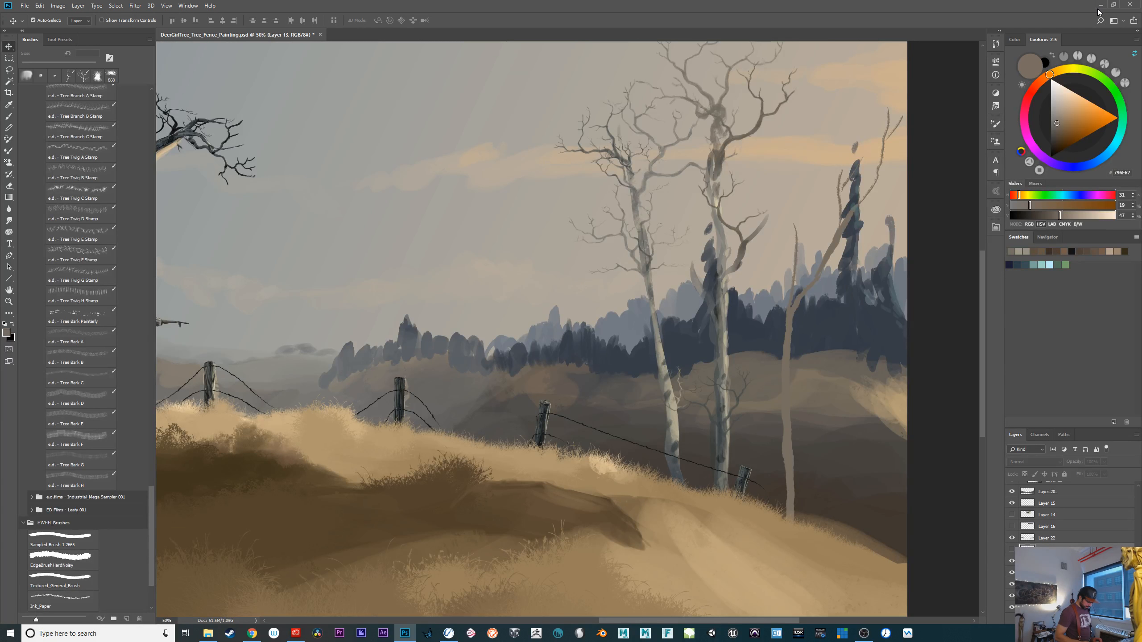
{"action": "key", "text": "ctrl+minus"}
{"action": "key", "text": "ctrl+minus"}
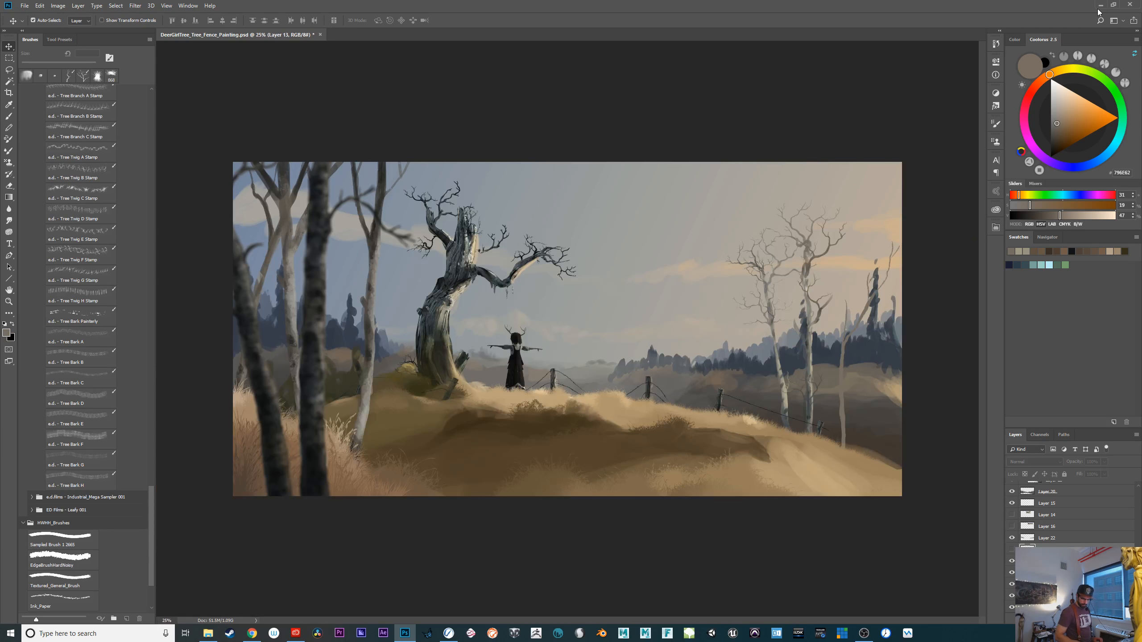
{"action": "key", "text": "ctrl+plus"}
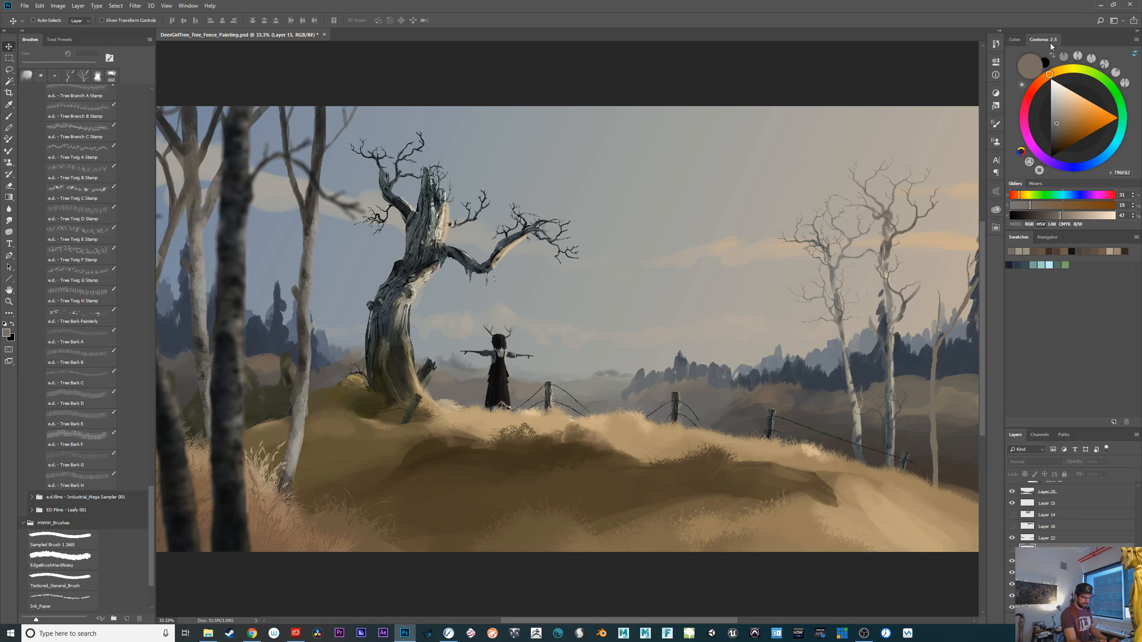
{"action": "left_click", "coordinate": [1098, 5]}
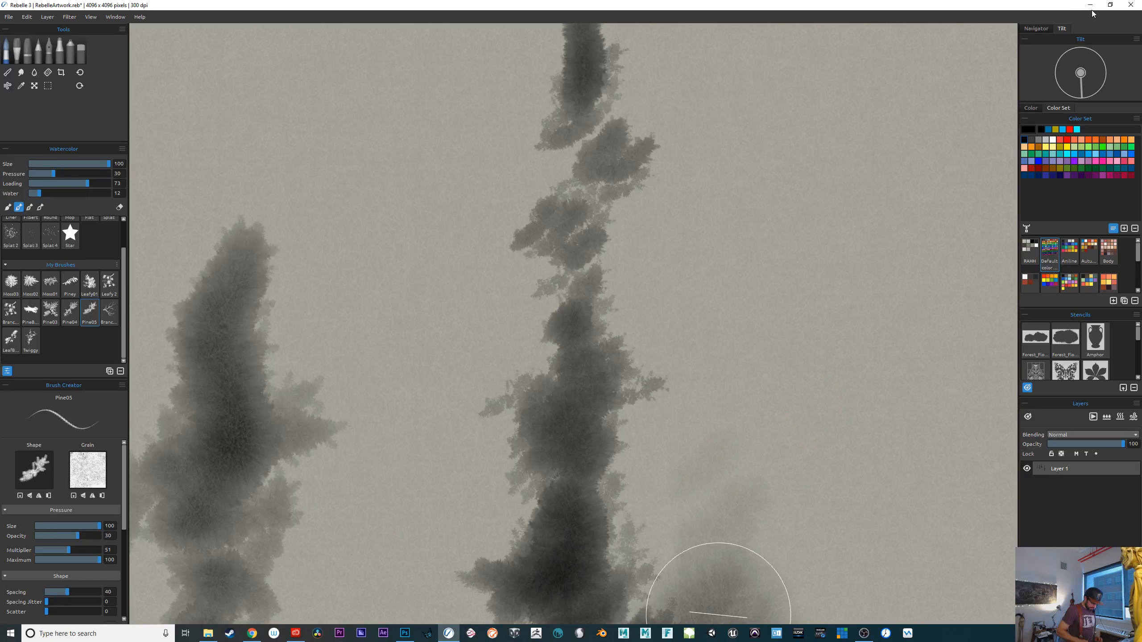
Clear the layer and paint a single tall pine tree on the right half of the paper, using brush size 50 for the tip
{"action": "key", "text": "ctrl+minus"}
{"action": "key", "text": "ctrl+minus"}
{"action": "key", "text": "ctrl+minus"}
{"action": "key", "text": "ctrl+minus"}
{"action": "key", "text": "ctrl+minus"}
{"action": "key", "text": "ctrl+minus"}
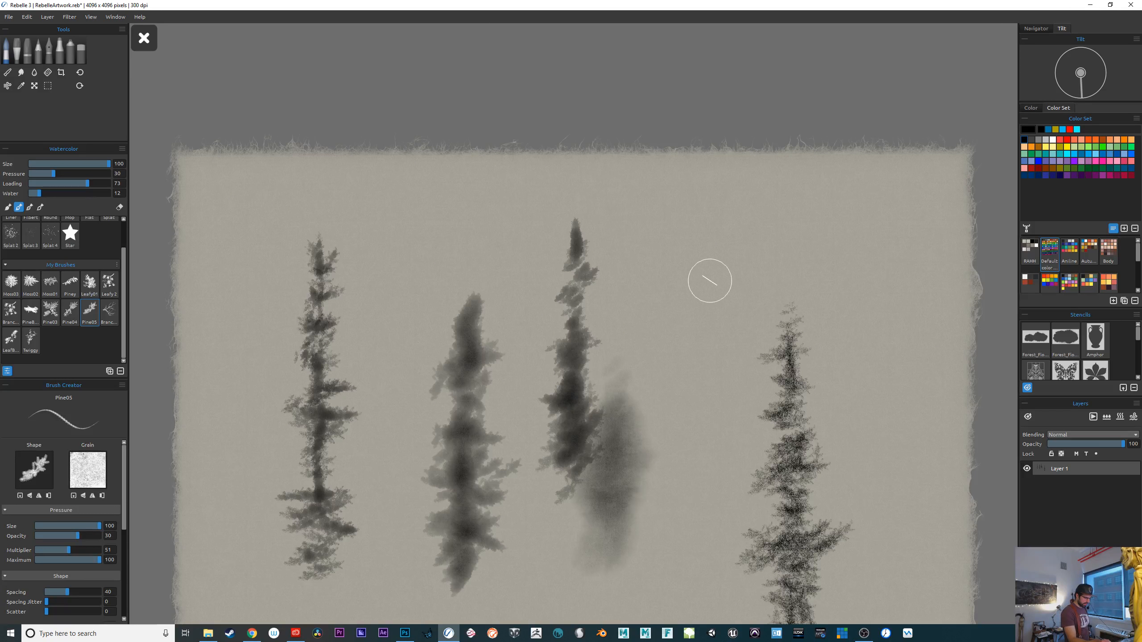
{"action": "key", "text": "Delete"}
{"action": "mouse_move", "coordinate": [724, 308]}
{"action": "left_mouse_down"}
{"action": "mouse_move", "coordinate": [732, 395]}
{"action": "mouse_move", "coordinate": [702, 392]}
{"action": "mouse_move", "coordinate": [720, 397]}
{"action": "mouse_move", "coordinate": [715, 427]}
{"action": "mouse_move", "coordinate": [749, 423]}
{"action": "mouse_move", "coordinate": [710, 439]}
{"action": "mouse_move", "coordinate": [719, 457]}
{"action": "mouse_move", "coordinate": [711, 451]}
{"action": "mouse_move", "coordinate": [746, 452]}
{"action": "mouse_move", "coordinate": [755, 472]}
{"action": "mouse_move", "coordinate": [706, 488]}
{"action": "mouse_move", "coordinate": [753, 508]}
{"action": "mouse_move", "coordinate": [711, 508]}
{"action": "mouse_move", "coordinate": [755, 539]}
{"action": "mouse_move", "coordinate": [729, 531]}
{"action": "mouse_move", "coordinate": [705, 549]}
{"action": "mouse_move", "coordinate": [733, 535]}
{"action": "mouse_move", "coordinate": [726, 552]}
{"action": "mouse_move", "coordinate": [730, 544]}
{"action": "mouse_move", "coordinate": [738, 563]}
{"action": "mouse_move", "coordinate": [722, 468]}
{"action": "mouse_move", "coordinate": [727, 481]}
{"action": "mouse_move", "coordinate": [726, 317]}
{"action": "left_mouse_up"}
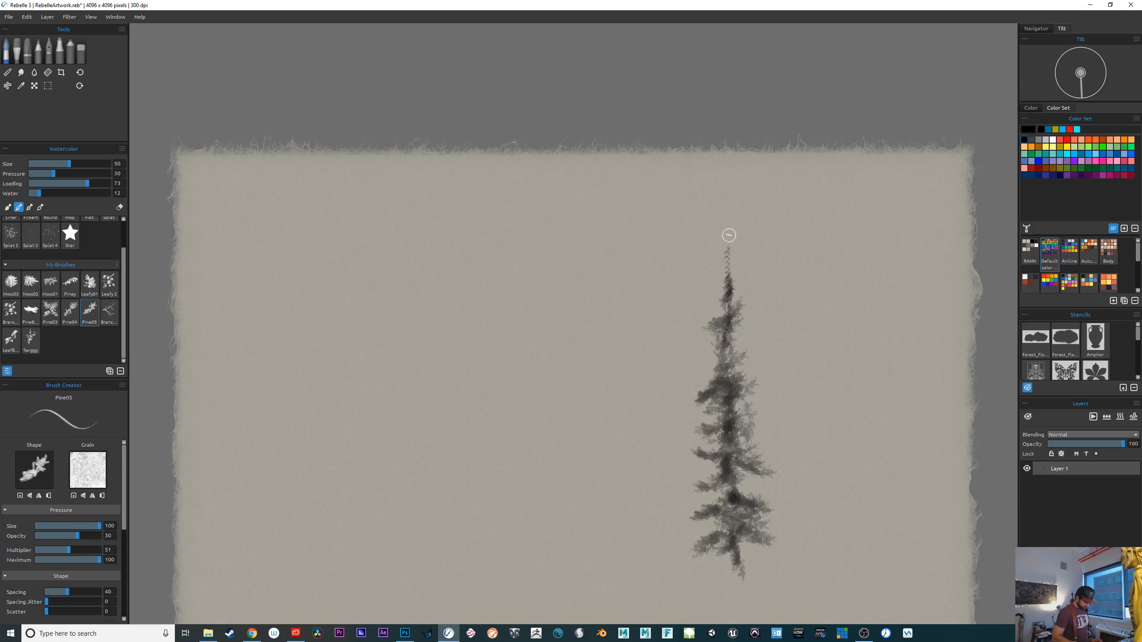
Erase the faint, thin marks at the pine's tip with the Square Soft eraser and return to the Pine05 brush
{"action": "key", "text": "ctrl+plus"}
{"action": "key", "text": "ctrl+plus"}
{"action": "mouse_move", "coordinate": [858, 523]}
{"action": "left_mouse_down"}
{"action": "mouse_move", "coordinate": [805, 408]}
{"action": "mouse_move", "coordinate": [823, 492]}
{"action": "mouse_move", "coordinate": [753, 392]}
{"action": "mouse_move", "coordinate": [742, 482]}
{"action": "left_mouse_up"}
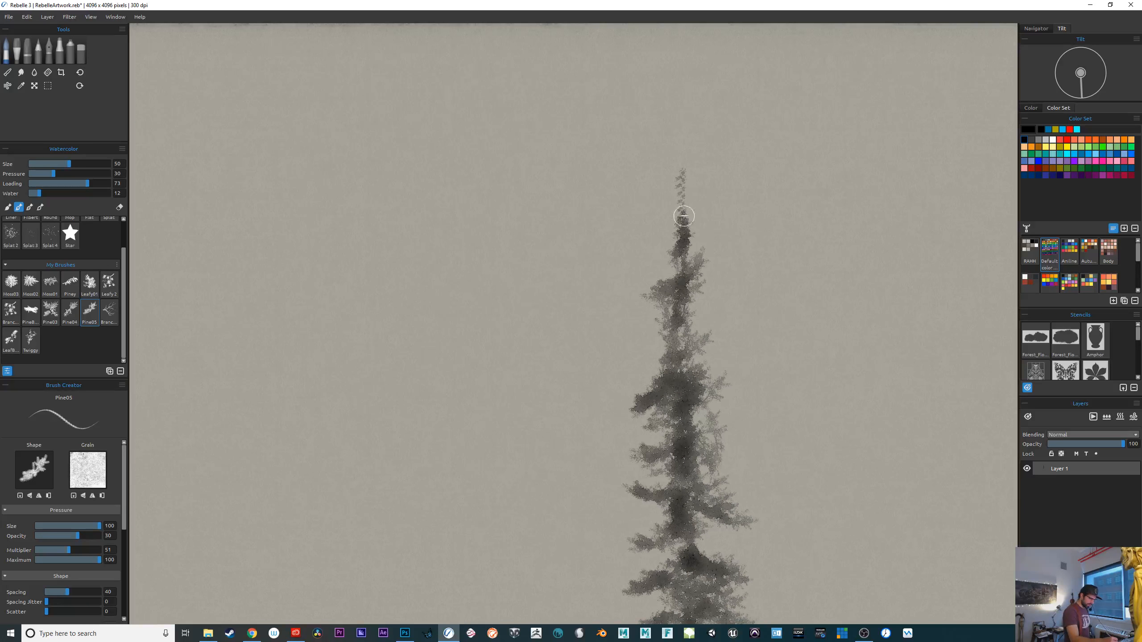
{"action": "key", "text": "e"}
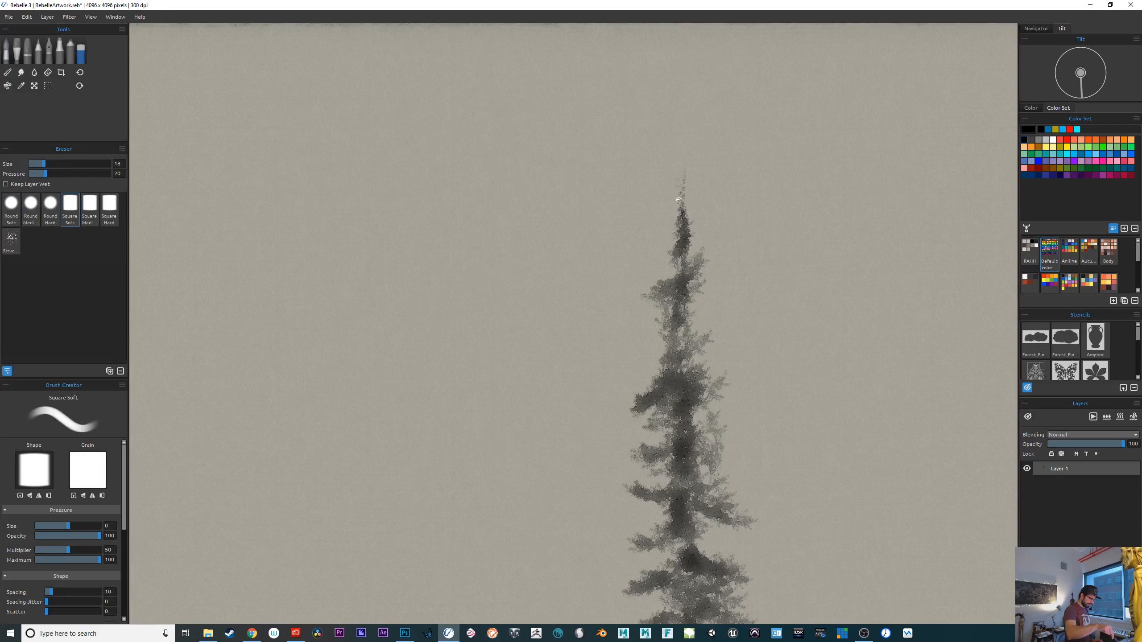
{"action": "key", "text": "w"}
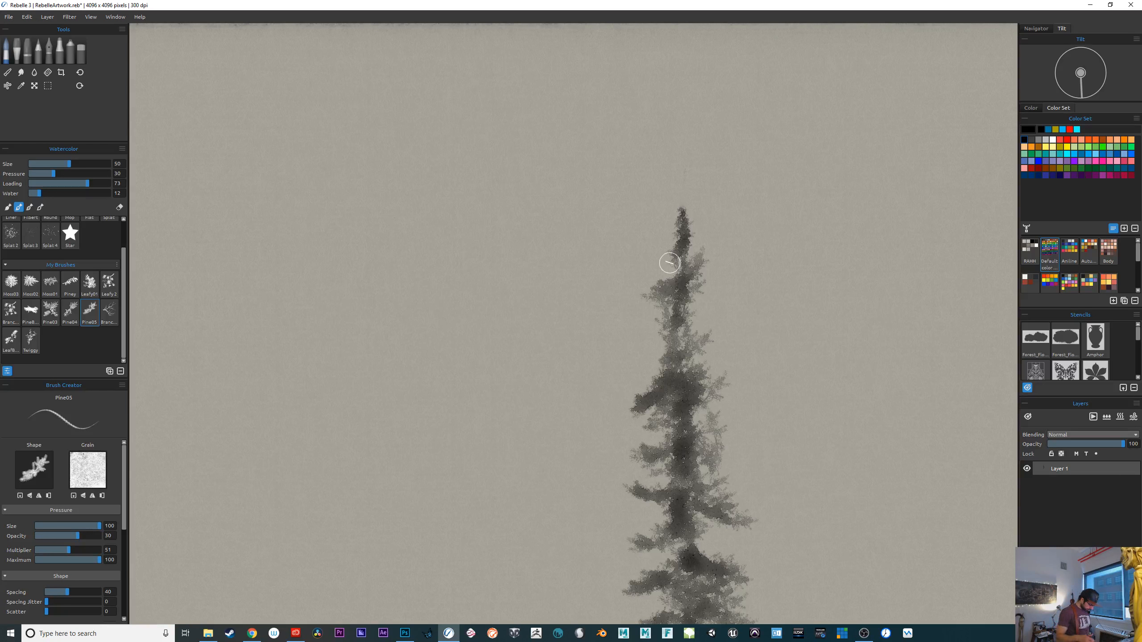
Set the brush size to 100, repaint the foliage below the pine's tip, and add spreading branches along its lower trunk
{"action": "key", "text": "]"}
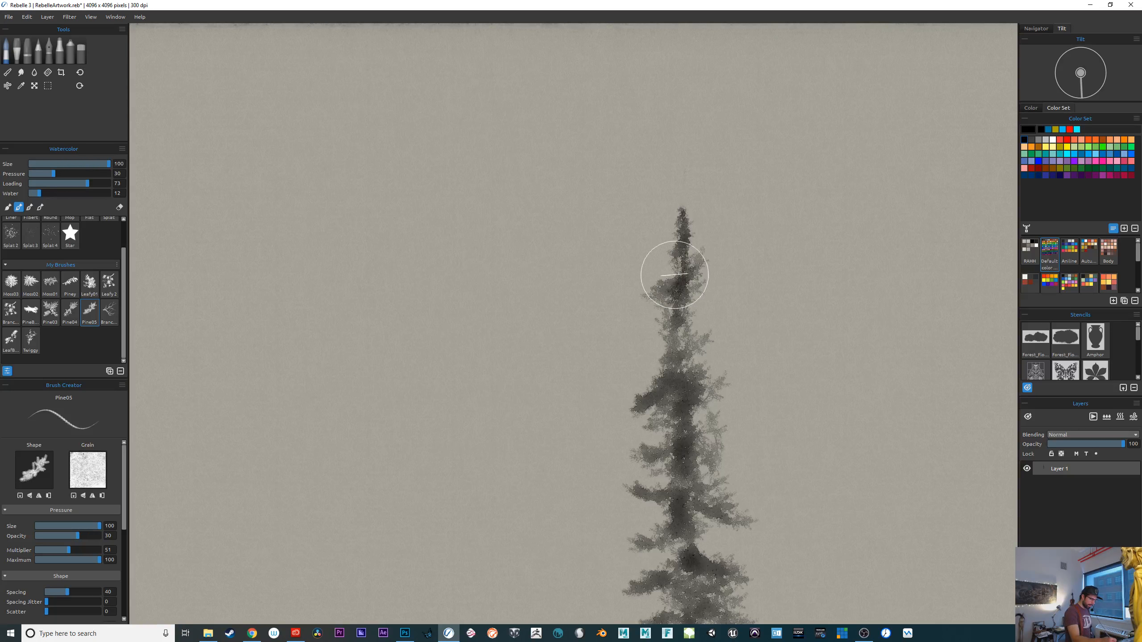
{"action": "key", "text": "ctrl+z"}
{"action": "left_click_drag", "start_coordinate": [669, 265], "coordinate": [680, 277]}
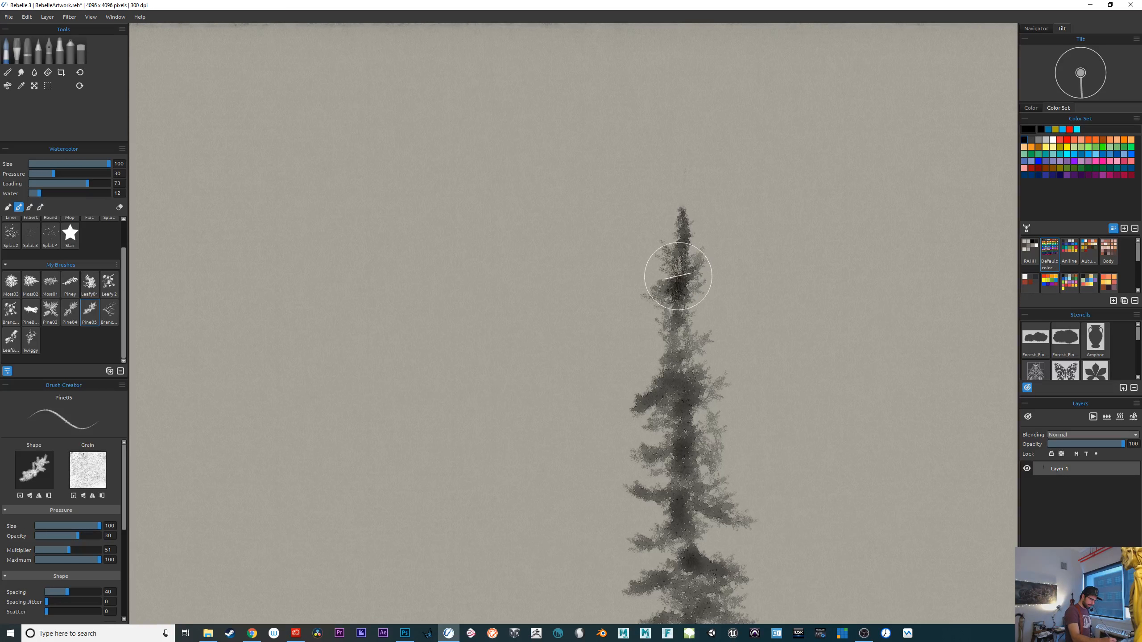
{"action": "left_click_drag", "start_coordinate": [791, 468], "coordinate": [792, 320]}
{"action": "mouse_move", "coordinate": [674, 406]}
{"action": "left_mouse_down"}
{"action": "mouse_move", "coordinate": [705, 442]}
{"action": "mouse_move", "coordinate": [666, 455]}
{"action": "mouse_move", "coordinate": [681, 436]}
{"action": "mouse_move", "coordinate": [682, 457]}
{"action": "mouse_move", "coordinate": [720, 461]}
{"action": "mouse_move", "coordinate": [709, 481]}
{"action": "mouse_move", "coordinate": [687, 484]}
{"action": "mouse_move", "coordinate": [710, 515]}
{"action": "mouse_move", "coordinate": [671, 532]}
{"action": "mouse_move", "coordinate": [687, 528]}
{"action": "mouse_move", "coordinate": [700, 548]}
{"action": "mouse_move", "coordinate": [661, 566]}
{"action": "left_mouse_up"}
{"action": "mouse_move", "coordinate": [816, 490]}
{"action": "left_mouse_down"}
{"action": "mouse_move", "coordinate": [806, 531]}
{"action": "mouse_move", "coordinate": [765, 441]}
{"action": "mouse_move", "coordinate": [775, 396]}
{"action": "left_mouse_up"}
{"action": "mouse_move", "coordinate": [700, 488]}
{"action": "left_mouse_down"}
{"action": "mouse_move", "coordinate": [762, 498]}
{"action": "mouse_move", "coordinate": [724, 493]}
{"action": "mouse_move", "coordinate": [659, 524]}
{"action": "mouse_move", "coordinate": [721, 498]}
{"action": "mouse_move", "coordinate": [698, 524]}
{"action": "mouse_move", "coordinate": [718, 510]}
{"action": "left_mouse_up"}
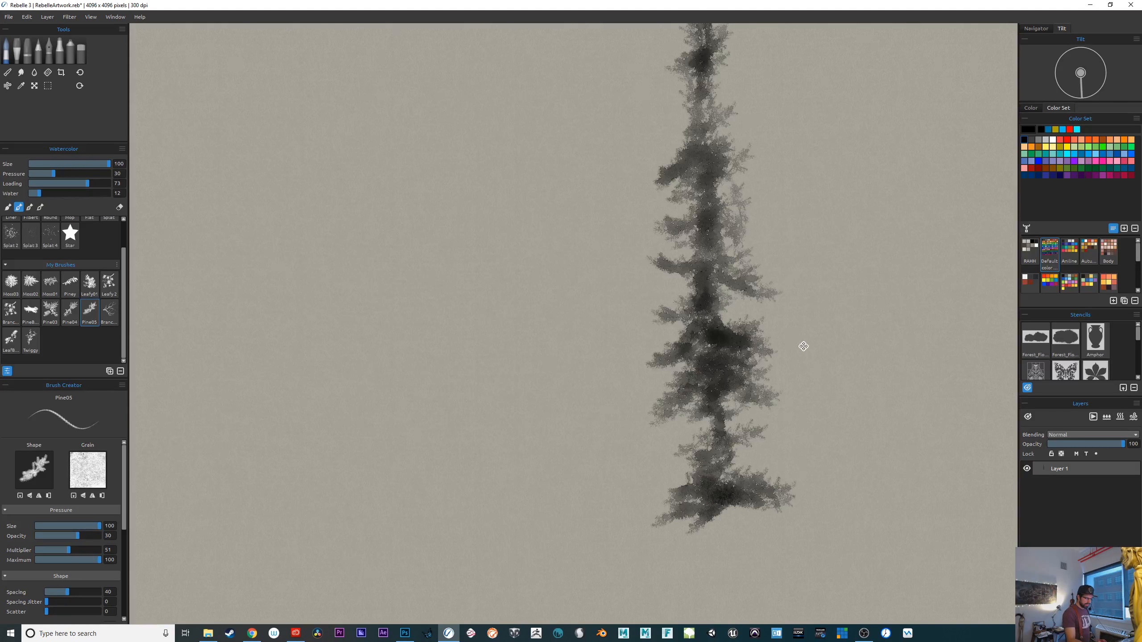
Undo the last stroke at the pine's base and paint fuller, downward-spreading foliage there
{"action": "mouse_move", "coordinate": [801, 343]}
{"action": "left_mouse_down"}
{"action": "mouse_move", "coordinate": [785, 438]}
{"action": "mouse_move", "coordinate": [790, 302]}
{"action": "mouse_move", "coordinate": [731, 309]}
{"action": "left_mouse_up"}
{"action": "key", "text": "ctrl+z"}
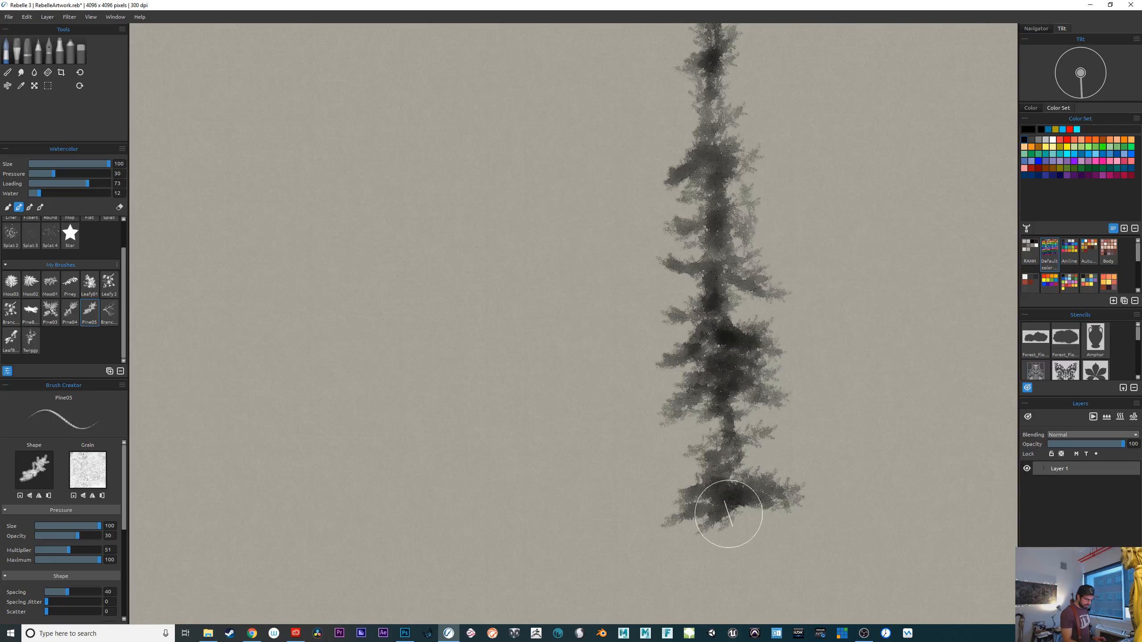
{"action": "mouse_move", "coordinate": [741, 526]}
{"action": "left_mouse_down"}
{"action": "mouse_move", "coordinate": [714, 532]}
{"action": "mouse_move", "coordinate": [727, 536]}
{"action": "mouse_move", "coordinate": [686, 553]}
{"action": "mouse_move", "coordinate": [711, 541]}
{"action": "mouse_move", "coordinate": [721, 562]}
{"action": "mouse_move", "coordinate": [729, 536]}
{"action": "mouse_move", "coordinate": [756, 557]}
{"action": "mouse_move", "coordinate": [738, 530]}
{"action": "mouse_move", "coordinate": [767, 542]}
{"action": "mouse_move", "coordinate": [748, 513]}
{"action": "mouse_move", "coordinate": [739, 530]}
{"action": "mouse_move", "coordinate": [758, 535]}
{"action": "mouse_move", "coordinate": [740, 526]}
{"action": "mouse_move", "coordinate": [702, 543]}
{"action": "mouse_move", "coordinate": [712, 532]}
{"action": "mouse_move", "coordinate": [688, 536]}
{"action": "mouse_move", "coordinate": [695, 529]}
{"action": "mouse_move", "coordinate": [724, 531]}
{"action": "mouse_move", "coordinate": [722, 574]}
{"action": "left_mouse_up"}
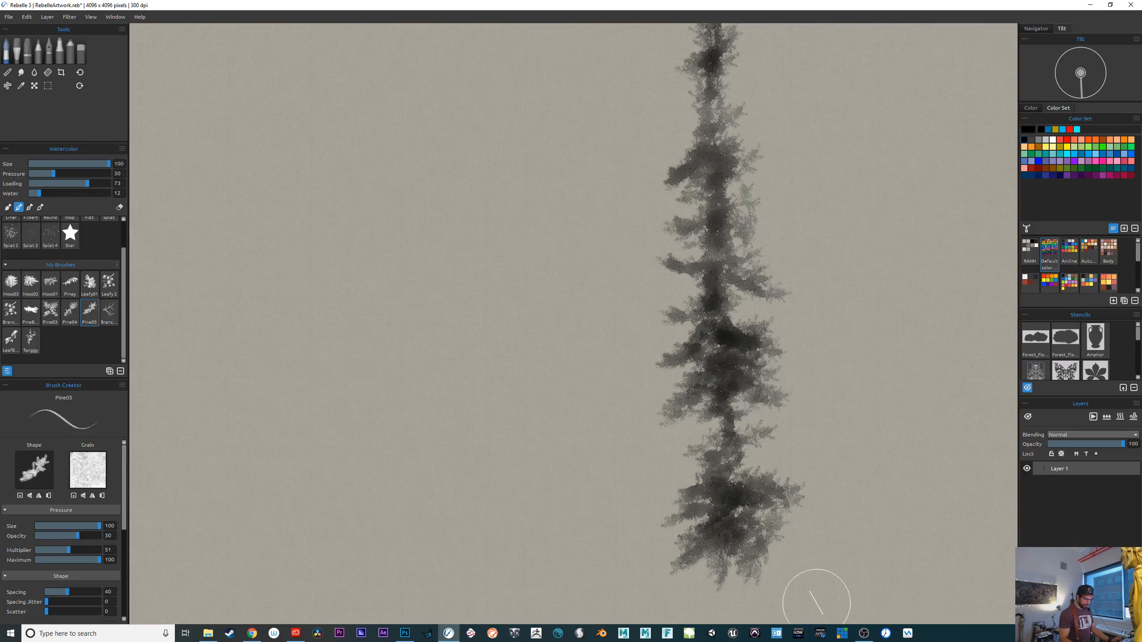
{"action": "mouse_move", "coordinate": [711, 469]}
{"action": "left_mouse_down"}
{"action": "mouse_move", "coordinate": [597, 504]}
{"action": "mouse_move", "coordinate": [580, 427]}
{"action": "left_mouse_up"}
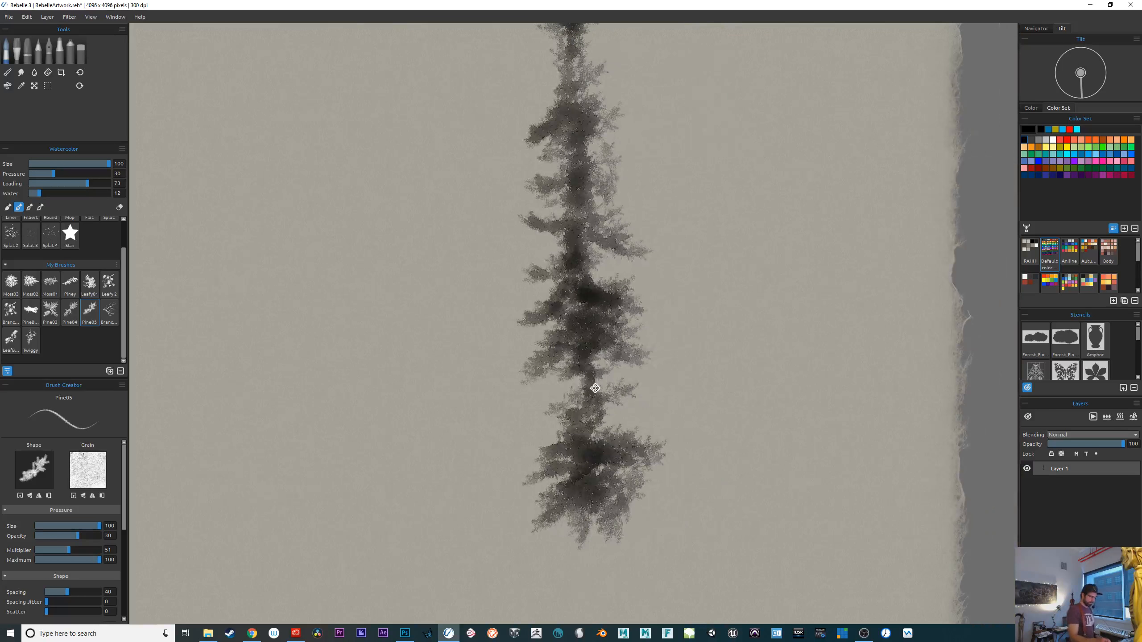
Extend the drooping foliage at the pine's base and review the tree from tip to base
{"action": "mouse_move", "coordinate": [566, 528]}
{"action": "left_mouse_down"}
{"action": "mouse_move", "coordinate": [562, 541]}
{"action": "mouse_move", "coordinate": [567, 494]}
{"action": "mouse_move", "coordinate": [598, 536]}
{"action": "mouse_move", "coordinate": [607, 516]}
{"action": "left_mouse_up"}
{"action": "left_click_drag", "start_coordinate": [793, 446], "coordinate": [798, 591]}
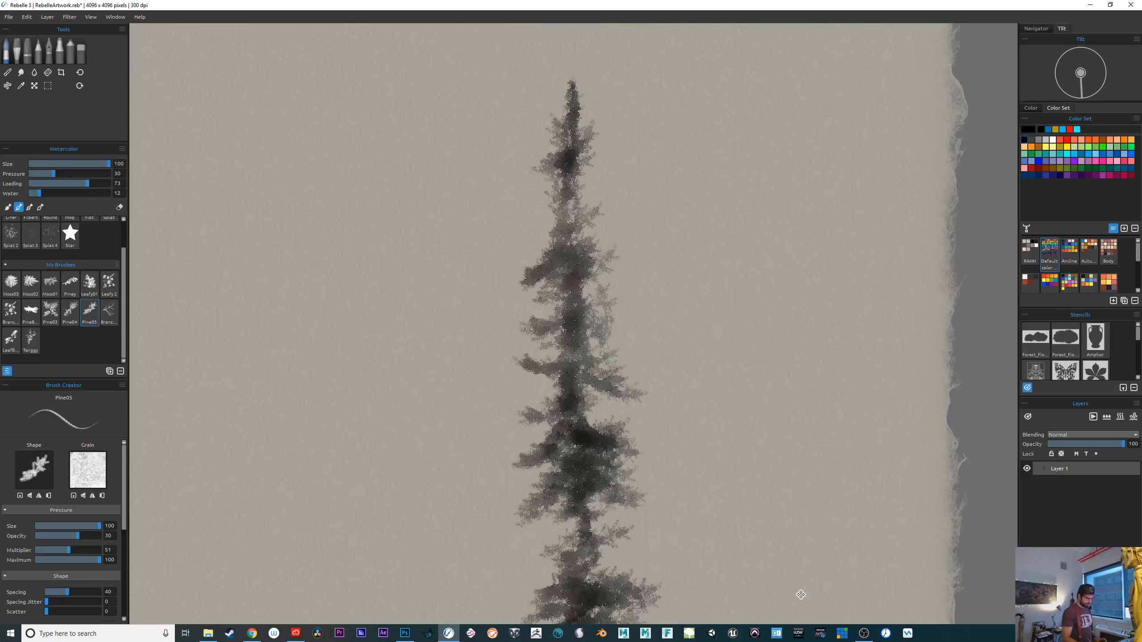
{"action": "scroll", "coordinate": [802, 583], "scroll_direction": "up", "scroll_amount": 5}
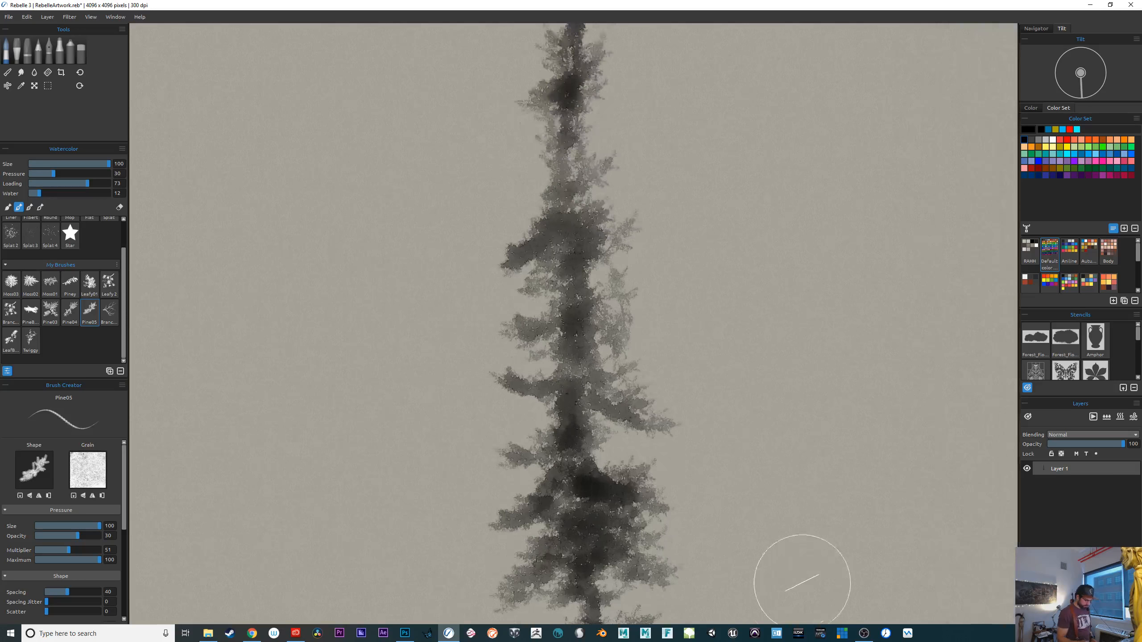
{"action": "scroll", "coordinate": [802, 583], "scroll_direction": "down", "scroll_amount": 9}
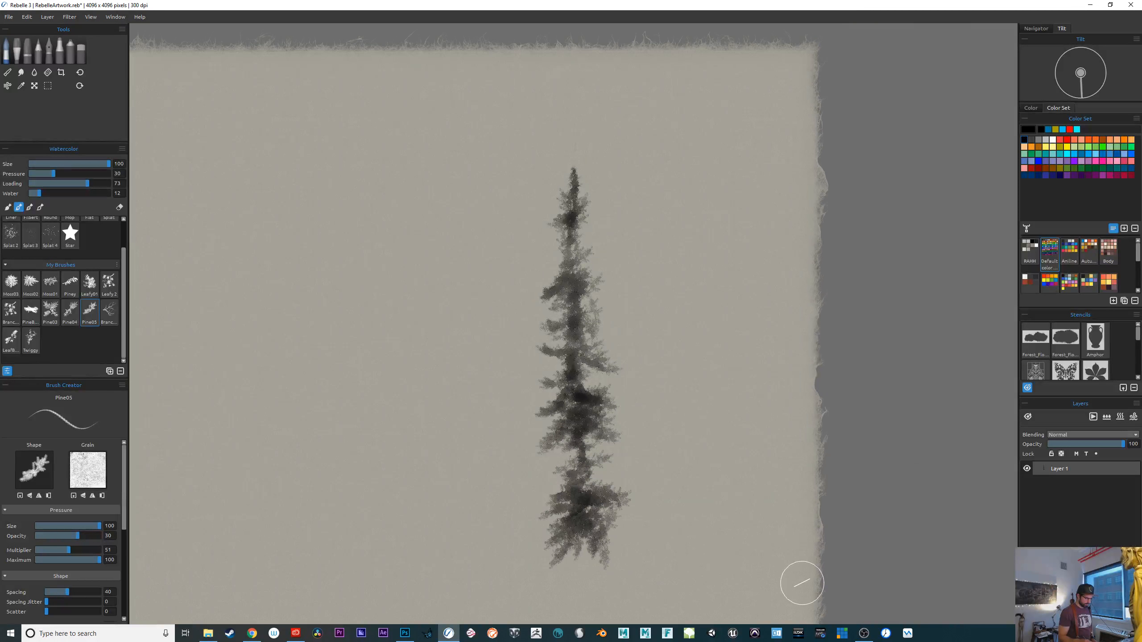
{"action": "scroll", "coordinate": [802, 583], "scroll_direction": "up", "scroll_amount": 4}
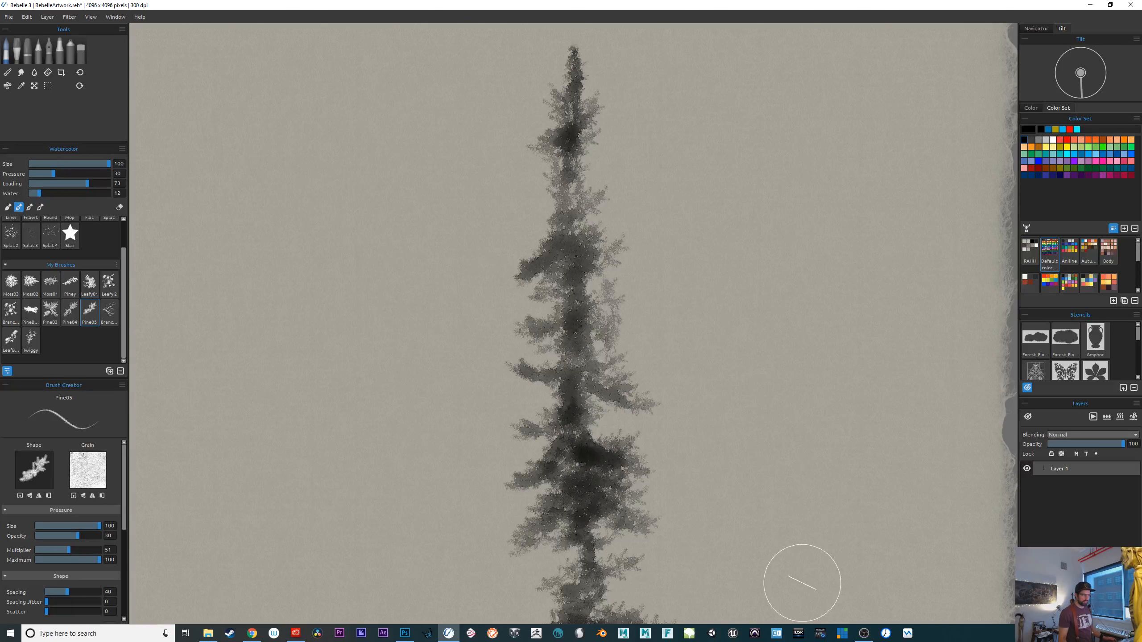
{"action": "left_click_drag", "start_coordinate": [674, 461], "coordinate": [758, 522]}
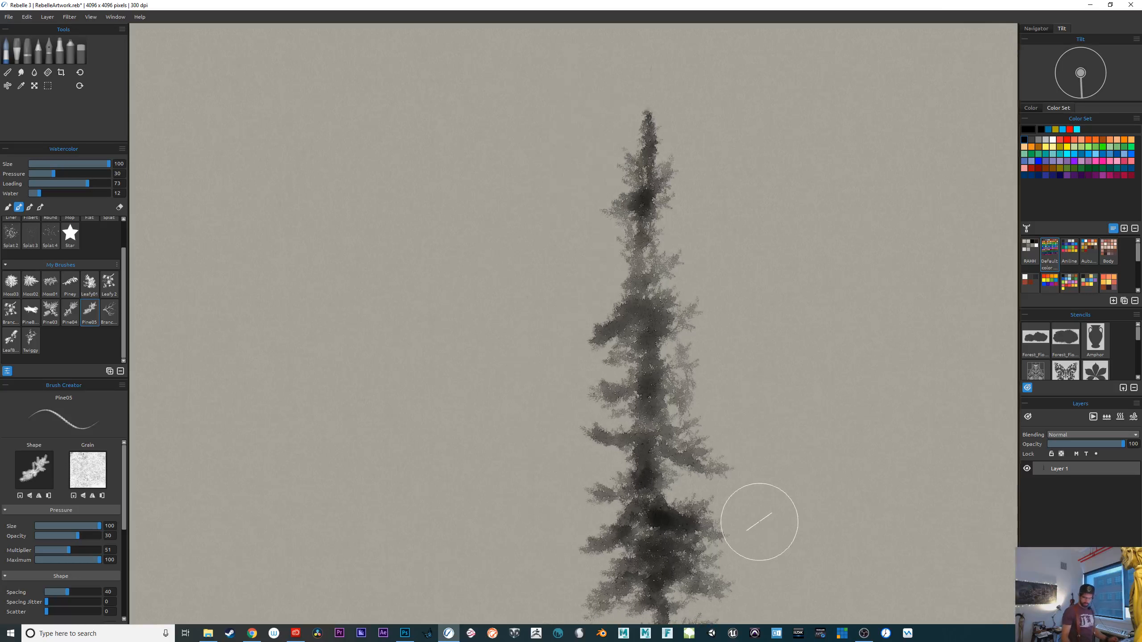
{"action": "left_click_drag", "start_coordinate": [727, 454], "coordinate": [696, 287]}
{"action": "left_click_drag", "start_coordinate": [667, 484], "coordinate": [668, 433]}
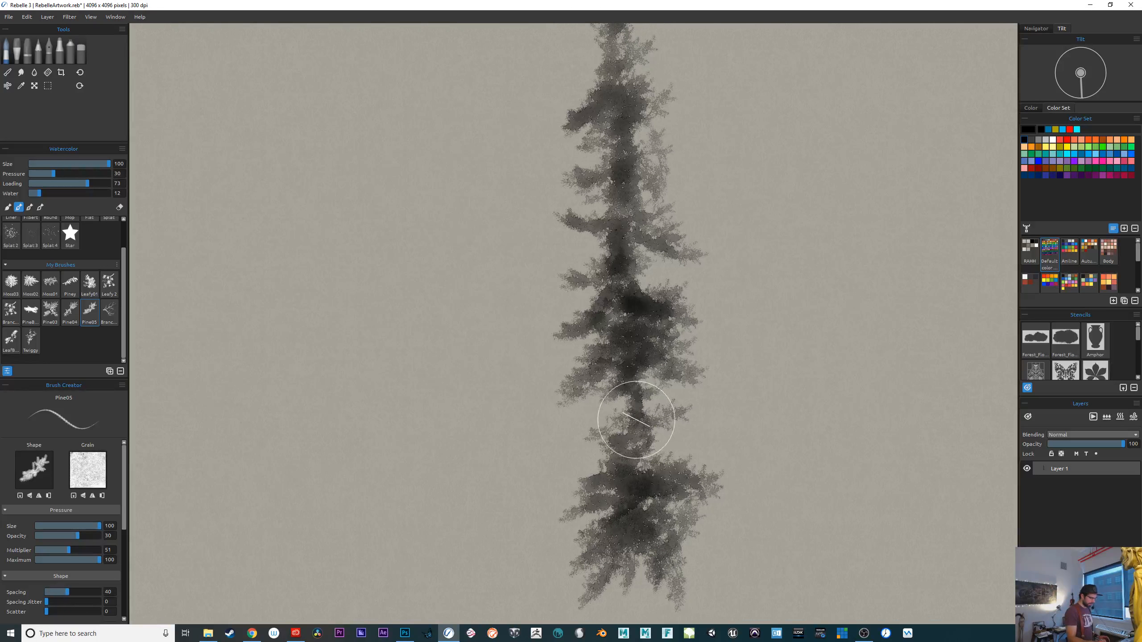
Set the water to 15 and darken the foliage and trunk along the lower part of the pine
{"action": "left_click", "coordinate": [44, 193]}
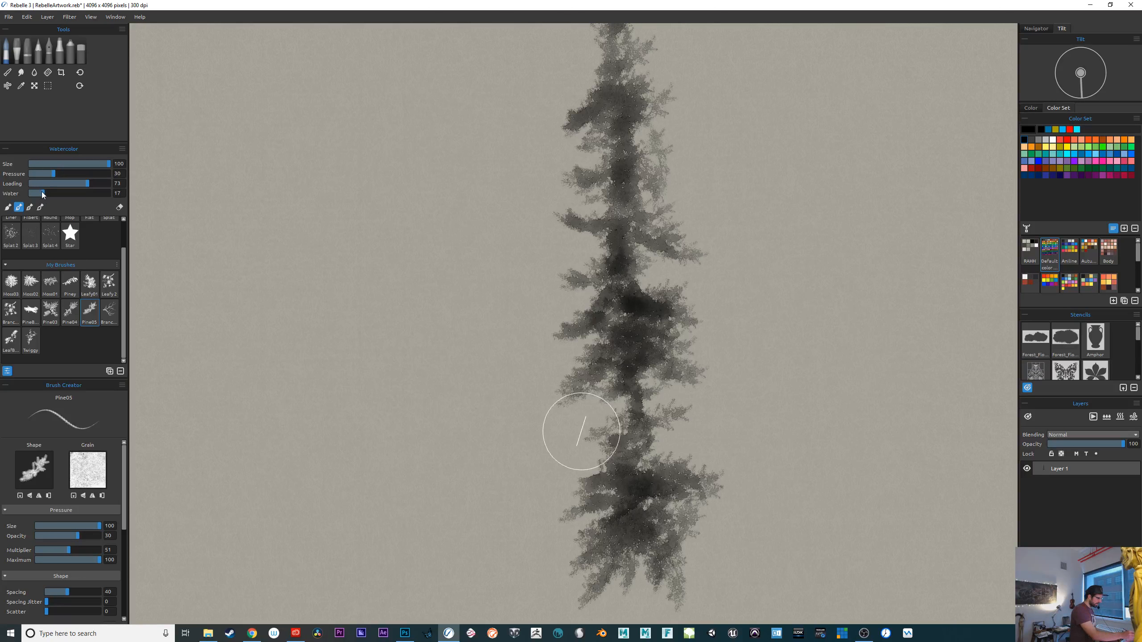
{"action": "mouse_move", "coordinate": [608, 518]}
{"action": "left_mouse_down"}
{"action": "mouse_move", "coordinate": [618, 495]}
{"action": "mouse_move", "coordinate": [611, 508]}
{"action": "mouse_move", "coordinate": [636, 504]}
{"action": "mouse_move", "coordinate": [641, 548]}
{"action": "left_mouse_up"}
{"action": "left_click_drag", "start_coordinate": [709, 465], "coordinate": [704, 421]}
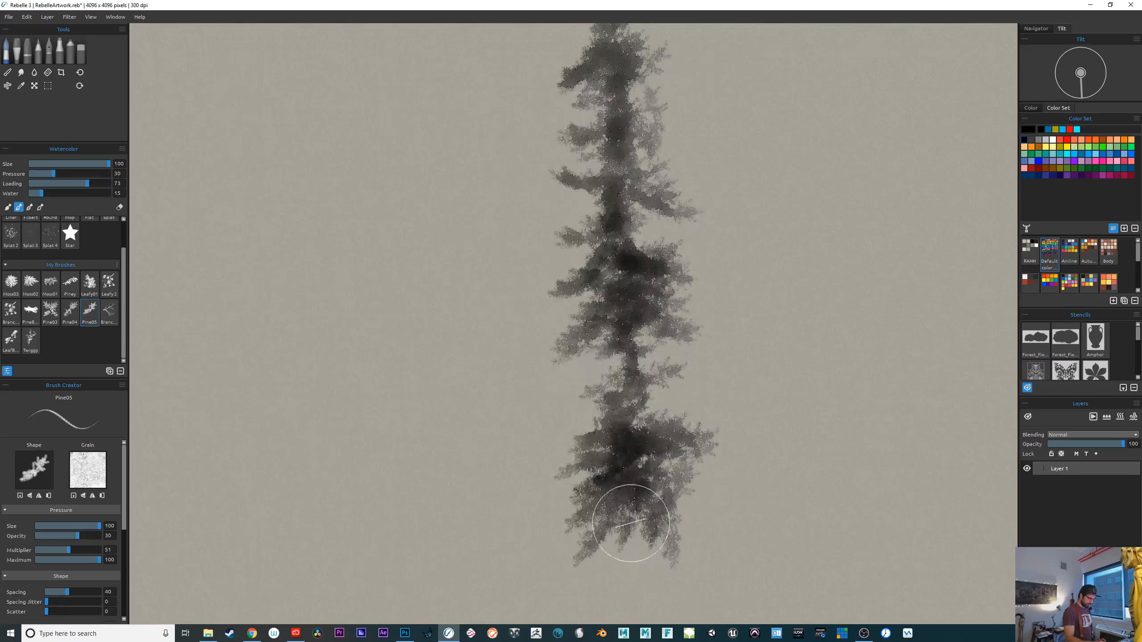
{"action": "mouse_move", "coordinate": [630, 522]}
{"action": "left_mouse_down"}
{"action": "mouse_move", "coordinate": [639, 509]}
{"action": "mouse_move", "coordinate": [685, 527]}
{"action": "mouse_move", "coordinate": [662, 512]}
{"action": "mouse_move", "coordinate": [690, 491]}
{"action": "mouse_move", "coordinate": [652, 518]}
{"action": "mouse_move", "coordinate": [683, 542]}
{"action": "left_mouse_up"}
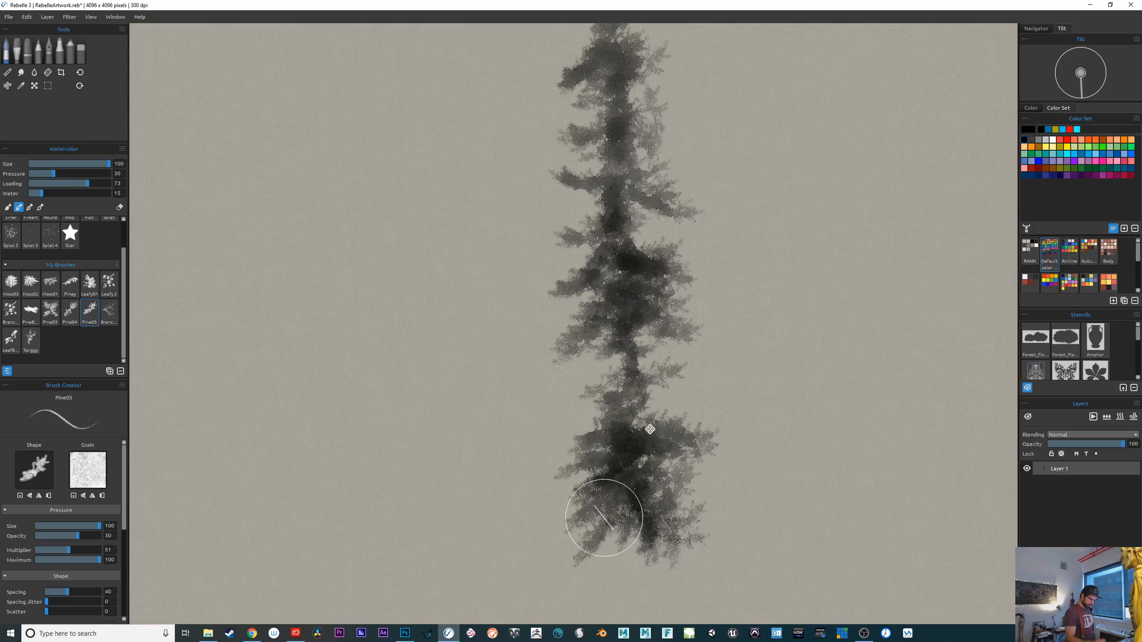
{"action": "mouse_move", "coordinate": [636, 433]}
{"action": "left_mouse_down"}
{"action": "mouse_move", "coordinate": [607, 523]}
{"action": "mouse_move", "coordinate": [589, 491]}
{"action": "mouse_move", "coordinate": [598, 428]}
{"action": "left_mouse_up"}
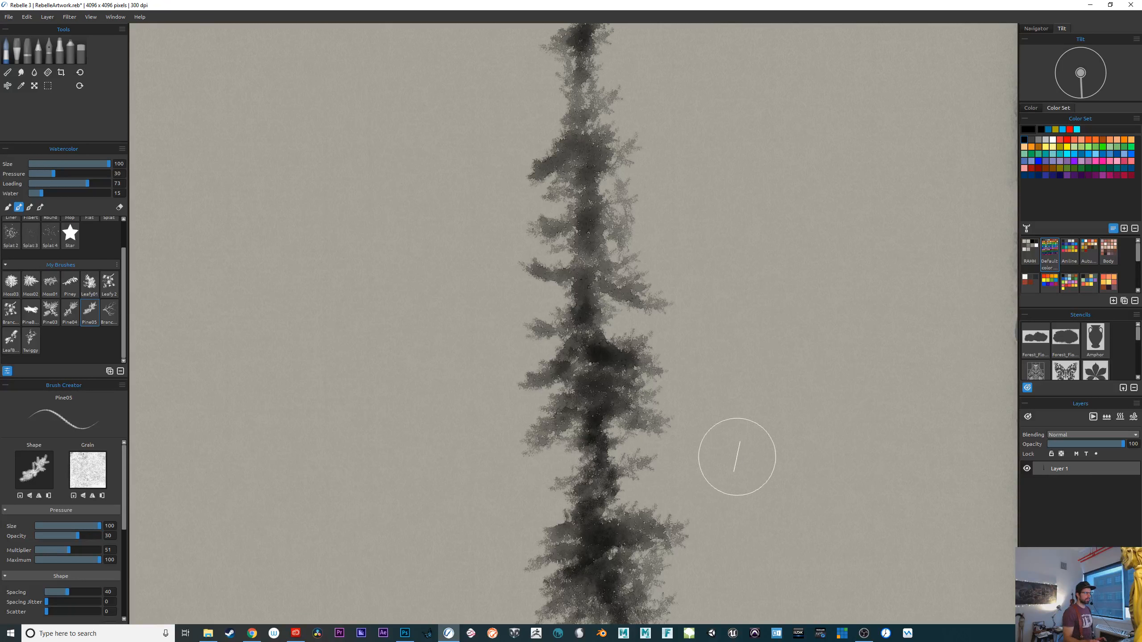
Undo the last stroke near the pine's base and paint wider branches spreading outward on its left side
{"action": "left_click_drag", "start_coordinate": [718, 435], "coordinate": [719, 491]}
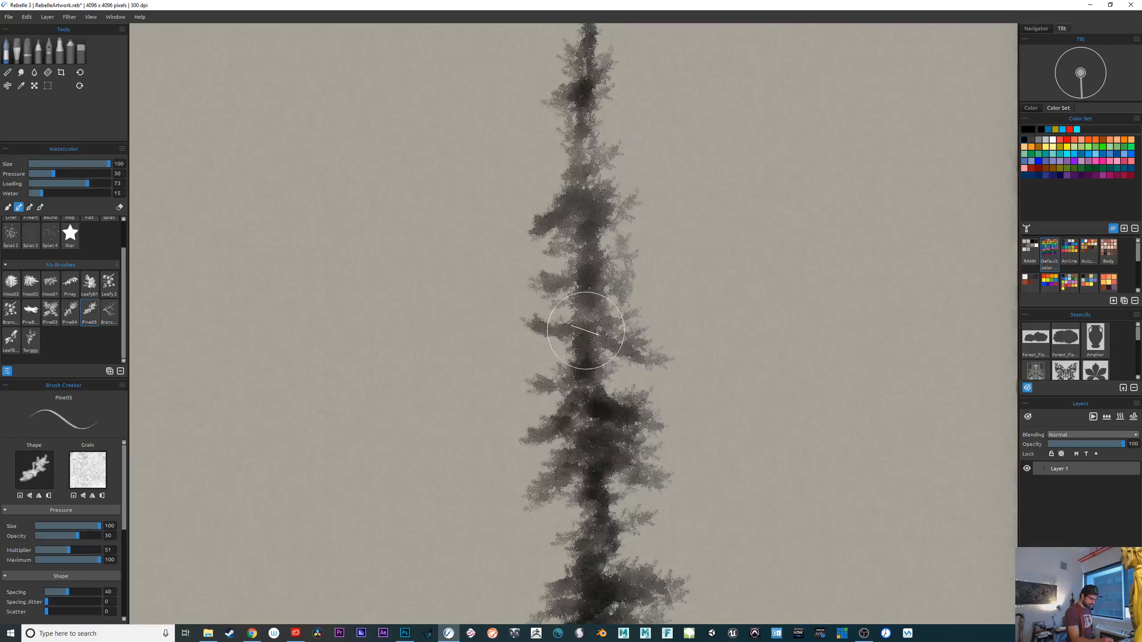
{"action": "mouse_move", "coordinate": [589, 288]}
{"action": "left_mouse_down"}
{"action": "mouse_move", "coordinate": [746, 568]}
{"action": "mouse_move", "coordinate": [721, 339]}
{"action": "left_mouse_up"}
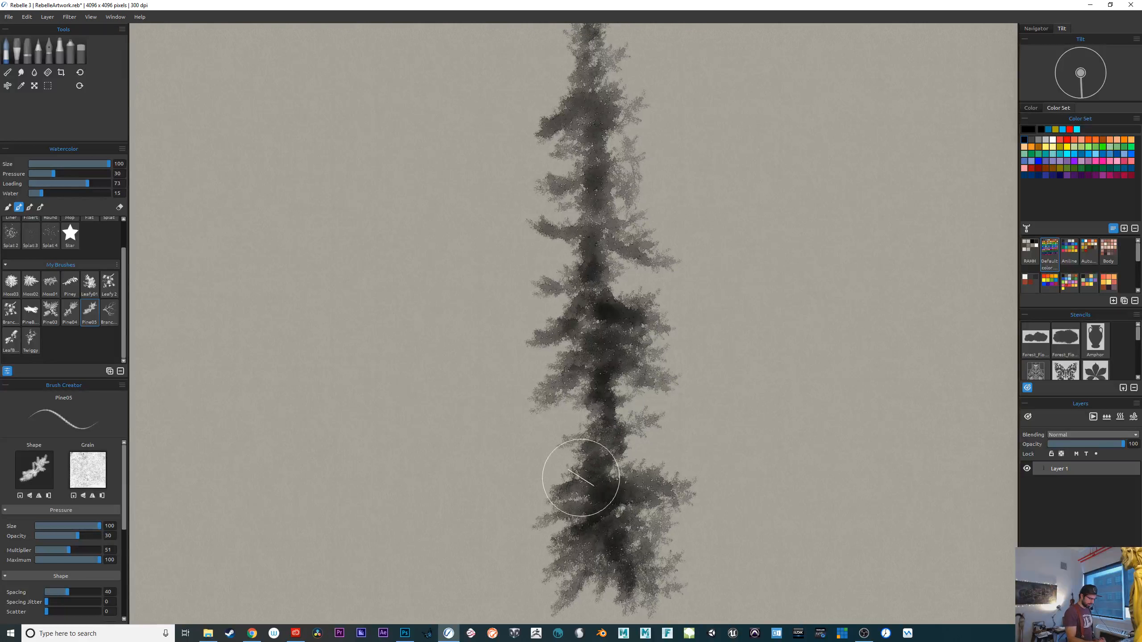
{"action": "key", "text": "ctrl+z"}
{"action": "mouse_move", "coordinate": [586, 484]}
{"action": "left_mouse_down"}
{"action": "mouse_move", "coordinate": [533, 508]}
{"action": "mouse_move", "coordinate": [583, 491]}
{"action": "mouse_move", "coordinate": [548, 542]}
{"action": "mouse_move", "coordinate": [606, 558]}
{"action": "mouse_move", "coordinate": [631, 550]}
{"action": "mouse_move", "coordinate": [582, 551]}
{"action": "mouse_move", "coordinate": [635, 524]}
{"action": "mouse_move", "coordinate": [626, 528]}
{"action": "mouse_move", "coordinate": [651, 545]}
{"action": "mouse_move", "coordinate": [692, 543]}
{"action": "mouse_move", "coordinate": [649, 547]}
{"action": "mouse_move", "coordinate": [633, 530]}
{"action": "mouse_move", "coordinate": [688, 555]}
{"action": "mouse_move", "coordinate": [657, 550]}
{"action": "mouse_move", "coordinate": [608, 524]}
{"action": "left_mouse_up"}
Examine the painted pine from tip to base, up close and from a distance
{"action": "left_click_drag", "start_coordinate": [736, 496], "coordinate": [694, 605]}
{"action": "left_click_drag", "start_coordinate": [691, 492], "coordinate": [703, 538]}
{"action": "mouse_move", "coordinate": [704, 447]}
{"action": "left_mouse_down"}
{"action": "mouse_move", "coordinate": [709, 495]}
{"action": "mouse_move", "coordinate": [670, 297]}
{"action": "left_mouse_up"}
{"action": "mouse_move", "coordinate": [704, 520]}
{"action": "left_mouse_down"}
{"action": "mouse_move", "coordinate": [711, 253]}
{"action": "mouse_move", "coordinate": [724, 270]}
{"action": "left_mouse_up"}
{"action": "left_click_drag", "start_coordinate": [704, 395], "coordinate": [700, 522]}
{"action": "scroll", "coordinate": [699, 522], "scroll_direction": "down", "scroll_amount": 5}
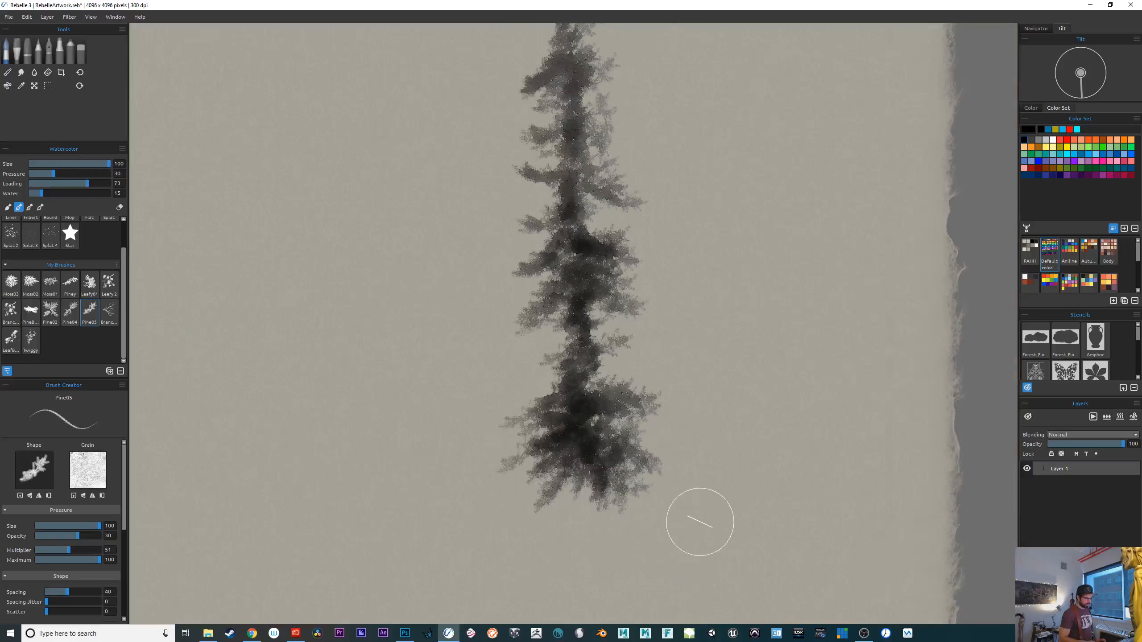
{"action": "scroll", "coordinate": [700, 522], "scroll_direction": "down", "scroll_amount": 2}
{"action": "left_click_drag", "start_coordinate": [828, 497], "coordinate": [902, 534]}
{"action": "scroll", "coordinate": [902, 534], "scroll_direction": "up", "scroll_amount": 5}
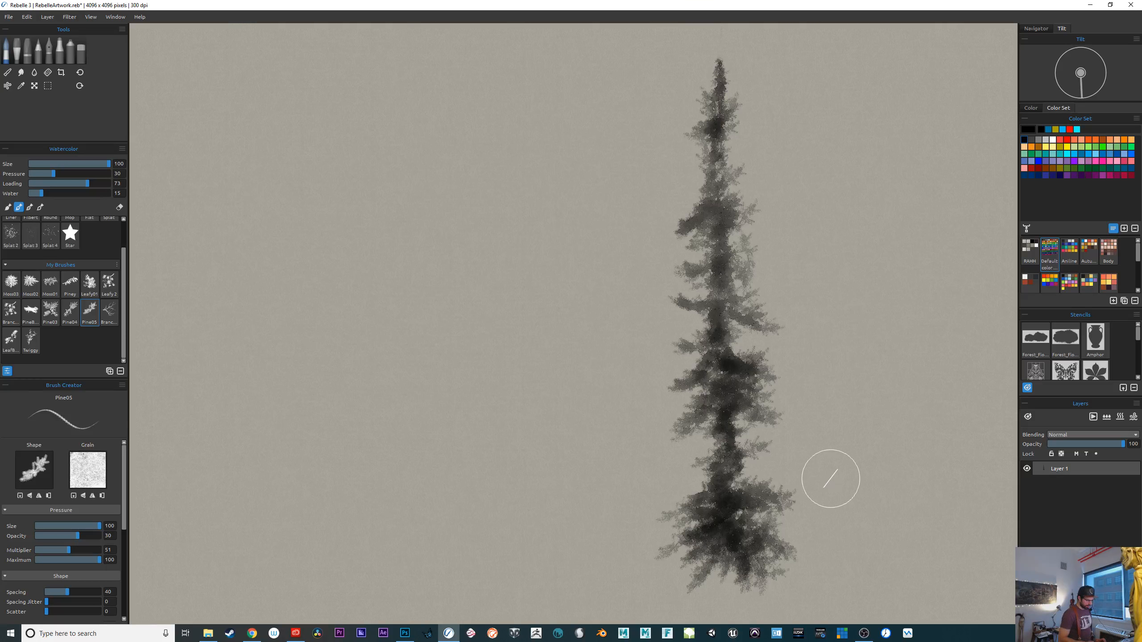
Set the water to 24 and paint a second tall pine on the left half of the paper
{"action": "scroll", "coordinate": [831, 478], "scroll_direction": "down", "scroll_amount": 3}
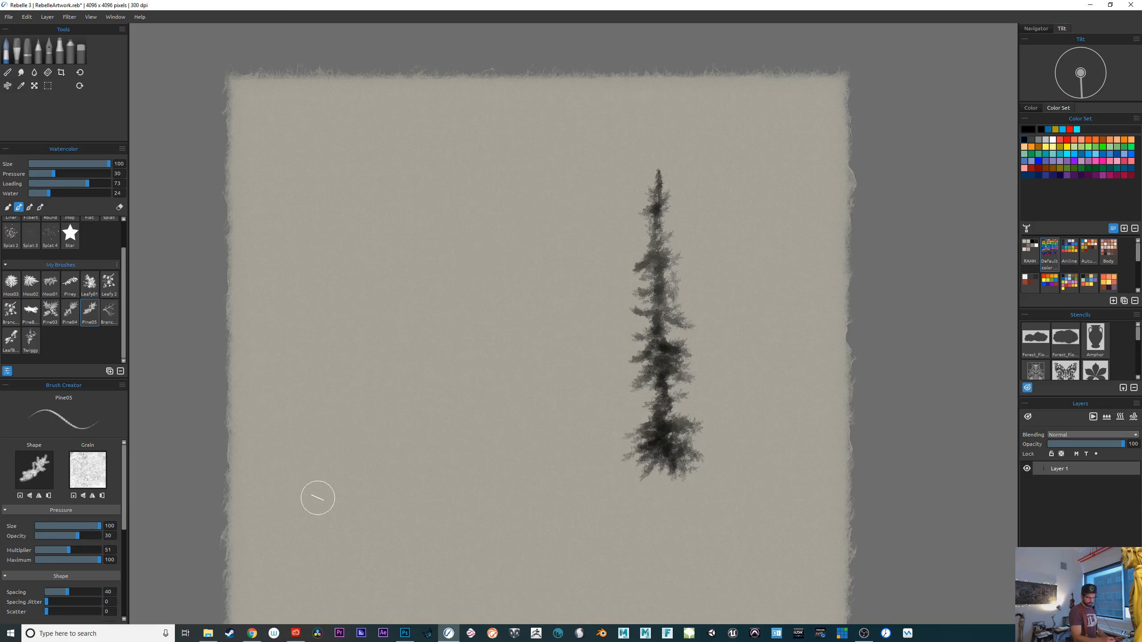
{"action": "left_click_drag", "start_coordinate": [402, 203], "coordinate": [401, 225]}
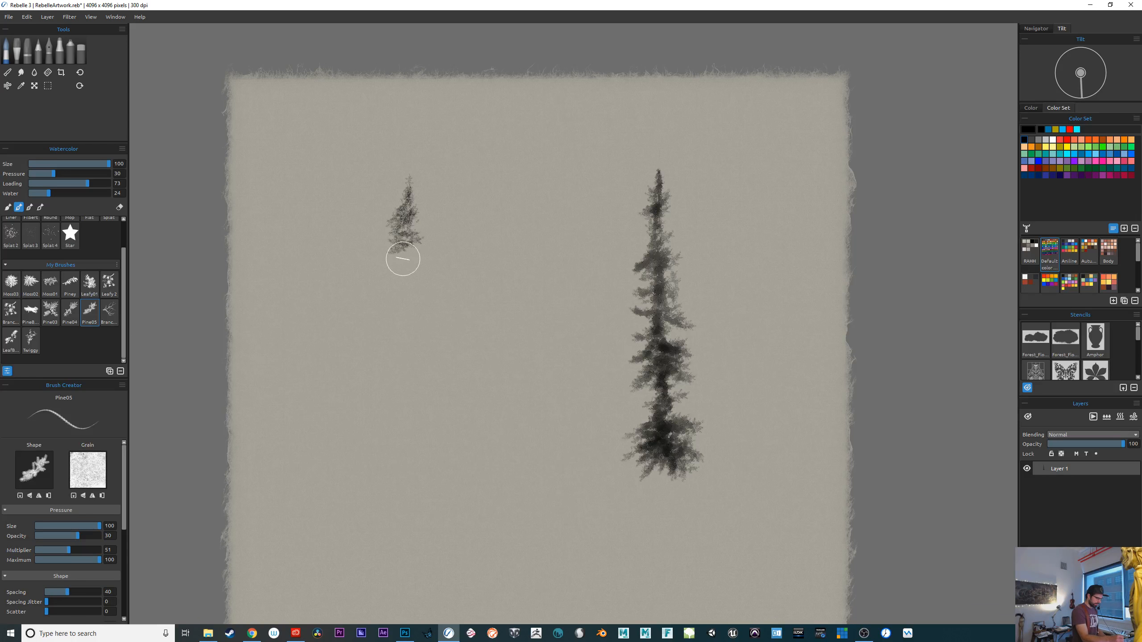
{"action": "mouse_move", "coordinate": [409, 269]}
{"action": "left_mouse_down"}
{"action": "mouse_move", "coordinate": [411, 302]}
{"action": "mouse_move", "coordinate": [390, 328]}
{"action": "left_mouse_up"}
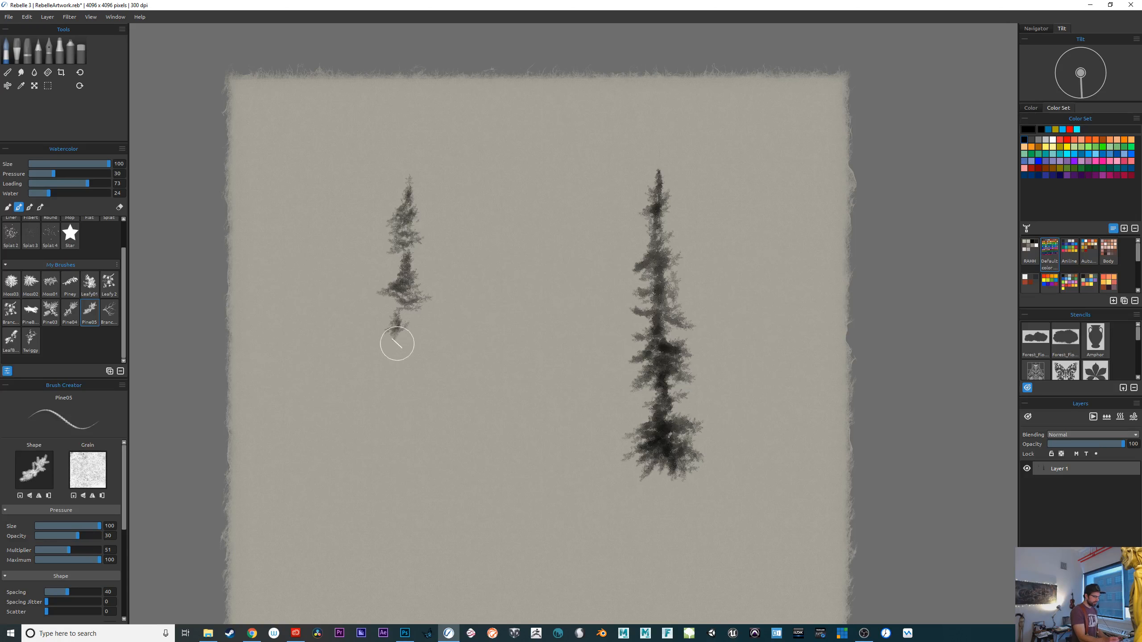
{"action": "mouse_move", "coordinate": [397, 343]}
{"action": "left_mouse_down"}
{"action": "mouse_move", "coordinate": [398, 302]}
{"action": "mouse_move", "coordinate": [400, 334]}
{"action": "mouse_move", "coordinate": [414, 335]}
{"action": "mouse_move", "coordinate": [388, 344]}
{"action": "mouse_move", "coordinate": [424, 358]}
{"action": "mouse_move", "coordinate": [420, 348]}
{"action": "mouse_move", "coordinate": [391, 365]}
{"action": "mouse_move", "coordinate": [401, 359]}
{"action": "mouse_move", "coordinate": [400, 372]}
{"action": "mouse_move", "coordinate": [420, 356]}
{"action": "mouse_move", "coordinate": [425, 382]}
{"action": "mouse_move", "coordinate": [396, 380]}
{"action": "mouse_move", "coordinate": [407, 383]}
{"action": "mouse_move", "coordinate": [391, 399]}
{"action": "mouse_move", "coordinate": [422, 412]}
{"action": "mouse_move", "coordinate": [406, 409]}
{"action": "mouse_move", "coordinate": [406, 420]}
{"action": "mouse_move", "coordinate": [388, 408]}
{"action": "mouse_move", "coordinate": [379, 430]}
{"action": "mouse_move", "coordinate": [400, 426]}
{"action": "mouse_move", "coordinate": [408, 439]}
{"action": "mouse_move", "coordinate": [379, 446]}
{"action": "mouse_move", "coordinate": [401, 443]}
{"action": "mouse_move", "coordinate": [409, 471]}
{"action": "mouse_move", "coordinate": [409, 444]}
{"action": "mouse_move", "coordinate": [432, 453]}
{"action": "left_mouse_up"}
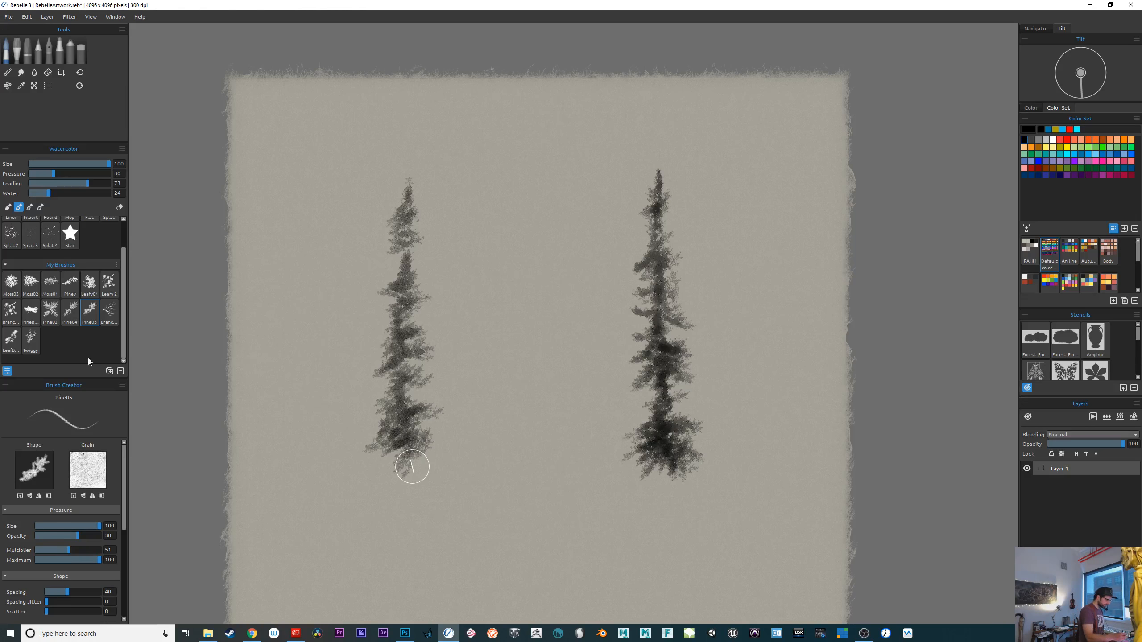
Darken the left pine's trunk up to its upper foliage and add branches spreading sideways at its base
{"action": "left_click_drag", "start_coordinate": [398, 399], "coordinate": [402, 376]}
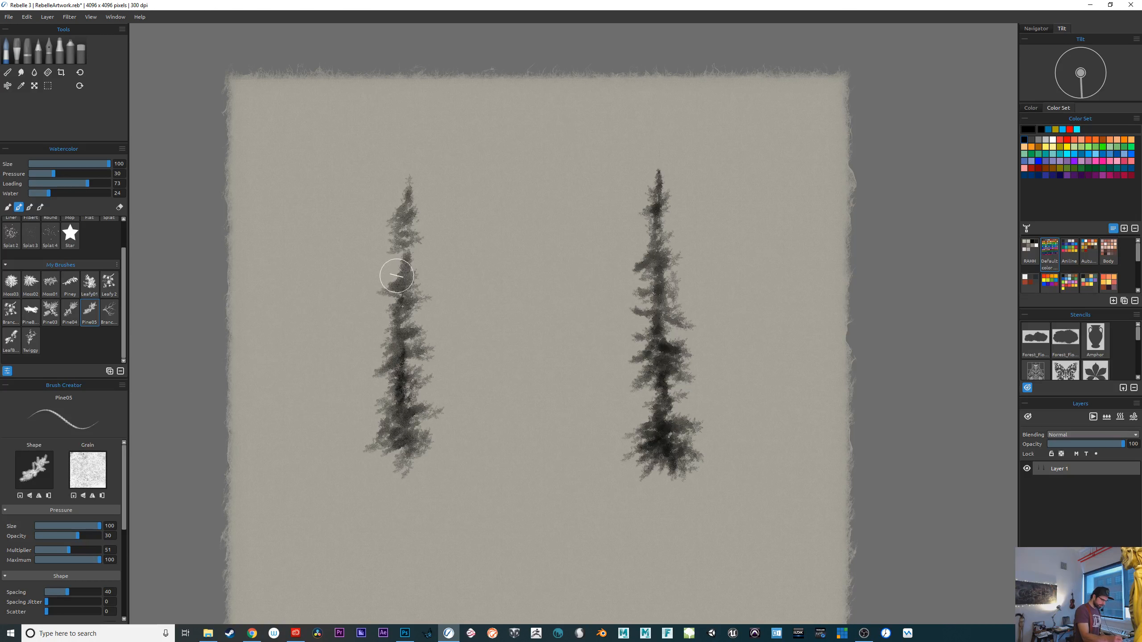
{"action": "left_click_drag", "start_coordinate": [396, 276], "coordinate": [406, 216]}
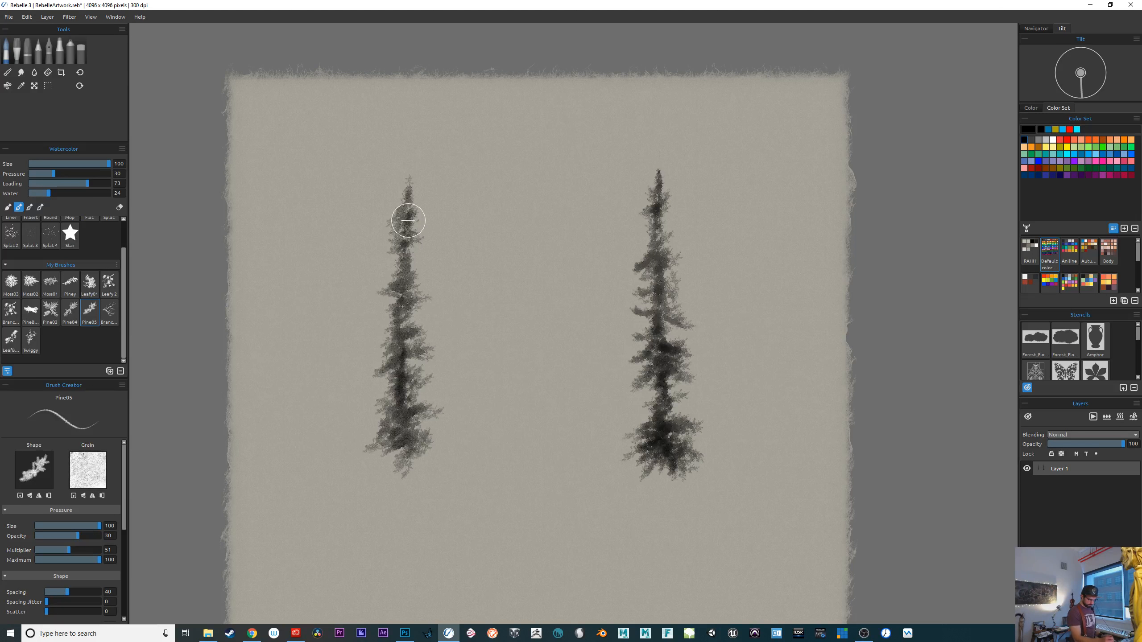
{"action": "mouse_move", "coordinate": [413, 444]}
{"action": "left_mouse_down"}
{"action": "mouse_move", "coordinate": [446, 464]}
{"action": "mouse_move", "coordinate": [409, 451]}
{"action": "mouse_move", "coordinate": [372, 468]}
{"action": "mouse_move", "coordinate": [404, 464]}
{"action": "mouse_move", "coordinate": [398, 478]}
{"action": "mouse_move", "coordinate": [413, 463]}
{"action": "mouse_move", "coordinate": [398, 489]}
{"action": "left_mouse_up"}
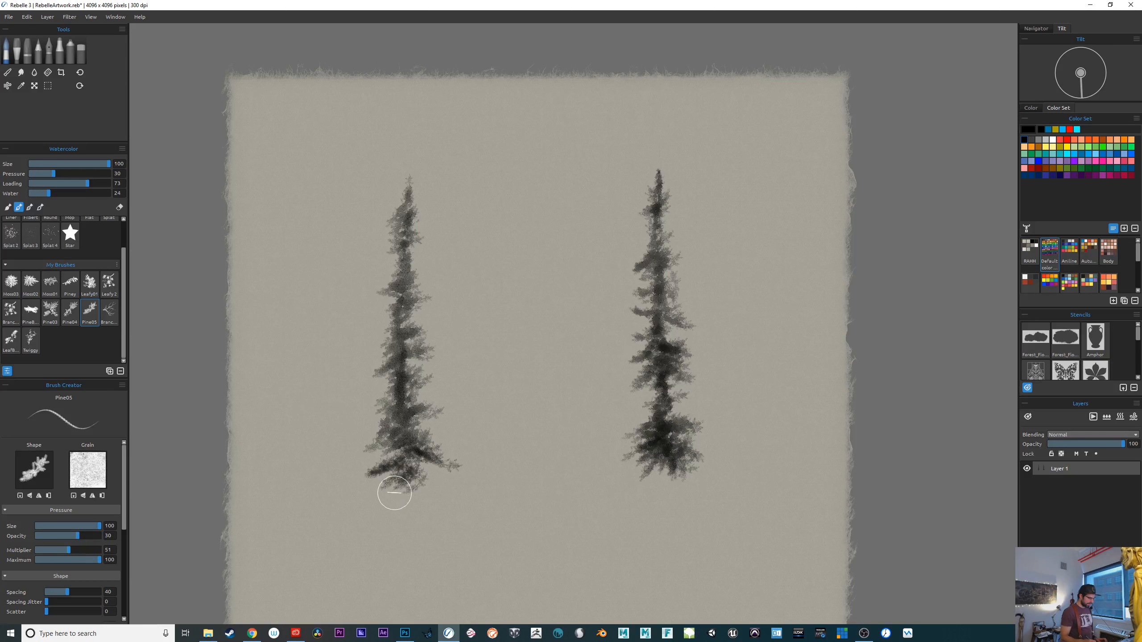
Set the water to 37 and compare the two pines up close and from a distance
{"action": "key", "text": "ctrl+plus"}
{"action": "key", "text": "ctrl+plus"}
{"action": "key", "text": "ctrl+plus"}
{"action": "key", "text": "ctrl+plus"}
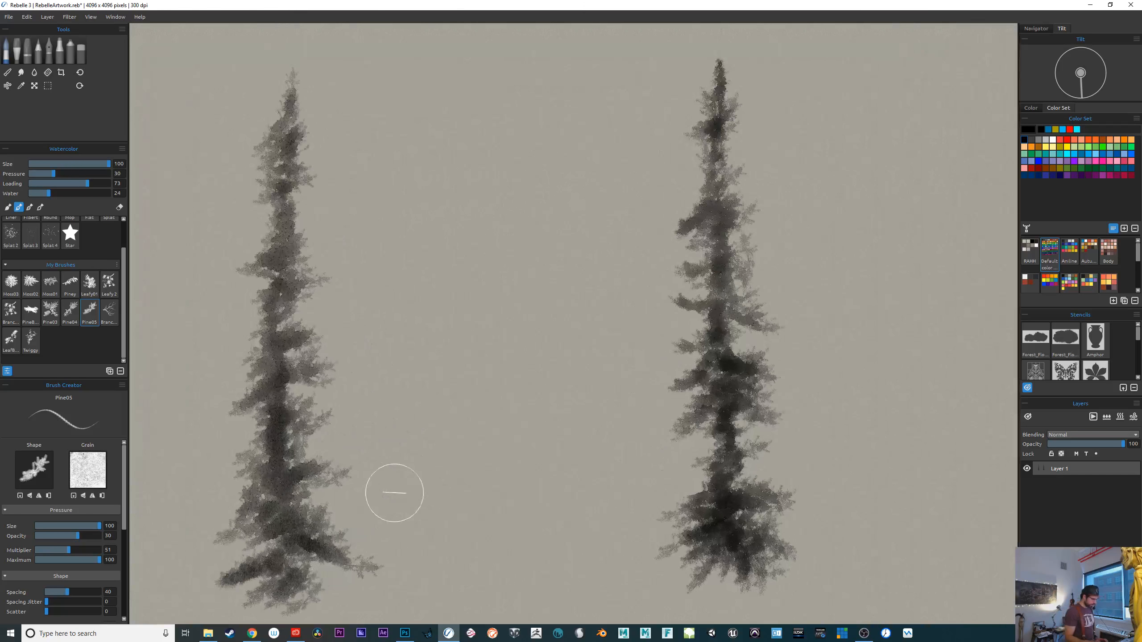
{"action": "mouse_move", "coordinate": [573, 517]}
{"action": "left_mouse_down"}
{"action": "mouse_move", "coordinate": [630, 498]}
{"action": "mouse_move", "coordinate": [711, 540]}
{"action": "left_mouse_up"}
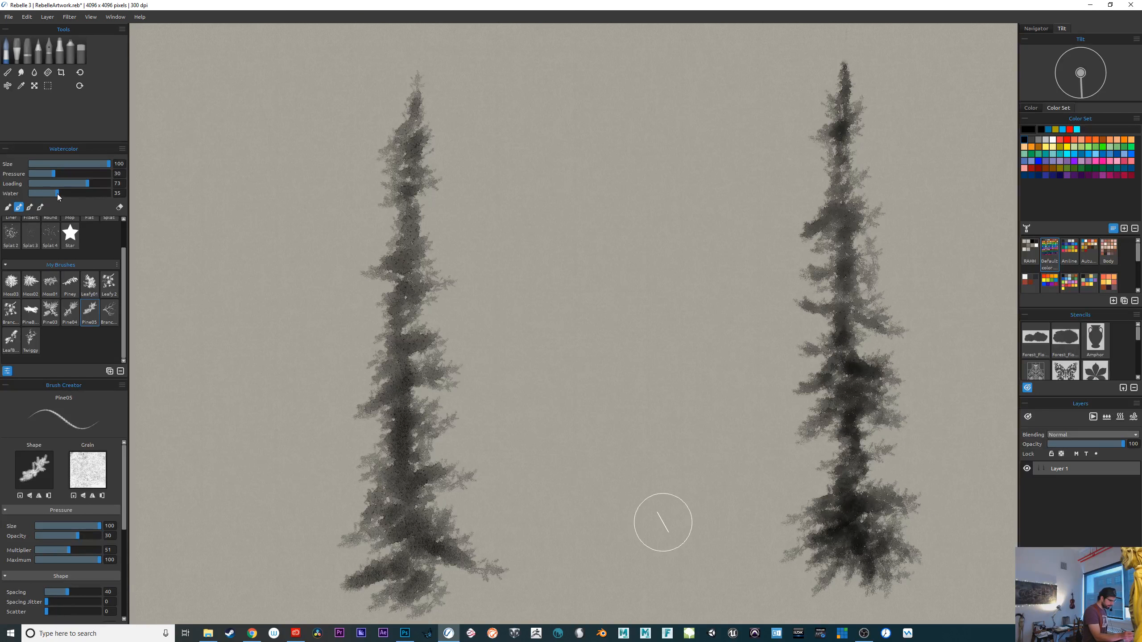
{"action": "left_click_drag", "start_coordinate": [724, 515], "coordinate": [476, 492]}
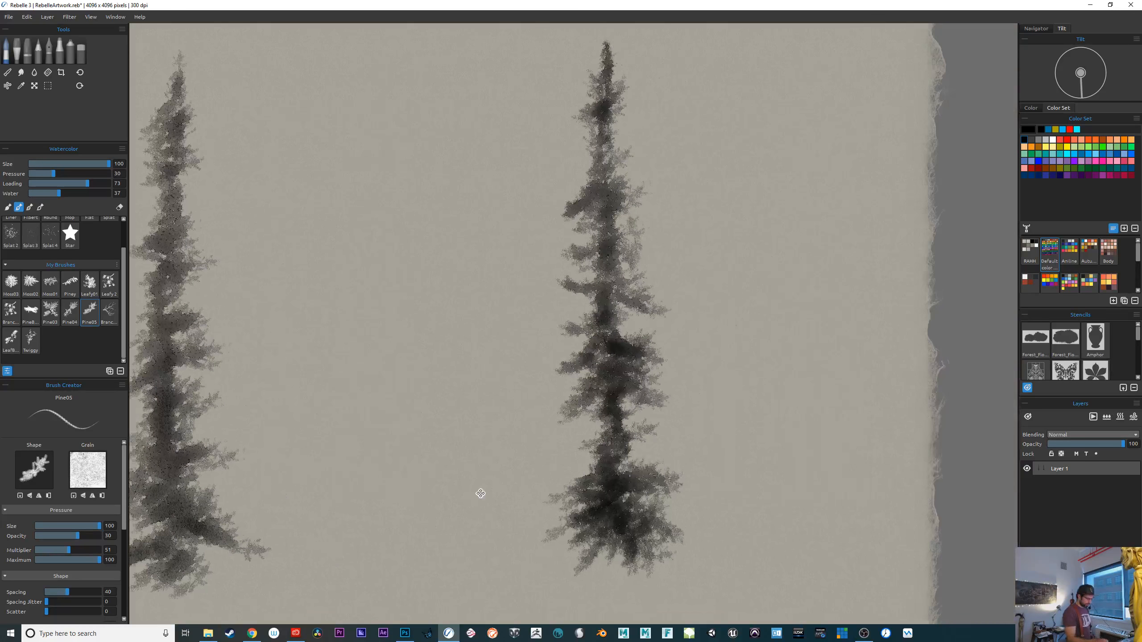
{"action": "key", "text": "ctrl+minus"}
{"action": "key", "text": "ctrl+minus"}
{"action": "key", "text": "ctrl+minus"}
{"action": "key", "text": "ctrl+minus"}
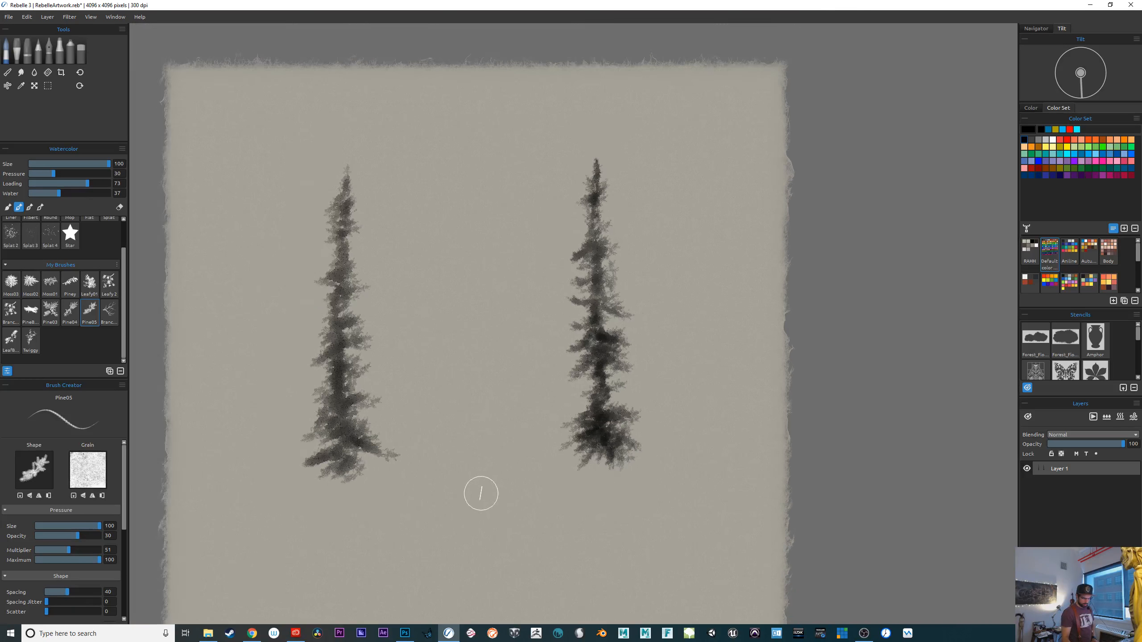
{"action": "key", "text": "ctrl+plus"}
{"action": "key", "text": "ctrl+plus"}
{"action": "left_click_drag", "start_coordinate": [756, 539], "coordinate": [794, 535]}
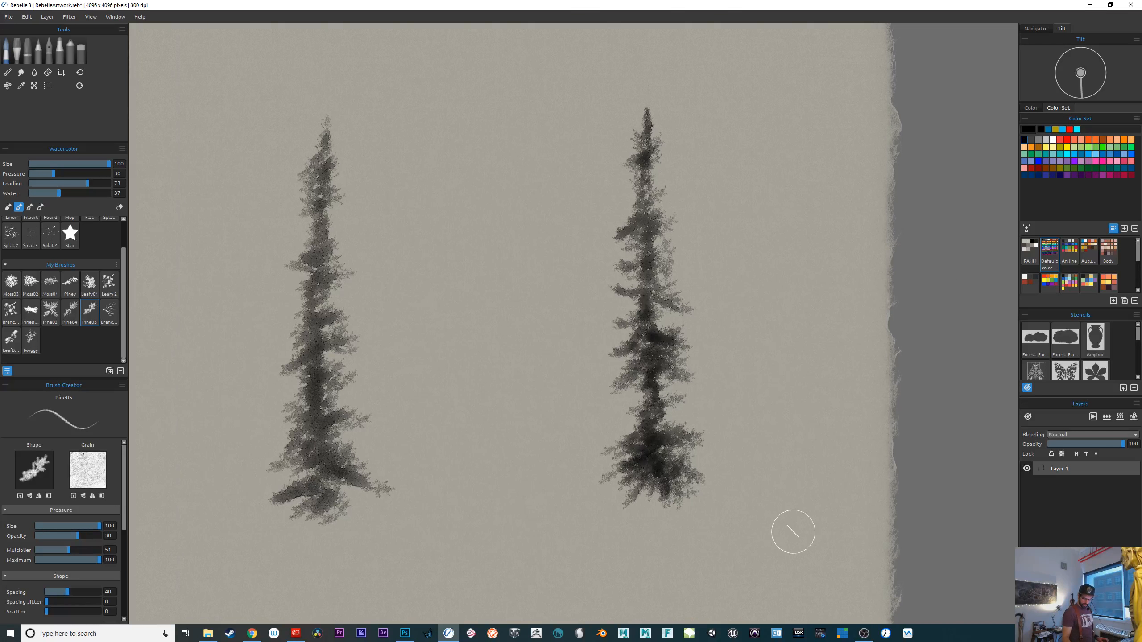
Hide Layer 1 and paint a sloping cluster of pines of varying heights on a new layer
{"action": "key", "text": "f"}
{"action": "key", "text": "ctrl+shift+n"}
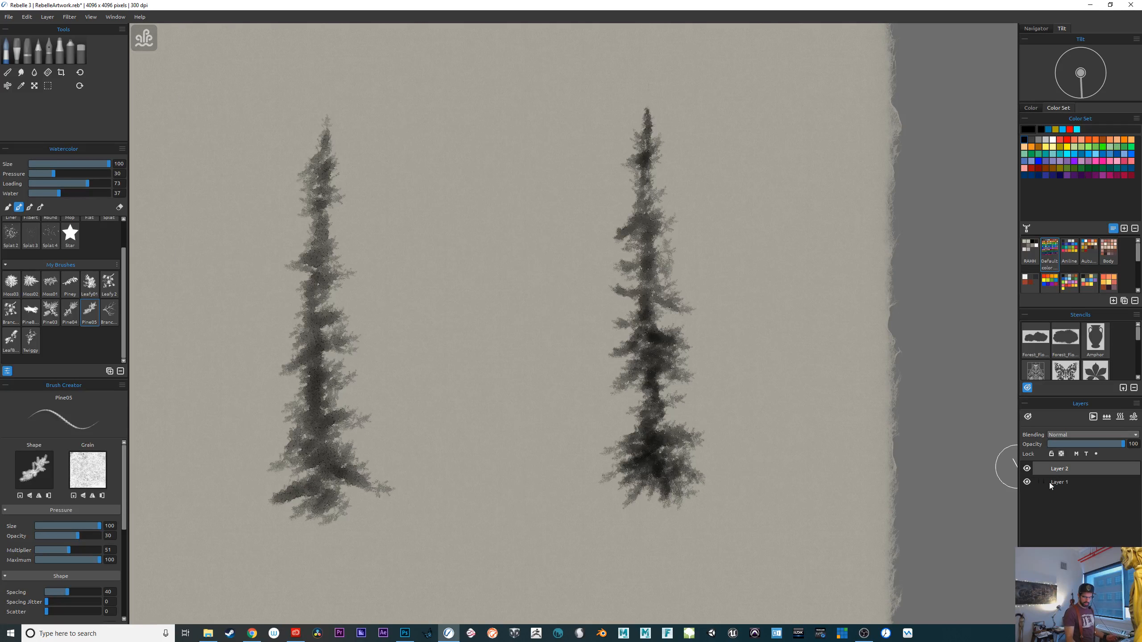
{"action": "left_click", "coordinate": [1027, 481]}
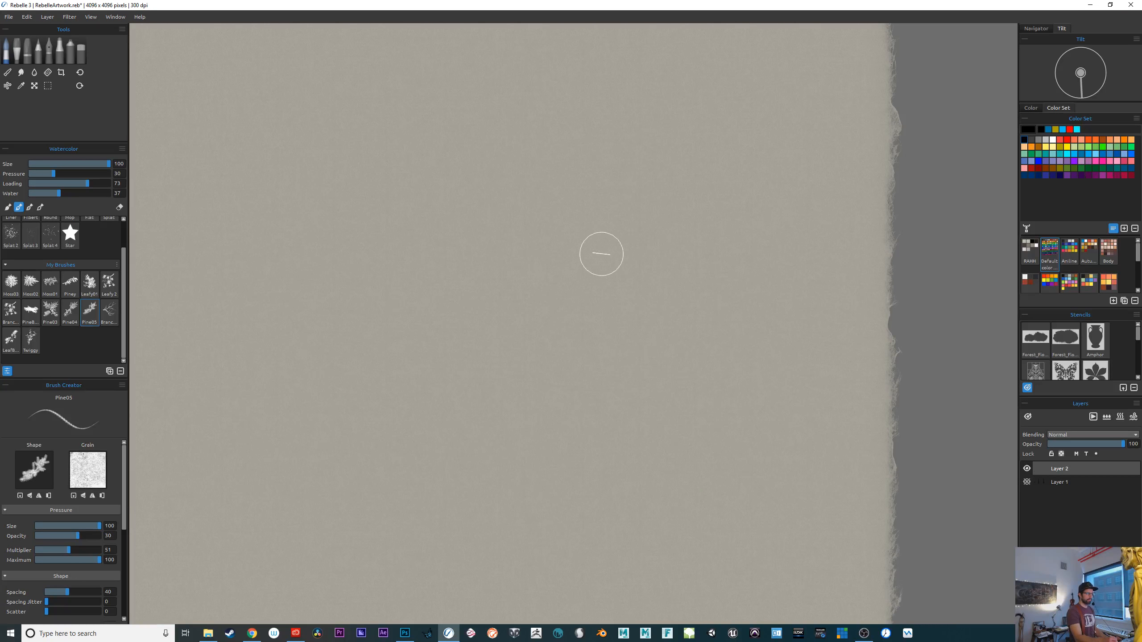
{"action": "mouse_move", "coordinate": [637, 233]}
{"action": "left_mouse_down"}
{"action": "mouse_move", "coordinate": [603, 275]}
{"action": "mouse_move", "coordinate": [572, 326]}
{"action": "mouse_move", "coordinate": [560, 277]}
{"action": "mouse_move", "coordinate": [560, 322]}
{"action": "mouse_move", "coordinate": [543, 331]}
{"action": "mouse_move", "coordinate": [532, 370]}
{"action": "mouse_move", "coordinate": [519, 312]}
{"action": "mouse_move", "coordinate": [510, 361]}
{"action": "mouse_move", "coordinate": [507, 351]}
{"action": "mouse_move", "coordinate": [474, 428]}
{"action": "mouse_move", "coordinate": [473, 386]}
{"action": "mouse_move", "coordinate": [466, 474]}
{"action": "mouse_move", "coordinate": [493, 411]}
{"action": "mouse_move", "coordinate": [508, 453]}
{"action": "mouse_move", "coordinate": [517, 442]}
{"action": "mouse_move", "coordinate": [525, 454]}
{"action": "mouse_move", "coordinate": [535, 366]}
{"action": "mouse_move", "coordinate": [539, 413]}
{"action": "mouse_move", "coordinate": [511, 388]}
{"action": "mouse_move", "coordinate": [533, 354]}
{"action": "mouse_move", "coordinate": [554, 416]}
{"action": "mouse_move", "coordinate": [571, 329]}
{"action": "mouse_move", "coordinate": [584, 399]}
{"action": "mouse_move", "coordinate": [587, 333]}
{"action": "mouse_move", "coordinate": [604, 300]}
{"action": "mouse_move", "coordinate": [619, 333]}
{"action": "mouse_move", "coordinate": [606, 348]}
{"action": "mouse_move", "coordinate": [621, 276]}
{"action": "mouse_move", "coordinate": [640, 298]}
{"action": "mouse_move", "coordinate": [630, 278]}
{"action": "mouse_move", "coordinate": [651, 266]}
{"action": "mouse_move", "coordinate": [647, 314]}
{"action": "mouse_move", "coordinate": [615, 379]}
{"action": "mouse_move", "coordinate": [631, 374]}
{"action": "mouse_move", "coordinate": [628, 351]}
{"action": "mouse_move", "coordinate": [650, 380]}
{"action": "mouse_move", "coordinate": [647, 399]}
{"action": "mouse_move", "coordinate": [648, 309]}
{"action": "mouse_move", "coordinate": [677, 332]}
{"action": "mouse_move", "coordinate": [671, 177]}
{"action": "mouse_move", "coordinate": [687, 244]}
{"action": "mouse_move", "coordinate": [672, 157]}
{"action": "mouse_move", "coordinate": [668, 357]}
{"action": "mouse_move", "coordinate": [692, 341]}
{"action": "mouse_move", "coordinate": [685, 384]}
{"action": "mouse_move", "coordinate": [531, 449]}
{"action": "mouse_move", "coordinate": [499, 479]}
{"action": "left_mouse_up"}
{"action": "mouse_move", "coordinate": [712, 343]}
{"action": "left_mouse_down"}
{"action": "mouse_move", "coordinate": [726, 257]}
{"action": "mouse_move", "coordinate": [733, 270]}
{"action": "mouse_move", "coordinate": [729, 240]}
{"action": "mouse_move", "coordinate": [715, 308]}
{"action": "mouse_move", "coordinate": [758, 348]}
{"action": "mouse_move", "coordinate": [717, 333]}
{"action": "mouse_move", "coordinate": [697, 389]}
{"action": "mouse_move", "coordinate": [727, 422]}
{"action": "mouse_move", "coordinate": [734, 398]}
{"action": "mouse_move", "coordinate": [708, 393]}
{"action": "mouse_move", "coordinate": [687, 415]}
{"action": "mouse_move", "coordinate": [692, 475]}
{"action": "left_mouse_up"}
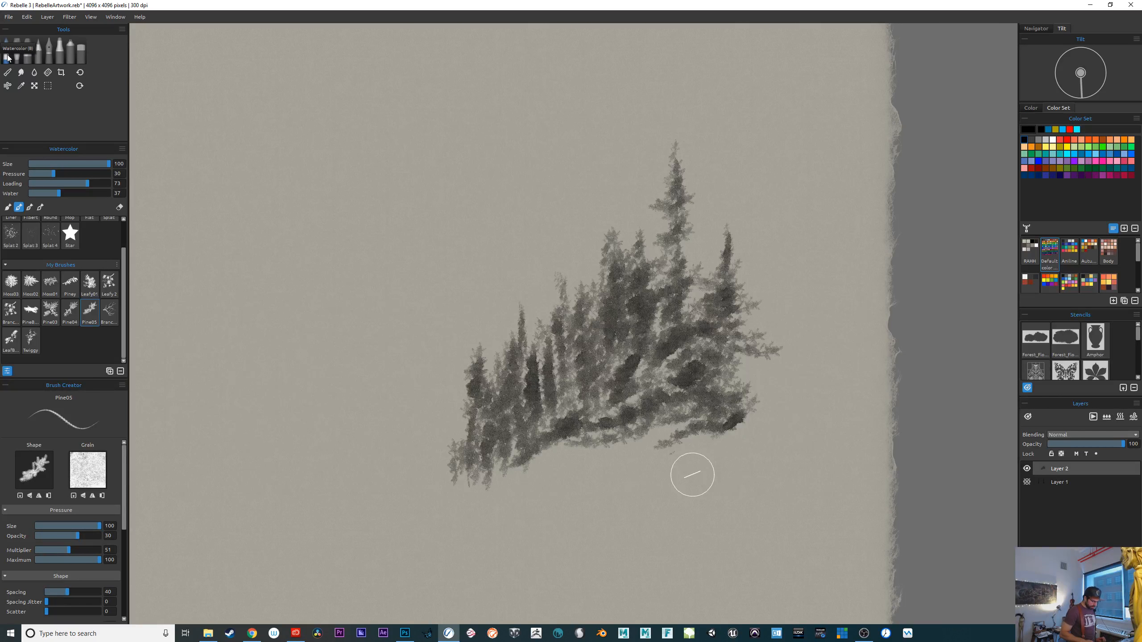
Add darker foliage strokes between the smaller pines in the left half of the cluster
{"action": "scroll", "coordinate": [692, 475], "scroll_direction": "up", "scroll_amount": 7}
{"action": "scroll", "coordinate": [692, 475], "scroll_direction": "down", "scroll_amount": 6}
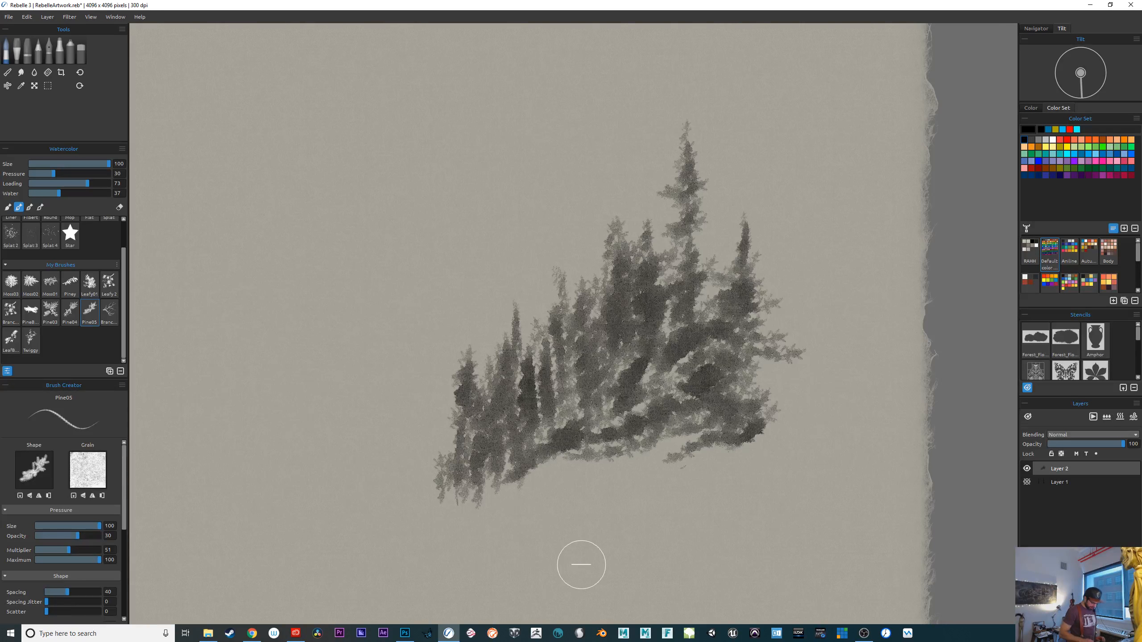
{"action": "scroll", "coordinate": [581, 565], "scroll_direction": "up", "scroll_amount": 8}
{"action": "scroll", "coordinate": [581, 565], "scroll_direction": "down", "scroll_amount": 9}
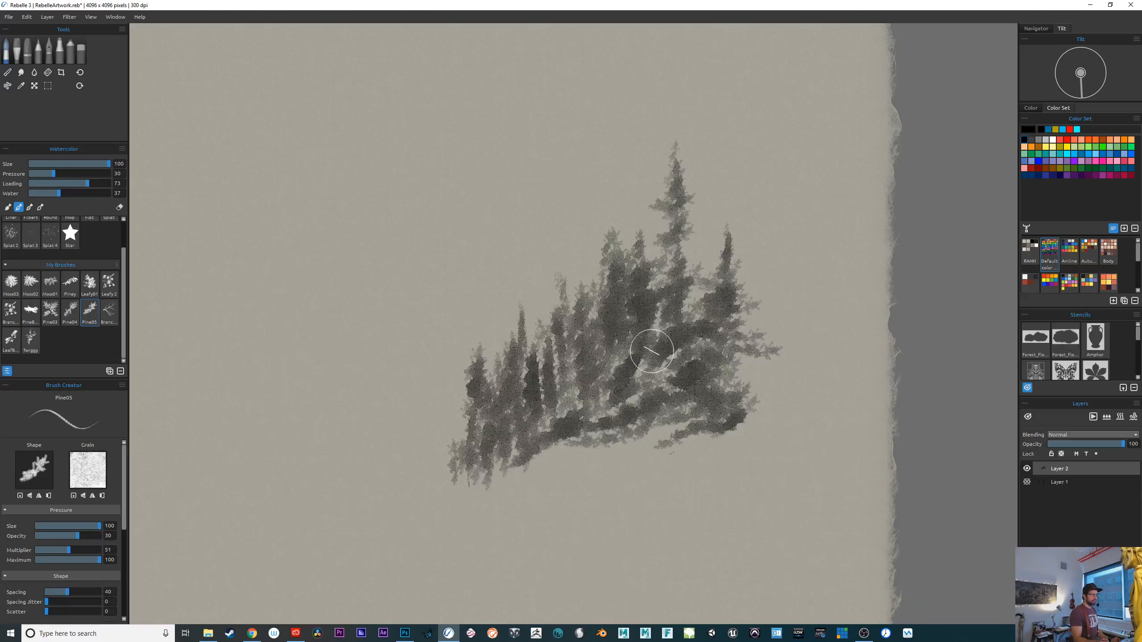
{"action": "mouse_move", "coordinate": [530, 370]}
{"action": "left_mouse_down"}
{"action": "mouse_move", "coordinate": [525, 360]}
{"action": "mouse_move", "coordinate": [532, 416]}
{"action": "mouse_move", "coordinate": [558, 370]}
{"action": "left_mouse_up"}
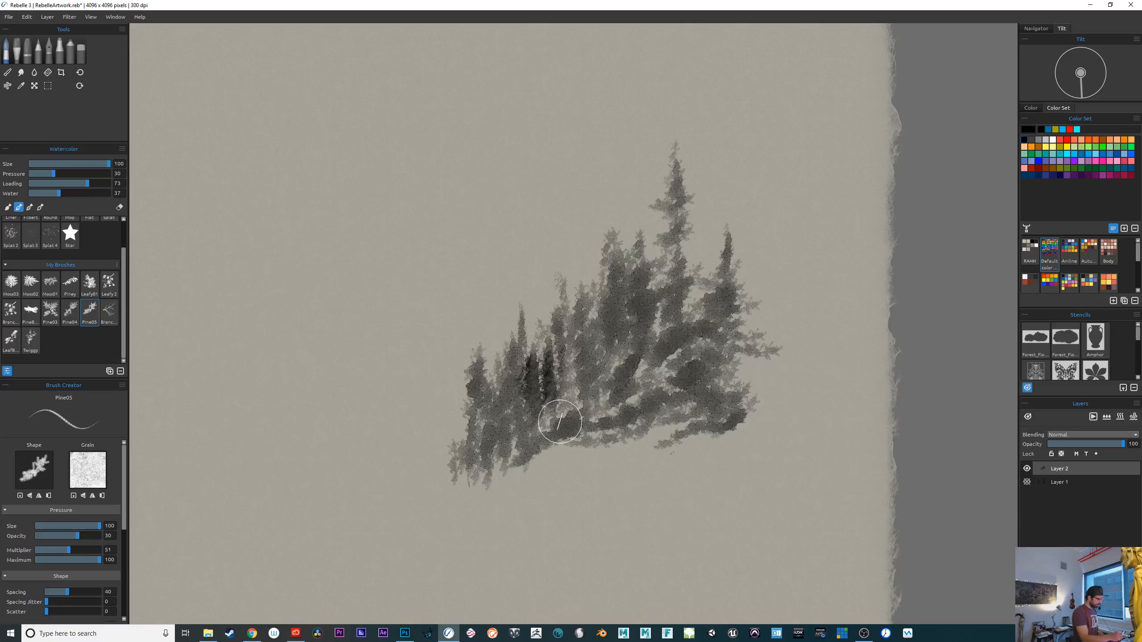
{"action": "mouse_move", "coordinate": [557, 412]}
{"action": "left_mouse_down"}
{"action": "mouse_move", "coordinate": [543, 383]}
{"action": "mouse_move", "coordinate": [621, 395]}
{"action": "left_mouse_up"}
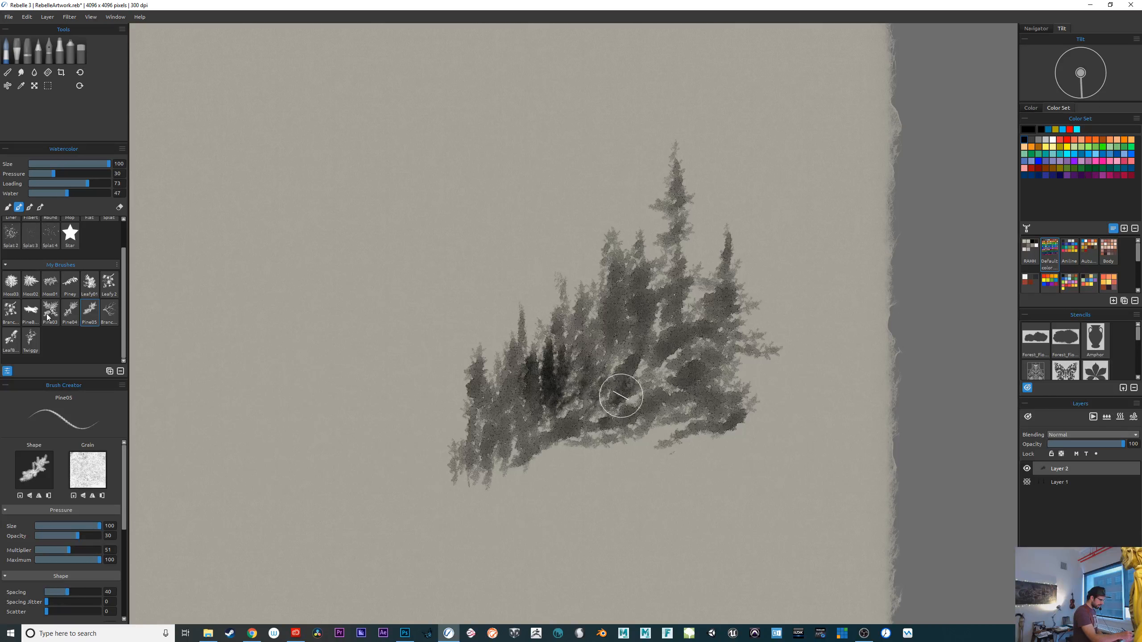
Set the water to 47 and use the Mop brush to darken and blend the foliage along the cluster's base
{"action": "left_click_drag", "start_coordinate": [125, 267], "coordinate": [123, 227]}
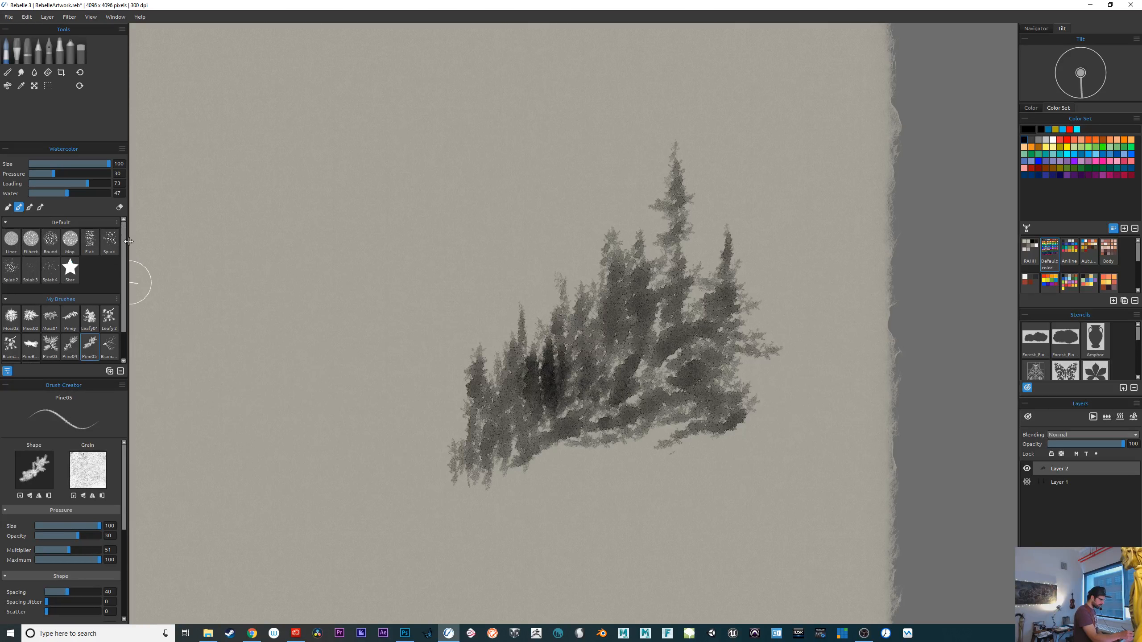
{"action": "left_click", "coordinate": [70, 239]}
{"action": "mouse_move", "coordinate": [664, 362]}
{"action": "left_mouse_down"}
{"action": "mouse_move", "coordinate": [650, 383]}
{"action": "mouse_move", "coordinate": [632, 384]}
{"action": "mouse_move", "coordinate": [673, 368]}
{"action": "mouse_move", "coordinate": [607, 368]}
{"action": "mouse_move", "coordinate": [677, 291]}
{"action": "mouse_move", "coordinate": [692, 307]}
{"action": "mouse_move", "coordinate": [714, 415]}
{"action": "mouse_move", "coordinate": [656, 427]}
{"action": "mouse_move", "coordinate": [618, 396]}
{"action": "mouse_move", "coordinate": [515, 457]}
{"action": "mouse_move", "coordinate": [494, 436]}
{"action": "mouse_move", "coordinate": [466, 448]}
{"action": "mouse_move", "coordinate": [448, 434]}
{"action": "mouse_move", "coordinate": [432, 505]}
{"action": "mouse_move", "coordinate": [490, 451]}
{"action": "mouse_move", "coordinate": [533, 460]}
{"action": "mouse_move", "coordinate": [630, 411]}
{"action": "mouse_move", "coordinate": [656, 451]}
{"action": "mouse_move", "coordinate": [687, 446]}
{"action": "mouse_move", "coordinate": [737, 355]}
{"action": "mouse_move", "coordinate": [750, 412]}
{"action": "mouse_move", "coordinate": [793, 481]}
{"action": "left_mouse_up"}
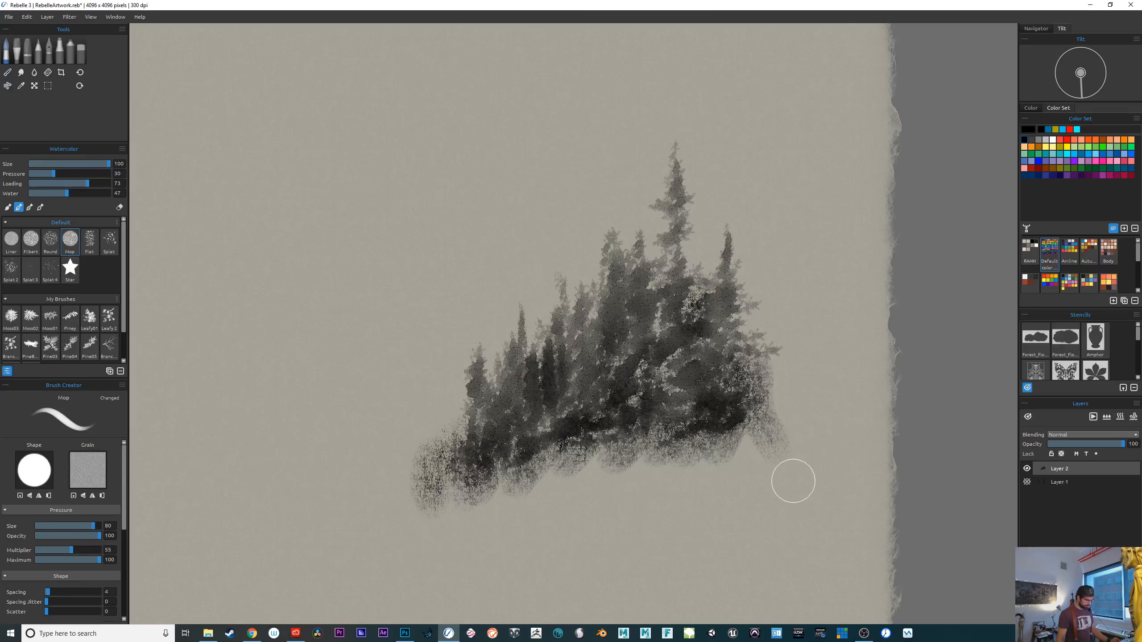
Discard the current artwork without saving and create a new 4096 by 4096 pixel, 300 DPI artwork on HP01 Hot Pressed canvas
{"action": "scroll", "coordinate": [793, 481], "scroll_direction": "up", "scroll_amount": 3}
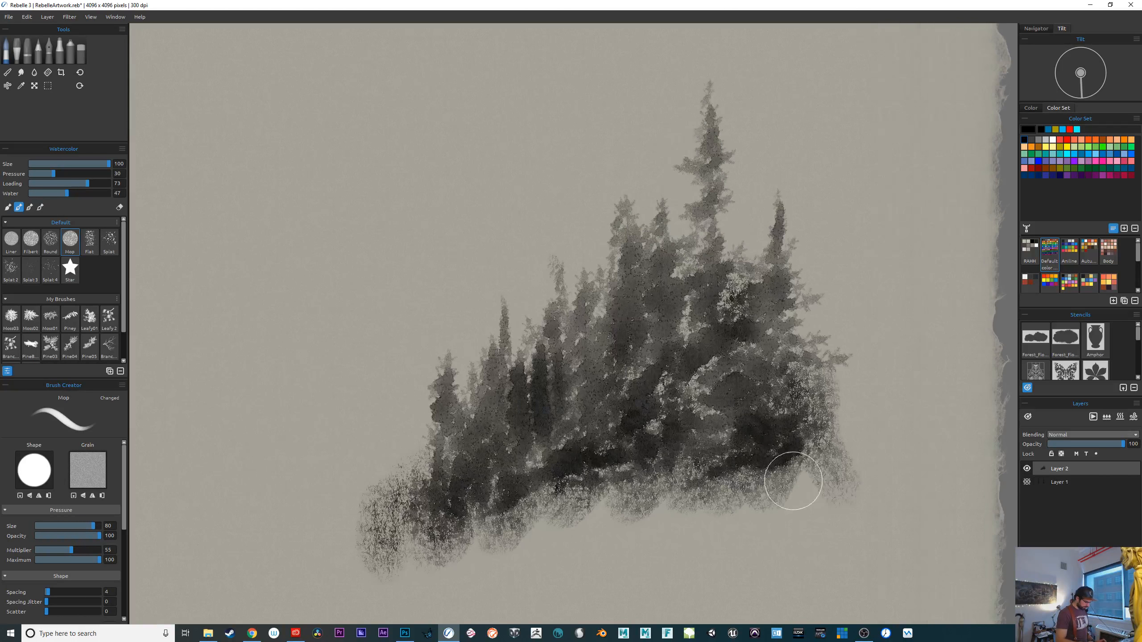
{"action": "scroll", "coordinate": [794, 481], "scroll_direction": "up", "scroll_amount": 2}
{"action": "scroll", "coordinate": [793, 481], "scroll_direction": "down", "scroll_amount": 4}
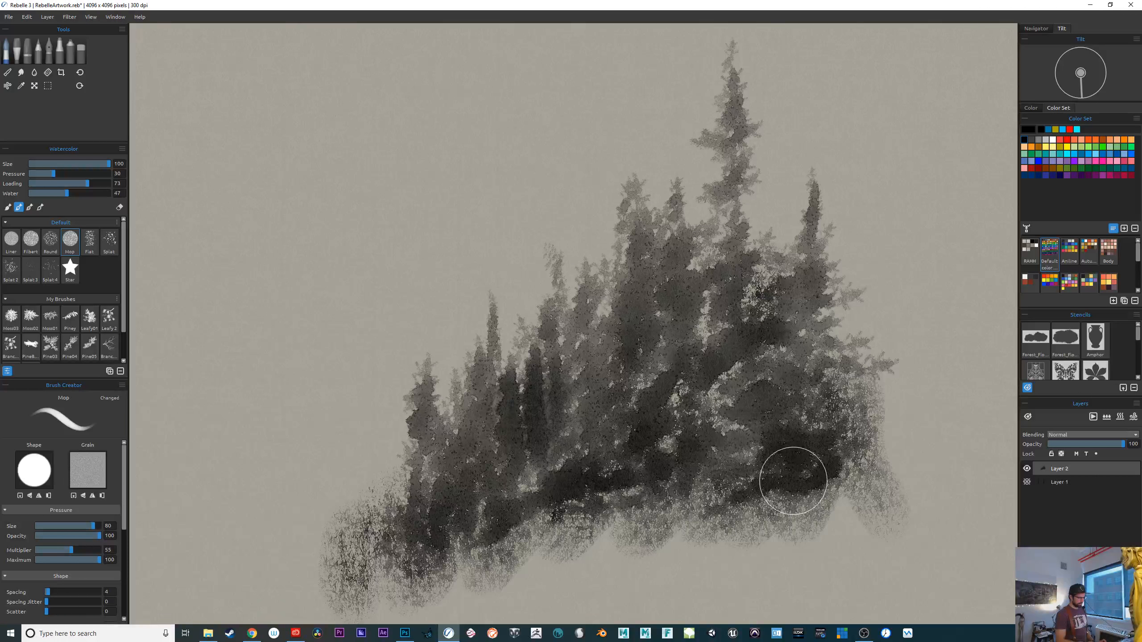
{"action": "scroll", "coordinate": [793, 481], "scroll_direction": "down", "scroll_amount": 4}
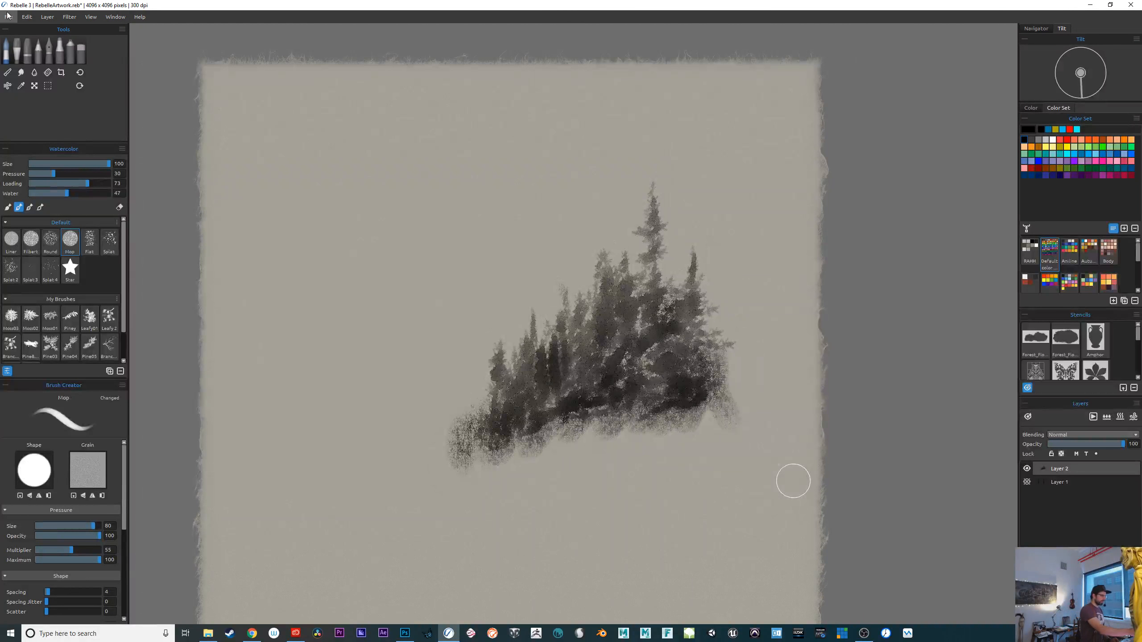
{"action": "left_click", "coordinate": [7, 15]}
{"action": "left_click", "coordinate": [15, 34]}
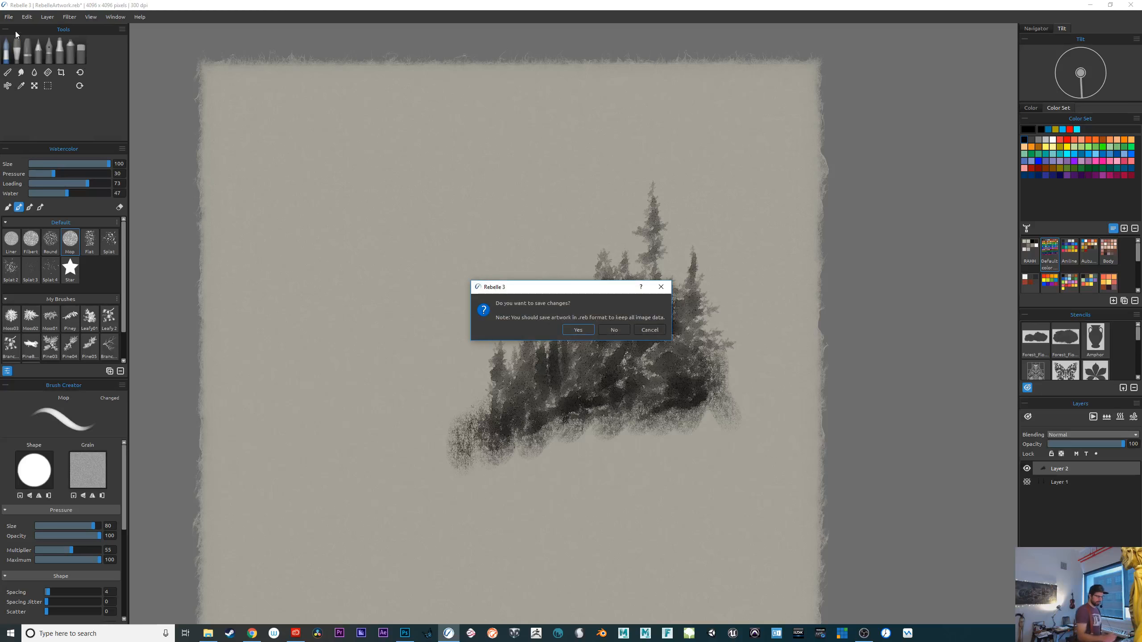
{"action": "left_click", "coordinate": [612, 330]}
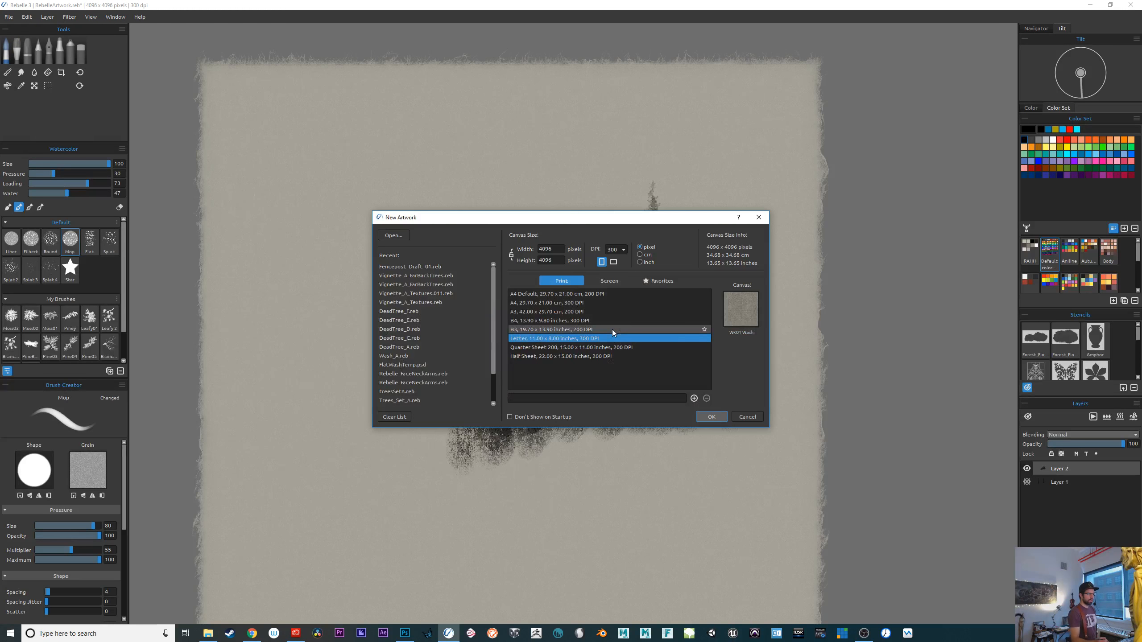
{"action": "left_click", "coordinate": [740, 311]}
{"action": "left_click", "coordinate": [468, 238]}
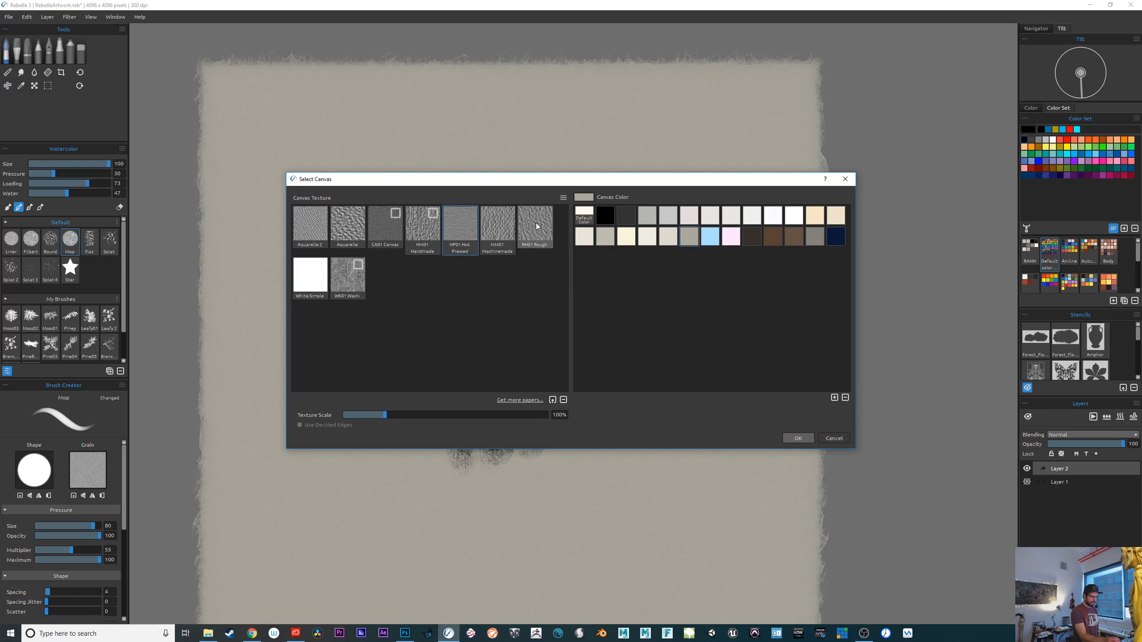
{"action": "left_click", "coordinate": [812, 440]}
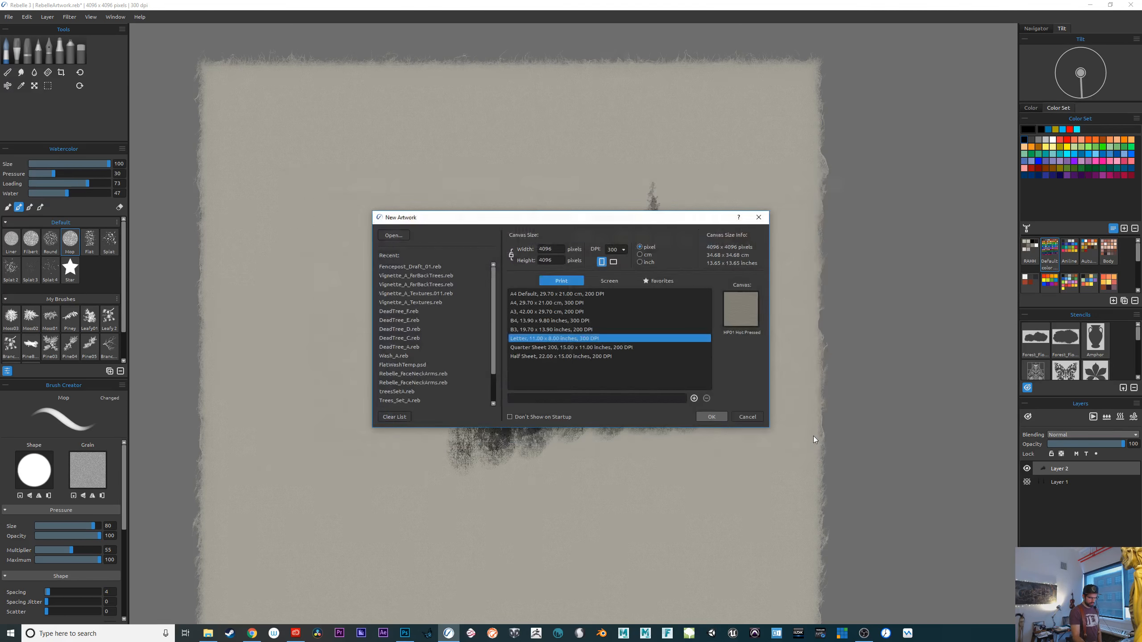
{"action": "left_click", "coordinate": [711, 416]}
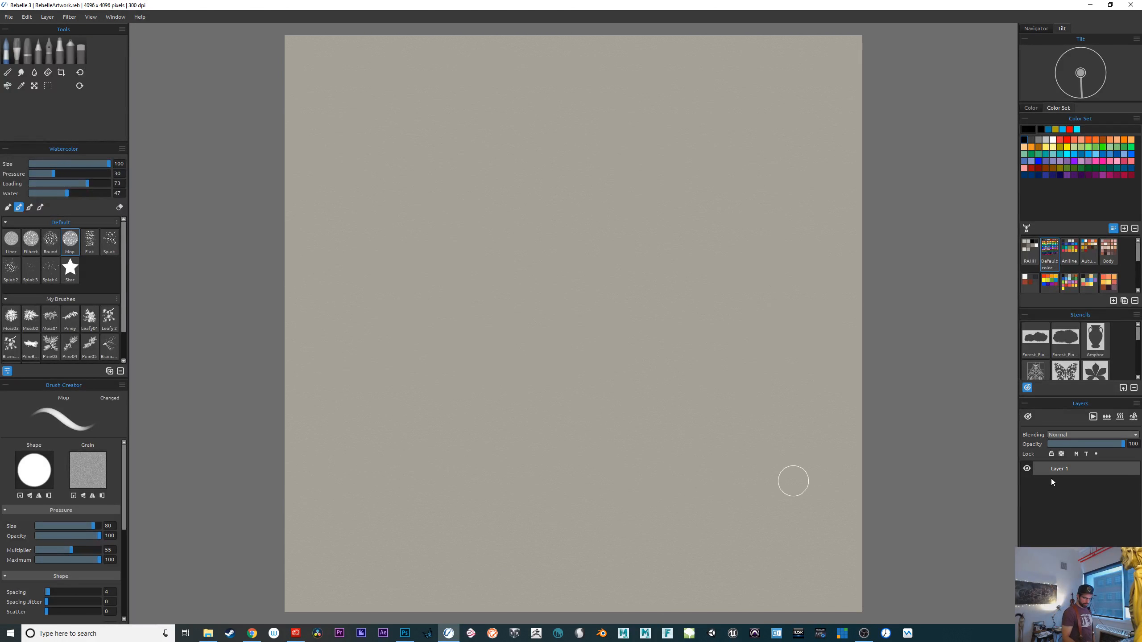
Change the canvas color to a custom gray, #95938c, and add it to the saved canvas colors
{"action": "key", "text": "ctrl+p"}
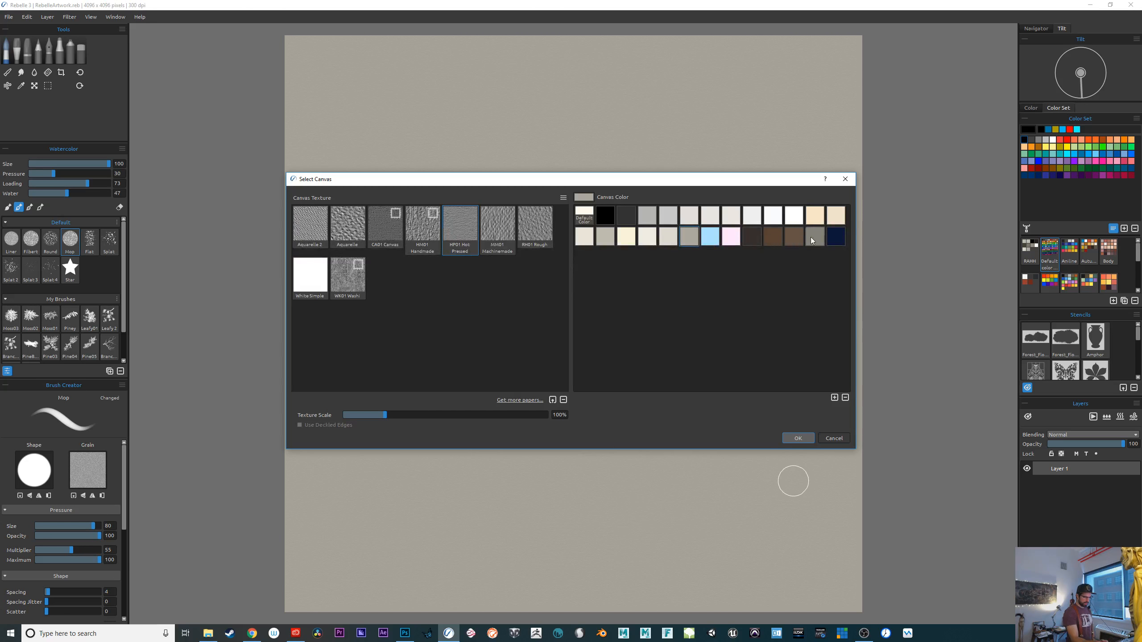
{"action": "left_click", "coordinate": [583, 213]}
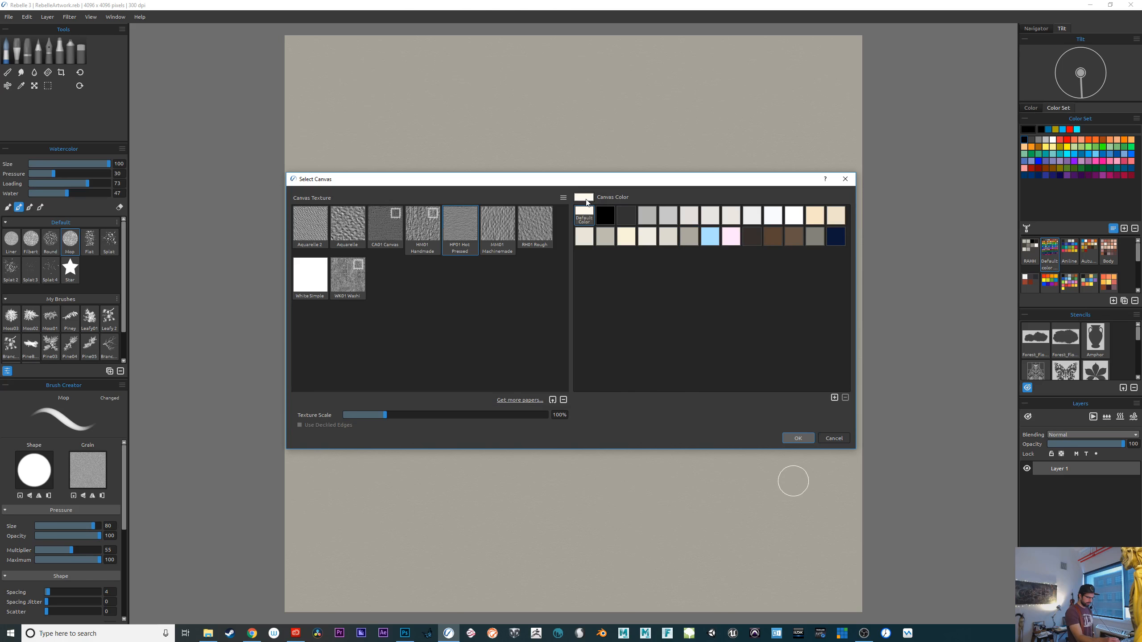
{"action": "left_click", "coordinate": [586, 199]}
{"action": "mouse_move", "coordinate": [675, 266]}
{"action": "left_mouse_down"}
{"action": "mouse_move", "coordinate": [676, 256]}
{"action": "mouse_move", "coordinate": [674, 274]}
{"action": "left_mouse_up"}
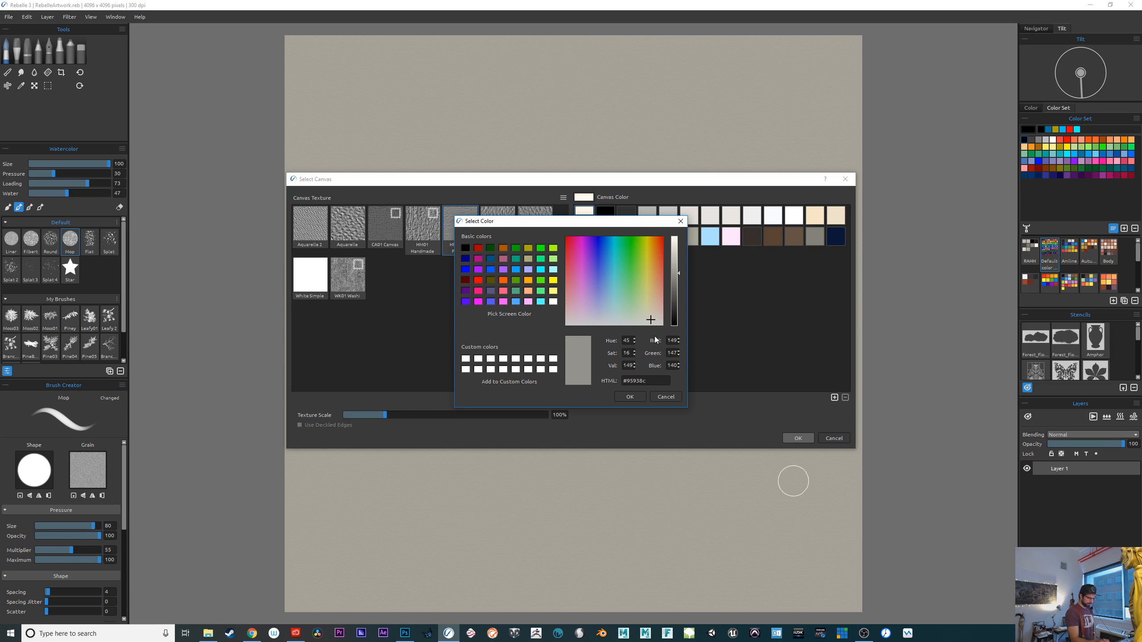
{"action": "left_click", "coordinate": [639, 397]}
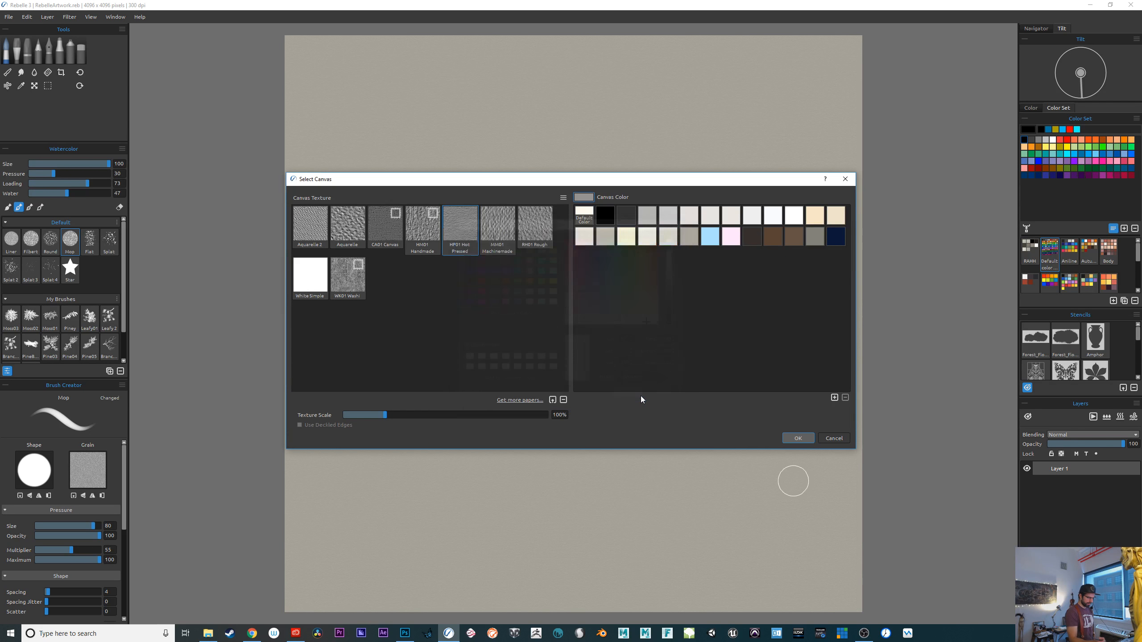
{"action": "left_click", "coordinate": [835, 398]}
{"action": "left_click", "coordinate": [798, 438]}
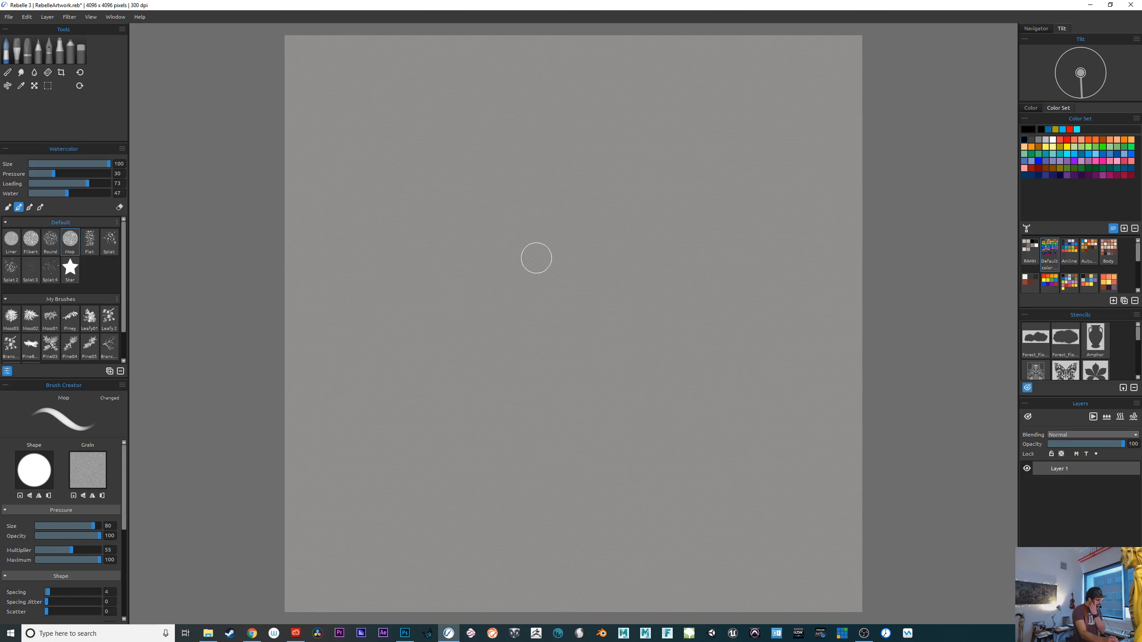
Choose the Pine05 brush and paint a single test stamp and a short, wide pine beside it
{"action": "left_click", "coordinate": [109, 318]}
{"action": "scroll", "coordinate": [122, 330], "scroll_direction": "down", "scroll_amount": 1}
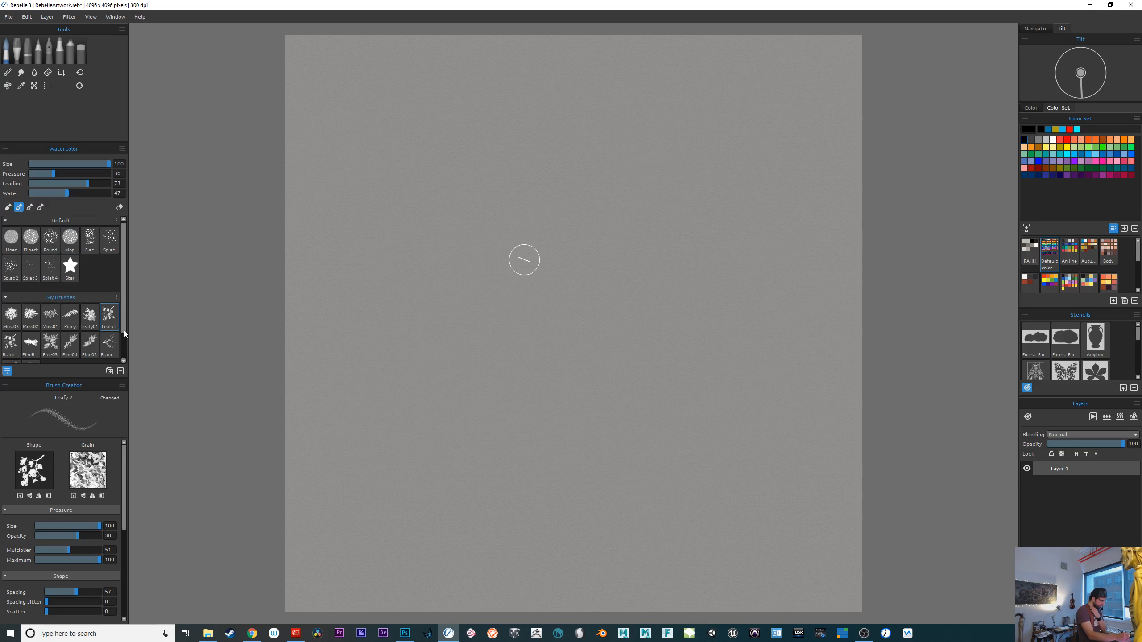
{"action": "left_click", "coordinate": [93, 326]}
{"action": "left_click", "coordinate": [582, 351]}
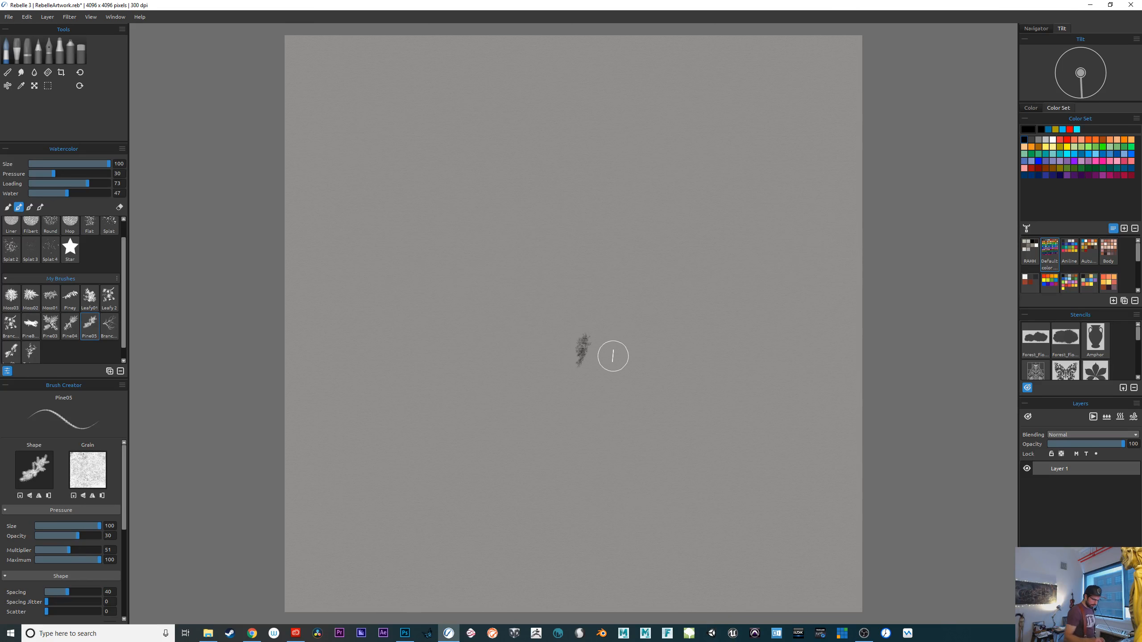
{"action": "key", "text": "ctrl+plus"}
{"action": "key", "text": "ctrl+plus"}
{"action": "key", "text": "ctrl+plus"}
{"action": "key", "text": "ctrl+plus"}
{"action": "key", "text": "ctrl+plus"}
{"action": "key", "text": "ctrl+plus"}
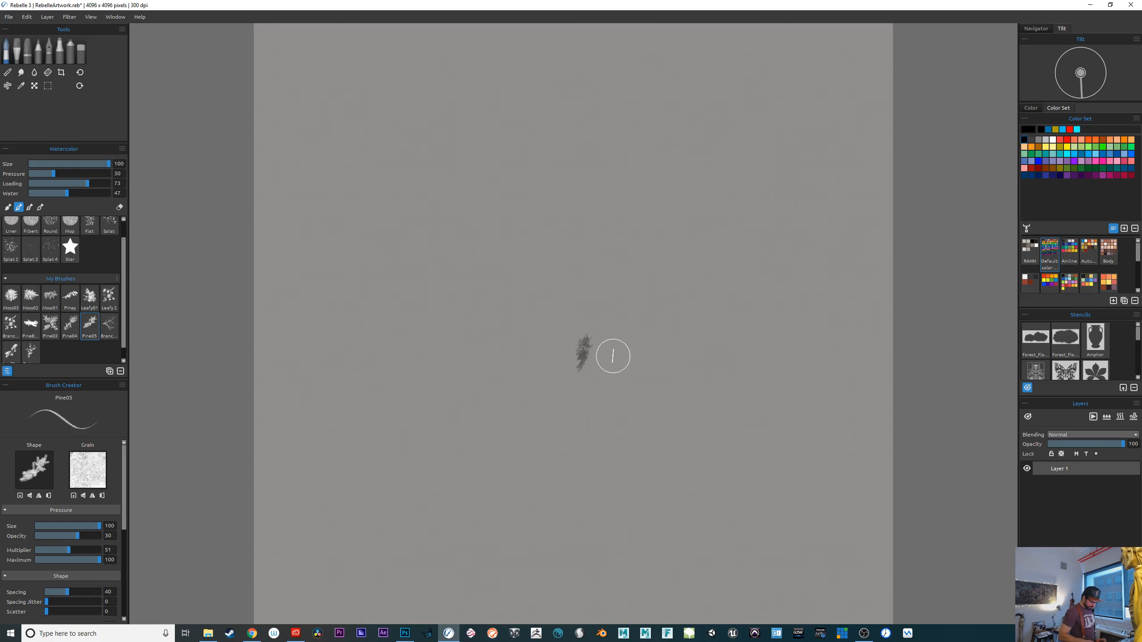
{"action": "mouse_move", "coordinate": [463, 340]}
{"action": "left_mouse_down"}
{"action": "mouse_move", "coordinate": [463, 373]}
{"action": "mouse_move", "coordinate": [480, 366]}
{"action": "mouse_move", "coordinate": [440, 379]}
{"action": "mouse_move", "coordinate": [495, 443]}
{"action": "left_mouse_up"}
{"action": "mouse_move", "coordinate": [474, 388]}
{"action": "left_mouse_down"}
{"action": "mouse_move", "coordinate": [487, 382]}
{"action": "mouse_move", "coordinate": [466, 413]}
{"action": "mouse_move", "coordinate": [484, 433]}
{"action": "left_mouse_up"}
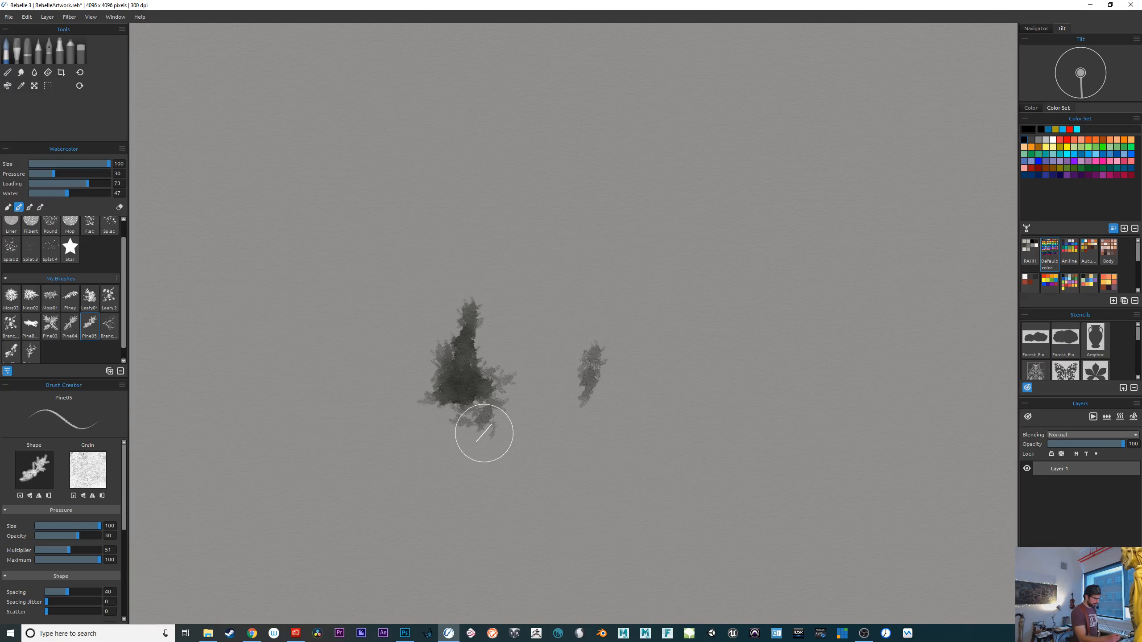
Set the water to 70 and loading to 48, and paint a tall pine to the right of the test marks
{"action": "left_click", "coordinate": [78, 193]}
{"action": "left_click", "coordinate": [72, 184]}
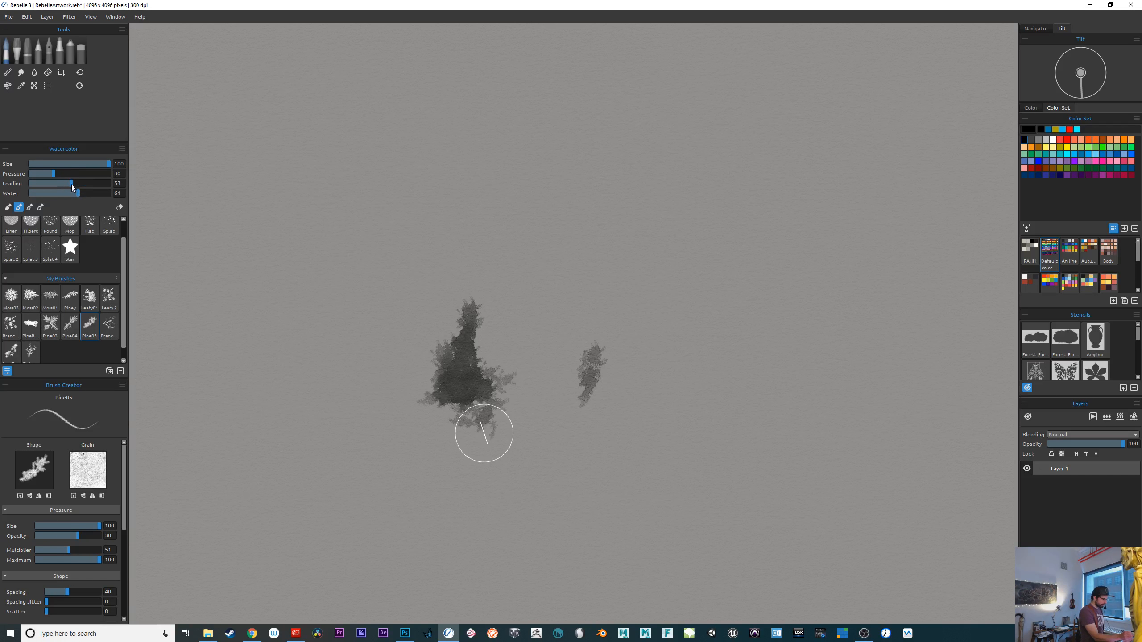
{"action": "mouse_move", "coordinate": [704, 265]}
{"action": "left_mouse_down"}
{"action": "mouse_move", "coordinate": [730, 281]}
{"action": "mouse_move", "coordinate": [712, 374]}
{"action": "mouse_move", "coordinate": [706, 284]}
{"action": "mouse_move", "coordinate": [721, 209]}
{"action": "mouse_move", "coordinate": [710, 216]}
{"action": "mouse_move", "coordinate": [704, 154]}
{"action": "mouse_move", "coordinate": [708, 241]}
{"action": "mouse_move", "coordinate": [728, 216]}
{"action": "mouse_move", "coordinate": [672, 287]}
{"action": "mouse_move", "coordinate": [709, 283]}
{"action": "mouse_move", "coordinate": [727, 310]}
{"action": "mouse_move", "coordinate": [693, 350]}
{"action": "mouse_move", "coordinate": [723, 354]}
{"action": "mouse_move", "coordinate": [703, 413]}
{"action": "mouse_move", "coordinate": [727, 398]}
{"action": "mouse_move", "coordinate": [748, 439]}
{"action": "left_mouse_up"}
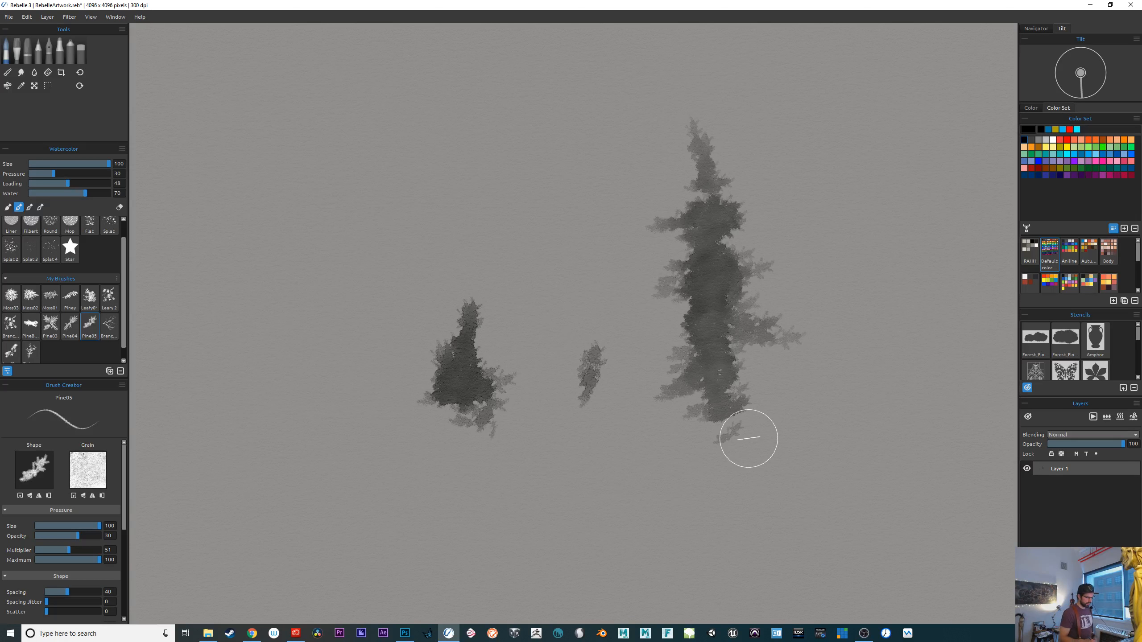
Examine the tall pine's edges and tone up close and compare it with the short pine from a distance
{"action": "left_click_drag", "start_coordinate": [823, 475], "coordinate": [677, 582]}
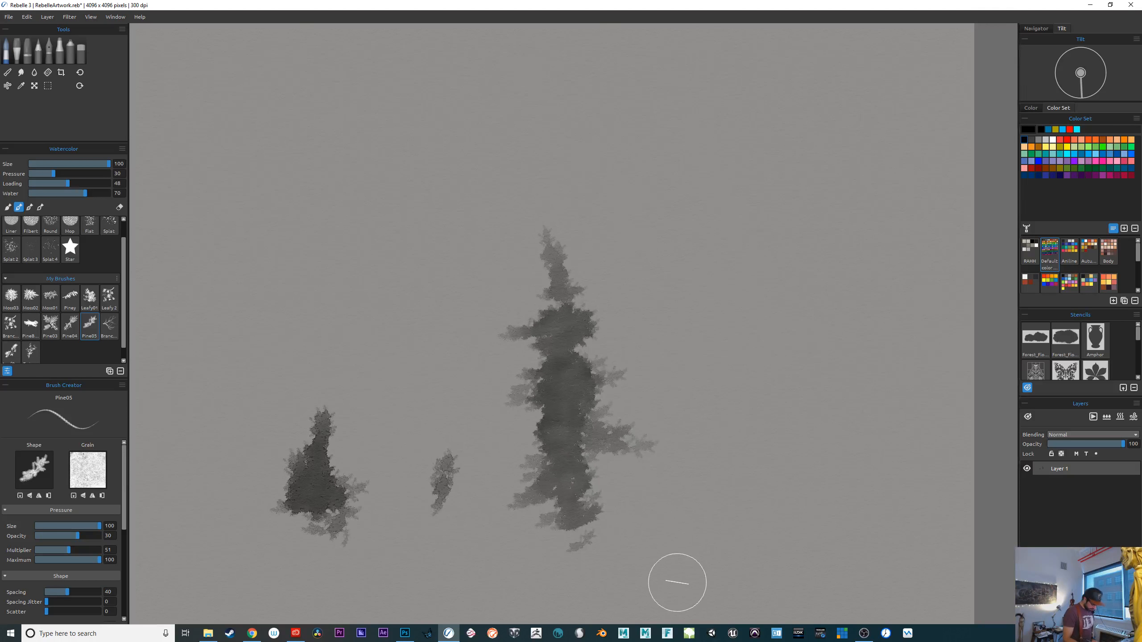
{"action": "key", "text": "ctrl+plus"}
{"action": "key", "text": "ctrl+plus"}
{"action": "key", "text": "ctrl+plus"}
{"action": "key", "text": "ctrl+plus"}
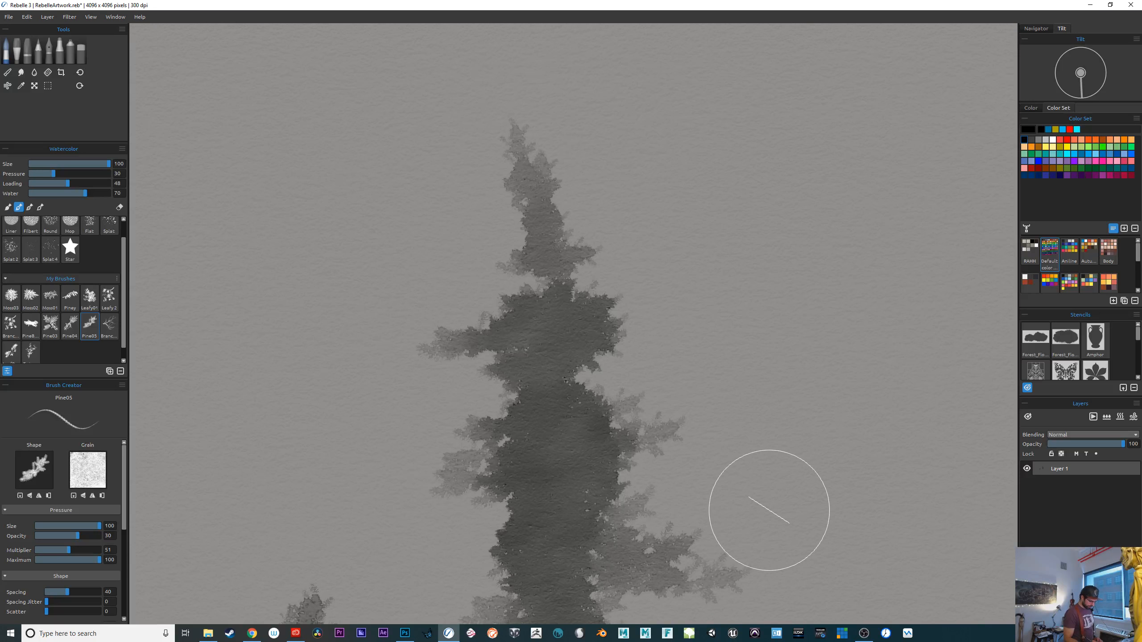
{"action": "key", "text": "ctrl+minus"}
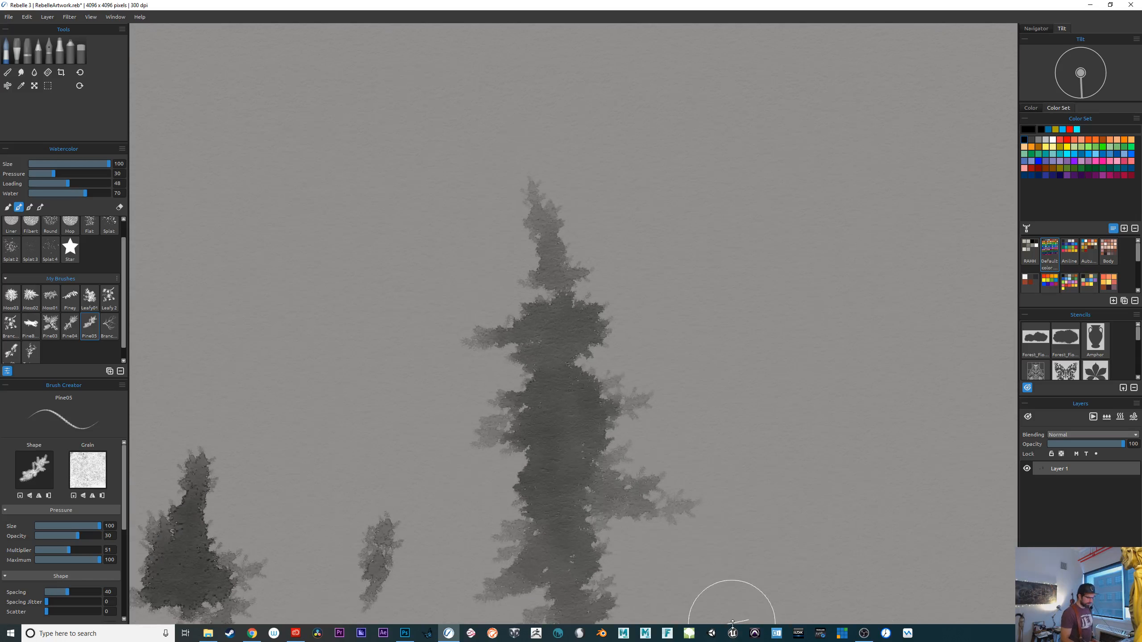
{"action": "key", "text": "ctrl+minus"}
{"action": "key", "text": "ctrl+minus"}
{"action": "key", "text": "ctrl+minus"}
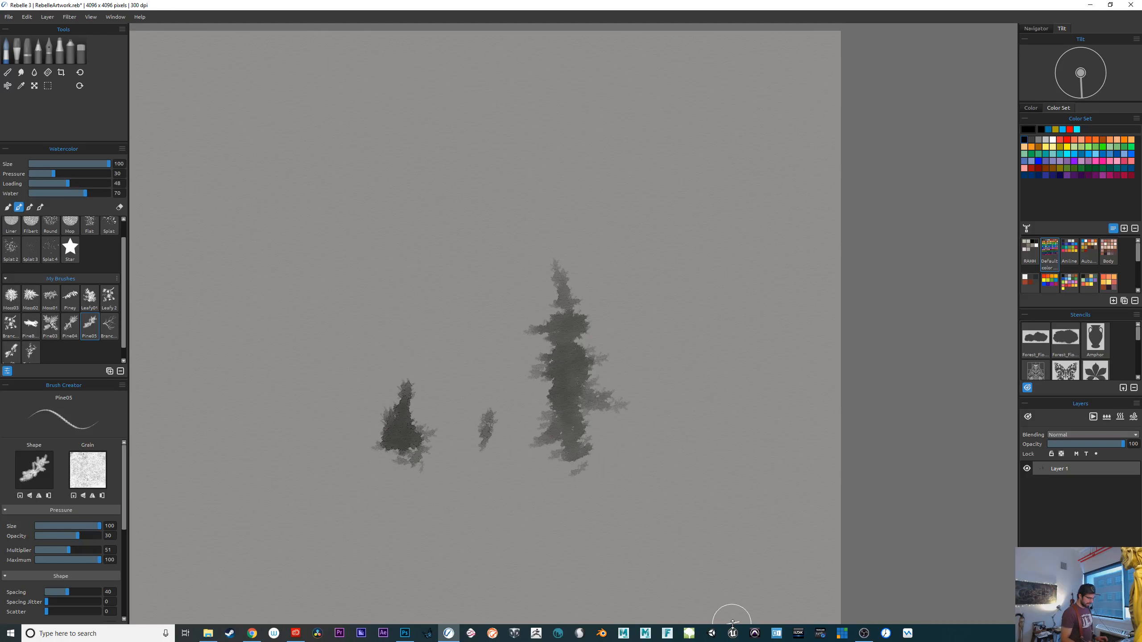
Clear the layer and paint a tall, slender pine with angled branches using a loading of 69
{"action": "key", "text": "Delete"}
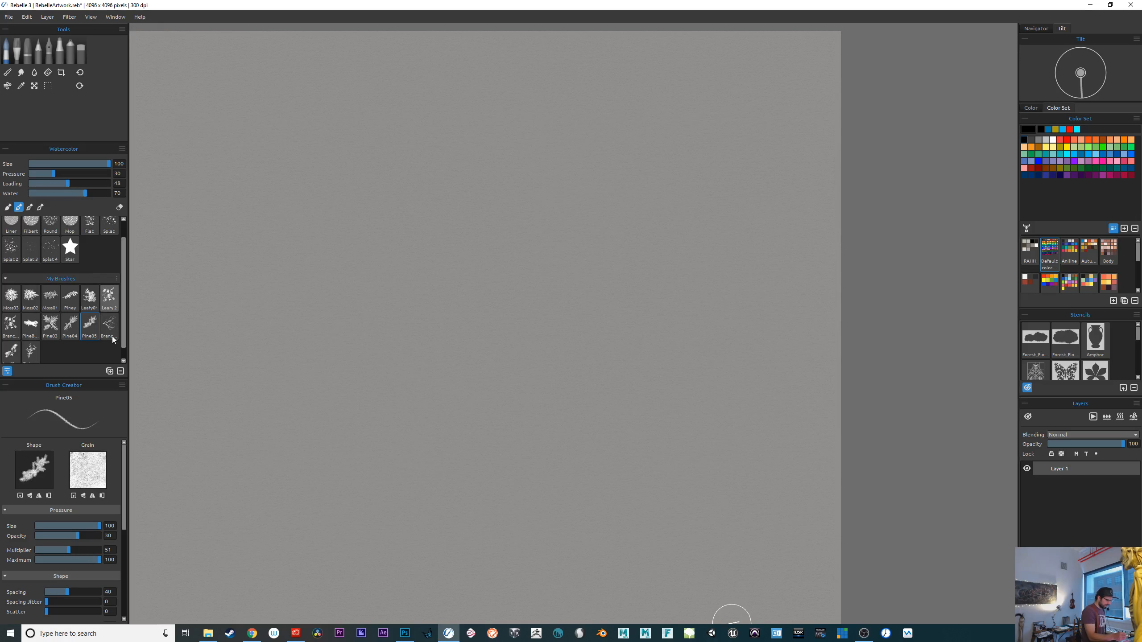
{"action": "left_click", "coordinate": [83, 183]}
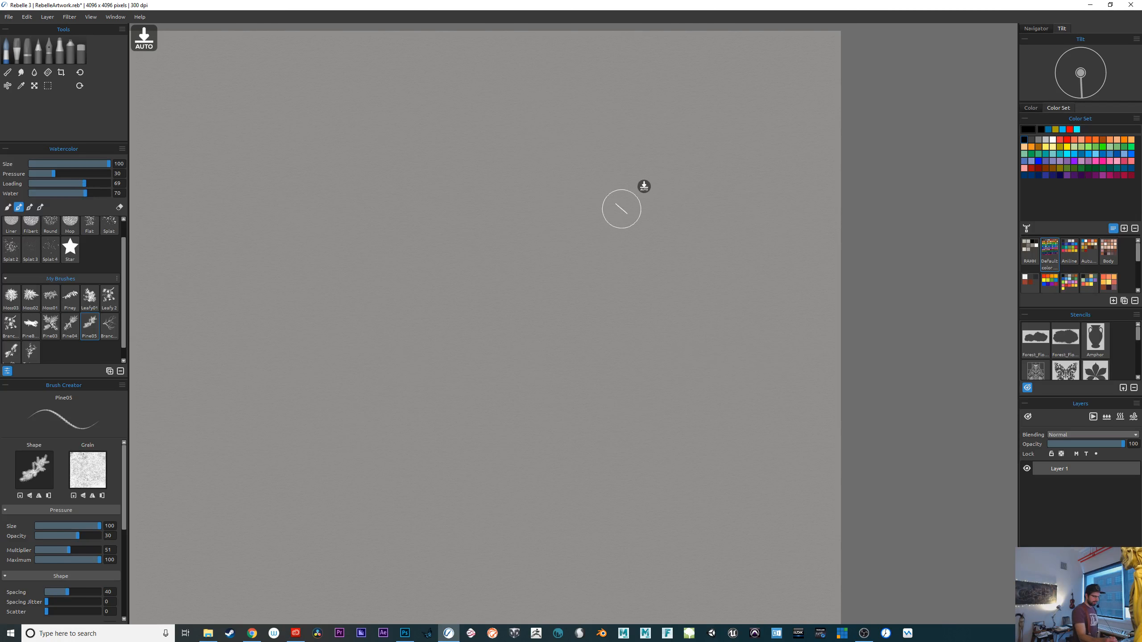
{"action": "mouse_move", "coordinate": [647, 202]}
{"action": "left_mouse_down"}
{"action": "mouse_move", "coordinate": [659, 167]}
{"action": "mouse_move", "coordinate": [664, 201]}
{"action": "mouse_move", "coordinate": [655, 163]}
{"action": "mouse_move", "coordinate": [645, 215]}
{"action": "mouse_move", "coordinate": [659, 224]}
{"action": "mouse_move", "coordinate": [650, 235]}
{"action": "mouse_move", "coordinate": [656, 224]}
{"action": "mouse_move", "coordinate": [669, 242]}
{"action": "mouse_move", "coordinate": [648, 237]}
{"action": "mouse_move", "coordinate": [652, 250]}
{"action": "mouse_move", "coordinate": [669, 260]}
{"action": "mouse_move", "coordinate": [641, 271]}
{"action": "mouse_move", "coordinate": [641, 307]}
{"action": "mouse_move", "coordinate": [615, 326]}
{"action": "mouse_move", "coordinate": [646, 328]}
{"action": "mouse_move", "coordinate": [620, 389]}
{"action": "mouse_move", "coordinate": [629, 383]}
{"action": "mouse_move", "coordinate": [629, 406]}
{"action": "mouse_move", "coordinate": [645, 360]}
{"action": "mouse_move", "coordinate": [646, 385]}
{"action": "mouse_move", "coordinate": [689, 399]}
{"action": "mouse_move", "coordinate": [658, 379]}
{"action": "mouse_move", "coordinate": [649, 388]}
{"action": "mouse_move", "coordinate": [679, 374]}
{"action": "mouse_move", "coordinate": [653, 344]}
{"action": "mouse_move", "coordinate": [682, 349]}
{"action": "mouse_move", "coordinate": [654, 331]}
{"action": "mouse_move", "coordinate": [668, 336]}
{"action": "mouse_move", "coordinate": [658, 299]}
{"action": "mouse_move", "coordinate": [675, 307]}
{"action": "mouse_move", "coordinate": [653, 272]}
{"action": "mouse_move", "coordinate": [629, 360]}
{"action": "mouse_move", "coordinate": [648, 399]}
{"action": "mouse_move", "coordinate": [660, 367]}
{"action": "mouse_move", "coordinate": [649, 401]}
{"action": "mouse_move", "coordinate": [661, 422]}
{"action": "mouse_move", "coordinate": [645, 414]}
{"action": "mouse_move", "coordinate": [640, 438]}
{"action": "mouse_move", "coordinate": [634, 422]}
{"action": "mouse_move", "coordinate": [684, 446]}
{"action": "mouse_move", "coordinate": [675, 415]}
{"action": "mouse_move", "coordinate": [656, 416]}
{"action": "mouse_move", "coordinate": [655, 458]}
{"action": "mouse_move", "coordinate": [633, 471]}
{"action": "mouse_move", "coordinate": [647, 449]}
{"action": "mouse_move", "coordinate": [658, 454]}
{"action": "mouse_move", "coordinate": [612, 421]}
{"action": "mouse_move", "coordinate": [637, 448]}
{"action": "mouse_move", "coordinate": [650, 472]}
{"action": "left_mouse_up"}
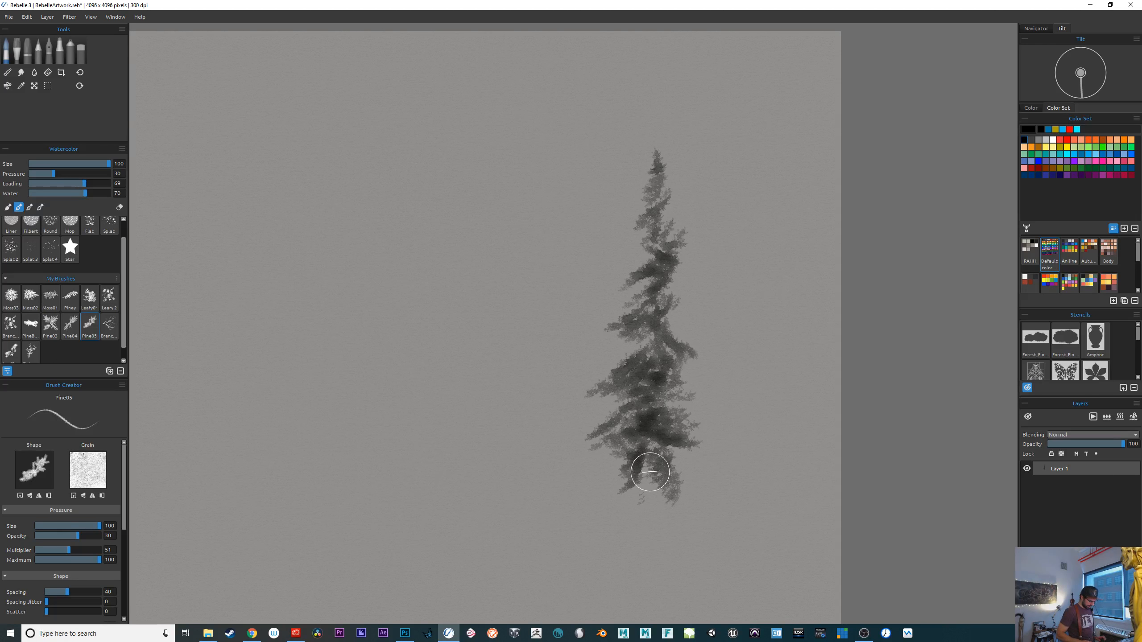
Layer darker Pine05 foliage strokes over the left-hand branches in the middle of the pine
{"action": "scroll", "coordinate": [650, 472], "scroll_direction": "up", "scroll_amount": 6}
{"action": "left_click_drag", "start_coordinate": [821, 526], "coordinate": [563, 556]}
{"action": "mouse_move", "coordinate": [497, 450]}
{"action": "left_mouse_down"}
{"action": "mouse_move", "coordinate": [459, 416]}
{"action": "mouse_move", "coordinate": [425, 349]}
{"action": "mouse_move", "coordinate": [446, 375]}
{"action": "mouse_move", "coordinate": [513, 357]}
{"action": "left_mouse_up"}
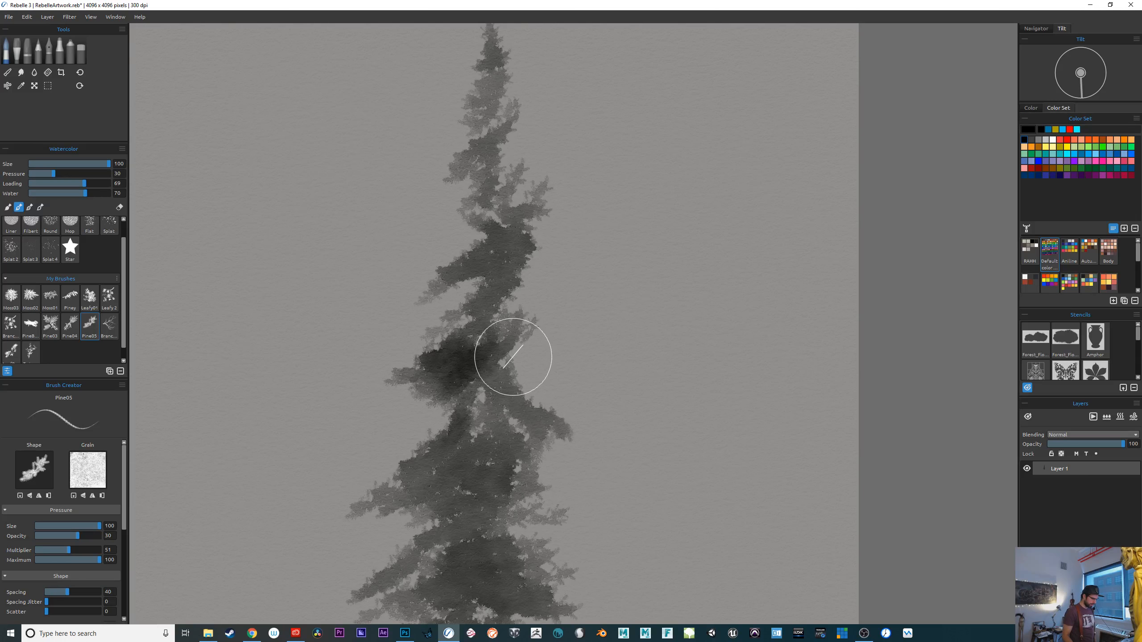
{"action": "scroll", "coordinate": [512, 357], "scroll_direction": "down", "scroll_amount": 2}
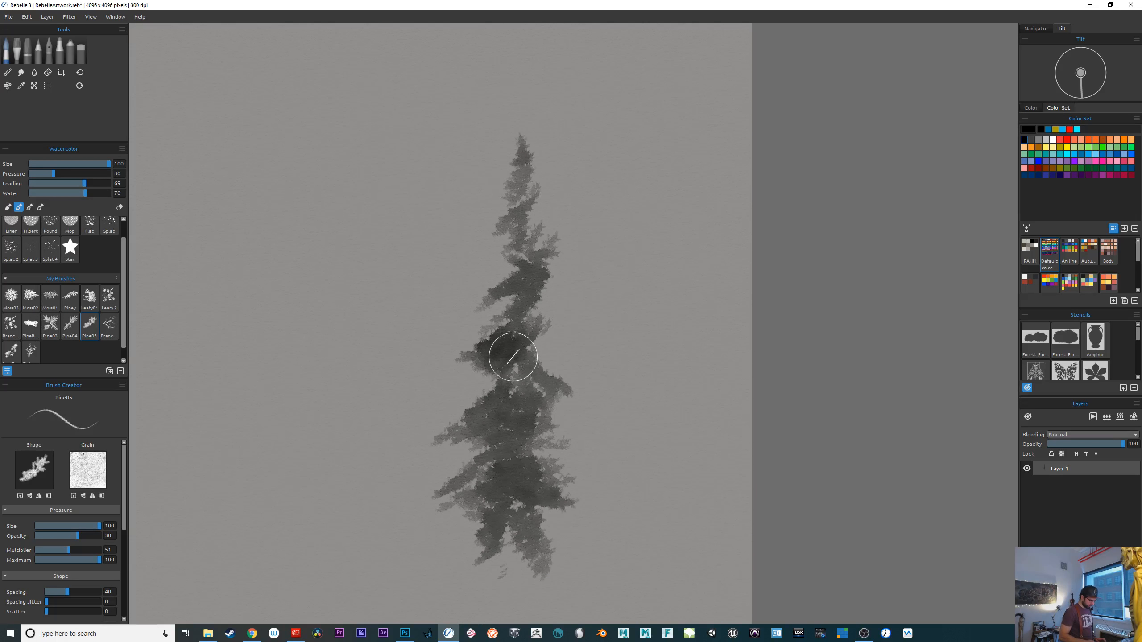
{"action": "scroll", "coordinate": [513, 356], "scroll_direction": "up", "scroll_amount": 1}
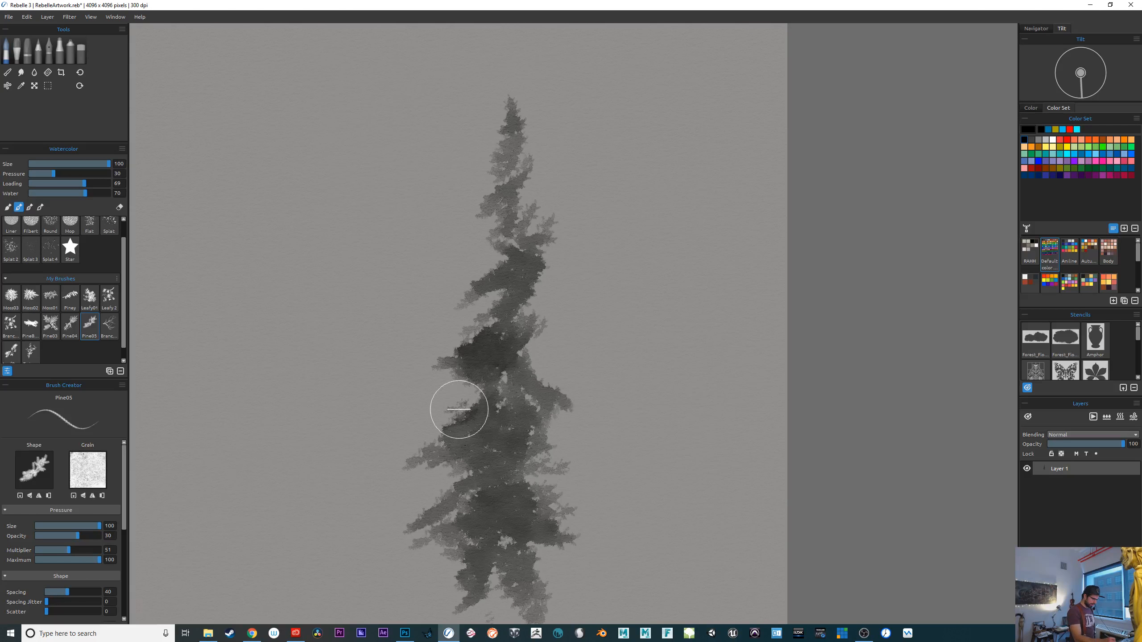
{"action": "mouse_move", "coordinate": [450, 412]}
{"action": "left_mouse_down"}
{"action": "mouse_move", "coordinate": [463, 411]}
{"action": "mouse_move", "coordinate": [446, 402]}
{"action": "left_mouse_up"}
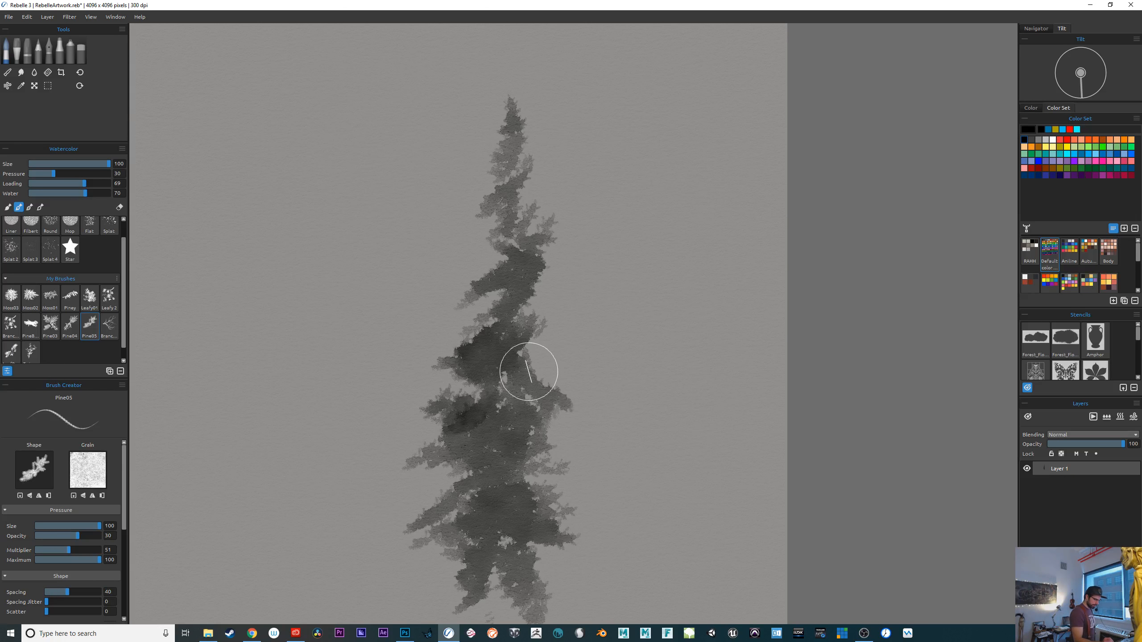
Darken the pine's core from its lower branches up toward the tip and add dense, dark foliage across its base
{"action": "mouse_move", "coordinate": [528, 365]}
{"action": "left_mouse_down"}
{"action": "mouse_move", "coordinate": [564, 369]}
{"action": "mouse_move", "coordinate": [502, 380]}
{"action": "mouse_move", "coordinate": [490, 451]}
{"action": "mouse_move", "coordinate": [509, 526]}
{"action": "mouse_move", "coordinate": [475, 483]}
{"action": "mouse_move", "coordinate": [459, 515]}
{"action": "mouse_move", "coordinate": [498, 533]}
{"action": "mouse_move", "coordinate": [457, 500]}
{"action": "mouse_move", "coordinate": [490, 527]}
{"action": "left_mouse_up"}
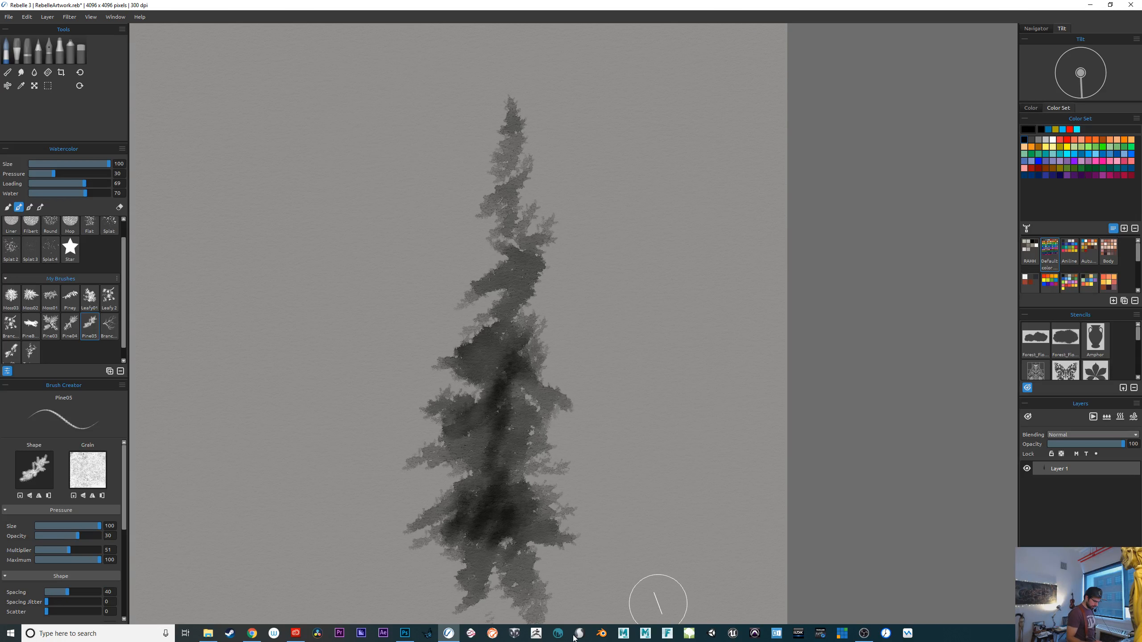
{"action": "left_click_drag", "start_coordinate": [525, 570], "coordinate": [496, 529]}
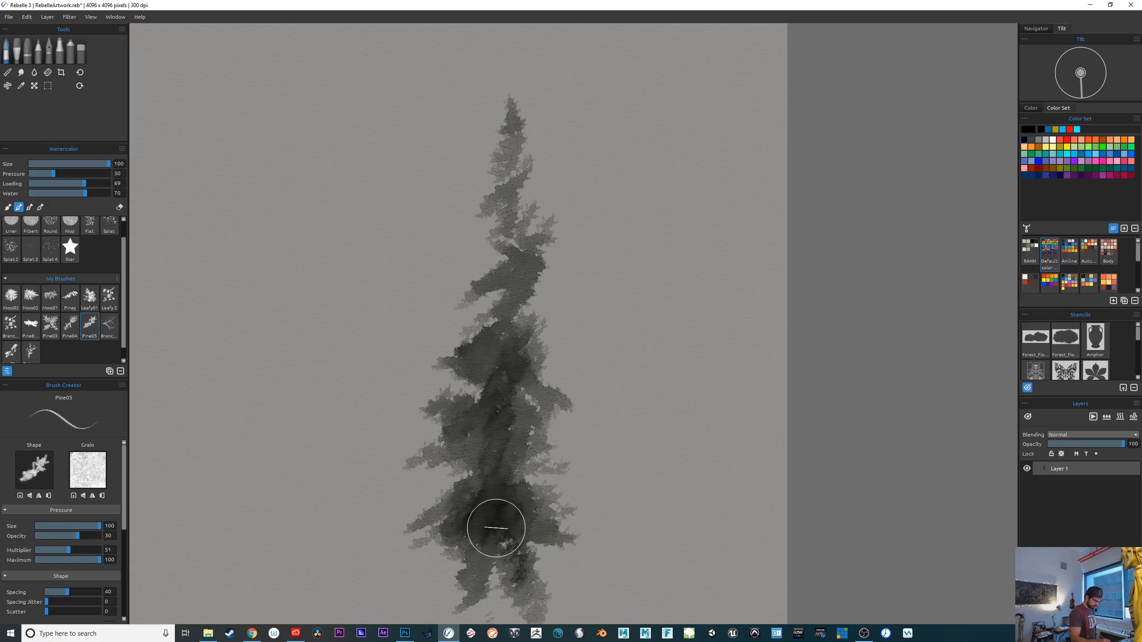
{"action": "left_click_drag", "start_coordinate": [487, 365], "coordinate": [517, 156]}
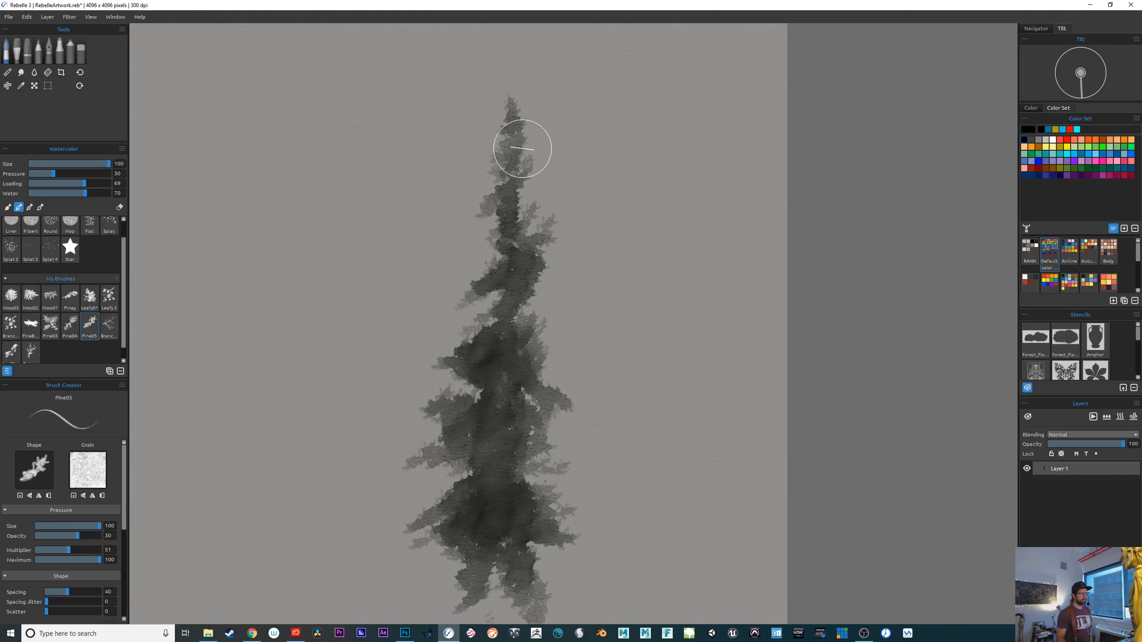
{"action": "left_click_drag", "start_coordinate": [619, 474], "coordinate": [607, 334]}
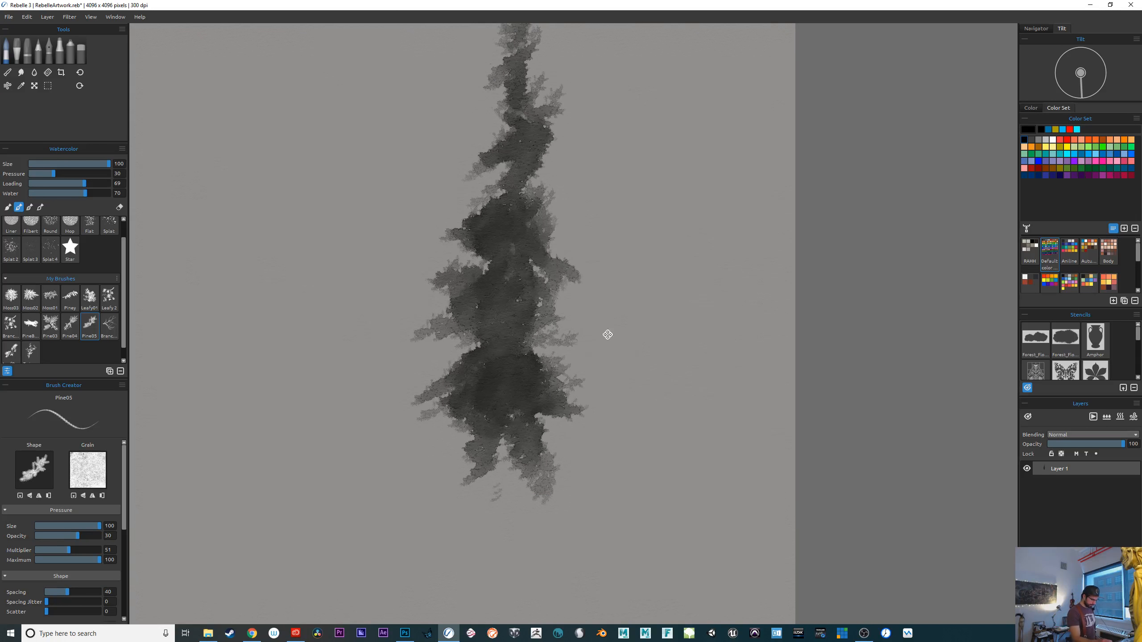
{"action": "mouse_move", "coordinate": [497, 433]}
{"action": "left_mouse_down"}
{"action": "mouse_move", "coordinate": [504, 457]}
{"action": "mouse_move", "coordinate": [542, 459]}
{"action": "mouse_move", "coordinate": [553, 435]}
{"action": "mouse_move", "coordinate": [572, 439]}
{"action": "mouse_move", "coordinate": [464, 442]}
{"action": "mouse_move", "coordinate": [486, 479]}
{"action": "mouse_move", "coordinate": [552, 478]}
{"action": "left_mouse_up"}
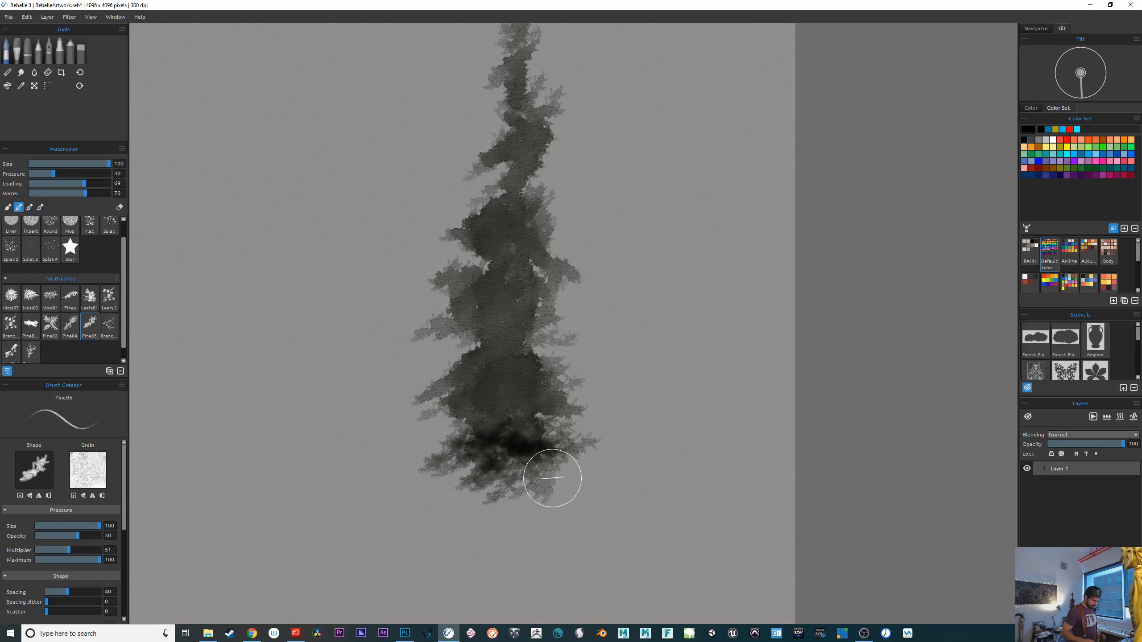
Clear the pine from the layer and set up the Water tool's Splat 2 brush at size 100
{"action": "scroll", "coordinate": [553, 478], "scroll_direction": "down", "scroll_amount": 4}
{"action": "scroll", "coordinate": [552, 479], "scroll_direction": "up", "scroll_amount": 6}
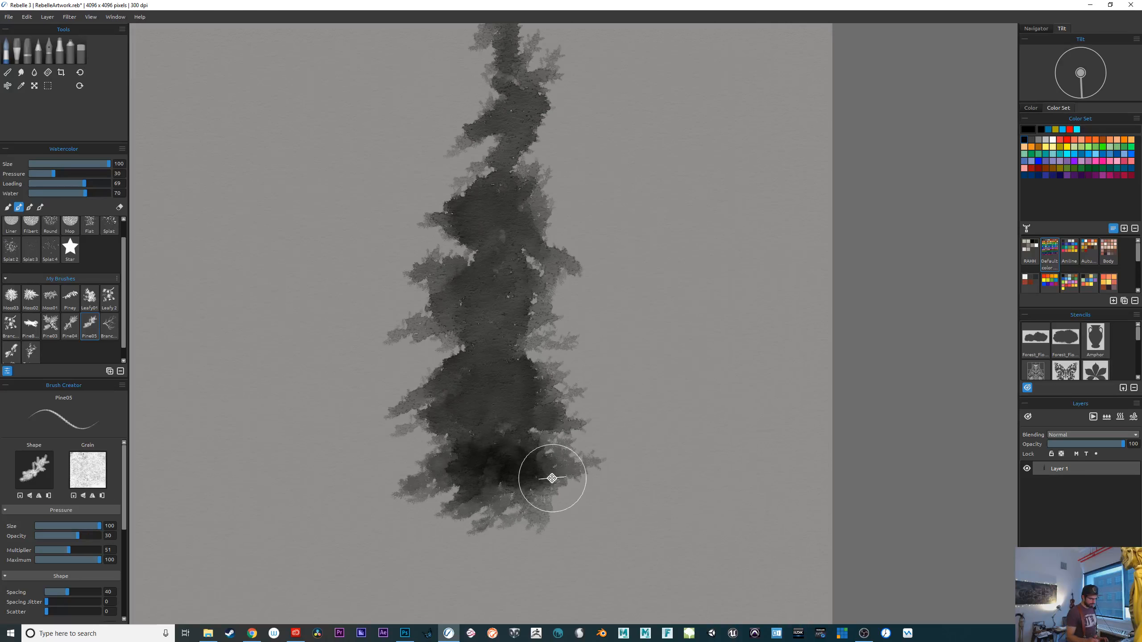
{"action": "left_click_drag", "start_coordinate": [717, 484], "coordinate": [734, 579]}
{"action": "scroll", "coordinate": [720, 549], "scroll_direction": "down", "scroll_amount": 5}
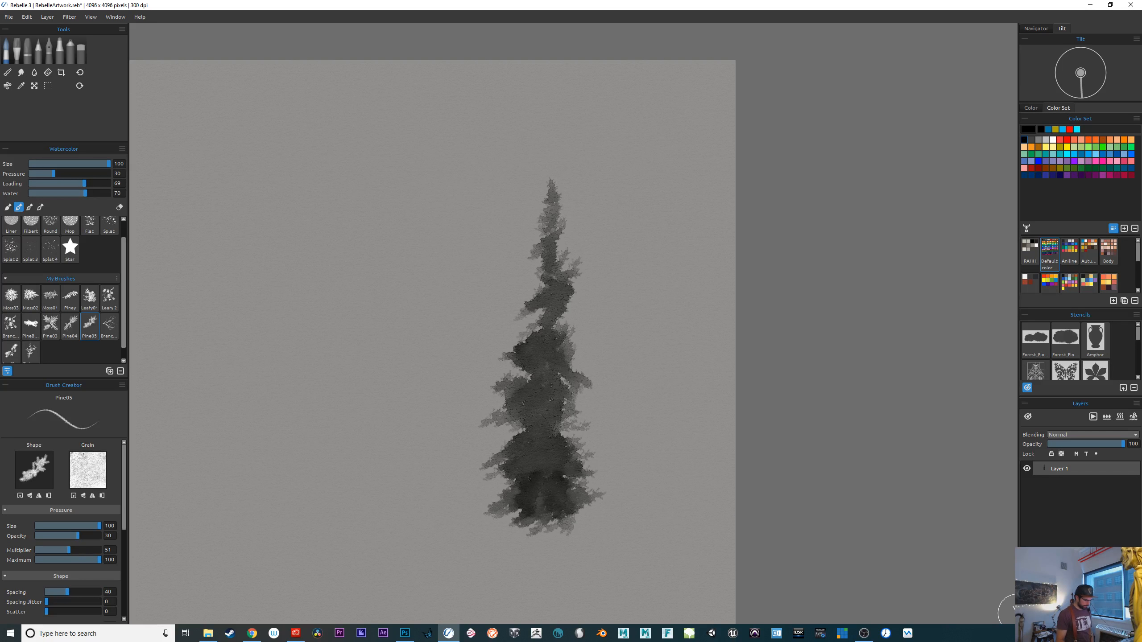
{"action": "key", "text": "Delete"}
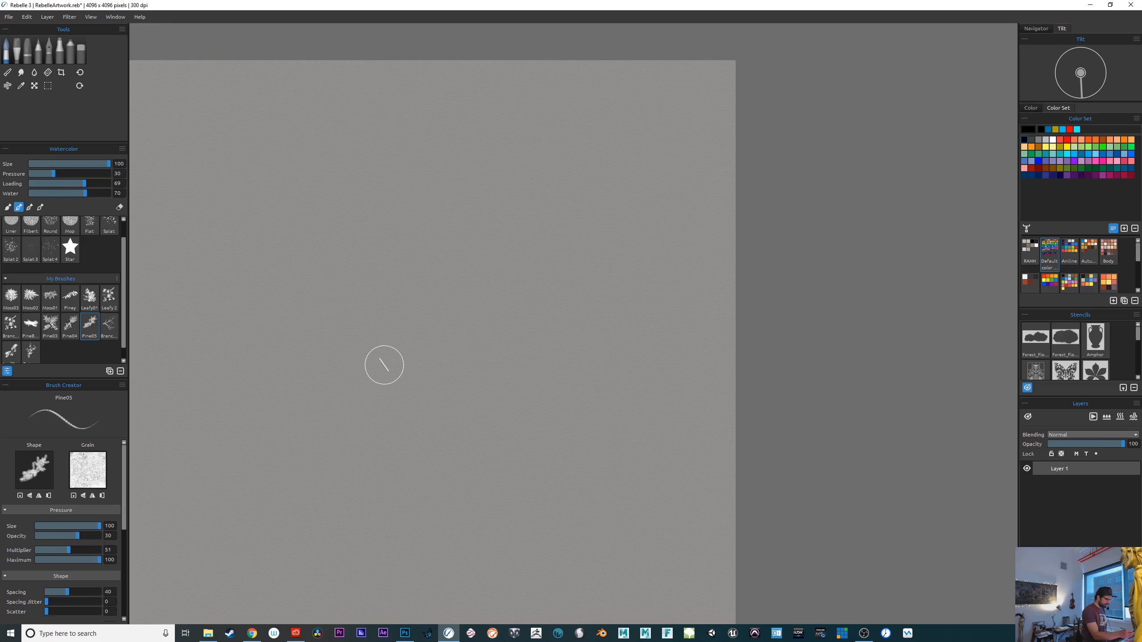
{"action": "left_click", "coordinate": [35, 73]}
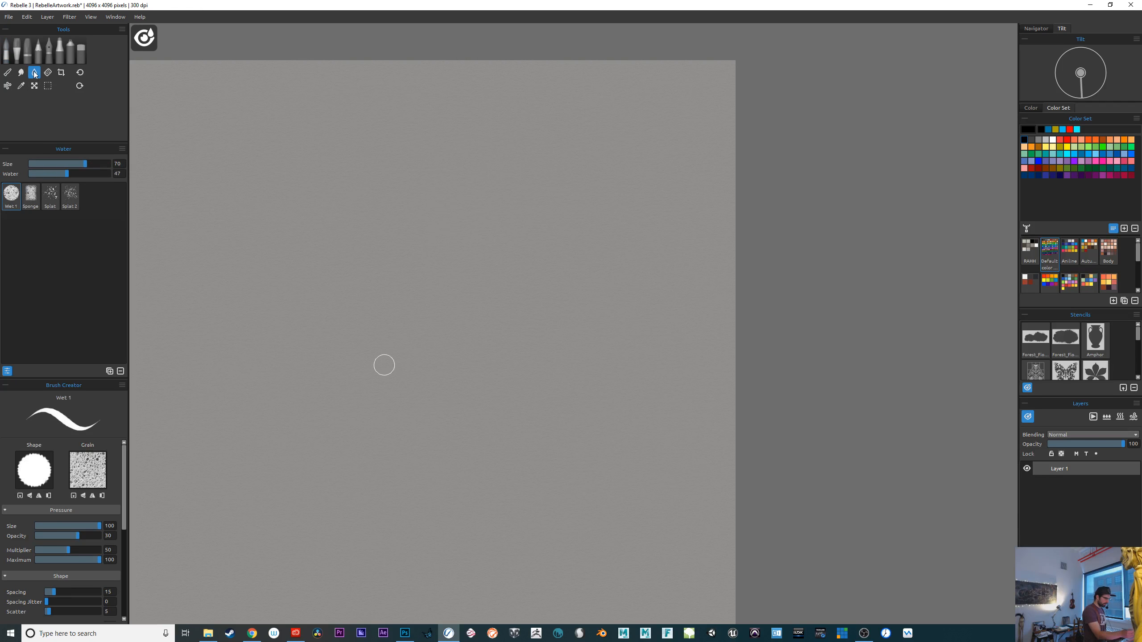
{"action": "left_click", "coordinate": [70, 199]}
{"action": "key", "text": "bracketright"}
{"action": "key", "text": "bracketright"}
{"action": "key", "text": "bracketright"}
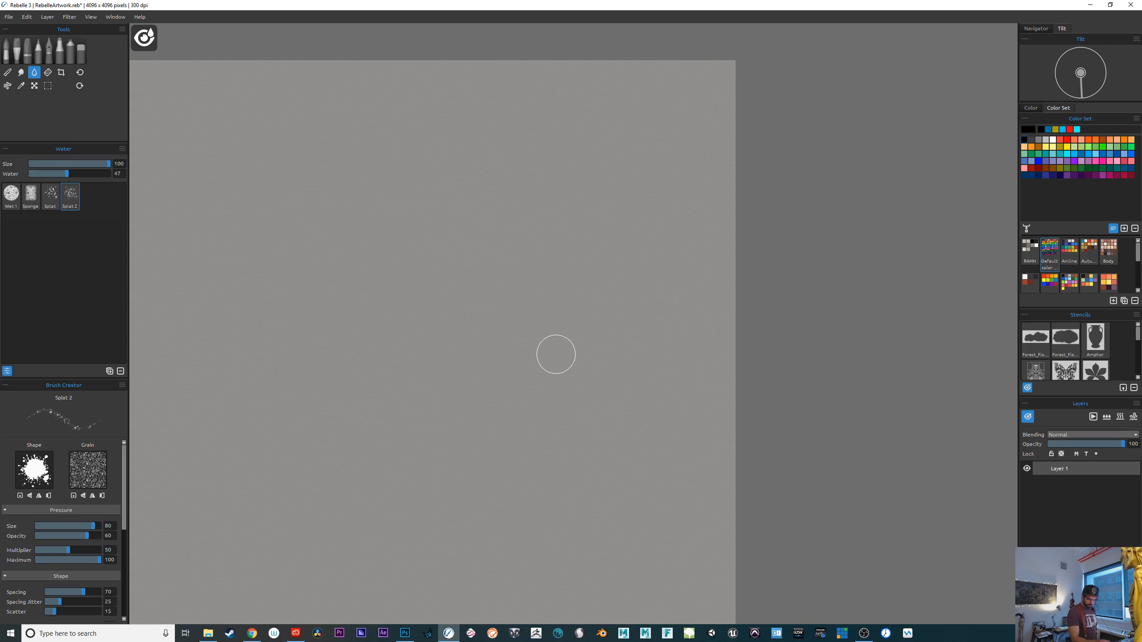
Splatter water in a tall, pine-shaped column near the canvas centre, with scattered wet patches on both sides
{"action": "mouse_move", "coordinate": [501, 304]}
{"action": "left_mouse_down"}
{"action": "mouse_move", "coordinate": [520, 374]}
{"action": "mouse_move", "coordinate": [502, 378]}
{"action": "mouse_move", "coordinate": [534, 420]}
{"action": "mouse_move", "coordinate": [523, 475]}
{"action": "left_mouse_up"}
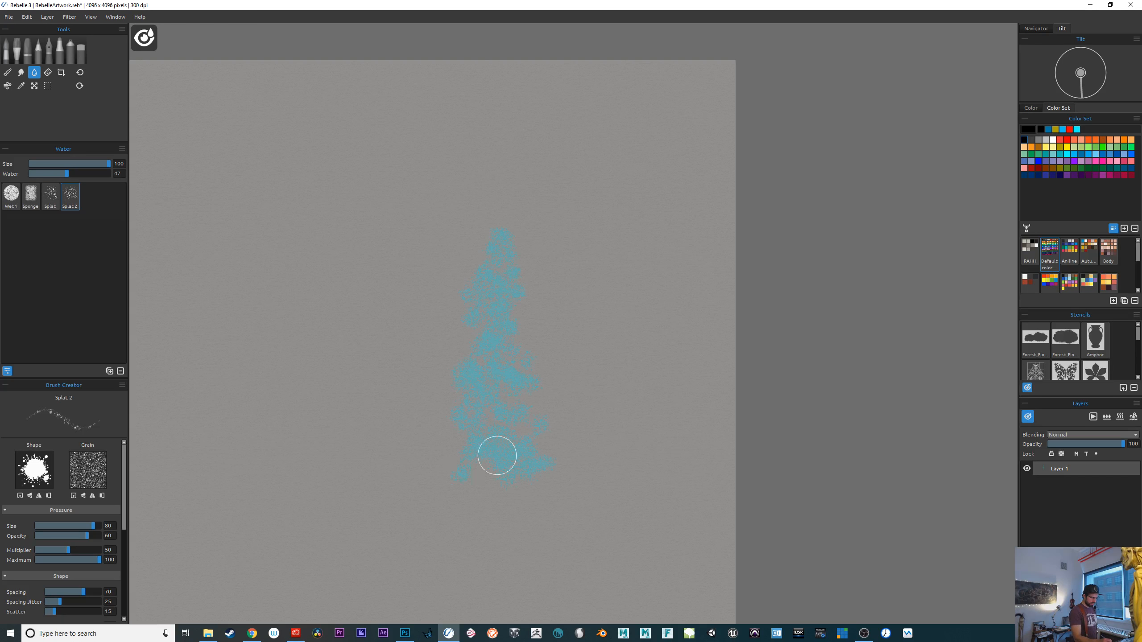
{"action": "mouse_move", "coordinate": [509, 519]}
{"action": "left_mouse_down"}
{"action": "mouse_move", "coordinate": [490, 484]}
{"action": "mouse_move", "coordinate": [514, 432]}
{"action": "mouse_move", "coordinate": [469, 351]}
{"action": "mouse_move", "coordinate": [416, 330]}
{"action": "left_mouse_up"}
{"action": "left_click_drag", "start_coordinate": [452, 373], "coordinate": [440, 495]}
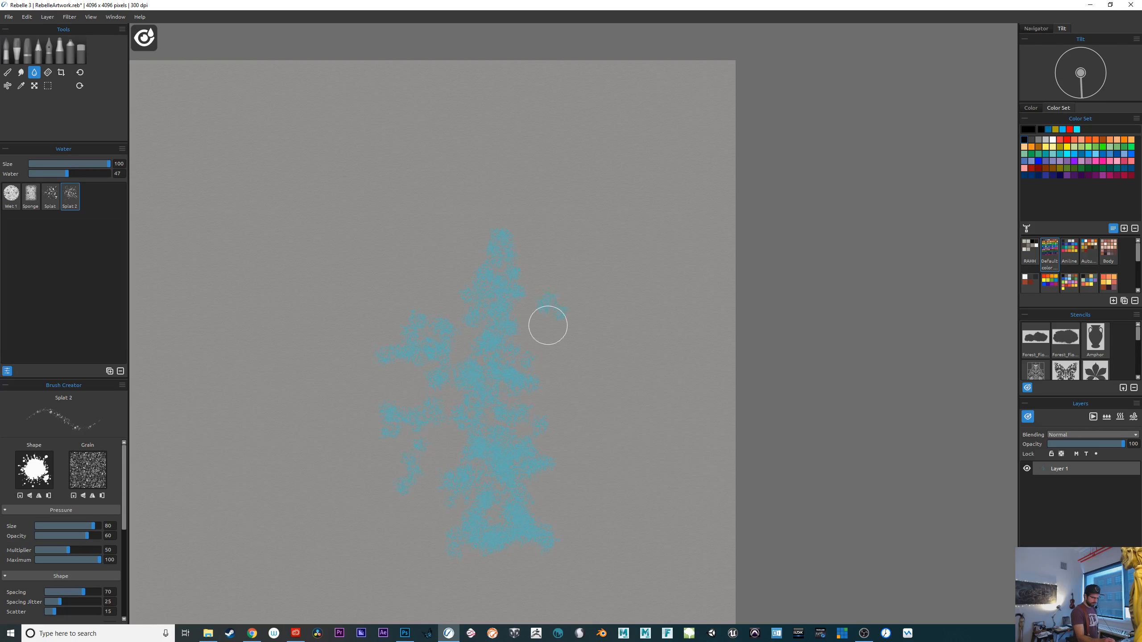
{"action": "mouse_move", "coordinate": [548, 325]}
{"action": "left_mouse_down"}
{"action": "mouse_move", "coordinate": [584, 421]}
{"action": "mouse_move", "coordinate": [583, 471]}
{"action": "left_mouse_up"}
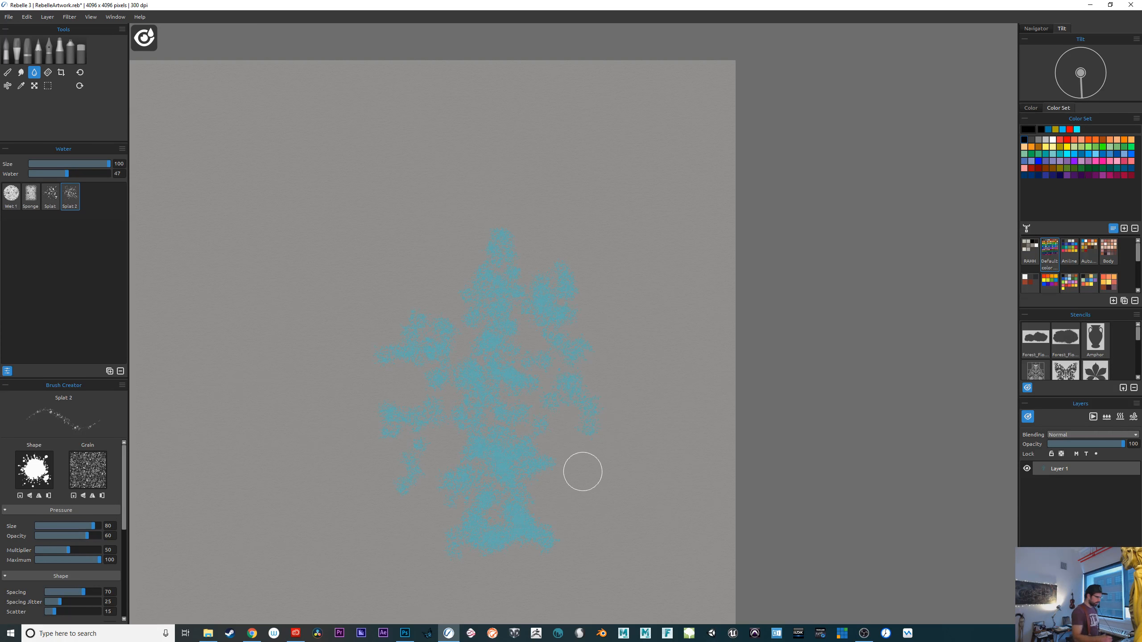
Paint a tall Pine05 watercolor pine over the central water column with the wet areas shown, then hide the wet display
{"action": "left_click", "coordinate": [7, 51]}
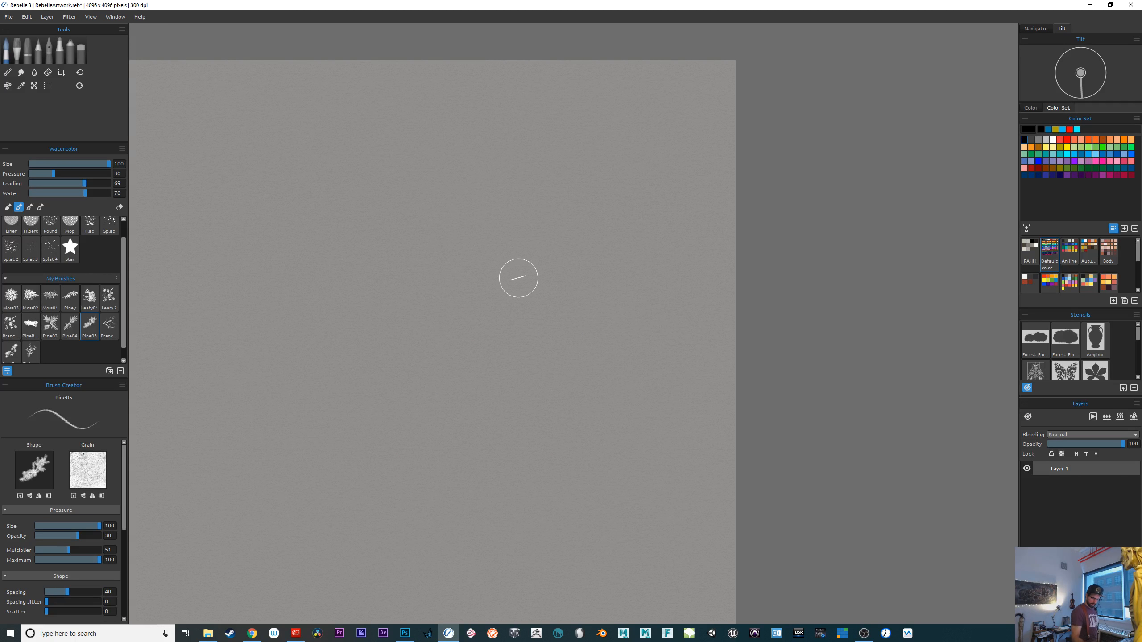
{"action": "left_click", "coordinate": [1028, 417]}
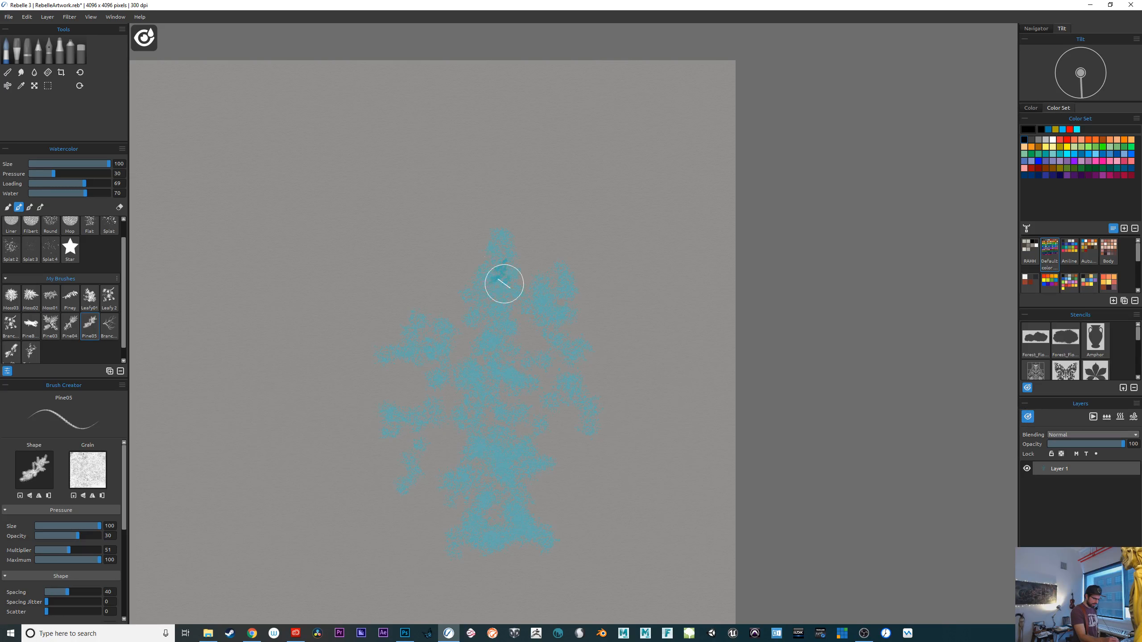
{"action": "mouse_move", "coordinate": [504, 284]}
{"action": "left_mouse_down"}
{"action": "mouse_move", "coordinate": [498, 238]}
{"action": "mouse_move", "coordinate": [494, 269]}
{"action": "mouse_move", "coordinate": [506, 288]}
{"action": "mouse_move", "coordinate": [492, 315]}
{"action": "mouse_move", "coordinate": [508, 324]}
{"action": "mouse_move", "coordinate": [495, 361]}
{"action": "mouse_move", "coordinate": [500, 418]}
{"action": "mouse_move", "coordinate": [489, 379]}
{"action": "mouse_move", "coordinate": [547, 381]}
{"action": "mouse_move", "coordinate": [485, 389]}
{"action": "mouse_move", "coordinate": [504, 348]}
{"action": "mouse_move", "coordinate": [483, 364]}
{"action": "mouse_move", "coordinate": [477, 350]}
{"action": "mouse_move", "coordinate": [523, 343]}
{"action": "mouse_move", "coordinate": [519, 366]}
{"action": "mouse_move", "coordinate": [499, 343]}
{"action": "mouse_move", "coordinate": [527, 352]}
{"action": "mouse_move", "coordinate": [491, 416]}
{"action": "mouse_move", "coordinate": [505, 411]}
{"action": "mouse_move", "coordinate": [482, 431]}
{"action": "mouse_move", "coordinate": [502, 432]}
{"action": "mouse_move", "coordinate": [456, 427]}
{"action": "mouse_move", "coordinate": [493, 420]}
{"action": "mouse_move", "coordinate": [485, 436]}
{"action": "mouse_move", "coordinate": [521, 438]}
{"action": "mouse_move", "coordinate": [493, 439]}
{"action": "left_mouse_up"}
{"action": "mouse_move", "coordinate": [505, 472]}
{"action": "left_mouse_down"}
{"action": "mouse_move", "coordinate": [453, 491]}
{"action": "mouse_move", "coordinate": [499, 493]}
{"action": "mouse_move", "coordinate": [516, 510]}
{"action": "mouse_move", "coordinate": [481, 515]}
{"action": "mouse_move", "coordinate": [510, 532]}
{"action": "mouse_move", "coordinate": [486, 556]}
{"action": "mouse_move", "coordinate": [499, 528]}
{"action": "left_mouse_up"}
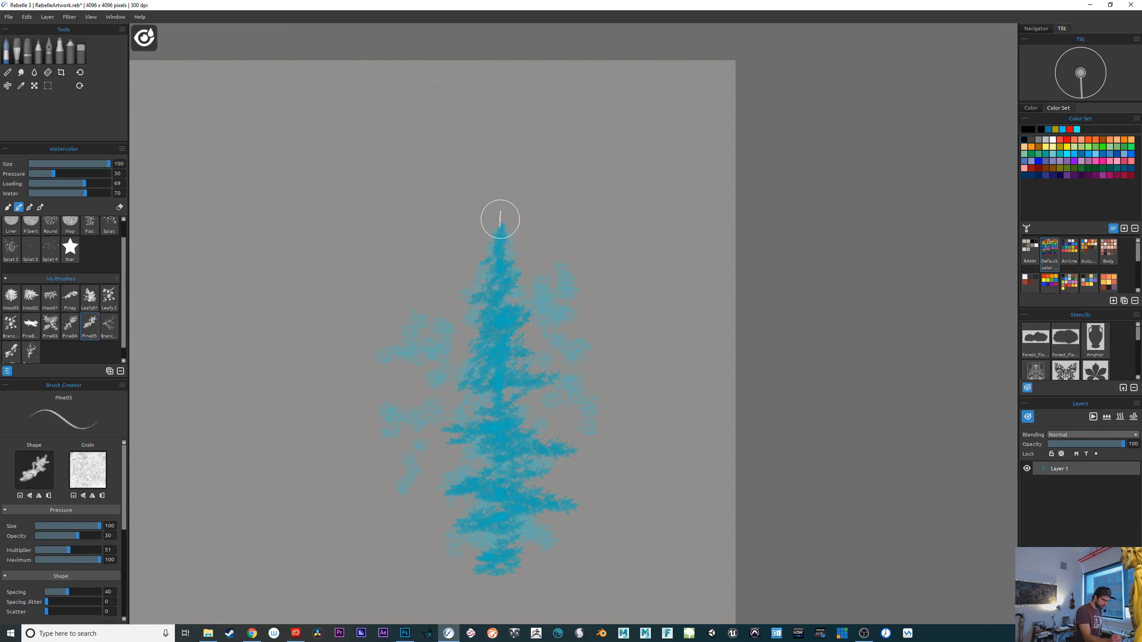
{"action": "mouse_move", "coordinate": [498, 214]}
{"action": "left_mouse_down"}
{"action": "mouse_move", "coordinate": [507, 248]}
{"action": "mouse_move", "coordinate": [504, 183]}
{"action": "mouse_move", "coordinate": [492, 224]}
{"action": "mouse_move", "coordinate": [512, 227]}
{"action": "mouse_move", "coordinate": [506, 191]}
{"action": "left_mouse_up"}
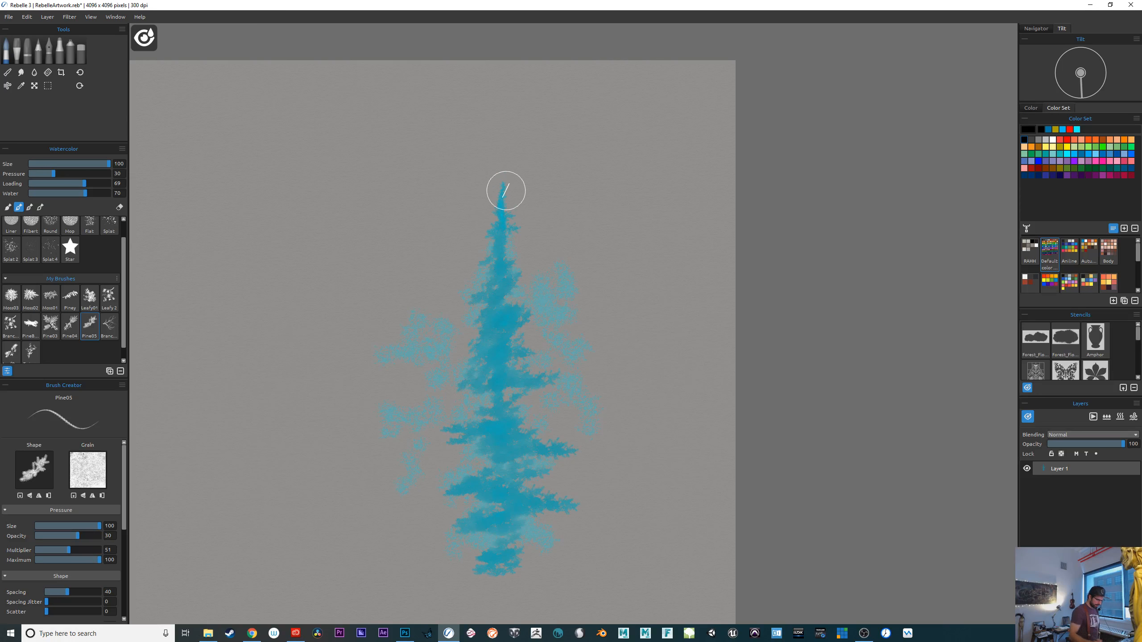
{"action": "left_click", "coordinate": [1028, 418]}
Darken the pine's core from its middle branches down to its base with Pine05 foliage
{"action": "key", "text": "ctrl+plus"}
{"action": "key", "text": "ctrl+plus"}
{"action": "key", "text": "ctrl+plus"}
{"action": "key", "text": "ctrl+plus"}
{"action": "key", "text": "ctrl+plus"}
{"action": "key", "text": "ctrl+plus"}
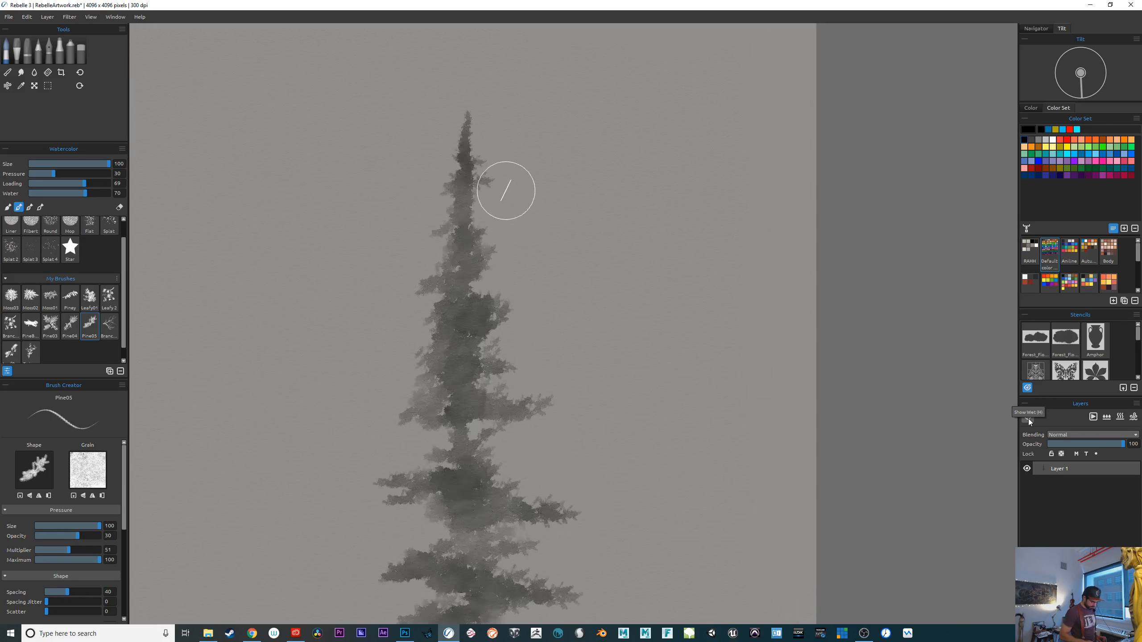
{"action": "left_click_drag", "start_coordinate": [662, 406], "coordinate": [763, 202]}
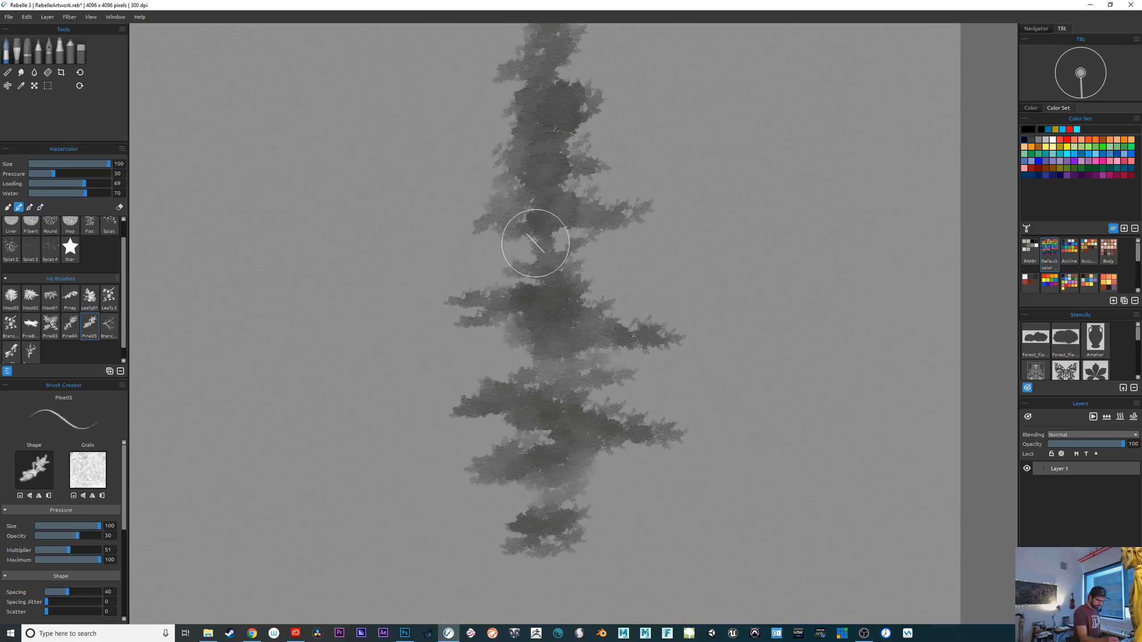
{"action": "mouse_move", "coordinate": [530, 242]}
{"action": "left_mouse_down"}
{"action": "mouse_move", "coordinate": [581, 288]}
{"action": "mouse_move", "coordinate": [543, 236]}
{"action": "mouse_move", "coordinate": [588, 253]}
{"action": "mouse_move", "coordinate": [550, 266]}
{"action": "mouse_move", "coordinate": [541, 386]}
{"action": "mouse_move", "coordinate": [550, 375]}
{"action": "mouse_move", "coordinate": [518, 336]}
{"action": "mouse_move", "coordinate": [562, 368]}
{"action": "mouse_move", "coordinate": [586, 351]}
{"action": "mouse_move", "coordinate": [527, 450]}
{"action": "mouse_move", "coordinate": [556, 476]}
{"action": "mouse_move", "coordinate": [558, 572]}
{"action": "left_mouse_up"}
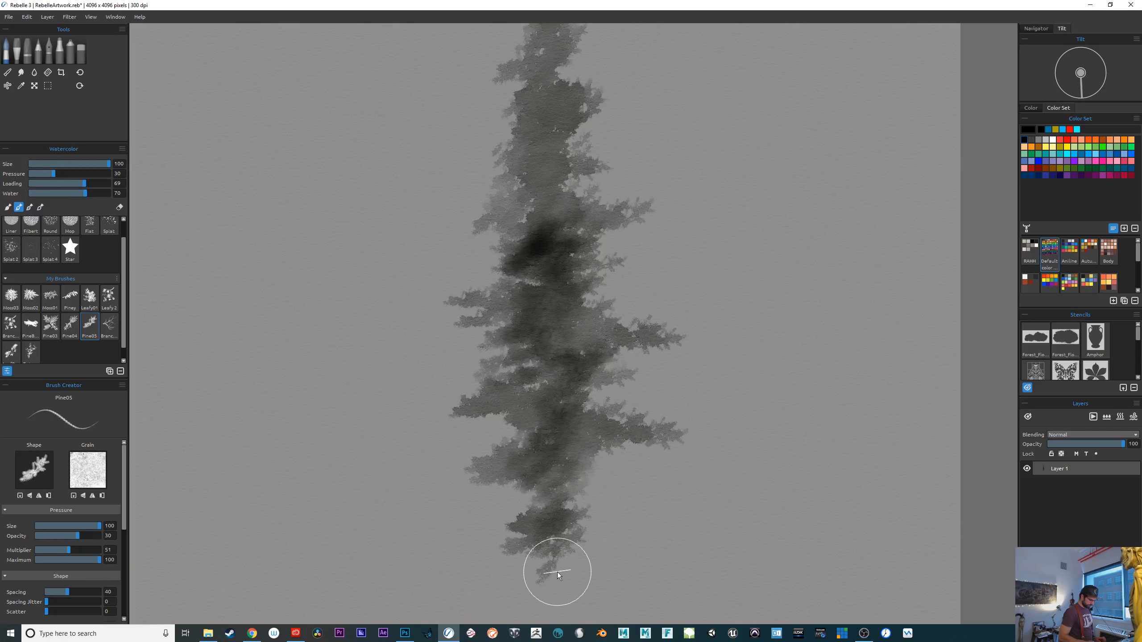
Add dark branches spreading from the pine's base and a separate cluster of smaller foliage clumps beneath them
{"action": "key", "text": "ctrl+minus"}
{"action": "key", "text": "ctrl+minus"}
{"action": "key", "text": "ctrl+minus"}
{"action": "left_click_drag", "start_coordinate": [722, 444], "coordinate": [712, 513]}
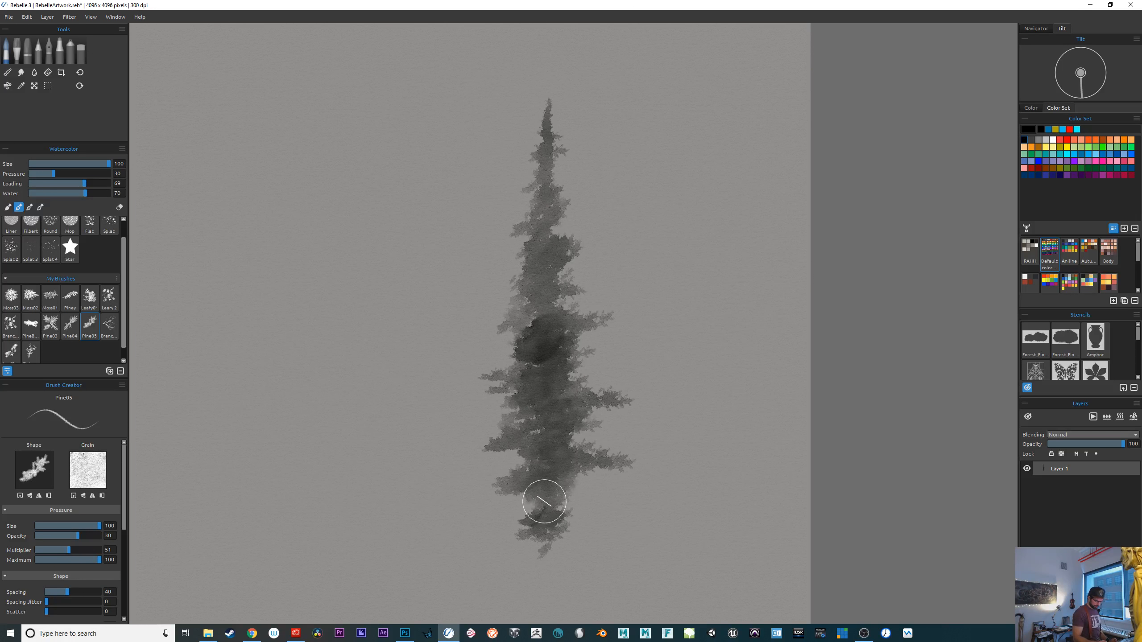
{"action": "mouse_move", "coordinate": [544, 502]}
{"action": "left_mouse_down"}
{"action": "mouse_move", "coordinate": [513, 528]}
{"action": "mouse_move", "coordinate": [534, 497]}
{"action": "mouse_move", "coordinate": [500, 545]}
{"action": "mouse_move", "coordinate": [528, 533]}
{"action": "mouse_move", "coordinate": [492, 556]}
{"action": "mouse_move", "coordinate": [514, 556]}
{"action": "mouse_move", "coordinate": [509, 571]}
{"action": "mouse_move", "coordinate": [525, 554]}
{"action": "mouse_move", "coordinate": [535, 570]}
{"action": "mouse_move", "coordinate": [566, 562]}
{"action": "mouse_move", "coordinate": [601, 584]}
{"action": "left_mouse_up"}
{"action": "left_click_drag", "start_coordinate": [801, 449], "coordinate": [812, 355]}
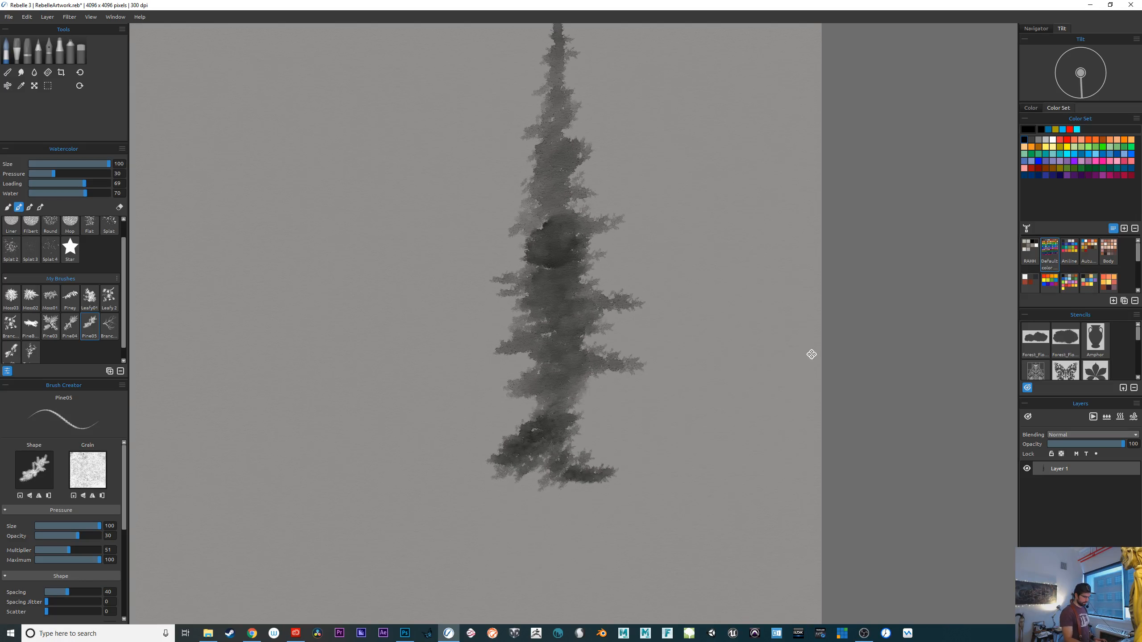
{"action": "left_click_drag", "start_coordinate": [746, 485], "coordinate": [781, 439]}
{"action": "mouse_move", "coordinate": [601, 471]}
{"action": "left_mouse_down"}
{"action": "mouse_move", "coordinate": [549, 489]}
{"action": "mouse_move", "coordinate": [583, 479]}
{"action": "mouse_move", "coordinate": [634, 503]}
{"action": "mouse_move", "coordinate": [591, 515]}
{"action": "mouse_move", "coordinate": [623, 558]}
{"action": "left_mouse_up"}
{"action": "mouse_move", "coordinate": [884, 423]}
{"action": "left_mouse_down"}
{"action": "mouse_move", "coordinate": [834, 541]}
{"action": "mouse_move", "coordinate": [862, 461]}
{"action": "mouse_move", "coordinate": [862, 369]}
{"action": "mouse_move", "coordinate": [831, 467]}
{"action": "left_mouse_up"}
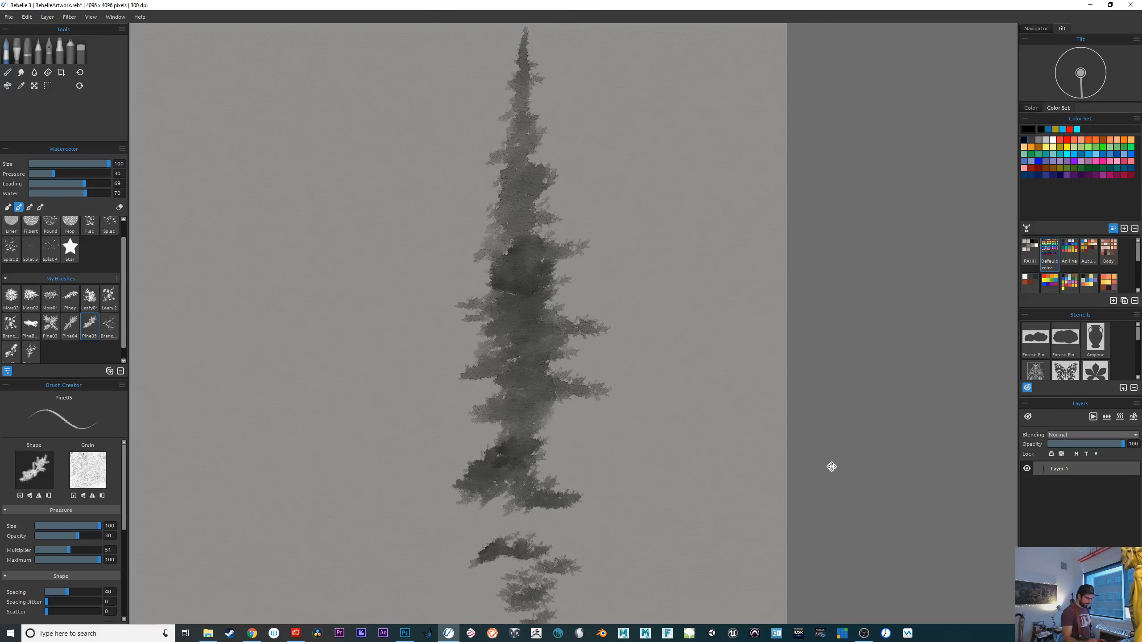
Darken patches of foliage in the upper half of the pine, up to just below the tip
{"action": "key", "text": "ctrl+plus"}
{"action": "key", "text": "ctrl+plus"}
{"action": "key", "text": "ctrl+plus"}
{"action": "key", "text": "ctrl+plus"}
{"action": "key", "text": "ctrl+plus"}
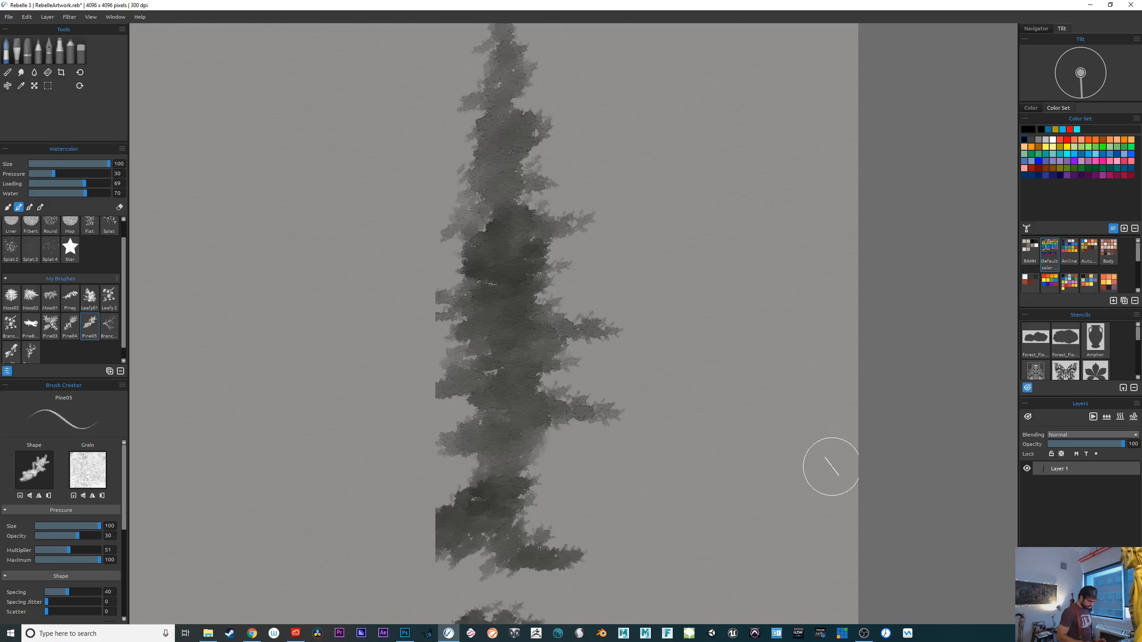
{"action": "key", "text": "ctrl+minus"}
{"action": "key", "text": "ctrl+minus"}
{"action": "key", "text": "ctrl+minus"}
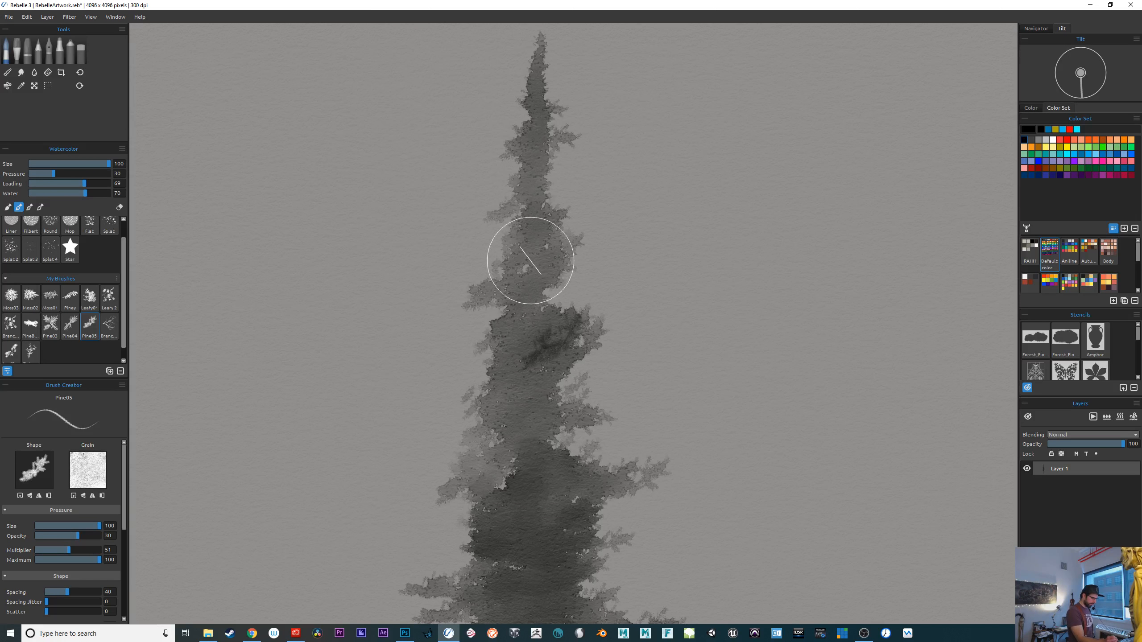
{"action": "left_click_drag", "start_coordinate": [532, 161], "coordinate": [530, 146]}
{"action": "mouse_move", "coordinate": [807, 493]}
{"action": "left_mouse_down"}
{"action": "mouse_move", "coordinate": [777, 261]}
{"action": "mouse_move", "coordinate": [791, 555]}
{"action": "mouse_move", "coordinate": [795, 507]}
{"action": "left_mouse_up"}
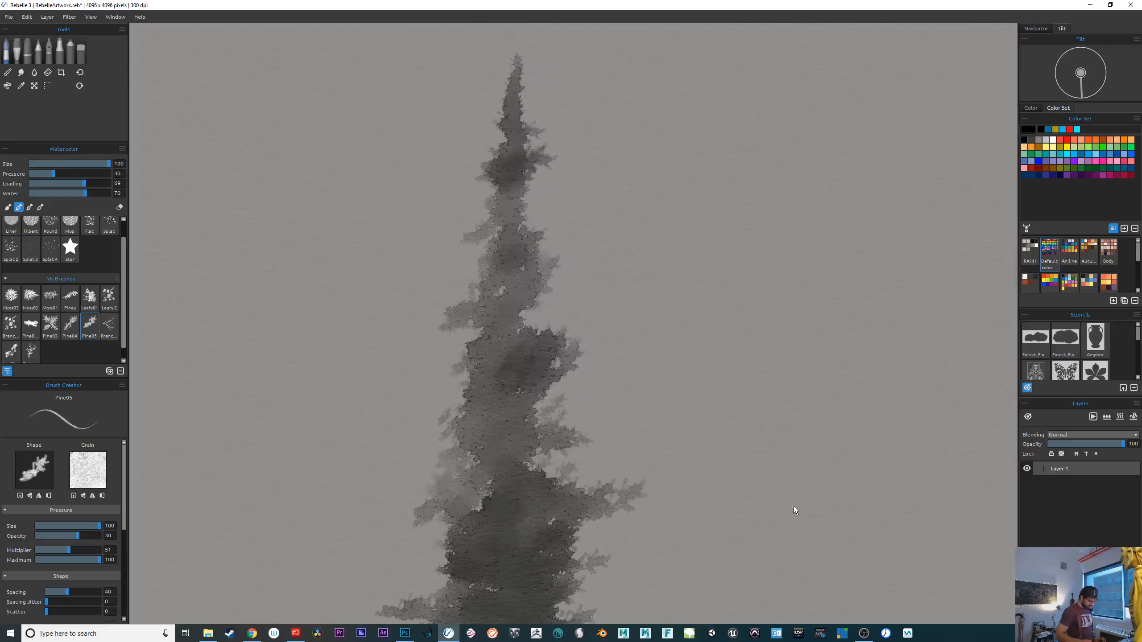
Examine the whole pine's silhouette and tonal variation from a distance
{"action": "key", "text": "ctrl+minus"}
{"action": "key", "text": "ctrl+minus"}
{"action": "key", "text": "ctrl+minus"}
{"action": "key", "text": "ctrl+minus"}
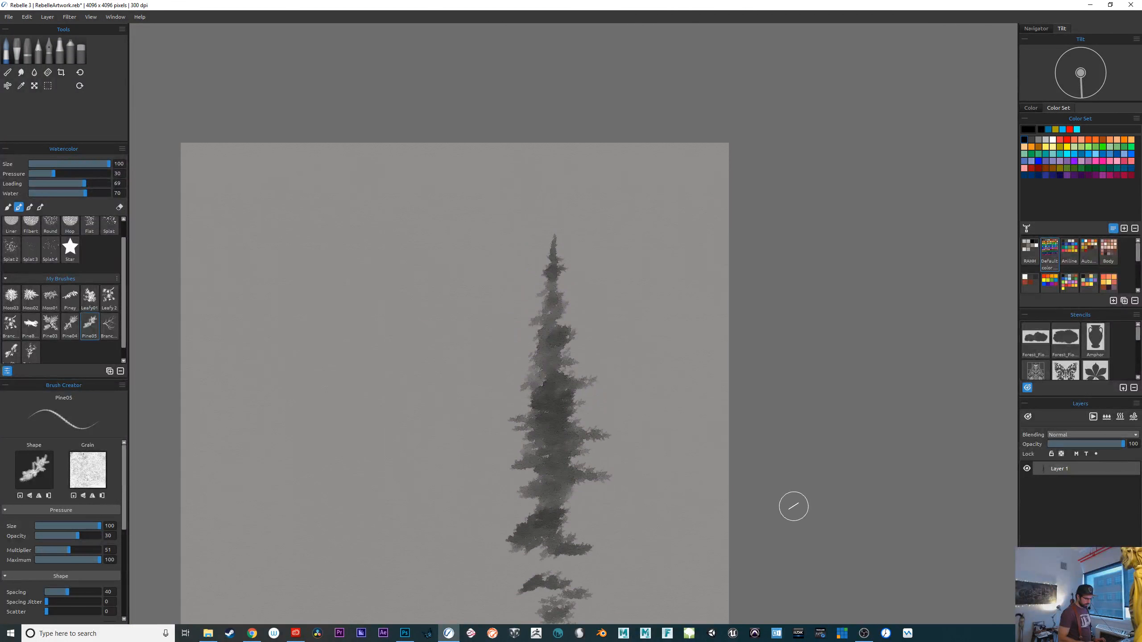
{"action": "key", "text": "ctrl+minus"}
{"action": "key", "text": "ctrl+minus"}
{"action": "key", "text": "ctrl+plus"}
{"action": "key", "text": "ctrl+plus"}
{"action": "key", "text": "ctrl+plus"}
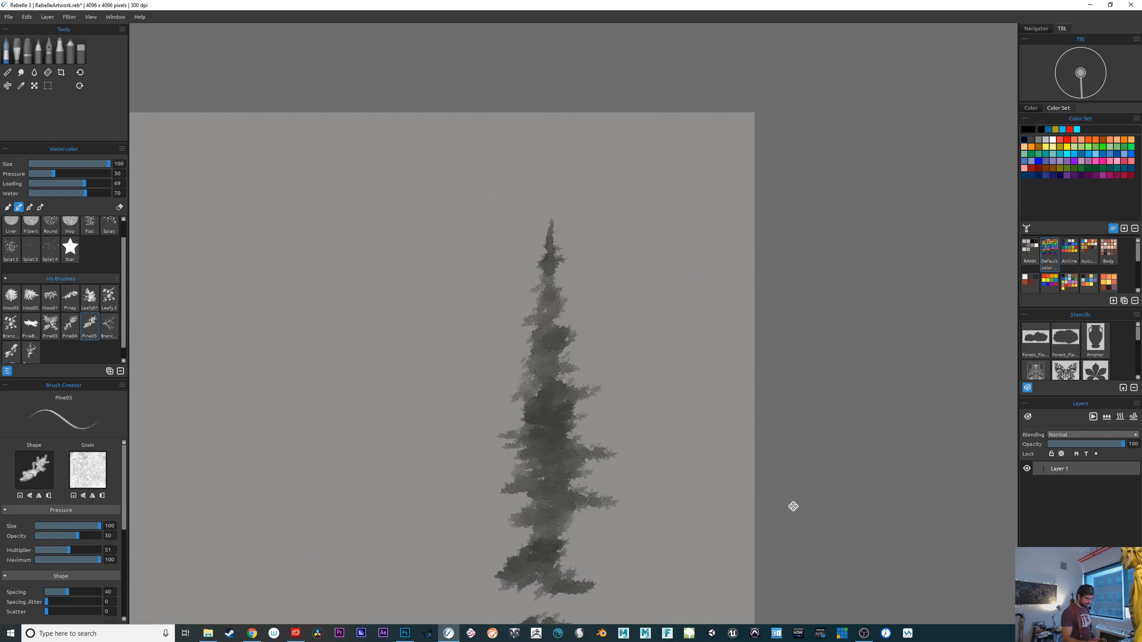
{"action": "left_click_drag", "start_coordinate": [802, 408], "coordinate": [831, 260]}
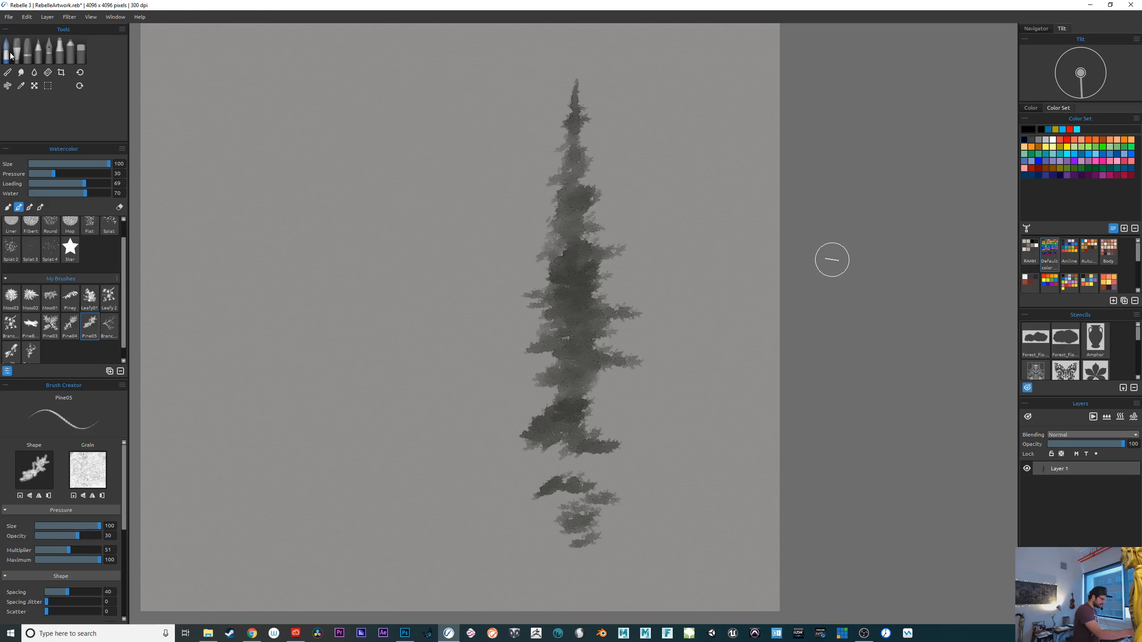
Switch to the default Mop watercolor brush and reduce its size to 50
{"action": "scroll", "coordinate": [54, 245], "scroll_direction": "up", "scroll_amount": 2}
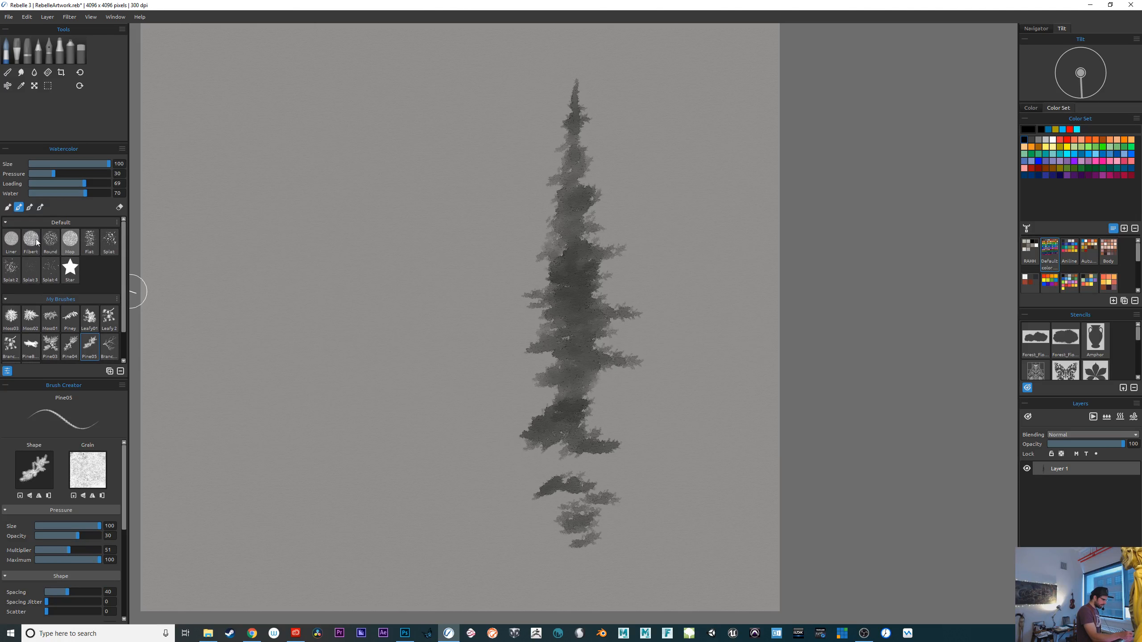
{"action": "left_click", "coordinate": [69, 239]}
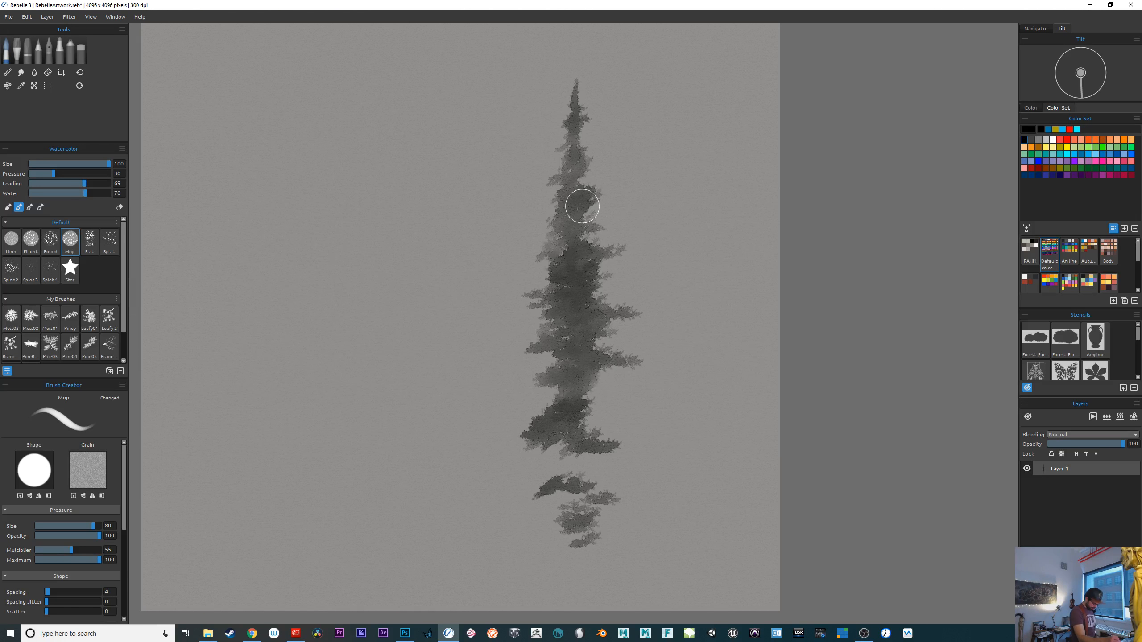
{"action": "key", "text": "["}
{"action": "key", "text": "["}
{"action": "key", "text": "["}
{"action": "key", "text": "["}
{"action": "key", "text": "["}
{"action": "key", "text": "["}
{"action": "key", "text": "["}
{"action": "key", "text": "["}
{"action": "key", "text": "["}
{"action": "key", "text": "["}
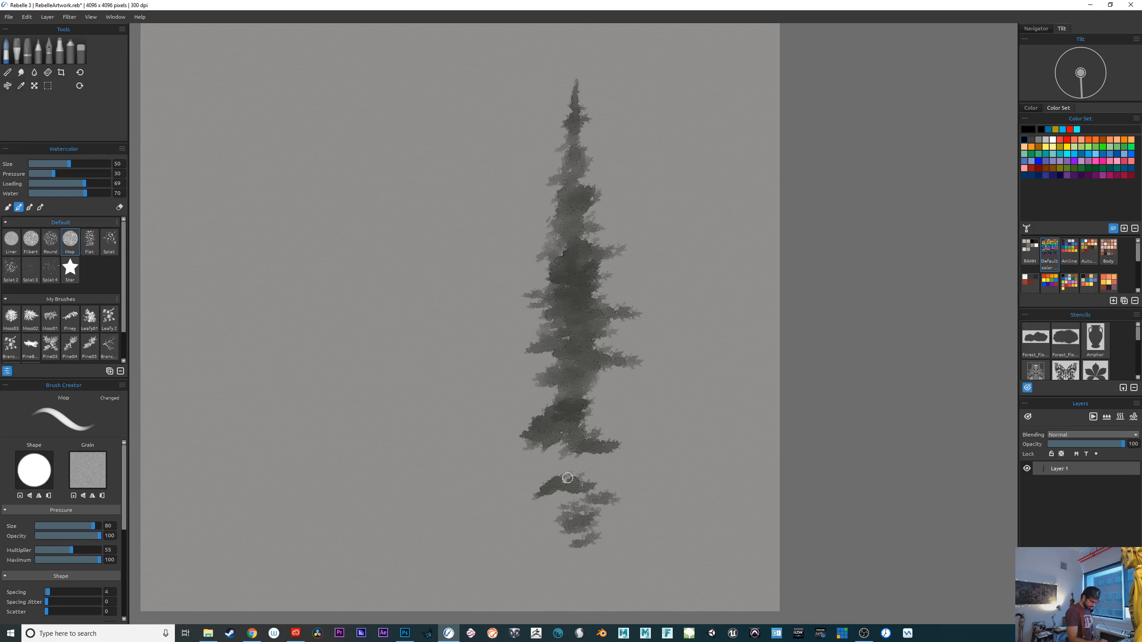
Paint a textured trunk through the gaps between the lower foliage clumps and down to the canvas's bottom edge
{"action": "left_click_drag", "start_coordinate": [569, 451], "coordinate": [570, 492]}
{"action": "key", "text": "ctrl+z"}
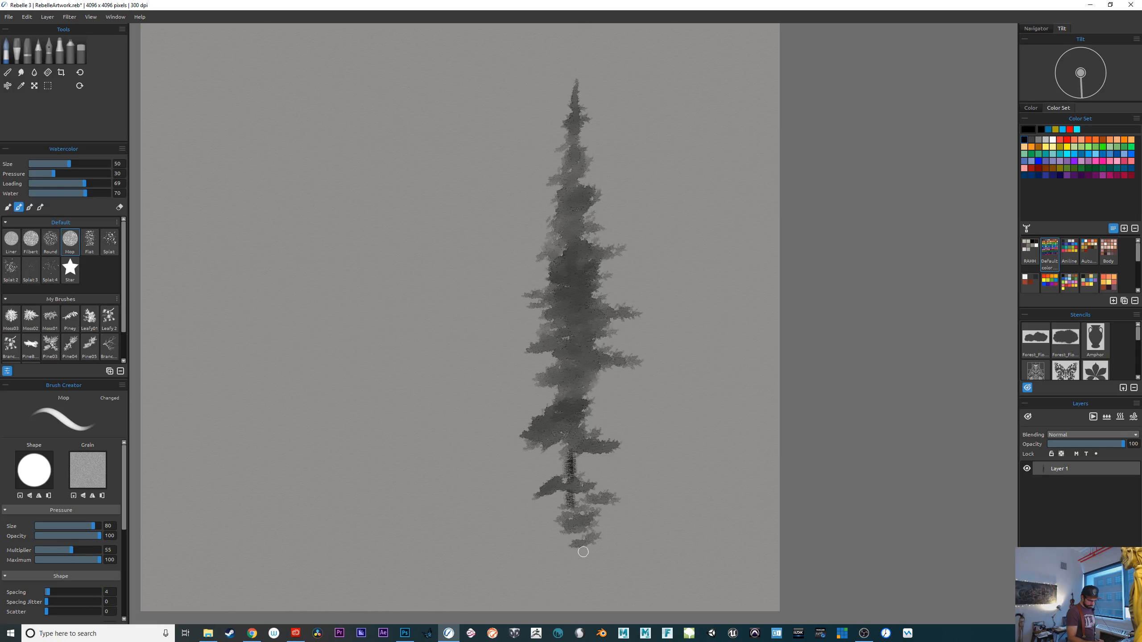
{"action": "mouse_move", "coordinate": [572, 544]}
{"action": "left_mouse_down"}
{"action": "mouse_move", "coordinate": [574, 589]}
{"action": "mouse_move", "coordinate": [576, 580]}
{"action": "left_mouse_up"}
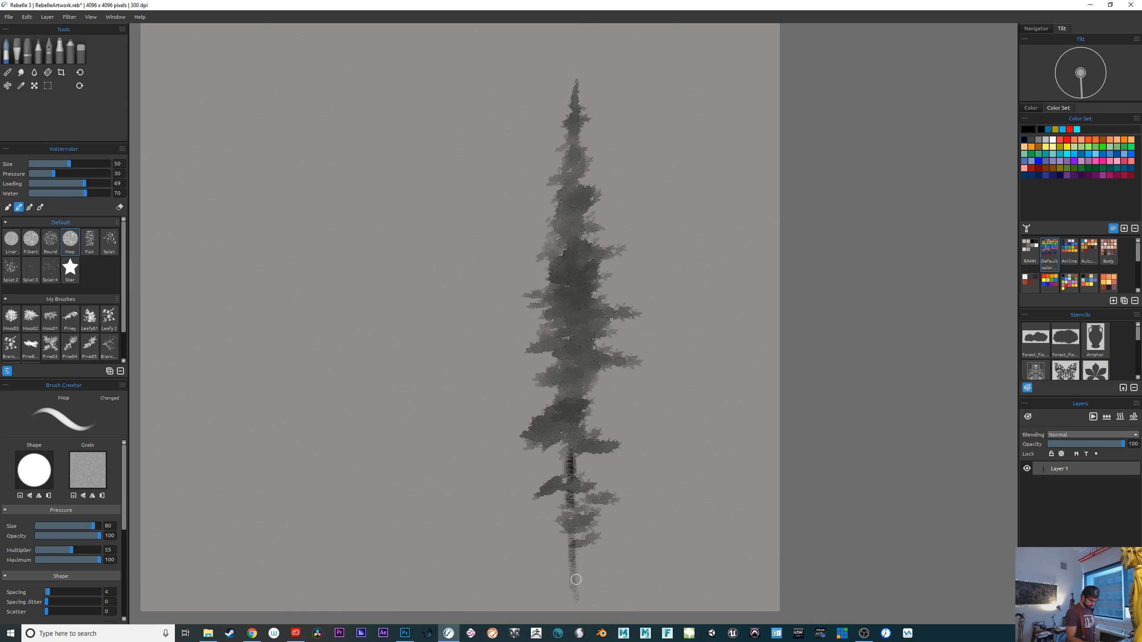
{"action": "scroll", "coordinate": [818, 387], "scroll_direction": "down", "scroll_amount": 3}
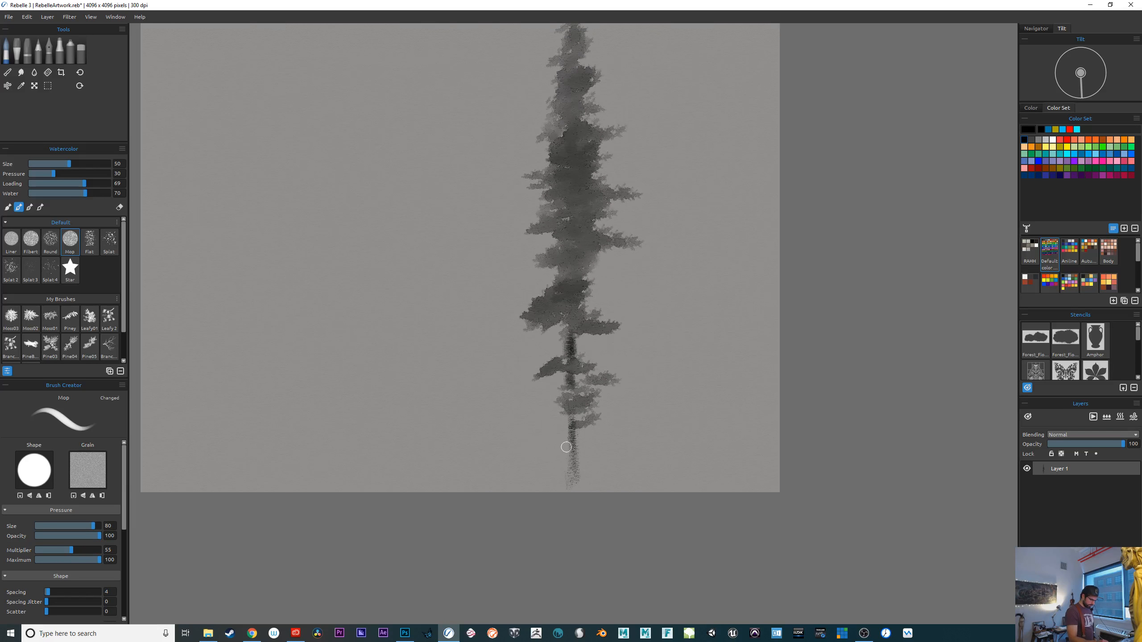
{"action": "mouse_move", "coordinate": [566, 447]}
{"action": "left_mouse_down"}
{"action": "mouse_move", "coordinate": [572, 425]}
{"action": "mouse_move", "coordinate": [570, 487]}
{"action": "mouse_move", "coordinate": [566, 339]}
{"action": "left_mouse_up"}
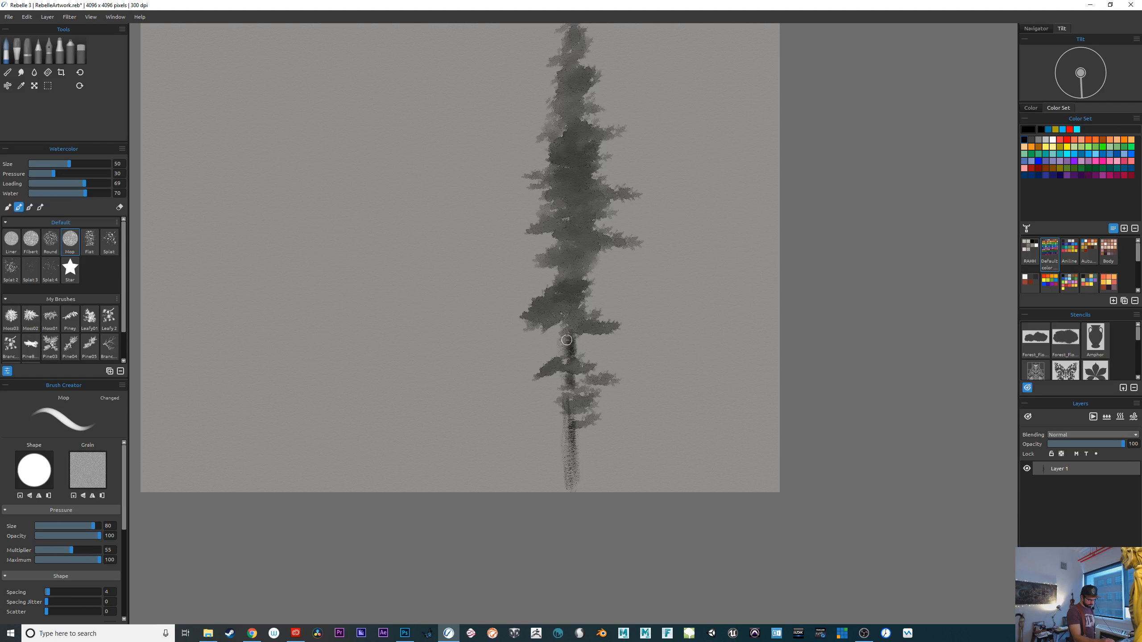
{"action": "left_click_drag", "start_coordinate": [569, 431], "coordinate": [576, 490]}
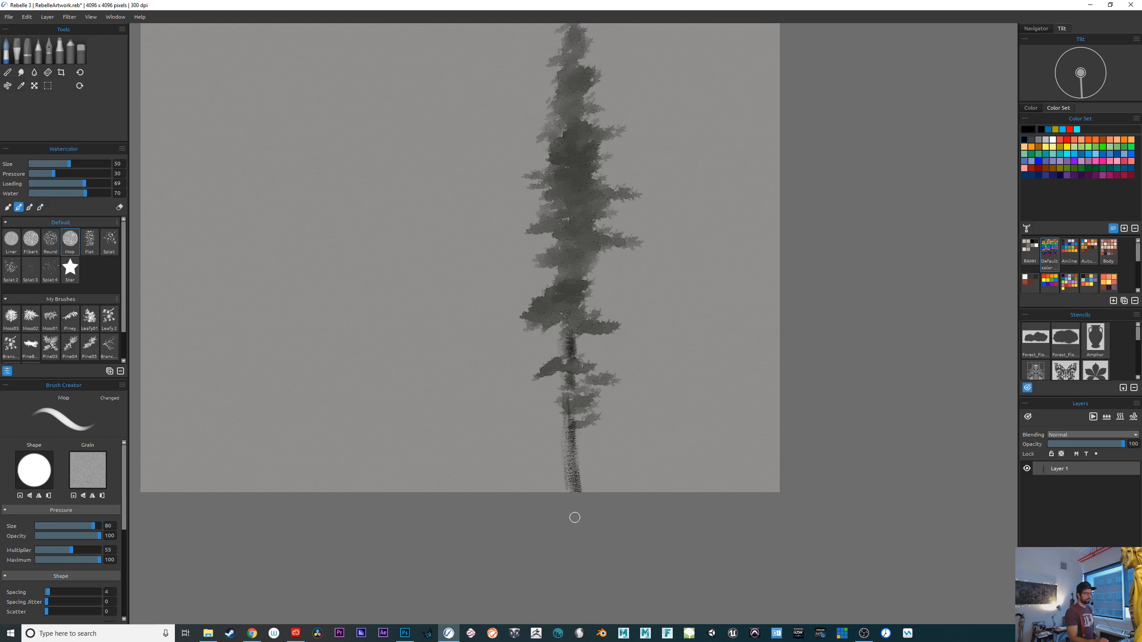
Reduce the Mop's size to 33, set its water to 79 and paint small branch stubs on both sides of the trunk
{"action": "key", "text": "bracketleft"}
{"action": "key", "text": "bracketleft"}
{"action": "key", "text": "bracketleft"}
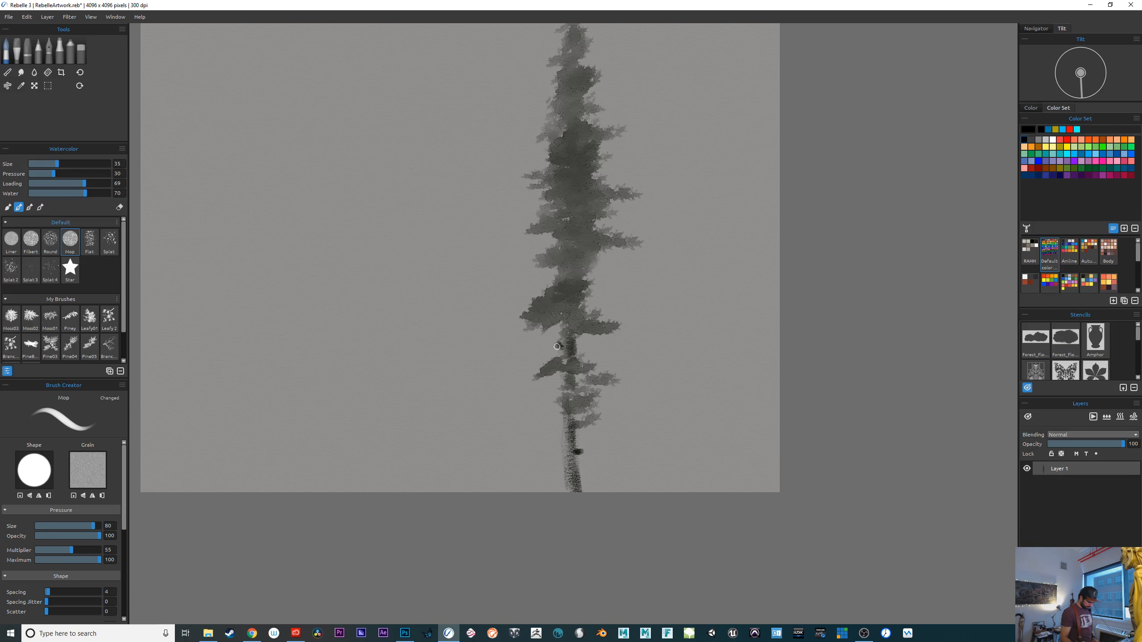
{"action": "key", "text": "ctrl+plus"}
{"action": "key", "text": "ctrl+plus"}
{"action": "key", "text": "ctrl+plus"}
{"action": "key", "text": "ctrl+plus"}
{"action": "key", "text": "ctrl+plus"}
{"action": "key", "text": "ctrl+plus"}
{"action": "key", "text": "ctrl+plus"}
{"action": "left_click_drag", "start_coordinate": [785, 505], "coordinate": [784, 349]}
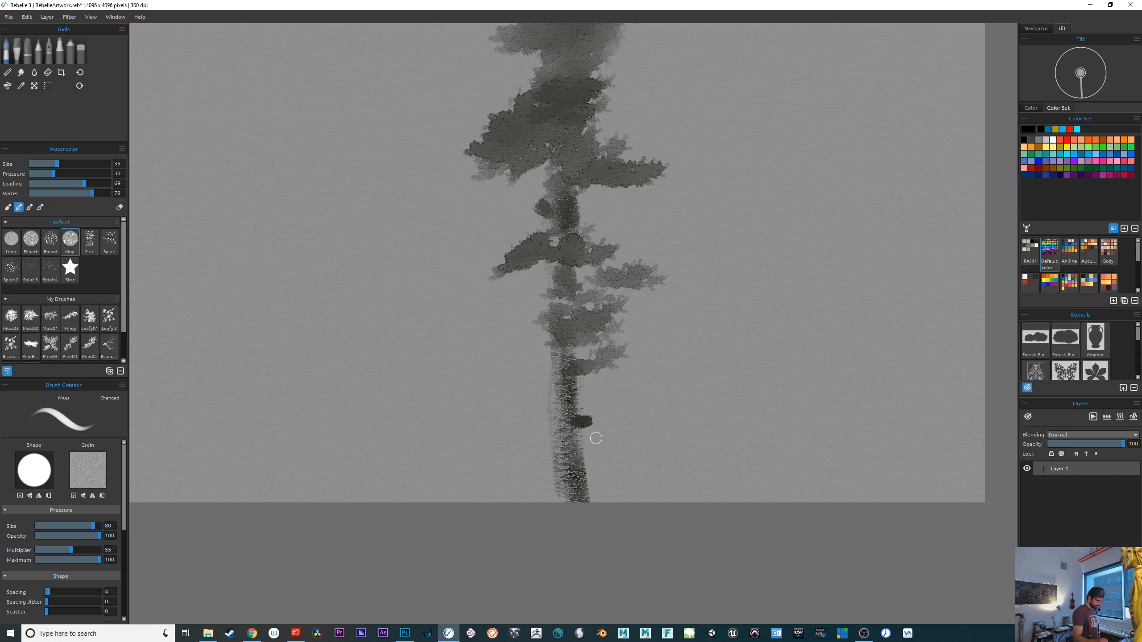
Switch the Mop to its third brush mode, enlarge it to 50 and try reworking the trunk up to the lower foliage
{"action": "left_click", "coordinate": [29, 207]}
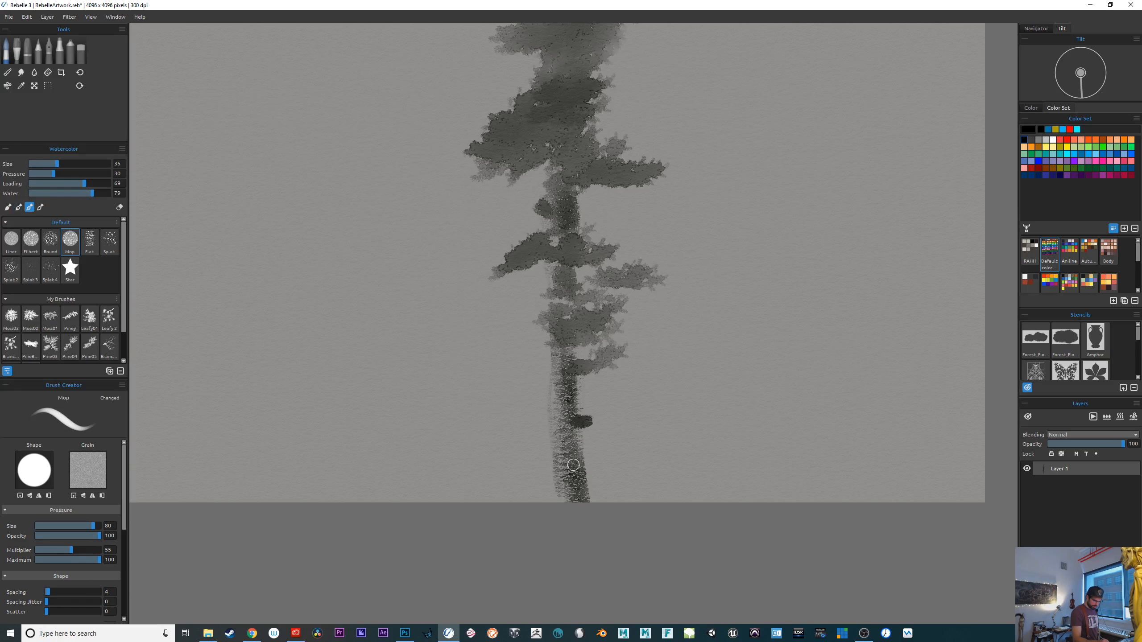
{"action": "left_click_drag", "start_coordinate": [568, 369], "coordinate": [580, 506]}
{"action": "key", "text": "bracketright"}
{"action": "key", "text": "bracketright"}
{"action": "key", "text": "bracketright"}
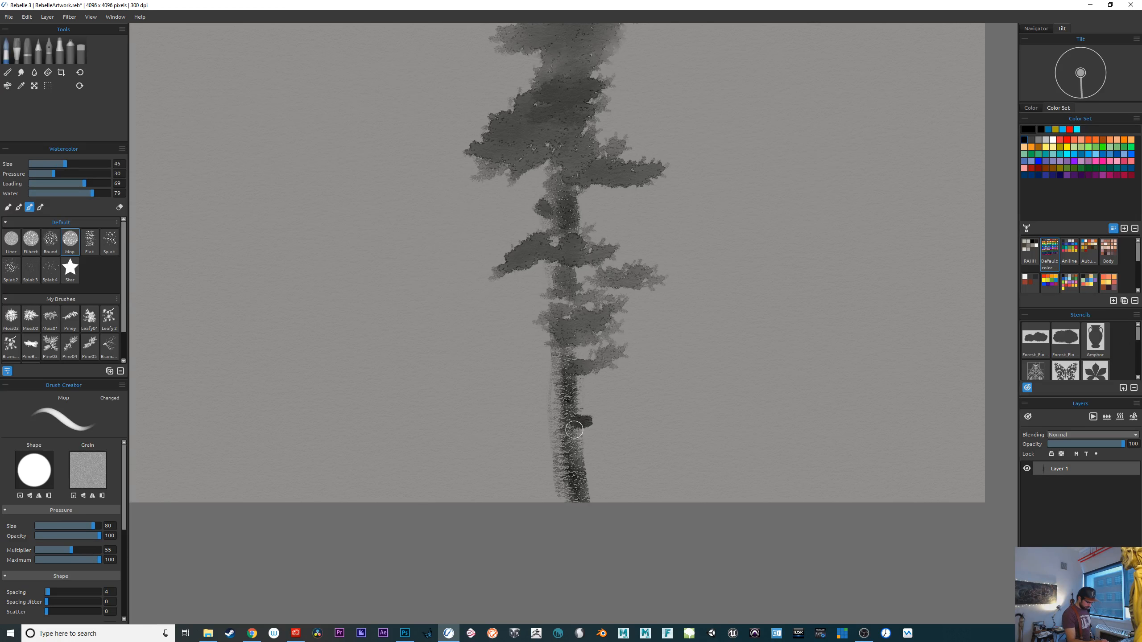
{"action": "mouse_move", "coordinate": [562, 382]}
{"action": "left_mouse_down"}
{"action": "mouse_move", "coordinate": [570, 504]}
{"action": "mouse_move", "coordinate": [565, 288]}
{"action": "left_mouse_up"}
{"action": "left_click_drag", "start_coordinate": [719, 396], "coordinate": [694, 598]}
{"action": "left_click_drag", "start_coordinate": [539, 396], "coordinate": [537, 361]}
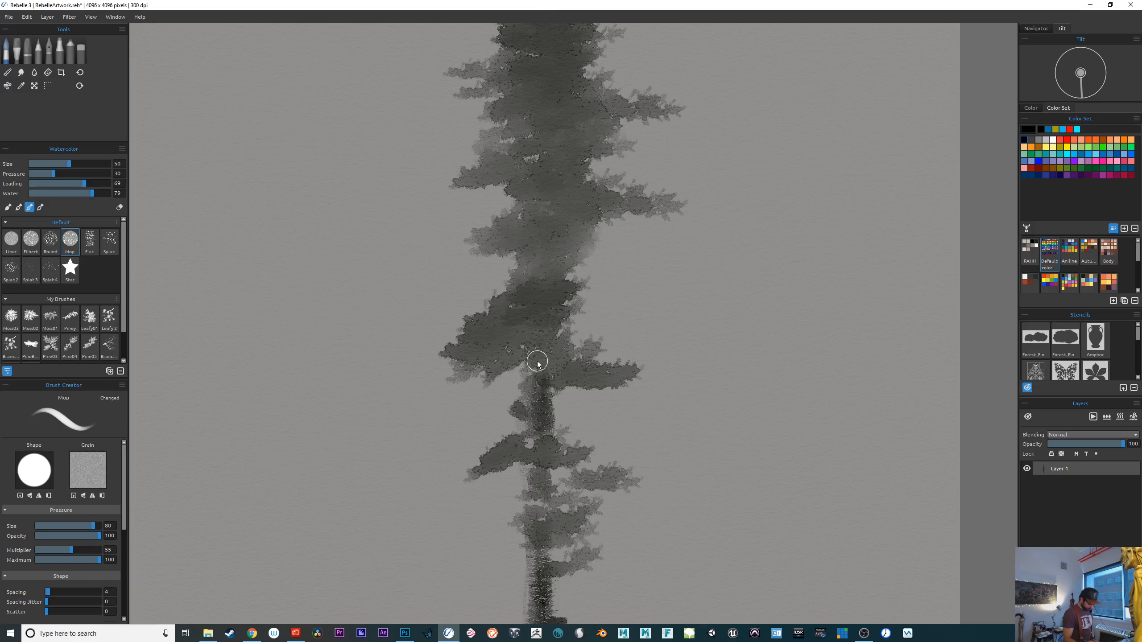
{"action": "scroll", "coordinate": [537, 362], "scroll_direction": "down", "scroll_amount": 3}
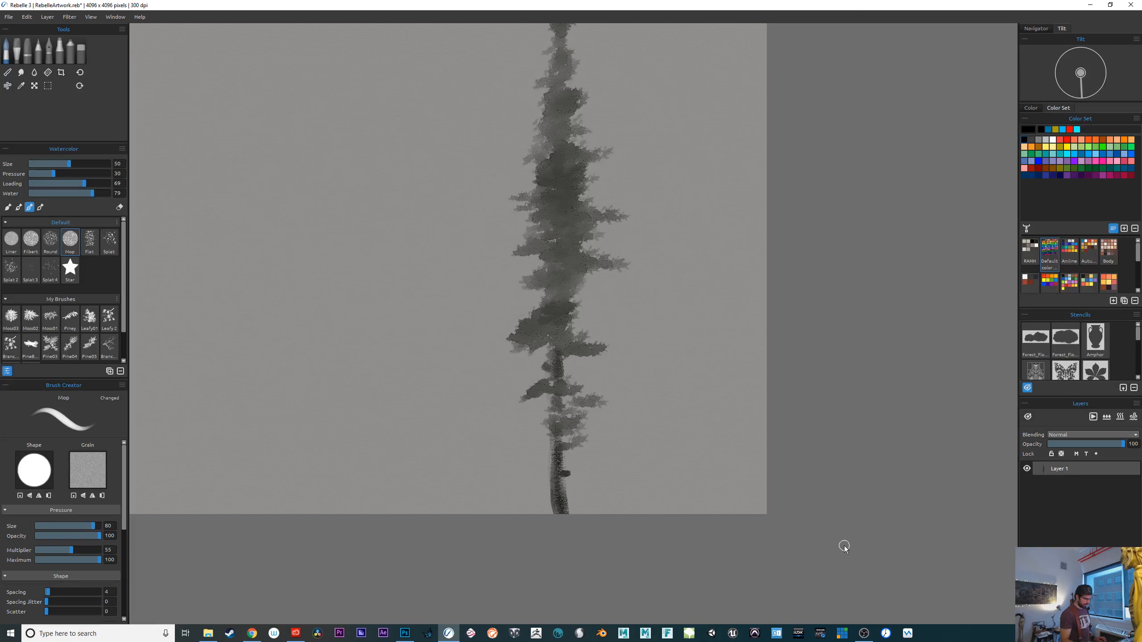
{"action": "key", "text": "ctrl+z"}
{"action": "key", "text": "ctrl+z"}
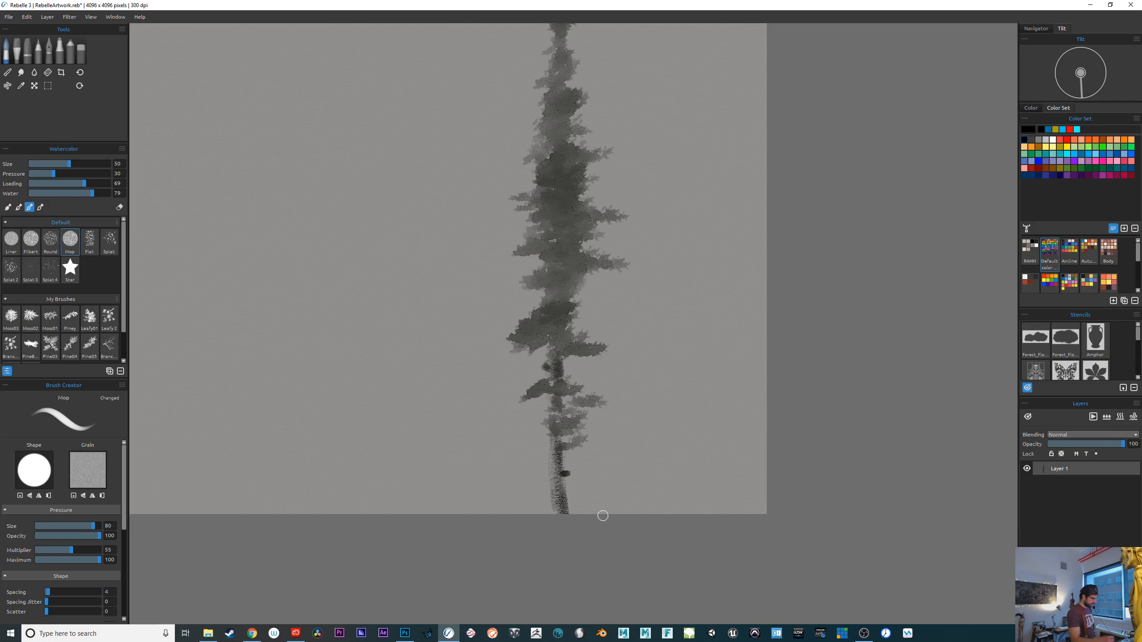
Wet the trunk using the Water tool's Splat 2 brush, reducing its size to 60
{"action": "left_click", "coordinate": [35, 72]}
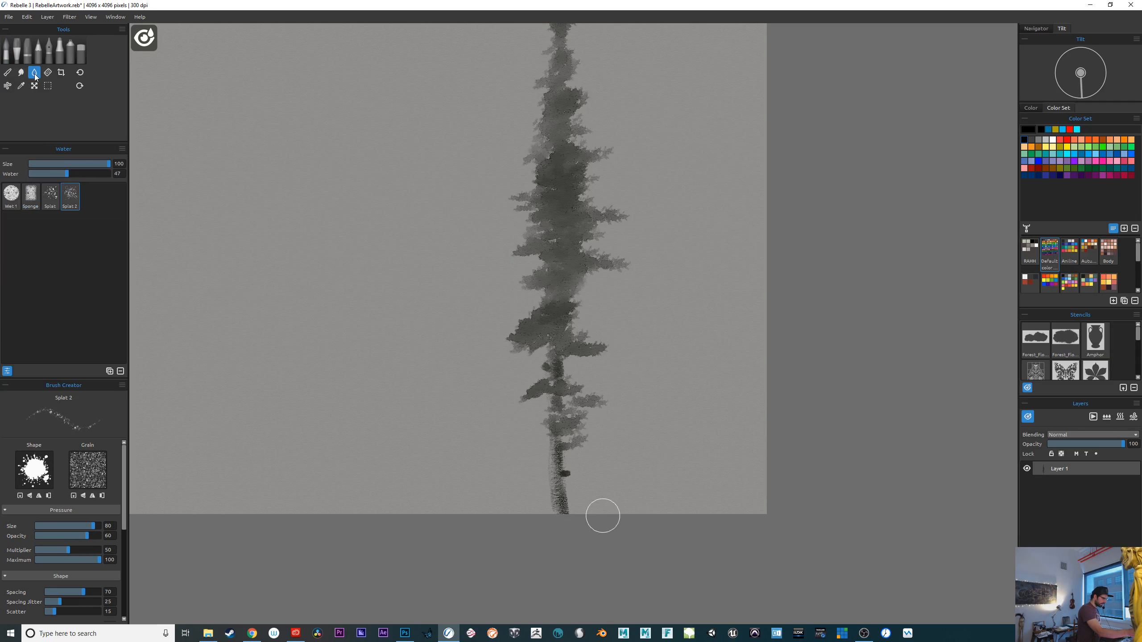
{"action": "left_click_drag", "start_coordinate": [560, 421], "coordinate": [559, 478]}
{"action": "key", "text": "bracketleft"}
{"action": "key", "text": "bracketleft"}
{"action": "key", "text": "bracketleft"}
{"action": "key", "text": "bracketleft"}
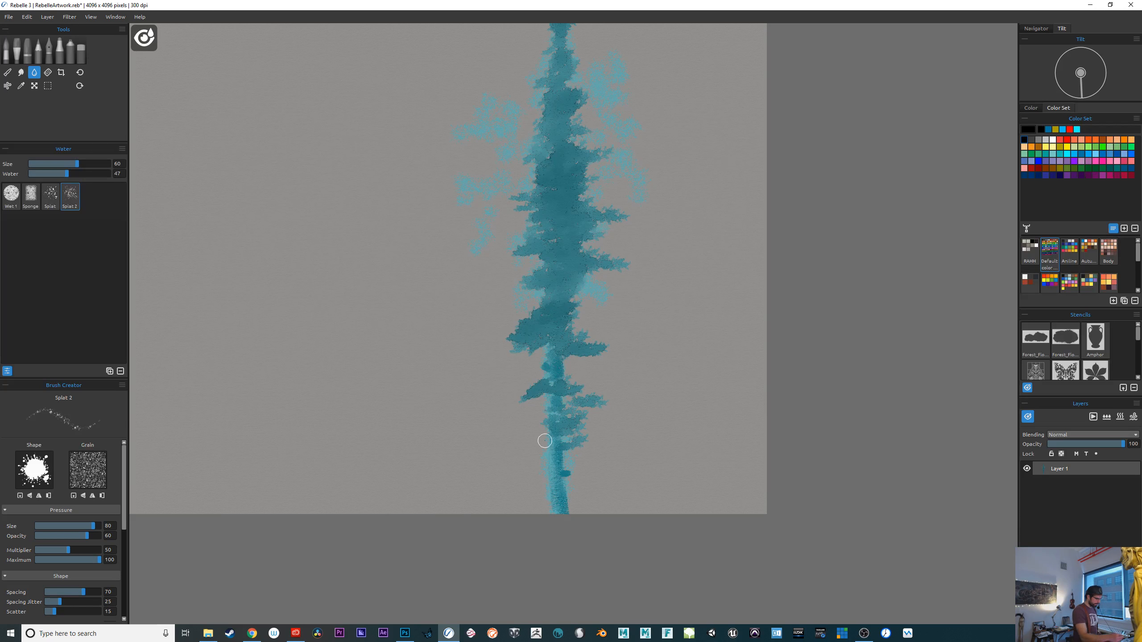
Return to the watercolor Mop at size 50 and darken the wet trunk from its base up into the lower foliage
{"action": "left_click", "coordinate": [9, 56]}
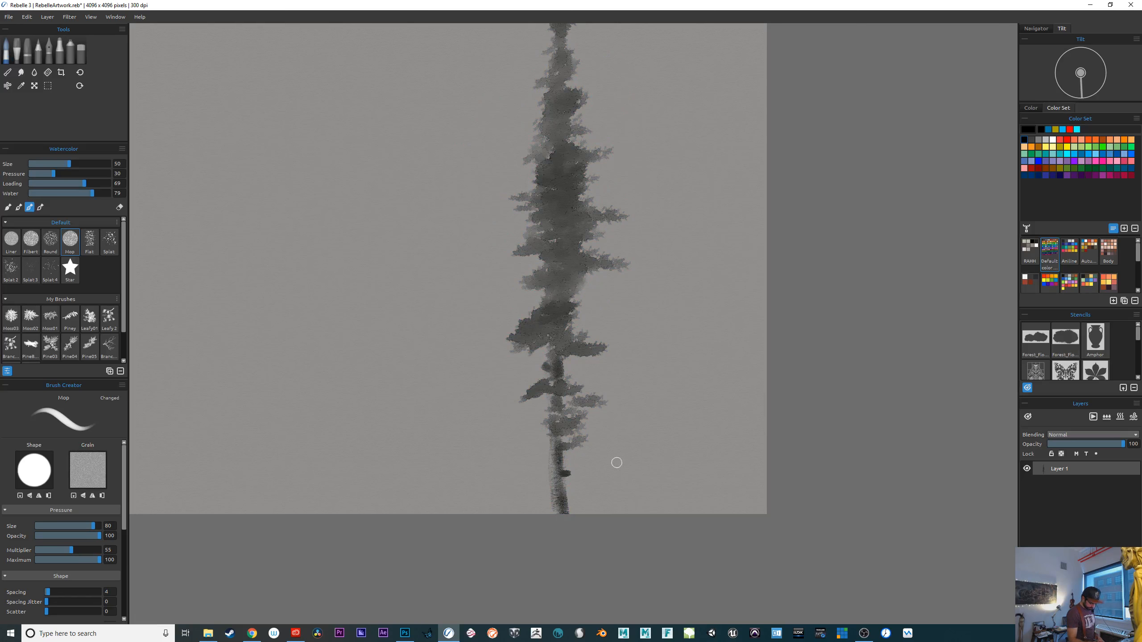
{"action": "key", "text": "ctrl+plus"}
{"action": "key", "text": "ctrl+plus"}
{"action": "key", "text": "ctrl+plus"}
{"action": "key", "text": "ctrl+plus"}
{"action": "left_click_drag", "start_coordinate": [681, 469], "coordinate": [692, 324]}
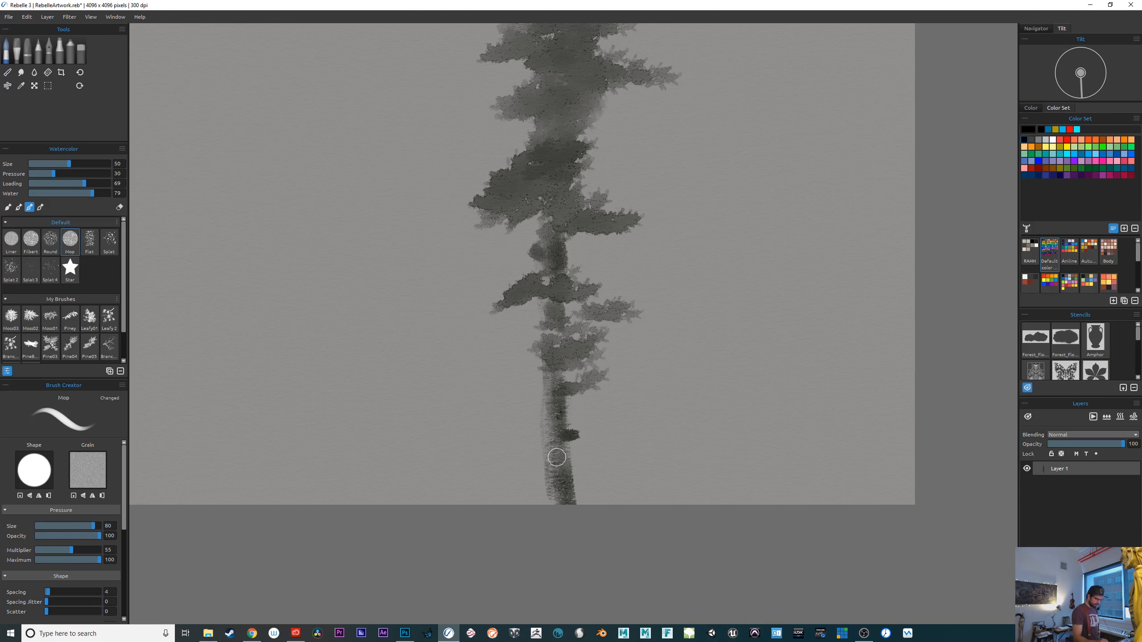
{"action": "mouse_move", "coordinate": [558, 458]}
{"action": "left_mouse_down"}
{"action": "mouse_move", "coordinate": [563, 491]}
{"action": "mouse_move", "coordinate": [551, 313]}
{"action": "mouse_move", "coordinate": [547, 340]}
{"action": "mouse_move", "coordinate": [553, 195]}
{"action": "left_mouse_up"}
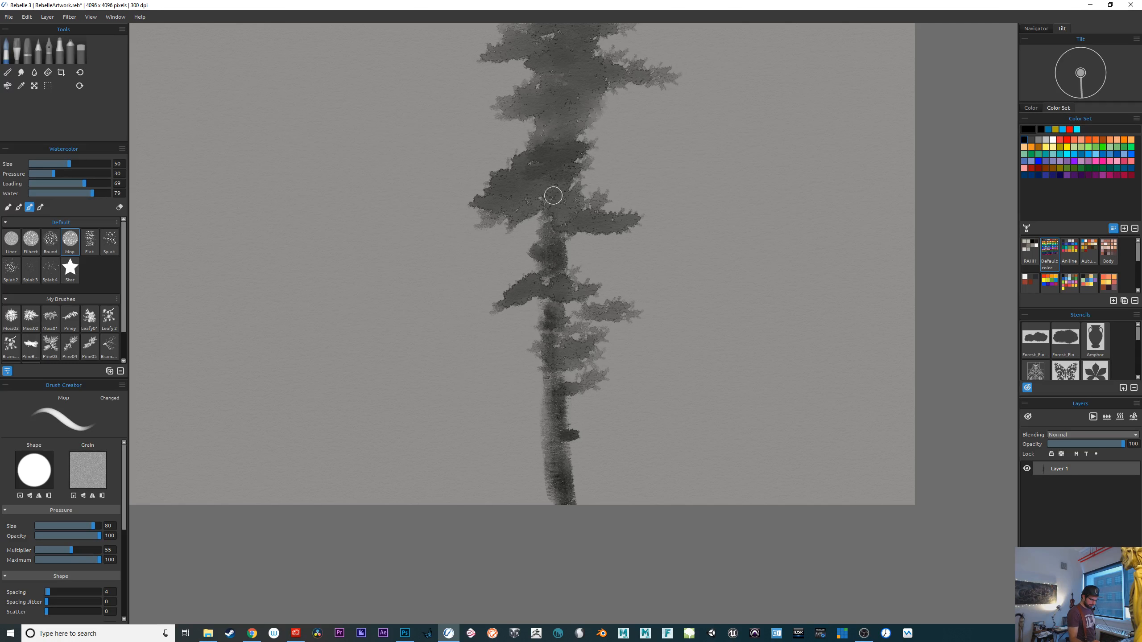
Reduce the Mop's size to 30 and add dark trunk patches in the lighter gaps of the upper foliage
{"action": "mouse_move", "coordinate": [656, 356]}
{"action": "left_mouse_down"}
{"action": "mouse_move", "coordinate": [593, 566]}
{"action": "mouse_move", "coordinate": [598, 367]}
{"action": "mouse_move", "coordinate": [556, 601]}
{"action": "mouse_move", "coordinate": [556, 592]}
{"action": "left_mouse_up"}
{"action": "left_click_drag", "start_coordinate": [568, 390], "coordinate": [543, 580]}
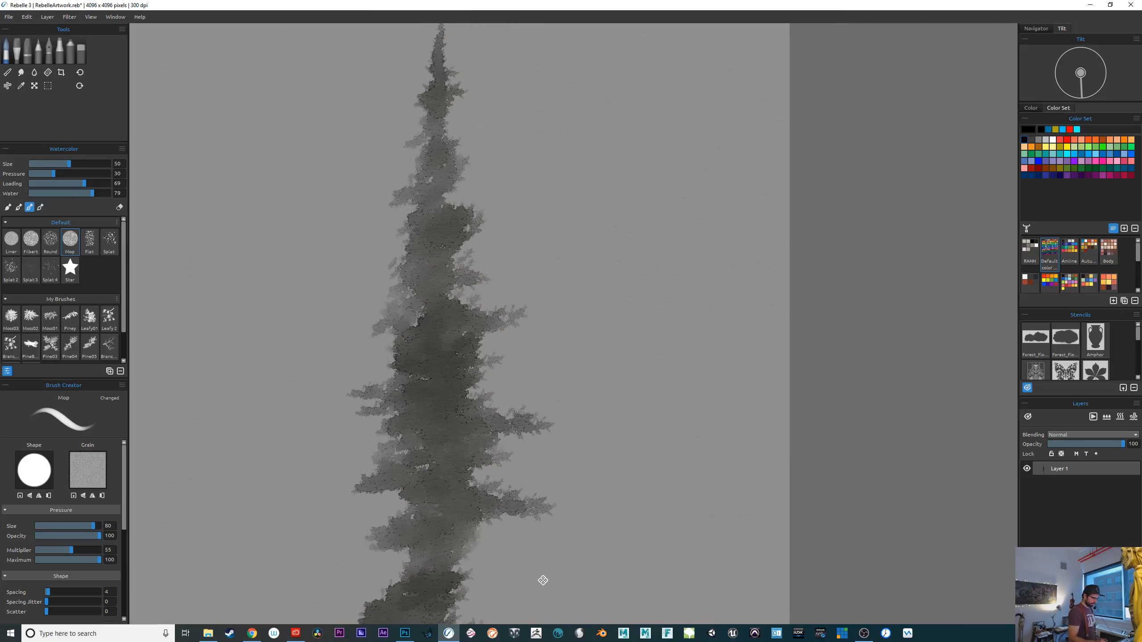
{"action": "mouse_move", "coordinate": [541, 443]}
{"action": "left_mouse_down"}
{"action": "mouse_move", "coordinate": [540, 355]}
{"action": "mouse_move", "coordinate": [537, 406]}
{"action": "mouse_move", "coordinate": [583, 508]}
{"action": "left_mouse_up"}
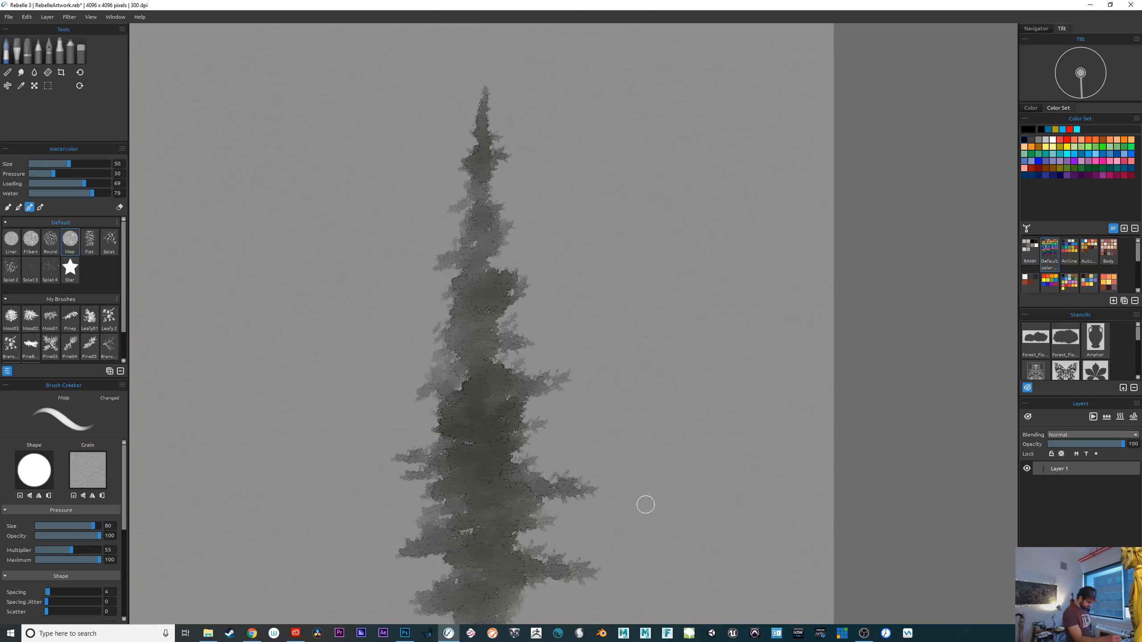
{"action": "key", "text": "bracketleft"}
{"action": "key", "text": "bracketleft"}
{"action": "key", "text": "bracketleft"}
{"action": "key", "text": "bracketleft"}
{"action": "left_click", "coordinate": [479, 188]}
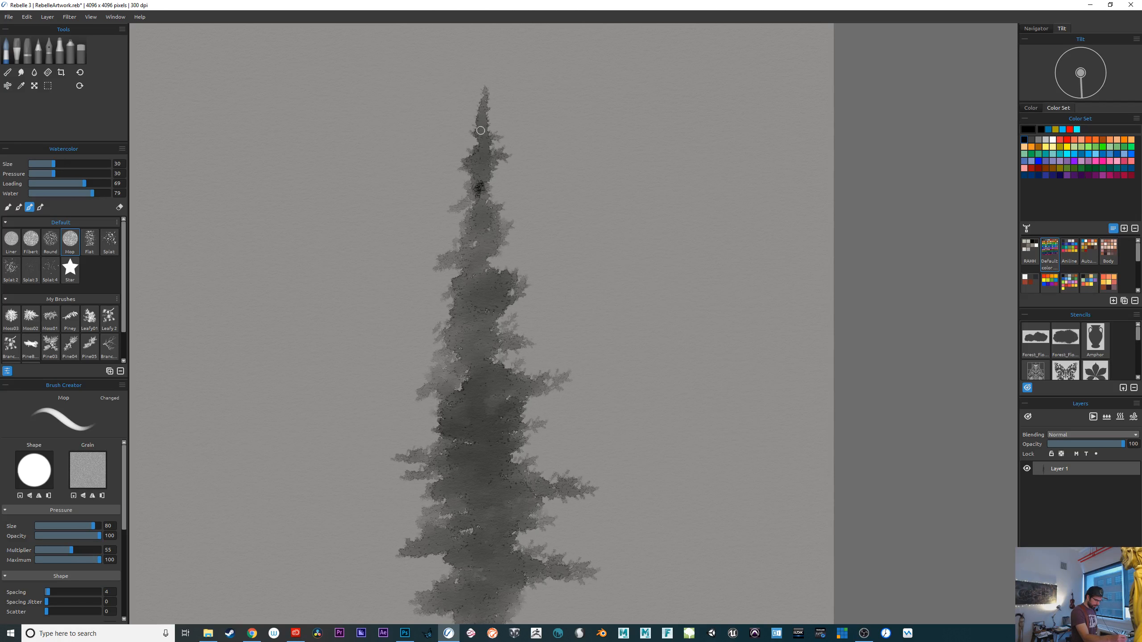
{"action": "scroll", "coordinate": [604, 237], "scroll_direction": "down", "scroll_amount": 3}
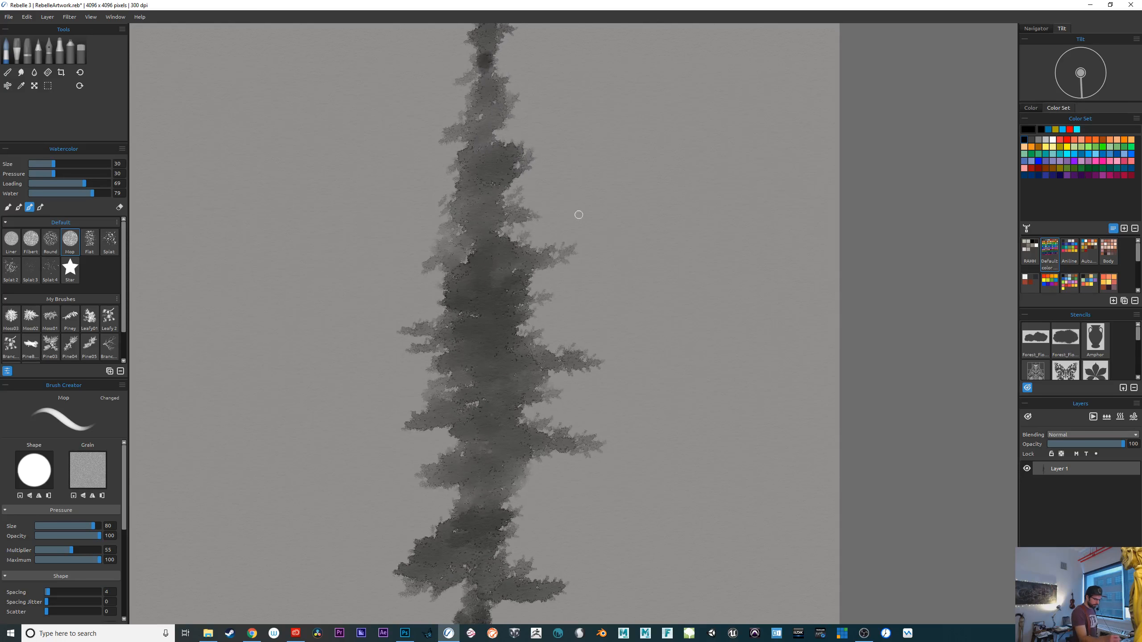
{"action": "mouse_move", "coordinate": [471, 226]}
{"action": "left_mouse_down"}
{"action": "mouse_move", "coordinate": [480, 217]}
{"action": "mouse_move", "coordinate": [492, 233]}
{"action": "left_mouse_up"}
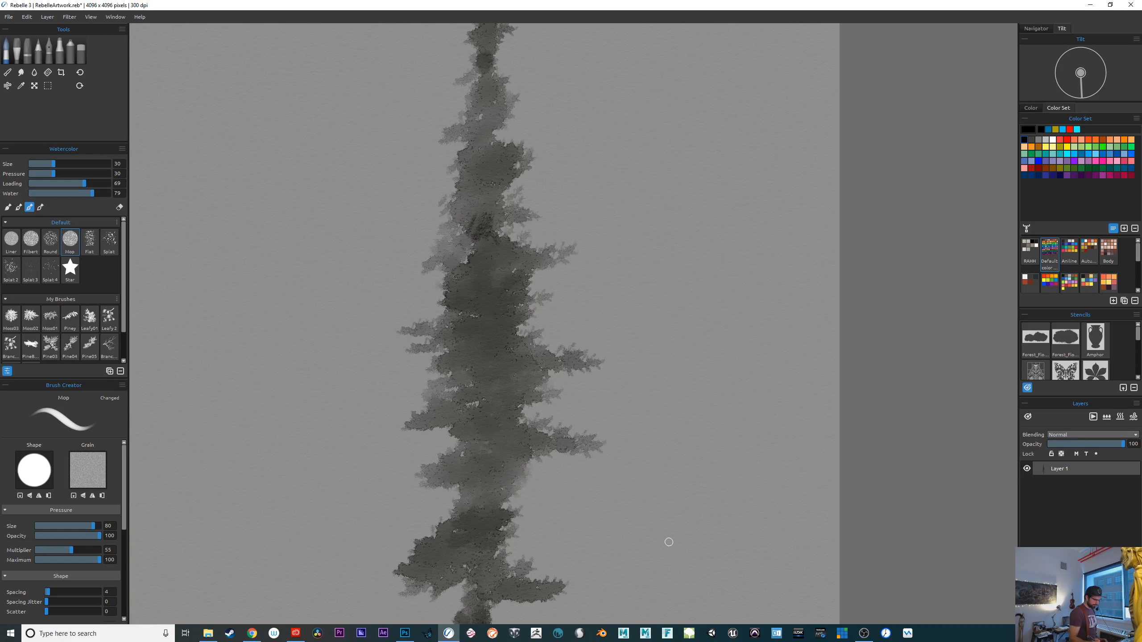
Add a new layer and ink bark outlines and cracks on the lower trunk with the Ink Pen's Wood brush at size 18
{"action": "left_click_drag", "start_coordinate": [654, 414], "coordinate": [689, 546]}
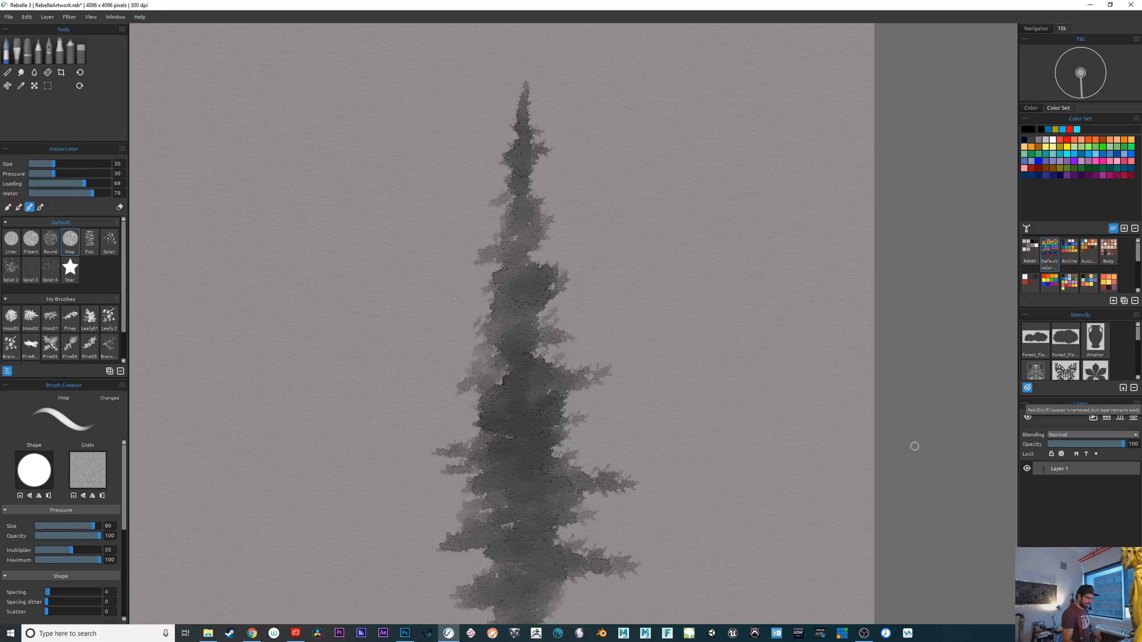
{"action": "left_click_drag", "start_coordinate": [611, 545], "coordinate": [586, 211]}
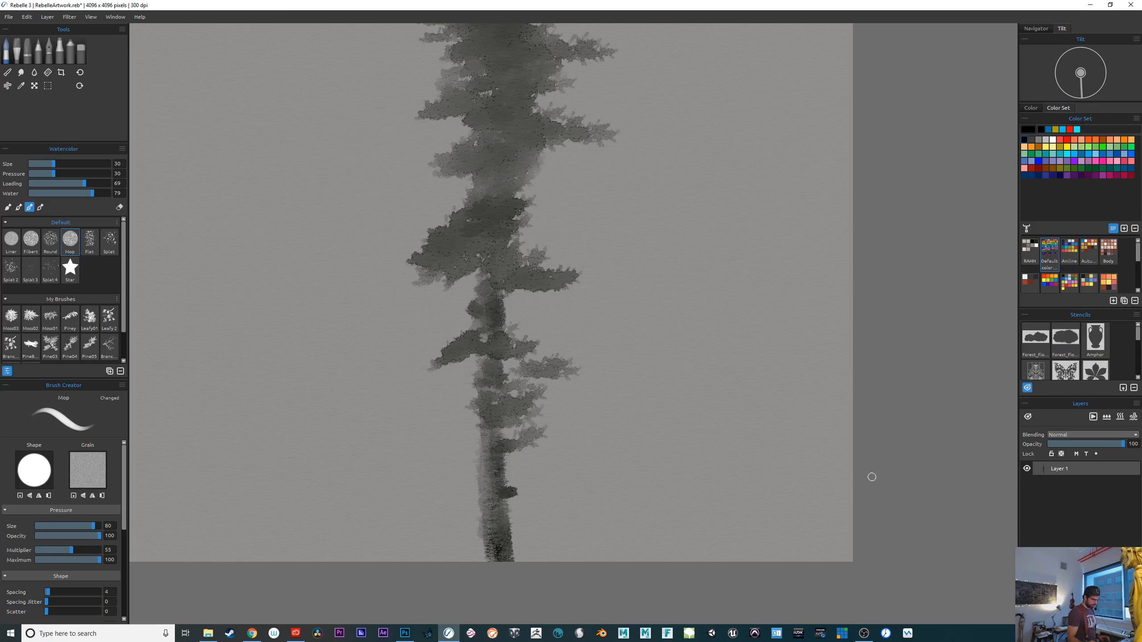
{"action": "left_click_drag", "start_coordinate": [699, 547], "coordinate": [693, 594]}
{"action": "left_click_drag", "start_coordinate": [675, 397], "coordinate": [688, 609]}
{"action": "mouse_move", "coordinate": [696, 470]}
{"action": "left_mouse_down"}
{"action": "mouse_move", "coordinate": [700, 567]}
{"action": "mouse_move", "coordinate": [683, 573]}
{"action": "left_mouse_up"}
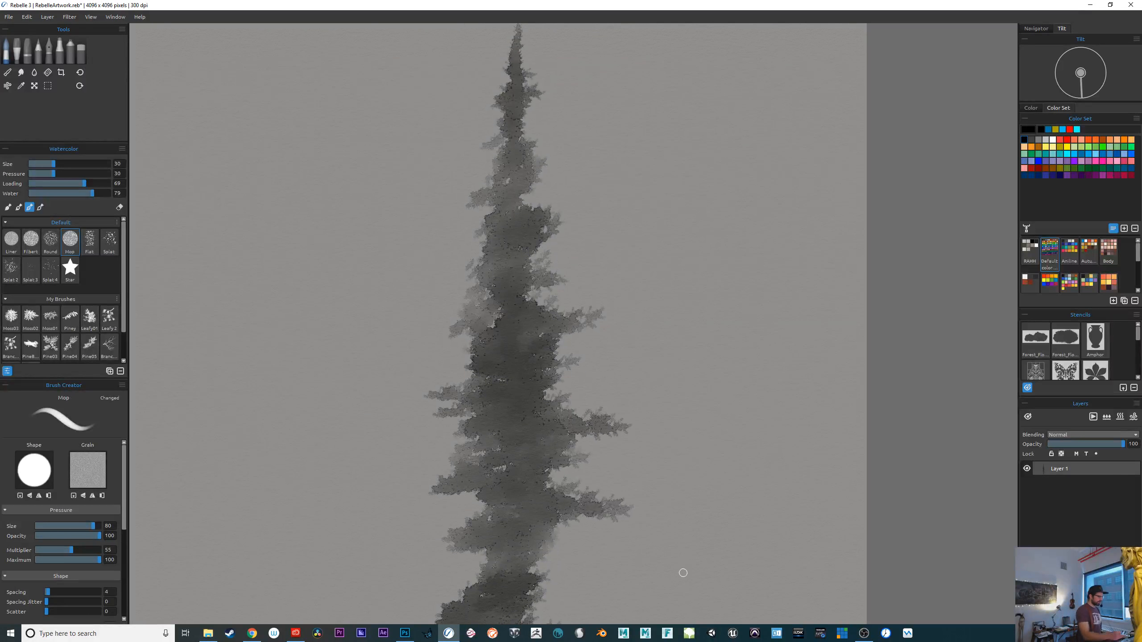
{"action": "left_click", "coordinate": [49, 53]}
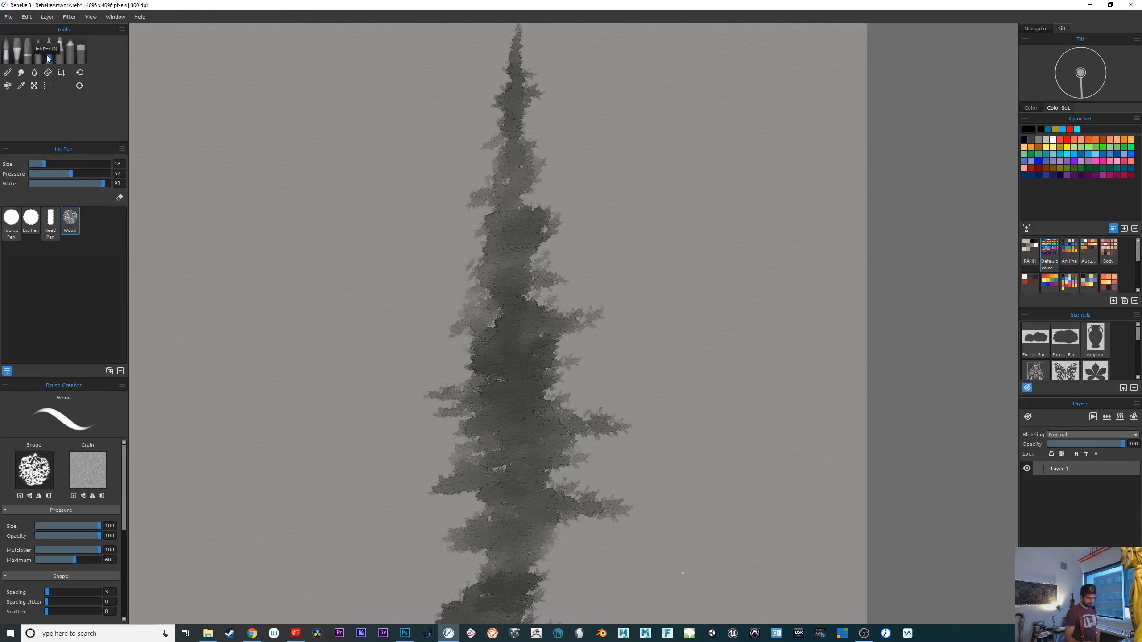
{"action": "left_click_drag", "start_coordinate": [681, 400], "coordinate": [695, 229]}
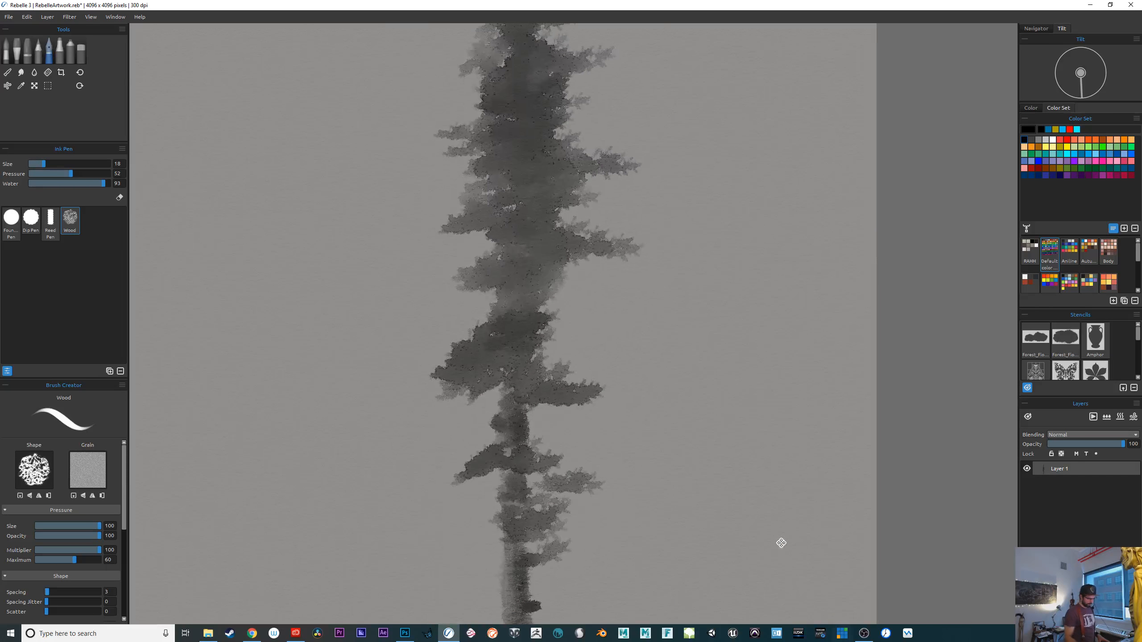
{"action": "left_click_drag", "start_coordinate": [780, 543], "coordinate": [755, 358]}
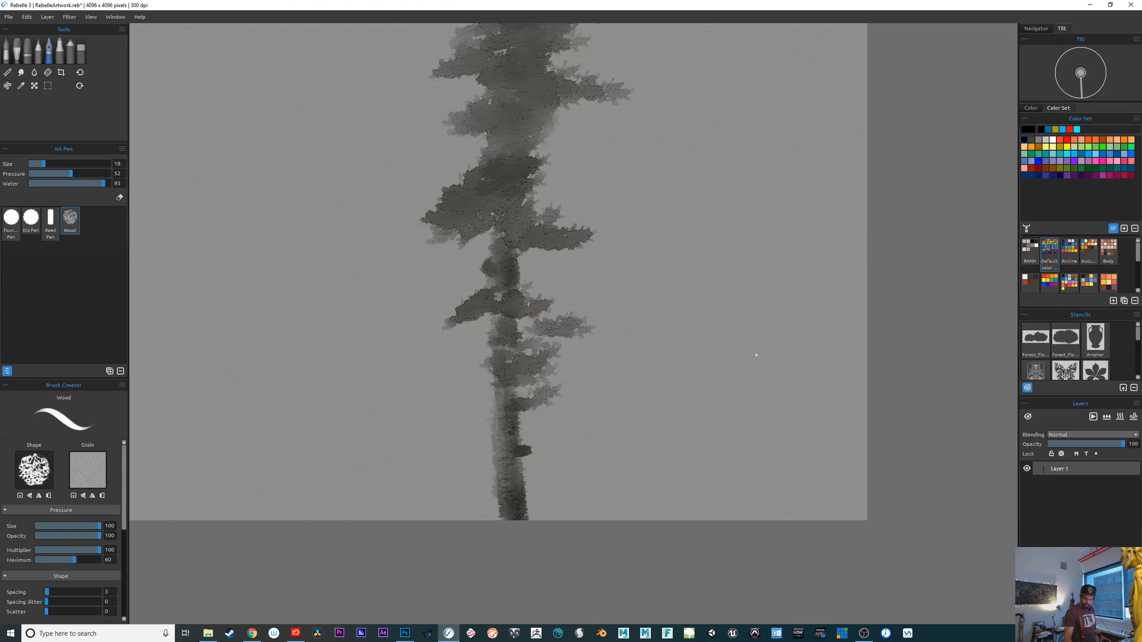
{"action": "key", "text": "ctrl+shift+n"}
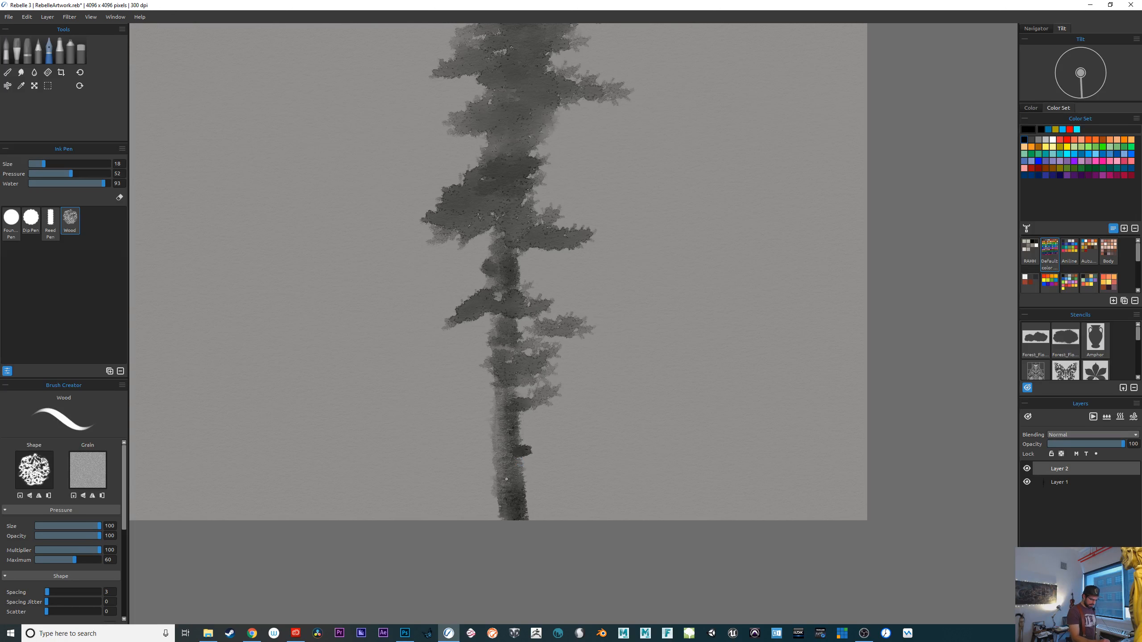
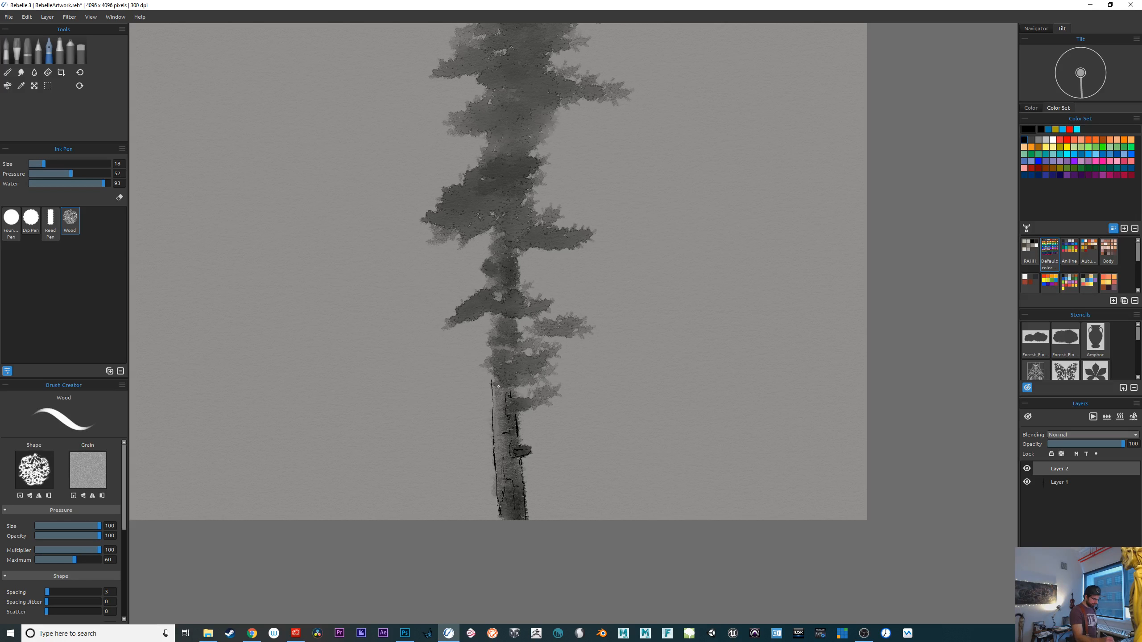
{"action": "left_click_drag", "start_coordinate": [498, 385], "coordinate": [494, 412]}
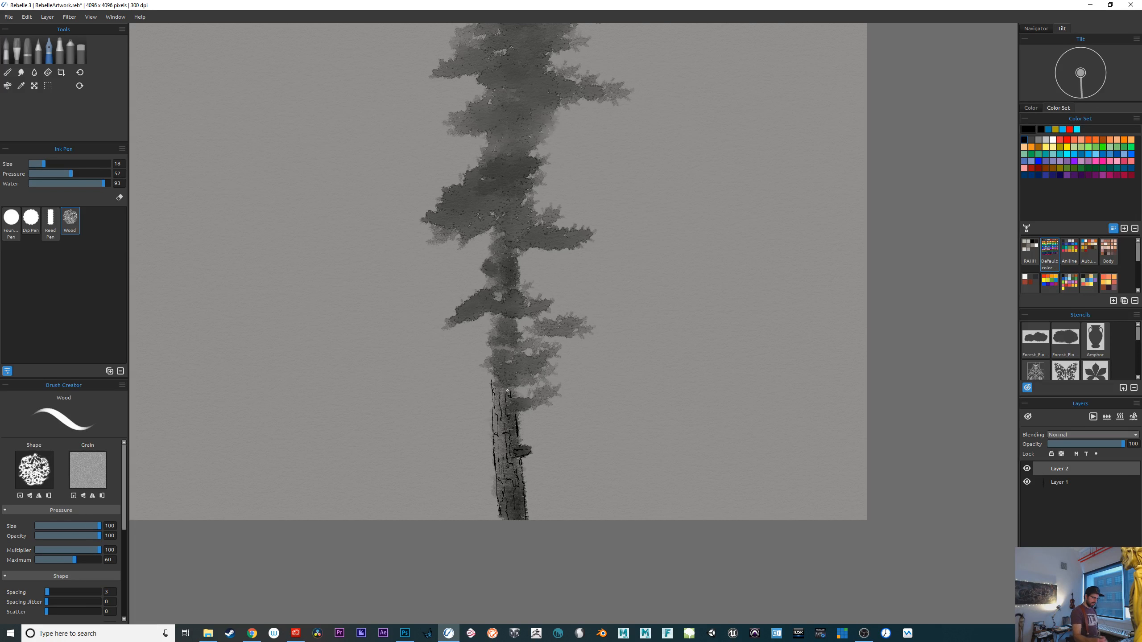
Try inking a rough branch line along the lower foliage clump extending right of the trunk
{"action": "left_click_drag", "start_coordinate": [686, 383], "coordinate": [690, 322]}
{"action": "left_click_drag", "start_coordinate": [661, 432], "coordinate": [635, 337]}
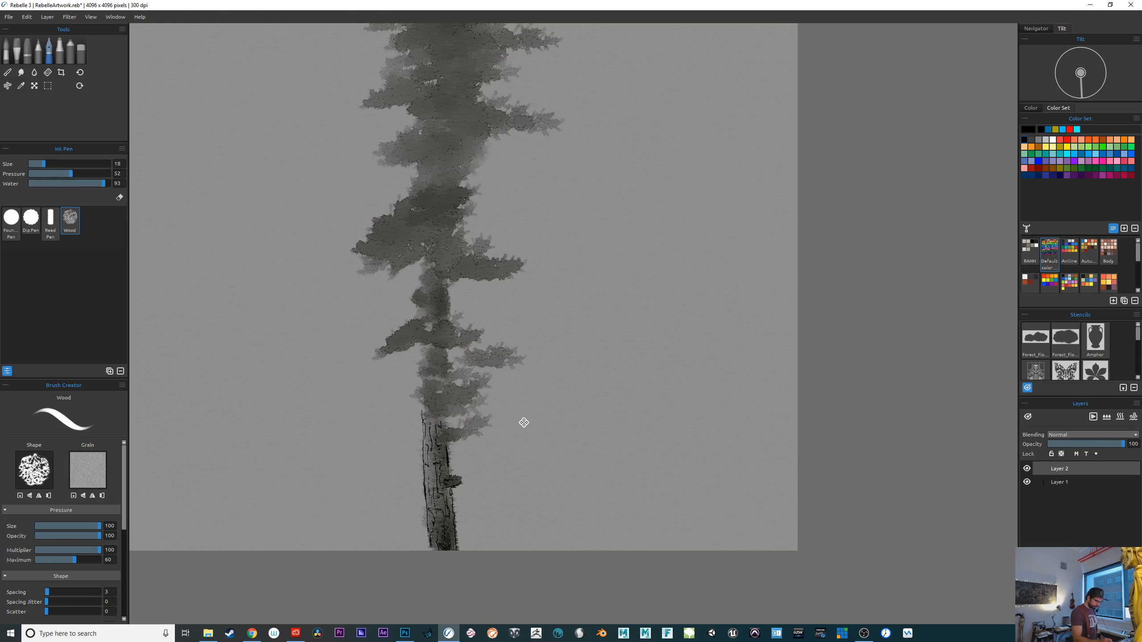
{"action": "left_click_drag", "start_coordinate": [524, 422], "coordinate": [541, 542]}
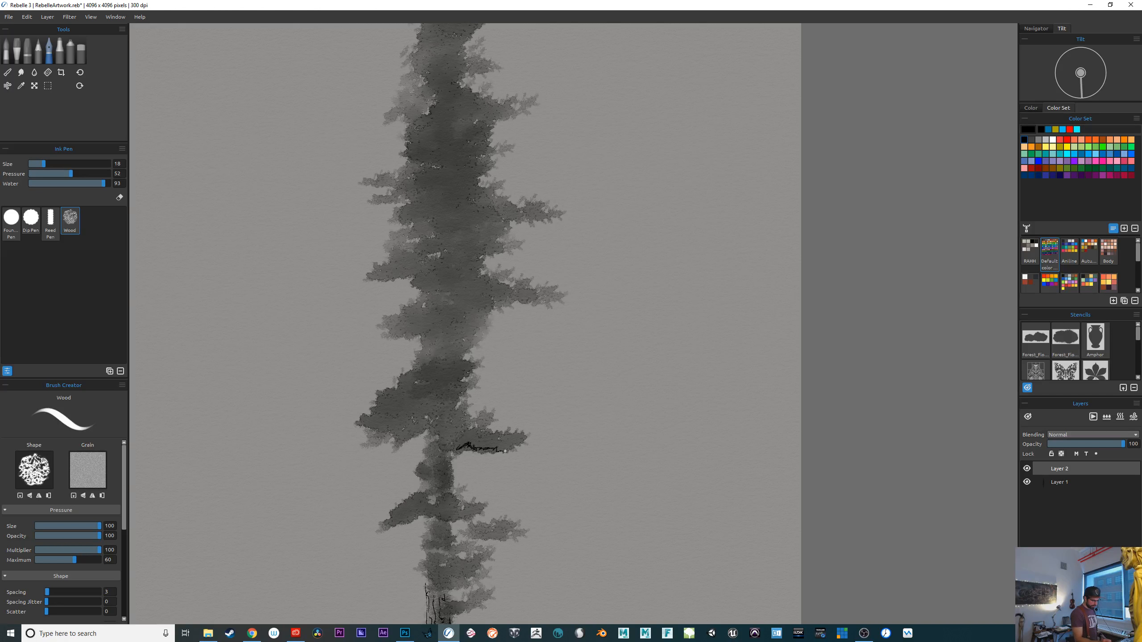
{"action": "key", "text": "ctrl+z"}
{"action": "scroll", "coordinate": [642, 326], "scroll_direction": "down", "scroll_amount": 2}
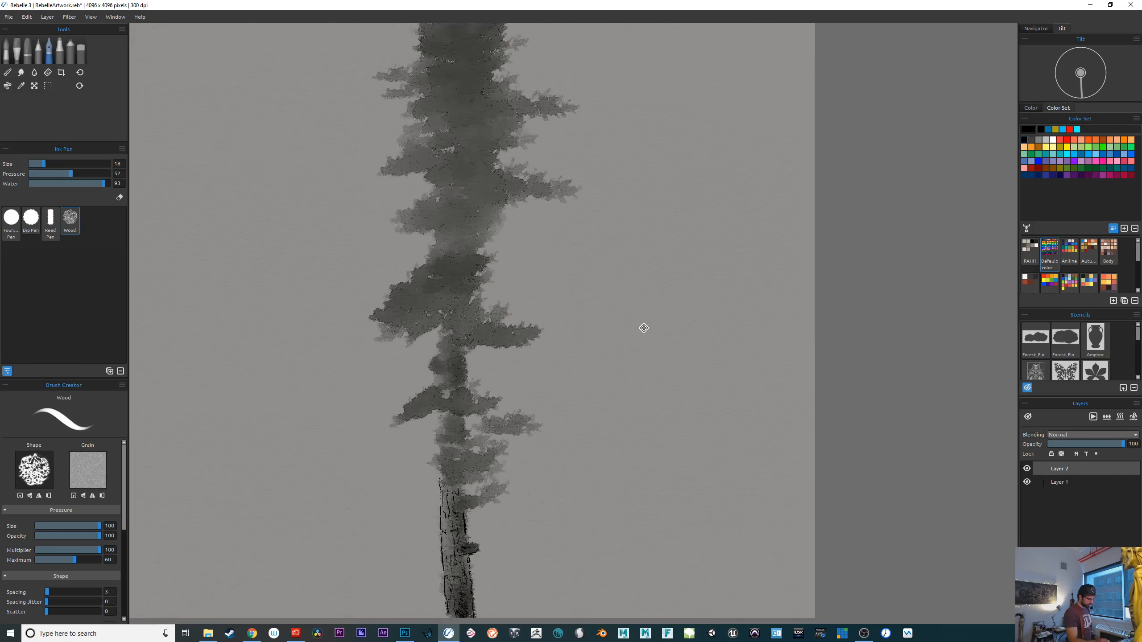
Hide Layer 2 and try Wood ink strokes along the lower trunk directly on Layer 1
{"action": "left_click", "coordinate": [1072, 479]}
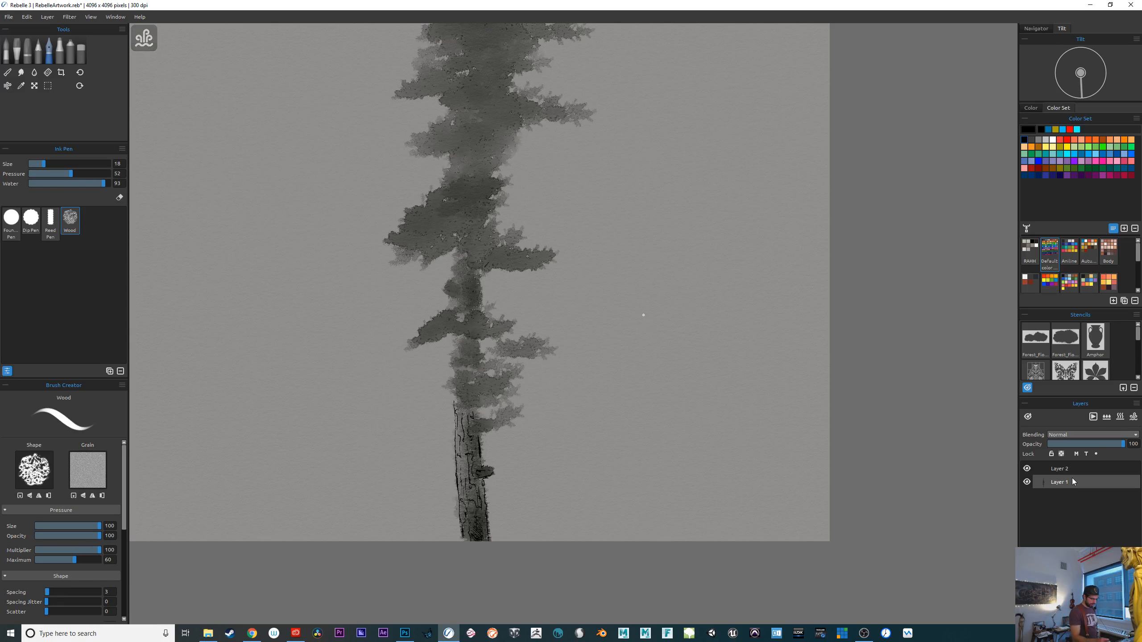
{"action": "left_click", "coordinate": [1027, 468]}
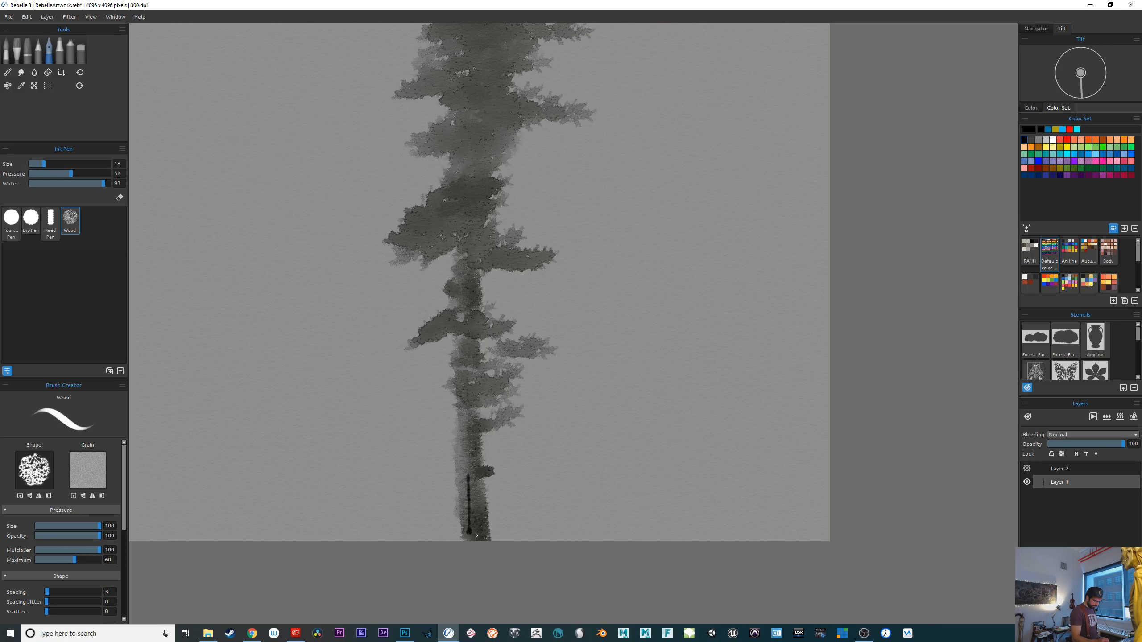
{"action": "key", "text": "ctrl+z"}
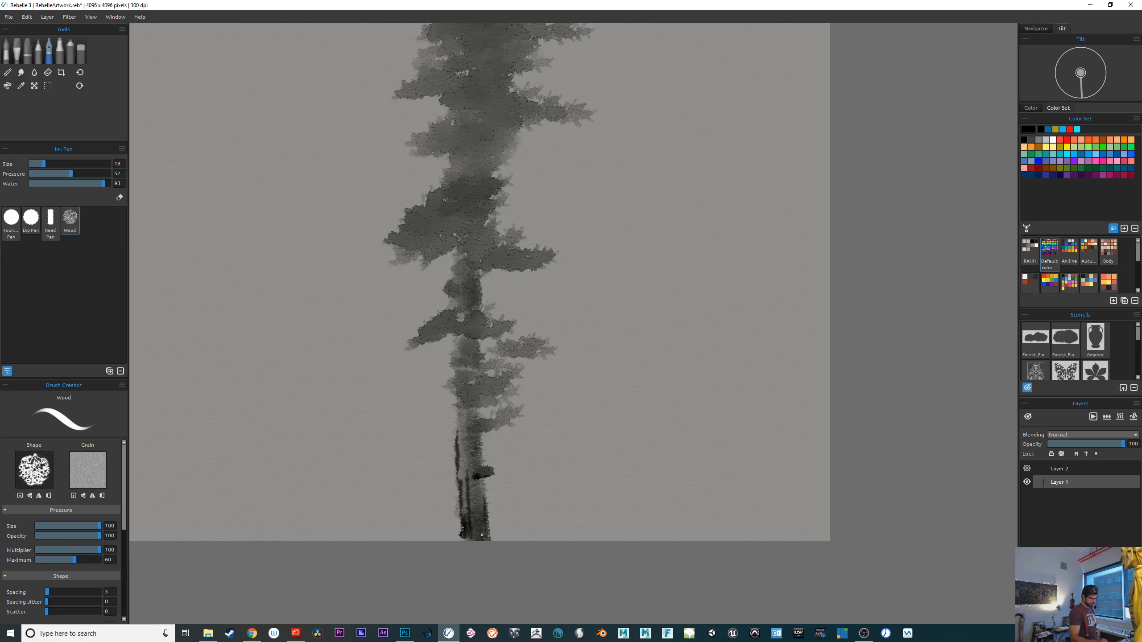
{"action": "mouse_move", "coordinate": [612, 439]}
{"action": "left_mouse_down"}
{"action": "mouse_move", "coordinate": [510, 324]}
{"action": "mouse_move", "coordinate": [709, 425]}
{"action": "mouse_move", "coordinate": [717, 416]}
{"action": "left_mouse_up"}
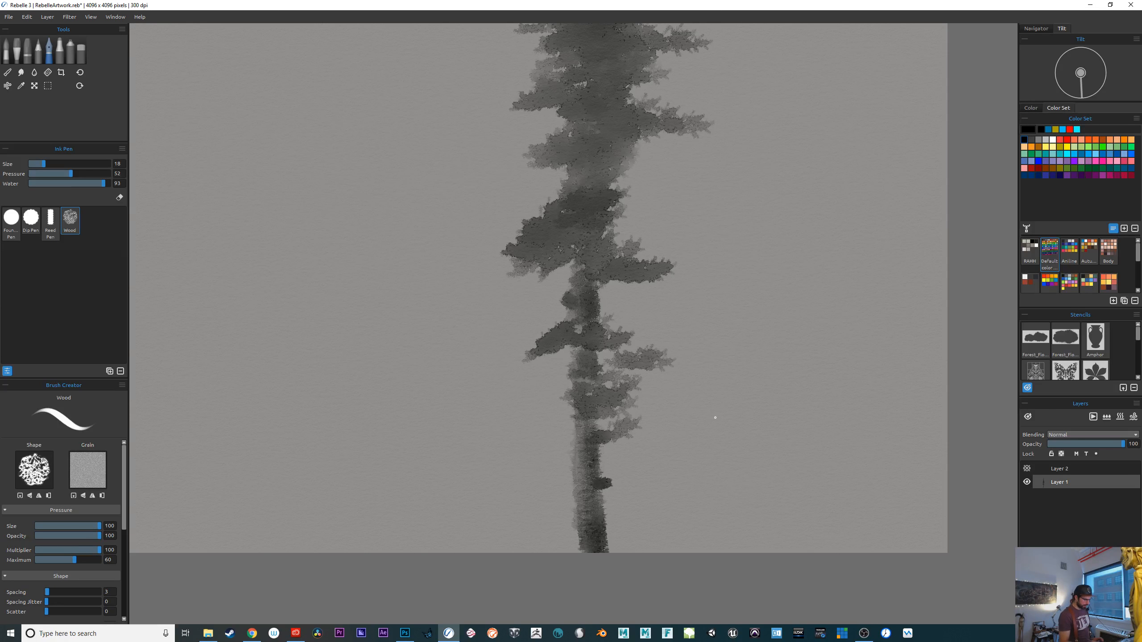
Make Layer 2 active and visible again
{"action": "left_click_drag", "start_coordinate": [716, 418], "coordinate": [685, 602]}
{"action": "left_click_drag", "start_coordinate": [691, 471], "coordinate": [676, 610]}
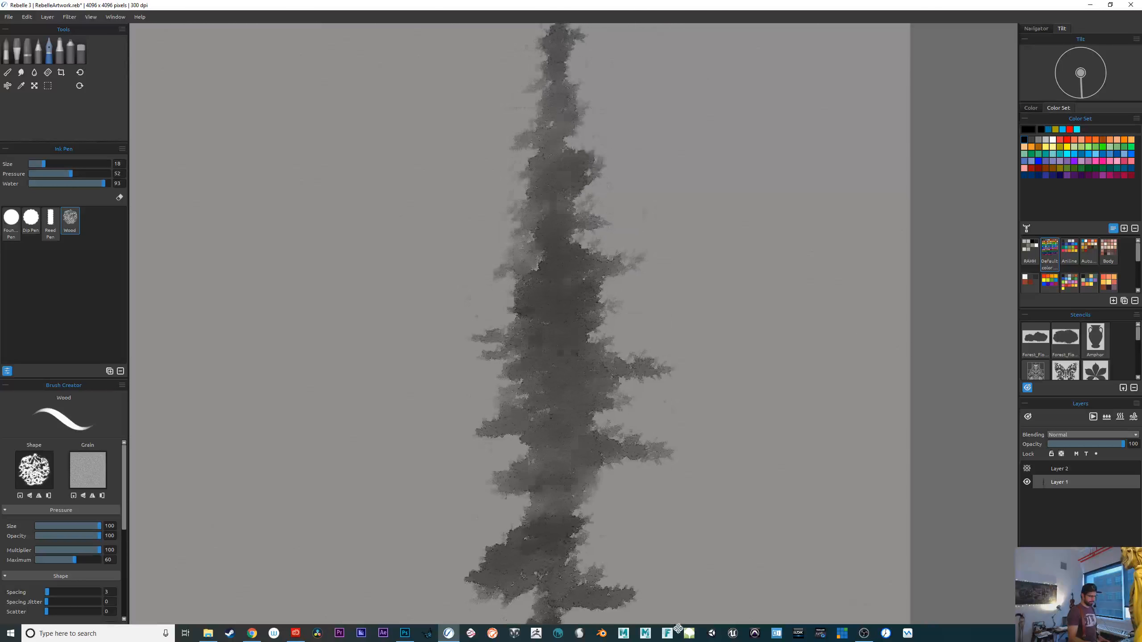
{"action": "left_click", "coordinate": [1066, 470]}
{"action": "left_click", "coordinate": [1027, 468]}
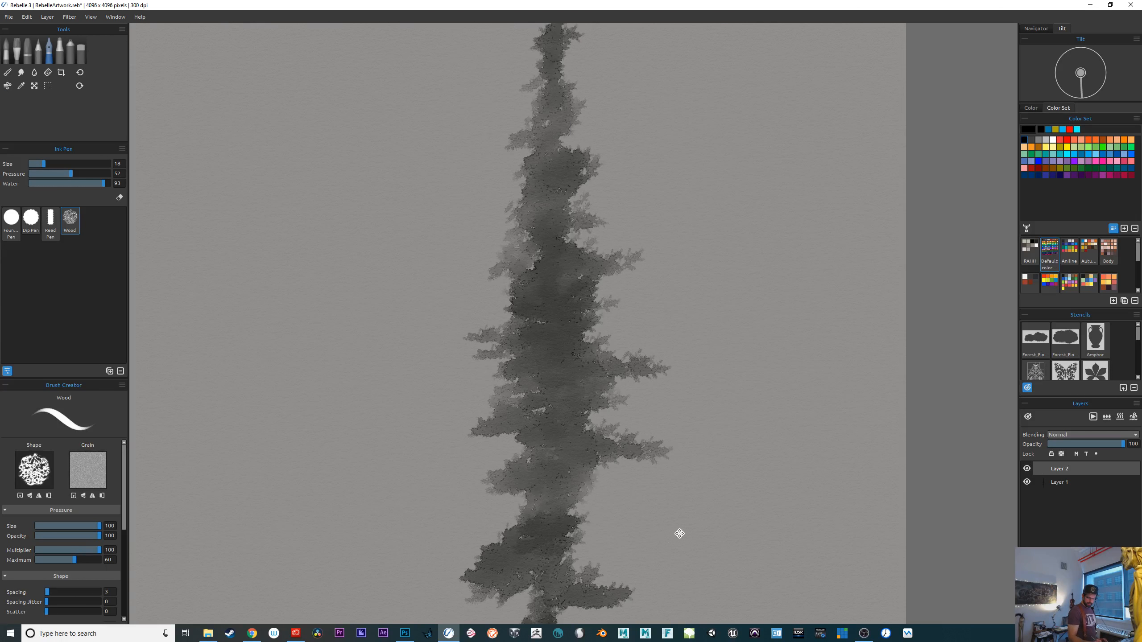
Clear the bark ink from Layer 2 and redraw the lower trunk's bark texture with the 2B pencil at size 33
{"action": "left_click_drag", "start_coordinate": [679, 534], "coordinate": [680, 247]}
{"action": "key", "text": "Delete"}
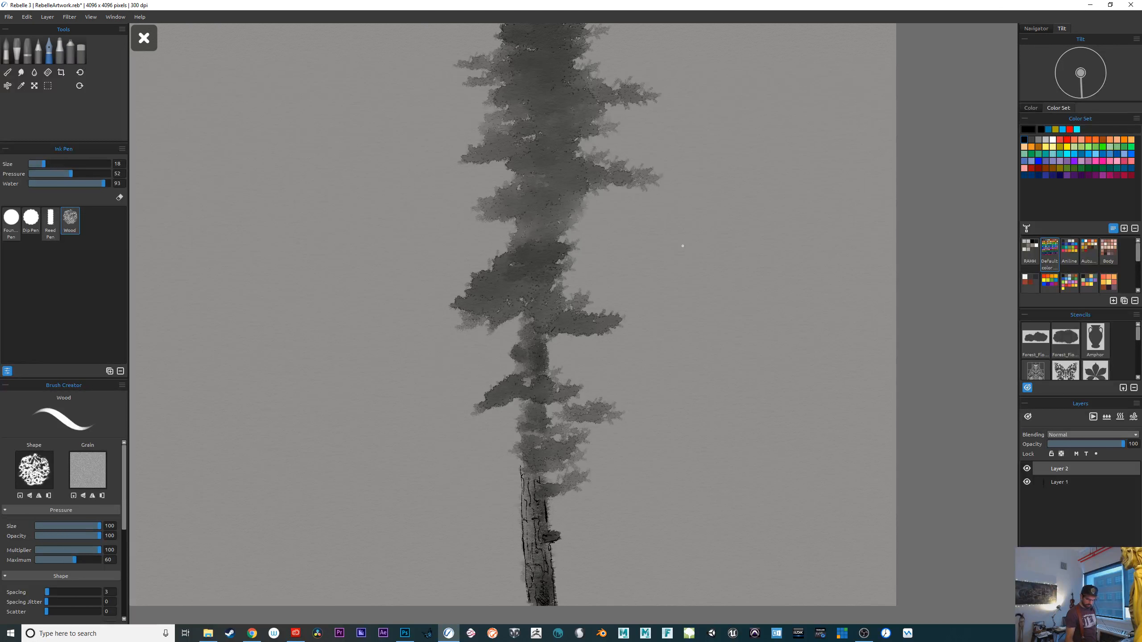
{"action": "key", "text": "4"}
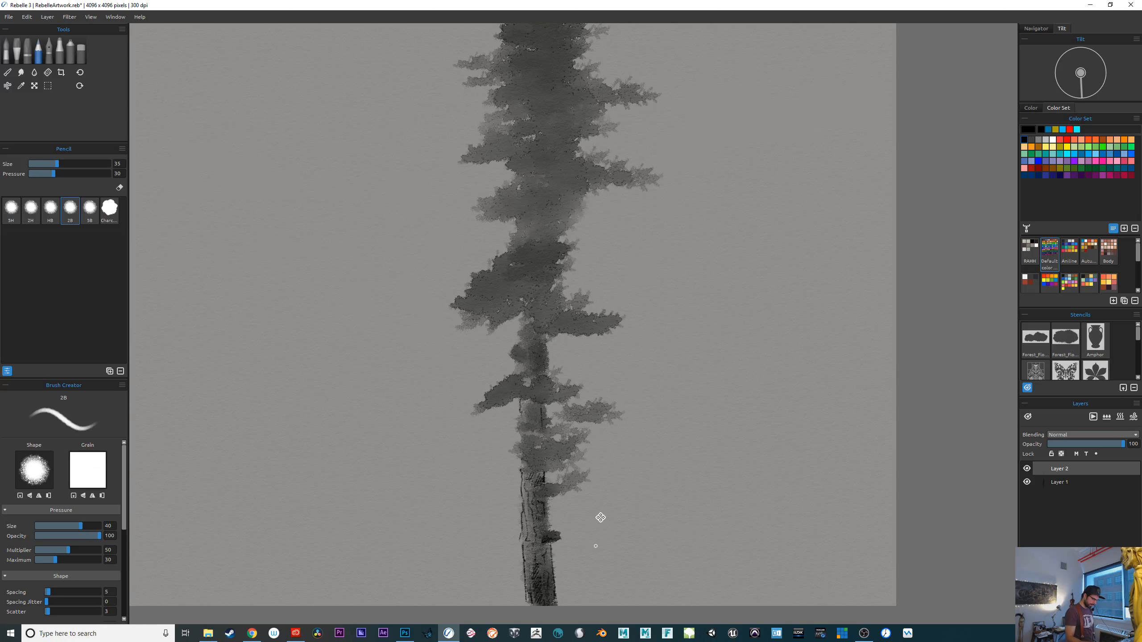
{"action": "left_click_drag", "start_coordinate": [596, 546], "coordinate": [557, 480]}
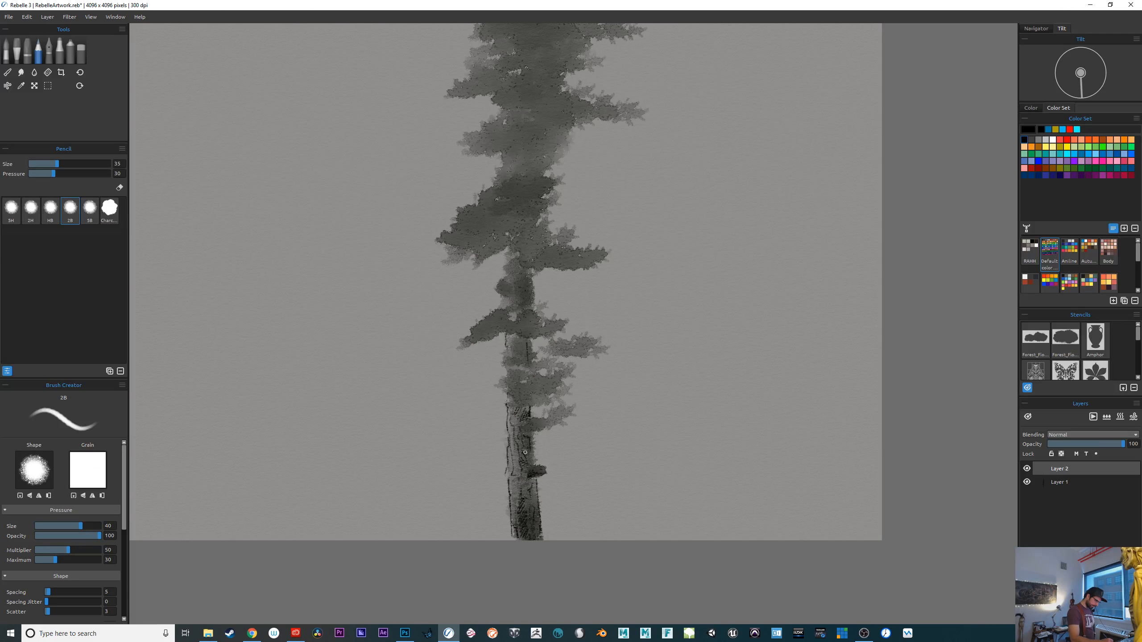
Sample the background grey, then switch to the custom neutral colour set and pick its last warm-grey swatch
{"action": "left_click_drag", "start_coordinate": [655, 388], "coordinate": [606, 533]}
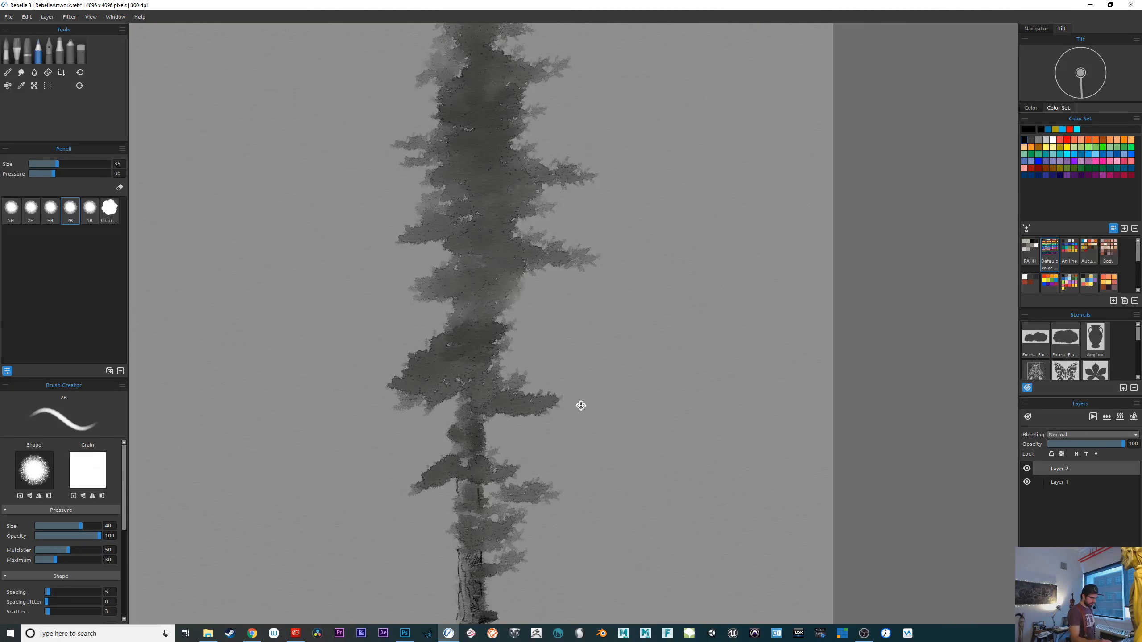
{"action": "mouse_move", "coordinate": [580, 406]}
{"action": "left_mouse_down"}
{"action": "mouse_move", "coordinate": [614, 452]}
{"action": "mouse_move", "coordinate": [565, 459]}
{"action": "left_mouse_up"}
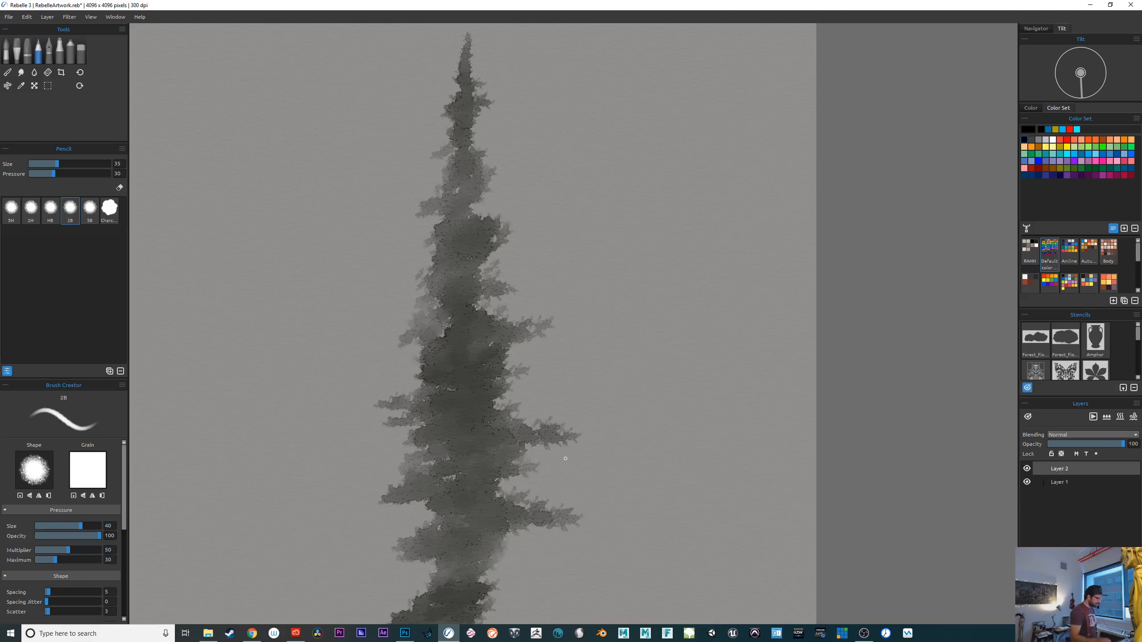
{"action": "left_click", "coordinate": [680, 367], "text": "alt"}
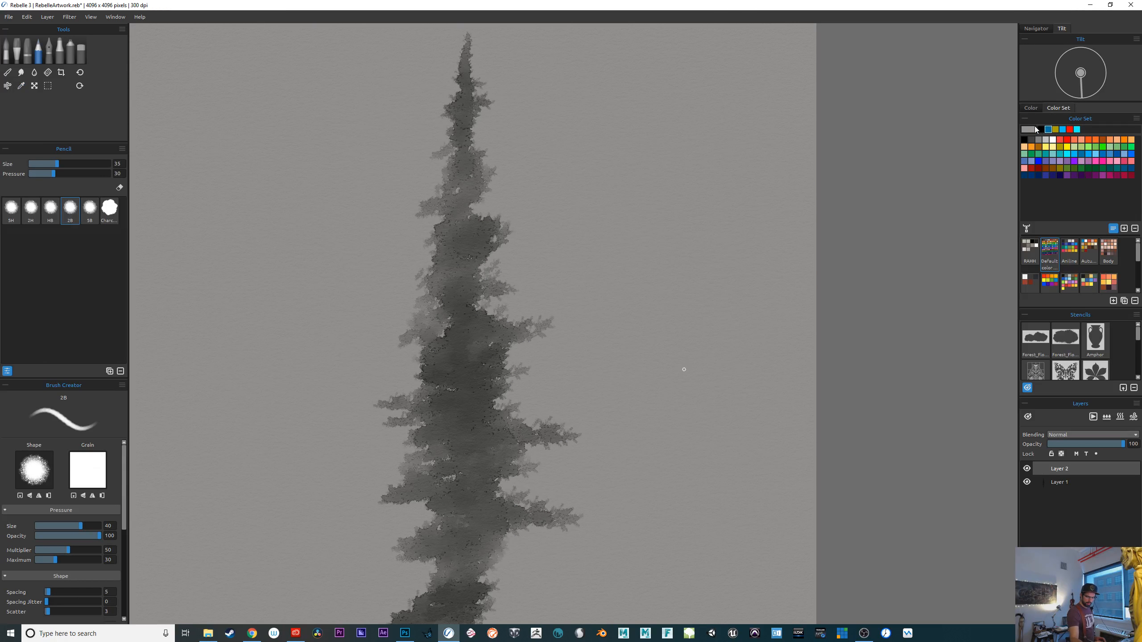
{"action": "left_click", "coordinate": [1031, 108]}
{"action": "left_click", "coordinate": [1054, 109]}
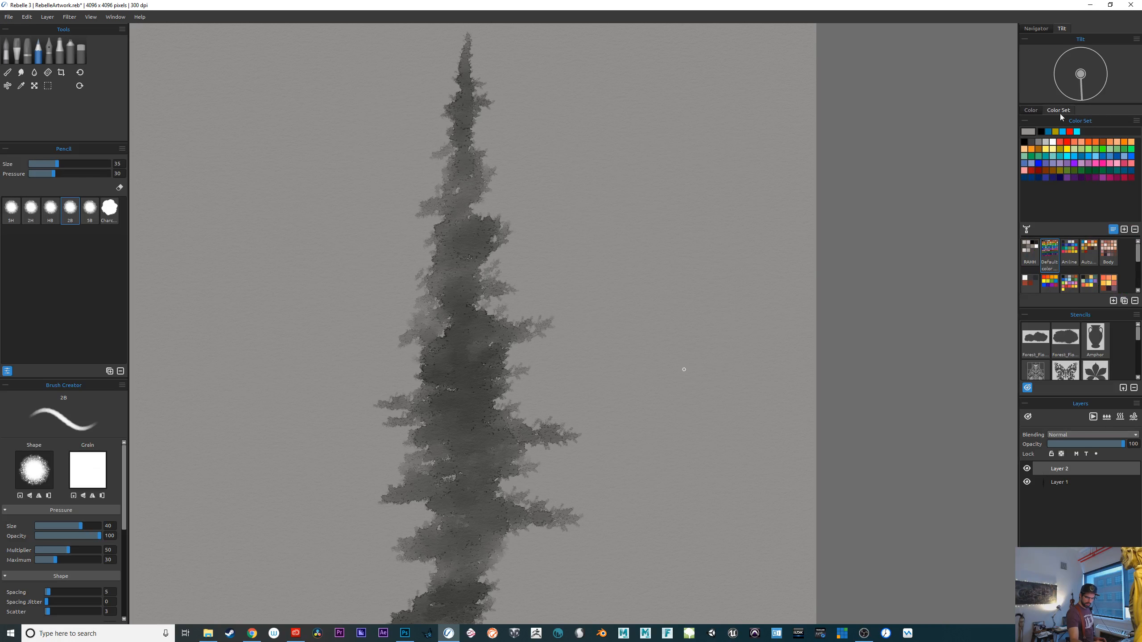
{"action": "left_click", "coordinate": [1029, 249]}
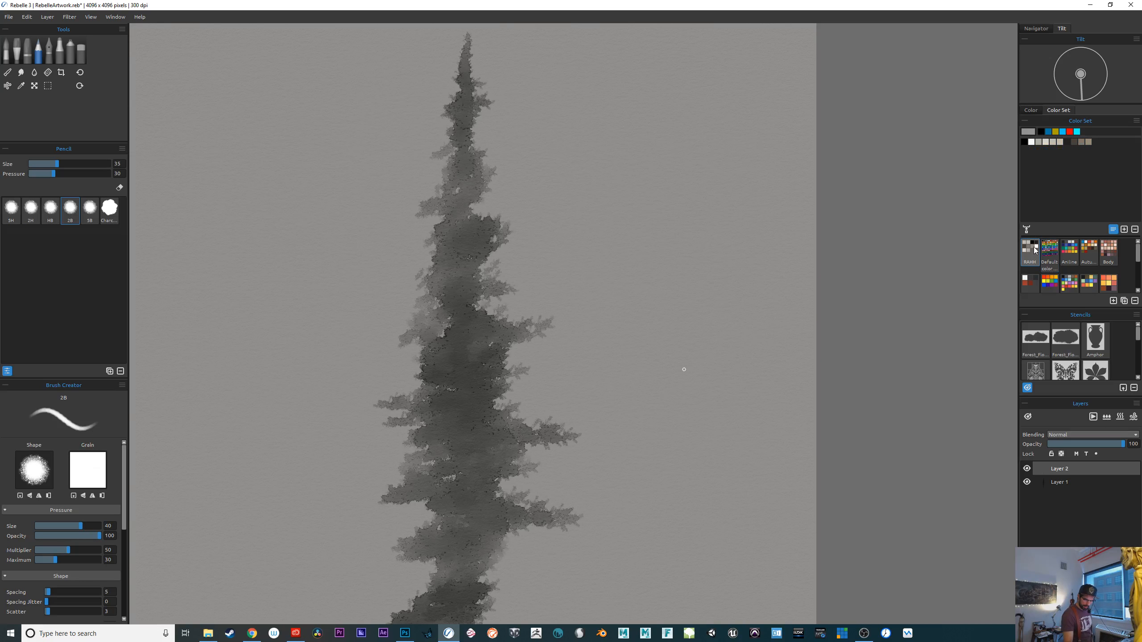
{"action": "left_click", "coordinate": [1088, 143]}
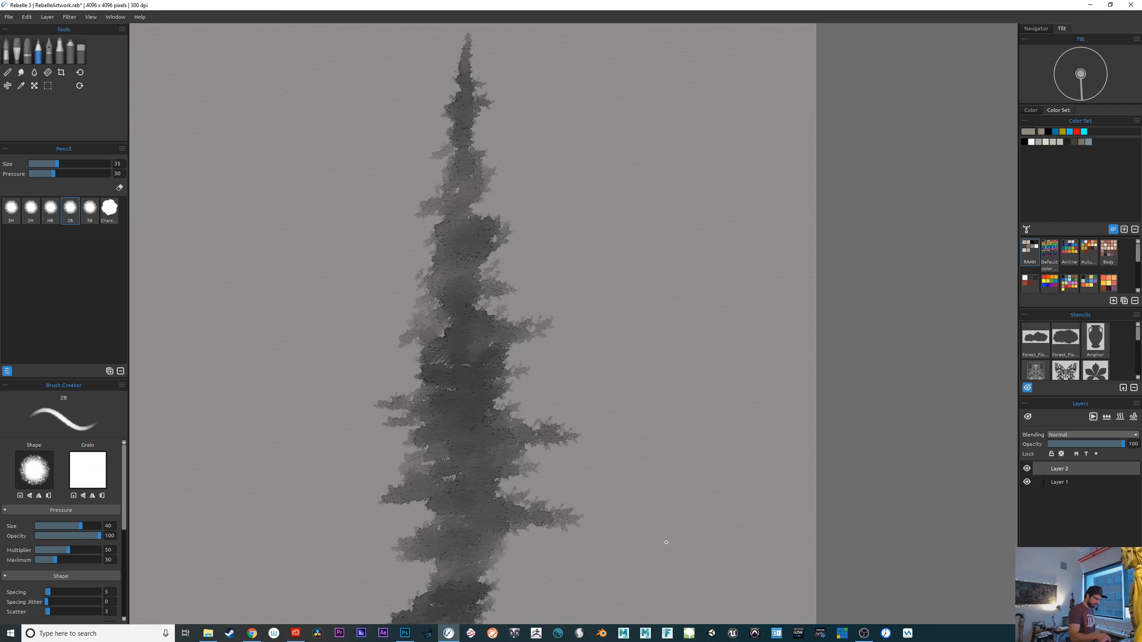
Enlarge the Square Soft eraser to size 70 and erase over the dark middle foliage on Layer 2
{"action": "key", "text": "e"}
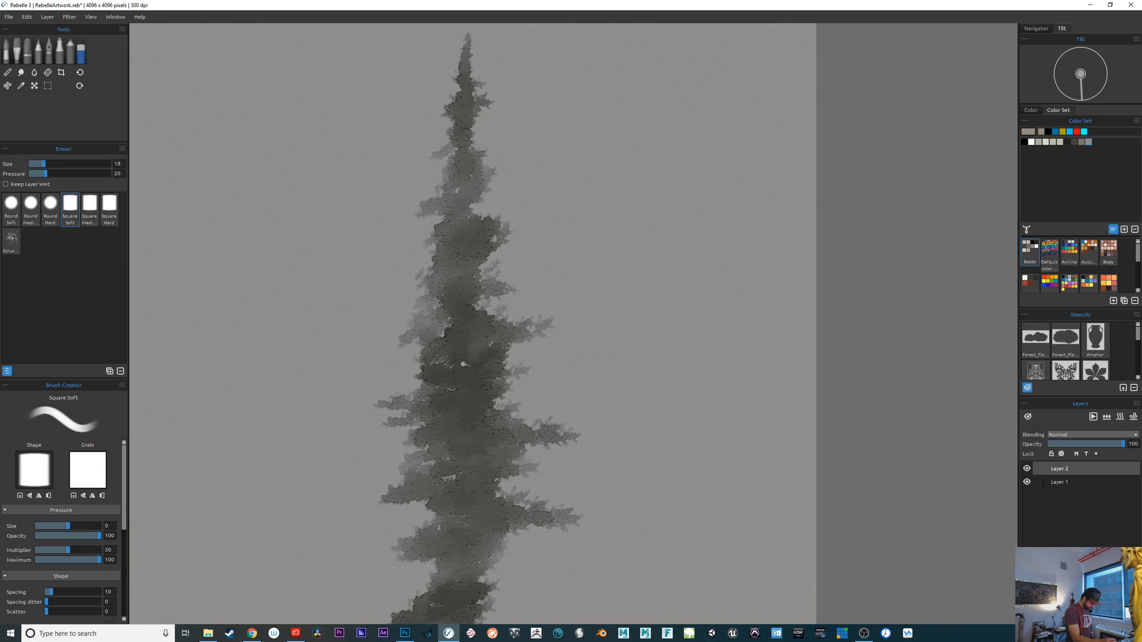
{"action": "key", "text": "bracketright"}
{"action": "key", "text": "bracketright"}
{"action": "key", "text": "bracketright"}
{"action": "key", "text": "bracketright"}
{"action": "key", "text": "bracketright"}
{"action": "key", "text": "bracketright"}
{"action": "key", "text": "bracketright"}
{"action": "key", "text": "bracketright"}
{"action": "mouse_move", "coordinate": [450, 350]}
{"action": "left_mouse_down"}
{"action": "mouse_move", "coordinate": [484, 347]}
{"action": "mouse_move", "coordinate": [490, 386]}
{"action": "left_mouse_up"}
Compare the whole tree with Layer 2 hidden and shown, and clear the pencil detail from Layer 2
{"action": "scroll", "coordinate": [490, 387], "scroll_direction": "down", "scroll_amount": 5}
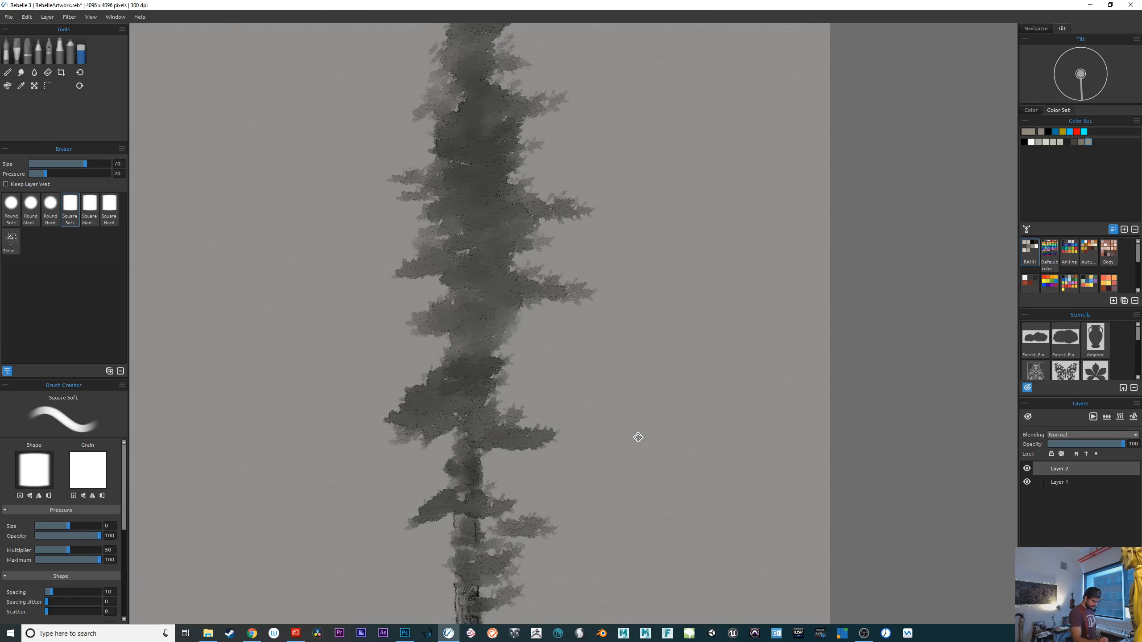
{"action": "left_click_drag", "start_coordinate": [618, 399], "coordinate": [620, 348]}
{"action": "key", "text": "ctrl+minus"}
{"action": "key", "text": "ctrl+minus"}
{"action": "key", "text": "ctrl+minus"}
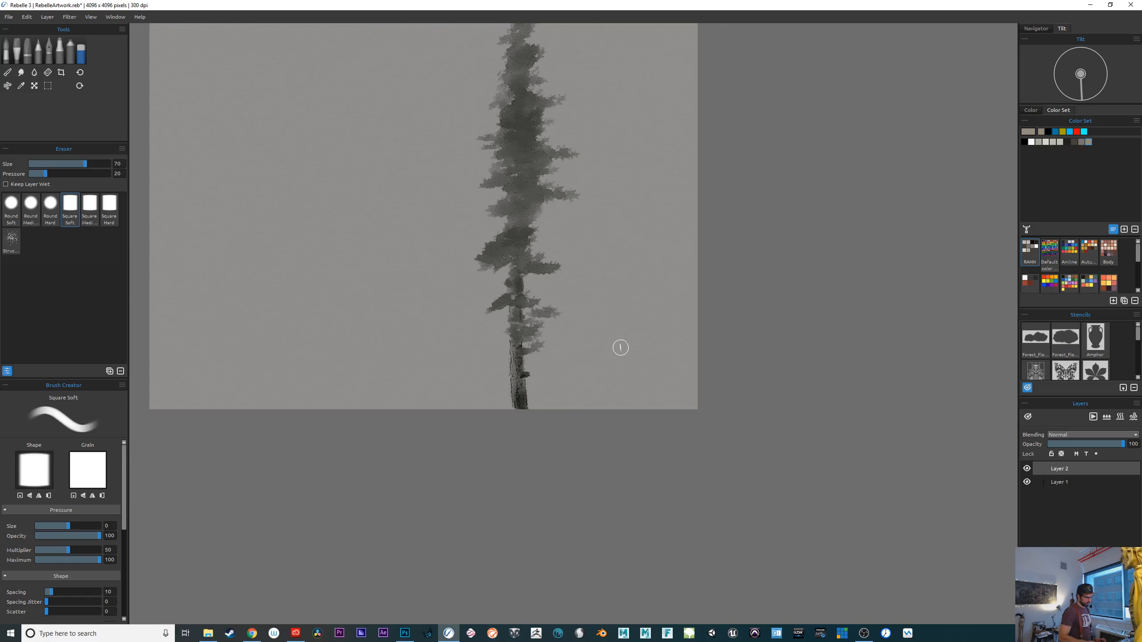
{"action": "left_click_drag", "start_coordinate": [794, 375], "coordinate": [770, 564]}
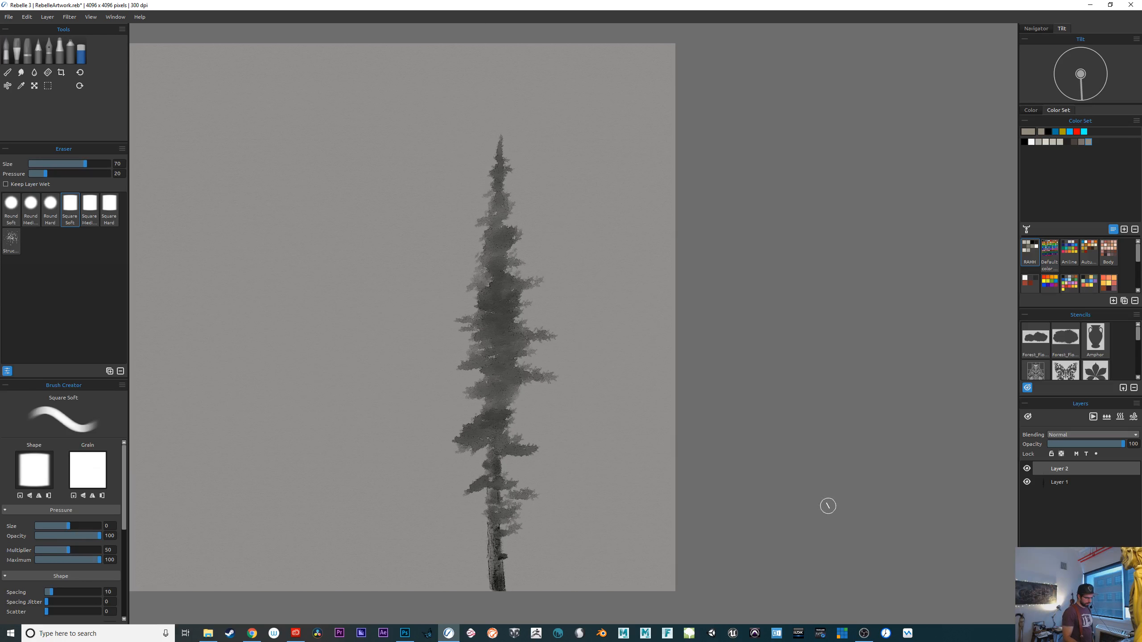
{"action": "left_click", "coordinate": [1026, 466]}
{"action": "left_click", "coordinate": [1028, 468]}
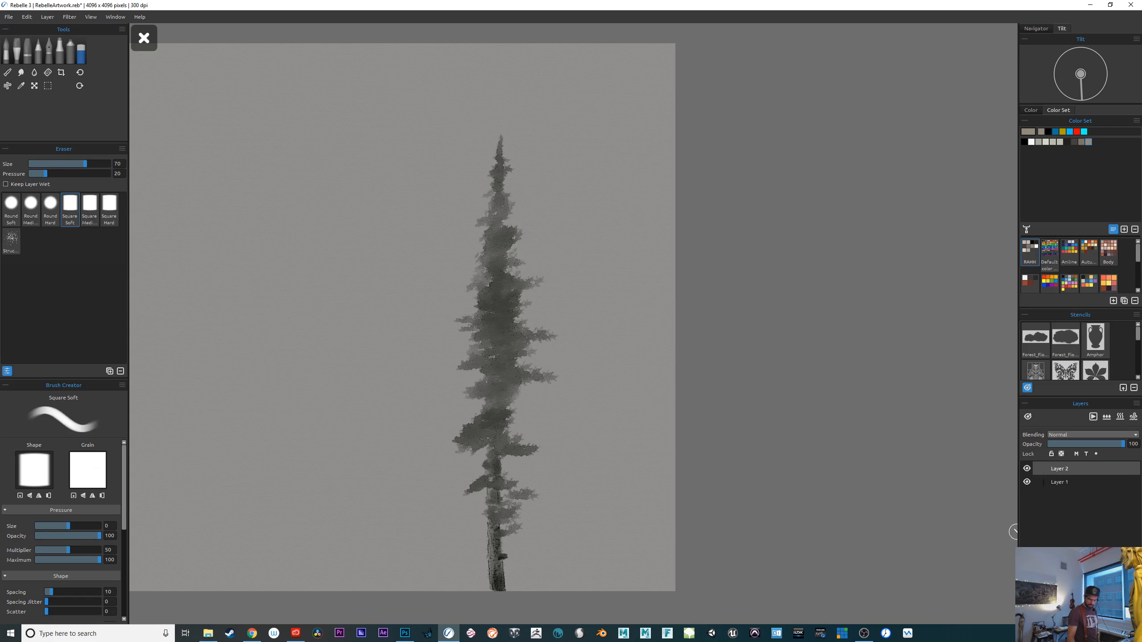
Set up the watercolor Pine05 brush at size 100 in black and test a short stroke left of the tree
{"action": "left_click", "coordinate": [15, 53]}
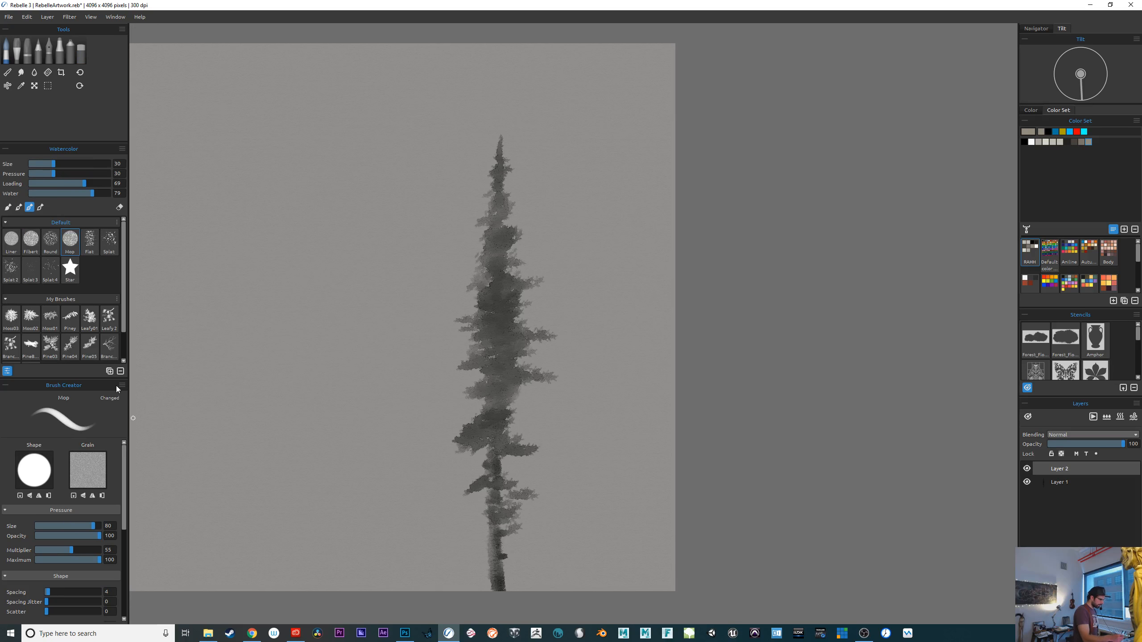
{"action": "left_click", "coordinate": [89, 346]}
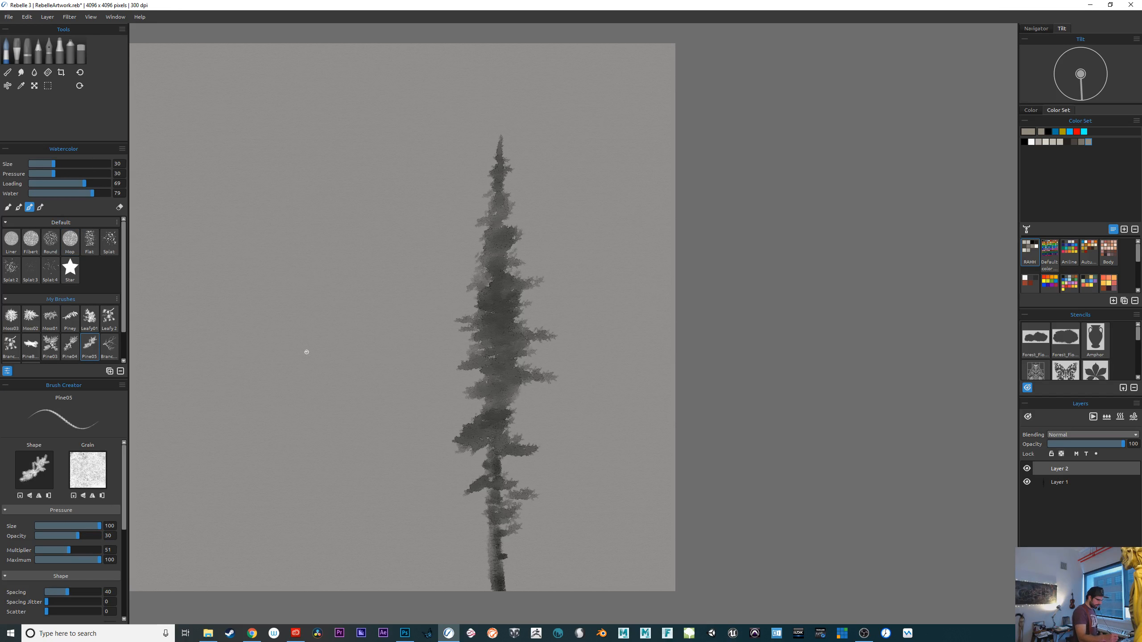
{"action": "key", "text": "0"}
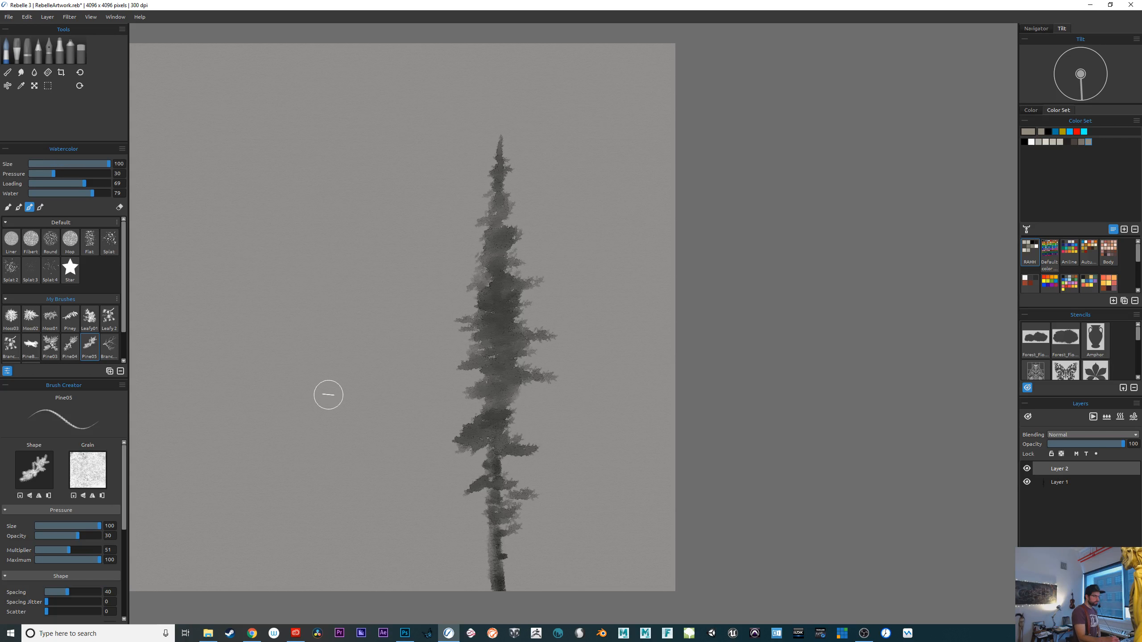
{"action": "left_click_drag", "start_coordinate": [546, 477], "coordinate": [812, 457]}
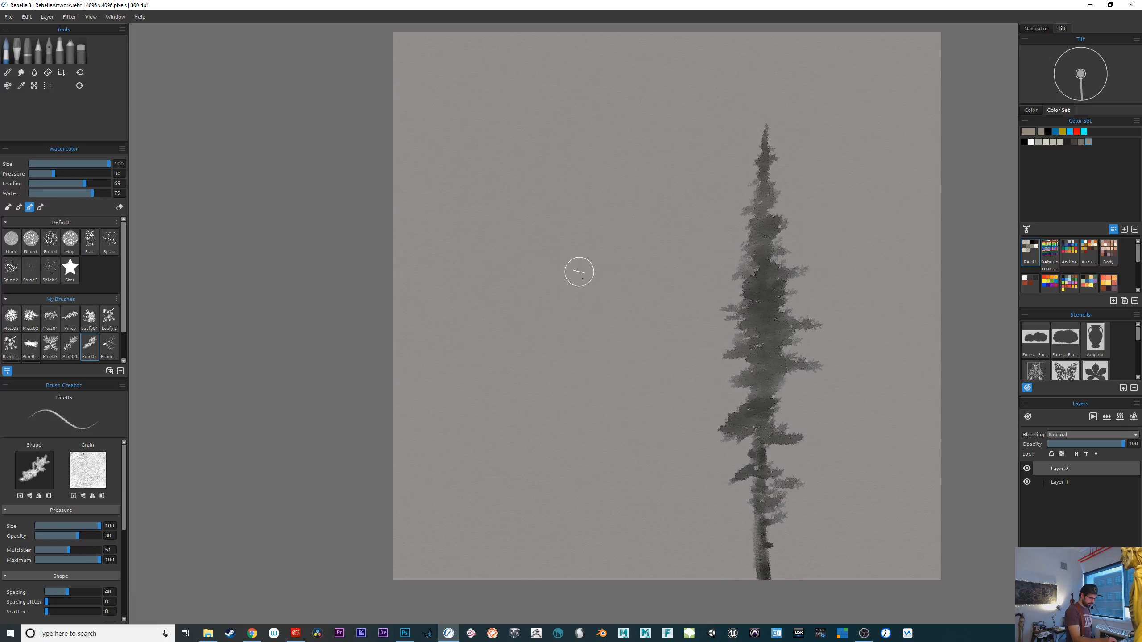
{"action": "key", "text": "ctrl+z"}
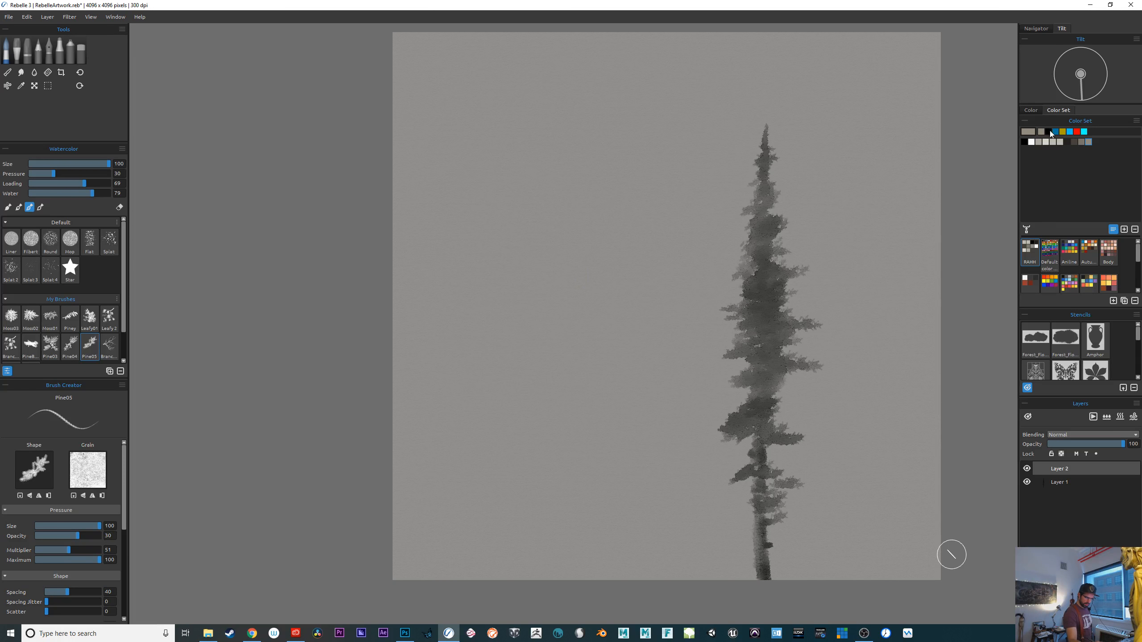
{"action": "left_click_drag", "start_coordinate": [529, 198], "coordinate": [525, 251]}
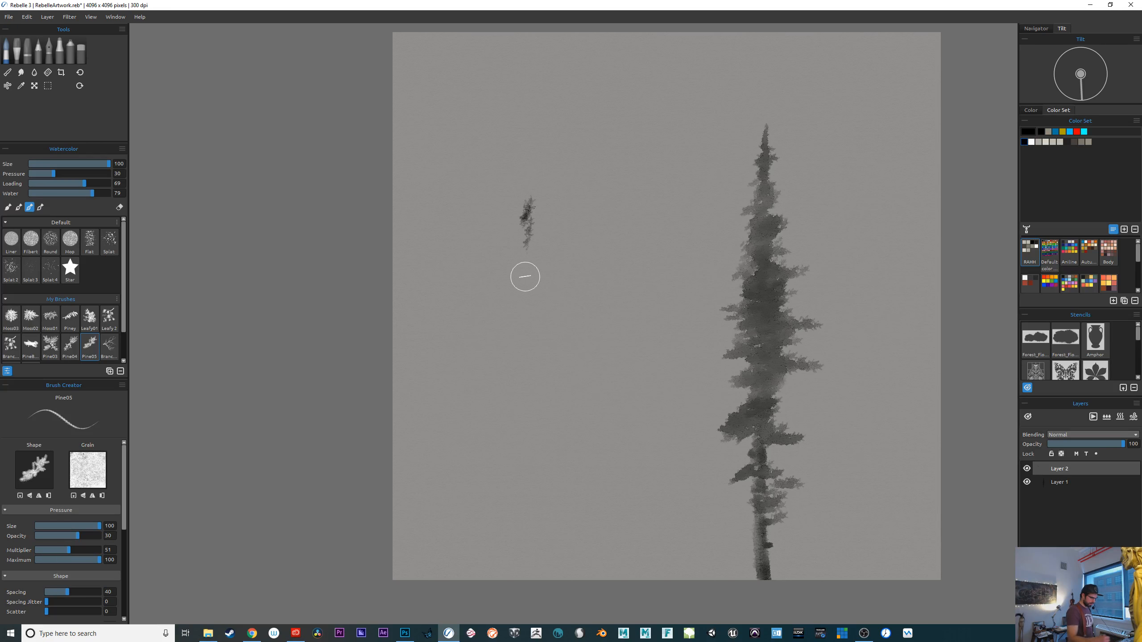
{"action": "key", "text": "ctrl+z"}
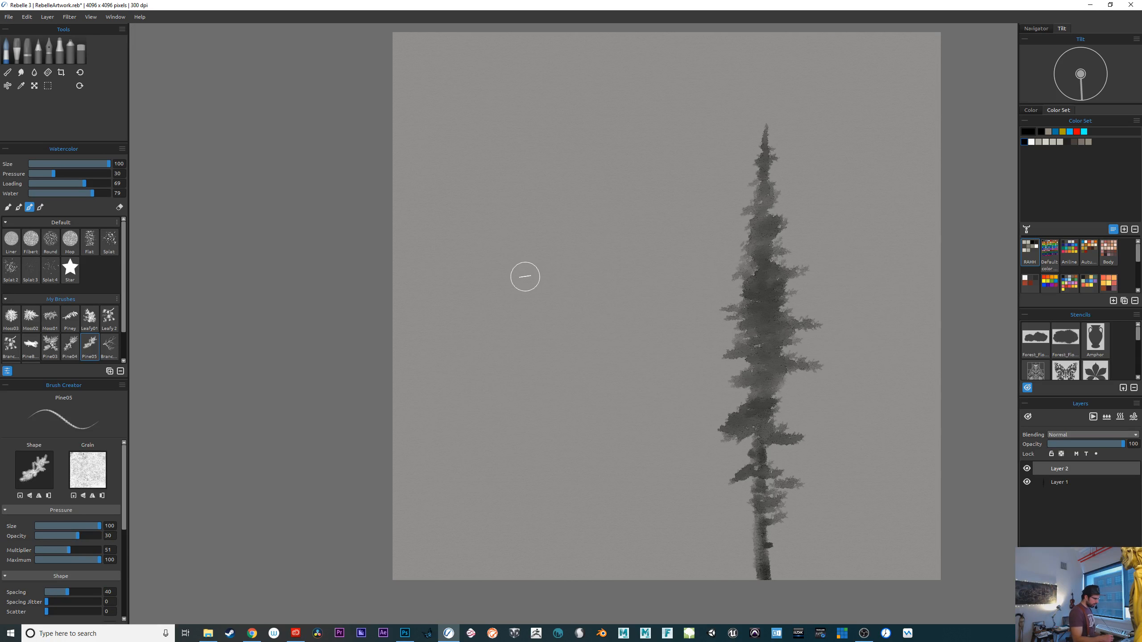
Test Pine04 and Pine03 foliage strokes in the empty area left of the tree, and undo them
{"action": "left_click", "coordinate": [70, 344]}
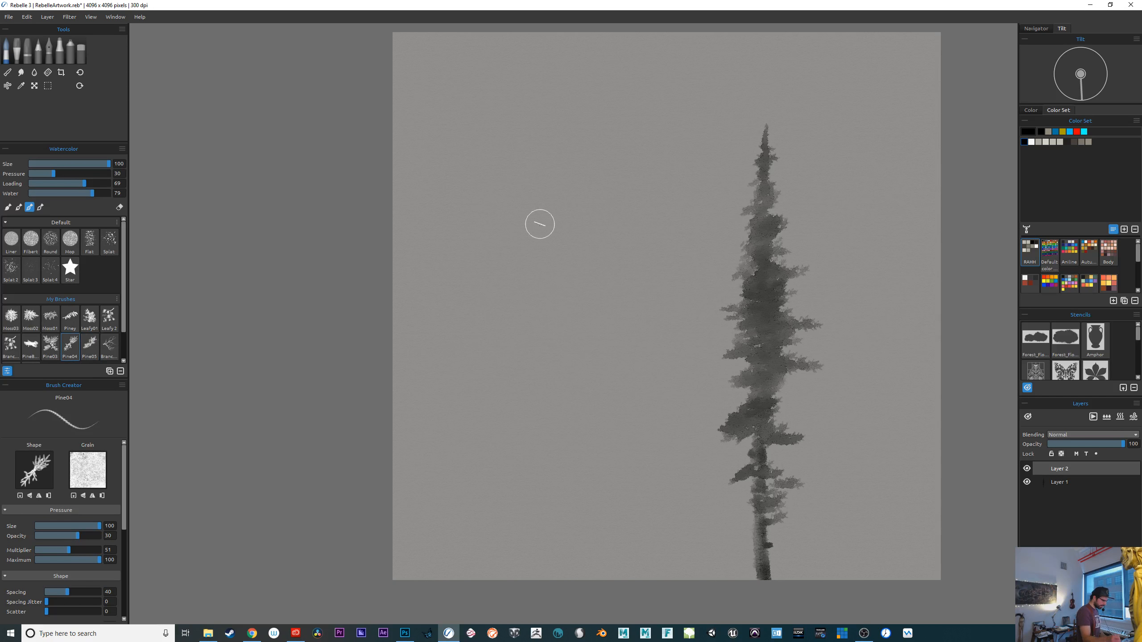
{"action": "left_click_drag", "start_coordinate": [540, 224], "coordinate": [546, 243]}
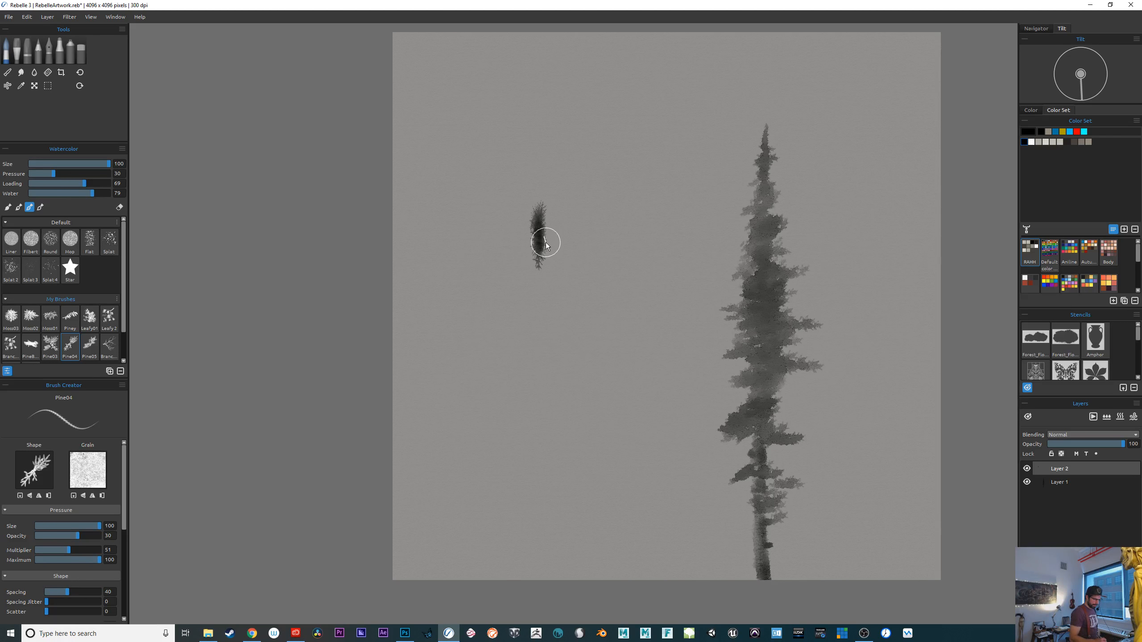
{"action": "key", "text": "ctrl+z"}
{"action": "left_click", "coordinate": [90, 346]}
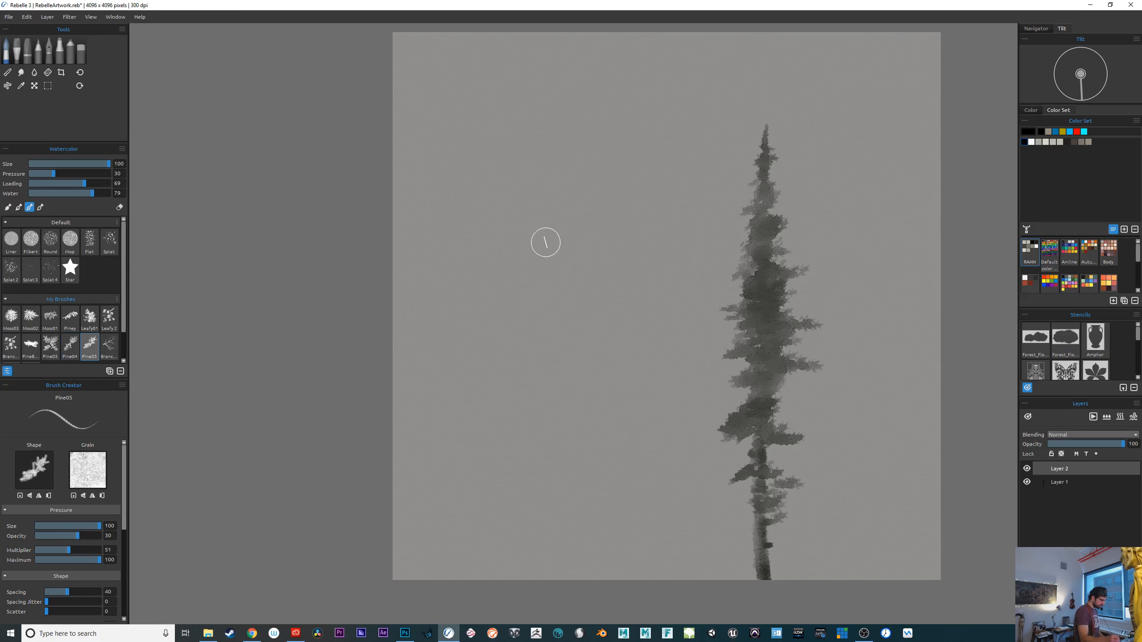
{"action": "left_click", "coordinate": [50, 344]}
{"action": "mouse_move", "coordinate": [515, 221]}
{"action": "left_mouse_down"}
{"action": "mouse_move", "coordinate": [470, 314]}
{"action": "mouse_move", "coordinate": [508, 352]}
{"action": "left_mouse_up"}
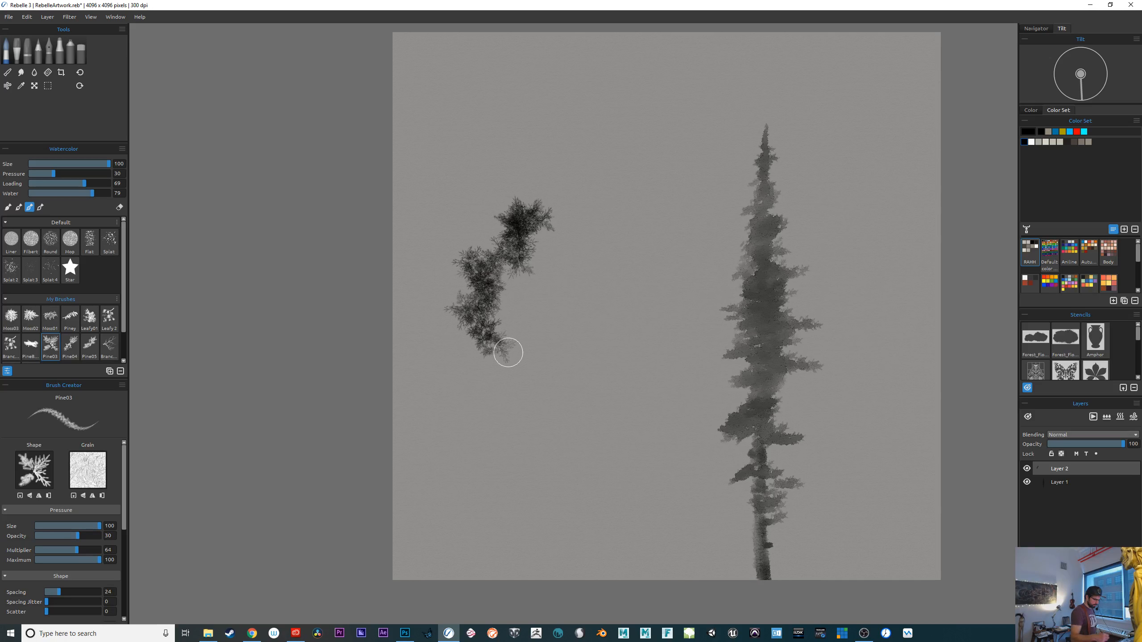
{"action": "scroll", "coordinate": [508, 353], "scroll_direction": "up", "scroll_amount": 3}
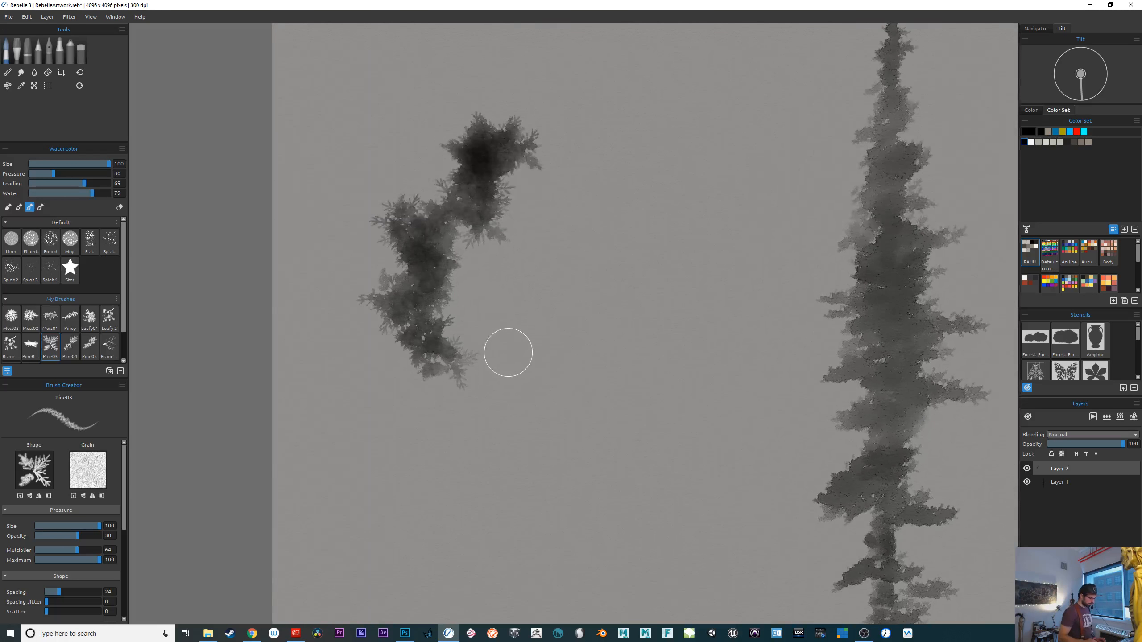
{"action": "key", "text": "ctrl+z"}
Try darkening patches of the tree's crown and middle foliage with black Pine03 strokes, and undo them
{"action": "mouse_move", "coordinate": [817, 443]}
{"action": "left_mouse_down"}
{"action": "mouse_move", "coordinate": [614, 604]}
{"action": "mouse_move", "coordinate": [615, 595]}
{"action": "left_mouse_up"}
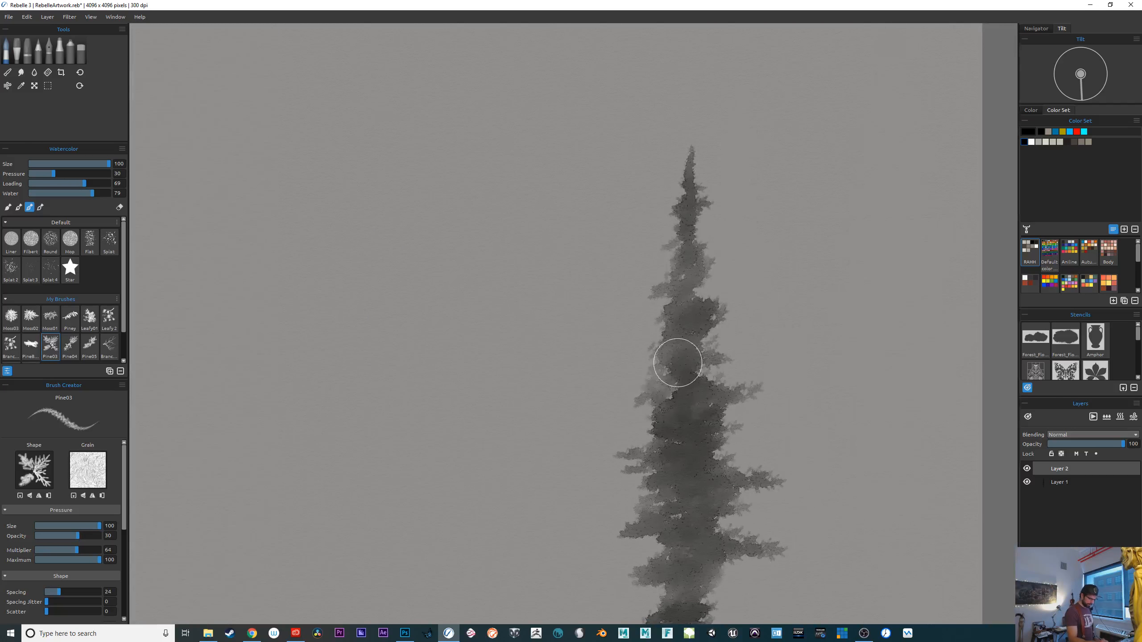
{"action": "left_click_drag", "start_coordinate": [678, 362], "coordinate": [691, 189]}
{"action": "mouse_move", "coordinate": [721, 467]}
{"action": "left_mouse_down"}
{"action": "mouse_move", "coordinate": [704, 360]}
{"action": "mouse_move", "coordinate": [705, 382]}
{"action": "mouse_move", "coordinate": [651, 385]}
{"action": "mouse_move", "coordinate": [681, 372]}
{"action": "left_mouse_up"}
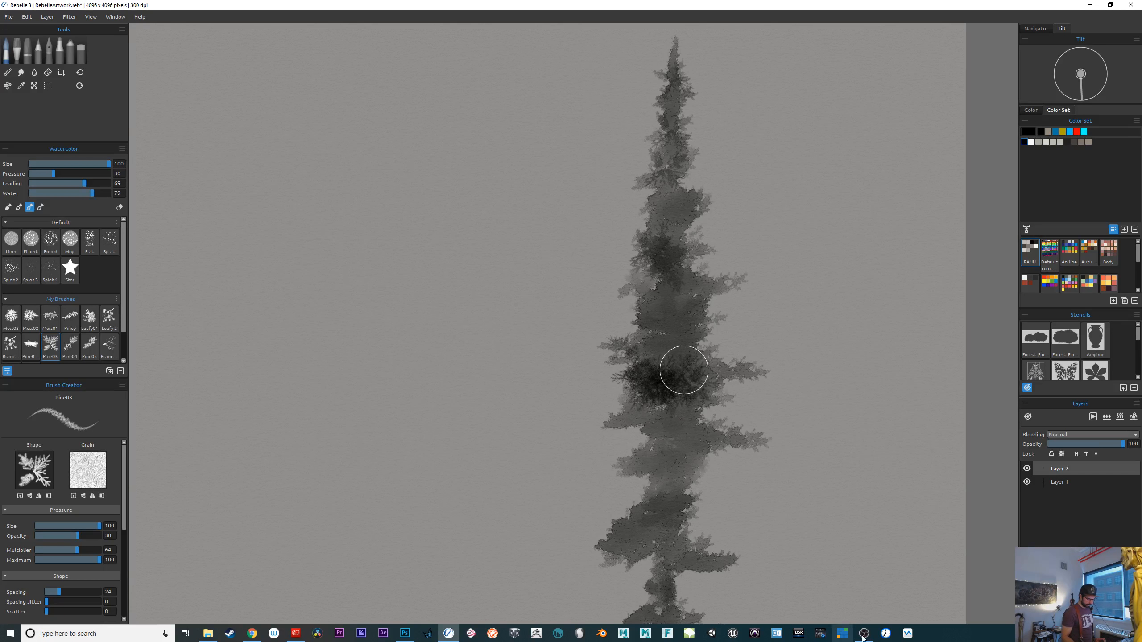
{"action": "left_click_drag", "start_coordinate": [865, 501], "coordinate": [862, 467]}
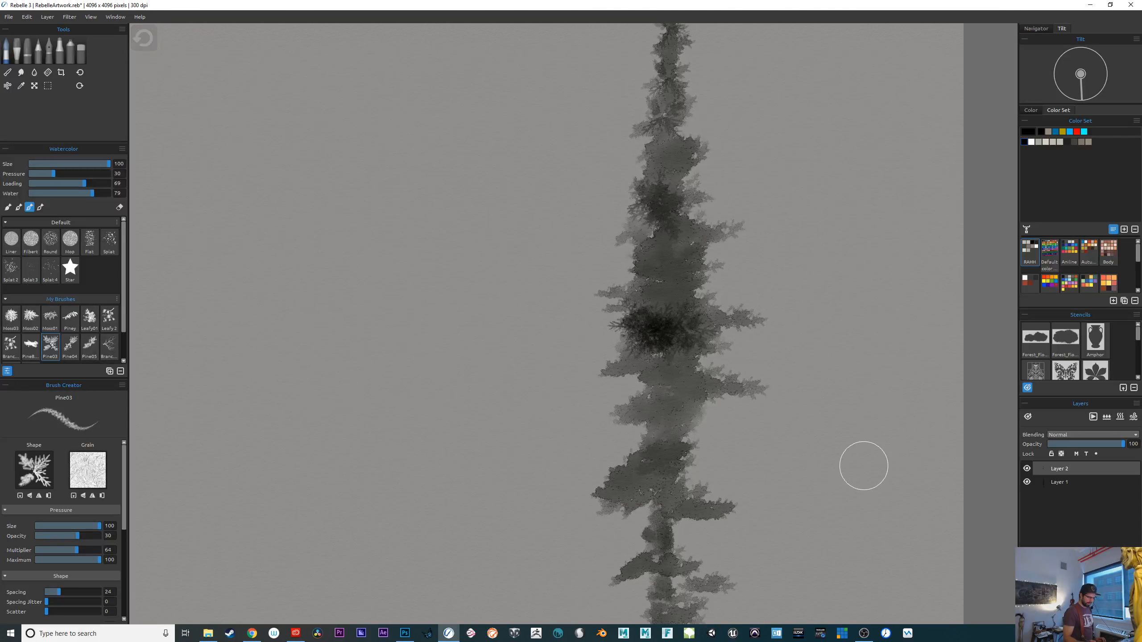
{"action": "key", "text": "ctrl+z"}
{"action": "key", "text": "ctrl+z"}
{"action": "key", "text": "ctrl+z"}
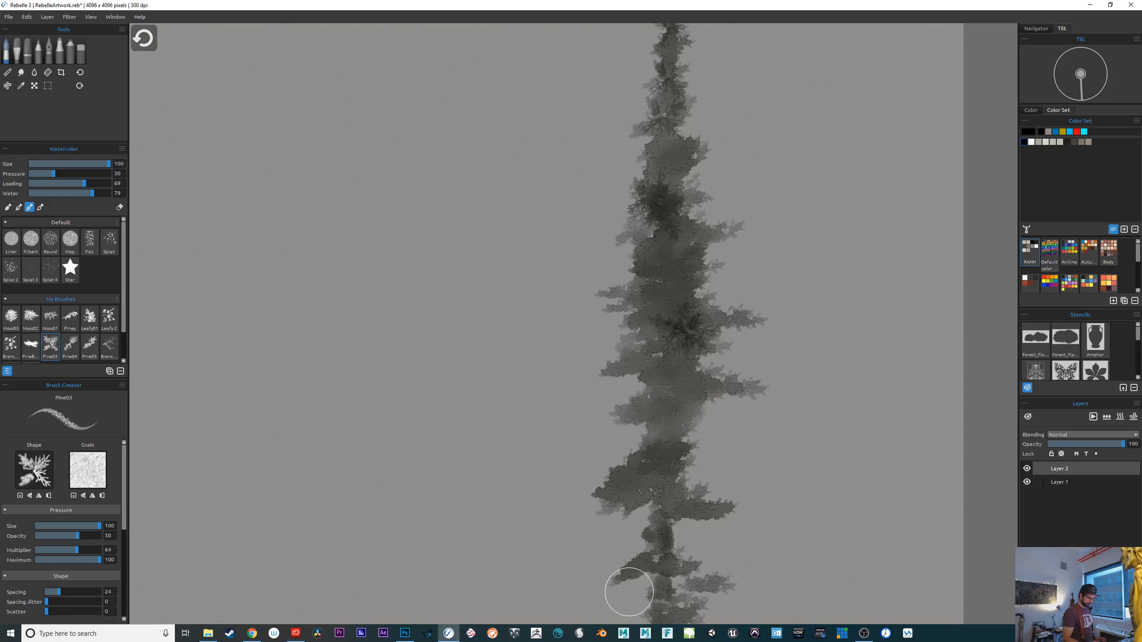
{"action": "key", "text": "ctrl+z"}
{"action": "key", "text": "ctrl+z"}
{"action": "key", "text": "ctrl+z"}
{"action": "key", "text": "ctrl+z"}
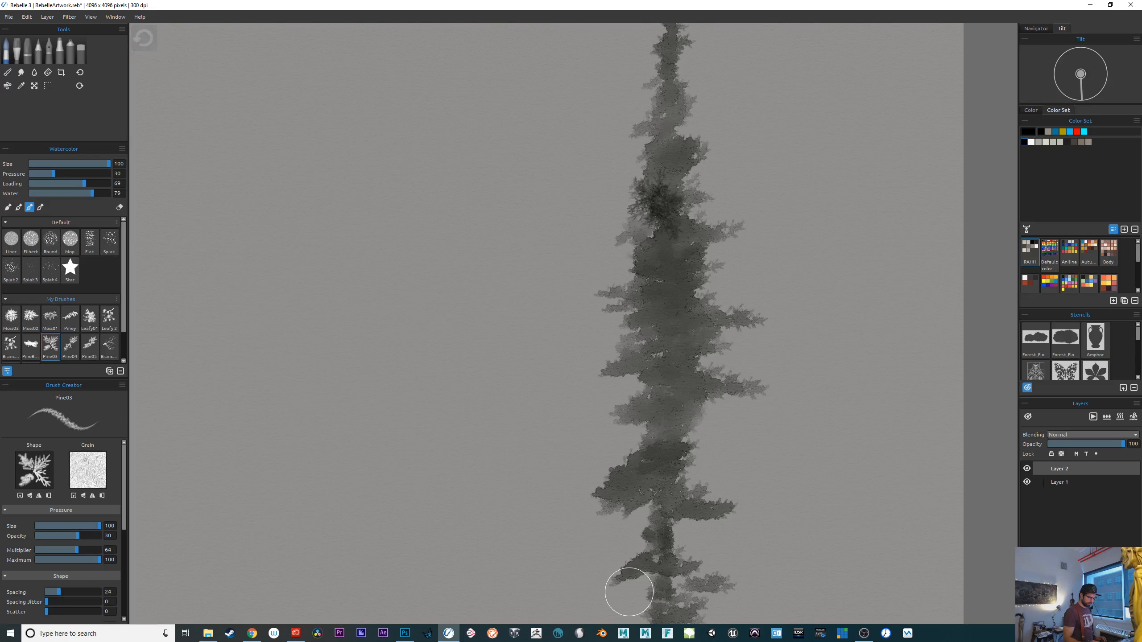
{"action": "key", "text": "ctrl+z"}
Paint a tall central spire and a treeline descending to its left with Pine05 in the empty area beside the tree
{"action": "left_click_drag", "start_coordinate": [815, 448], "coordinate": [938, 582]}
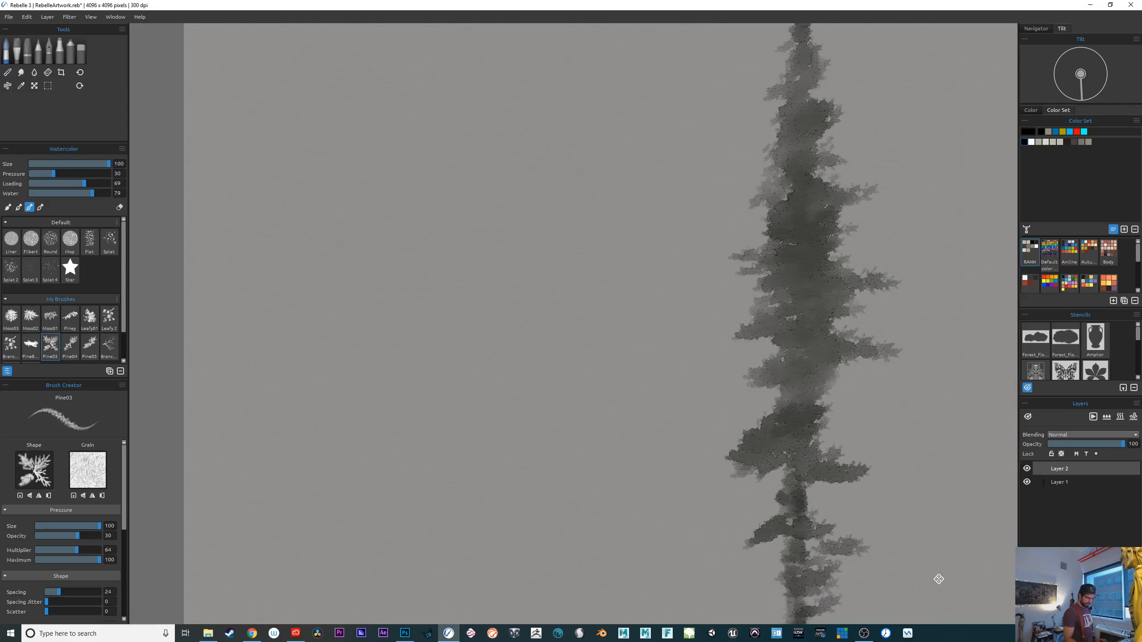
{"action": "left_click_drag", "start_coordinate": [740, 557], "coordinate": [748, 581]}
{"action": "left_click", "coordinate": [90, 346]}
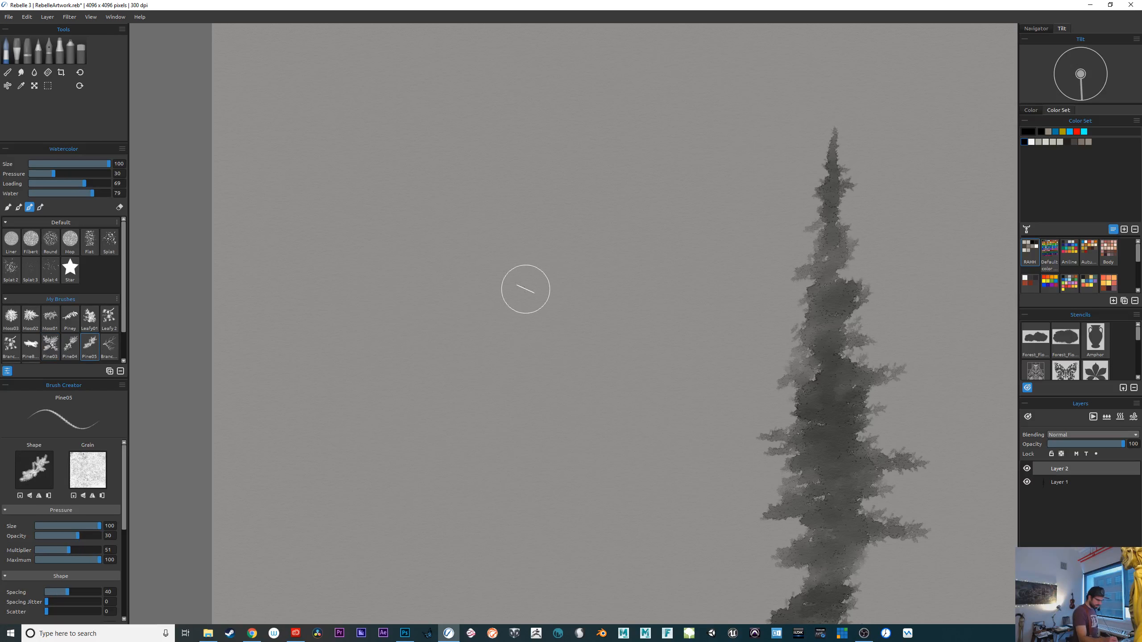
{"action": "mouse_move", "coordinate": [526, 284]}
{"action": "left_mouse_down"}
{"action": "mouse_move", "coordinate": [532, 314]}
{"action": "mouse_move", "coordinate": [527, 299]}
{"action": "mouse_move", "coordinate": [512, 351]}
{"action": "mouse_move", "coordinate": [517, 307]}
{"action": "mouse_move", "coordinate": [494, 334]}
{"action": "mouse_move", "coordinate": [485, 324]}
{"action": "mouse_move", "coordinate": [491, 336]}
{"action": "mouse_move", "coordinate": [484, 303]}
{"action": "mouse_move", "coordinate": [445, 430]}
{"action": "left_mouse_up"}
{"action": "mouse_move", "coordinate": [441, 469]}
{"action": "left_mouse_down"}
{"action": "mouse_move", "coordinate": [422, 448]}
{"action": "mouse_move", "coordinate": [418, 380]}
{"action": "mouse_move", "coordinate": [417, 444]}
{"action": "mouse_move", "coordinate": [395, 438]}
{"action": "mouse_move", "coordinate": [383, 507]}
{"action": "mouse_move", "coordinate": [358, 509]}
{"action": "mouse_move", "coordinate": [366, 541]}
{"action": "mouse_move", "coordinate": [379, 484]}
{"action": "mouse_move", "coordinate": [380, 502]}
{"action": "mouse_move", "coordinate": [388, 483]}
{"action": "mouse_move", "coordinate": [407, 491]}
{"action": "mouse_move", "coordinate": [410, 449]}
{"action": "mouse_move", "coordinate": [432, 415]}
{"action": "mouse_move", "coordinate": [469, 402]}
{"action": "mouse_move", "coordinate": [457, 342]}
{"action": "mouse_move", "coordinate": [467, 417]}
{"action": "mouse_move", "coordinate": [491, 333]}
{"action": "mouse_move", "coordinate": [526, 378]}
{"action": "mouse_move", "coordinate": [528, 318]}
{"action": "mouse_move", "coordinate": [549, 398]}
{"action": "mouse_move", "coordinate": [573, 420]}
{"action": "mouse_move", "coordinate": [581, 401]}
{"action": "mouse_move", "coordinate": [583, 419]}
{"action": "mouse_move", "coordinate": [584, 393]}
{"action": "mouse_move", "coordinate": [596, 397]}
{"action": "mouse_move", "coordinate": [580, 313]}
{"action": "mouse_move", "coordinate": [587, 340]}
{"action": "mouse_move", "coordinate": [567, 337]}
{"action": "mouse_move", "coordinate": [581, 386]}
{"action": "mouse_move", "coordinate": [575, 442]}
{"action": "mouse_move", "coordinate": [524, 286]}
{"action": "mouse_move", "coordinate": [525, 158]}
{"action": "left_mouse_up"}
{"action": "mouse_move", "coordinate": [483, 380]}
{"action": "left_mouse_down"}
{"action": "mouse_move", "coordinate": [463, 442]}
{"action": "mouse_move", "coordinate": [504, 345]}
{"action": "mouse_move", "coordinate": [542, 388]}
{"action": "mouse_move", "coordinate": [576, 393]}
{"action": "mouse_move", "coordinate": [596, 450]}
{"action": "left_mouse_up"}
{"action": "mouse_move", "coordinate": [526, 193]}
{"action": "left_mouse_down"}
{"action": "mouse_move", "coordinate": [525, 146]}
{"action": "mouse_move", "coordinate": [534, 290]}
{"action": "left_mouse_up"}
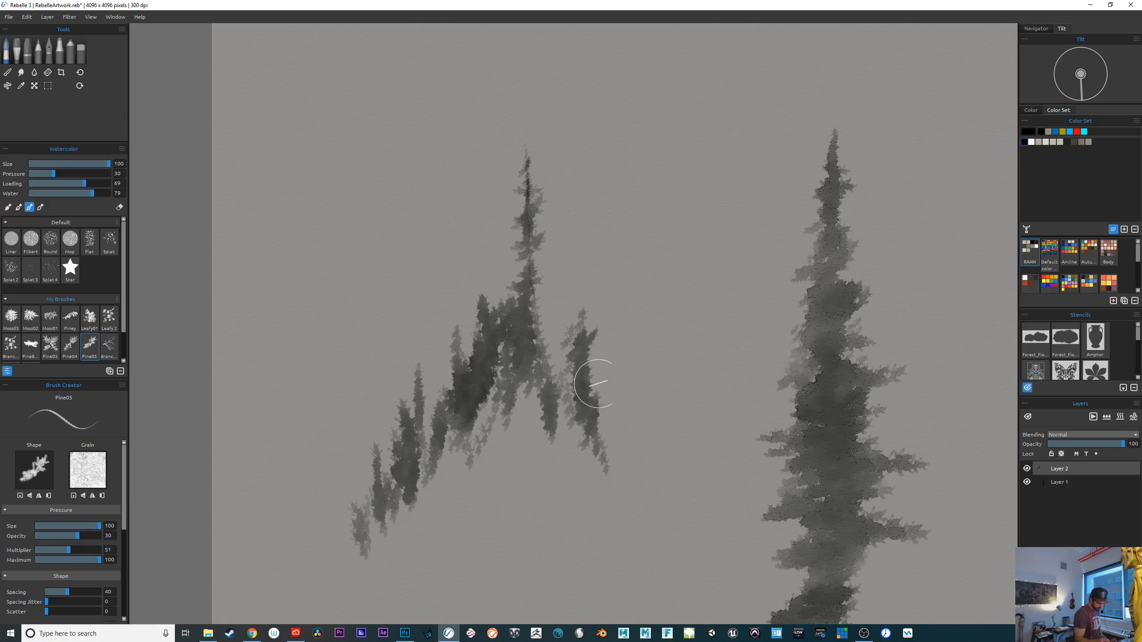
Extend the Pine05 treeline down its right slope with darker foliage and pointed treetops, and thicken the left slope
{"action": "mouse_move", "coordinate": [537, 344]}
{"action": "left_mouse_down"}
{"action": "mouse_move", "coordinate": [550, 395]}
{"action": "mouse_move", "coordinate": [560, 392]}
{"action": "mouse_move", "coordinate": [556, 351]}
{"action": "mouse_move", "coordinate": [556, 385]}
{"action": "left_mouse_up"}
{"action": "left_click_drag", "start_coordinate": [606, 448], "coordinate": [593, 421]}
{"action": "mouse_move", "coordinate": [414, 388]}
{"action": "left_mouse_down"}
{"action": "mouse_move", "coordinate": [420, 421]}
{"action": "mouse_move", "coordinate": [418, 336]}
{"action": "mouse_move", "coordinate": [417, 441]}
{"action": "mouse_move", "coordinate": [397, 502]}
{"action": "mouse_move", "coordinate": [383, 480]}
{"action": "left_mouse_up"}
{"action": "mouse_move", "coordinate": [512, 380]}
{"action": "left_mouse_down"}
{"action": "mouse_move", "coordinate": [583, 421]}
{"action": "mouse_move", "coordinate": [578, 398]}
{"action": "mouse_move", "coordinate": [603, 454]}
{"action": "mouse_move", "coordinate": [582, 301]}
{"action": "mouse_move", "coordinate": [579, 394]}
{"action": "mouse_move", "coordinate": [559, 410]}
{"action": "mouse_move", "coordinate": [553, 386]}
{"action": "mouse_move", "coordinate": [587, 442]}
{"action": "mouse_move", "coordinate": [588, 407]}
{"action": "mouse_move", "coordinate": [608, 450]}
{"action": "mouse_move", "coordinate": [611, 425]}
{"action": "mouse_move", "coordinate": [625, 462]}
{"action": "mouse_move", "coordinate": [628, 370]}
{"action": "mouse_move", "coordinate": [633, 467]}
{"action": "mouse_move", "coordinate": [644, 353]}
{"action": "mouse_move", "coordinate": [631, 348]}
{"action": "mouse_move", "coordinate": [643, 354]}
{"action": "mouse_move", "coordinate": [635, 361]}
{"action": "mouse_move", "coordinate": [632, 339]}
{"action": "mouse_move", "coordinate": [633, 441]}
{"action": "mouse_move", "coordinate": [664, 513]}
{"action": "mouse_move", "coordinate": [669, 413]}
{"action": "mouse_move", "coordinate": [675, 521]}
{"action": "mouse_move", "coordinate": [657, 484]}
{"action": "mouse_move", "coordinate": [658, 521]}
{"action": "left_mouse_up"}
{"action": "mouse_move", "coordinate": [602, 376]}
{"action": "left_mouse_down"}
{"action": "mouse_move", "coordinate": [609, 366]}
{"action": "mouse_move", "coordinate": [617, 412]}
{"action": "mouse_move", "coordinate": [600, 416]}
{"action": "left_mouse_up"}
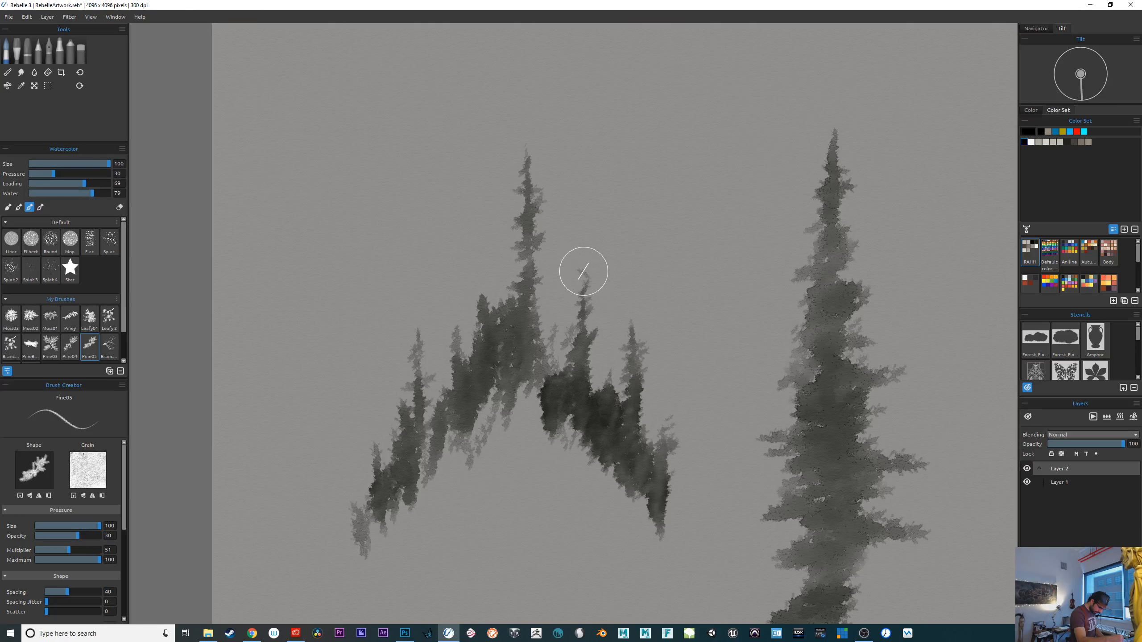
{"action": "mouse_move", "coordinate": [580, 271]}
{"action": "left_mouse_down"}
{"action": "mouse_move", "coordinate": [586, 398]}
{"action": "mouse_move", "coordinate": [564, 381]}
{"action": "mouse_move", "coordinate": [539, 426]}
{"action": "mouse_move", "coordinate": [551, 483]}
{"action": "mouse_move", "coordinate": [522, 390]}
{"action": "mouse_move", "coordinate": [504, 437]}
{"action": "left_mouse_up"}
Choose the default Filbert watercolor brush
{"action": "left_click", "coordinate": [11, 239]}
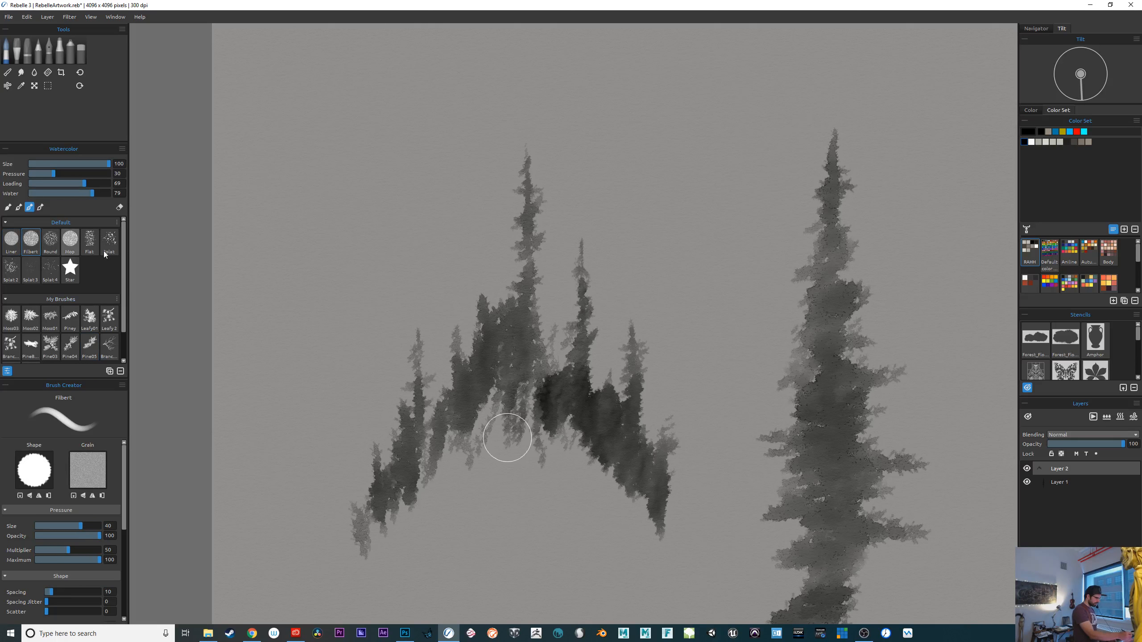
Paint a dark, grainy base beneath the left tree group with the Round watercolor brush
{"action": "left_click", "coordinate": [46, 245]}
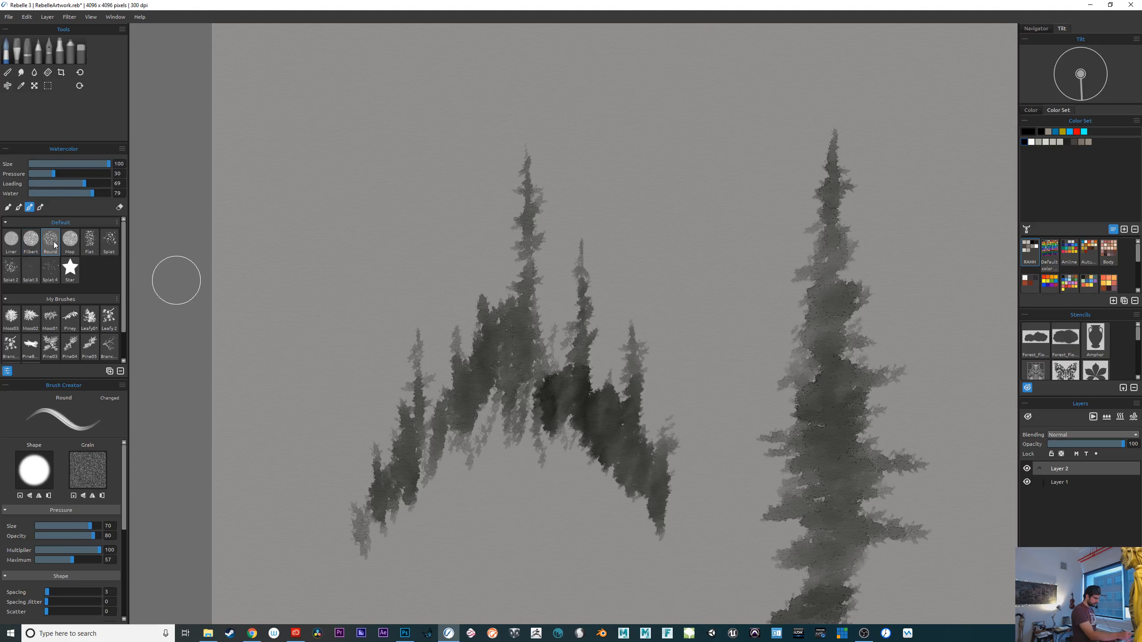
{"action": "mouse_move", "coordinate": [502, 439]}
{"action": "left_mouse_down"}
{"action": "mouse_move", "coordinate": [503, 502]}
{"action": "mouse_move", "coordinate": [493, 420]}
{"action": "mouse_move", "coordinate": [476, 452]}
{"action": "mouse_move", "coordinate": [489, 401]}
{"action": "mouse_move", "coordinate": [493, 457]}
{"action": "mouse_move", "coordinate": [523, 423]}
{"action": "mouse_move", "coordinate": [544, 464]}
{"action": "mouse_move", "coordinate": [540, 417]}
{"action": "mouse_move", "coordinate": [554, 457]}
{"action": "mouse_move", "coordinate": [581, 470]}
{"action": "mouse_move", "coordinate": [602, 438]}
{"action": "mouse_move", "coordinate": [632, 531]}
{"action": "mouse_move", "coordinate": [648, 522]}
{"action": "mouse_move", "coordinate": [645, 534]}
{"action": "mouse_move", "coordinate": [558, 457]}
{"action": "mouse_move", "coordinate": [509, 472]}
{"action": "mouse_move", "coordinate": [469, 439]}
{"action": "mouse_move", "coordinate": [447, 444]}
{"action": "mouse_move", "coordinate": [434, 486]}
{"action": "mouse_move", "coordinate": [412, 474]}
{"action": "mouse_move", "coordinate": [367, 549]}
{"action": "mouse_move", "coordinate": [422, 509]}
{"action": "mouse_move", "coordinate": [461, 456]}
{"action": "mouse_move", "coordinate": [544, 506]}
{"action": "mouse_move", "coordinate": [574, 500]}
{"action": "mouse_move", "coordinate": [628, 541]}
{"action": "mouse_move", "coordinate": [672, 513]}
{"action": "mouse_move", "coordinate": [674, 490]}
{"action": "mouse_move", "coordinate": [697, 552]}
{"action": "mouse_move", "coordinate": [721, 572]}
{"action": "left_mouse_up"}
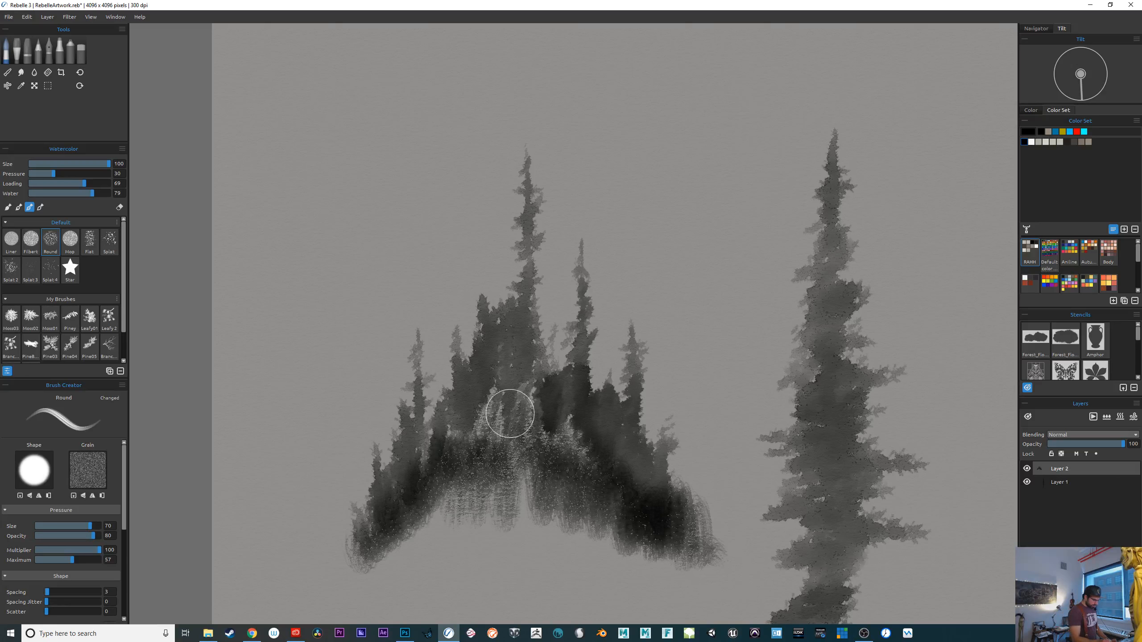
{"action": "mouse_move", "coordinate": [502, 407]}
{"action": "left_mouse_down"}
{"action": "mouse_move", "coordinate": [478, 427]}
{"action": "mouse_move", "coordinate": [489, 419]}
{"action": "left_mouse_up"}
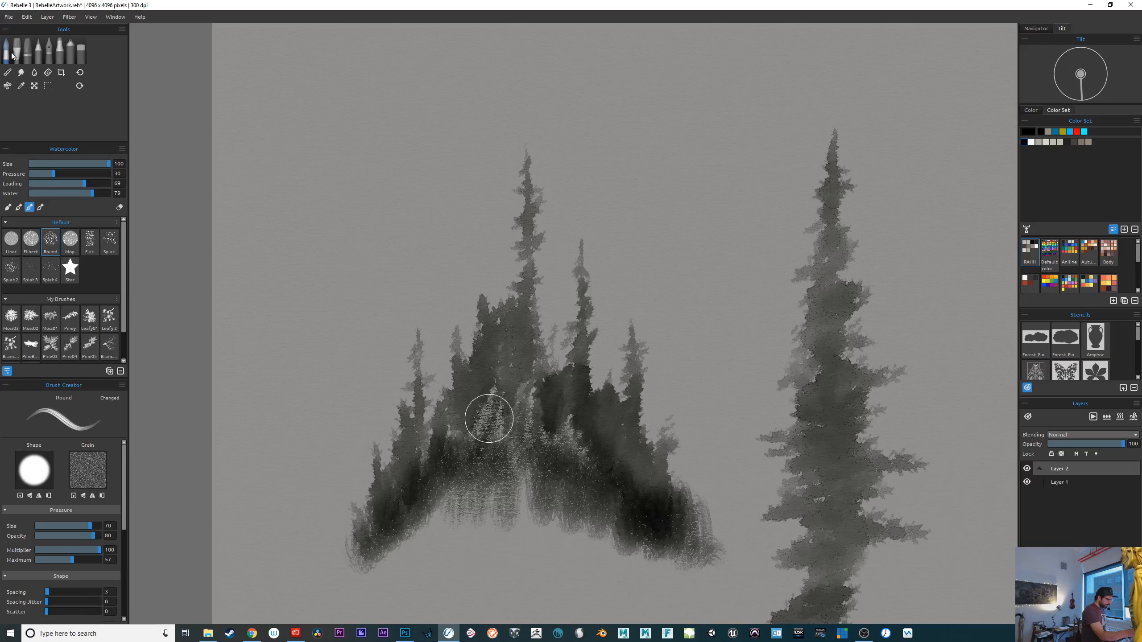
Wet and soften the painted base of the left tree group using the Water tool's Sponge brush
{"action": "left_click", "coordinate": [35, 72]}
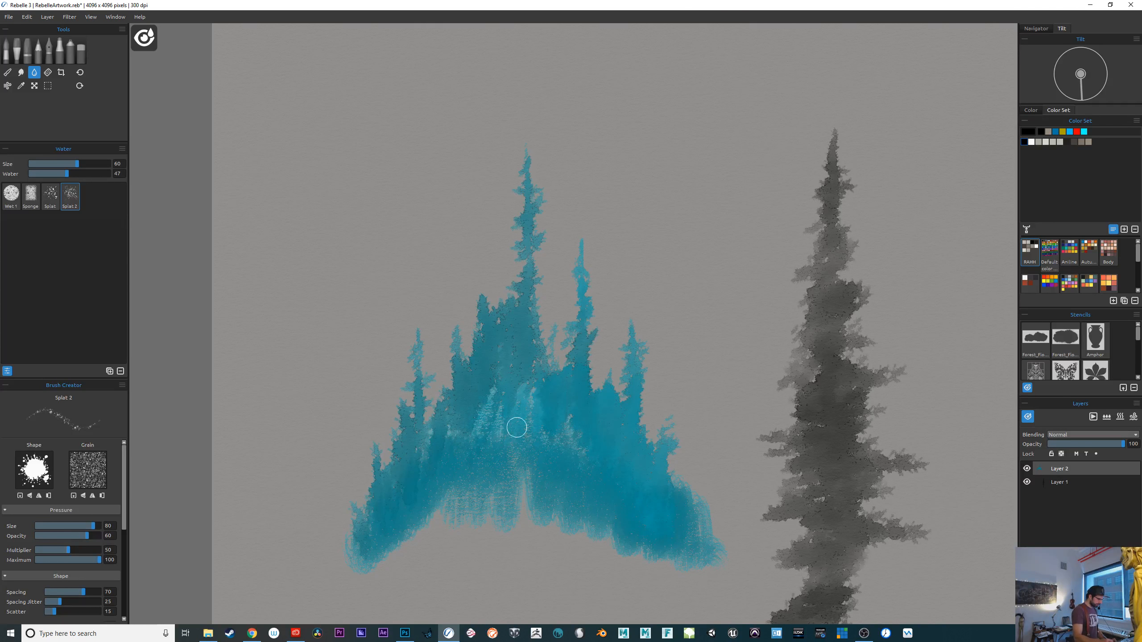
{"action": "left_click", "coordinate": [30, 197]}
{"action": "left_click_drag", "start_coordinate": [498, 389], "coordinate": [487, 419]}
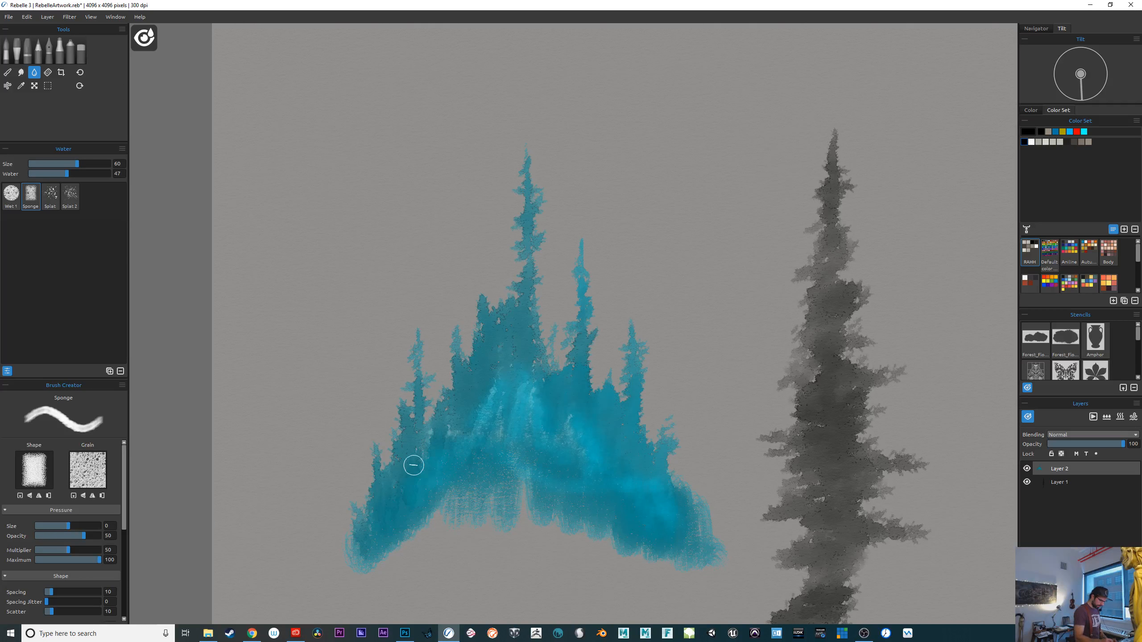
{"action": "mouse_move", "coordinate": [413, 465]}
{"action": "left_mouse_down"}
{"action": "mouse_move", "coordinate": [454, 513]}
{"action": "mouse_move", "coordinate": [495, 489]}
{"action": "mouse_move", "coordinate": [478, 484]}
{"action": "mouse_move", "coordinate": [450, 505]}
{"action": "mouse_move", "coordinate": [507, 532]}
{"action": "mouse_move", "coordinate": [613, 535]}
{"action": "mouse_move", "coordinate": [434, 522]}
{"action": "mouse_move", "coordinate": [490, 543]}
{"action": "left_mouse_up"}
Fill the left tree group down to a flat bottom edge with dark Round watercolor strokes
{"action": "left_click", "coordinate": [6, 51]}
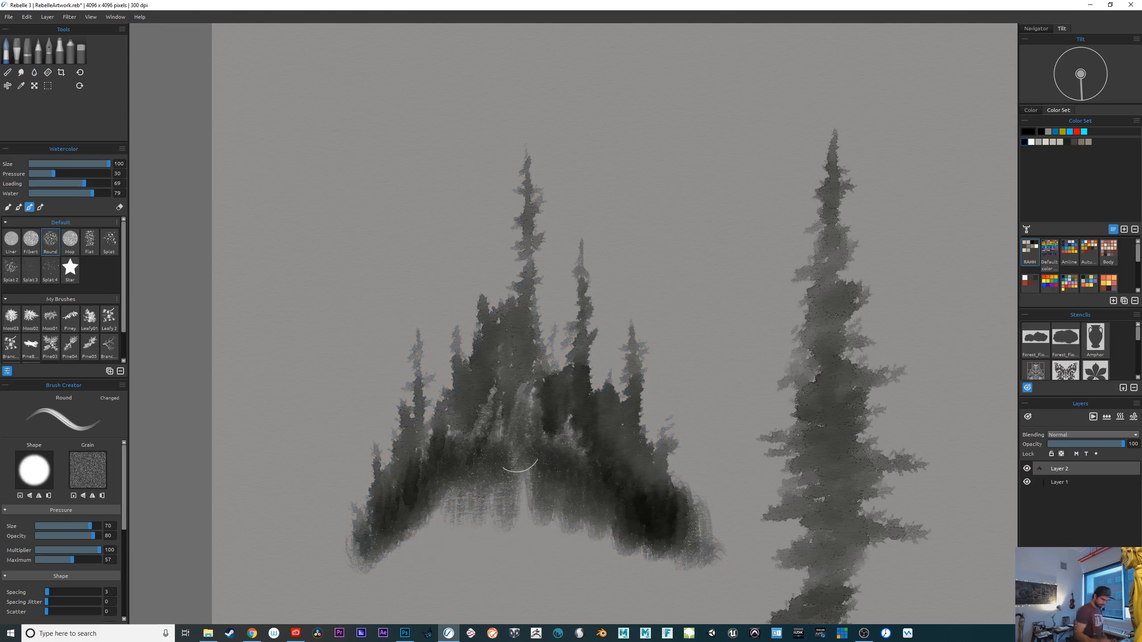
{"action": "mouse_move", "coordinate": [507, 410]}
{"action": "left_mouse_down"}
{"action": "mouse_move", "coordinate": [482, 392]}
{"action": "mouse_move", "coordinate": [440, 442]}
{"action": "mouse_move", "coordinate": [555, 452]}
{"action": "mouse_move", "coordinate": [574, 427]}
{"action": "mouse_move", "coordinate": [554, 418]}
{"action": "mouse_move", "coordinate": [541, 439]}
{"action": "mouse_move", "coordinate": [562, 418]}
{"action": "mouse_move", "coordinate": [660, 542]}
{"action": "left_mouse_up"}
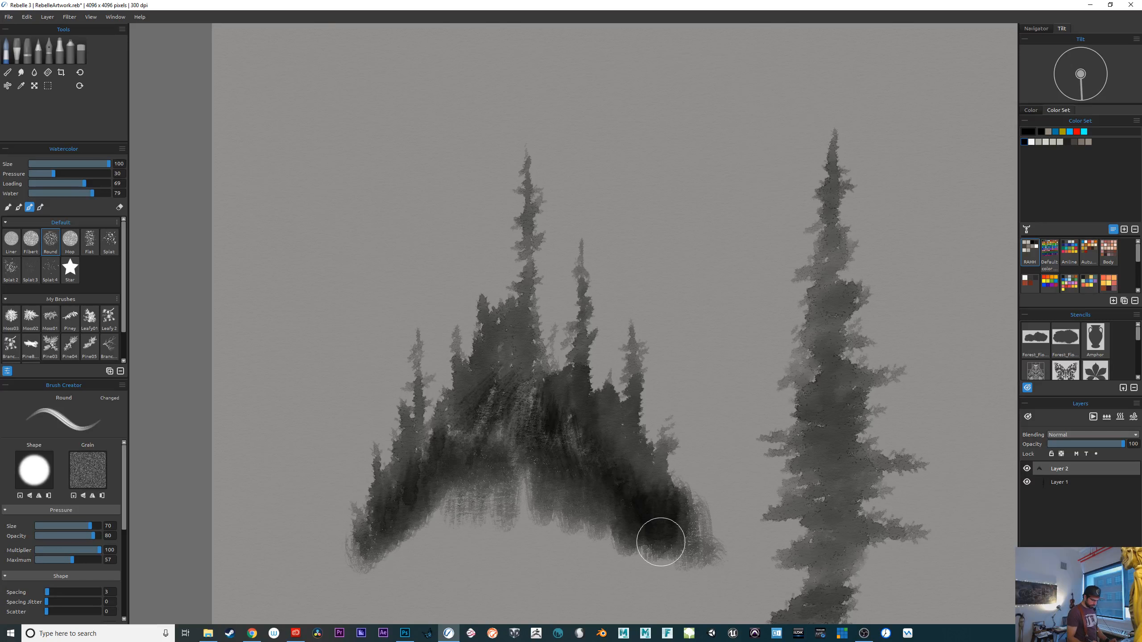
{"action": "mouse_move", "coordinate": [528, 544]}
{"action": "left_mouse_down"}
{"action": "mouse_move", "coordinate": [581, 501]}
{"action": "mouse_move", "coordinate": [521, 472]}
{"action": "mouse_move", "coordinate": [519, 502]}
{"action": "mouse_move", "coordinate": [606, 499]}
{"action": "mouse_move", "coordinate": [474, 465]}
{"action": "mouse_move", "coordinate": [447, 495]}
{"action": "mouse_move", "coordinate": [436, 543]}
{"action": "mouse_move", "coordinate": [528, 489]}
{"action": "mouse_move", "coordinate": [522, 540]}
{"action": "mouse_move", "coordinate": [612, 513]}
{"action": "mouse_move", "coordinate": [634, 539]}
{"action": "mouse_move", "coordinate": [691, 535]}
{"action": "mouse_move", "coordinate": [399, 535]}
{"action": "mouse_move", "coordinate": [606, 547]}
{"action": "mouse_move", "coordinate": [590, 558]}
{"action": "mouse_move", "coordinate": [684, 548]}
{"action": "left_mouse_up"}
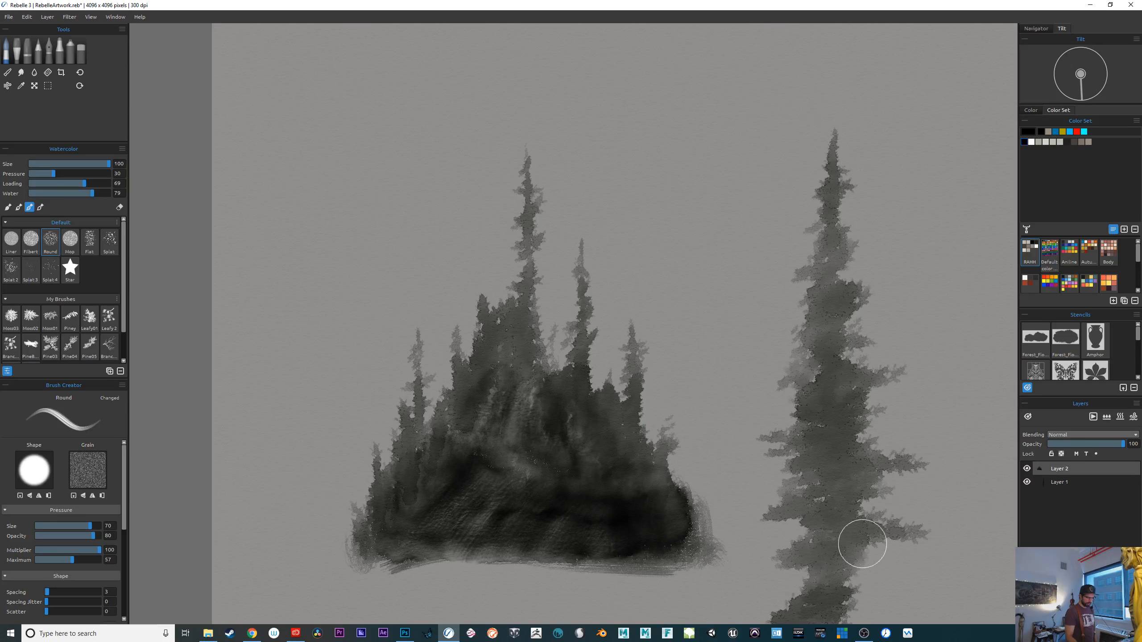
{"action": "left_click_drag", "start_coordinate": [415, 467], "coordinate": [388, 544]}
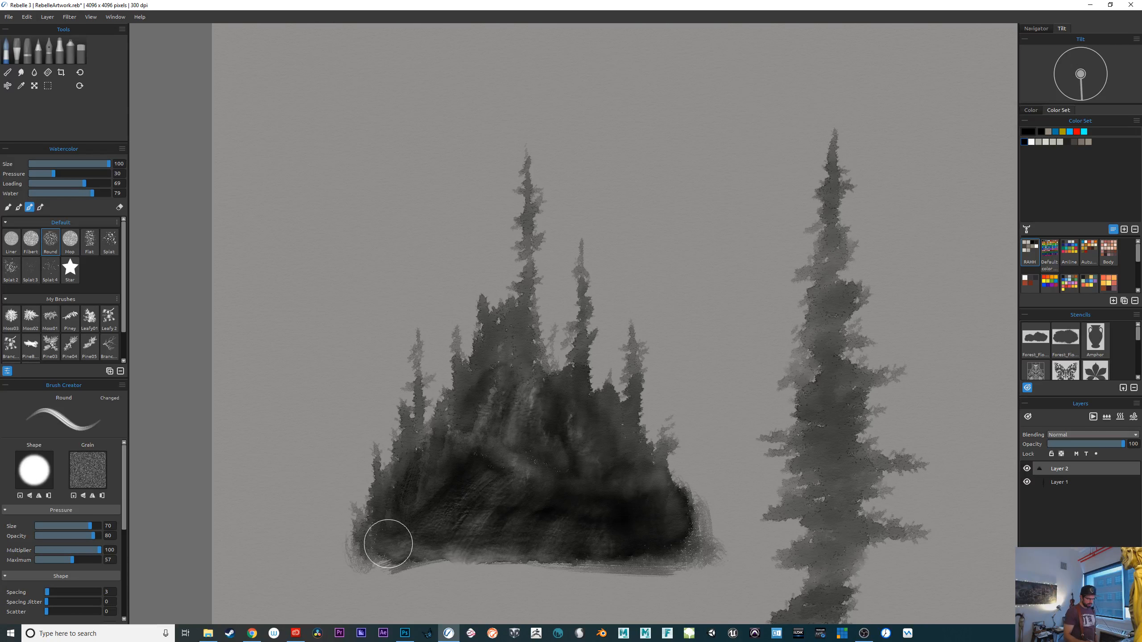
{"action": "left_click_drag", "start_coordinate": [689, 496], "coordinate": [515, 354]}
{"action": "left_click_drag", "start_coordinate": [584, 523], "coordinate": [576, 584]}
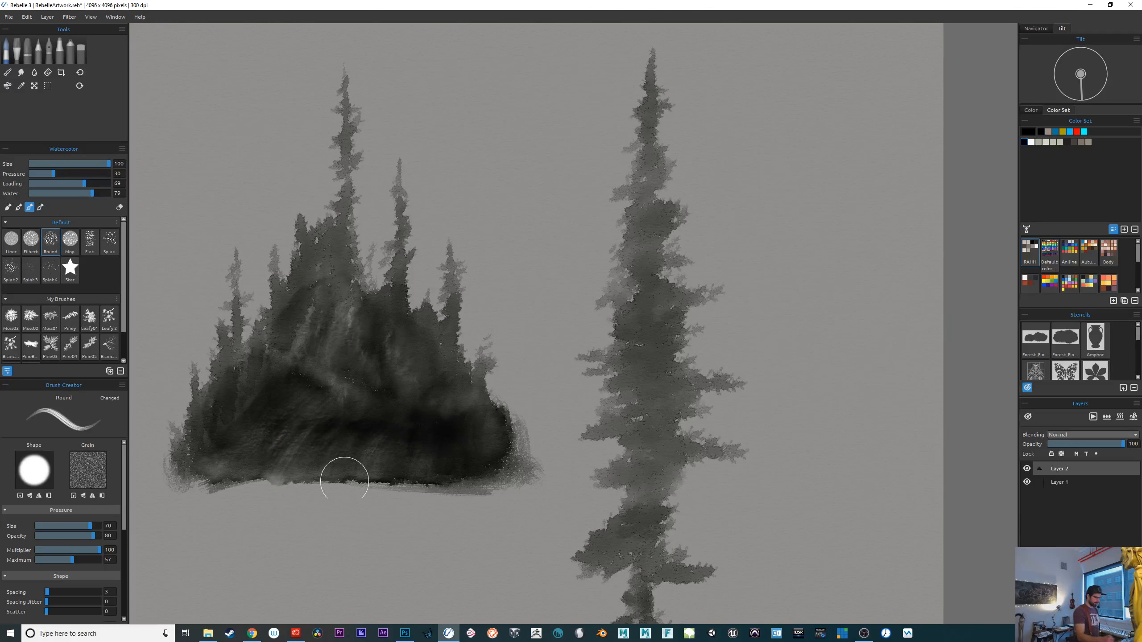
{"action": "left_click_drag", "start_coordinate": [307, 364], "coordinate": [322, 446]}
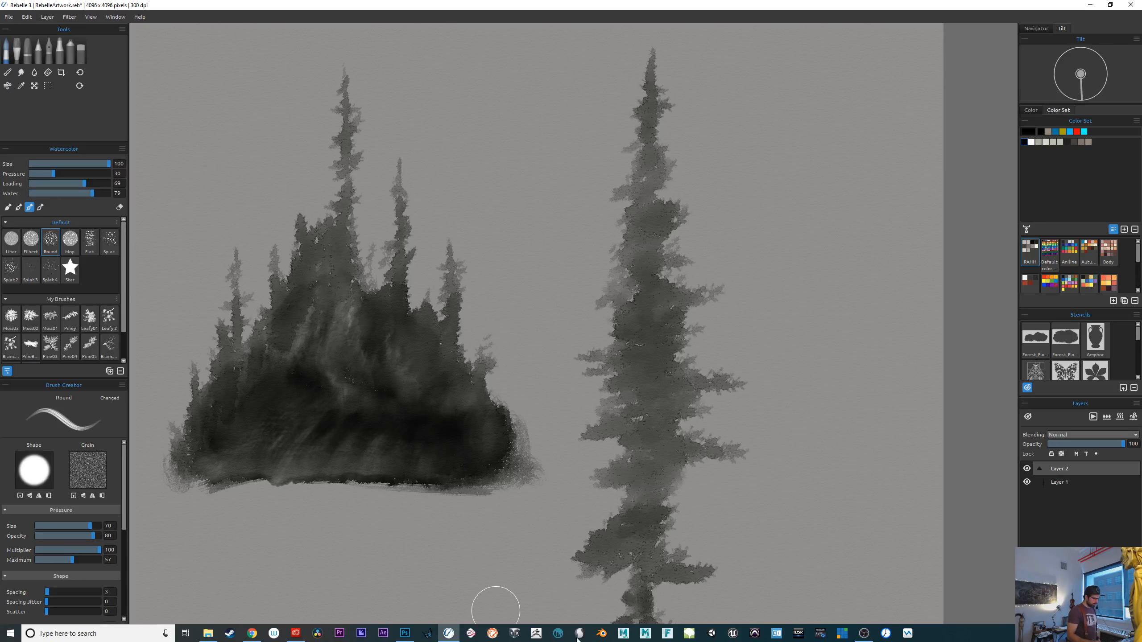
{"action": "mouse_move", "coordinate": [630, 552]}
{"action": "left_mouse_down"}
{"action": "mouse_move", "coordinate": [791, 557]}
{"action": "mouse_move", "coordinate": [798, 580]}
{"action": "left_mouse_up"}
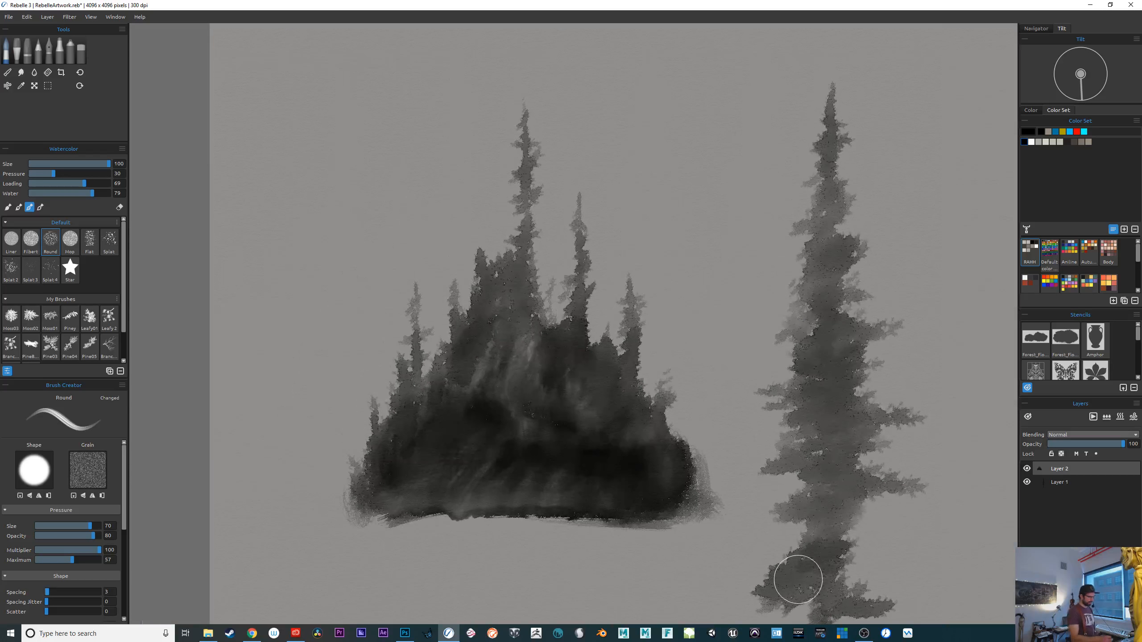
Add darker strokes at the lower right of the left tree group with the Filbert brush at size 40
{"action": "left_click", "coordinate": [31, 240]}
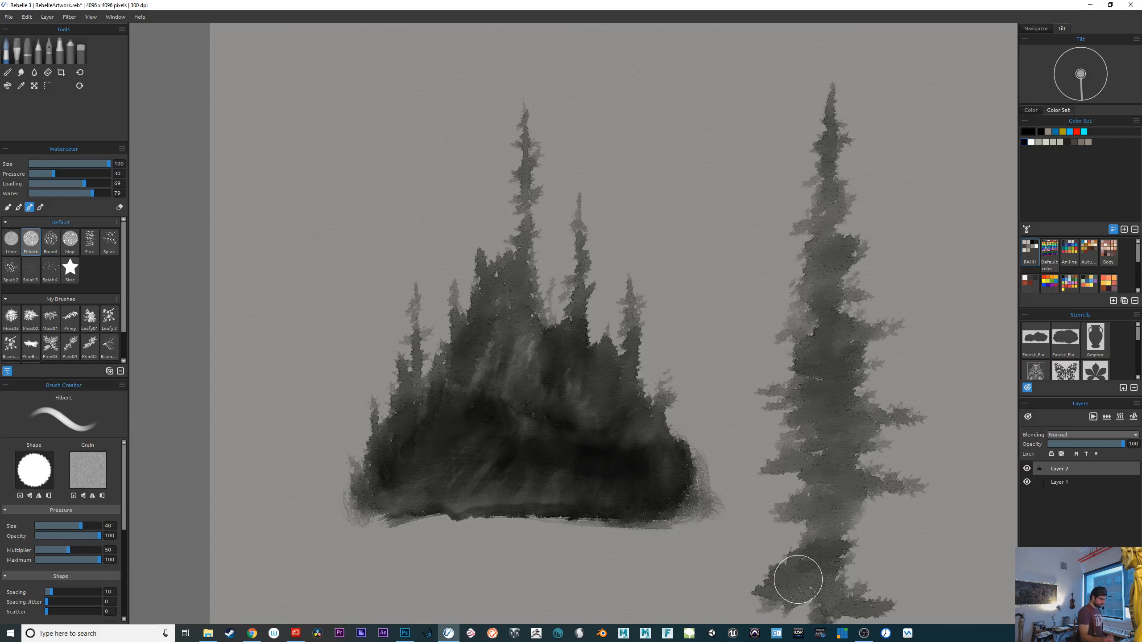
{"action": "key", "text": "bracketleft"}
{"action": "key", "text": "bracketleft"}
{"action": "key", "text": "bracketleft"}
{"action": "key", "text": "bracketleft"}
{"action": "key", "text": "bracketleft"}
{"action": "key", "text": "bracketleft"}
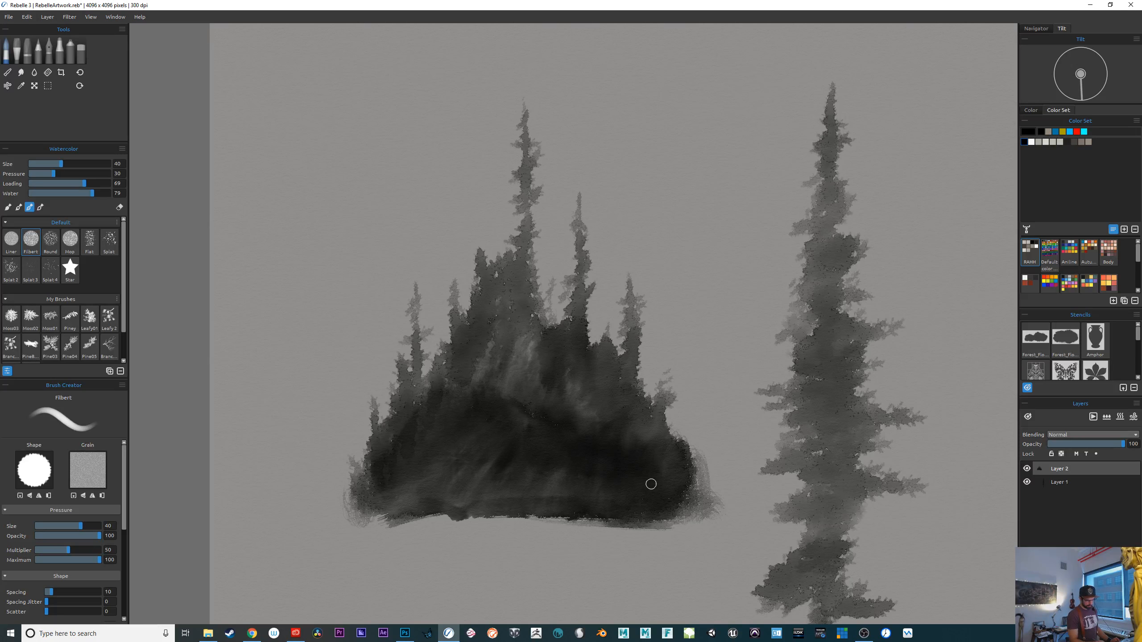
{"action": "mouse_move", "coordinate": [649, 428]}
{"action": "left_mouse_down"}
{"action": "mouse_move", "coordinate": [641, 451]}
{"action": "mouse_move", "coordinate": [652, 478]}
{"action": "left_mouse_up"}
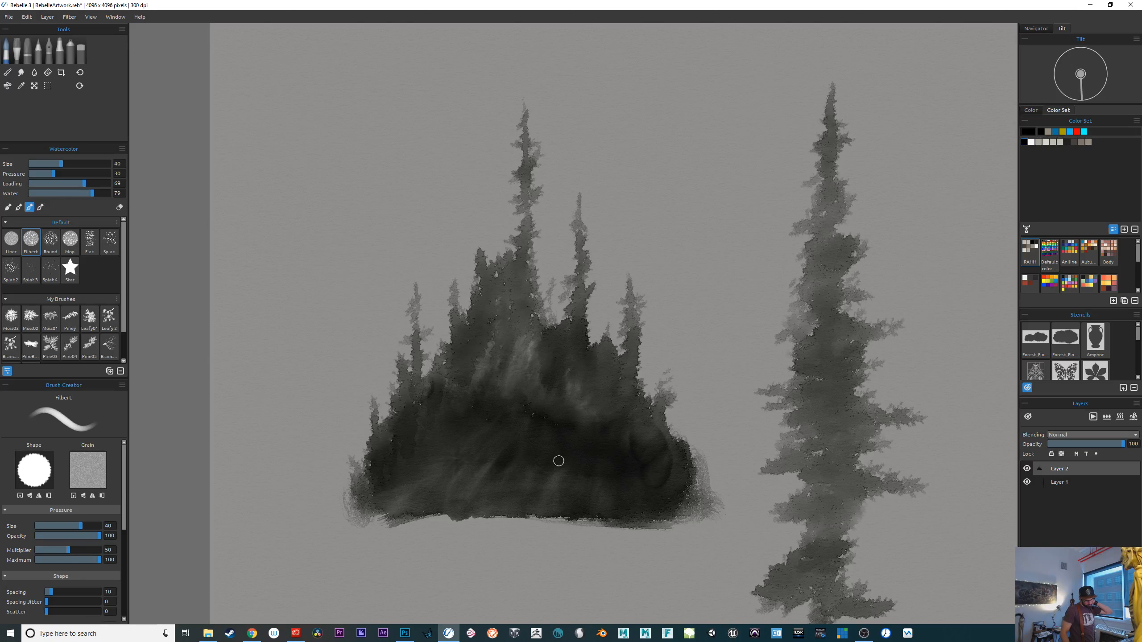
Examine the edges and watercolor texture of the left tree group up close, comparing it with the tall tree beside it
{"action": "key", "text": "ctrl+plus"}
{"action": "key", "text": "ctrl+plus"}
{"action": "key", "text": "ctrl+plus"}
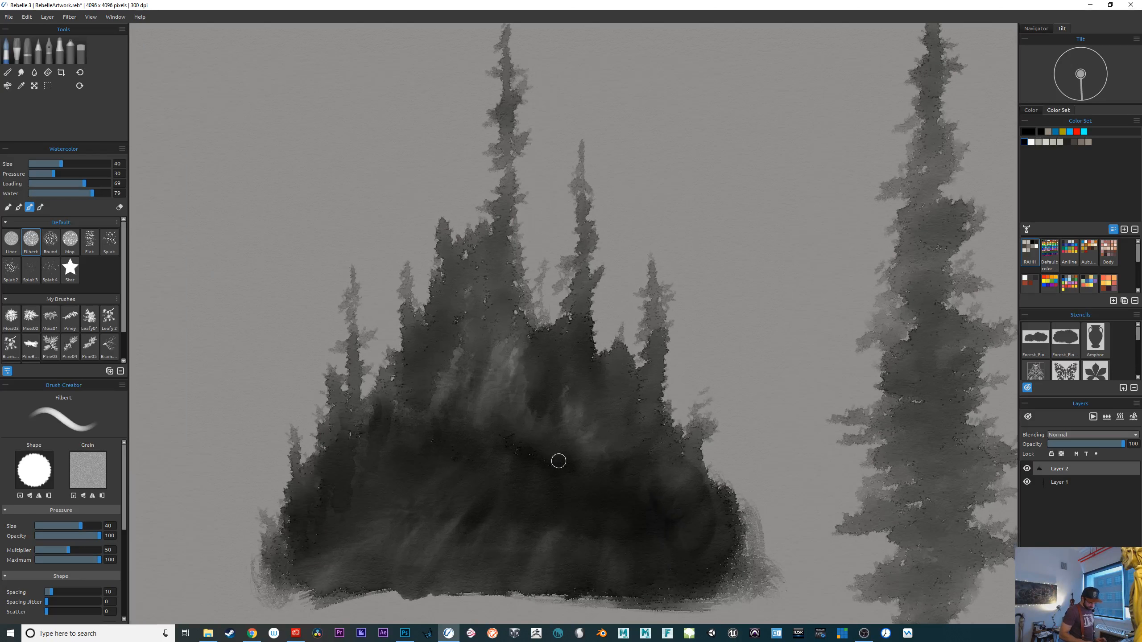
{"action": "left_click_drag", "start_coordinate": [807, 422], "coordinate": [652, 201]}
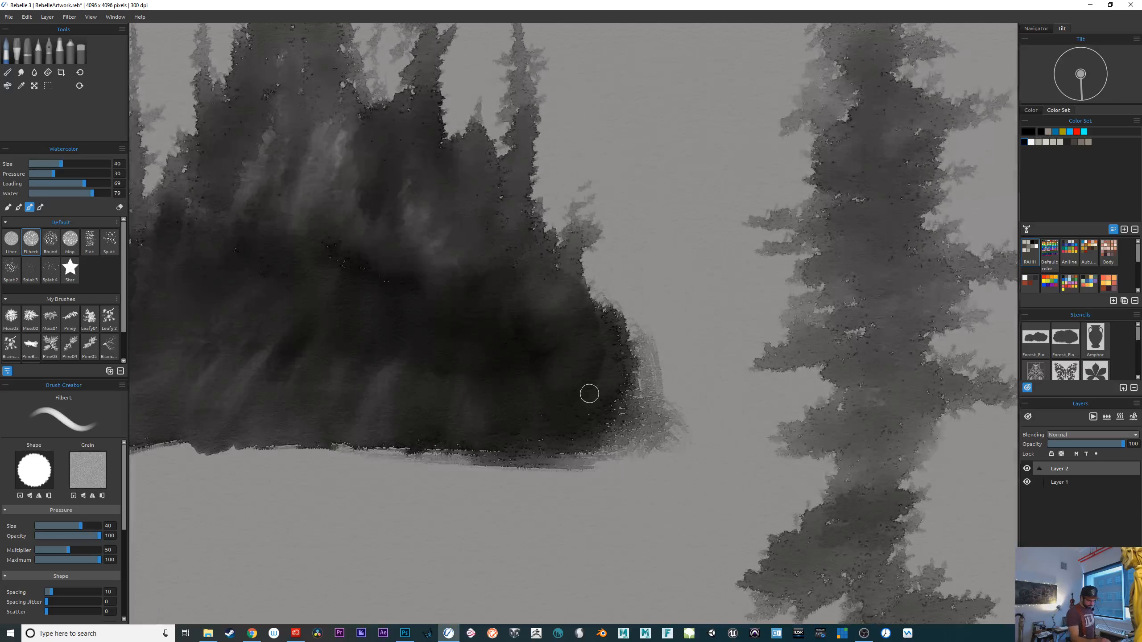
{"action": "left_click_drag", "start_coordinate": [612, 489], "coordinate": [854, 634]}
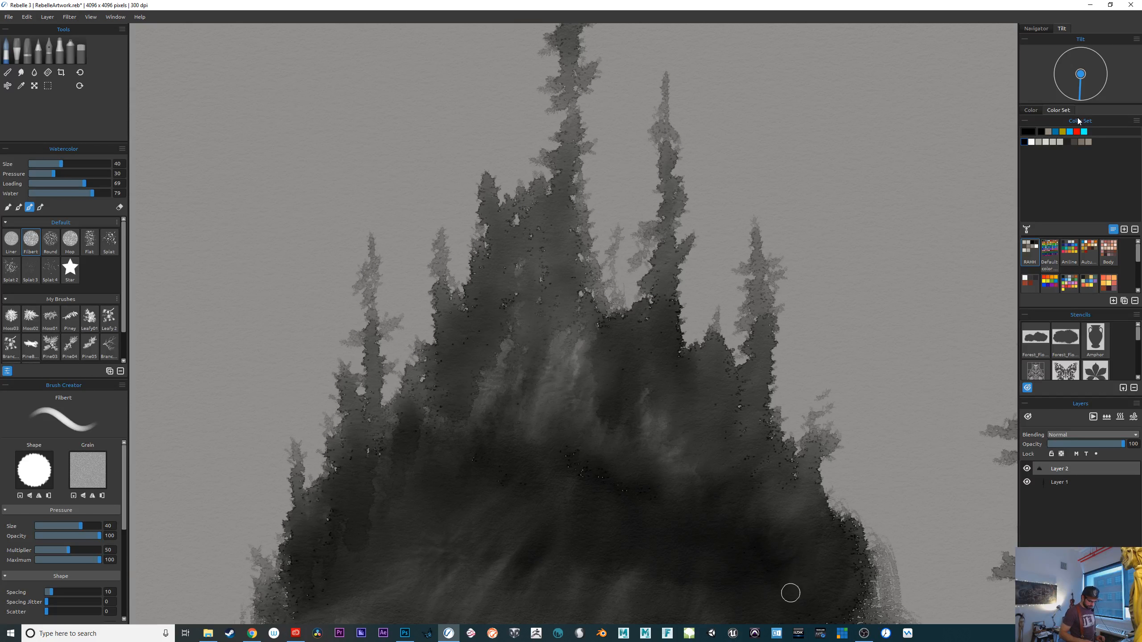
{"action": "key", "text": "ctrl+minus"}
{"action": "key", "text": "ctrl+minus"}
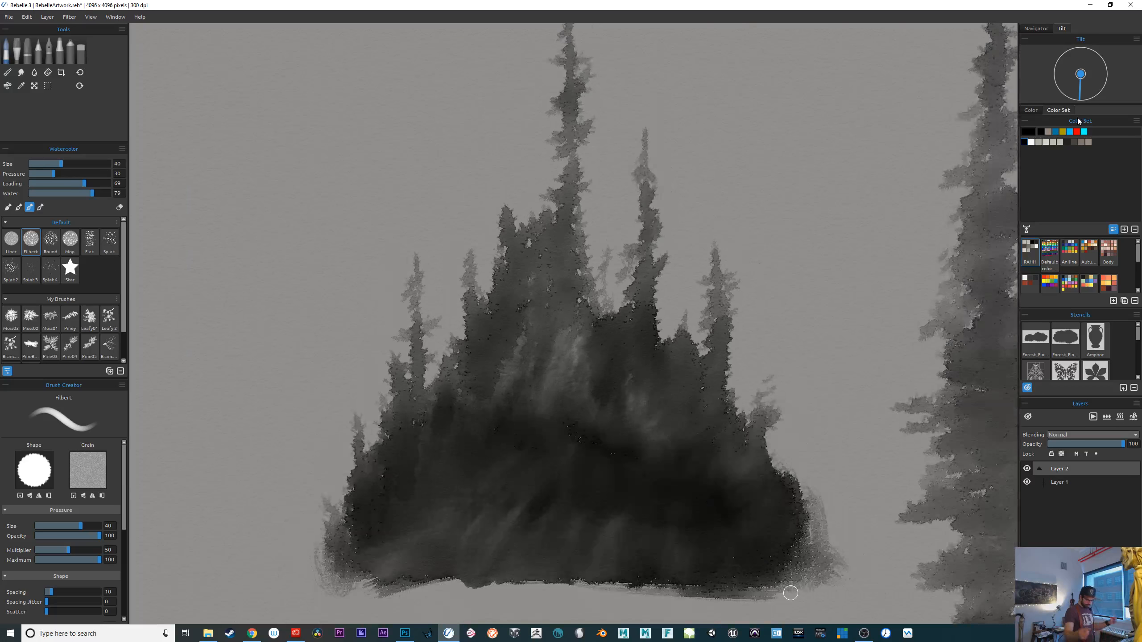
{"action": "left_click_drag", "start_coordinate": [860, 534], "coordinate": [666, 579]}
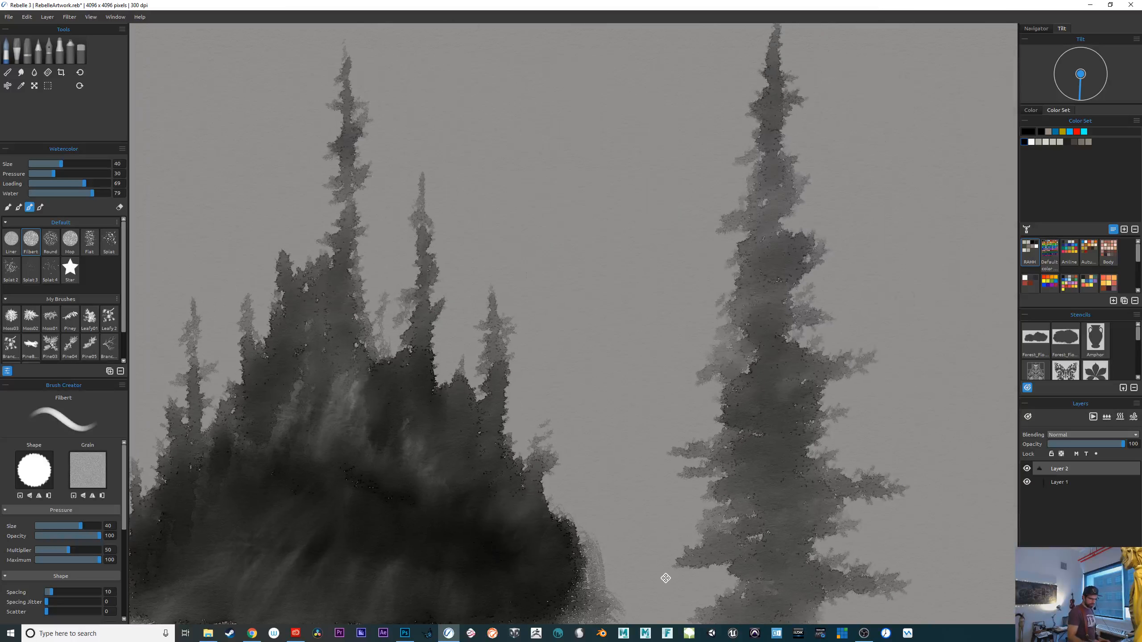
{"action": "key", "text": "ctrl+minus"}
{"action": "key", "text": "ctrl+minus"}
{"action": "key", "text": "ctrl+minus"}
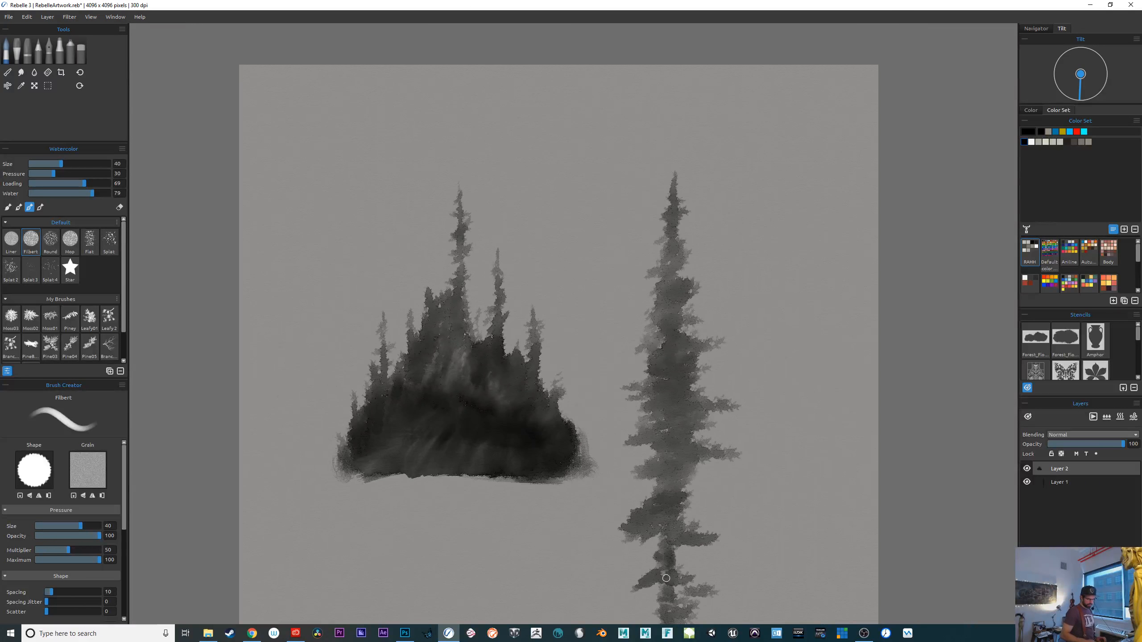
{"action": "left_click_drag", "start_coordinate": [773, 446], "coordinate": [747, 450]}
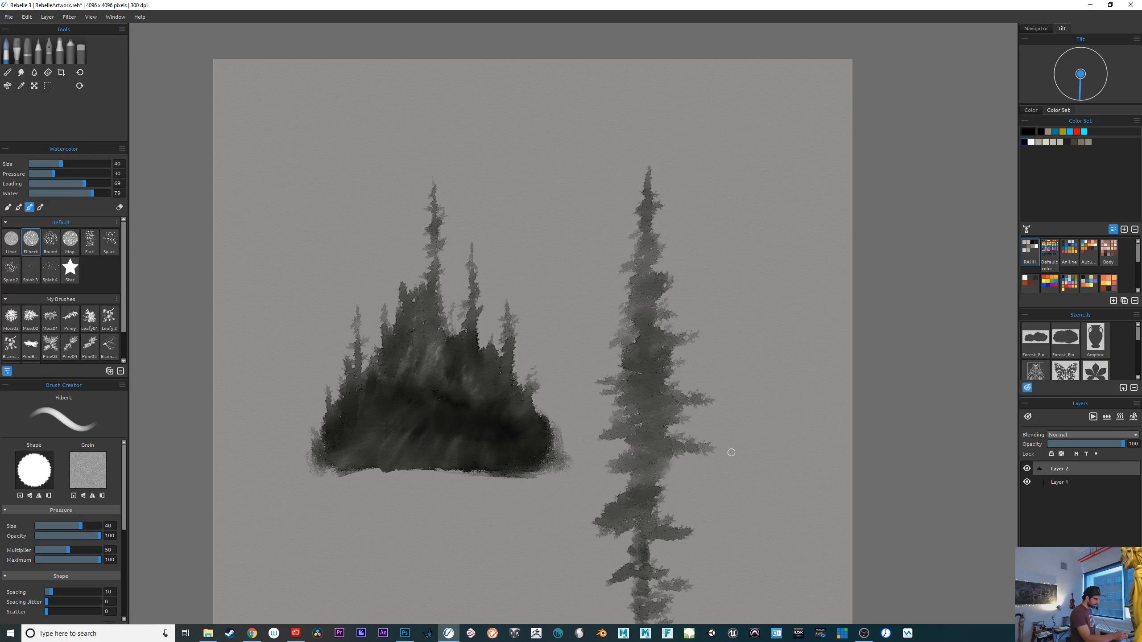
Set the Round brush to size 90, add a new layer on top, and hide Layer 1 and Layer 2
{"action": "left_click", "coordinate": [51, 238]}
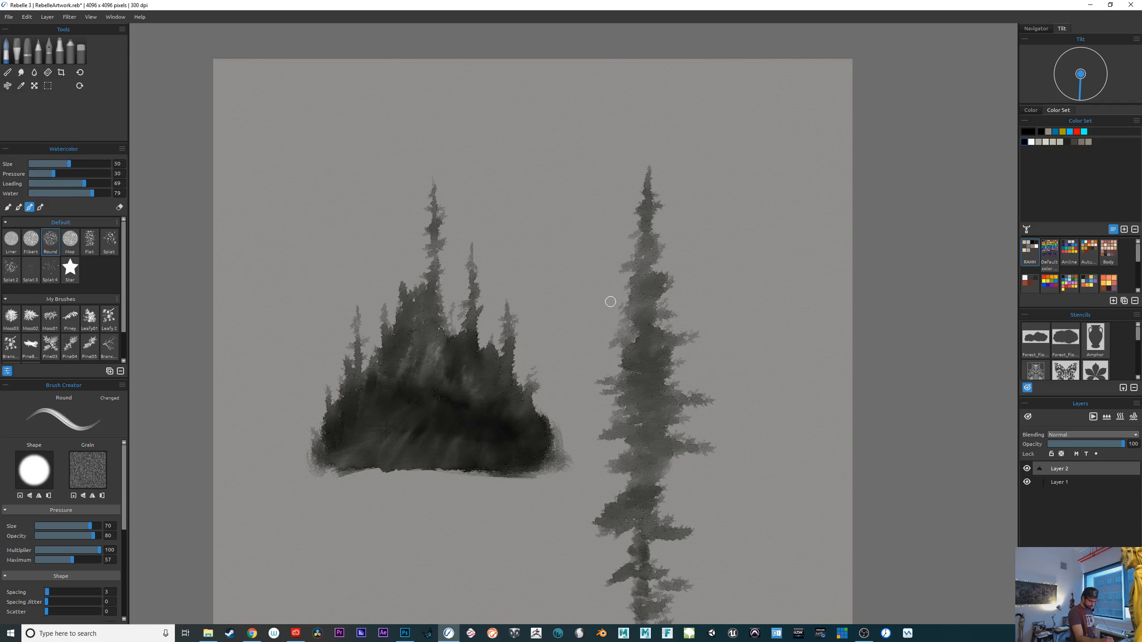
{"action": "key", "text": "bracketright"}
{"action": "key", "text": "bracketright"}
{"action": "key", "text": "bracketright"}
{"action": "key", "text": "bracketright"}
{"action": "key", "text": "bracketright"}
{"action": "key", "text": "bracketleft"}
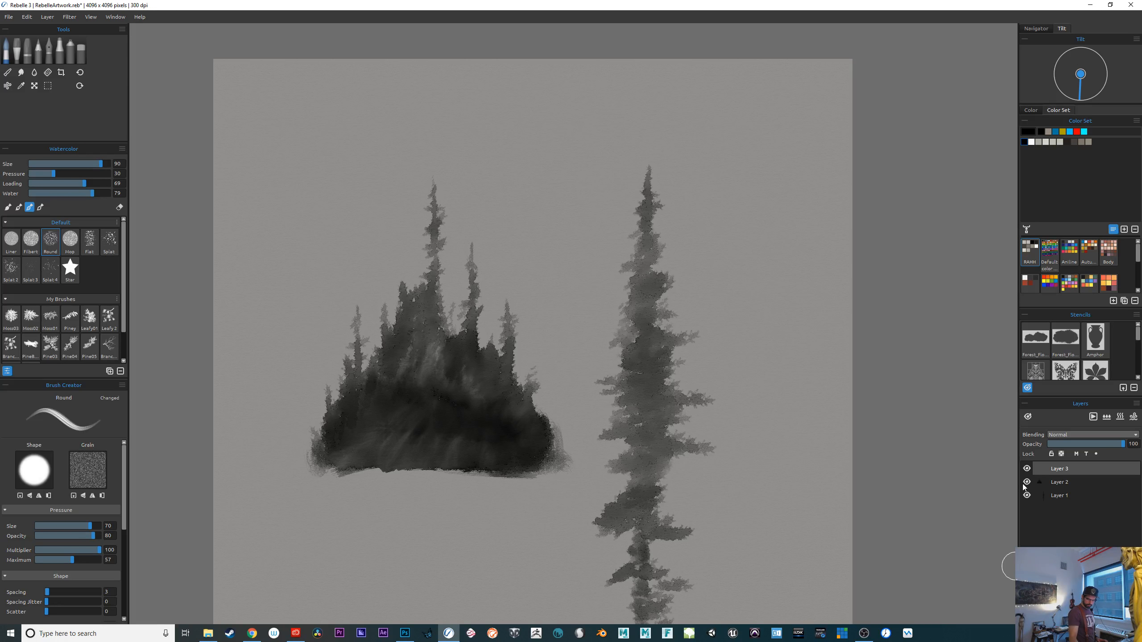
{"action": "left_click", "coordinate": [1025, 494]}
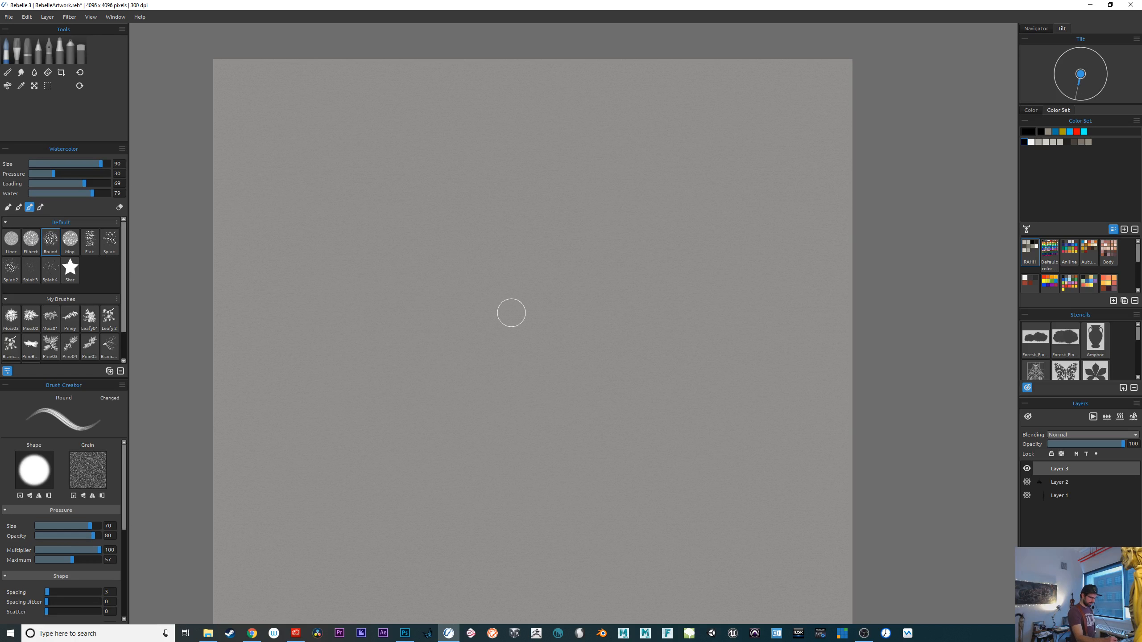
Paint a jagged treeline descending leftward from a central peak with the Round brush at size 50 and loading 45
{"action": "mouse_move", "coordinate": [510, 312]}
{"action": "left_mouse_down"}
{"action": "mouse_move", "coordinate": [518, 288]}
{"action": "mouse_move", "coordinate": [514, 333]}
{"action": "mouse_move", "coordinate": [503, 294]}
{"action": "mouse_move", "coordinate": [506, 321]}
{"action": "mouse_move", "coordinate": [474, 342]}
{"action": "left_mouse_up"}
{"action": "key", "text": "bracketleft"}
{"action": "key", "text": "bracketleft"}
{"action": "key", "text": "bracketleft"}
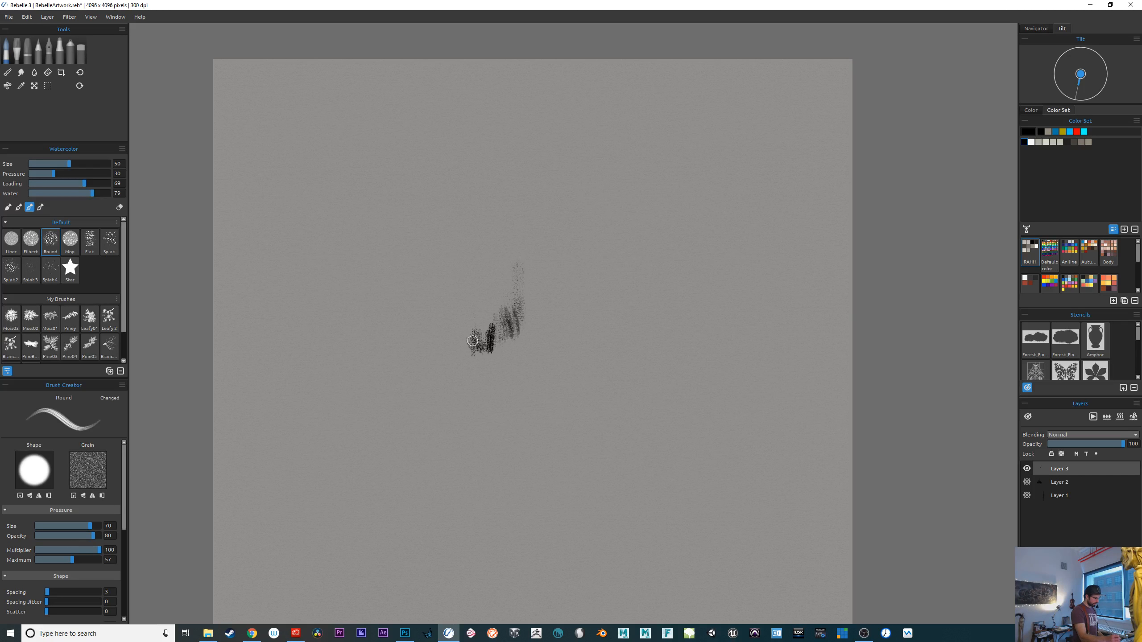
{"action": "left_click_drag", "start_coordinate": [66, 184], "coordinate": [65, 183]}
{"action": "left_click_drag", "start_coordinate": [467, 354], "coordinate": [462, 339]}
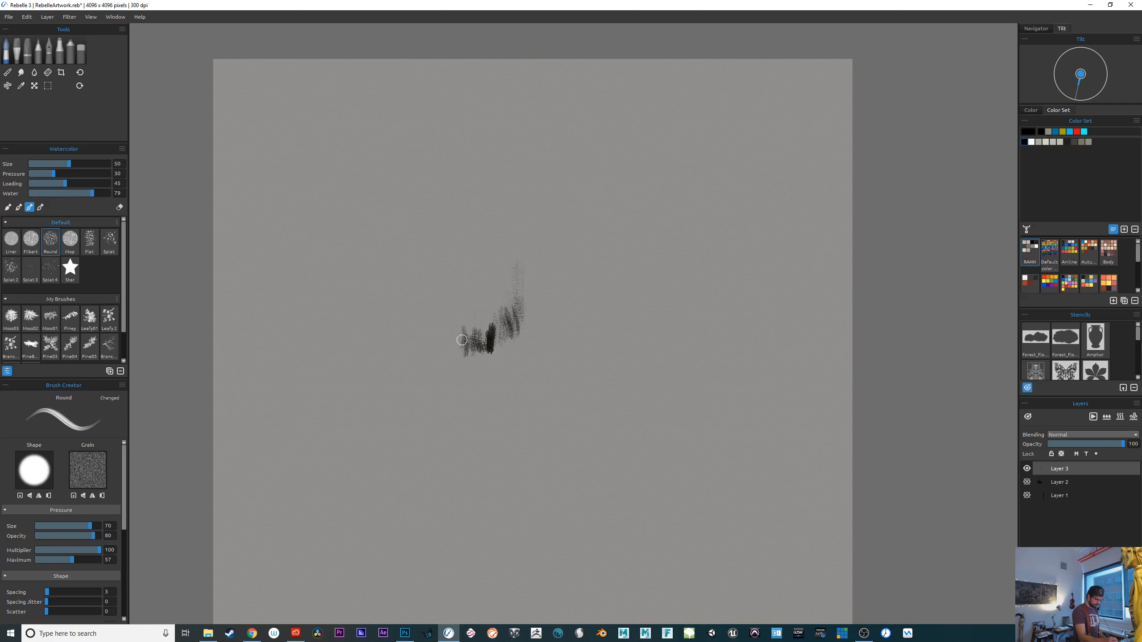
{"action": "left_click_drag", "start_coordinate": [446, 384], "coordinate": [442, 352]}
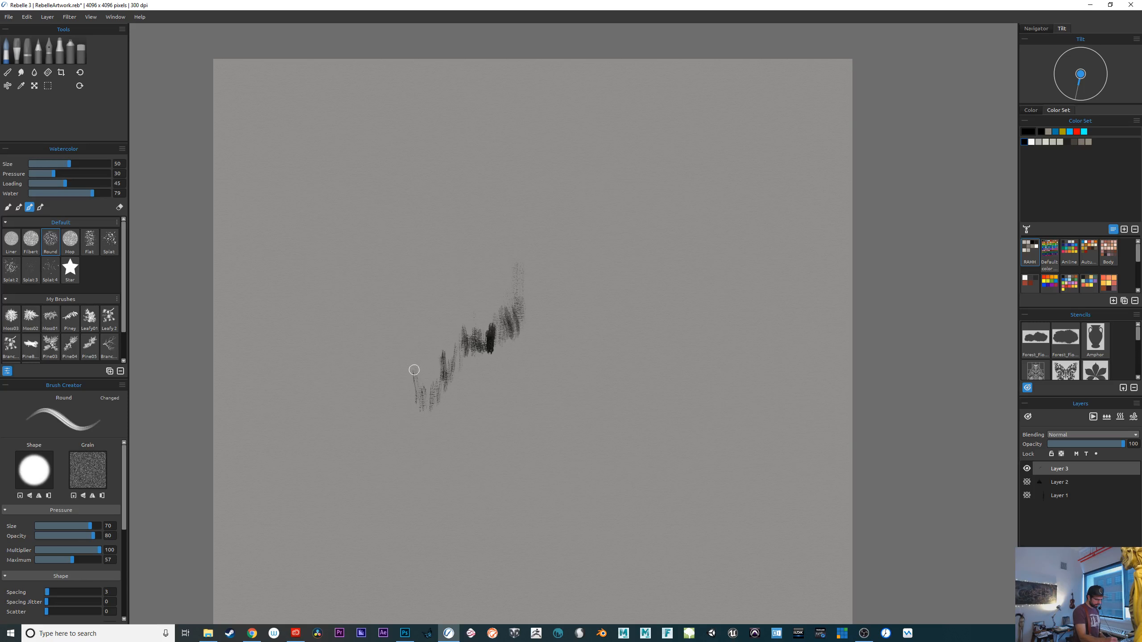
{"action": "mouse_move", "coordinate": [414, 370]}
{"action": "left_mouse_down"}
{"action": "mouse_move", "coordinate": [396, 424]}
{"action": "mouse_move", "coordinate": [394, 381]}
{"action": "mouse_move", "coordinate": [387, 416]}
{"action": "mouse_move", "coordinate": [378, 400]}
{"action": "mouse_move", "coordinate": [363, 436]}
{"action": "mouse_move", "coordinate": [438, 385]}
{"action": "mouse_move", "coordinate": [434, 355]}
{"action": "mouse_move", "coordinate": [424, 363]}
{"action": "mouse_move", "coordinate": [438, 401]}
{"action": "mouse_move", "coordinate": [417, 402]}
{"action": "mouse_move", "coordinate": [431, 415]}
{"action": "mouse_move", "coordinate": [464, 337]}
{"action": "mouse_move", "coordinate": [485, 383]}
{"action": "mouse_move", "coordinate": [506, 338]}
{"action": "mouse_move", "coordinate": [515, 367]}
{"action": "mouse_move", "coordinate": [519, 317]}
{"action": "left_mouse_up"}
Thicken the treeline's underside at brush size 90, and add small tree spires near the peak at size 40
{"action": "key", "text": "bracketright"}
{"action": "key", "text": "bracketright"}
{"action": "key", "text": "bracketright"}
{"action": "key", "text": "bracketright"}
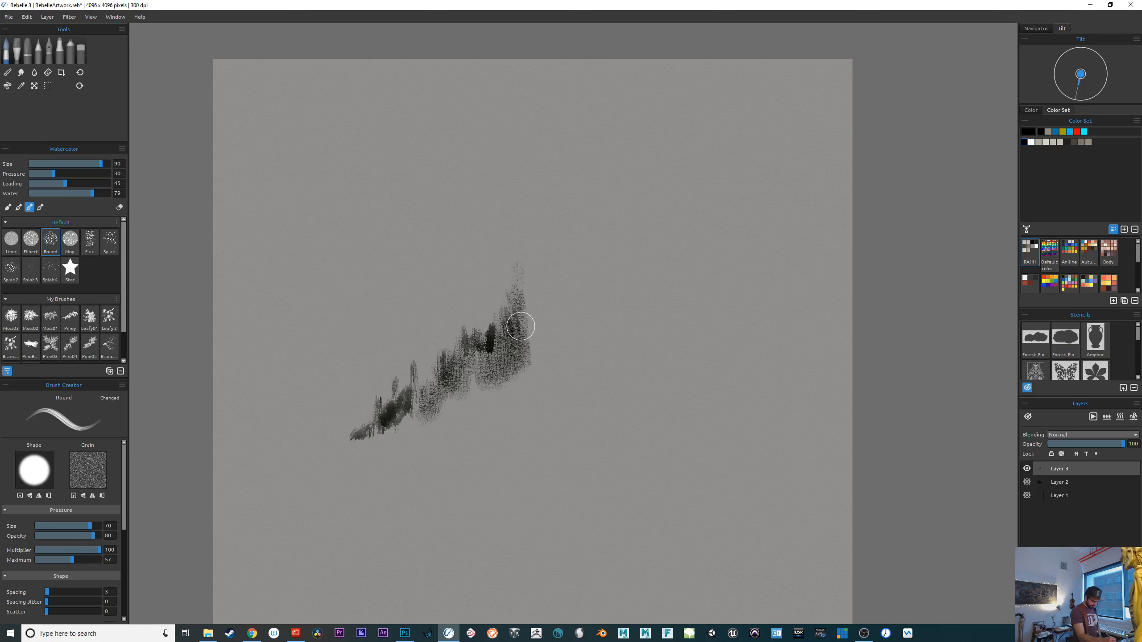
{"action": "key", "text": "bracketleft"}
{"action": "key", "text": "bracketleft"}
{"action": "key", "text": "bracketleft"}
{"action": "key", "text": "bracketleft"}
{"action": "key", "text": "bracketleft"}
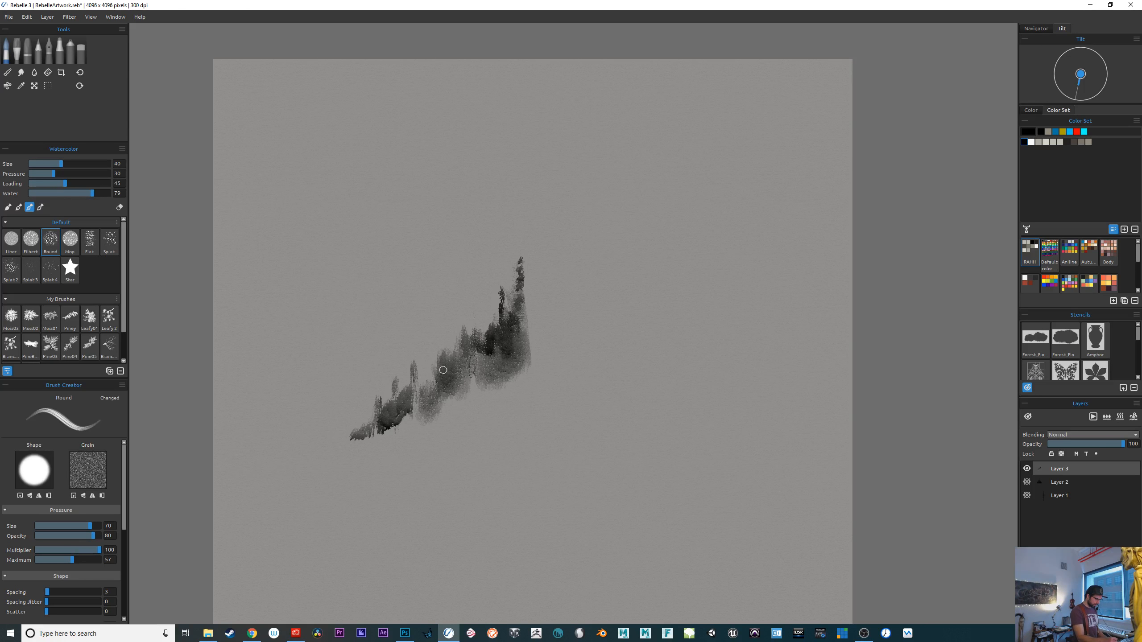
Extend the treeline rightward from the peak with the Round brush, starting at size 70 with water 88
{"action": "key", "text": "]"}
{"action": "key", "text": "]"}
{"action": "key", "text": "]"}
{"action": "key", "text": "]"}
{"action": "key", "text": "]"}
{"action": "key", "text": "]"}
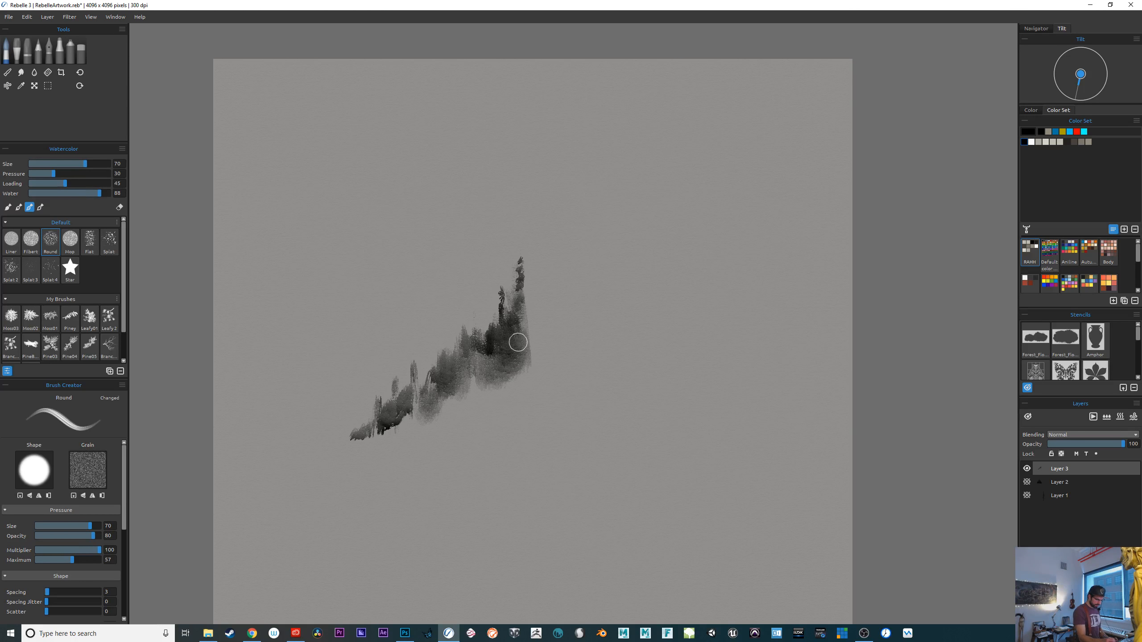
{"action": "mouse_move", "coordinate": [518, 342]}
{"action": "left_mouse_down"}
{"action": "mouse_move", "coordinate": [544, 341]}
{"action": "mouse_move", "coordinate": [542, 302]}
{"action": "mouse_move", "coordinate": [537, 356]}
{"action": "mouse_move", "coordinate": [554, 357]}
{"action": "left_mouse_up"}
{"action": "mouse_move", "coordinate": [564, 370]}
{"action": "left_mouse_down"}
{"action": "mouse_move", "coordinate": [564, 305]}
{"action": "mouse_move", "coordinate": [564, 337]}
{"action": "mouse_move", "coordinate": [547, 339]}
{"action": "mouse_move", "coordinate": [561, 342]}
{"action": "mouse_move", "coordinate": [574, 375]}
{"action": "mouse_move", "coordinate": [586, 360]}
{"action": "mouse_move", "coordinate": [599, 376]}
{"action": "mouse_move", "coordinate": [569, 373]}
{"action": "mouse_move", "coordinate": [579, 367]}
{"action": "mouse_move", "coordinate": [573, 351]}
{"action": "mouse_move", "coordinate": [581, 369]}
{"action": "mouse_move", "coordinate": [577, 345]}
{"action": "mouse_move", "coordinate": [610, 390]}
{"action": "mouse_move", "coordinate": [614, 367]}
{"action": "mouse_move", "coordinate": [633, 358]}
{"action": "mouse_move", "coordinate": [644, 420]}
{"action": "mouse_move", "coordinate": [662, 372]}
{"action": "mouse_move", "coordinate": [658, 339]}
{"action": "mouse_move", "coordinate": [665, 374]}
{"action": "mouse_move", "coordinate": [669, 346]}
{"action": "mouse_move", "coordinate": [683, 383]}
{"action": "mouse_move", "coordinate": [703, 337]}
{"action": "mouse_move", "coordinate": [719, 366]}
{"action": "mouse_move", "coordinate": [746, 358]}
{"action": "mouse_move", "coordinate": [776, 406]}
{"action": "left_mouse_up"}
Fill in the treeline's right half and broaden its underside with large Round strokes, raising the brush size to 100
{"action": "key", "text": "bracketleft"}
{"action": "key", "text": "bracketleft"}
{"action": "key", "text": "bracketleft"}
{"action": "key", "text": "bracketleft"}
{"action": "key", "text": "bracketleft"}
{"action": "key", "text": "bracketright"}
{"action": "key", "text": "bracketright"}
{"action": "key", "text": "bracketright"}
{"action": "key", "text": "bracketright"}
{"action": "key", "text": "bracketright"}
{"action": "key", "text": "bracketright"}
{"action": "key", "text": "bracketright"}
{"action": "key", "text": "bracketright"}
{"action": "key", "text": "bracketright"}
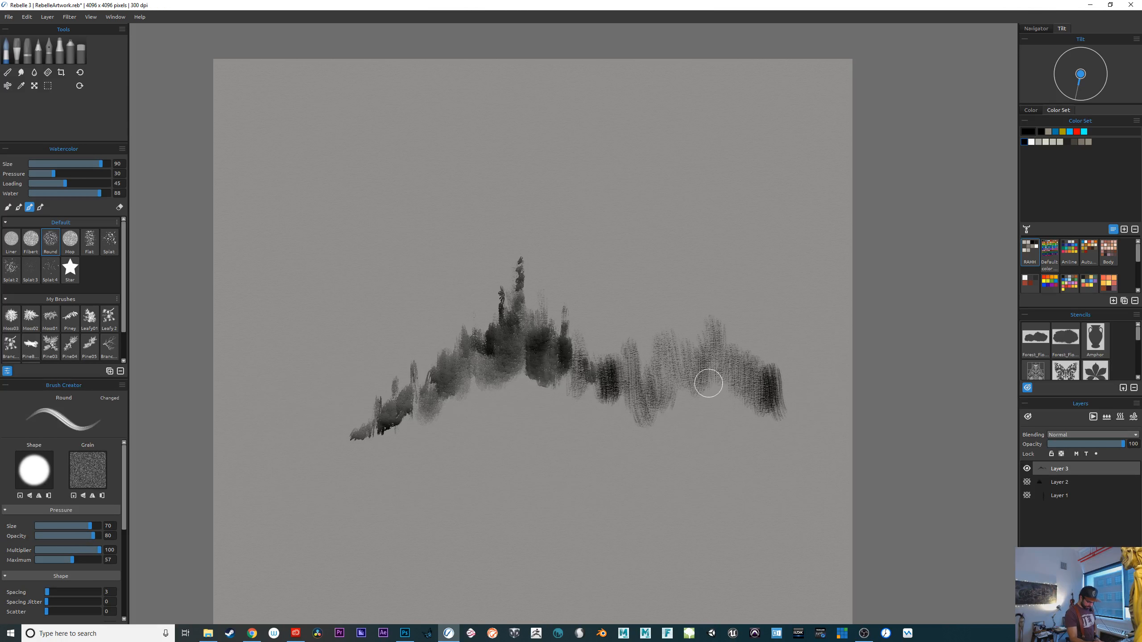
{"action": "key", "text": "bracketleft"}
{"action": "key", "text": "bracketright"}
{"action": "key", "text": "bracketright"}
{"action": "mouse_move", "coordinate": [627, 388]}
{"action": "left_mouse_down"}
{"action": "mouse_move", "coordinate": [627, 428]}
{"action": "mouse_move", "coordinate": [632, 403]}
{"action": "mouse_move", "coordinate": [659, 383]}
{"action": "mouse_move", "coordinate": [667, 413]}
{"action": "mouse_move", "coordinate": [685, 421]}
{"action": "mouse_move", "coordinate": [704, 392]}
{"action": "mouse_move", "coordinate": [730, 426]}
{"action": "mouse_move", "coordinate": [772, 404]}
{"action": "left_mouse_up"}
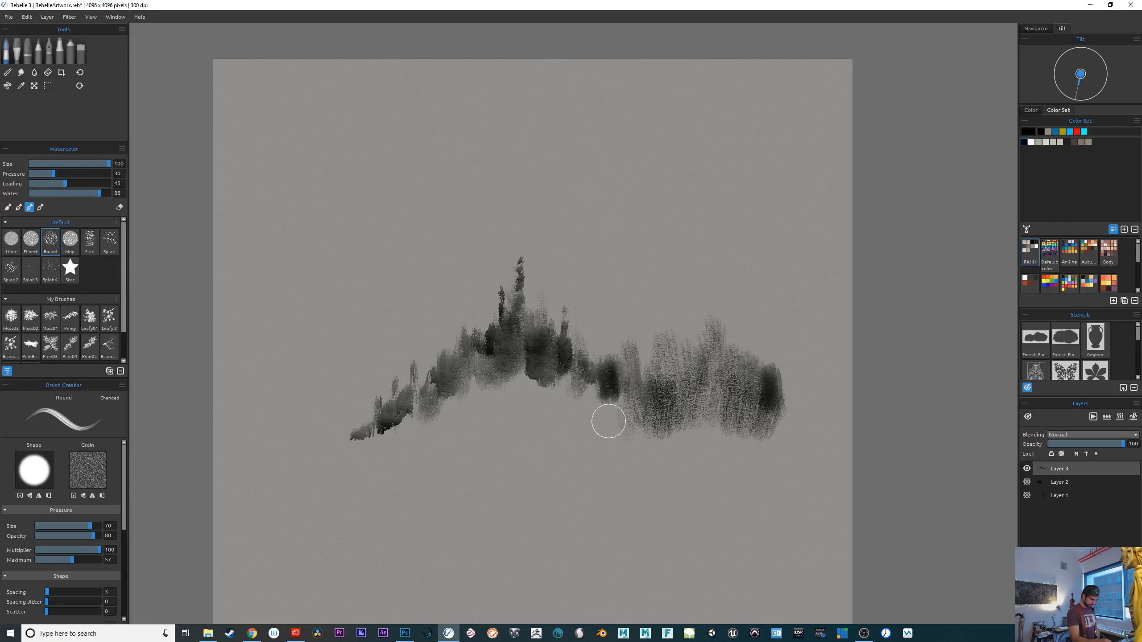
{"action": "mouse_move", "coordinate": [607, 418]}
{"action": "left_mouse_down"}
{"action": "mouse_move", "coordinate": [579, 375]}
{"action": "mouse_move", "coordinate": [565, 404]}
{"action": "mouse_move", "coordinate": [502, 396]}
{"action": "mouse_move", "coordinate": [479, 367]}
{"action": "mouse_move", "coordinate": [459, 407]}
{"action": "mouse_move", "coordinate": [441, 390]}
{"action": "mouse_move", "coordinate": [425, 422]}
{"action": "mouse_move", "coordinate": [357, 445]}
{"action": "mouse_move", "coordinate": [427, 403]}
{"action": "mouse_move", "coordinate": [443, 441]}
{"action": "mouse_move", "coordinate": [468, 405]}
{"action": "mouse_move", "coordinate": [481, 429]}
{"action": "mouse_move", "coordinate": [495, 387]}
{"action": "mouse_move", "coordinate": [528, 419]}
{"action": "mouse_move", "coordinate": [546, 382]}
{"action": "mouse_move", "coordinate": [569, 427]}
{"action": "mouse_move", "coordinate": [597, 399]}
{"action": "mouse_move", "coordinate": [633, 438]}
{"action": "mouse_move", "coordinate": [684, 421]}
{"action": "mouse_move", "coordinate": [709, 438]}
{"action": "mouse_move", "coordinate": [762, 404]}
{"action": "mouse_move", "coordinate": [770, 432]}
{"action": "left_mouse_up"}
Paint thin tree spires above the dip to the right of the central peak with a much smaller Round brush
{"action": "key", "text": "bracketleft"}
{"action": "key", "text": "bracketleft"}
{"action": "key", "text": "bracketleft"}
{"action": "key", "text": "bracketleft"}
{"action": "key", "text": "bracketleft"}
{"action": "key", "text": "bracketleft"}
{"action": "key", "text": "bracketleft"}
{"action": "key", "text": "bracketleft"}
{"action": "key", "text": "bracketleft"}
{"action": "key", "text": "bracketleft"}
{"action": "key", "text": "bracketleft"}
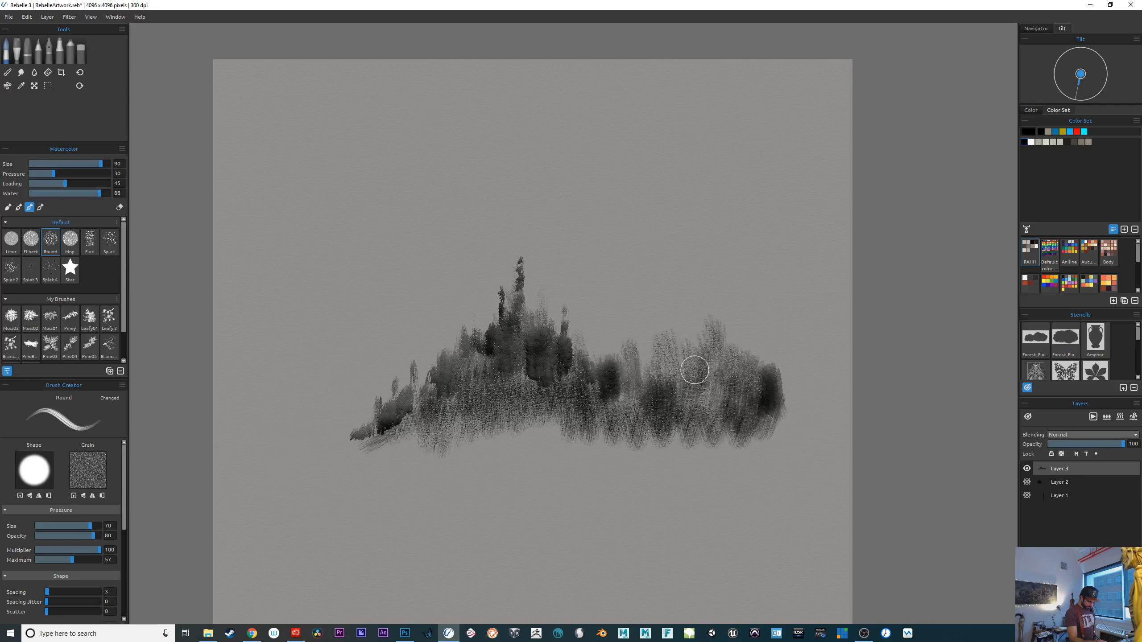
{"action": "left_click_drag", "start_coordinate": [626, 351], "coordinate": [625, 339]}
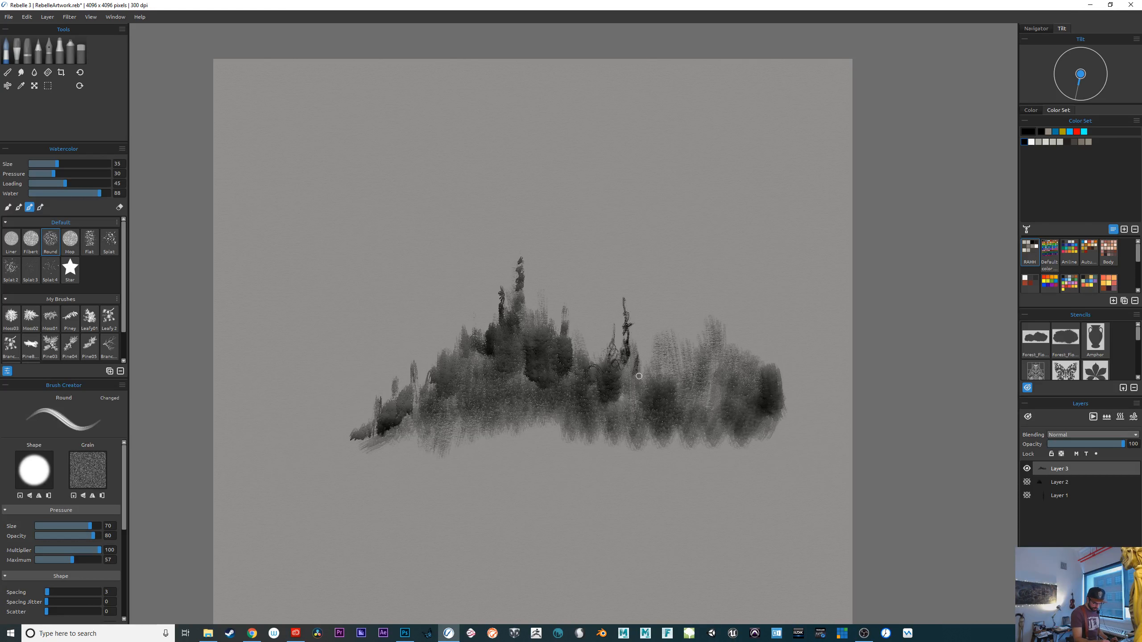
Paint more thin spires along the treeline's right half and one on the lower left slope with the Round brush at size 33
{"action": "left_click_drag", "start_coordinate": [653, 365], "coordinate": [654, 343]}
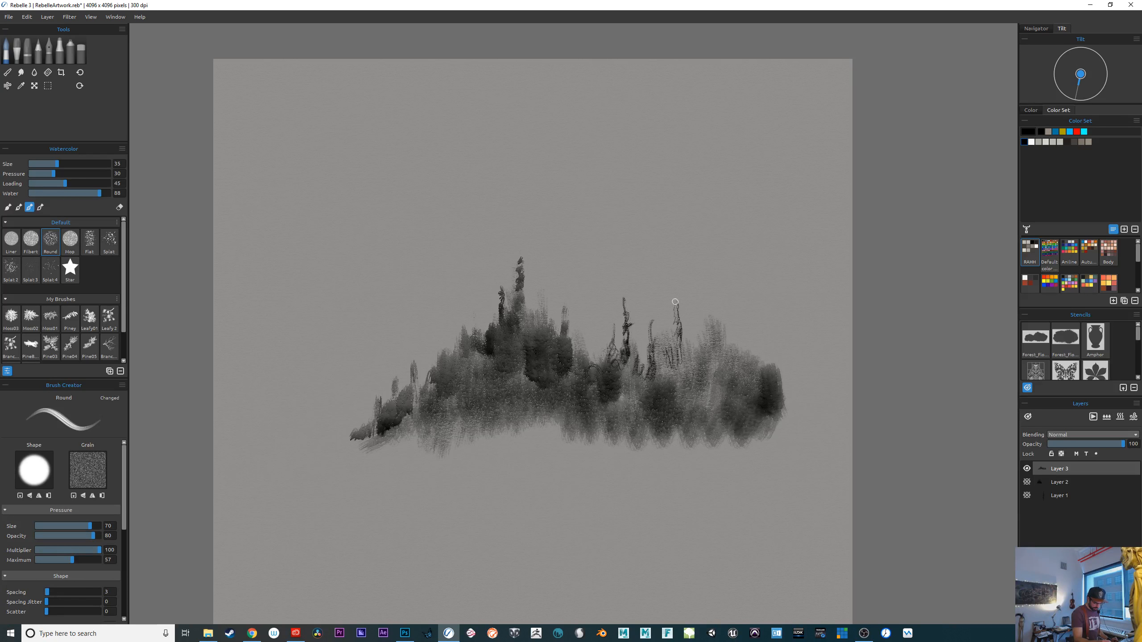
{"action": "mouse_move", "coordinate": [673, 341]}
{"action": "left_mouse_down"}
{"action": "mouse_move", "coordinate": [681, 363]}
{"action": "mouse_move", "coordinate": [695, 376]}
{"action": "mouse_move", "coordinate": [712, 371]}
{"action": "mouse_move", "coordinate": [714, 322]}
{"action": "mouse_move", "coordinate": [741, 392]}
{"action": "left_mouse_up"}
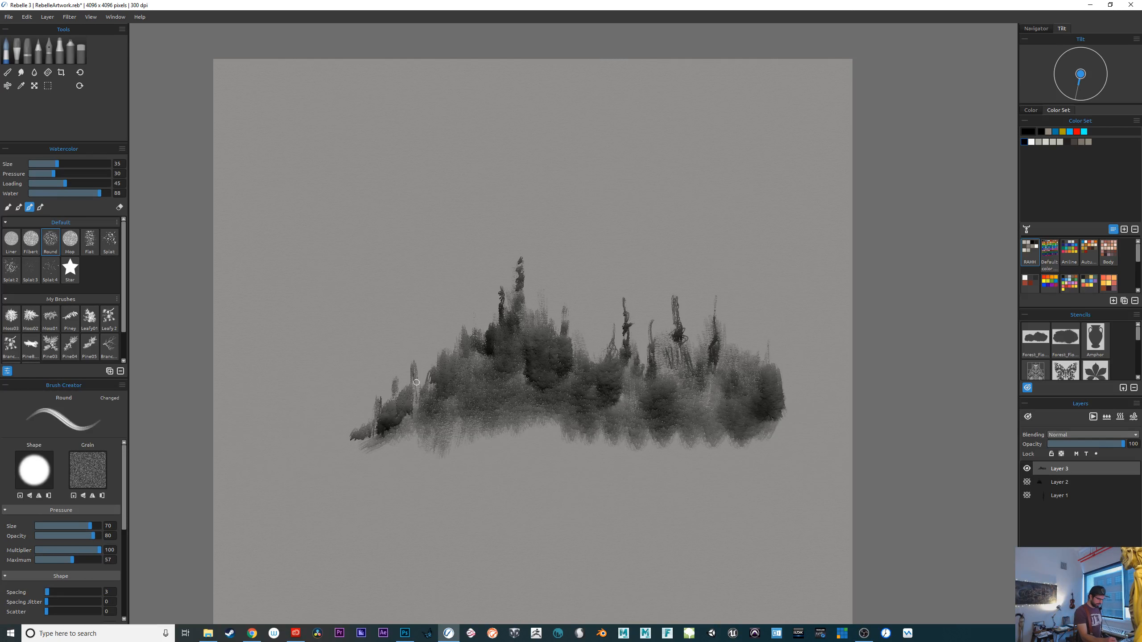
{"action": "left_click_drag", "start_coordinate": [417, 382], "coordinate": [421, 398]}
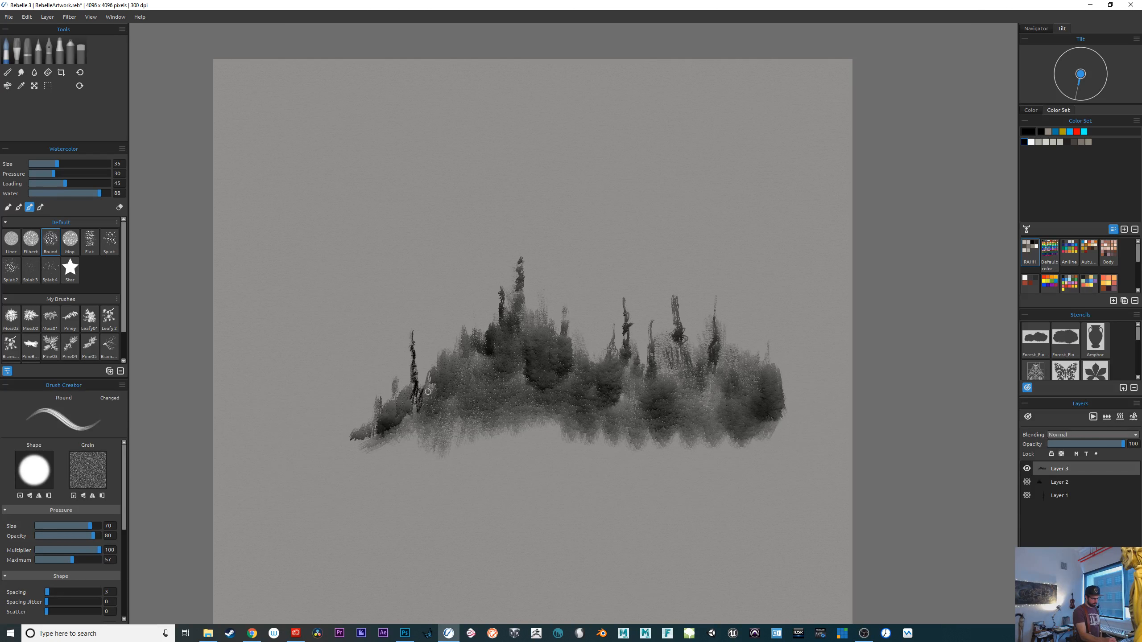
Darken the spires and crowns on both sides of the peak with the Mop brush, loading 61 and water 100
{"action": "left_click", "coordinate": [69, 240]}
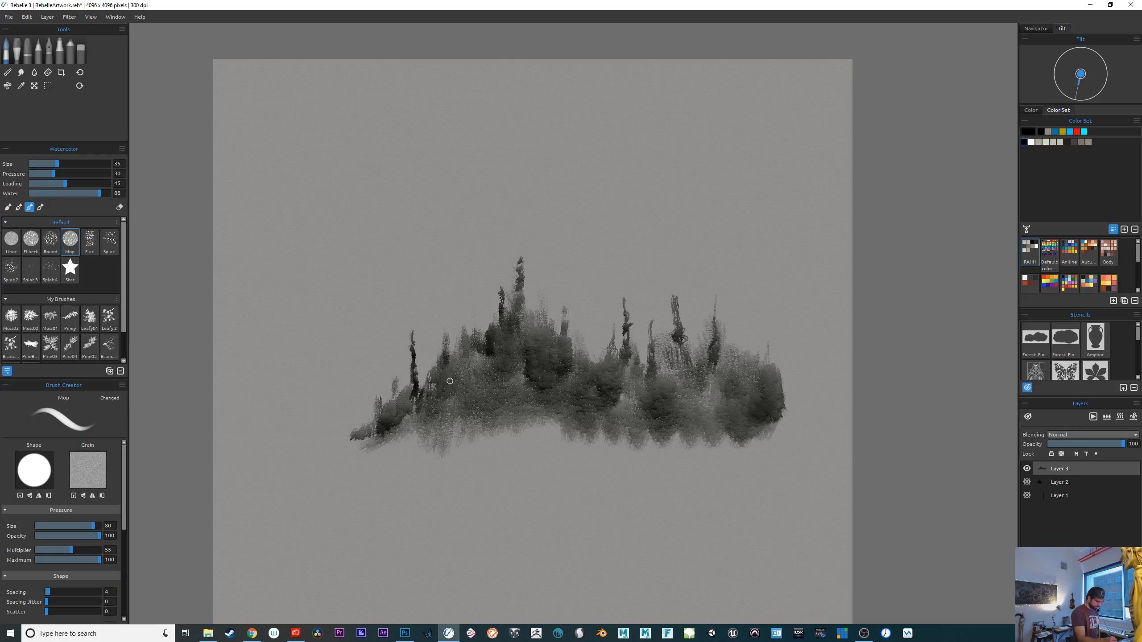
{"action": "left_click_drag", "start_coordinate": [99, 193], "coordinate": [109, 197]}
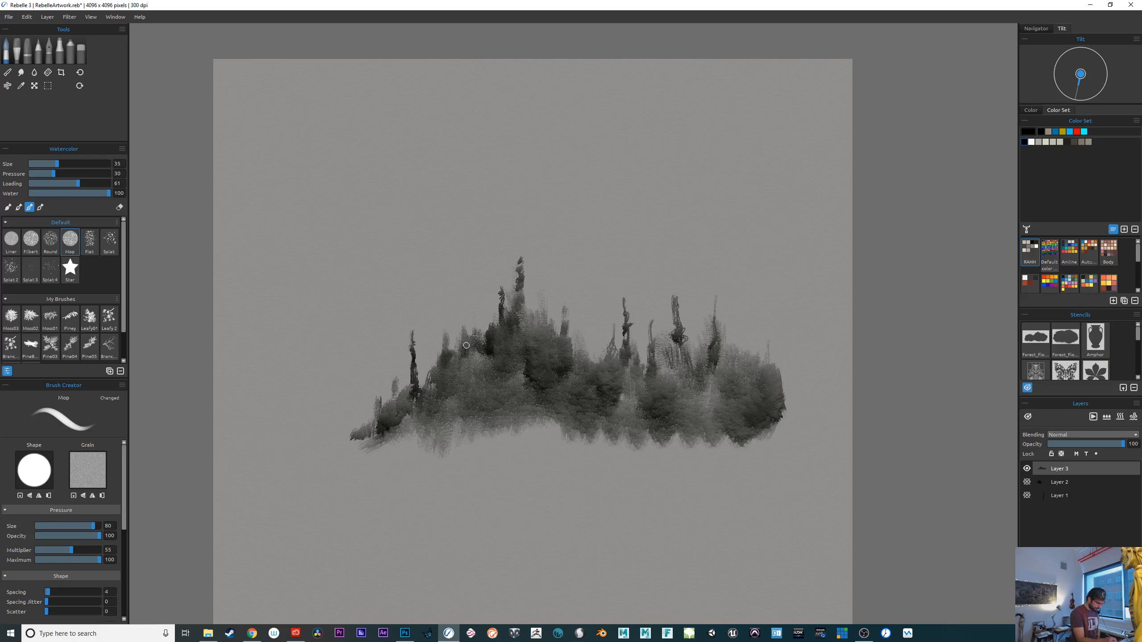
{"action": "mouse_move", "coordinate": [475, 366]}
{"action": "left_mouse_down"}
{"action": "mouse_move", "coordinate": [459, 378]}
{"action": "mouse_move", "coordinate": [443, 360]}
{"action": "mouse_move", "coordinate": [450, 331]}
{"action": "left_mouse_up"}
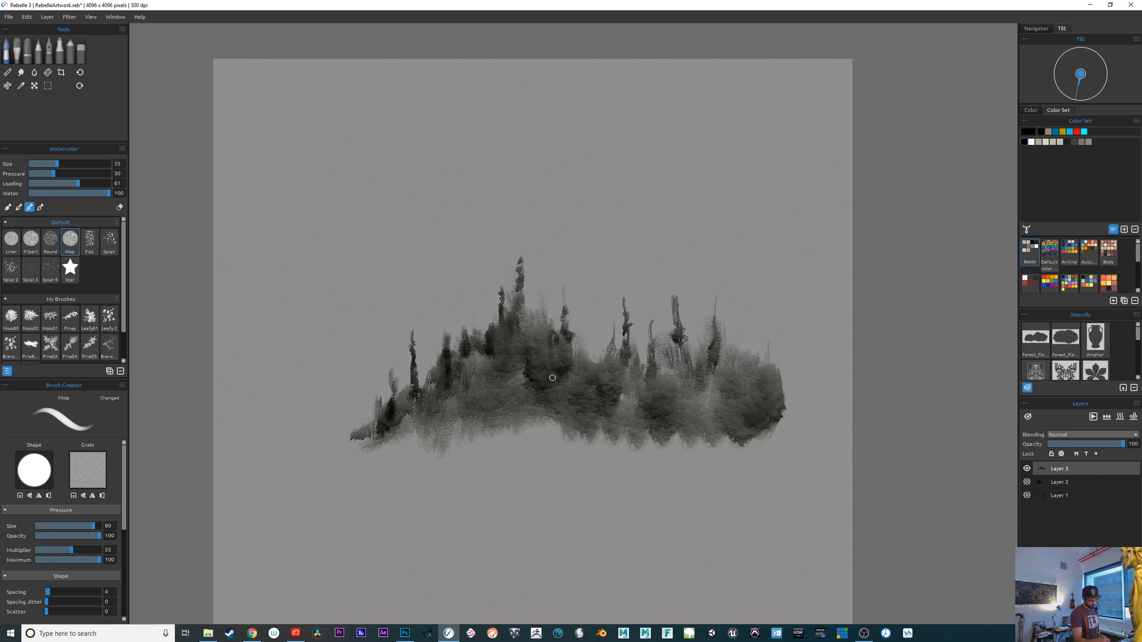
Wet Layer 3 and darken the foliage around the dip right of the peak with the Mop brush at size 70
{"action": "key", "text": "ctrl+plus"}
{"action": "key", "text": "ctrl+plus"}
{"action": "key", "text": "ctrl+plus"}
{"action": "key", "text": "ctrl+plus"}
{"action": "key", "text": "ctrl+plus"}
{"action": "key", "text": "ctrl+plus"}
{"action": "key", "text": "ctrl+plus"}
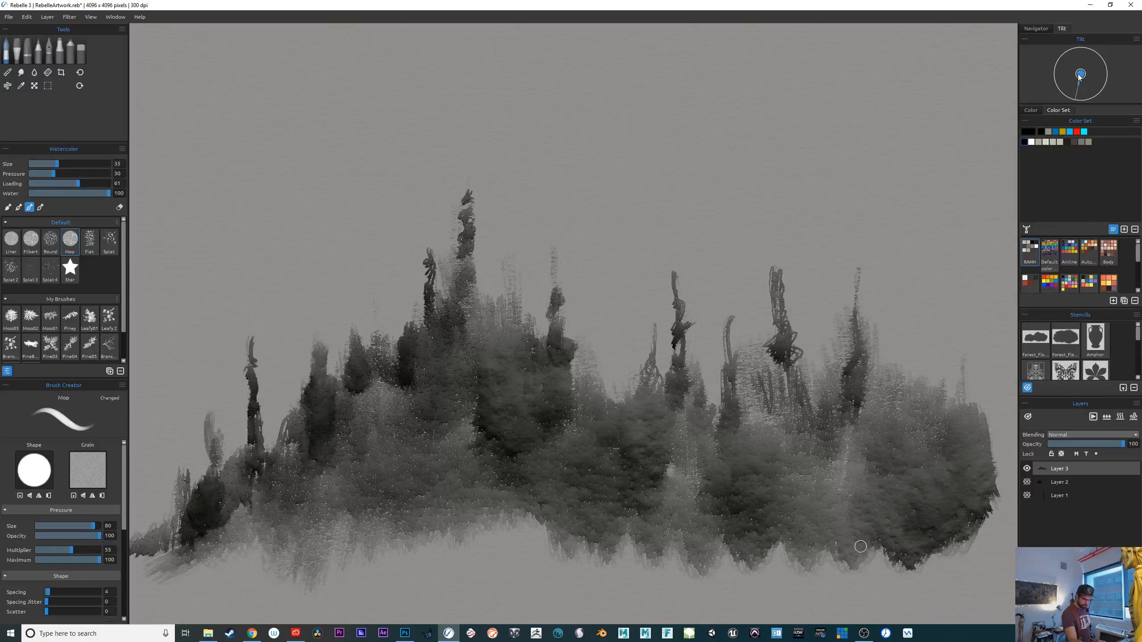
{"action": "key", "text": "bracketright"}
{"action": "key", "text": "bracketright"}
{"action": "key", "text": "bracketright"}
{"action": "key", "text": "bracketright"}
{"action": "key", "text": "bracketright"}
{"action": "key", "text": "bracketright"}
{"action": "key", "text": "bracketright"}
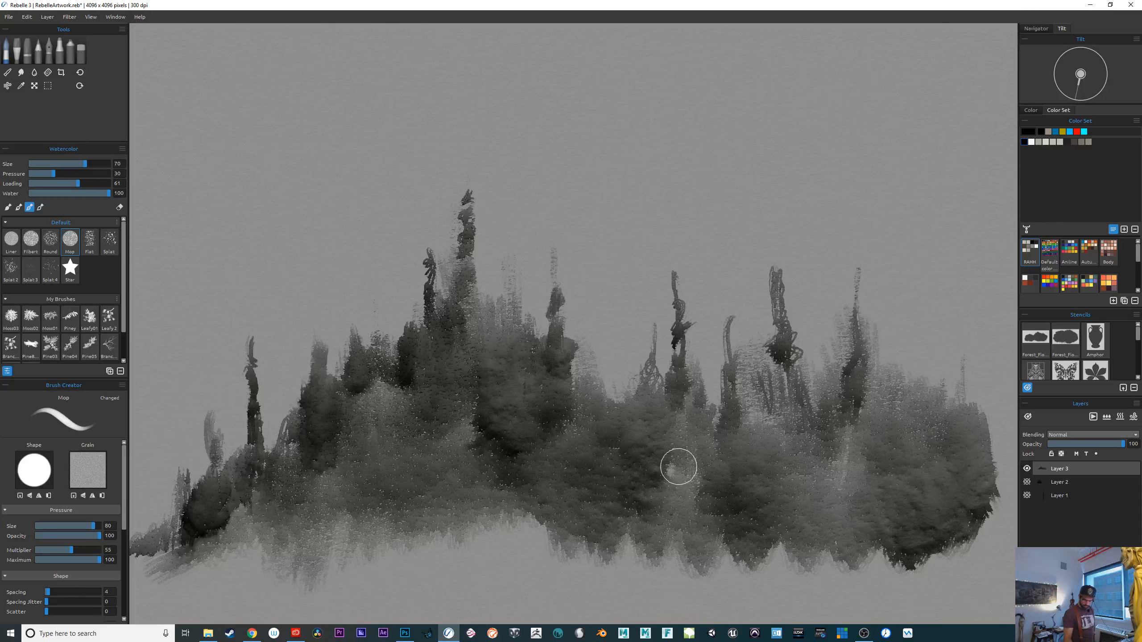
{"action": "left_click", "coordinate": [1107, 417]}
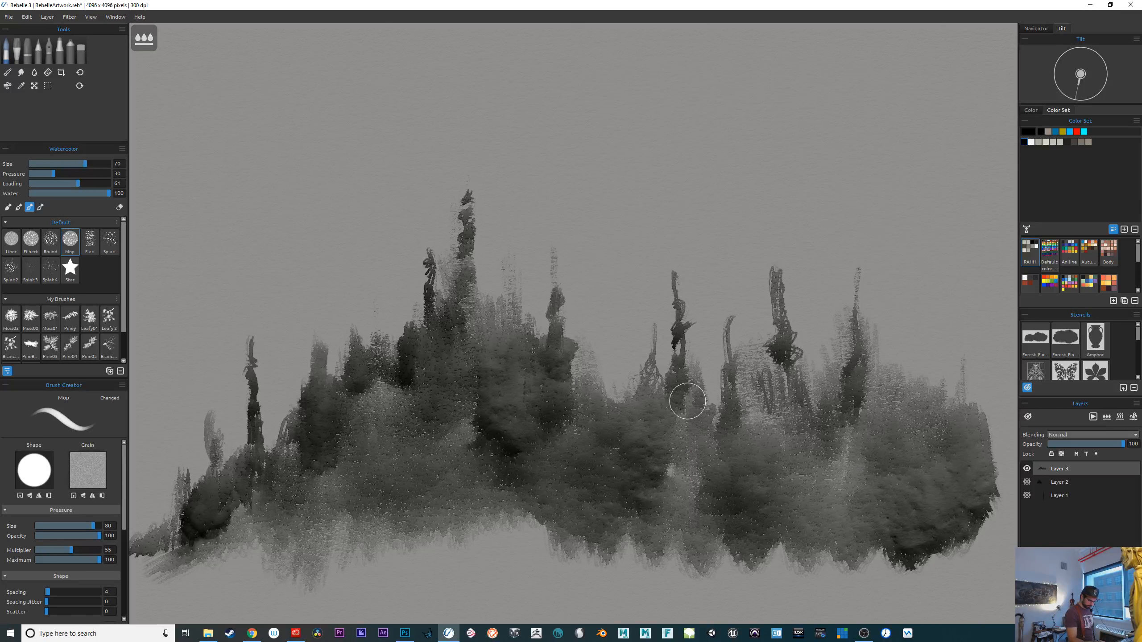
{"action": "mouse_move", "coordinate": [688, 401]}
{"action": "left_mouse_down"}
{"action": "mouse_move", "coordinate": [733, 502]}
{"action": "mouse_move", "coordinate": [728, 527]}
{"action": "mouse_move", "coordinate": [661, 489]}
{"action": "mouse_move", "coordinate": [657, 442]}
{"action": "mouse_move", "coordinate": [680, 444]}
{"action": "mouse_move", "coordinate": [703, 491]}
{"action": "mouse_move", "coordinate": [620, 422]}
{"action": "mouse_move", "coordinate": [610, 440]}
{"action": "mouse_move", "coordinate": [596, 408]}
{"action": "left_mouse_up"}
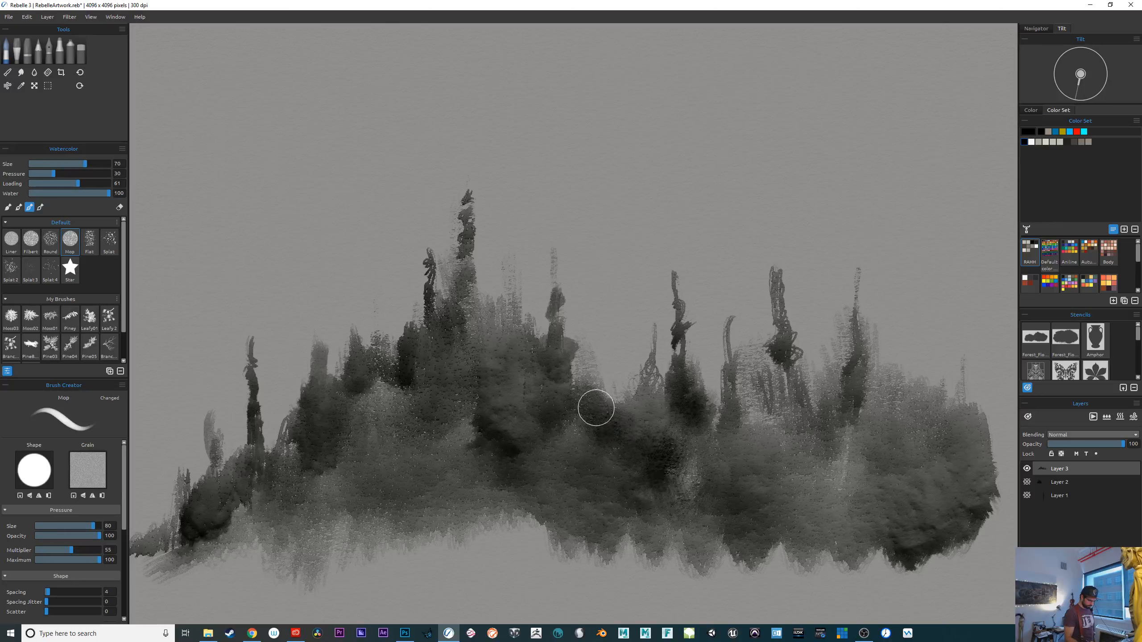
Paint small spires in the dip right of the peak and on the left slope with the Mop brush at size 25
{"action": "key", "text": "bracketleft"}
{"action": "key", "text": "bracketleft"}
{"action": "key", "text": "bracketleft"}
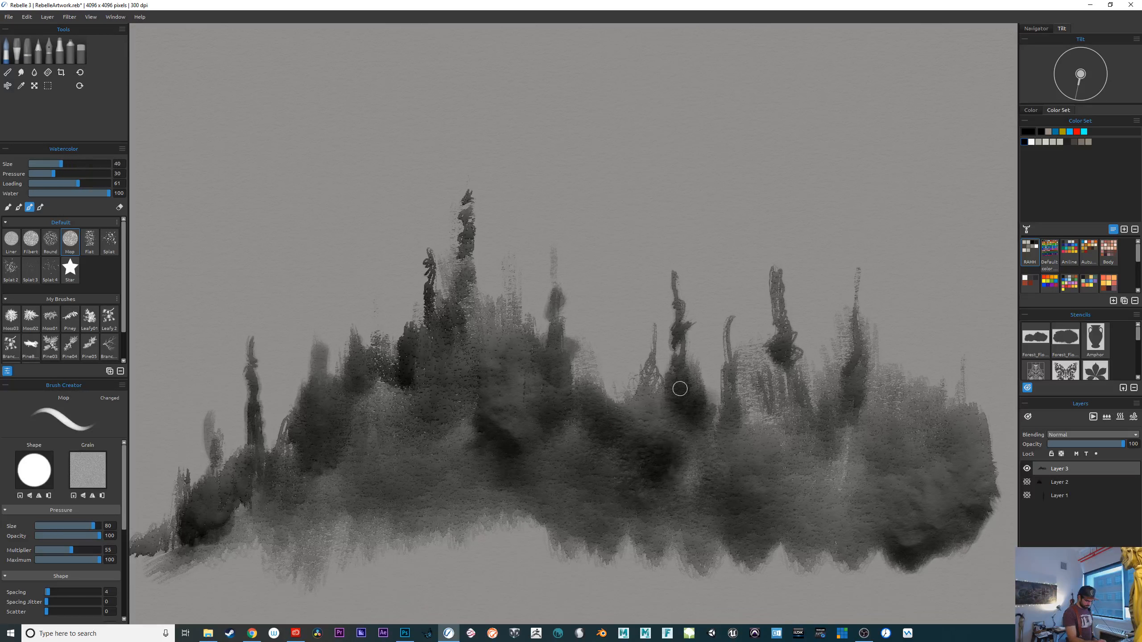
{"action": "key", "text": "bracketleft"}
{"action": "key", "text": "bracketleft"}
{"action": "mouse_move", "coordinate": [611, 408]}
{"action": "left_mouse_down"}
{"action": "mouse_move", "coordinate": [597, 363]}
{"action": "mouse_move", "coordinate": [593, 373]}
{"action": "mouse_move", "coordinate": [596, 314]}
{"action": "left_mouse_up"}
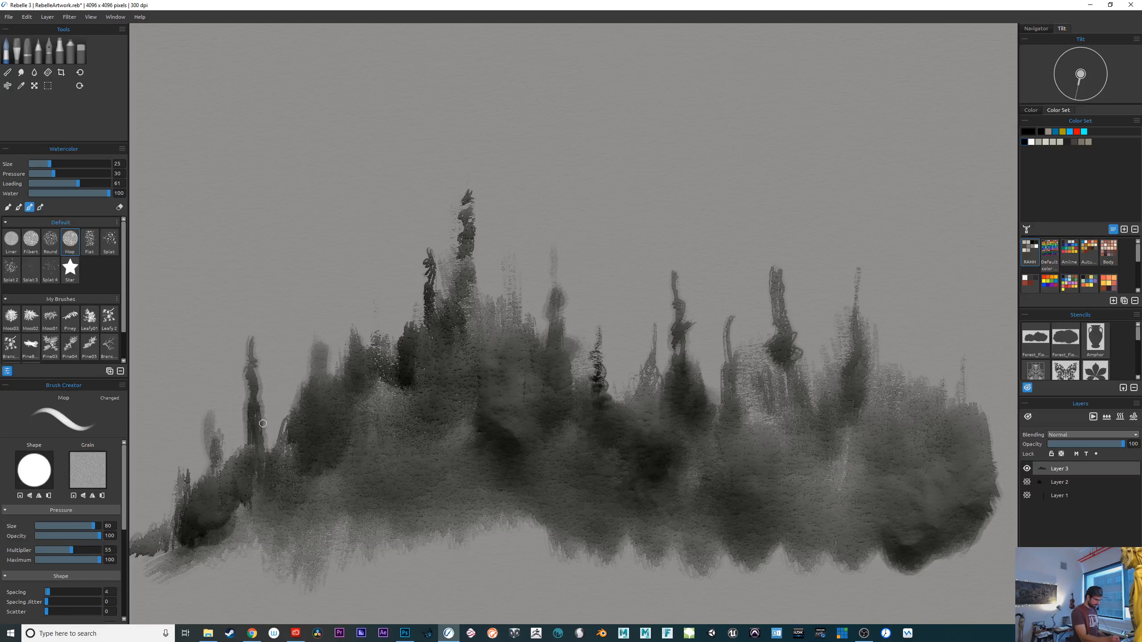
{"action": "mouse_move", "coordinate": [262, 442]}
{"action": "left_mouse_down"}
{"action": "mouse_move", "coordinate": [267, 425]}
{"action": "mouse_move", "coordinate": [272, 464]}
{"action": "mouse_move", "coordinate": [275, 420]}
{"action": "mouse_move", "coordinate": [270, 451]}
{"action": "left_mouse_up"}
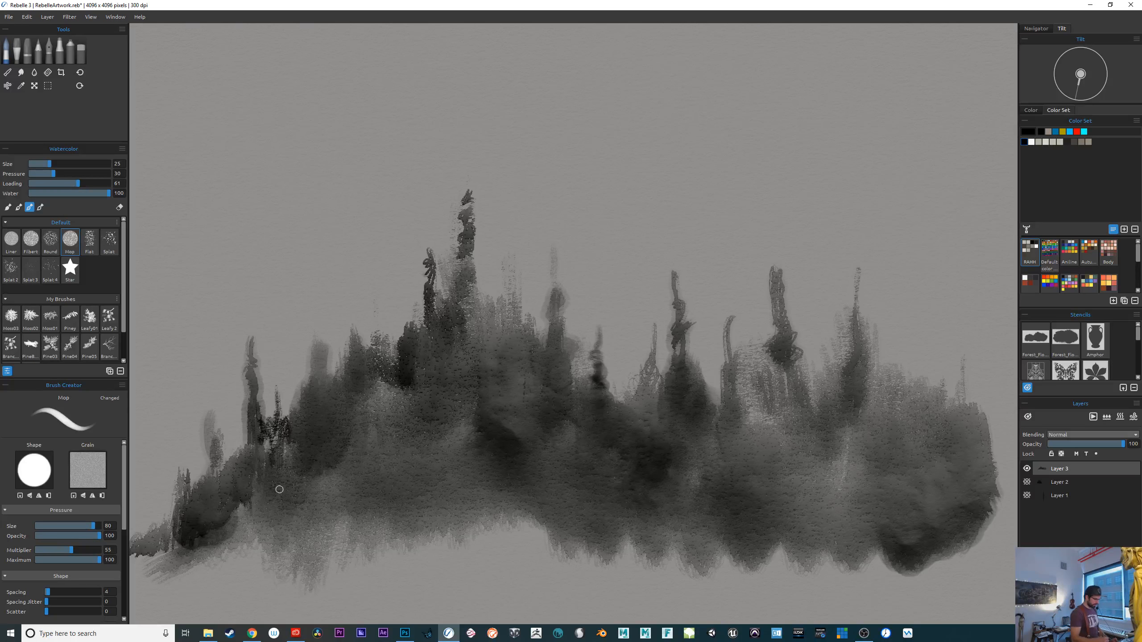
Spread soft wet strokes over the treeline's left end and the foliage around the dip right of the peak
{"action": "left_click_drag", "start_coordinate": [659, 497], "coordinate": [872, 445]}
{"action": "mouse_move", "coordinate": [483, 360]}
{"action": "left_mouse_down"}
{"action": "mouse_move", "coordinate": [461, 420]}
{"action": "mouse_move", "coordinate": [452, 396]}
{"action": "mouse_move", "coordinate": [385, 455]}
{"action": "left_mouse_up"}
{"action": "left_click_drag", "start_coordinate": [655, 446], "coordinate": [451, 538]}
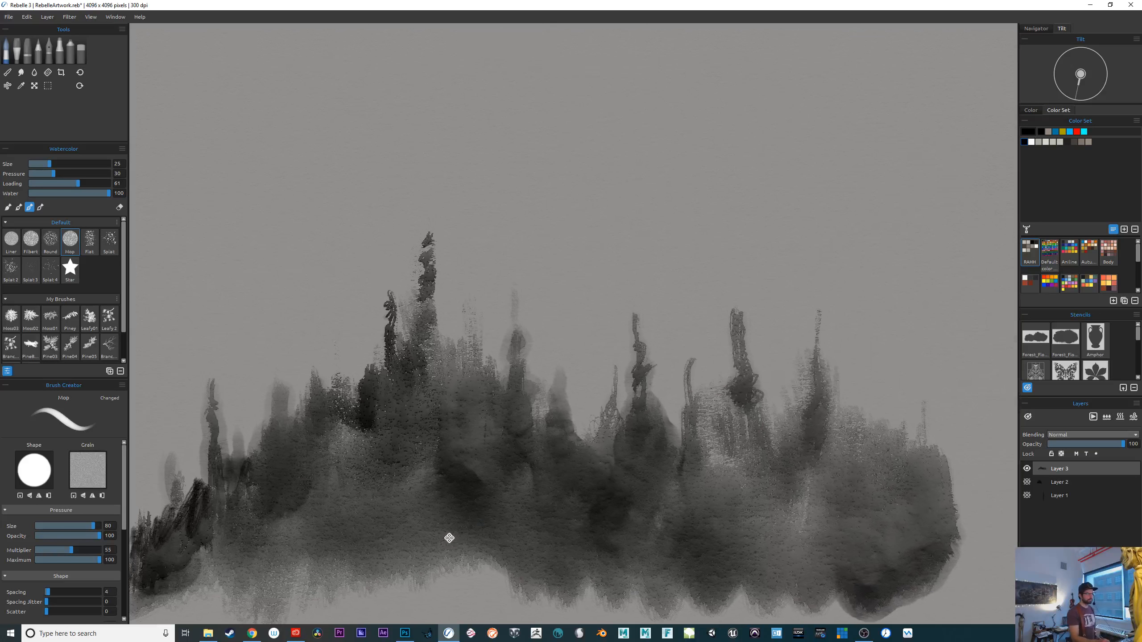
{"action": "mouse_move", "coordinate": [541, 470]}
{"action": "left_mouse_down"}
{"action": "mouse_move", "coordinate": [619, 528]}
{"action": "mouse_move", "coordinate": [624, 513]}
{"action": "mouse_move", "coordinate": [710, 523]}
{"action": "left_mouse_up"}
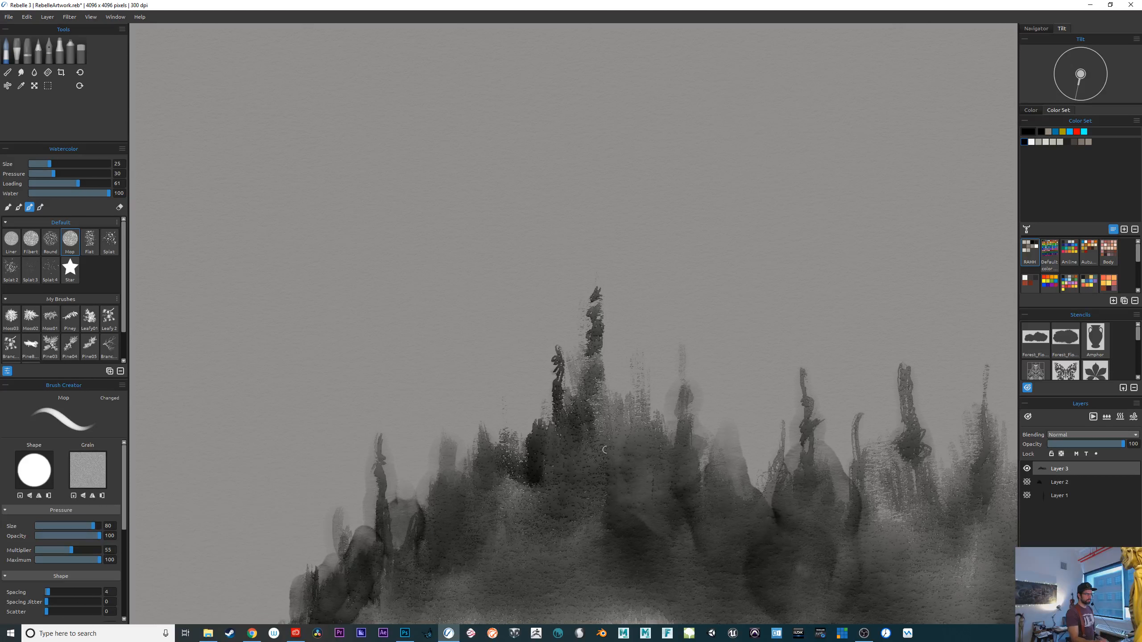
{"action": "mouse_move", "coordinate": [734, 465]}
{"action": "left_mouse_down"}
{"action": "mouse_move", "coordinate": [687, 436]}
{"action": "mouse_move", "coordinate": [619, 432]}
{"action": "left_mouse_up"}
{"action": "left_click_drag", "start_coordinate": [764, 520], "coordinate": [574, 490]}
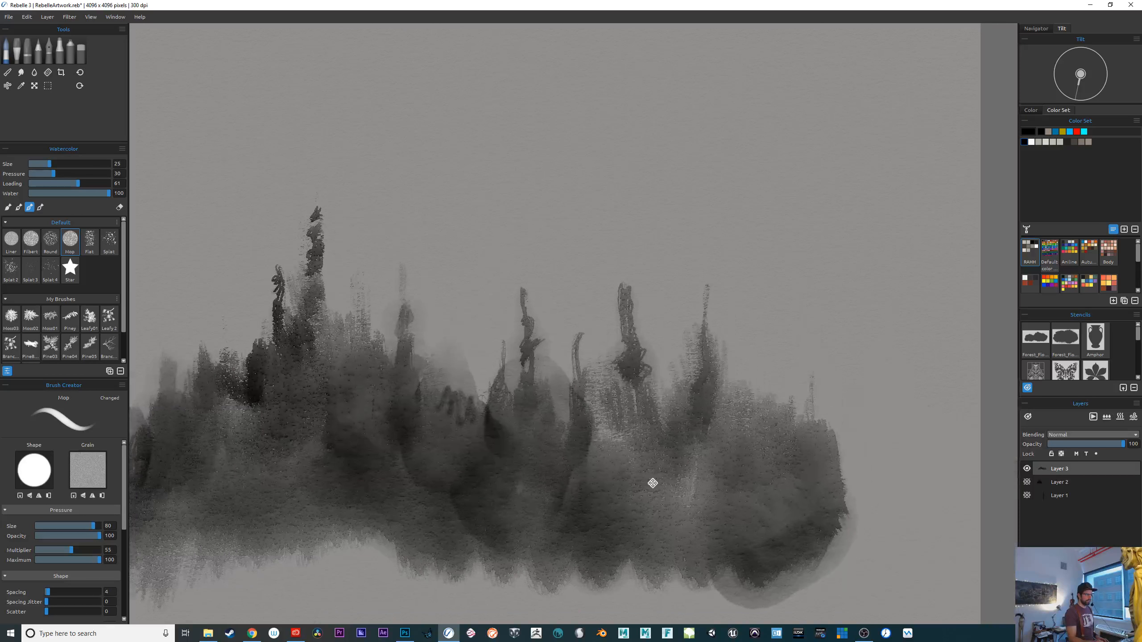
Darken the foliage beneath the right-hand spires with the Mop brush at size 40, and dry the layer
{"action": "left_click_drag", "start_coordinate": [653, 477], "coordinate": [651, 488]}
{"action": "mouse_move", "coordinate": [584, 466]}
{"action": "left_mouse_down"}
{"action": "mouse_move", "coordinate": [548, 449]}
{"action": "mouse_move", "coordinate": [562, 421]}
{"action": "mouse_move", "coordinate": [602, 463]}
{"action": "mouse_move", "coordinate": [557, 457]}
{"action": "mouse_move", "coordinate": [567, 477]}
{"action": "left_mouse_up"}
{"action": "key", "text": "]"}
{"action": "mouse_move", "coordinate": [599, 448]}
{"action": "left_mouse_down"}
{"action": "mouse_move", "coordinate": [642, 468]}
{"action": "mouse_move", "coordinate": [628, 486]}
{"action": "mouse_move", "coordinate": [611, 428]}
{"action": "mouse_move", "coordinate": [650, 474]}
{"action": "mouse_move", "coordinate": [629, 426]}
{"action": "mouse_move", "coordinate": [664, 467]}
{"action": "mouse_move", "coordinate": [688, 444]}
{"action": "mouse_move", "coordinate": [690, 506]}
{"action": "mouse_move", "coordinate": [737, 498]}
{"action": "mouse_move", "coordinate": [772, 510]}
{"action": "mouse_move", "coordinate": [736, 464]}
{"action": "mouse_move", "coordinate": [757, 475]}
{"action": "mouse_move", "coordinate": [778, 521]}
{"action": "mouse_move", "coordinate": [803, 517]}
{"action": "mouse_move", "coordinate": [814, 573]}
{"action": "left_mouse_up"}
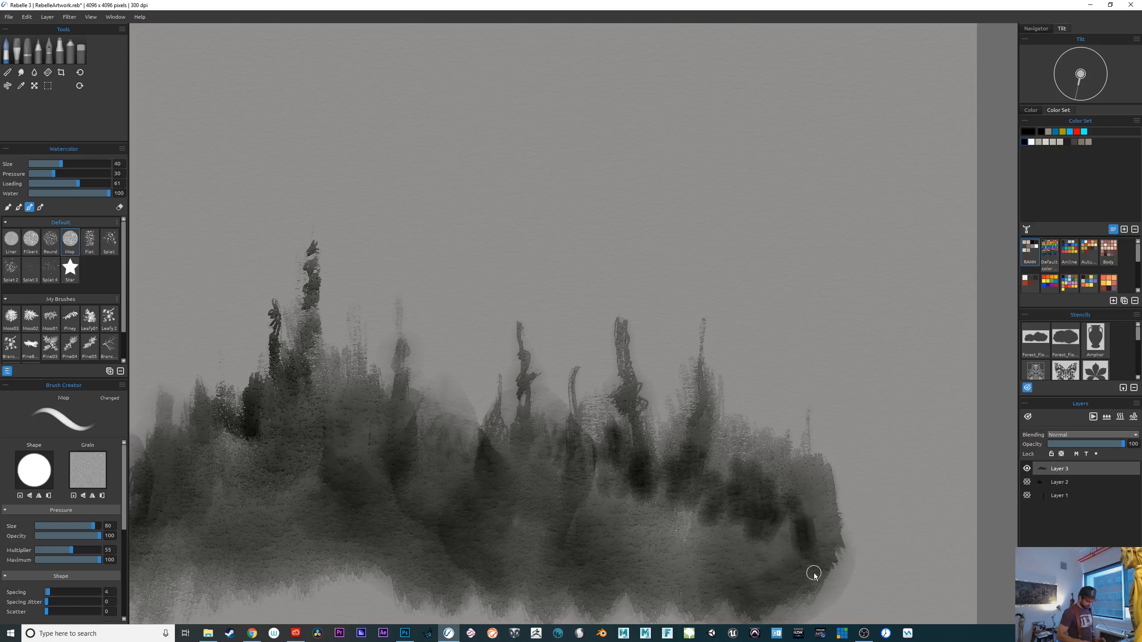
{"action": "key", "text": "ctrl+minus"}
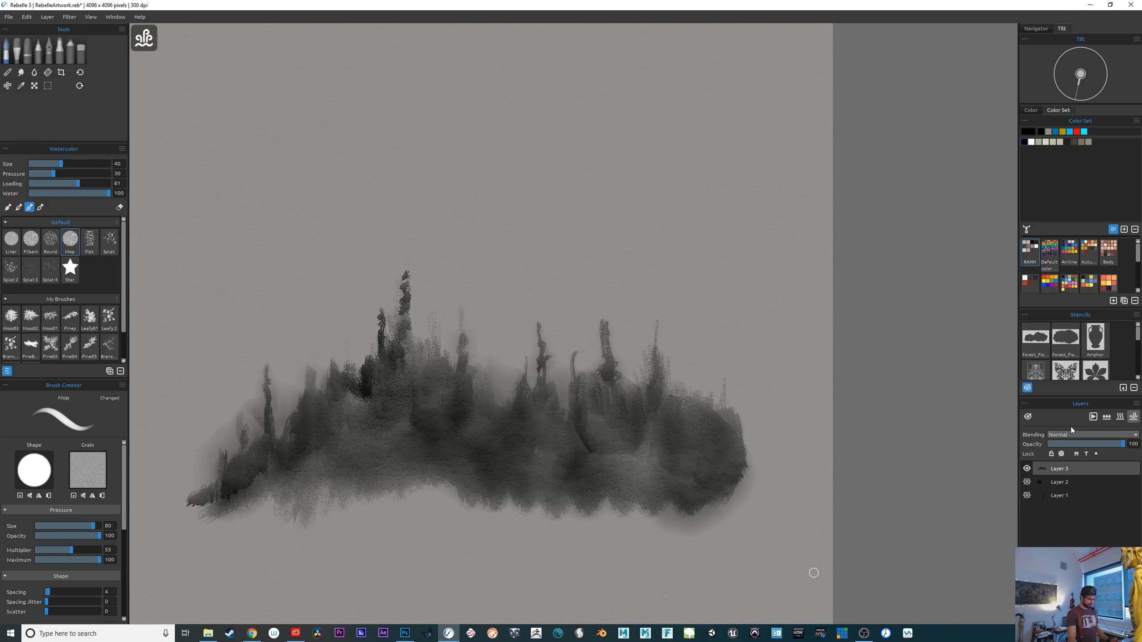
{"action": "left_click_drag", "start_coordinate": [496, 420], "coordinate": [500, 393]}
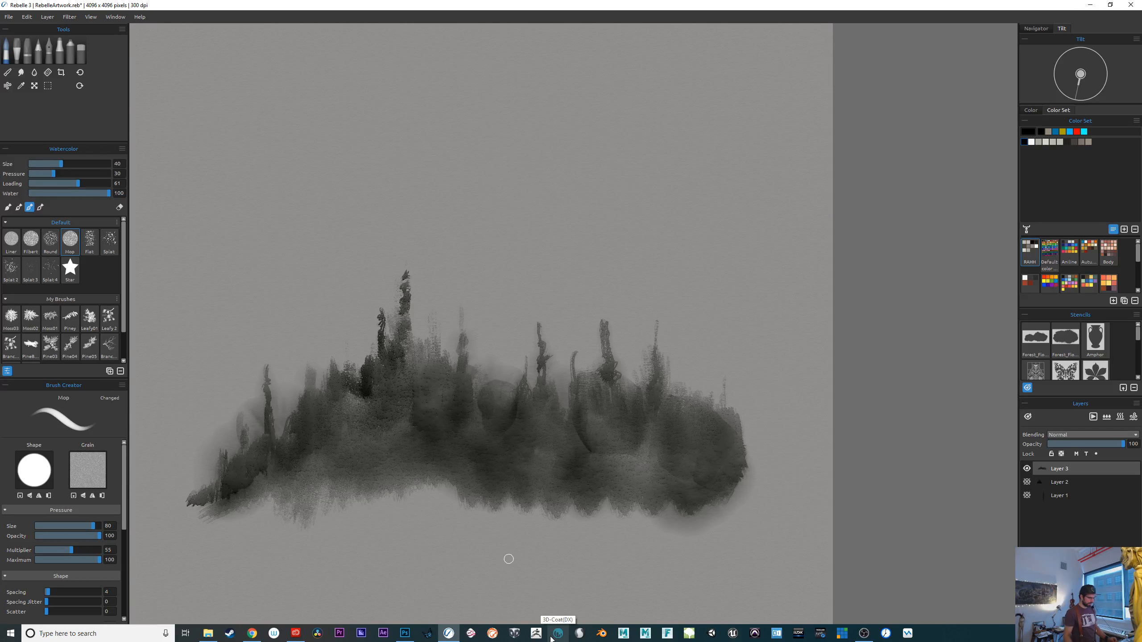
Strengthen the thin spires right of the dip with the Mop brush at size 20, and dry the layer
{"action": "mouse_move", "coordinate": [474, 519]}
{"action": "left_mouse_down"}
{"action": "mouse_move", "coordinate": [770, 540]}
{"action": "mouse_move", "coordinate": [643, 578]}
{"action": "left_mouse_up"}
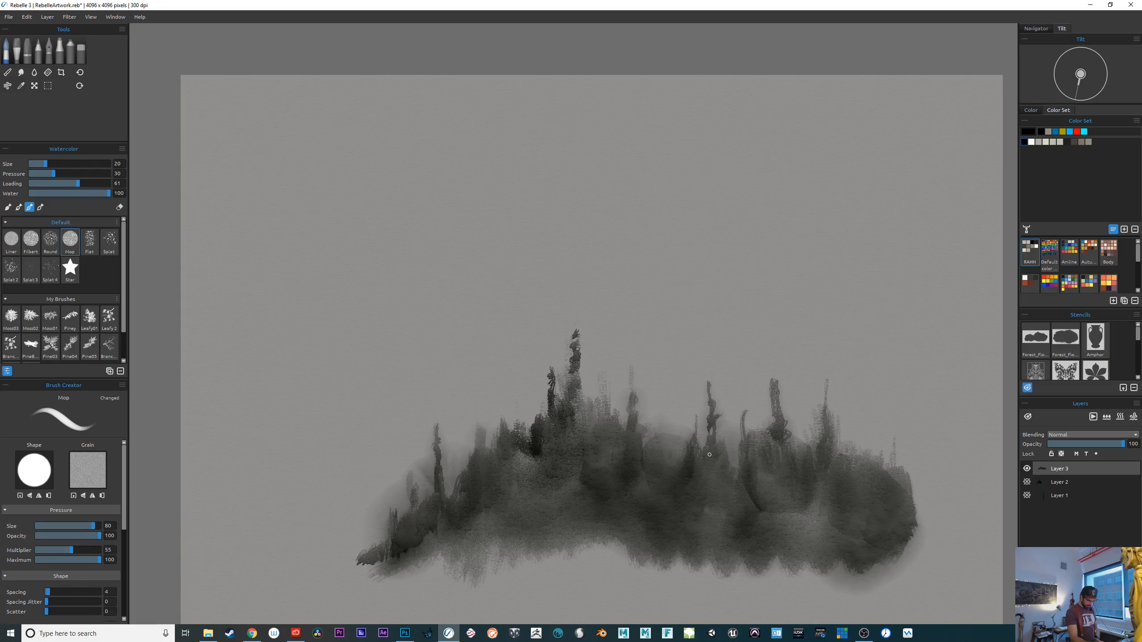
{"action": "left_click_drag", "start_coordinate": [707, 437], "coordinate": [707, 391]}
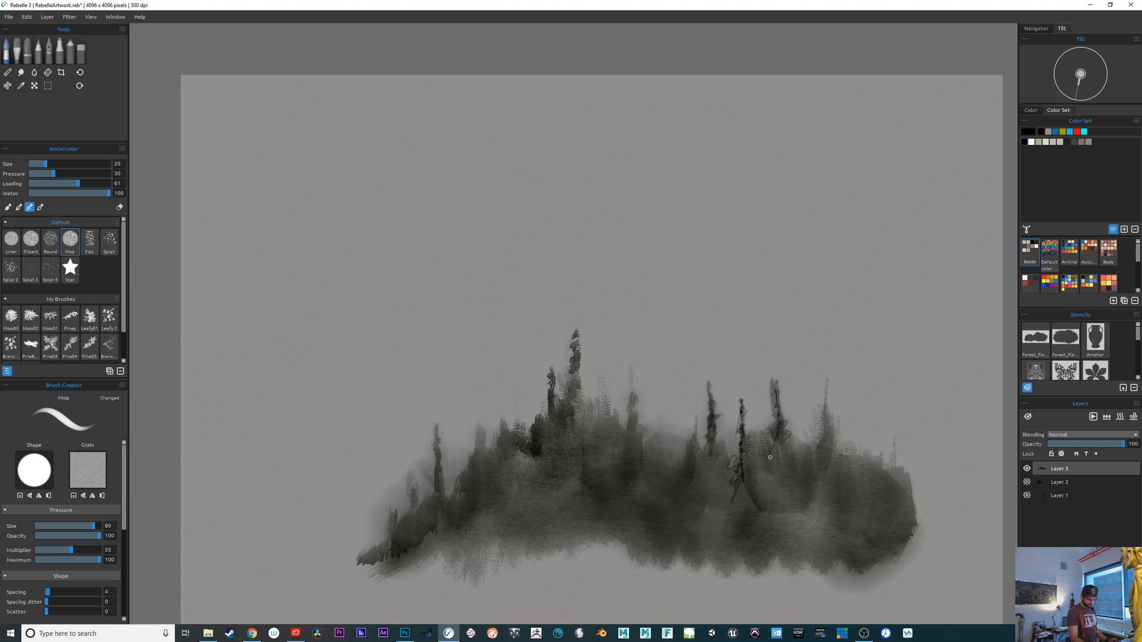
{"action": "left_click_drag", "start_coordinate": [769, 458], "coordinate": [777, 505]}
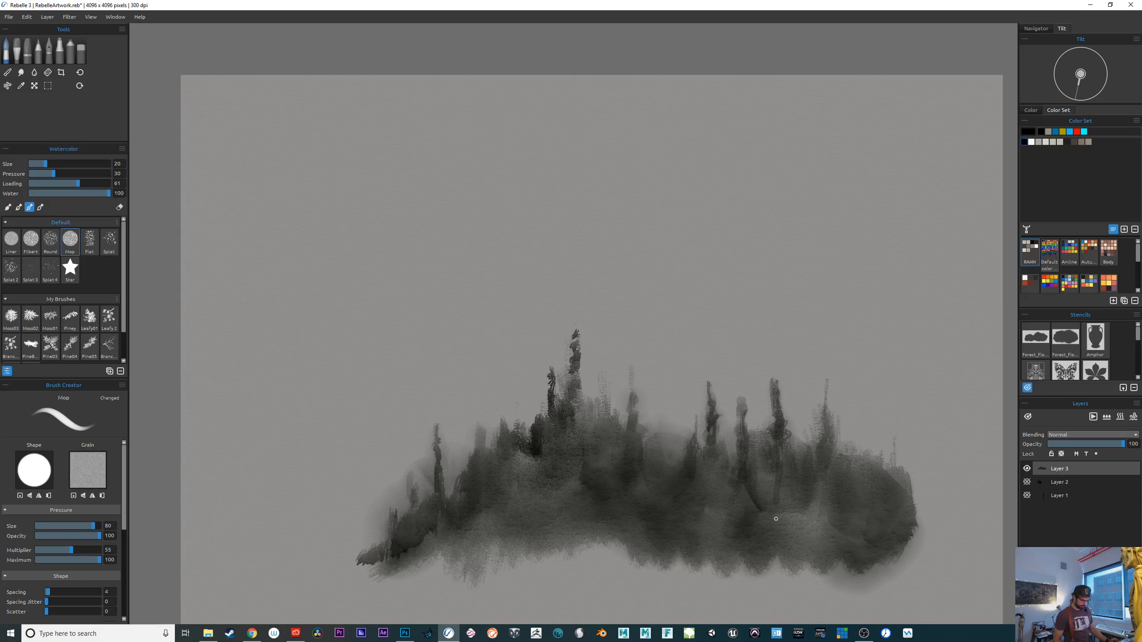
{"action": "left_click", "coordinate": [1133, 417]}
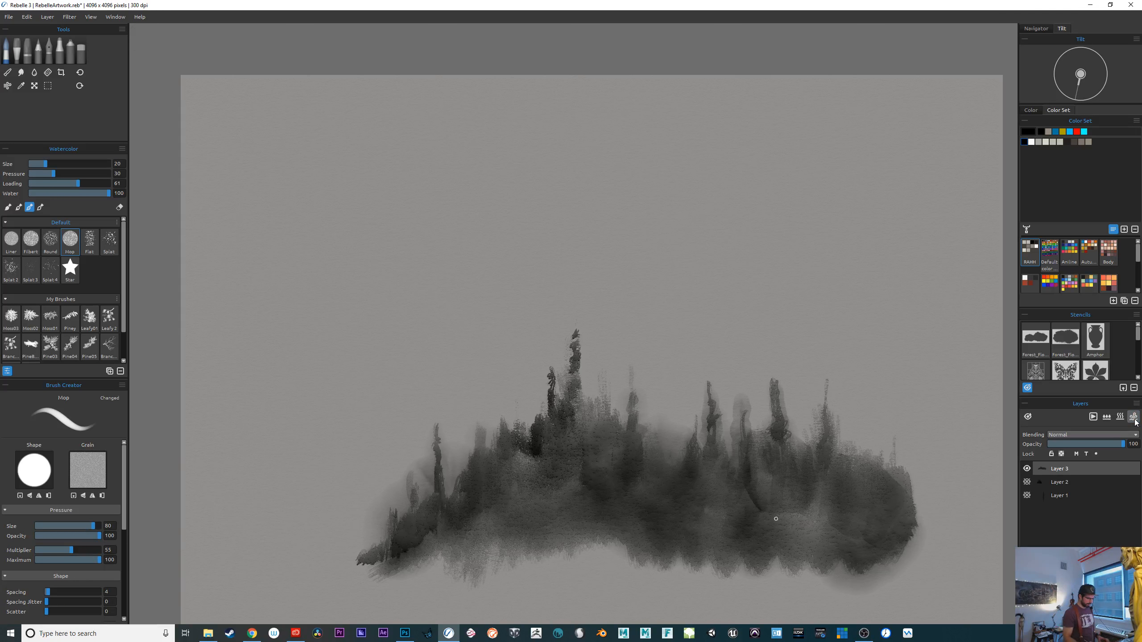
Choose the custom LeafBranch_01 watercolor brush and set its size to 100
{"action": "left_click_drag", "start_coordinate": [597, 500], "coordinate": [484, 404]}
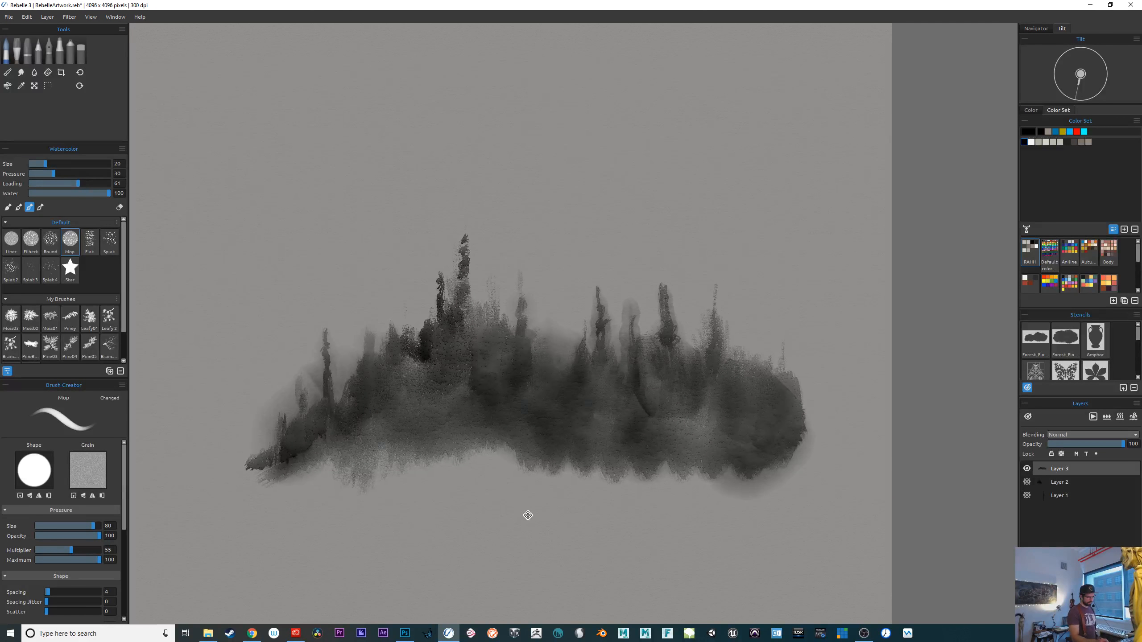
{"action": "left_click_drag", "start_coordinate": [528, 516], "coordinate": [726, 578]}
{"action": "left_click", "coordinate": [89, 241]}
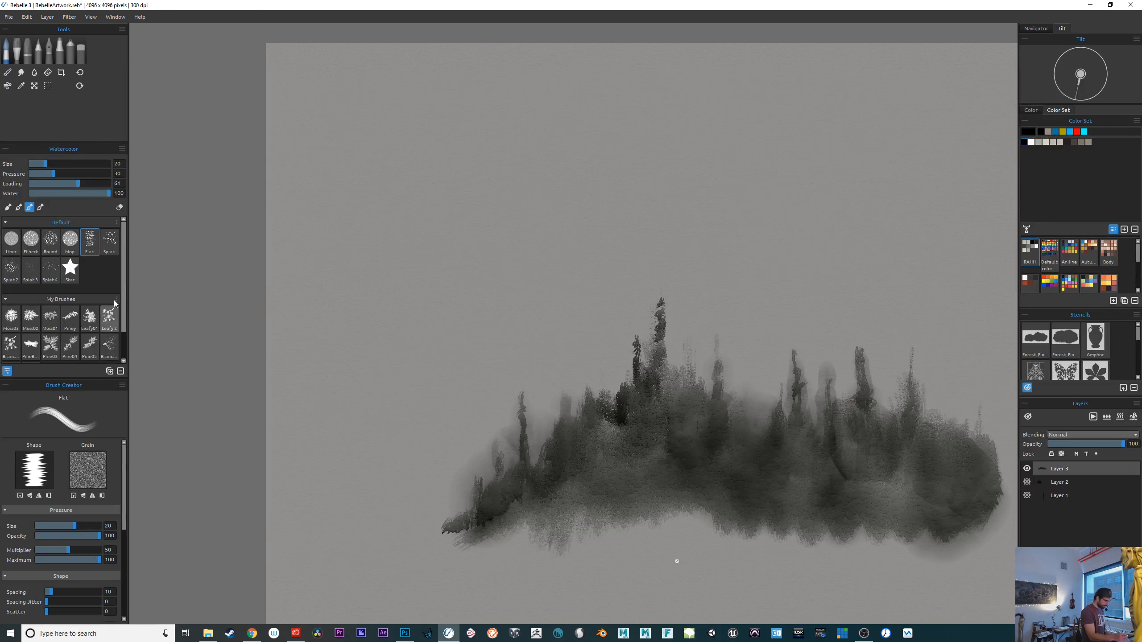
{"action": "left_click_drag", "start_coordinate": [123, 309], "coordinate": [123, 338]}
{"action": "left_click", "coordinate": [90, 284]}
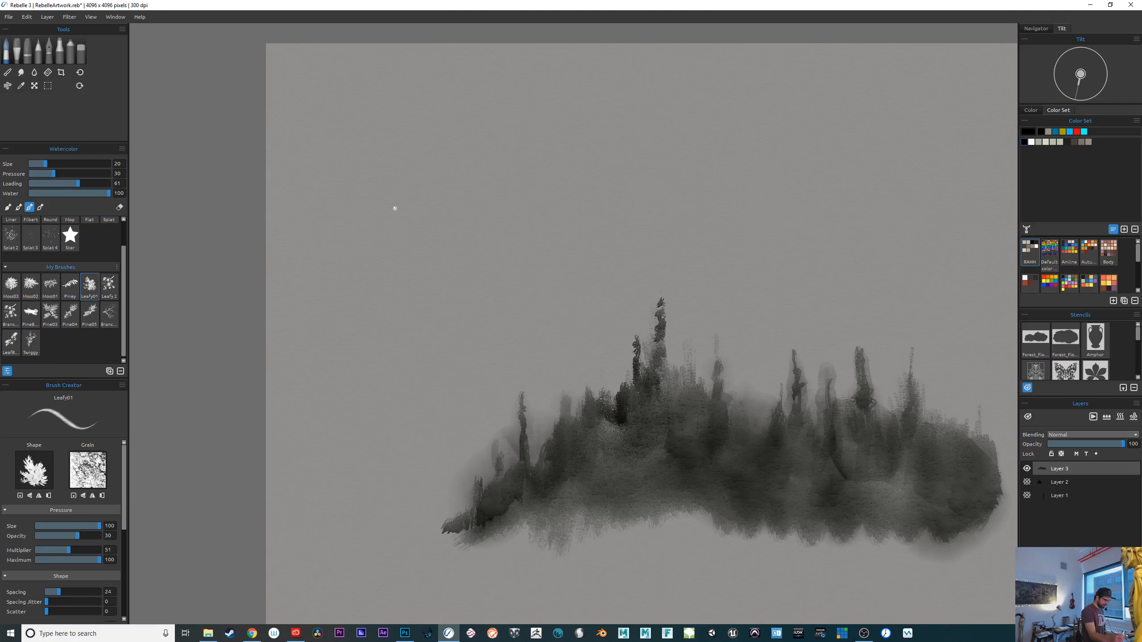
{"action": "left_click", "coordinate": [36, 352]}
{"action": "left_click", "coordinate": [18, 340]}
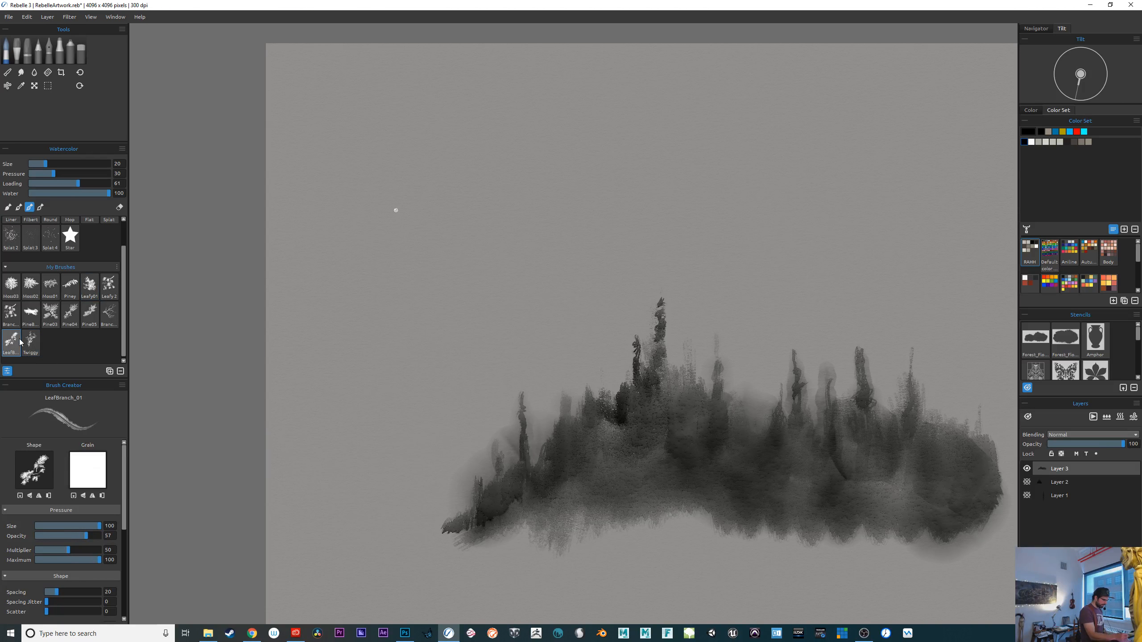
{"action": "key", "text": "bracketright"}
{"action": "key", "text": "bracketright"}
{"action": "key", "text": "bracketright"}
{"action": "key", "text": "bracketright"}
{"action": "key", "text": "bracketright"}
{"action": "key", "text": "bracketright"}
{"action": "key", "text": "bracketright"}
{"action": "key", "text": "bracketright"}
{"action": "key", "text": "bracketright"}
{"action": "key", "text": "bracketright"}
{"action": "key", "text": "bracketright"}
{"action": "key", "text": "bracketright"}
{"action": "key", "text": "bracketright"}
{"action": "key", "text": "bracketright"}
{"action": "key", "text": "bracketright"}
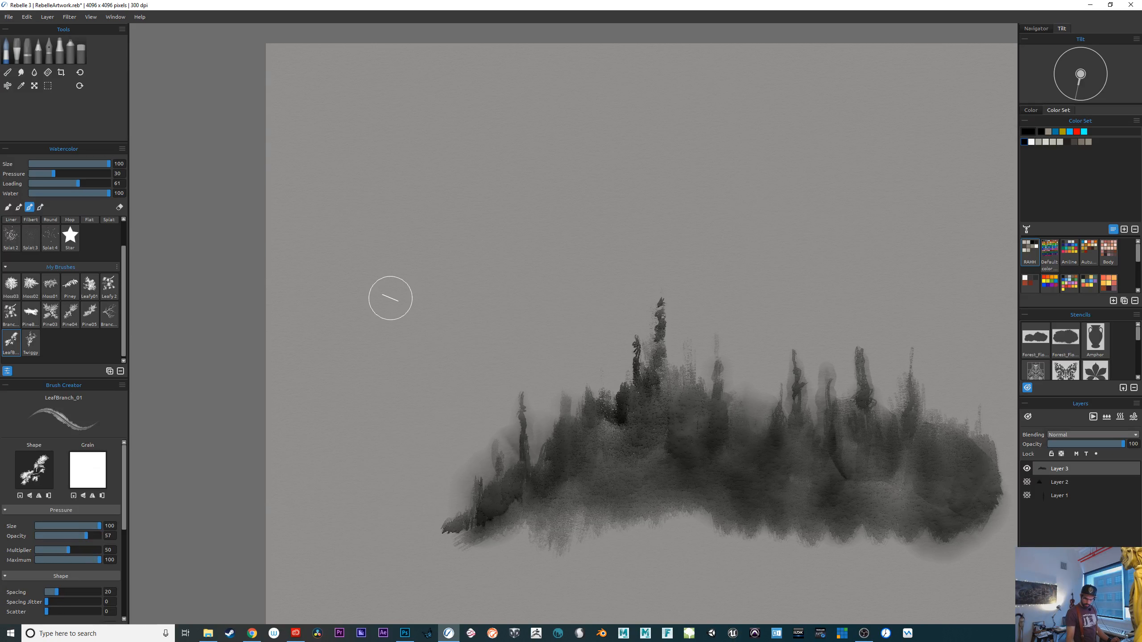
On a new layer with Layer 3 hidden, scatter water across the canvas using the Splat water brush at size 100
{"action": "key", "text": "ctrl+shift+n"}
{"action": "left_click", "coordinate": [1028, 482]}
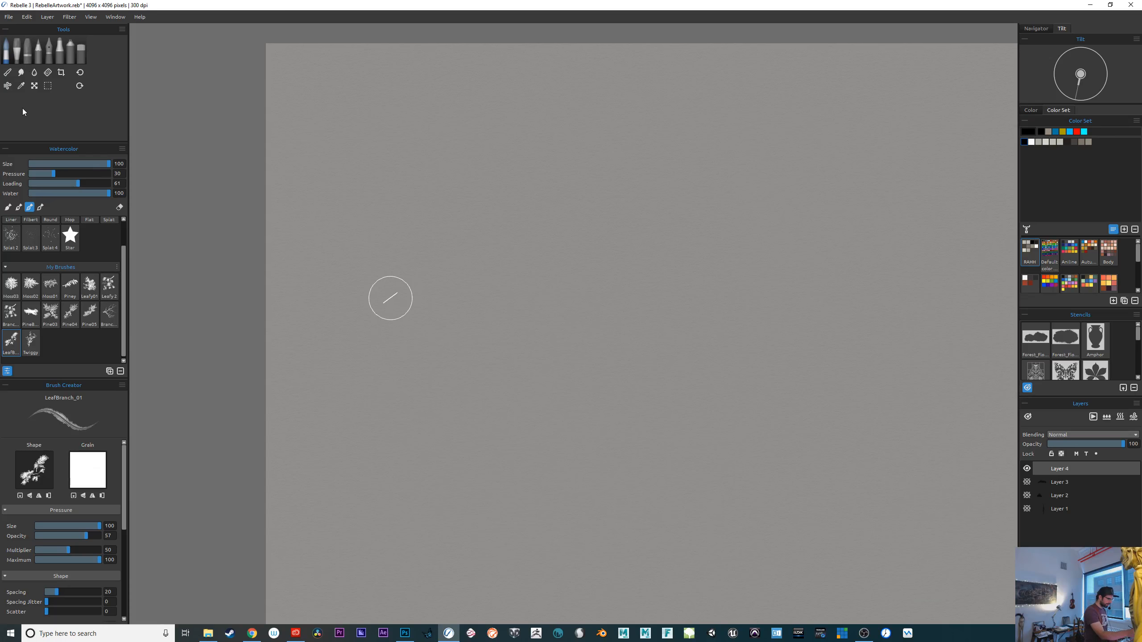
{"action": "left_click", "coordinate": [35, 73]}
{"action": "left_click", "coordinate": [51, 194]}
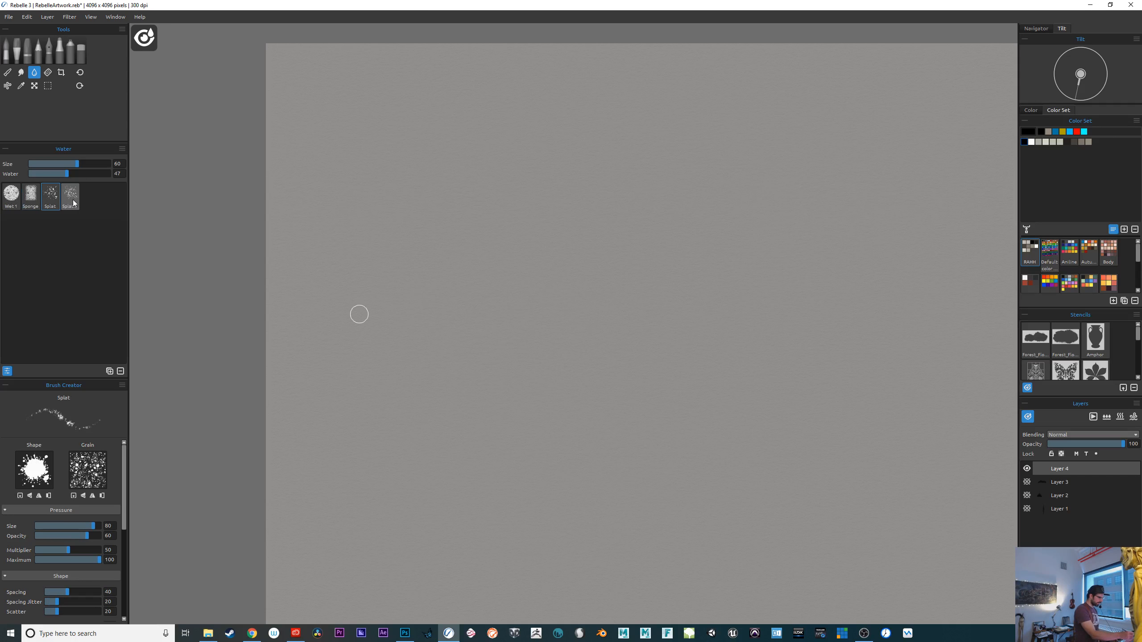
{"action": "key", "text": "]"}
{"action": "key", "text": "]"}
{"action": "key", "text": "]"}
{"action": "key", "text": "]"}
{"action": "key", "text": "]"}
{"action": "key", "text": "]"}
{"action": "key", "text": "]"}
{"action": "key", "text": "]"}
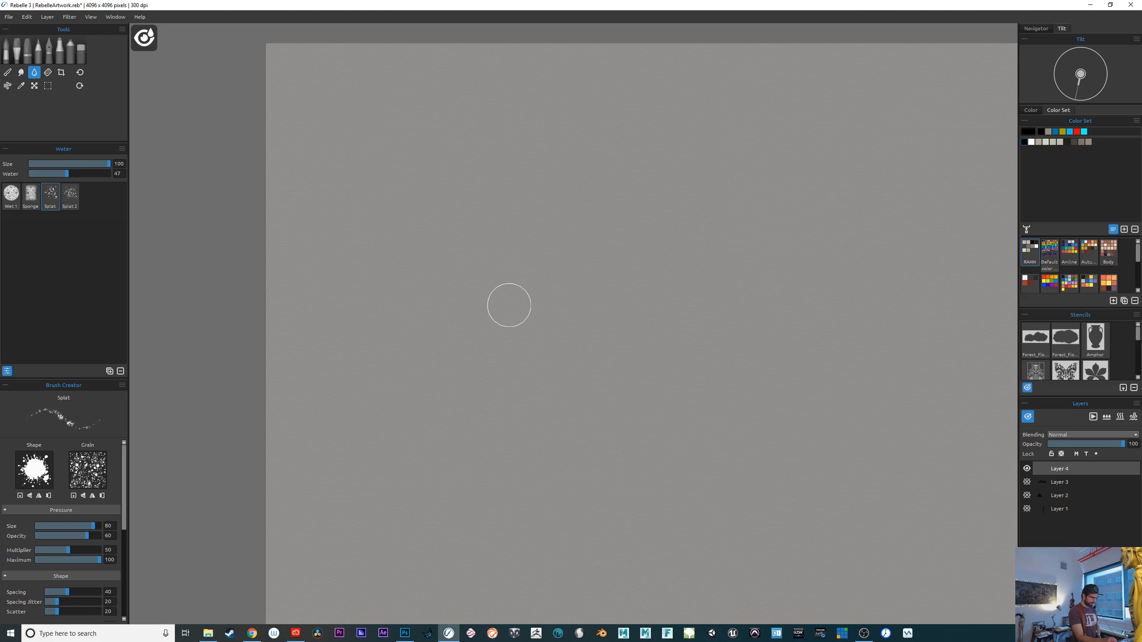
{"action": "mouse_move", "coordinate": [464, 330]}
{"action": "left_mouse_down"}
{"action": "mouse_move", "coordinate": [421, 387]}
{"action": "mouse_move", "coordinate": [453, 359]}
{"action": "mouse_move", "coordinate": [520, 404]}
{"action": "mouse_move", "coordinate": [619, 436]}
{"action": "mouse_move", "coordinate": [639, 238]}
{"action": "mouse_move", "coordinate": [617, 293]}
{"action": "mouse_move", "coordinate": [641, 236]}
{"action": "mouse_move", "coordinate": [724, 236]}
{"action": "mouse_move", "coordinate": [764, 370]}
{"action": "mouse_move", "coordinate": [883, 231]}
{"action": "mouse_move", "coordinate": [841, 193]}
{"action": "mouse_move", "coordinate": [872, 387]}
{"action": "mouse_move", "coordinate": [736, 335]}
{"action": "left_mouse_up"}
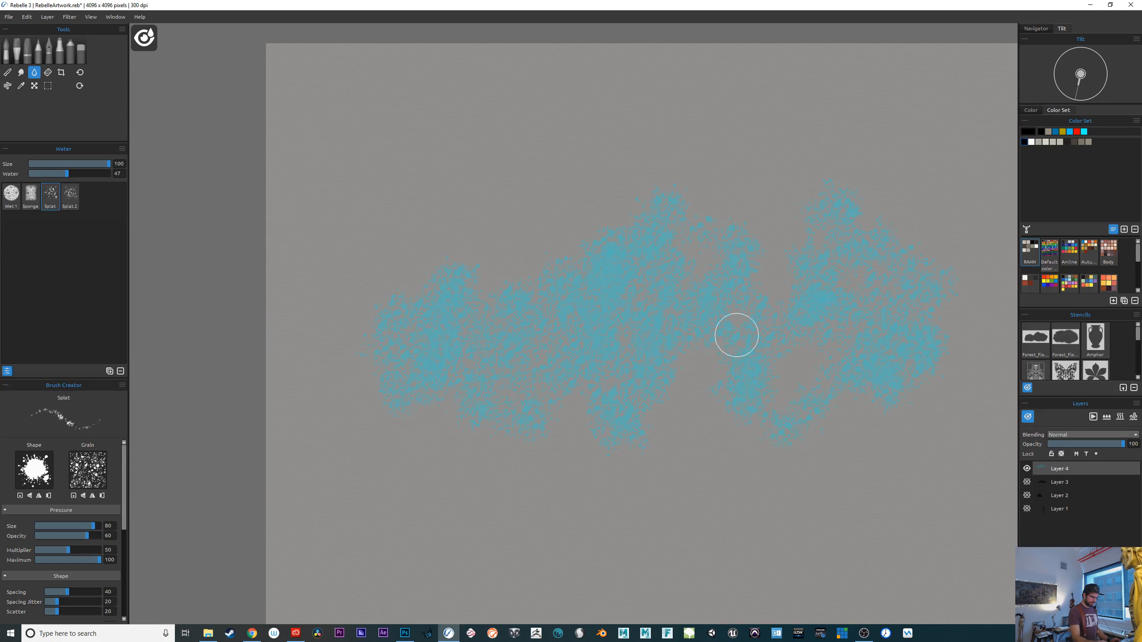
Paint a small LeafBranch_01 patch over the left part of the water splats, and show the layer's wet areas
{"action": "left_click", "coordinate": [9, 48]}
{"action": "left_click_drag", "start_coordinate": [440, 349], "coordinate": [442, 340]}
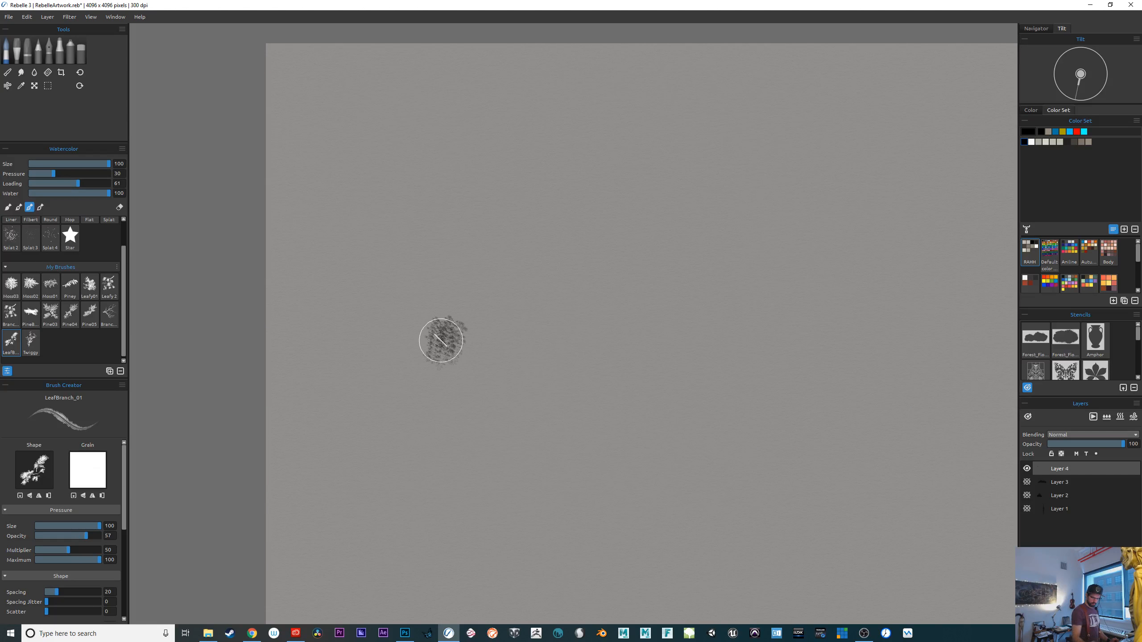
{"action": "left_click", "coordinate": [1029, 415]}
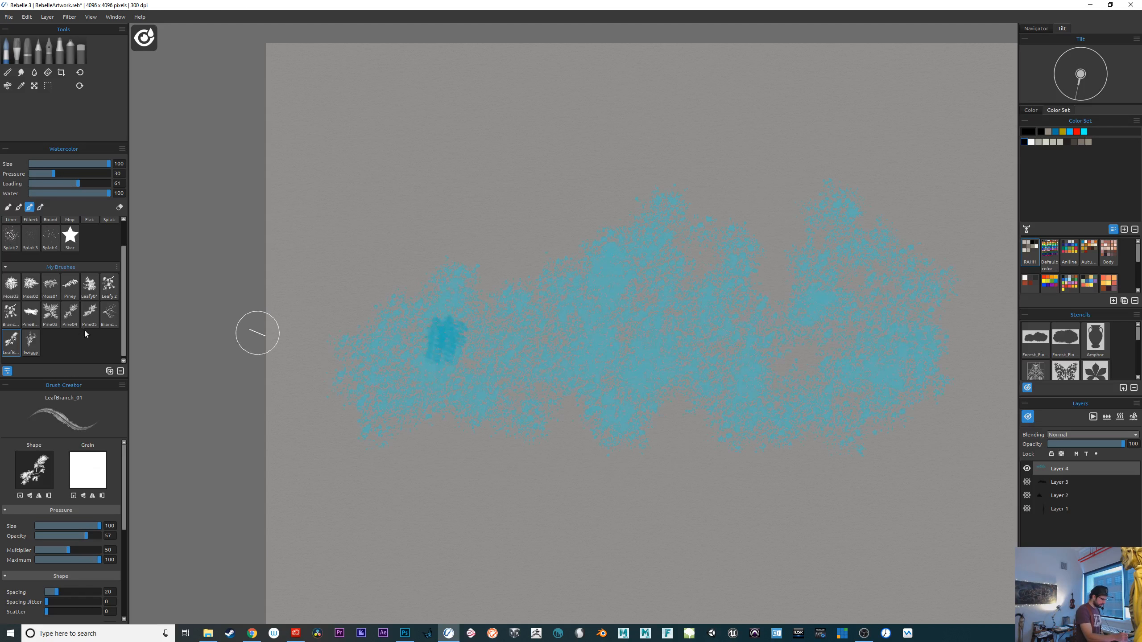
Paint a dark treeline across the water splats with the Pine03 brush at size 100, adding a tall central spire and hiding the wetness view
{"action": "left_click", "coordinate": [58, 316]}
{"action": "mouse_move", "coordinate": [429, 341]}
{"action": "left_mouse_down"}
{"action": "mouse_move", "coordinate": [444, 294]}
{"action": "mouse_move", "coordinate": [456, 291]}
{"action": "mouse_move", "coordinate": [386, 346]}
{"action": "mouse_move", "coordinate": [430, 364]}
{"action": "mouse_move", "coordinate": [520, 317]}
{"action": "mouse_move", "coordinate": [548, 356]}
{"action": "left_mouse_up"}
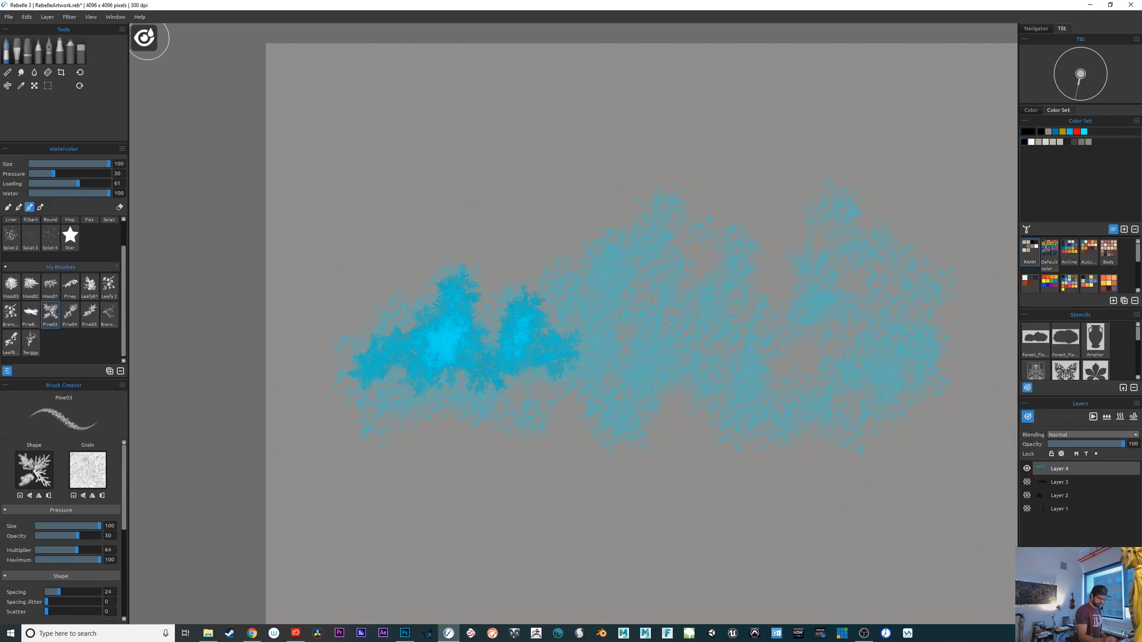
{"action": "left_click", "coordinate": [1028, 417]}
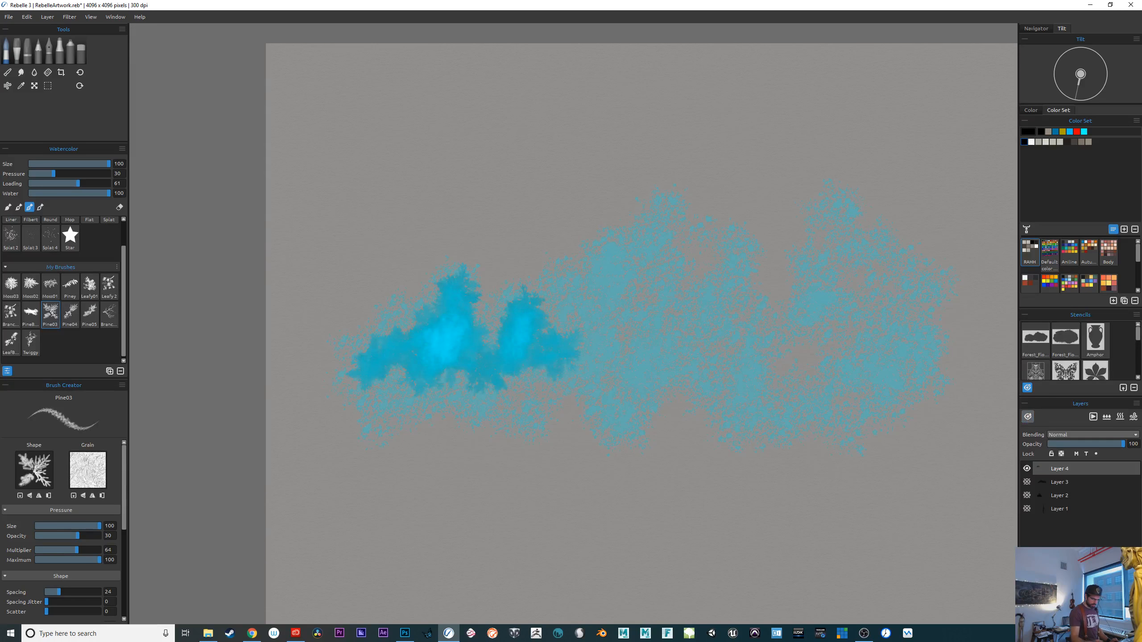
{"action": "mouse_move", "coordinate": [556, 317]}
{"action": "left_mouse_down"}
{"action": "mouse_move", "coordinate": [588, 313]}
{"action": "mouse_move", "coordinate": [618, 336]}
{"action": "mouse_move", "coordinate": [600, 301]}
{"action": "mouse_move", "coordinate": [606, 275]}
{"action": "mouse_move", "coordinate": [556, 312]}
{"action": "mouse_move", "coordinate": [620, 351]}
{"action": "mouse_move", "coordinate": [643, 349]}
{"action": "mouse_move", "coordinate": [628, 326]}
{"action": "mouse_move", "coordinate": [637, 333]}
{"action": "mouse_move", "coordinate": [676, 260]}
{"action": "mouse_move", "coordinate": [671, 305]}
{"action": "mouse_move", "coordinate": [643, 271]}
{"action": "mouse_move", "coordinate": [713, 365]}
{"action": "mouse_move", "coordinate": [663, 236]}
{"action": "mouse_move", "coordinate": [669, 275]}
{"action": "mouse_move", "coordinate": [658, 259]}
{"action": "mouse_move", "coordinate": [665, 222]}
{"action": "mouse_move", "coordinate": [664, 311]}
{"action": "mouse_move", "coordinate": [683, 286]}
{"action": "mouse_move", "coordinate": [717, 366]}
{"action": "mouse_move", "coordinate": [735, 346]}
{"action": "mouse_move", "coordinate": [750, 262]}
{"action": "mouse_move", "coordinate": [739, 327]}
{"action": "mouse_move", "coordinate": [751, 357]}
{"action": "mouse_move", "coordinate": [805, 299]}
{"action": "left_mouse_up"}
{"action": "mouse_move", "coordinate": [632, 350]}
{"action": "left_mouse_down"}
{"action": "mouse_move", "coordinate": [545, 354]}
{"action": "mouse_move", "coordinate": [556, 372]}
{"action": "mouse_move", "coordinate": [466, 388]}
{"action": "mouse_move", "coordinate": [416, 355]}
{"action": "mouse_move", "coordinate": [381, 386]}
{"action": "mouse_move", "coordinate": [558, 372]}
{"action": "mouse_move", "coordinate": [668, 343]}
{"action": "mouse_move", "coordinate": [558, 400]}
{"action": "mouse_move", "coordinate": [539, 449]}
{"action": "mouse_move", "coordinate": [508, 396]}
{"action": "mouse_move", "coordinate": [432, 405]}
{"action": "left_mouse_up"}
{"action": "mouse_move", "coordinate": [666, 375]}
{"action": "left_mouse_down"}
{"action": "mouse_move", "coordinate": [777, 383]}
{"action": "mouse_move", "coordinate": [755, 295]}
{"action": "mouse_move", "coordinate": [778, 304]}
{"action": "mouse_move", "coordinate": [791, 369]}
{"action": "mouse_move", "coordinate": [780, 293]}
{"action": "mouse_move", "coordinate": [803, 246]}
{"action": "mouse_move", "coordinate": [785, 301]}
{"action": "mouse_move", "coordinate": [815, 317]}
{"action": "mouse_move", "coordinate": [788, 266]}
{"action": "mouse_move", "coordinate": [819, 294]}
{"action": "mouse_move", "coordinate": [798, 350]}
{"action": "mouse_move", "coordinate": [831, 380]}
{"action": "left_mouse_up"}
{"action": "mouse_move", "coordinate": [665, 237]}
{"action": "left_mouse_down"}
{"action": "mouse_move", "coordinate": [640, 293]}
{"action": "mouse_move", "coordinate": [537, 349]}
{"action": "mouse_move", "coordinate": [581, 315]}
{"action": "mouse_move", "coordinate": [598, 317]}
{"action": "mouse_move", "coordinate": [610, 293]}
{"action": "mouse_move", "coordinate": [657, 303]}
{"action": "mouse_move", "coordinate": [661, 196]}
{"action": "mouse_move", "coordinate": [672, 291]}
{"action": "mouse_move", "coordinate": [646, 337]}
{"action": "mouse_move", "coordinate": [515, 400]}
{"action": "mouse_move", "coordinate": [428, 409]}
{"action": "mouse_move", "coordinate": [450, 383]}
{"action": "mouse_move", "coordinate": [423, 414]}
{"action": "mouse_move", "coordinate": [409, 398]}
{"action": "mouse_move", "coordinate": [443, 417]}
{"action": "mouse_move", "coordinate": [432, 447]}
{"action": "mouse_move", "coordinate": [446, 435]}
{"action": "mouse_move", "coordinate": [445, 461]}
{"action": "mouse_move", "coordinate": [443, 424]}
{"action": "mouse_move", "coordinate": [442, 454]}
{"action": "mouse_move", "coordinate": [443, 423]}
{"action": "mouse_move", "coordinate": [428, 429]}
{"action": "mouse_move", "coordinate": [440, 439]}
{"action": "mouse_move", "coordinate": [455, 419]}
{"action": "mouse_move", "coordinate": [442, 380]}
{"action": "mouse_move", "coordinate": [466, 420]}
{"action": "mouse_move", "coordinate": [604, 456]}
{"action": "mouse_move", "coordinate": [476, 397]}
{"action": "mouse_move", "coordinate": [629, 369]}
{"action": "left_mouse_up"}
Choose the custom Leafy01 brush and texture the left end, right side and lower edge of the tree mass
{"action": "left_click", "coordinate": [70, 312]}
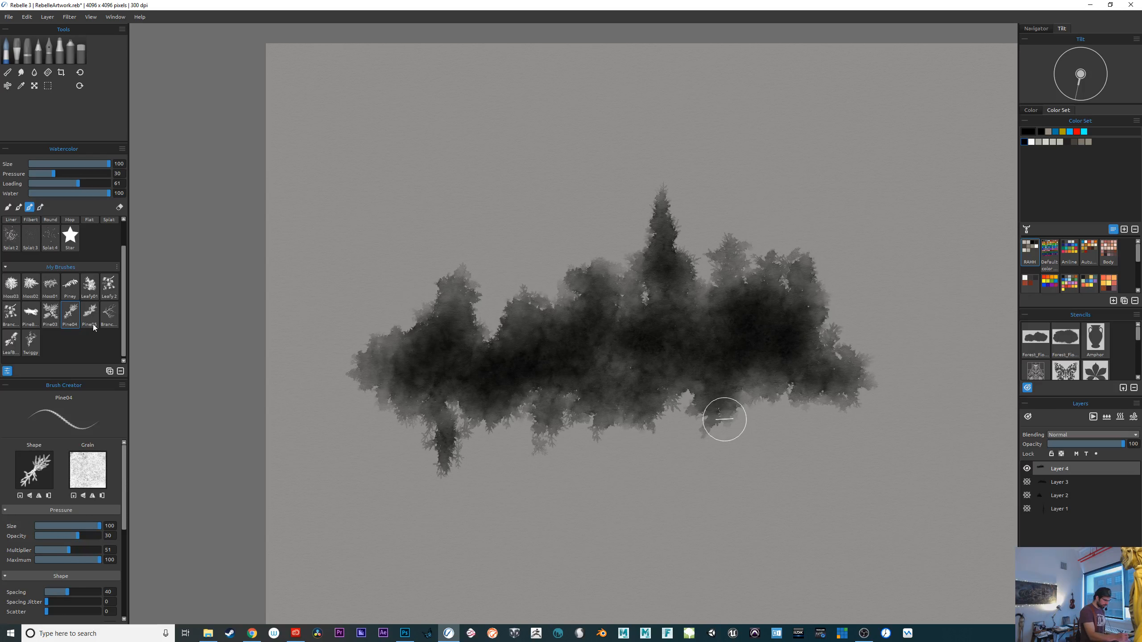
{"action": "left_click", "coordinate": [109, 285]}
{"action": "left_click", "coordinate": [92, 288]}
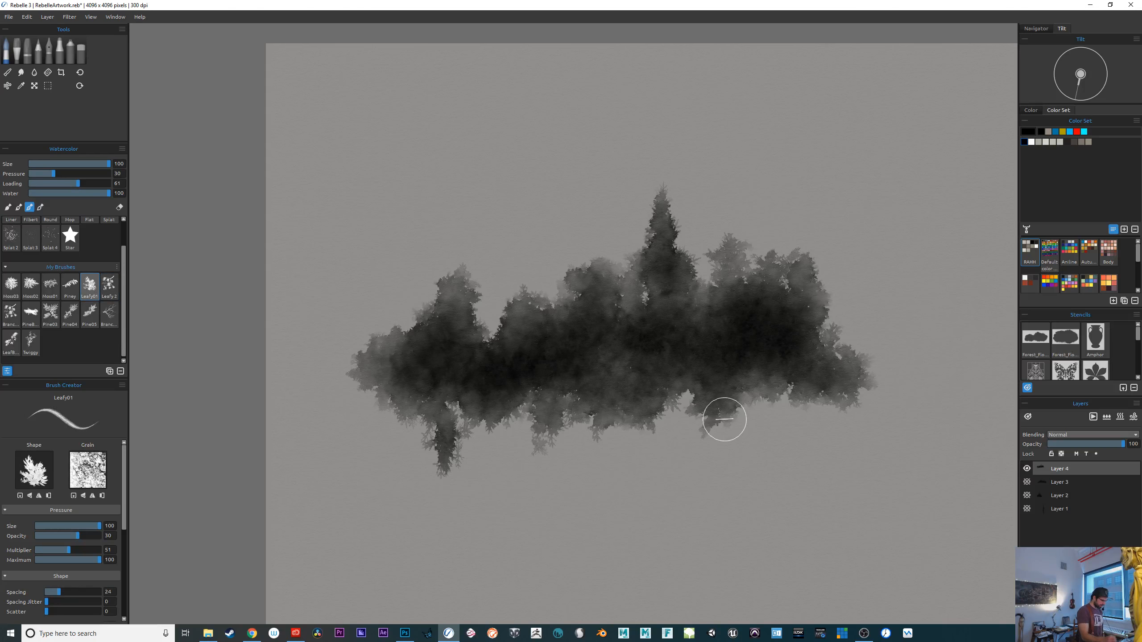
{"action": "mouse_move", "coordinate": [724, 419]}
{"action": "left_mouse_down"}
{"action": "mouse_move", "coordinate": [512, 417]}
{"action": "mouse_move", "coordinate": [533, 416]}
{"action": "mouse_move", "coordinate": [506, 399]}
{"action": "mouse_move", "coordinate": [395, 390]}
{"action": "mouse_move", "coordinate": [384, 396]}
{"action": "mouse_move", "coordinate": [390, 416]}
{"action": "mouse_move", "coordinate": [382, 353]}
{"action": "mouse_move", "coordinate": [409, 324]}
{"action": "mouse_move", "coordinate": [368, 350]}
{"action": "mouse_move", "coordinate": [401, 372]}
{"action": "left_mouse_up"}
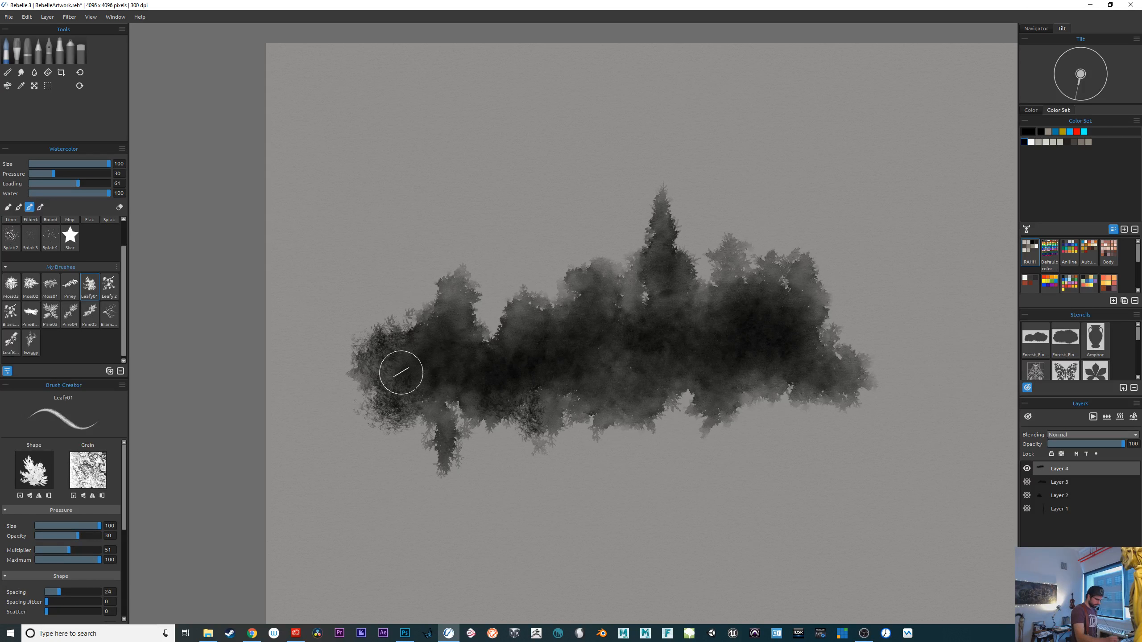
{"action": "mouse_move", "coordinate": [712, 333]}
{"action": "left_mouse_down"}
{"action": "mouse_move", "coordinate": [733, 292]}
{"action": "mouse_move", "coordinate": [717, 306]}
{"action": "left_mouse_up"}
{"action": "mouse_move", "coordinate": [816, 361]}
{"action": "left_mouse_down"}
{"action": "mouse_move", "coordinate": [825, 317]}
{"action": "mouse_move", "coordinate": [820, 337]}
{"action": "mouse_move", "coordinate": [844, 351]}
{"action": "mouse_move", "coordinate": [866, 342]}
{"action": "mouse_move", "coordinate": [826, 295]}
{"action": "mouse_move", "coordinate": [769, 403]}
{"action": "mouse_move", "coordinate": [782, 396]}
{"action": "mouse_move", "coordinate": [762, 383]}
{"action": "mouse_move", "coordinate": [751, 405]}
{"action": "mouse_move", "coordinate": [663, 410]}
{"action": "mouse_move", "coordinate": [612, 493]}
{"action": "mouse_move", "coordinate": [628, 423]}
{"action": "mouse_move", "coordinate": [560, 425]}
{"action": "left_mouse_up"}
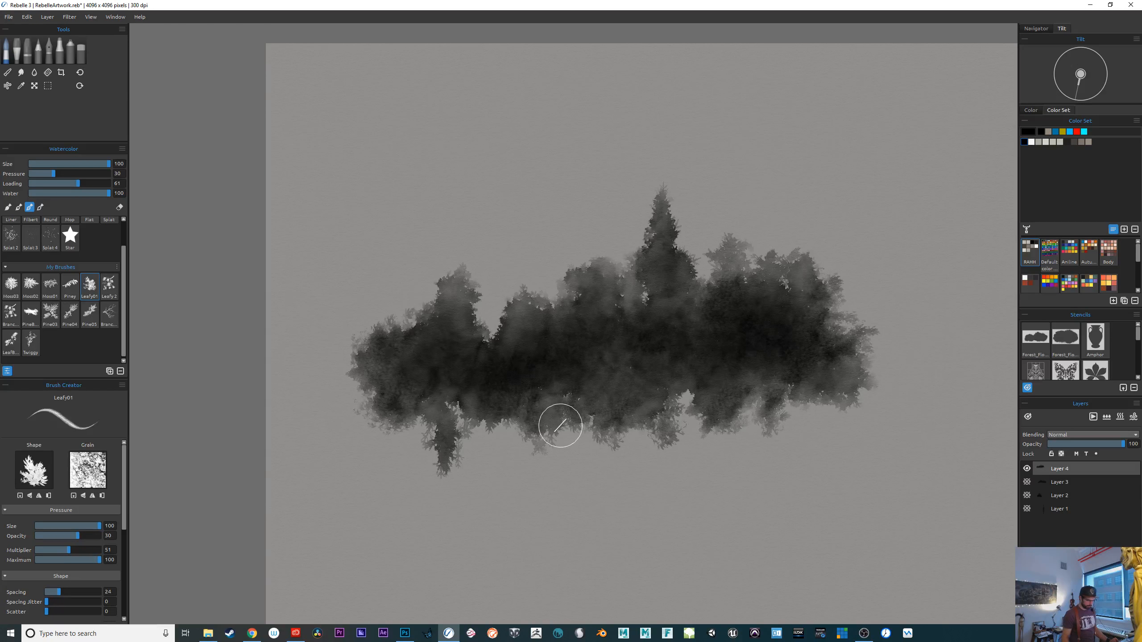
Build up Leafy01 foliage at the center underside and right end, and fill the gap beside the left-hand spire
{"action": "mouse_move", "coordinate": [689, 394]}
{"action": "left_mouse_down"}
{"action": "mouse_move", "coordinate": [624, 417]}
{"action": "mouse_move", "coordinate": [647, 451]}
{"action": "mouse_move", "coordinate": [664, 438]}
{"action": "mouse_move", "coordinate": [656, 425]}
{"action": "mouse_move", "coordinate": [629, 438]}
{"action": "mouse_move", "coordinate": [639, 457]}
{"action": "mouse_move", "coordinate": [650, 440]}
{"action": "mouse_move", "coordinate": [628, 414]}
{"action": "mouse_move", "coordinate": [561, 391]}
{"action": "left_mouse_up"}
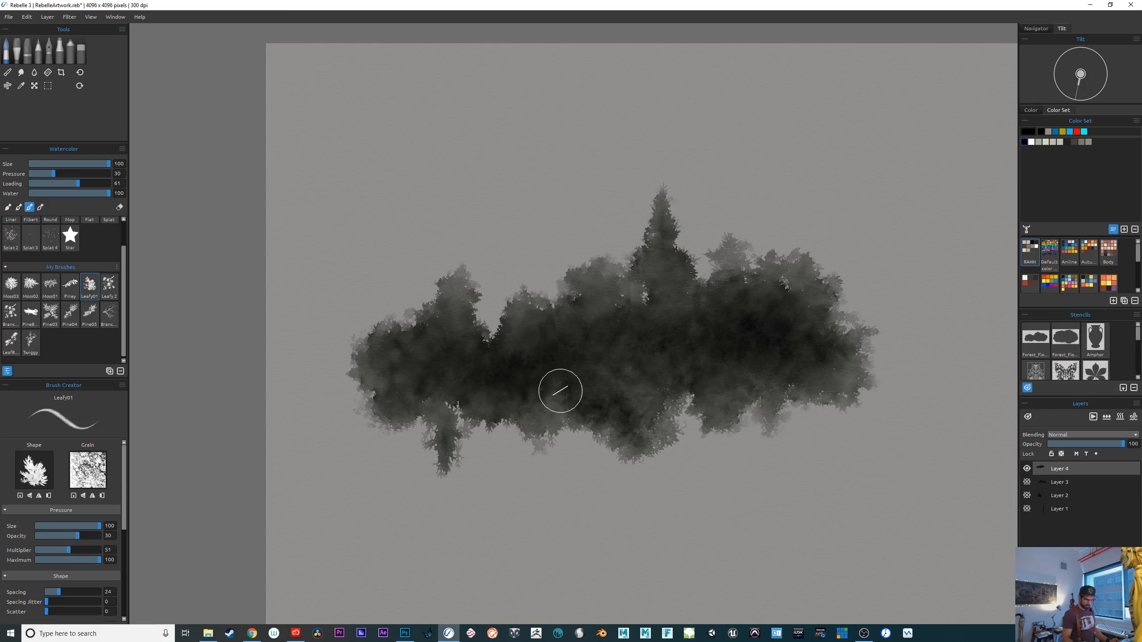
{"action": "mouse_move", "coordinate": [820, 311]}
{"action": "left_mouse_down"}
{"action": "mouse_move", "coordinate": [848, 323]}
{"action": "mouse_move", "coordinate": [836, 313]}
{"action": "mouse_move", "coordinate": [839, 338]}
{"action": "mouse_move", "coordinate": [866, 305]}
{"action": "mouse_move", "coordinate": [844, 346]}
{"action": "mouse_move", "coordinate": [854, 317]}
{"action": "mouse_move", "coordinate": [864, 369]}
{"action": "mouse_move", "coordinate": [872, 360]}
{"action": "mouse_move", "coordinate": [854, 402]}
{"action": "mouse_move", "coordinate": [874, 391]}
{"action": "mouse_move", "coordinate": [824, 407]}
{"action": "mouse_move", "coordinate": [792, 394]}
{"action": "left_mouse_up"}
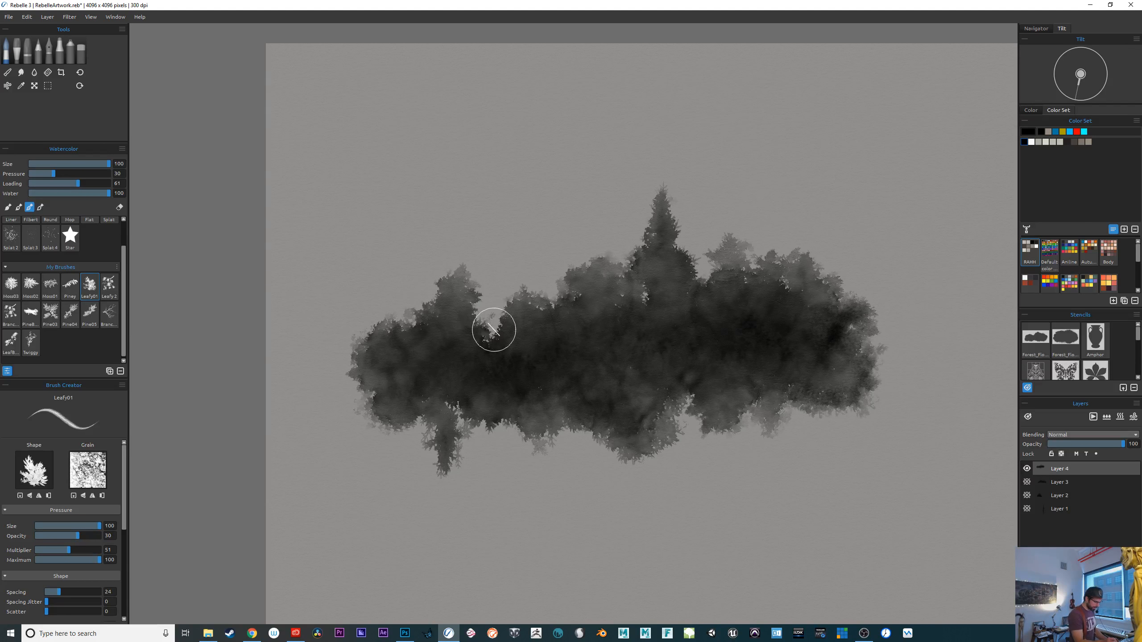
{"action": "left_click_drag", "start_coordinate": [492, 324], "coordinate": [517, 356]}
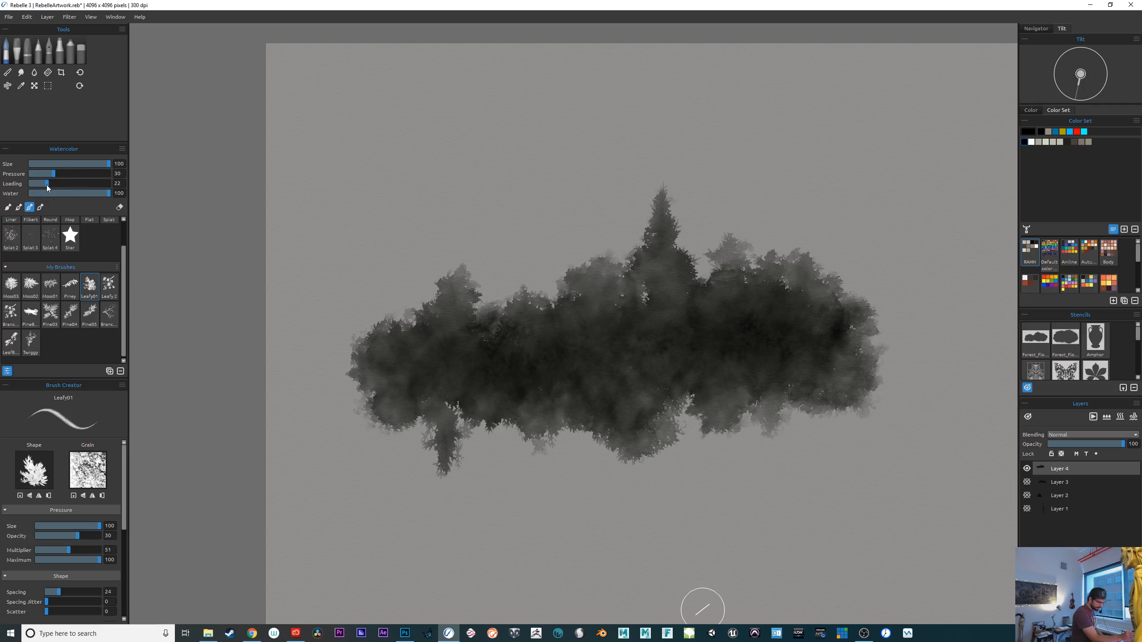
Reduce the Leafy01 brush's loading to 19 and add leaf texture across the left clump, below the tall spire and along the right side
{"action": "mouse_move", "coordinate": [408, 332]}
{"action": "left_mouse_down"}
{"action": "mouse_move", "coordinate": [385, 322]}
{"action": "mouse_move", "coordinate": [394, 324]}
{"action": "mouse_move", "coordinate": [372, 383]}
{"action": "left_mouse_up"}
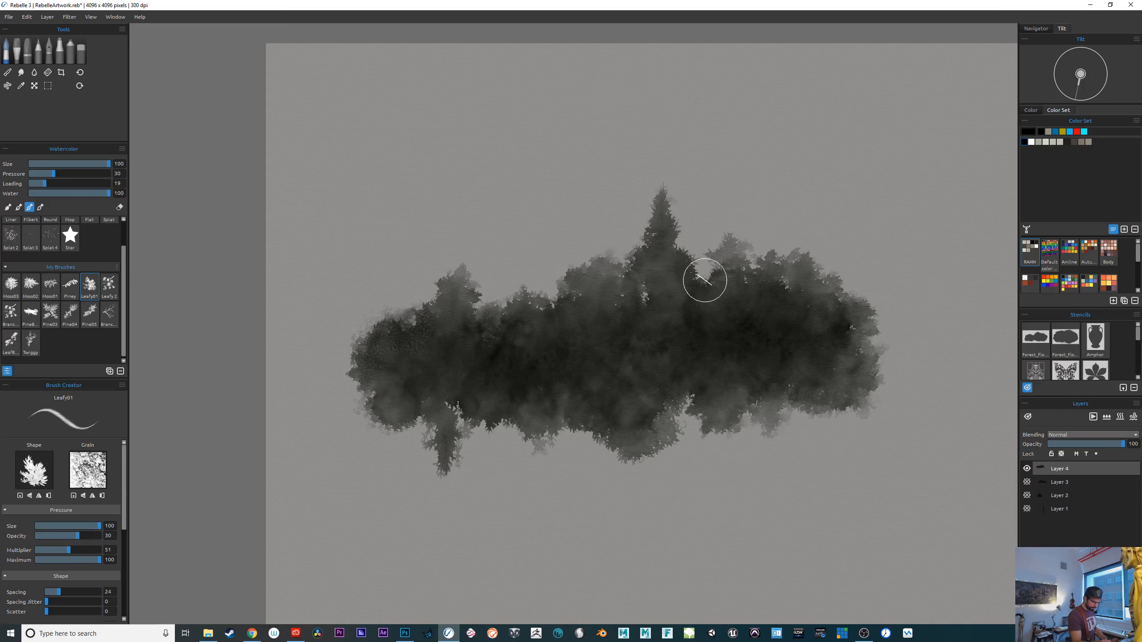
{"action": "mouse_move", "coordinate": [704, 280]}
{"action": "left_mouse_down"}
{"action": "mouse_move", "coordinate": [662, 267]}
{"action": "mouse_move", "coordinate": [678, 255]}
{"action": "mouse_move", "coordinate": [616, 373]}
{"action": "mouse_move", "coordinate": [663, 270]}
{"action": "mouse_move", "coordinate": [640, 318]}
{"action": "left_mouse_up"}
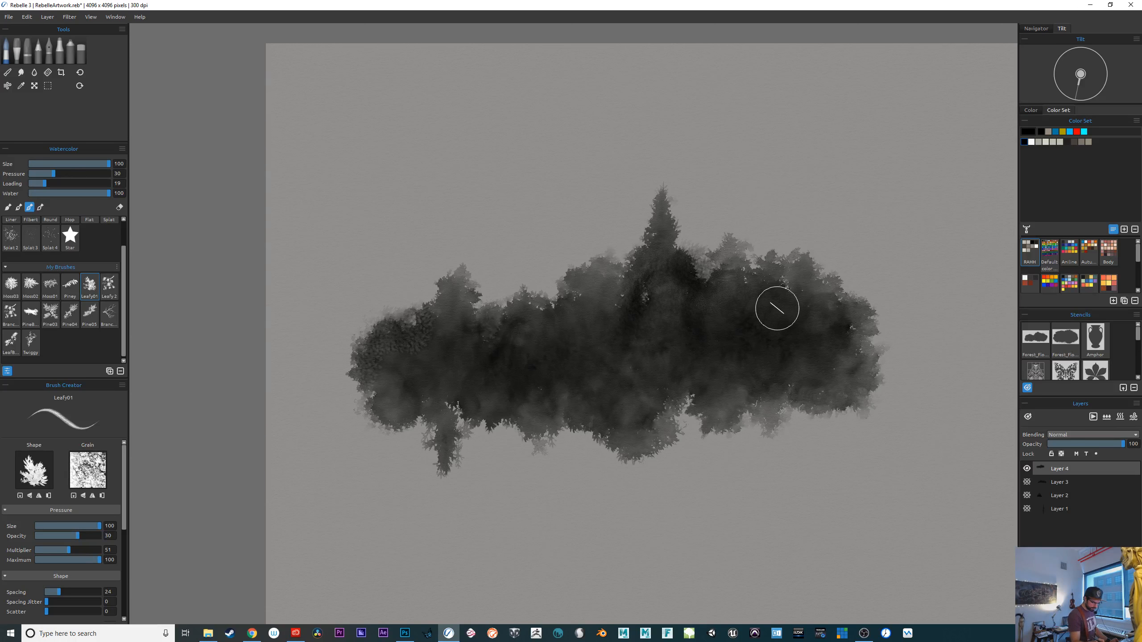
{"action": "mouse_move", "coordinate": [854, 321]}
{"action": "left_mouse_down"}
{"action": "mouse_move", "coordinate": [859, 377]}
{"action": "mouse_move", "coordinate": [855, 324]}
{"action": "mouse_move", "coordinate": [867, 362]}
{"action": "mouse_move", "coordinate": [853, 351]}
{"action": "mouse_move", "coordinate": [867, 343]}
{"action": "mouse_move", "coordinate": [859, 386]}
{"action": "mouse_move", "coordinate": [894, 394]}
{"action": "mouse_move", "coordinate": [867, 368]}
{"action": "mouse_move", "coordinate": [844, 413]}
{"action": "mouse_move", "coordinate": [836, 404]}
{"action": "mouse_move", "coordinate": [783, 424]}
{"action": "mouse_move", "coordinate": [732, 391]}
{"action": "mouse_move", "coordinate": [729, 406]}
{"action": "mouse_move", "coordinate": [770, 443]}
{"action": "mouse_move", "coordinate": [706, 429]}
{"action": "mouse_move", "coordinate": [640, 443]}
{"action": "left_mouse_up"}
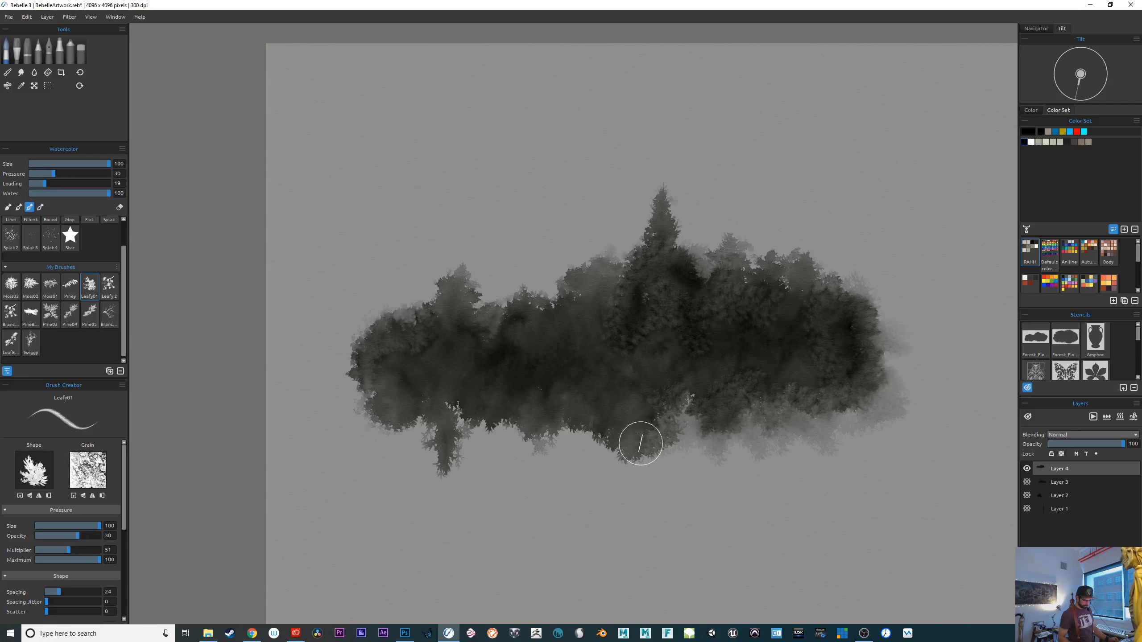
Fill the notch around the hanging lower-left clump with Leafy01 foliage, and work Branch_01 strokes into it
{"action": "scroll", "coordinate": [640, 444], "scroll_direction": "up", "scroll_amount": 3}
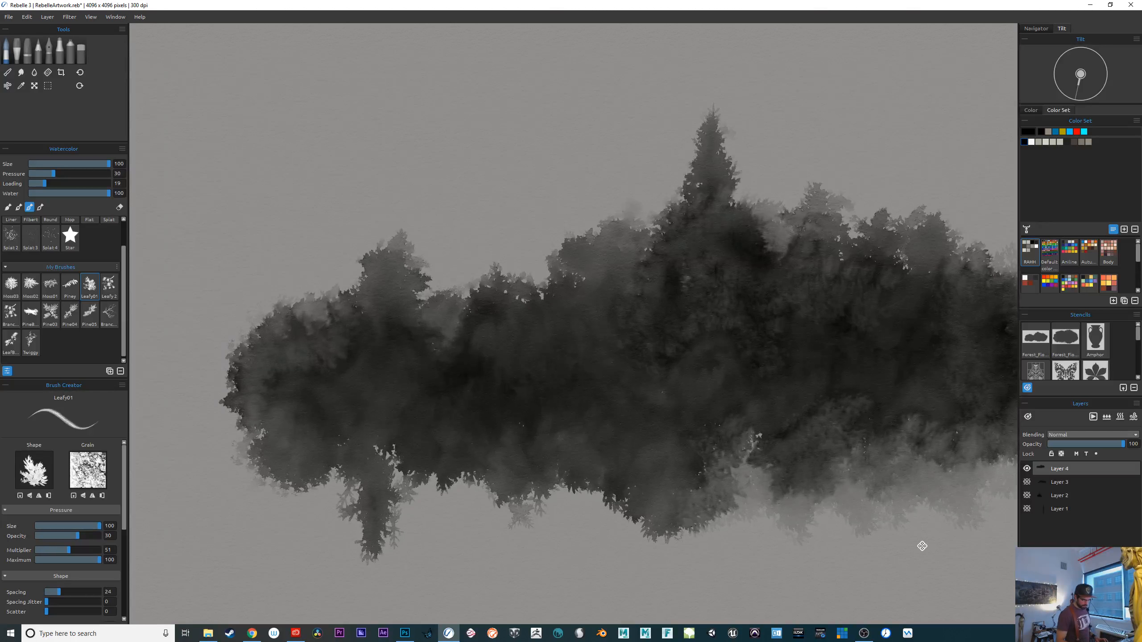
{"action": "left_click_drag", "start_coordinate": [922, 546], "coordinate": [662, 548]}
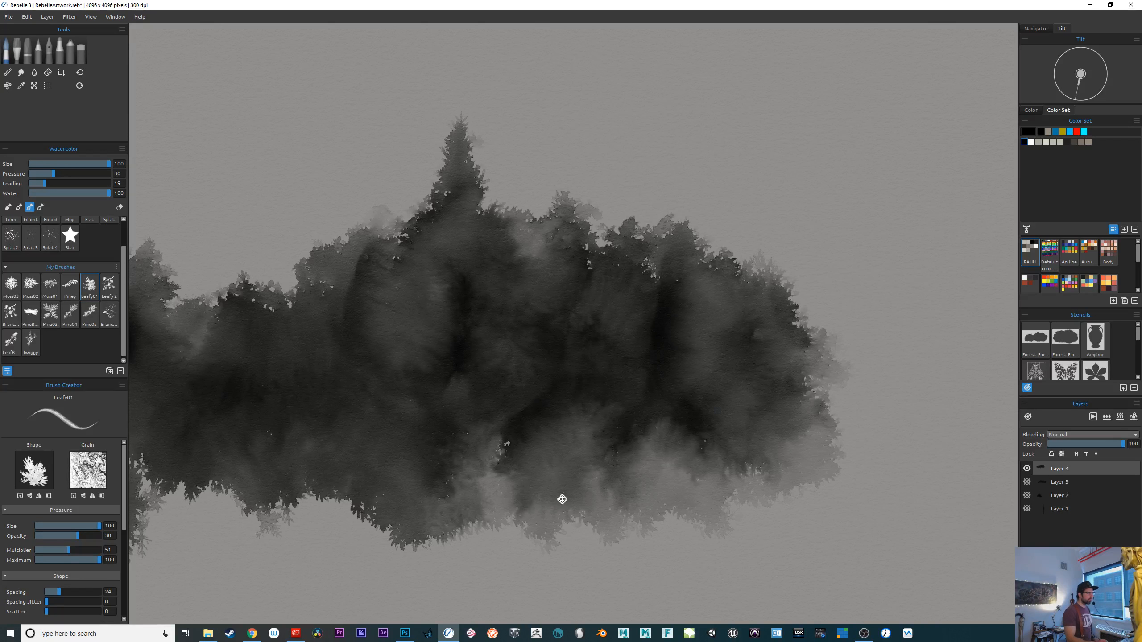
{"action": "left_click_drag", "start_coordinate": [562, 499], "coordinate": [894, 540]}
{"action": "left_click_drag", "start_coordinate": [635, 518], "coordinate": [626, 354]}
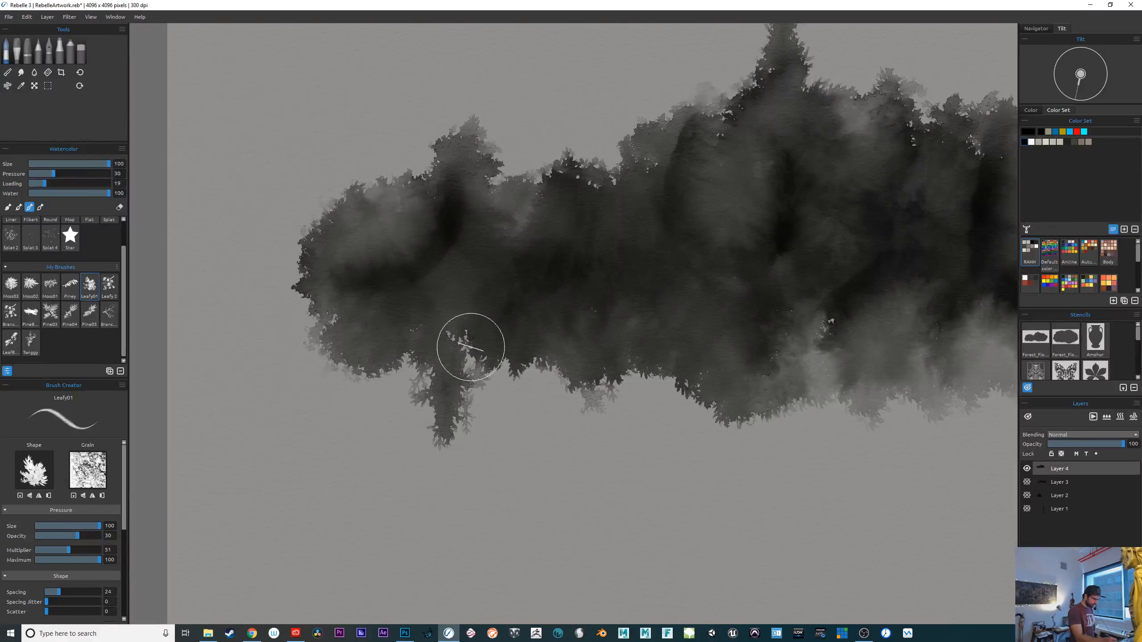
{"action": "mouse_move", "coordinate": [471, 347]}
{"action": "left_mouse_down"}
{"action": "mouse_move", "coordinate": [480, 382]}
{"action": "mouse_move", "coordinate": [479, 370]}
{"action": "mouse_move", "coordinate": [448, 361]}
{"action": "mouse_move", "coordinate": [402, 373]}
{"action": "mouse_move", "coordinate": [416, 358]}
{"action": "mouse_move", "coordinate": [381, 380]}
{"action": "mouse_move", "coordinate": [453, 363]}
{"action": "mouse_move", "coordinate": [488, 323]}
{"action": "left_mouse_up"}
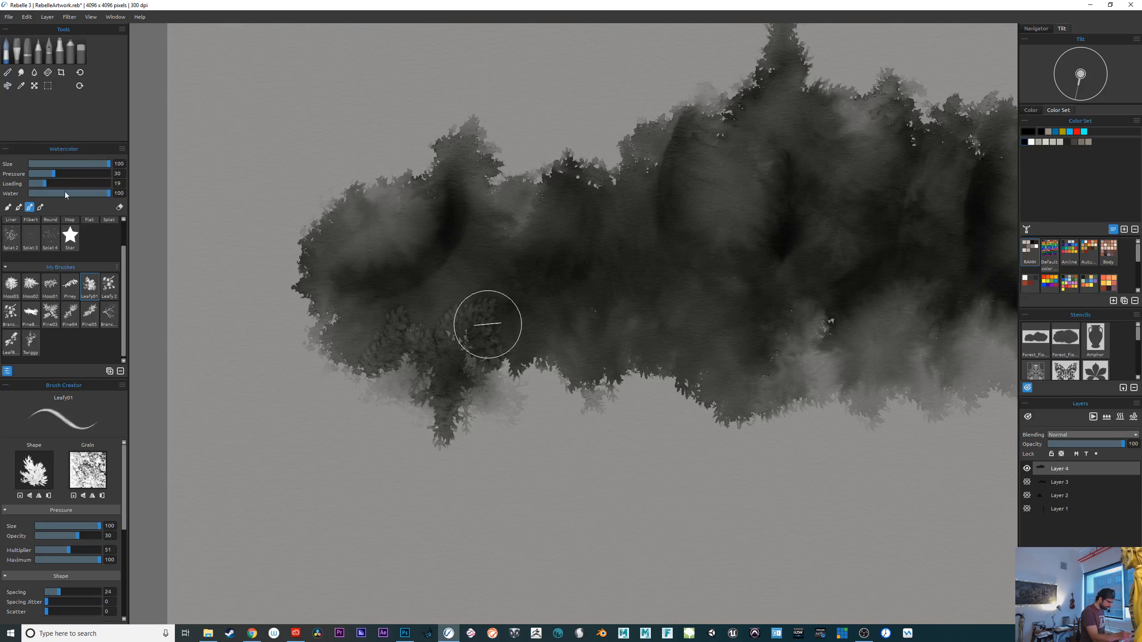
{"action": "left_click", "coordinate": [109, 313]}
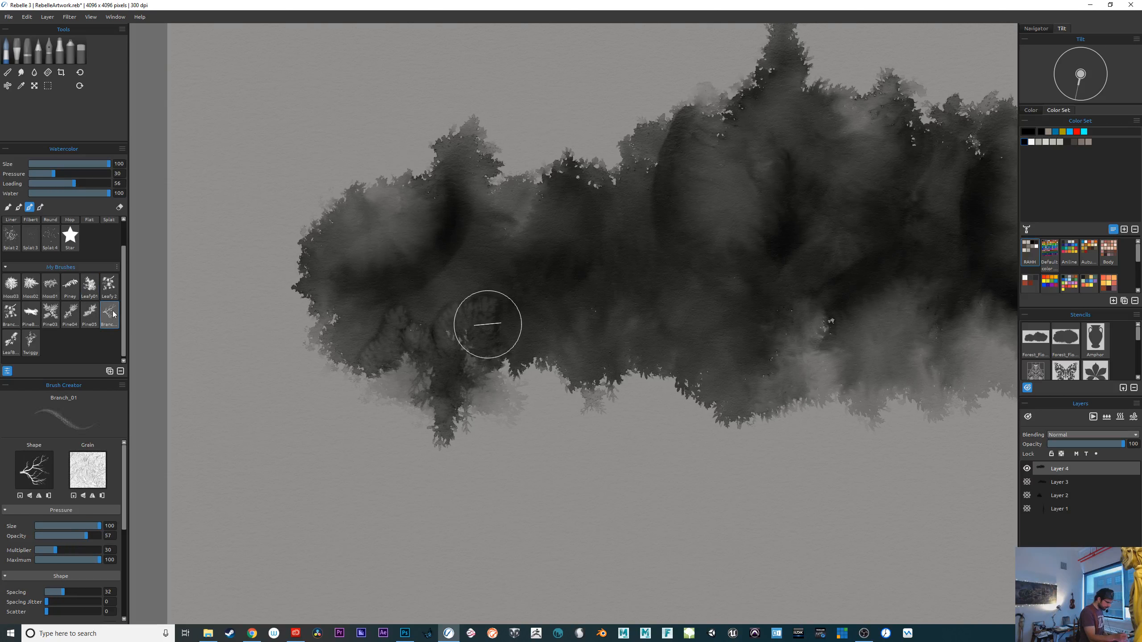
{"action": "mouse_move", "coordinate": [404, 366]}
{"action": "left_mouse_down"}
{"action": "mouse_move", "coordinate": [503, 394]}
{"action": "mouse_move", "coordinate": [446, 369]}
{"action": "mouse_move", "coordinate": [438, 380]}
{"action": "mouse_move", "coordinate": [457, 391]}
{"action": "mouse_move", "coordinate": [414, 362]}
{"action": "mouse_move", "coordinate": [395, 374]}
{"action": "mouse_move", "coordinate": [463, 387]}
{"action": "left_mouse_up"}
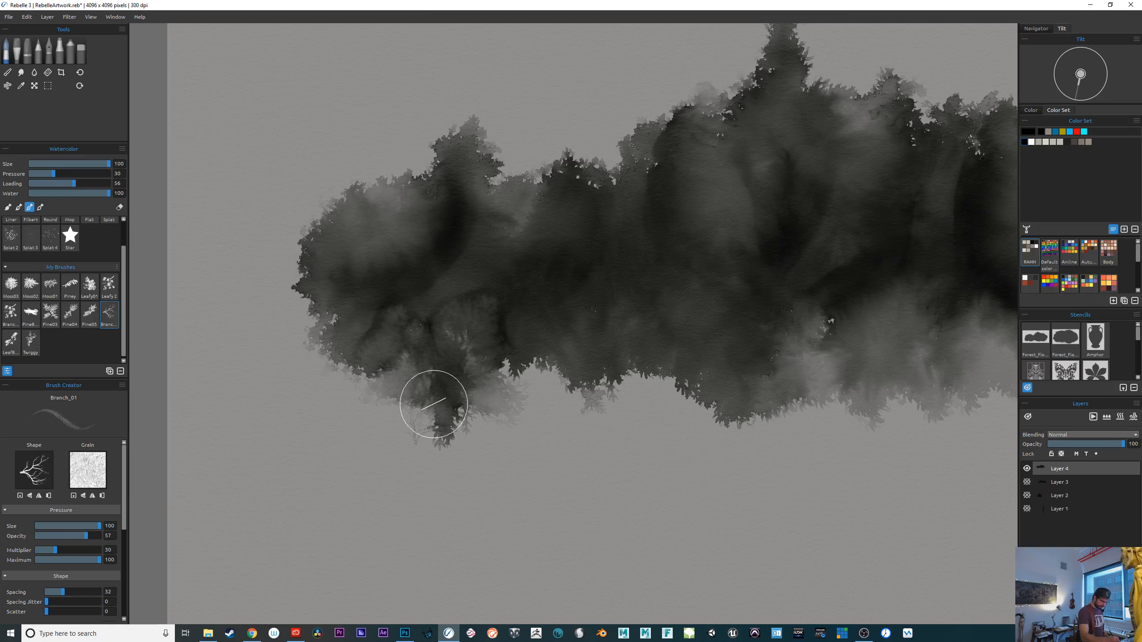
Darken the lower-left clump with the Moss01 brush, and extend mossy foliage along the underside with water at 69
{"action": "left_click", "coordinate": [50, 285]}
{"action": "mouse_move", "coordinate": [408, 376]}
{"action": "left_mouse_down"}
{"action": "mouse_move", "coordinate": [431, 406]}
{"action": "mouse_move", "coordinate": [417, 407]}
{"action": "mouse_move", "coordinate": [452, 403]}
{"action": "mouse_move", "coordinate": [512, 343]}
{"action": "mouse_move", "coordinate": [411, 364]}
{"action": "mouse_move", "coordinate": [387, 353]}
{"action": "left_mouse_up"}
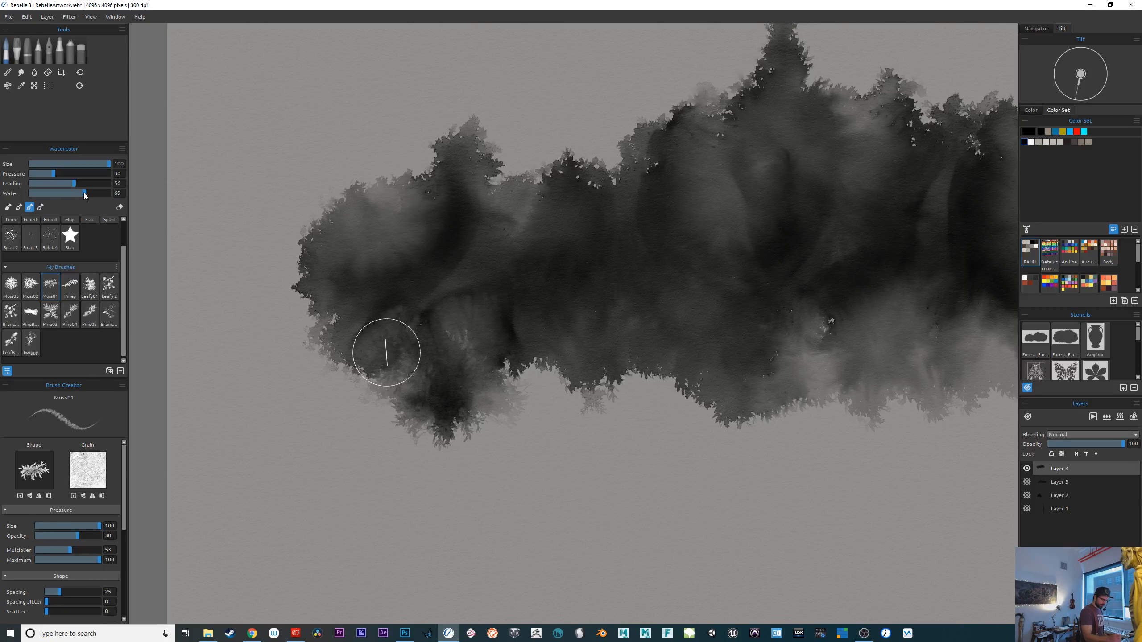
{"action": "left_click_drag", "start_coordinate": [536, 362], "coordinate": [573, 369]}
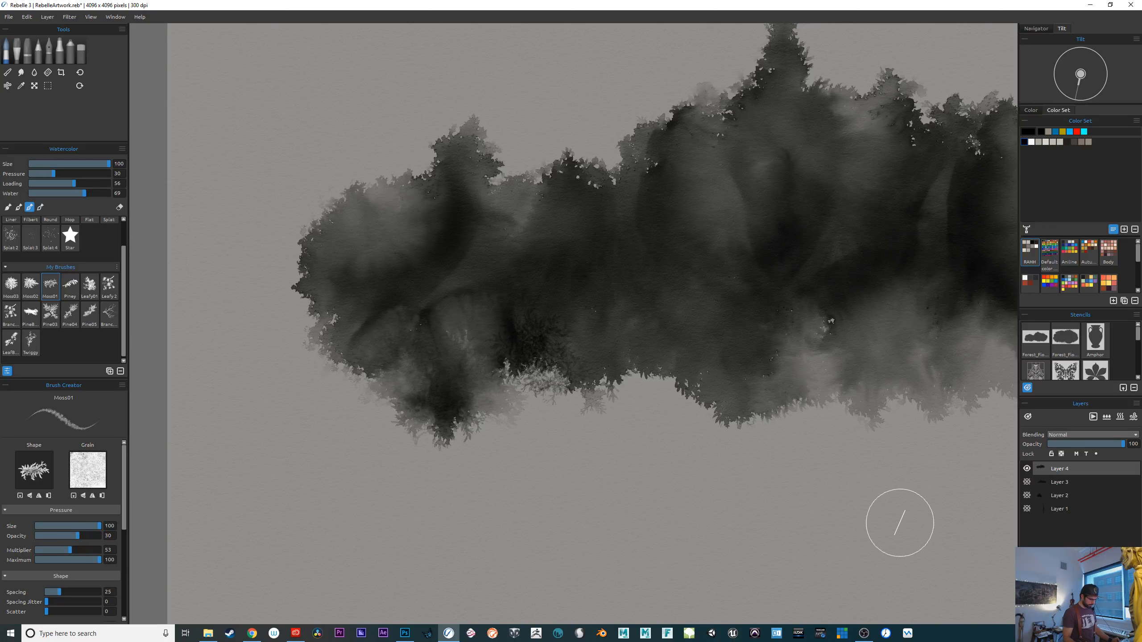
{"action": "mouse_move", "coordinate": [660, 339]}
{"action": "left_mouse_down"}
{"action": "mouse_move", "coordinate": [667, 371]}
{"action": "mouse_move", "coordinate": [696, 358]}
{"action": "mouse_move", "coordinate": [616, 378]}
{"action": "left_mouse_up"}
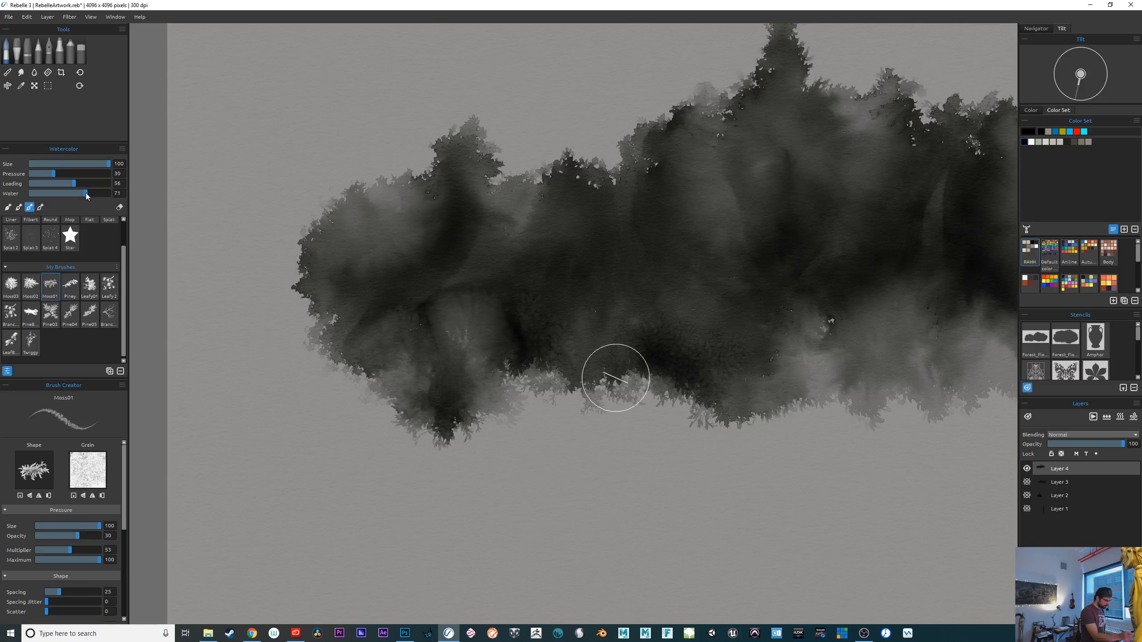
Paint thin bare branches sticking out above the treeline with the Branch_01 brush, raising its loading to 87
{"action": "mouse_move", "coordinate": [789, 465]}
{"action": "left_mouse_down"}
{"action": "mouse_move", "coordinate": [611, 521]}
{"action": "mouse_move", "coordinate": [618, 512]}
{"action": "left_mouse_up"}
{"action": "left_click", "coordinate": [111, 316]}
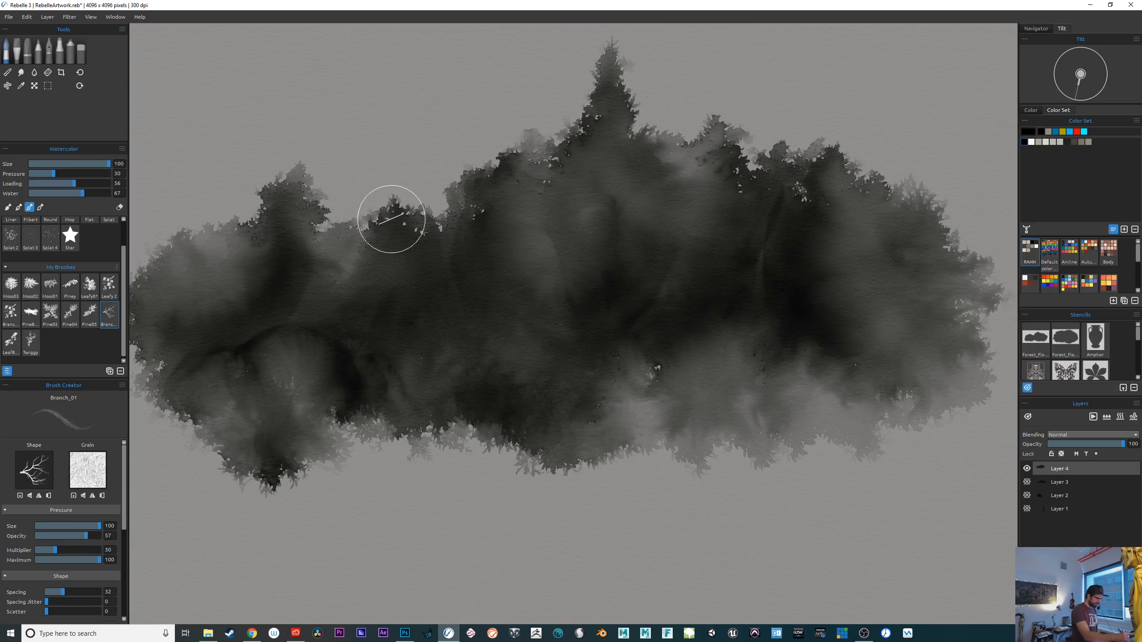
{"action": "left_click_drag", "start_coordinate": [392, 219], "coordinate": [377, 167]}
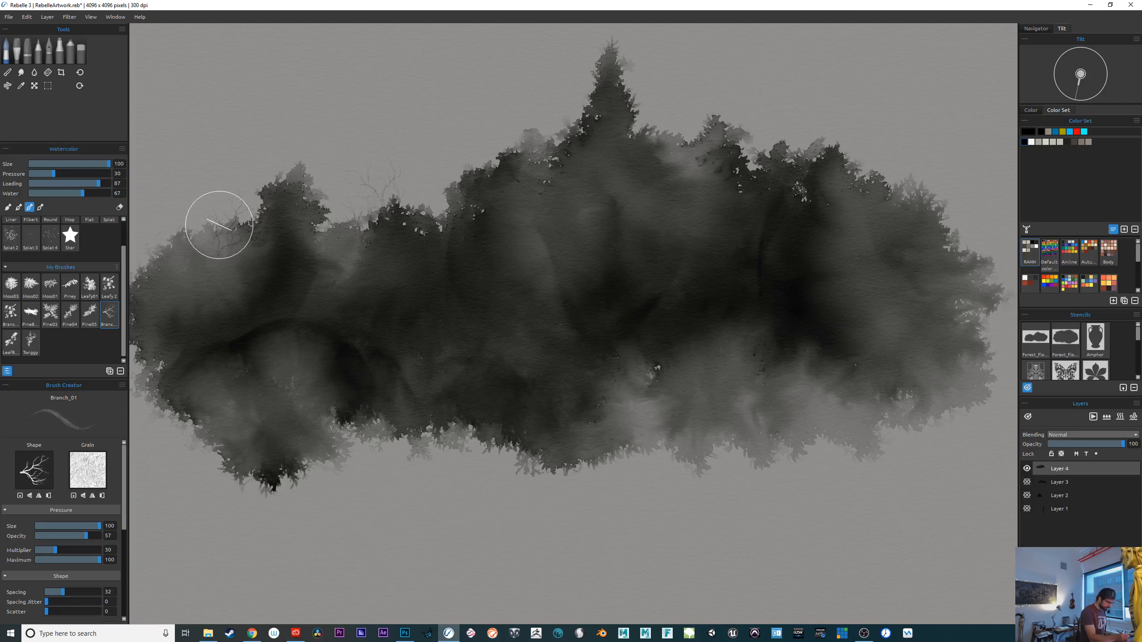
{"action": "left_click_drag", "start_coordinate": [600, 414], "coordinate": [386, 482]}
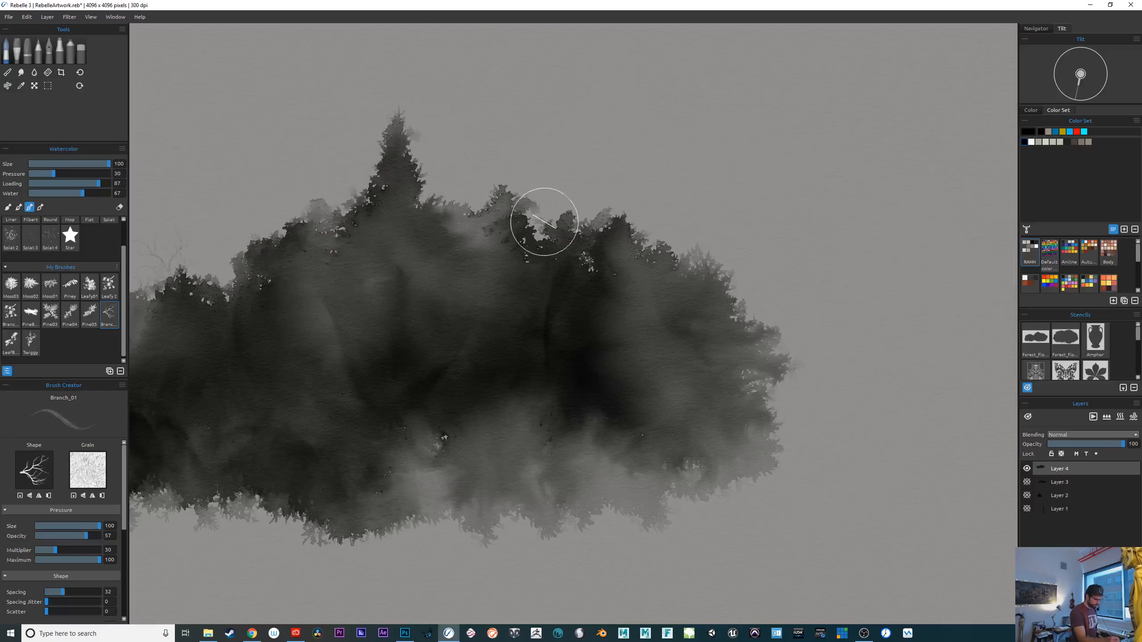
Undo the last branch marks on the lower right underside, and paint a new Branch_01 twig there
{"action": "left_click_drag", "start_coordinate": [654, 456], "coordinate": [836, 377]}
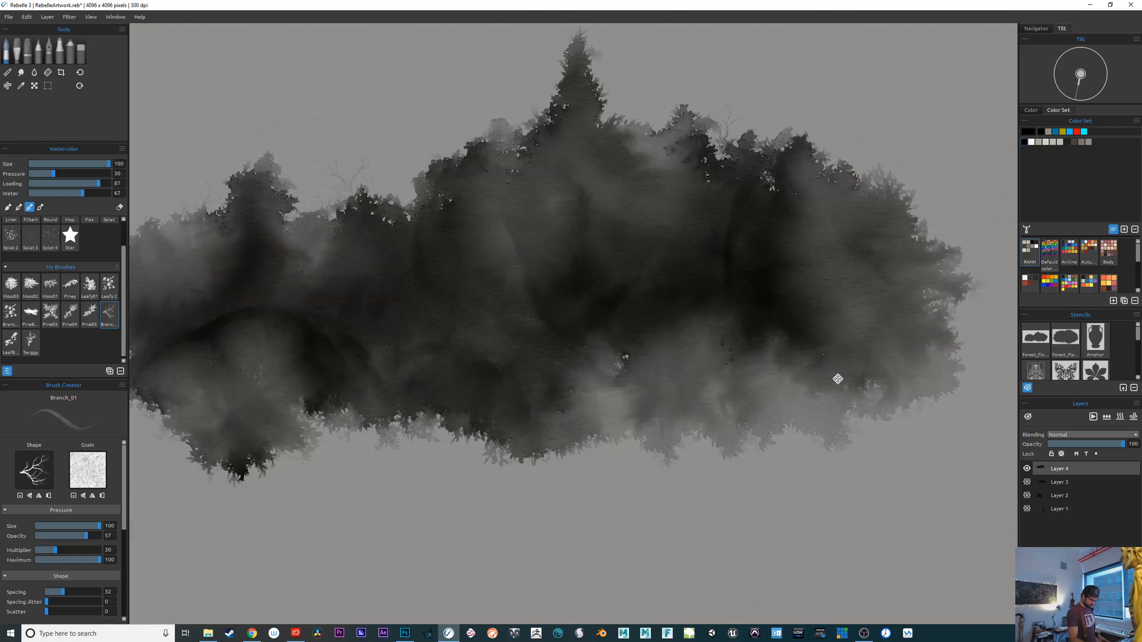
{"action": "key", "text": "ctrl+z"}
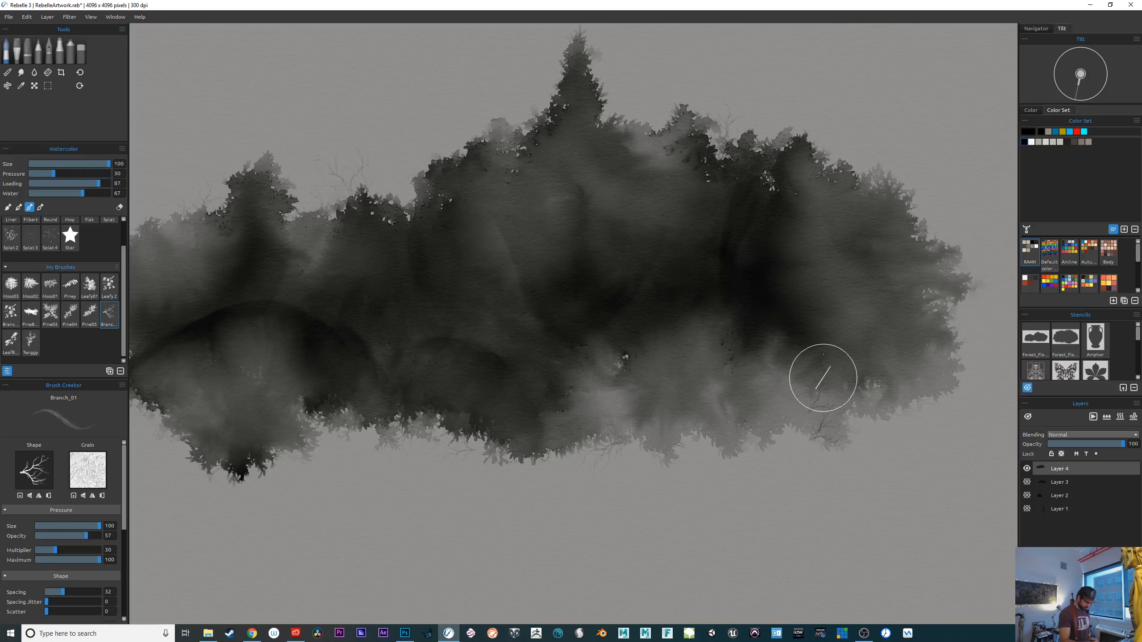
{"action": "key", "text": "ctrl+z"}
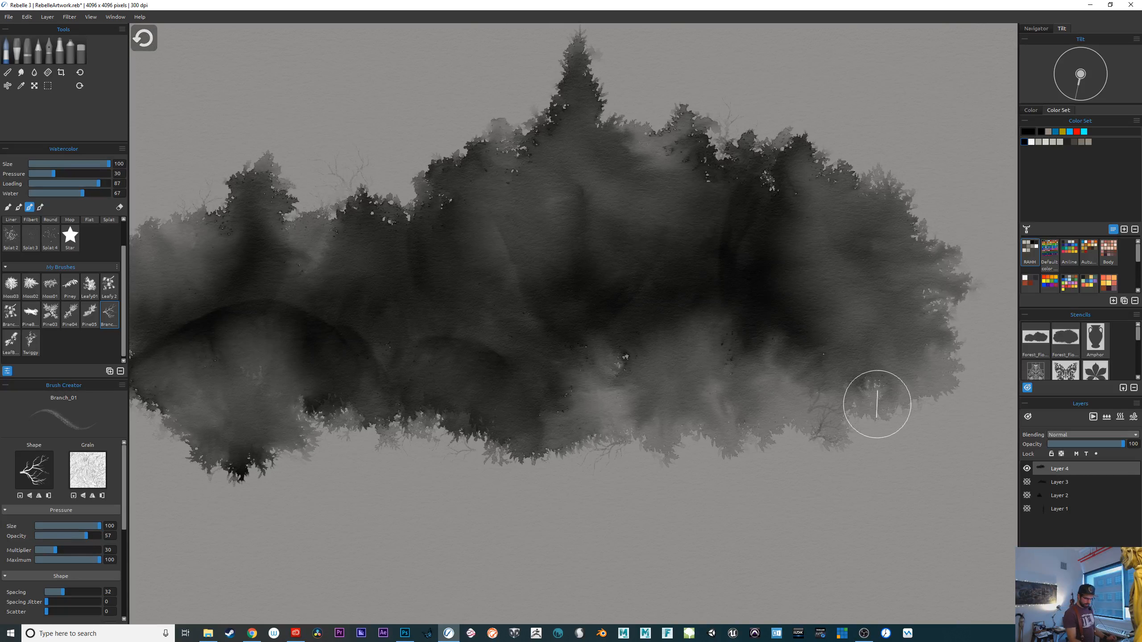
{"action": "left_click_drag", "start_coordinate": [872, 407], "coordinate": [867, 382]}
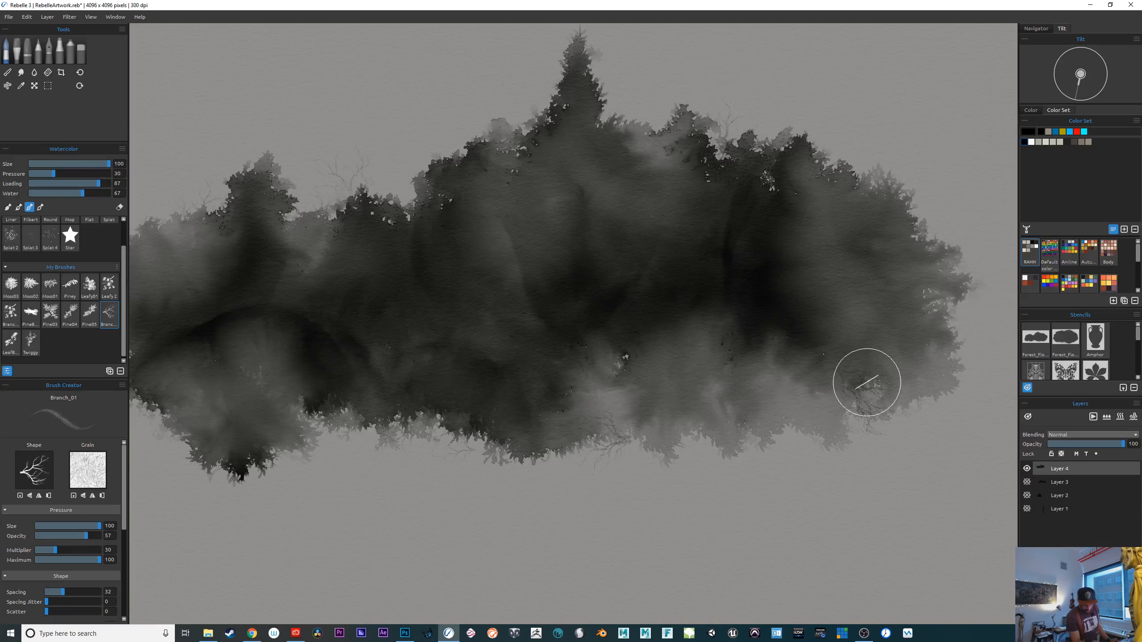
Add Branch_01 twigs along the upper right and upper left edges of the tree mass
{"action": "left_click_drag", "start_coordinate": [589, 506], "coordinate": [663, 602]}
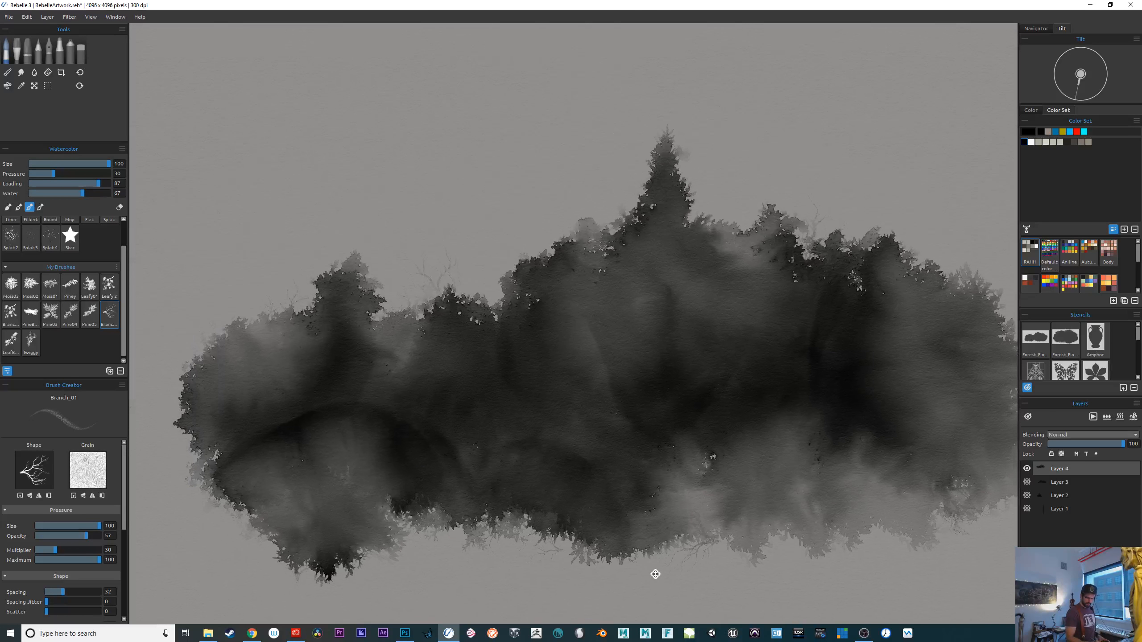
{"action": "left_click_drag", "start_coordinate": [920, 236], "coordinate": [903, 280]}
{"action": "left_click_drag", "start_coordinate": [602, 414], "coordinate": [764, 432]}
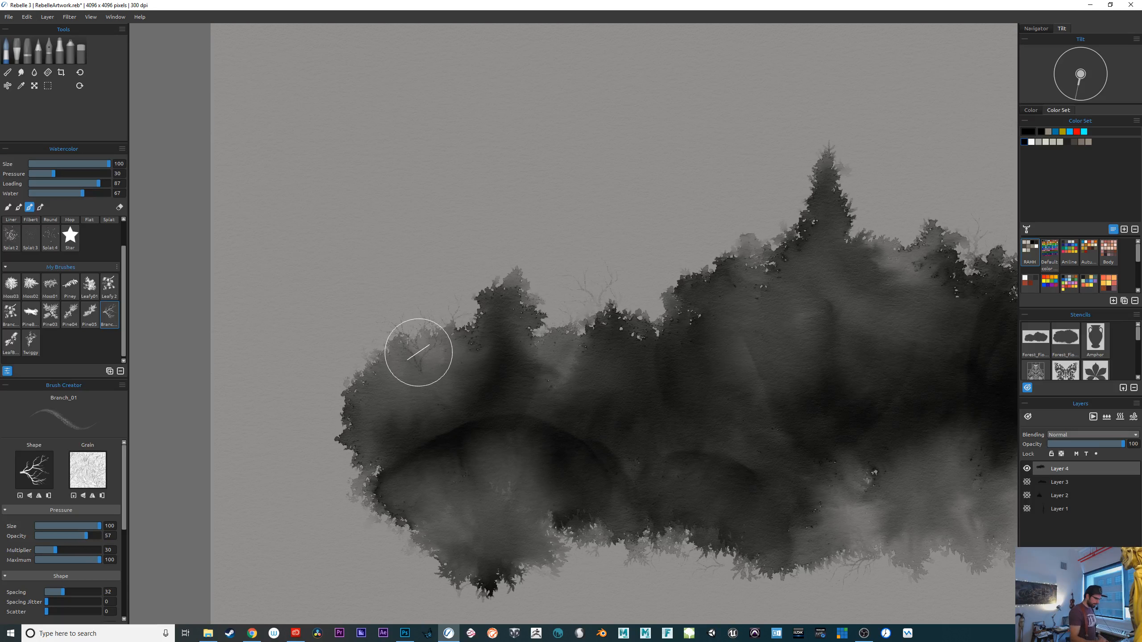
Paint fine Branch_01 twigs around the left base of the tall central spire
{"action": "mouse_move", "coordinate": [816, 515]}
{"action": "left_mouse_down"}
{"action": "mouse_move", "coordinate": [625, 454]}
{"action": "mouse_move", "coordinate": [504, 507]}
{"action": "left_mouse_up"}
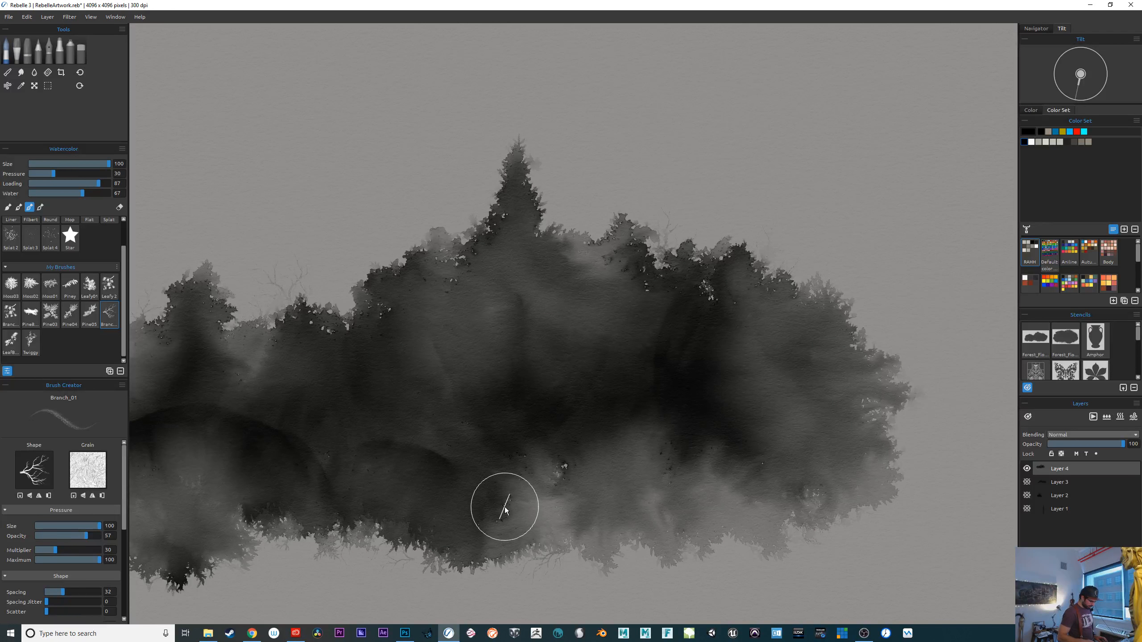
{"action": "scroll", "coordinate": [506, 510], "scroll_direction": "up", "scroll_amount": 2}
{"action": "scroll", "coordinate": [504, 506], "scroll_direction": "up", "scroll_amount": 2}
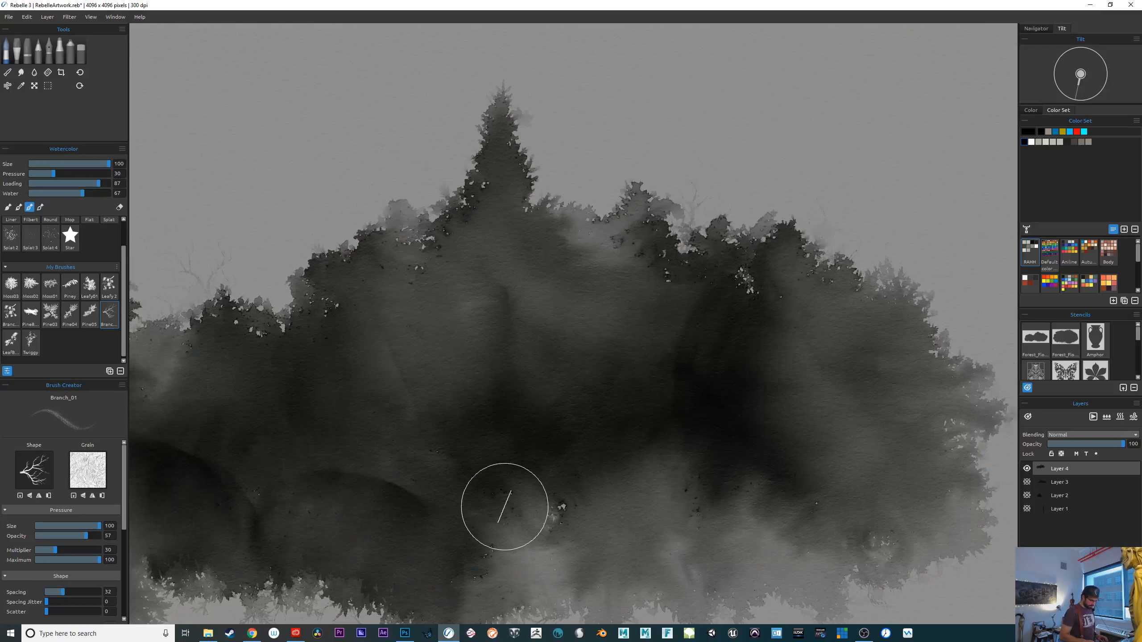
{"action": "scroll", "coordinate": [505, 507], "scroll_direction": "down", "scroll_amount": 2}
{"action": "mouse_move", "coordinate": [478, 210]}
{"action": "left_mouse_down"}
{"action": "mouse_move", "coordinate": [472, 195]}
{"action": "mouse_move", "coordinate": [489, 214]}
{"action": "mouse_move", "coordinate": [467, 208]}
{"action": "mouse_move", "coordinate": [507, 225]}
{"action": "left_mouse_up"}
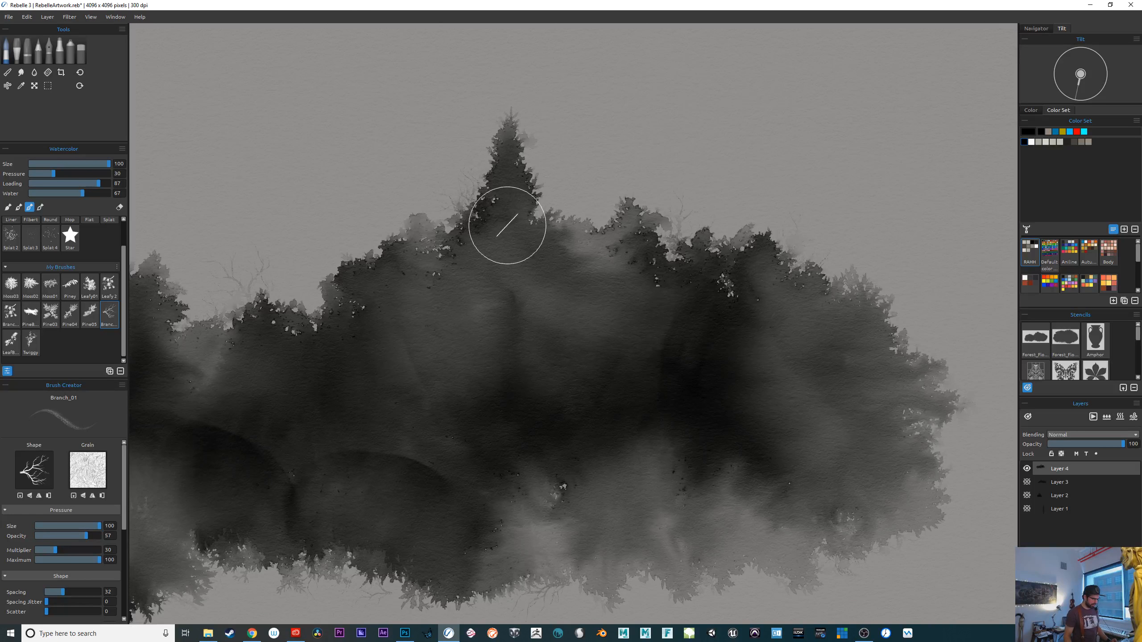
Splatter dark spots with the Splat brush at size 100 over the left part and lower centre of the tree mass
{"action": "scroll", "coordinate": [124, 243], "scroll_direction": "up", "scroll_amount": 2}
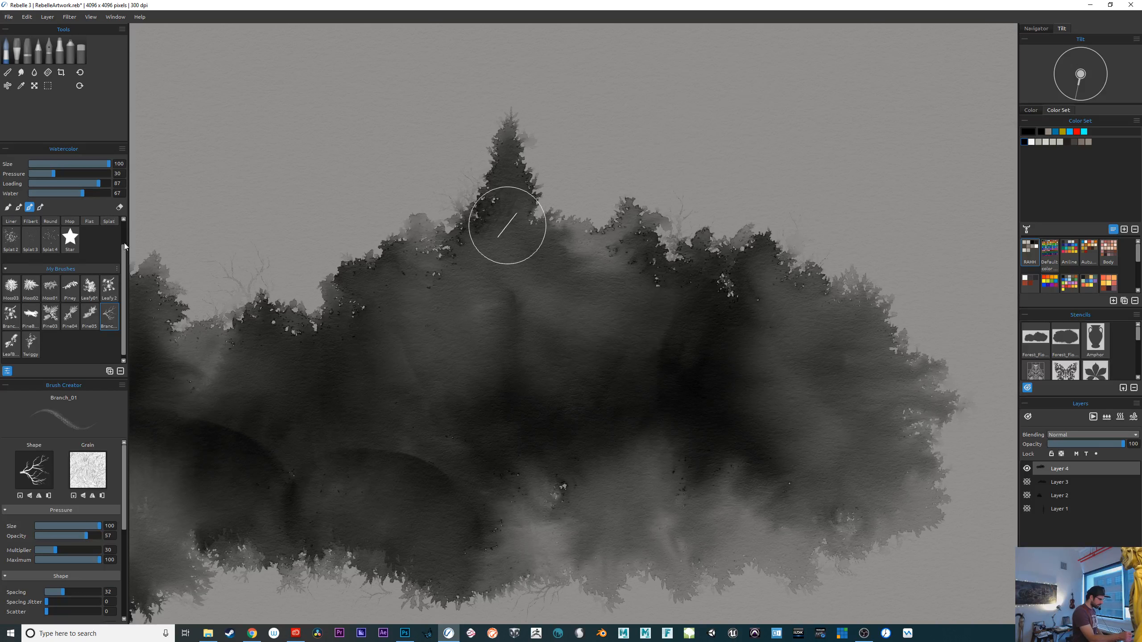
{"action": "left_click", "coordinate": [109, 240]}
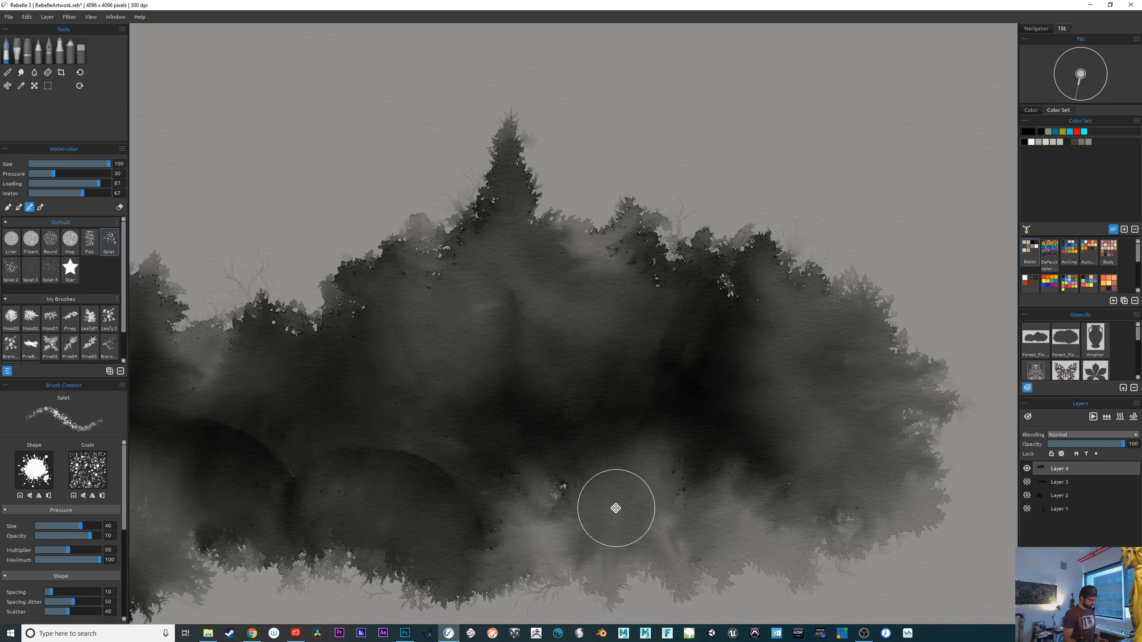
{"action": "left_click_drag", "start_coordinate": [745, 515], "coordinate": [920, 399]}
{"action": "left_click_drag", "start_coordinate": [670, 535], "coordinate": [685, 534]}
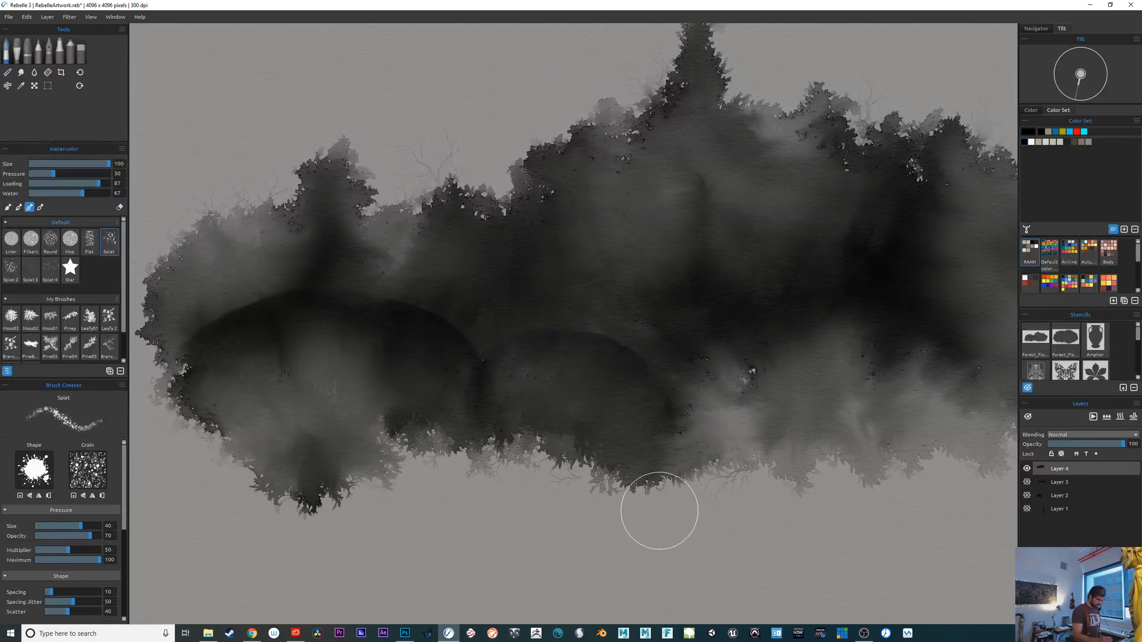
{"action": "left_click_drag", "start_coordinate": [322, 436], "coordinate": [397, 379]}
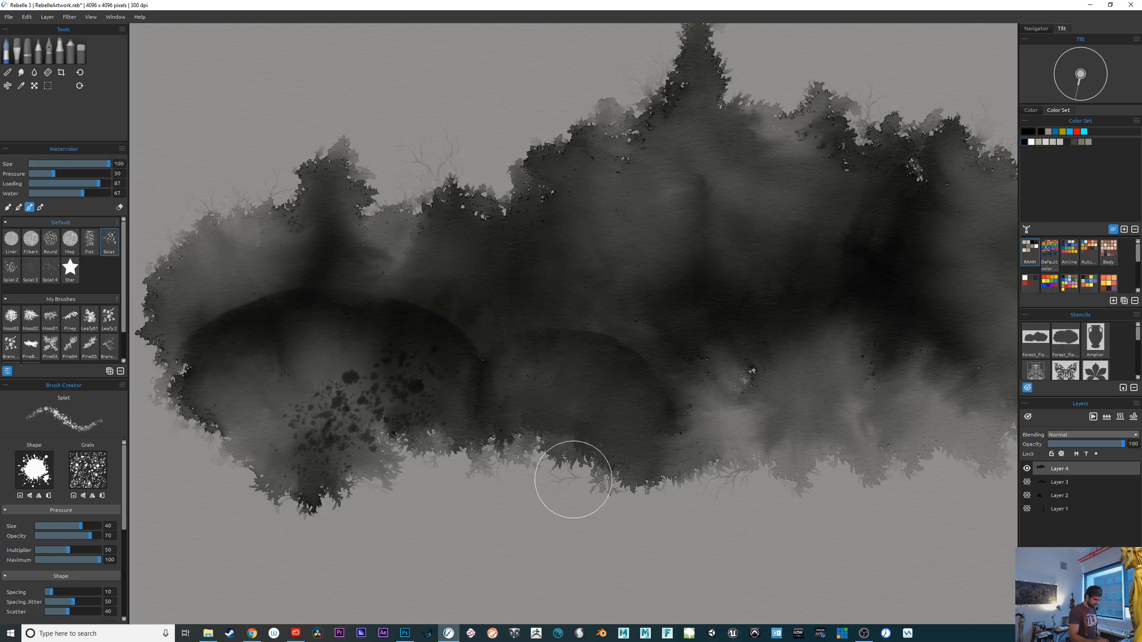
{"action": "mouse_move", "coordinate": [331, 335]}
{"action": "left_mouse_down"}
{"action": "mouse_move", "coordinate": [313, 331]}
{"action": "mouse_move", "coordinate": [301, 371]}
{"action": "left_mouse_up"}
{"action": "left_click_drag", "start_coordinate": [749, 434], "coordinate": [782, 353]}
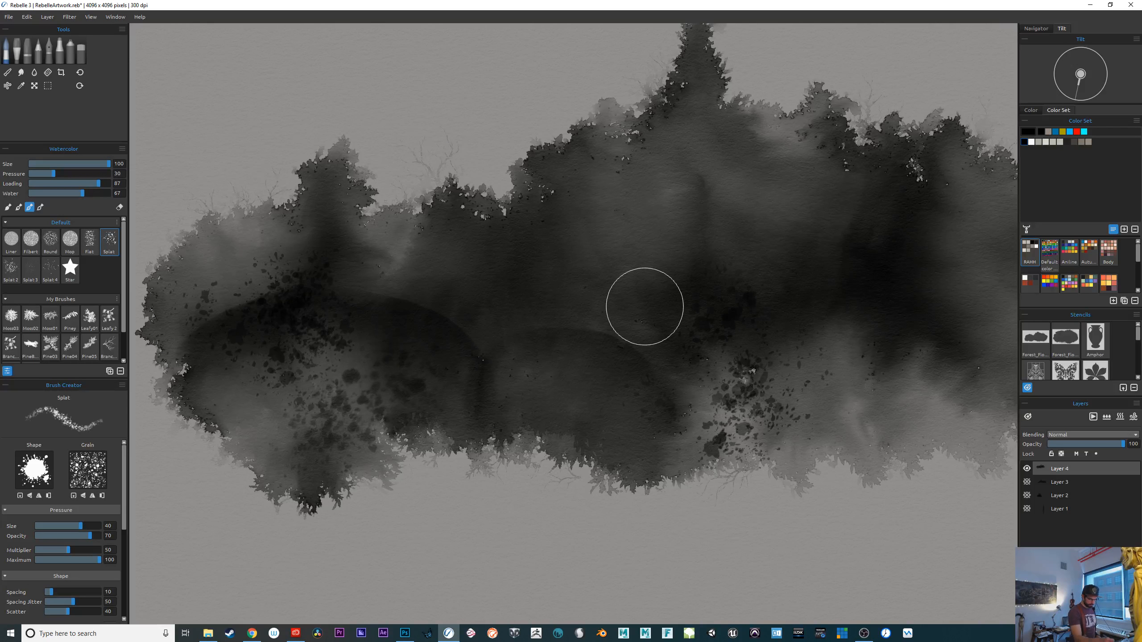
Add Splat brush spots across the upper centre and down the right side of the tree mass
{"action": "left_click_drag", "start_coordinate": [645, 307], "coordinate": [638, 181]}
{"action": "left_click_drag", "start_coordinate": [882, 419], "coordinate": [572, 481]}
{"action": "mouse_move", "coordinate": [661, 294]}
{"action": "left_mouse_down"}
{"action": "mouse_move", "coordinate": [745, 346]}
{"action": "mouse_move", "coordinate": [719, 495]}
{"action": "left_mouse_up"}
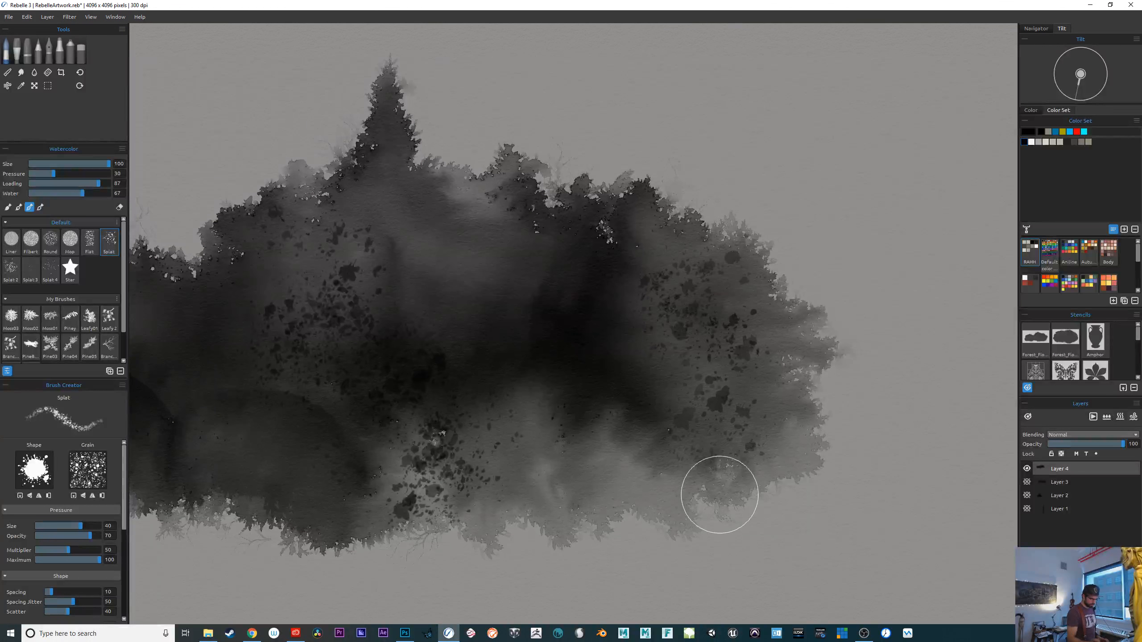
Splatter the gap beside the left spire, and with the brush size reduced to 70, the tree mass's upper left edge
{"action": "left_click_drag", "start_coordinate": [822, 538], "coordinate": [996, 520]}
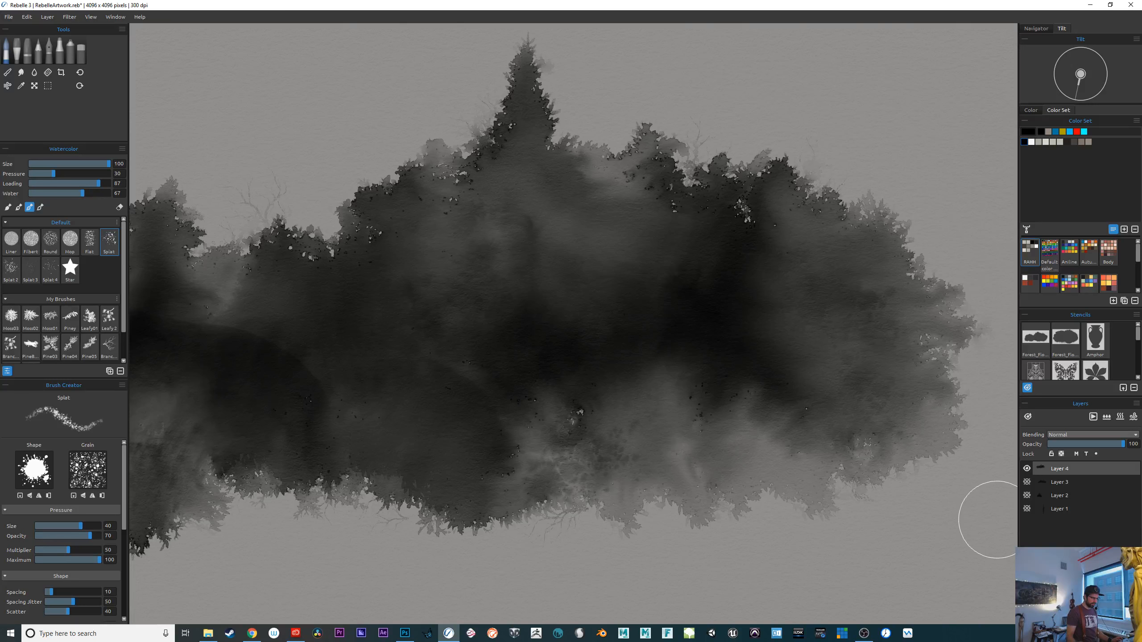
{"action": "key", "text": "space"}
{"action": "mouse_move", "coordinate": [662, 522]}
{"action": "left_mouse_down"}
{"action": "mouse_move", "coordinate": [864, 540]}
{"action": "mouse_move", "coordinate": [895, 527]}
{"action": "left_mouse_up"}
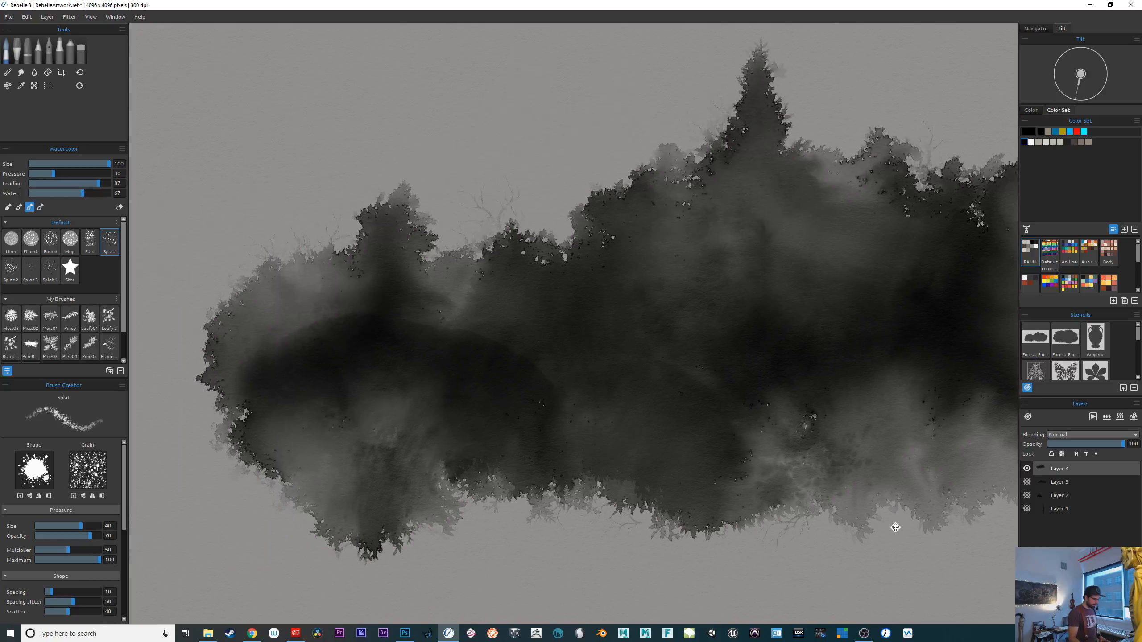
{"action": "left_click_drag", "start_coordinate": [439, 245], "coordinate": [470, 285]}
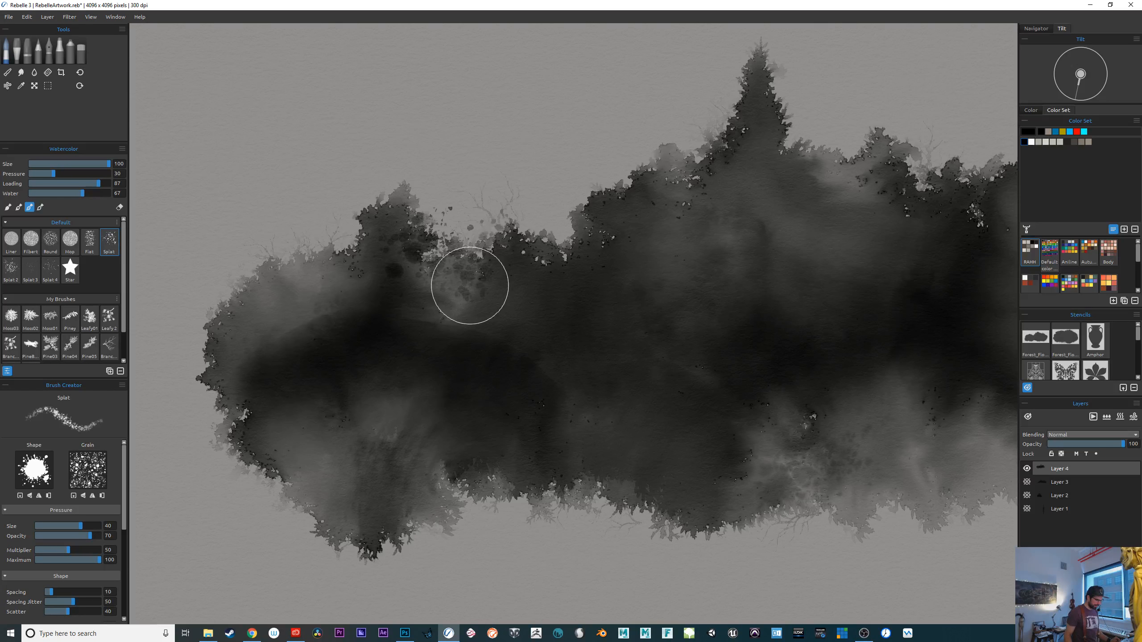
{"action": "key", "text": "["}
{"action": "key", "text": "["}
{"action": "key", "text": "["}
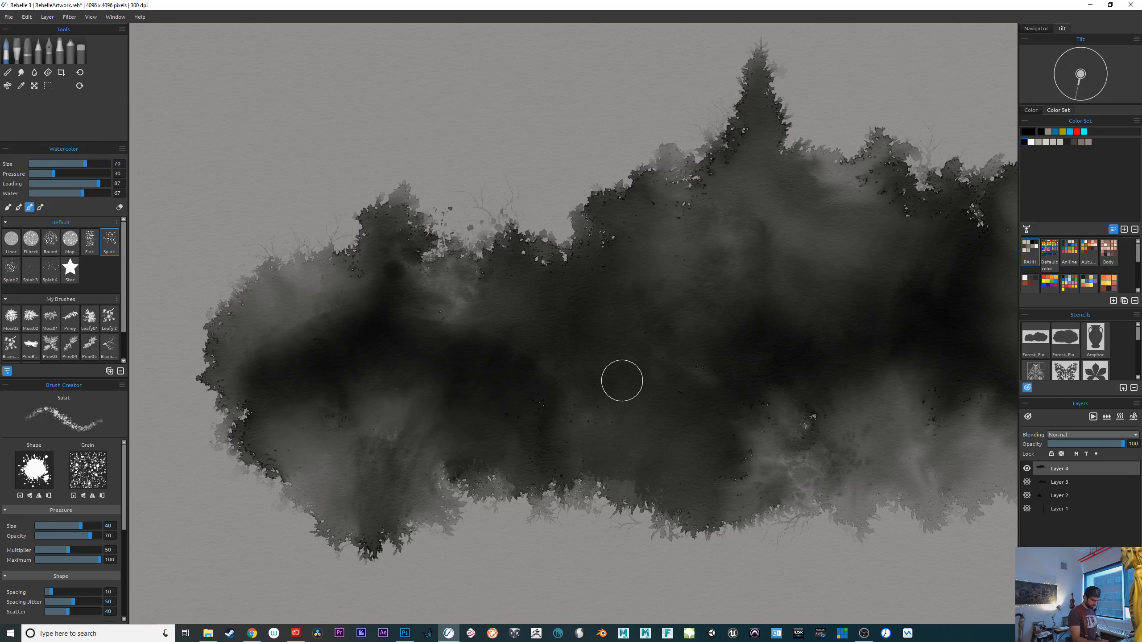
{"action": "left_click_drag", "start_coordinate": [334, 258], "coordinate": [332, 279]}
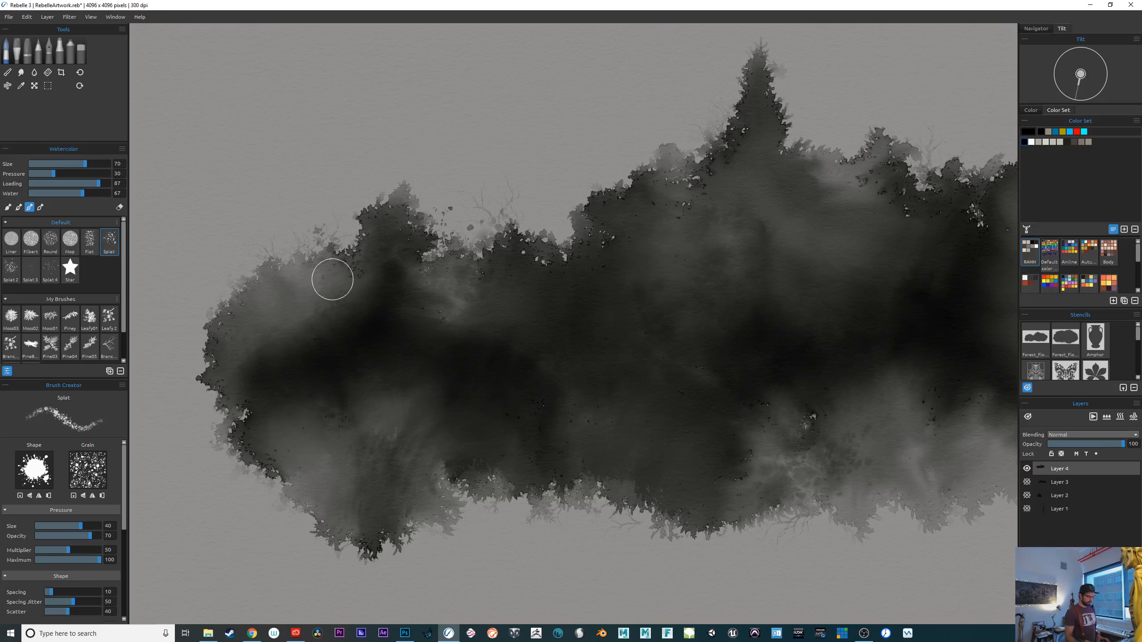
Examine the splattered texture and edges of the tree mass up close and as a whole silhouette
{"action": "mouse_move", "coordinate": [760, 541]}
{"action": "left_mouse_down"}
{"action": "mouse_move", "coordinate": [632, 526]}
{"action": "mouse_move", "coordinate": [653, 558]}
{"action": "mouse_move", "coordinate": [711, 537]}
{"action": "mouse_move", "coordinate": [849, 545]}
{"action": "mouse_move", "coordinate": [876, 508]}
{"action": "mouse_move", "coordinate": [900, 502]}
{"action": "left_mouse_up"}
{"action": "scroll", "coordinate": [901, 501], "scroll_direction": "down", "scroll_amount": 2}
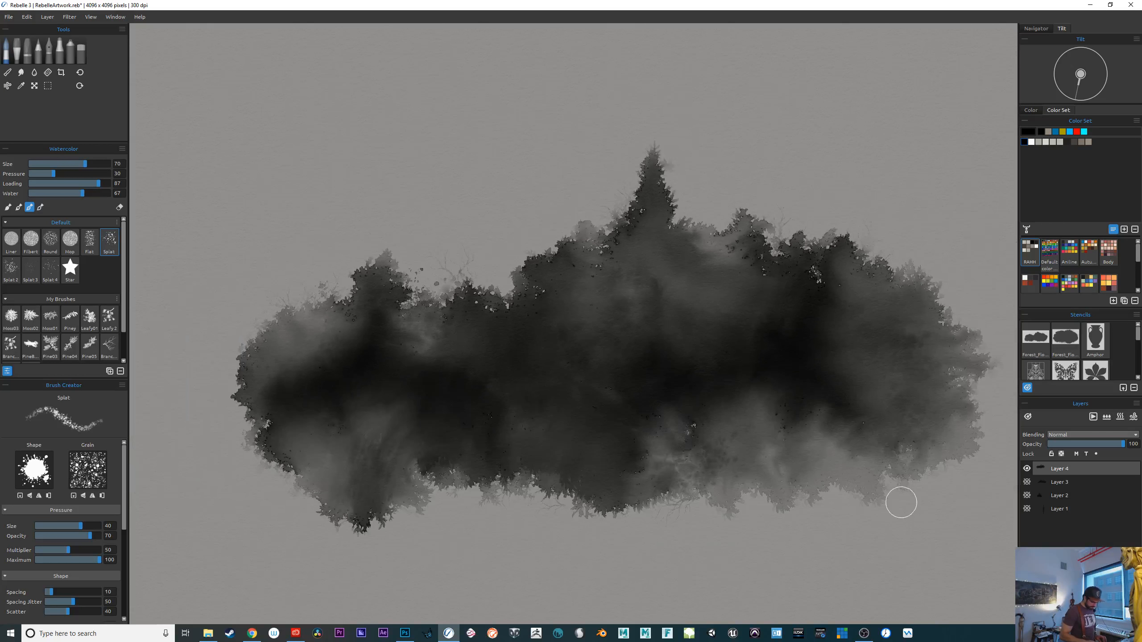
{"action": "scroll", "coordinate": [901, 502], "scroll_direction": "up", "scroll_amount": 4}
{"action": "scroll", "coordinate": [683, 454], "scroll_direction": "down", "scroll_amount": 1}
{"action": "left_click_drag", "start_coordinate": [684, 454], "coordinate": [446, 440]}
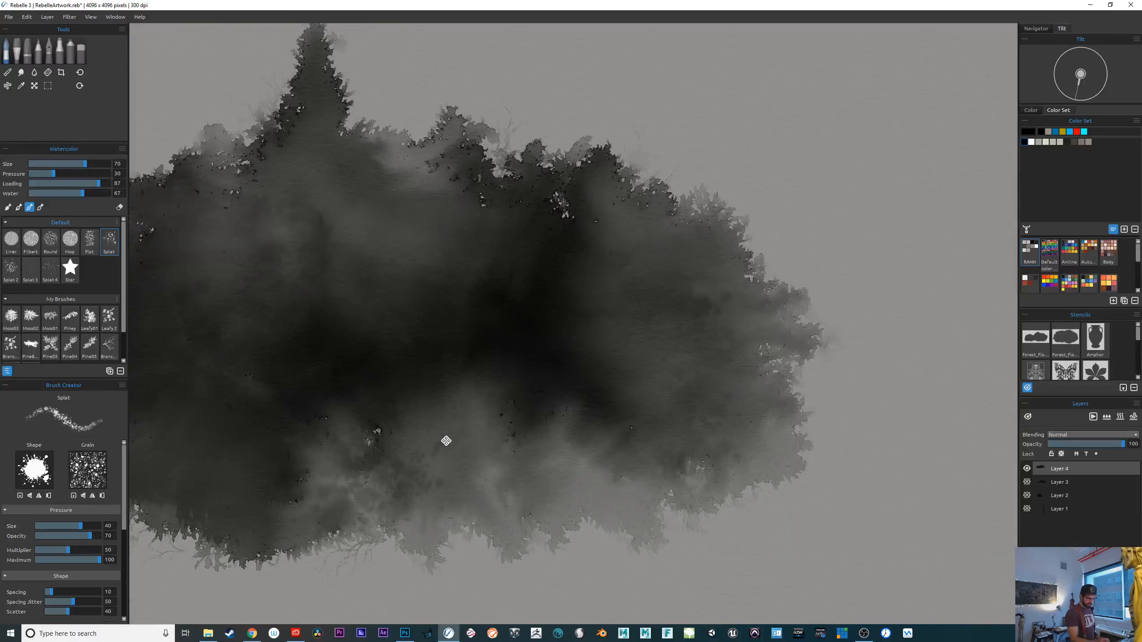
{"action": "left_click_drag", "start_coordinate": [827, 514], "coordinate": [1002, 469]}
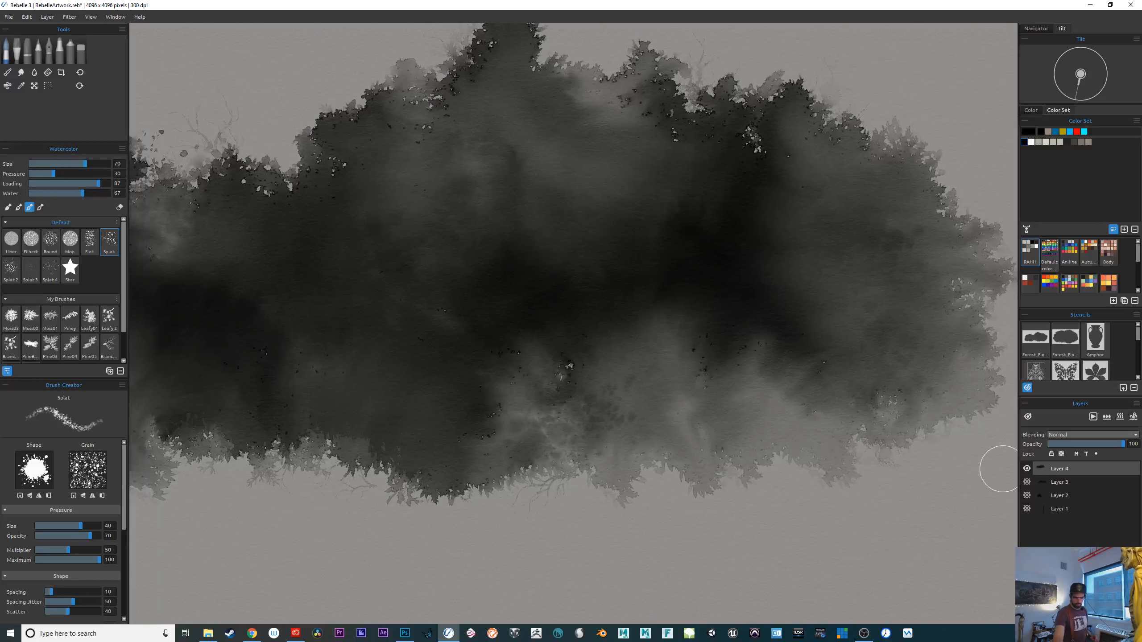
{"action": "scroll", "coordinate": [816, 306], "scroll_direction": "down", "scroll_amount": 3}
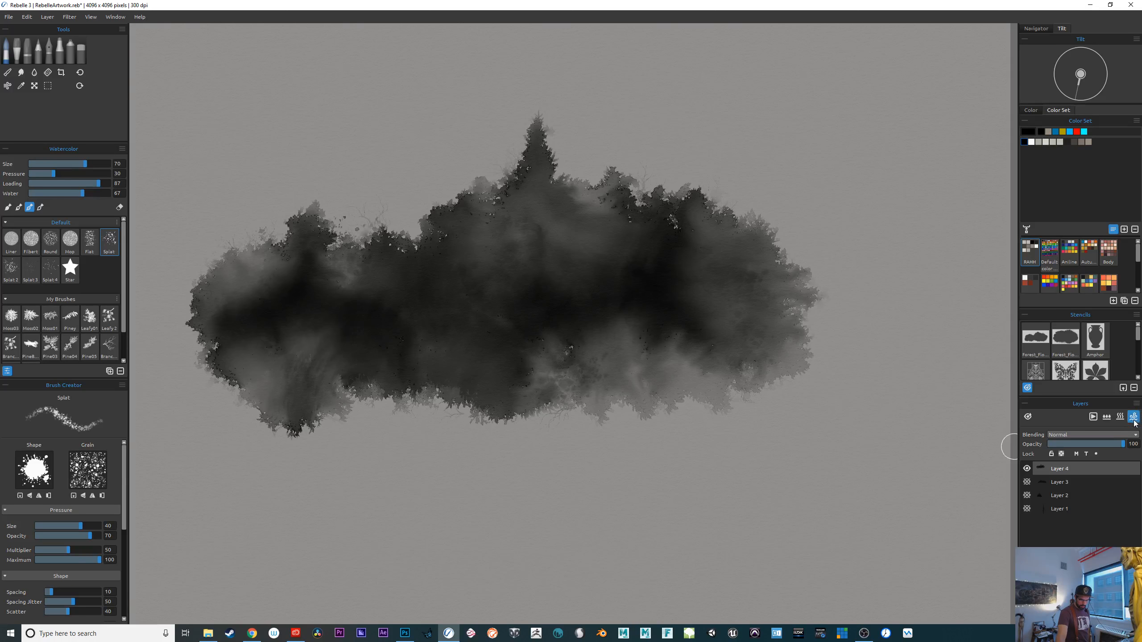
Hide Layer 4 and view Layer 3, Layer 2 and Layer 1 one at a time
{"action": "left_click", "coordinate": [1027, 468]}
{"action": "left_click", "coordinate": [1026, 482]}
{"action": "left_click", "coordinate": [1025, 481]}
{"action": "left_click", "coordinate": [1027, 495]}
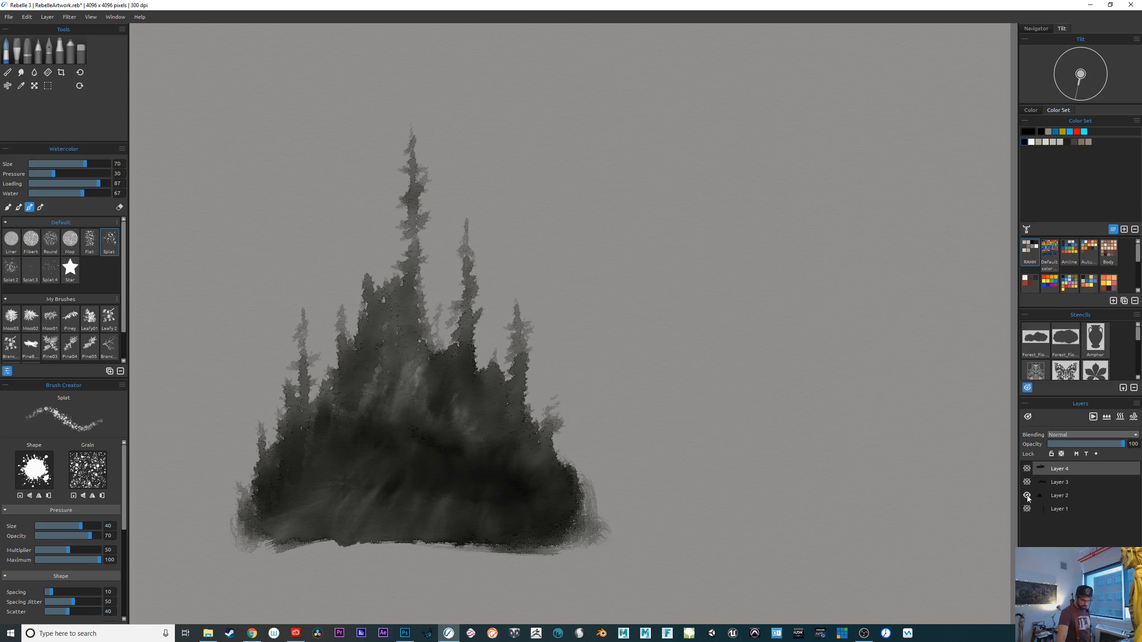
{"action": "left_click", "coordinate": [1026, 495]}
{"action": "left_click", "coordinate": [1027, 509]}
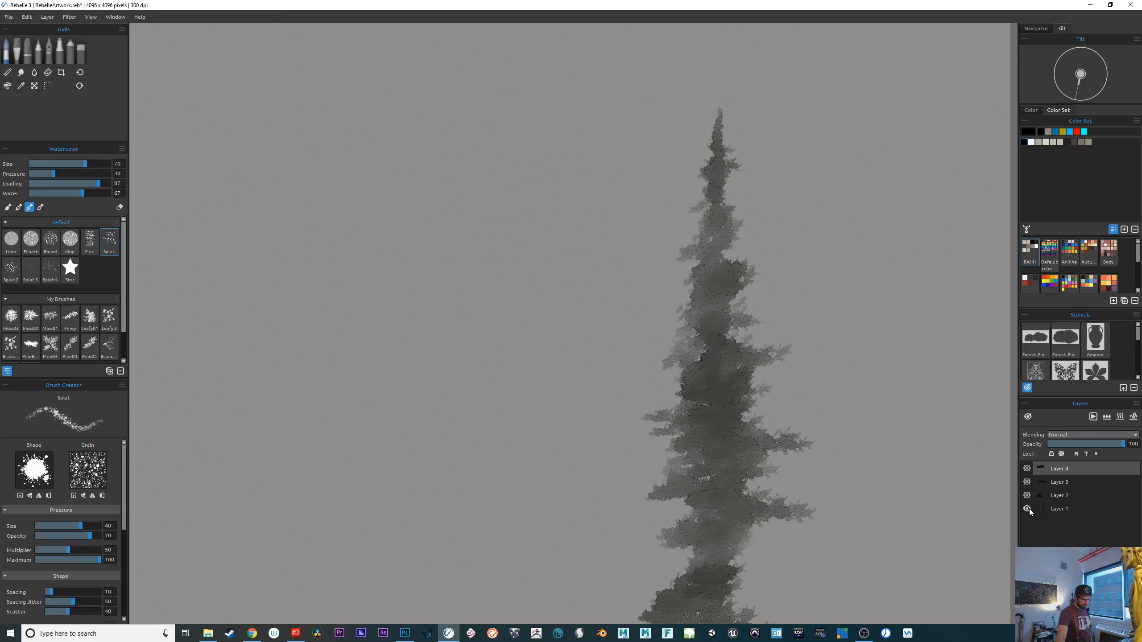
{"action": "left_click", "coordinate": [1028, 509]}
{"action": "left_click", "coordinate": [1028, 507]}
{"action": "left_click", "coordinate": [1027, 506]}
Make all four silhouette layers visible together
{"action": "left_click", "coordinate": [1027, 495]}
{"action": "left_click", "coordinate": [1027, 509]}
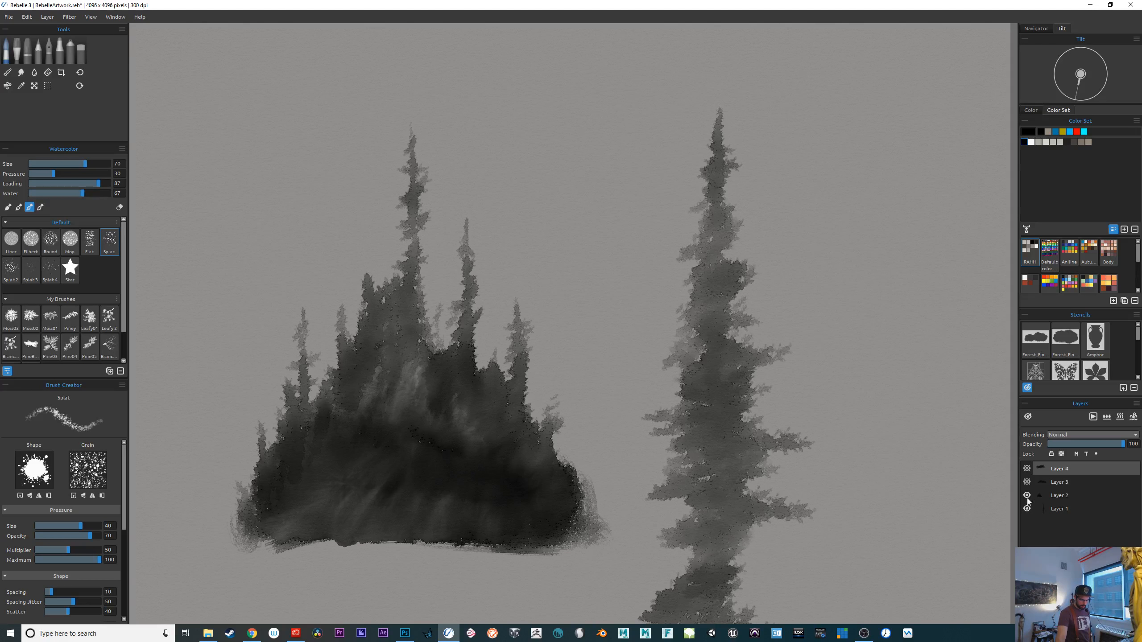
{"action": "left_click", "coordinate": [1026, 482]}
{"action": "left_click", "coordinate": [1026, 468]}
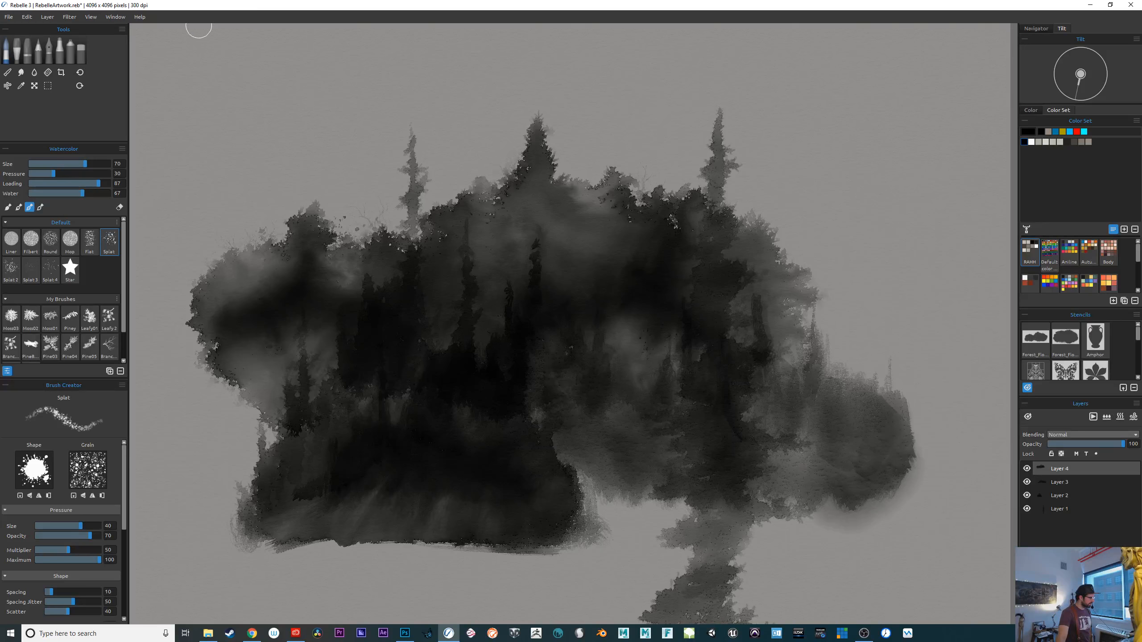
Start saving the artwork as a new Rebelle file
{"action": "left_click", "coordinate": [8, 17]}
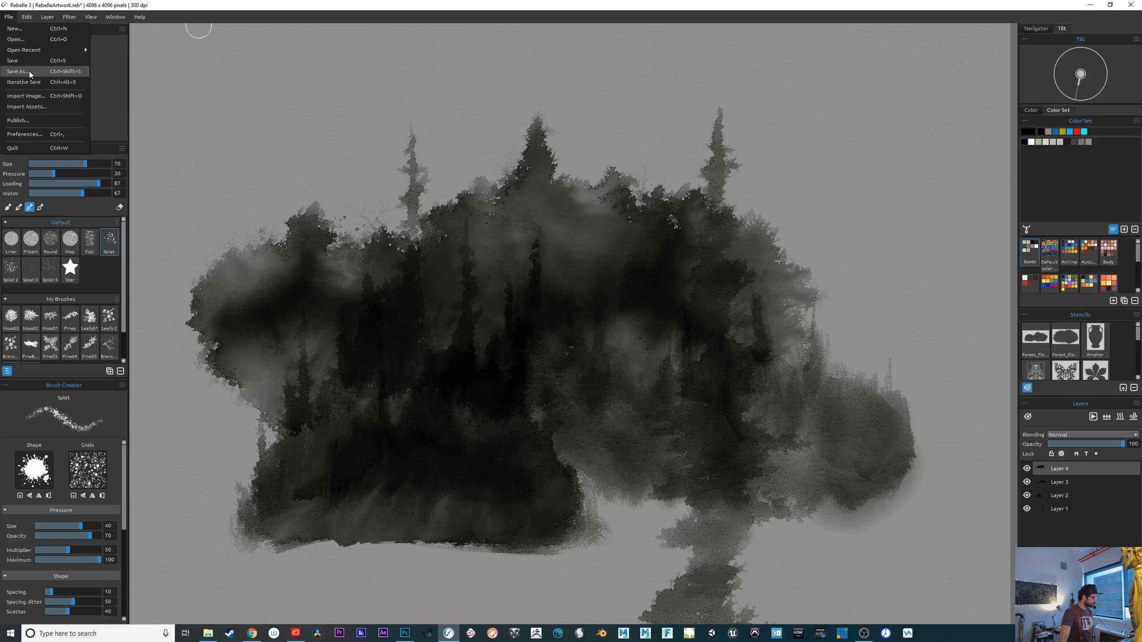
{"action": "left_click", "coordinate": [29, 71]}
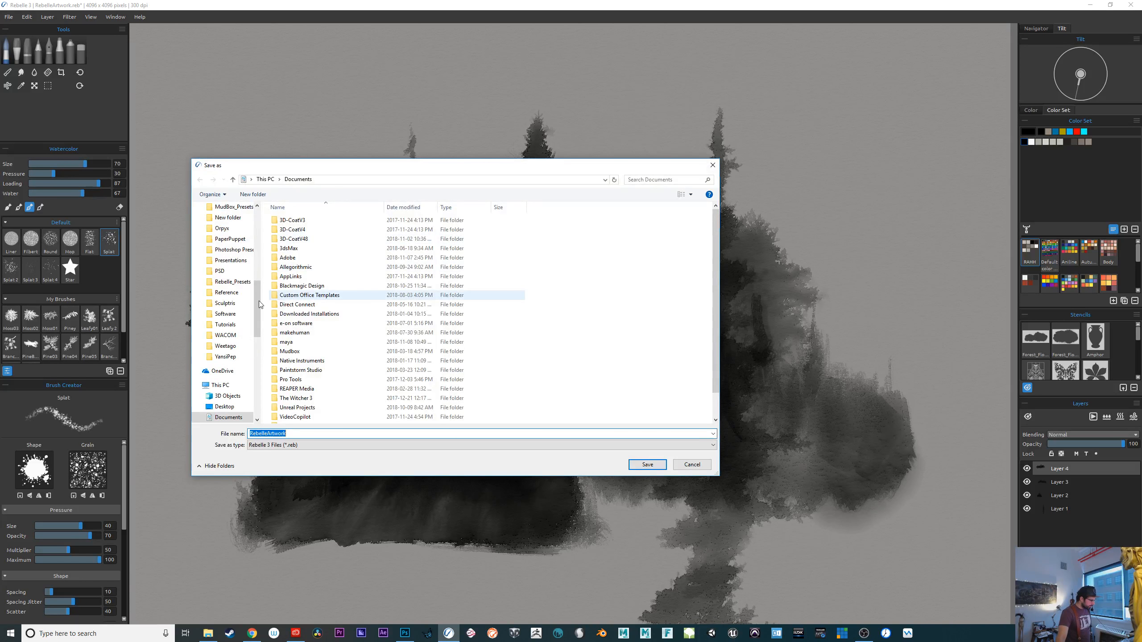
{"action": "scroll", "coordinate": [237, 288], "scroll_direction": "down", "scroll_amount": 7}
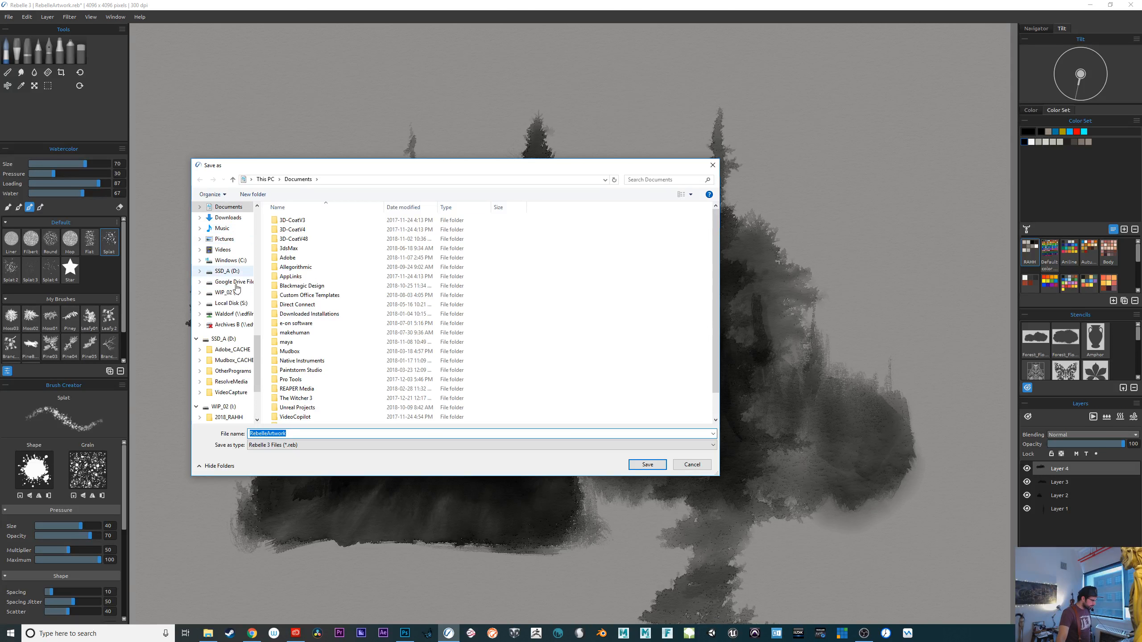
{"action": "left_click", "coordinate": [229, 313]}
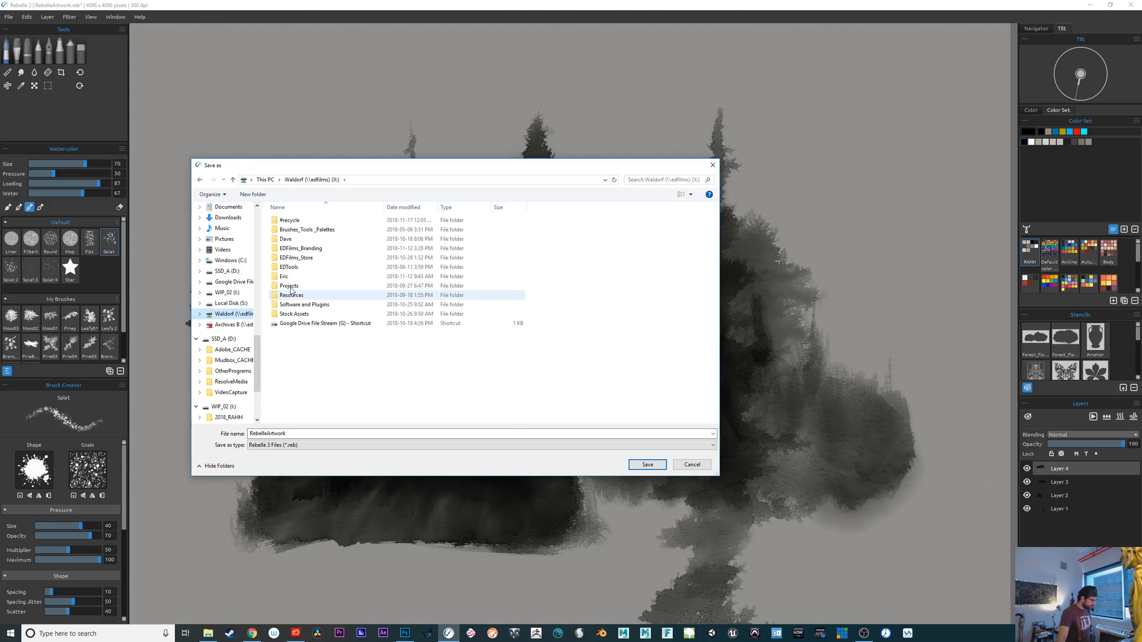
{"action": "double_click", "coordinate": [289, 286]}
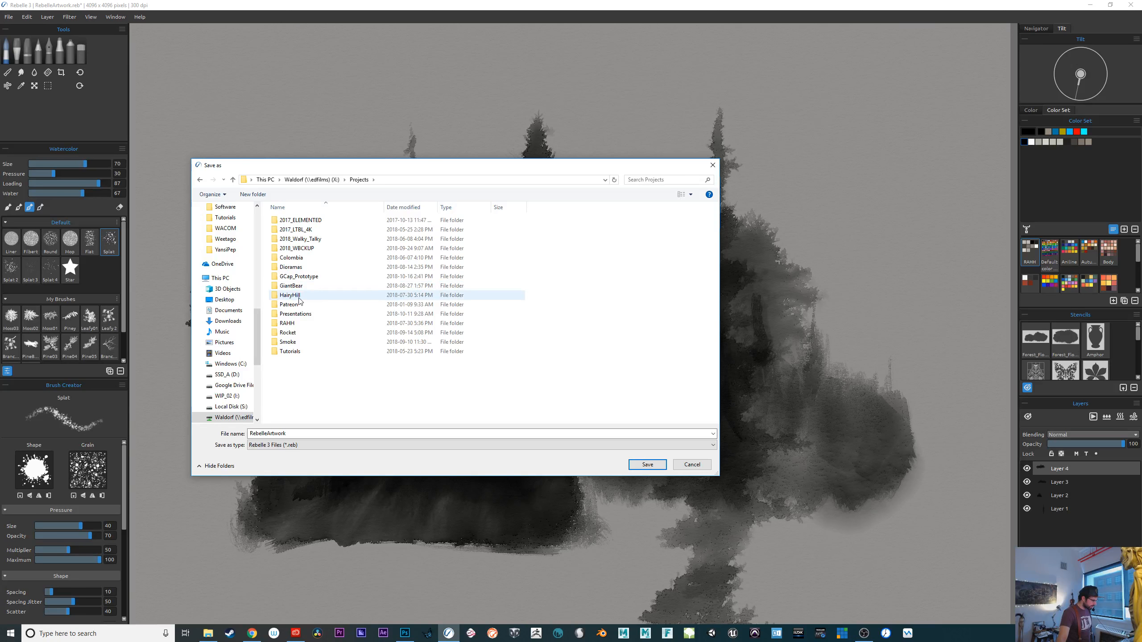
{"action": "double_click", "coordinate": [290, 323]}
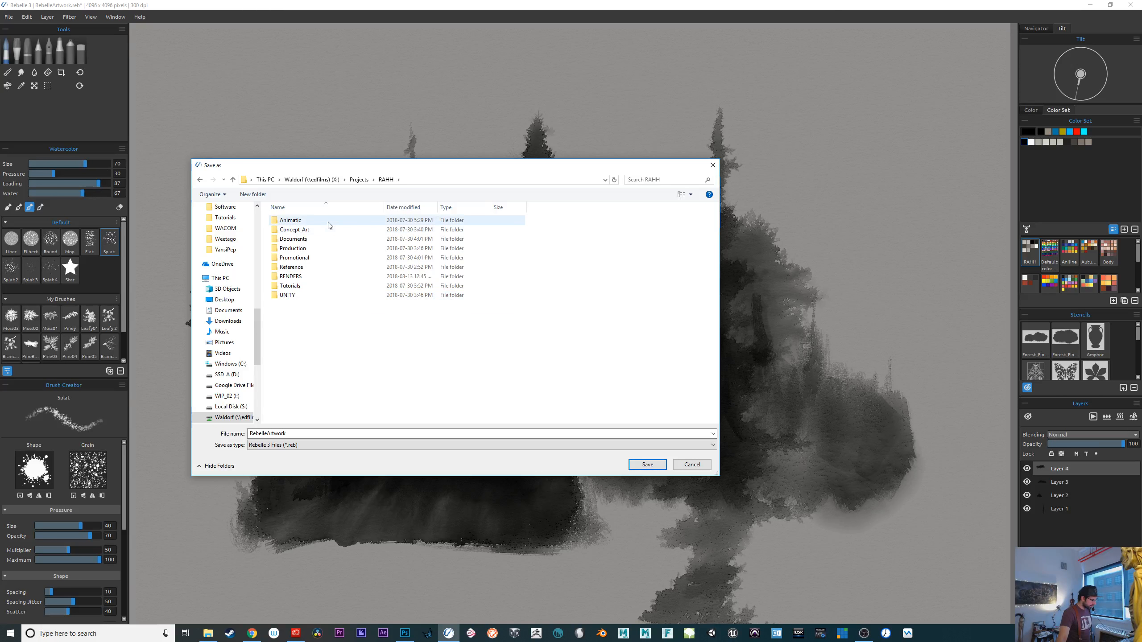
{"action": "double_click", "coordinate": [299, 248]}
{"action": "double_click", "coordinate": [295, 223]}
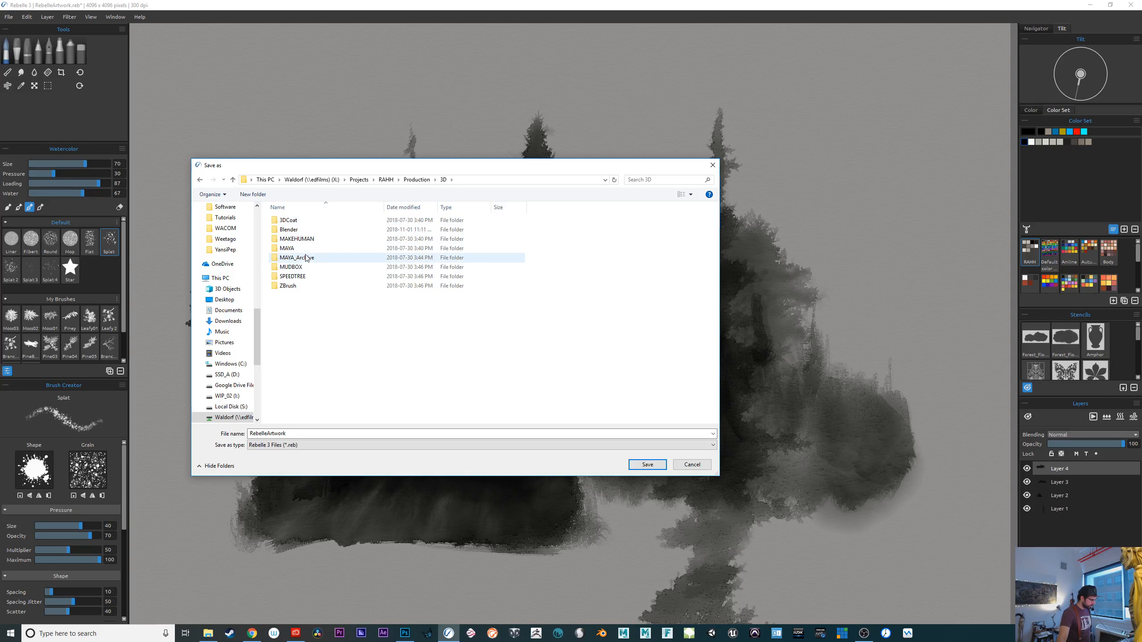
{"action": "double_click", "coordinate": [305, 248]}
{"action": "double_click", "coordinate": [288, 221]}
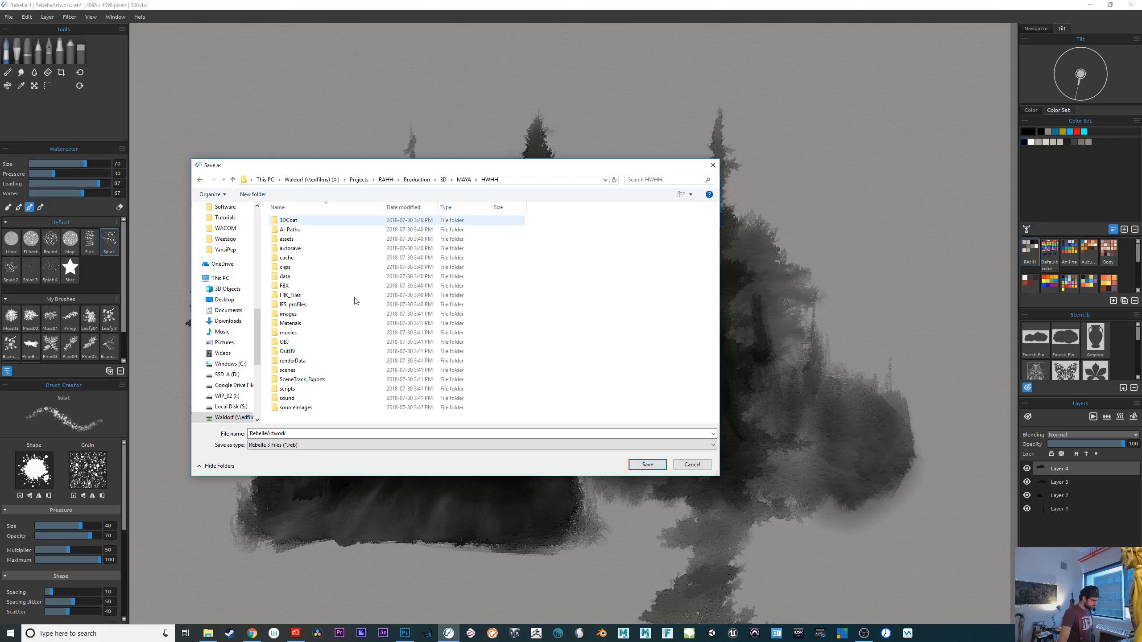
{"action": "left_click", "coordinate": [287, 370]}
{"action": "double_click", "coordinate": [286, 370]}
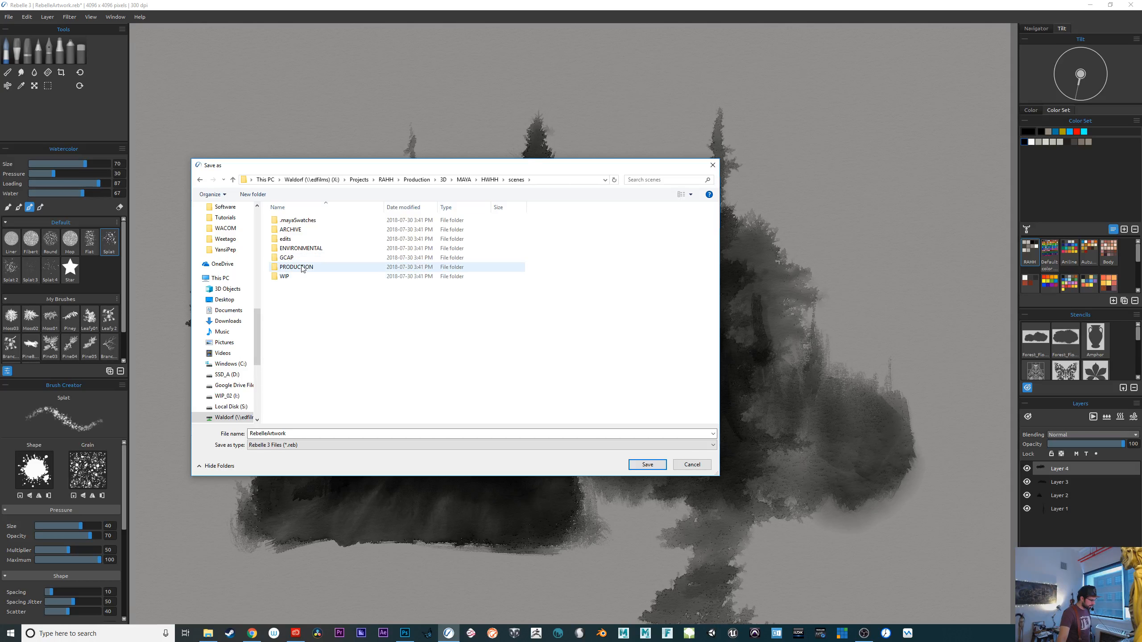
{"action": "left_click", "coordinate": [359, 180]}
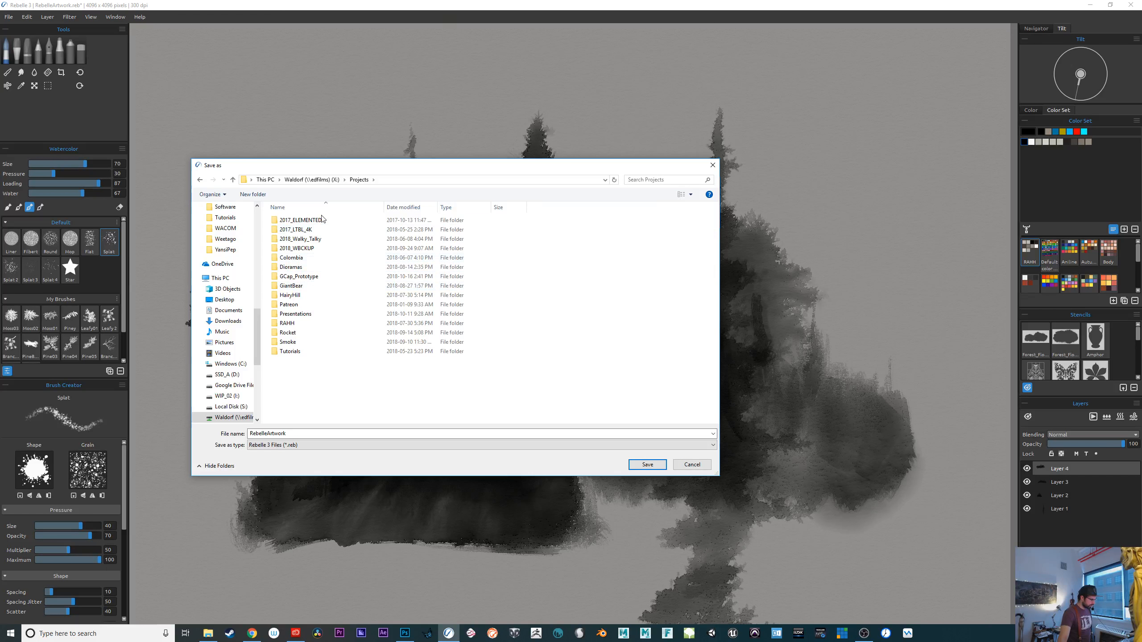
{"action": "left_click", "coordinate": [321, 180]}
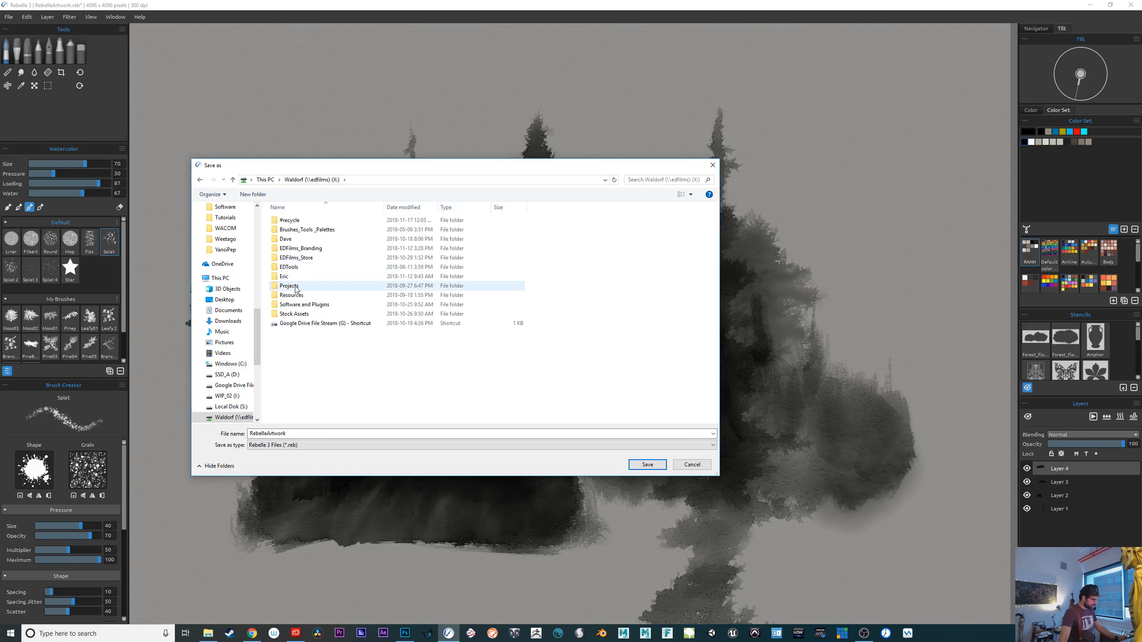
Choose Projects/2018_RAHH/03_RAHH_Concept_Art on Local Disk (S:) as the save location and name the file DistantTreeTextures
{"action": "left_click", "coordinate": [231, 406]}
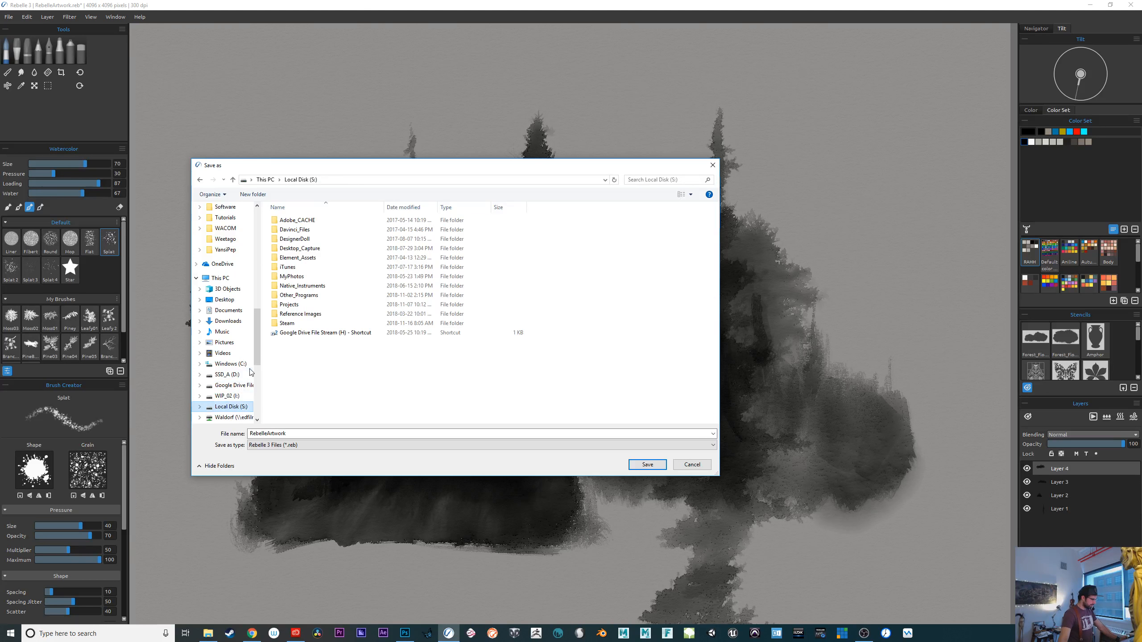
{"action": "double_click", "coordinate": [288, 305]}
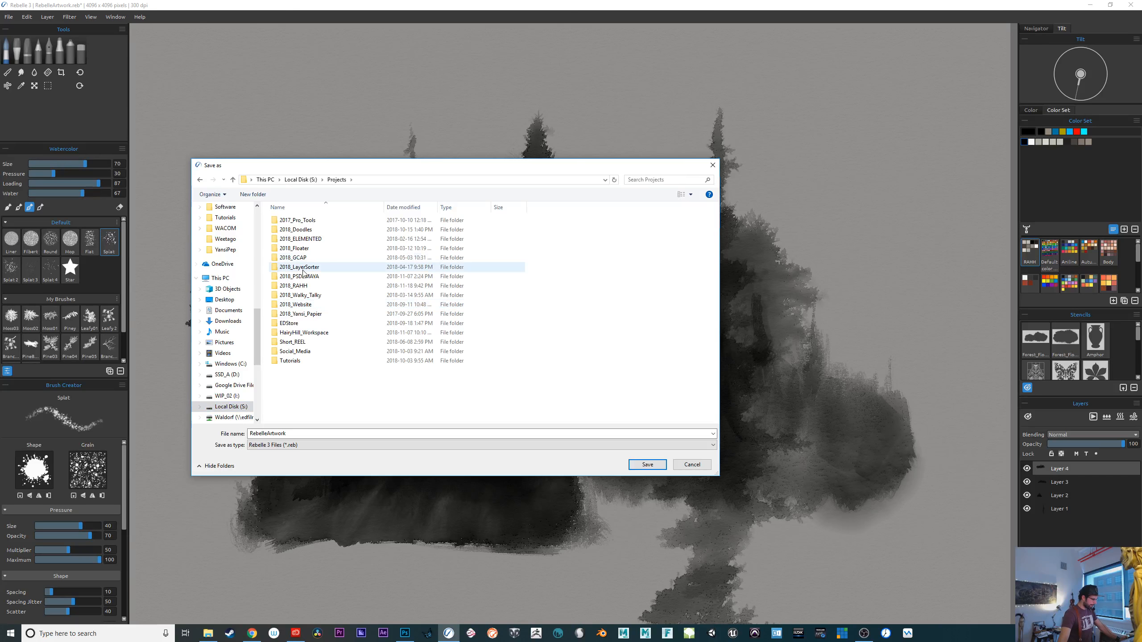
{"action": "double_click", "coordinate": [296, 286]}
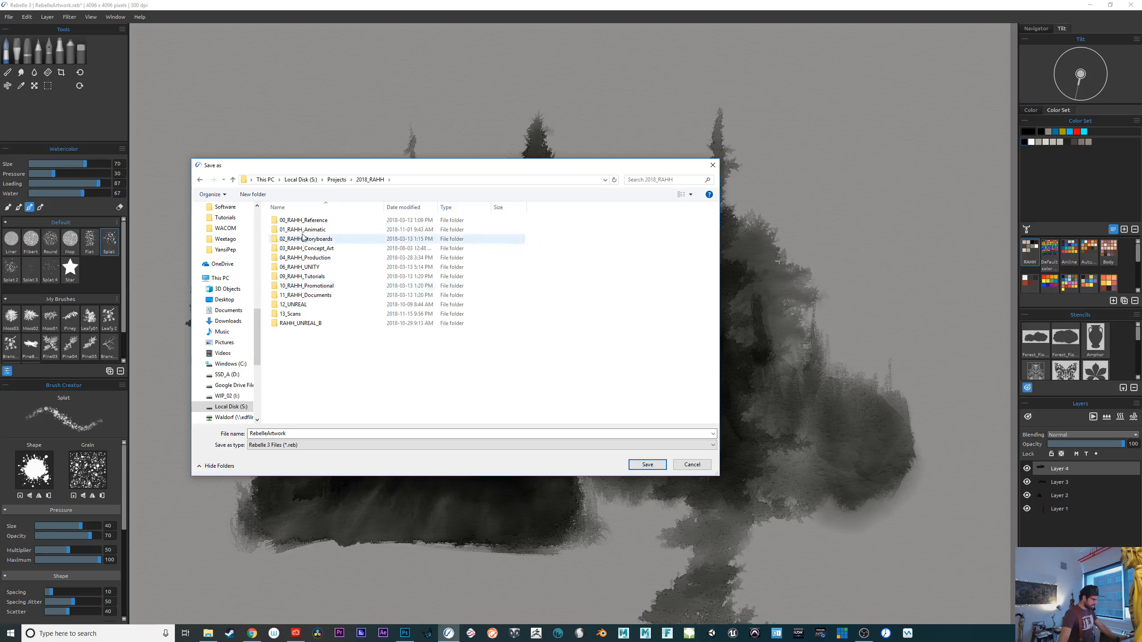
{"action": "left_click", "coordinate": [321, 263]}
{"action": "double_click", "coordinate": [322, 249]}
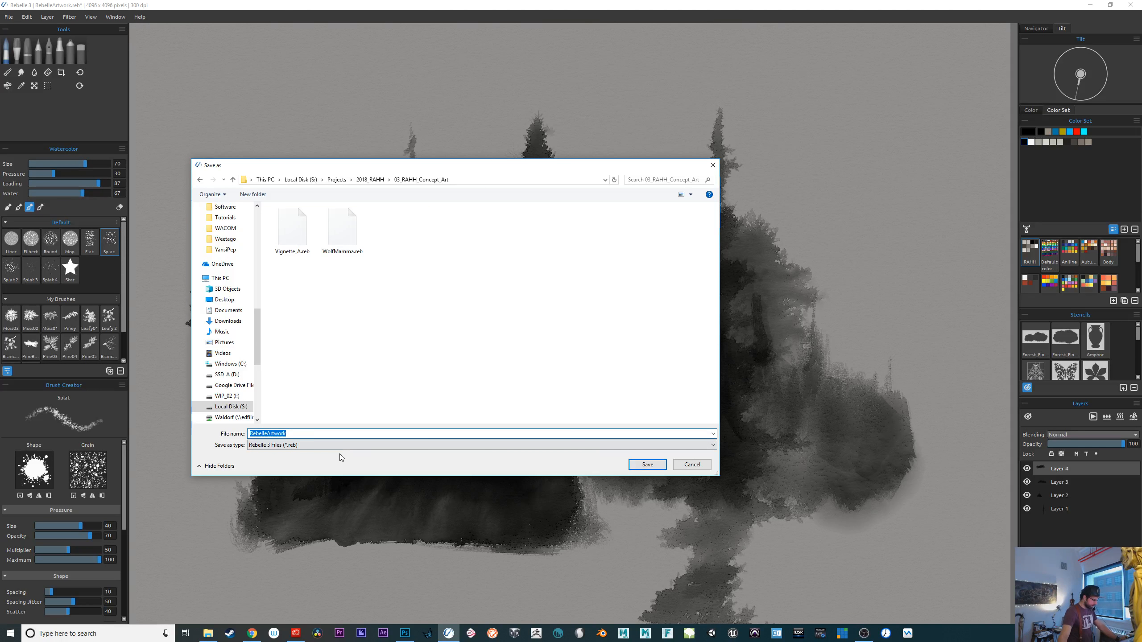
{"action": "type", "text": "TreeTextures"}
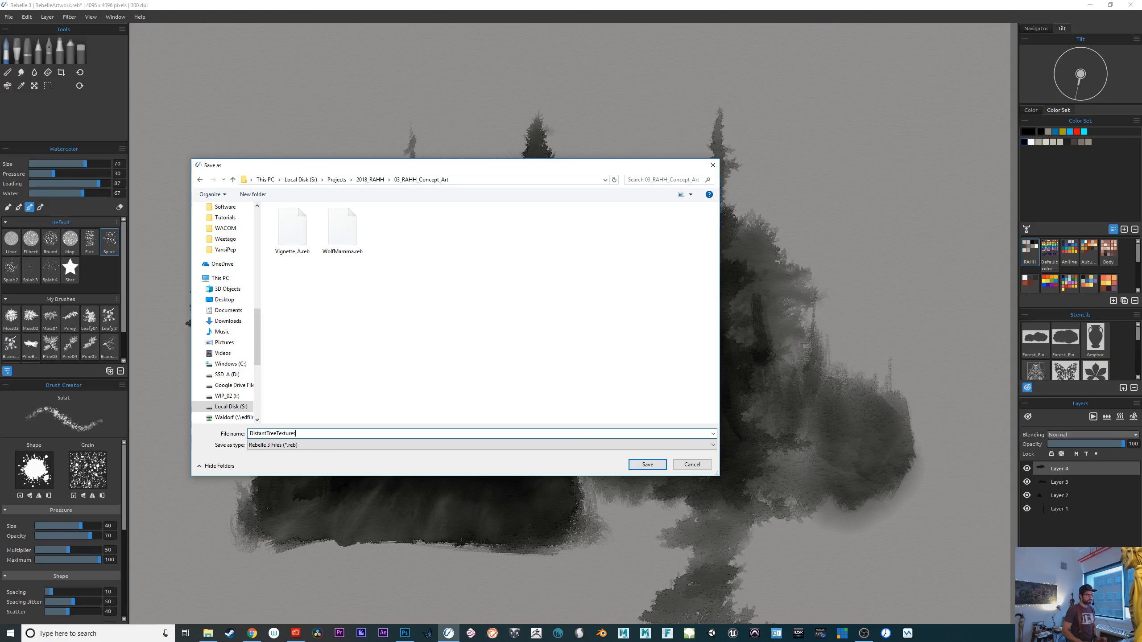
Save the forest silhouettes as DistantTreeTextures in the Rebelle 3 format
{"action": "key", "text": "Return"}
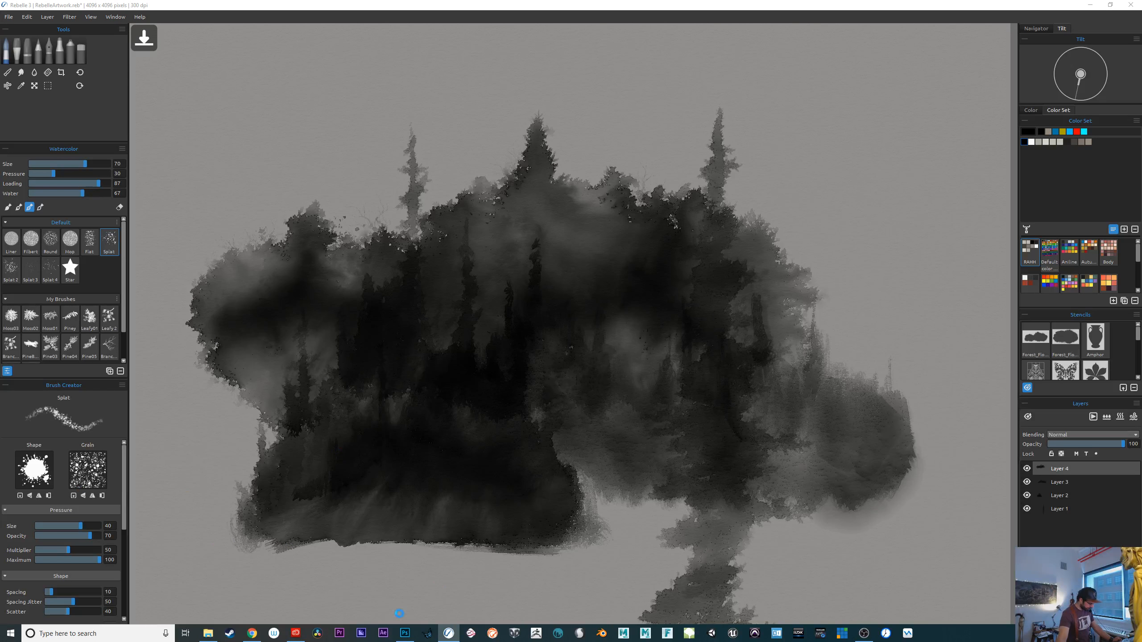
{"action": "left_click", "coordinate": [409, 633]}
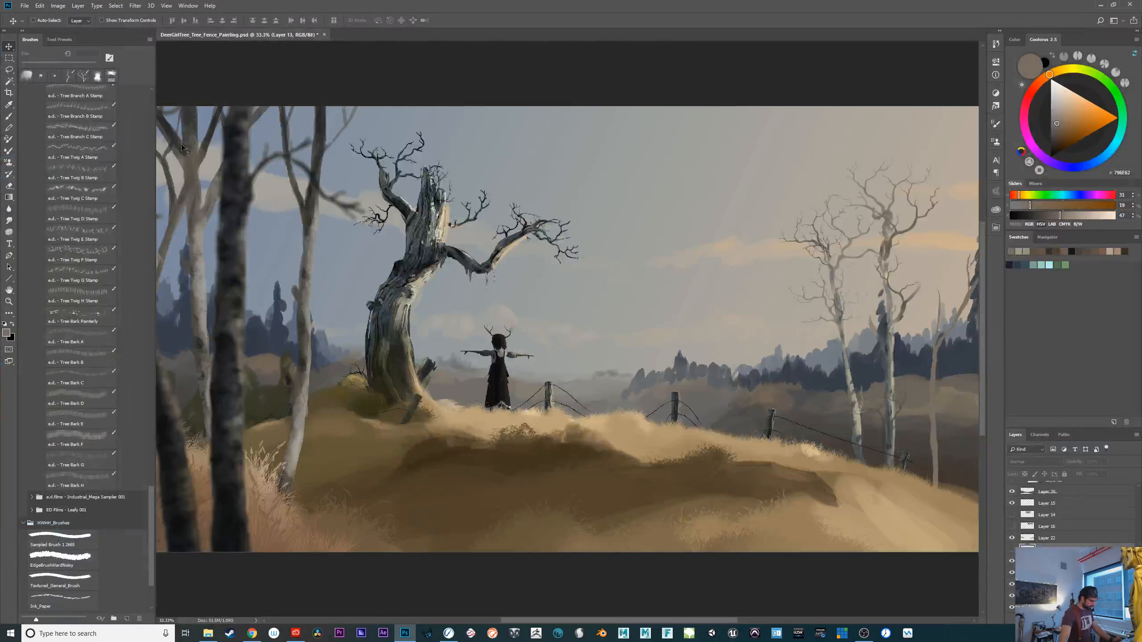
{"action": "left_click", "coordinate": [25, 9]}
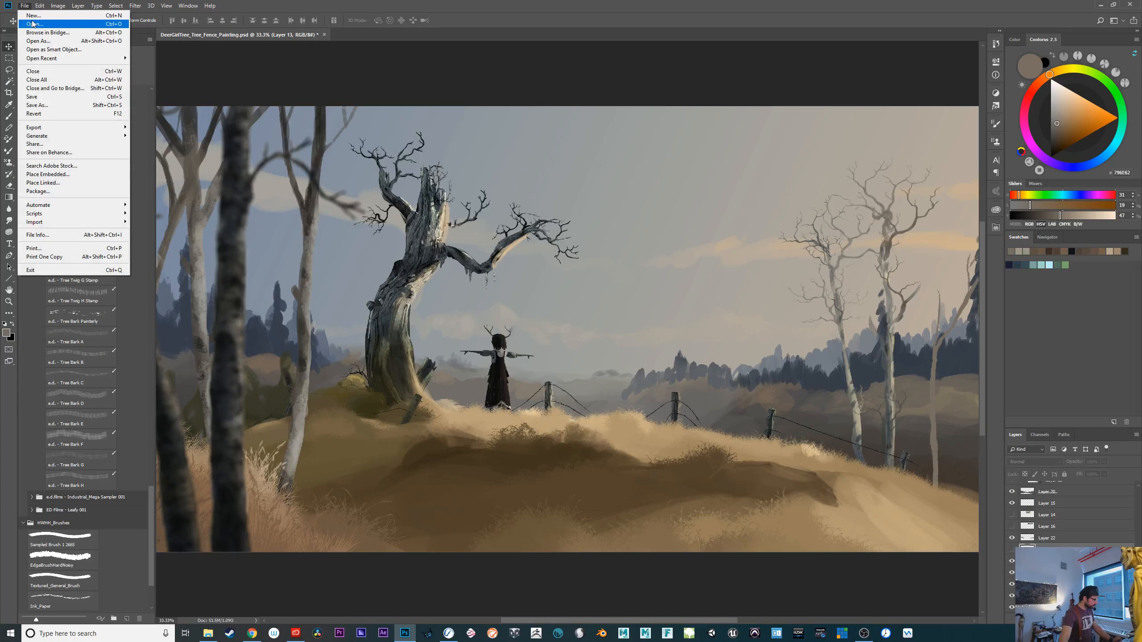
{"action": "left_click", "coordinate": [32, 23]}
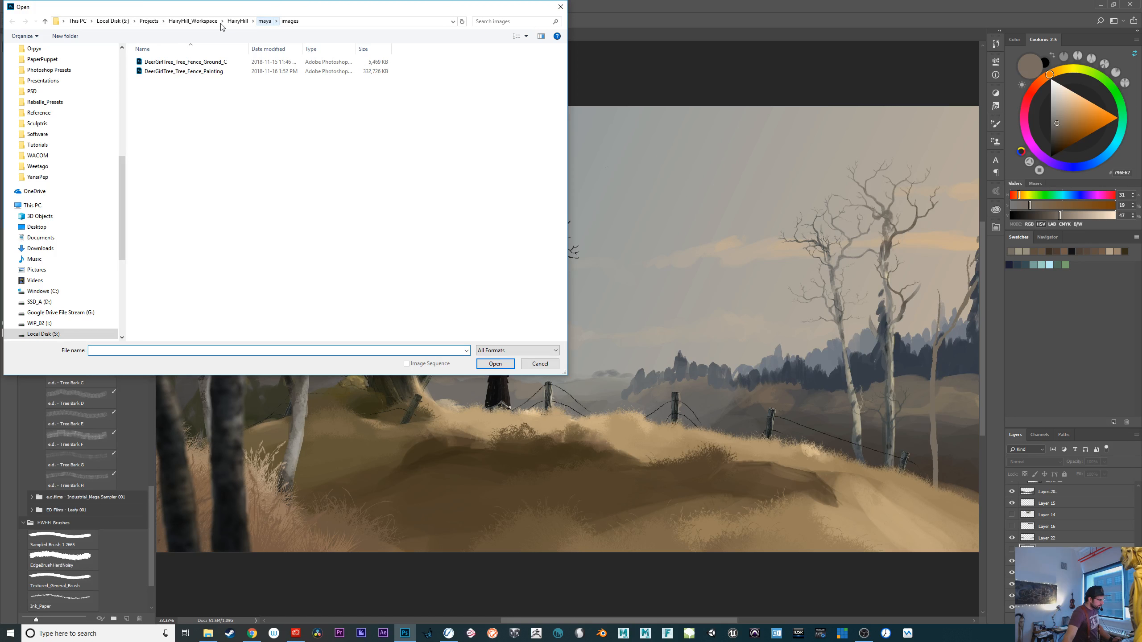
{"action": "left_click", "coordinate": [150, 22]}
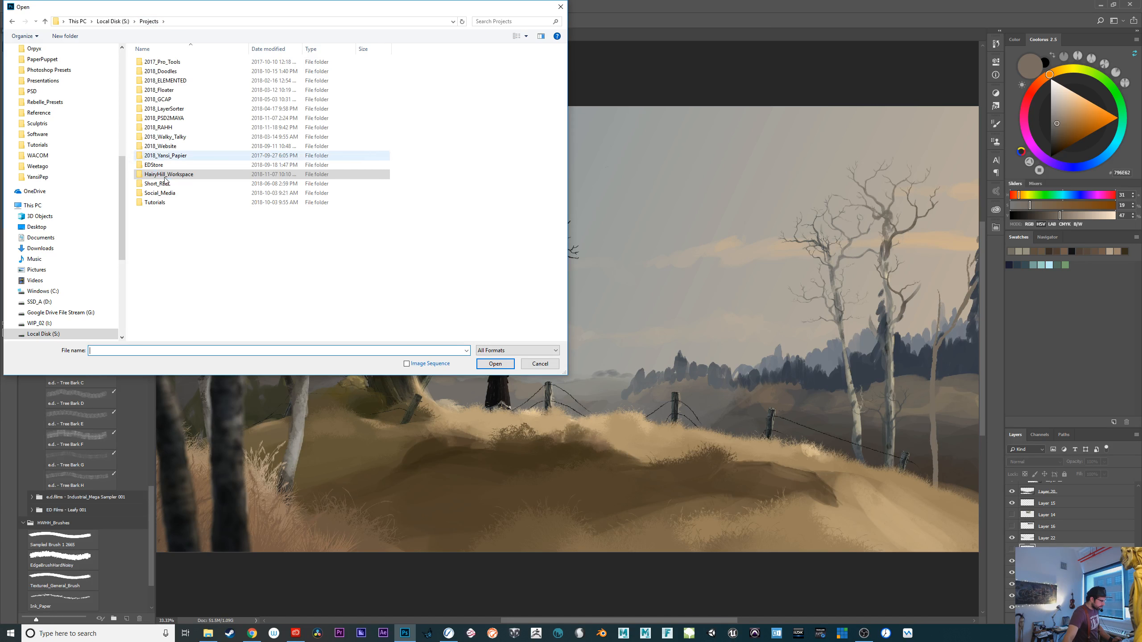
{"action": "double_click", "coordinate": [165, 127]}
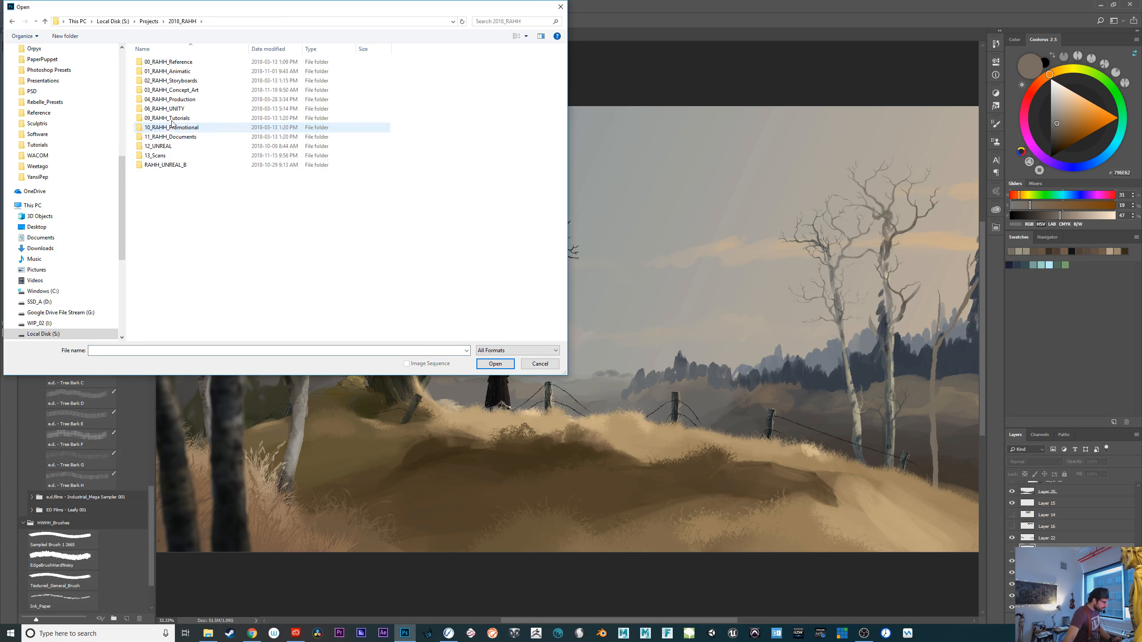
{"action": "double_click", "coordinate": [180, 91]}
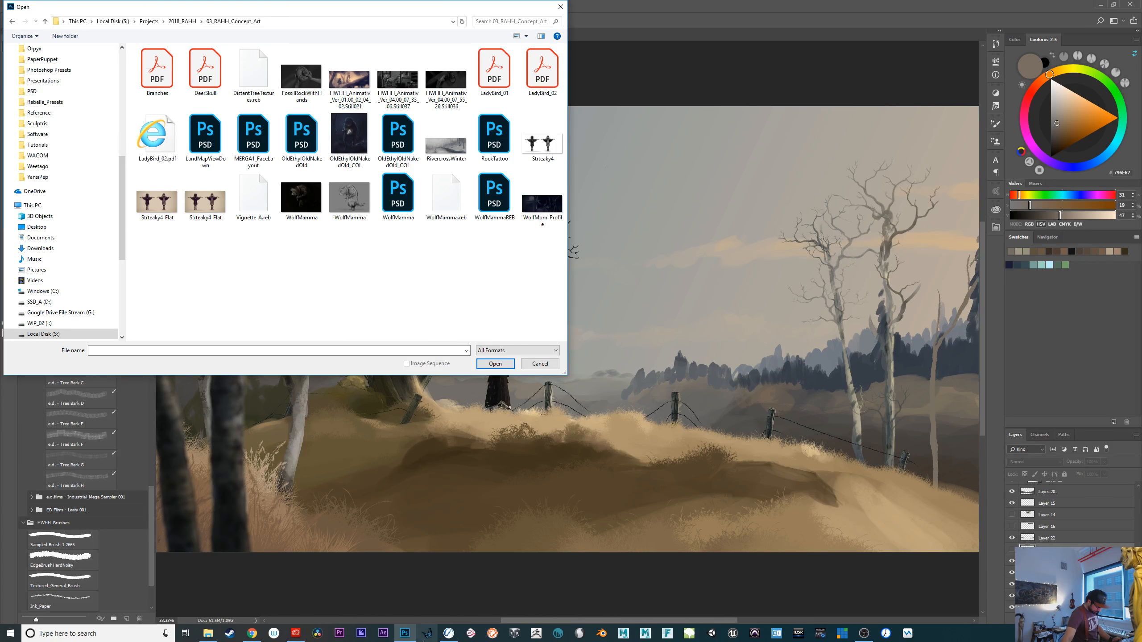
Switch to Rebelle and save the artwork again as DistantTreeTextures in the Rebelle 3 format
{"action": "left_click", "coordinate": [448, 633]}
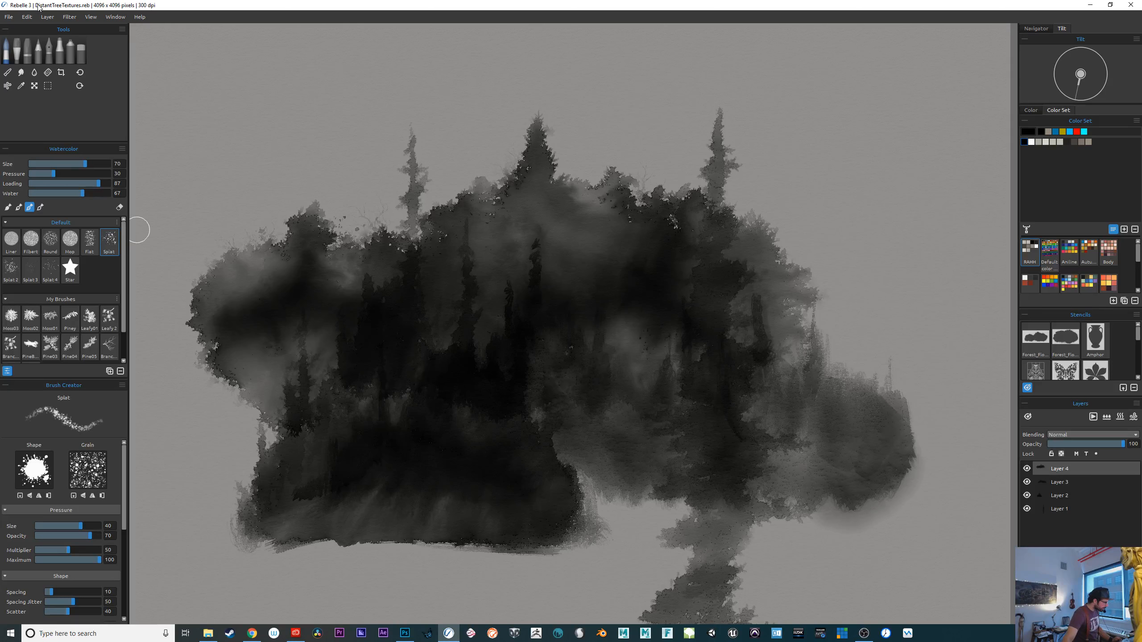
{"action": "left_click", "coordinate": [8, 16]}
{"action": "left_click", "coordinate": [25, 75]}
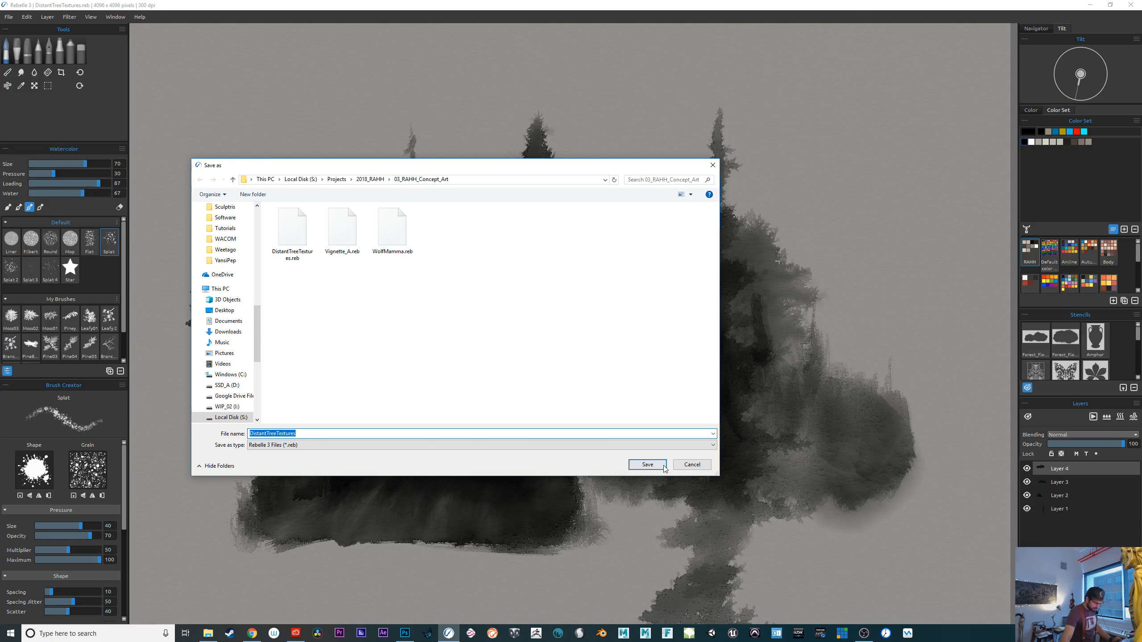
{"action": "left_click", "coordinate": [642, 463]}
{"action": "left_click", "coordinate": [403, 637]}
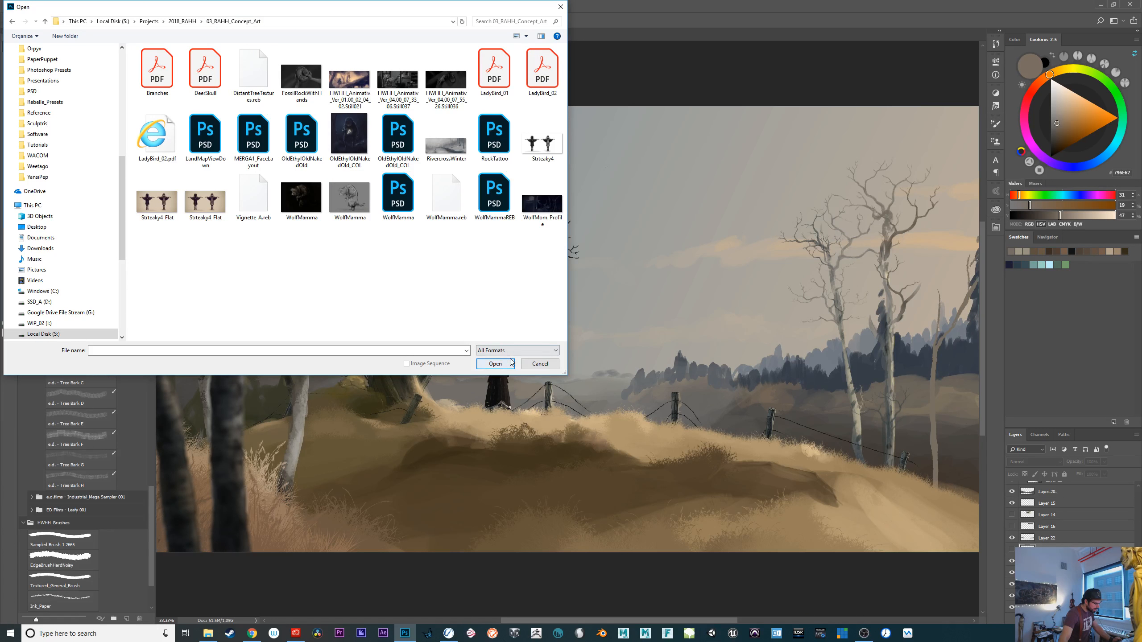
{"action": "left_click", "coordinate": [539, 364]}
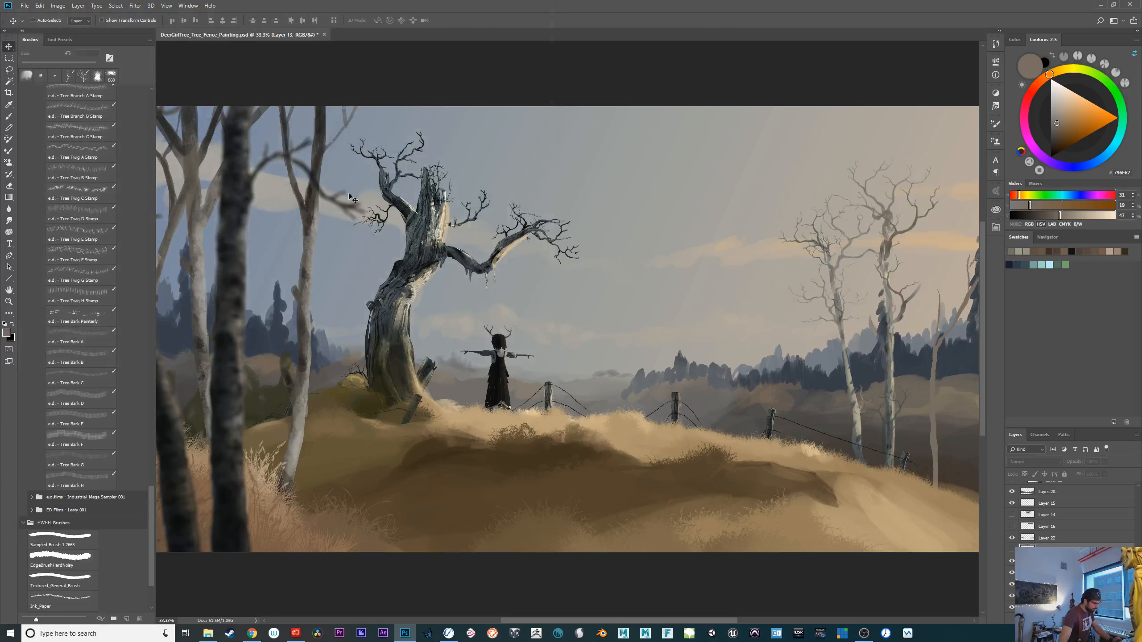
{"action": "left_click", "coordinate": [24, 7]}
{"action": "left_click", "coordinate": [34, 24]}
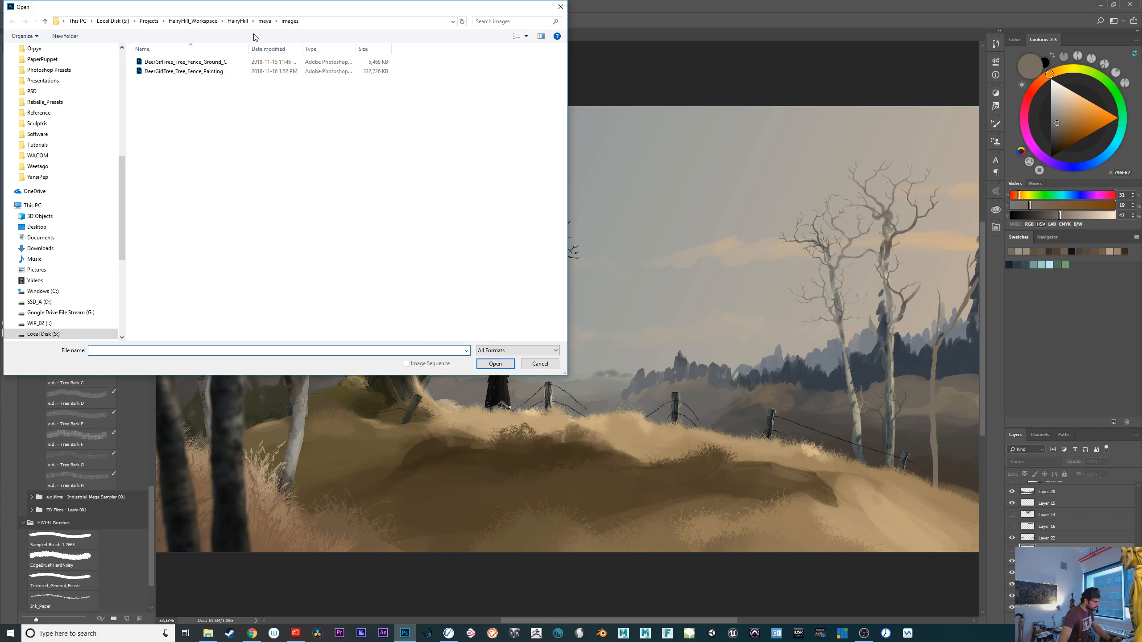
{"action": "left_click", "coordinate": [146, 20]}
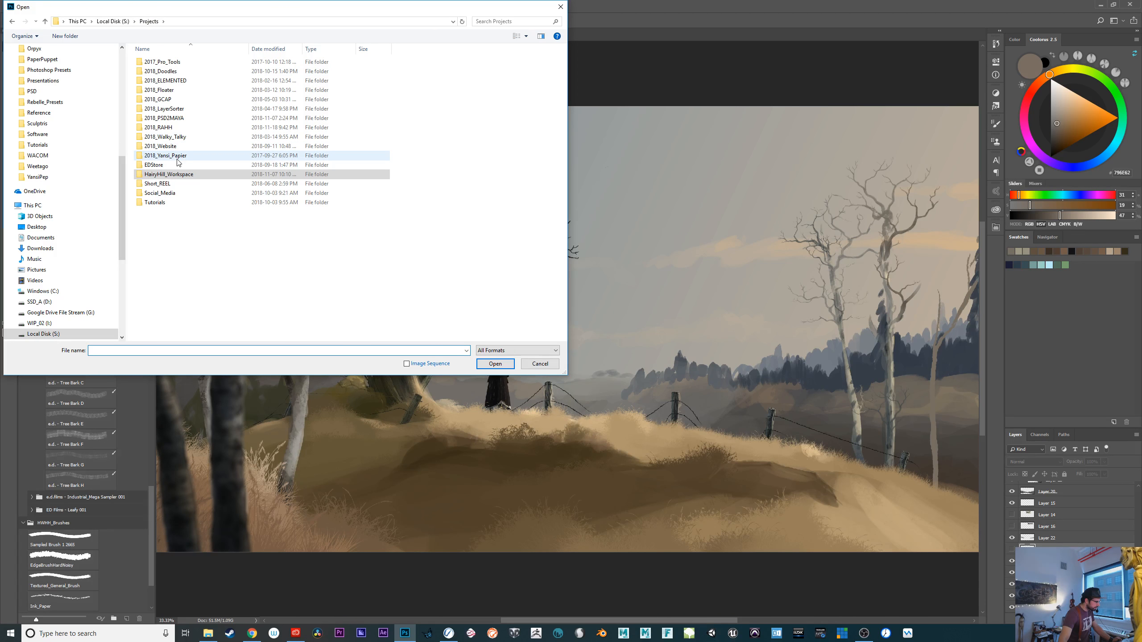
{"action": "double_click", "coordinate": [174, 127]}
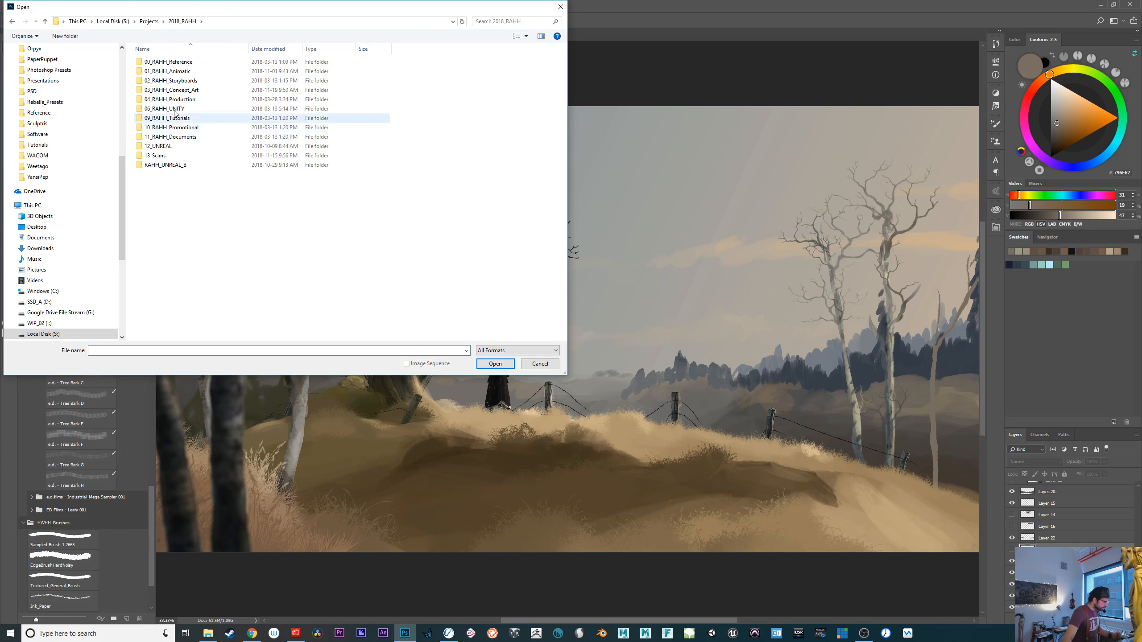
{"action": "double_click", "coordinate": [184, 91]}
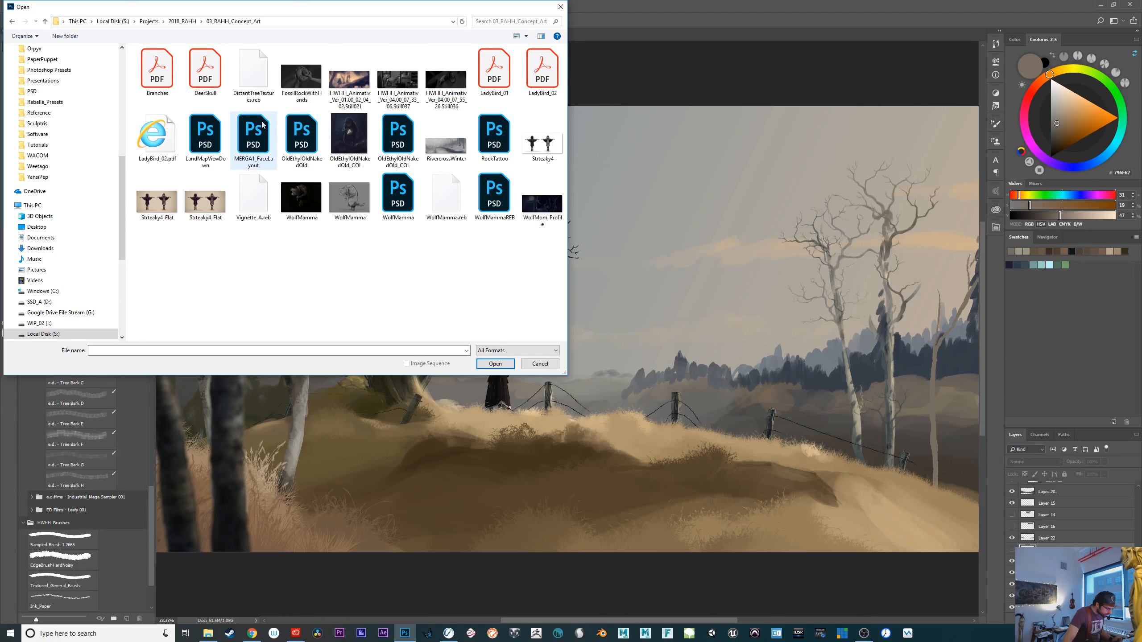
{"action": "left_click", "coordinate": [264, 77]}
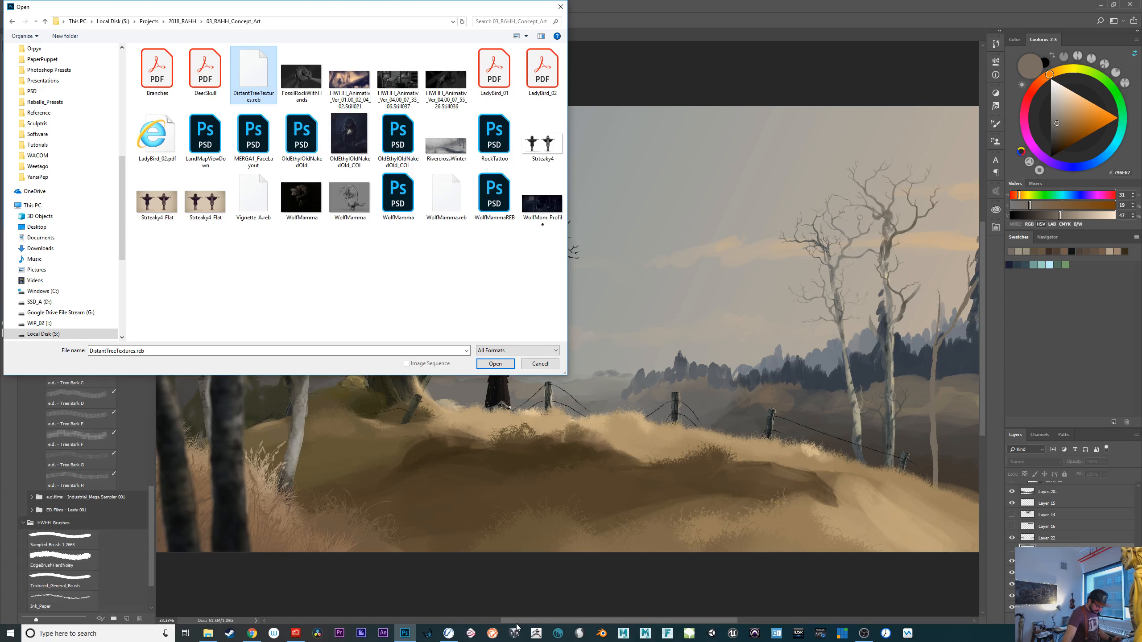
Switch to Rebelle and save the artwork as DistantTreeTextures in the Photoshop Image (*.psd) format
{"action": "left_click", "coordinate": [449, 632]}
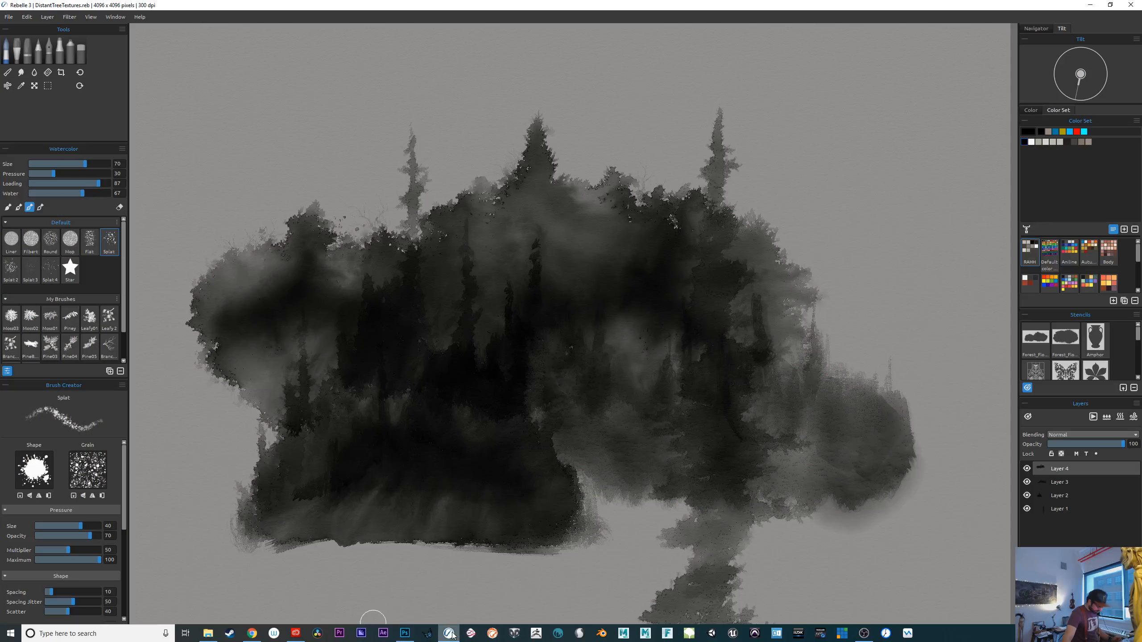
{"action": "left_click", "coordinate": [9, 17]}
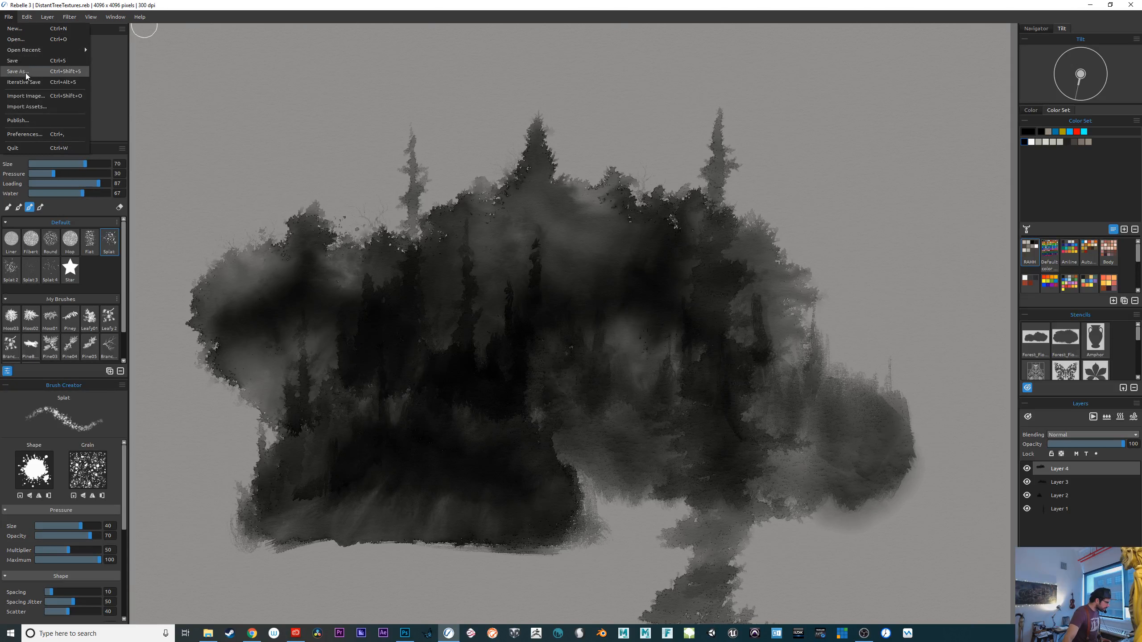
{"action": "left_click", "coordinate": [25, 74]}
{"action": "left_click", "coordinate": [318, 444]}
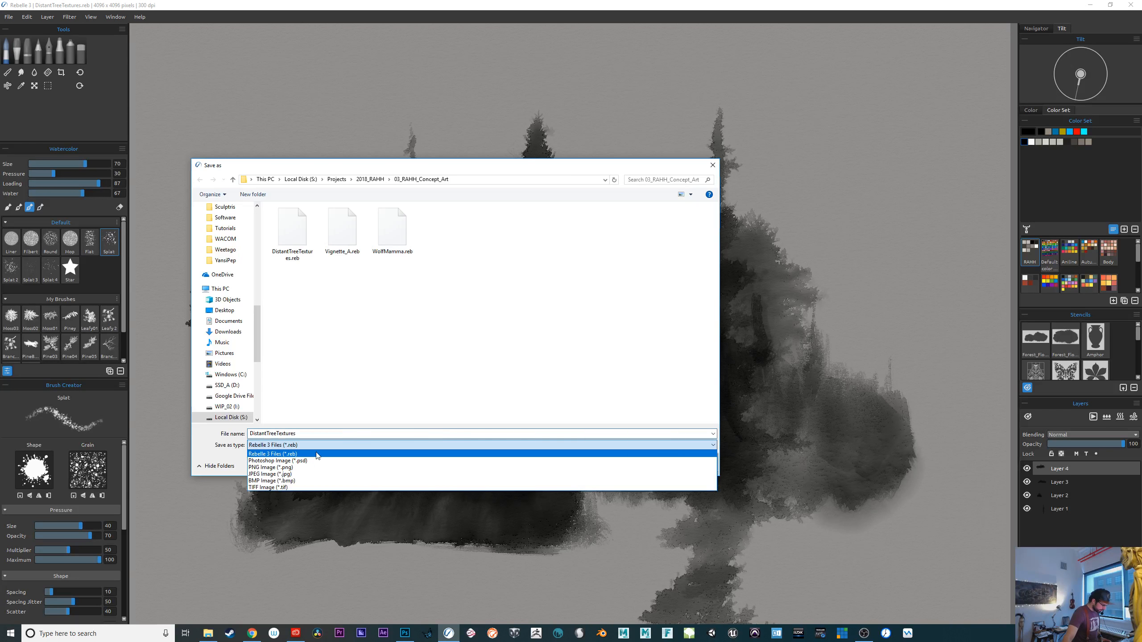
{"action": "left_click", "coordinate": [313, 461]}
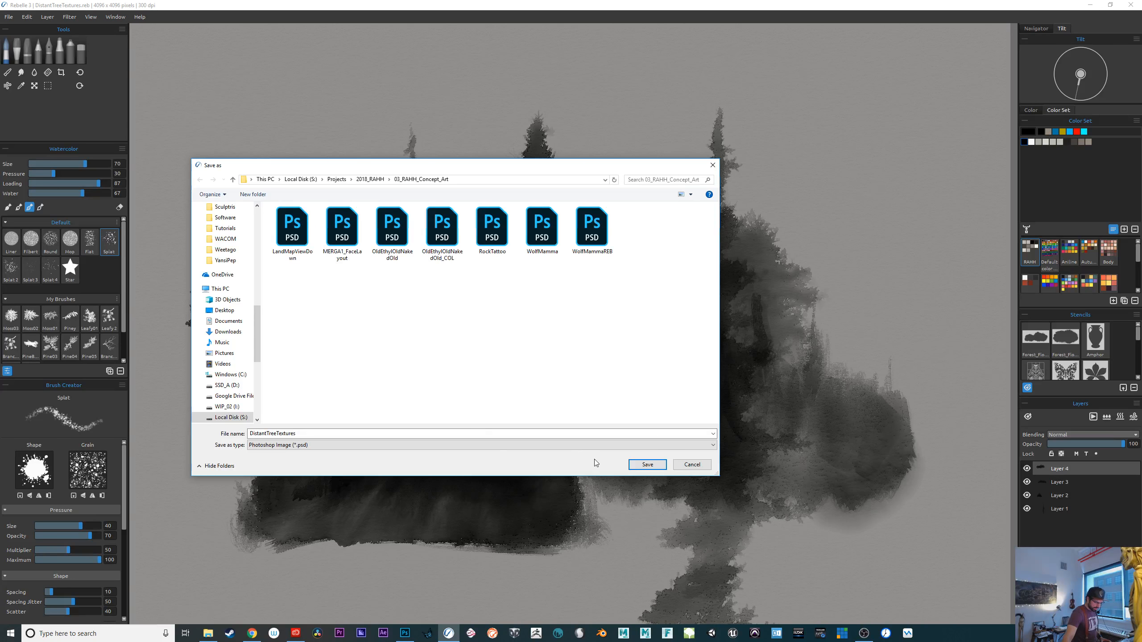
{"action": "left_click", "coordinate": [651, 464]}
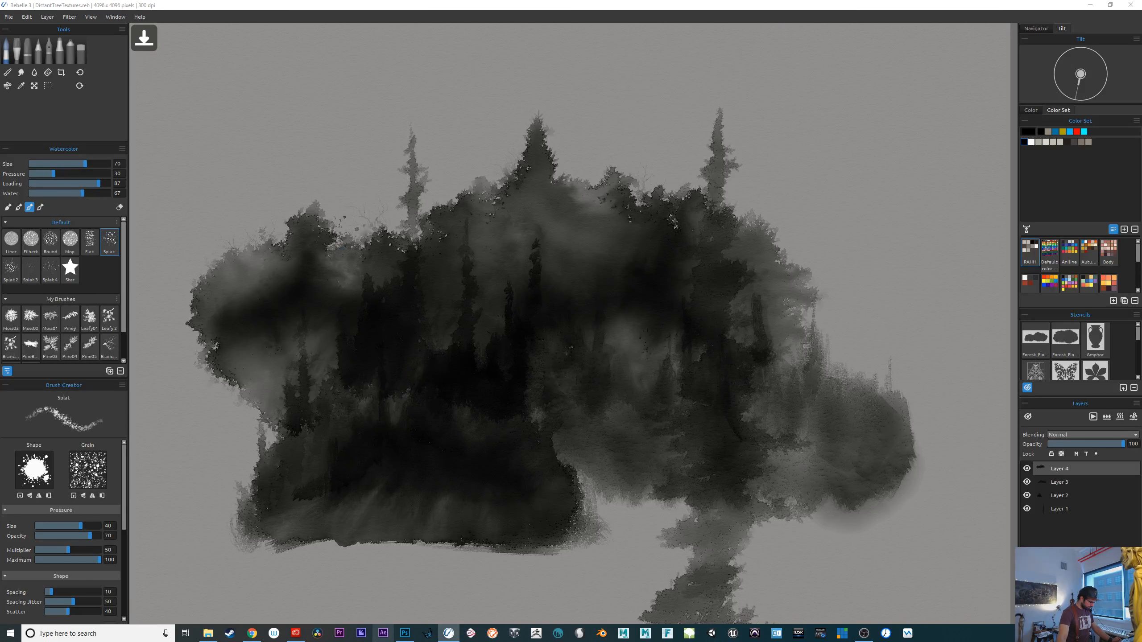
Switch to Photoshop, abandon opening the .reb file and save DeerGirlTree_Tree_Fence_Painting into Projects/2018_RAHH/03_RAHH_Concept_Art with Maximize Compatibility on
{"action": "mouse_move", "coordinate": [404, 633]}
{"action": "left_click", "coordinate": [405, 633]}
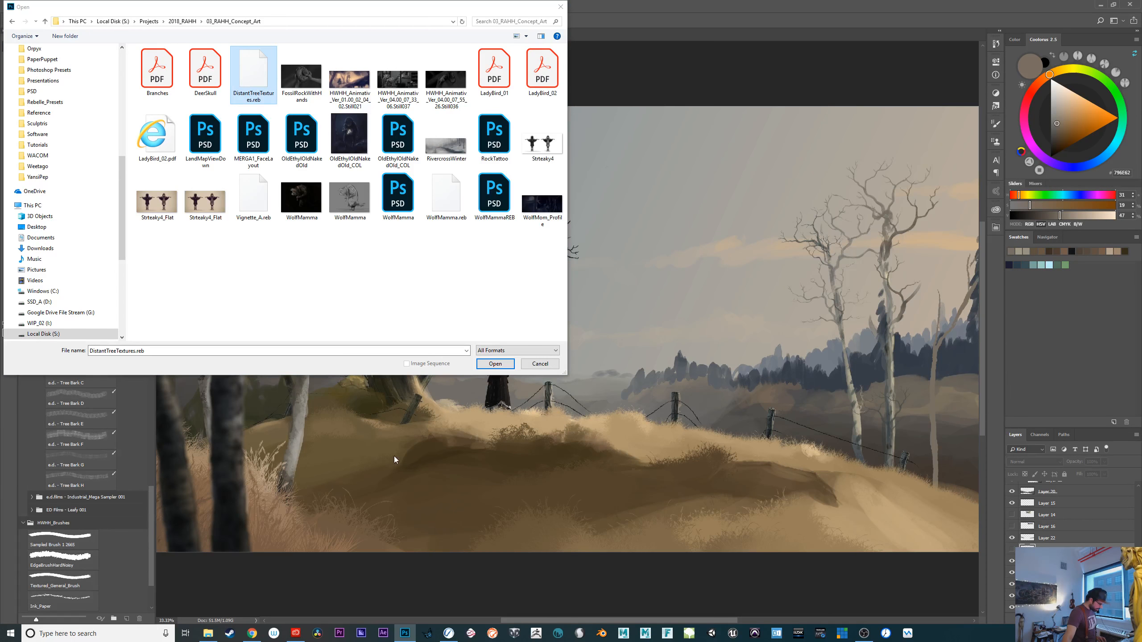
{"action": "left_click", "coordinate": [537, 365]}
{"action": "key", "text": "ctrl+shift+s"}
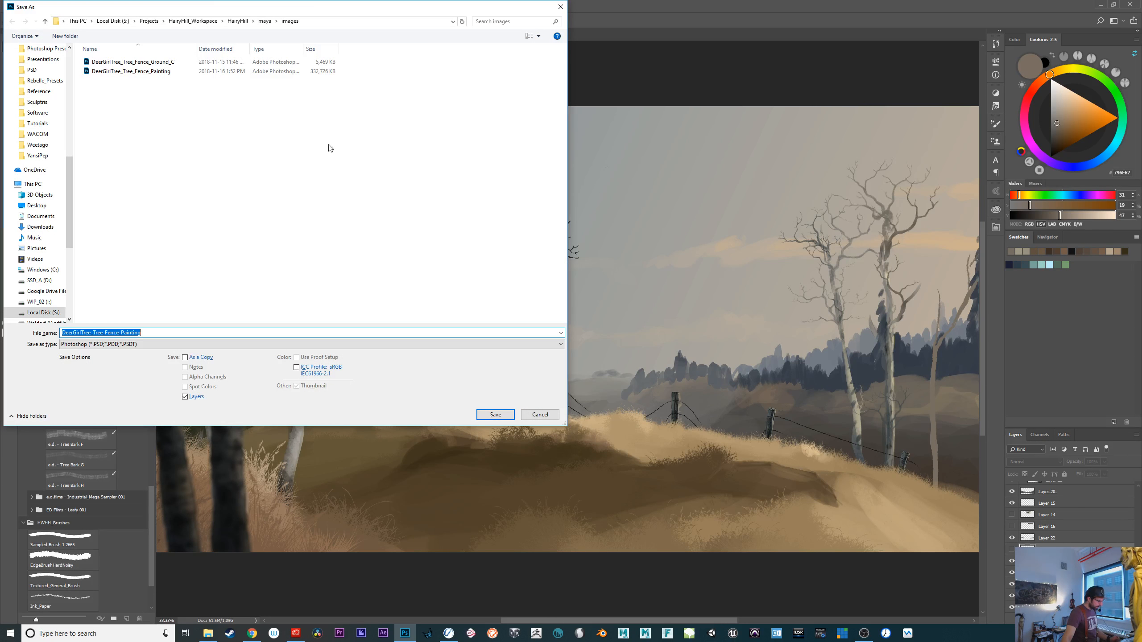
{"action": "left_click", "coordinate": [149, 21]}
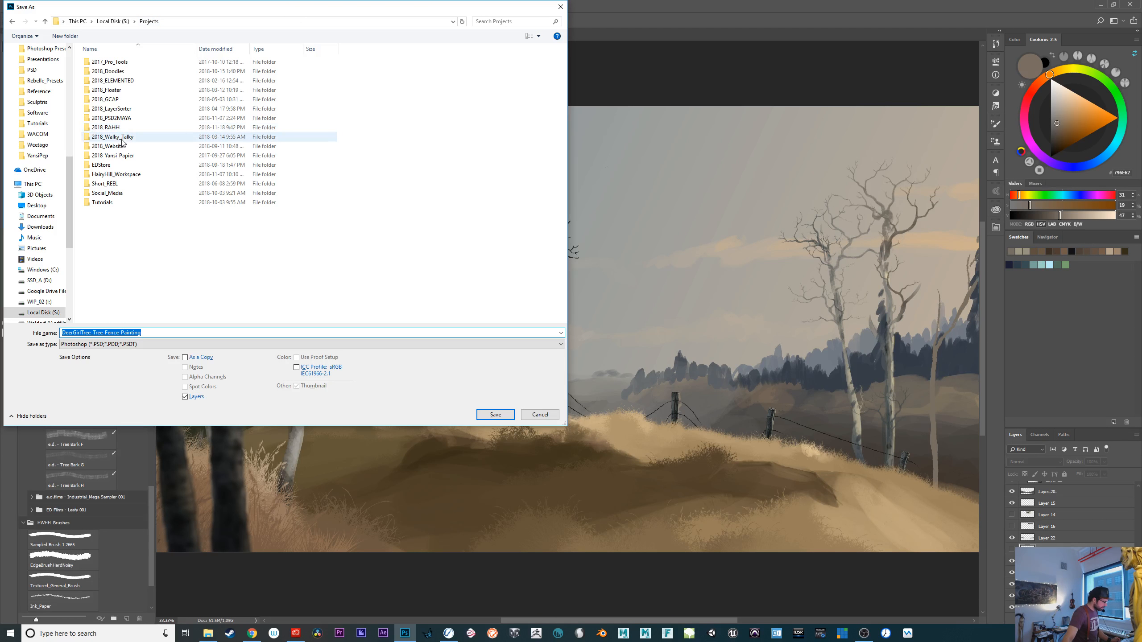
{"action": "double_click", "coordinate": [121, 128]}
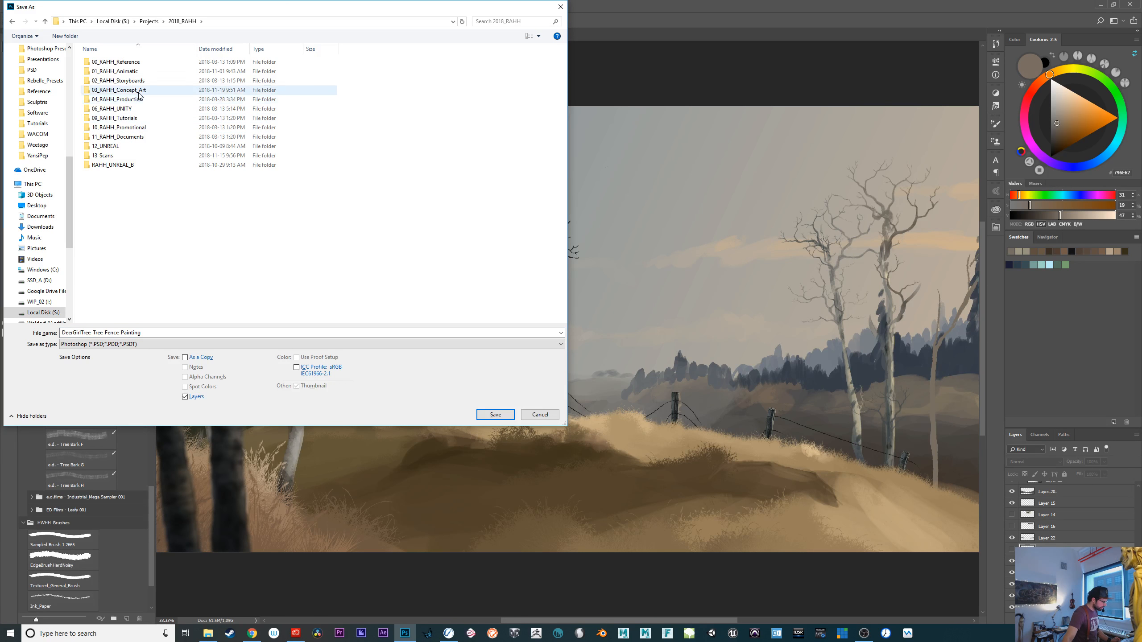
{"action": "double_click", "coordinate": [114, 90]}
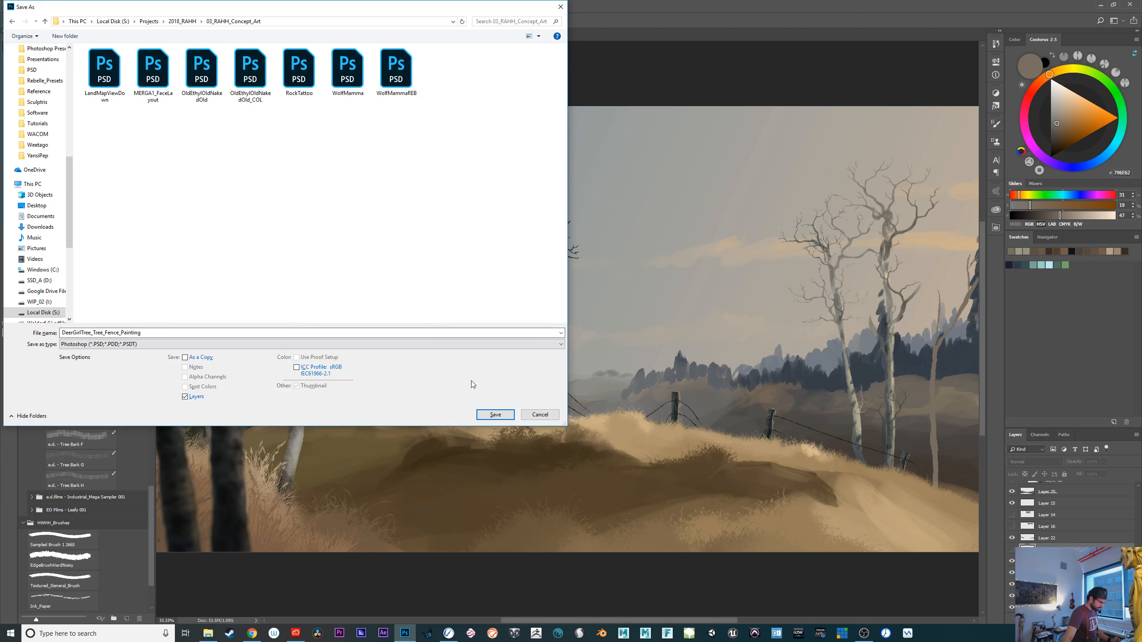
{"action": "left_click", "coordinate": [495, 414]}
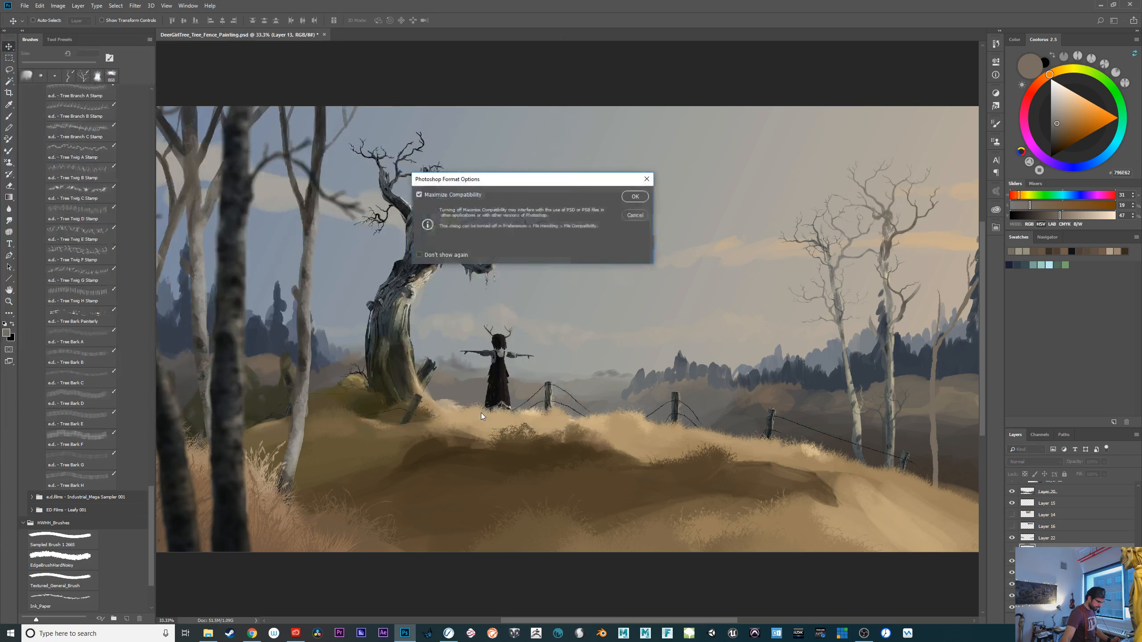
{"action": "left_click", "coordinate": [635, 196]}
Open DistantTreeTextures.psd from the 03_RAHH_Concept_Art folder
{"action": "key", "text": "ctrl+o"}
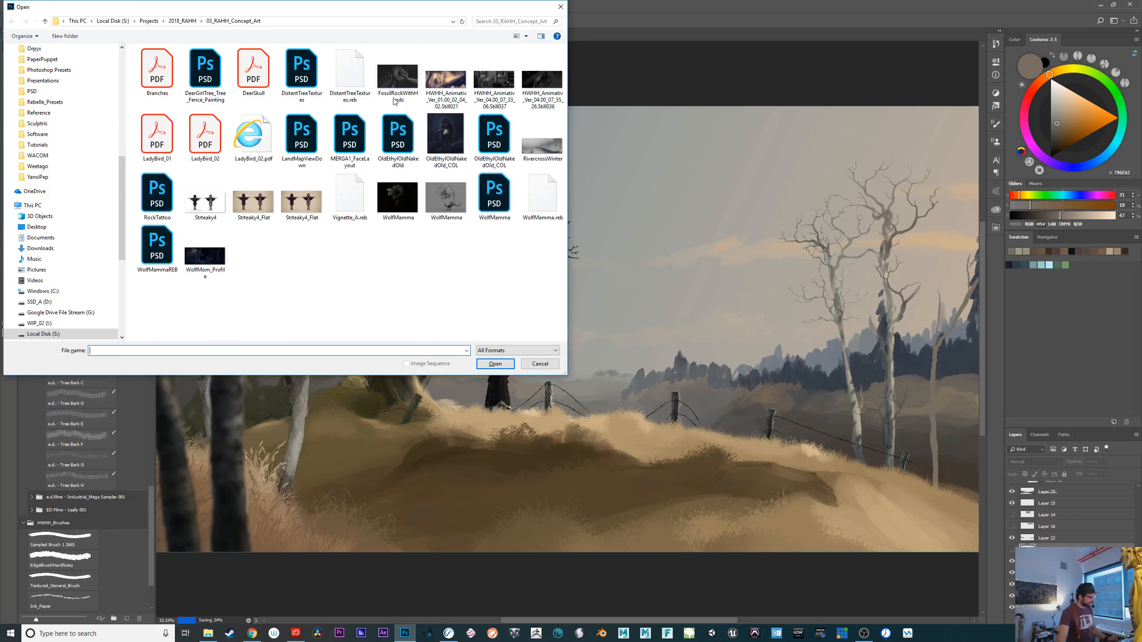
{"action": "double_click", "coordinate": [302, 72]}
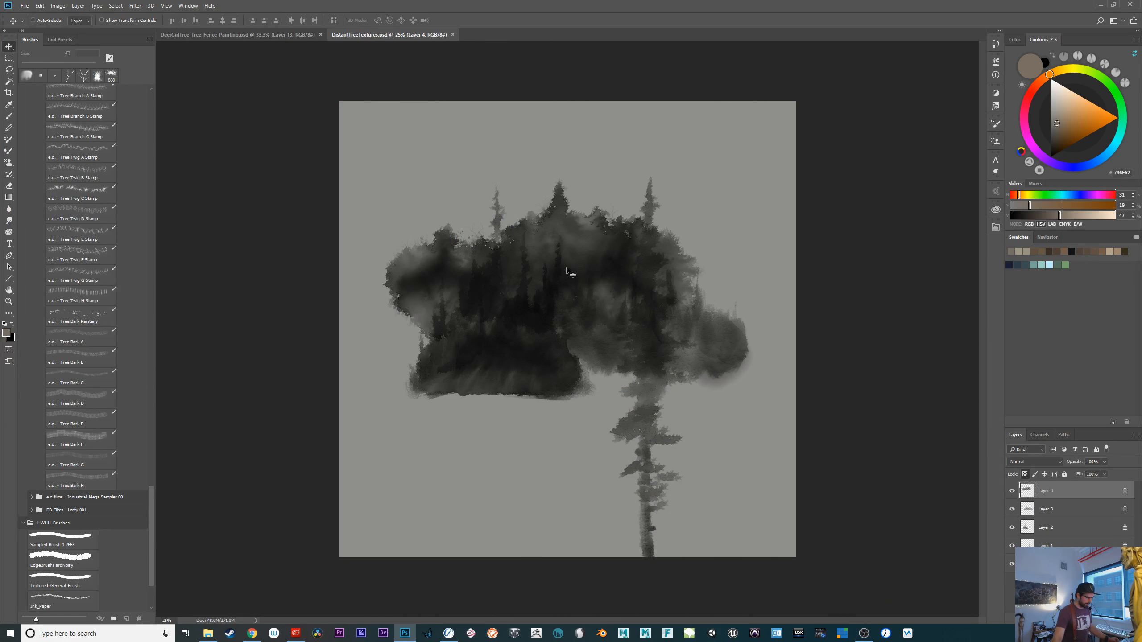
{"action": "key", "text": "ctrl+plus"}
{"action": "key", "text": "ctrl+plus"}
{"action": "key", "text": "ctrl+plus"}
{"action": "key", "text": "ctrl+plus"}
{"action": "key", "text": "ctrl+plus"}
{"action": "key", "text": "ctrl+plus"}
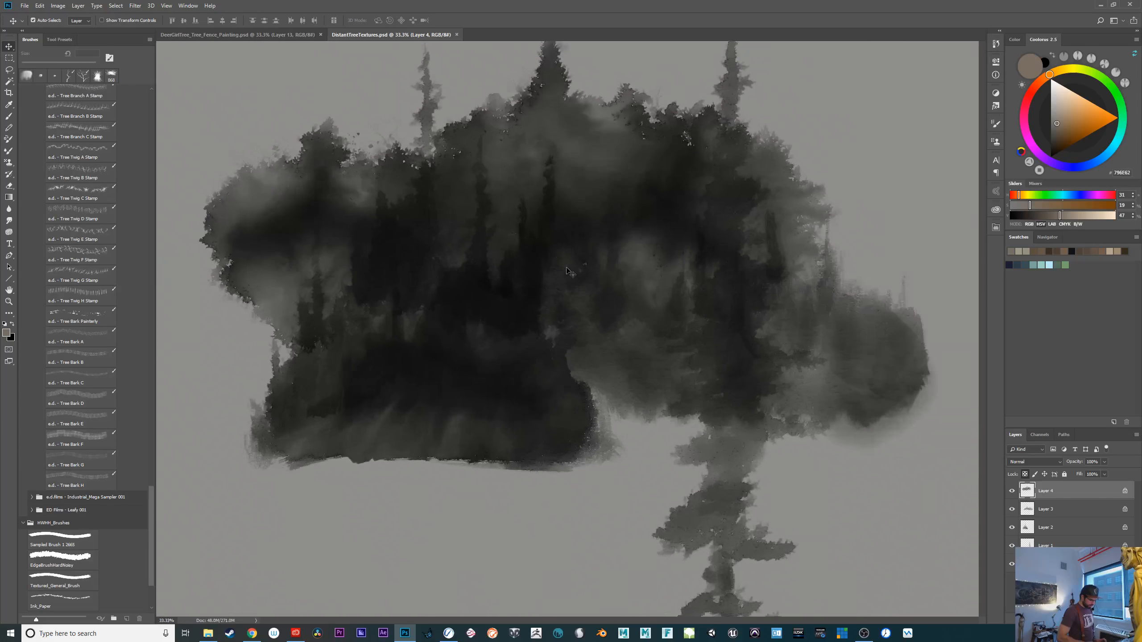
{"action": "key", "text": "ctrl+0"}
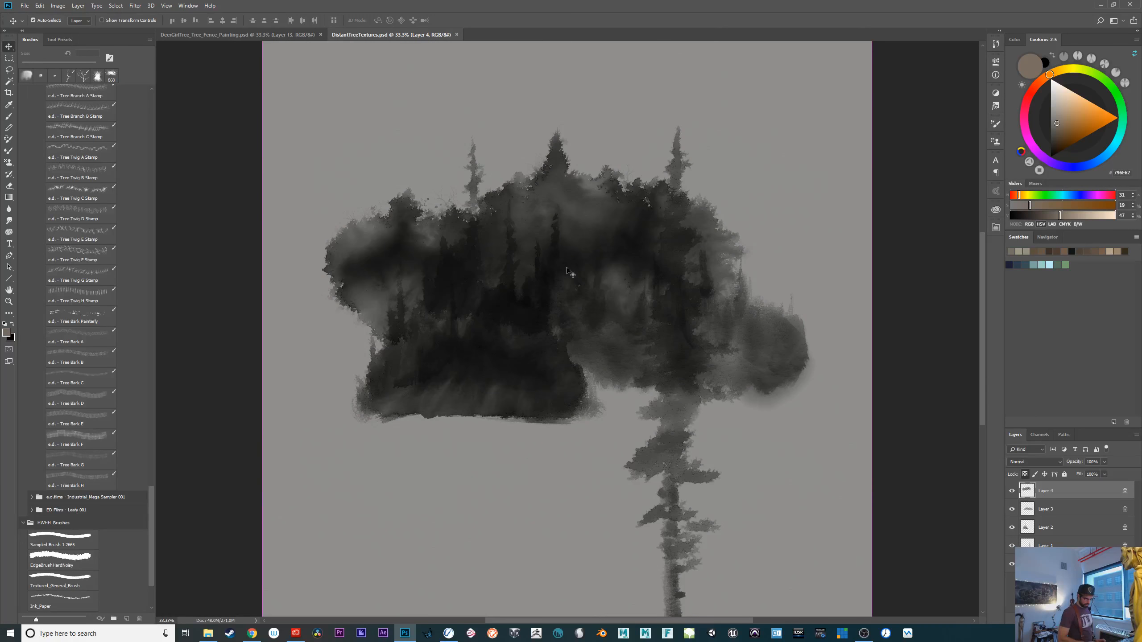
Hide Layer 4, Layer 3 and Layer 1, leaving Layer 2 showing over the background, and select Layer 2
{"action": "left_click_drag", "start_coordinate": [1014, 495], "coordinate": [1016, 505]}
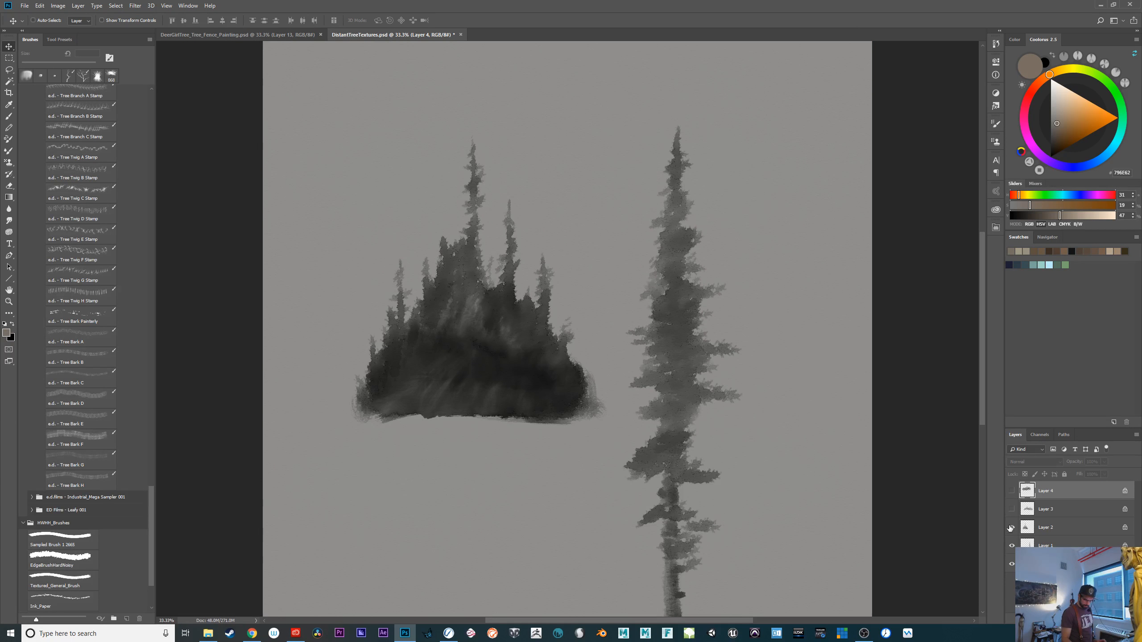
{"action": "left_click", "coordinate": [1011, 544]}
{"action": "left_click", "coordinate": [1012, 526]}
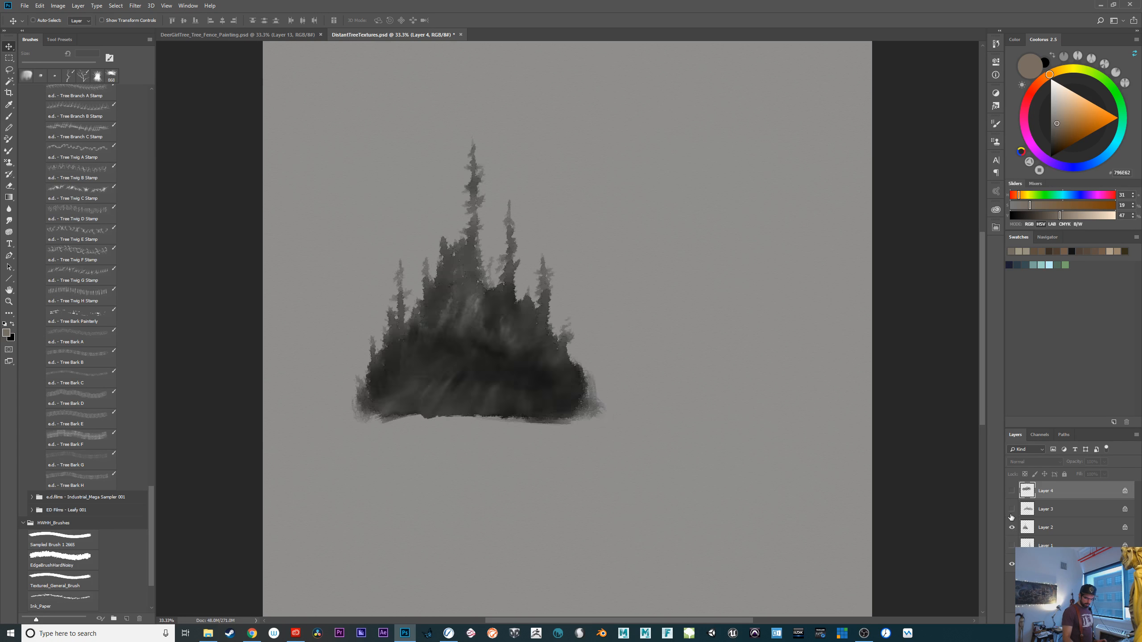
{"action": "left_click", "coordinate": [1012, 511]}
{"action": "left_click", "coordinate": [1012, 527]}
{"action": "left_click", "coordinate": [1012, 509]}
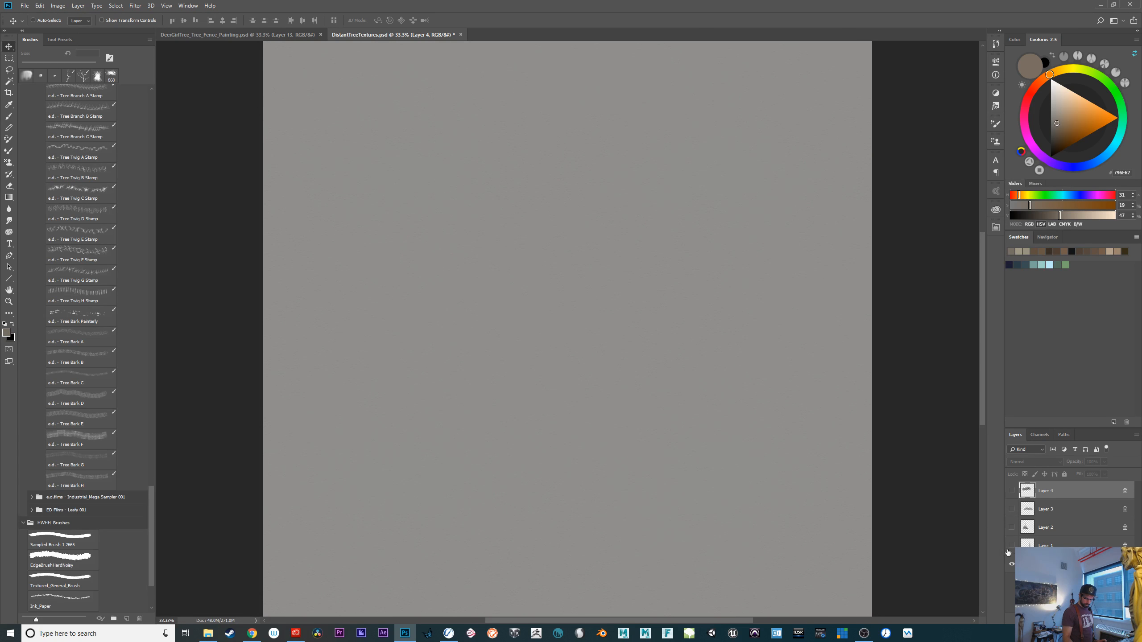
{"action": "left_click", "coordinate": [1012, 527]}
{"action": "left_click", "coordinate": [1040, 526]}
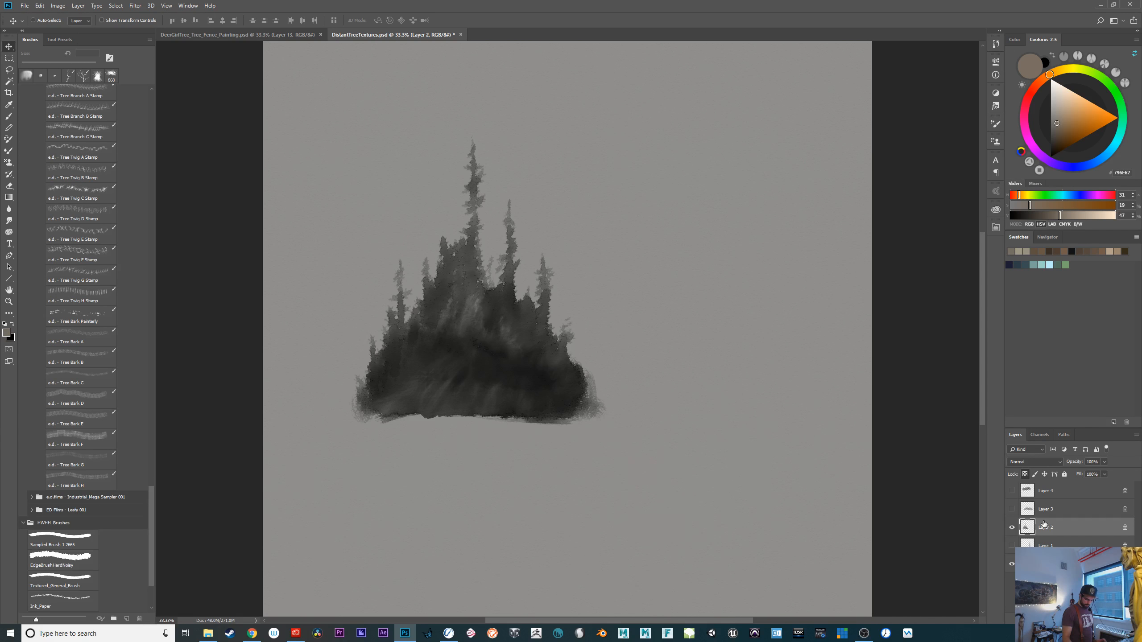
Try copying the Layer 2 tree silhouette from DistantTreeTextures into the deer girl painting and inspect the pasted trees up close
{"action": "key", "text": "ctrl+a"}
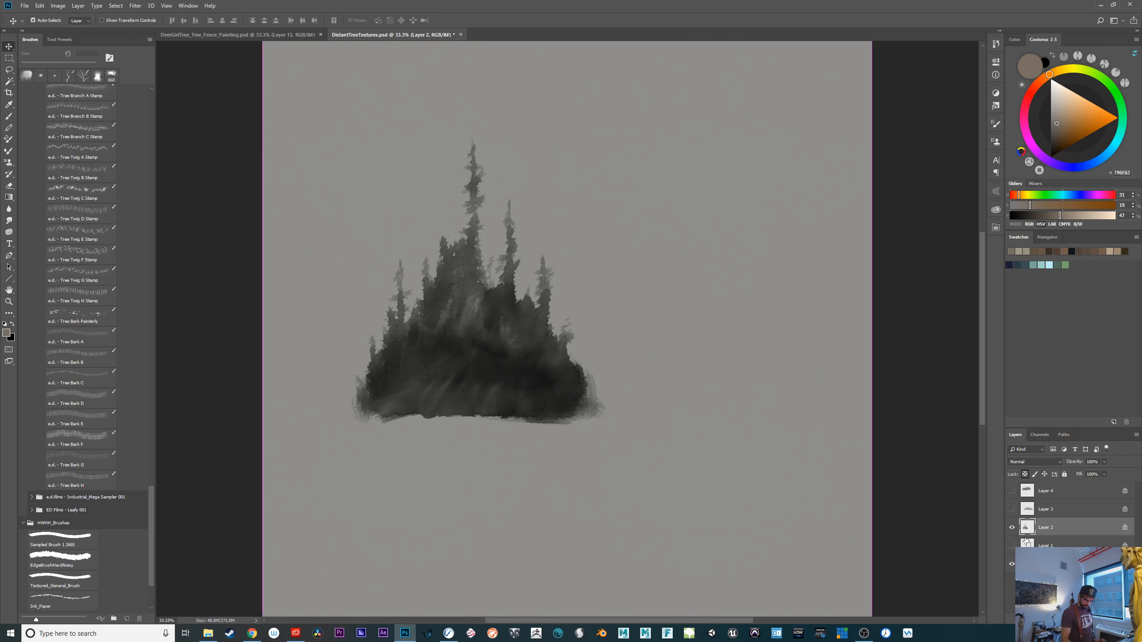
{"action": "left_click", "coordinate": [1024, 534], "text": "ctrl"}
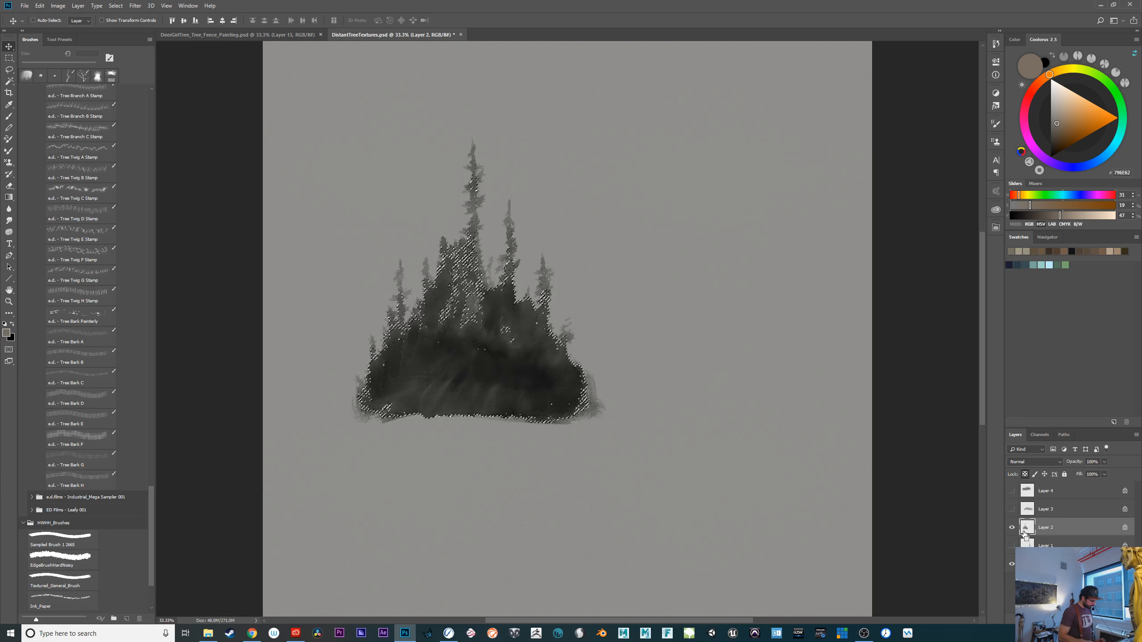
{"action": "key", "text": "ctrl+d"}
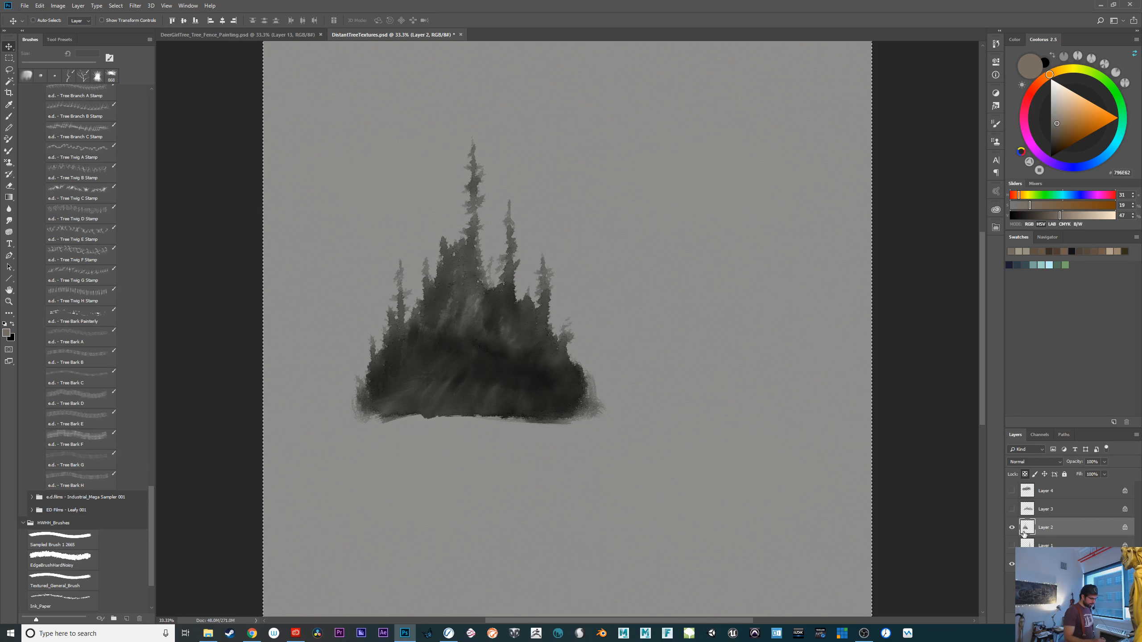
{"action": "left_click", "coordinate": [261, 36]}
{"action": "key", "text": "ctrl+v"}
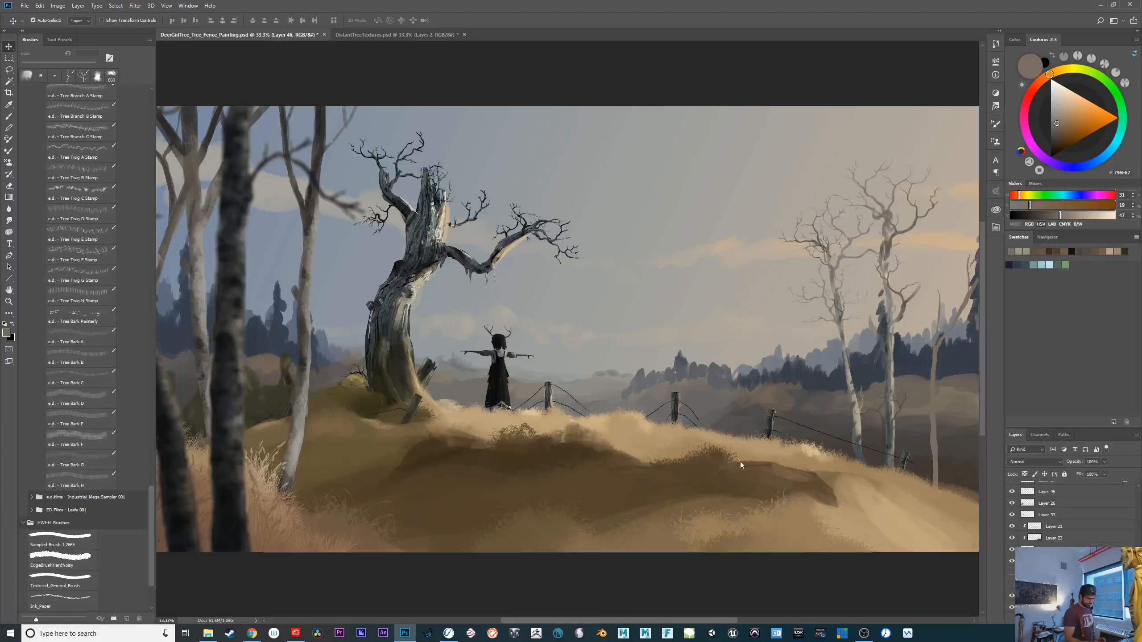
{"action": "left_click_drag", "start_coordinate": [594, 427], "coordinate": [740, 461]}
{"action": "key", "text": "ctrl+1"}
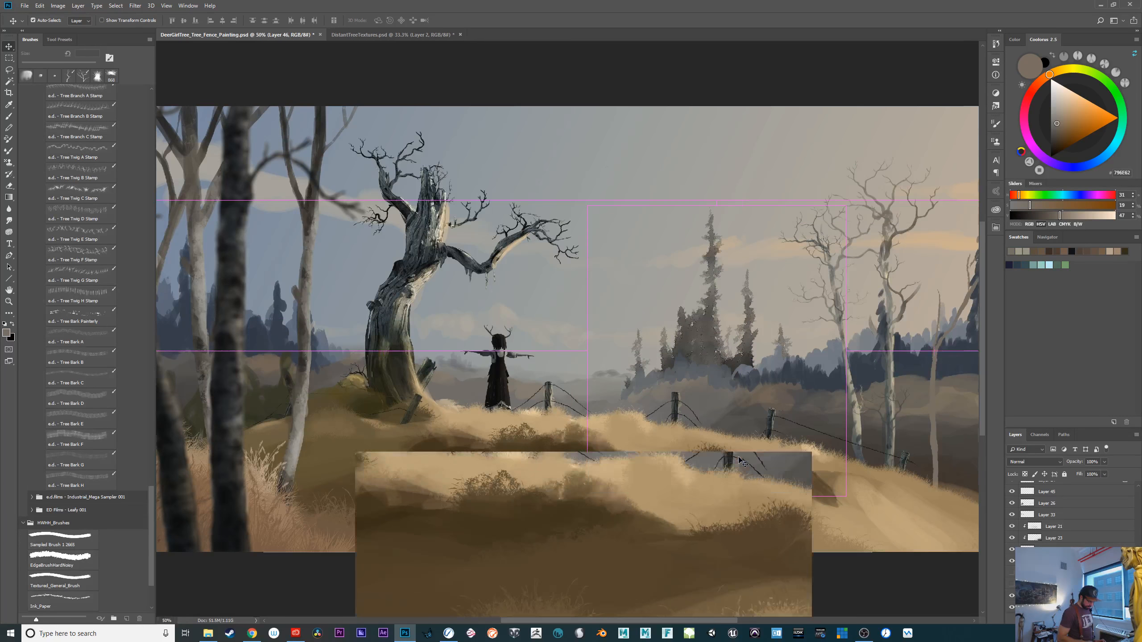
{"action": "left_click_drag", "start_coordinate": [838, 495], "coordinate": [373, 563]}
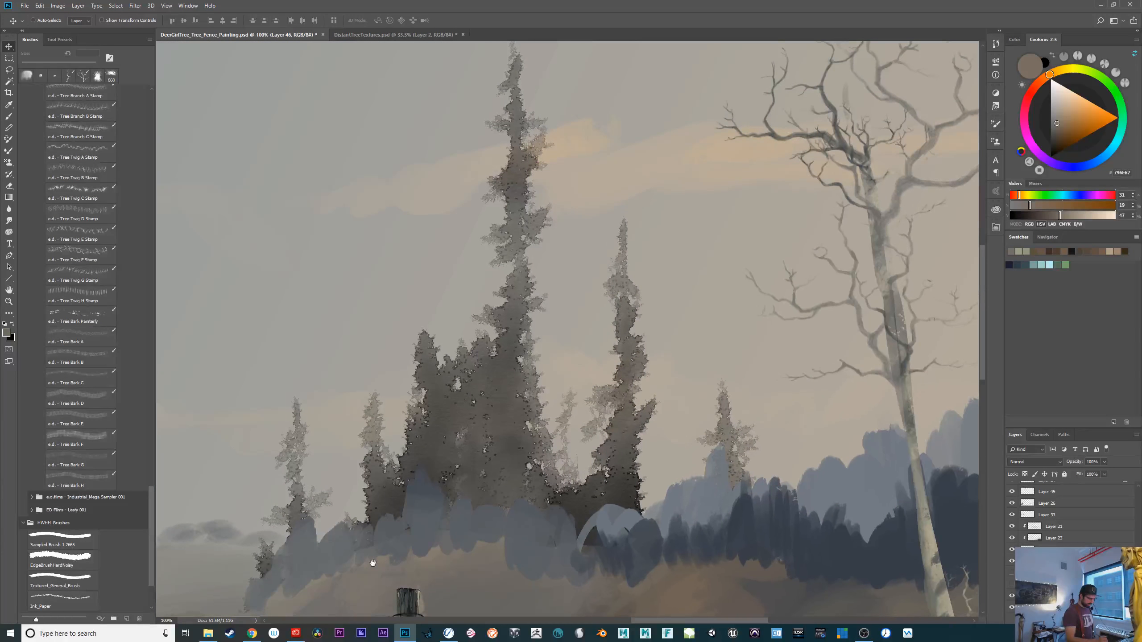
{"action": "key", "text": "ctrl+minus"}
{"action": "key", "text": "ctrl+minus"}
{"action": "key", "text": "ctrl+minus"}
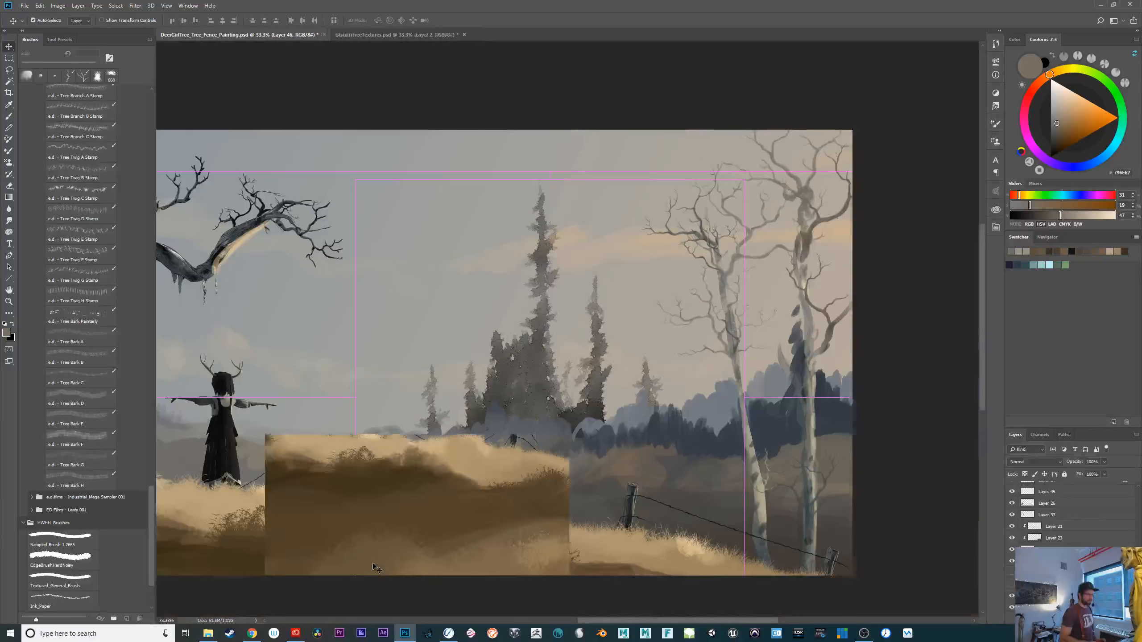
Try scaling the pasted trees to about 65% over the tree line at the painting's far right, and delete the pasted layer
{"action": "left_click_drag", "start_coordinate": [630, 454], "coordinate": [824, 331]}
{"action": "left_click_drag", "start_coordinate": [815, 445], "coordinate": [623, 452]}
{"action": "key", "text": "ctrl+t"}
{"action": "left_click_drag", "start_coordinate": [695, 182], "coordinate": [622, 277]}
{"action": "left_click_drag", "start_coordinate": [571, 428], "coordinate": [846, 412]}
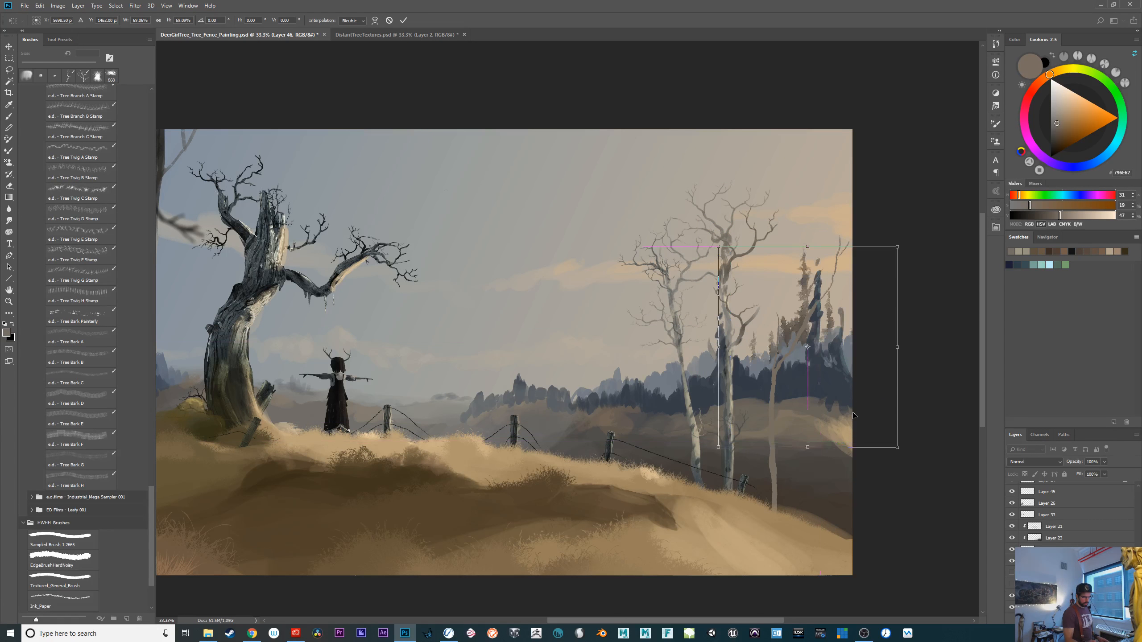
{"action": "key", "text": "Escape"}
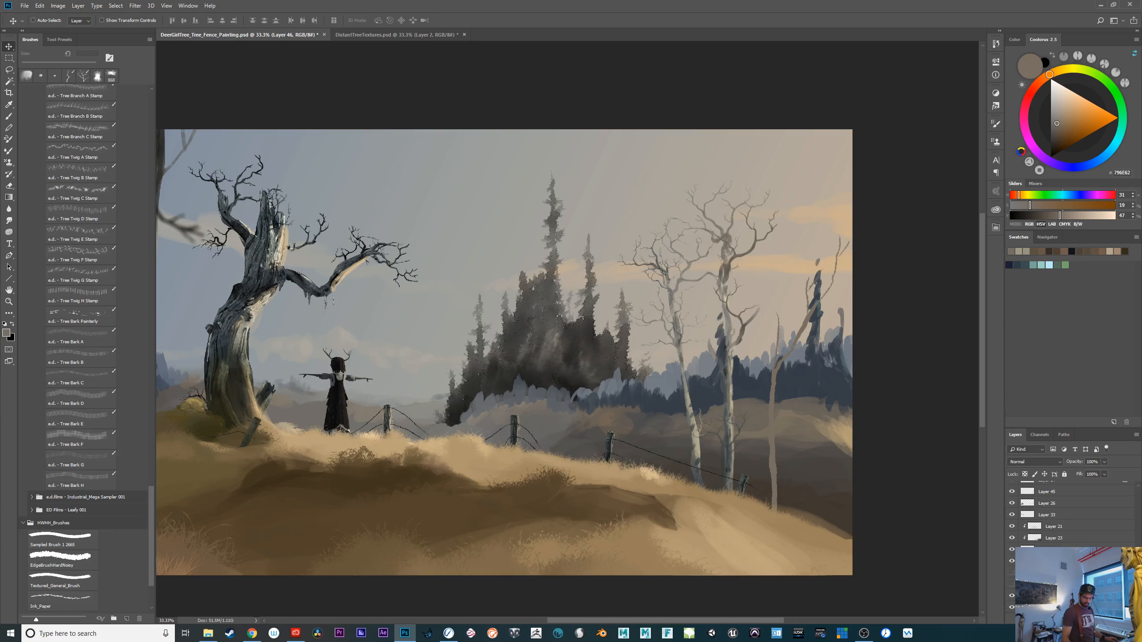
{"action": "key", "text": "Delete"}
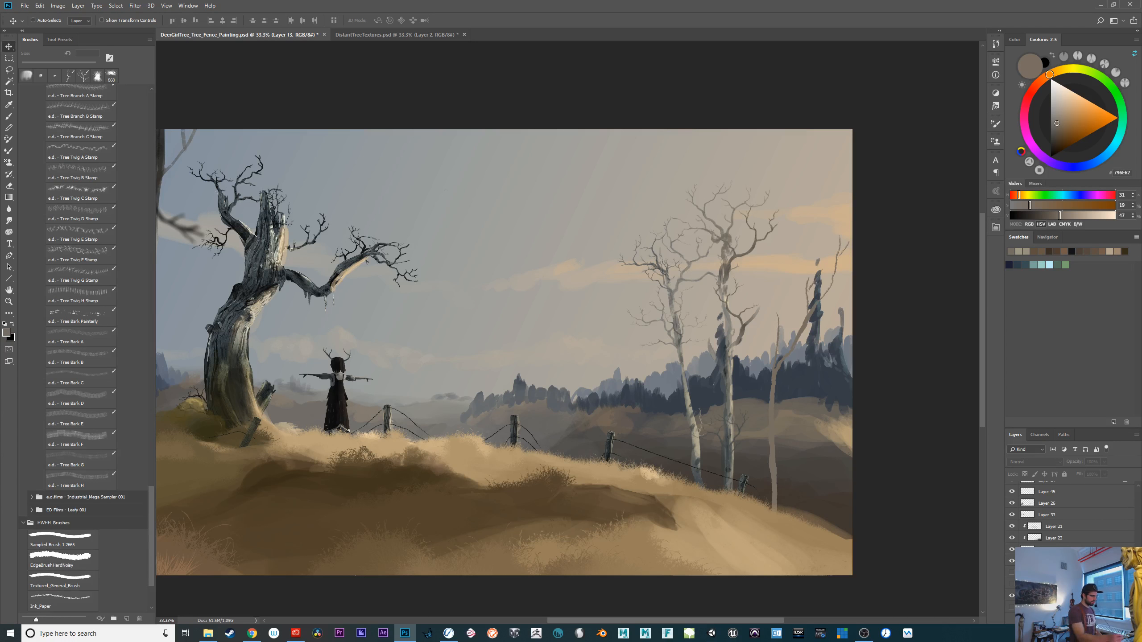
In DistantTreeTextures, clear the selection, duplicate Layer 2 four times and merge the copies into one dense silhouette layer
{"action": "left_click", "coordinate": [367, 35]}
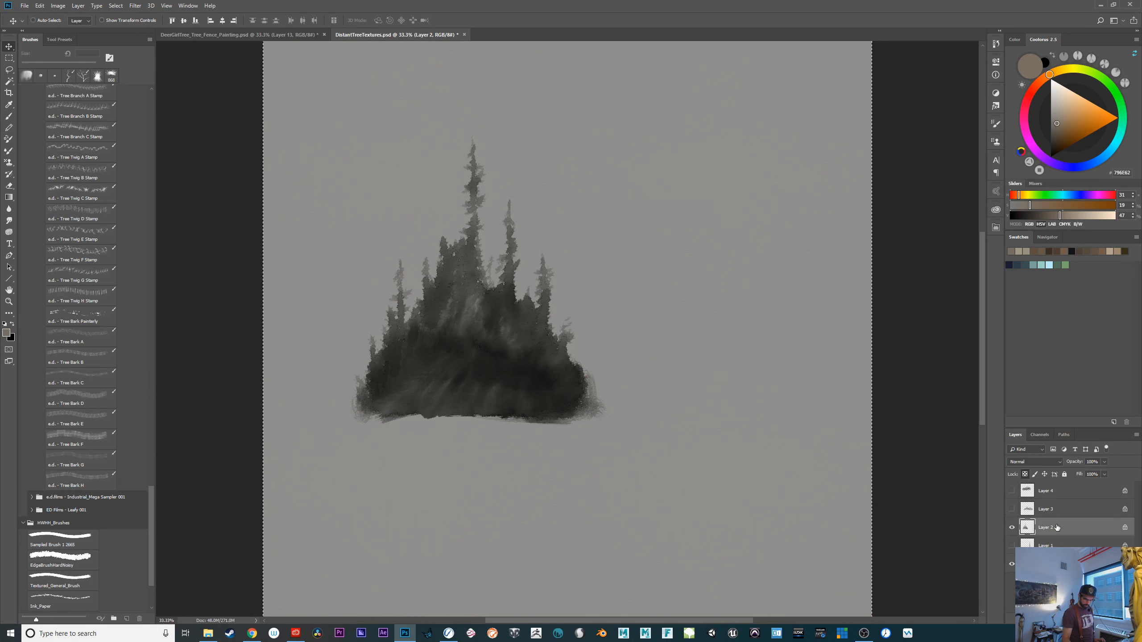
{"action": "key", "text": "ctrl+d"}
{"action": "key", "text": "ctrl+j"}
{"action": "key", "text": "ctrl+j"}
{"action": "key", "text": "ctrl+j"}
{"action": "key", "text": "ctrl+j"}
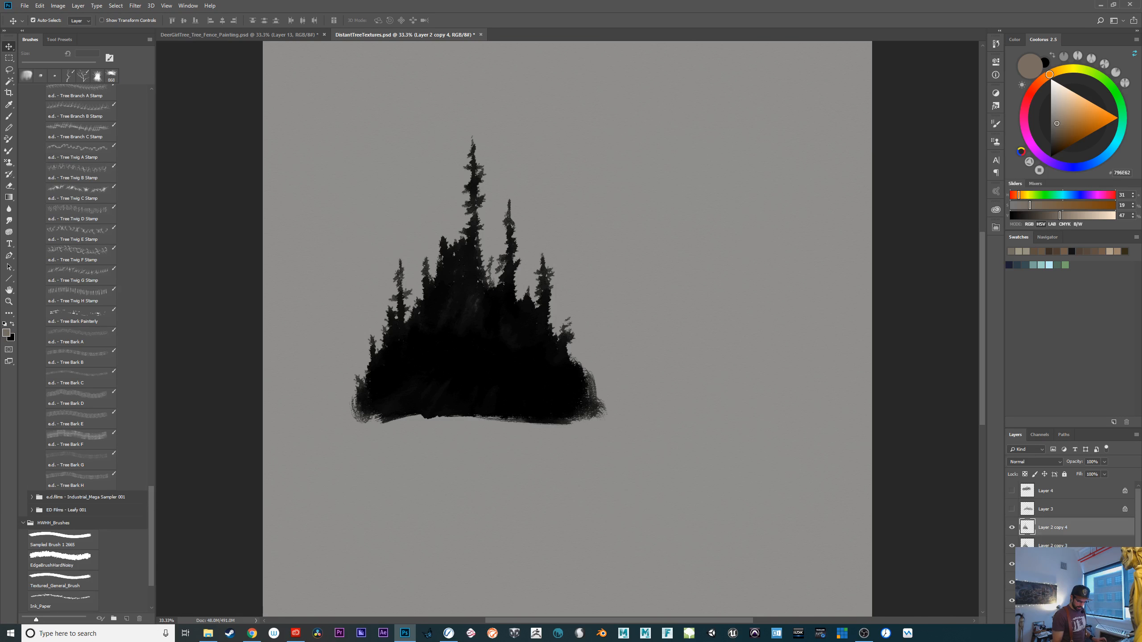
{"action": "left_click", "coordinate": [1052, 600], "text": "shift"}
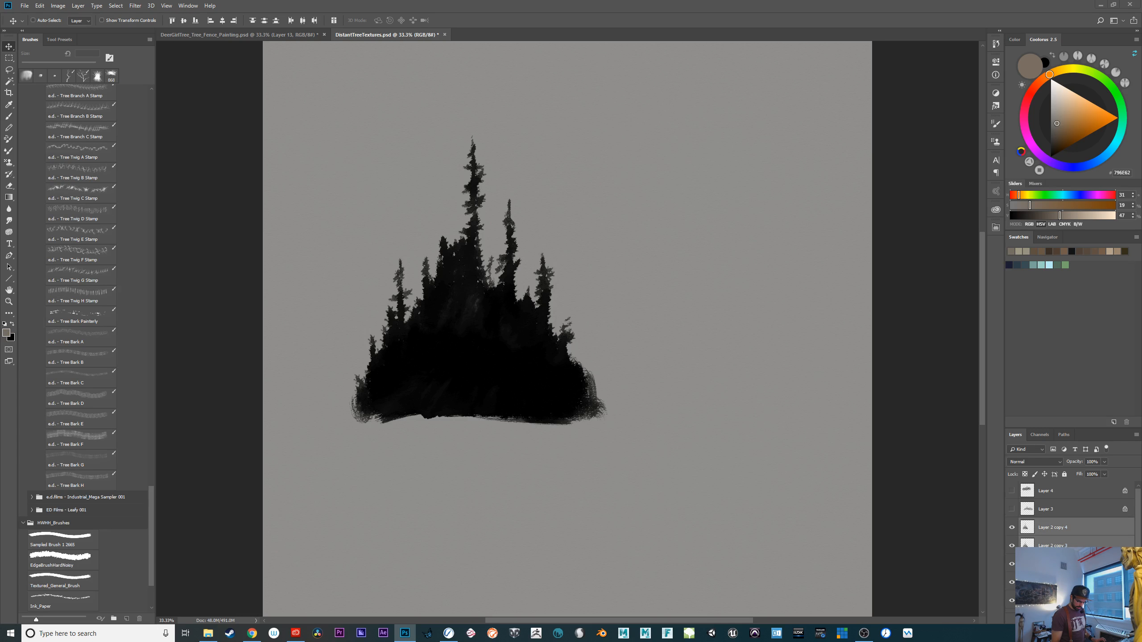
{"action": "scroll", "coordinate": [1070, 517], "scroll_direction": "down", "scroll_amount": 2}
{"action": "key", "text": "ctrl+e"}
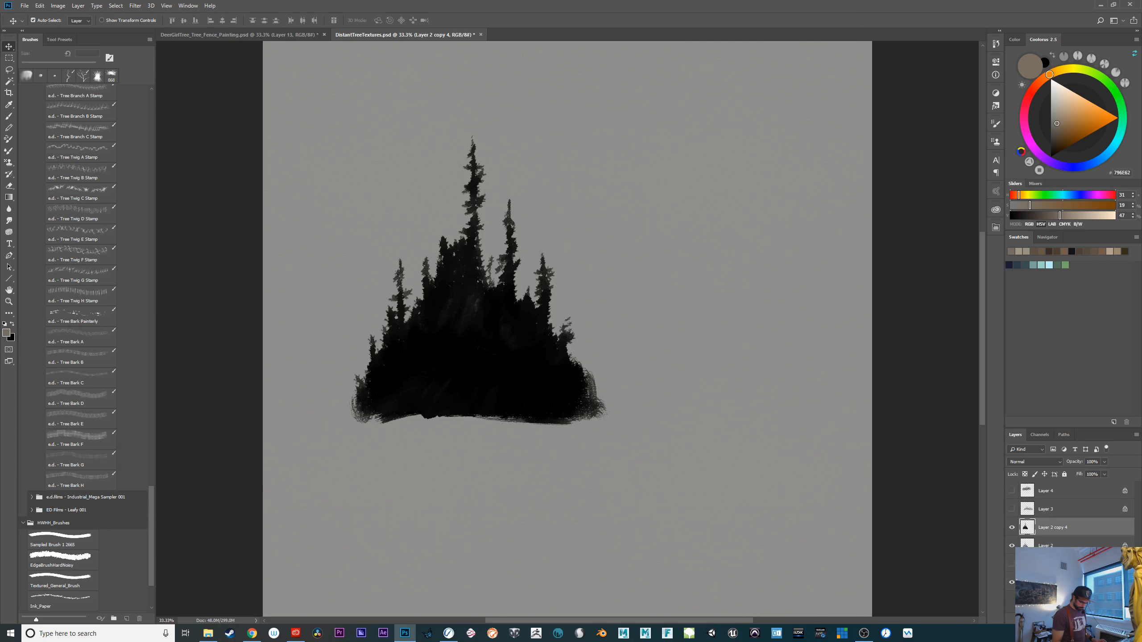
Load the merged silhouette's outline as a selection, hide that layer, and group Layer 2 with a layer mask made from the selection
{"action": "left_click", "coordinate": [1027, 527], "text": "ctrl"}
{"action": "left_click", "coordinate": [1012, 528]}
{"action": "left_click", "coordinate": [1052, 545]}
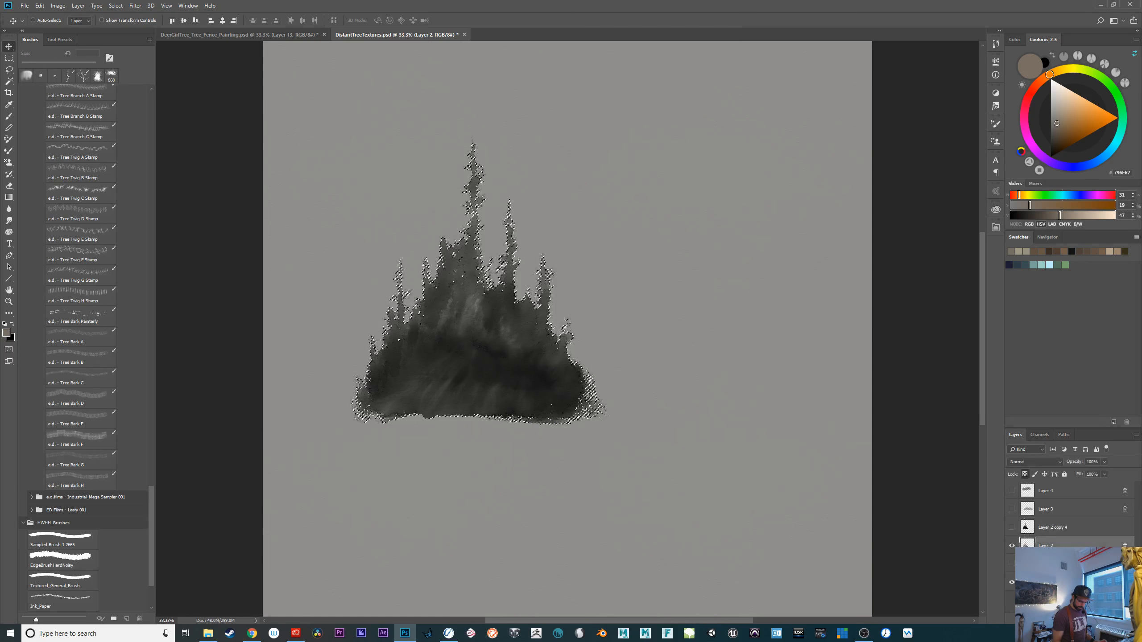
{"action": "key", "text": "ctrl+g"}
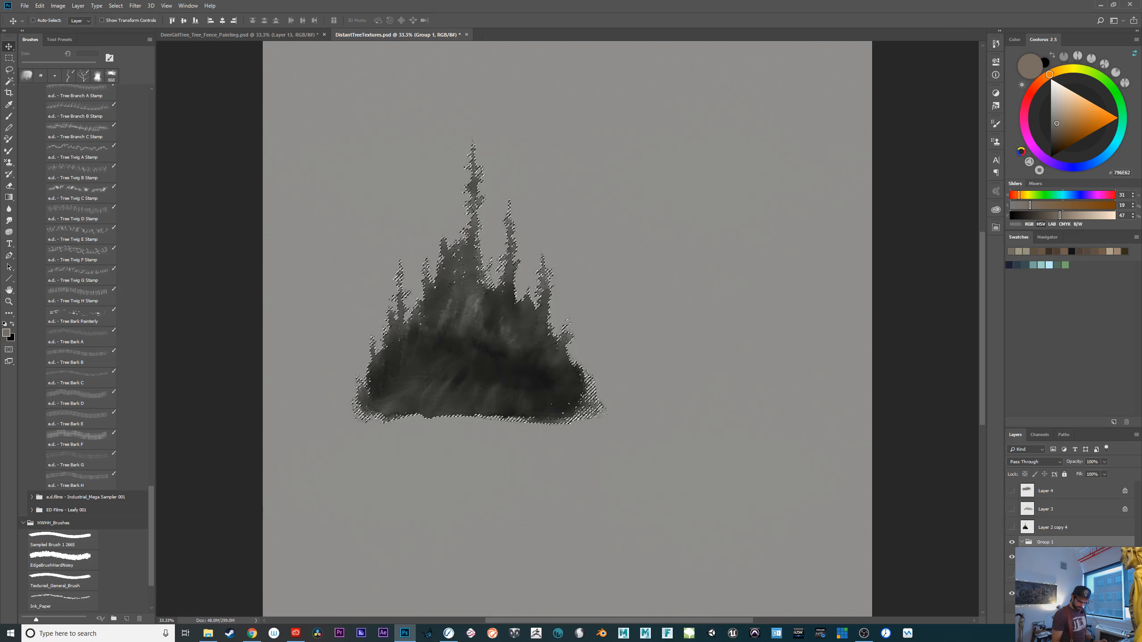
{"action": "left_click", "coordinate": [1077, 619]}
Duplicate the Canvas layer and place the copy inside Group 1 beneath Layer 2 as an opaque backing
{"action": "left_click", "coordinate": [674, 315], "text": "ctrl"}
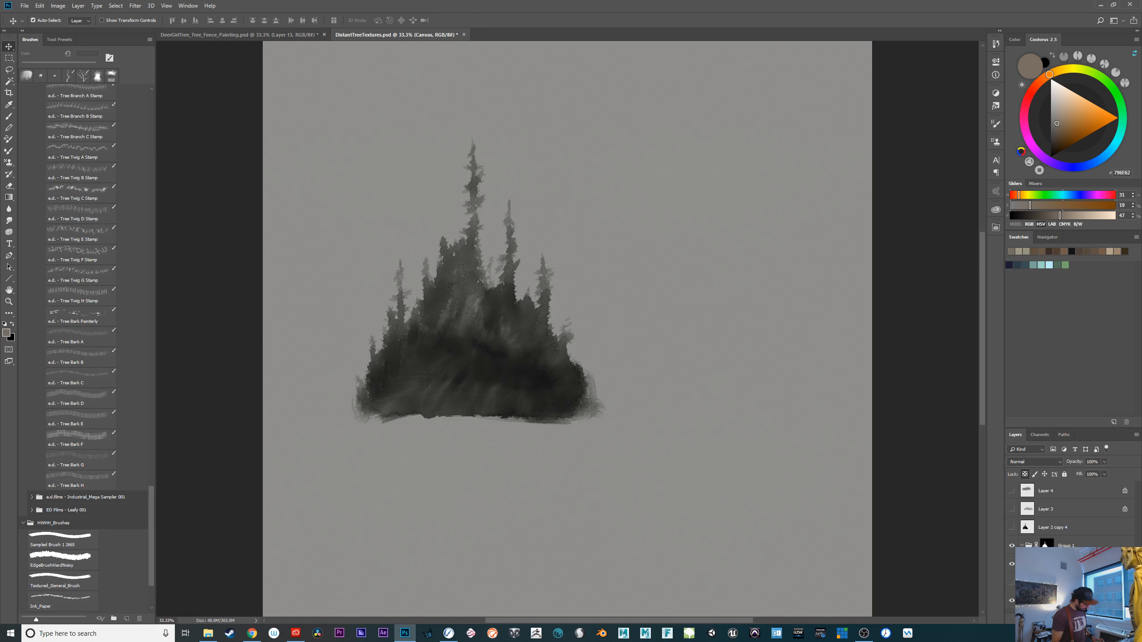
{"action": "key", "text": "ctrl+j"}
{"action": "left_click_drag", "start_coordinate": [1072, 600], "coordinate": [1073, 556]}
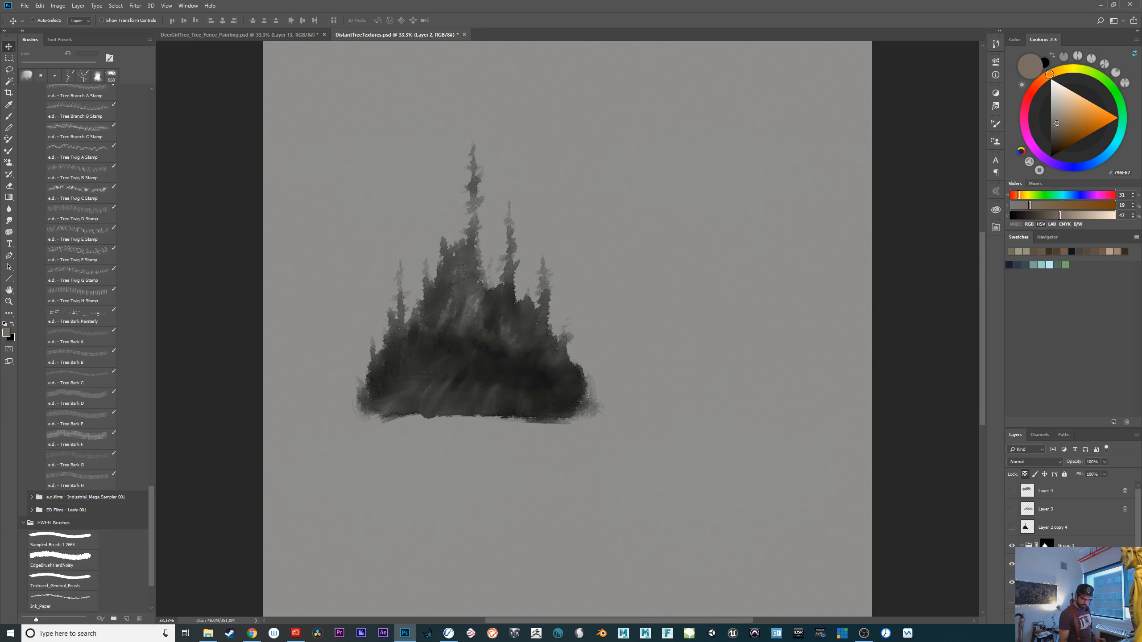
Copy the masked Group 1 from DistantTreeTextures into DeerGirlTree_Tree_Fence_Painting
{"action": "left_click", "coordinate": [1047, 544]}
{"action": "left_click_drag", "start_coordinate": [368, 38], "coordinate": [605, 116]}
{"action": "mouse_move", "coordinate": [669, 429]}
{"action": "left_mouse_down"}
{"action": "mouse_move", "coordinate": [539, 405]}
{"action": "mouse_move", "coordinate": [493, 383]}
{"action": "left_mouse_up"}
{"action": "mouse_move", "coordinate": [831, 121]}
{"action": "left_mouse_down"}
{"action": "mouse_move", "coordinate": [548, 155]}
{"action": "mouse_move", "coordinate": [551, 75]}
{"action": "mouse_move", "coordinate": [601, 38]}
{"action": "left_mouse_up"}
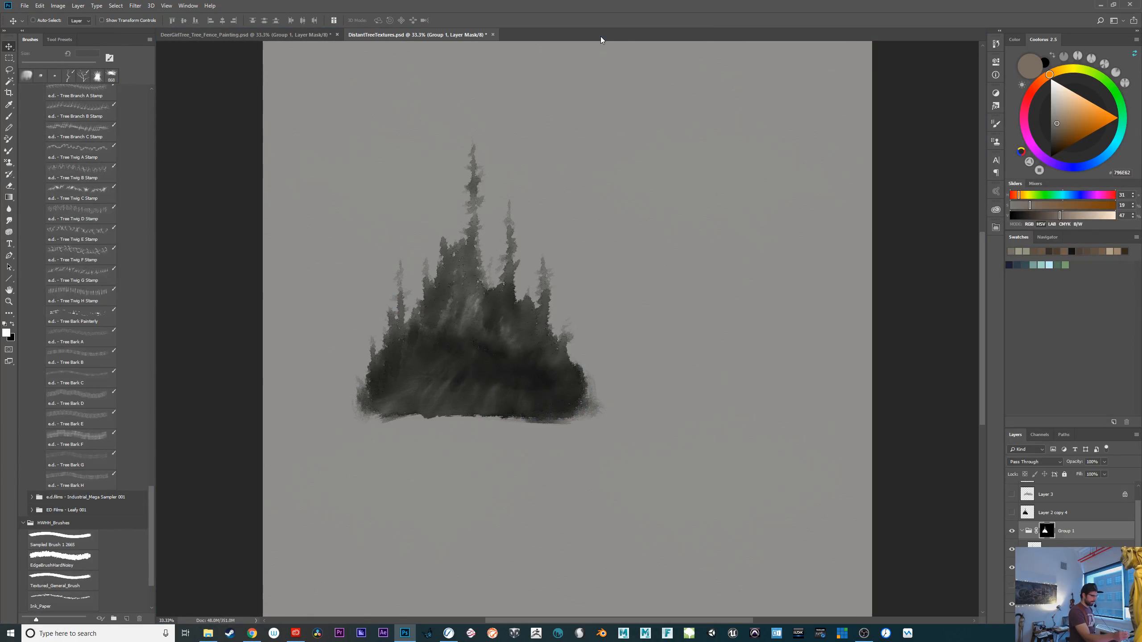
{"action": "left_click", "coordinate": [285, 35]}
{"action": "left_click_drag", "start_coordinate": [545, 396], "coordinate": [634, 425]}
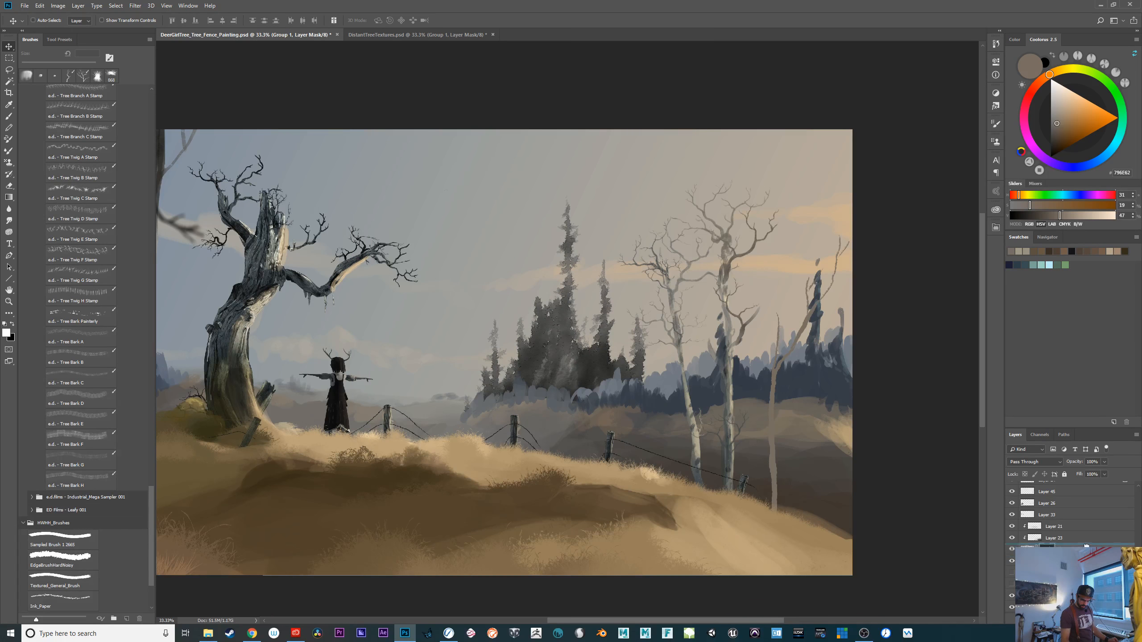
Undo the misplaced layer reorder and move Group 1 up the stack so the trees sit in front of the painted distant hills
{"action": "left_click_drag", "start_coordinate": [1085, 545], "coordinate": [1092, 519]}
{"action": "key", "text": "ctrl+z"}
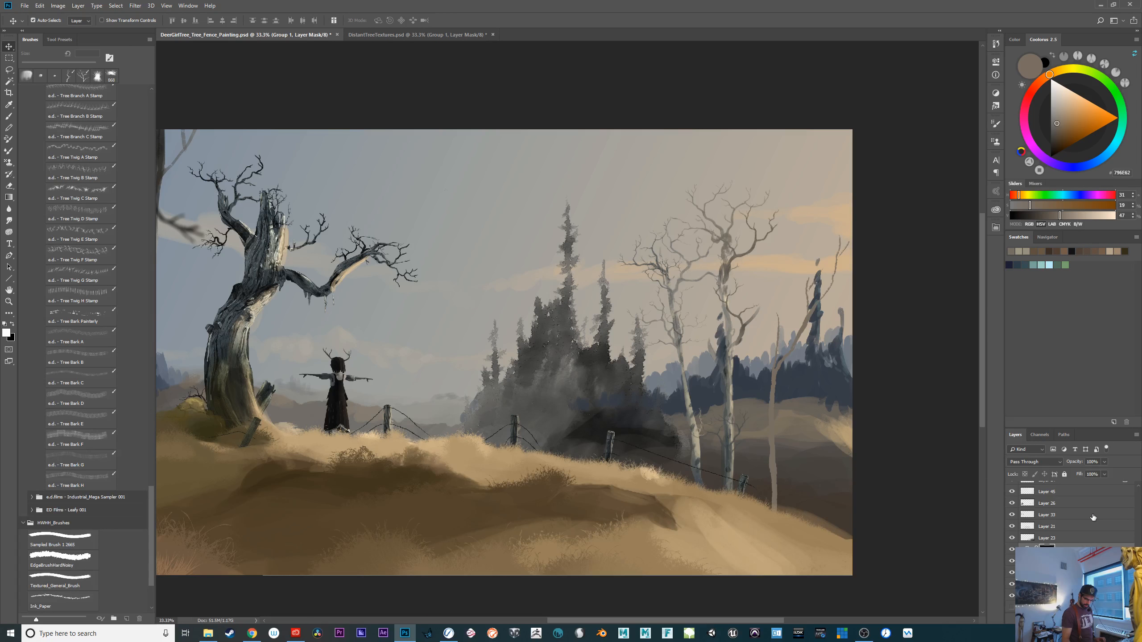
{"action": "key", "text": "ctrl+alt+z"}
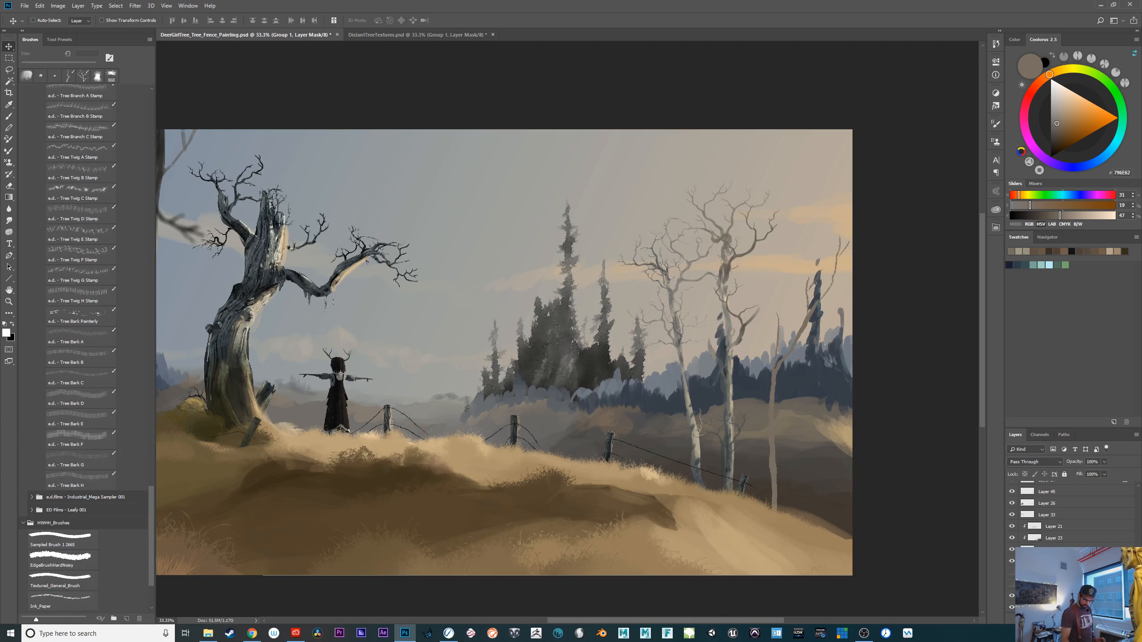
{"action": "left_click_drag", "start_coordinate": [1075, 595], "coordinate": [1073, 515]}
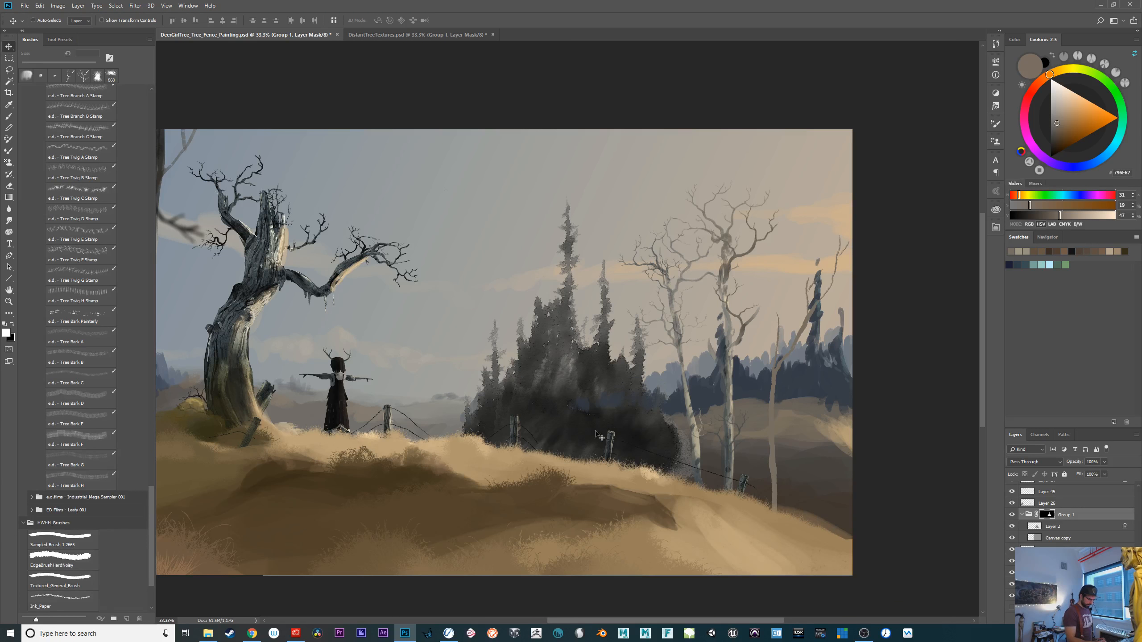
Move the Group 1 trees to the painting's far right and scale them to about 72.66% over the existing tree line
{"action": "left_click_drag", "start_coordinate": [596, 434], "coordinate": [783, 386]}
{"action": "key", "text": "ctrl+t"}
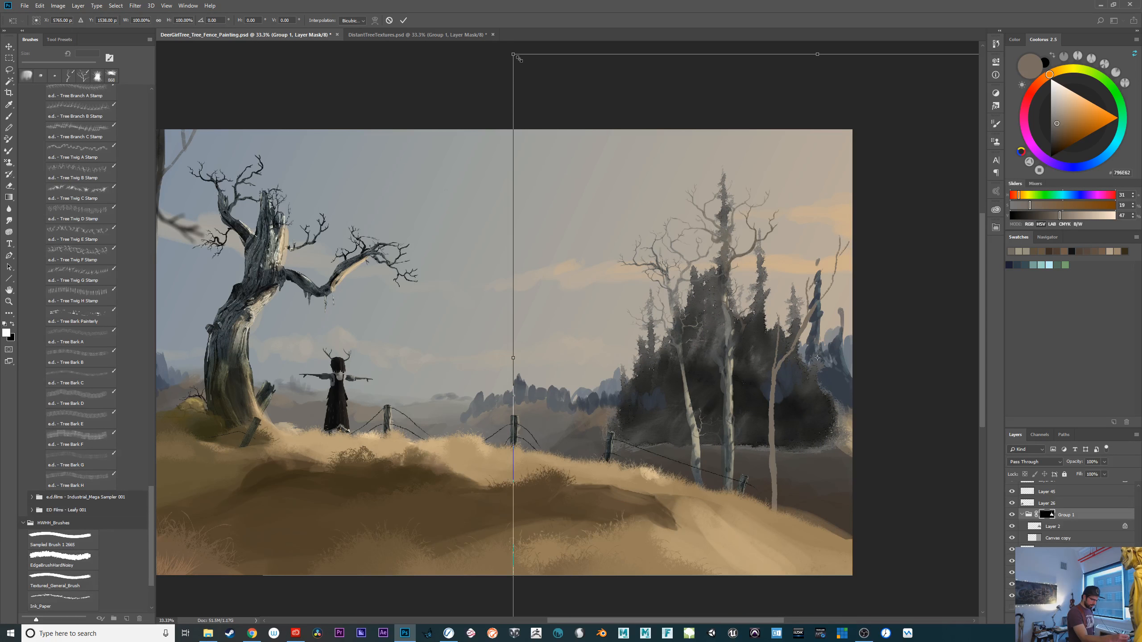
{"action": "left_click_drag", "start_coordinate": [517, 59], "coordinate": [676, 220]}
{"action": "left_click_drag", "start_coordinate": [801, 512], "coordinate": [793, 436]}
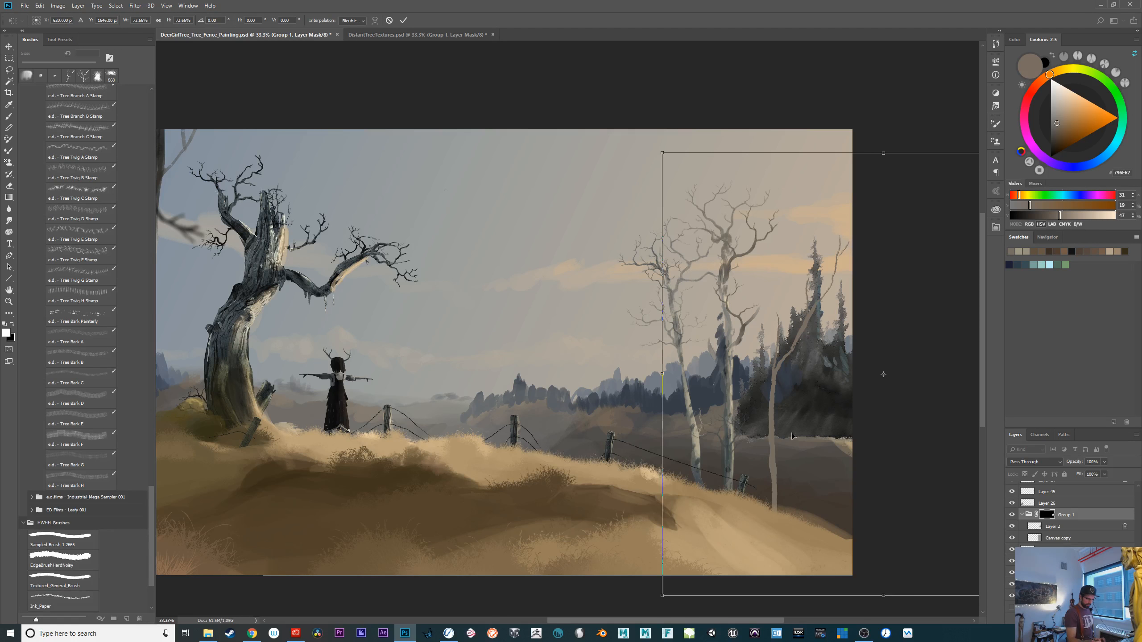
{"action": "key", "text": "Return"}
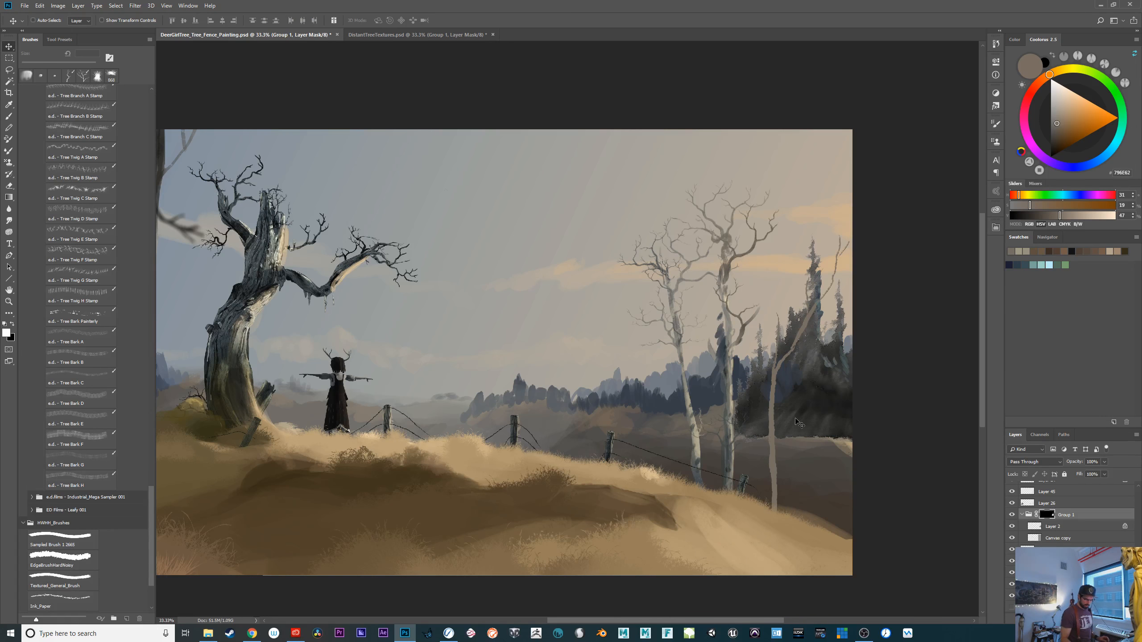
Collapse Group 1, toggle its visibility for comparison and examine up close how the added trees blend with the painted tree line
{"action": "left_click", "coordinate": [1021, 515]}
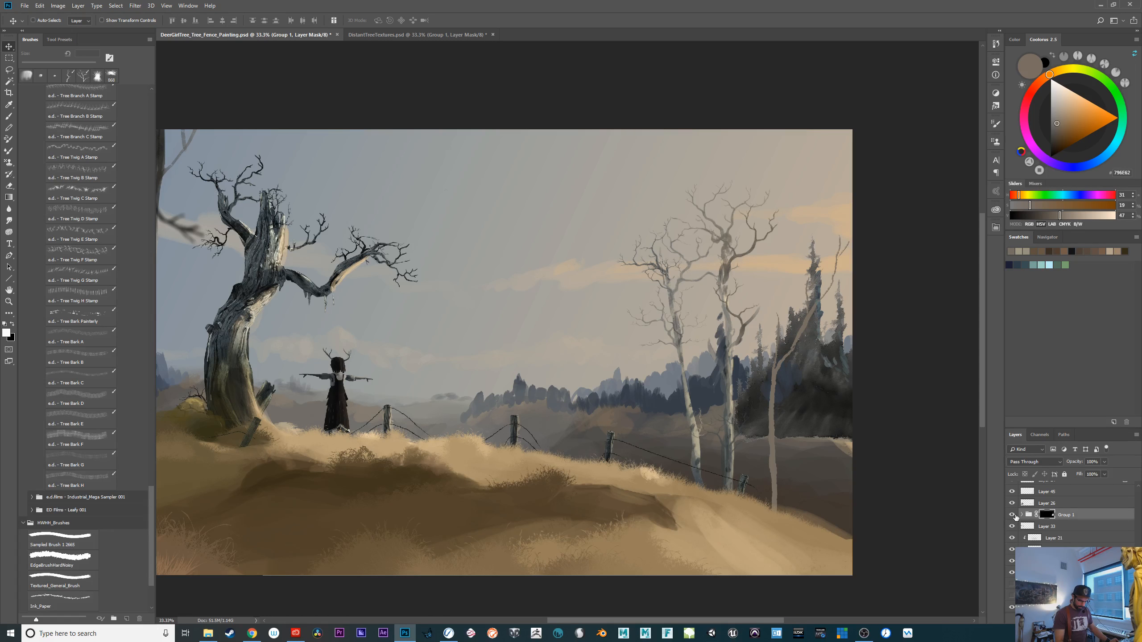
{"action": "left_click", "coordinate": [1012, 516]}
{"action": "left_click", "coordinate": [1012, 516]}
{"action": "left_click", "coordinate": [1012, 516]}
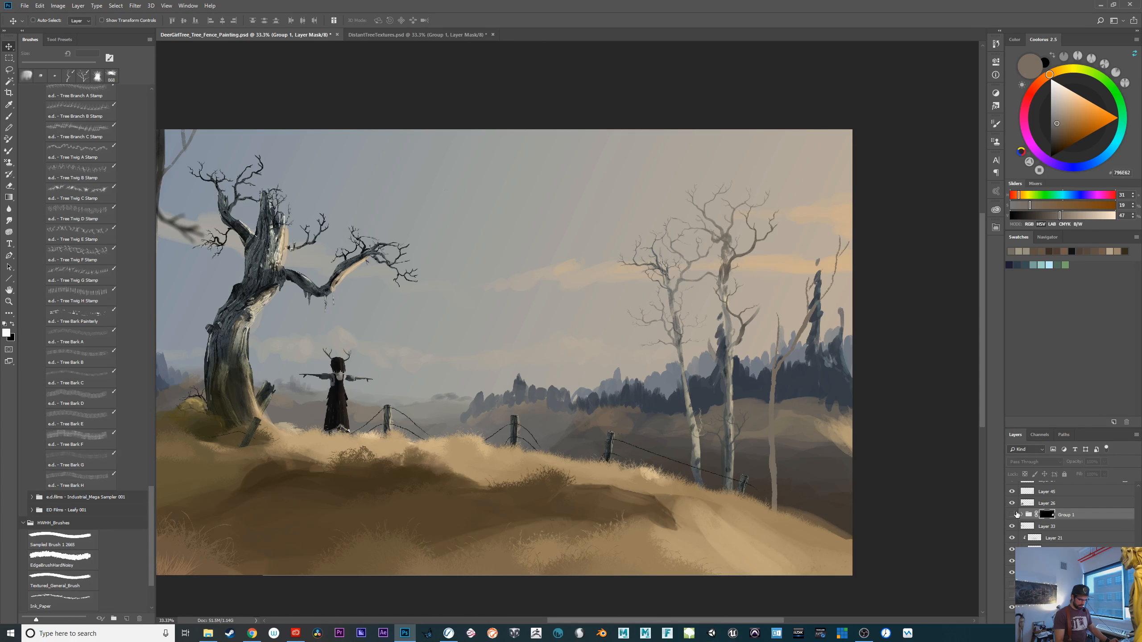
{"action": "left_click", "coordinate": [1013, 515]}
{"action": "key", "text": "ctrl+plus"}
{"action": "key", "text": "ctrl+plus"}
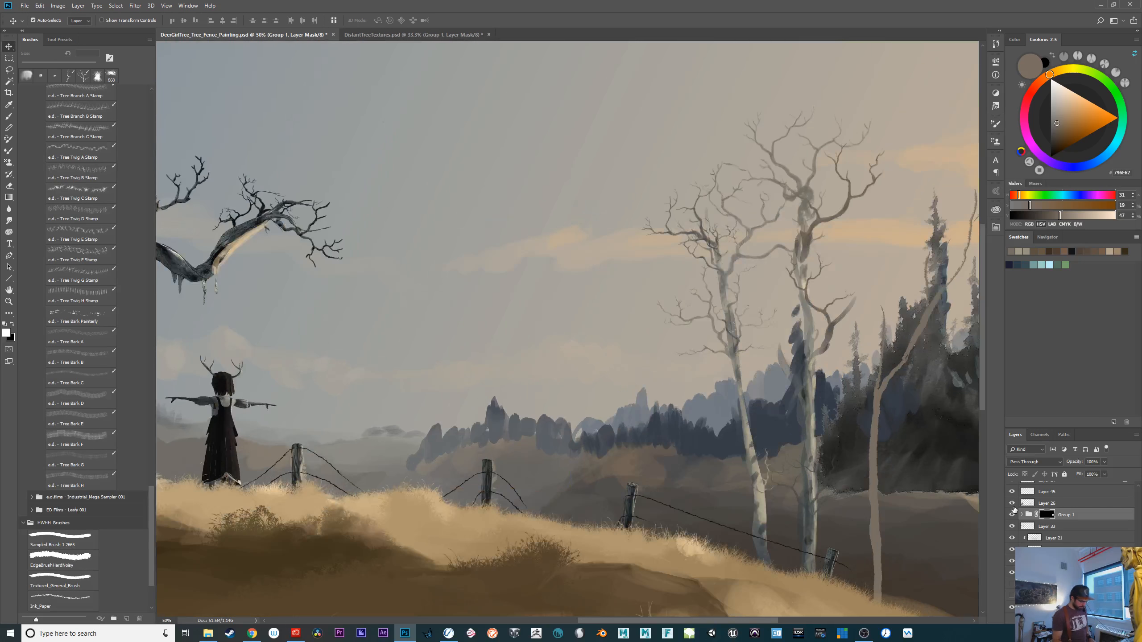
{"action": "left_click_drag", "start_coordinate": [785, 530], "coordinate": [520, 485]}
{"action": "left_click_drag", "start_coordinate": [638, 535], "coordinate": [443, 541]}
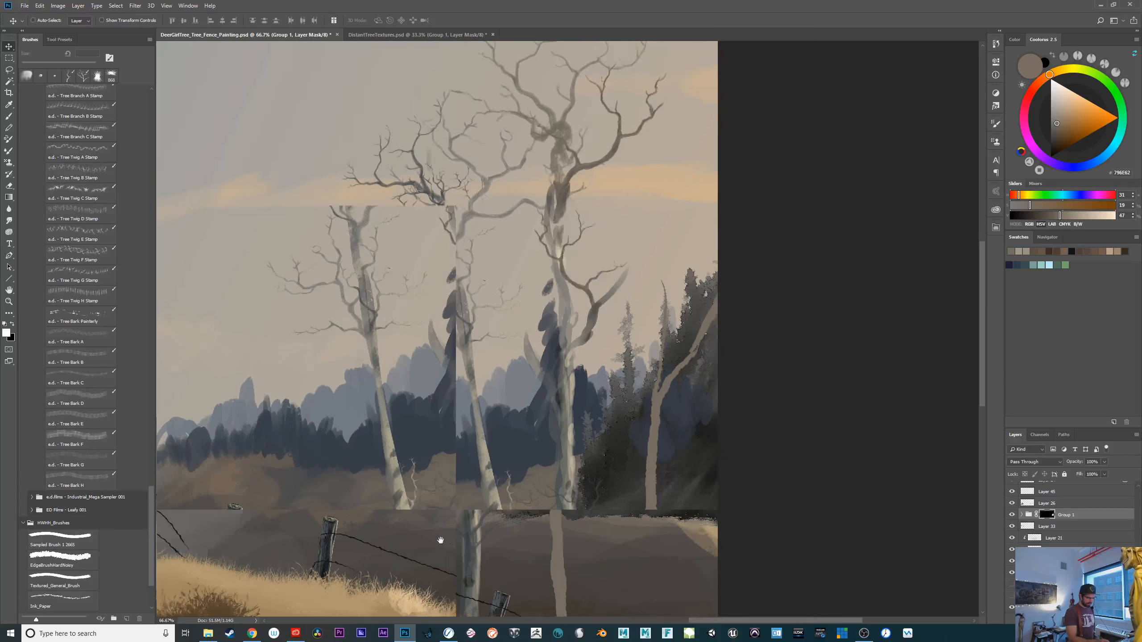
{"action": "left_click_drag", "start_coordinate": [652, 496], "coordinate": [605, 459]}
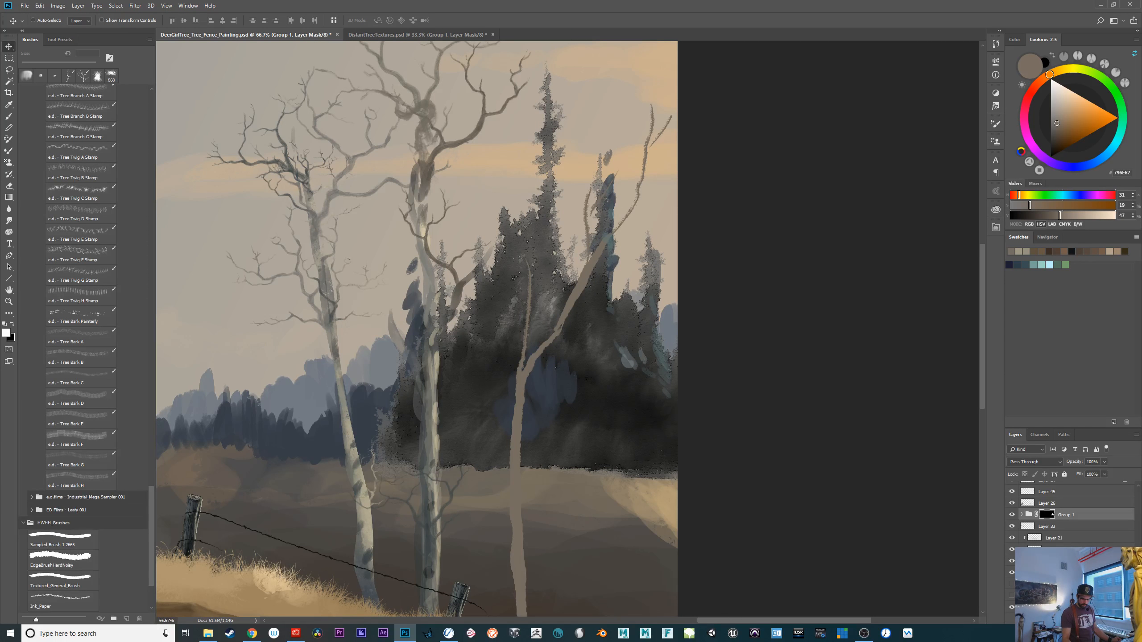
Examine the added trees in the whole composition and hide Group 1 to compare with the original tree line
{"action": "left_click", "coordinate": [1012, 527]}
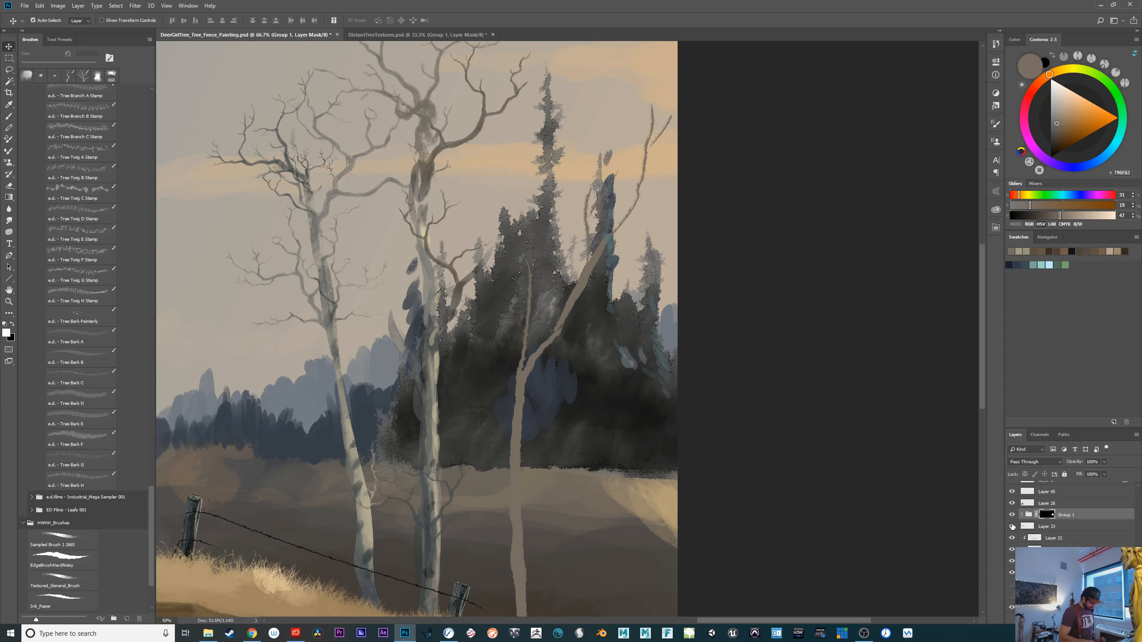
{"action": "key", "text": "ctrl+minus"}
{"action": "key", "text": "ctrl+minus"}
{"action": "key", "text": "ctrl+minus"}
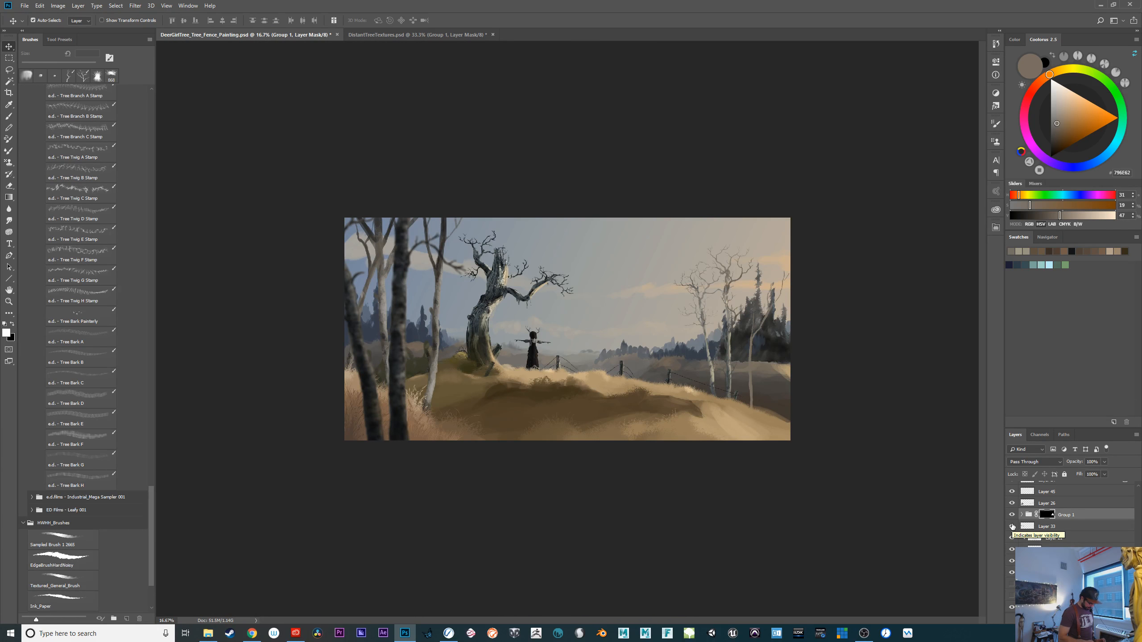
{"action": "key", "text": "ctrl+plus"}
{"action": "key", "text": "ctrl+plus"}
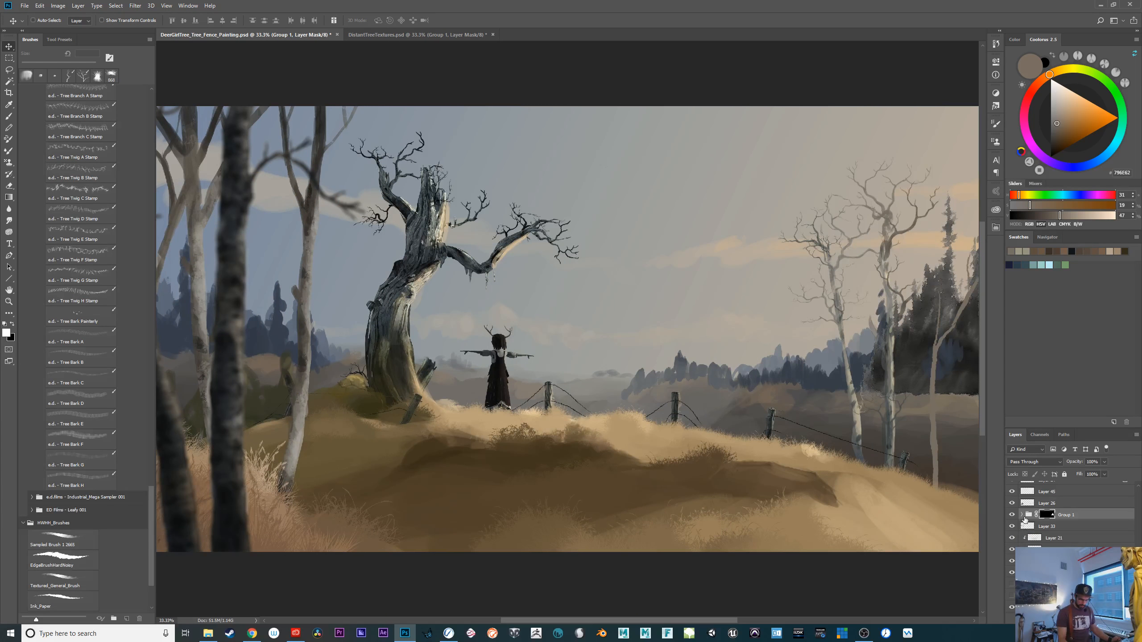
{"action": "left_click", "coordinate": [1012, 516]}
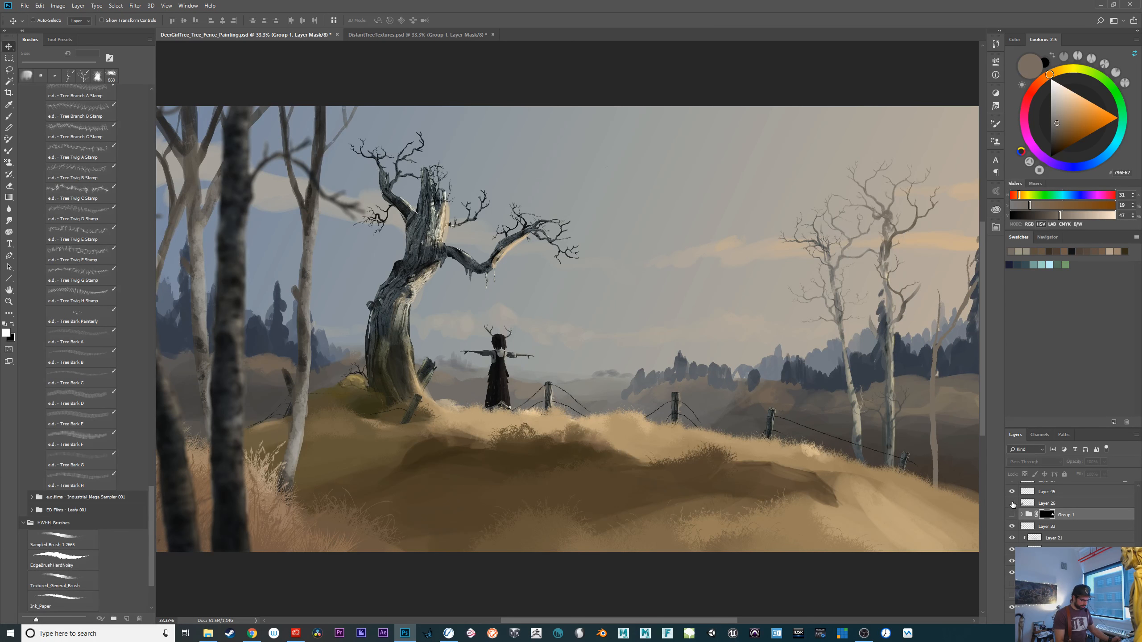
Move Layer 26 directly beneath Group 1 and toggle the neighbouring layers' visibility to identify their contents
{"action": "left_click", "coordinate": [1012, 503]}
{"action": "left_click", "coordinate": [1012, 492]}
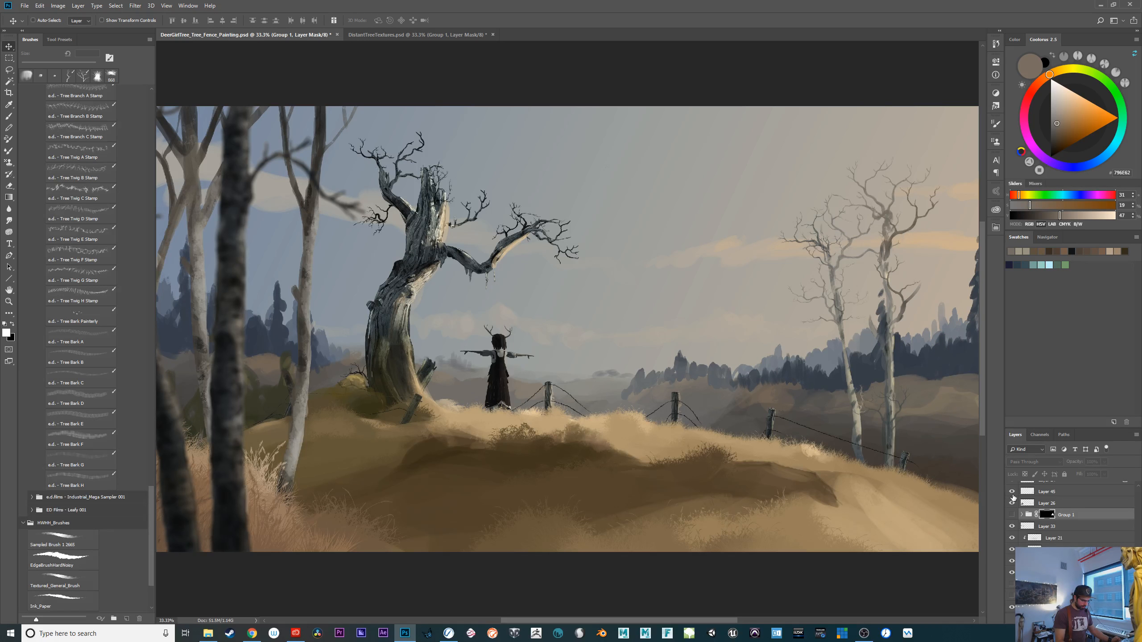
{"action": "left_click_drag", "start_coordinate": [1061, 505], "coordinate": [1061, 521]}
{"action": "left_click", "coordinate": [1012, 528]}
{"action": "left_click", "coordinate": [1012, 528]}
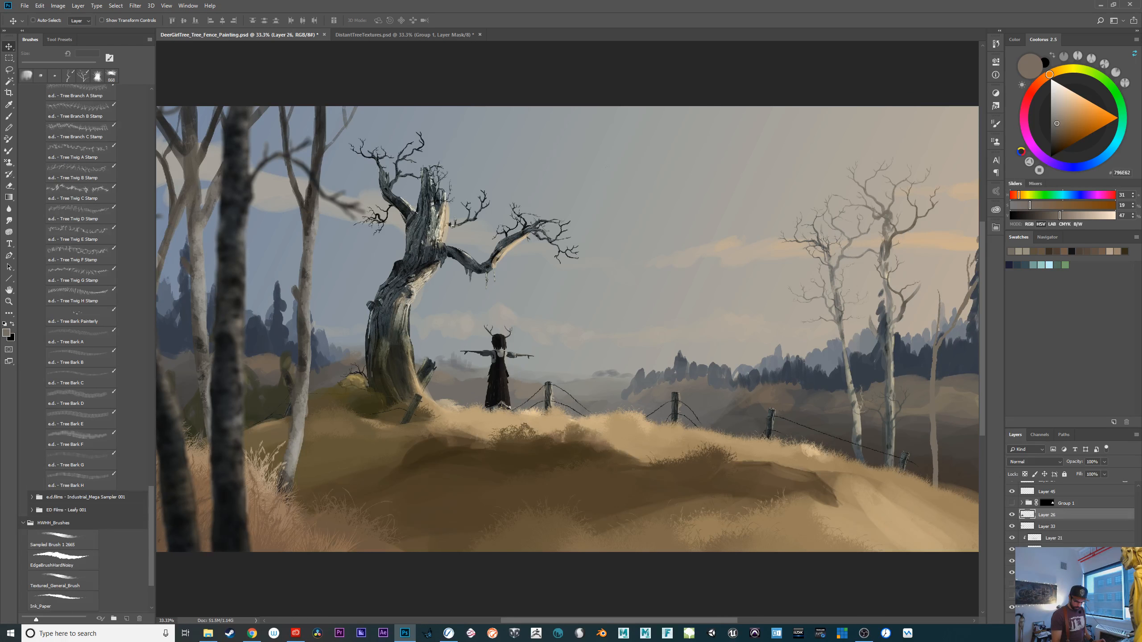
Merge Layer 26 with the hill layers directly beneath it and toggle visibility to check the merged layer and those below
{"action": "left_click", "coordinate": [1054, 573], "text": "shift"}
{"action": "key", "text": "ctrl+e"}
{"action": "left_click", "coordinate": [1012, 515]}
{"action": "left_click", "coordinate": [1013, 514]}
{"action": "left_click", "coordinate": [1012, 562]}
{"action": "left_click", "coordinate": [1012, 562]}
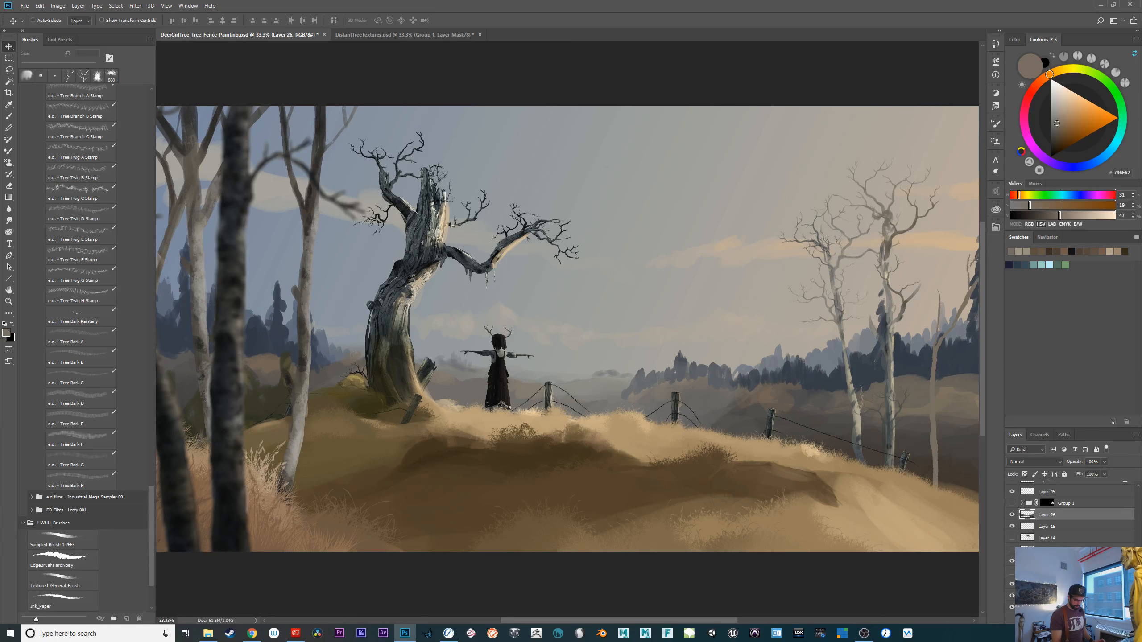
Check Layer 15 for pixels and remove it, then preview the reference layers Layer 14 and Layer 16 and leave them hidden
{"action": "key", "text": "ctrl+minus"}
{"action": "left_click", "coordinate": [1028, 526], "text": "ctrl"}
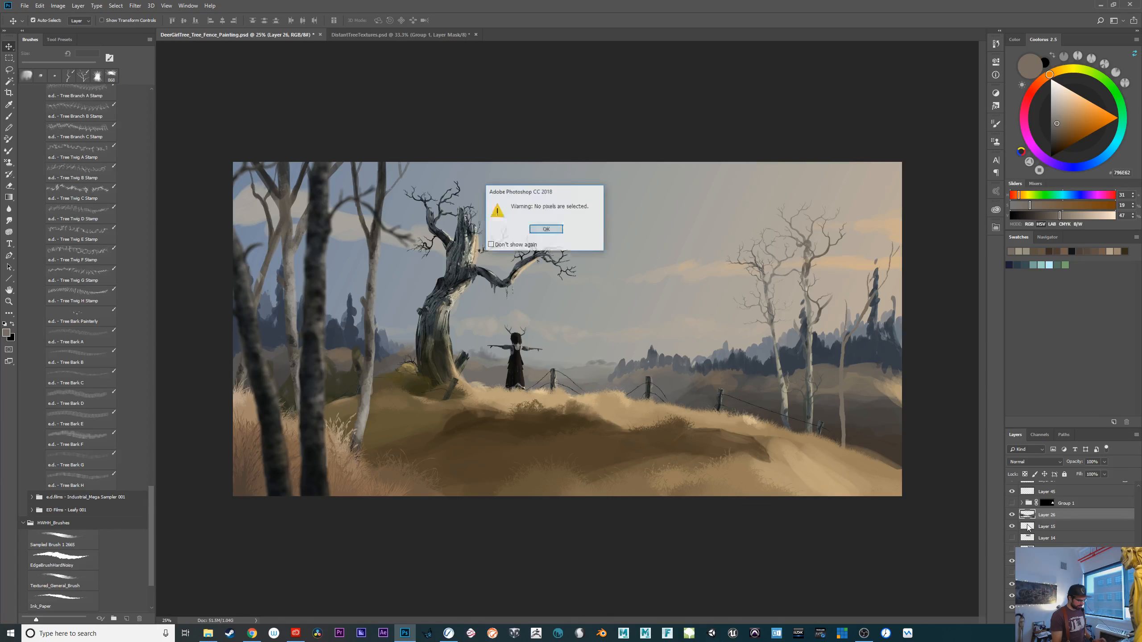
{"action": "key", "text": "Return"}
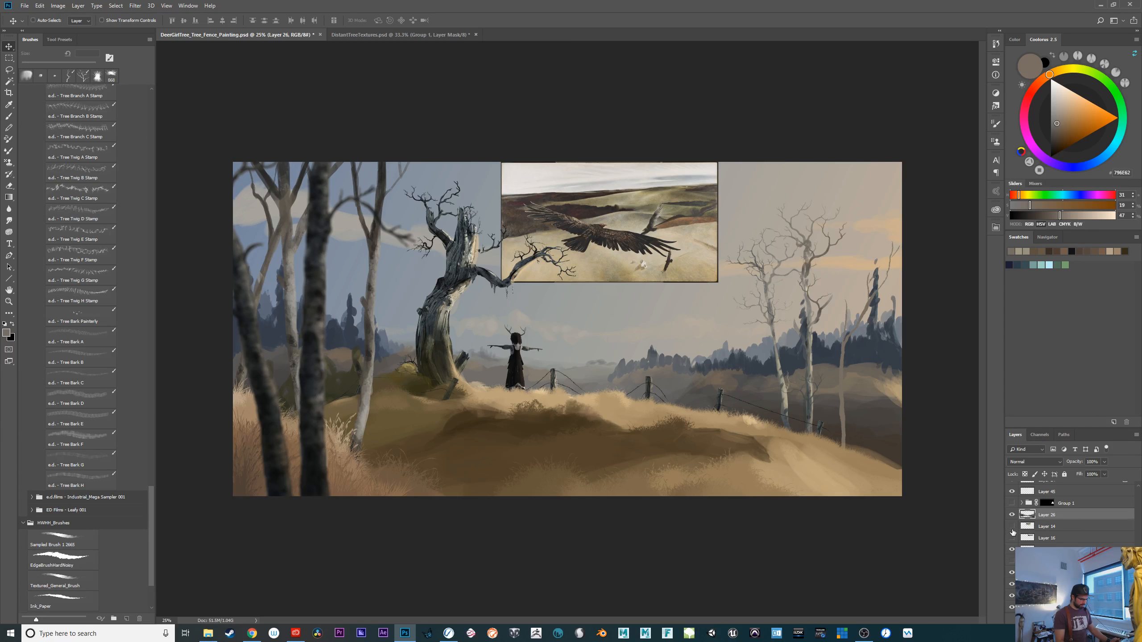
{"action": "left_click", "coordinate": [1011, 528]}
{"action": "left_click", "coordinate": [1013, 538]}
{"action": "left_click", "coordinate": [1013, 538]}
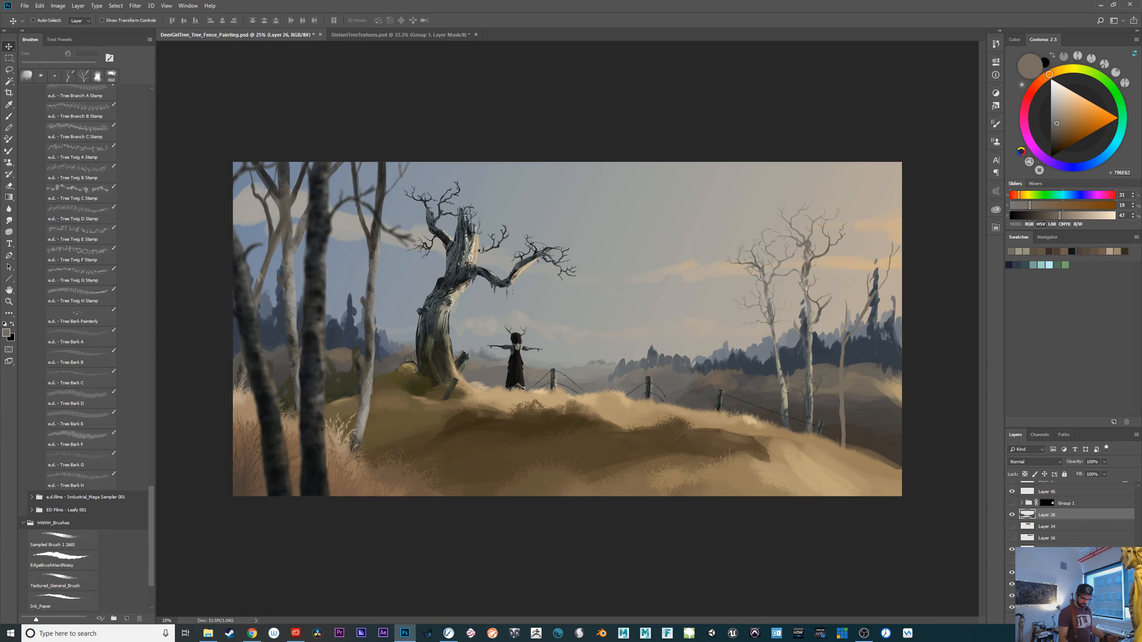
Move the hidden Layer 14 and Layer 16 together down the stack, below Layer 27
{"action": "left_click", "coordinate": [1051, 527]}
{"action": "left_click", "coordinate": [1057, 536], "text": "shift"}
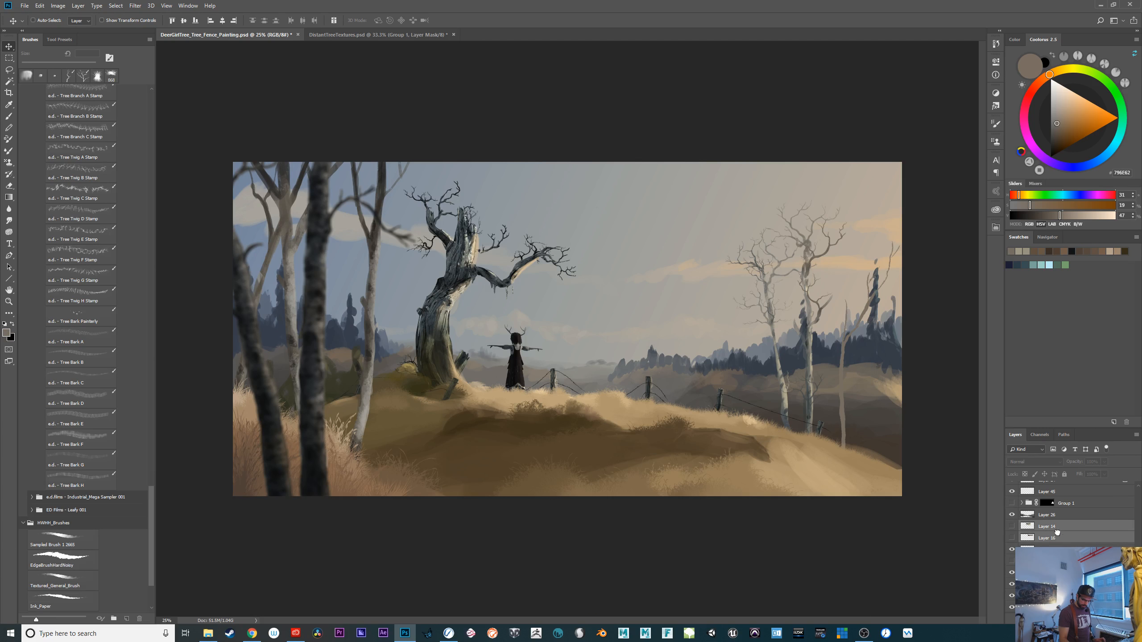
{"action": "key", "text": "ctrl+bracketleft"}
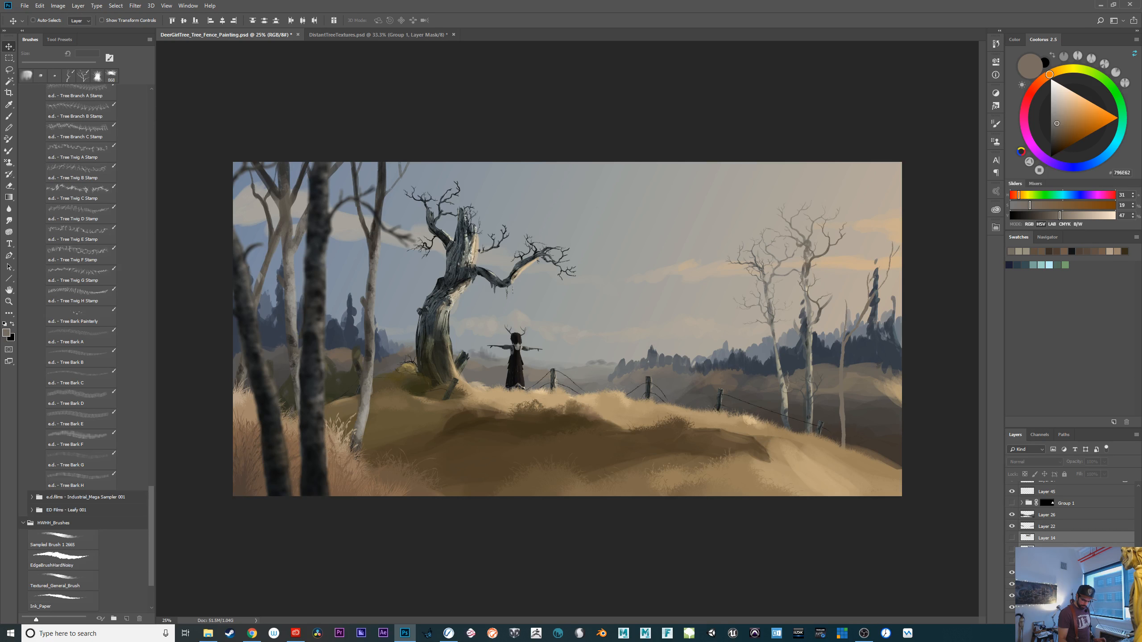
{"action": "left_click_drag", "start_coordinate": [1049, 600], "coordinate": [1049, 601]}
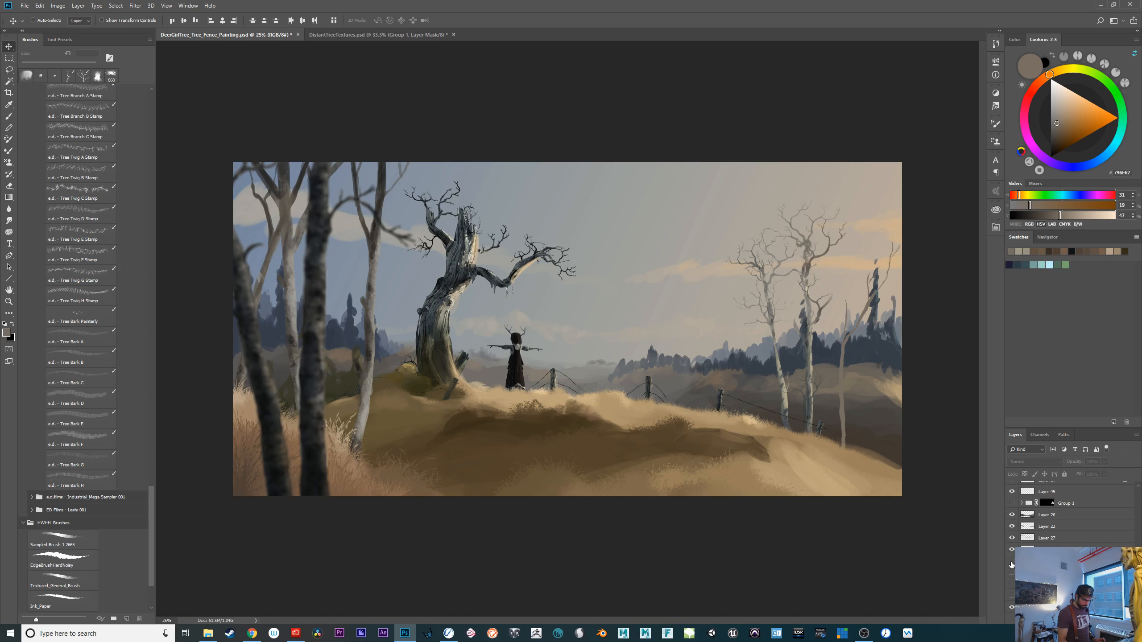
{"action": "left_click", "coordinate": [1011, 564]}
{"action": "left_click", "coordinate": [1011, 559]}
Nudge Group 1's trees slightly down over the far-right hills and hide the group
{"action": "key", "text": "ctrl+plus"}
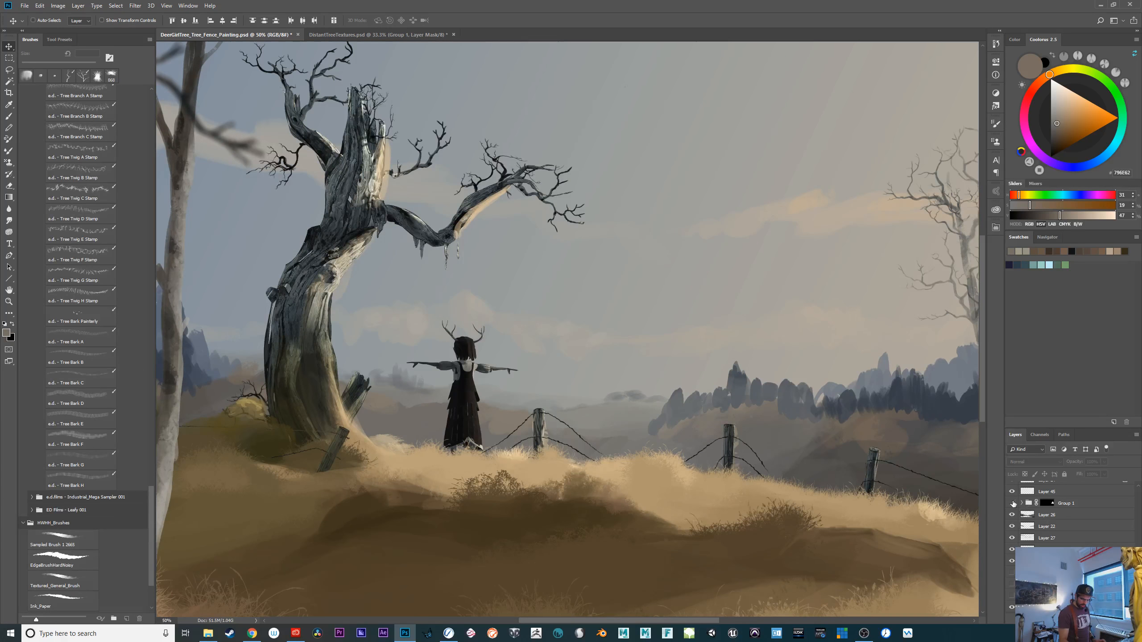
{"action": "left_click", "coordinate": [1050, 503]}
{"action": "left_click_drag", "start_coordinate": [789, 523], "coordinate": [492, 548]}
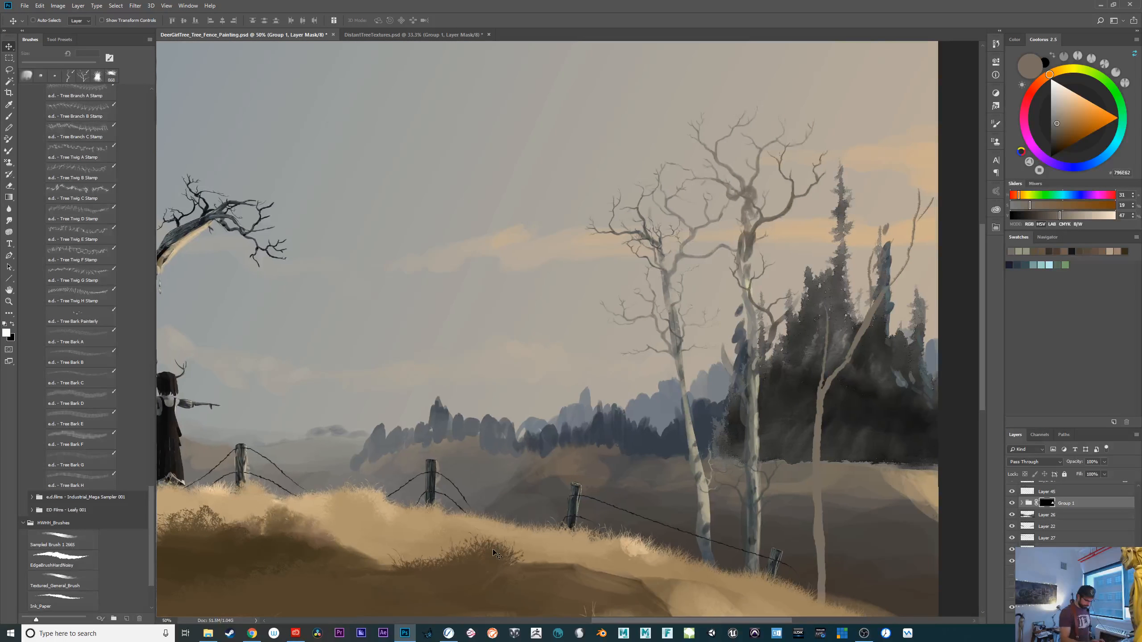
{"action": "mouse_move", "coordinate": [885, 466]}
{"action": "left_mouse_down"}
{"action": "mouse_move", "coordinate": [879, 523]}
{"action": "mouse_move", "coordinate": [726, 549]}
{"action": "mouse_move", "coordinate": [905, 466]}
{"action": "mouse_move", "coordinate": [892, 481]}
{"action": "left_mouse_up"}
{"action": "left_click", "coordinate": [1012, 504]}
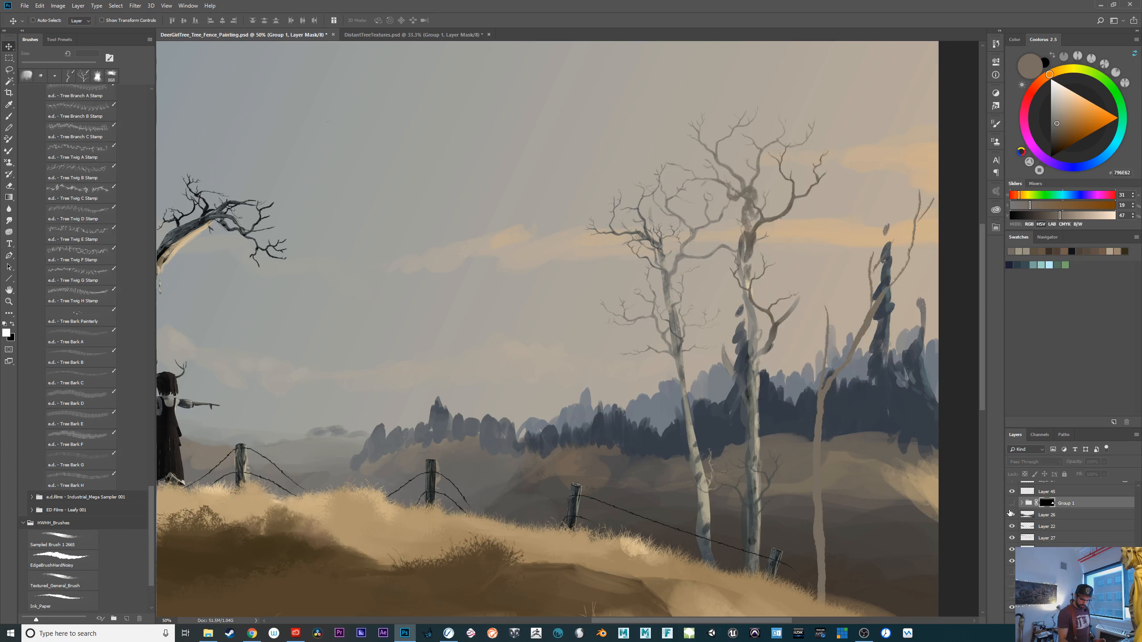
Lasso the hills on Layer 26 along the base of the painted tree line and copy the selection to a new layer
{"action": "left_click", "coordinate": [1012, 515]}
{"action": "left_click", "coordinate": [1012, 515]}
{"action": "left_click", "coordinate": [1043, 515]}
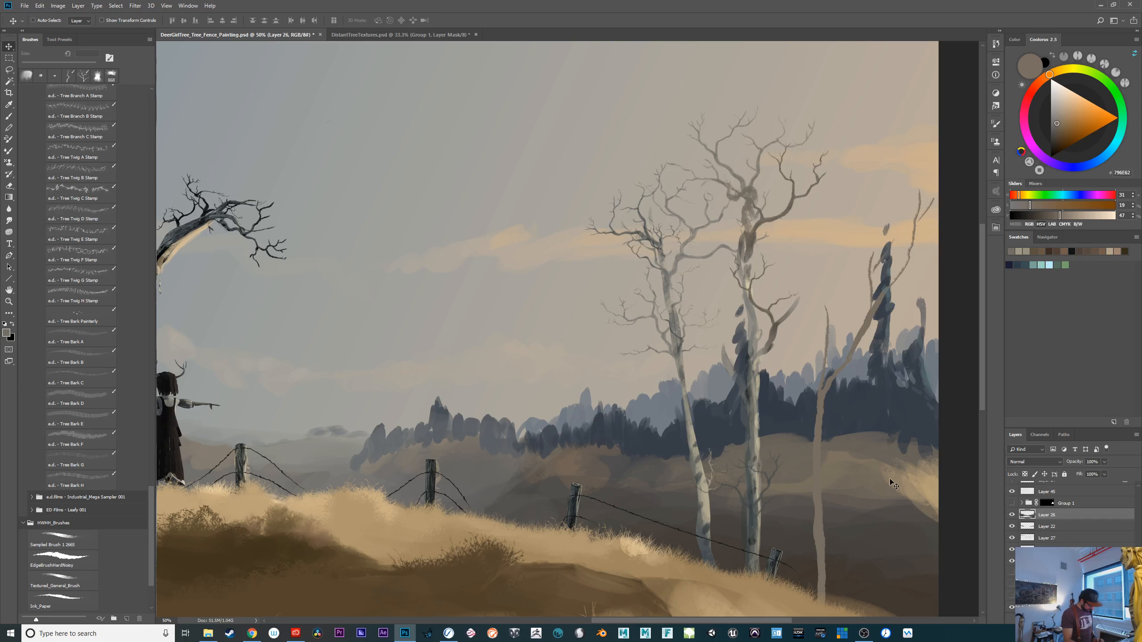
{"action": "key", "text": "l"}
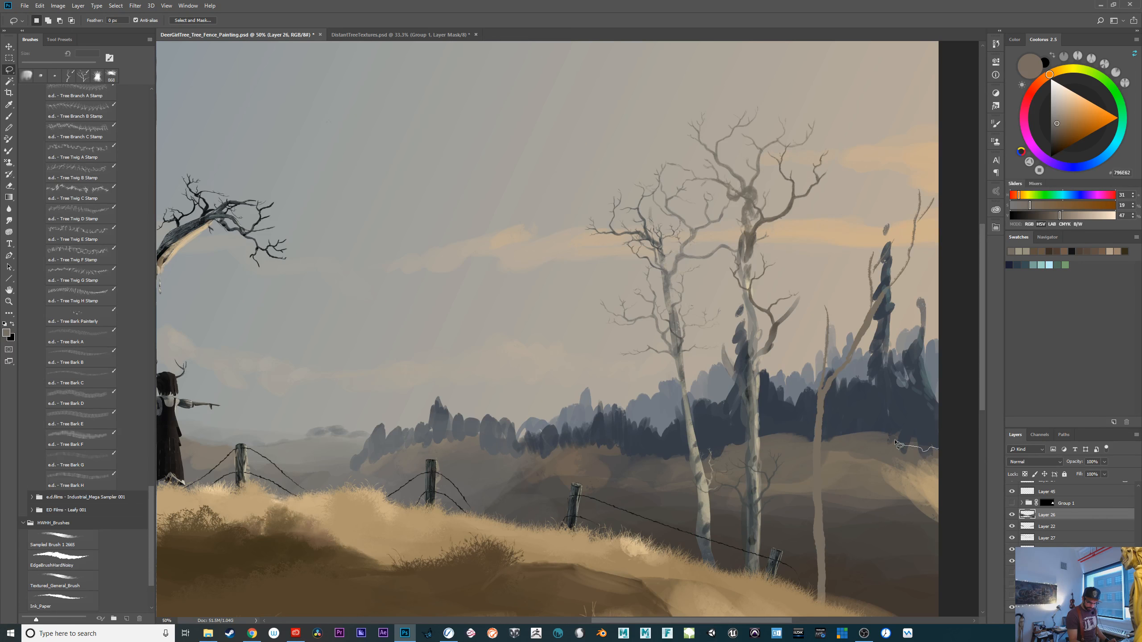
{"action": "mouse_move", "coordinate": [896, 442]}
{"action": "left_mouse_down"}
{"action": "mouse_move", "coordinate": [779, 437]}
{"action": "mouse_move", "coordinate": [701, 458]}
{"action": "mouse_move", "coordinate": [601, 448]}
{"action": "left_mouse_up"}
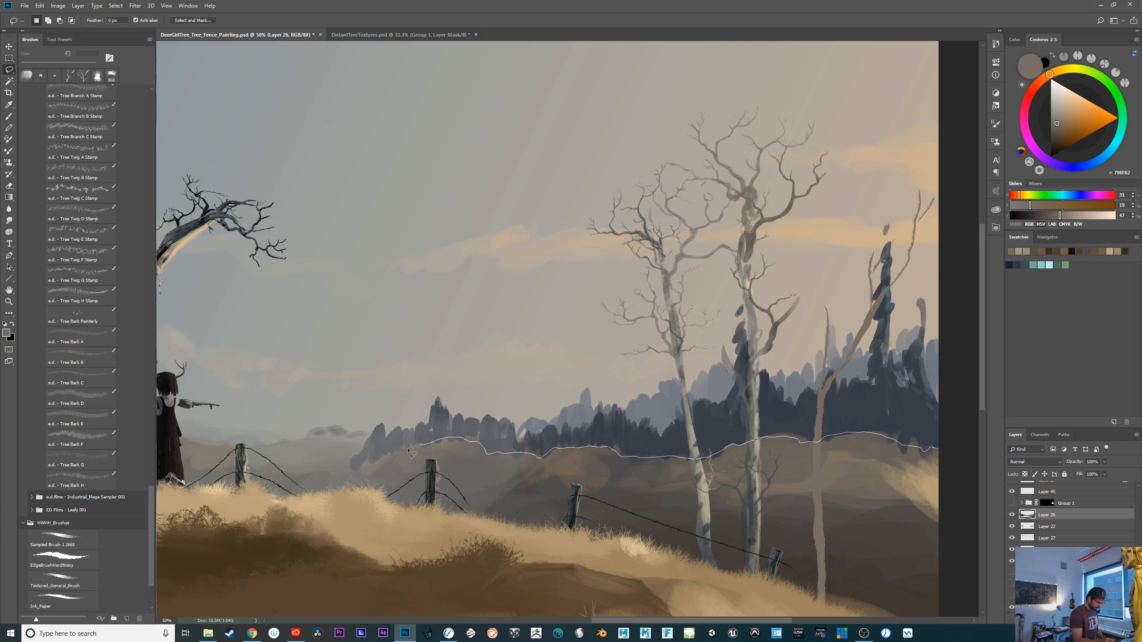
{"action": "mouse_move", "coordinate": [240, 548]}
{"action": "left_mouse_down"}
{"action": "mouse_move", "coordinate": [219, 596]}
{"action": "mouse_move", "coordinate": [295, 428]}
{"action": "mouse_move", "coordinate": [281, 547]}
{"action": "mouse_move", "coordinate": [895, 576]}
{"action": "mouse_move", "coordinate": [627, 535]}
{"action": "mouse_move", "coordinate": [711, 566]}
{"action": "mouse_move", "coordinate": [856, 486]}
{"action": "left_mouse_up"}
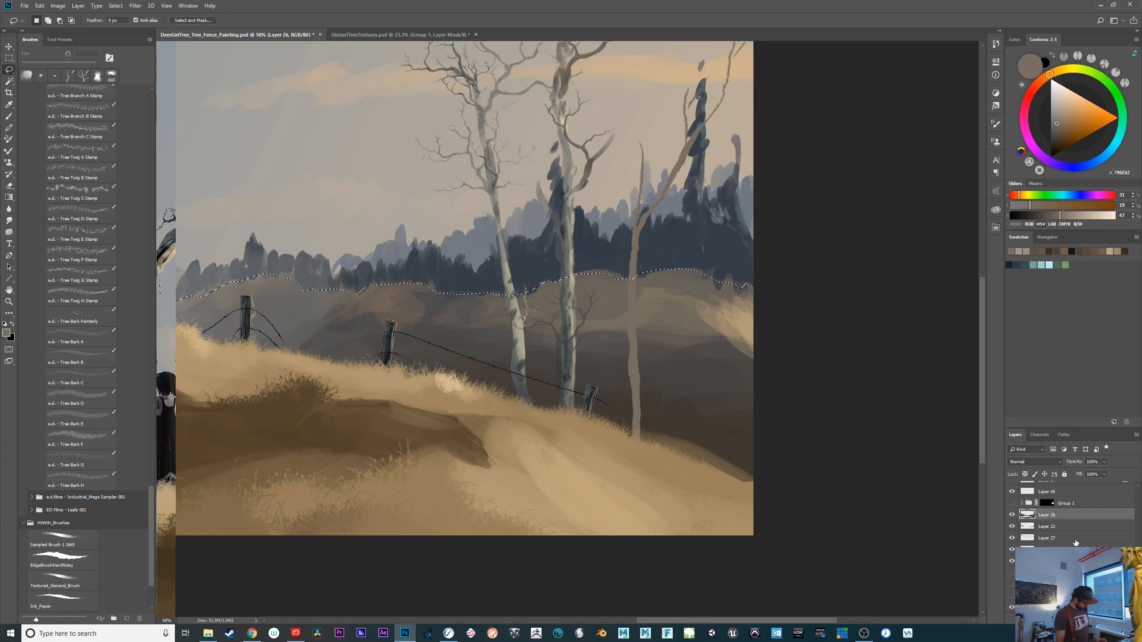
{"action": "key", "text": "ctrl+shift+alt+n"}
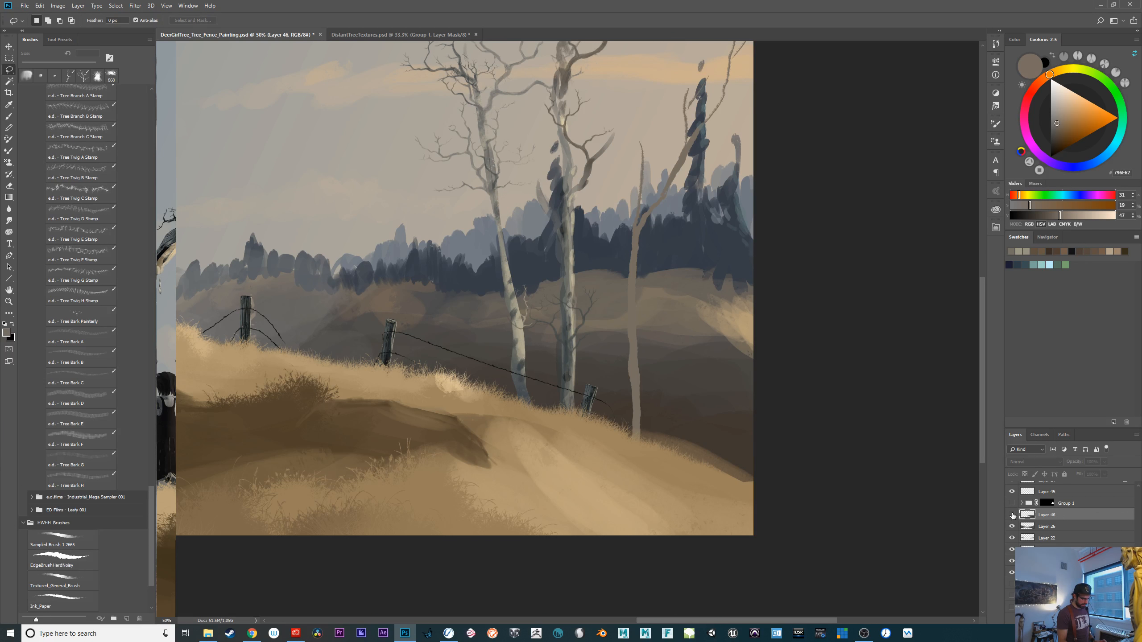
Place Group 1 beneath the copied hills layer, show it, and shift its trees slightly up behind the hill edge
{"action": "left_click_drag", "start_coordinate": [1078, 505], "coordinate": [1074, 521]}
{"action": "left_click", "coordinate": [1012, 515]}
{"action": "left_click_drag", "start_coordinate": [773, 392], "coordinate": [761, 523]}
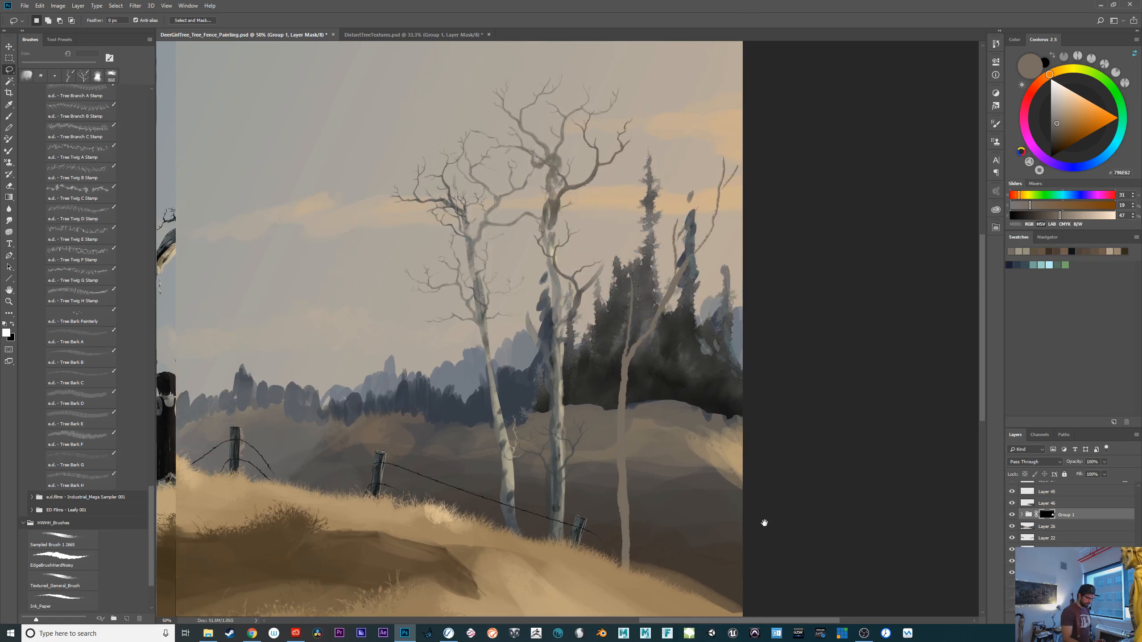
{"action": "key", "text": "v"}
{"action": "mouse_move", "coordinate": [702, 416]}
{"action": "left_mouse_down"}
{"action": "mouse_move", "coordinate": [596, 479]}
{"action": "mouse_move", "coordinate": [679, 373]}
{"action": "mouse_move", "coordinate": [688, 443]}
{"action": "mouse_move", "coordinate": [696, 413]}
{"action": "mouse_move", "coordinate": [685, 435]}
{"action": "mouse_move", "coordinate": [682, 426]}
{"action": "left_mouse_up"}
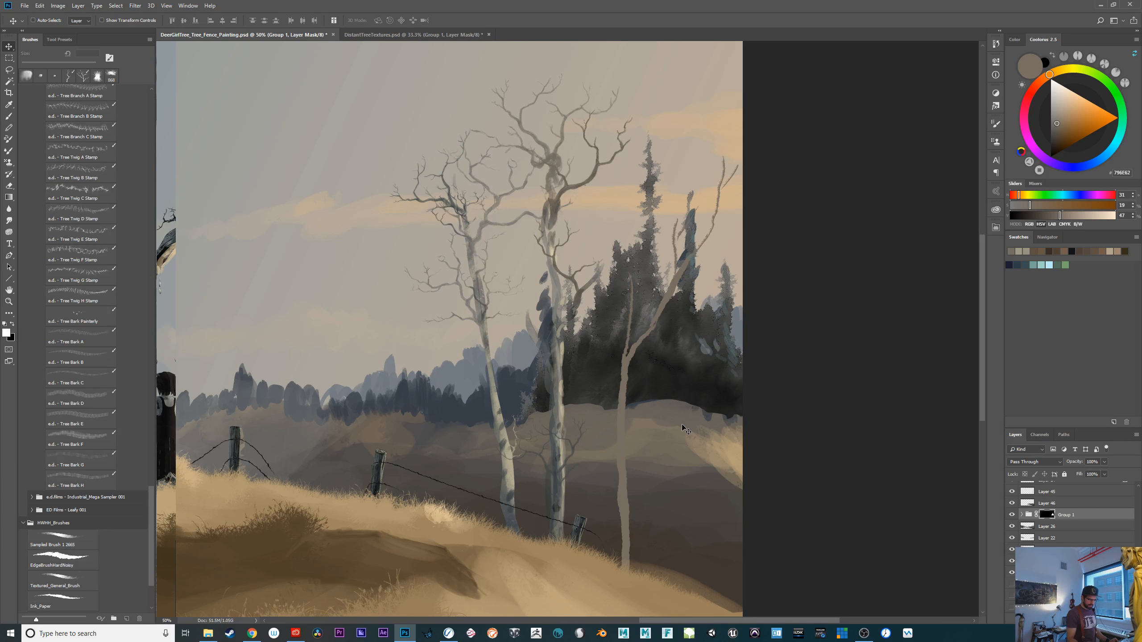
Add a Solid Color fill layer above Canvas copy in Group 1, using #2f3a46 sampled from the painted tree line
{"action": "left_click", "coordinate": [1024, 516]}
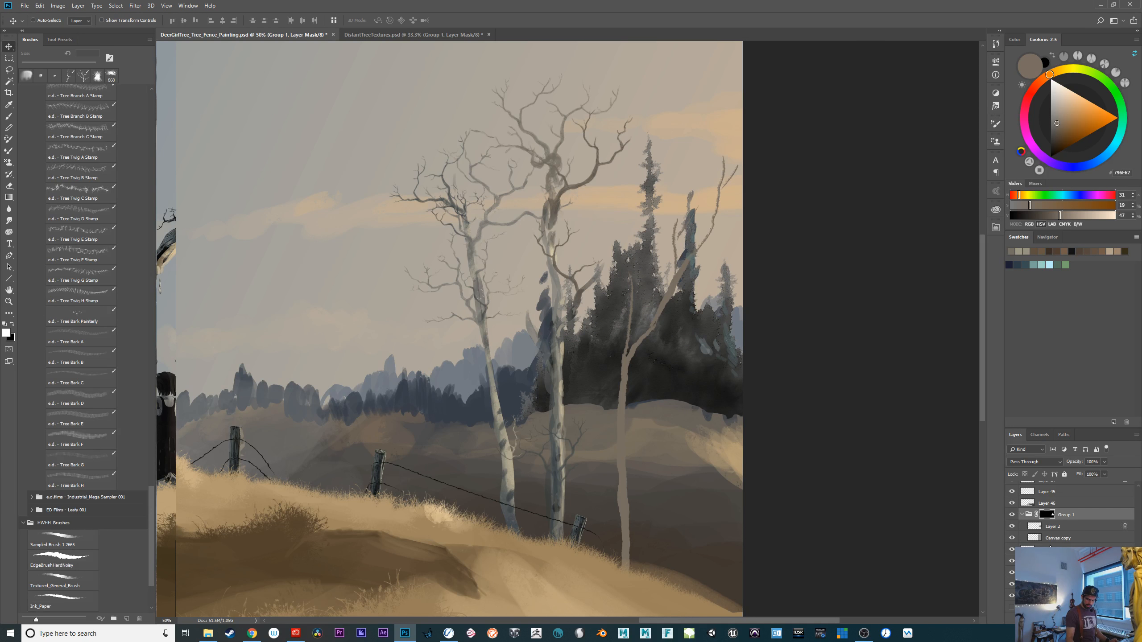
{"action": "left_click", "coordinate": [1011, 538]}
{"action": "left_click", "coordinate": [1011, 538]}
{"action": "left_click", "coordinate": [1058, 538]}
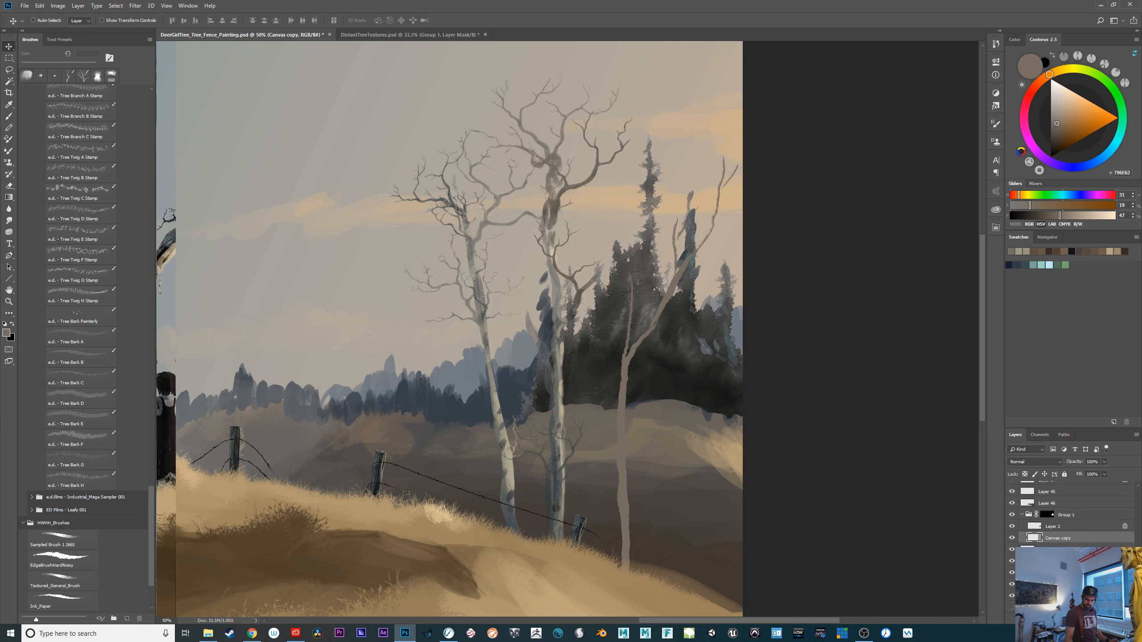
{"action": "left_click", "coordinate": [1074, 619]}
{"action": "left_click", "coordinate": [1080, 463]}
{"action": "left_click", "coordinate": [508, 395]}
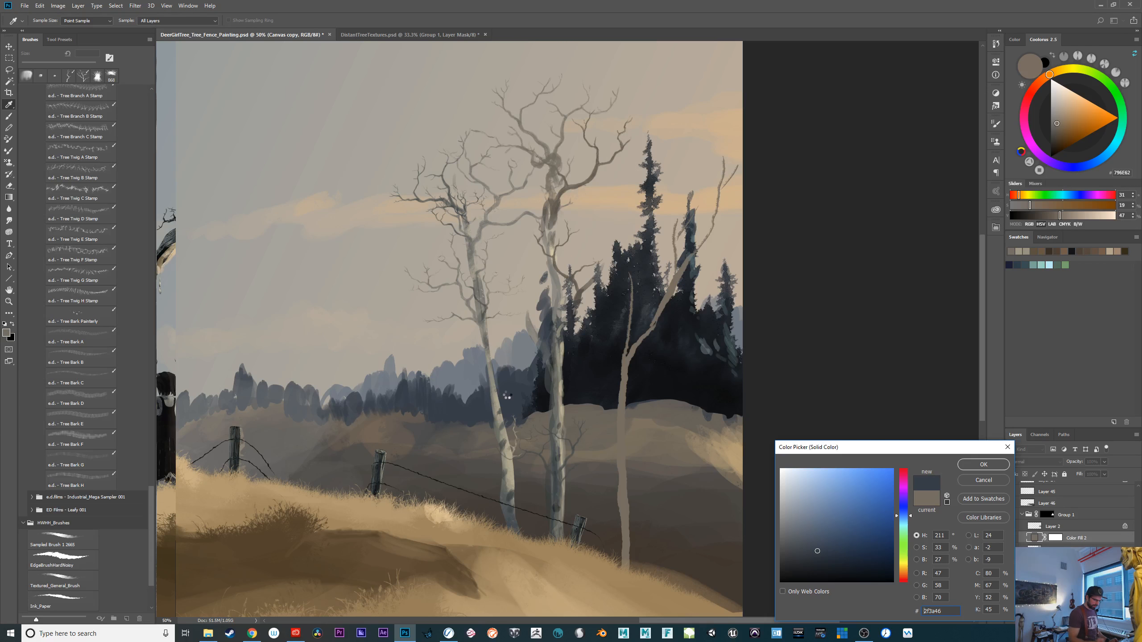
{"action": "left_click", "coordinate": [982, 466]}
Hide Layer 2 inside Group 1, collapse the group and toggle its visibility to compare the recoloured trees
{"action": "left_click", "coordinate": [1012, 527]}
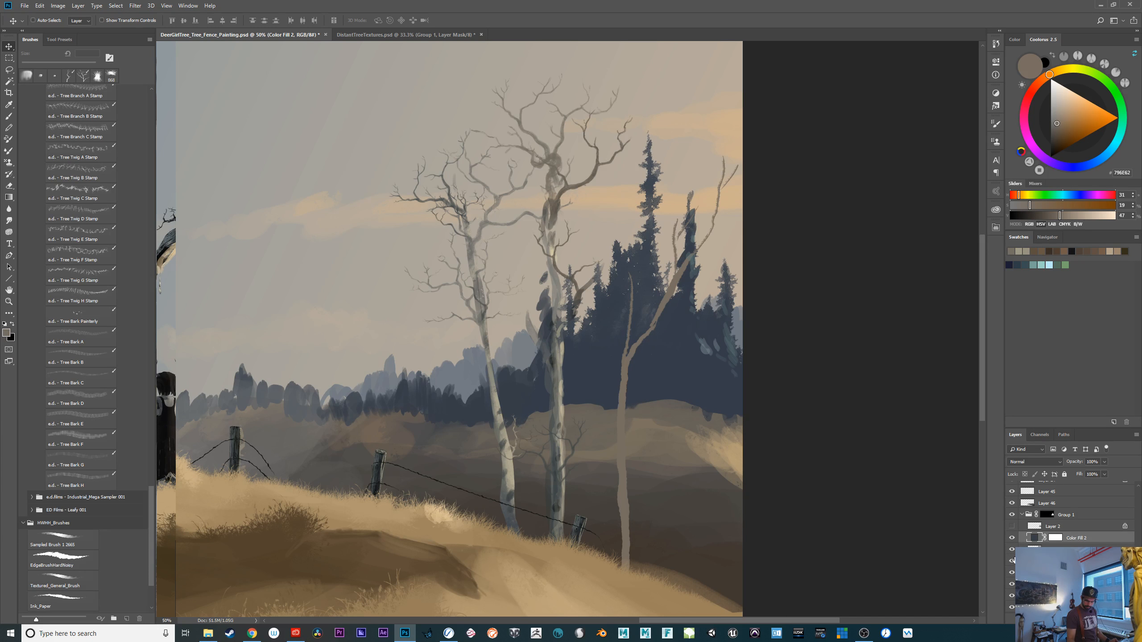
{"action": "left_click", "coordinate": [1023, 515]}
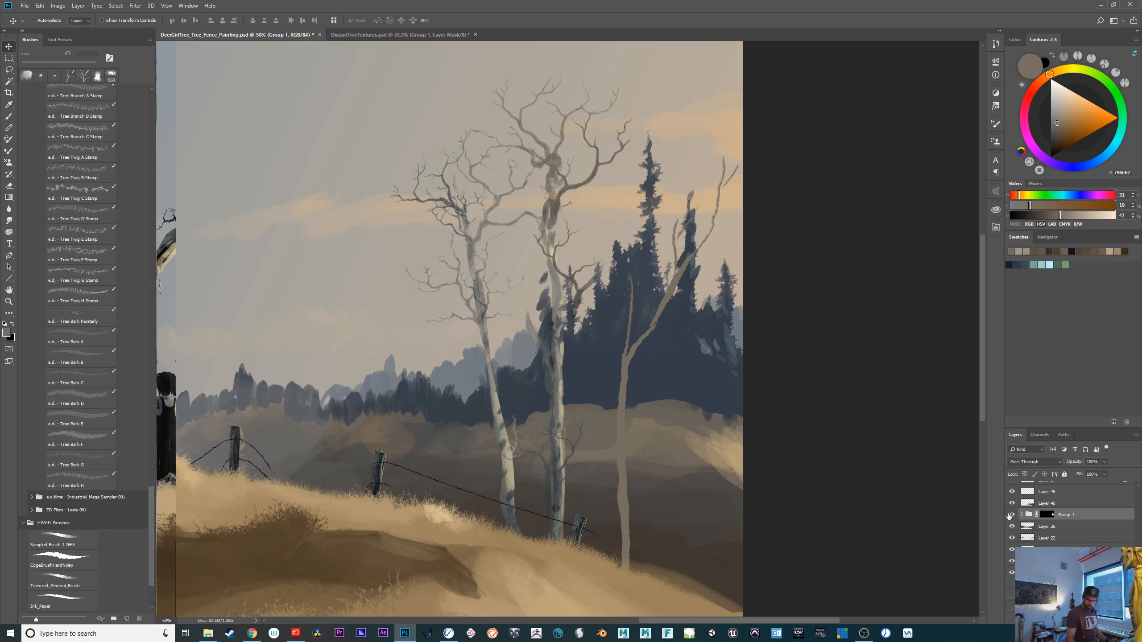
{"action": "left_click", "coordinate": [1011, 515]}
{"action": "left_click", "coordinate": [1012, 516]}
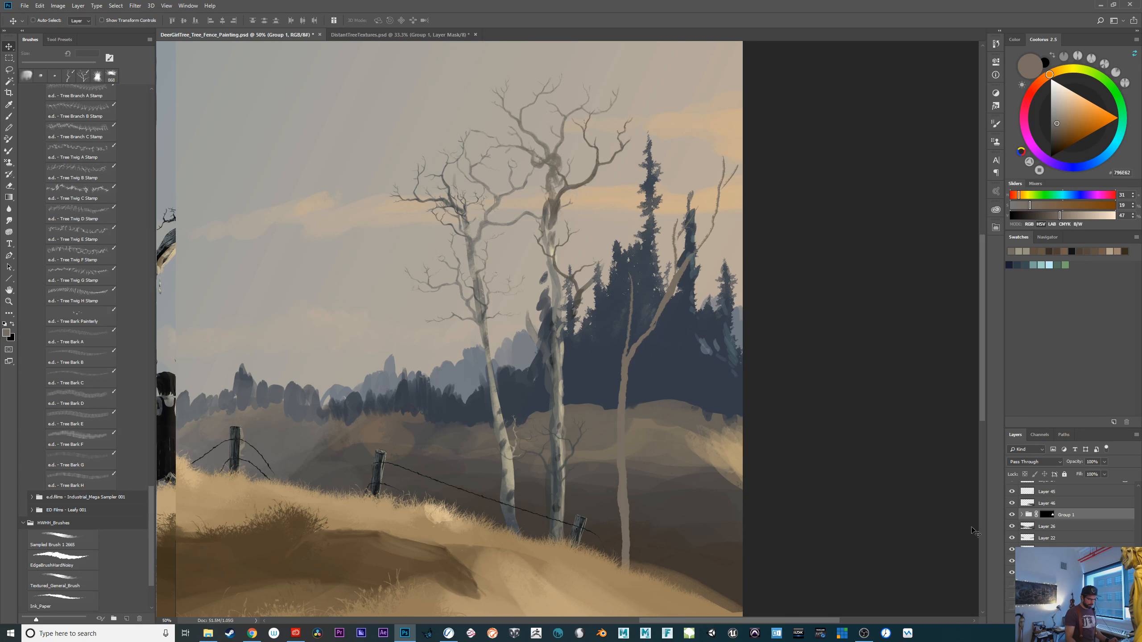
Examine up close the edges of the recoloured evergreens against the sky and the painted trees
{"action": "key", "text": "ctrl+plus"}
{"action": "key", "text": "ctrl+plus"}
{"action": "key", "text": "ctrl+plus"}
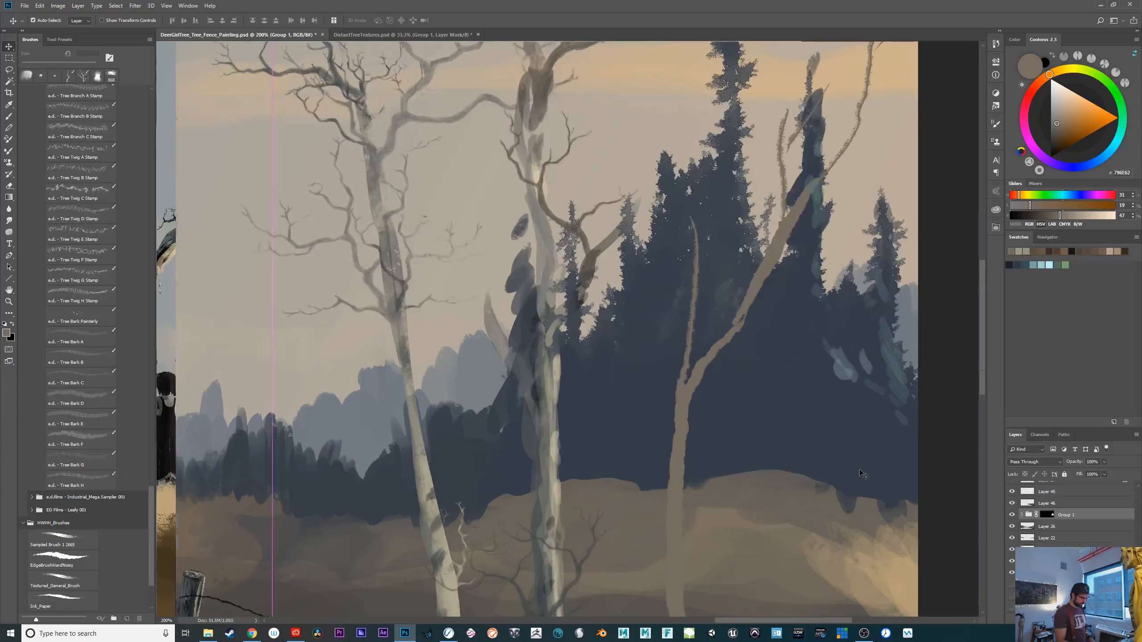
{"action": "left_click_drag", "start_coordinate": [861, 474], "coordinate": [741, 476]}
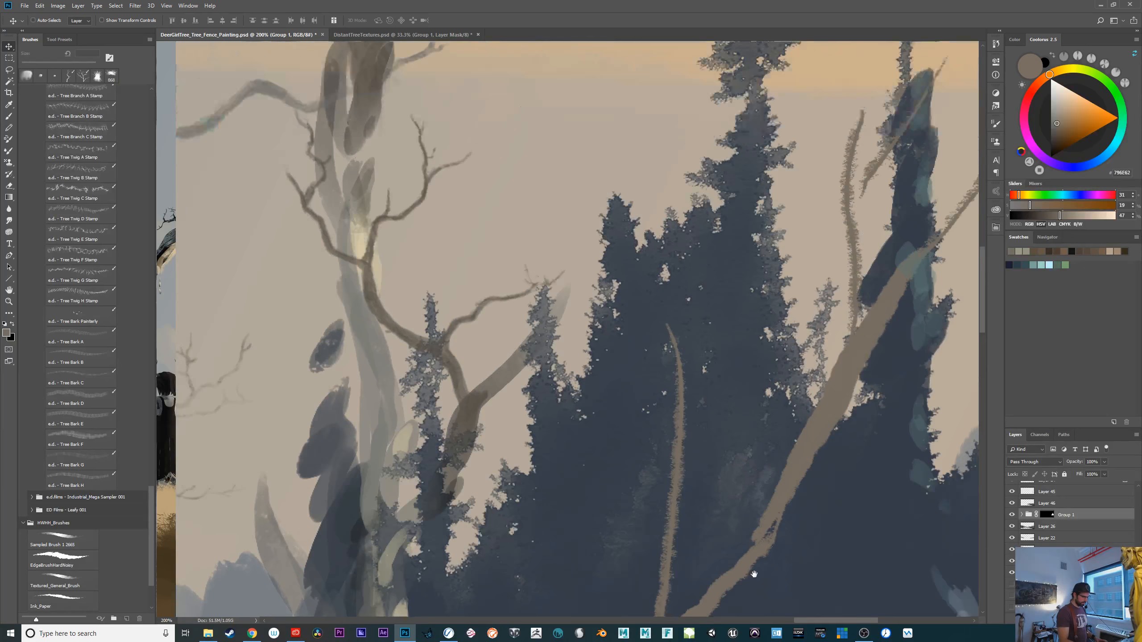
{"action": "left_click_drag", "start_coordinate": [754, 574], "coordinate": [762, 640]}
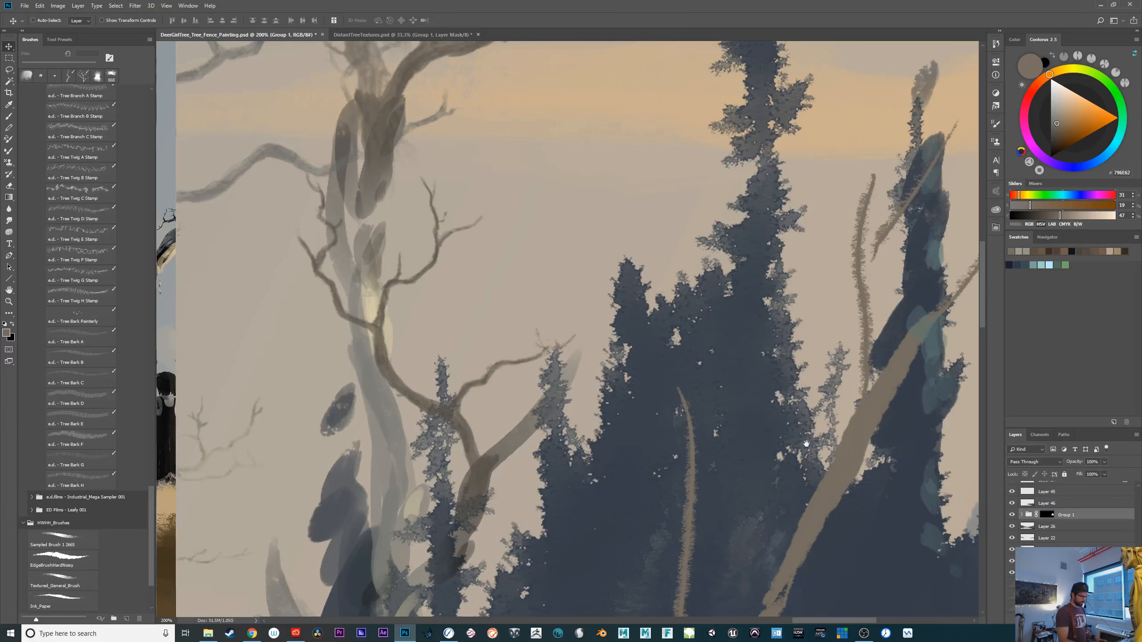
{"action": "left_click_drag", "start_coordinate": [738, 167], "coordinate": [581, 315]}
{"action": "key", "text": "ctrl+minus"}
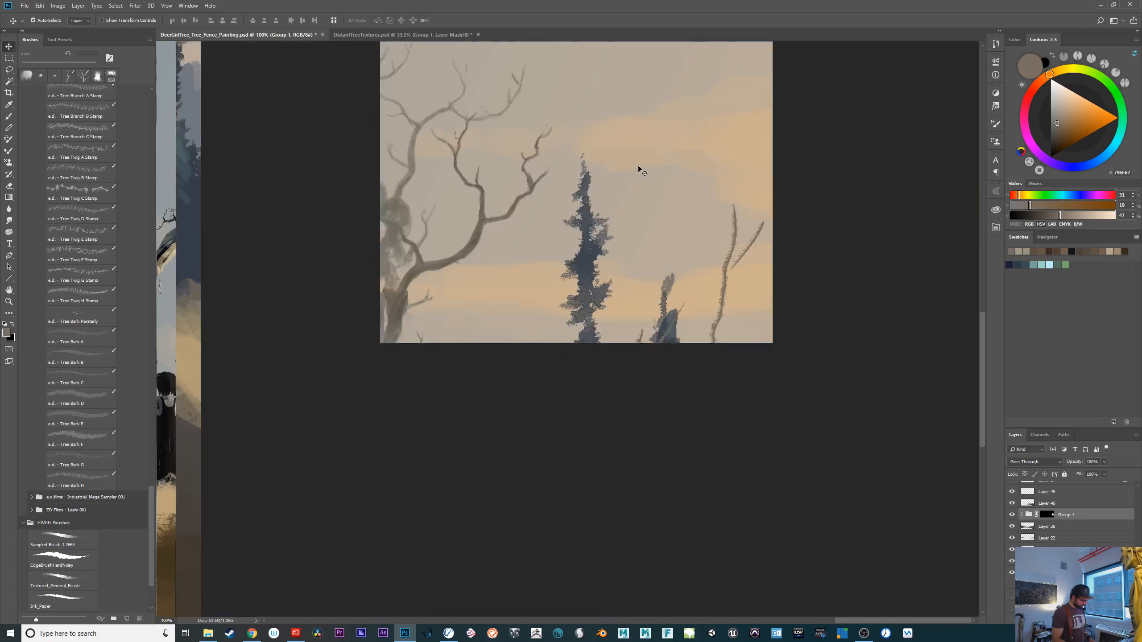
Show Layer 2 inside Group 1 and set its blend mode to Overlay
{"action": "left_click", "coordinate": [1021, 515]}
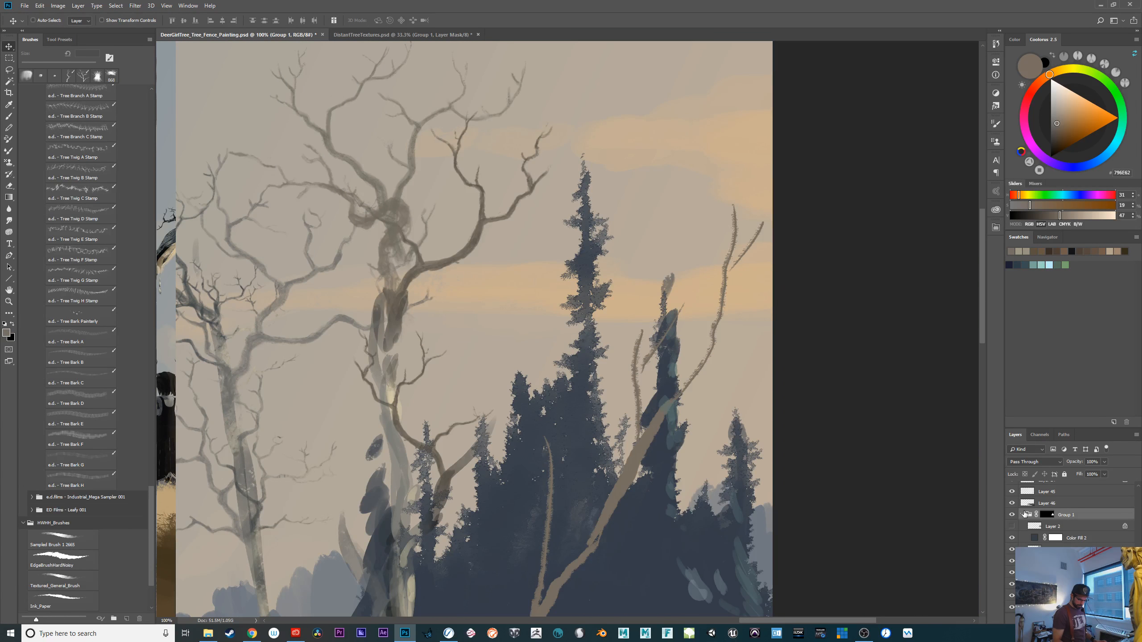
{"action": "left_click", "coordinate": [1012, 539]}
{"action": "left_click_drag", "start_coordinate": [1012, 540], "coordinate": [1012, 552]}
{"action": "left_click", "coordinate": [1012, 526]}
{"action": "left_click", "coordinate": [1056, 527]}
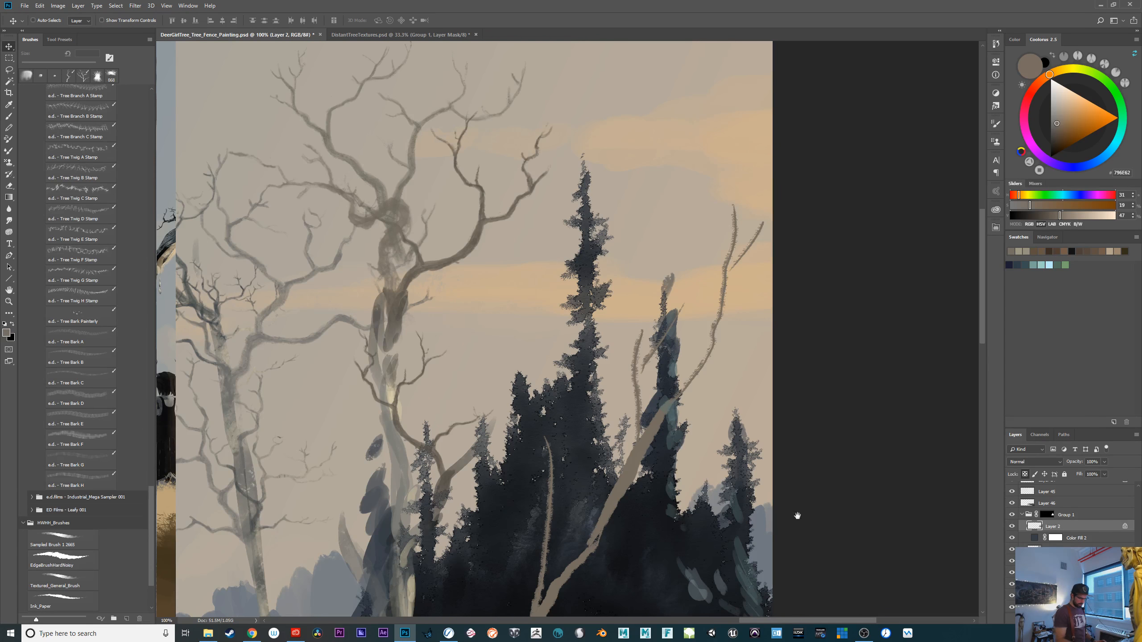
{"action": "left_click_drag", "start_coordinate": [797, 516], "coordinate": [790, 447]}
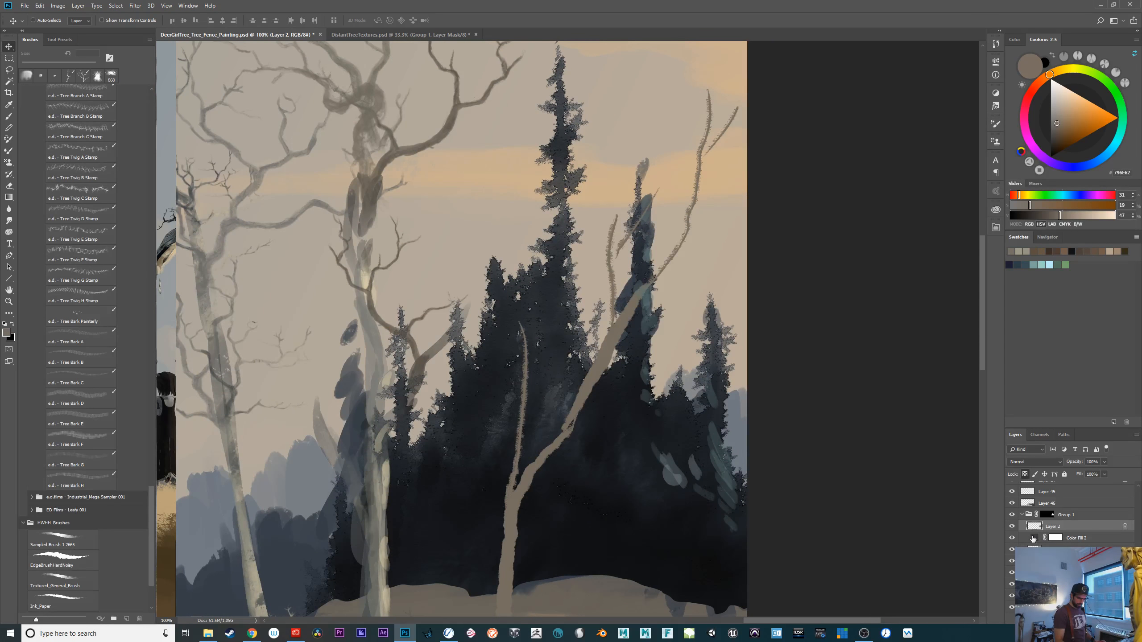
{"action": "left_click", "coordinate": [1034, 460]}
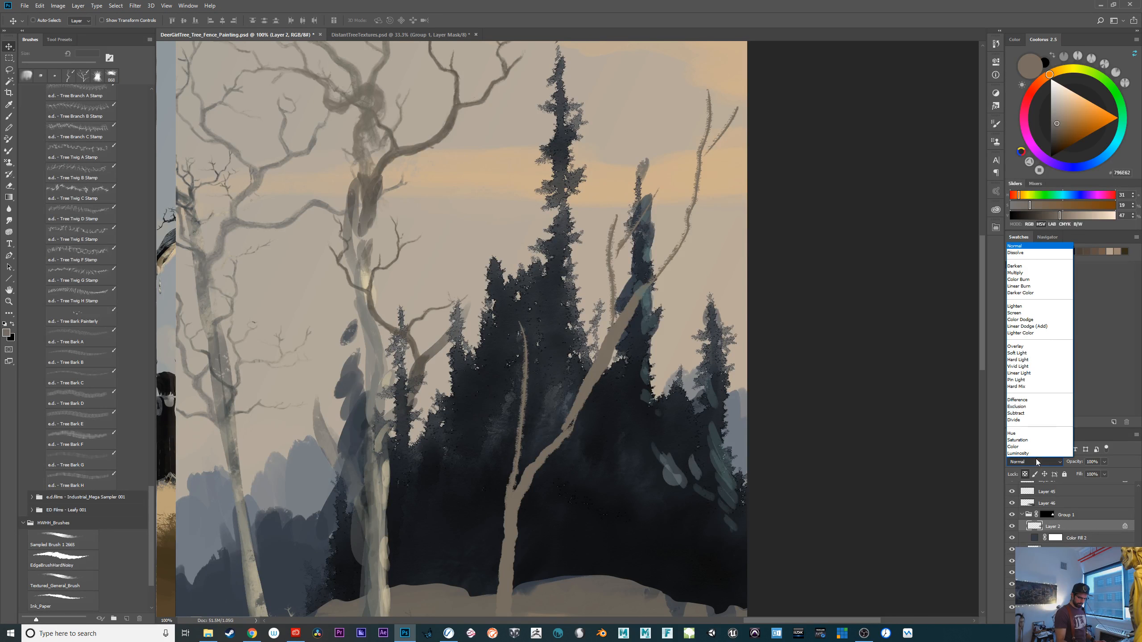
{"action": "left_click", "coordinate": [1035, 349]}
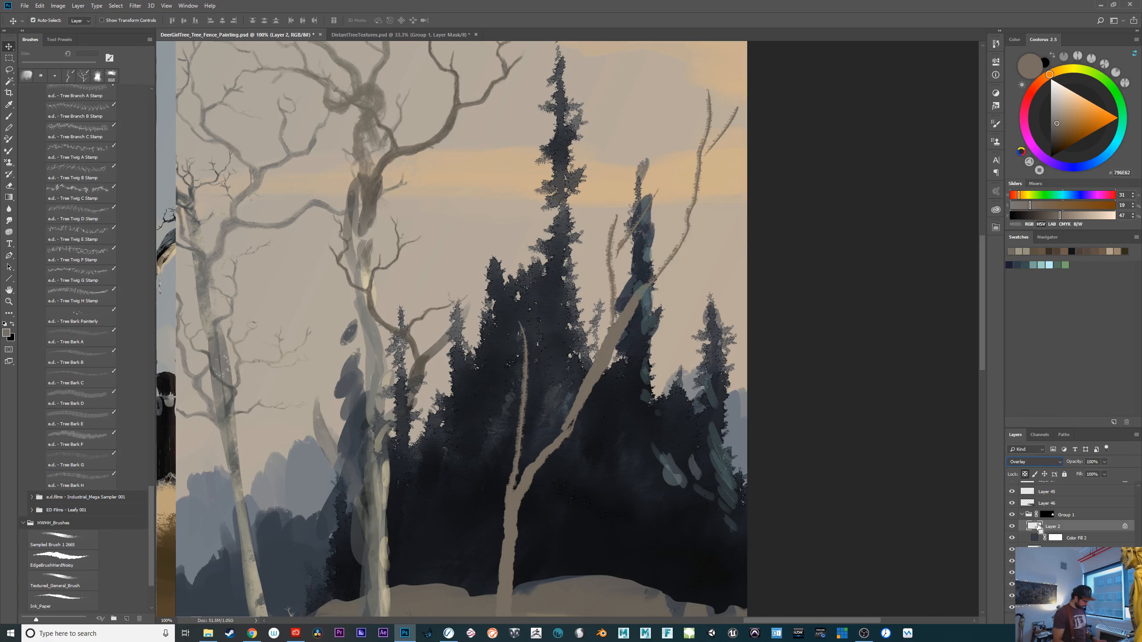
{"action": "key", "text": "ctrl+u"}
{"action": "left_click_drag", "start_coordinate": [925, 536], "coordinate": [943, 536]}
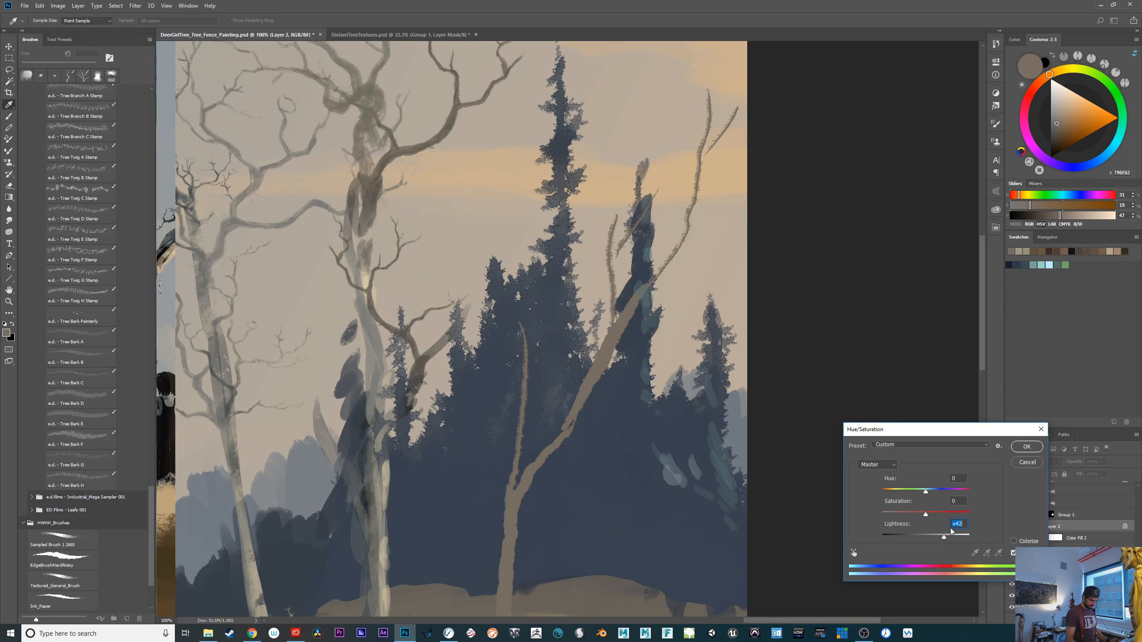
{"action": "left_click", "coordinate": [1027, 462]}
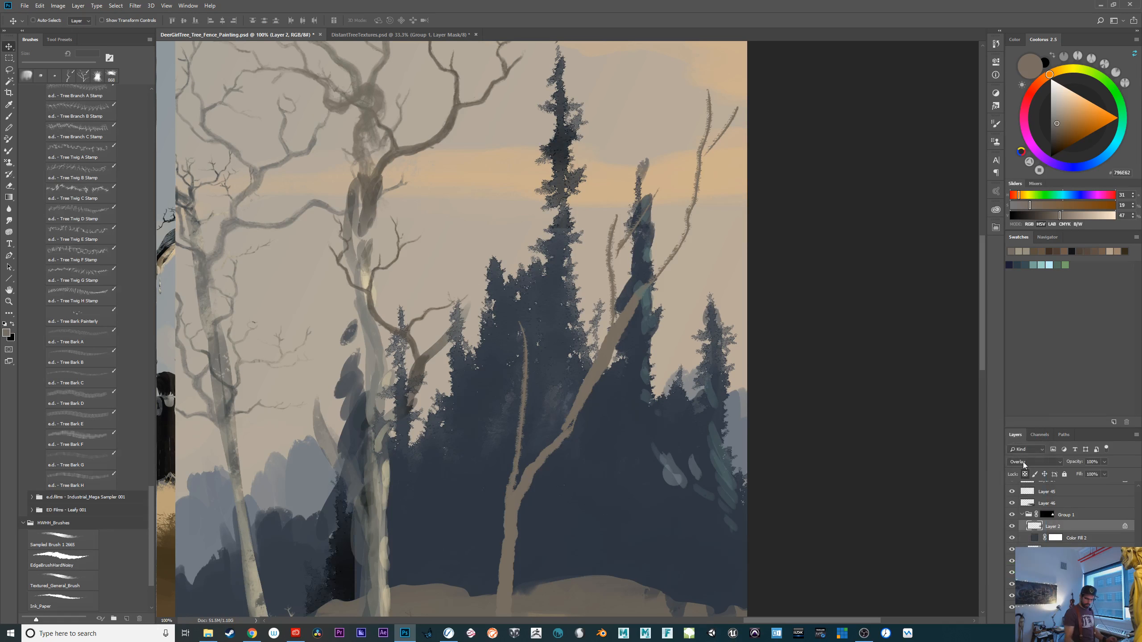
Add a Curves adjustment clipped to Layer 2, raise its midtones moderately, and toggle Layer 2 to compare the trees
{"action": "left_click", "coordinate": [1074, 619]}
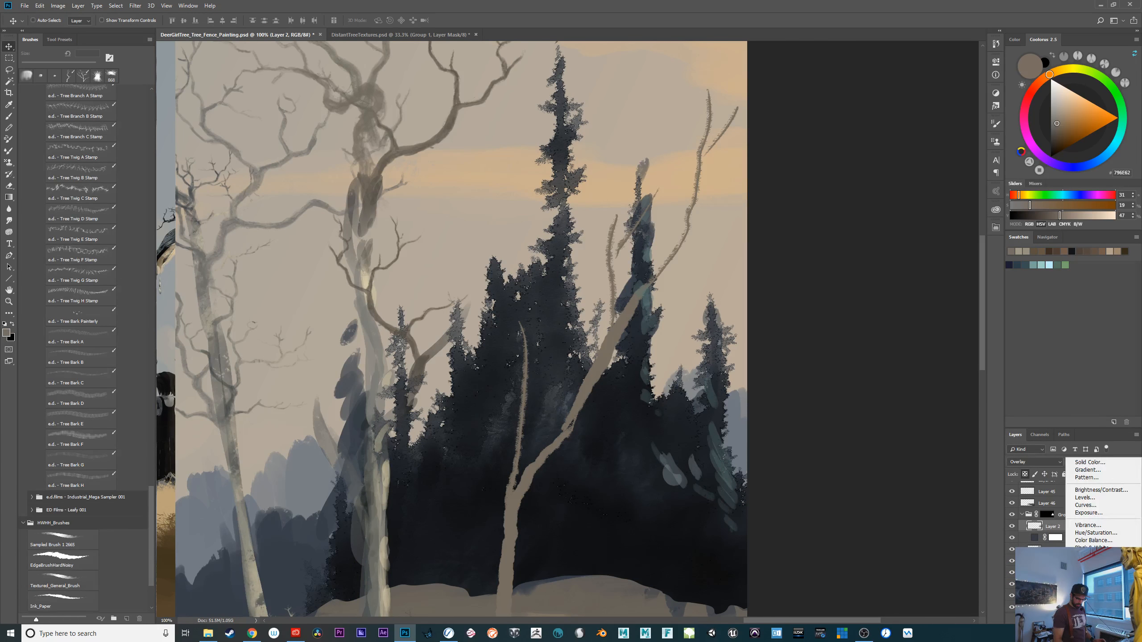
{"action": "left_click", "coordinate": [1095, 506]}
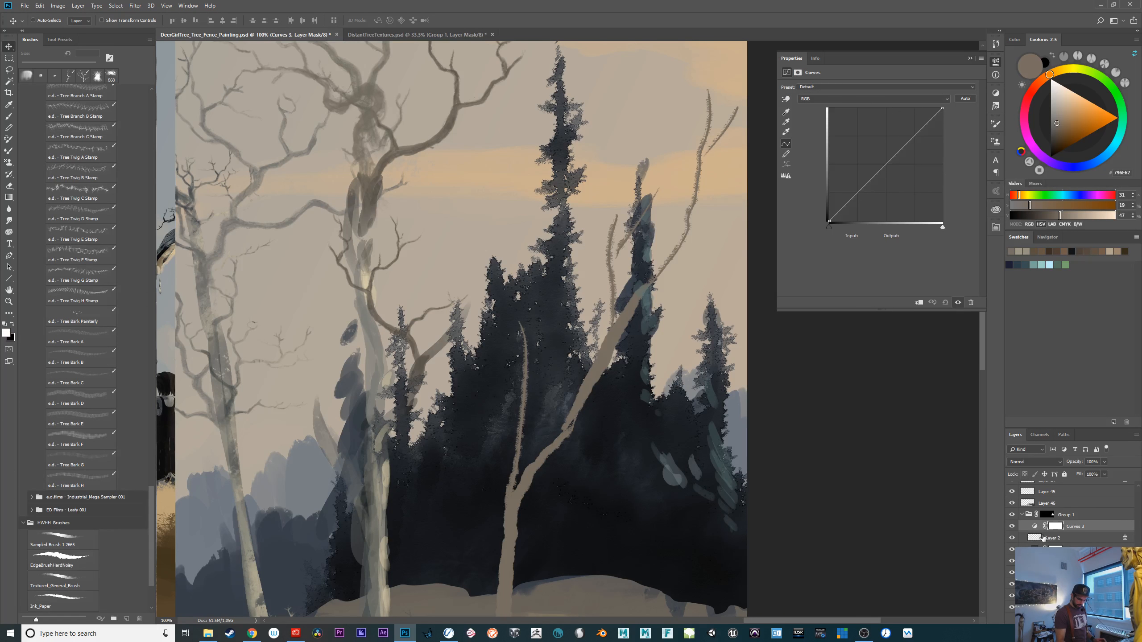
{"action": "left_click", "coordinate": [1041, 537], "text": "alt"}
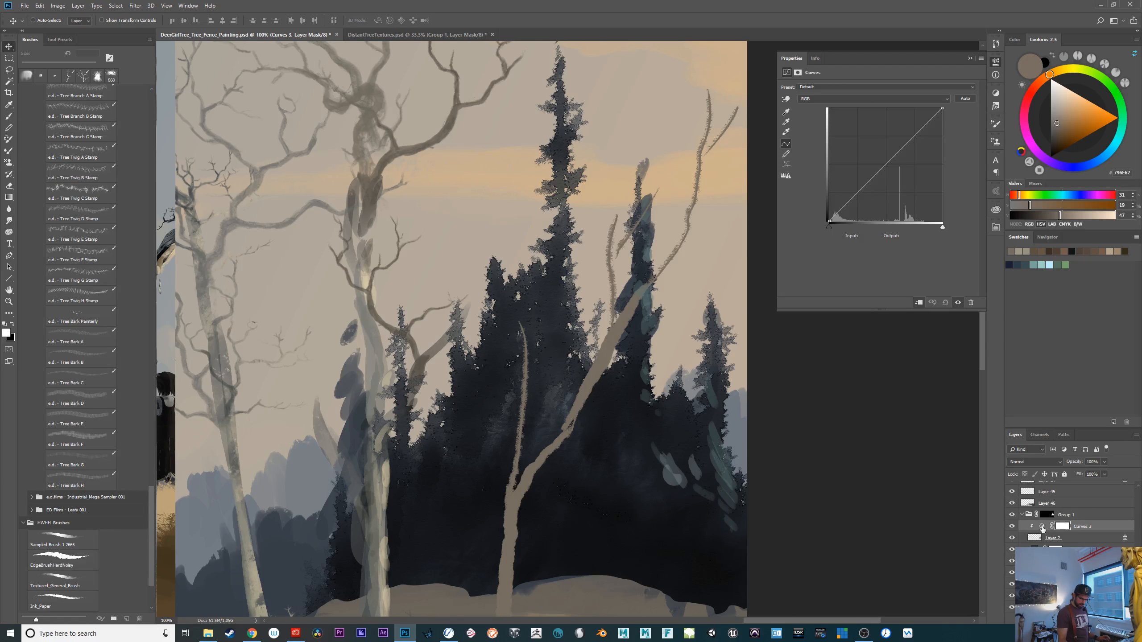
{"action": "left_click_drag", "start_coordinate": [880, 169], "coordinate": [871, 137]}
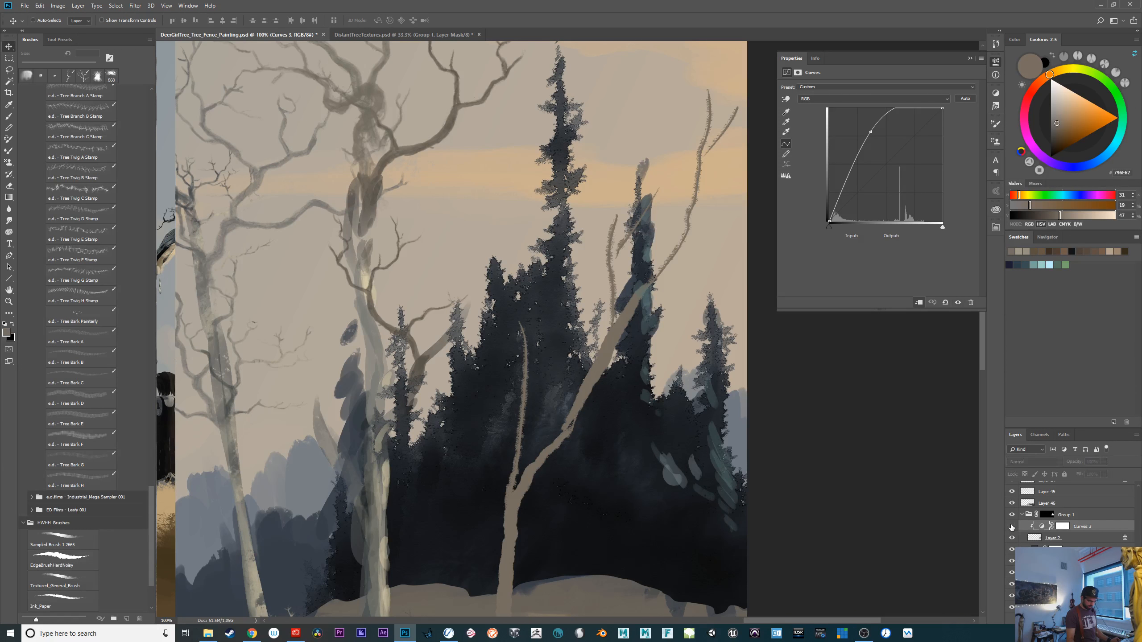
{"action": "left_click", "coordinate": [1012, 539]}
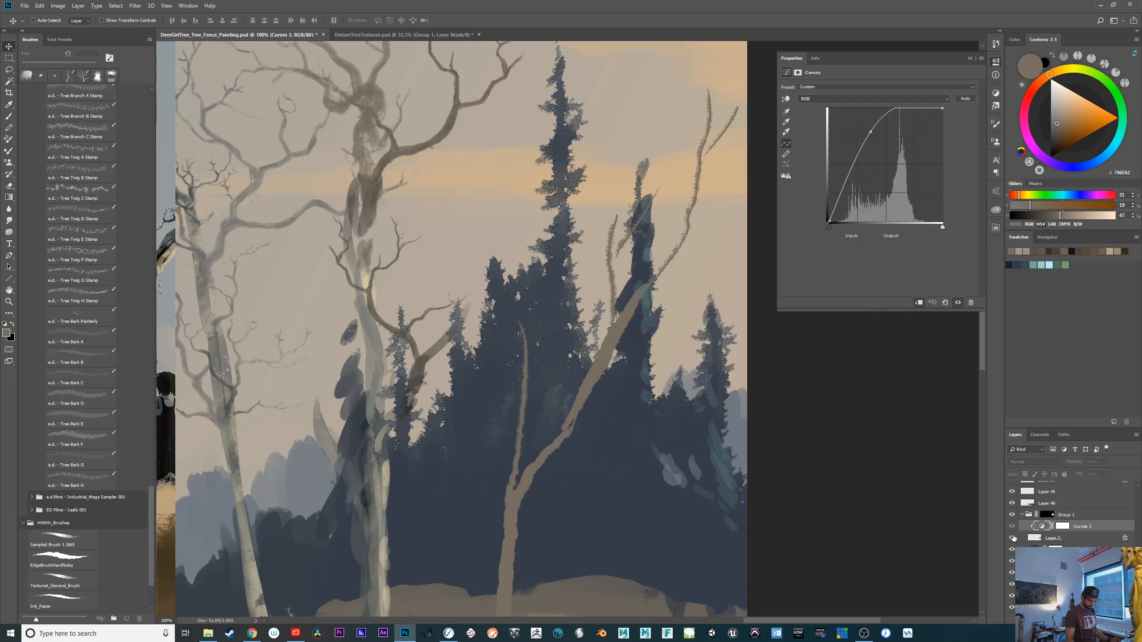
{"action": "left_click", "coordinate": [1012, 540]}
{"action": "mouse_move", "coordinate": [875, 134]}
{"action": "left_mouse_down"}
{"action": "mouse_move", "coordinate": [902, 197]}
{"action": "mouse_move", "coordinate": [877, 144]}
{"action": "left_mouse_up"}
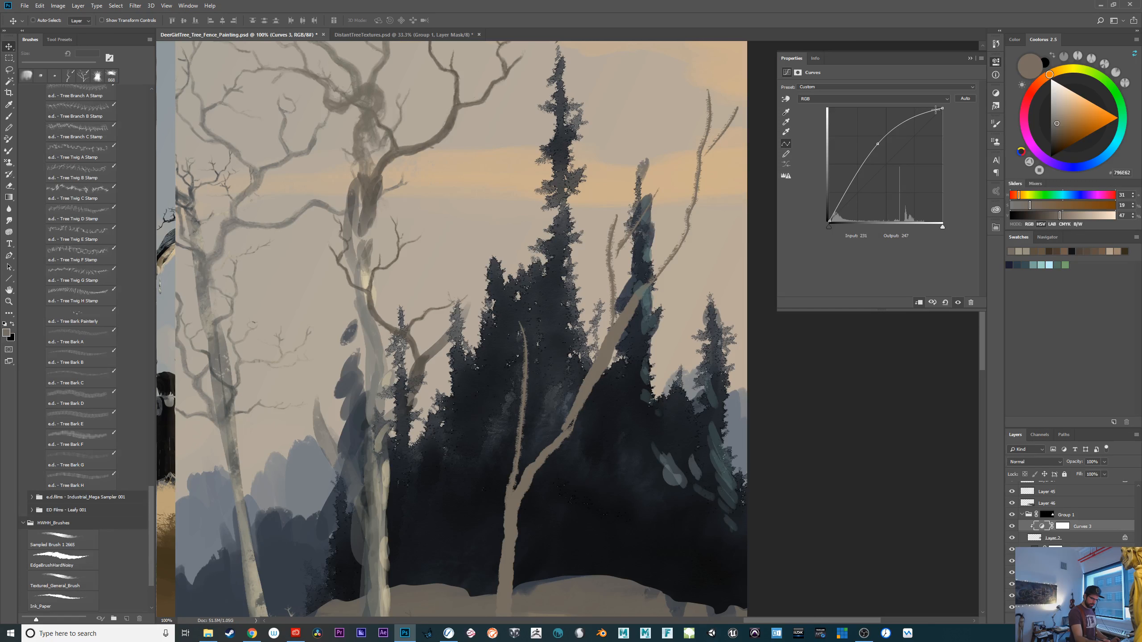
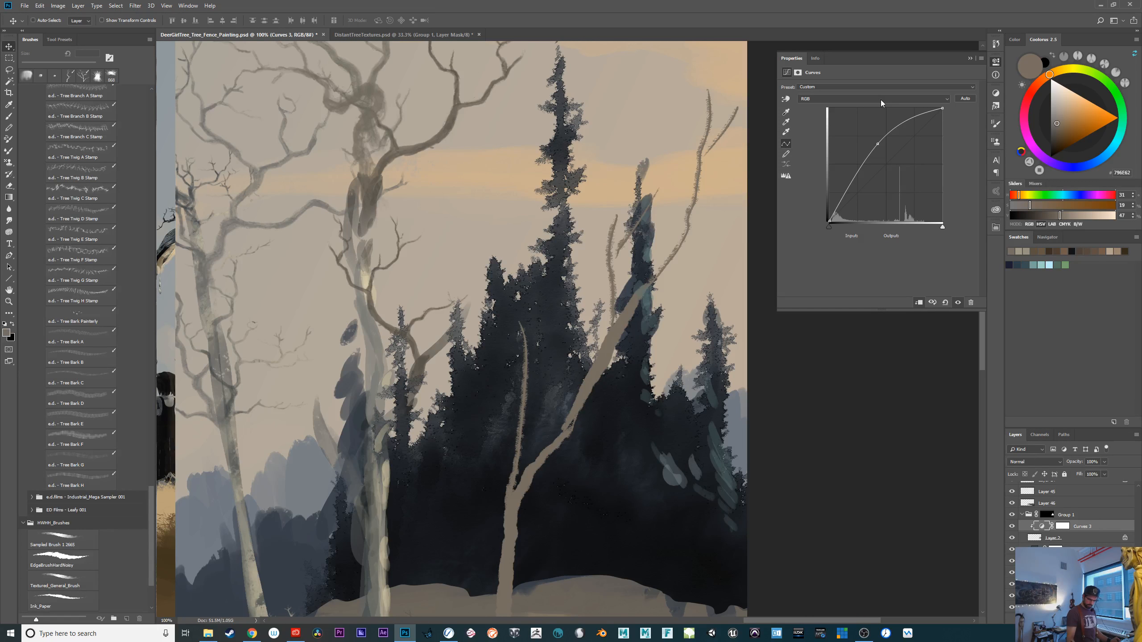
{"action": "left_click", "coordinate": [1011, 538]}
{"action": "left_click", "coordinate": [1011, 538]}
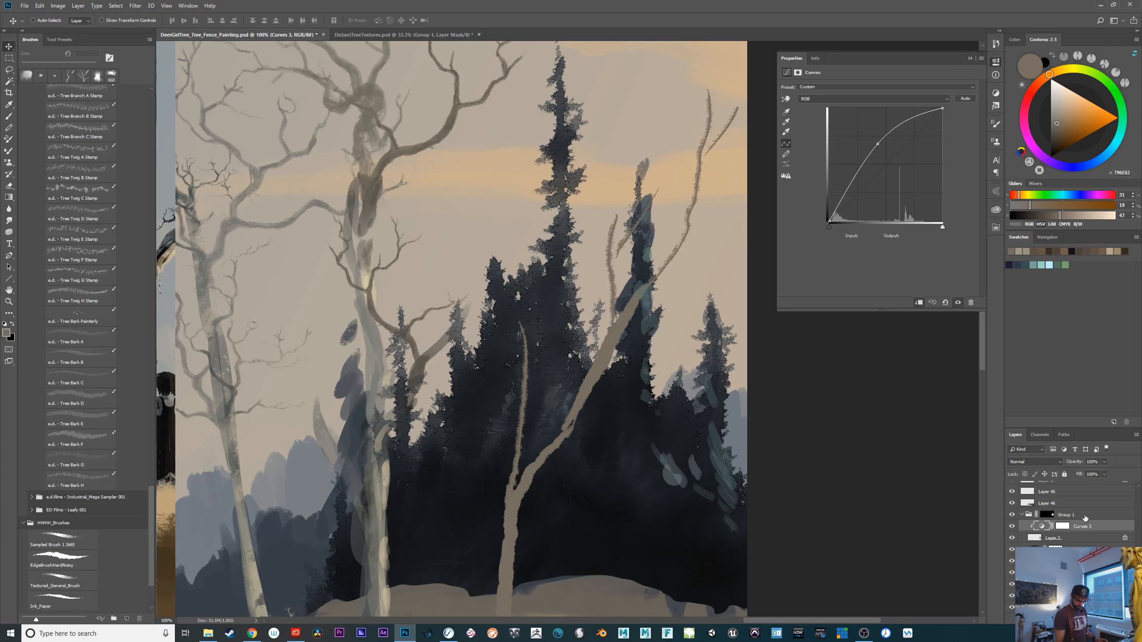
Delete the Curves adjustment clipped to Layer 2 in Group 1
{"action": "left_click", "coordinate": [1029, 514]}
{"action": "left_click", "coordinate": [1096, 528]}
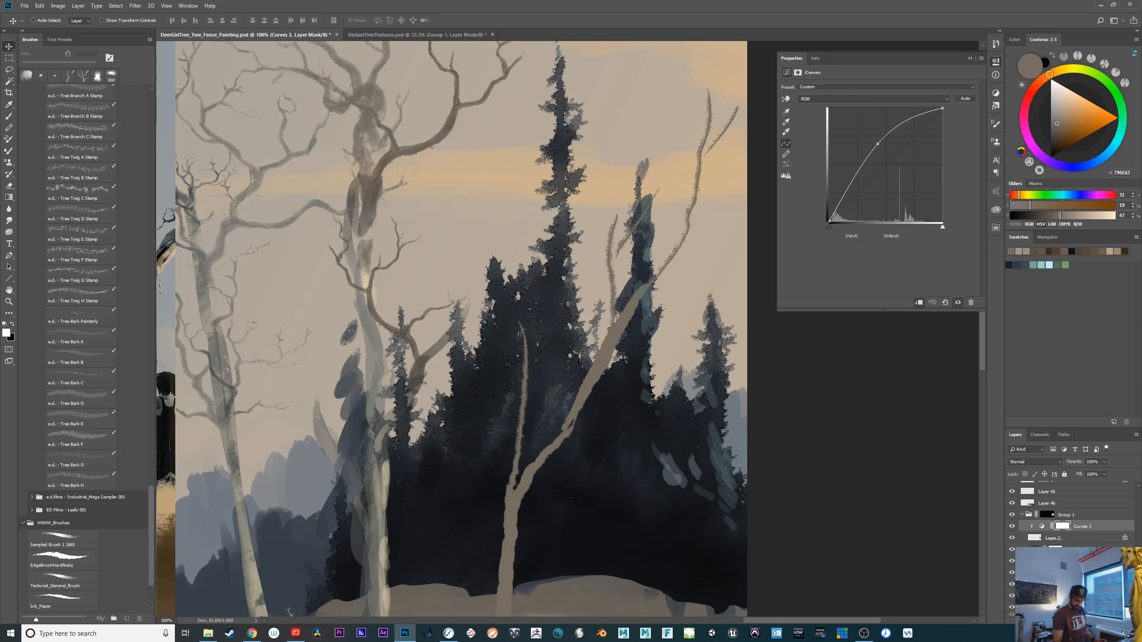
{"action": "key", "text": "Delete"}
{"action": "key", "text": "Delete"}
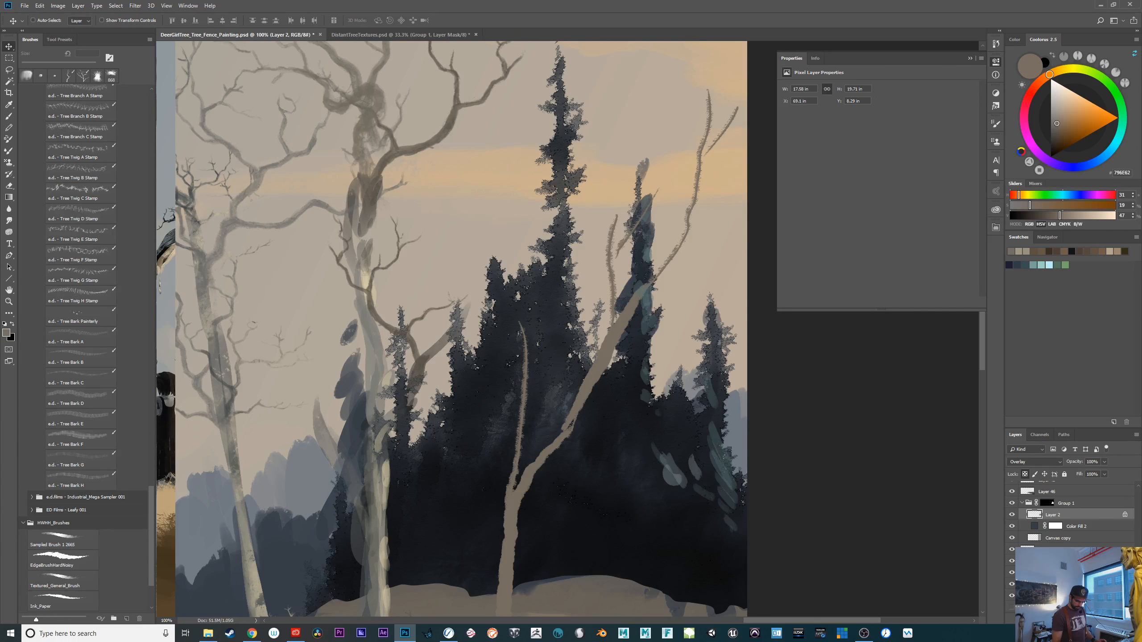
Raise Layer 2's lightness to +45 with Hue/Saturation
{"action": "key", "text": "ctrl+u"}
{"action": "left_click_drag", "start_coordinate": [925, 535], "coordinate": [945, 531]}
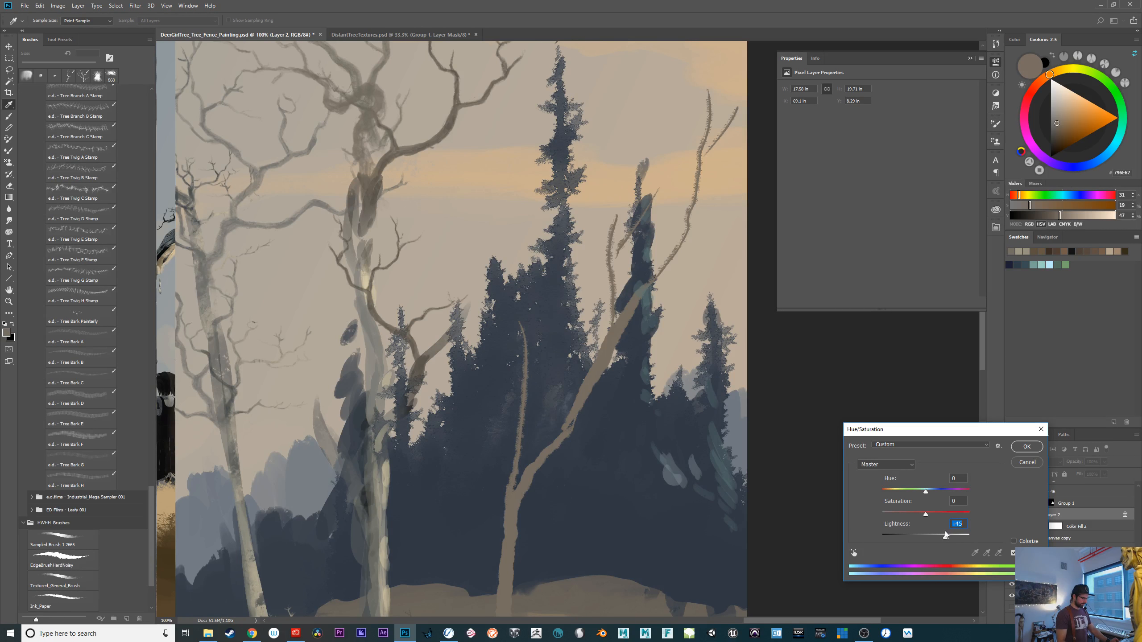
{"action": "left_click", "coordinate": [1027, 446]}
Compare the evergreens with the neighbouring painted tree line while toggling the visibility of Layer 2 and Color Fill 2
{"action": "left_click", "coordinate": [1011, 515]}
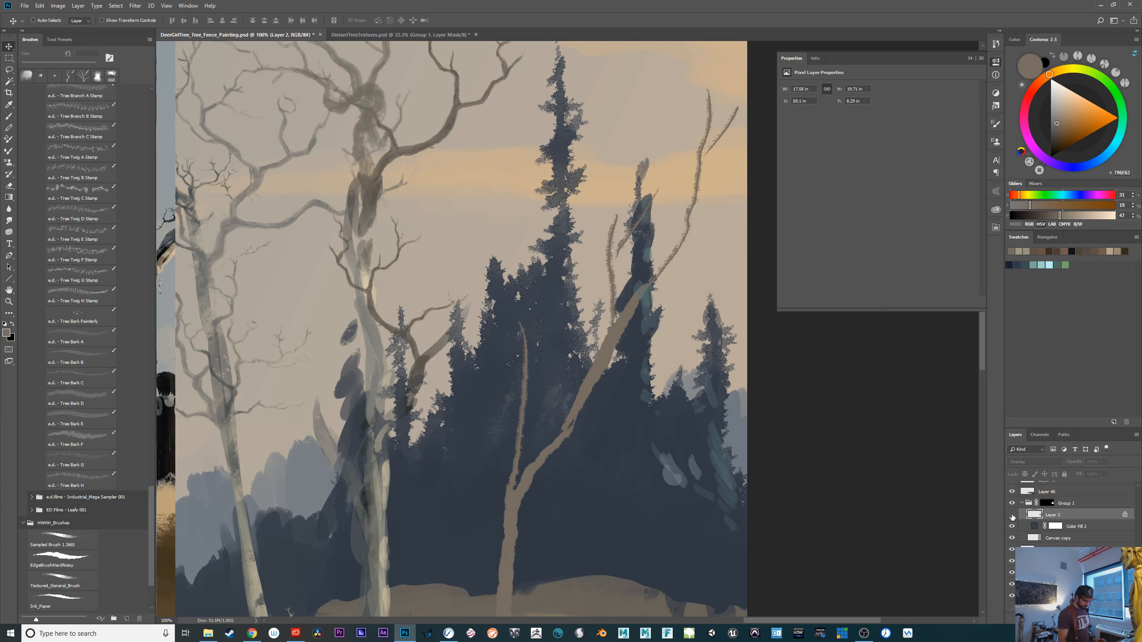
{"action": "left_click_drag", "start_coordinate": [695, 512], "coordinate": [872, 448]}
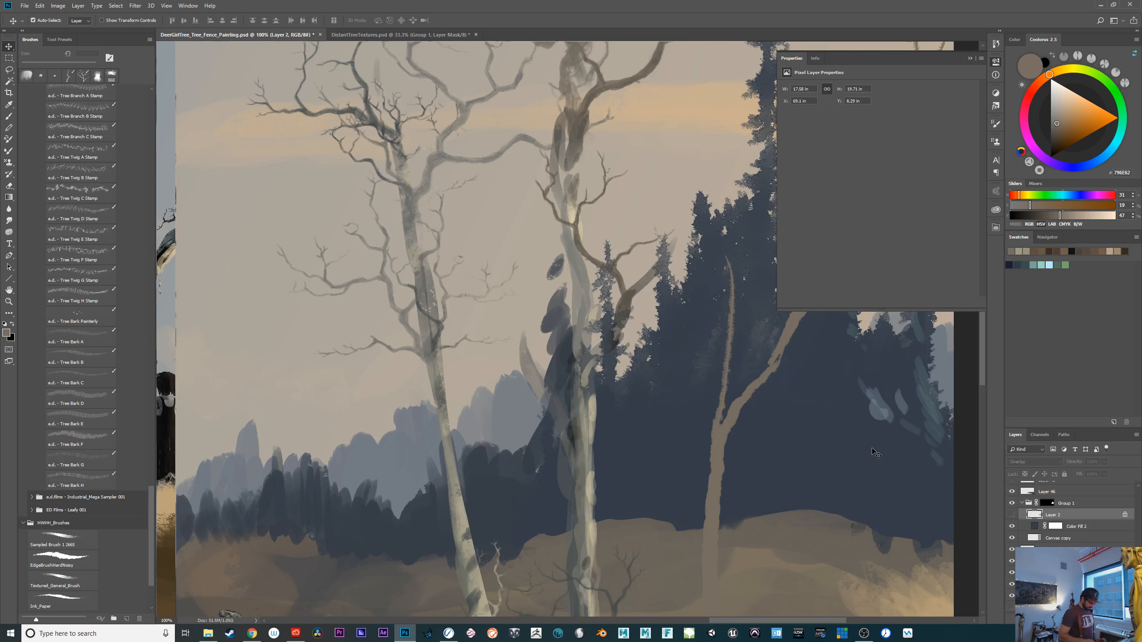
{"action": "key", "text": "ctrl+minus"}
{"action": "key", "text": "ctrl+plus"}
{"action": "left_click_drag", "start_coordinate": [806, 528], "coordinate": [597, 569]}
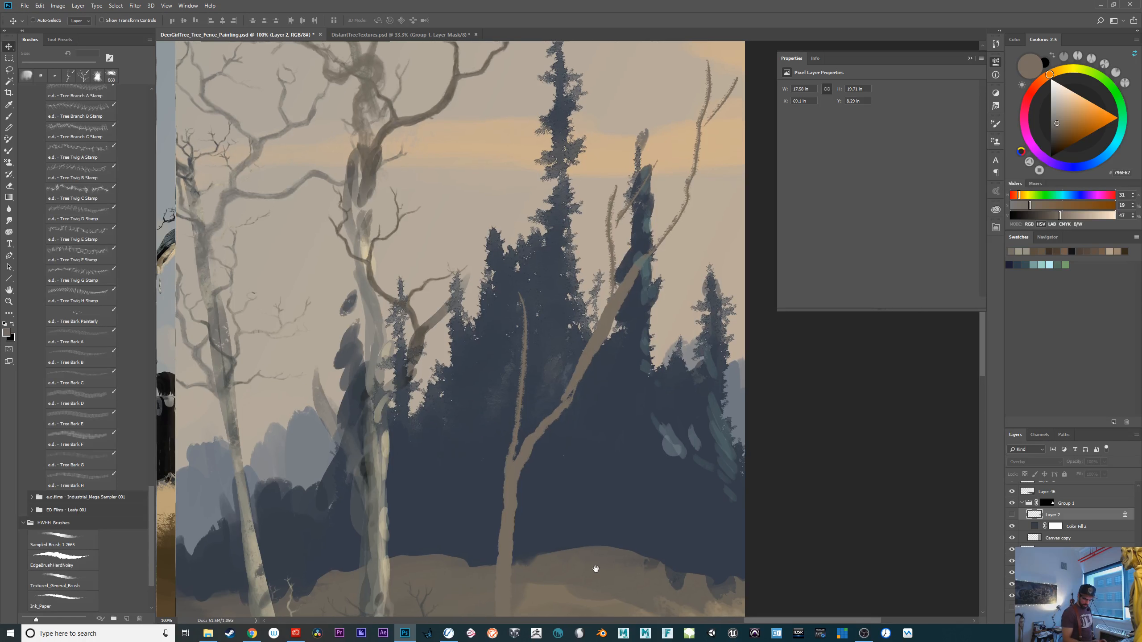
{"action": "left_click", "coordinate": [1011, 514]}
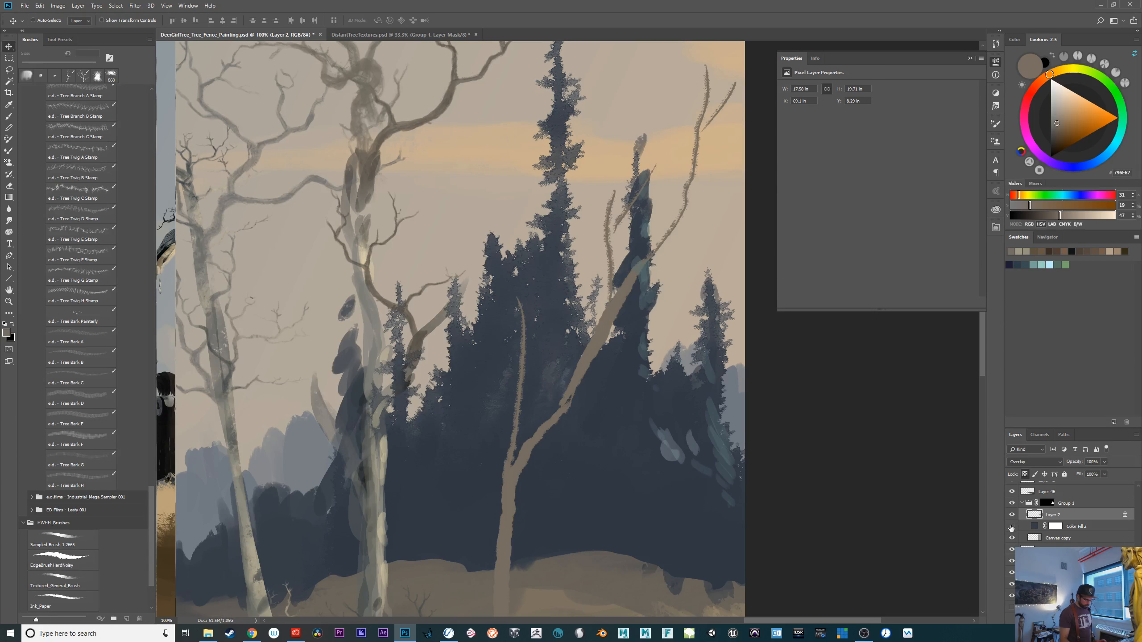
{"action": "left_click", "coordinate": [1012, 527]}
{"action": "left_click", "coordinate": [1012, 527]}
{"action": "left_click", "coordinate": [1012, 527]}
Undo the lightness change and the Curves deletion, and hide the restored Curves adjustment above Layer 2
{"action": "key", "text": "ctrl+alt+z"}
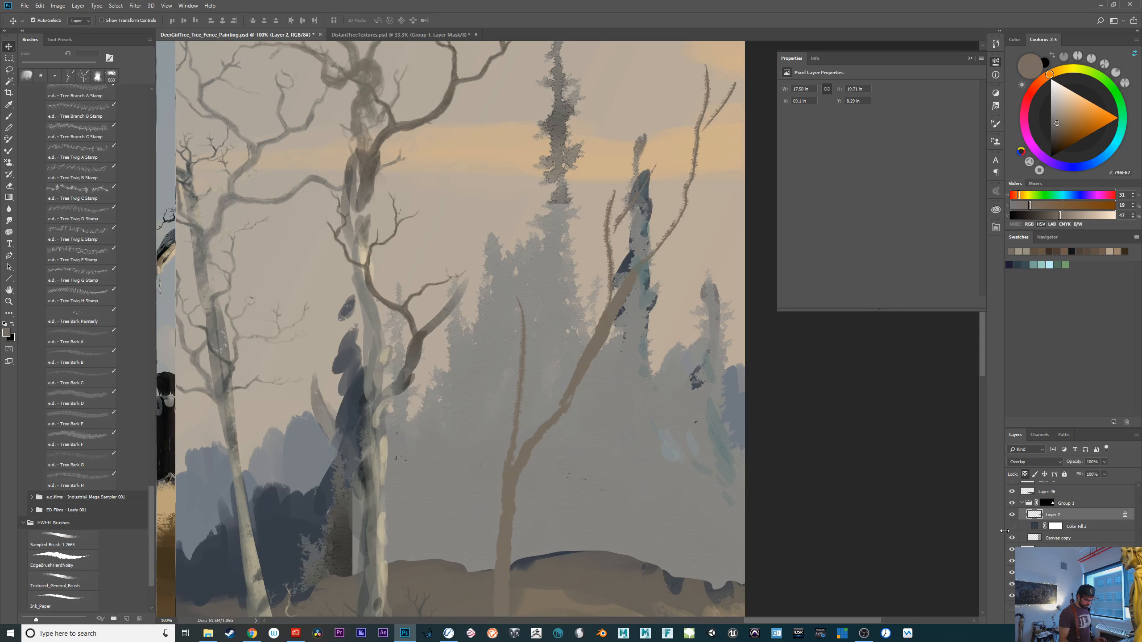
{"action": "key", "text": "ctrl+alt+z"}
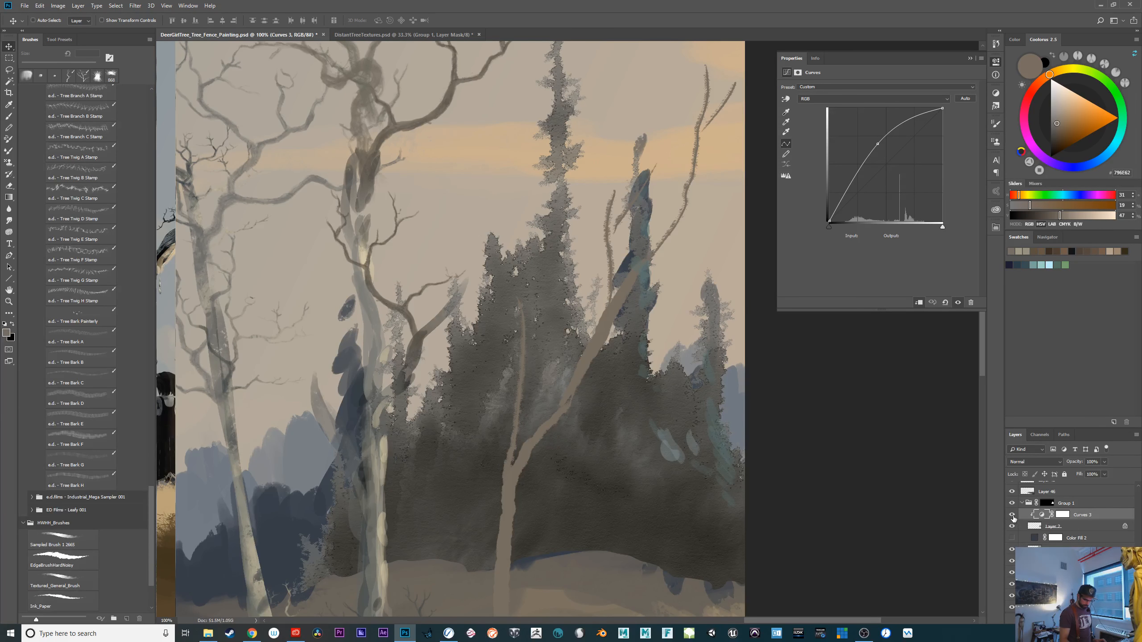
{"action": "left_click", "coordinate": [1012, 515]}
{"action": "left_click", "coordinate": [1012, 538]}
{"action": "left_click", "coordinate": [1012, 538]}
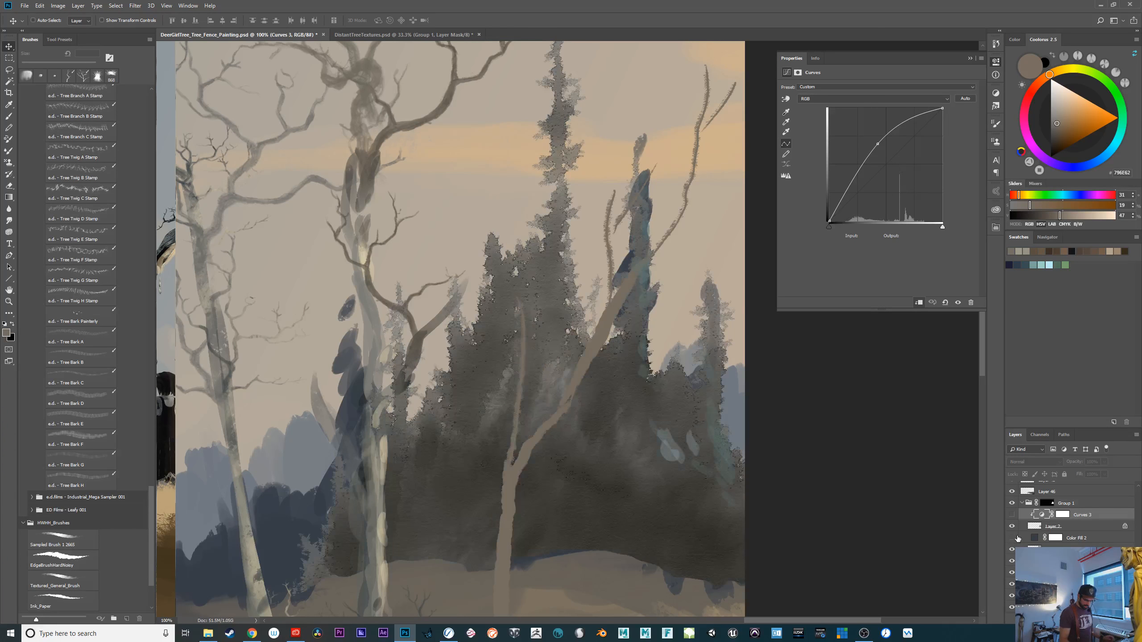
Show Color Fill 2 in Group 1 and set its blend mode to Overlay
{"action": "left_click", "coordinate": [1019, 538]}
{"action": "left_click", "coordinate": [1012, 538]}
{"action": "left_click", "coordinate": [1034, 462]}
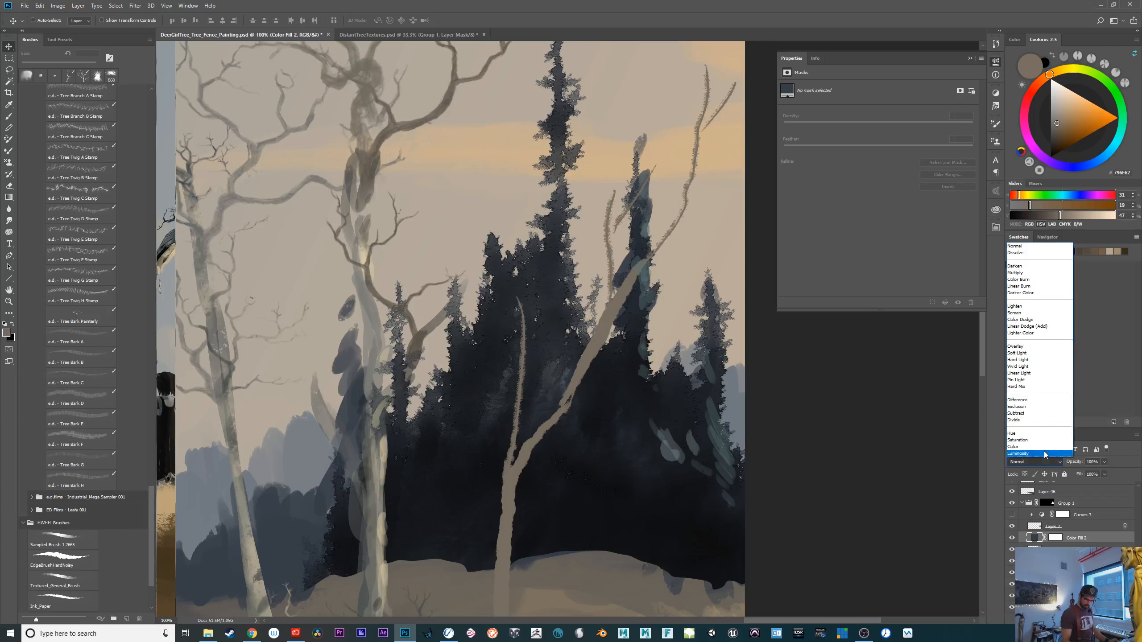
{"action": "left_click", "coordinate": [1050, 346]}
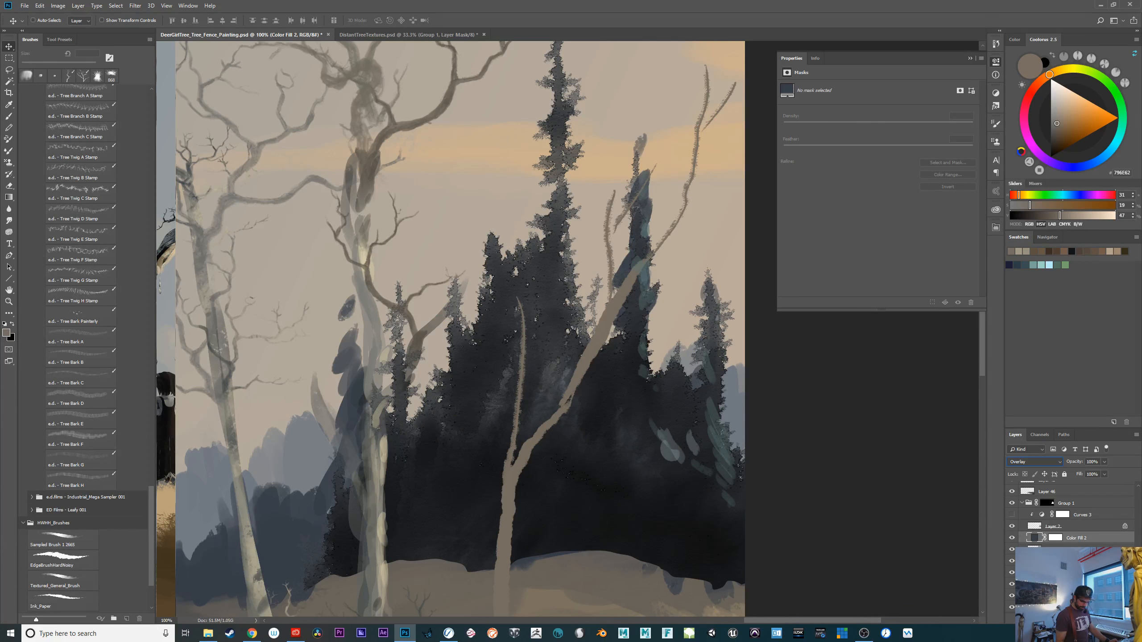
Toggle Layer 2 to compare the evergreens and set its blend mode to Soft Light
{"action": "left_click", "coordinate": [1012, 526]}
{"action": "left_click", "coordinate": [1029, 528]}
{"action": "left_click", "coordinate": [1012, 526]}
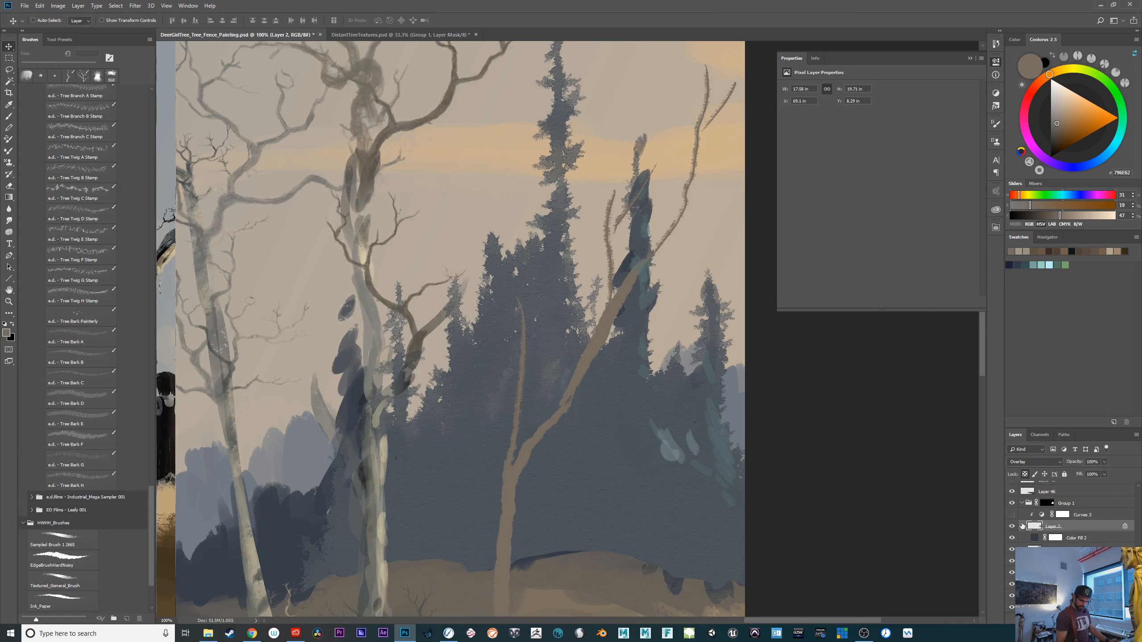
{"action": "left_click", "coordinate": [1034, 462]}
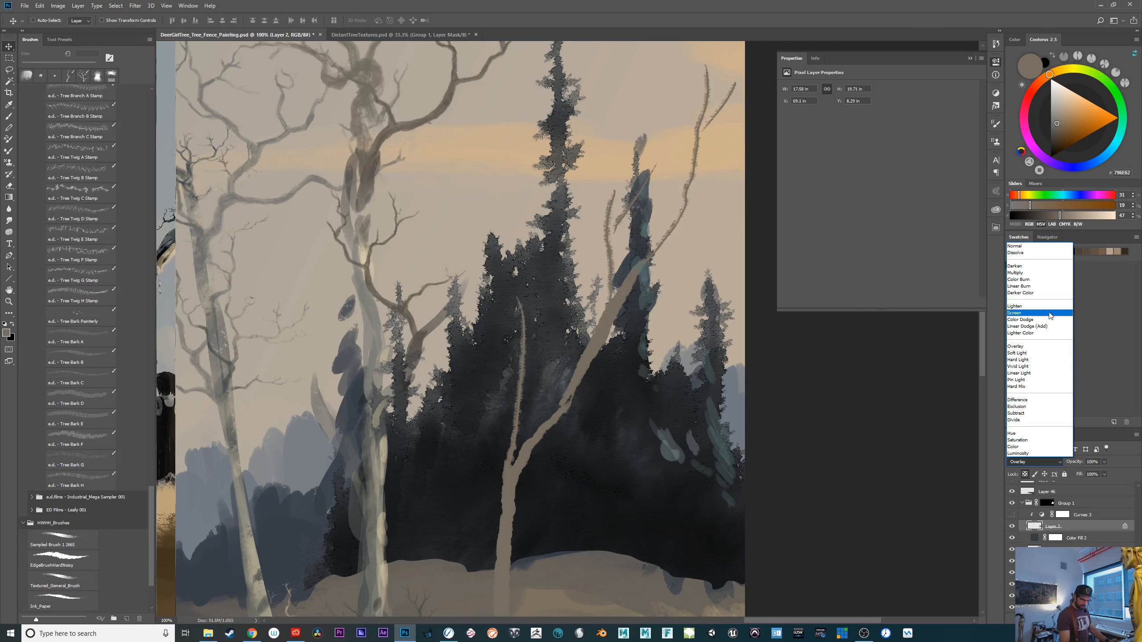
{"action": "left_click", "coordinate": [1042, 354]}
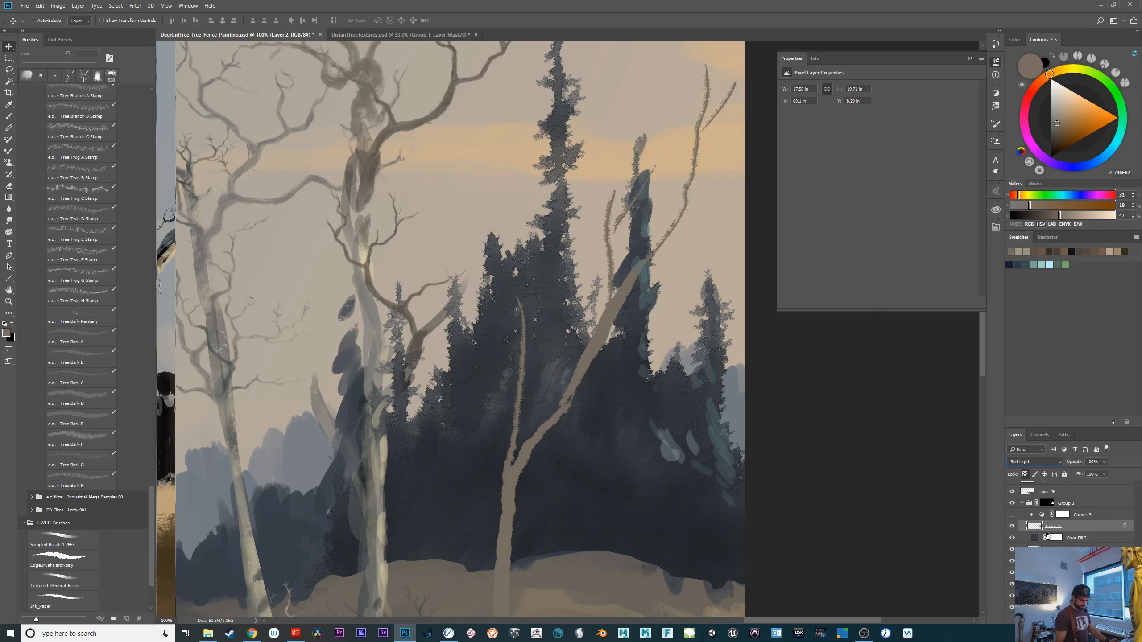
Colorize Layer 2 with Hue/Saturation, using hue 202, saturation 48 and lightness +15
{"action": "left_click_drag", "start_coordinate": [757, 438], "coordinate": [868, 381]}
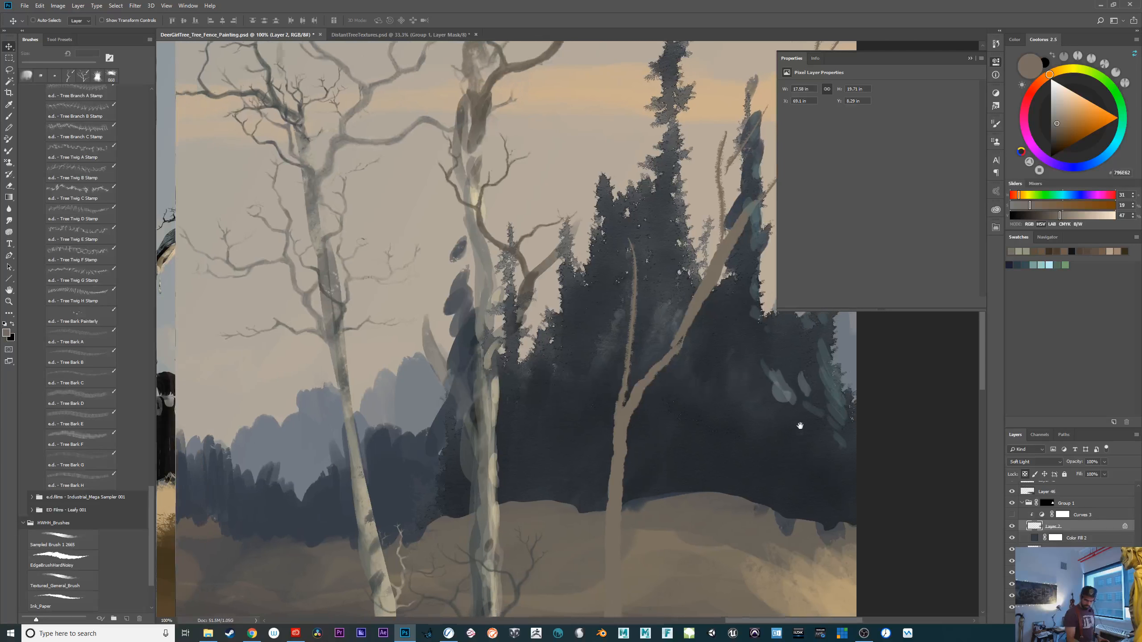
{"action": "key", "text": "ctrl+u"}
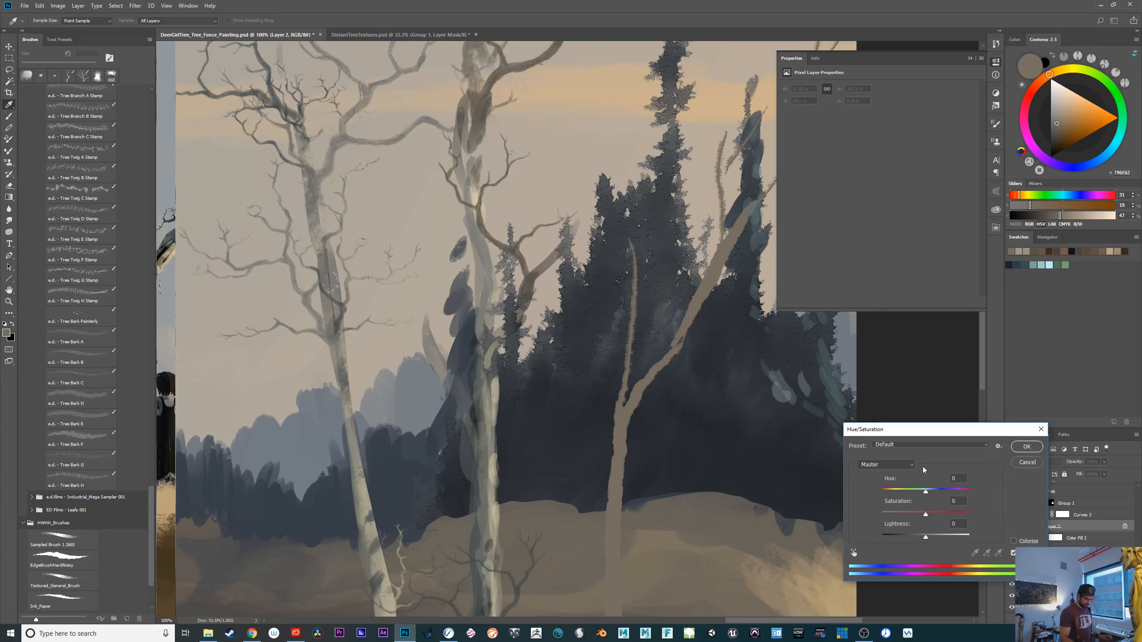
{"action": "left_click", "coordinate": [1021, 542]}
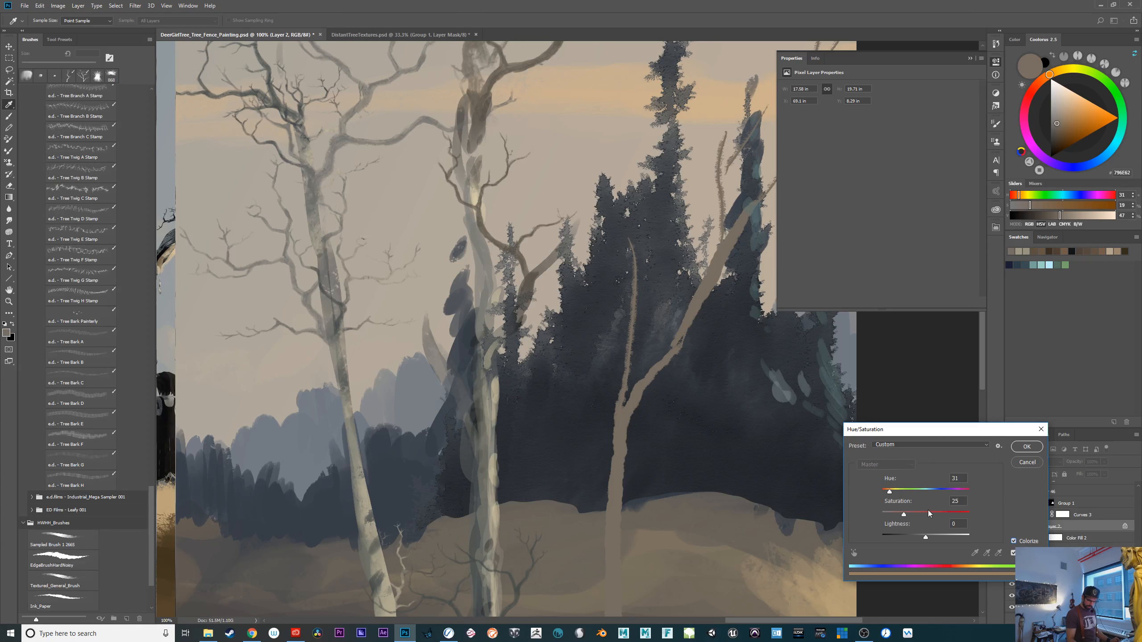
{"action": "left_click_drag", "start_coordinate": [928, 512], "coordinate": [932, 537]}
{"action": "left_click_drag", "start_coordinate": [892, 491], "coordinate": [923, 516]}
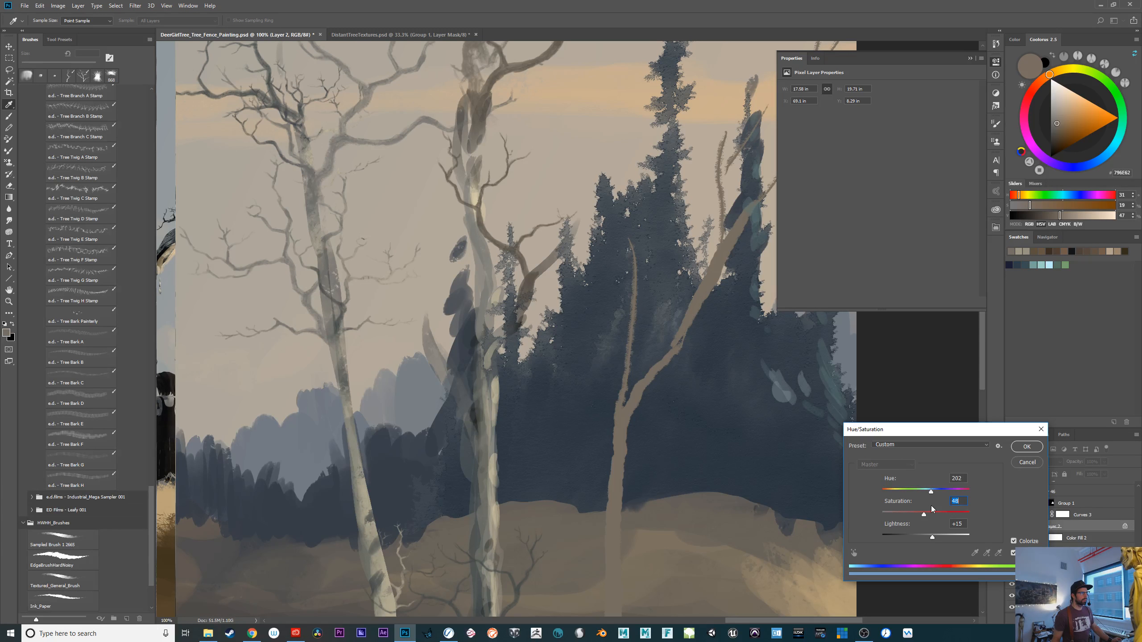
{"action": "left_click", "coordinate": [1029, 447]}
Examine how the recoloured evergreens sit in the whole painting, narrowing the Properties panel to uncover more of the canvas
{"action": "key", "text": "ctrl+minus"}
{"action": "key", "text": "ctrl+minus"}
{"action": "key", "text": "ctrl+minus"}
{"action": "key", "text": "ctrl+minus"}
{"action": "key", "text": "ctrl+minus"}
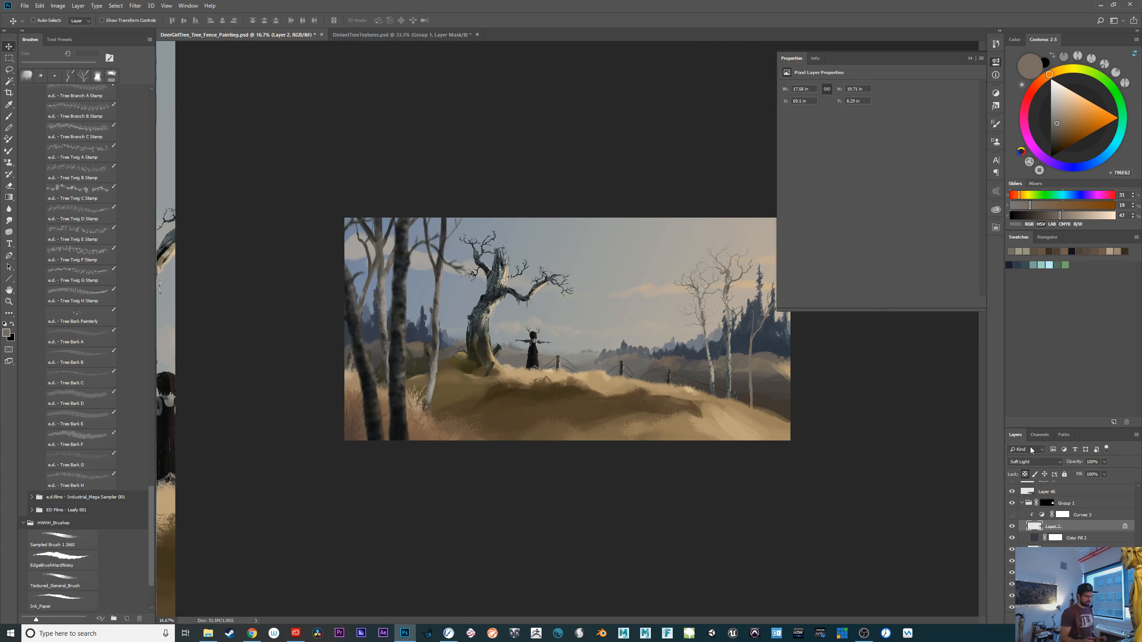
{"action": "key", "text": "ctrl+plus"}
{"action": "key", "text": "ctrl+plus"}
{"action": "key", "text": "ctrl+minus"}
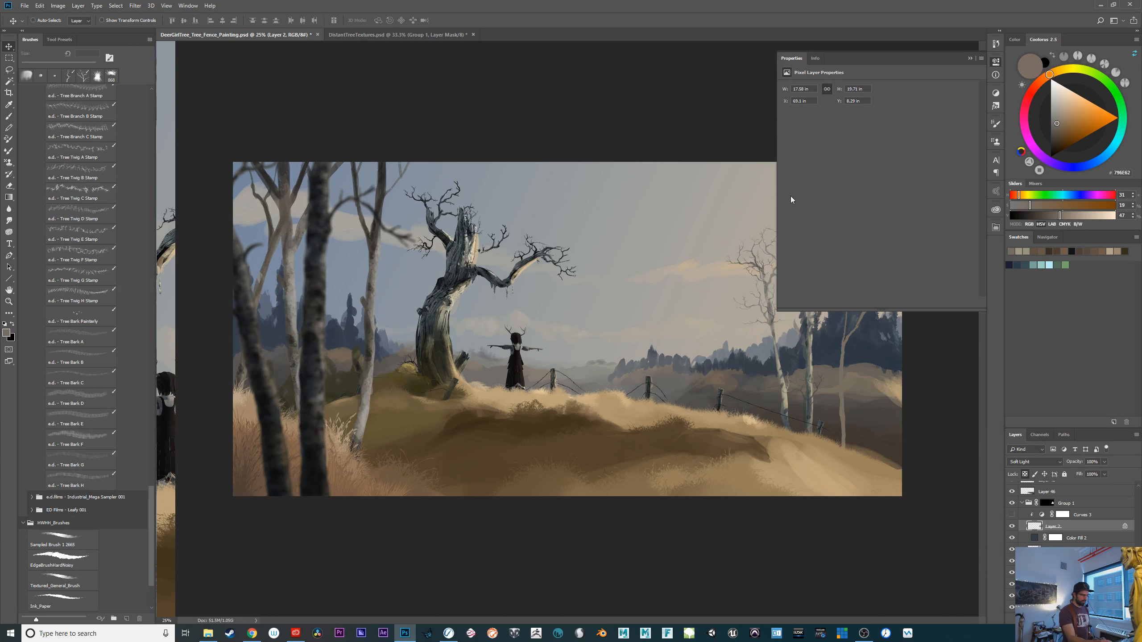
{"action": "left_click_drag", "start_coordinate": [776, 200], "coordinate": [877, 207]}
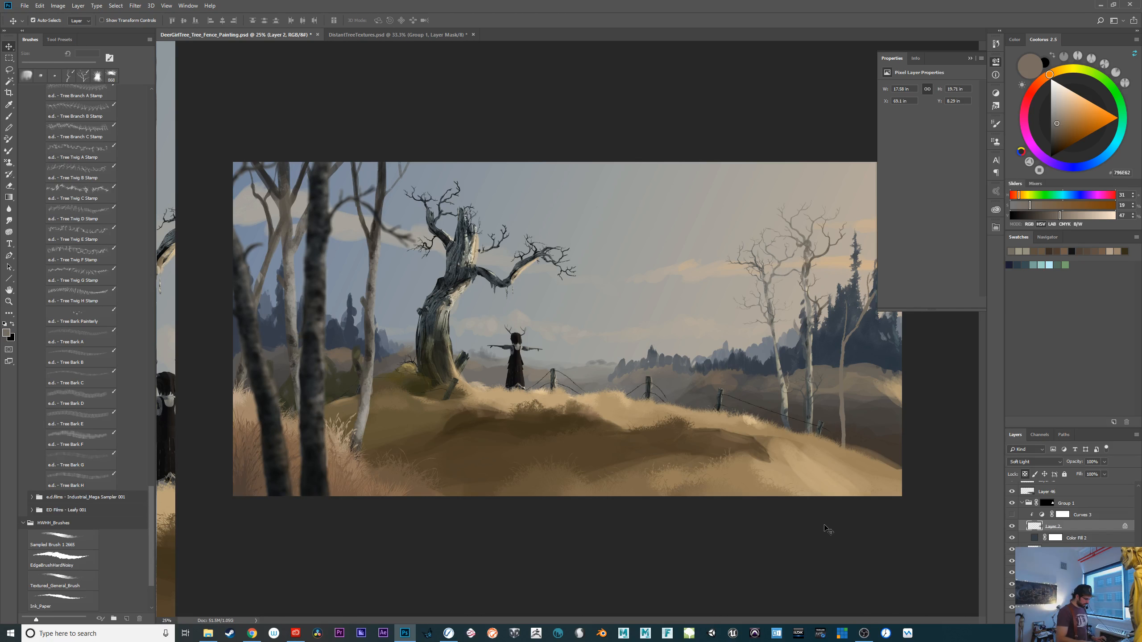
{"action": "key", "text": "ctrl+minus"}
{"action": "key", "text": "ctrl+plus"}
{"action": "key", "text": "ctrl+plus"}
{"action": "key", "text": "ctrl+minus"}
{"action": "key", "text": "Tab"}
{"action": "key", "text": "Tab"}
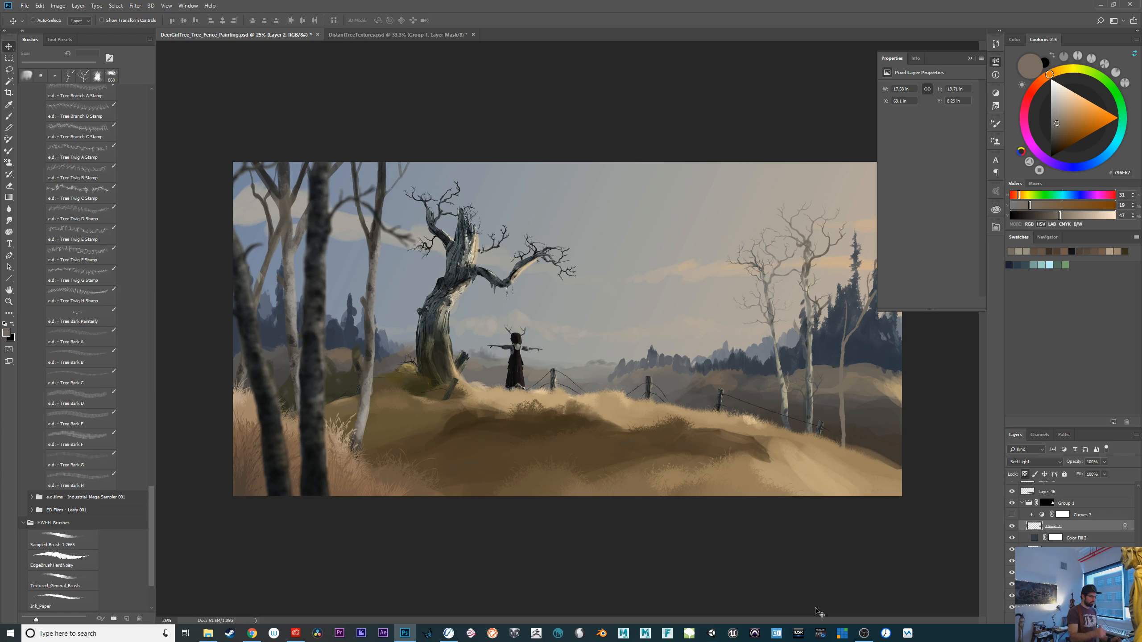
Check the painting's pixel dimensions and resolution in Image Size without changing them
{"action": "left_click", "coordinate": [58, 5]}
{"action": "left_click", "coordinate": [68, 72]}
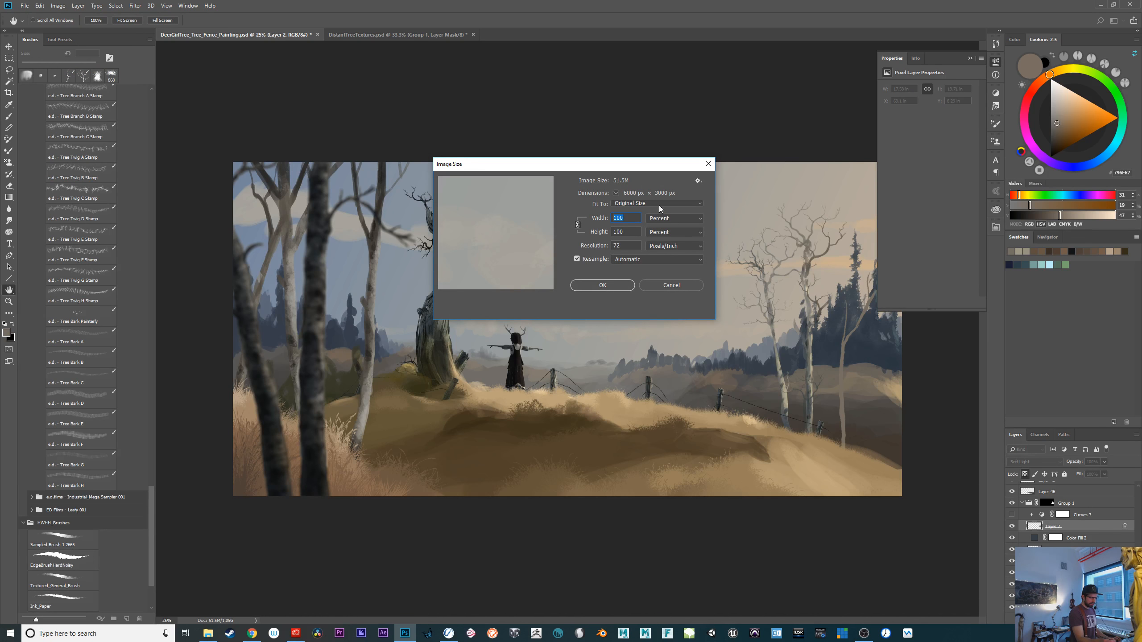
{"action": "left_click", "coordinate": [676, 287]}
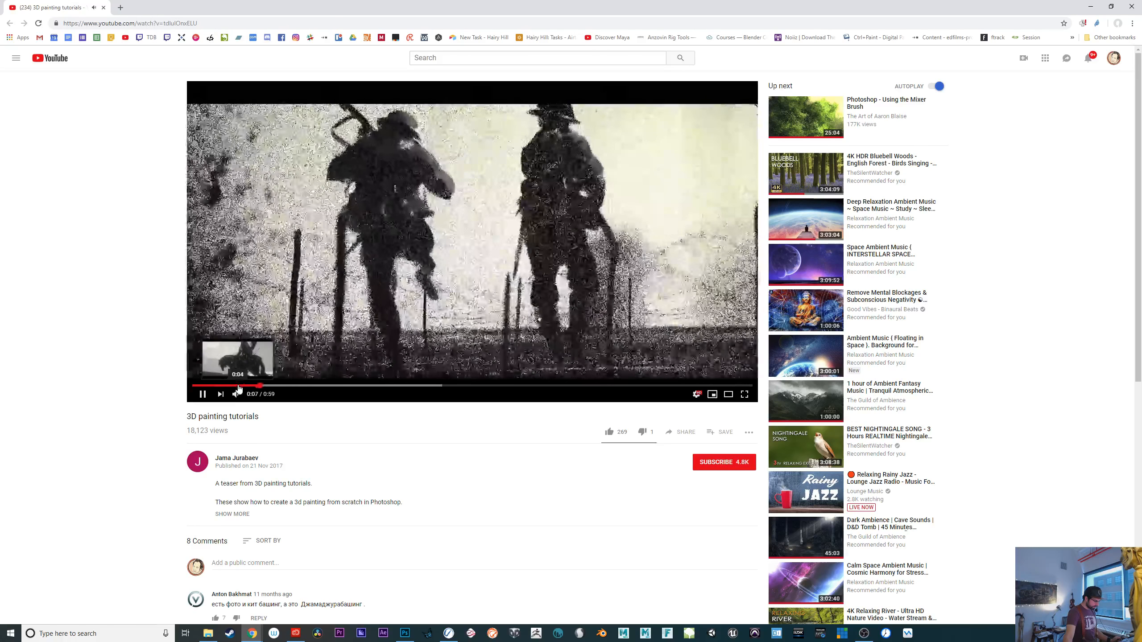
Skim the first half of the "3D painting tutorials" video, from the finished animated scenes to the Photoshop 3D layer setup
{"action": "left_click", "coordinate": [240, 385]}
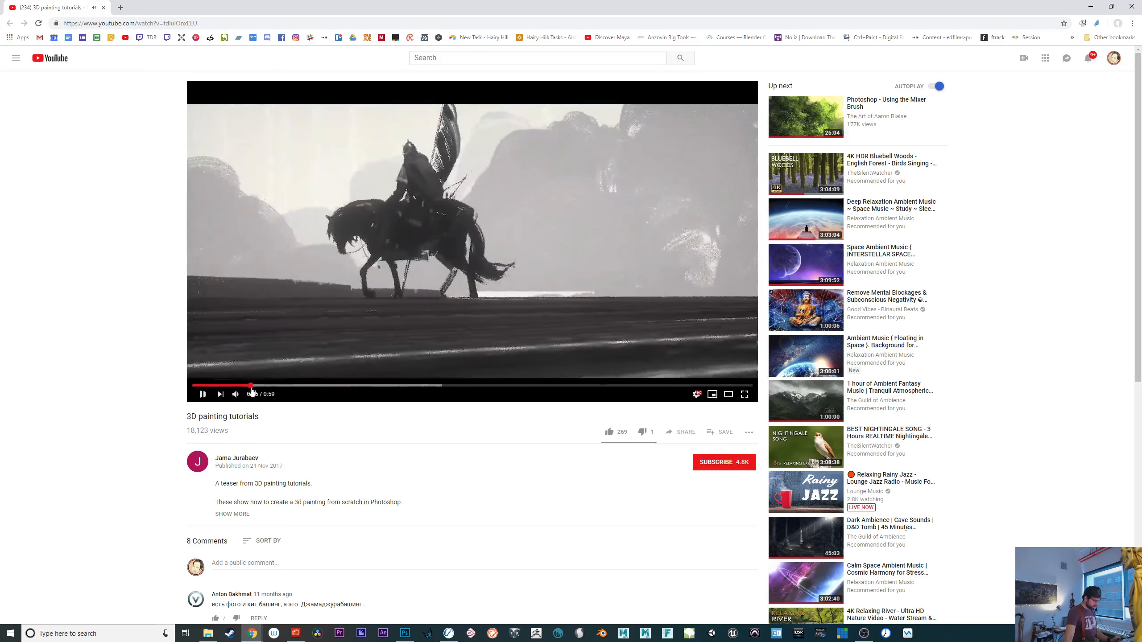
{"action": "left_click", "coordinate": [276, 387]}
{"action": "left_click", "coordinate": [340, 386]}
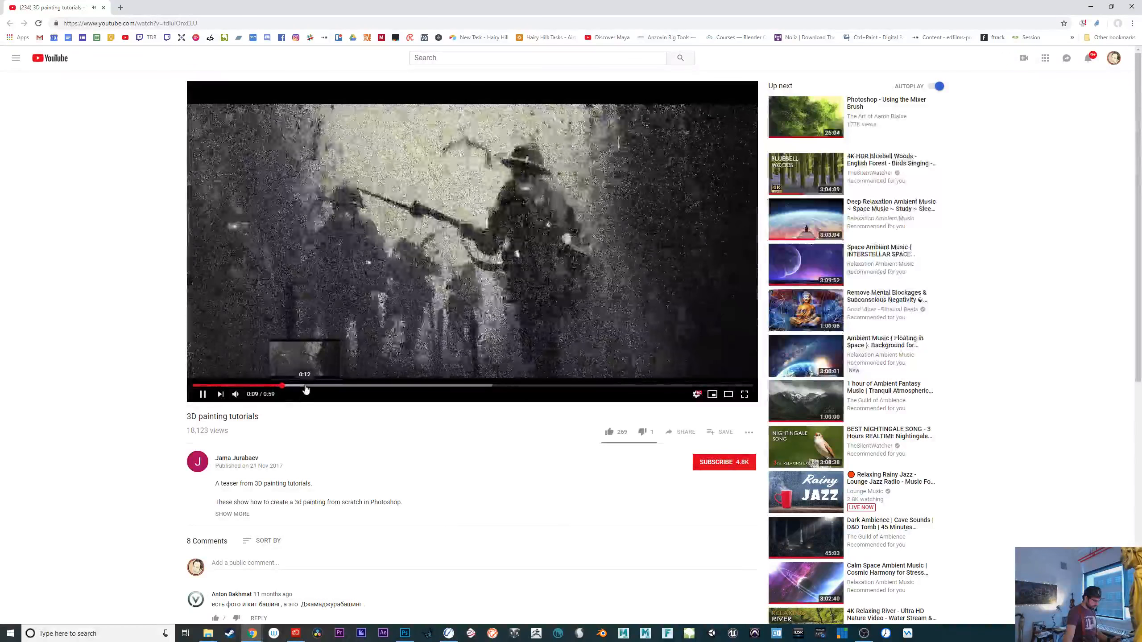
{"action": "left_click", "coordinate": [361, 386]}
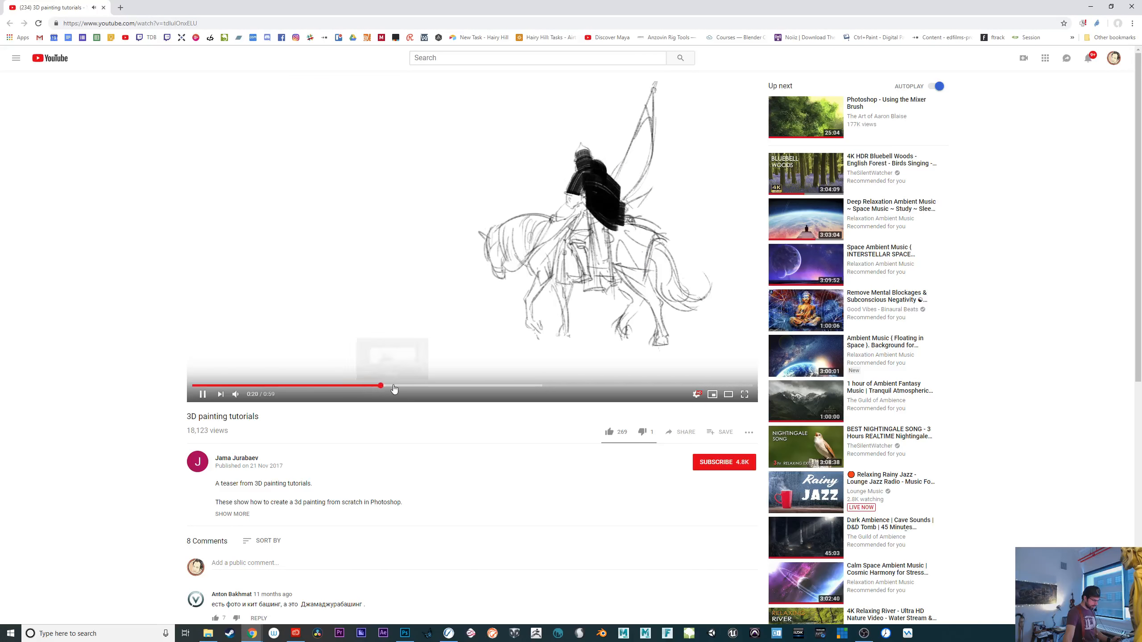
{"action": "left_click", "coordinate": [395, 386]}
{"action": "left_click", "coordinate": [413, 387]}
{"action": "left_click", "coordinate": [432, 386]}
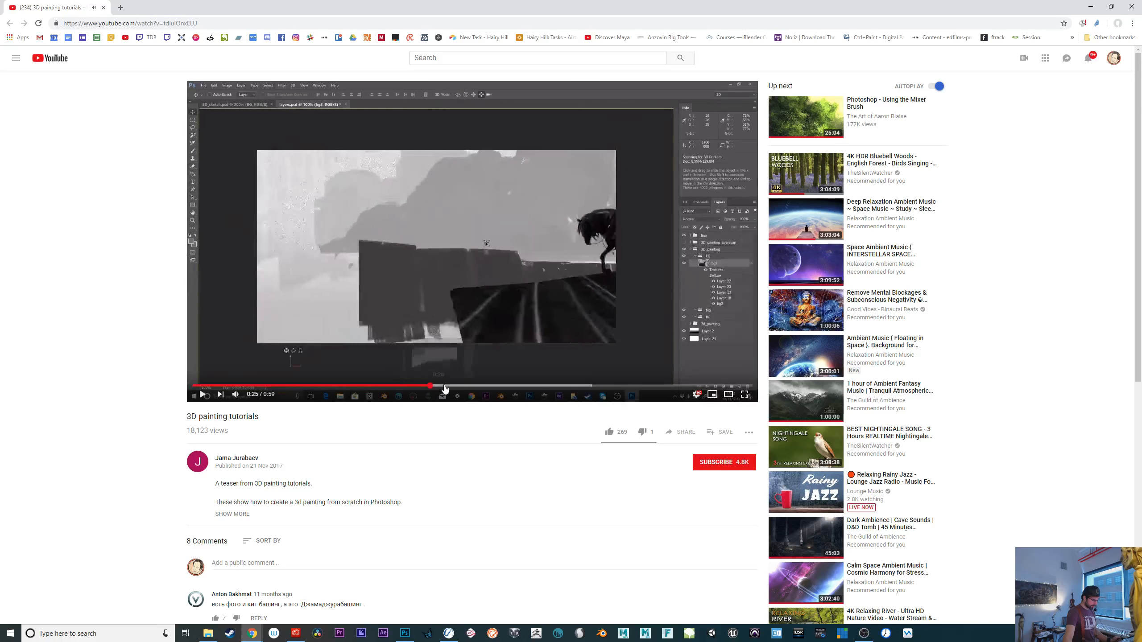
{"action": "left_click", "coordinate": [452, 387]}
{"action": "left_click", "coordinate": [438, 387]}
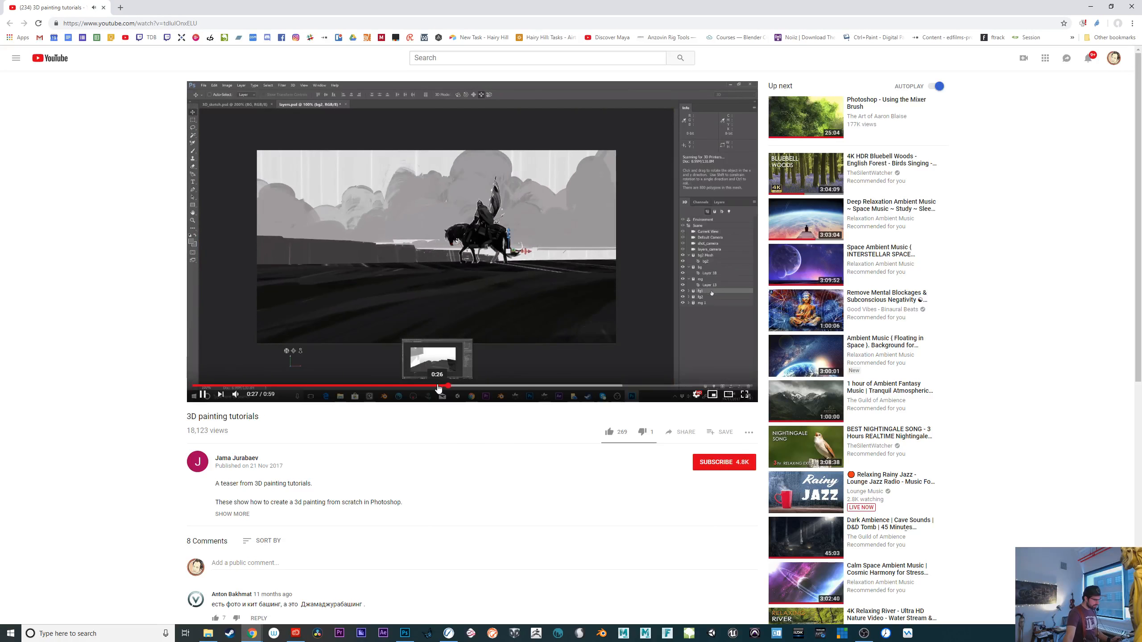
{"action": "left_click", "coordinate": [473, 386]}
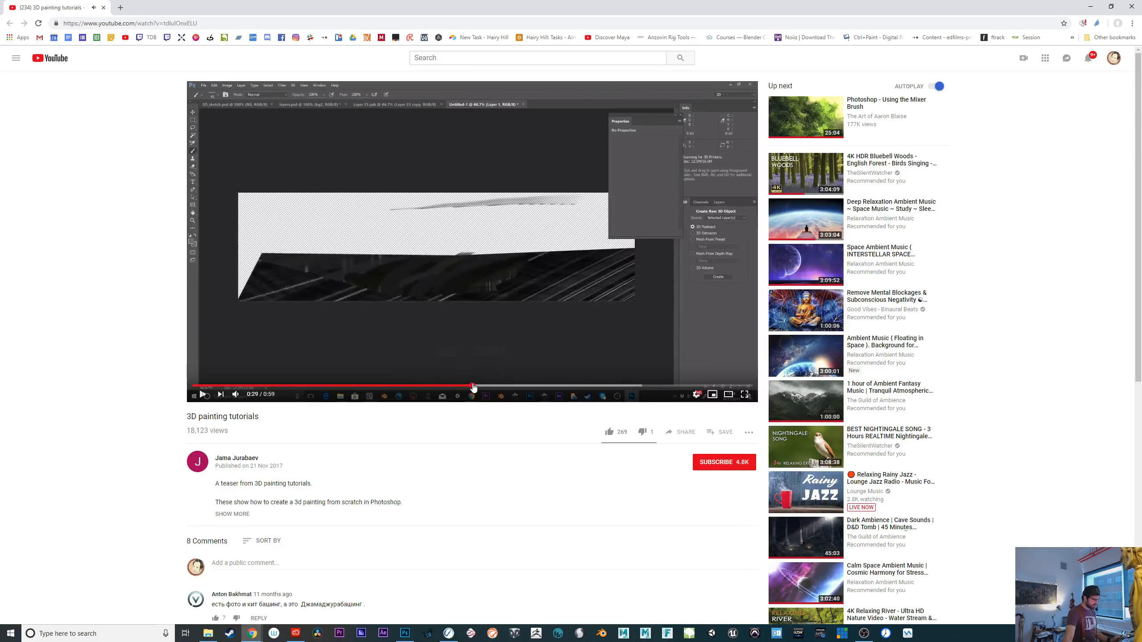
{"action": "left_click", "coordinate": [483, 387]}
{"action": "left_click", "coordinate": [497, 387]}
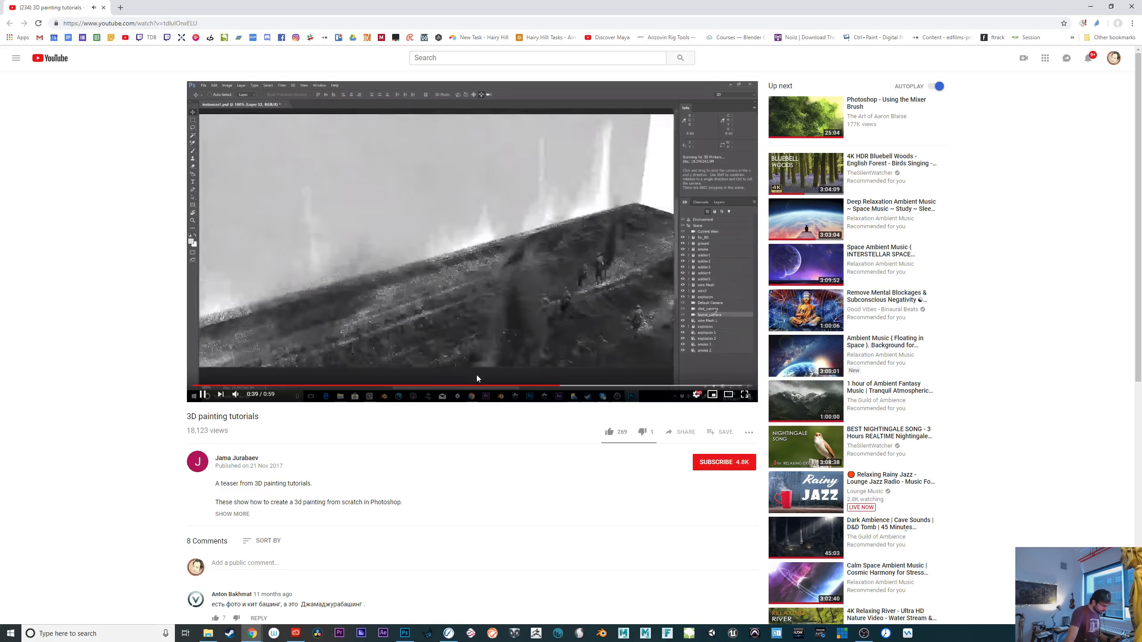
Review the video's middle section to study the soldier scene's 3D layers and the camera moves around the horse rider
{"action": "left_click", "coordinate": [558, 388]}
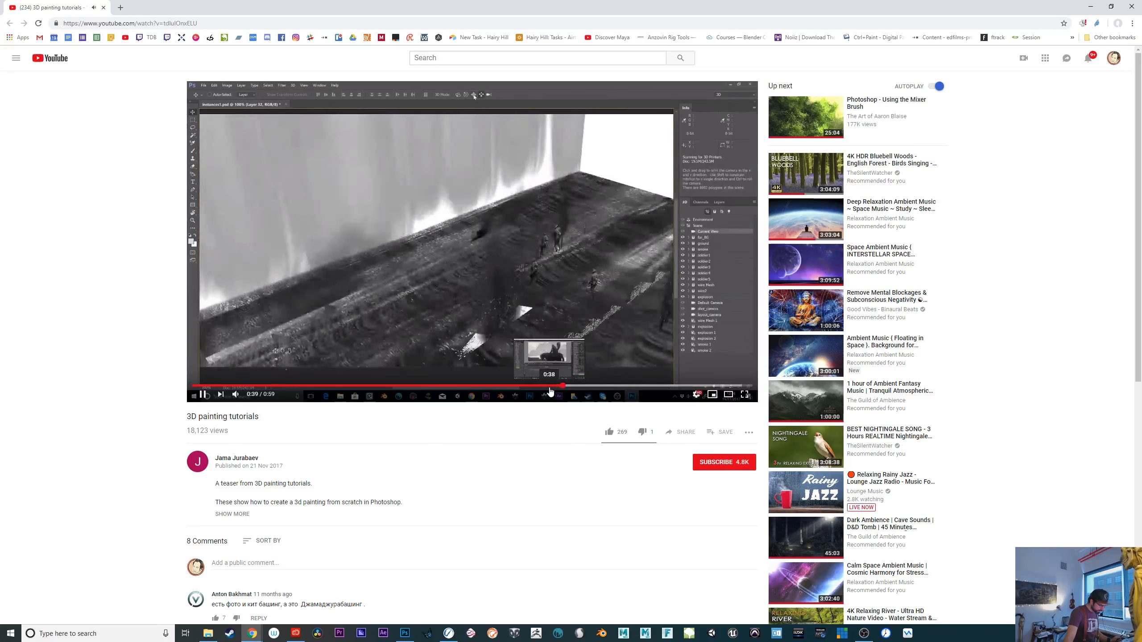
{"action": "left_click", "coordinate": [546, 389]}
{"action": "left_click", "coordinate": [542, 388]}
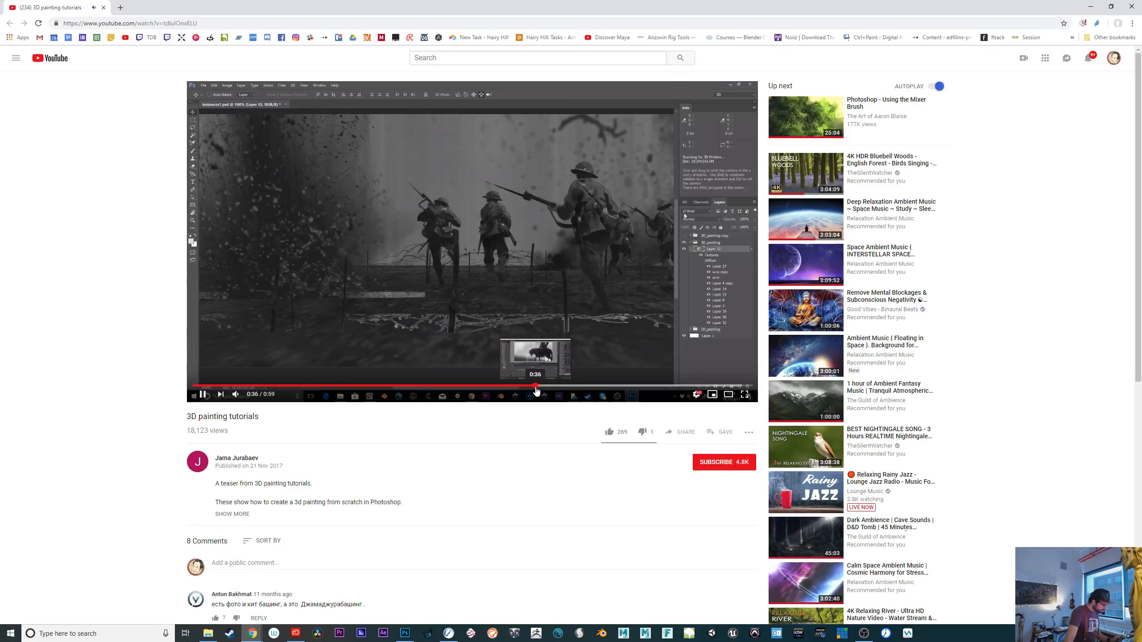
{"action": "left_click", "coordinate": [544, 387]}
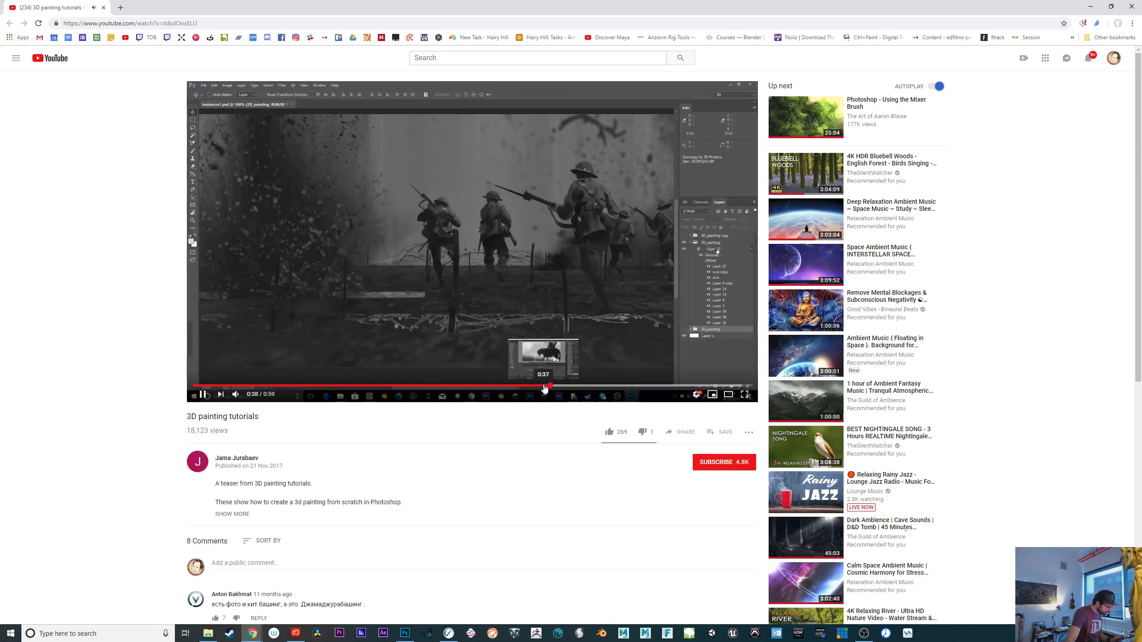
{"action": "left_click", "coordinate": [534, 387]}
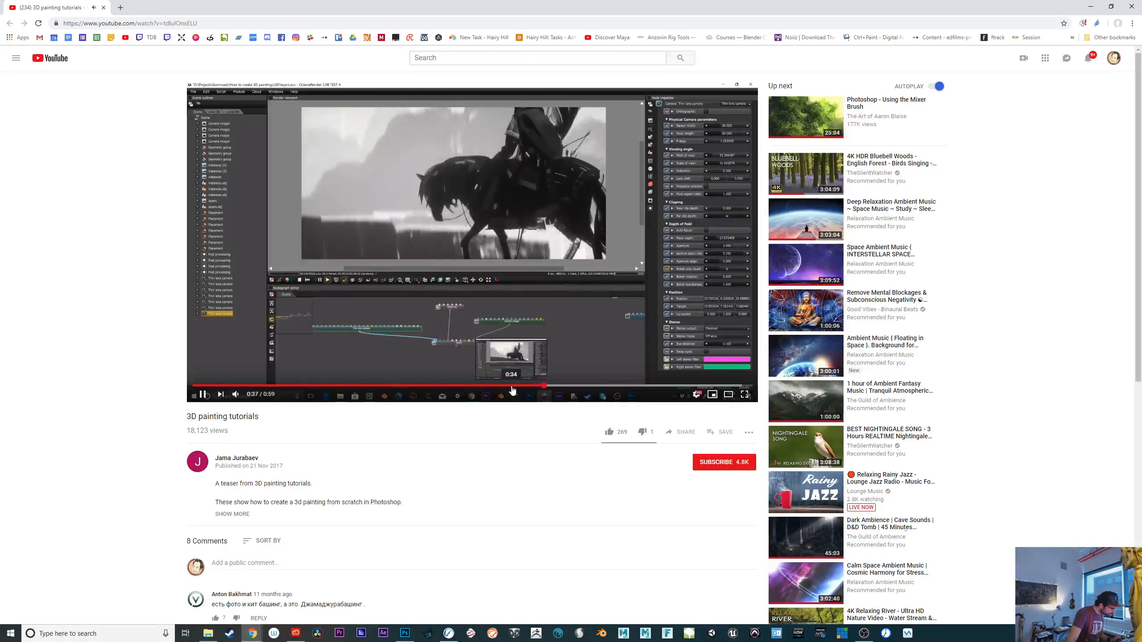
{"action": "left_click", "coordinate": [501, 388]}
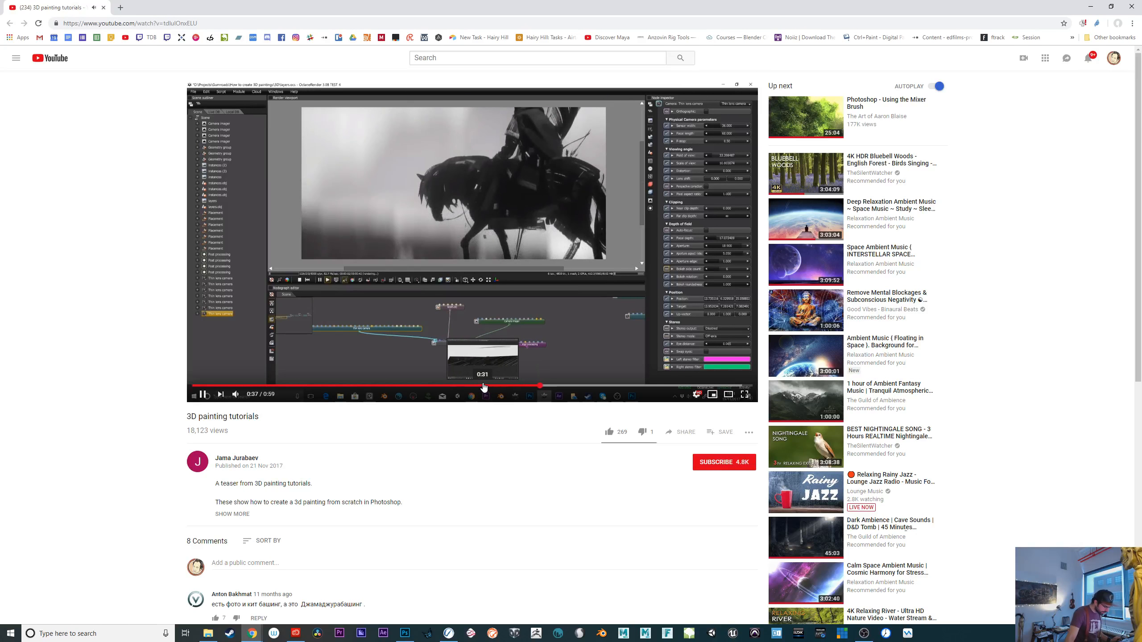
{"action": "left_click", "coordinate": [483, 385]}
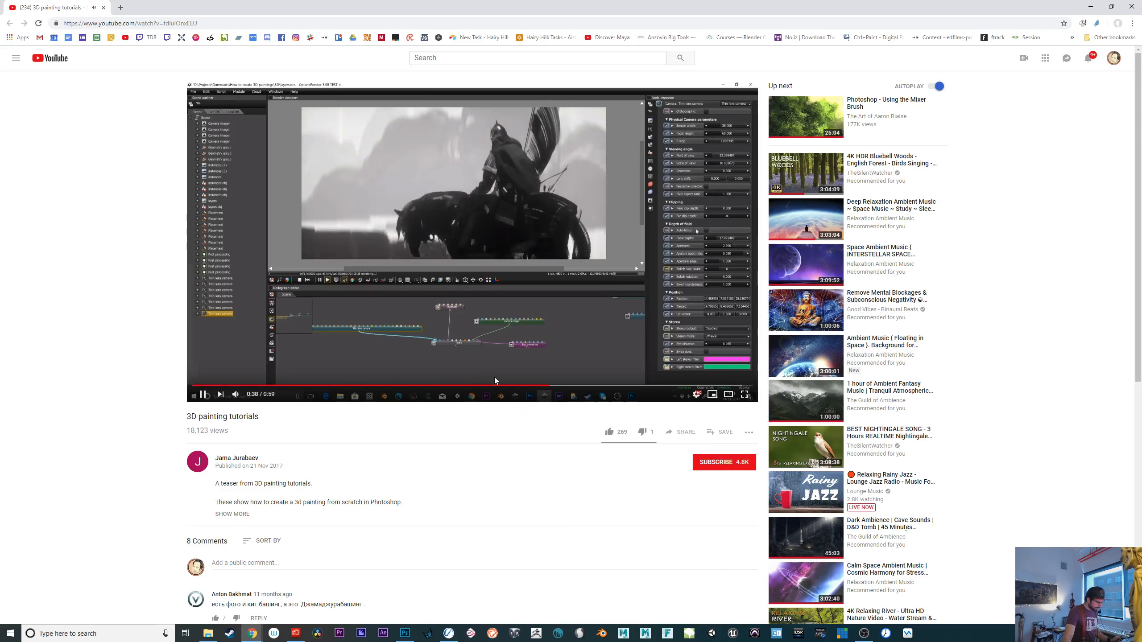
{"action": "left_click", "coordinate": [525, 386]}
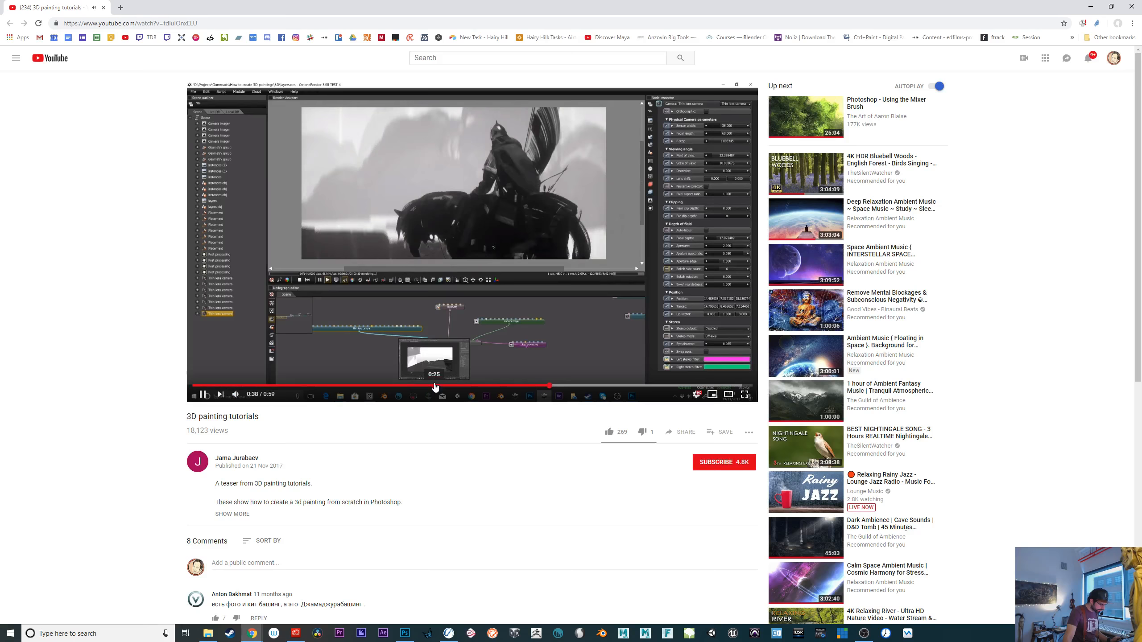
{"action": "left_click", "coordinate": [434, 386]}
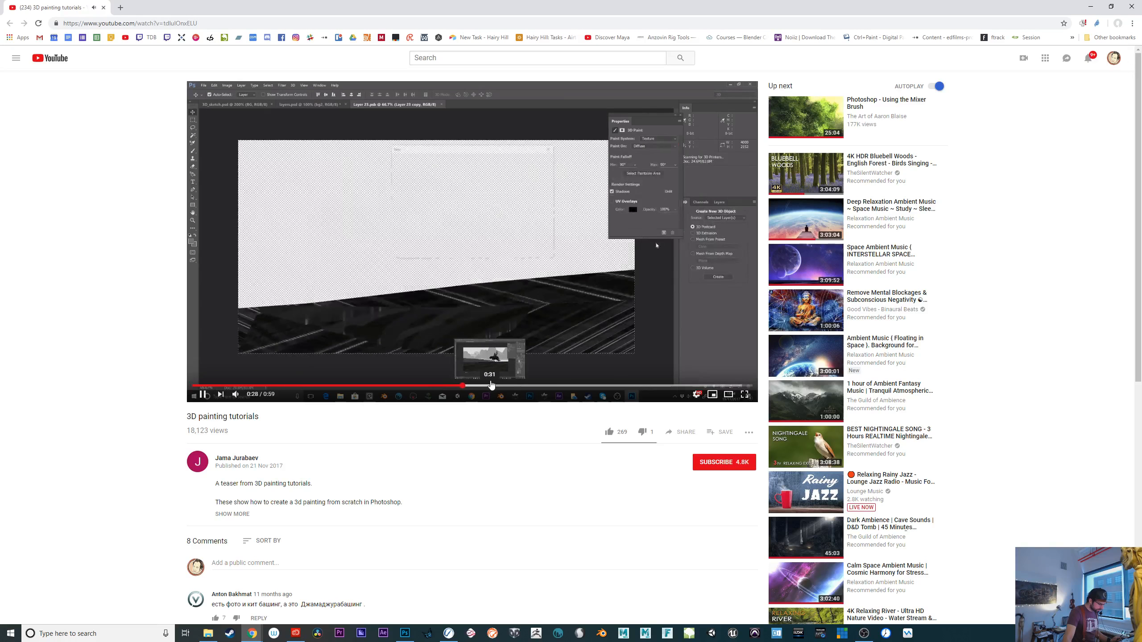
{"action": "left_click", "coordinate": [505, 386]}
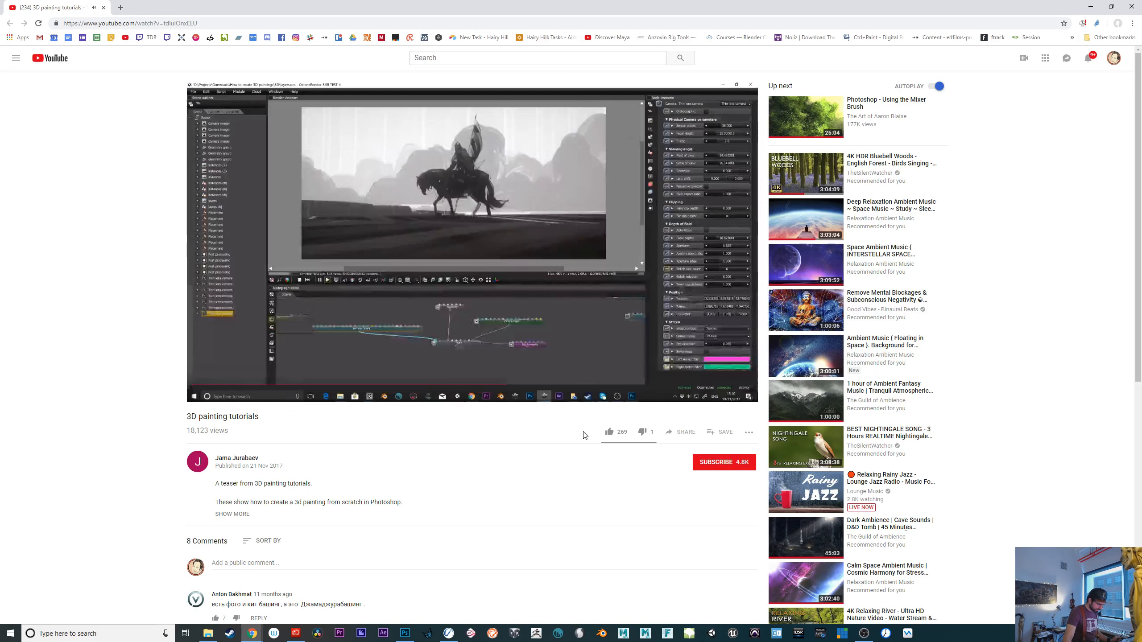
Like the video and subscribe to its channel, skimming its opening, its colour-grading part and its closing card
{"action": "left_click", "coordinate": [705, 469]}
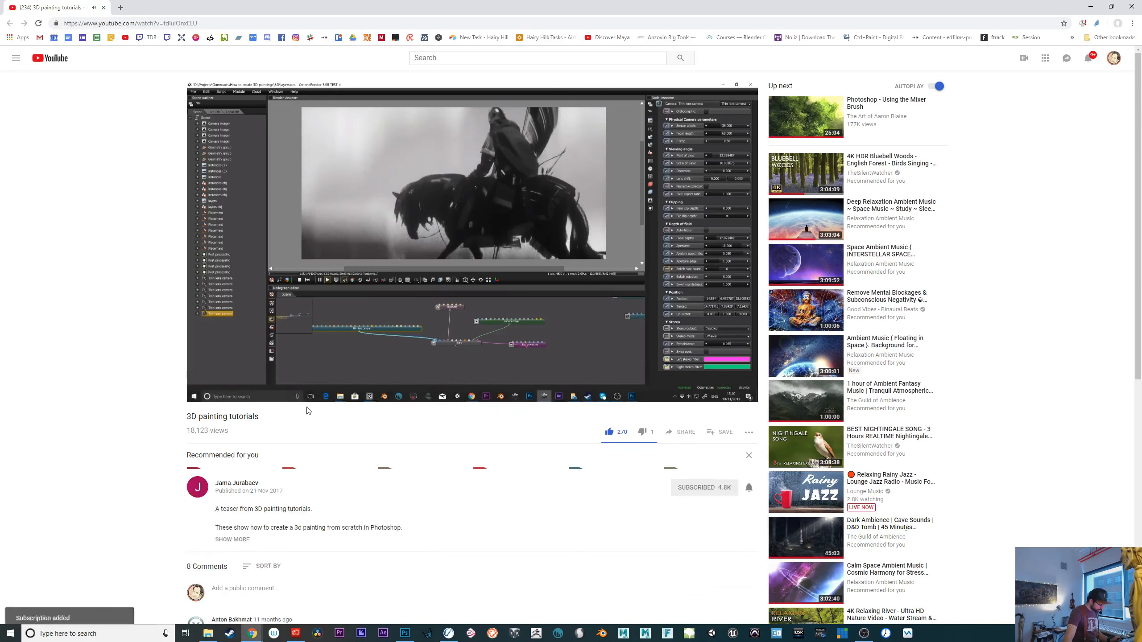
{"action": "left_click", "coordinate": [308, 386]}
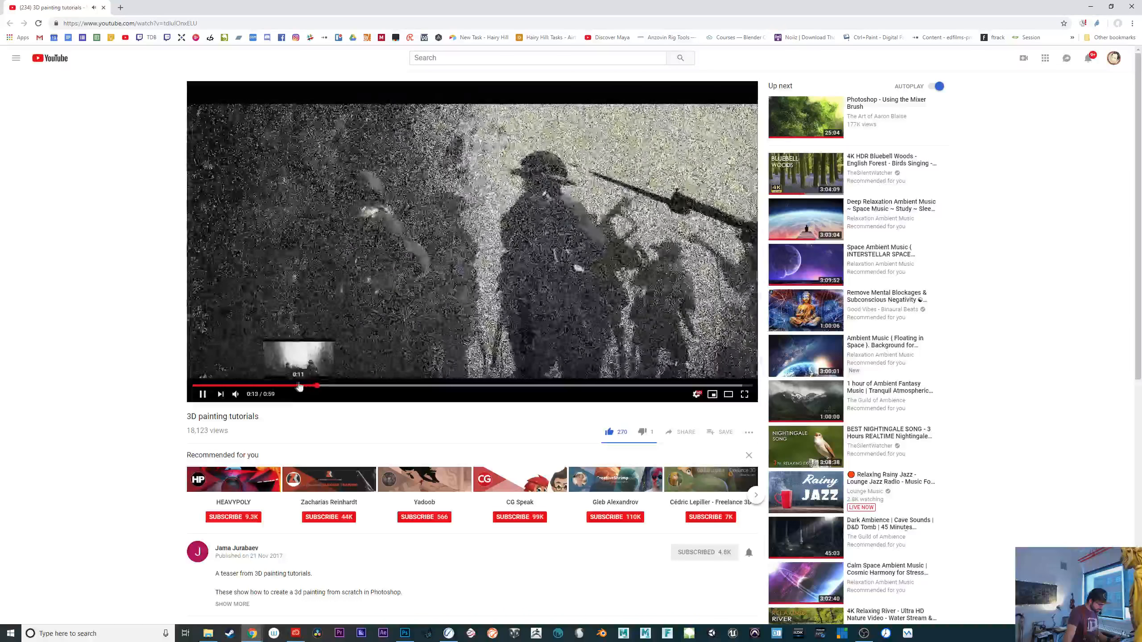
{"action": "left_click", "coordinate": [260, 386]}
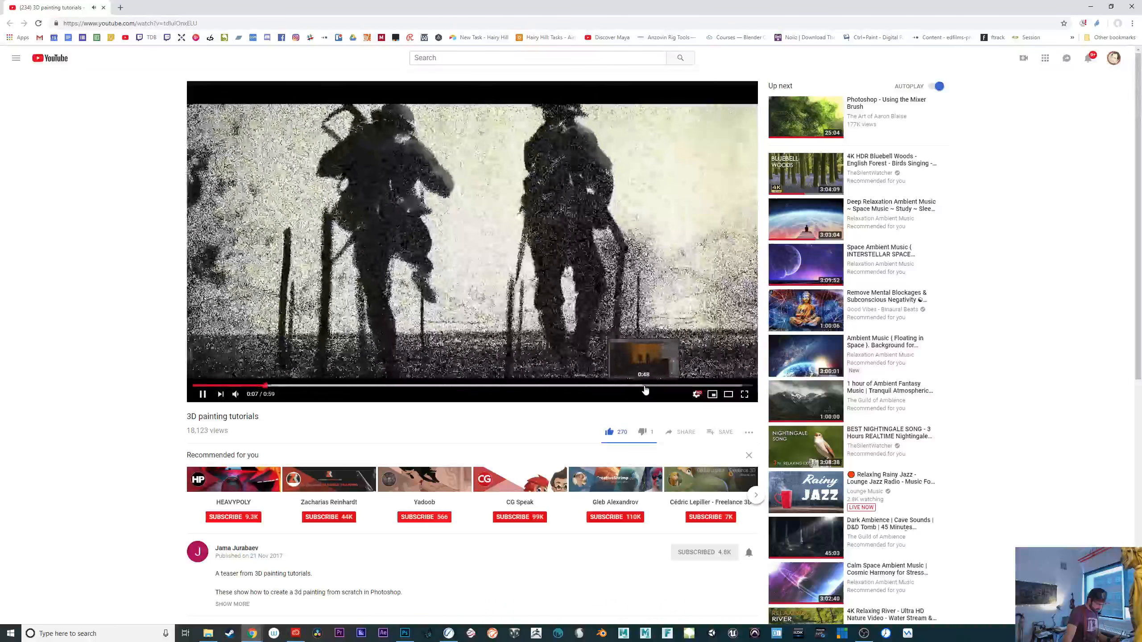
{"action": "left_click", "coordinate": [652, 386]}
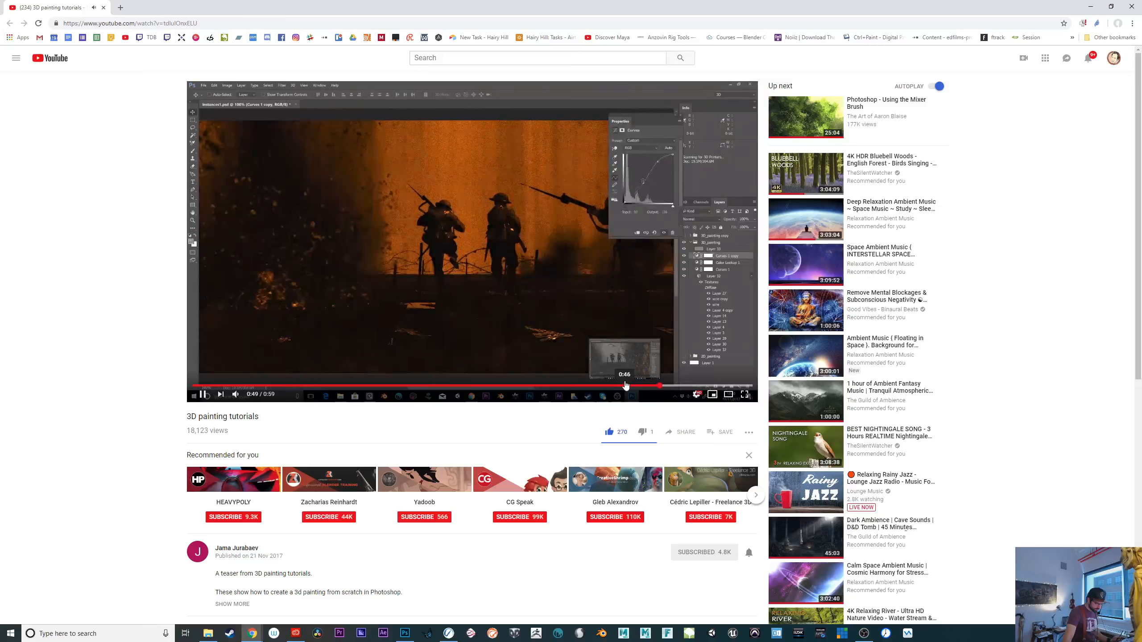
{"action": "left_click", "coordinate": [625, 385]}
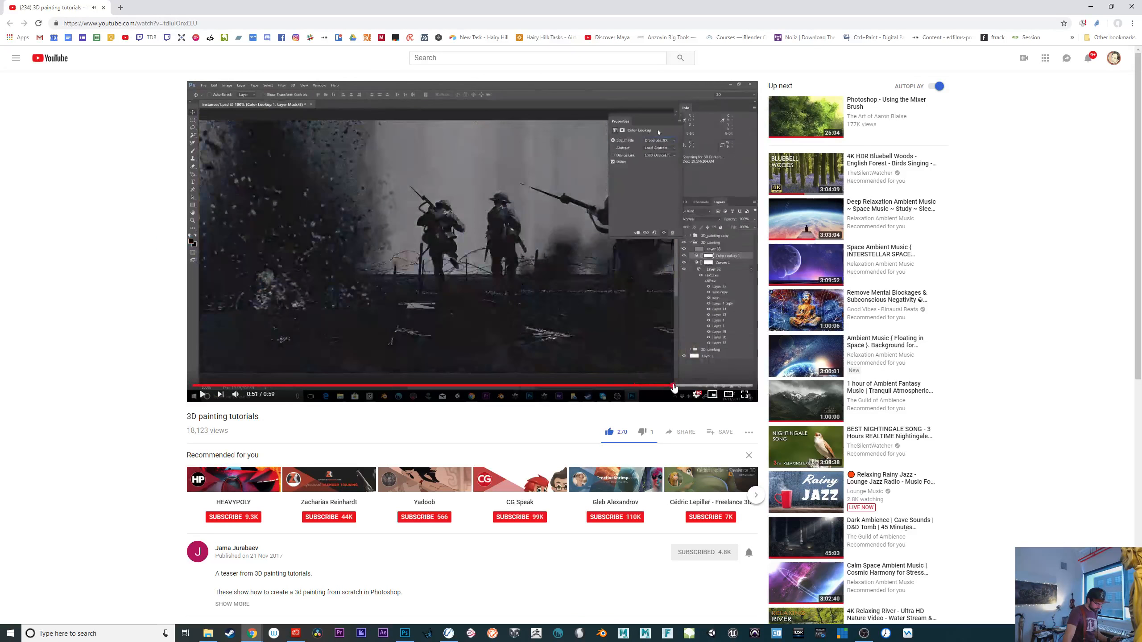
{"action": "left_click", "coordinate": [695, 386]}
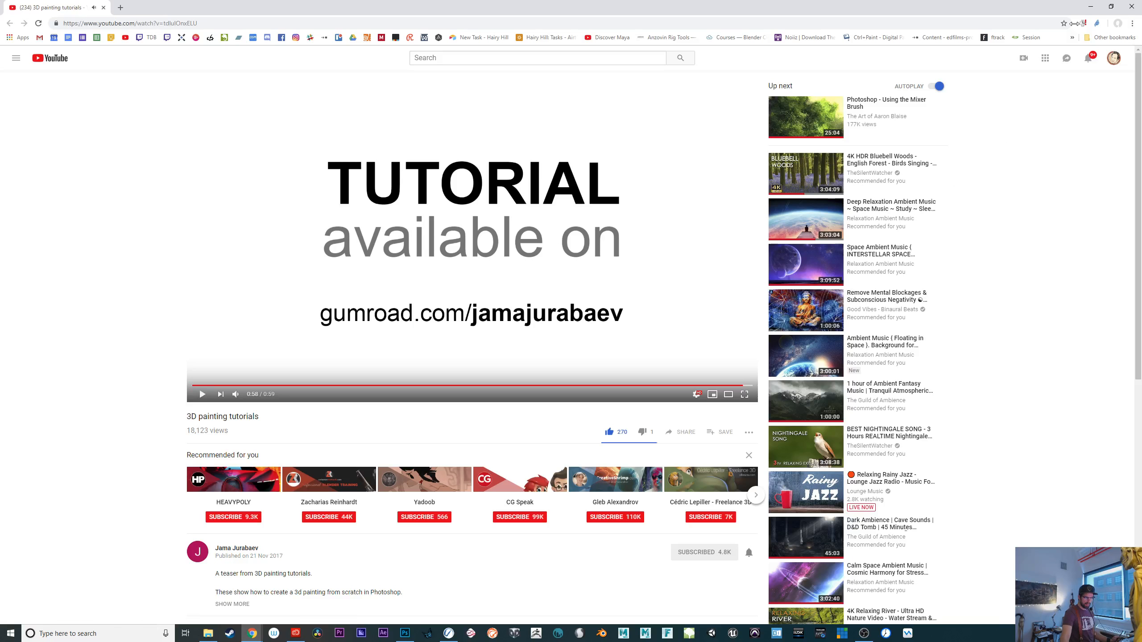
Switch back to Photoshop and toggle Layer 2 to compare the distant evergreens with and without their texture
{"action": "left_click", "coordinate": [1092, 8]}
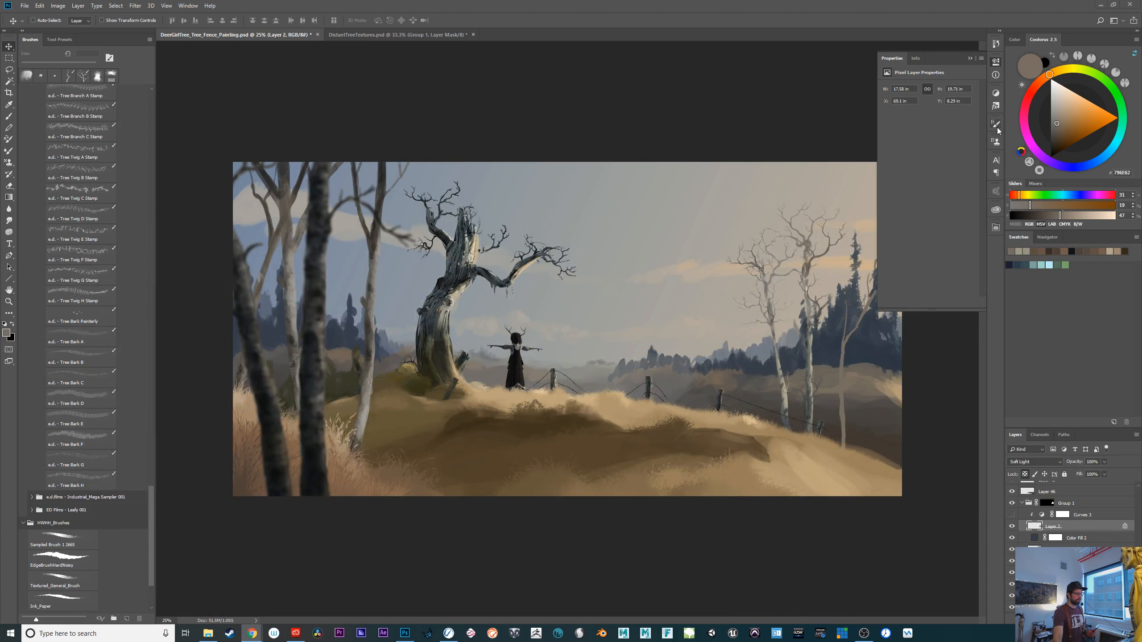
{"action": "left_click", "coordinate": [1012, 526]}
{"action": "left_click", "coordinate": [1011, 526]}
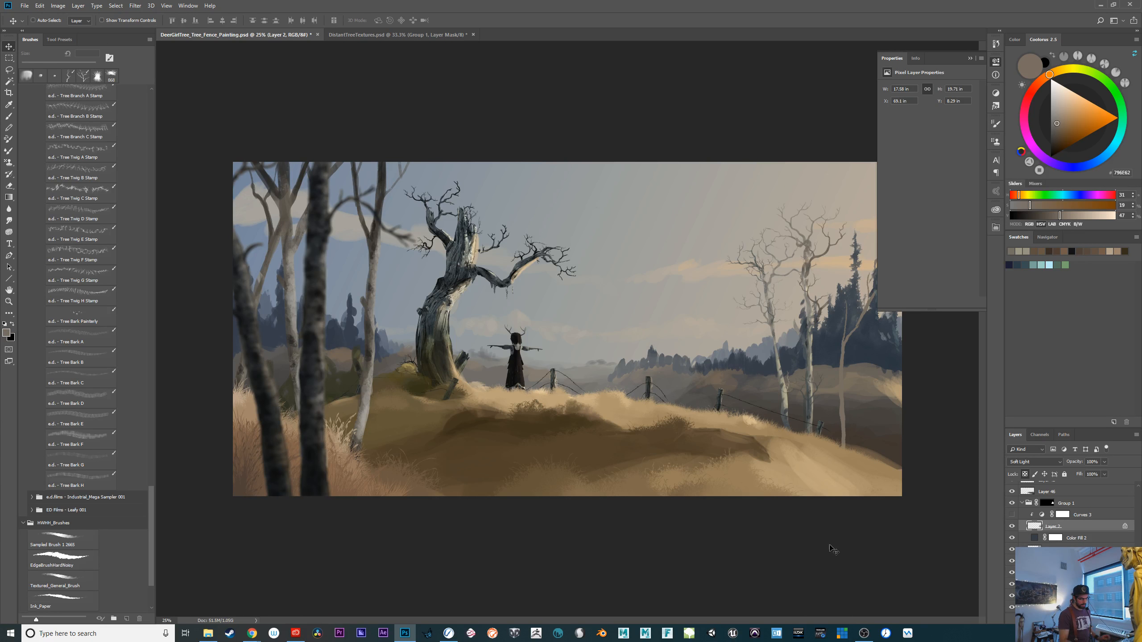
{"action": "key", "text": "ctrl+plus"}
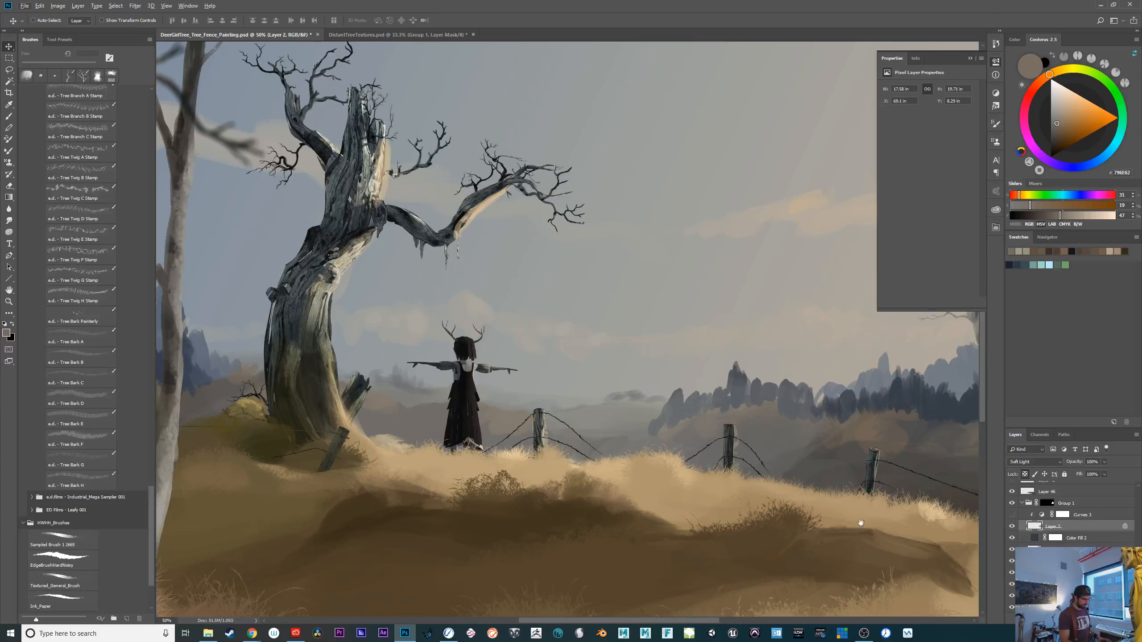
{"action": "left_click_drag", "start_coordinate": [860, 522], "coordinate": [462, 523]}
{"action": "left_click", "coordinate": [1012, 527]}
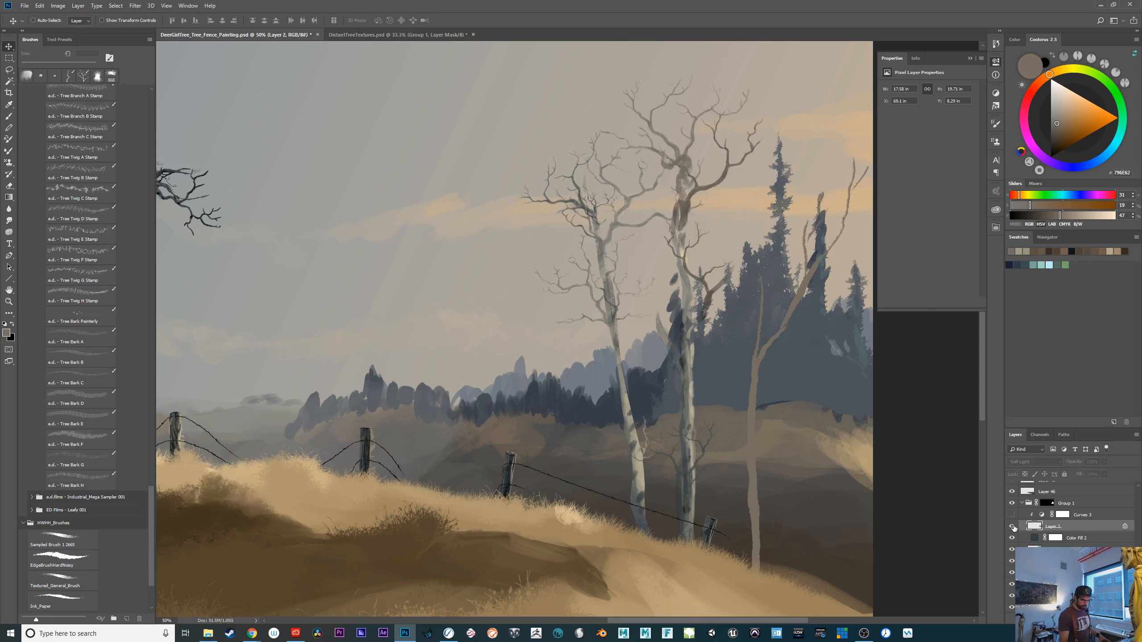
{"action": "left_click", "coordinate": [1012, 527]}
Toggle the Curves 3 adjustment to check its effect, and delete it from Group 1
{"action": "left_click", "coordinate": [1012, 515]}
{"action": "left_click", "coordinate": [1012, 514]}
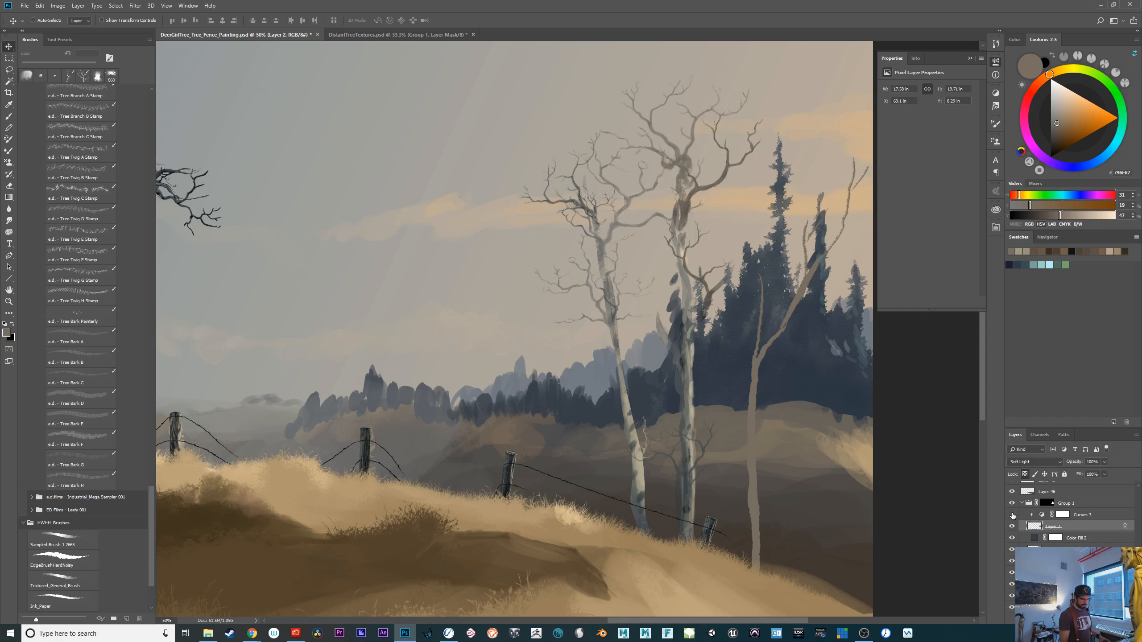
{"action": "left_click_drag", "start_coordinate": [1088, 516], "coordinate": [1127, 619]}
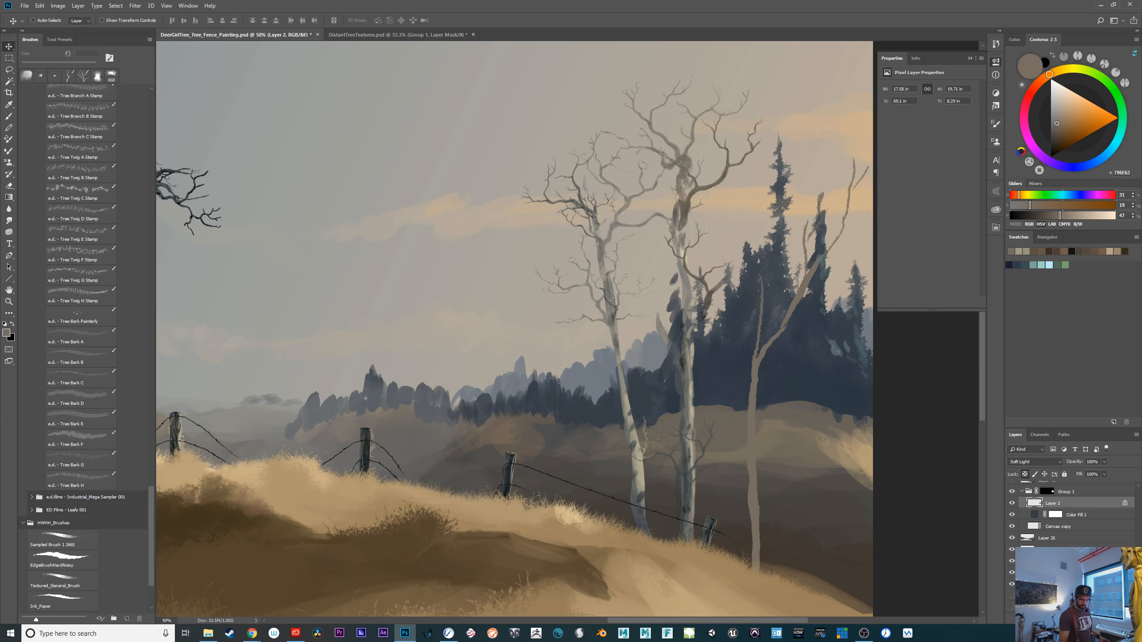
Inspect the evergreens in close-up and in the whole painting, toggling Layer 2 to judge its texture
{"action": "left_click", "coordinate": [1012, 505]}
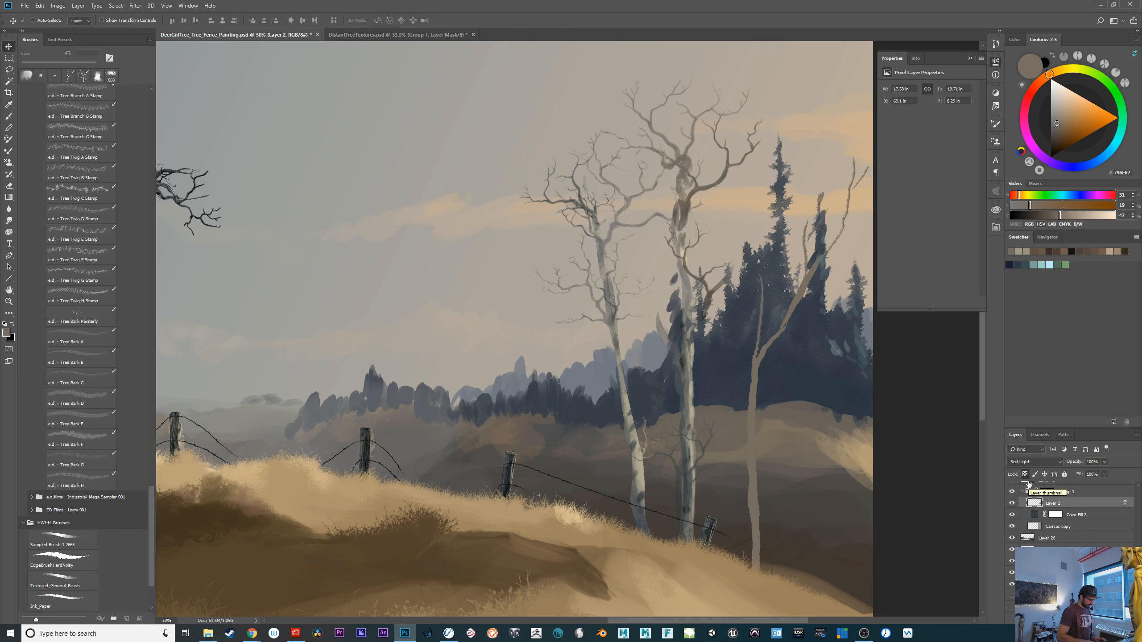
{"action": "key", "text": "ctrl+plus"}
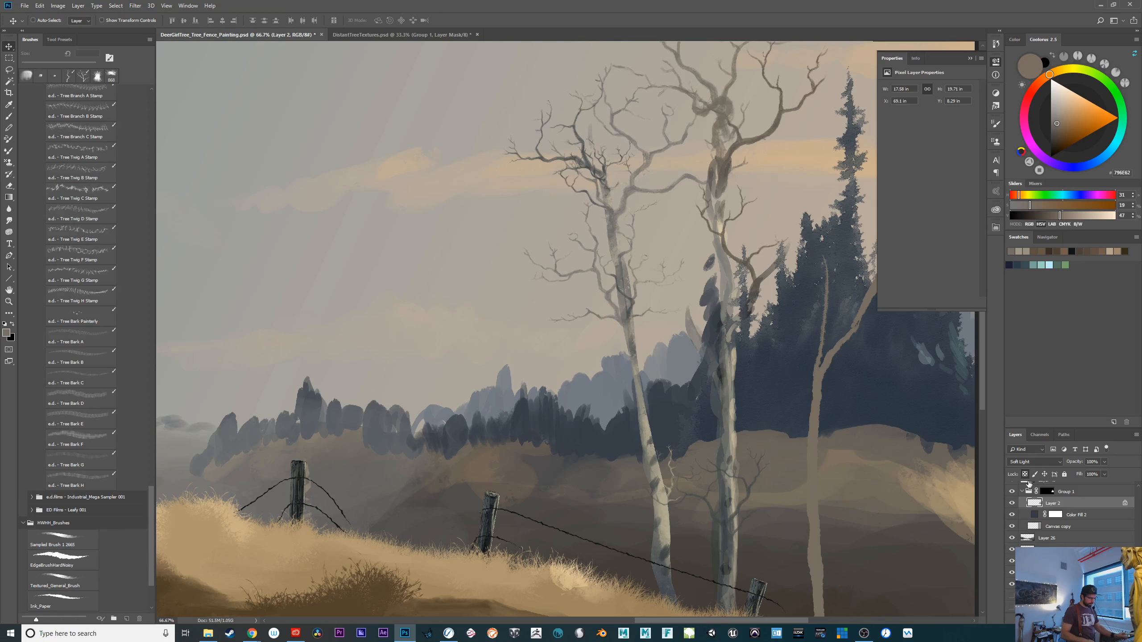
{"action": "key", "text": "ctrl+minus"}
{"action": "key", "text": "ctrl+minus"}
{"action": "key", "text": "ctrl+minus"}
{"action": "key", "text": "ctrl+plus"}
{"action": "key", "text": "ctrl+plus"}
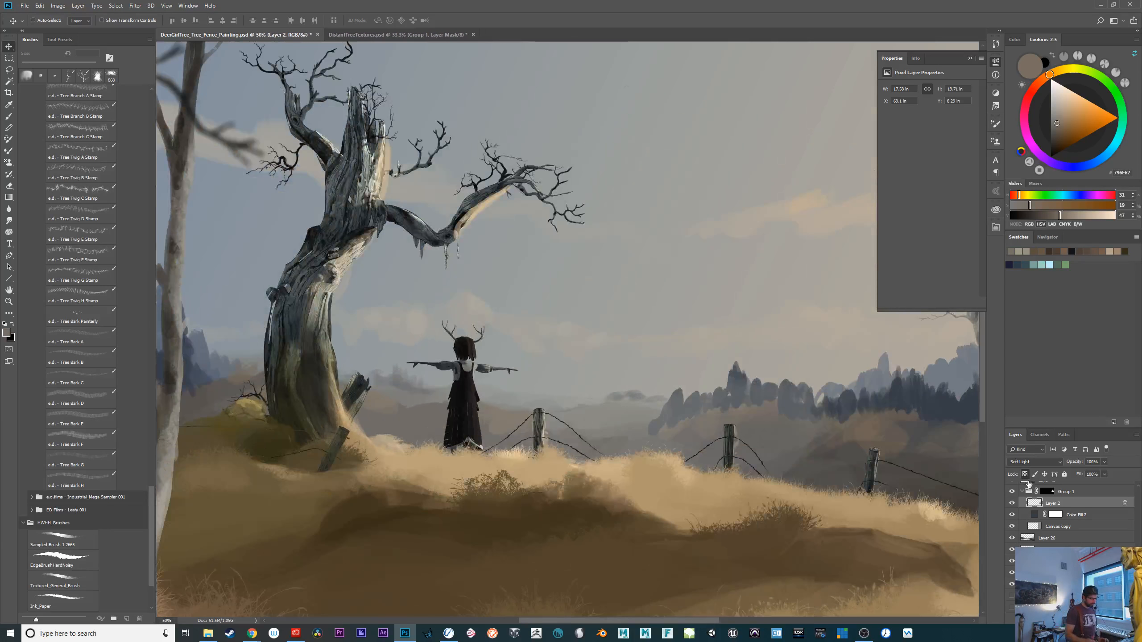
{"action": "left_click_drag", "start_coordinate": [533, 491], "coordinate": [390, 511]}
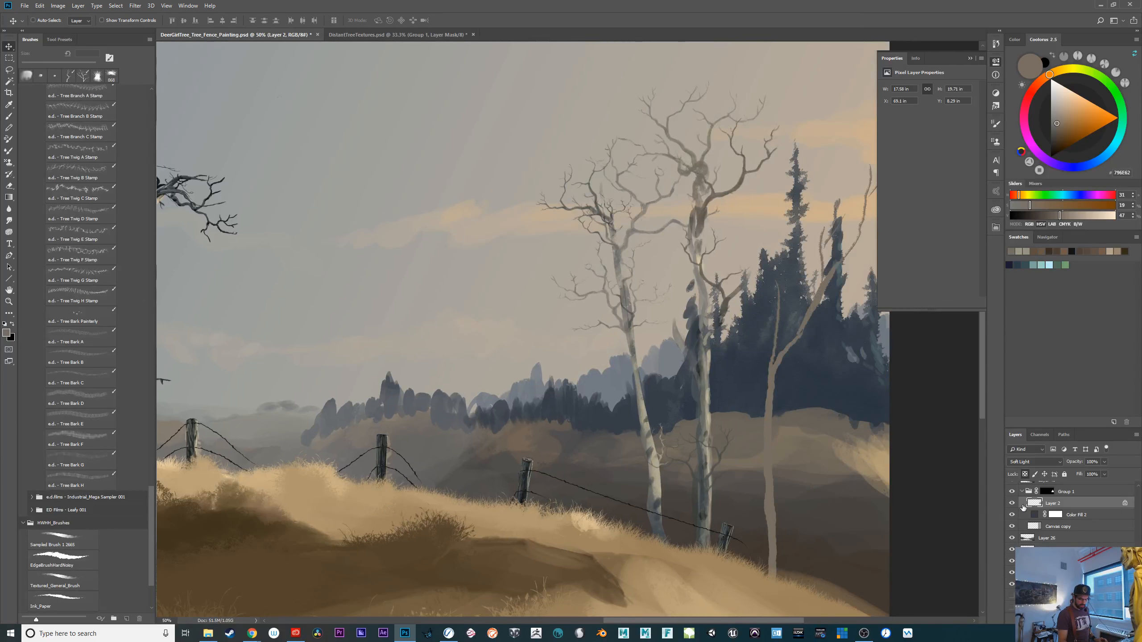
{"action": "left_click", "coordinate": [1012, 503]}
{"action": "left_click", "coordinate": [1012, 502]}
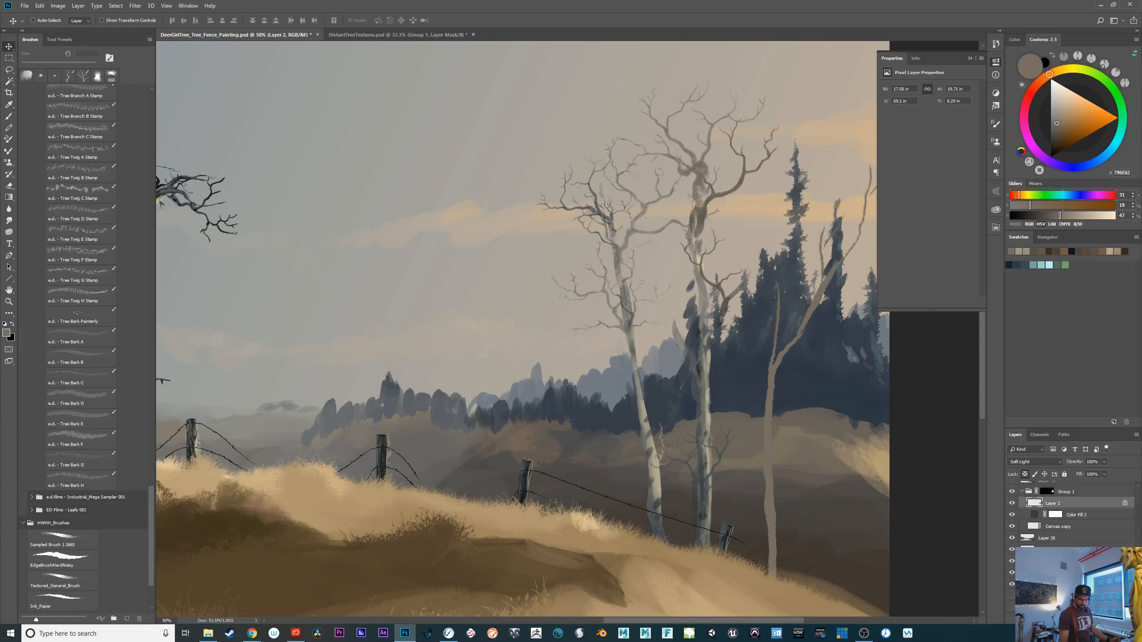
Toggle Layers 46, 45 and 24 one by one to find which holds the bare birch trunks
{"action": "scroll", "coordinate": [1033, 517], "scroll_direction": "down", "scroll_amount": 5}
{"action": "left_click", "coordinate": [1011, 551]}
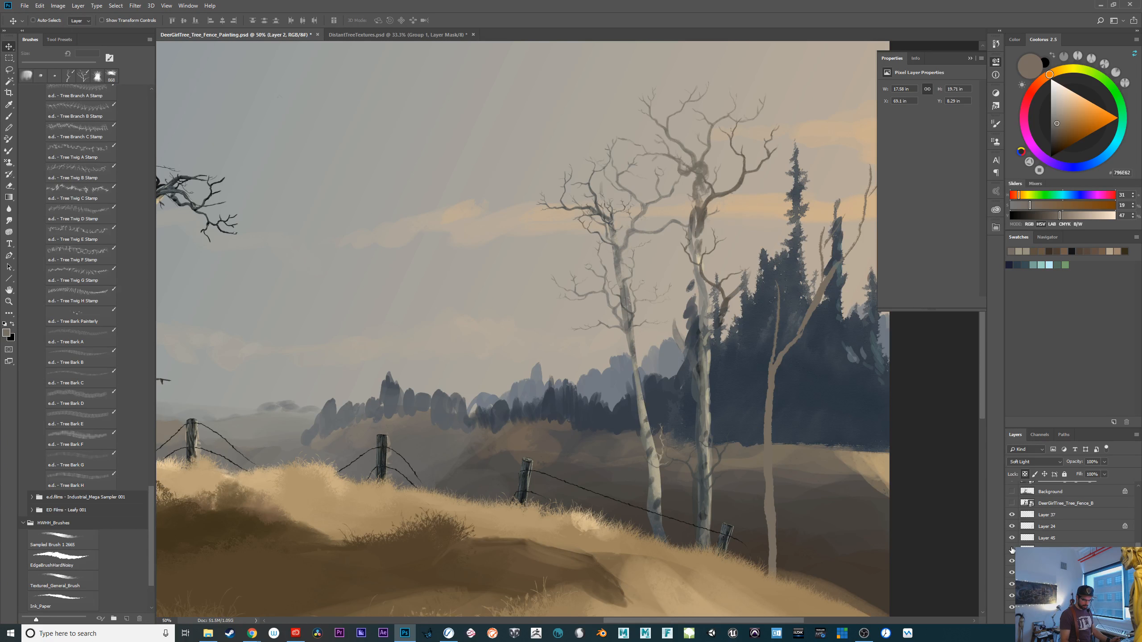
{"action": "left_click", "coordinate": [1012, 551]}
{"action": "left_click", "coordinate": [1012, 540]}
{"action": "left_click", "coordinate": [1012, 540]}
{"action": "left_click", "coordinate": [1012, 527]}
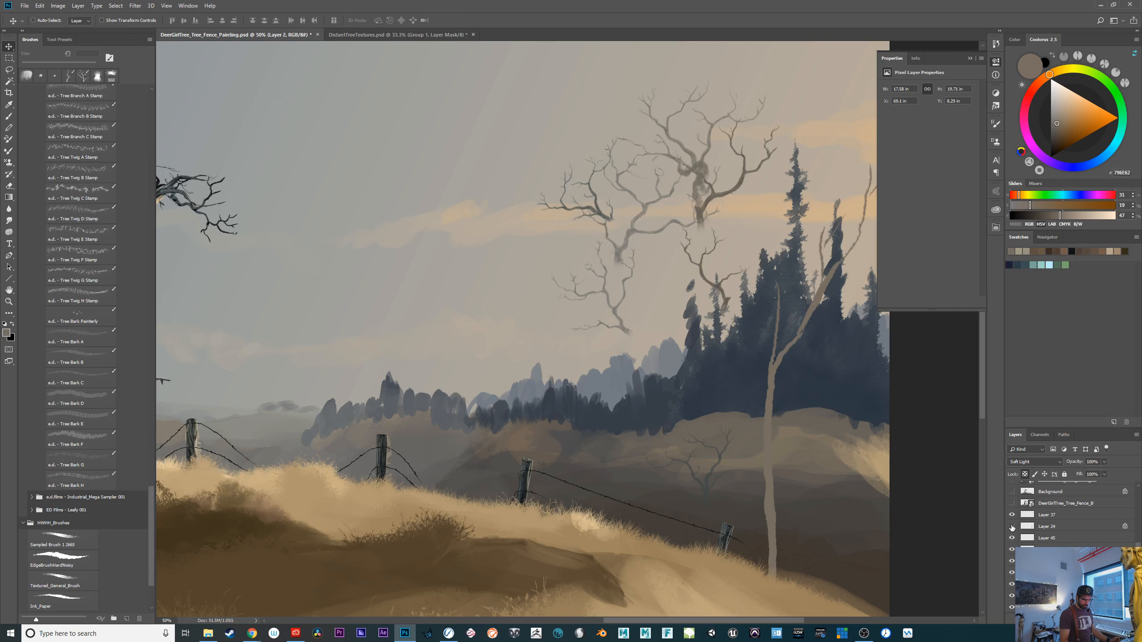
{"action": "left_click", "coordinate": [1012, 527]}
Select Layer 24, lasso the evergreen area at the painting's right edge, and delete the layer's content there
{"action": "left_click", "coordinate": [1029, 527]}
{"action": "left_click_drag", "start_coordinate": [737, 500], "coordinate": [566, 491]}
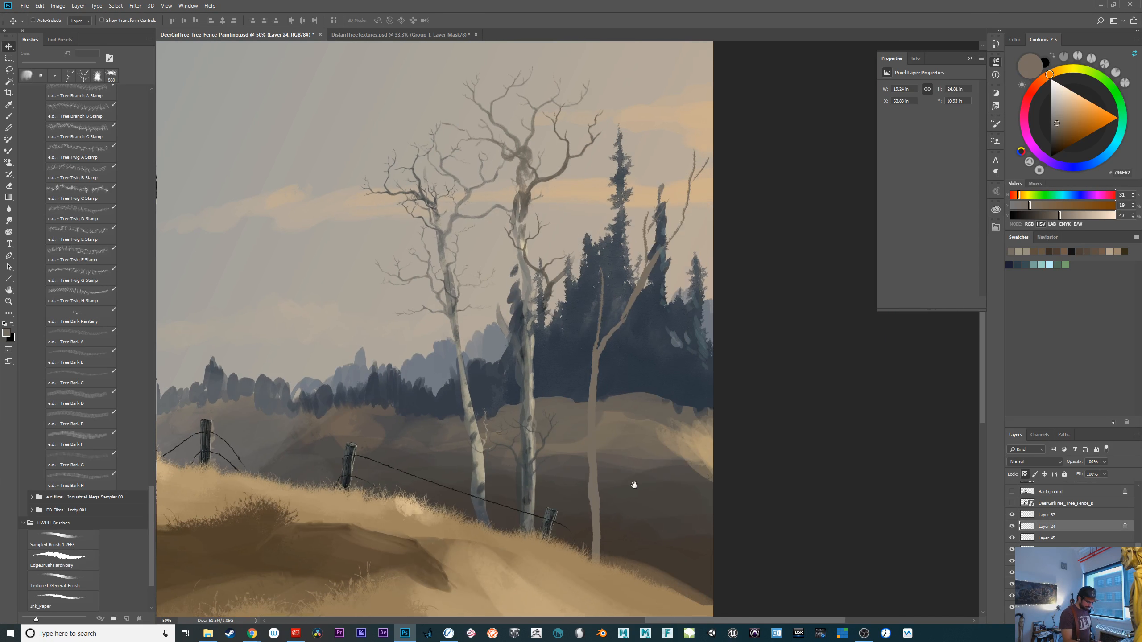
{"action": "key", "text": "l"}
{"action": "mouse_move", "coordinate": [798, 366]}
{"action": "left_mouse_down"}
{"action": "mouse_move", "coordinate": [601, 312]}
{"action": "mouse_move", "coordinate": [705, 478]}
{"action": "left_mouse_up"}
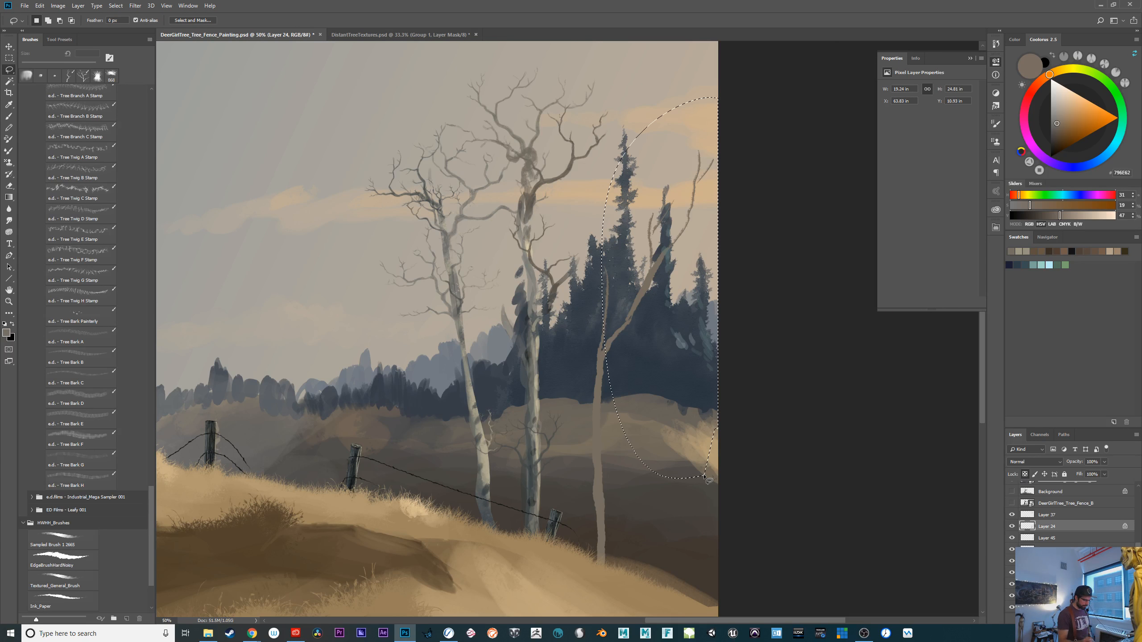
{"action": "left_click_drag", "start_coordinate": [748, 593], "coordinate": [884, 543]}
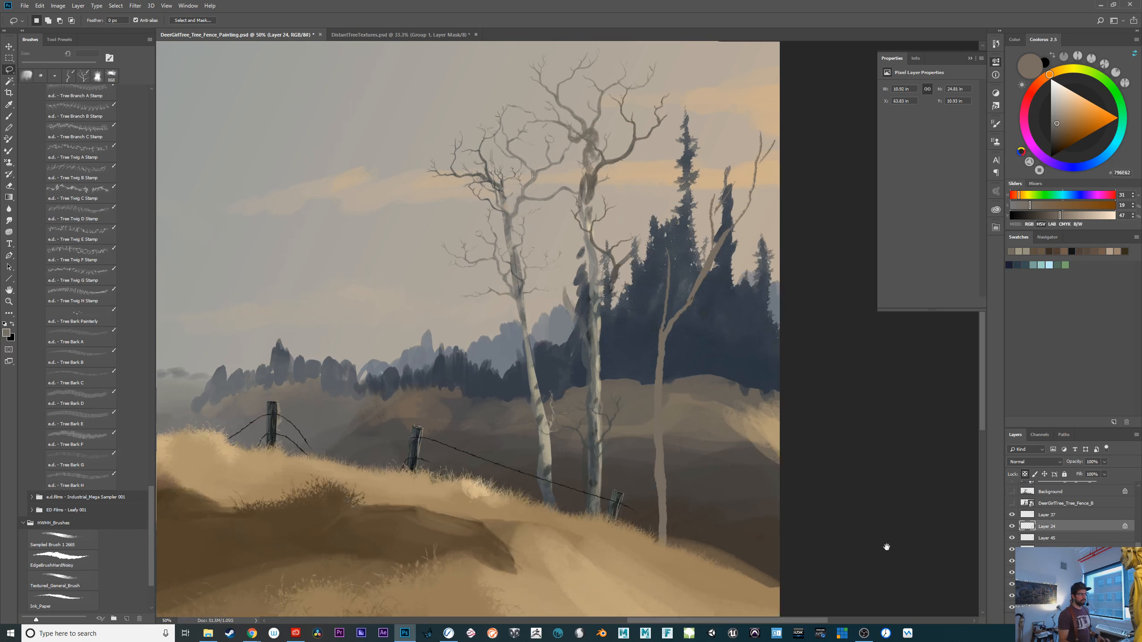
Toggle Layers 24 and 37 to check the bare trees' trunks and branches, and merge both into Layer 37
{"action": "left_click", "coordinate": [1012, 527]}
{"action": "left_click", "coordinate": [1011, 526]}
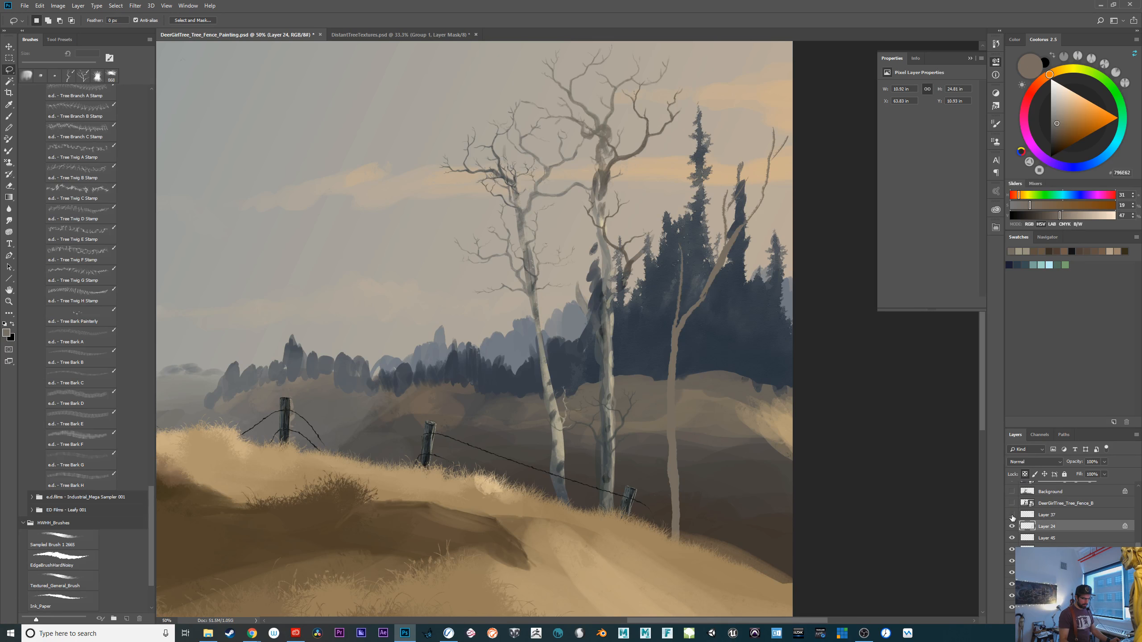
{"action": "left_click", "coordinate": [1011, 515]}
{"action": "left_click", "coordinate": [1013, 515]}
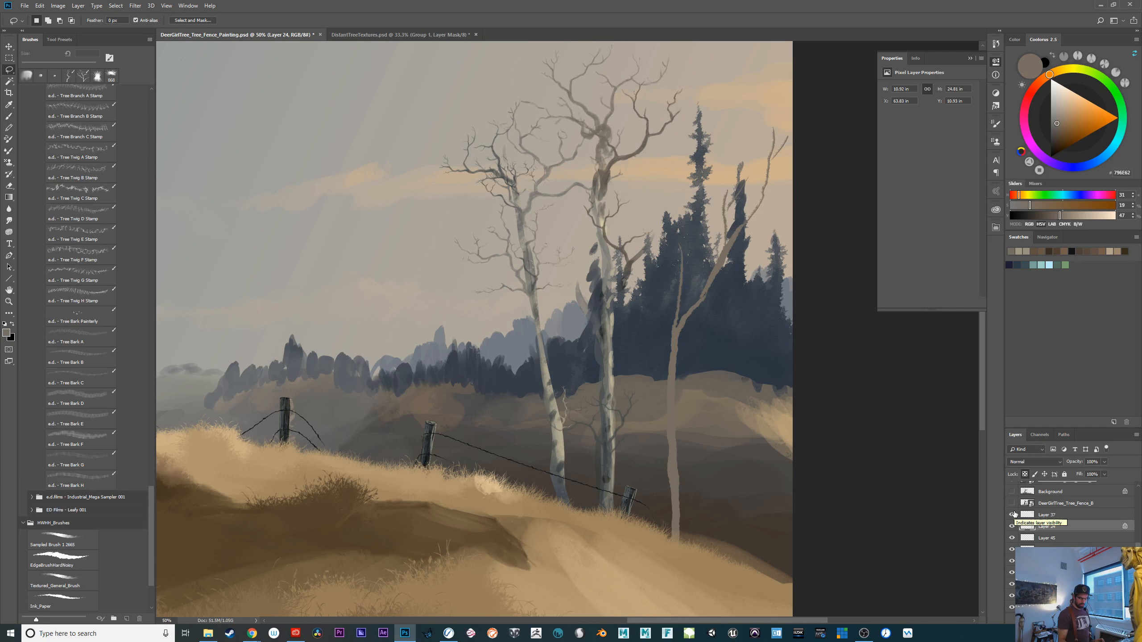
{"action": "left_click", "coordinate": [1011, 526]}
{"action": "left_click", "coordinate": [1012, 526]}
{"action": "left_click", "coordinate": [1053, 516], "text": "shift"}
{"action": "key", "text": "ctrl+e"}
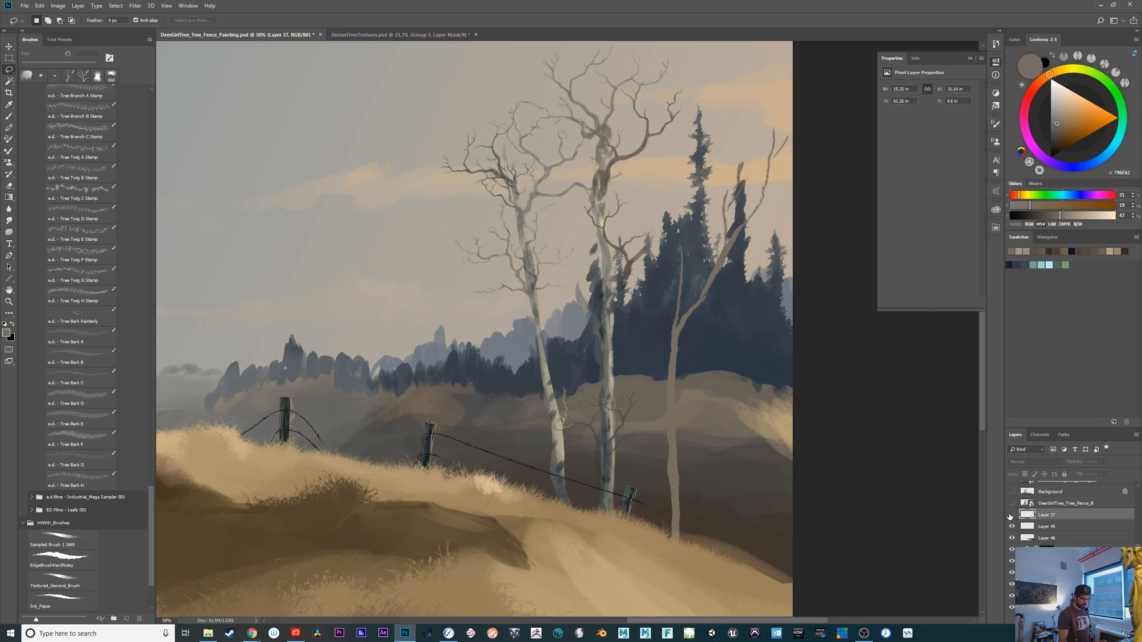
{"action": "left_click", "coordinate": [1012, 514]}
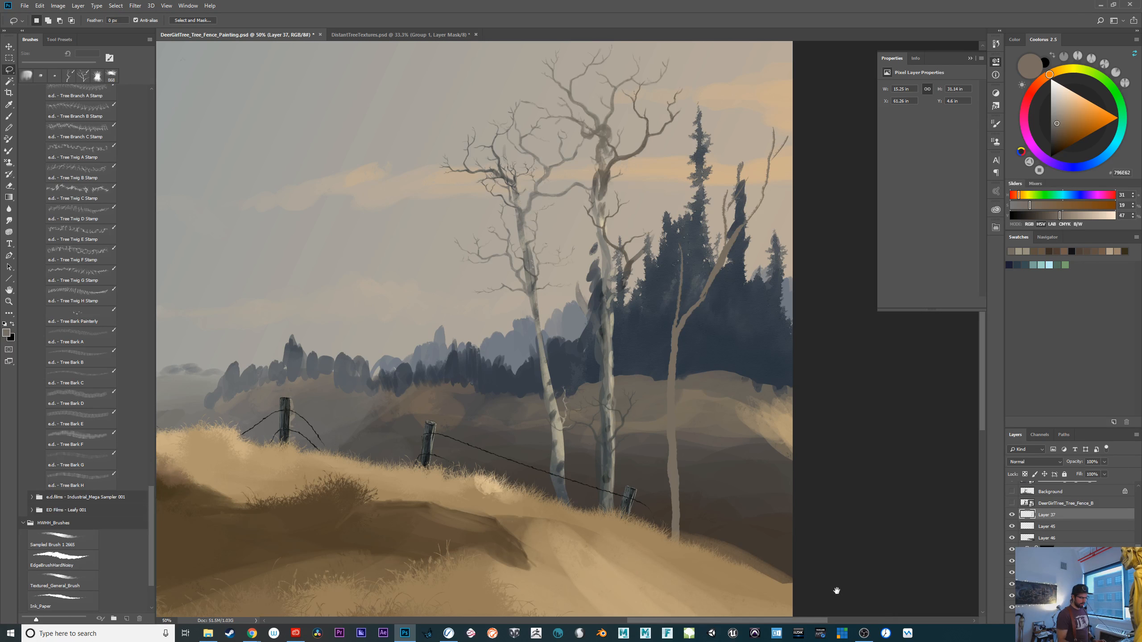
Hide the third bare tree on Layer 45, and toggle Layer 26 to check which painted trees it holds
{"action": "left_click", "coordinate": [1013, 527]}
{"action": "left_click_drag", "start_coordinate": [810, 542], "coordinate": [835, 575]}
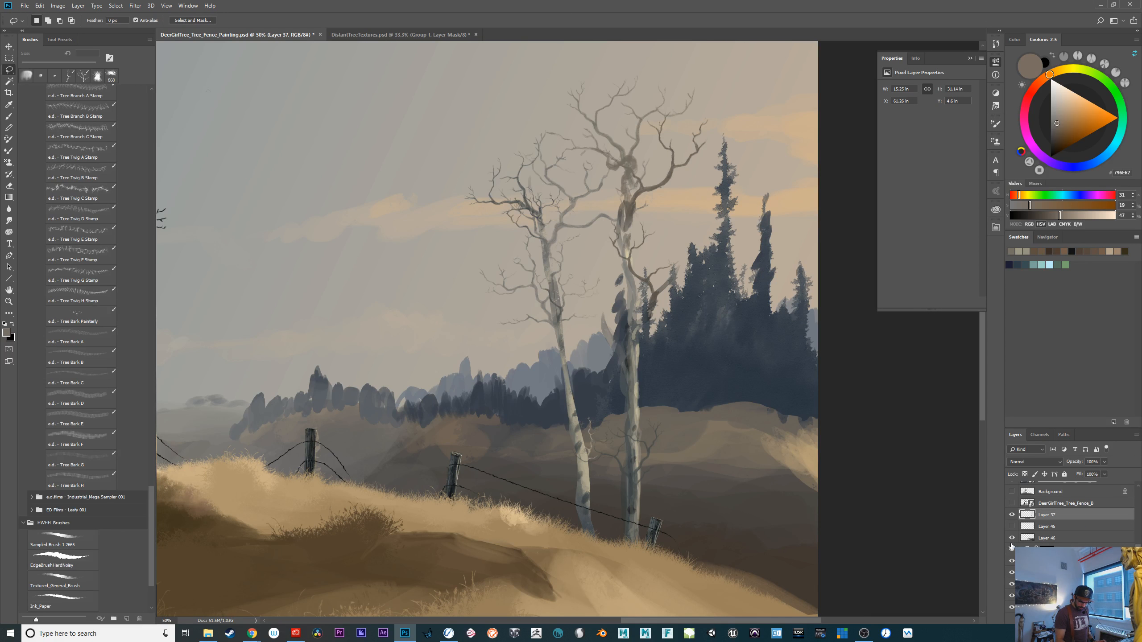
{"action": "left_click", "coordinate": [1011, 561]}
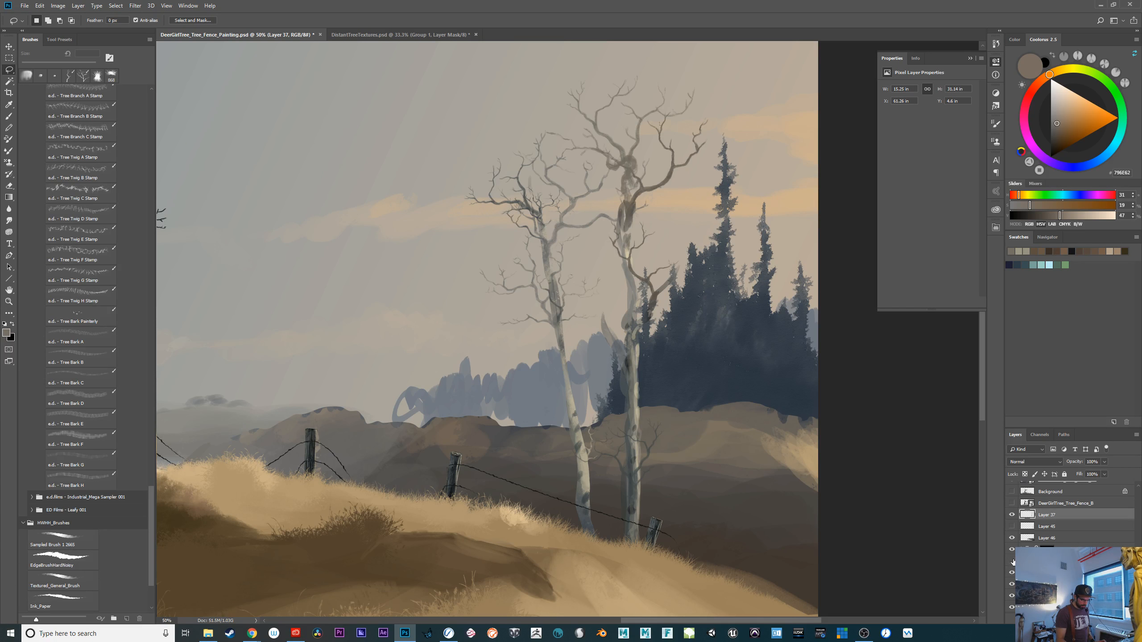
{"action": "left_click", "coordinate": [1011, 561]}
{"action": "left_click", "coordinate": [1013, 560]}
Duplicate Layer 26 and hide the original
{"action": "left_click", "coordinate": [1042, 561]}
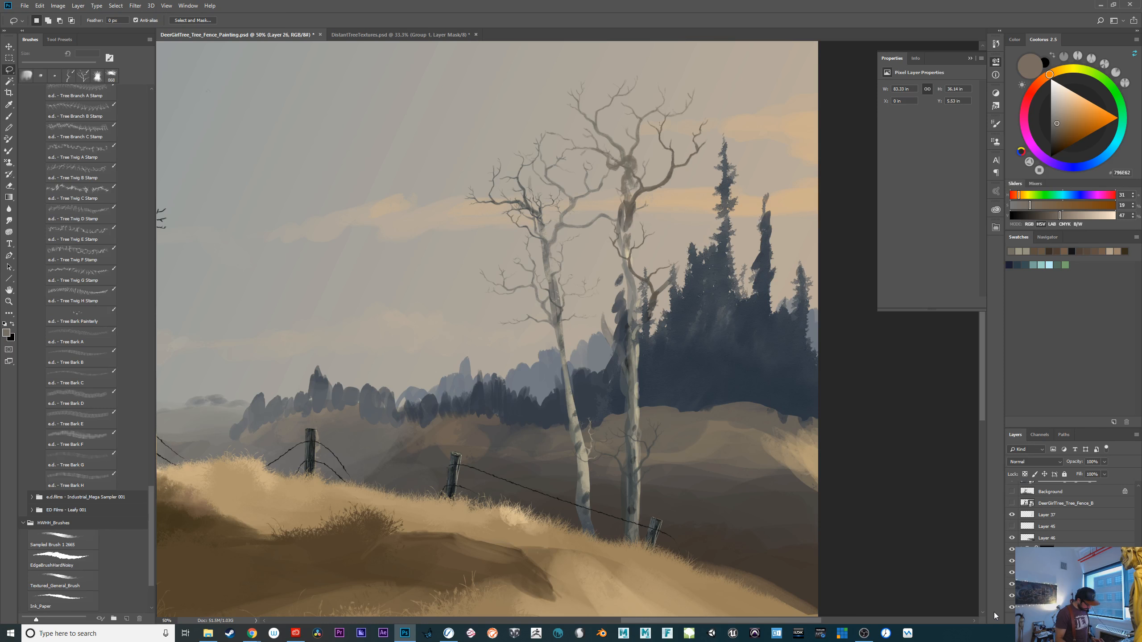
{"action": "key", "text": "ctrl+j"}
{"action": "left_click", "coordinate": [1012, 572]}
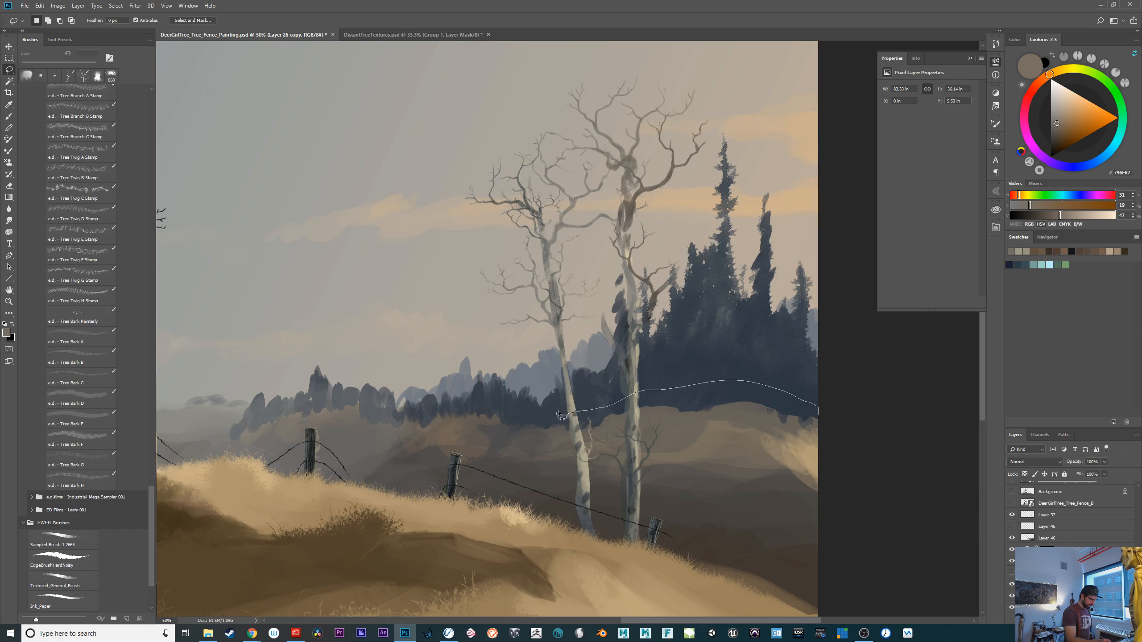
Lasso the roughly painted trees behind the textured evergreens on the Layer 26 copy and delete them
{"action": "mouse_move", "coordinate": [562, 415]}
{"action": "left_mouse_down"}
{"action": "mouse_move", "coordinate": [920, 403]}
{"action": "mouse_move", "coordinate": [832, 406]}
{"action": "left_mouse_up"}
{"action": "key", "text": "Return"}
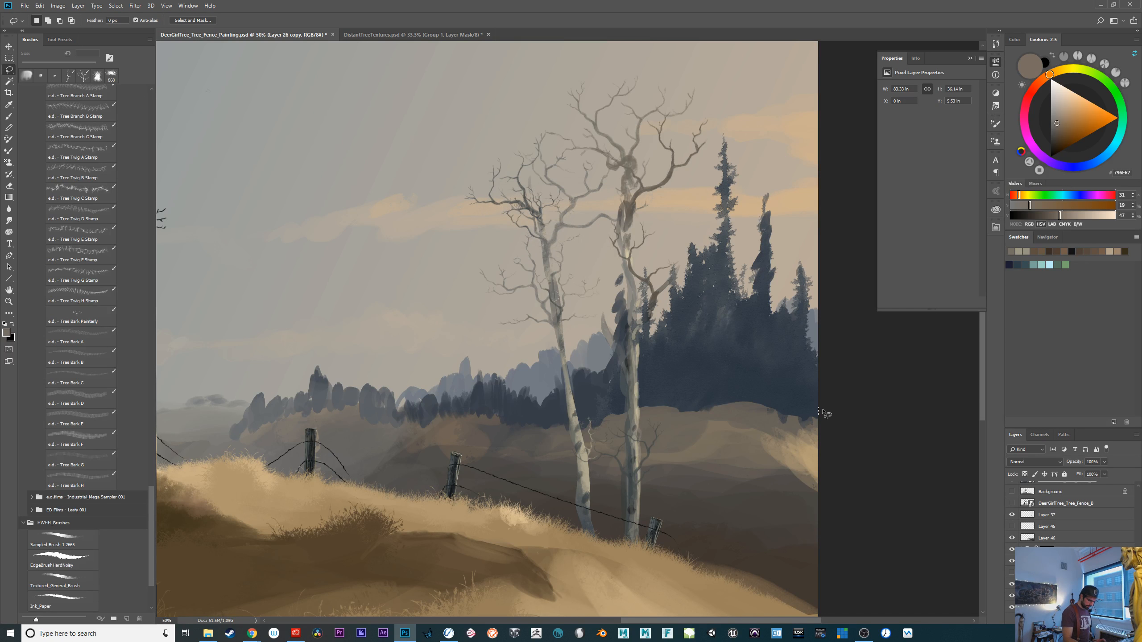
{"action": "mouse_move", "coordinate": [646, 329]}
{"action": "left_mouse_down"}
{"action": "mouse_move", "coordinate": [677, 153]}
{"action": "mouse_move", "coordinate": [861, 402]}
{"action": "left_mouse_up"}
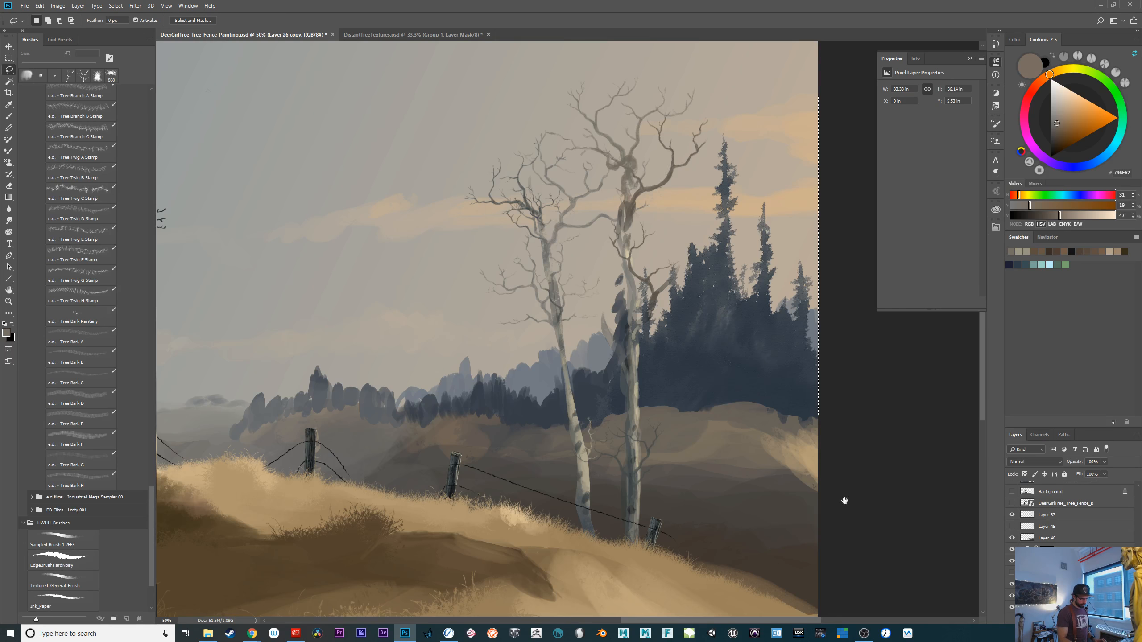
Inspect the evergreens' texture and edges in close-up, and glance at their source in DistantTreeTextures.psd
{"action": "left_click_drag", "start_coordinate": [844, 500], "coordinate": [810, 428]}
{"action": "key", "text": "ctrl+1"}
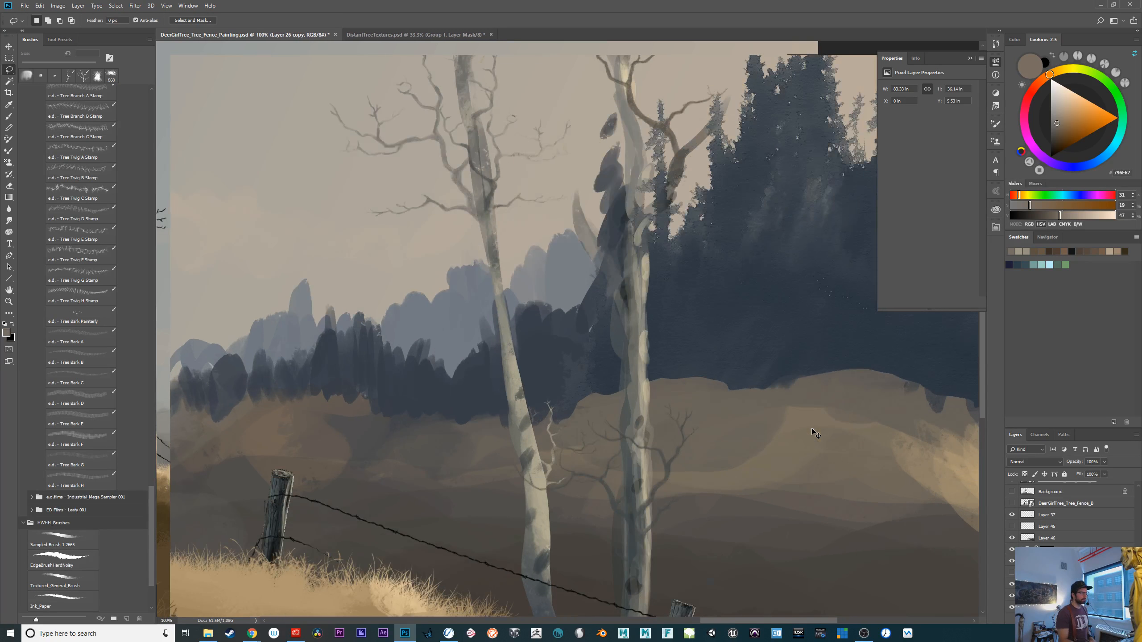
{"action": "left_click_drag", "start_coordinate": [810, 382], "coordinate": [649, 538]}
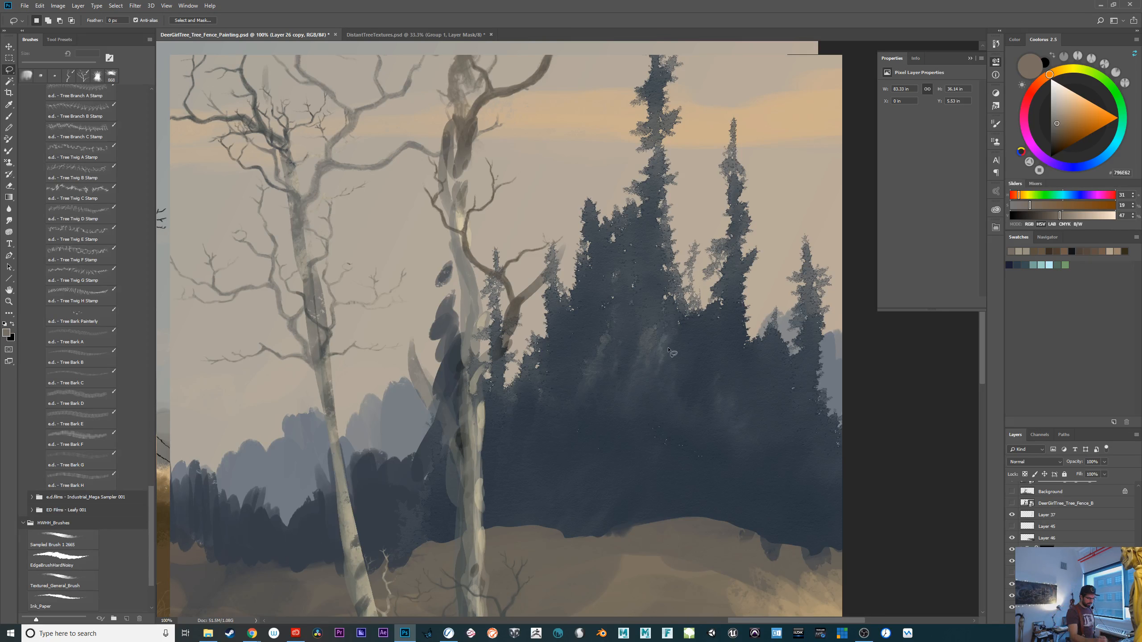
{"action": "key", "text": "ctrl+plus"}
{"action": "left_click_drag", "start_coordinate": [822, 436], "coordinate": [768, 553]}
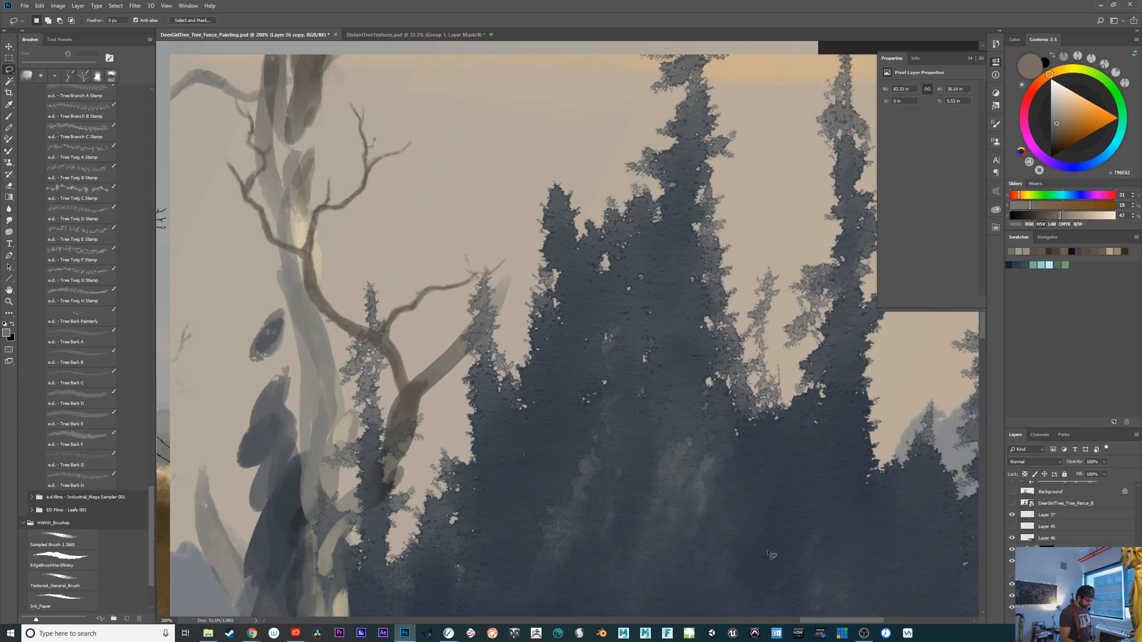
{"action": "key", "text": "ctrl+minus"}
{"action": "key", "text": "ctrl+minus"}
{"action": "left_click", "coordinate": [399, 36]}
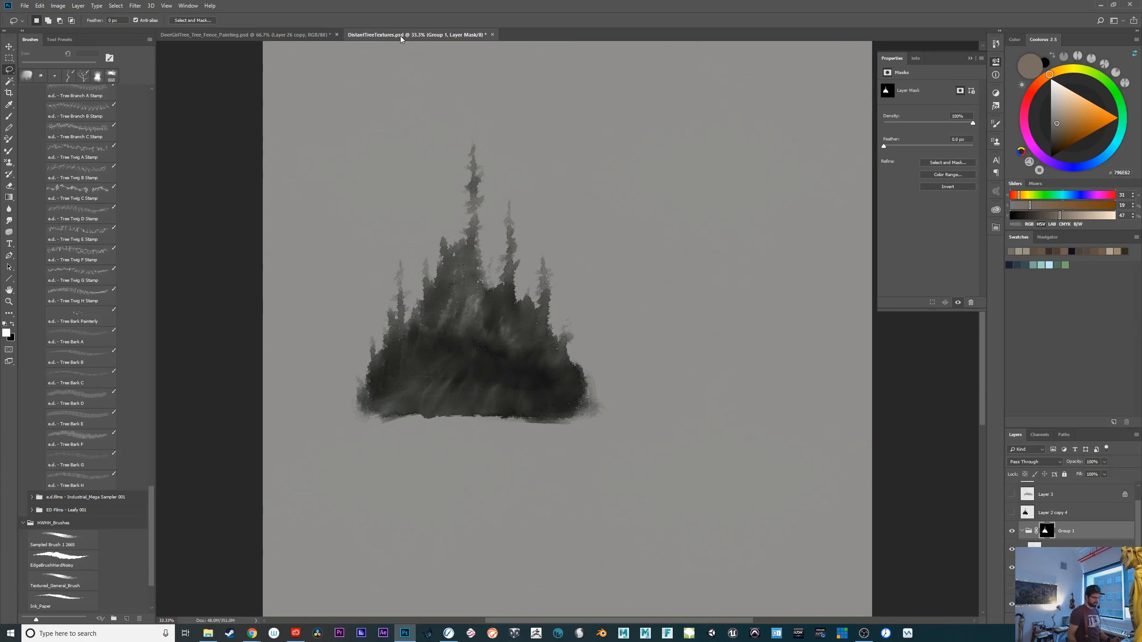
{"action": "left_click", "coordinate": [299, 34]}
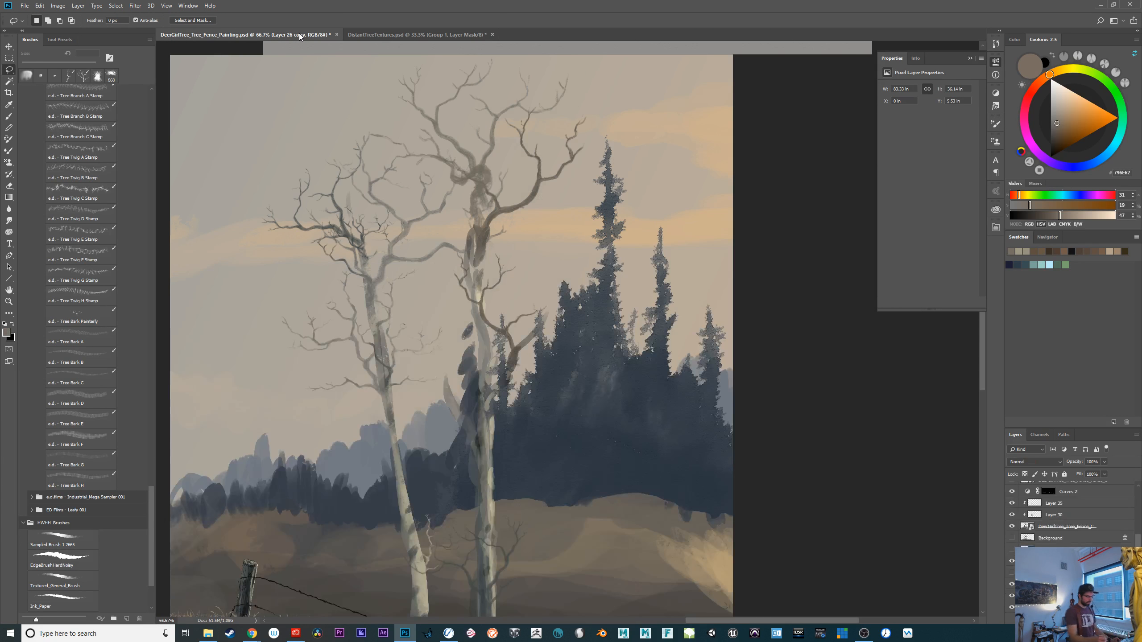
Examine the distant tree line from the deer girl to the evergreens in close-up and in the whole painting, toggling a lower layer
{"action": "left_click", "coordinate": [1011, 594]}
{"action": "left_click_drag", "start_coordinate": [788, 556], "coordinate": [959, 515]}
{"action": "mouse_move", "coordinate": [574, 431]}
{"action": "left_mouse_down"}
{"action": "mouse_move", "coordinate": [647, 397]}
{"action": "mouse_move", "coordinate": [430, 466]}
{"action": "left_mouse_up"}
{"action": "left_click", "coordinate": [1011, 594]}
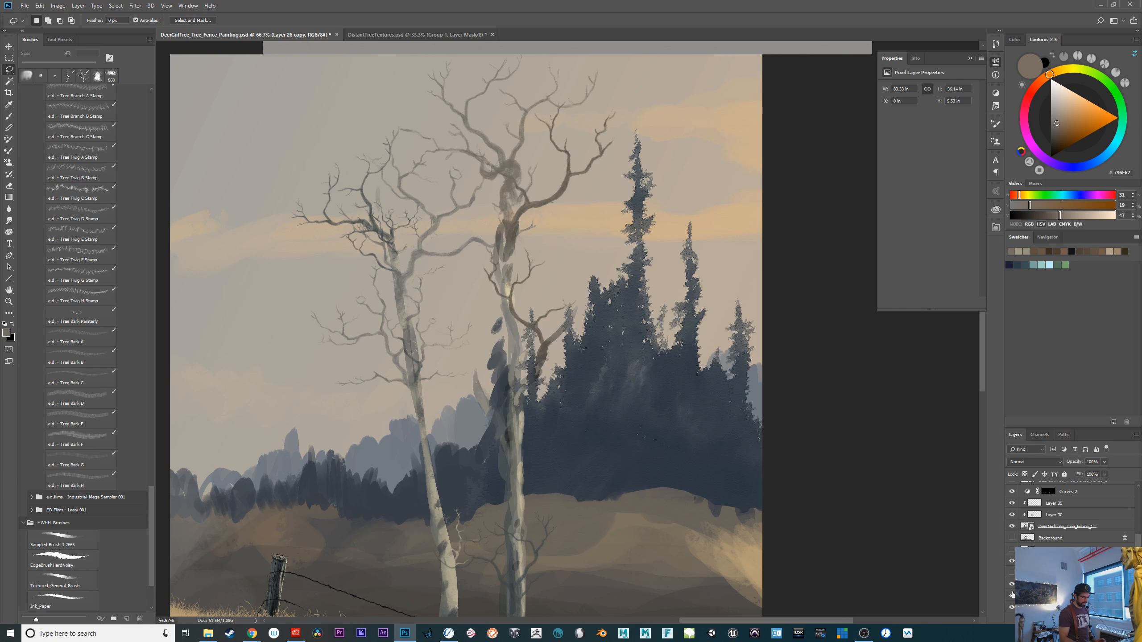
{"action": "left_click_drag", "start_coordinate": [692, 520], "coordinate": [813, 546]}
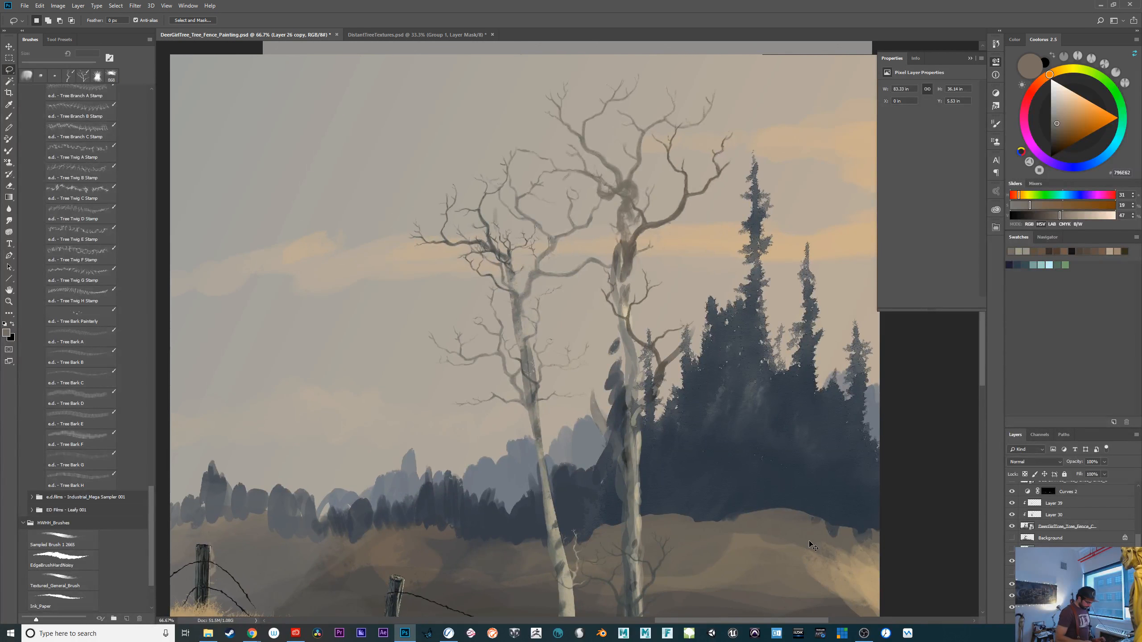
{"action": "key", "text": "ctrl+minus"}
{"action": "key", "text": "ctrl+minus"}
{"action": "key", "text": "ctrl+minus"}
{"action": "key", "text": "ctrl+plus"}
{"action": "key", "text": "ctrl+plus"}
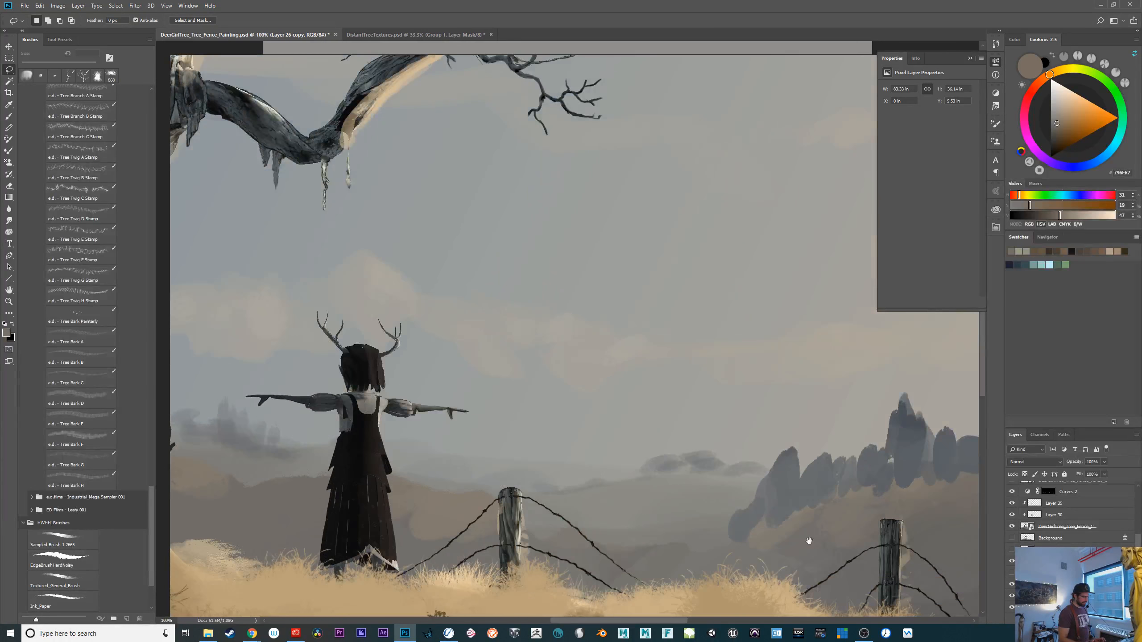
{"action": "left_click_drag", "start_coordinate": [893, 532], "coordinate": [526, 495]}
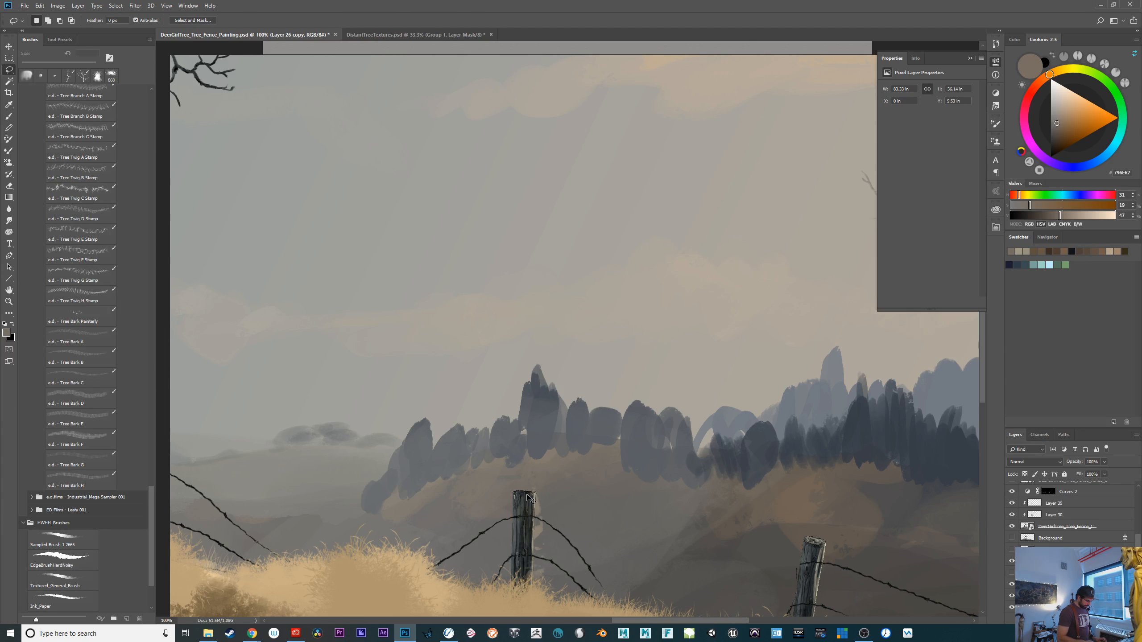
{"action": "key", "text": "ctrl+minus"}
{"action": "key", "text": "ctrl+minus"}
{"action": "key", "text": "ctrl+minus"}
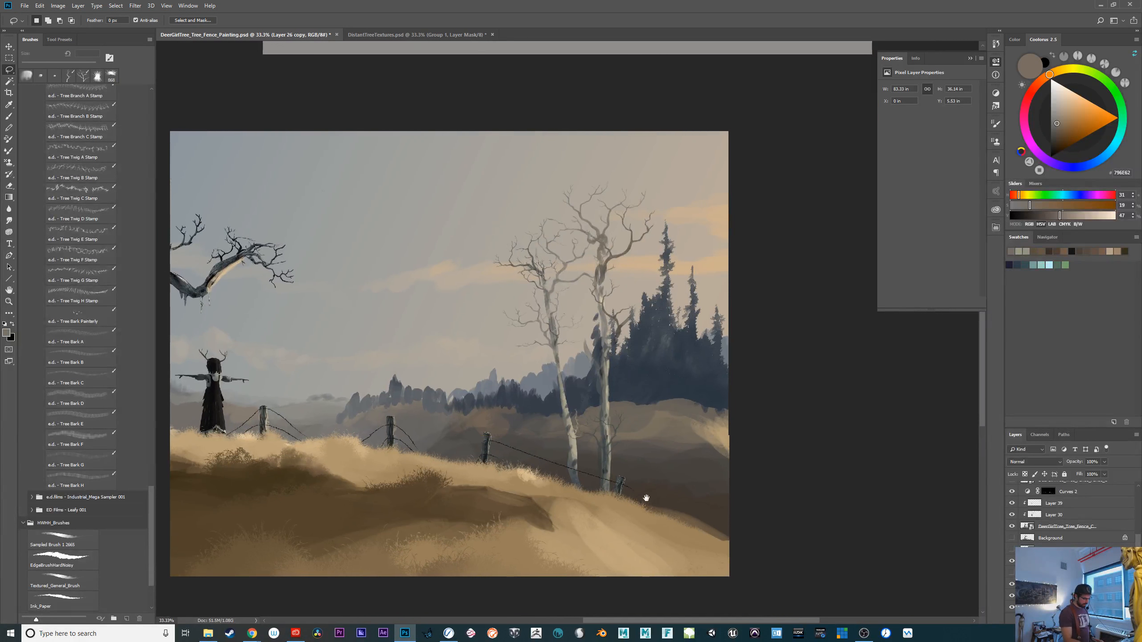
{"action": "key", "text": "ctrl+plus"}
{"action": "key", "text": "ctrl+plus"}
{"action": "key", "text": "ctrl+plus"}
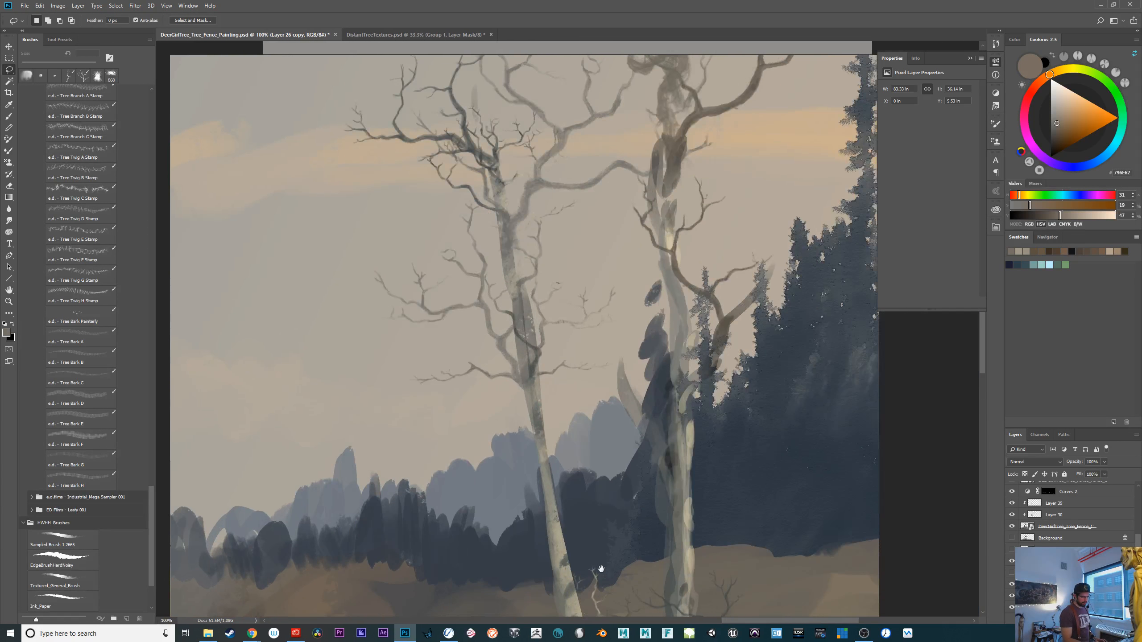
{"action": "scroll", "coordinate": [601, 569], "scroll_direction": "right", "scroll_amount": 5}
{"action": "key", "text": "ctrl+minus"}
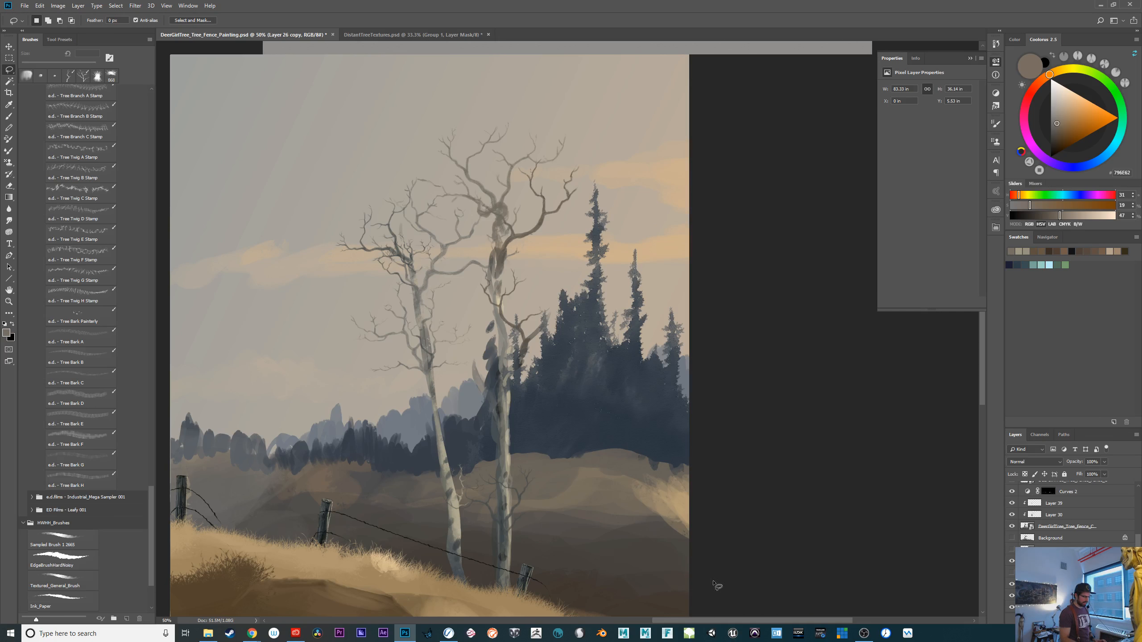
Switch to DistantTreeTextures.psd, compare Layer 2 copy 4 and Layer 3, and leave only Layer 4's tree texture showing
{"action": "left_click", "coordinate": [383, 36]}
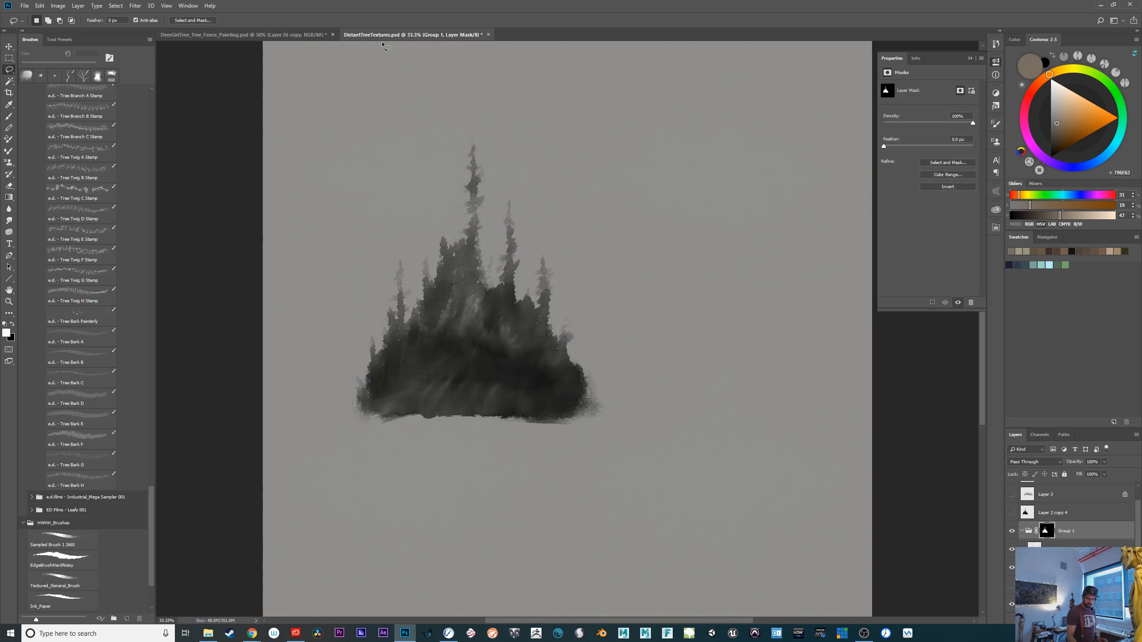
{"action": "left_click", "coordinate": [1012, 532]}
{"action": "left_click", "coordinate": [1012, 513]}
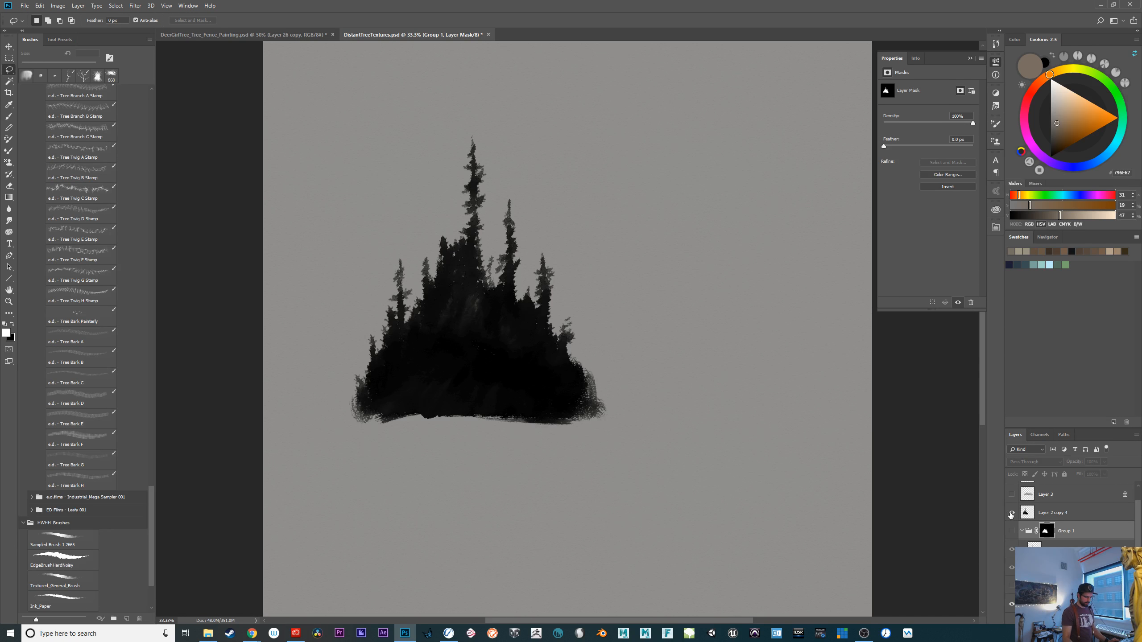
{"action": "left_click", "coordinate": [1011, 514]}
{"action": "left_click", "coordinate": [1012, 495]}
{"action": "left_click", "coordinate": [1044, 495]}
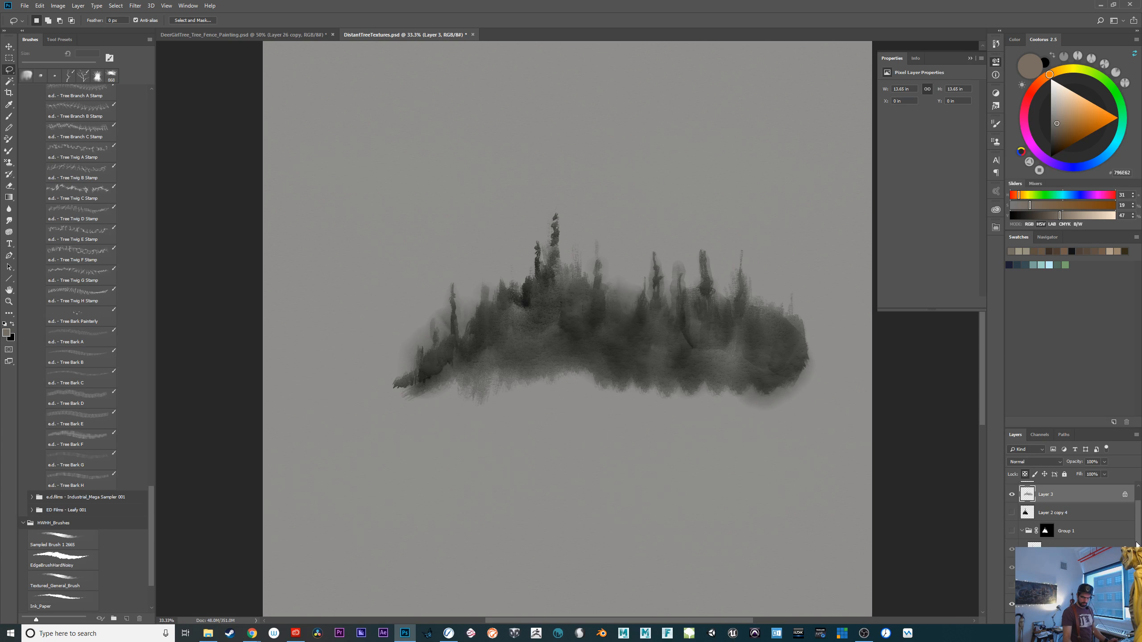
{"action": "scroll", "coordinate": [1135, 509], "scroll_direction": "up", "scroll_amount": 1}
{"action": "left_click", "coordinate": [1011, 491]}
{"action": "left_click", "coordinate": [1012, 509]}
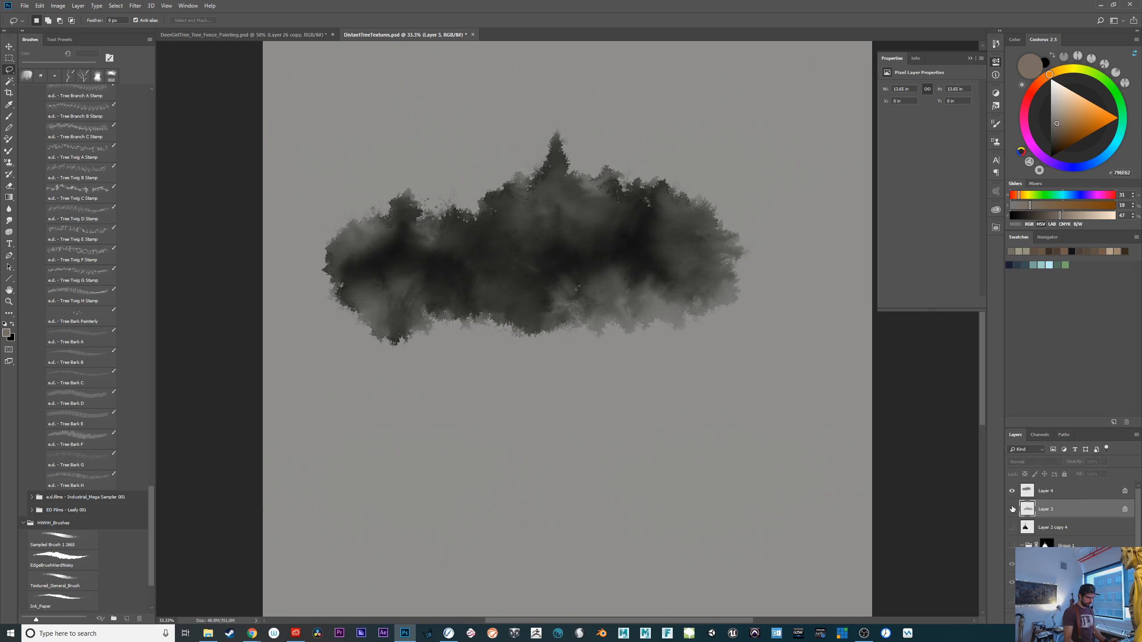
Select Layer 4, load its tree shape as a selection, and deselect it
{"action": "left_click", "coordinate": [1049, 495]}
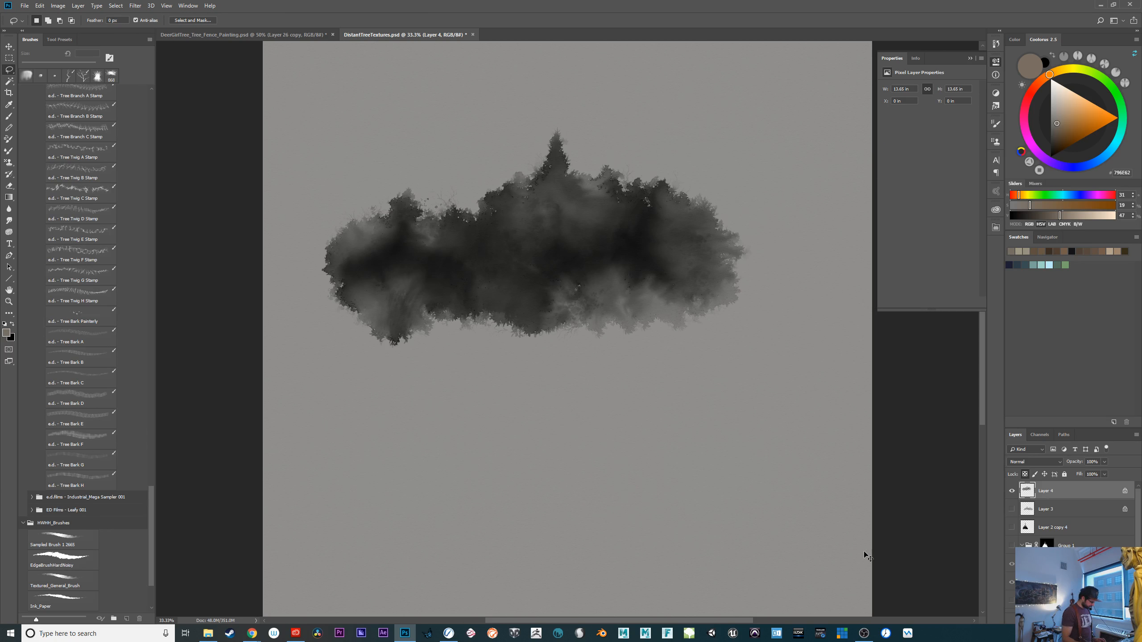
{"action": "left_click", "coordinate": [1027, 491], "text": "ctrl"}
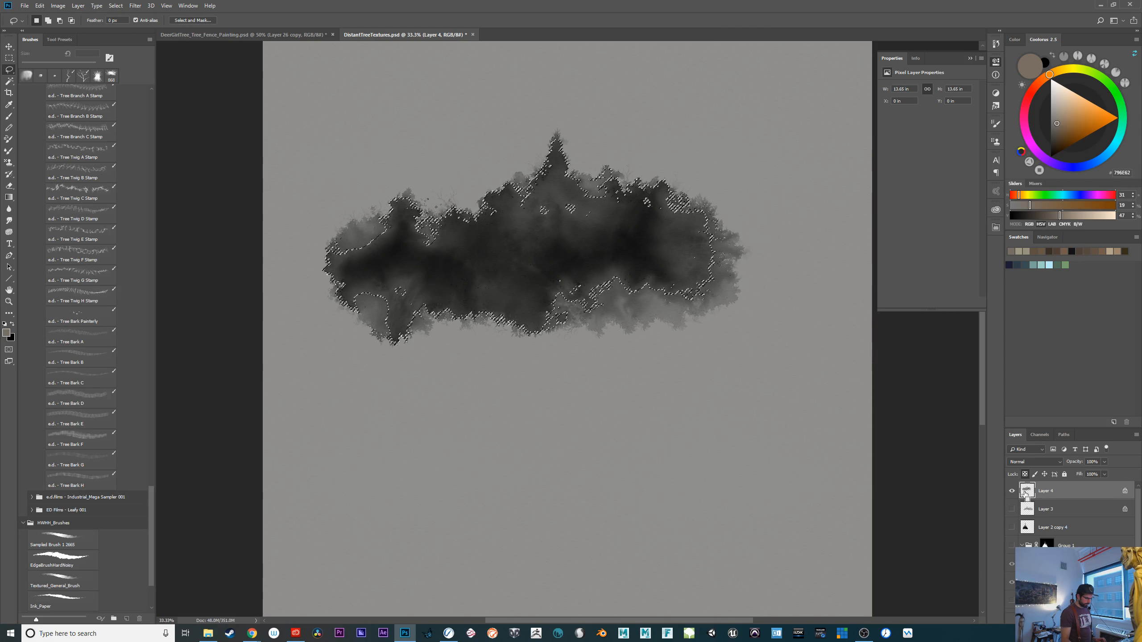
{"action": "key", "text": "ctrl+d"}
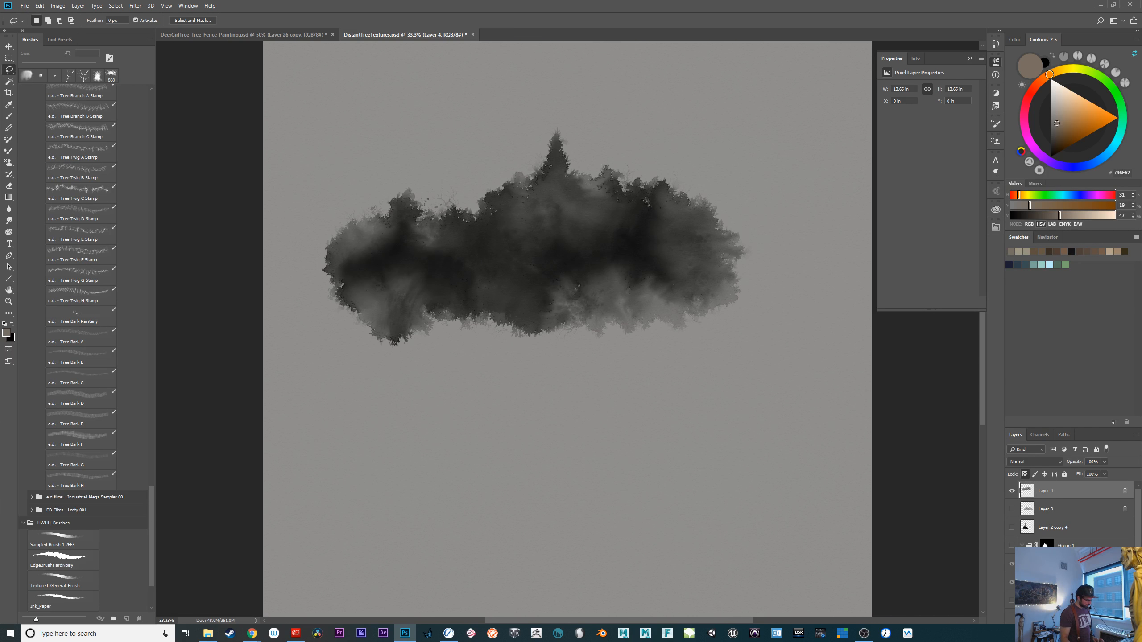
Duplicate Layer 4 four times and merge the copies into a single dense silhouette layer
{"action": "key", "text": "ctrl+j"}
{"action": "key", "text": "ctrl+j"}
{"action": "key", "text": "ctrl+j"}
{"action": "key", "text": "ctrl+j"}
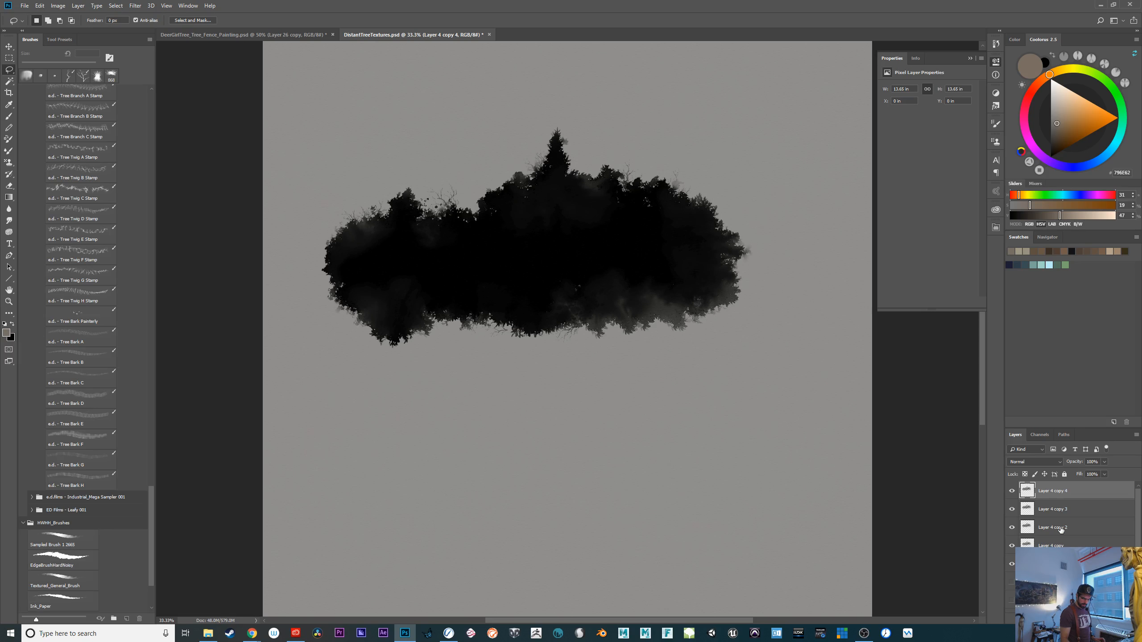
{"action": "left_click", "coordinate": [1062, 540], "text": "shift"}
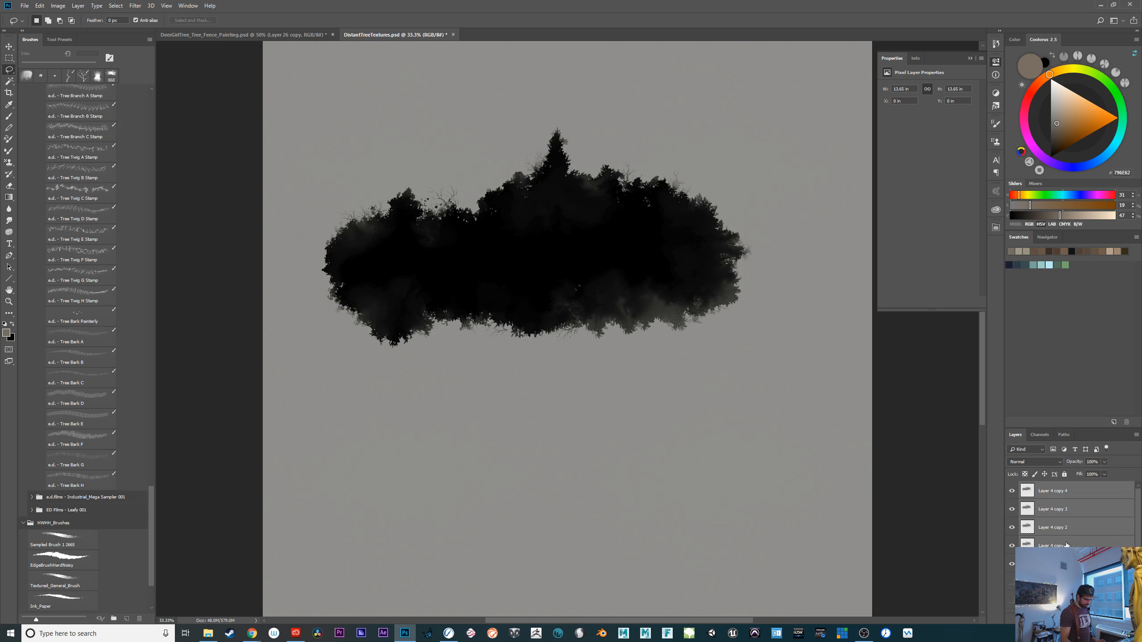
{"action": "key", "text": "ctrl+e"}
Load the merged silhouette as a selection, hide its layer, and create a group masked by that selection
{"action": "left_click", "coordinate": [1027, 490], "text": "ctrl"}
{"action": "left_click", "coordinate": [1012, 490]}
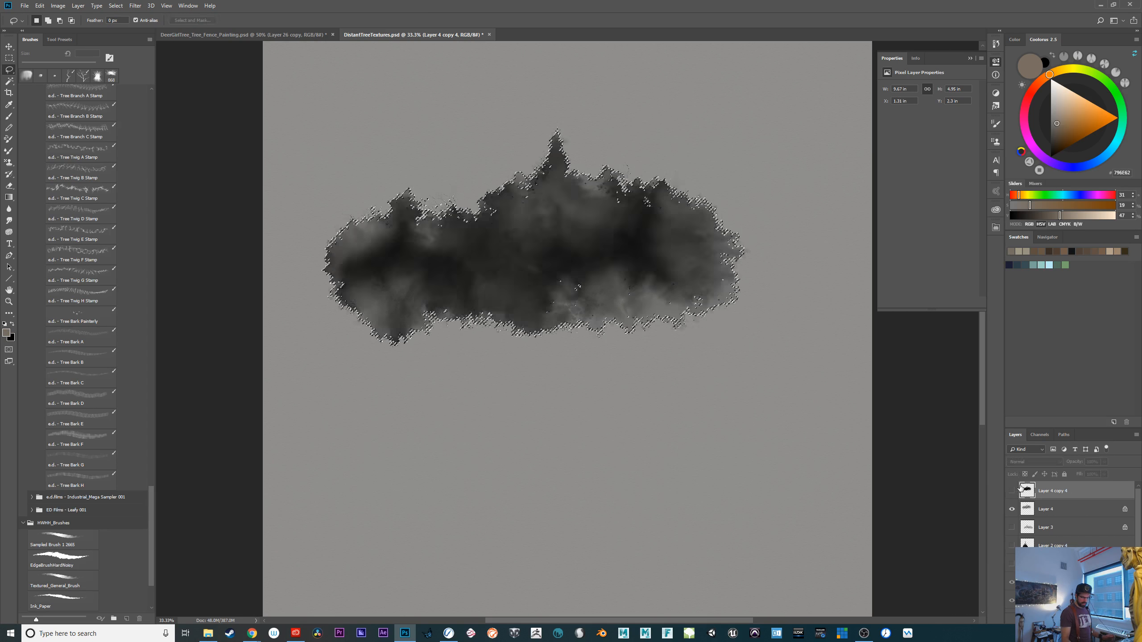
{"action": "left_click", "coordinate": [1087, 619]}
{"action": "left_click", "coordinate": [1062, 619]}
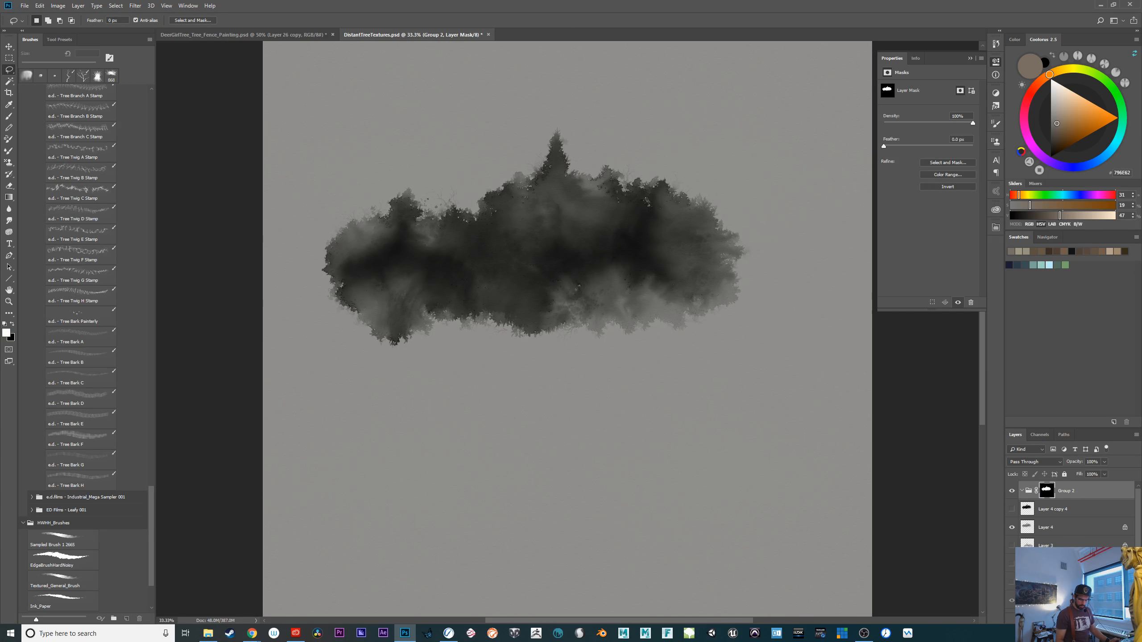
Move Layer 4 into the masked group and place a duplicate of the Canvas layer beneath it
{"action": "left_click_drag", "start_coordinate": [1037, 529], "coordinate": [1033, 497]}
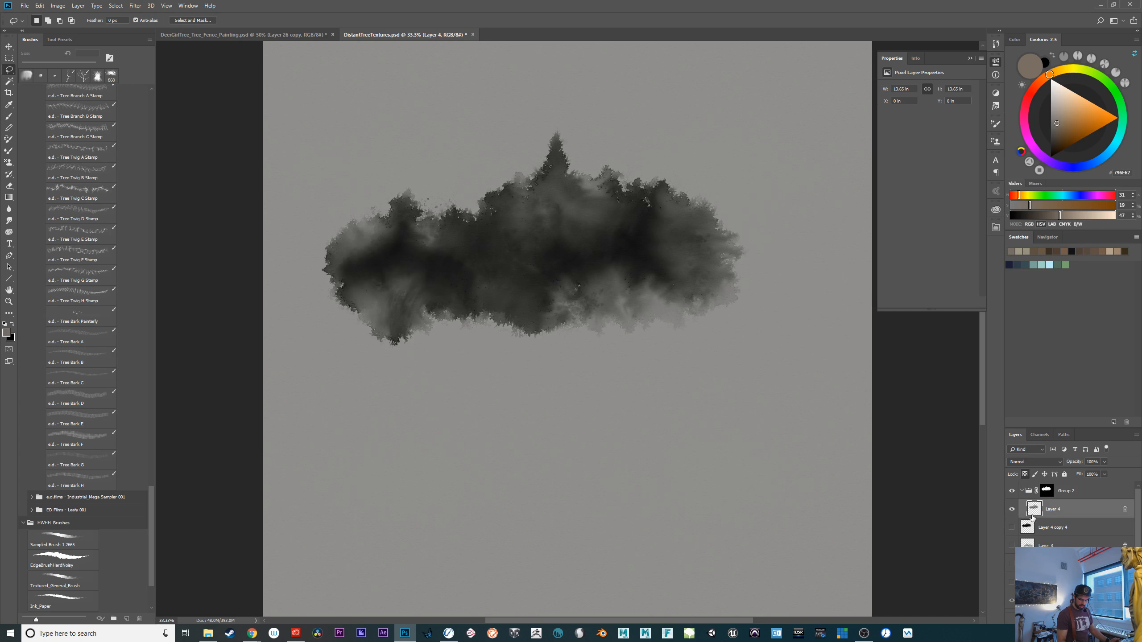
{"action": "scroll", "coordinate": [1070, 513], "scroll_direction": "down", "scroll_amount": 2}
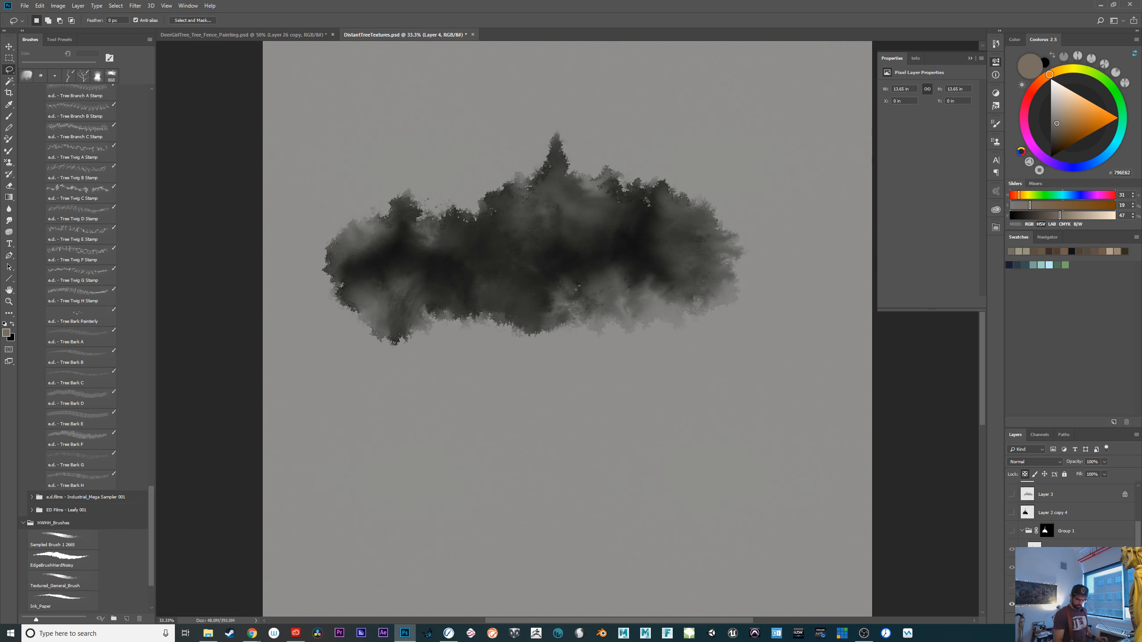
{"action": "left_click", "coordinate": [1075, 586]}
{"action": "left_click", "coordinate": [1074, 603]}
{"action": "key", "text": "ctrl+j"}
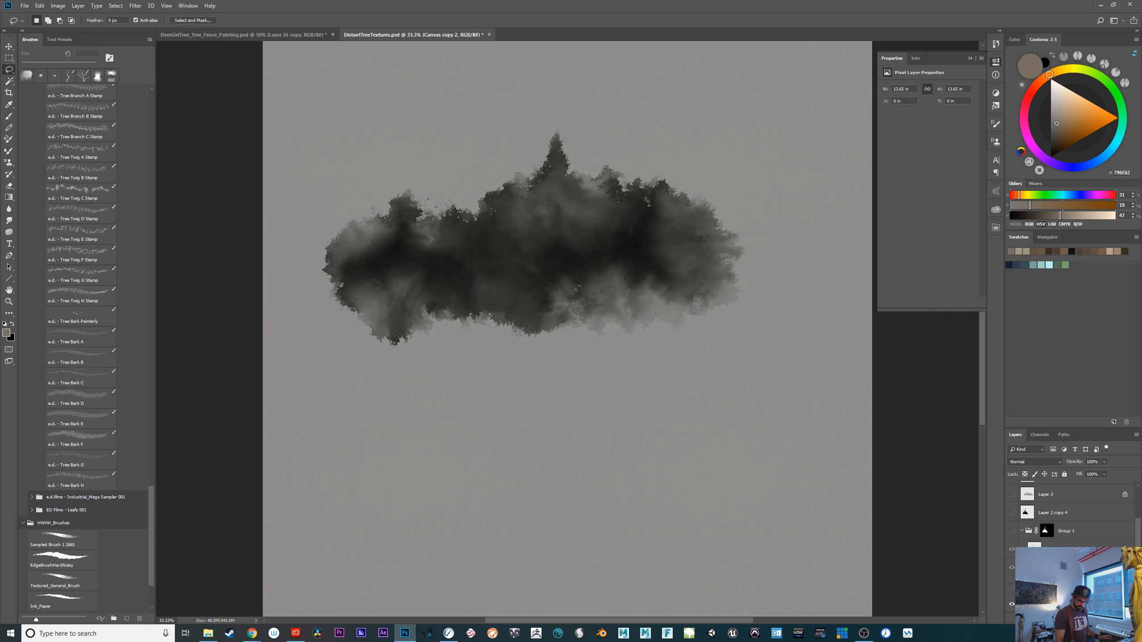
{"action": "left_click_drag", "start_coordinate": [1074, 604], "coordinate": [1051, 514]}
{"action": "left_click", "coordinate": [1066, 493]}
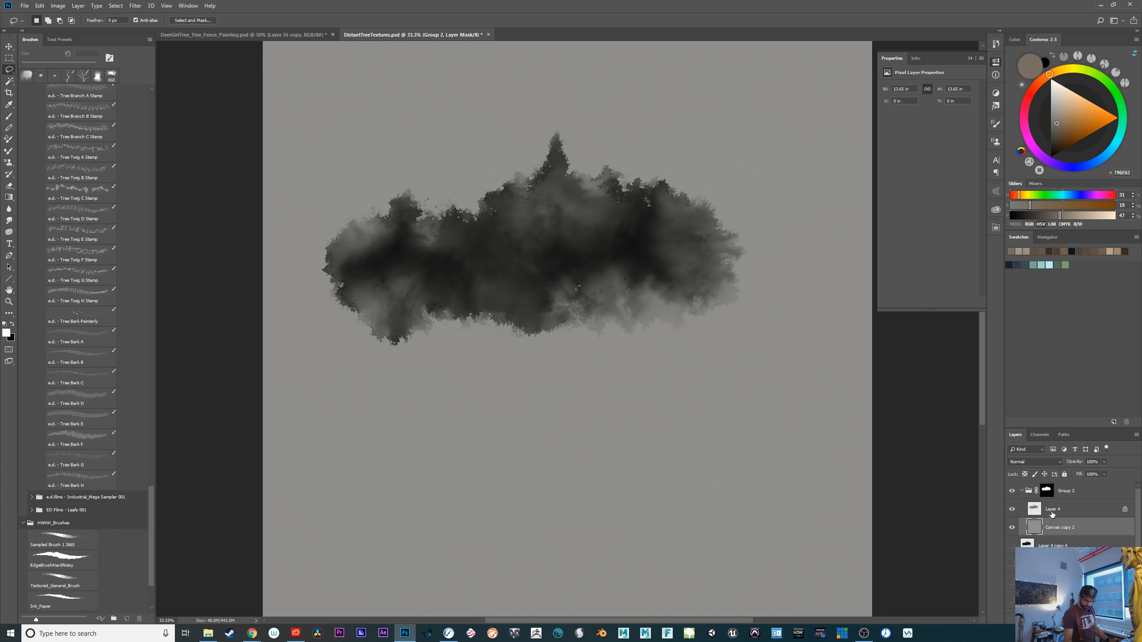
Copy the masked tree group from DistantTreeTextures.psd into the DeerGirlTree_Tree_Fence_Painting.psd document
{"action": "left_click", "coordinate": [1081, 493]}
{"action": "key", "text": "v"}
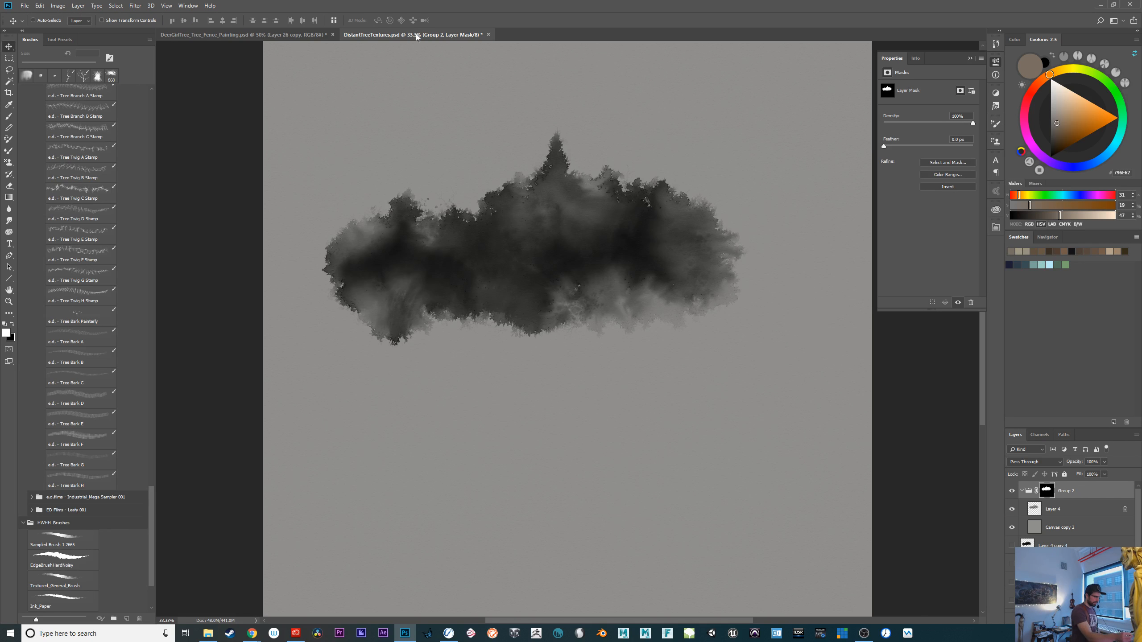
{"action": "left_click_drag", "start_coordinate": [416, 37], "coordinate": [638, 100]}
{"action": "mouse_move", "coordinate": [747, 368]}
{"action": "left_mouse_down"}
{"action": "mouse_move", "coordinate": [584, 360]}
{"action": "mouse_move", "coordinate": [391, 432]}
{"action": "left_mouse_up"}
{"action": "left_click_drag", "start_coordinate": [742, 98], "coordinate": [487, 34]}
{"action": "left_click", "coordinate": [275, 36]}
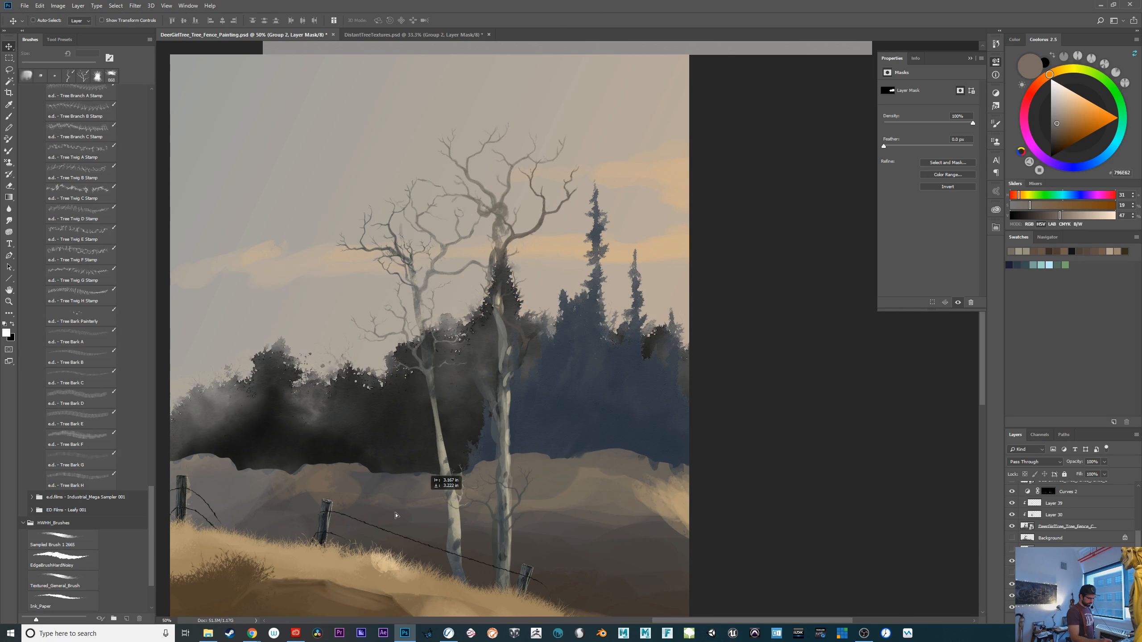
Position the copied tree group along the distant hill and rotate it about 4.5° counterclockwise
{"action": "left_click_drag", "start_coordinate": [584, 477], "coordinate": [822, 452]}
{"action": "left_click_drag", "start_coordinate": [705, 495], "coordinate": [481, 491]}
{"action": "left_click_drag", "start_coordinate": [687, 465], "coordinate": [495, 512]}
{"action": "key", "text": "ctrl+t"}
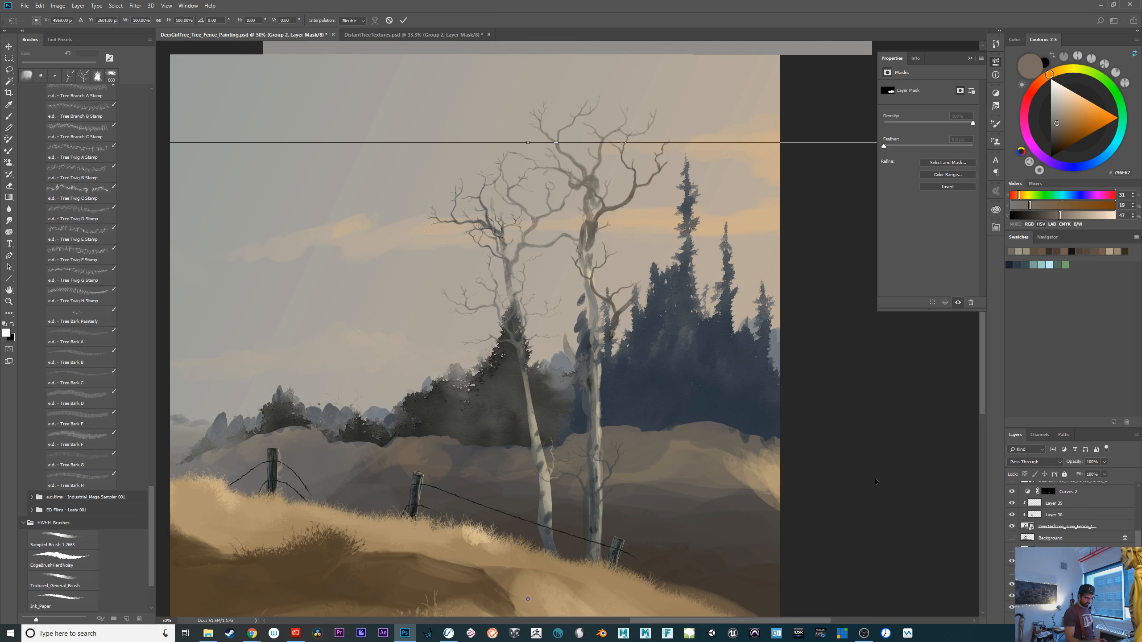
{"action": "left_click_drag", "start_coordinate": [784, 94], "coordinate": [746, 75]}
{"action": "left_click_drag", "start_coordinate": [545, 458], "coordinate": [645, 429]}
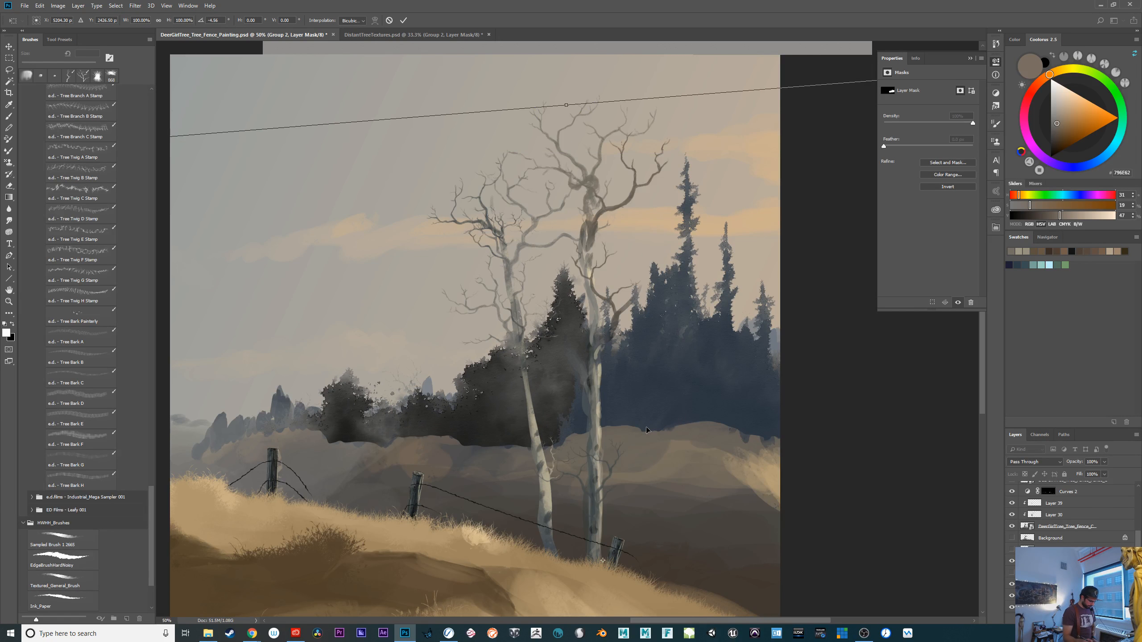
Scale the tree group to about 71.87% and place it behind the two bare trees, beside the blue forest
{"action": "key", "text": "ctrl+minus"}
{"action": "key", "text": "ctrl+minus"}
{"action": "left_click_drag", "start_coordinate": [576, 219], "coordinate": [663, 337]}
{"action": "left_click_drag", "start_coordinate": [826, 479], "coordinate": [760, 427]}
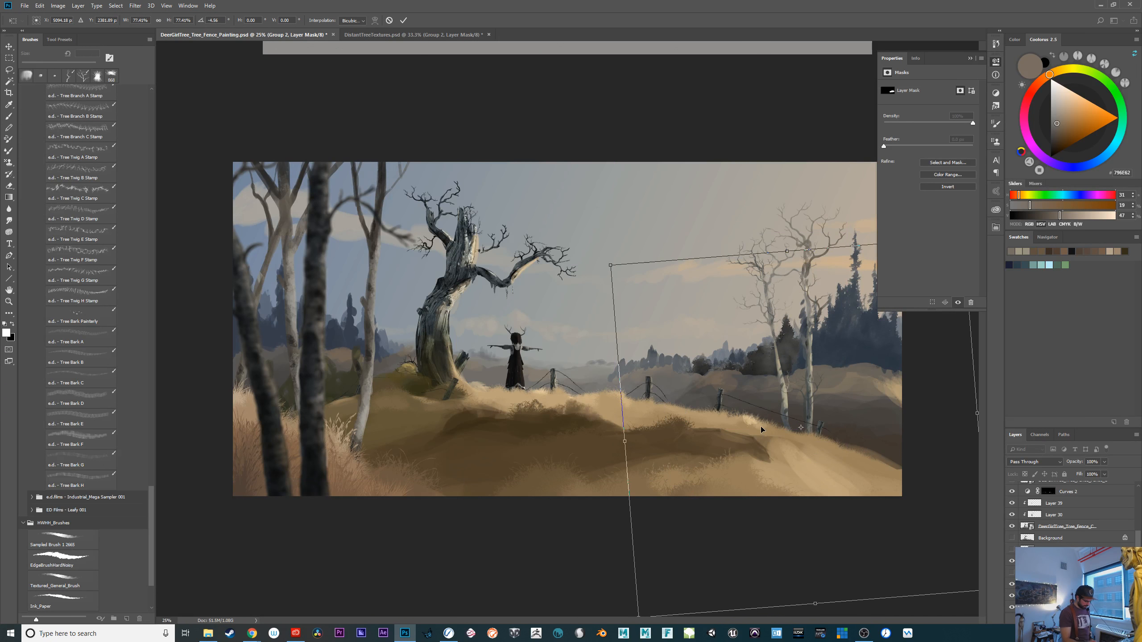
{"action": "key", "text": "ctrl+plus"}
{"action": "left_click_drag", "start_coordinate": [832, 505], "coordinate": [466, 477]}
{"action": "left_click_drag", "start_coordinate": [680, 429], "coordinate": [781, 345]}
{"action": "left_click_drag", "start_coordinate": [309, 139], "coordinate": [371, 174]}
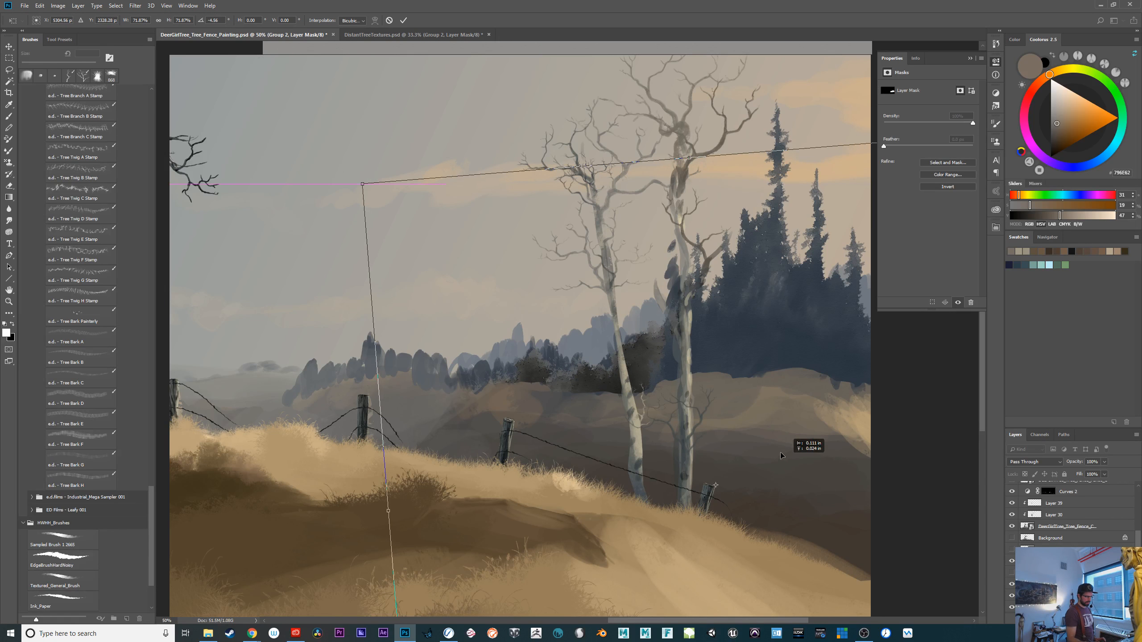
{"action": "left_click_drag", "start_coordinate": [791, 464], "coordinate": [773, 439]}
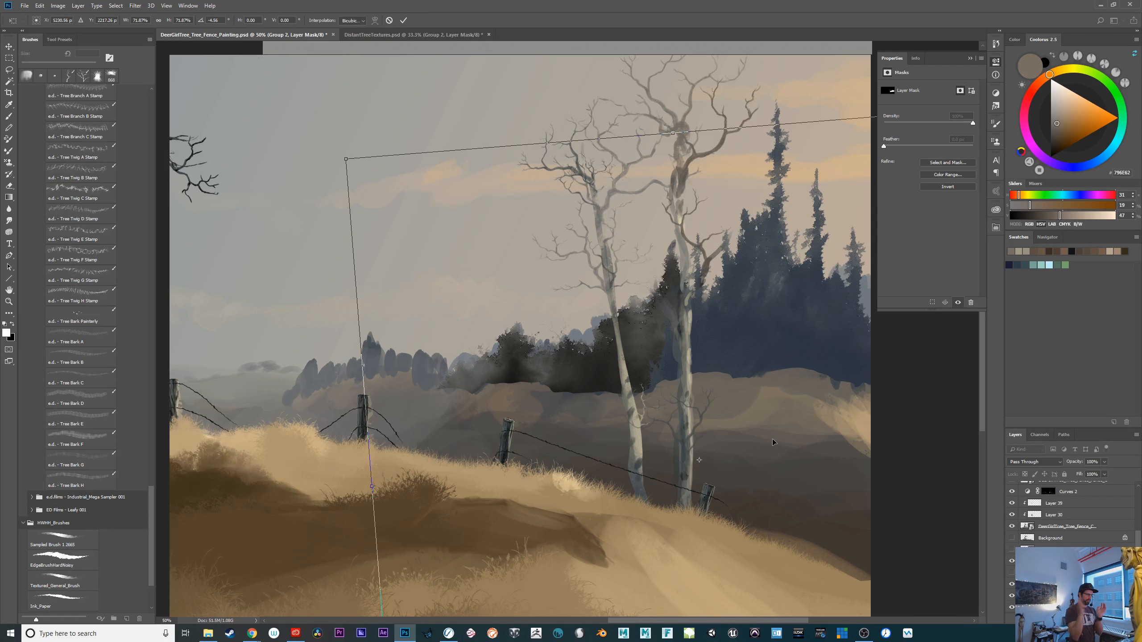
{"action": "key", "text": "Return"}
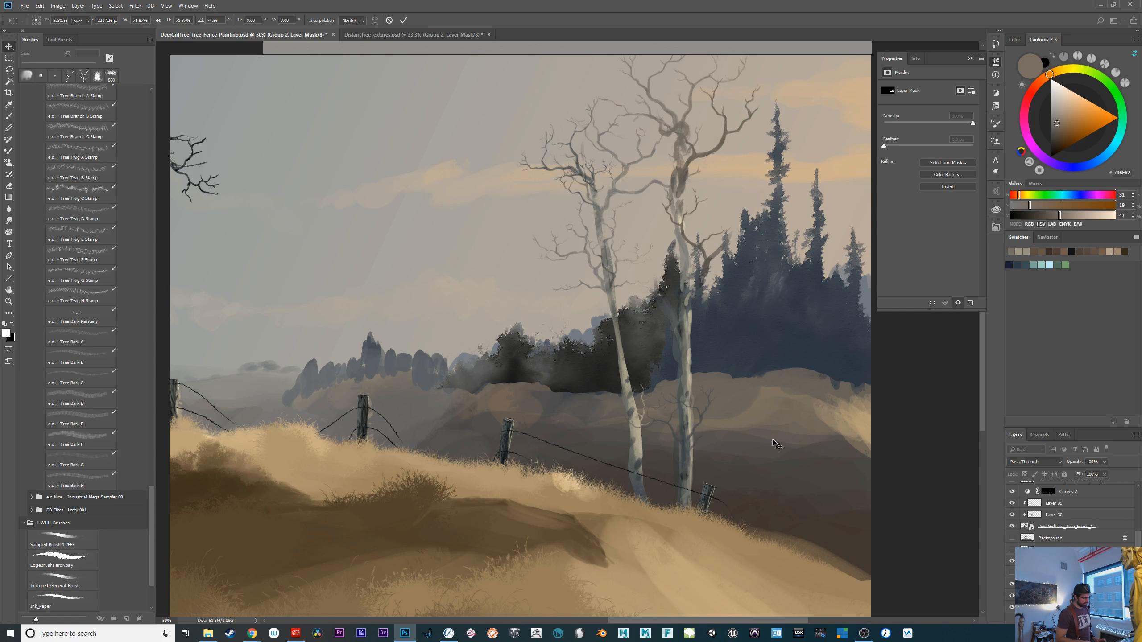
Flip the tree group horizontally and move it back behind the bare trees next to the blue forest
{"action": "left_click_drag", "start_coordinate": [760, 360], "coordinate": [553, 374]}
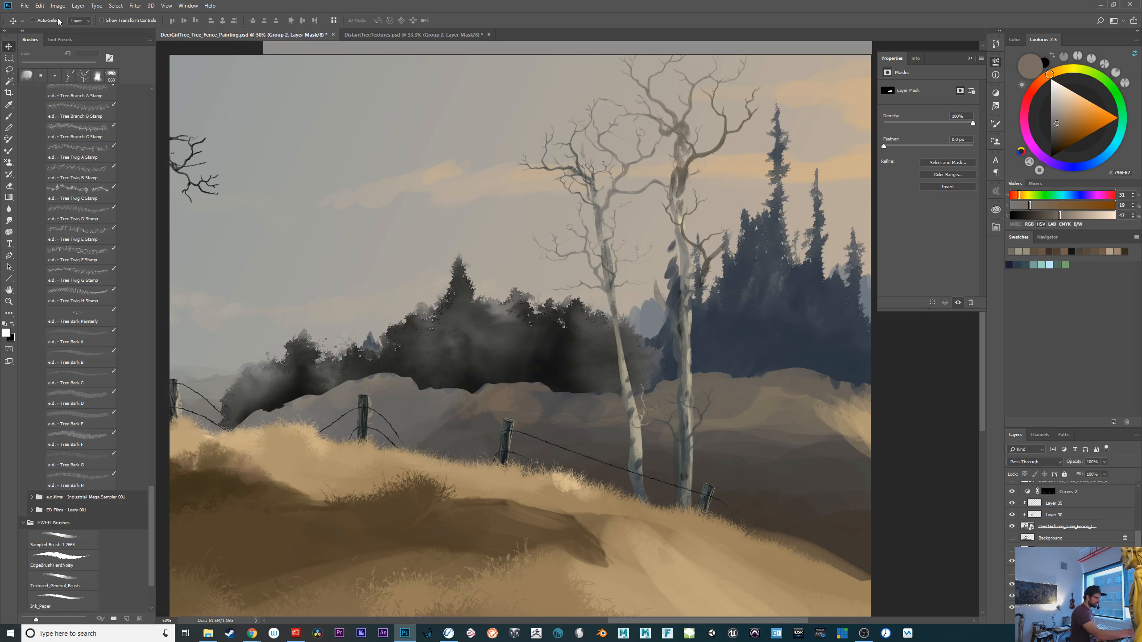
{"action": "left_click", "coordinate": [37, 5]}
{"action": "mouse_move", "coordinate": [121, 202]}
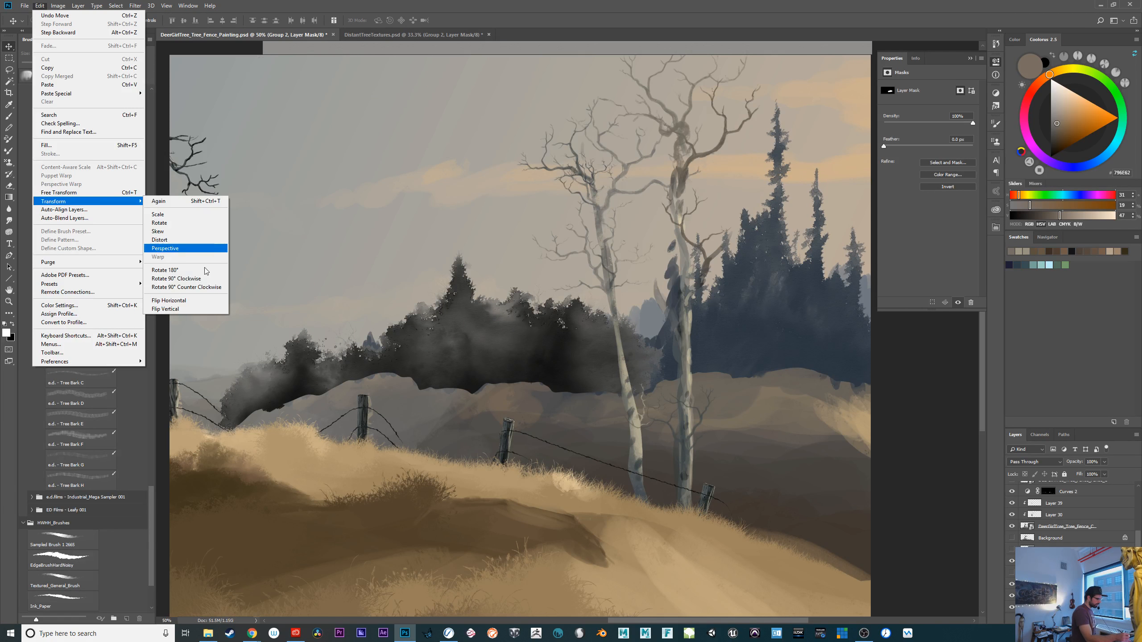
{"action": "left_click", "coordinate": [206, 301]}
{"action": "left_click_drag", "start_coordinate": [522, 450], "coordinate": [691, 467]}
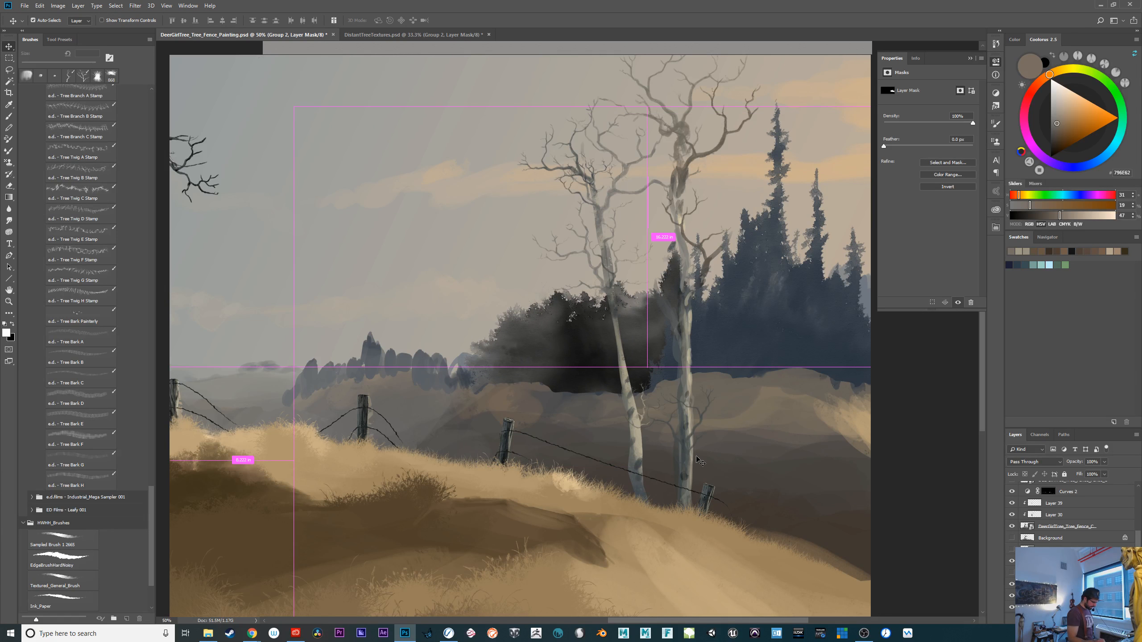
Rotate the flipped tree group counterclockwise and nudge it so its base follows the distant hill
{"action": "key", "text": "ctrl+t"}
{"action": "left_click_drag", "start_coordinate": [243, 424], "coordinate": [245, 471]}
{"action": "left_click_drag", "start_coordinate": [738, 406], "coordinate": [747, 409]}
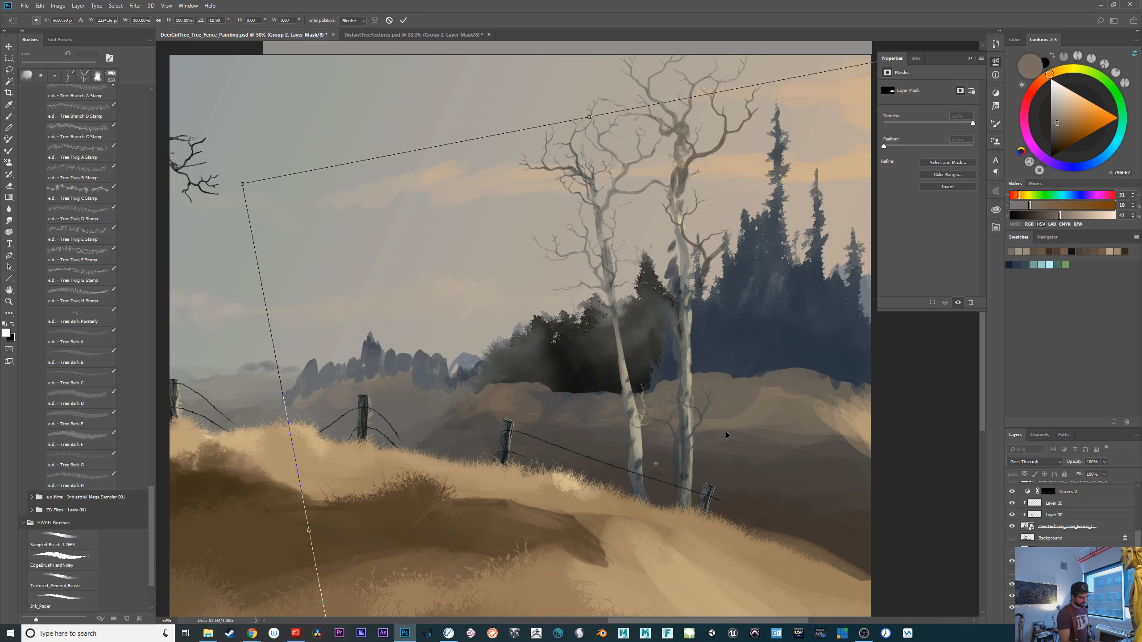
{"action": "key", "text": "Return"}
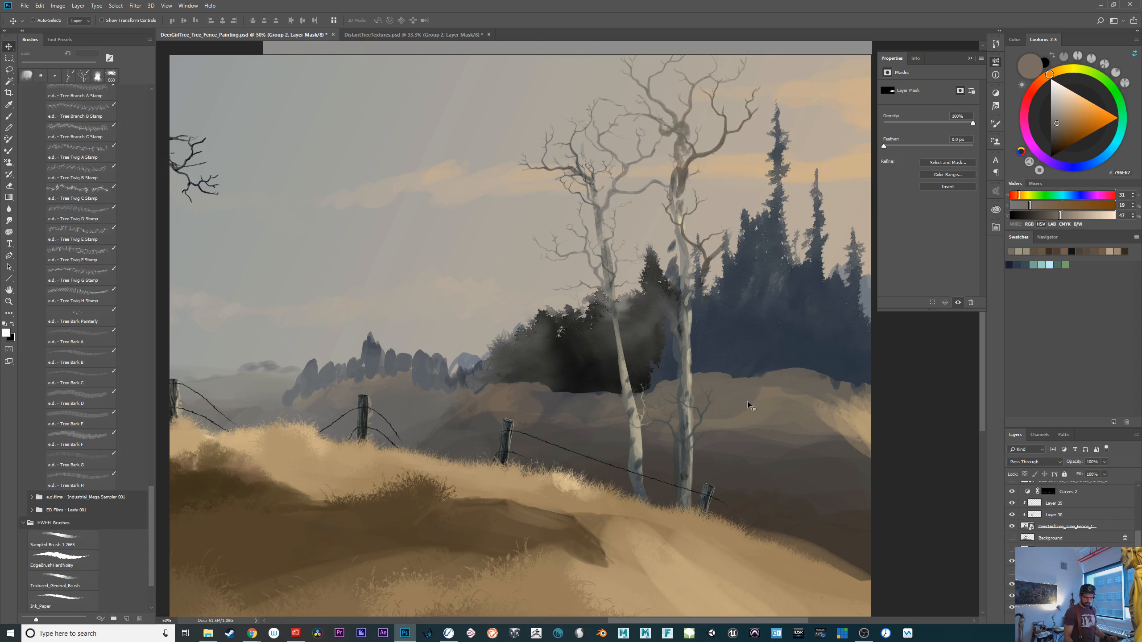
Toggle the visibility of Layer 4 inside Group 2 to check its content, and select that layer
{"action": "scroll", "coordinate": [1036, 488], "scroll_direction": "up", "scroll_amount": 10}
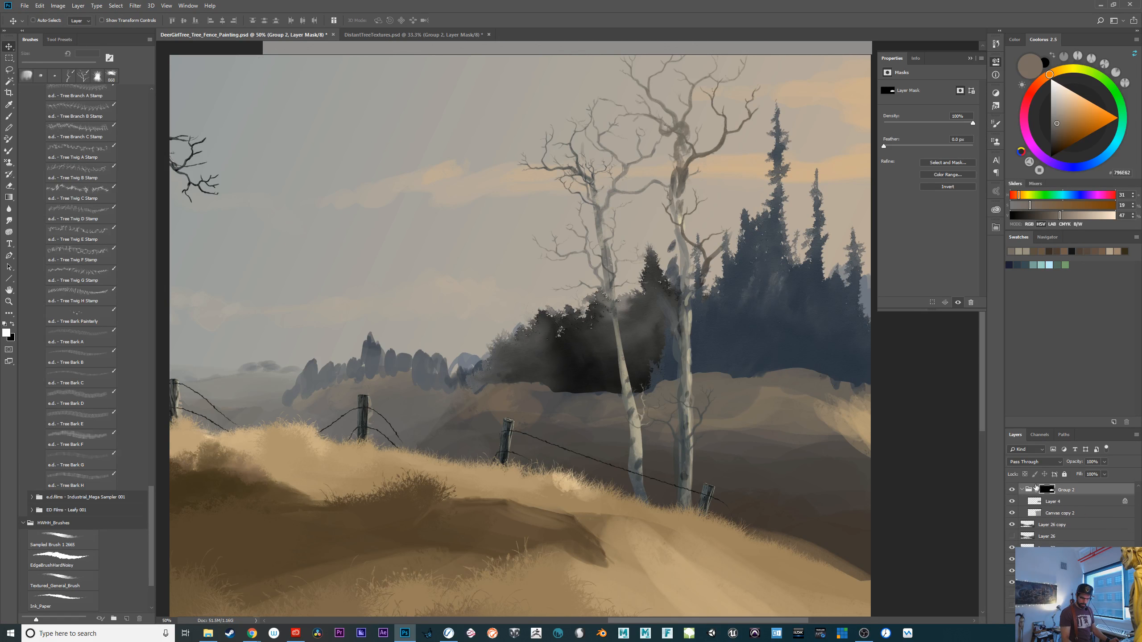
{"action": "scroll", "coordinate": [1070, 513], "scroll_direction": "up", "scroll_amount": 4}
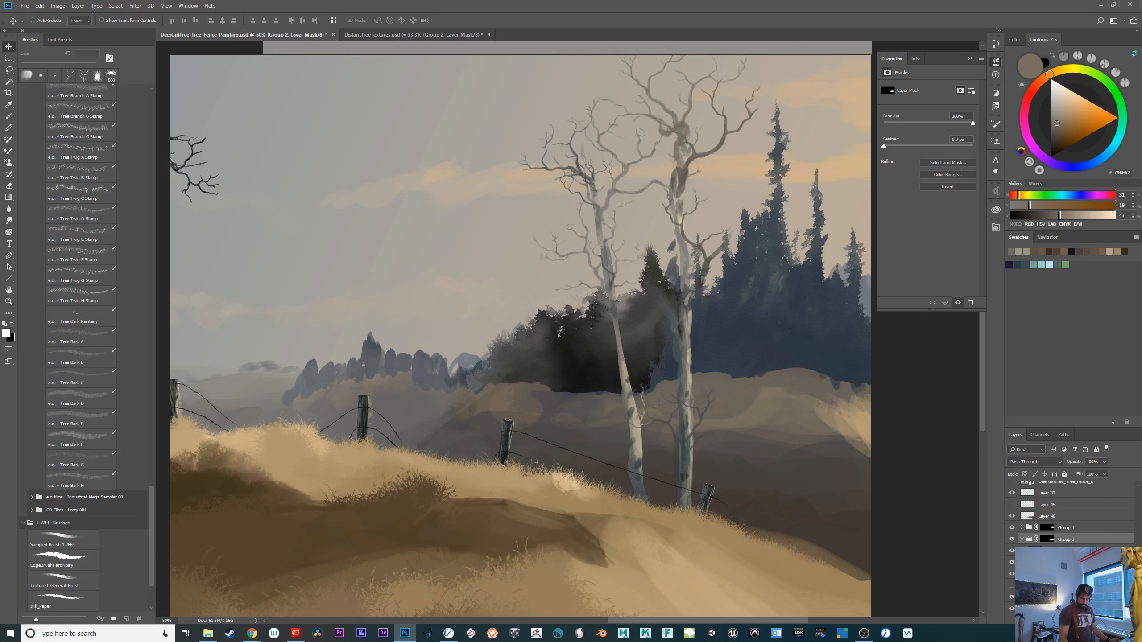
{"action": "left_click", "coordinate": [1012, 551]}
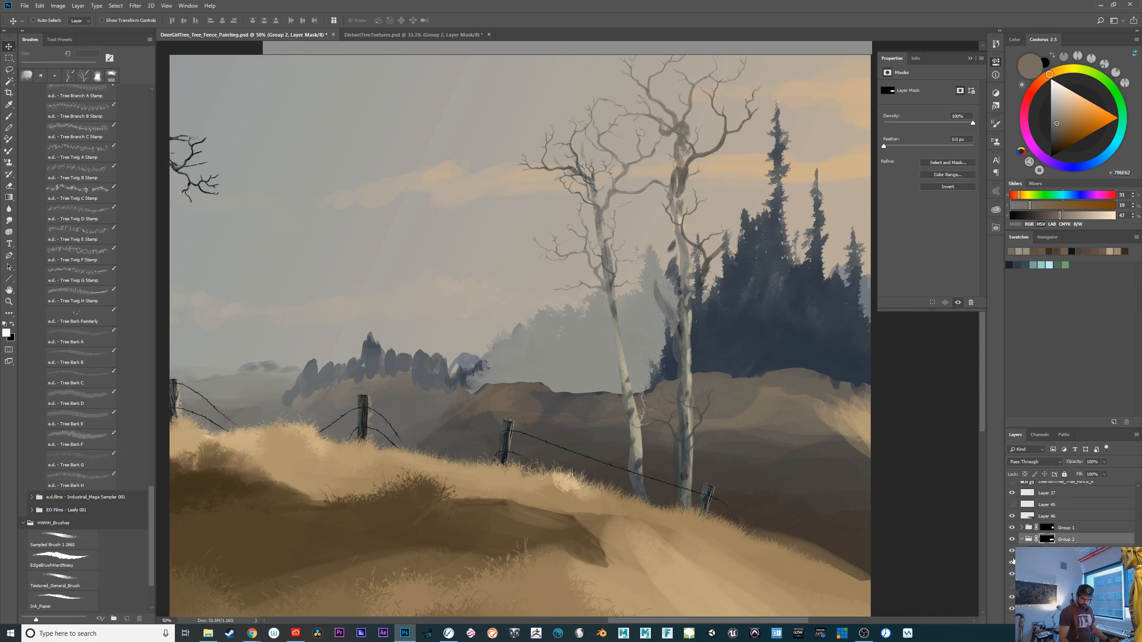
{"action": "left_click", "coordinate": [1012, 562]}
{"action": "left_click", "coordinate": [1053, 552]}
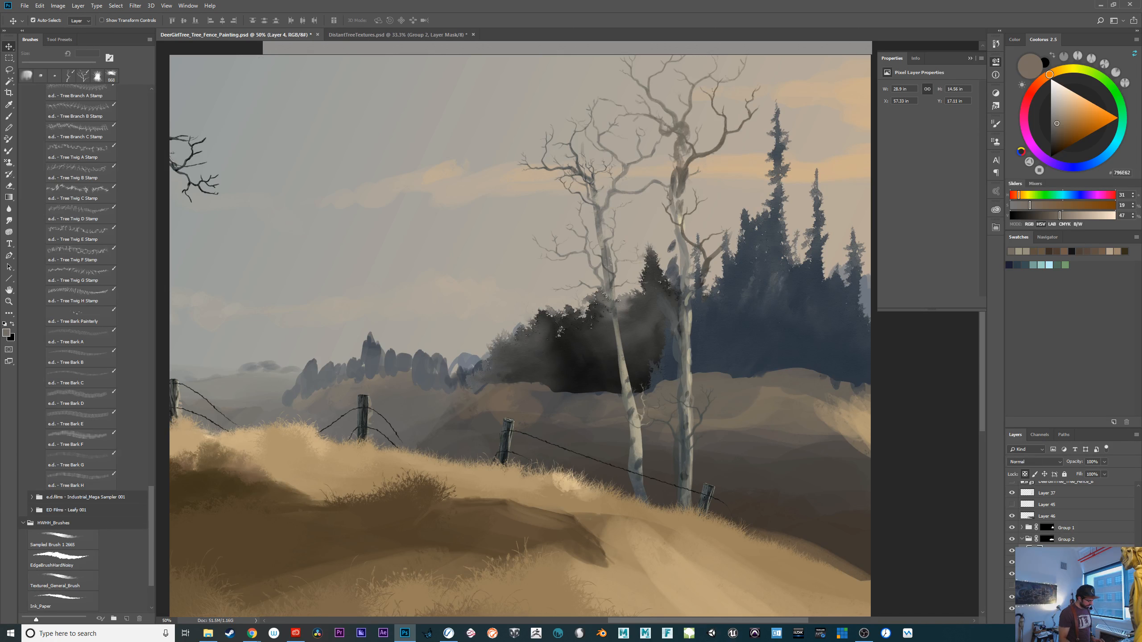
{"action": "key", "text": "ctrl+u"}
{"action": "left_click", "coordinate": [935, 536]}
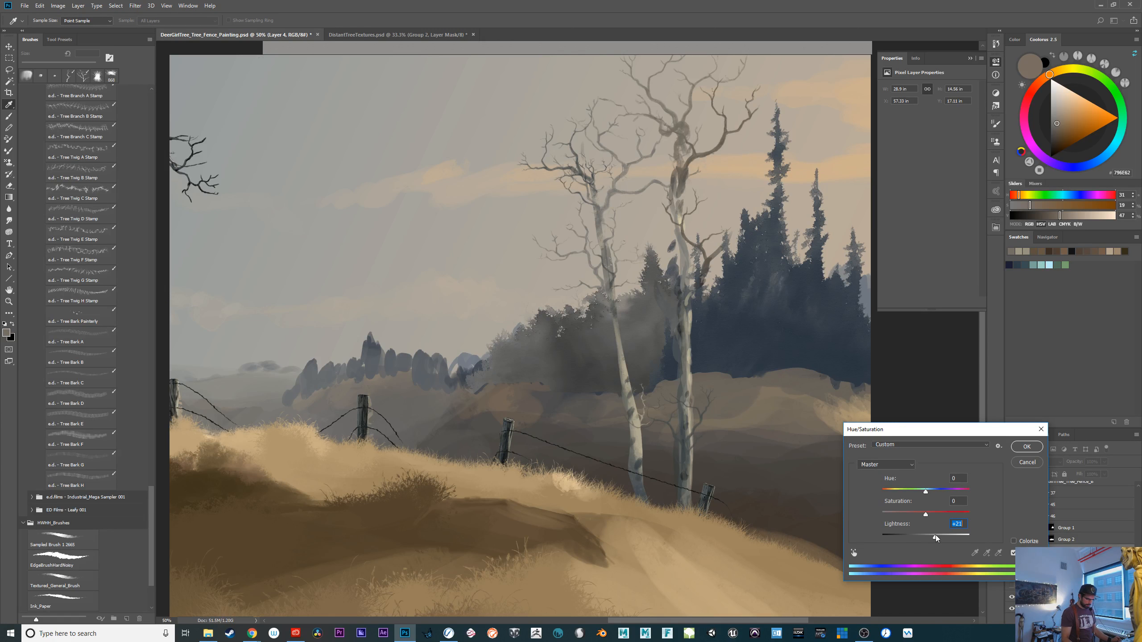
{"action": "left_click", "coordinate": [1029, 542]}
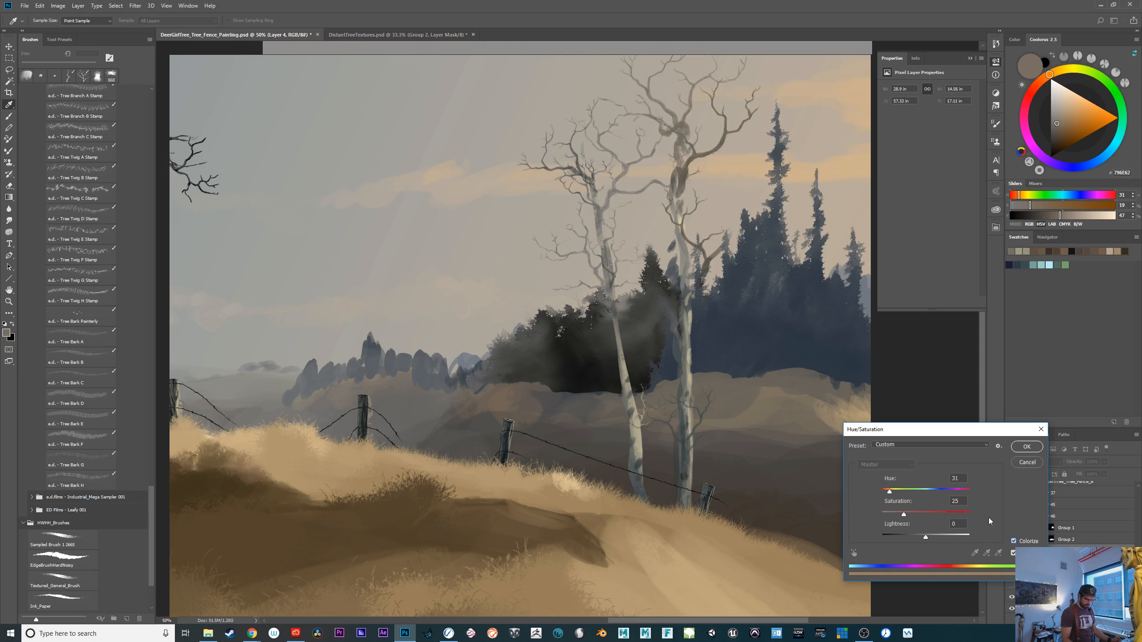
{"action": "left_click", "coordinate": [1028, 462]}
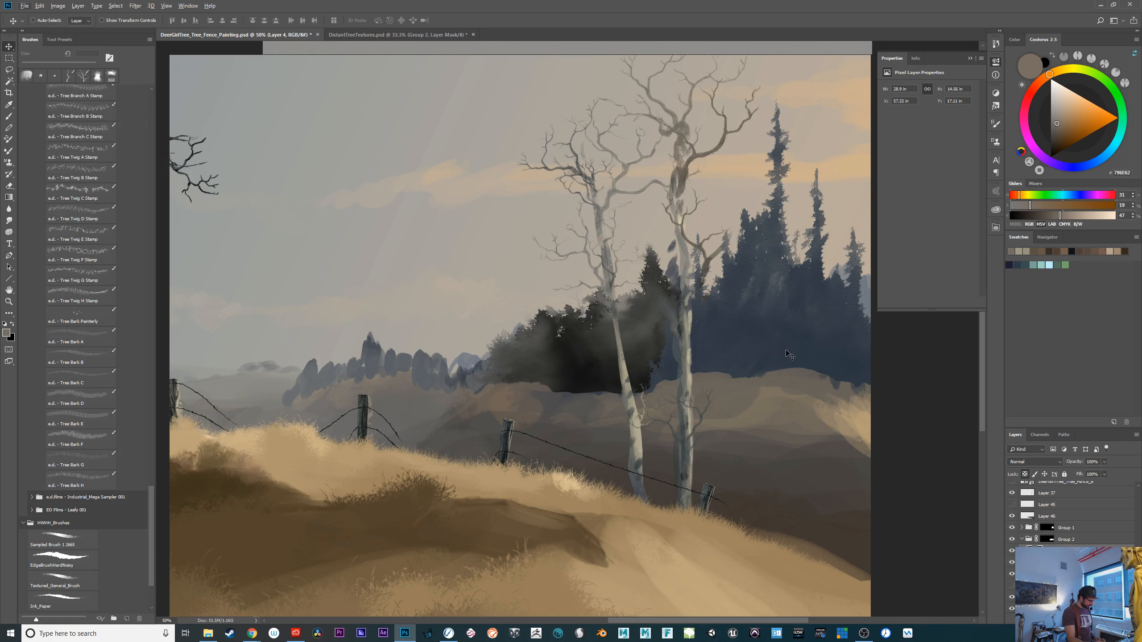
Sample the dark blue of the forest and colorize Layer 4 with hue 204, saturation 30 and lightness +15
{"action": "key", "text": "b"}
{"action": "left_click", "coordinate": [793, 343], "text": "alt"}
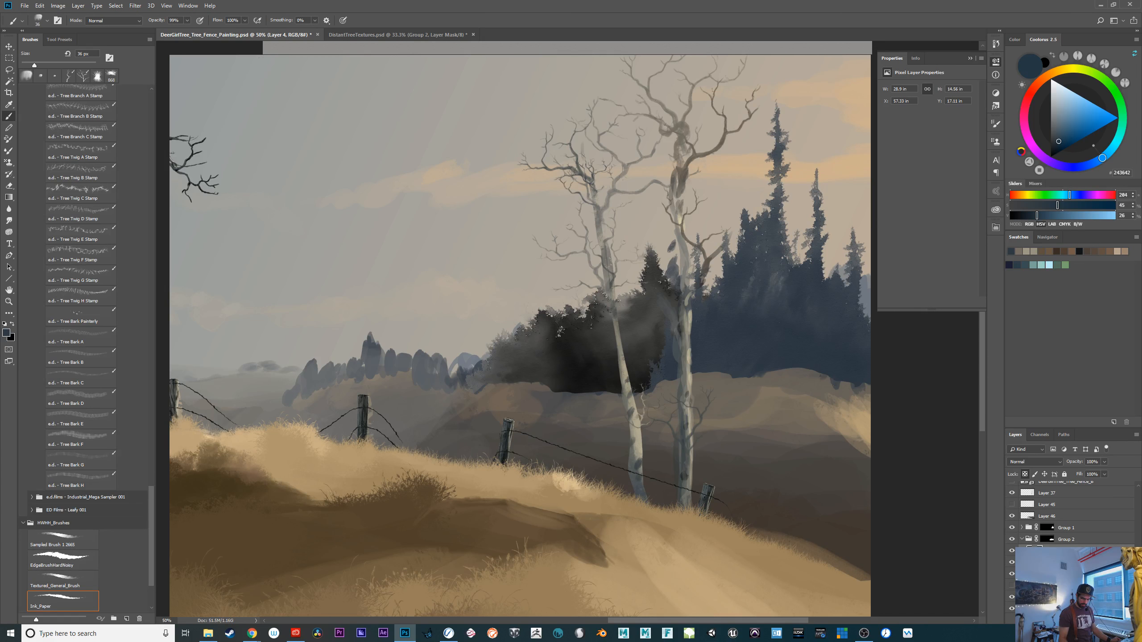
{"action": "key", "text": "ctrl+u"}
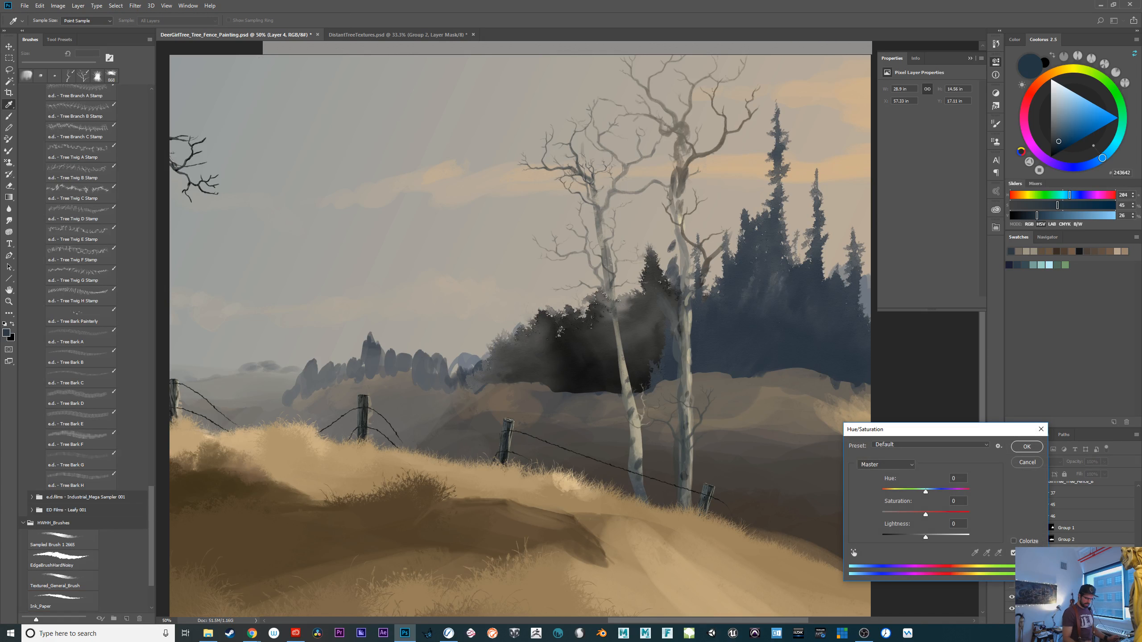
{"action": "left_click", "coordinate": [1019, 540]}
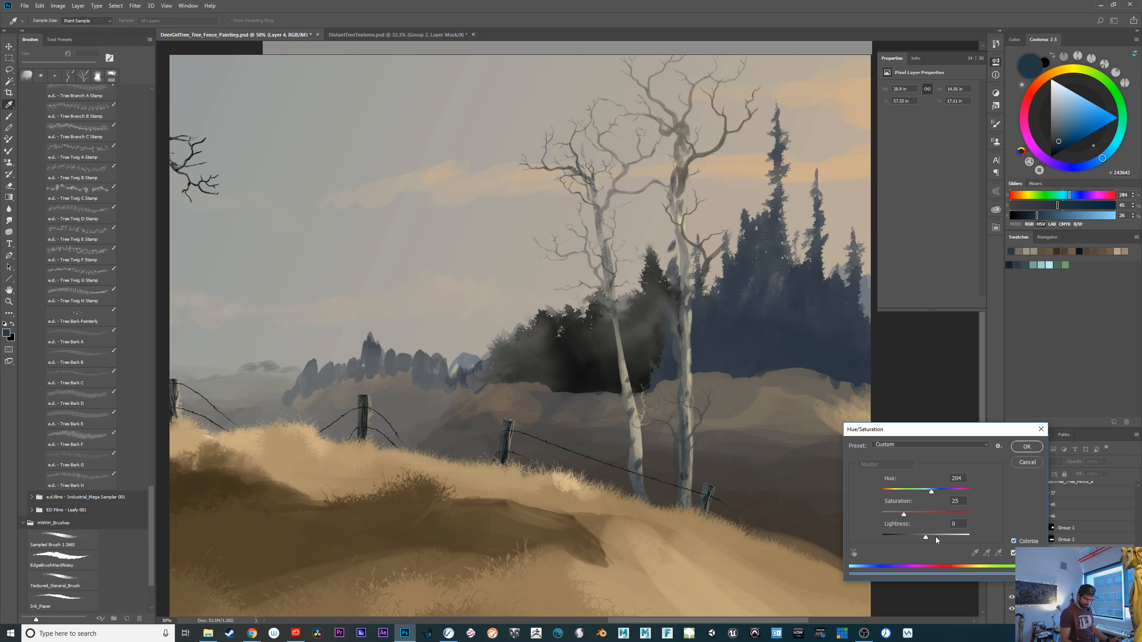
{"action": "left_click_drag", "start_coordinate": [936, 541], "coordinate": [932, 538]}
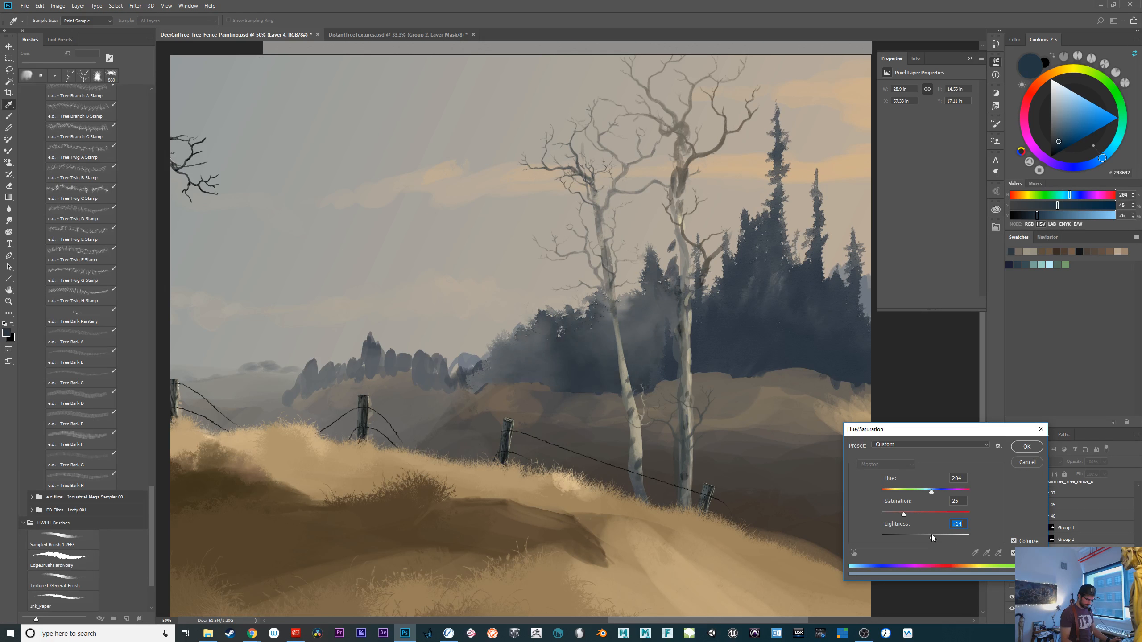
{"action": "left_click", "coordinate": [917, 515]}
{"action": "left_click", "coordinate": [932, 538]}
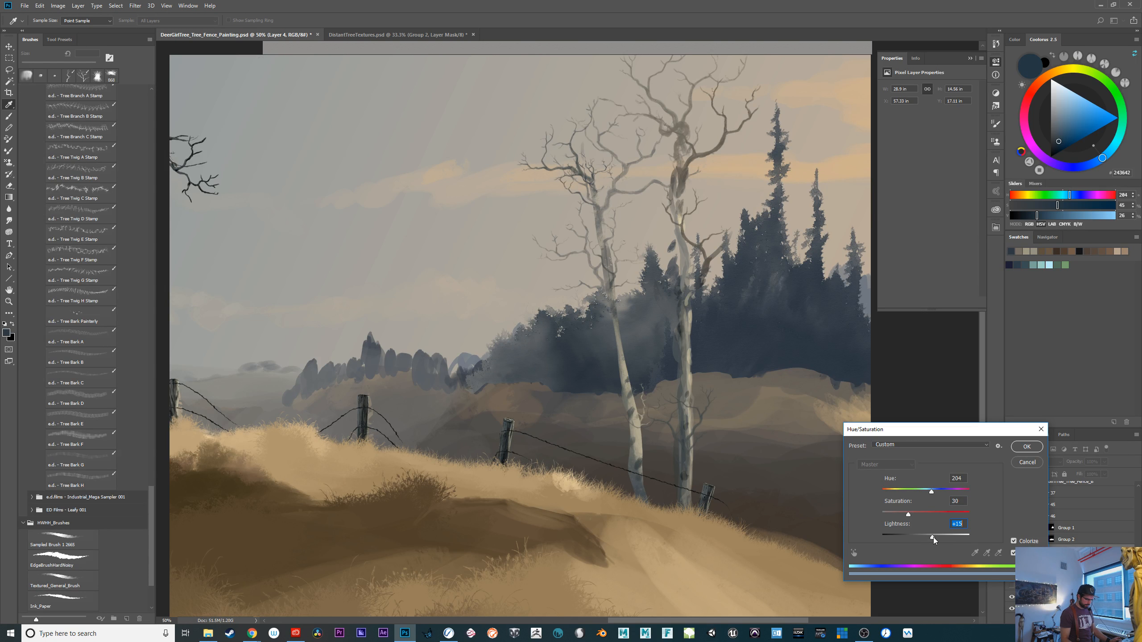
{"action": "left_click", "coordinate": [1026, 446]}
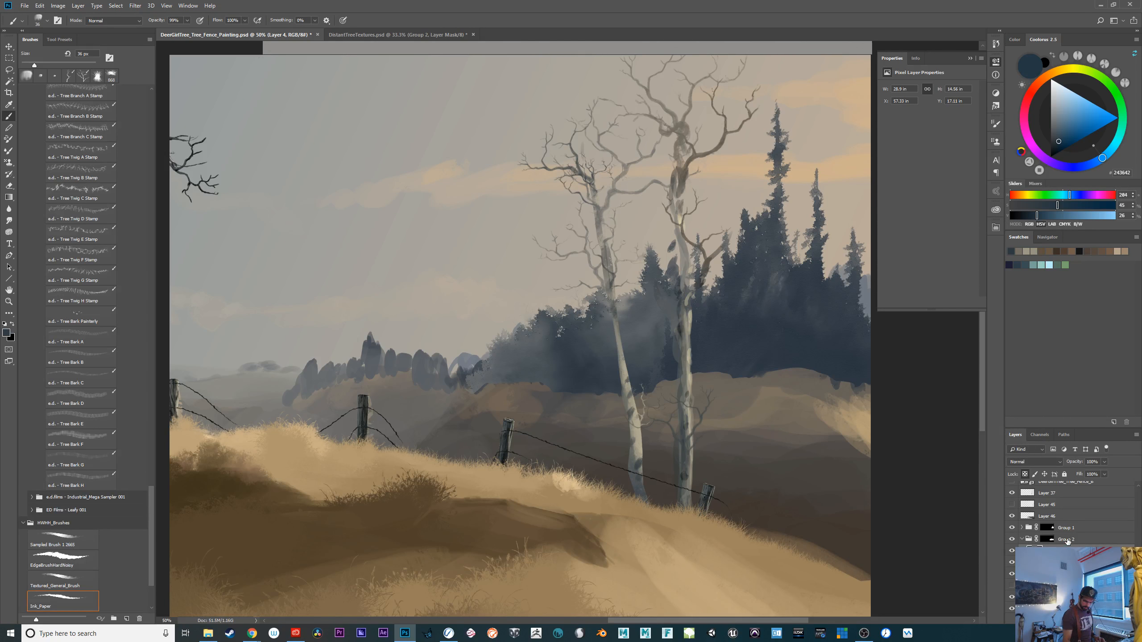
Move the masked Group 2 slightly right and down so the tinted trees sit lower behind the hill
{"action": "left_click", "coordinate": [1047, 539]}
{"action": "key", "text": "v"}
{"action": "left_click_drag", "start_coordinate": [762, 484], "coordinate": [745, 510]}
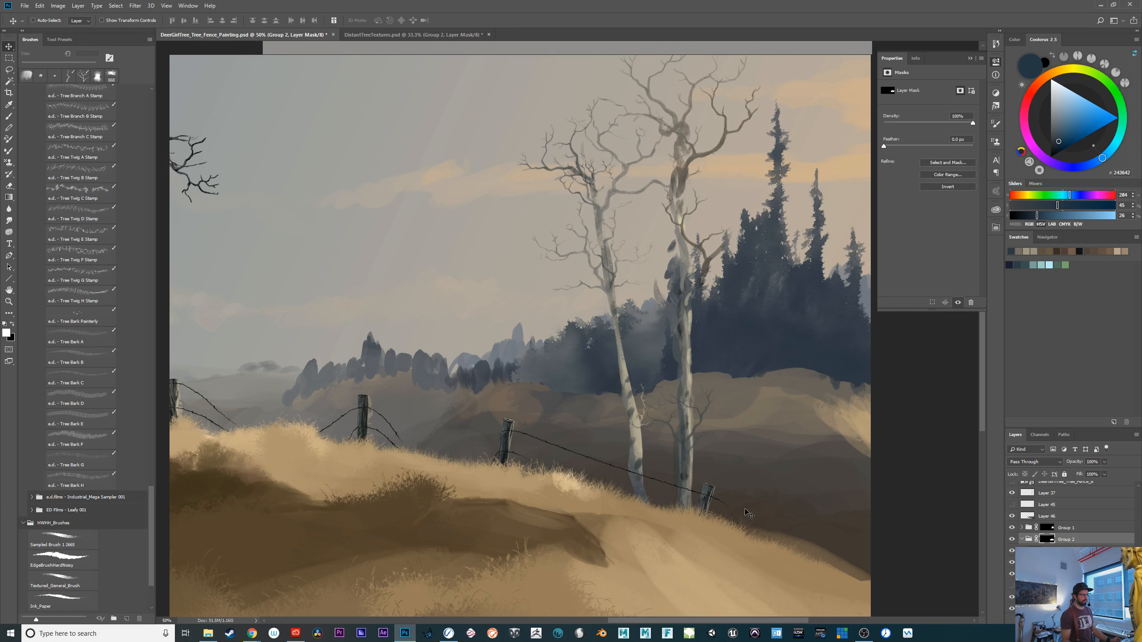
Select Layer 26 copy after checking its visibility, and clear its old painted trees around the birch trunks with a lasso selection
{"action": "left_click", "coordinate": [1010, 576]}
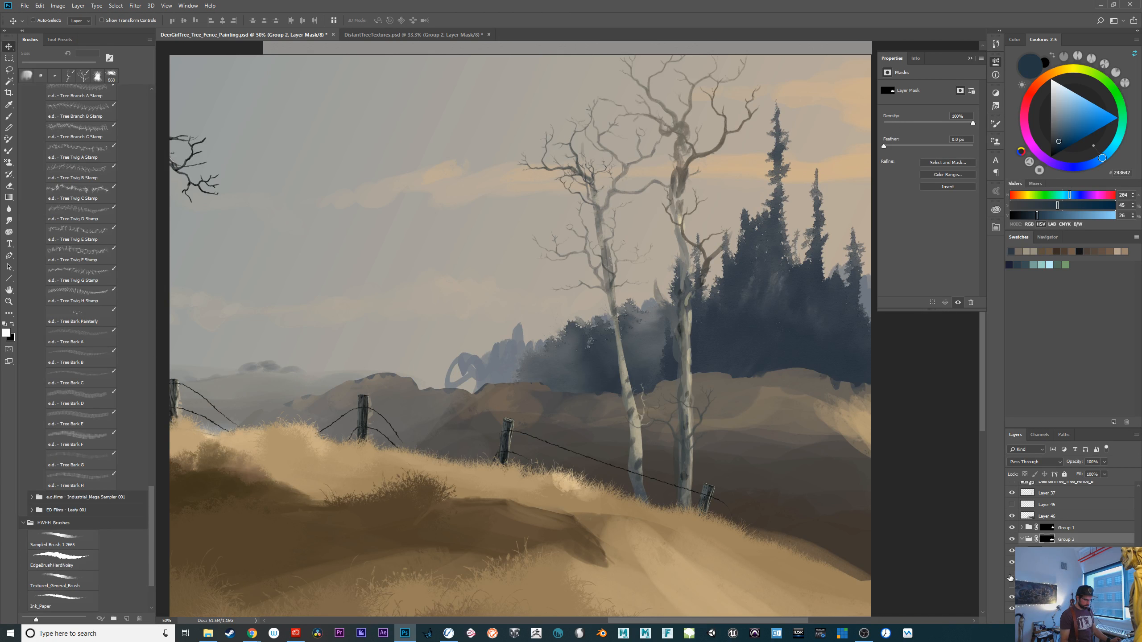
{"action": "left_click", "coordinate": [1047, 575]}
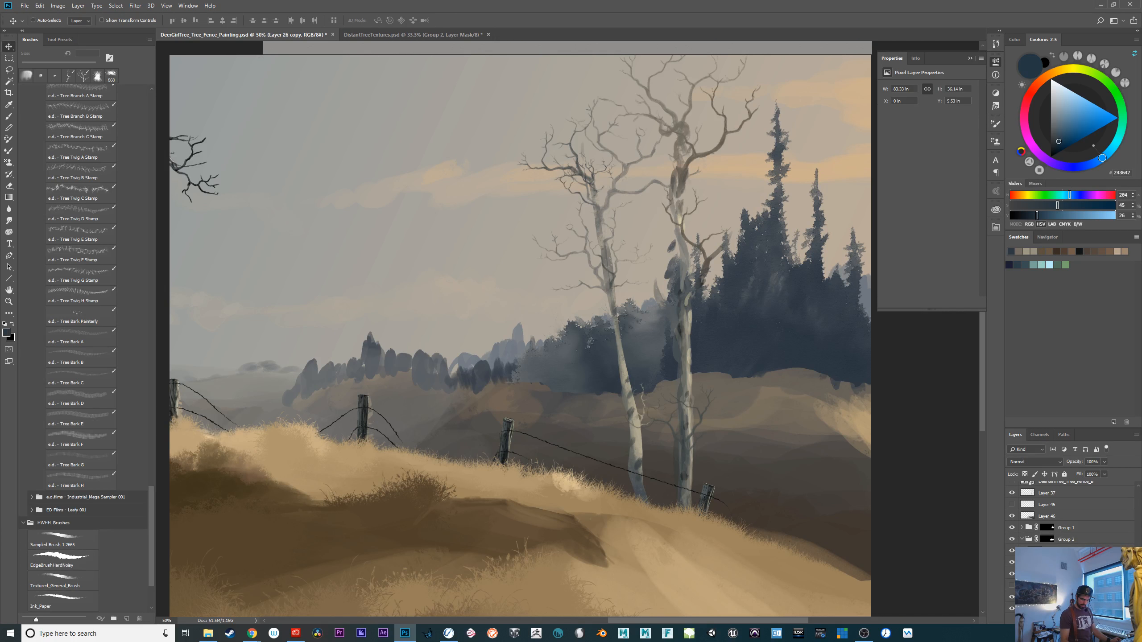
{"action": "left_click", "coordinate": [1012, 576]}
{"action": "left_click", "coordinate": [1012, 576]}
{"action": "key", "text": "l"}
{"action": "mouse_move", "coordinate": [732, 376]}
{"action": "left_mouse_down"}
{"action": "mouse_move", "coordinate": [547, 371]}
{"action": "mouse_move", "coordinate": [774, 173]}
{"action": "mouse_move", "coordinate": [773, 328]}
{"action": "left_mouse_up"}
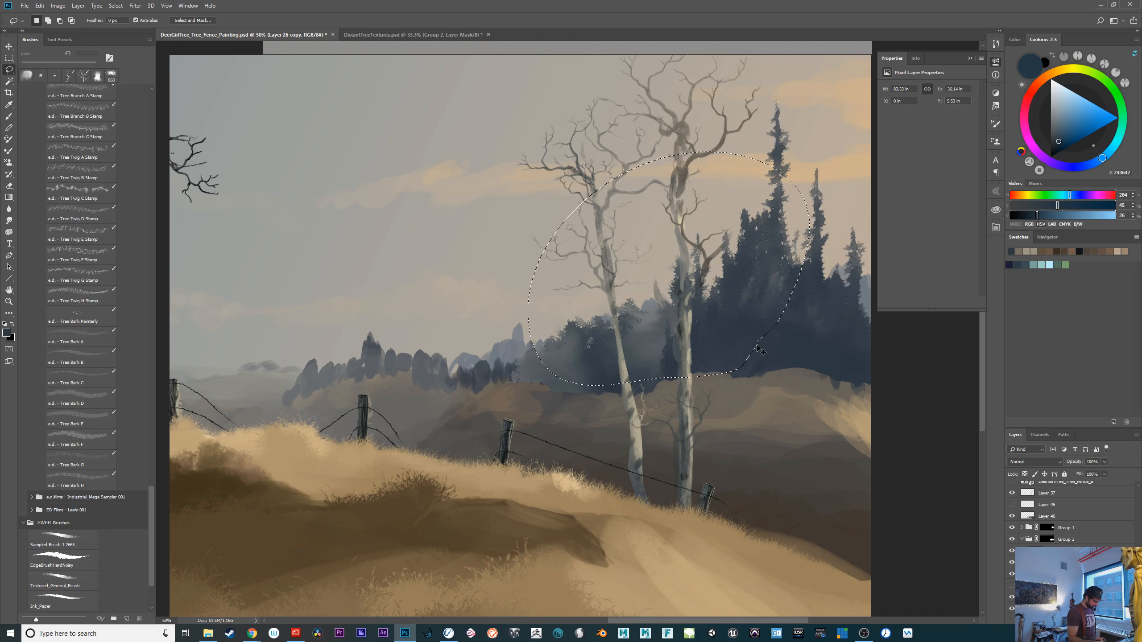
{"action": "key", "text": "ctrl+d"}
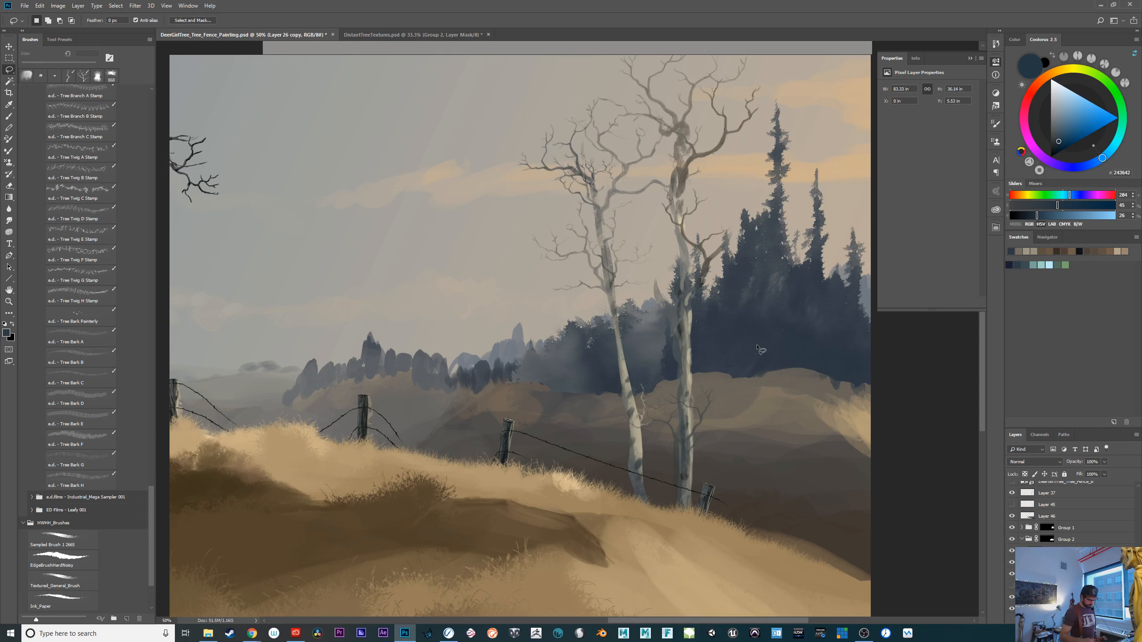
Hide the layer holding the pale blue distant trees behind the hill
{"action": "left_click", "coordinate": [1012, 594]}
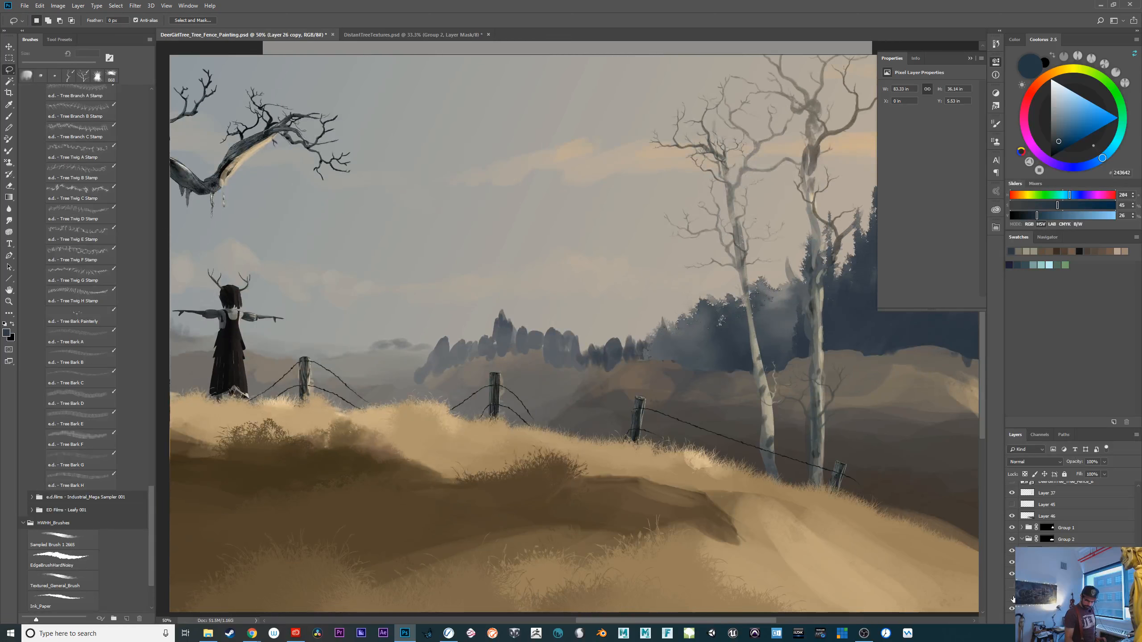
{"action": "left_click", "coordinate": [1013, 596]}
{"action": "left_click", "coordinate": [1013, 594]}
{"action": "left_click_drag", "start_coordinate": [788, 481], "coordinate": [674, 499]}
Lasso the rounded painted treeline along the distant hill on Layer 26 copy, clear it and deselect
{"action": "left_click", "coordinate": [1012, 575]}
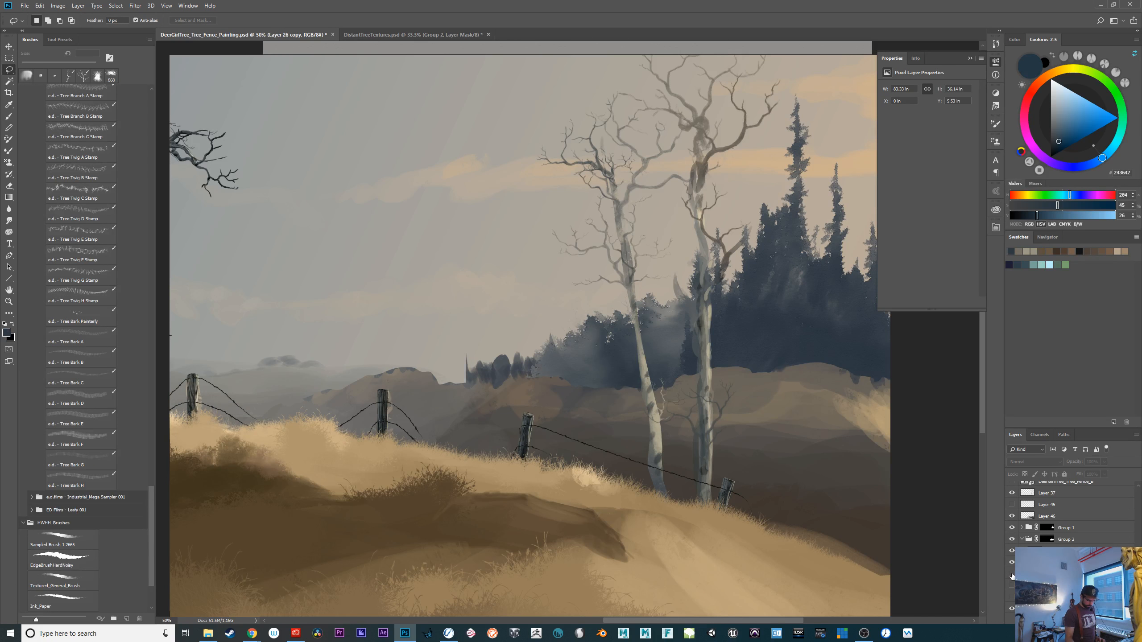
{"action": "left_click", "coordinate": [1012, 575]}
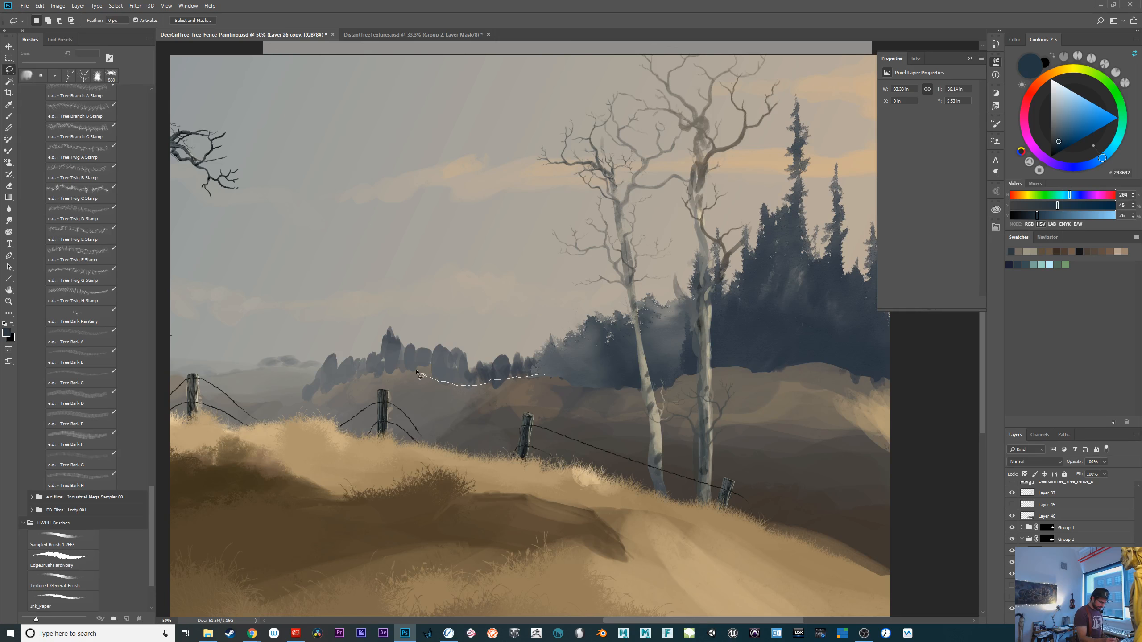
{"action": "mouse_move", "coordinate": [308, 403]}
{"action": "left_mouse_down"}
{"action": "mouse_move", "coordinate": [360, 283]}
{"action": "mouse_move", "coordinate": [530, 288]}
{"action": "mouse_move", "coordinate": [616, 313]}
{"action": "left_mouse_up"}
{"action": "key", "text": "ctrl+d"}
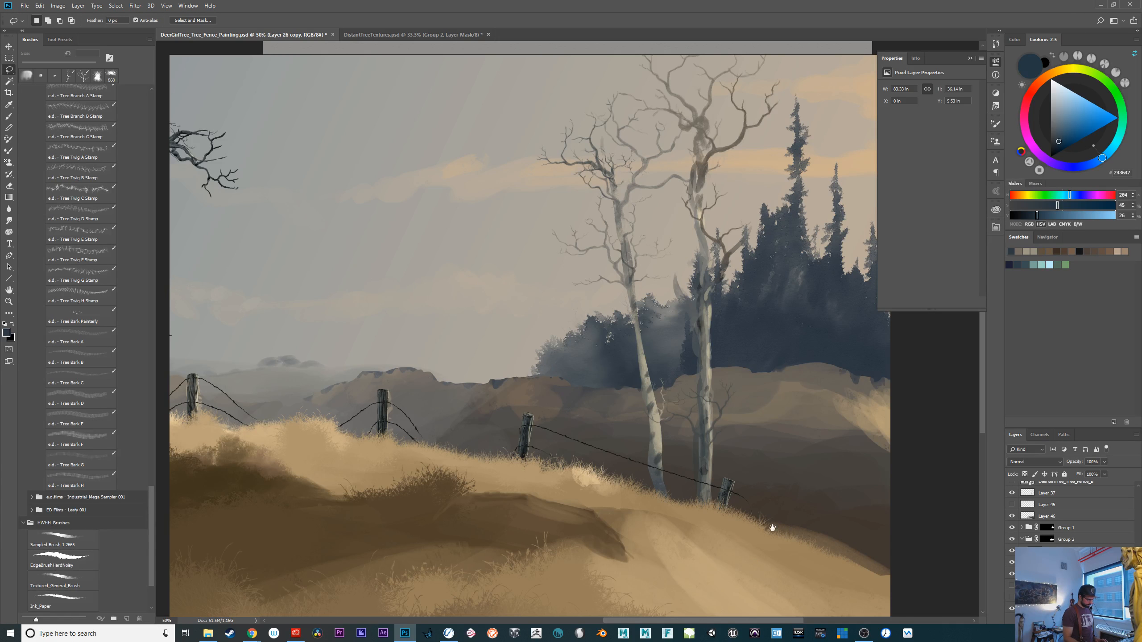
Review the whole painting without the interface panels, and inspect the cleared hill and forest edge up close
{"action": "mouse_move", "coordinate": [803, 533]}
{"action": "left_mouse_down"}
{"action": "mouse_move", "coordinate": [680, 554]}
{"action": "mouse_move", "coordinate": [688, 548]}
{"action": "left_mouse_up"}
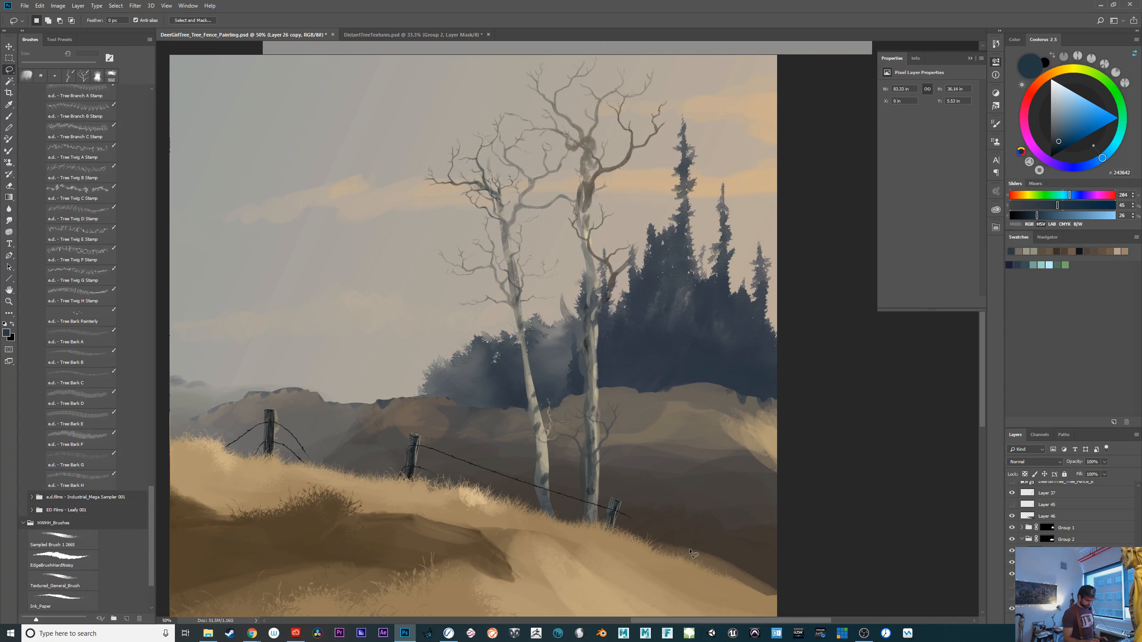
{"action": "key", "text": "ctrl+minus"}
{"action": "key", "text": "ctrl+minus"}
{"action": "key", "text": "ctrl+plus"}
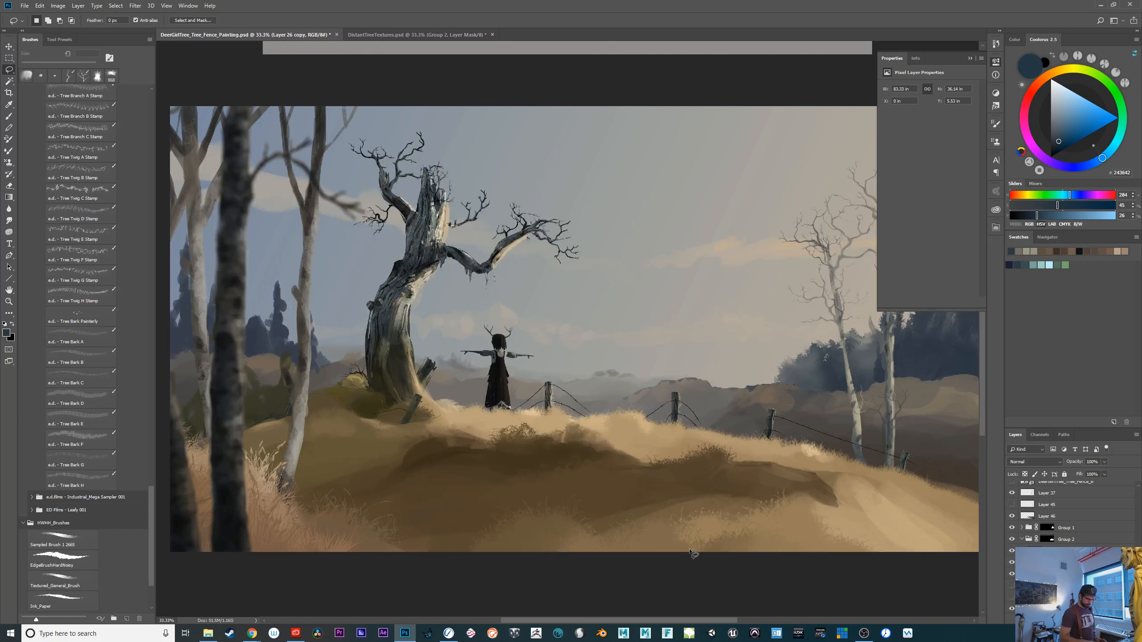
{"action": "key", "text": "Tab"}
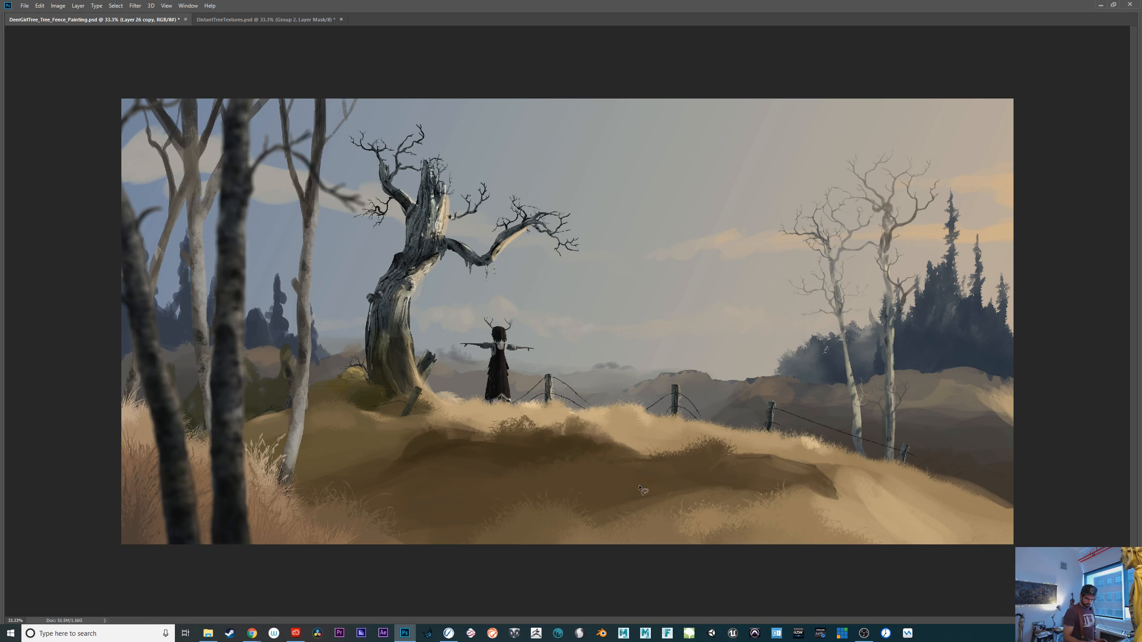
{"action": "key", "text": "ctrl+plus"}
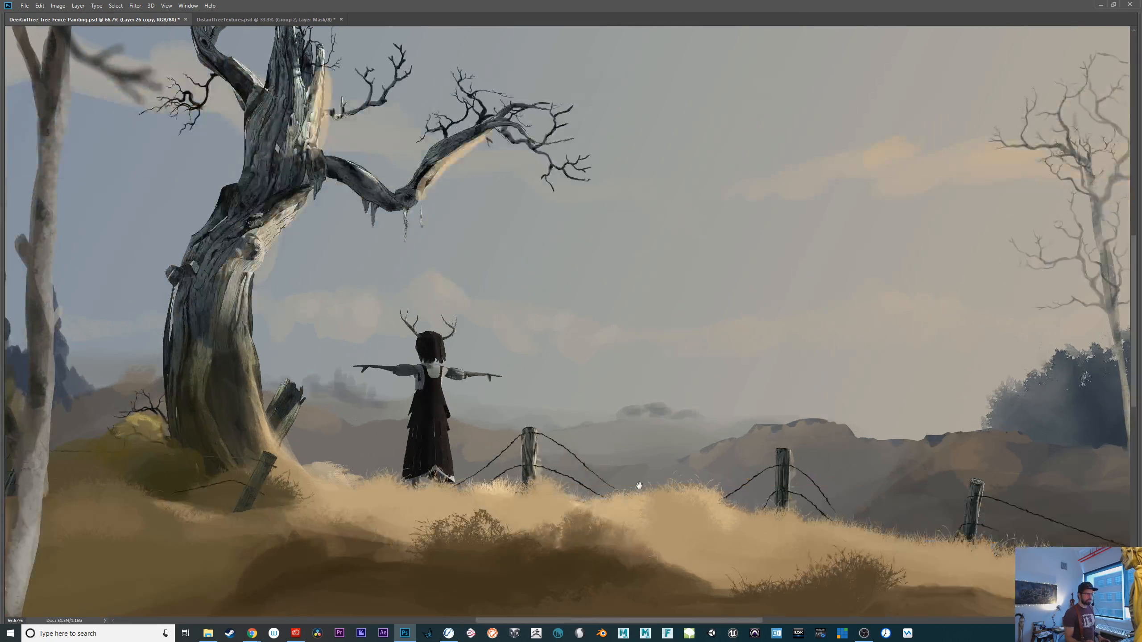
{"action": "left_click_drag", "start_coordinate": [801, 443], "coordinate": [399, 361]}
{"action": "left_click_drag", "start_coordinate": [805, 492], "coordinate": [681, 546]}
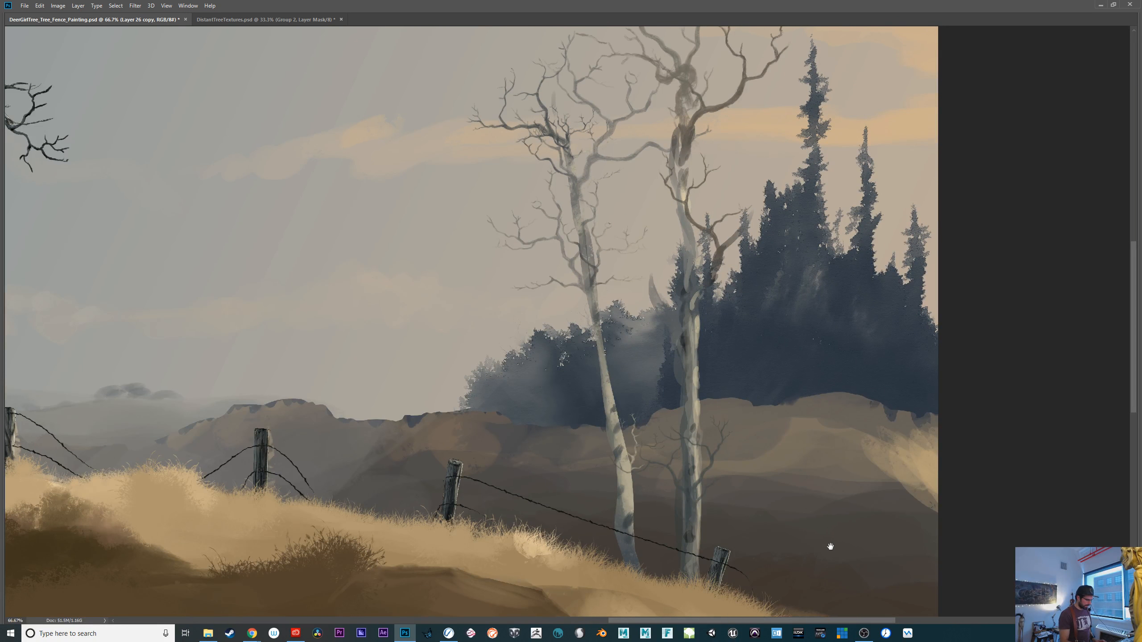
{"action": "key", "text": "ctrl+minus"}
{"action": "key", "text": "Tab"}
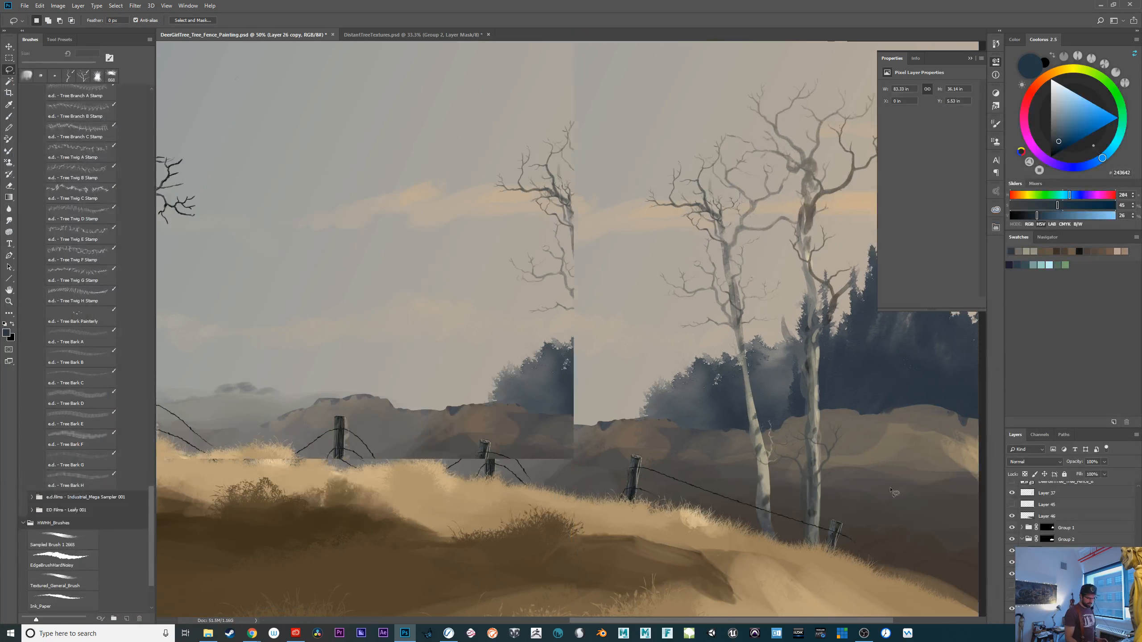
Toggle the visibility of Layer 26 copy to check what it still contributes near the hills and the deer girl
{"action": "left_click", "coordinate": [1011, 575]}
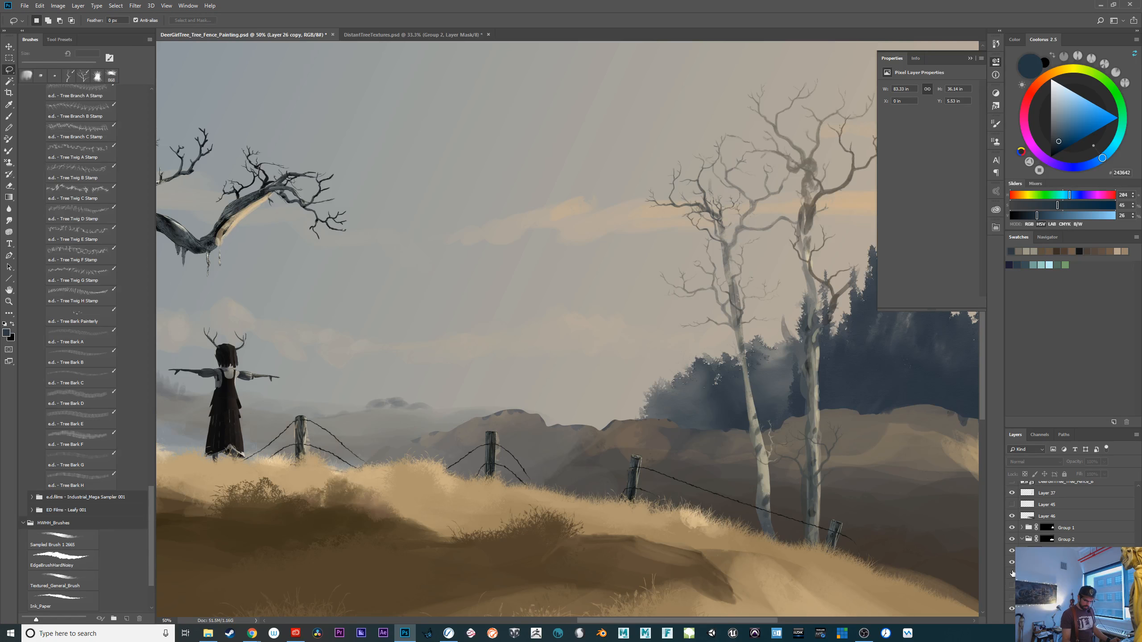
{"action": "left_click", "coordinate": [1011, 575]}
{"action": "left_click", "coordinate": [1012, 576]}
{"action": "left_click", "coordinate": [1012, 573]}
{"action": "left_click_drag", "start_coordinate": [576, 541], "coordinate": [902, 532]}
{"action": "left_click", "coordinate": [1012, 578]}
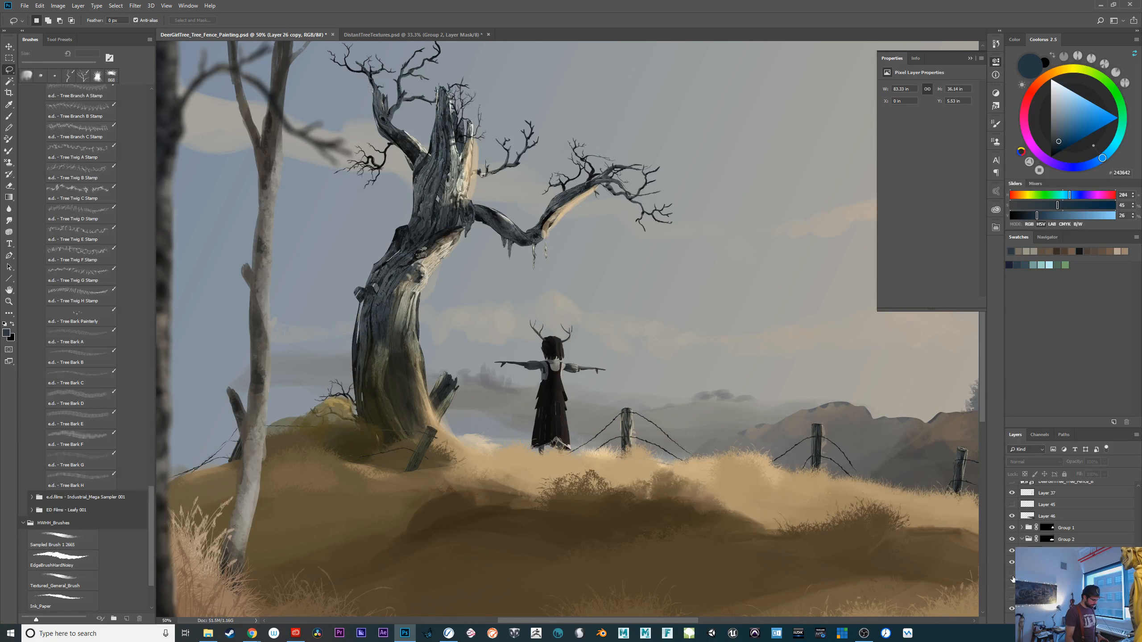
{"action": "left_click", "coordinate": [1012, 574]}
{"action": "left_click_drag", "start_coordinate": [913, 541], "coordinate": [408, 558]}
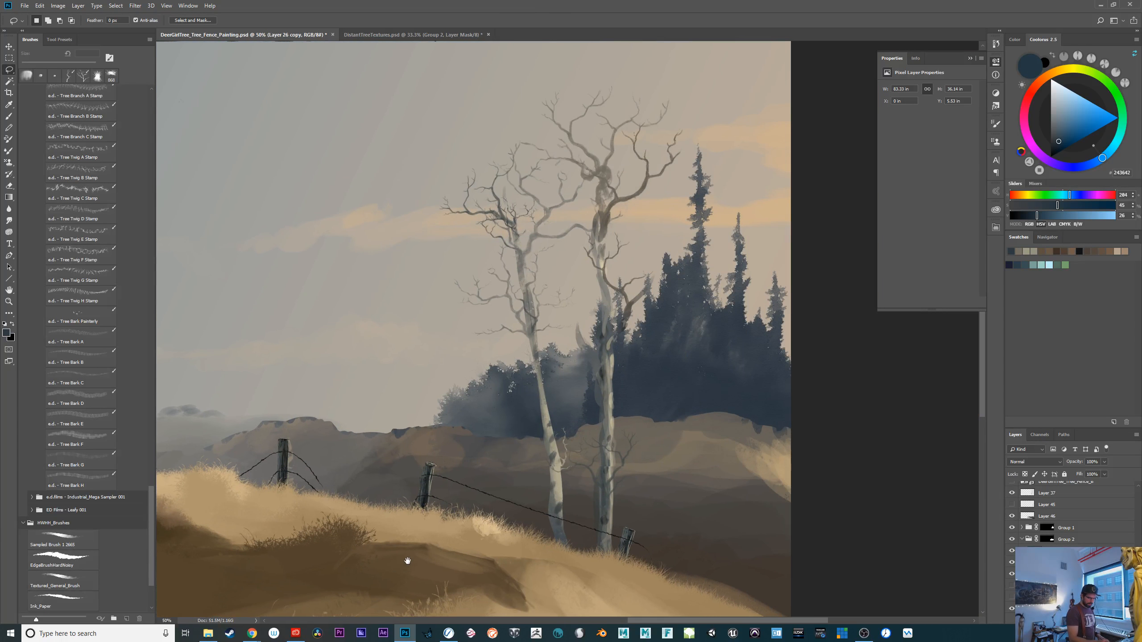
Duplicate the masked Group 2 and shift the copy along the distant hill away from the forest
{"action": "left_click", "coordinate": [1071, 543]}
{"action": "key", "text": "ctrl+j"}
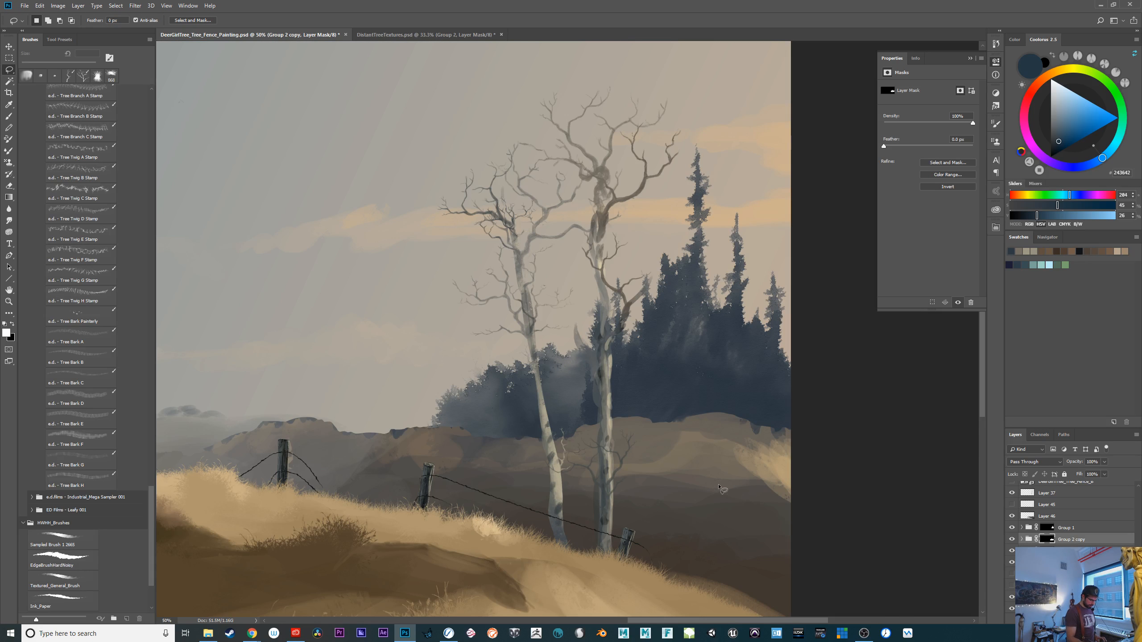
{"action": "key", "text": "v"}
{"action": "mouse_move", "coordinate": [726, 486]}
{"action": "left_mouse_down"}
{"action": "mouse_move", "coordinate": [584, 492]}
{"action": "mouse_move", "coordinate": [488, 518]}
{"action": "left_mouse_up"}
Rotate the group copy roughly half a turn with Free Transform and set it along the distant hill's ridge
{"action": "key", "text": "ctrl+t"}
{"action": "left_click_drag", "start_coordinate": [764, 472], "coordinate": [116, 478]}
{"action": "left_click_drag", "start_coordinate": [876, 465], "coordinate": [827, 258]}
{"action": "left_click_drag", "start_coordinate": [640, 448], "coordinate": [737, 295]}
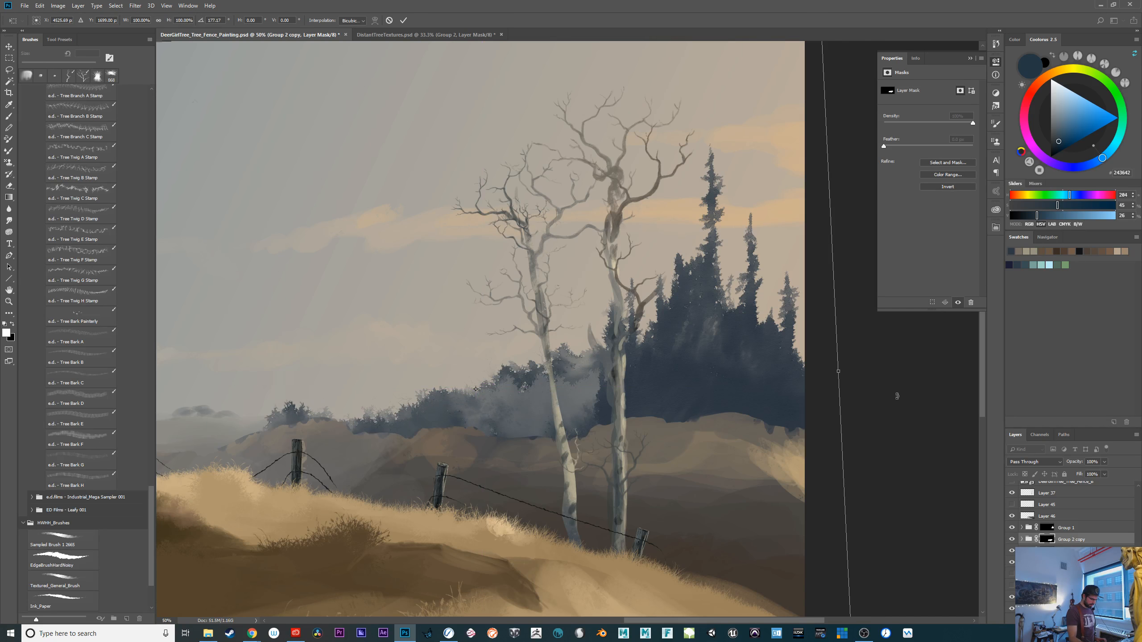
{"action": "left_click_drag", "start_coordinate": [890, 418], "coordinate": [870, 475]}
{"action": "left_click_drag", "start_coordinate": [514, 425], "coordinate": [460, 439]}
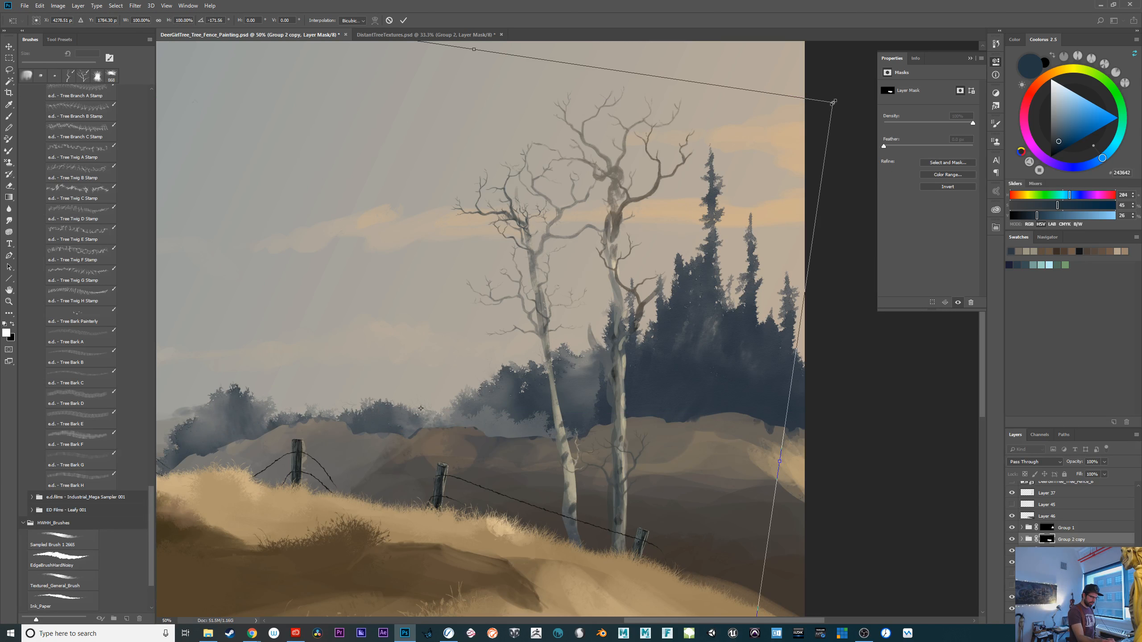
Scale the group copy to about 61%, fine-tune its rotation to about 178.7°, align it with the ridge and apply the transform
{"action": "left_click_drag", "start_coordinate": [834, 102], "coordinate": [556, 226]}
{"action": "left_click_drag", "start_coordinate": [452, 496], "coordinate": [558, 396]}
{"action": "left_click_drag", "start_coordinate": [812, 470], "coordinate": [809, 426]}
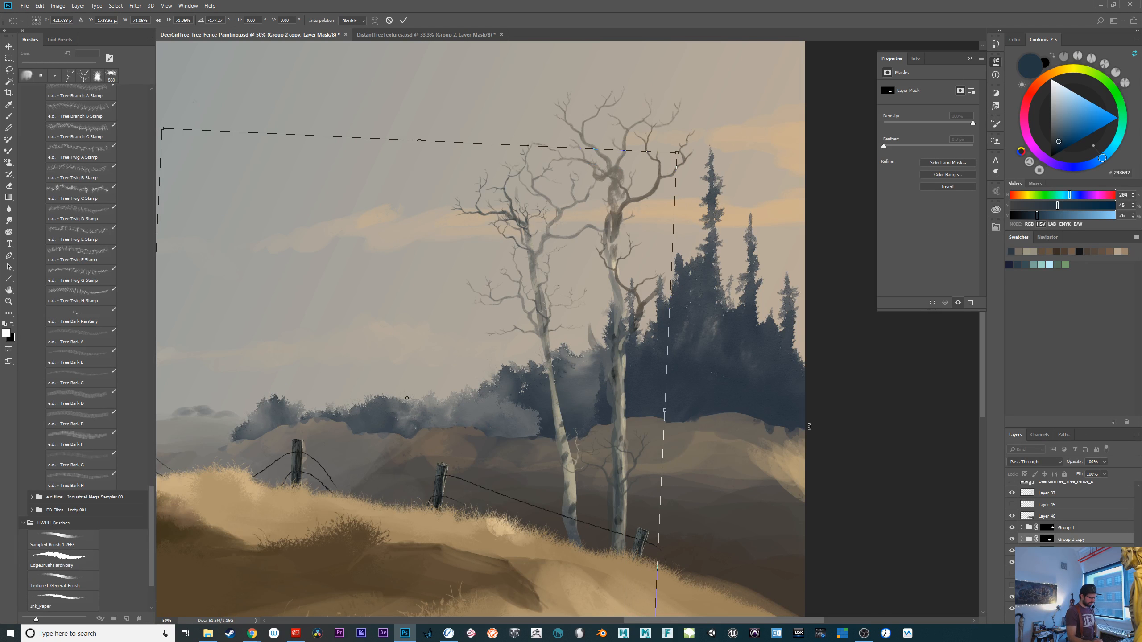
{"action": "left_click_drag", "start_coordinate": [529, 439], "coordinate": [528, 433]}
{"action": "left_click_drag", "start_coordinate": [677, 148], "coordinate": [603, 200]}
{"action": "left_click_drag", "start_coordinate": [526, 473], "coordinate": [576, 453]}
{"action": "left_click_drag", "start_coordinate": [760, 494], "coordinate": [758, 467]}
{"action": "key", "text": "Return"}
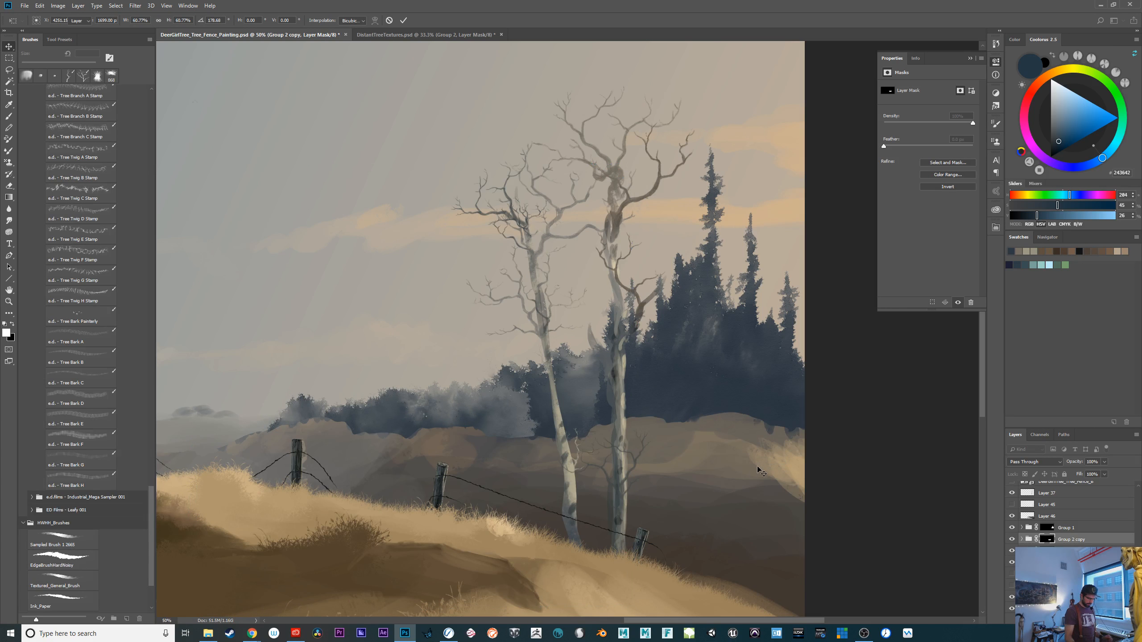
Place Group 2 copy beneath Group 2 in the layer stack and nudge its trees slightly left and down
{"action": "left_click_drag", "start_coordinate": [1072, 539], "coordinate": [1072, 556]}
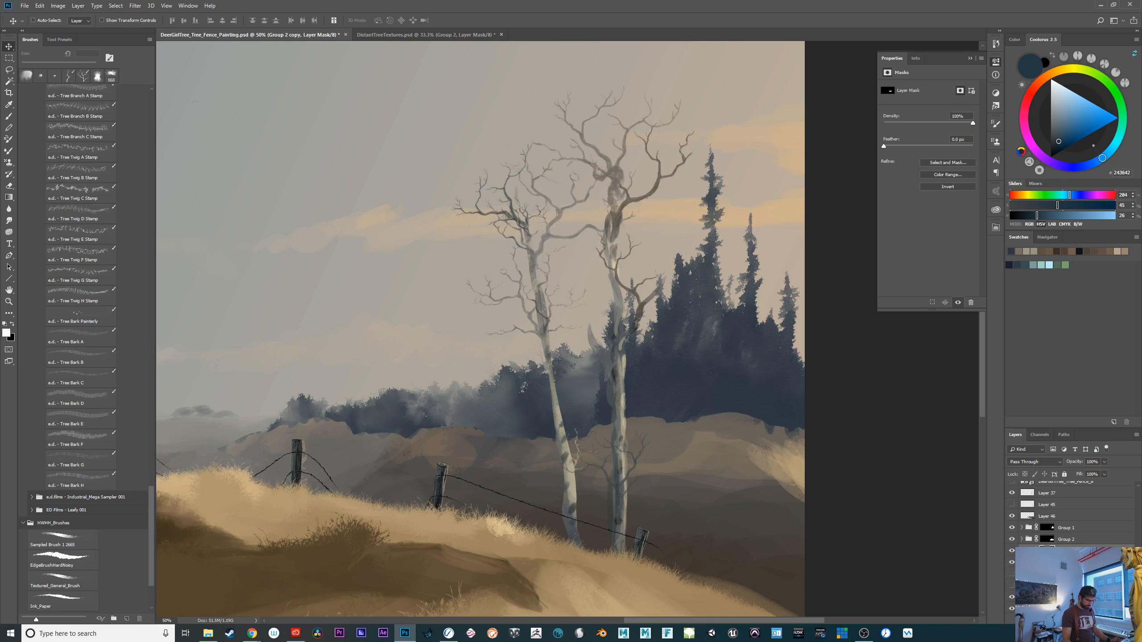
{"action": "mouse_move", "coordinate": [505, 437]}
{"action": "left_mouse_down"}
{"action": "mouse_move", "coordinate": [476, 443]}
{"action": "mouse_move", "coordinate": [495, 445]}
{"action": "left_mouse_up"}
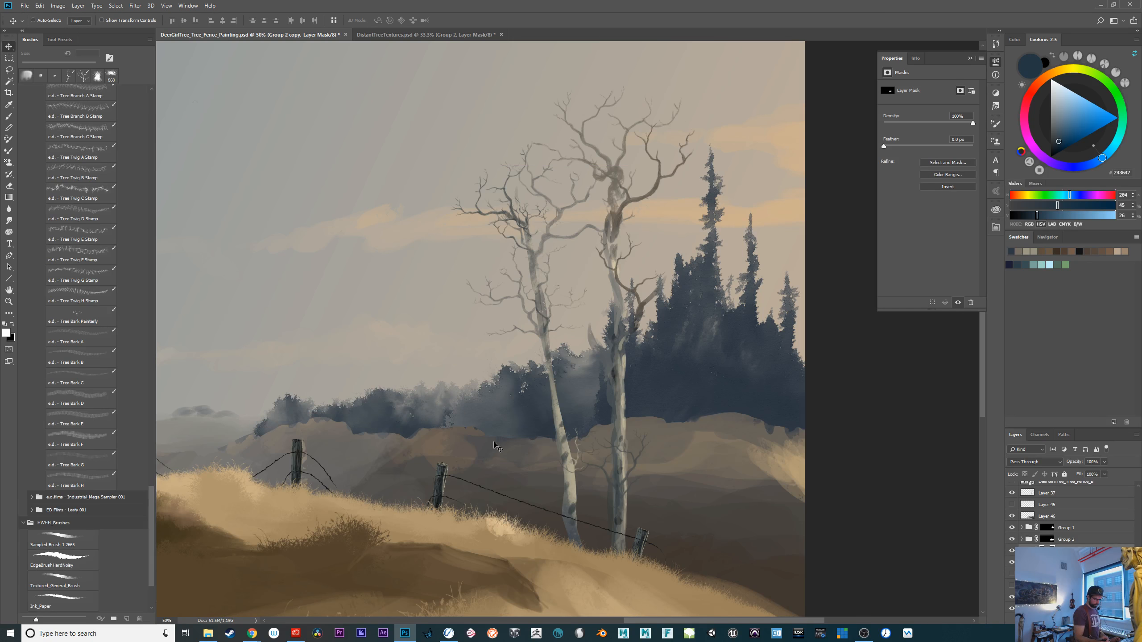
Review the full painting without the interface panels, and inspect the extended treeline on the distant hill up close
{"action": "key", "text": "ctrl+minus"}
{"action": "key", "text": "ctrl+minus"}
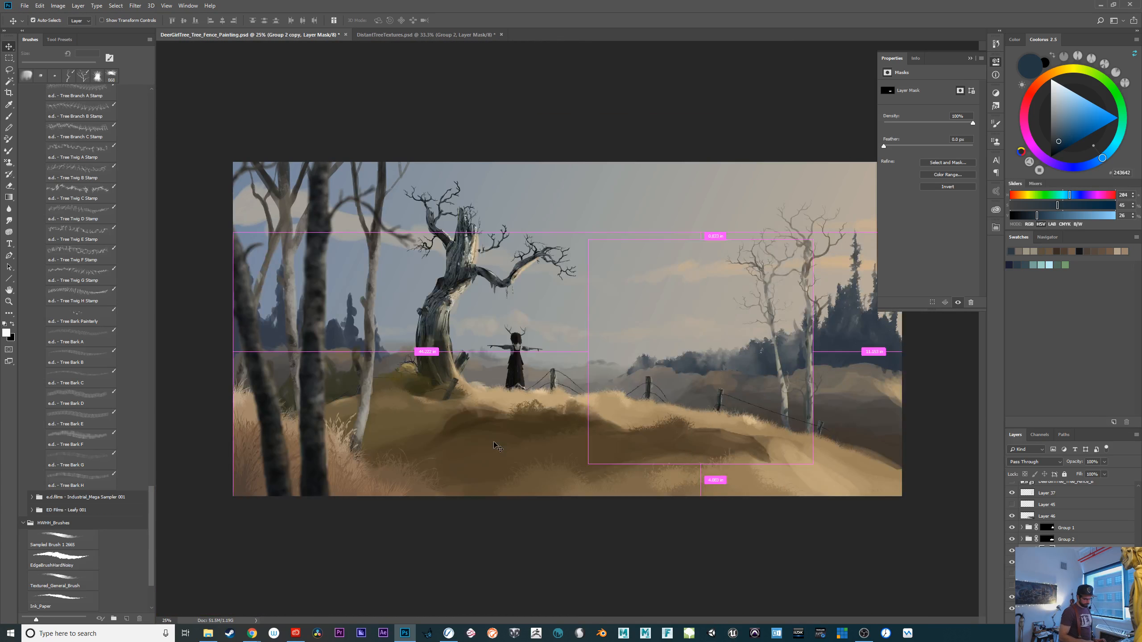
{"action": "key", "text": "ctrl+equal"}
{"action": "key", "text": "ctrl+minus"}
{"action": "key", "text": "Tab"}
{"action": "key", "text": "ctrl+equal"}
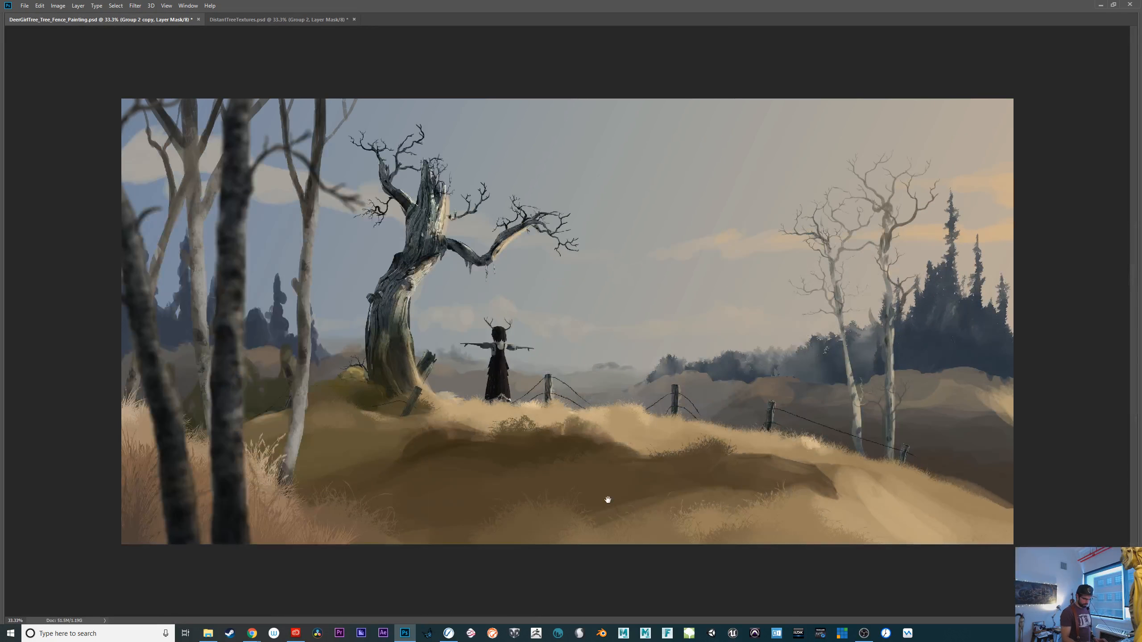
{"action": "key", "text": "ctrl+equal"}
{"action": "key", "text": "ctrl+equal"}
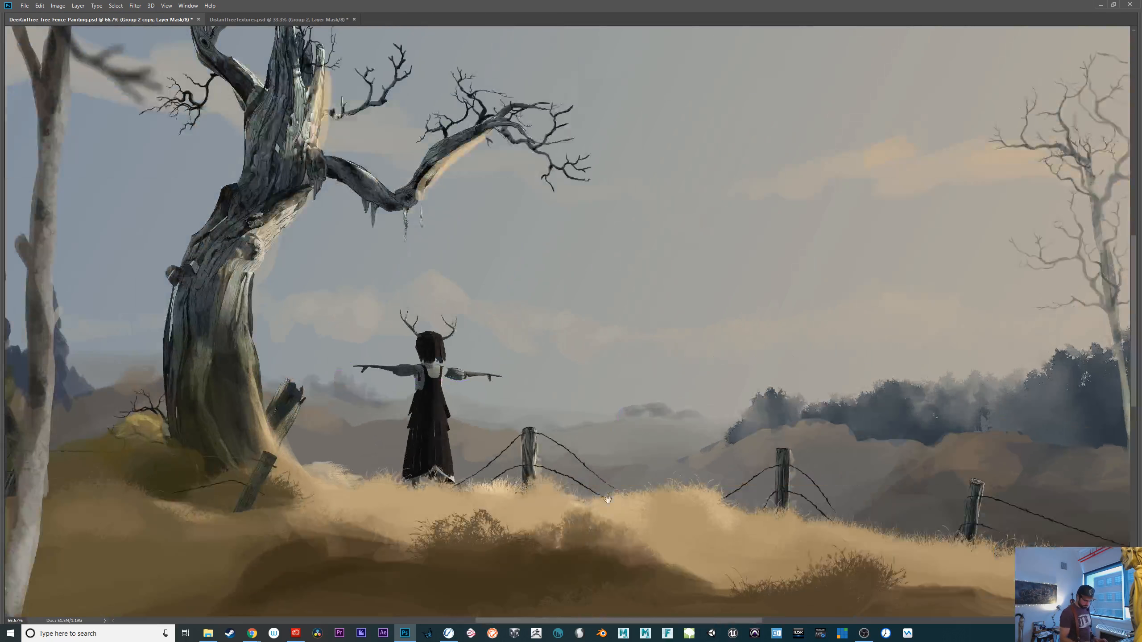
{"action": "left_click_drag", "start_coordinate": [587, 502], "coordinate": [523, 498]}
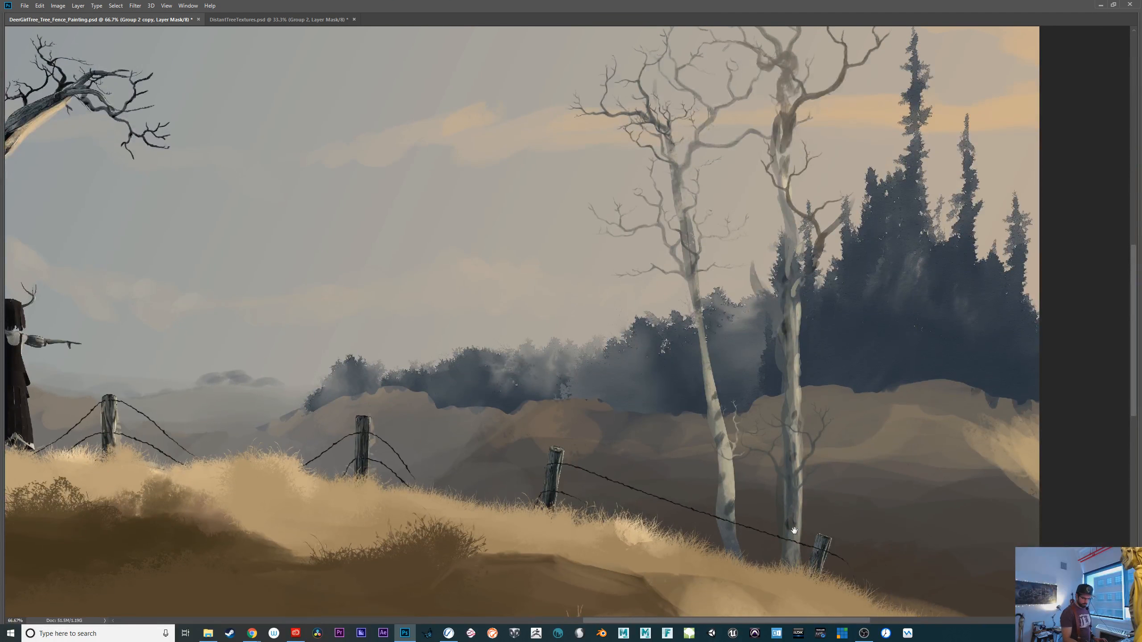
{"action": "left_click_drag", "start_coordinate": [798, 529], "coordinate": [788, 548]}
{"action": "key", "text": "ctrl+minus"}
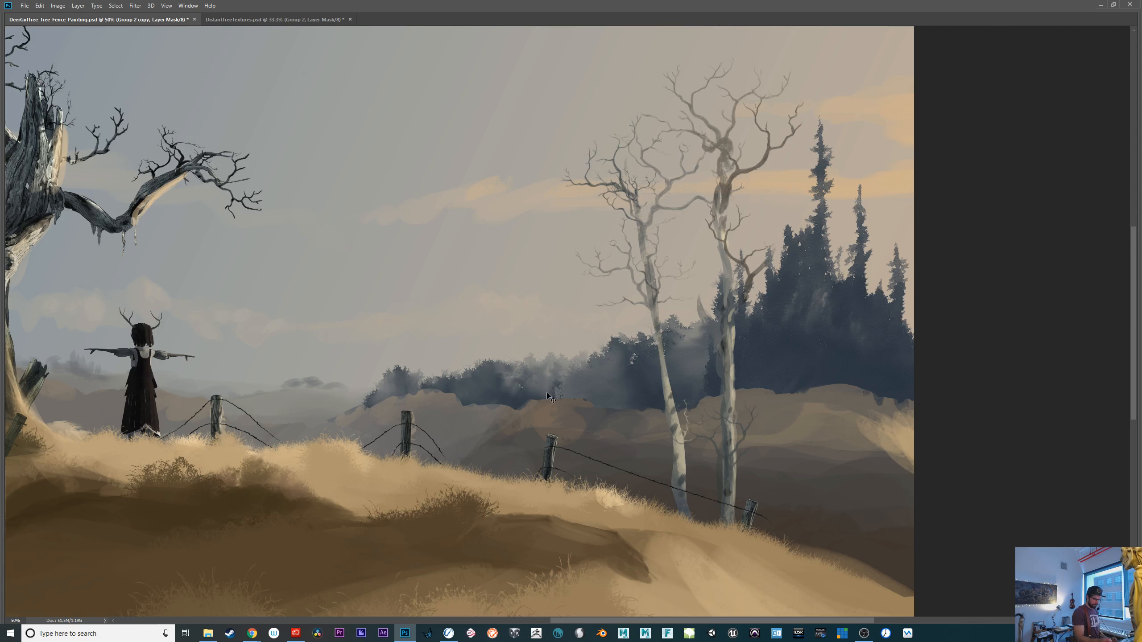
Switch to the DistantTreeTextures document and toggle its hidden tree layers to reveal the conifer treeline texture
{"action": "left_click", "coordinate": [283, 21]}
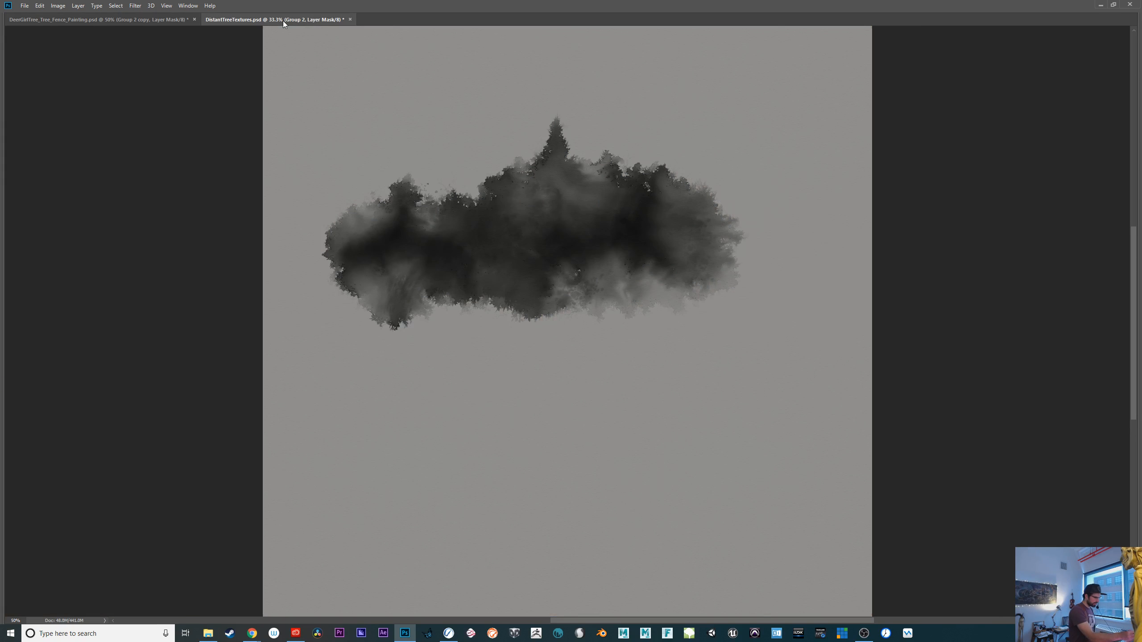
{"action": "key", "text": "Tab"}
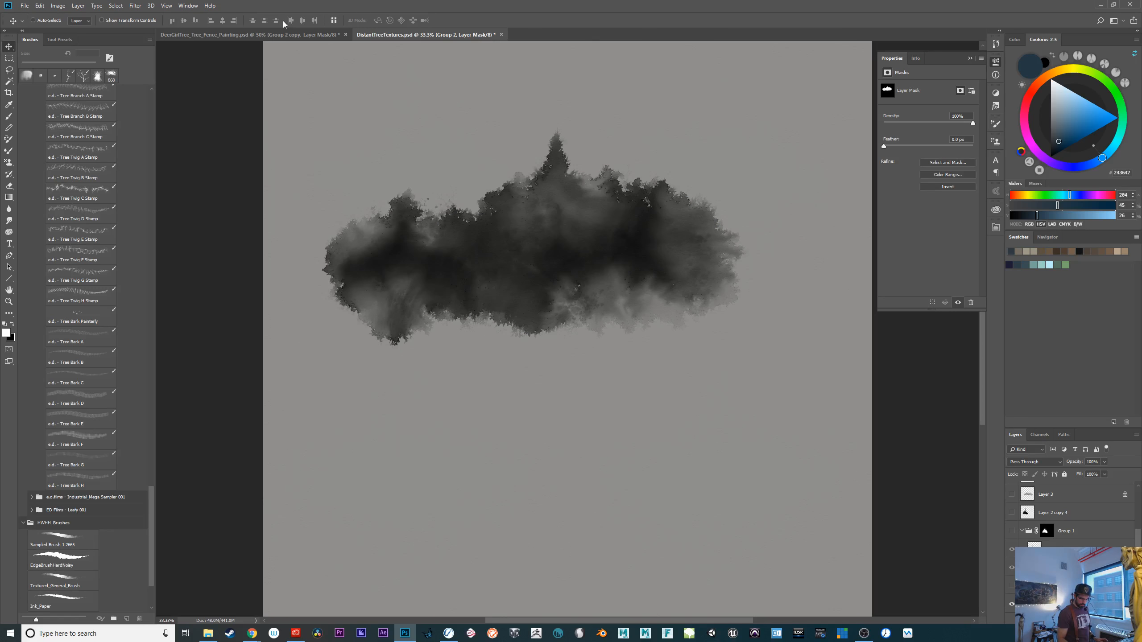
{"action": "left_click", "coordinate": [1012, 514]}
{"action": "left_click", "coordinate": [1011, 513]}
{"action": "left_click", "coordinate": [1016, 512]}
{"action": "scroll", "coordinate": [1138, 541], "scroll_direction": "up", "scroll_amount": 5}
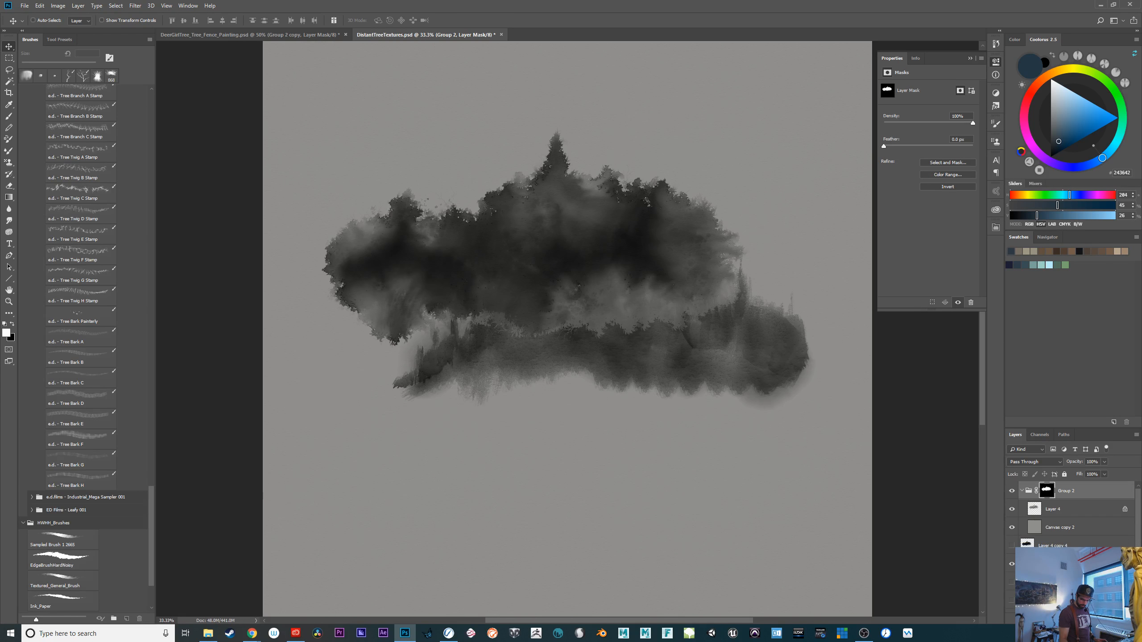
Hide Group 2 and select Layer 3, which holds the conifer treeline, after toggling its visibility
{"action": "left_click", "coordinate": [1012, 491]}
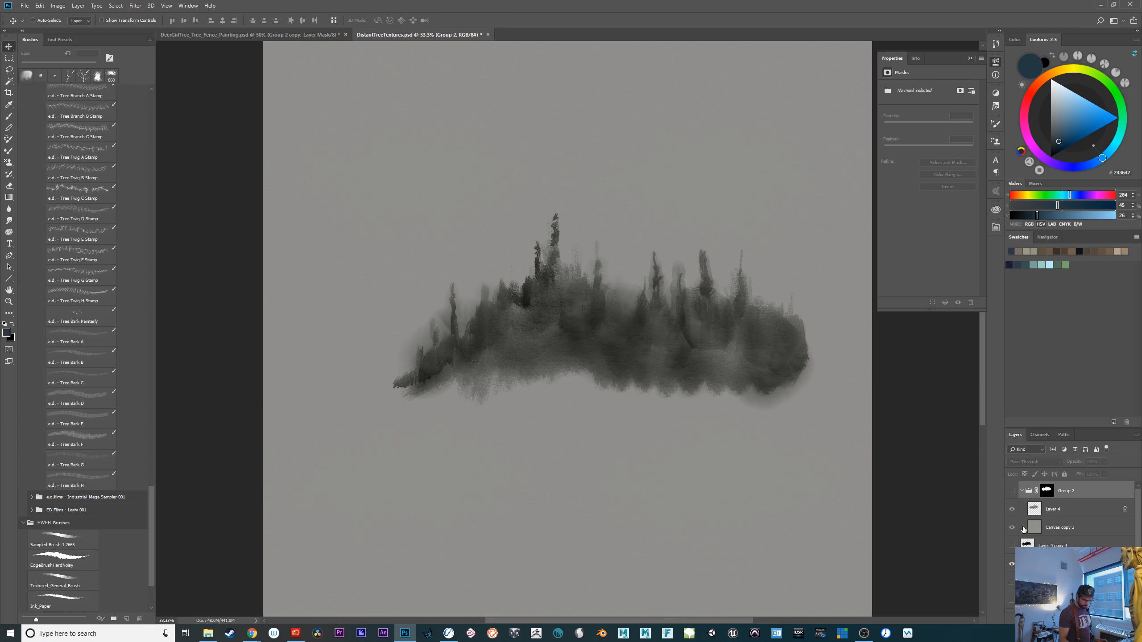
{"action": "left_click", "coordinate": [1012, 568]}
{"action": "left_click", "coordinate": [1012, 568]}
{"action": "left_click", "coordinate": [1049, 566]}
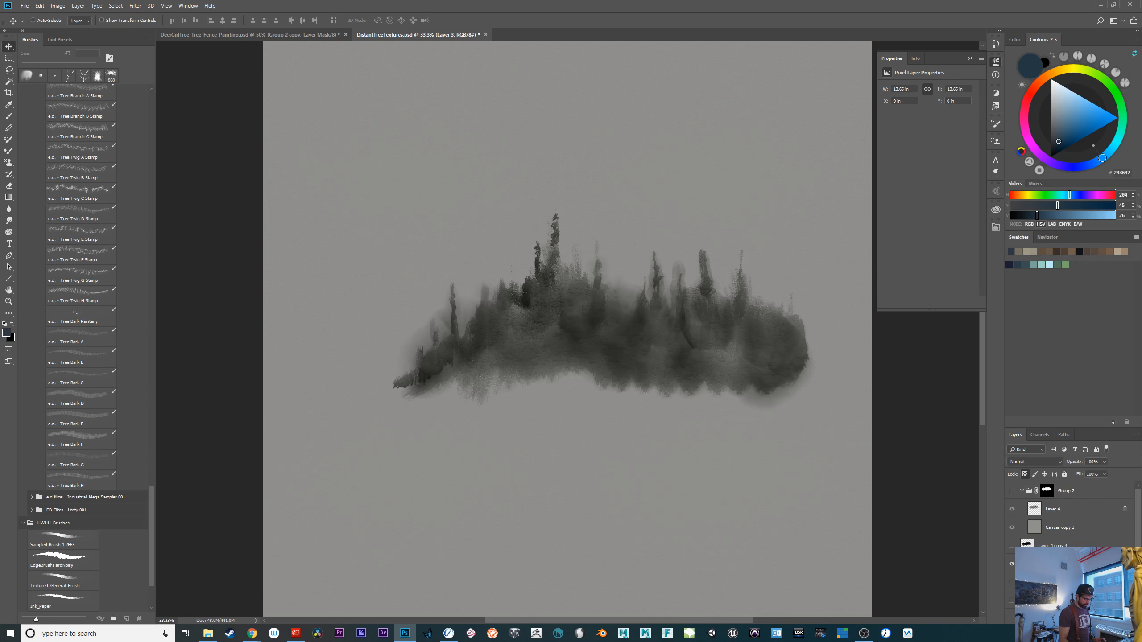
Duplicate Layer 3 five times so the stacked copies darken the conifer treeline into a solid silhouette
{"action": "key", "text": "ctrl+j"}
{"action": "key", "text": "ctrl+j"}
{"action": "key", "text": "ctrl+j"}
{"action": "key", "text": "ctrl+j"}
{"action": "key", "text": "ctrl+j"}
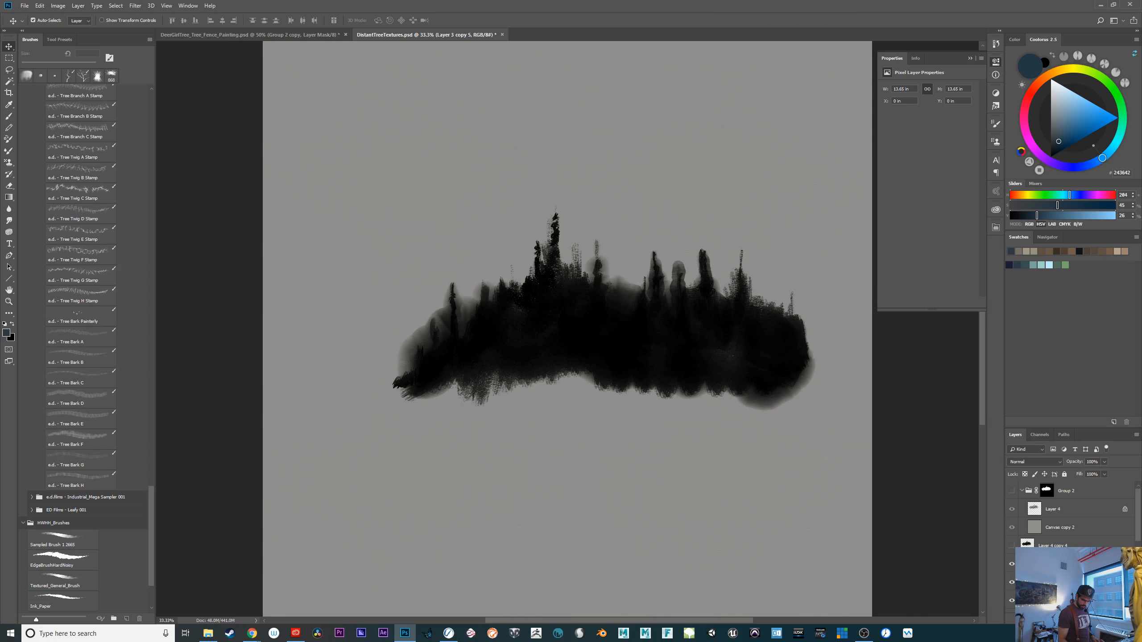
Merge the duplicated Layer 3 copies into one silhouette layer and load its shape as a selection
{"action": "left_click_drag", "start_coordinate": [1137, 538], "coordinate": [1137, 572]}
{"action": "left_click", "coordinate": [1054, 572], "text": "shift"}
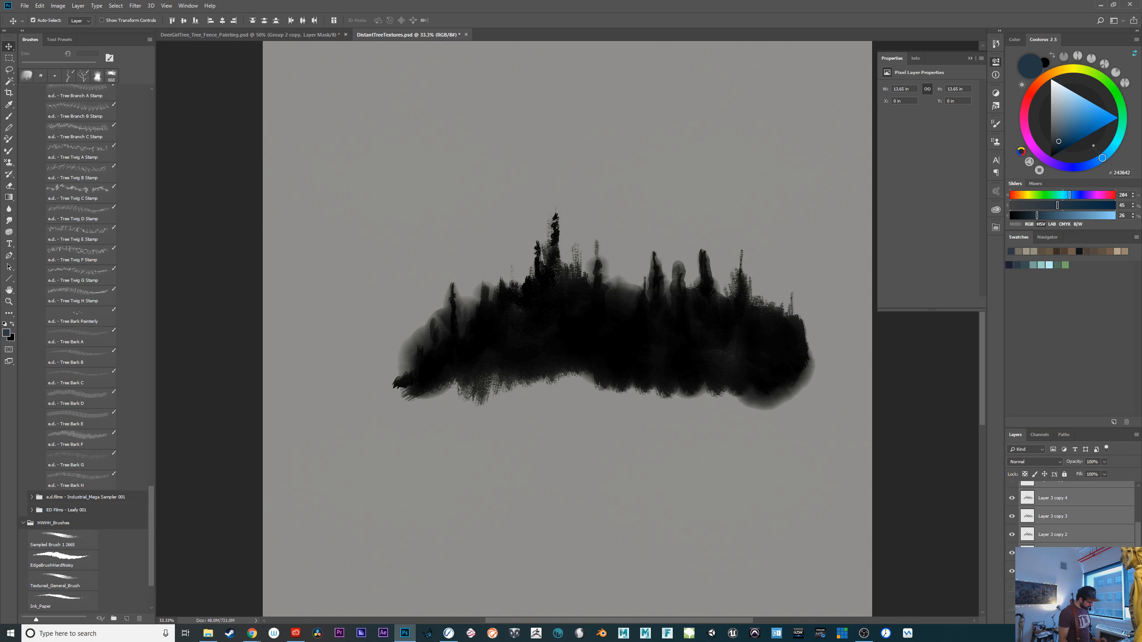
{"action": "key", "text": "ctrl+e"}
{"action": "left_click", "coordinate": [1028, 488], "text": "ctrl"}
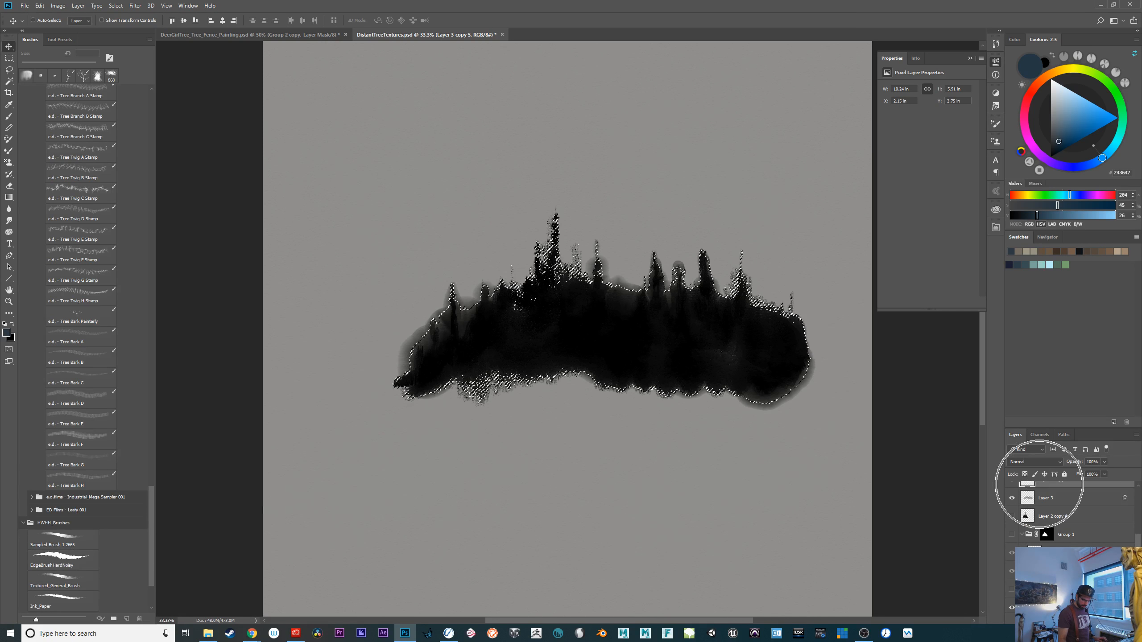
Hide the merged silhouette, put Layer 3 in a new group, and mask the group with the silhouette selection
{"action": "left_click_drag", "start_coordinate": [1138, 535], "coordinate": [1140, 513]}
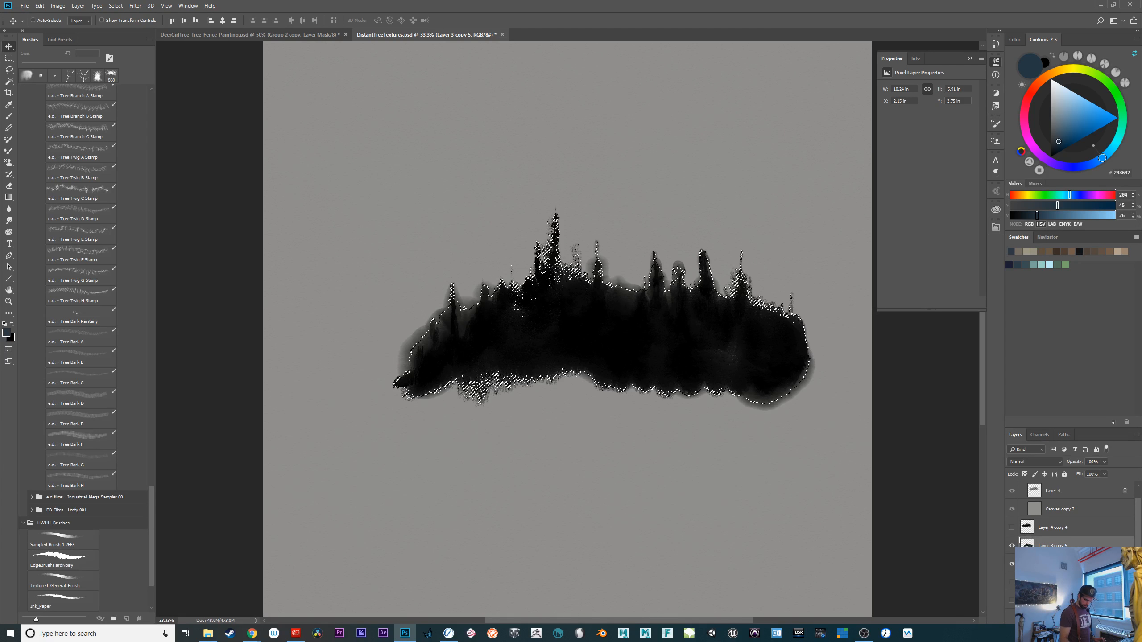
{"action": "left_click", "coordinate": [1012, 546]}
{"action": "left_click", "coordinate": [1052, 564]}
{"action": "key", "text": "ctrl+g"}
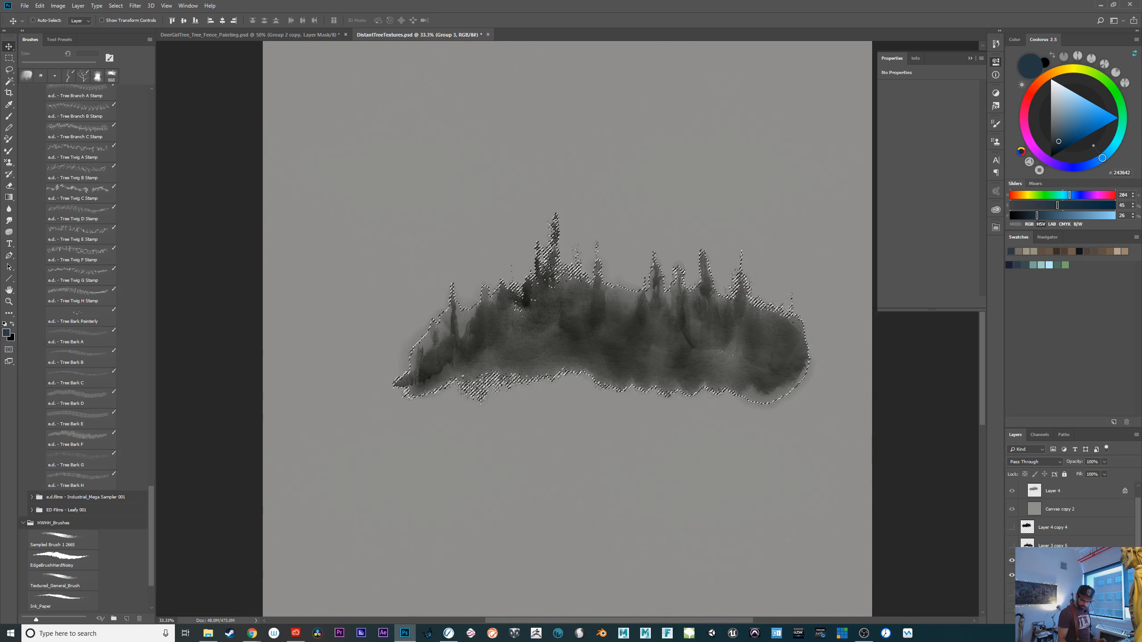
{"action": "left_click", "coordinate": [1075, 619]}
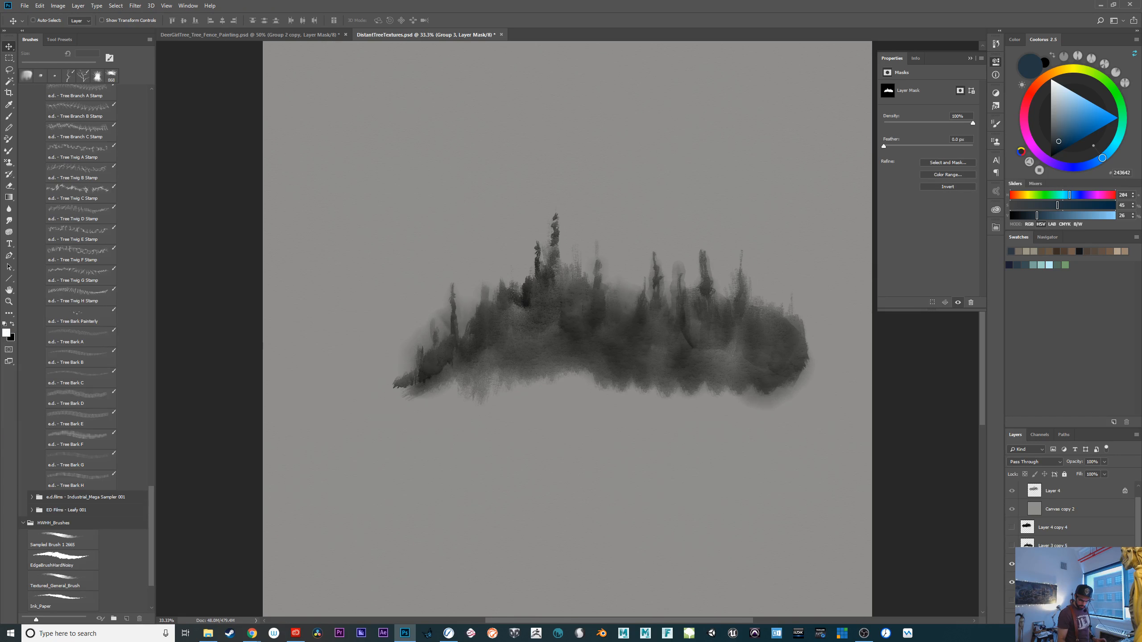
Duplicate the canvas background layer and place the copy inside Group 3 beneath Layer 3
{"action": "scroll", "coordinate": [1070, 518], "scroll_direction": "down", "scroll_amount": 4}
{"action": "left_click", "coordinate": [602, 333], "text": "ctrl"}
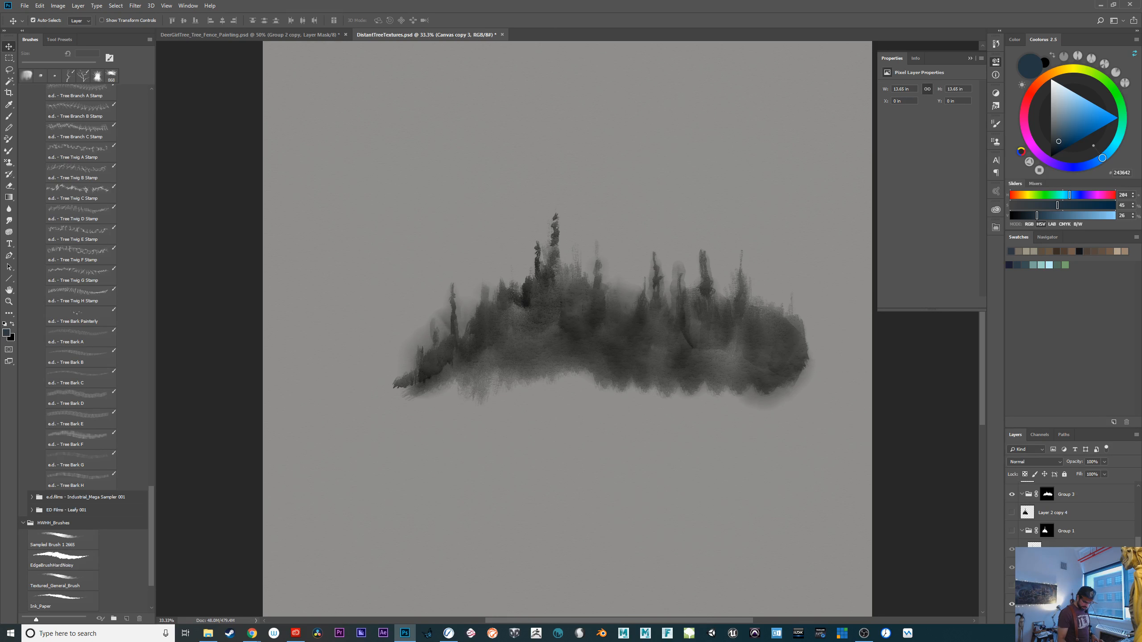
{"action": "mouse_move", "coordinate": [1071, 542]}
{"action": "left_mouse_down"}
{"action": "mouse_move", "coordinate": [1095, 469]}
{"action": "mouse_move", "coordinate": [1093, 526]}
{"action": "mouse_move", "coordinate": [1106, 529]}
{"action": "mouse_move", "coordinate": [1065, 540]}
{"action": "left_mouse_up"}
{"action": "left_click", "coordinate": [1083, 511]}
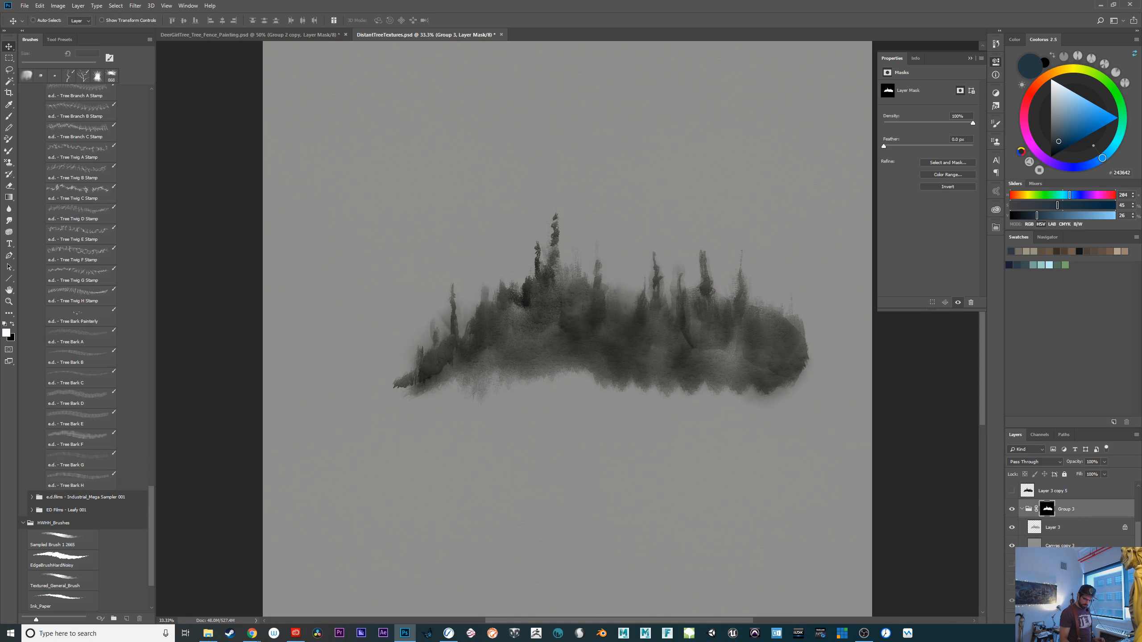
Copy a rectangular area of Canvas copy 3 around the treeline to a new layer, and delete Canvas copy 3
{"action": "left_click", "coordinate": [1048, 538]}
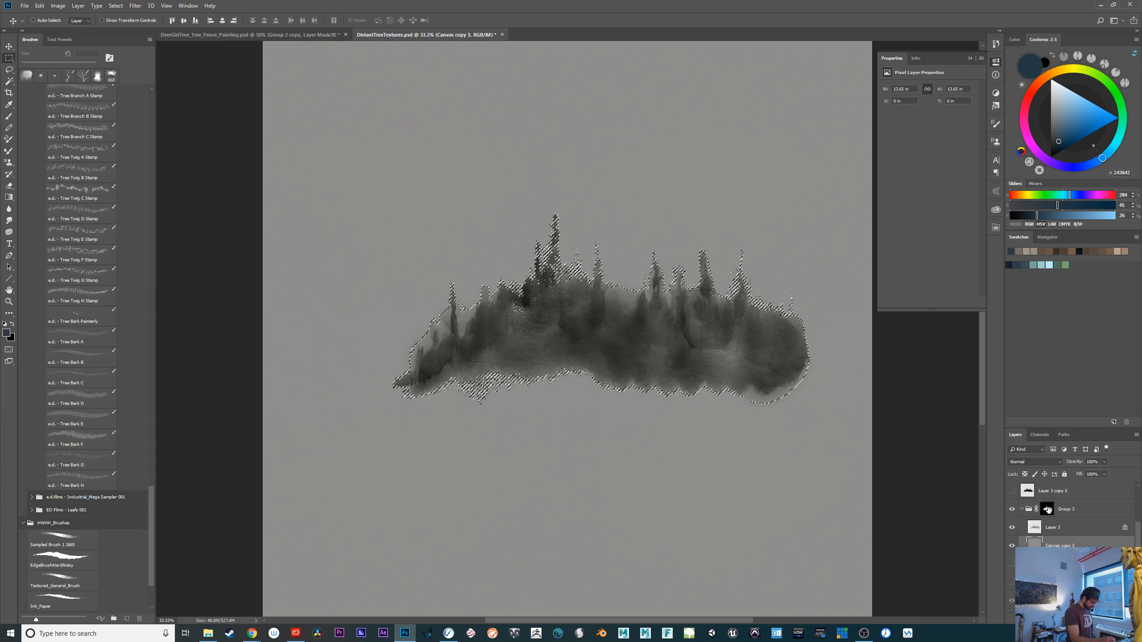
{"action": "key", "text": "m"}
{"action": "left_click_drag", "start_coordinate": [348, 170], "coordinate": [451, 232]}
{"action": "left_click_drag", "start_coordinate": [591, 318], "coordinate": [827, 476]}
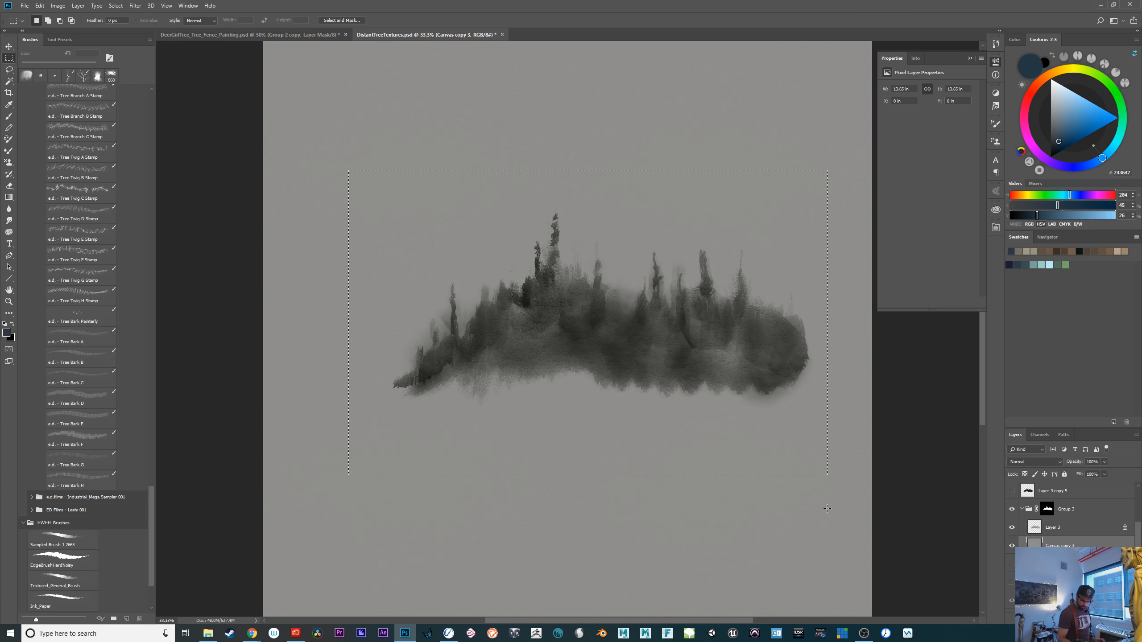
{"action": "key", "text": "ctrl+j"}
{"action": "left_click", "coordinate": [1054, 564]}
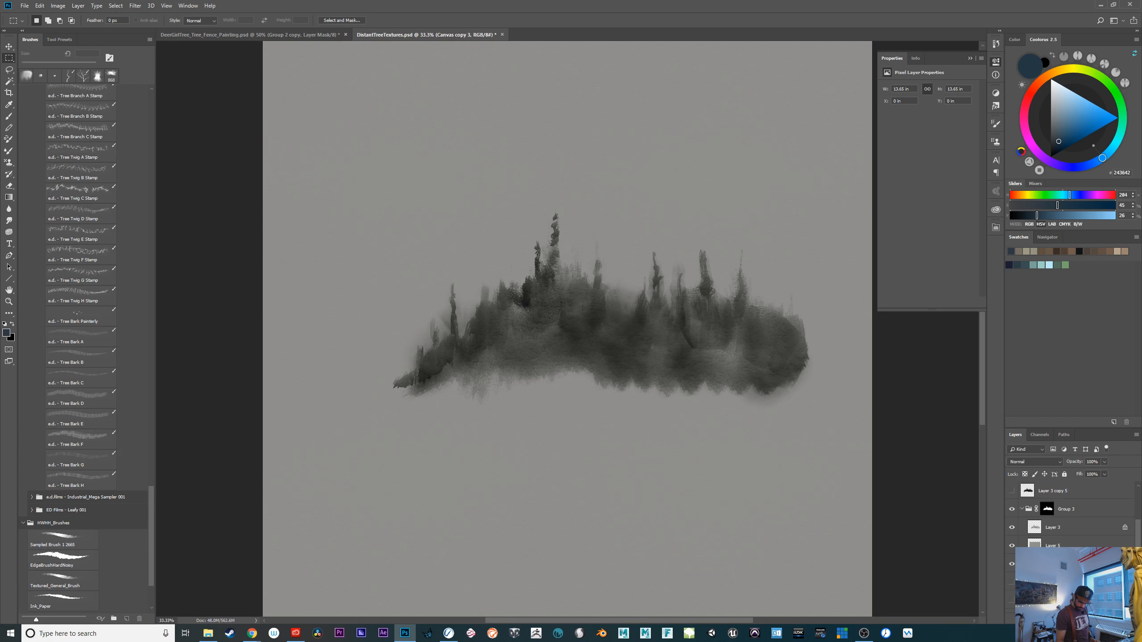
{"action": "left_click", "coordinate": [1126, 620]}
{"action": "key", "text": "Return"}
Copy the masked Group 3 from DistantTreeTextures into the deer girl painting, redock the textures document, and return to the painting
{"action": "left_click", "coordinate": [1067, 512]}
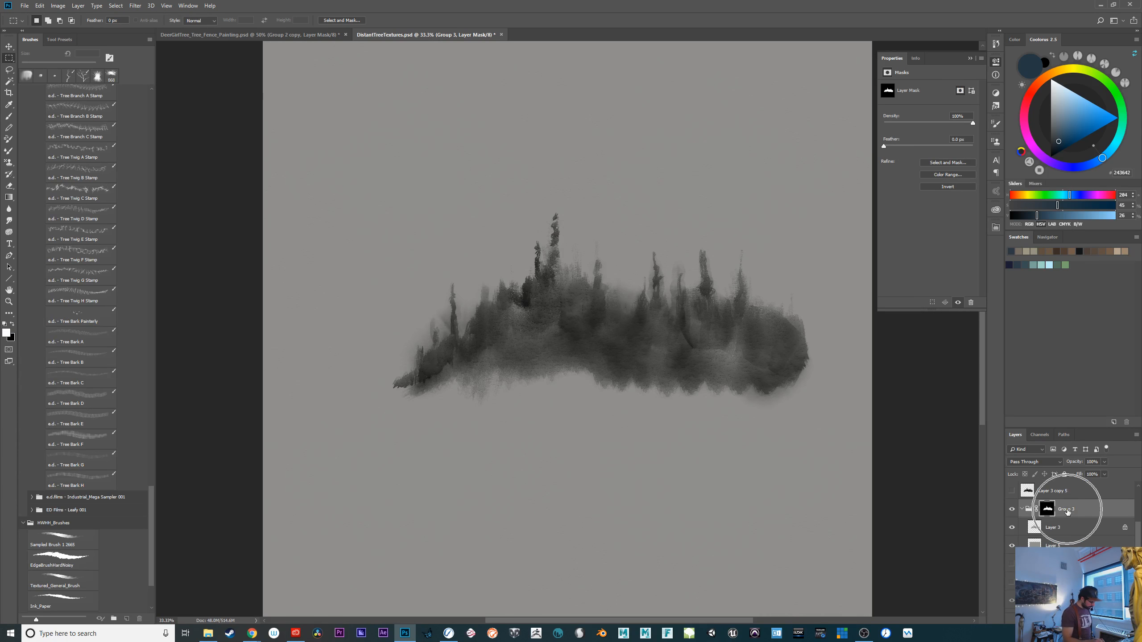
{"action": "key", "text": "v"}
{"action": "mouse_move", "coordinate": [448, 35]}
{"action": "left_mouse_down"}
{"action": "mouse_move", "coordinate": [700, 107]}
{"action": "mouse_move", "coordinate": [709, 99]}
{"action": "left_mouse_up"}
{"action": "key", "text": "b"}
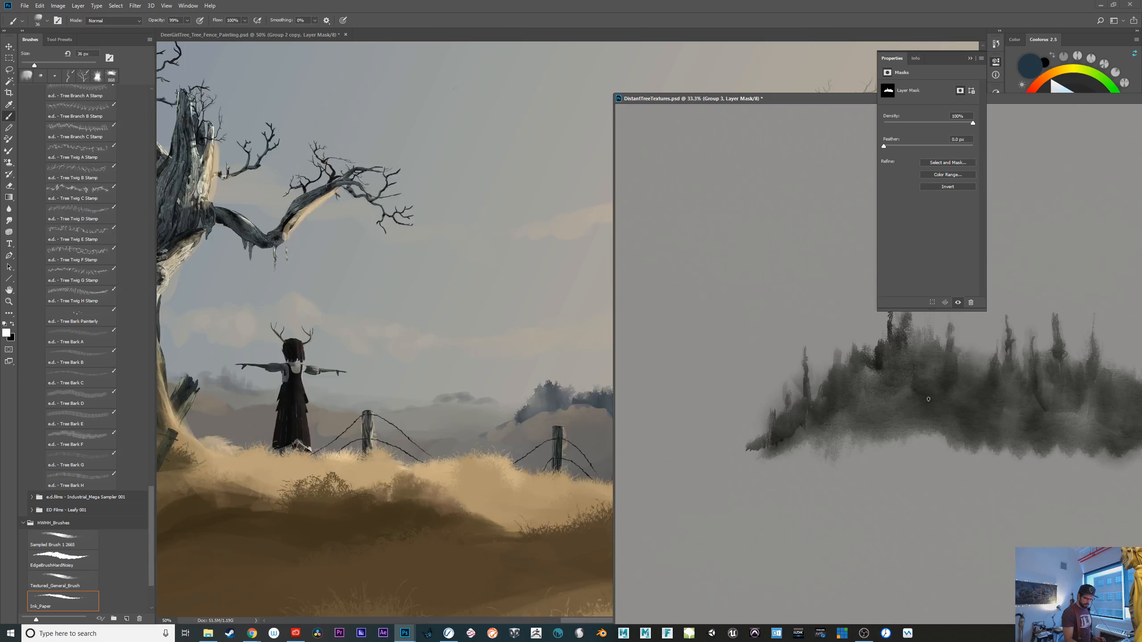
{"action": "key", "text": "v"}
{"action": "mouse_move", "coordinate": [917, 452]}
{"action": "left_mouse_down"}
{"action": "mouse_move", "coordinate": [597, 447]}
{"action": "mouse_move", "coordinate": [552, 114]}
{"action": "left_mouse_up"}
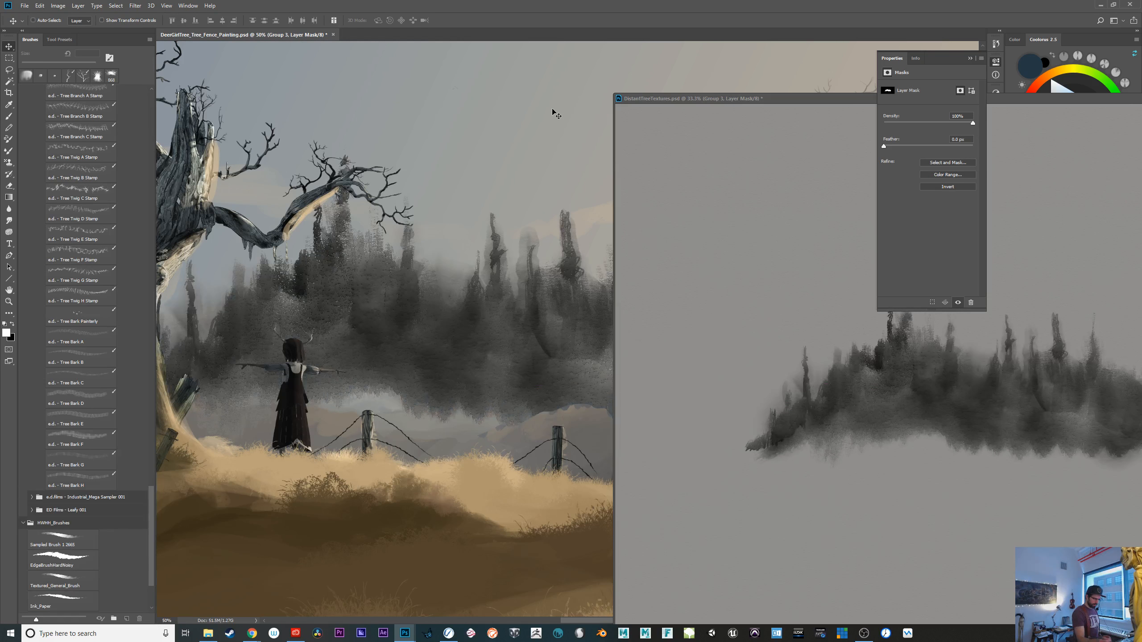
{"action": "mouse_move", "coordinate": [745, 100]}
{"action": "left_mouse_down"}
{"action": "mouse_move", "coordinate": [569, 55]}
{"action": "mouse_move", "coordinate": [571, 39]}
{"action": "left_mouse_up"}
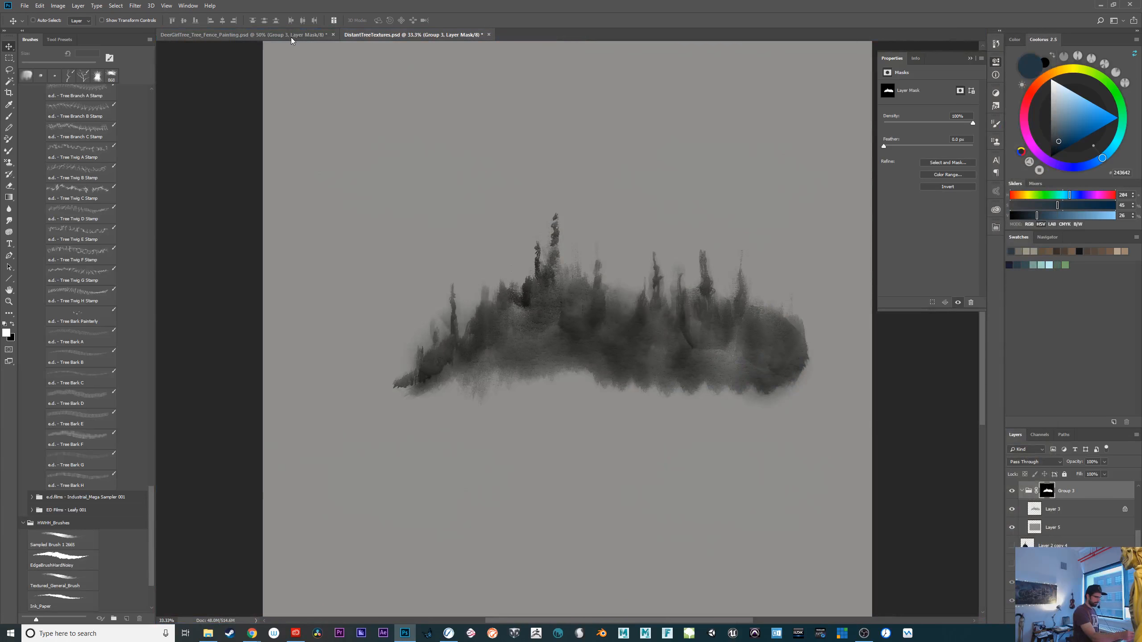
{"action": "left_click", "coordinate": [290, 37]}
Scale the conifer treeline group to about 68% and place it on the distant hill beside the existing blue trees
{"action": "left_click_drag", "start_coordinate": [623, 446], "coordinate": [790, 468]}
{"action": "key", "text": "ctrl+minus"}
{"action": "key", "text": "ctrl+minus"}
{"action": "key", "text": "ctrl+t"}
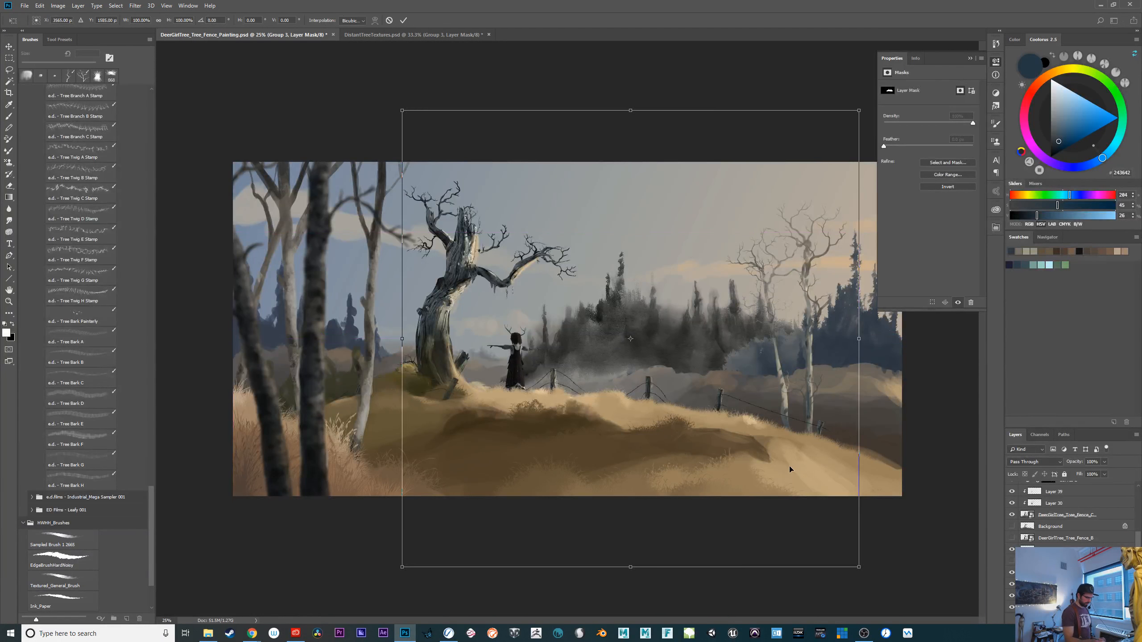
{"action": "left_click_drag", "start_coordinate": [402, 111], "coordinate": [534, 243]}
{"action": "left_click_drag", "start_coordinate": [794, 481], "coordinate": [801, 442]}
{"action": "mouse_move", "coordinate": [549, 197]}
{"action": "left_mouse_down"}
{"action": "mouse_move", "coordinate": [556, 180]}
{"action": "mouse_move", "coordinate": [562, 205]}
{"action": "left_mouse_up"}
{"action": "left_click_drag", "start_coordinate": [768, 501], "coordinate": [746, 495]}
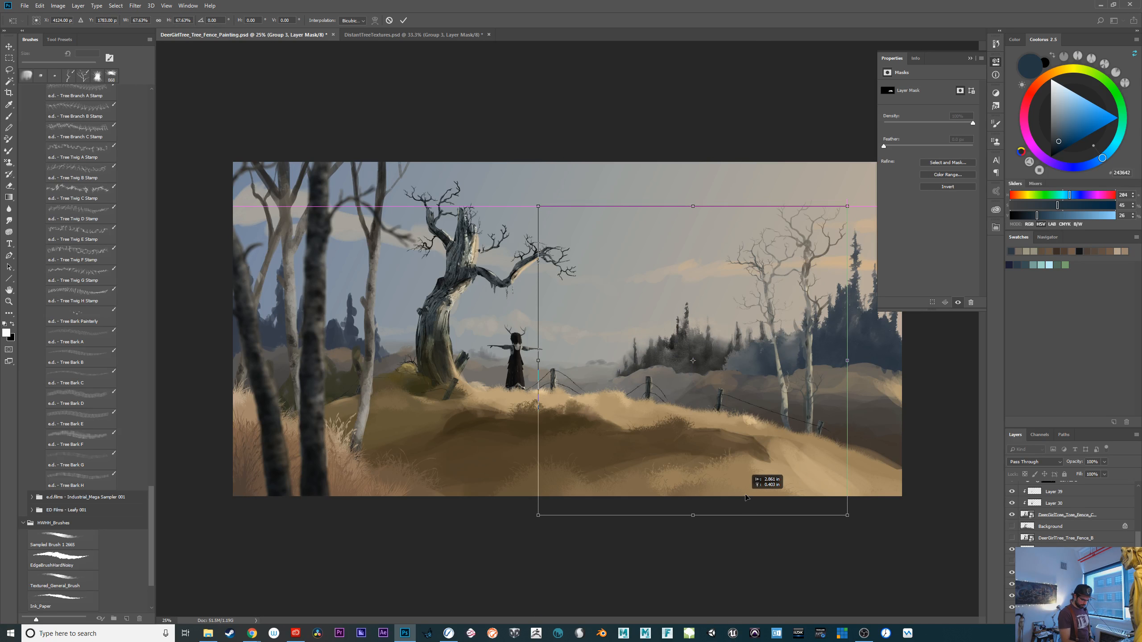
{"action": "key", "text": "Return"}
Nudge the conifer treeline slightly left and up along the distant hill
{"action": "key", "text": "ctrl+plus"}
{"action": "key", "text": "ctrl+plus"}
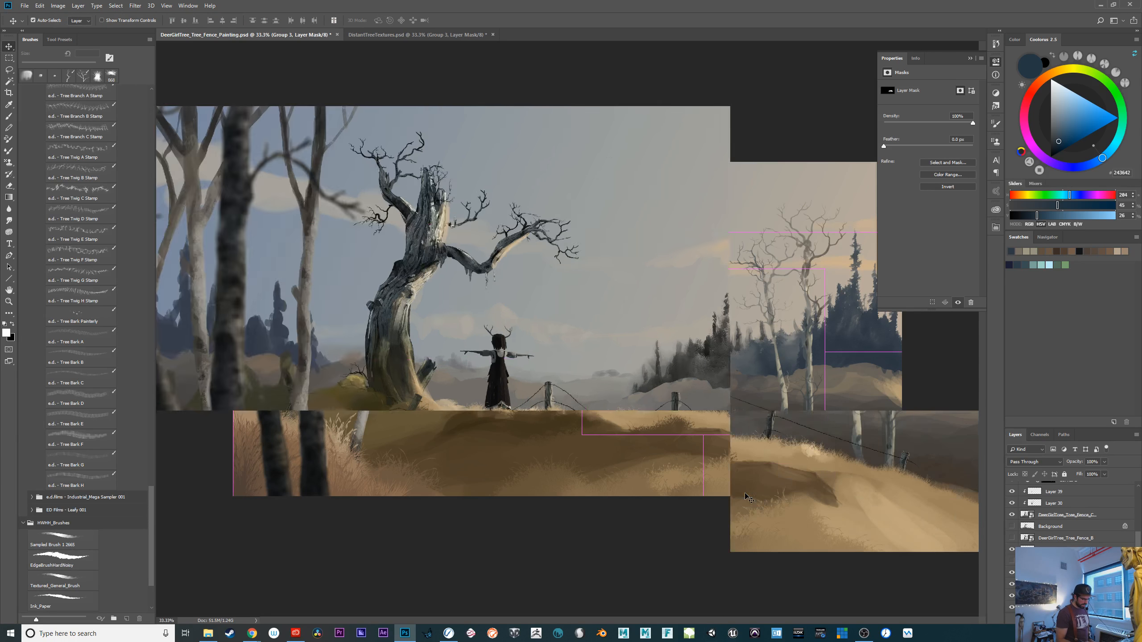
{"action": "left_click_drag", "start_coordinate": [805, 508], "coordinate": [533, 515]}
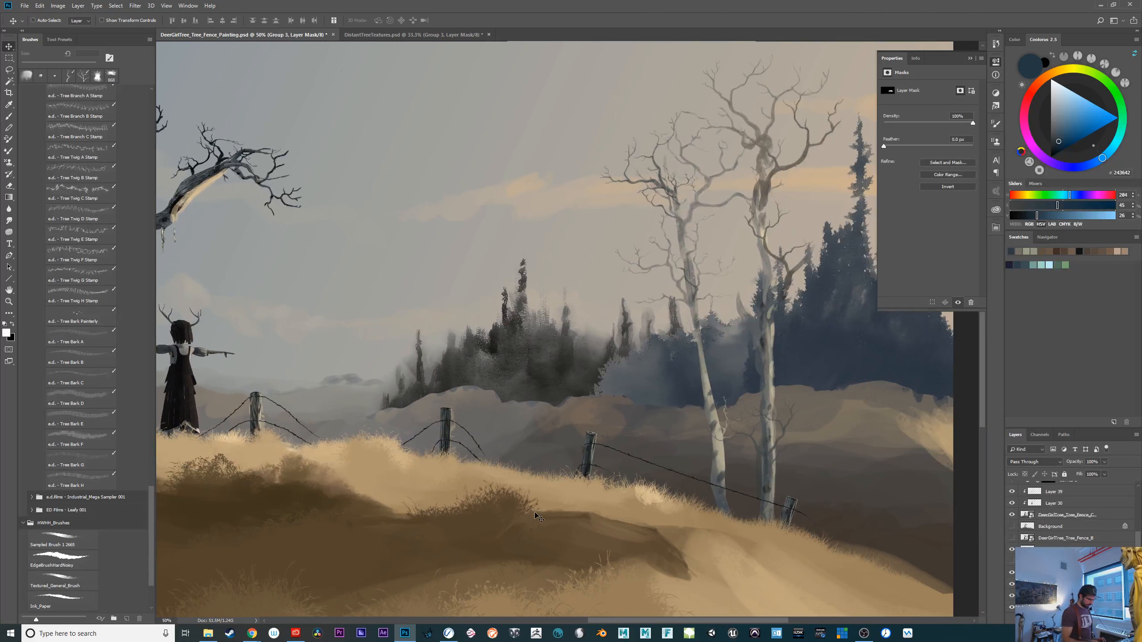
{"action": "mouse_move", "coordinate": [727, 505]}
{"action": "left_mouse_down"}
{"action": "mouse_move", "coordinate": [730, 486]}
{"action": "mouse_move", "coordinate": [712, 479]}
{"action": "mouse_move", "coordinate": [586, 477]}
{"action": "mouse_move", "coordinate": [711, 507]}
{"action": "left_mouse_up"}
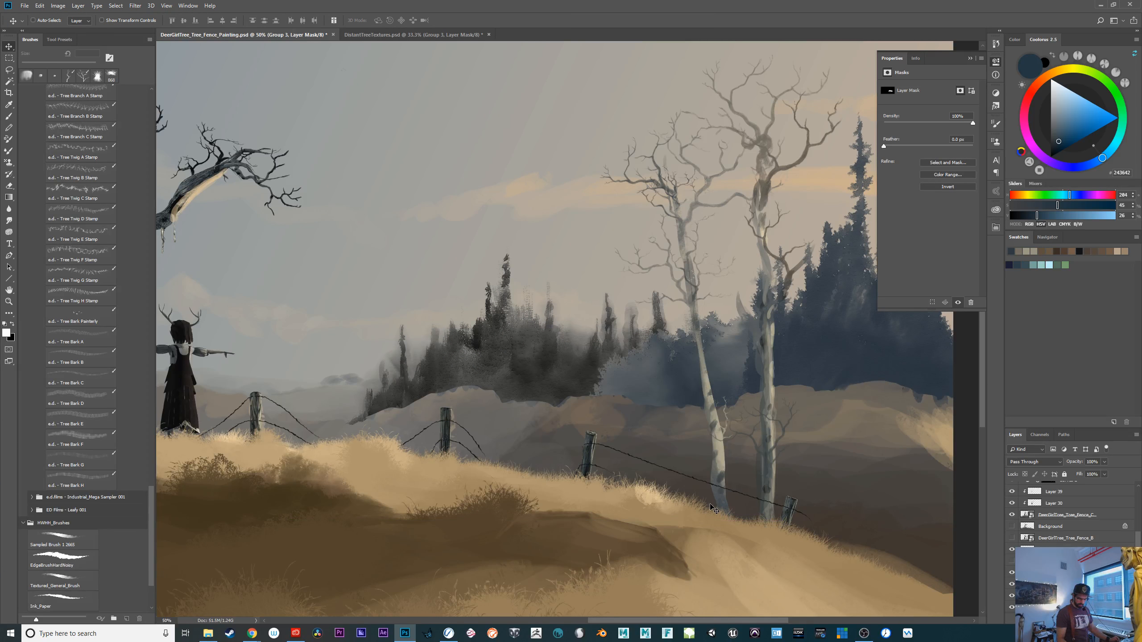
Colorize Layer 3 in Group 3 with hue 204, saturation 31 and lightness +15
{"action": "scroll", "coordinate": [1029, 497], "scroll_direction": "down", "scroll_amount": 5}
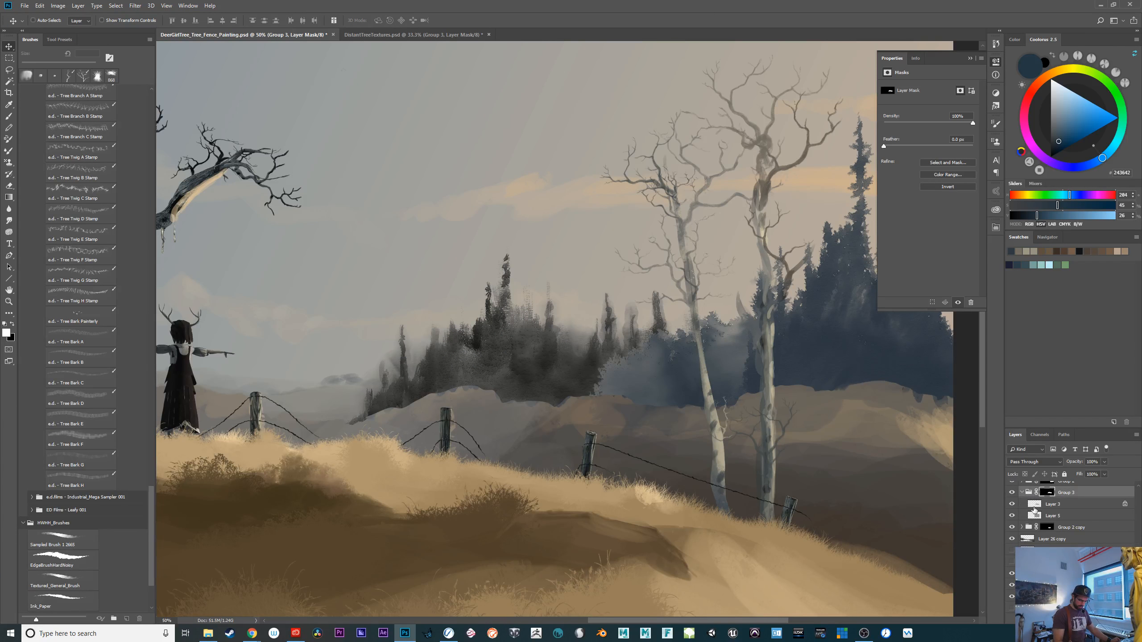
{"action": "left_click", "coordinate": [1041, 518]}
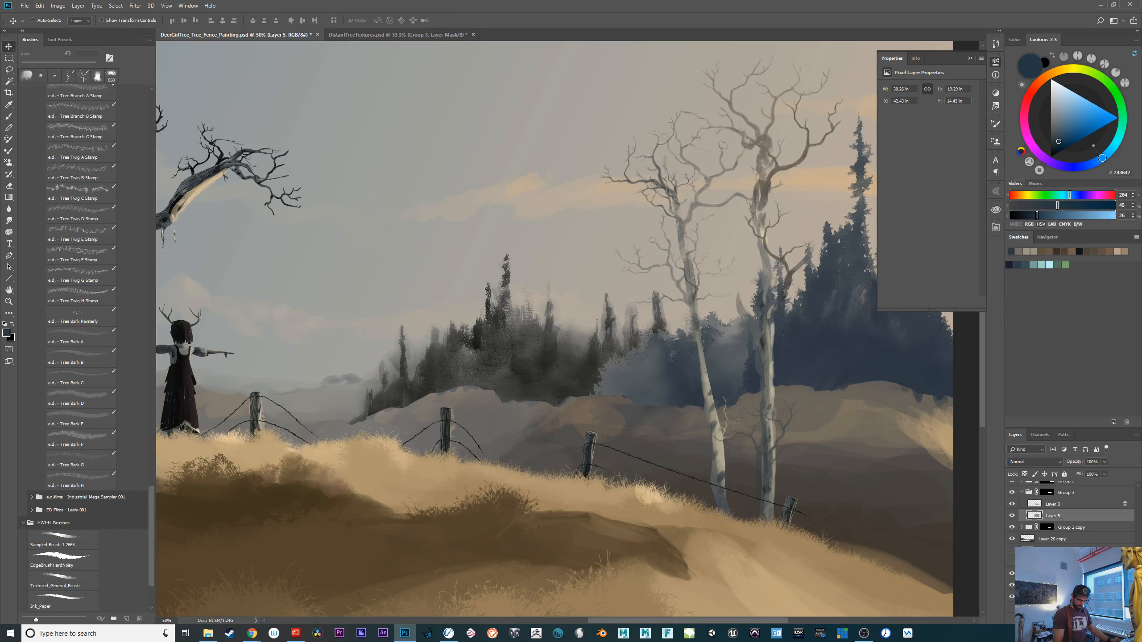
{"action": "scroll", "coordinate": [1061, 530], "scroll_direction": "up", "scroll_amount": 2}
{"action": "left_click", "coordinate": [1061, 531]}
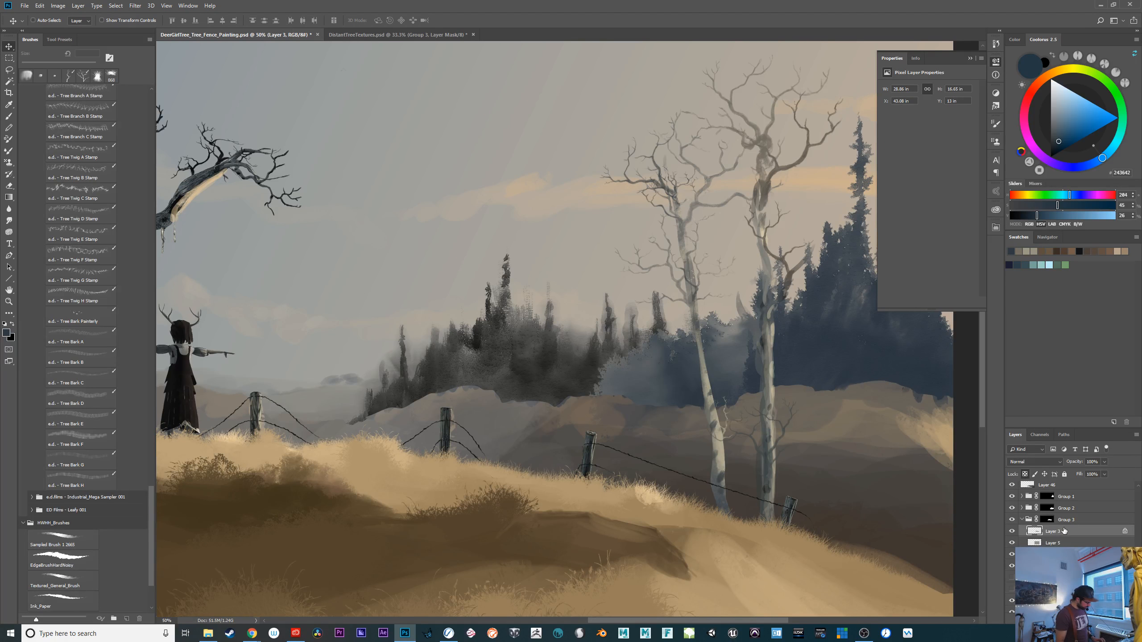
{"action": "key", "text": "ctrl+u"}
{"action": "left_click", "coordinate": [1021, 542]}
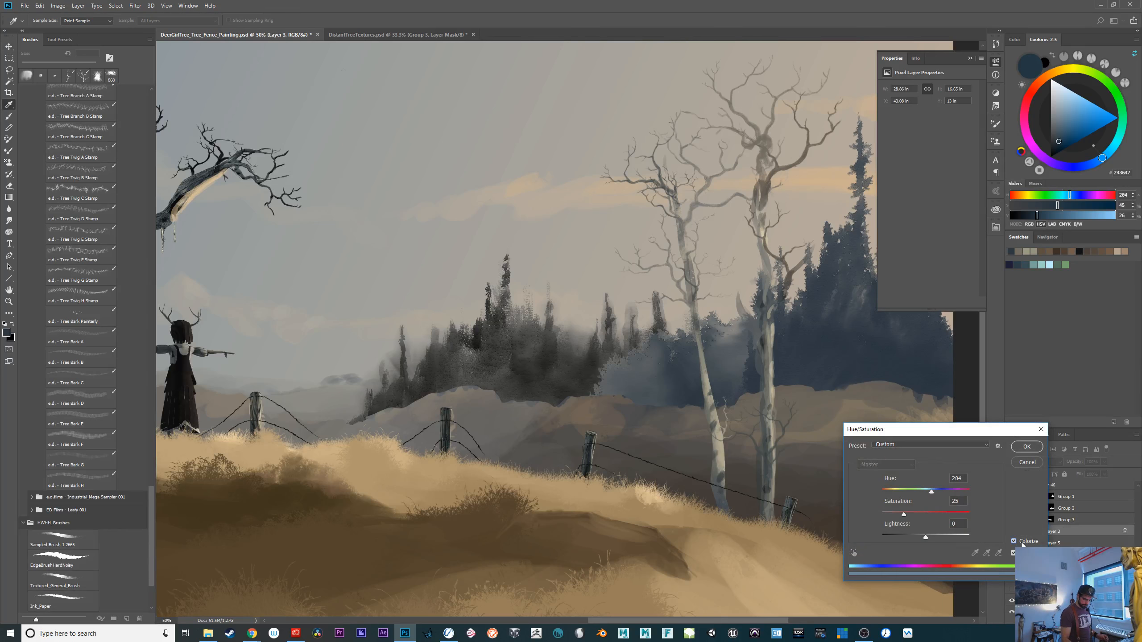
{"action": "left_click_drag", "start_coordinate": [926, 536], "coordinate": [938, 535]}
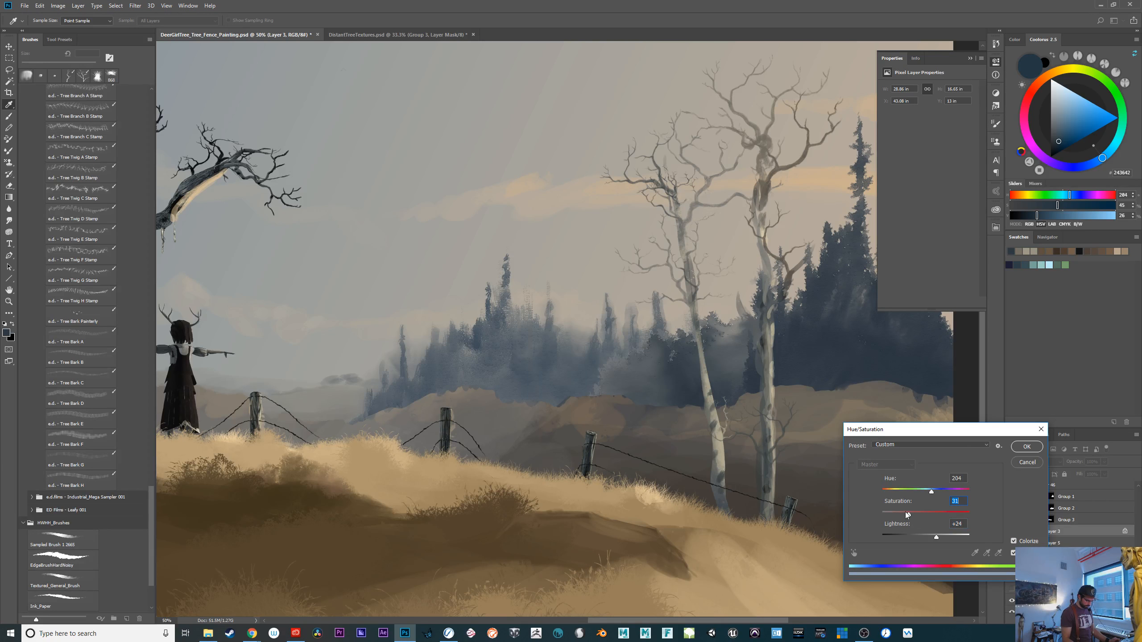
{"action": "left_click_drag", "start_coordinate": [938, 536], "coordinate": [932, 536]}
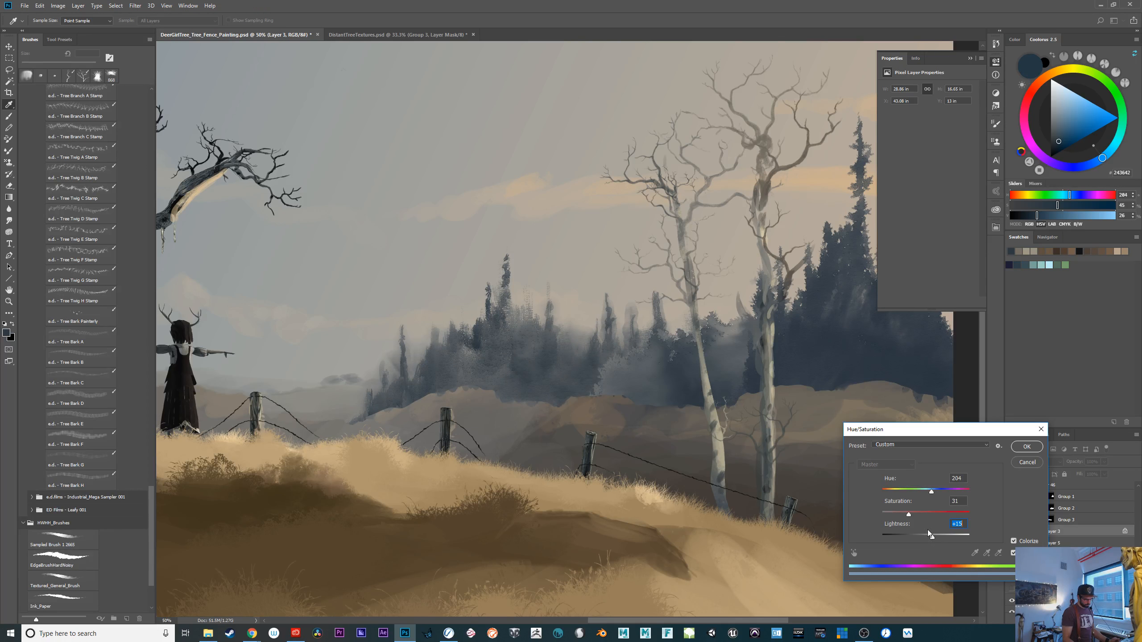
{"action": "left_click", "coordinate": [1025, 446]}
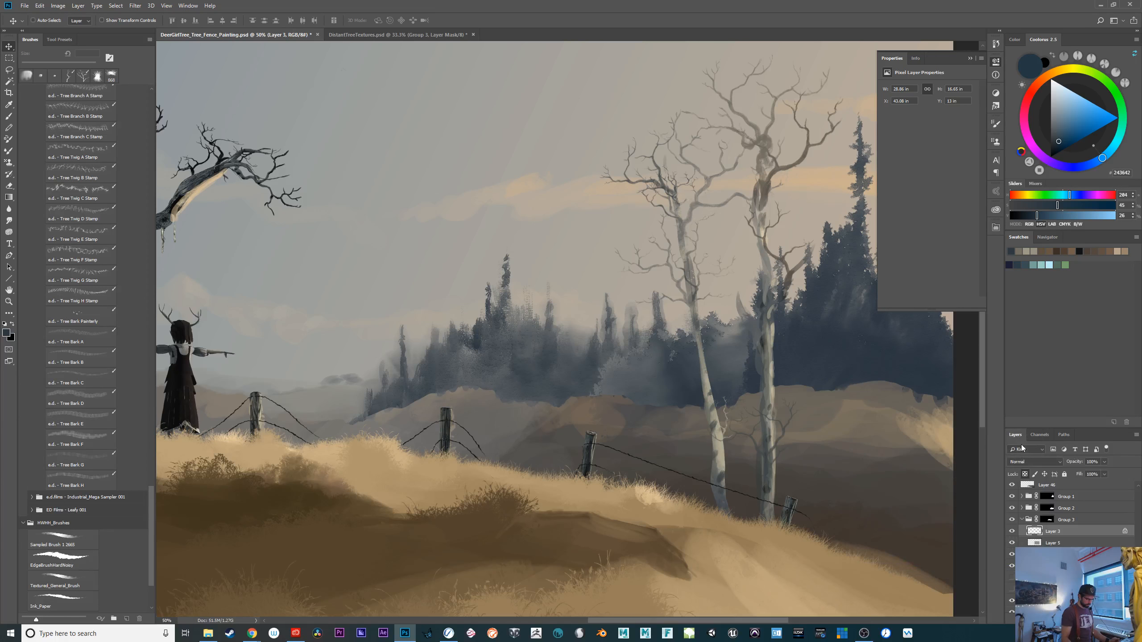
Compare the treeline with Group 2 and its Canvas copy 2 layer hidden and shown
{"action": "left_click", "coordinate": [1022, 521]}
{"action": "left_click", "coordinate": [1012, 508]}
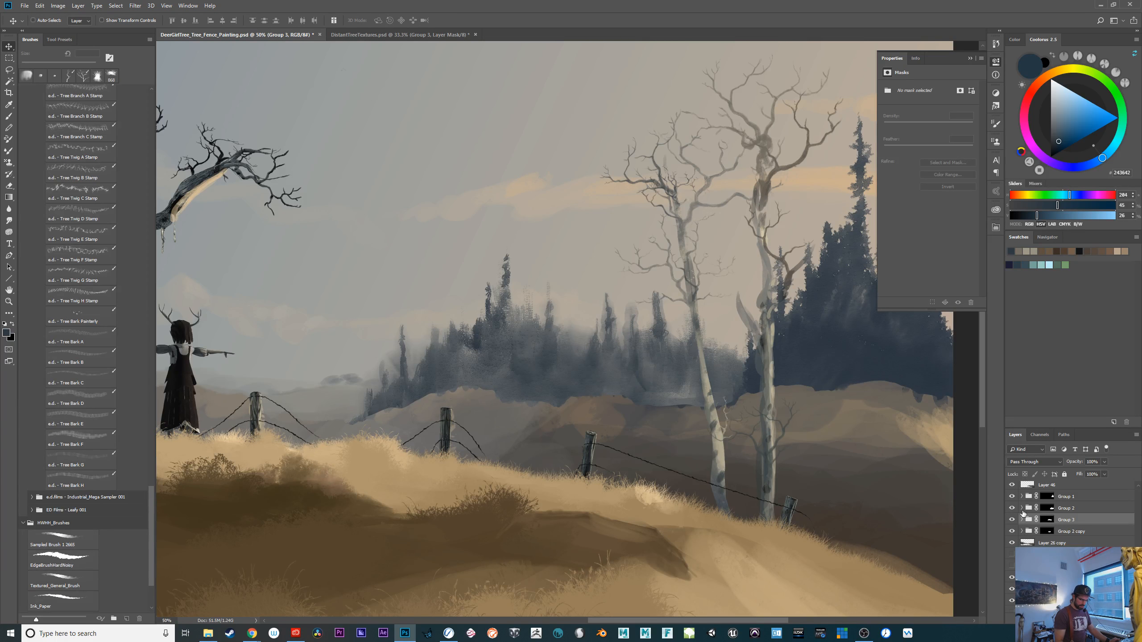
{"action": "left_click", "coordinate": [1012, 508]}
{"action": "left_click", "coordinate": [1022, 507]}
{"action": "left_click", "coordinate": [1012, 532]}
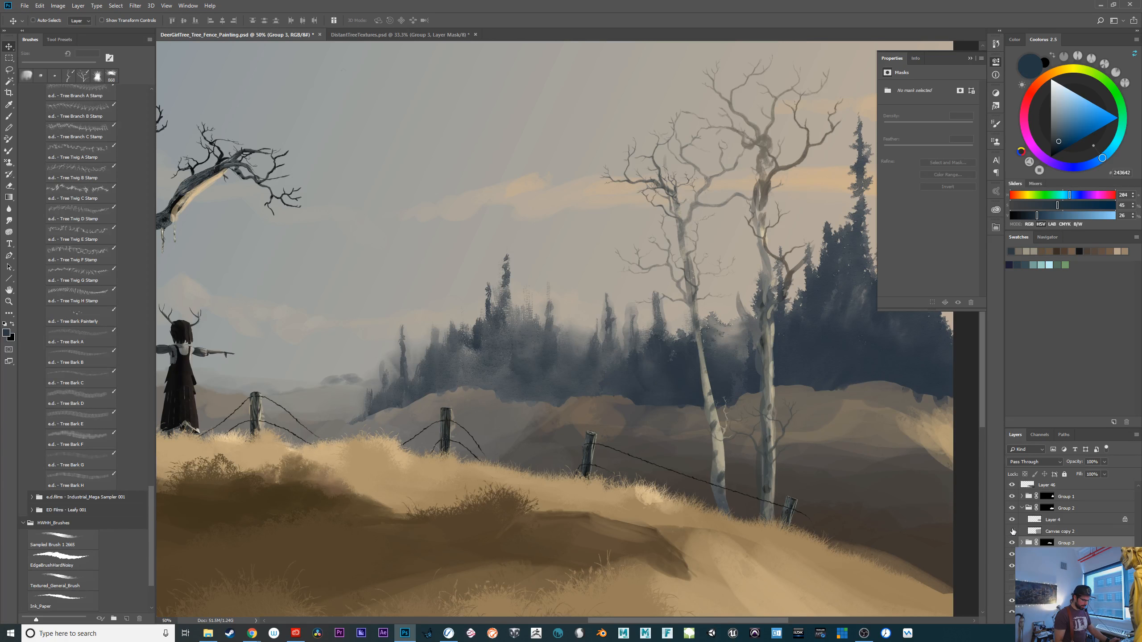
{"action": "left_click", "coordinate": [1012, 532]}
Colorize Canvas copy 2 in Group 2 with hue 204, saturation 5 and lightness -39
{"action": "left_click", "coordinate": [1037, 533]}
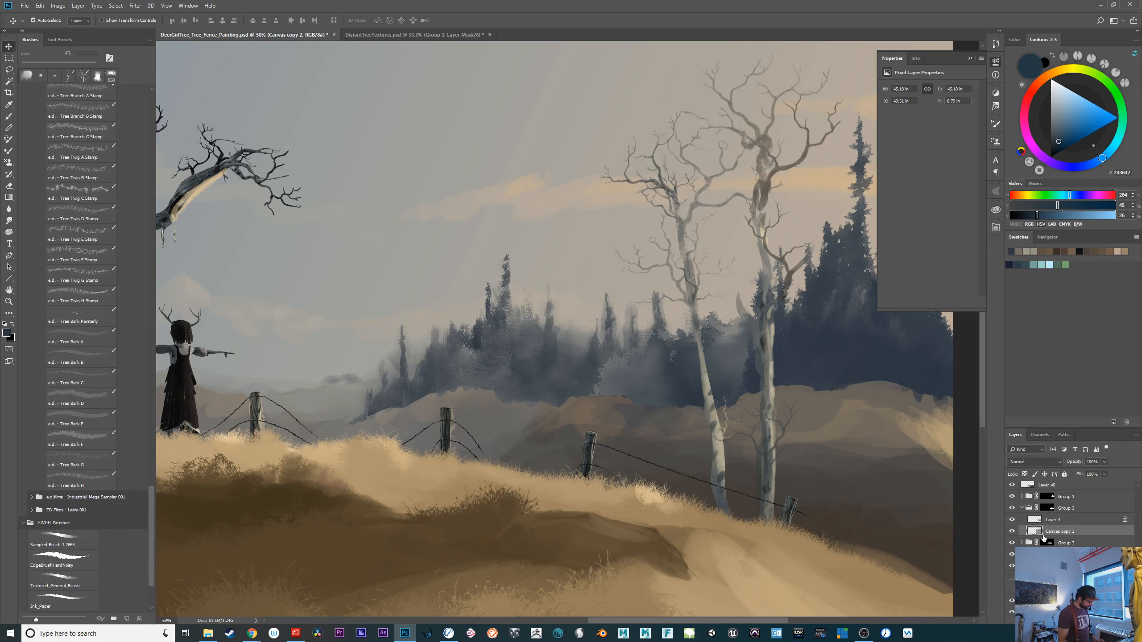
{"action": "key", "text": "i"}
{"action": "key", "text": "ctrl+u"}
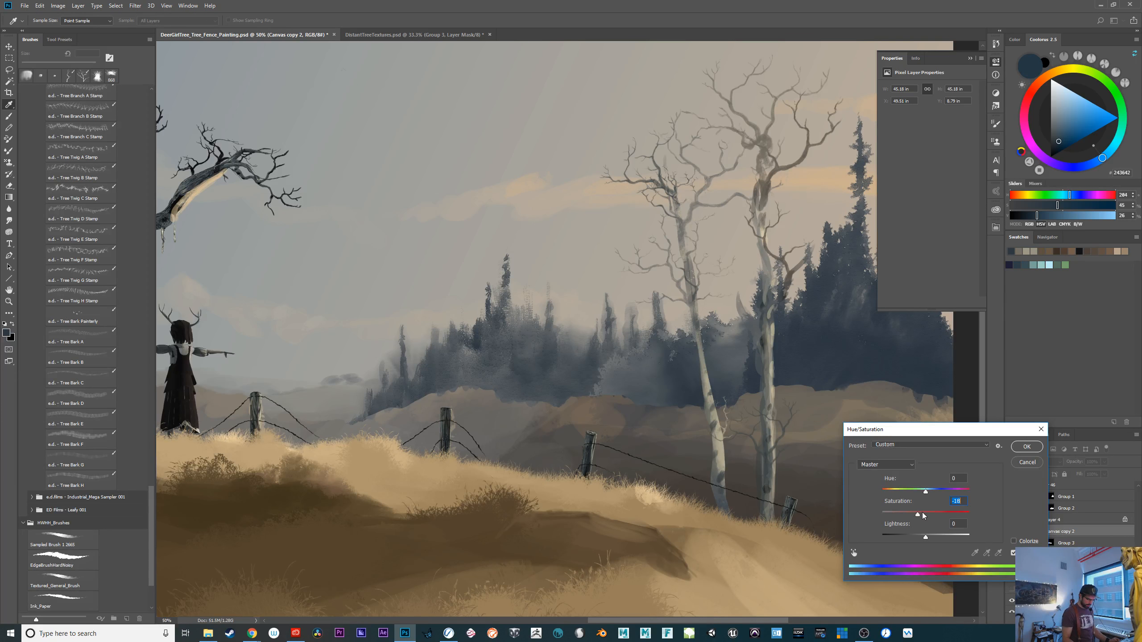
{"action": "left_click", "coordinate": [918, 539]}
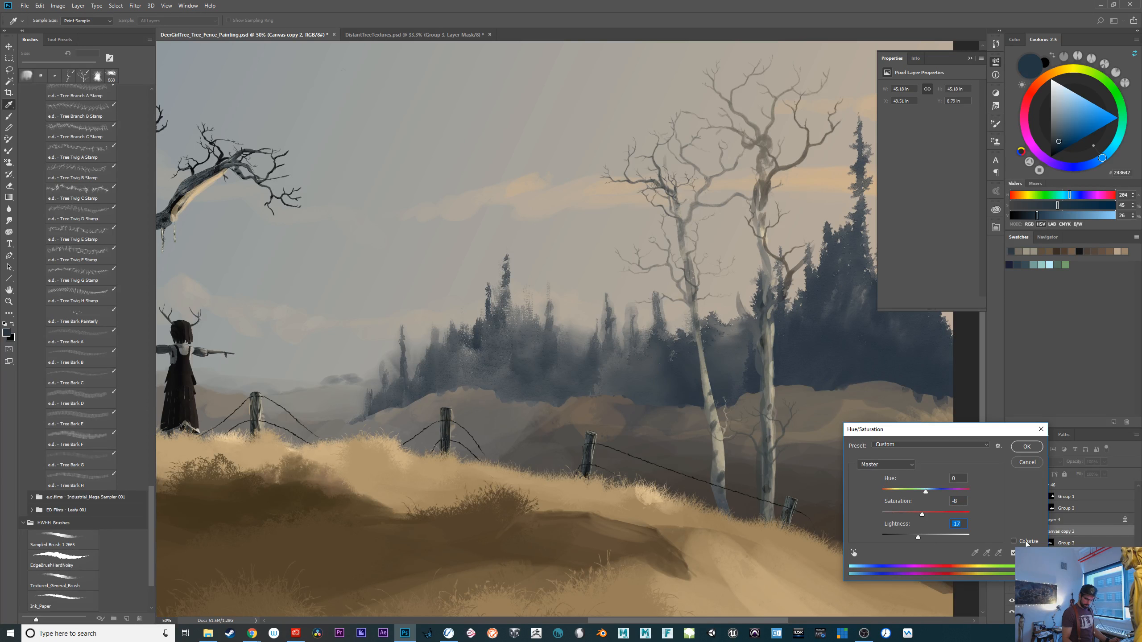
{"action": "left_click", "coordinate": [1026, 542]}
{"action": "left_click", "coordinate": [919, 536]}
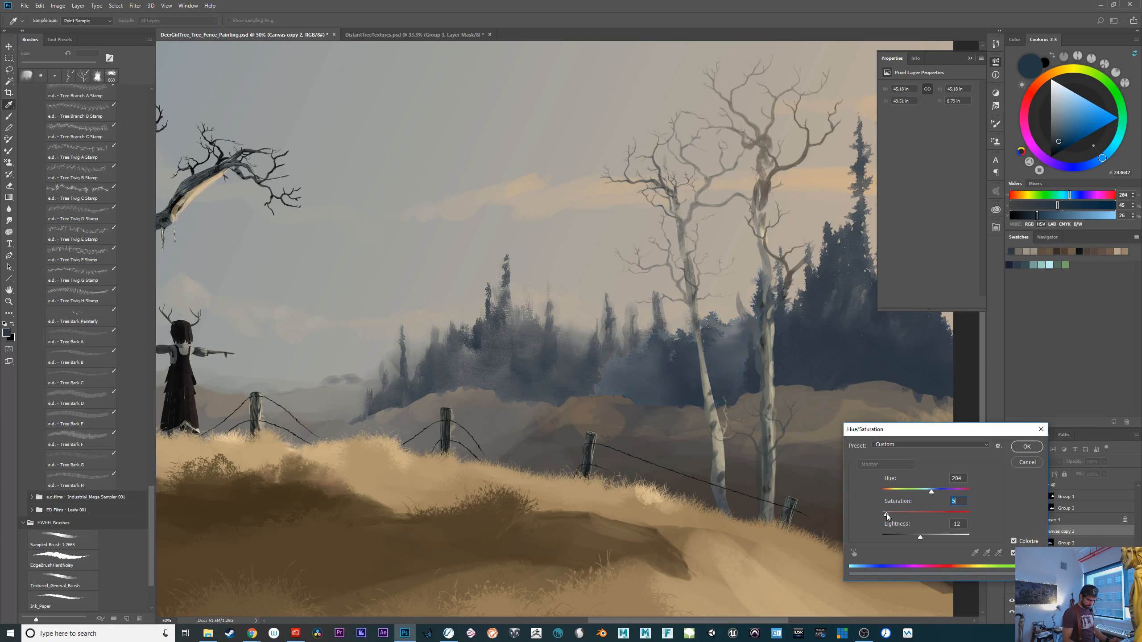
{"action": "left_click_drag", "start_coordinate": [915, 538], "coordinate": [911, 536]}
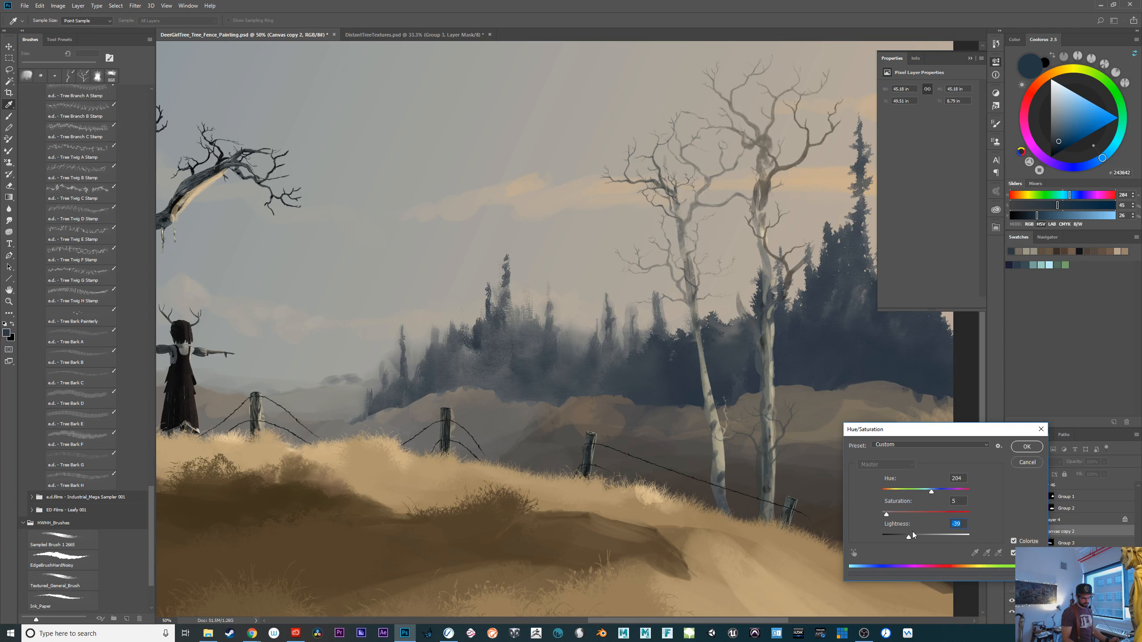
{"action": "left_click", "coordinate": [1026, 446]}
{"action": "key", "text": "v"}
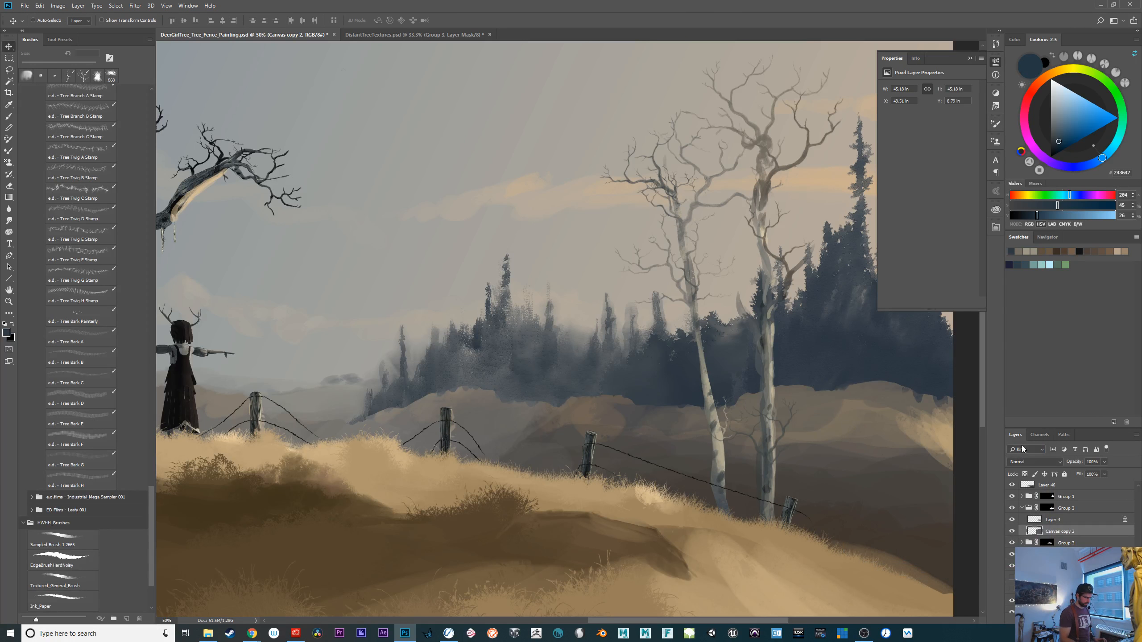
{"action": "mouse_move", "coordinate": [732, 496]}
{"action": "left_mouse_down"}
{"action": "mouse_move", "coordinate": [584, 462]}
{"action": "mouse_move", "coordinate": [822, 522]}
{"action": "left_mouse_up"}
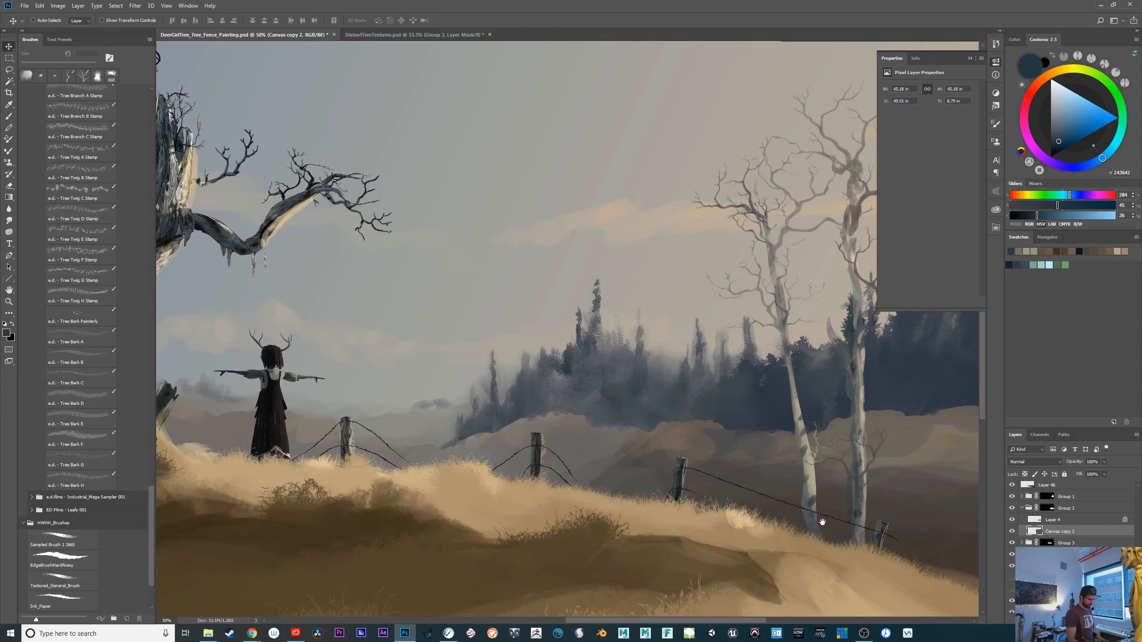
Examine the recolored conifer treeline up close and within the whole landscape, with the interface panels hidden for an unobstructed view
{"action": "key", "text": "ctrl+plus"}
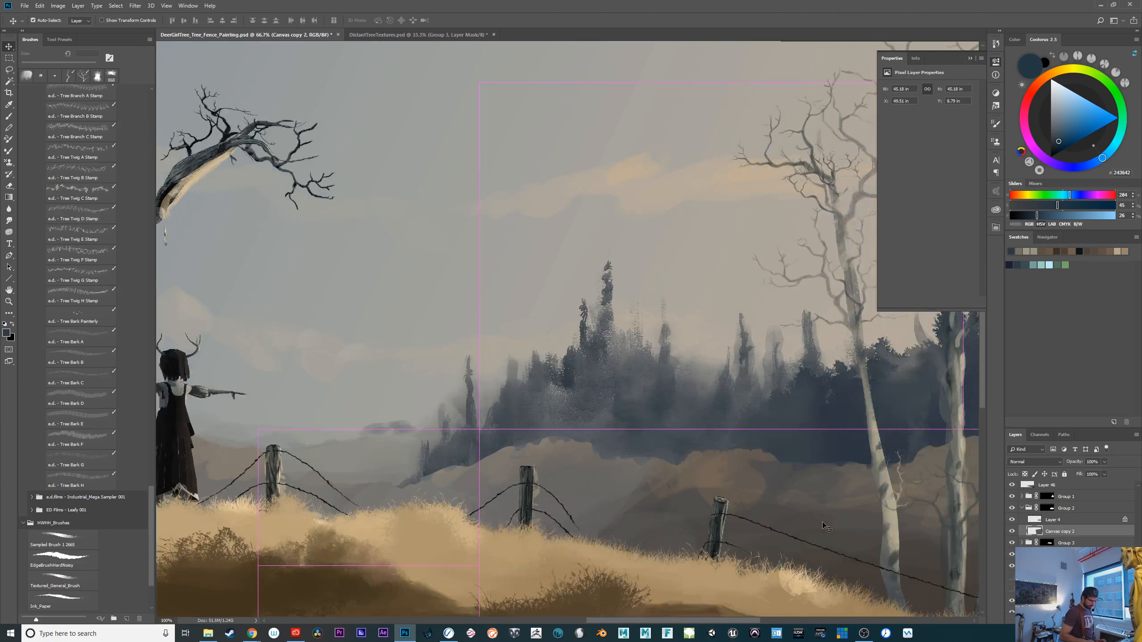
{"action": "key", "text": "ctrl+plus"}
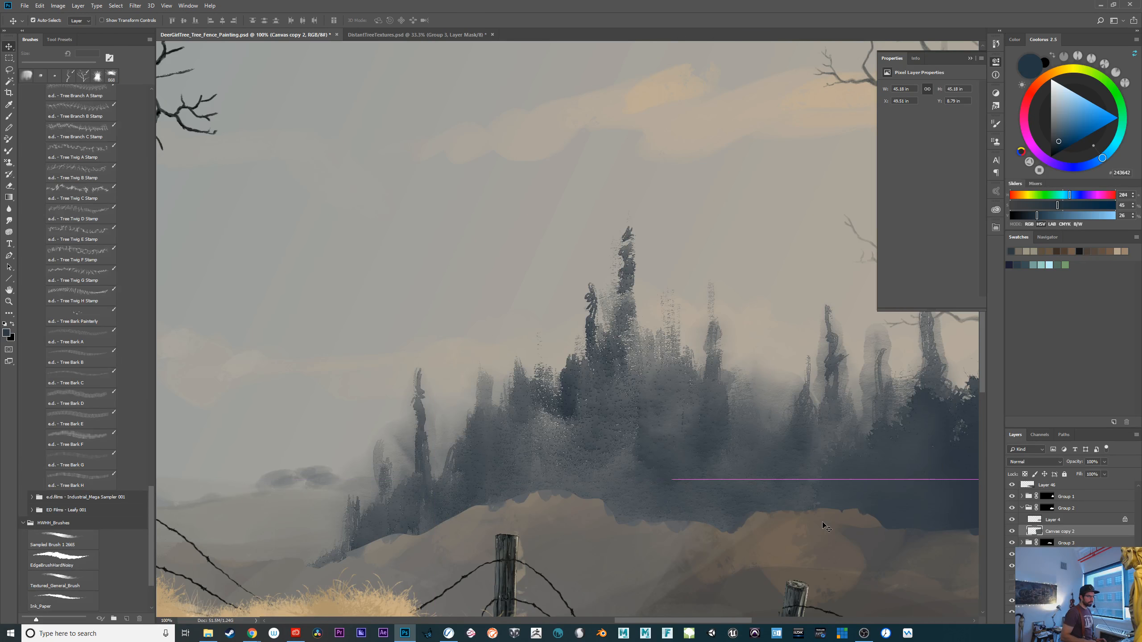
{"action": "key", "text": "ctrl+minus"}
{"action": "key", "text": "ctrl+minus"}
{"action": "key", "text": "Tab"}
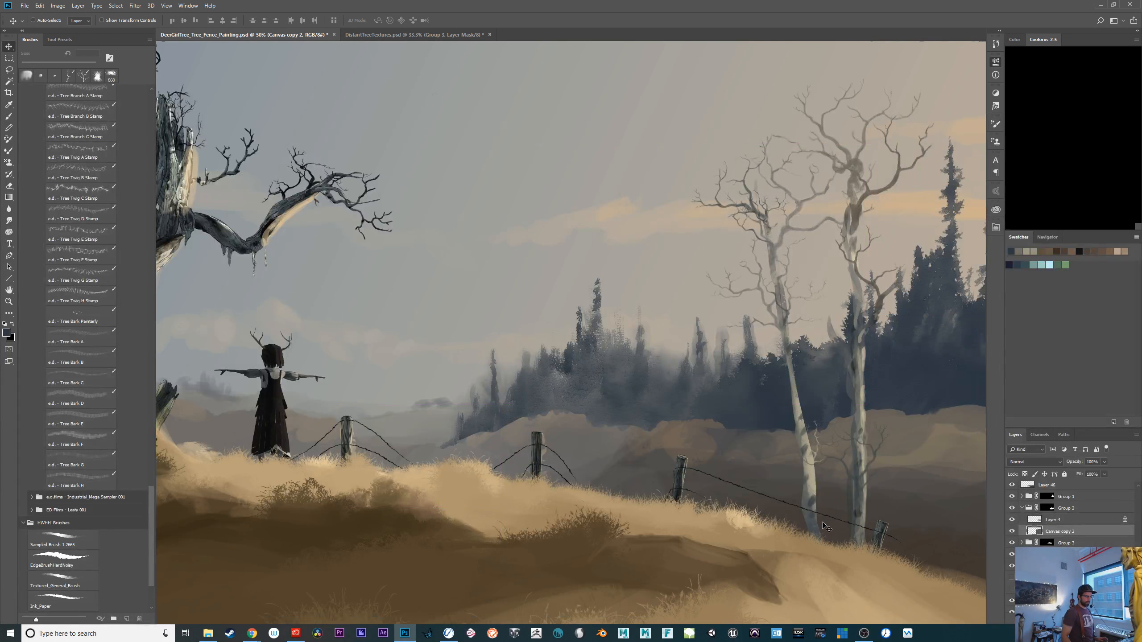
{"action": "left_click_drag", "start_coordinate": [739, 521], "coordinate": [877, 513]}
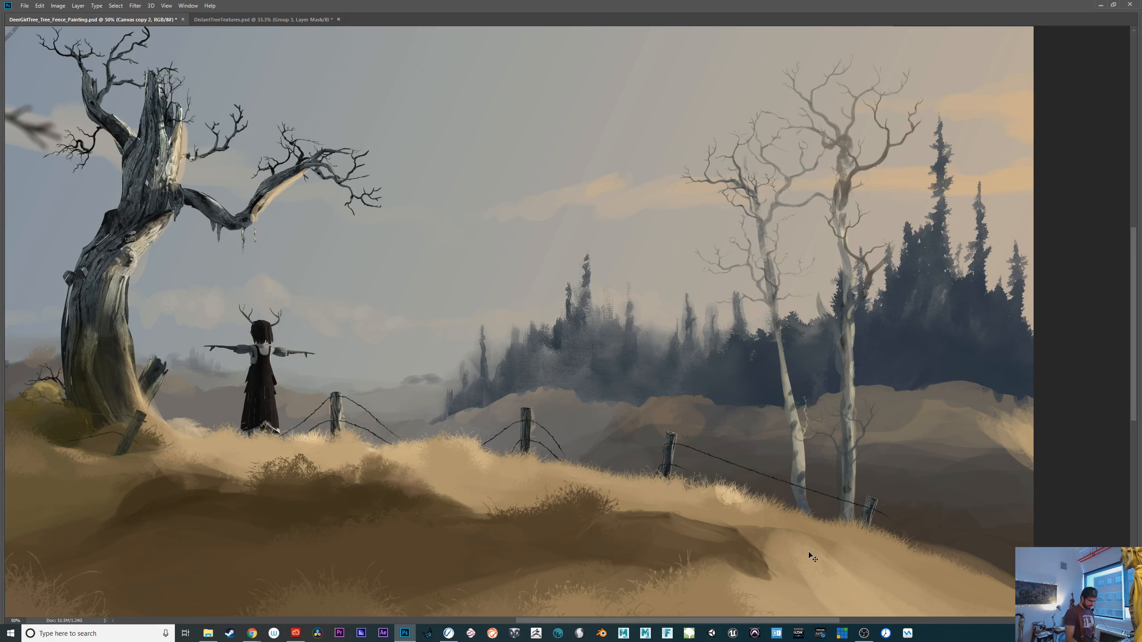
{"action": "key", "text": "ctrl+plus"}
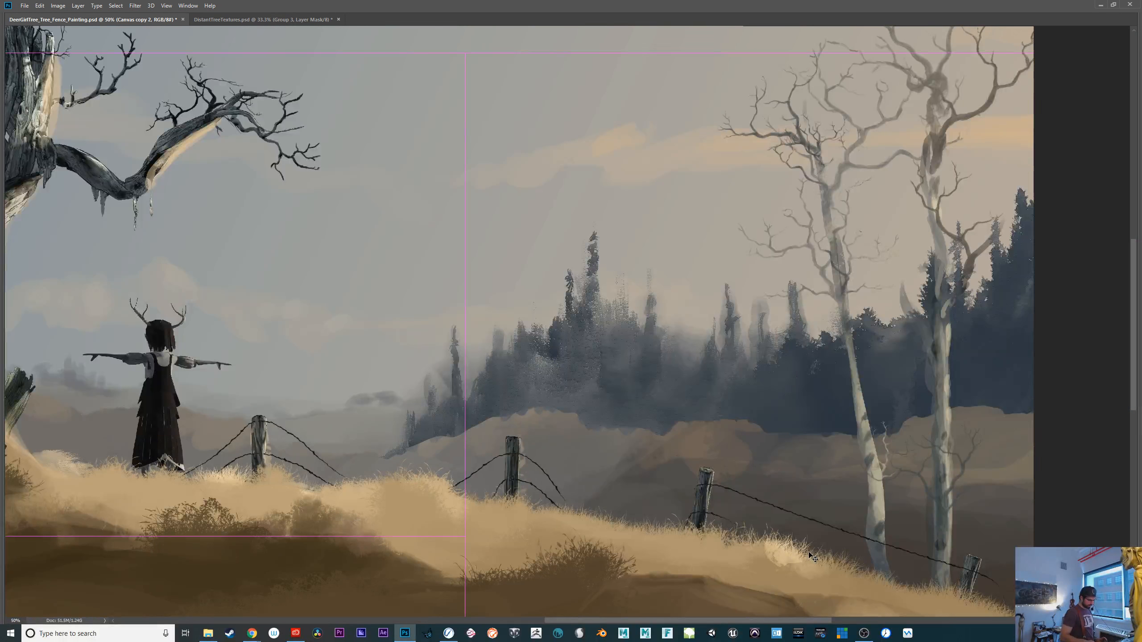
{"action": "key", "text": "ctrl+minus"}
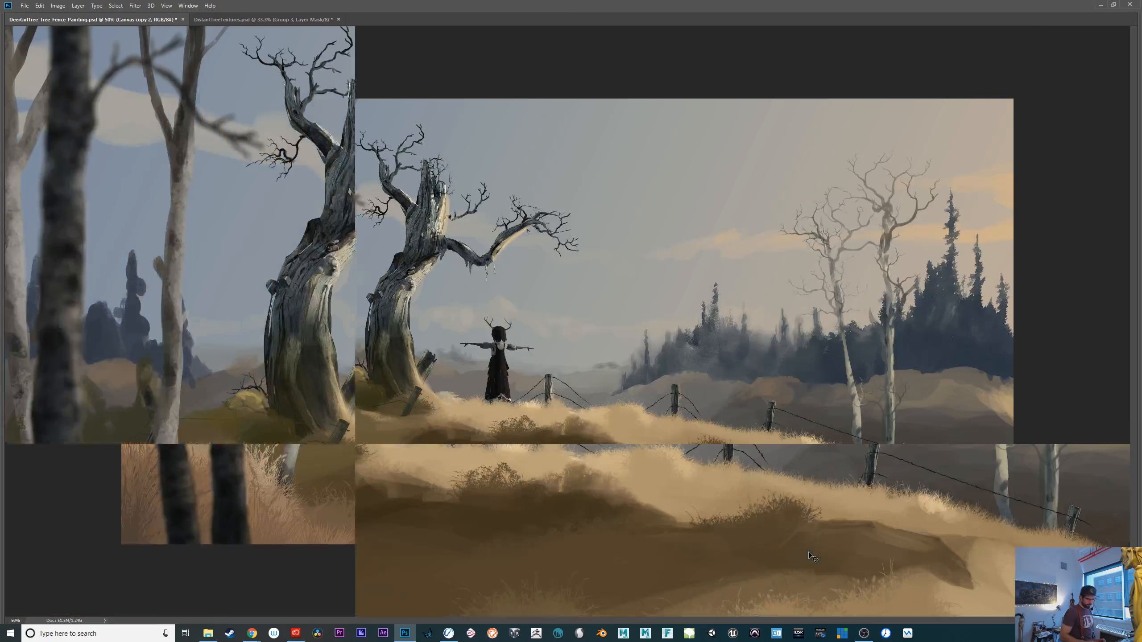
{"action": "mouse_move", "coordinate": [769, 504]}
{"action": "left_mouse_down"}
{"action": "mouse_move", "coordinate": [492, 462]}
{"action": "mouse_move", "coordinate": [489, 451]}
{"action": "left_mouse_up"}
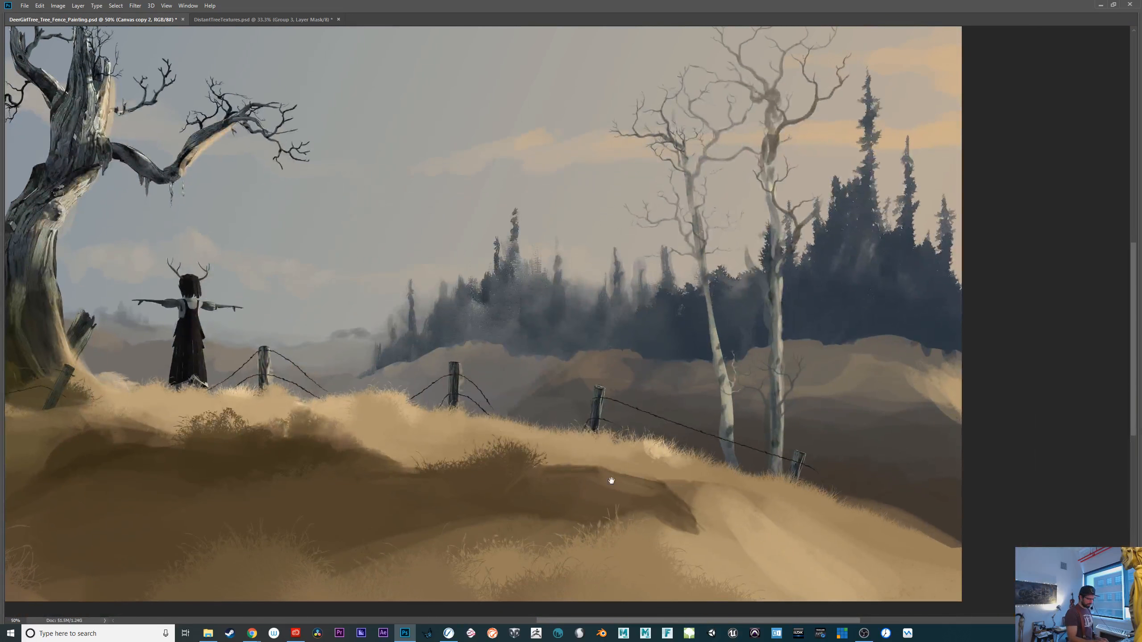
{"action": "key", "text": "Tab"}
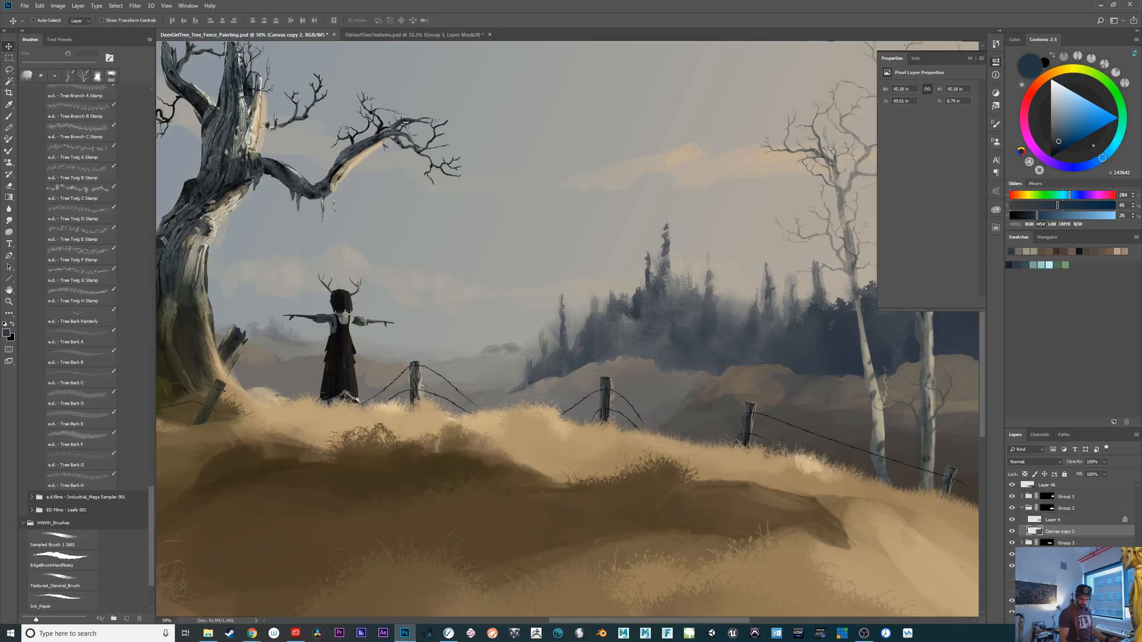
Find the foreground grass hill's layer by switching layer visibility off and on, and select Layer 34
{"action": "scroll", "coordinate": [1074, 513], "scroll_direction": "up", "scroll_amount": 5}
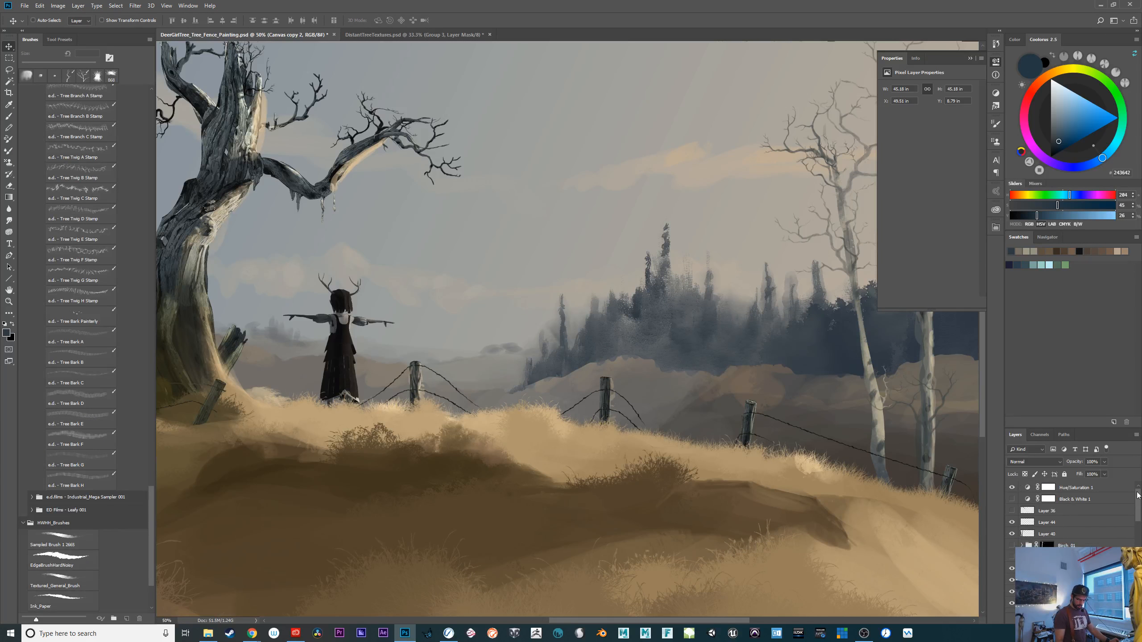
{"action": "scroll", "coordinate": [1139, 519], "scroll_direction": "down", "scroll_amount": 5}
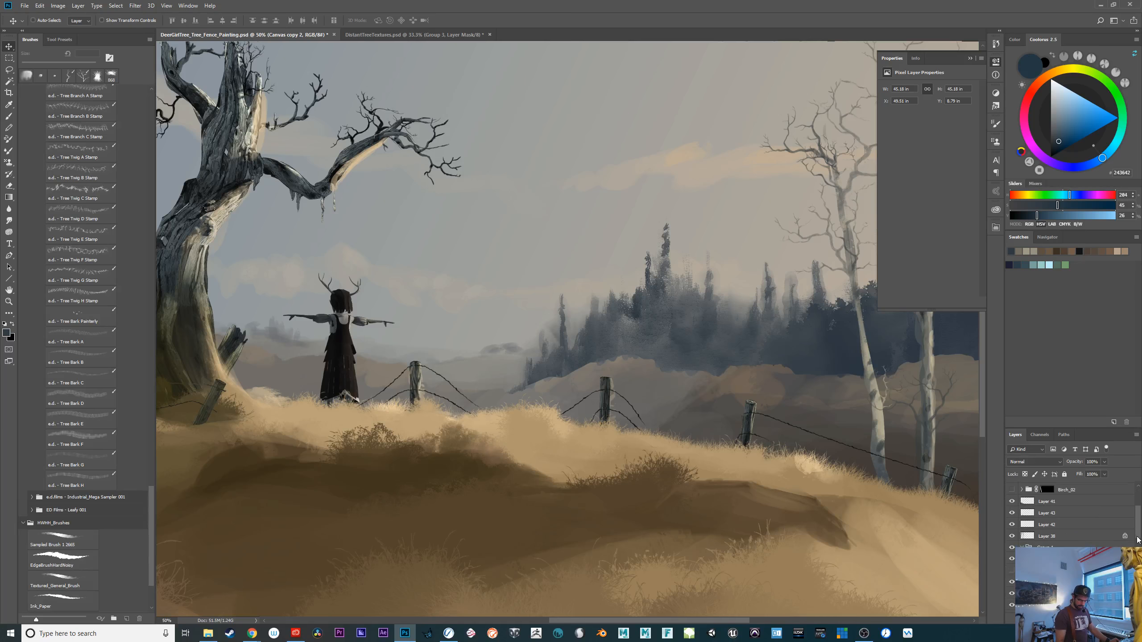
{"action": "left_click", "coordinate": [1012, 500]}
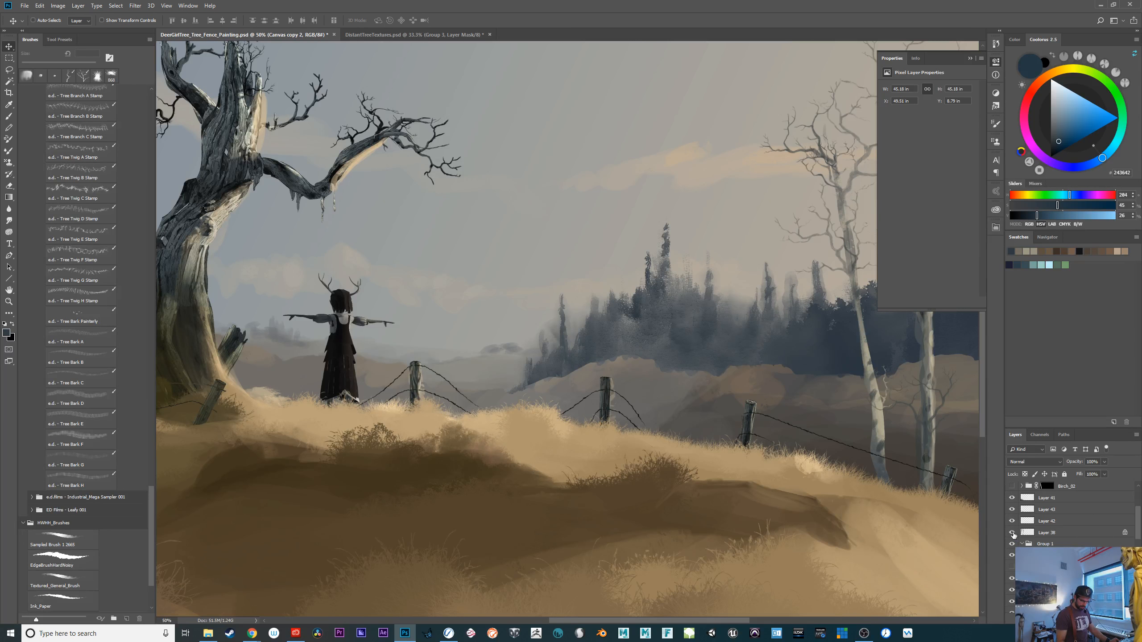
{"action": "left_click", "coordinate": [1012, 545]}
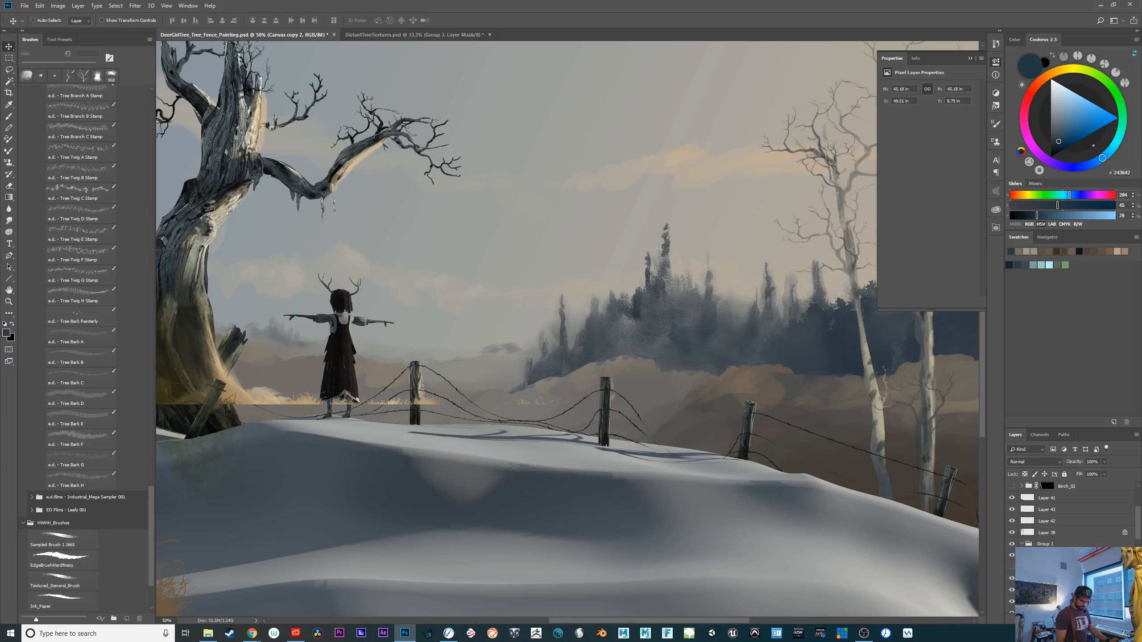
{"action": "left_click", "coordinate": [1011, 545]}
{"action": "left_click", "coordinate": [1012, 556]}
{"action": "left_click", "coordinate": [1012, 557]}
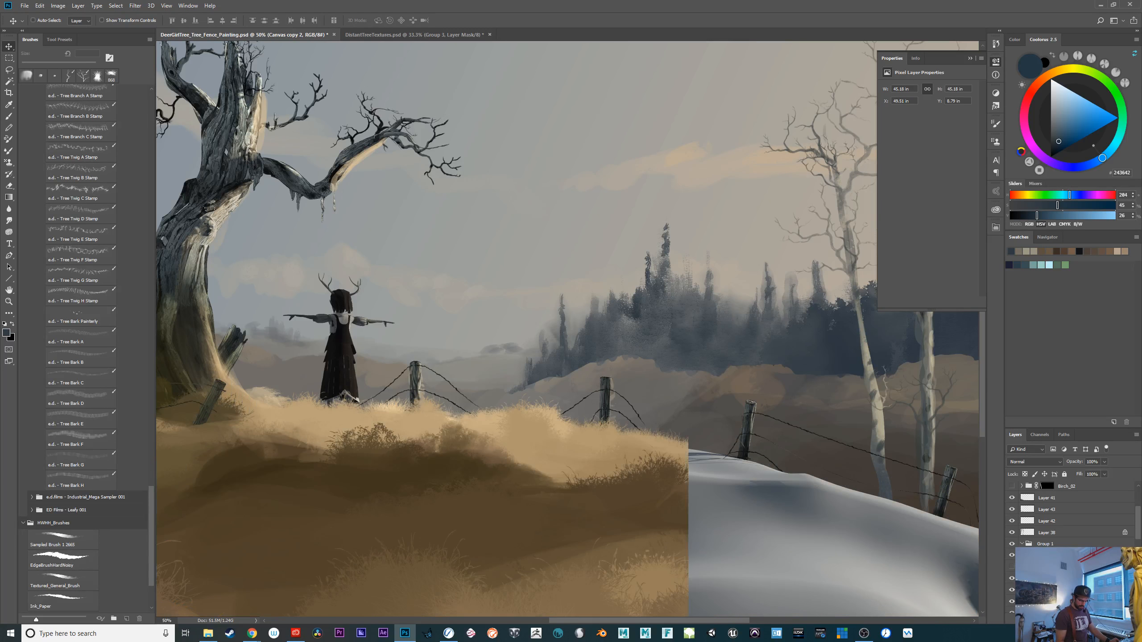
{"action": "left_click", "coordinate": [1050, 556]}
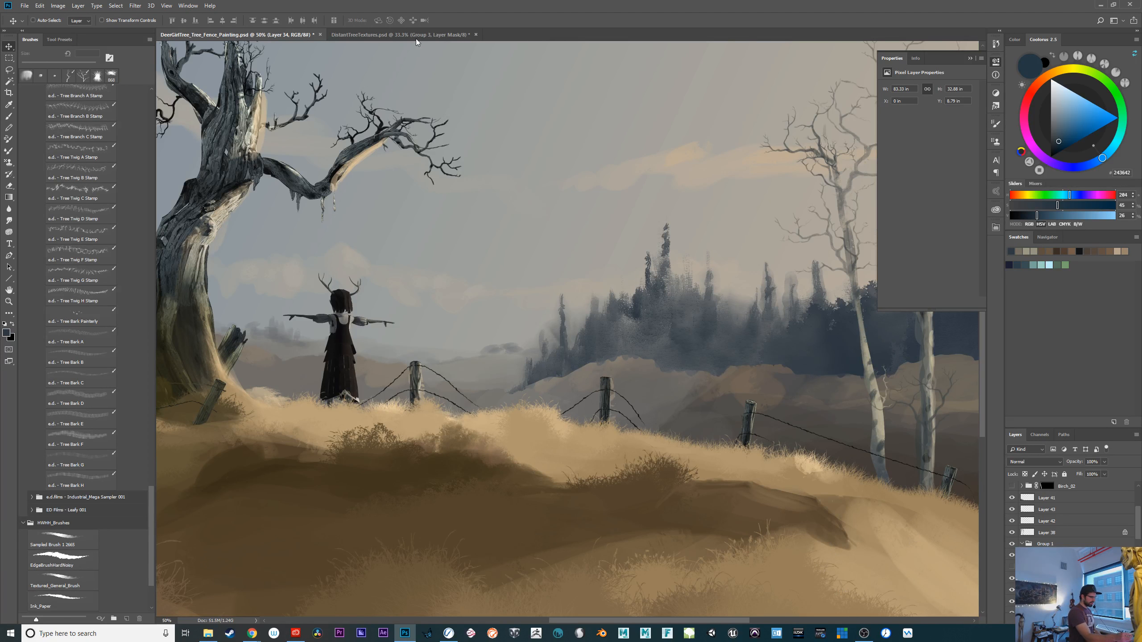
In DistantTreeTextures.psd, make Layer 4 in Group 2 visible and copy its dark tree texture
{"action": "left_click", "coordinate": [400, 35]}
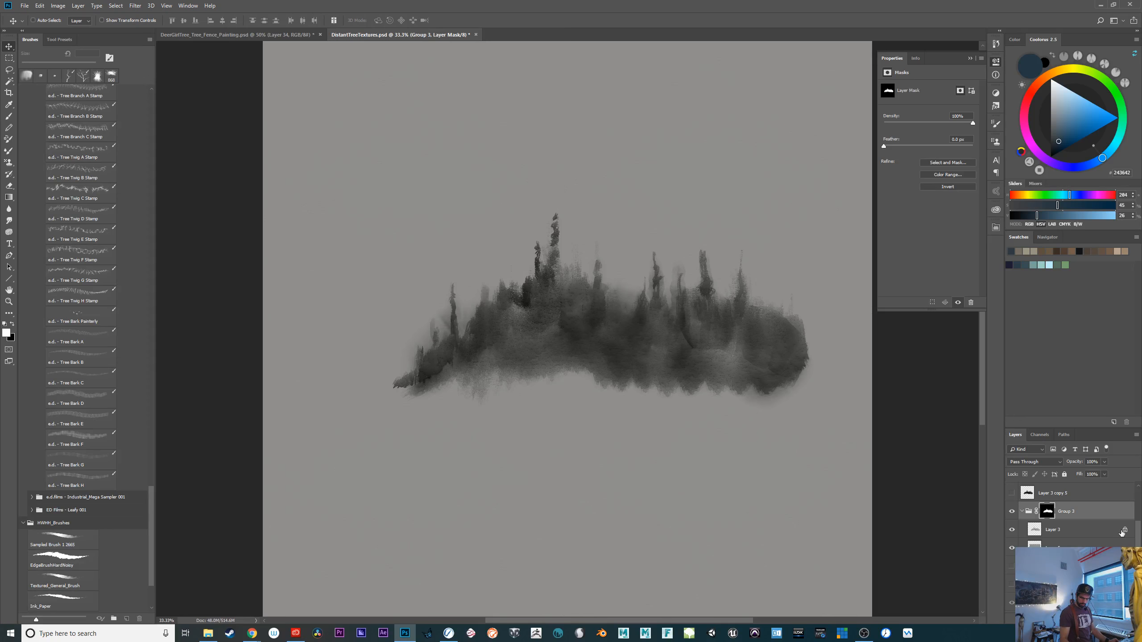
{"action": "scroll", "coordinate": [1133, 517], "scroll_direction": "down", "scroll_amount": 3}
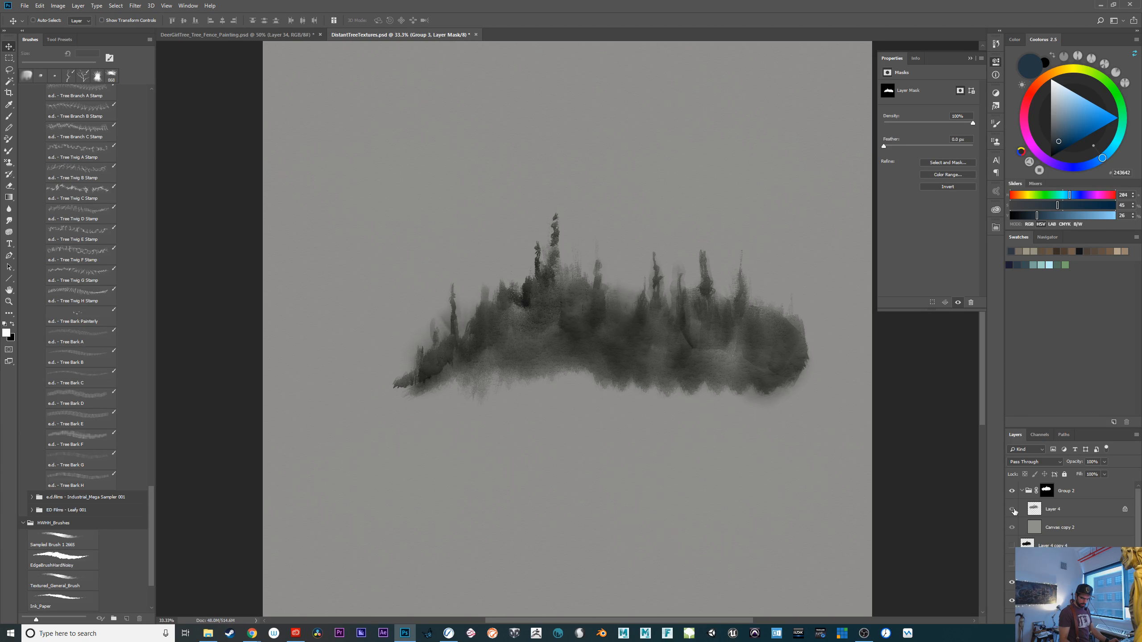
{"action": "left_click", "coordinate": [1012, 509]}
{"action": "left_click", "coordinate": [1012, 510]}
{"action": "left_click", "coordinate": [1012, 509]}
{"action": "left_click", "coordinate": [1054, 510]}
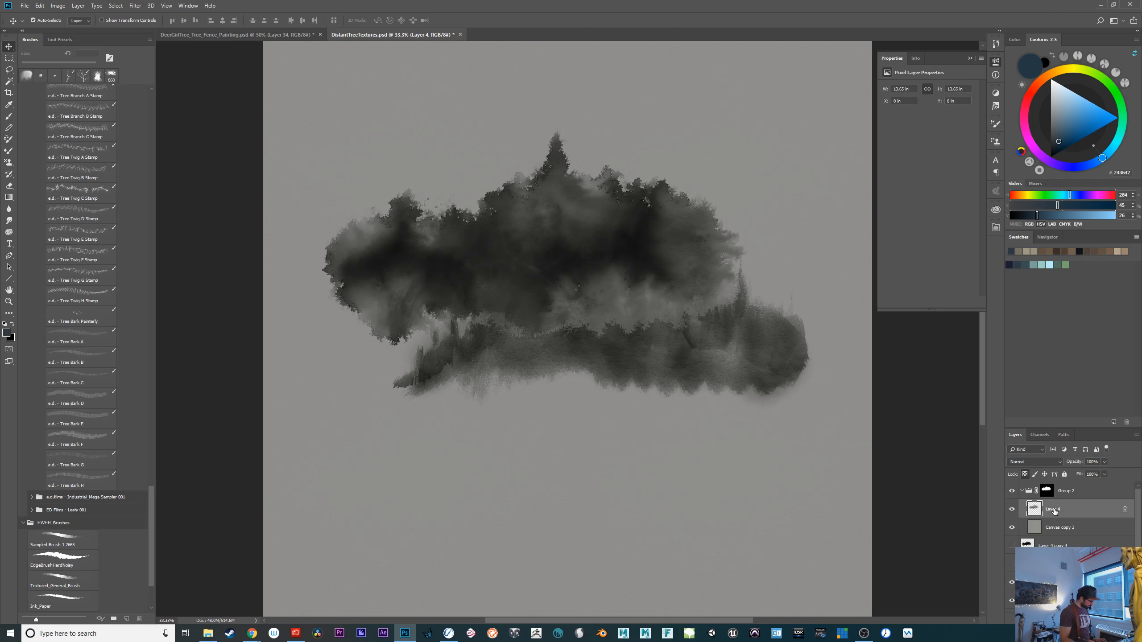
Paste the tree texture into DeerGirlTree_Tree_Fence_Painting.psd and move it down over the foreground grass hill
{"action": "left_click", "coordinate": [245, 35]}
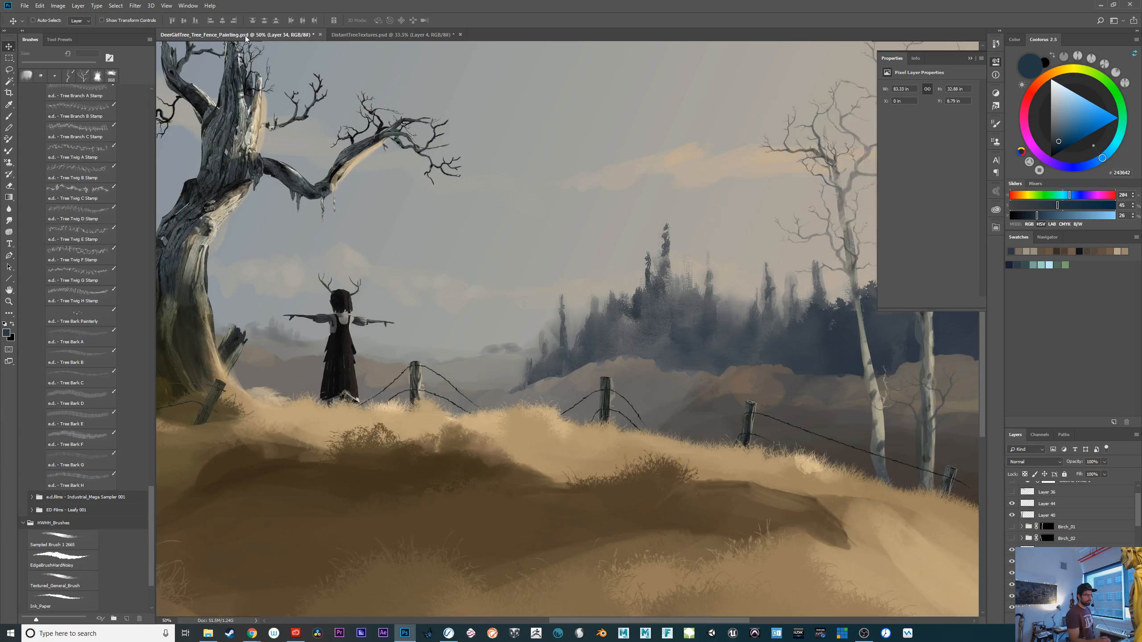
{"action": "left_click_drag", "start_coordinate": [772, 574], "coordinate": [742, 477]}
{"action": "key", "text": "ctrl+v"}
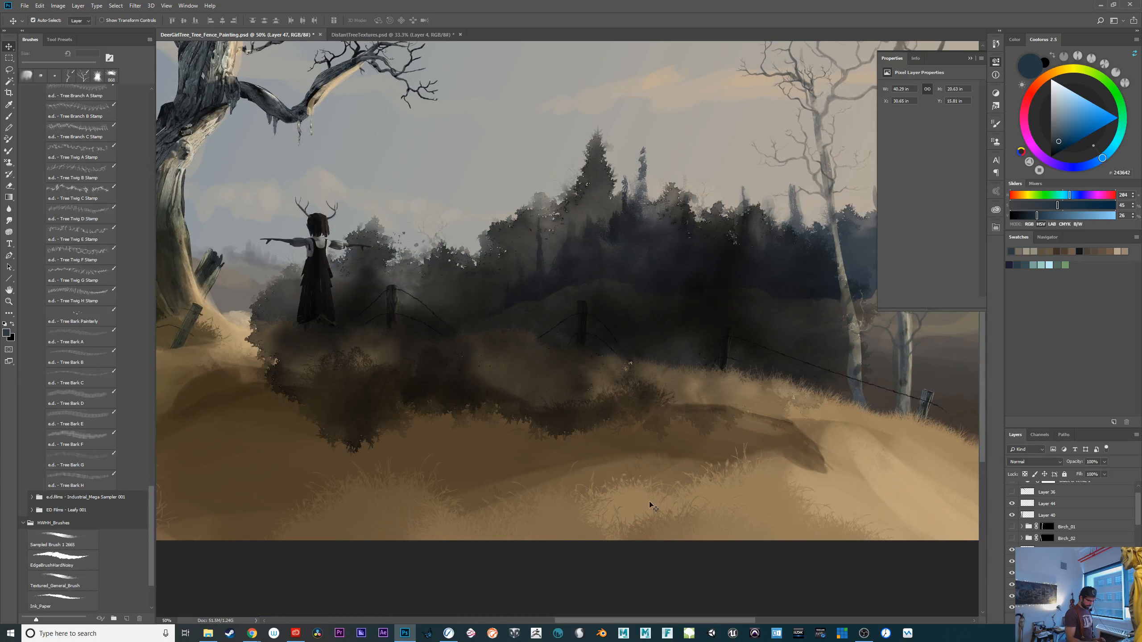
{"action": "left_click_drag", "start_coordinate": [659, 327], "coordinate": [628, 503]}
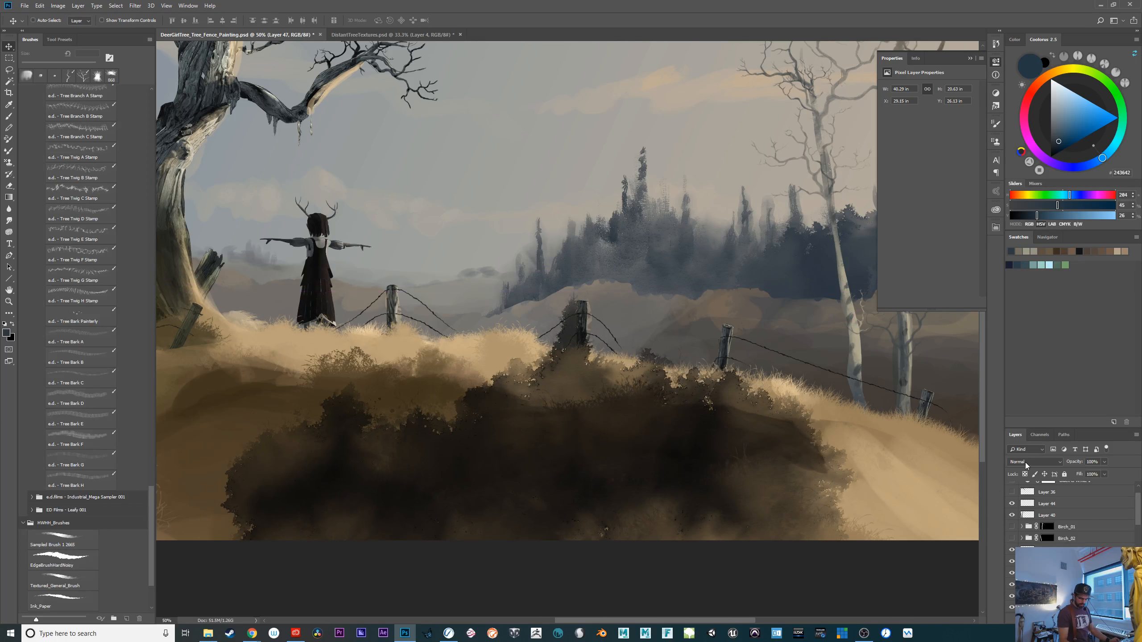
Set the pasted texture's blend mode to Soft Light and shift it across the foreground hill
{"action": "left_click", "coordinate": [1025, 463]}
{"action": "left_click", "coordinate": [1033, 366]}
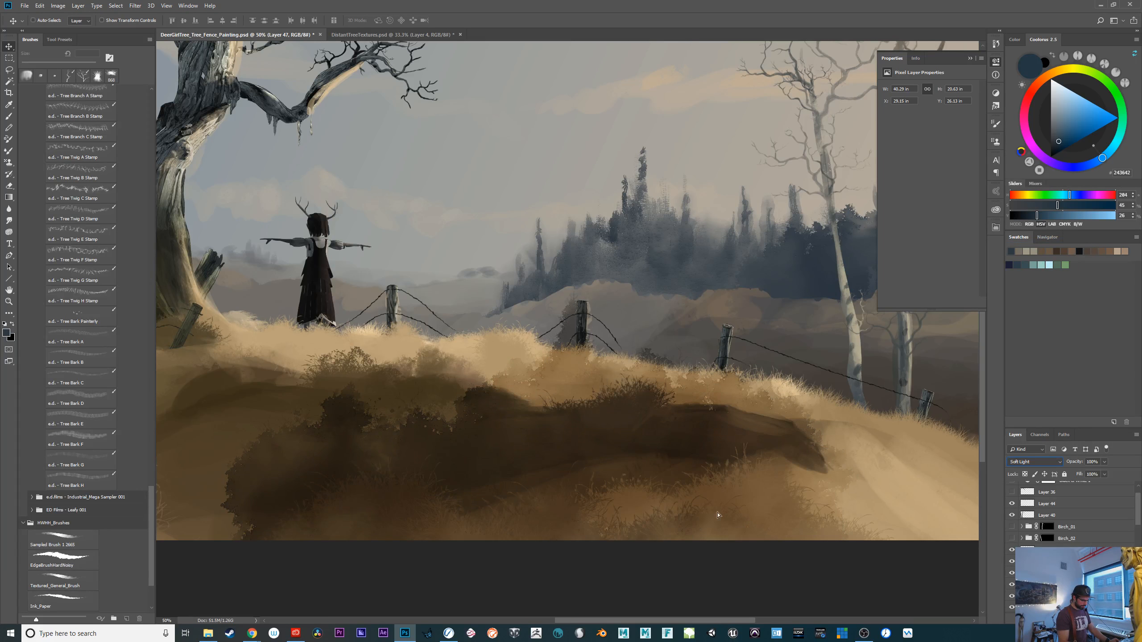
{"action": "left_click_drag", "start_coordinate": [717, 515], "coordinate": [694, 536]}
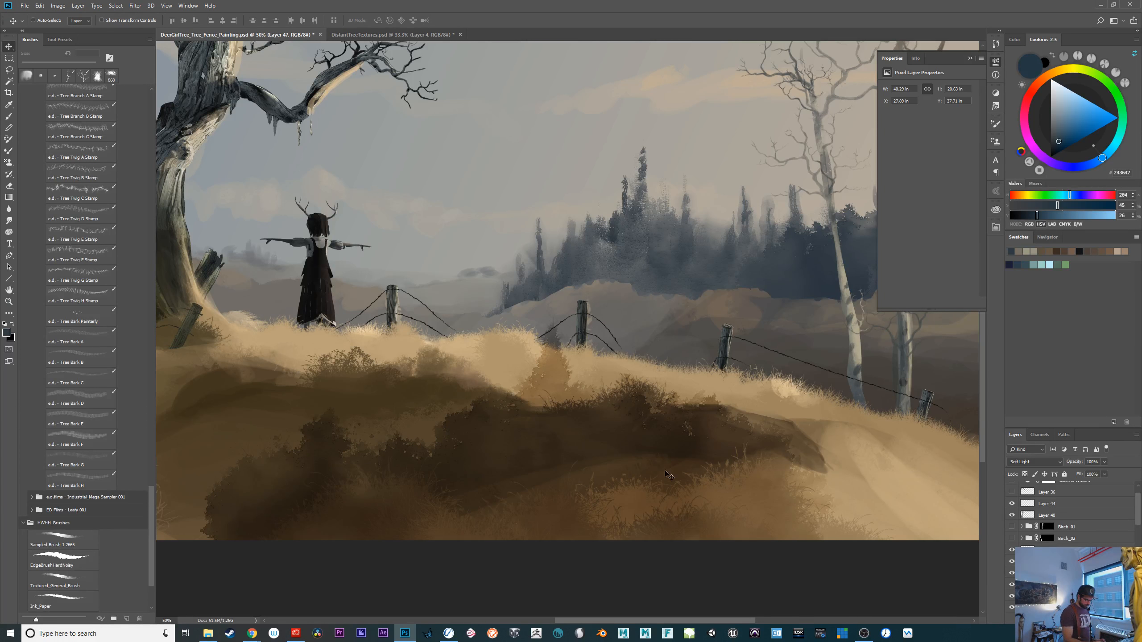
{"action": "left_click_drag", "start_coordinate": [665, 473], "coordinate": [798, 444]}
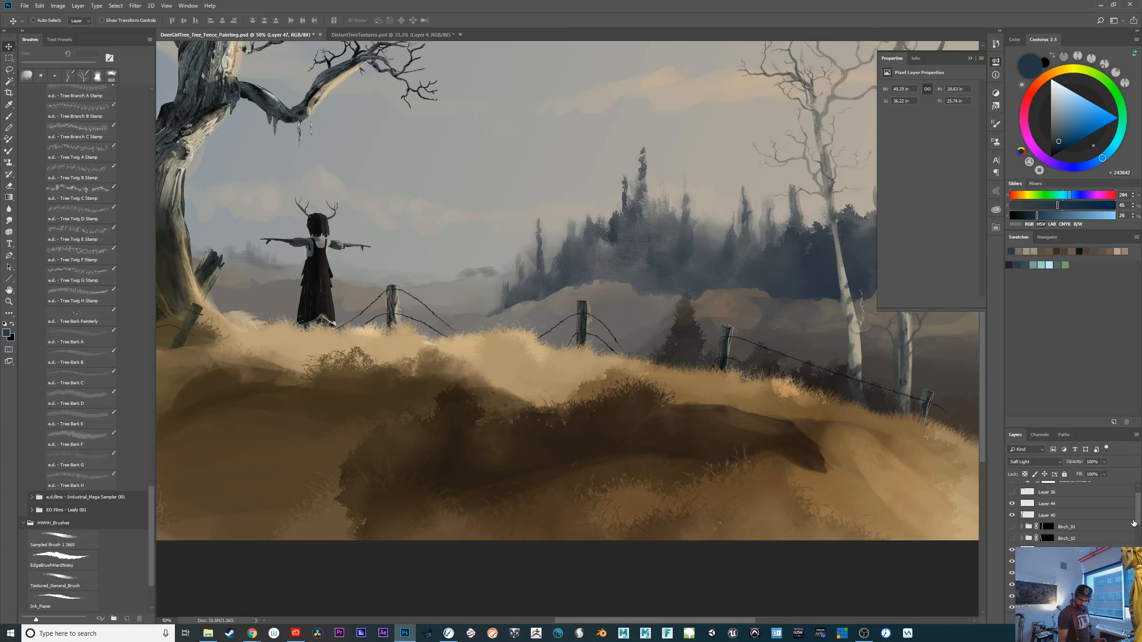
Clip the pasted Layer 47 texture to the foreground grass layer directly beneath it in Group 1
{"action": "left_click_drag", "start_coordinate": [1137, 522], "coordinate": [1138, 543]}
{"action": "left_click", "coordinate": [1034, 527], "text": "alt"}
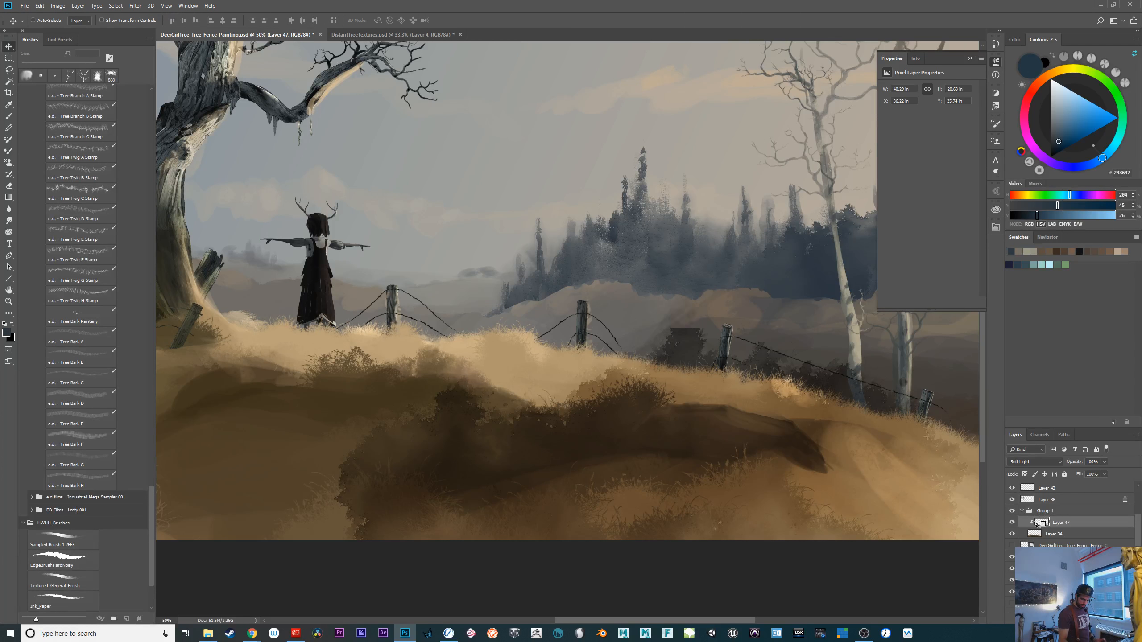
{"action": "left_click", "coordinate": [1058, 533]}
{"action": "left_click", "coordinate": [1060, 525]}
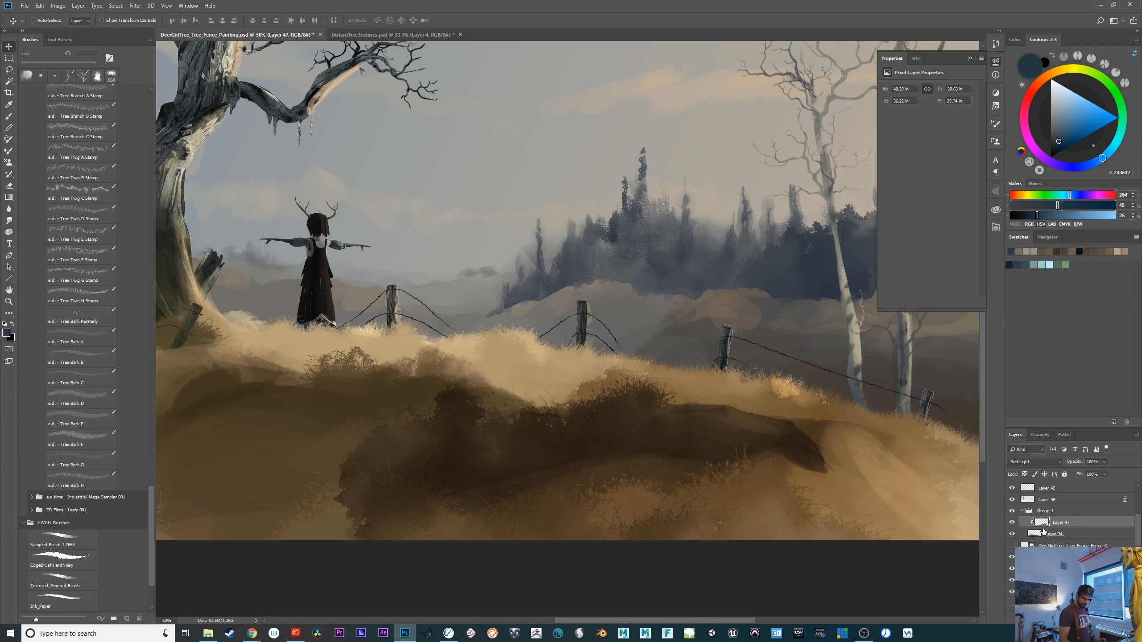
Rotate the clipped texture by about -170° so it follows the hill's slope, and position it over the shadowed grass
{"action": "left_click_drag", "start_coordinate": [737, 494], "coordinate": [670, 464]}
{"action": "key", "text": "ctrl+t"}
{"action": "left_click_drag", "start_coordinate": [937, 513], "coordinate": [920, 597]}
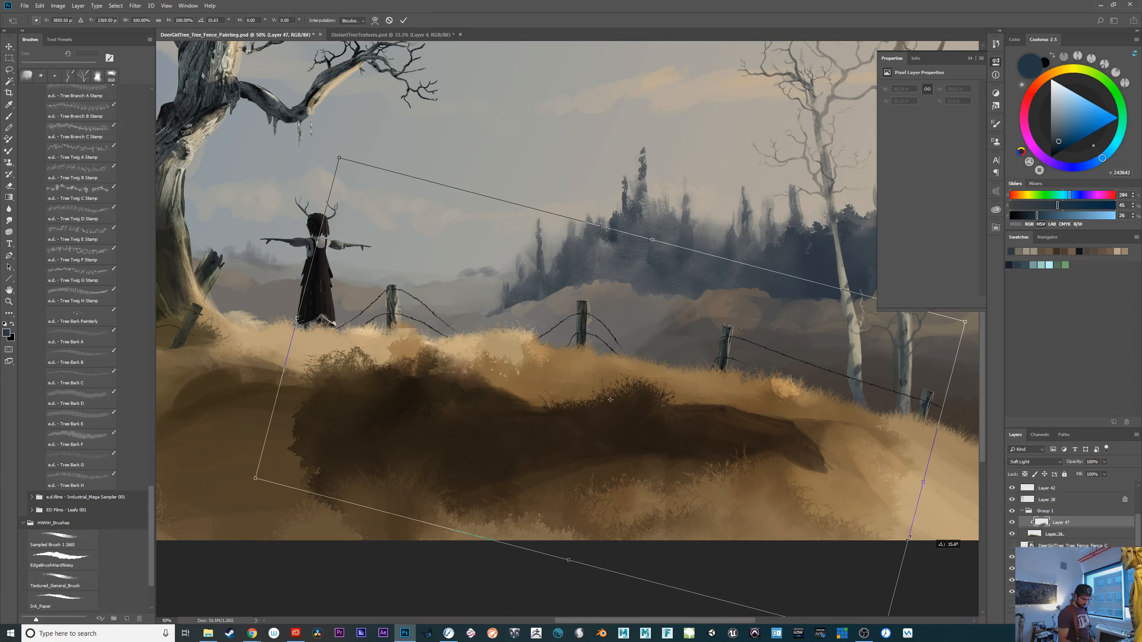
{"action": "left_click_drag", "start_coordinate": [824, 475], "coordinate": [824, 359]}
{"action": "mouse_move", "coordinate": [901, 538]}
{"action": "left_mouse_down"}
{"action": "mouse_move", "coordinate": [655, 74]}
{"action": "mouse_move", "coordinate": [315, 229]}
{"action": "left_mouse_up"}
{"action": "left_click_drag", "start_coordinate": [845, 462], "coordinate": [754, 542]}
{"action": "left_click_drag", "start_coordinate": [722, 389], "coordinate": [723, 560]}
{"action": "left_click_drag", "start_coordinate": [729, 479], "coordinate": [685, 498]}
{"action": "left_click_drag", "start_coordinate": [908, 547], "coordinate": [903, 562]}
{"action": "left_click_drag", "start_coordinate": [711, 466], "coordinate": [694, 469]}
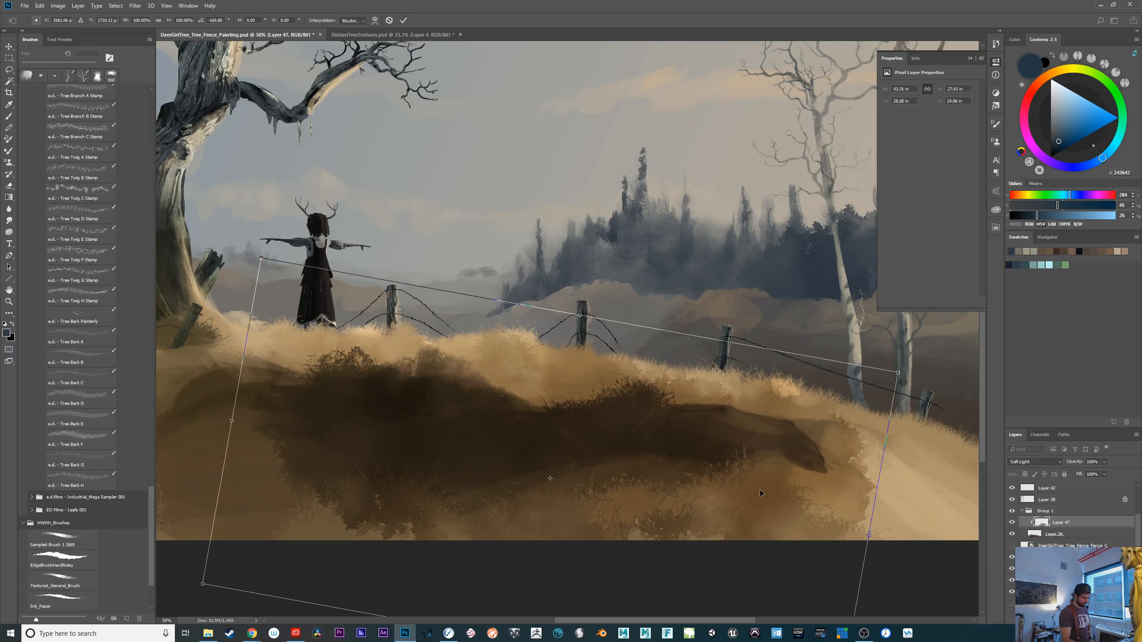
{"action": "key", "text": "Return"}
Lower the clipped texture layer's opacity to 70%
{"action": "key", "text": "ctrl+plus"}
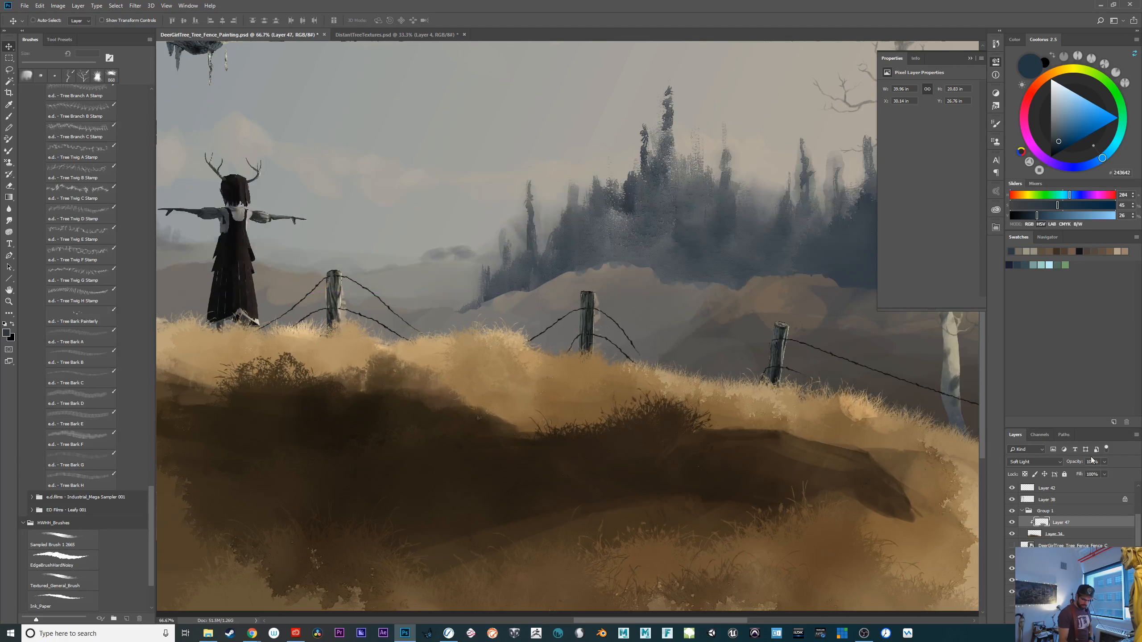
{"action": "type", "text": "70"}
{"action": "key", "text": "Return"}
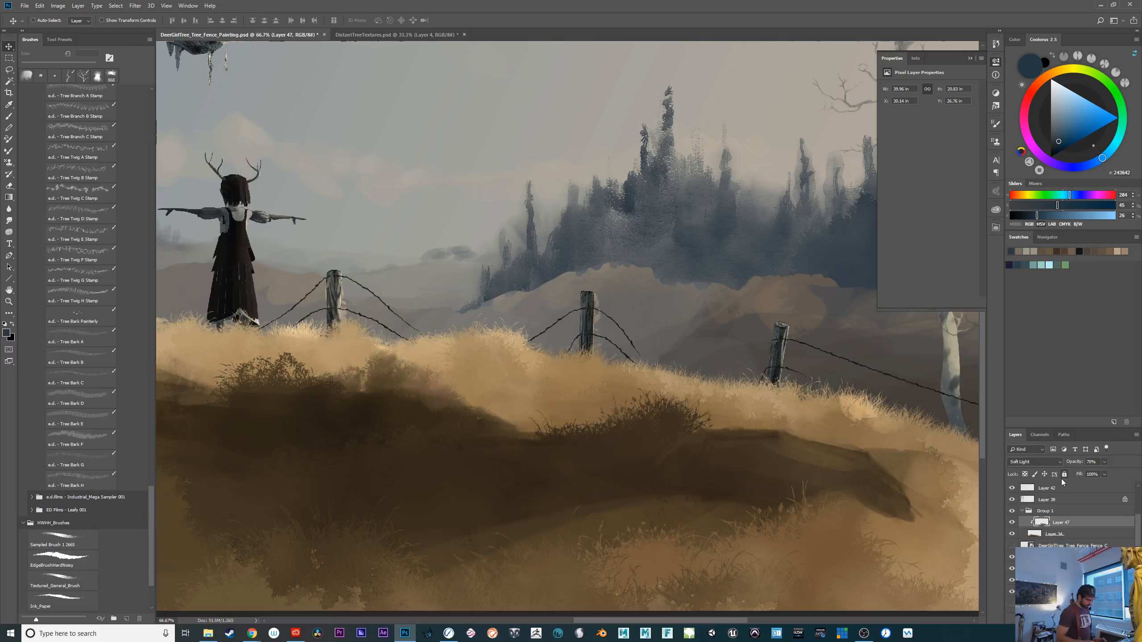
Slide the clipped texture left across the grass hill to about X 23.47 in, Y 25.53 in, checking how it blends
{"action": "key", "text": "ctrl+plus"}
{"action": "key", "text": "ctrl+plus"}
{"action": "key", "text": "ctrl+minus"}
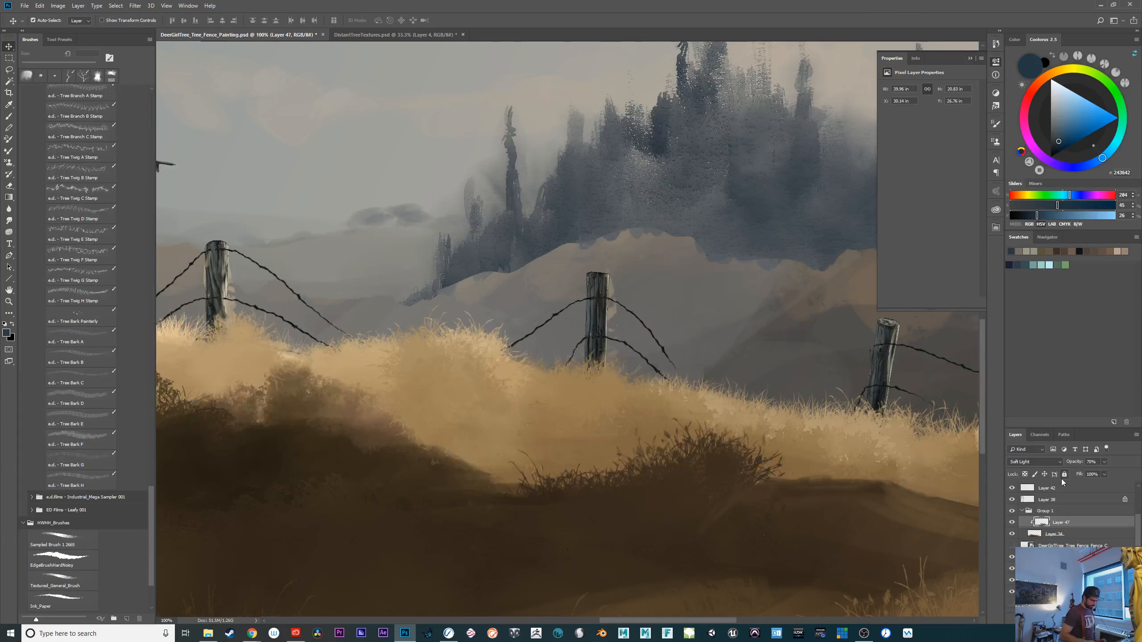
{"action": "left_click_drag", "start_coordinate": [780, 409], "coordinate": [677, 504]}
{"action": "key", "text": "ctrl+minus"}
{"action": "left_click_drag", "start_coordinate": [685, 565], "coordinate": [945, 578]}
{"action": "left_click_drag", "start_coordinate": [708, 528], "coordinate": [742, 543]}
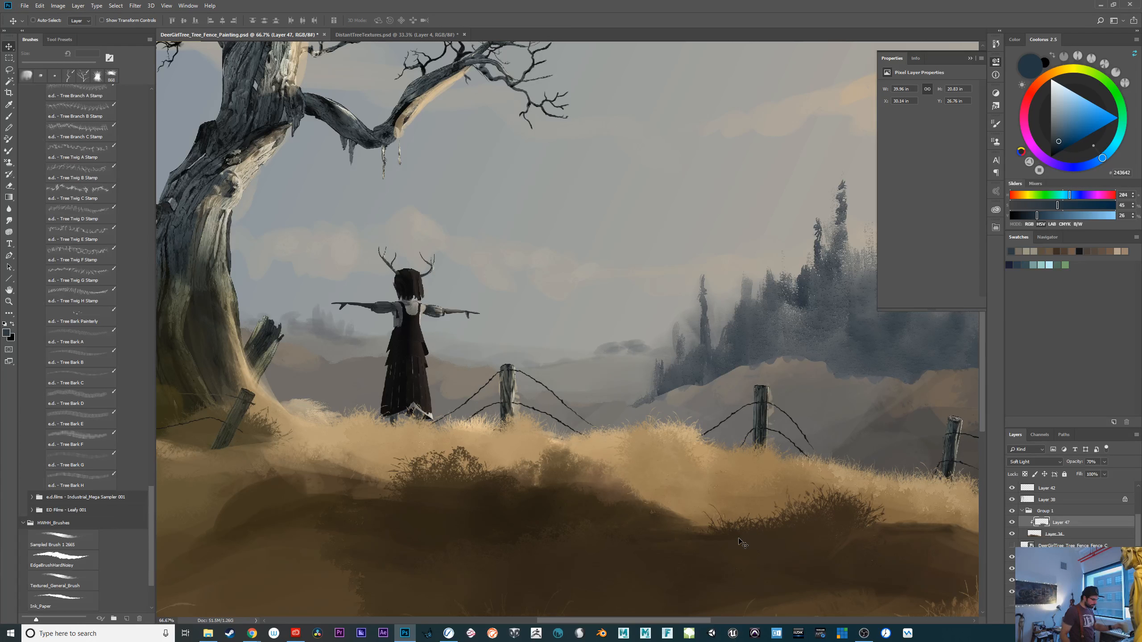
{"action": "left_click_drag", "start_coordinate": [820, 519], "coordinate": [376, 507]}
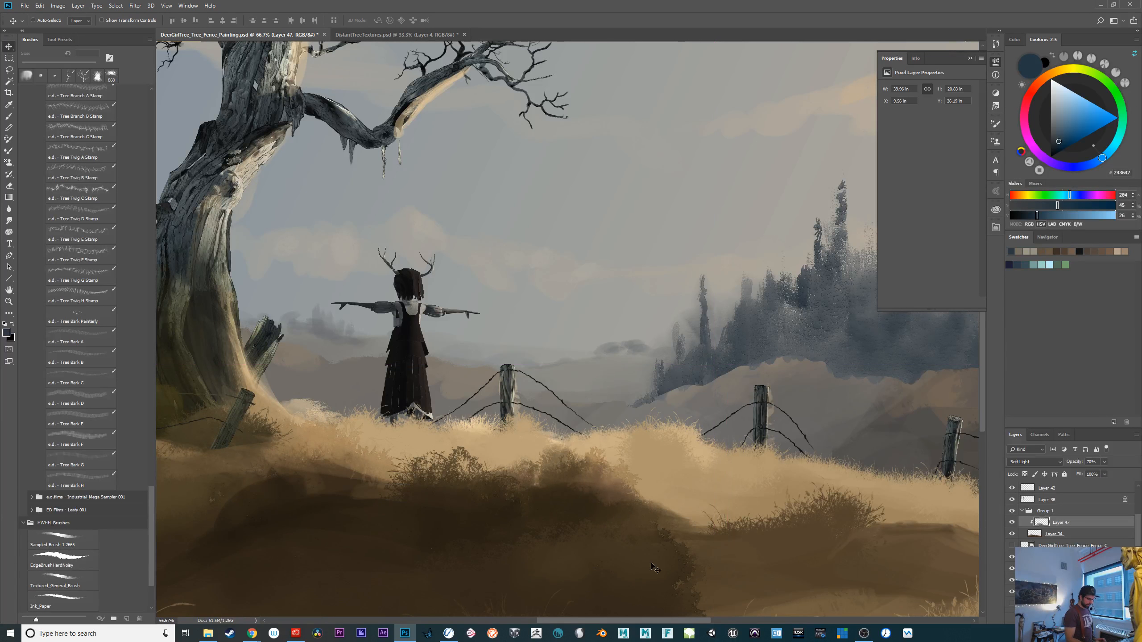
{"action": "left_click_drag", "start_coordinate": [673, 565], "coordinate": [613, 520]}
{"action": "key", "text": "ctrl+minus"}
{"action": "key", "text": "ctrl+minus"}
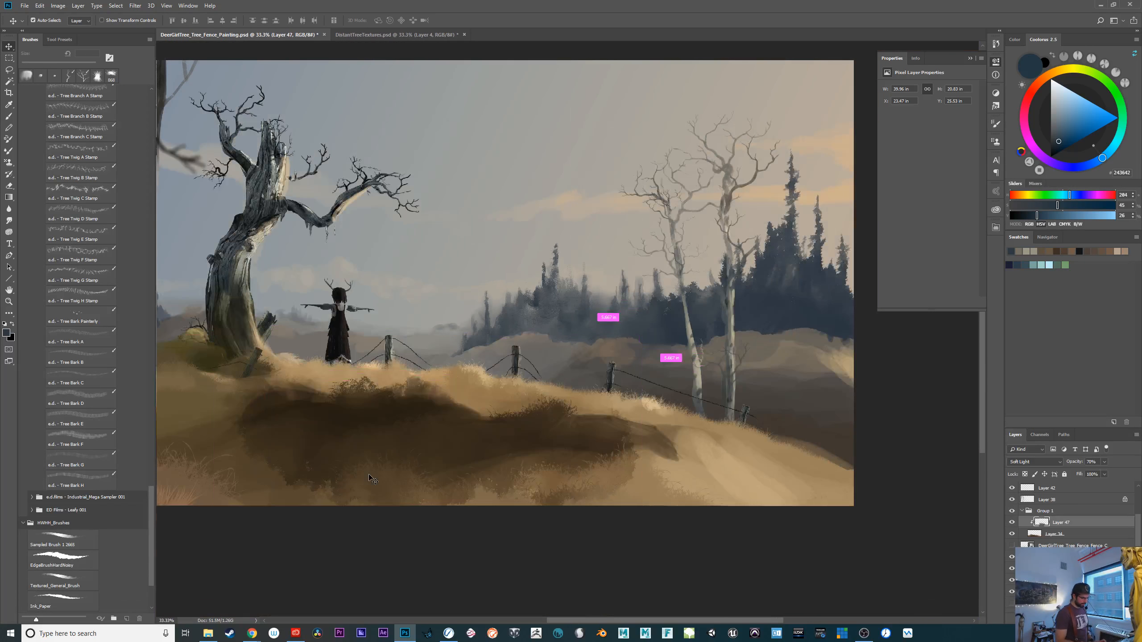
Erase on Group 3's layer mask with a 35 px brush to slim the conifer just left of the leaning birch
{"action": "key", "text": "ctrl+plus"}
{"action": "key", "text": "ctrl+plus"}
{"action": "key", "text": "ctrl+plus"}
{"action": "left_click_drag", "start_coordinate": [835, 522], "coordinate": [688, 551]}
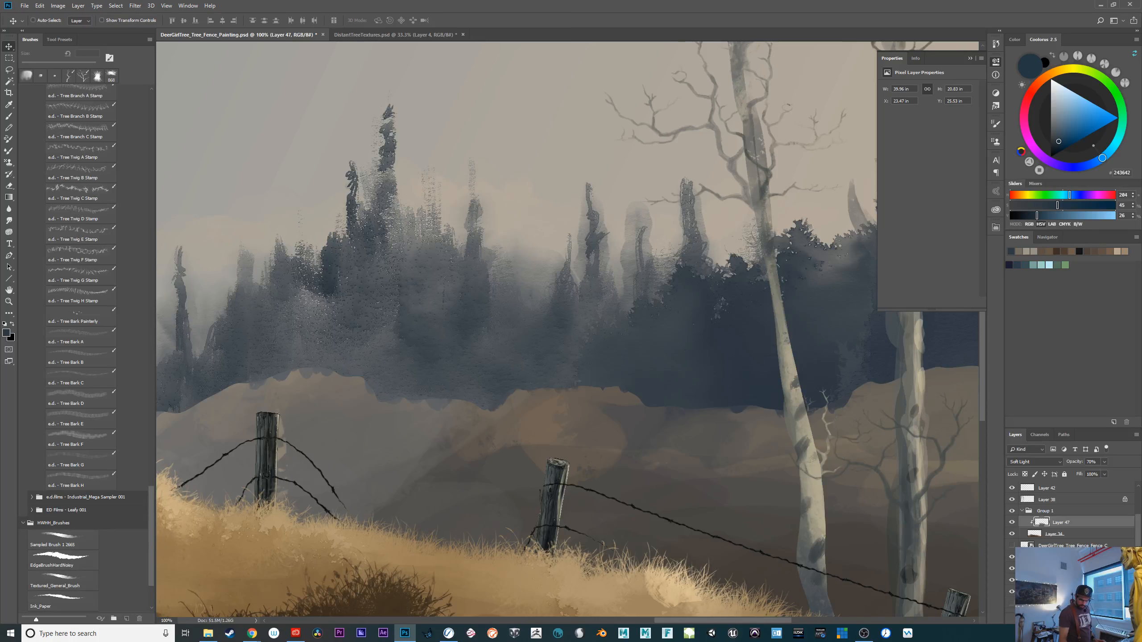
{"action": "scroll", "coordinate": [1136, 540], "scroll_direction": "down", "scroll_amount": 5}
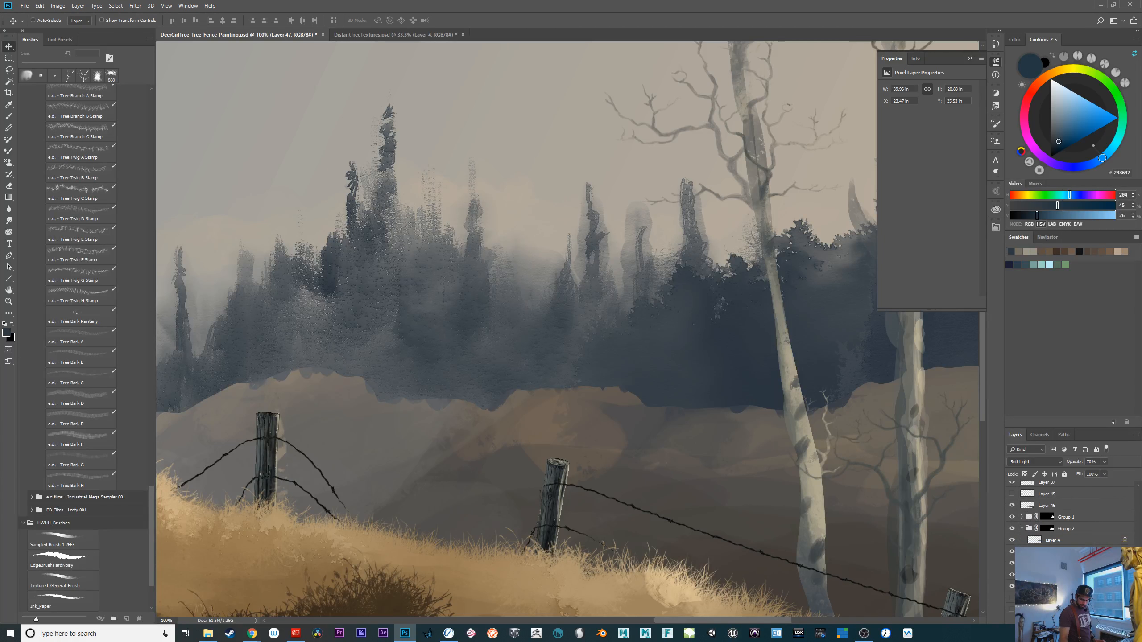
{"action": "left_click", "coordinate": [1012, 554]}
{"action": "left_click", "coordinate": [1012, 554]}
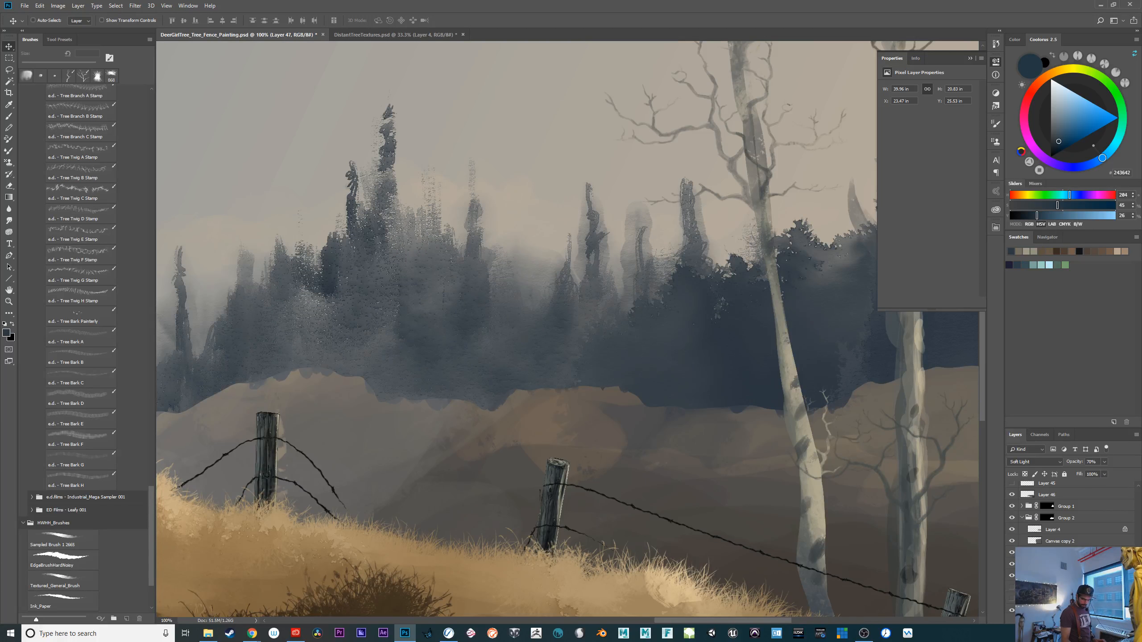
{"action": "left_click", "coordinate": [1047, 552]}
{"action": "key", "text": "b"}
{"action": "key", "text": "e"}
{"action": "right_click", "coordinate": [696, 208], "text": "alt"}
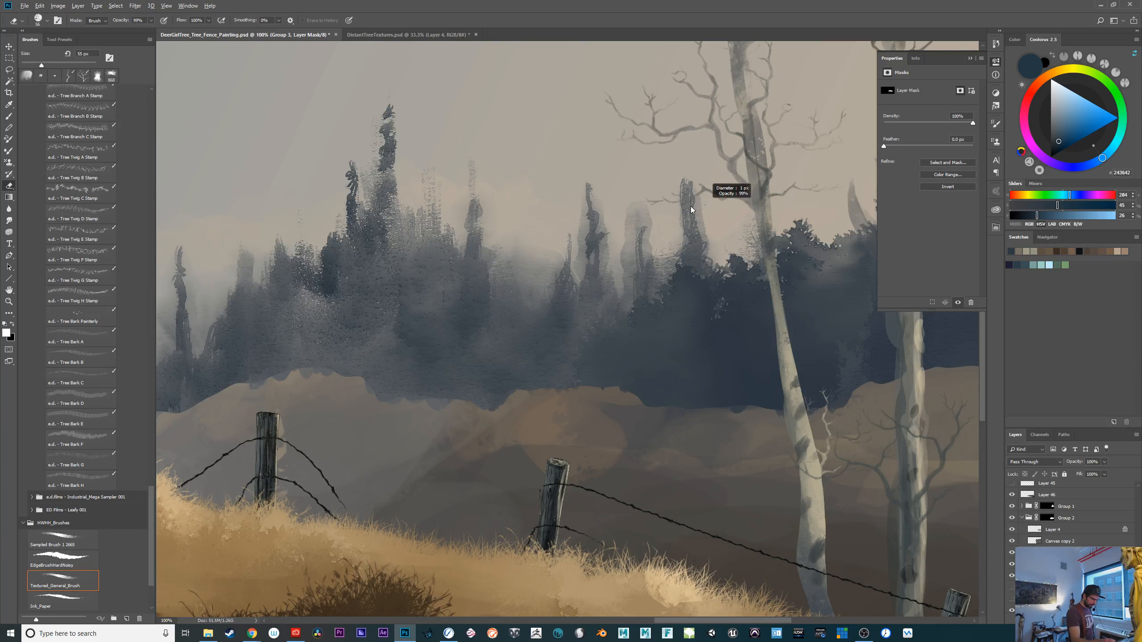
{"action": "left_click_drag", "start_coordinate": [702, 205], "coordinate": [705, 229]}
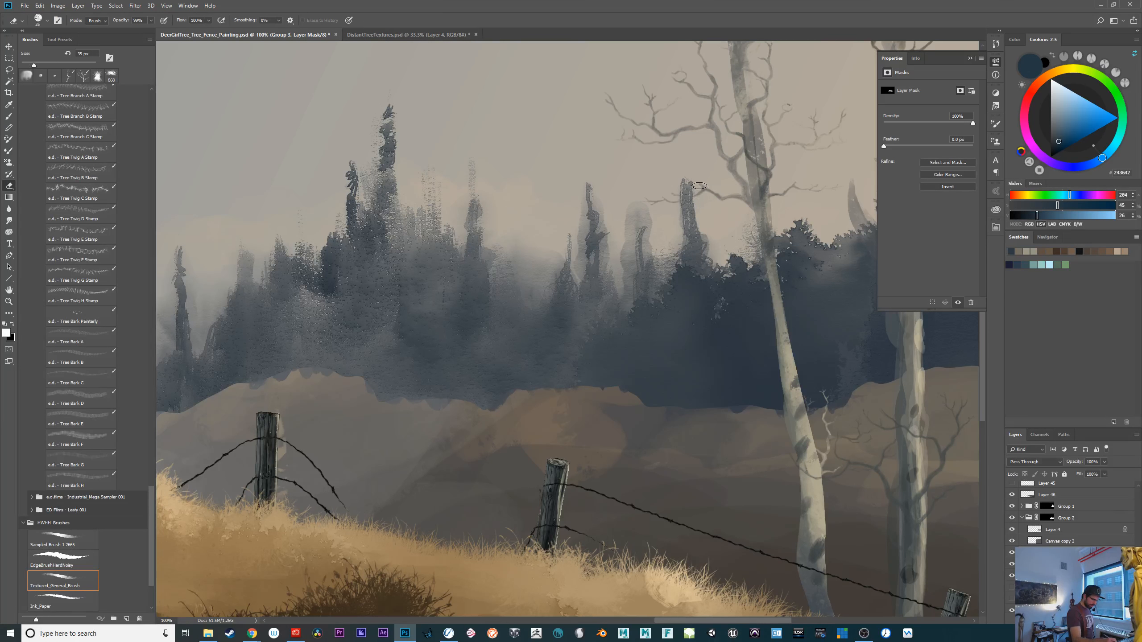
{"action": "left_click_drag", "start_coordinate": [699, 186], "coordinate": [709, 239]}
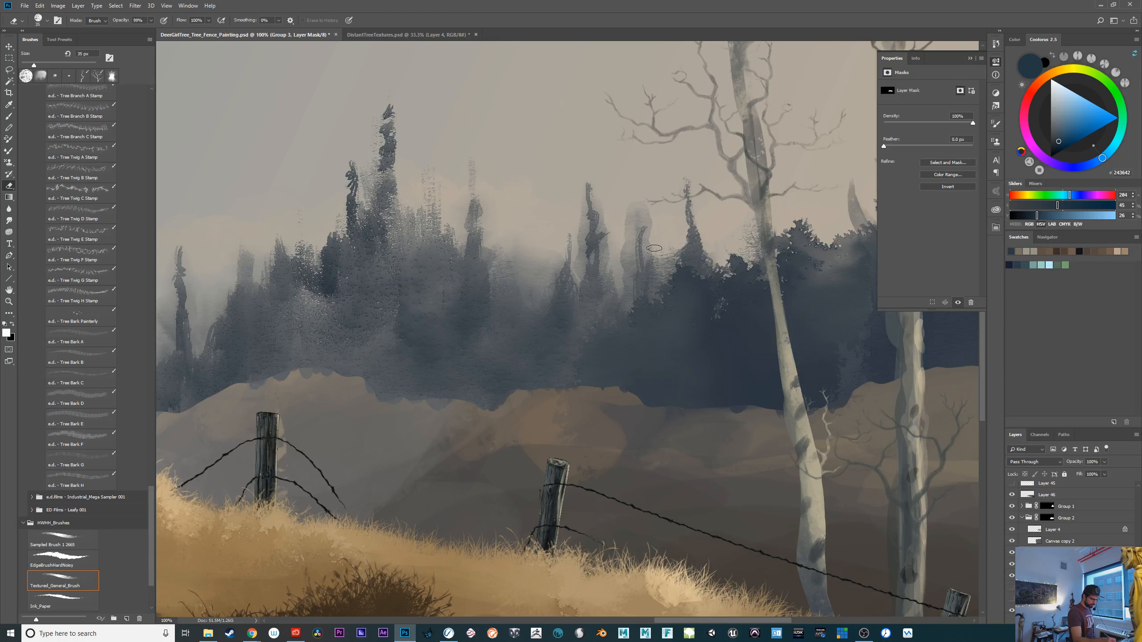
Trim the edges of the remaining mid-treeline and far-left conifers on the same group mask to sharpen their silhouettes
{"action": "left_click_drag", "start_coordinate": [645, 206], "coordinate": [624, 275]}
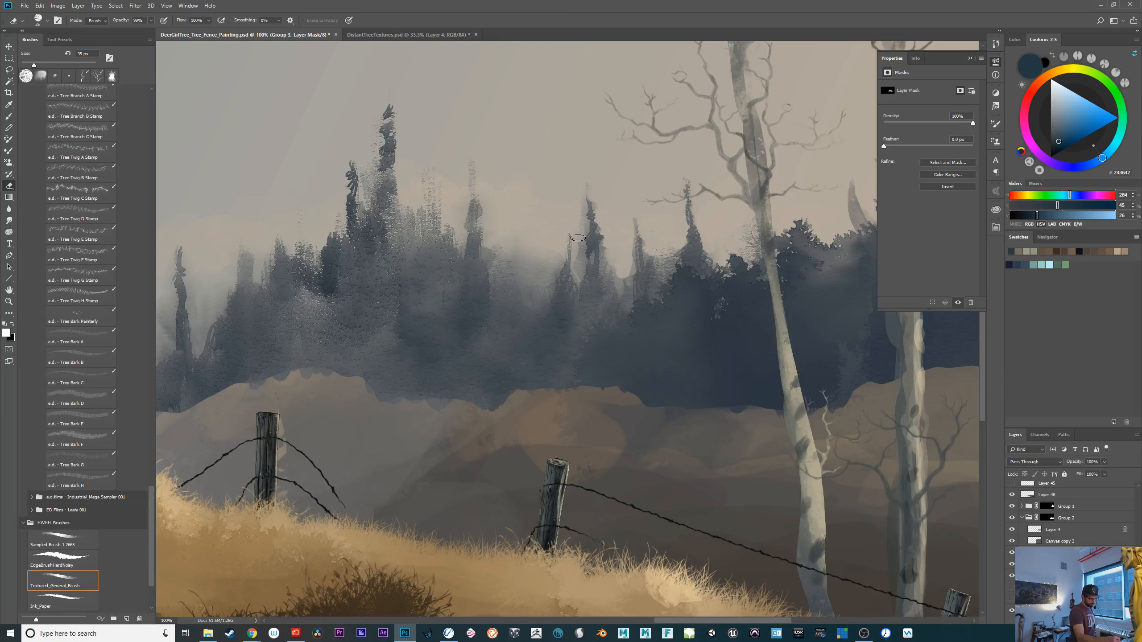
{"action": "left_click_drag", "start_coordinate": [581, 240], "coordinate": [583, 270]}
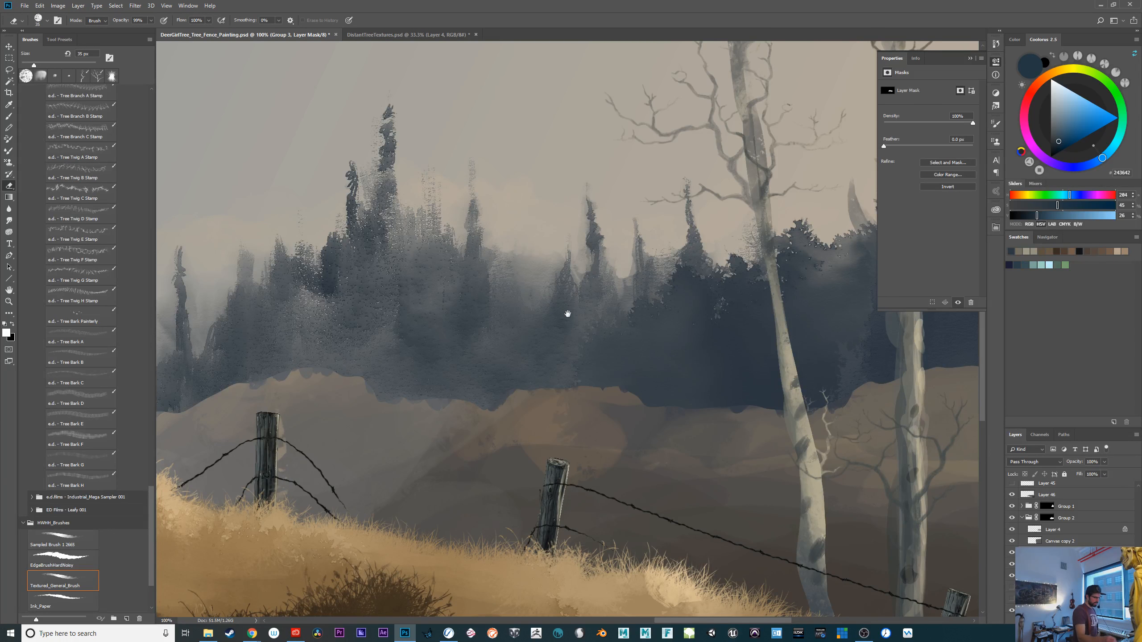
{"action": "left_click_drag", "start_coordinate": [560, 308], "coordinate": [681, 282]}
{"action": "left_click_drag", "start_coordinate": [320, 253], "coordinate": [318, 301]}
{"action": "mouse_move", "coordinate": [309, 233]}
{"action": "left_mouse_down"}
{"action": "mouse_move", "coordinate": [302, 270]}
{"action": "mouse_move", "coordinate": [302, 254]}
{"action": "left_mouse_up"}
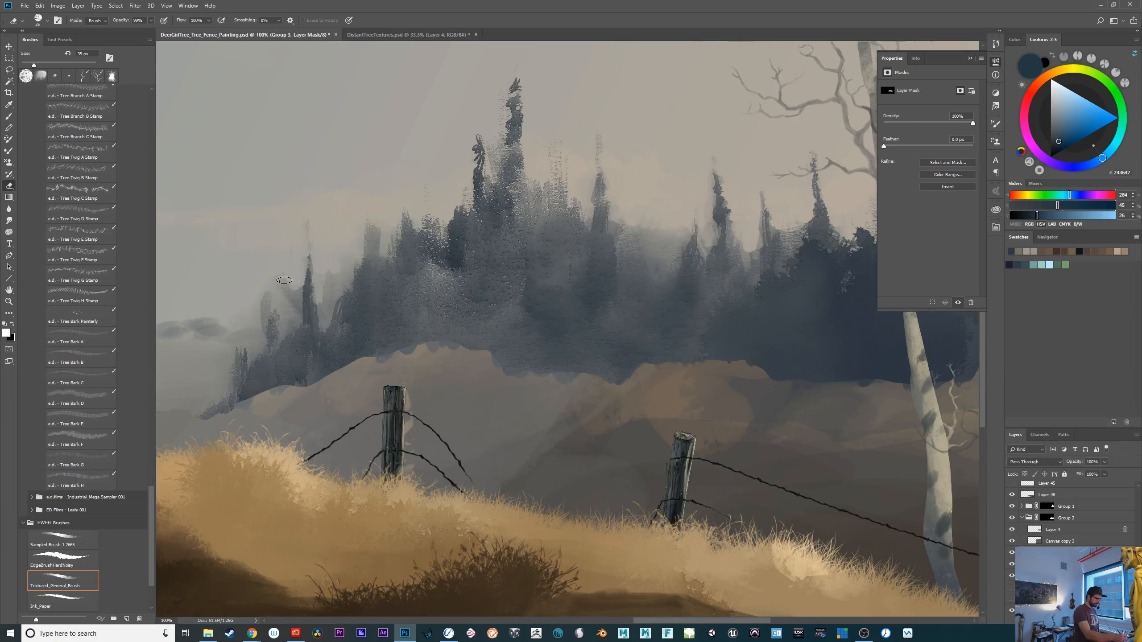
{"action": "mouse_move", "coordinate": [290, 295]}
{"action": "left_mouse_down"}
{"action": "mouse_move", "coordinate": [255, 285]}
{"action": "mouse_move", "coordinate": [254, 320]}
{"action": "left_mouse_up"}
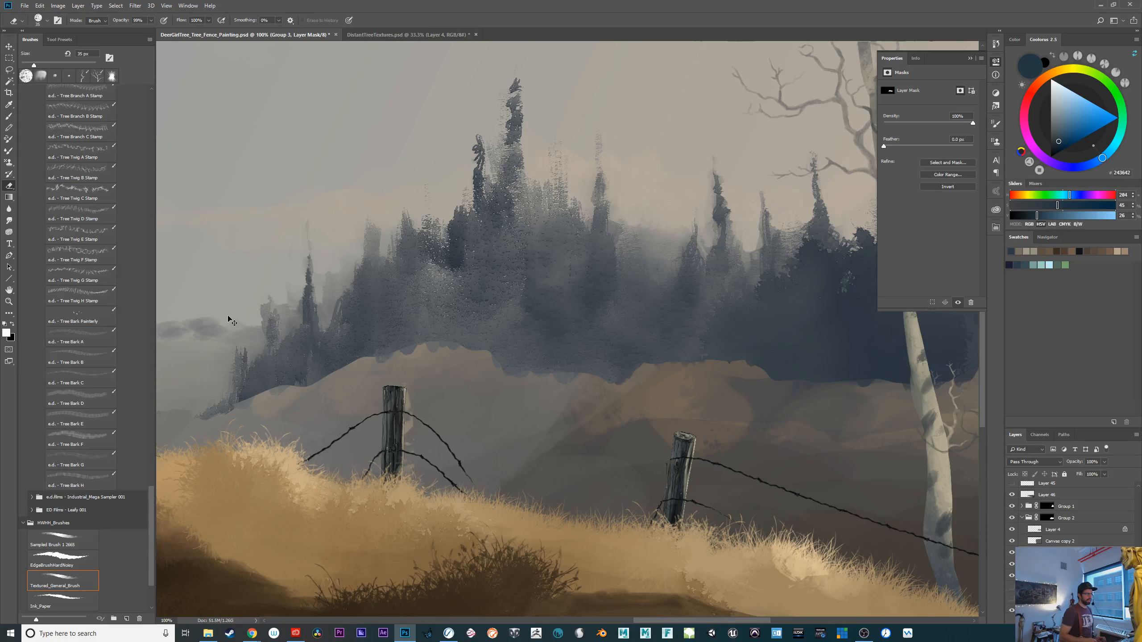
Compare the treeline with and without its texture, and set Layer 3's opacity to 80%
{"action": "key", "text": "ctrl+minus"}
{"action": "key", "text": "ctrl+minus"}
{"action": "key", "text": "ctrl+minus"}
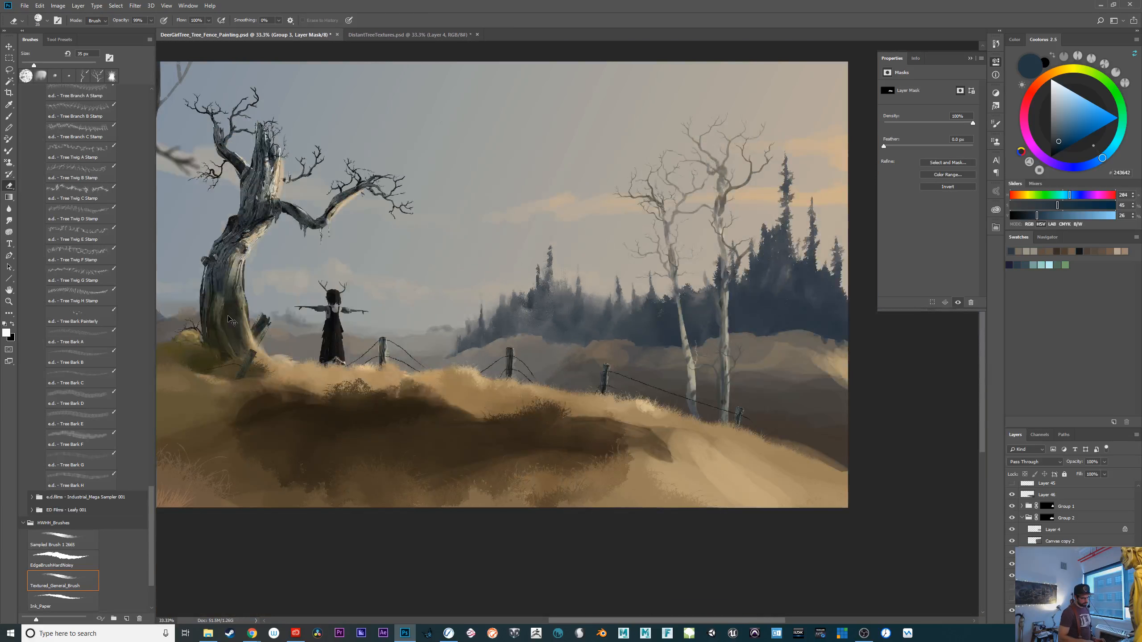
{"action": "key", "text": "ctrl+plus"}
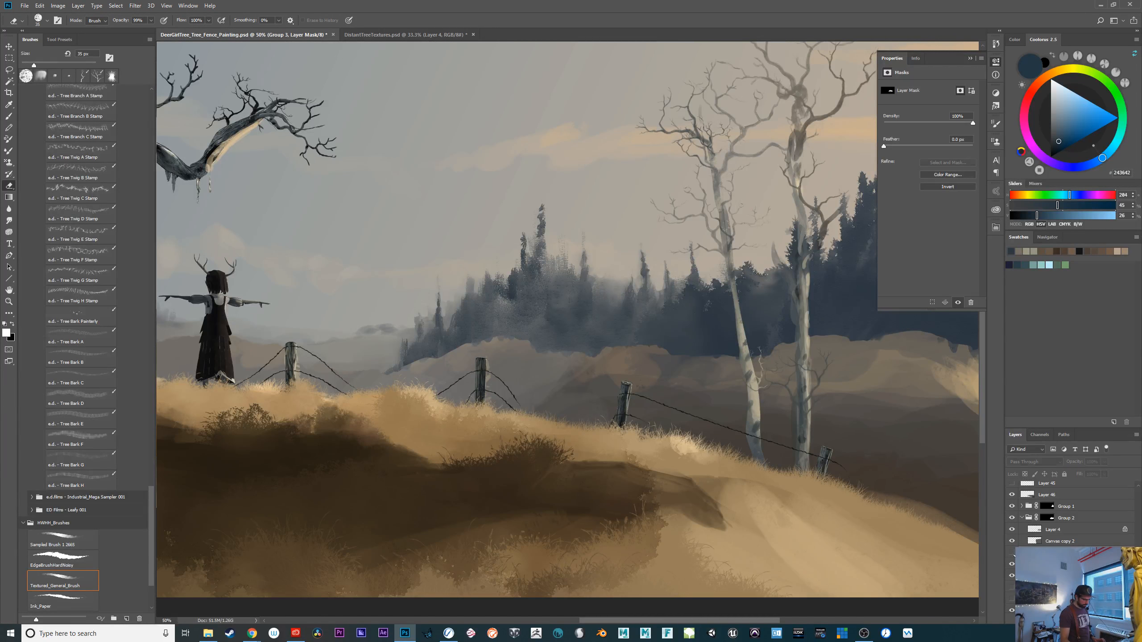
{"action": "left_click", "coordinate": [1012, 552]}
{"action": "left_click", "coordinate": [1012, 553]}
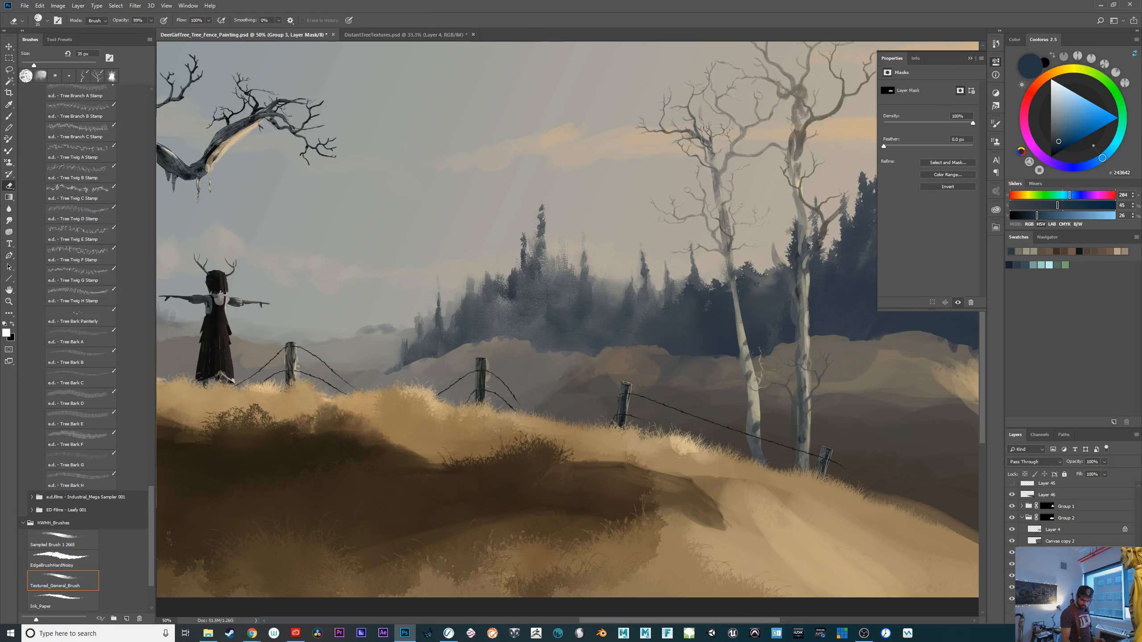
{"action": "left_click", "coordinate": [1052, 564]}
{"action": "left_click", "coordinate": [1012, 565]}
{"action": "left_click", "coordinate": [1012, 565]}
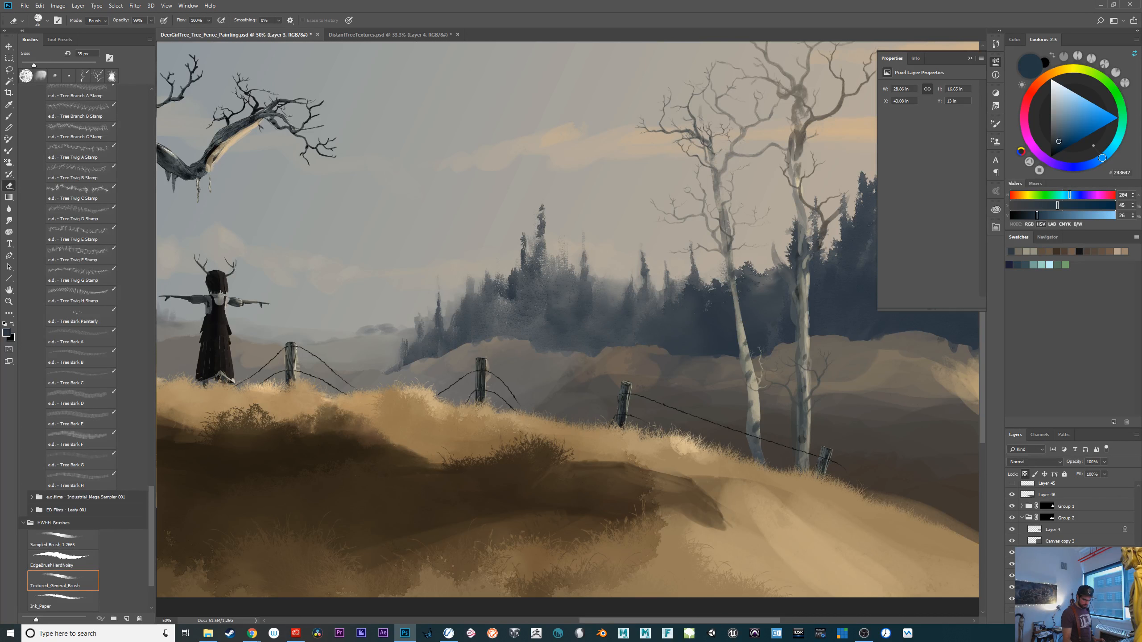
{"action": "type", "text": "70"}
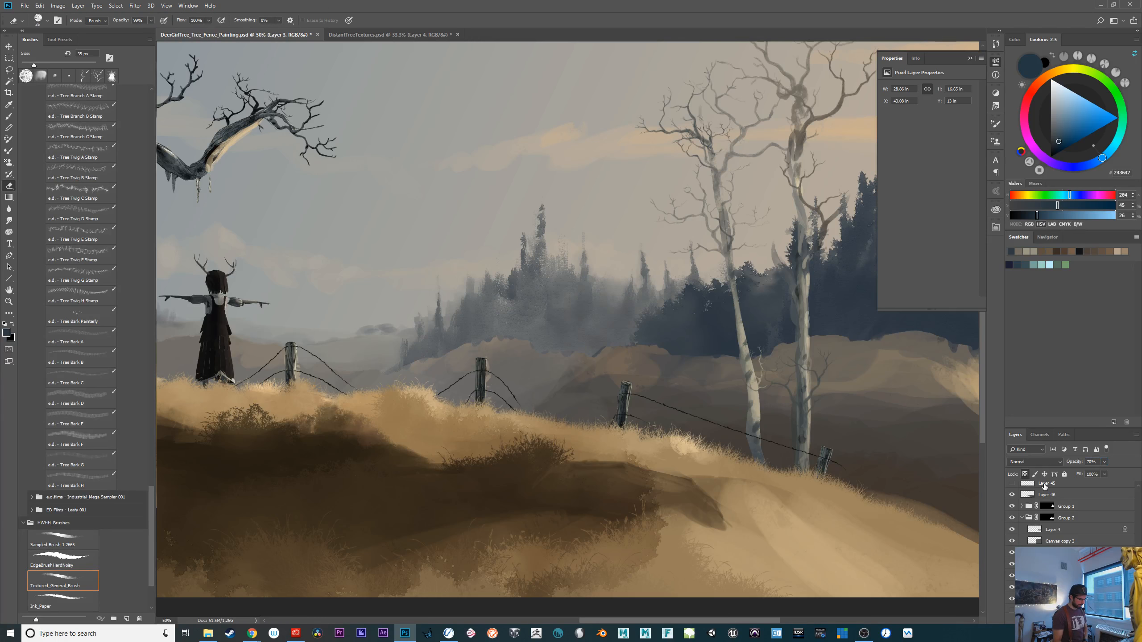
{"action": "left_click_drag", "start_coordinate": [748, 510], "coordinate": [591, 540]}
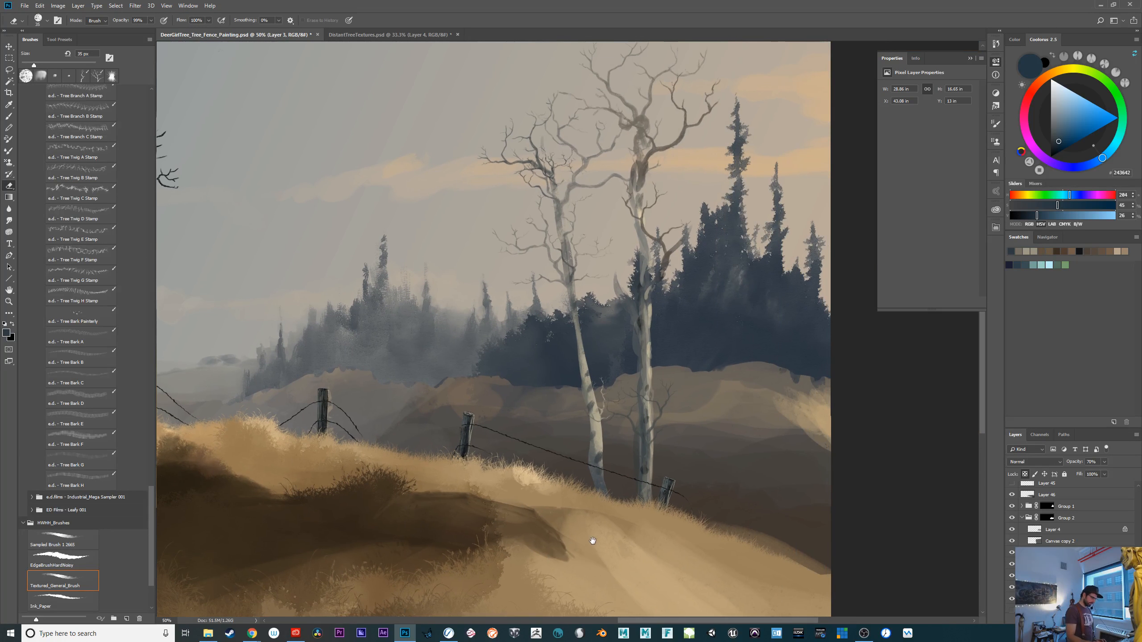
{"action": "type", "text": "80"}
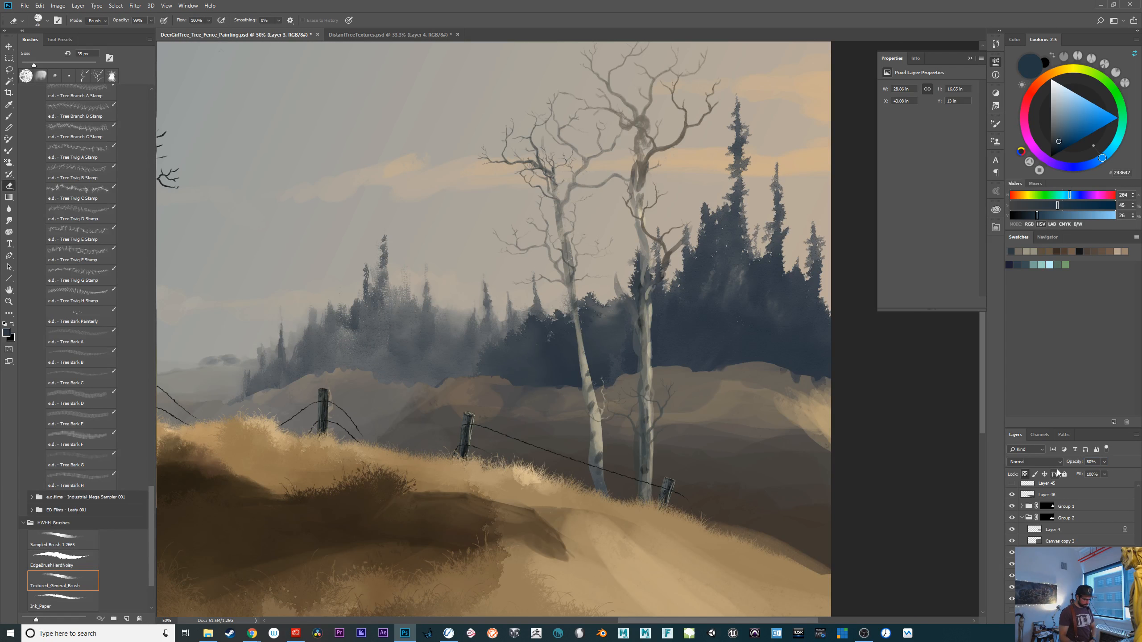
Examine the textured treeline at 100% zoom with the interface panels hidden
{"action": "key", "text": "ctrl+1"}
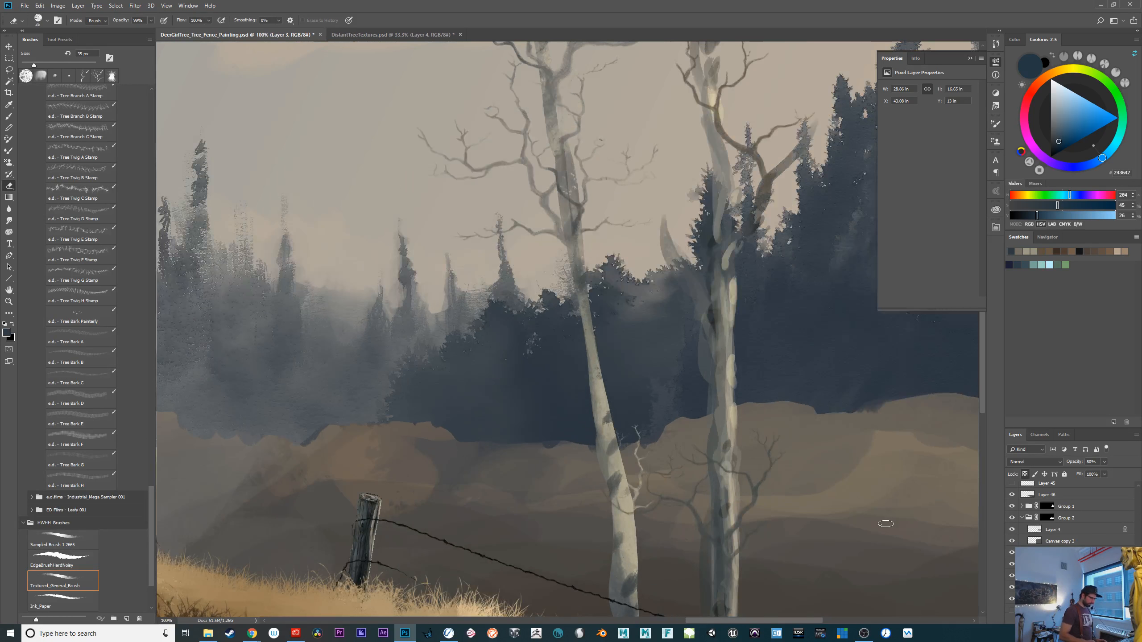
{"action": "key", "text": "Tab"}
{"action": "left_click_drag", "start_coordinate": [705, 484], "coordinate": [953, 458]}
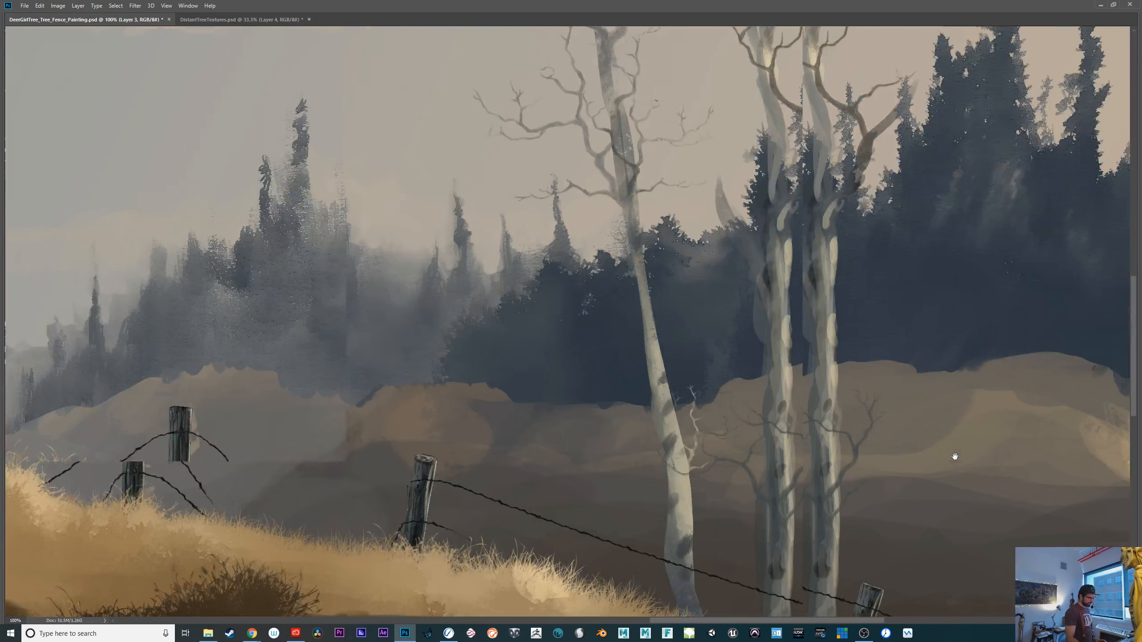
{"action": "key", "text": "ctrl+minus"}
{"action": "key", "text": "ctrl+minus"}
{"action": "key", "text": "Tab"}
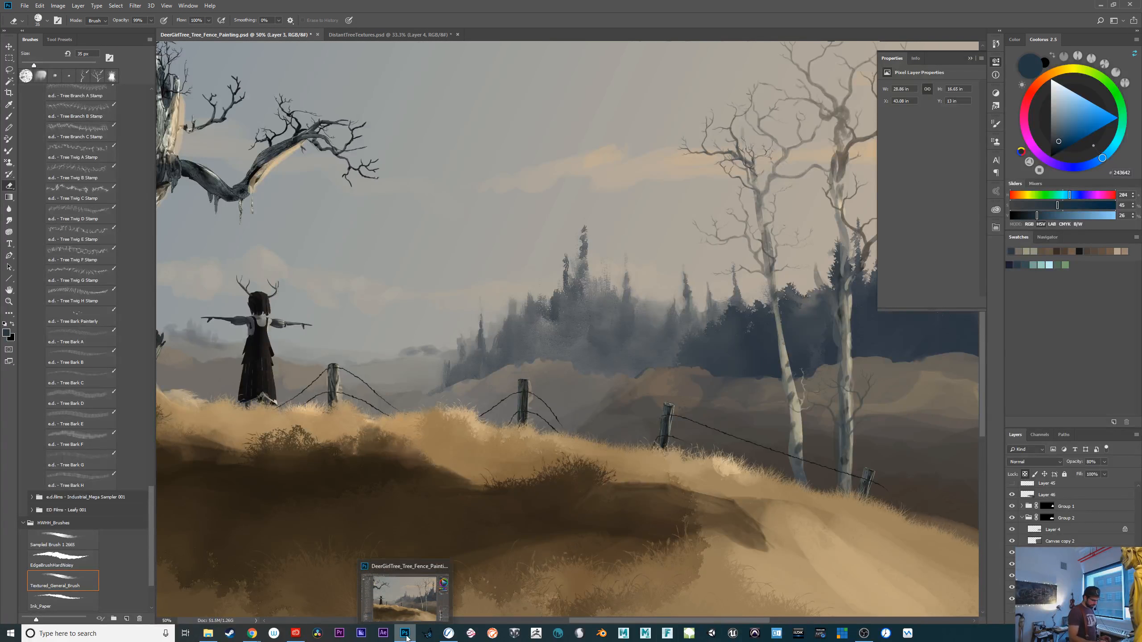
Switch to DistantTreeTextures.psd and copy the plain Canvas layer
{"action": "left_click", "coordinate": [382, 36]}
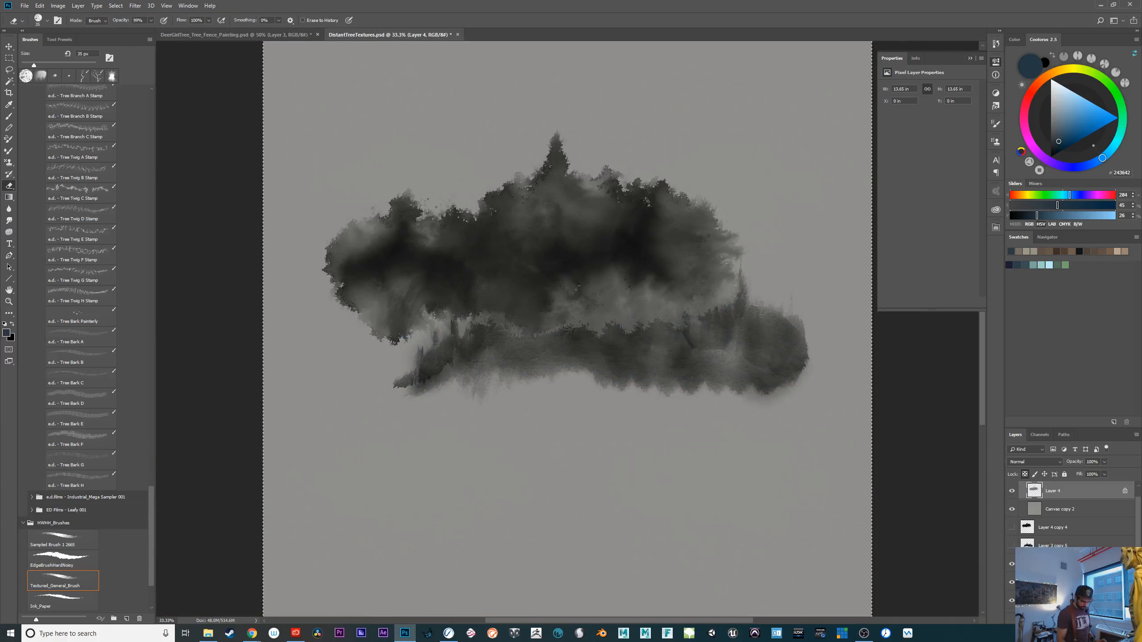
{"action": "key", "text": "ctrl+plus"}
{"action": "key", "text": "ctrl+plus"}
{"action": "key", "text": "ctrl+plus"}
{"action": "key", "text": "ctrl+plus"}
{"action": "left_click_drag", "start_coordinate": [724, 499], "coordinate": [729, 186]}
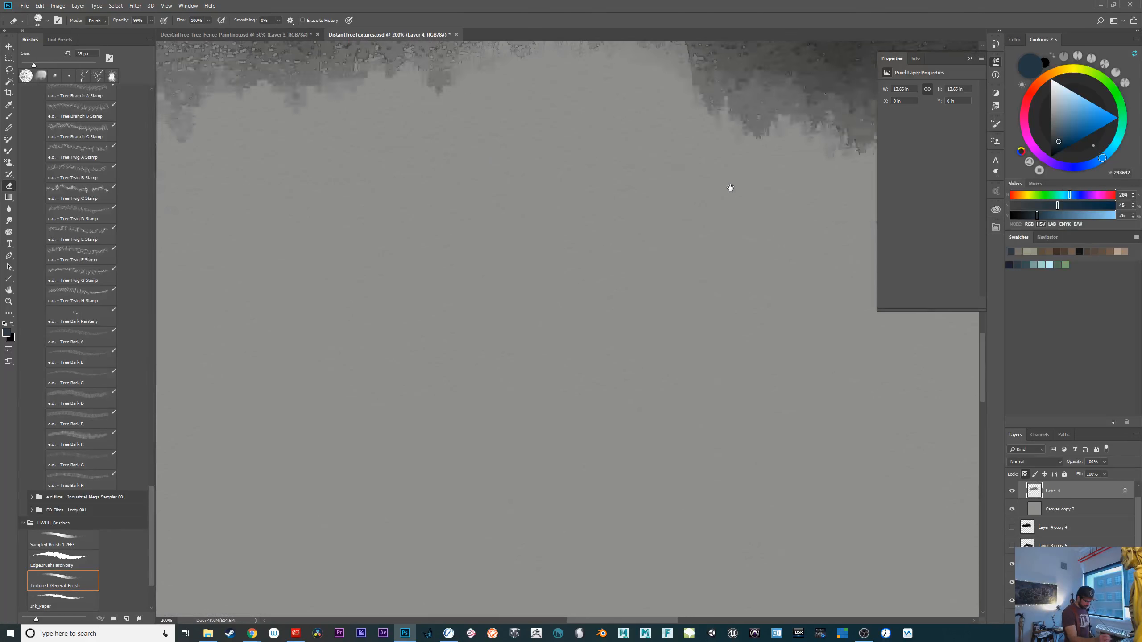
{"action": "key", "text": "ctrl+minus"}
{"action": "key", "text": "ctrl+minus"}
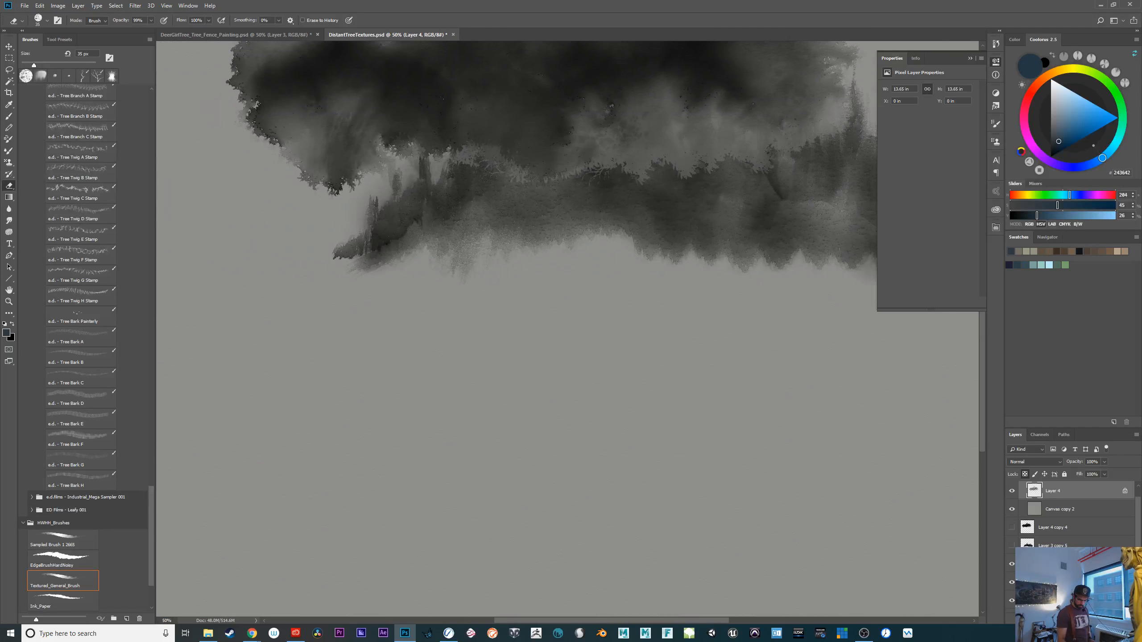
{"action": "scroll", "coordinate": [1074, 513], "scroll_direction": "down", "scroll_amount": 3}
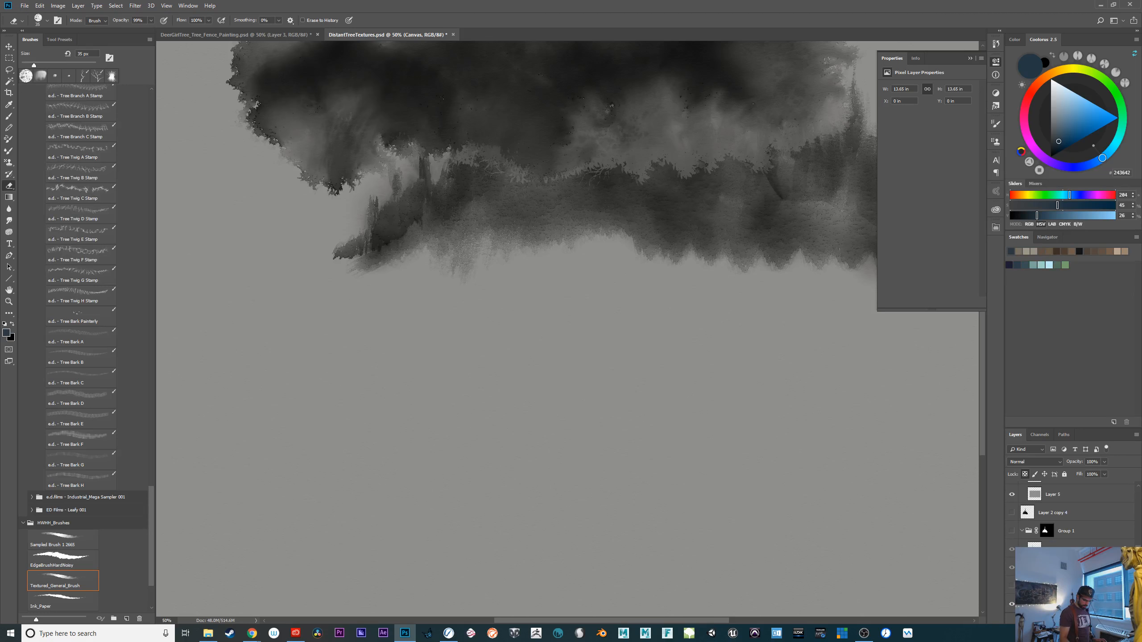
Paste the canvas texture into the DeerGirlTree painting directly above Layer 27 as a sky texture
{"action": "left_click", "coordinate": [249, 34]}
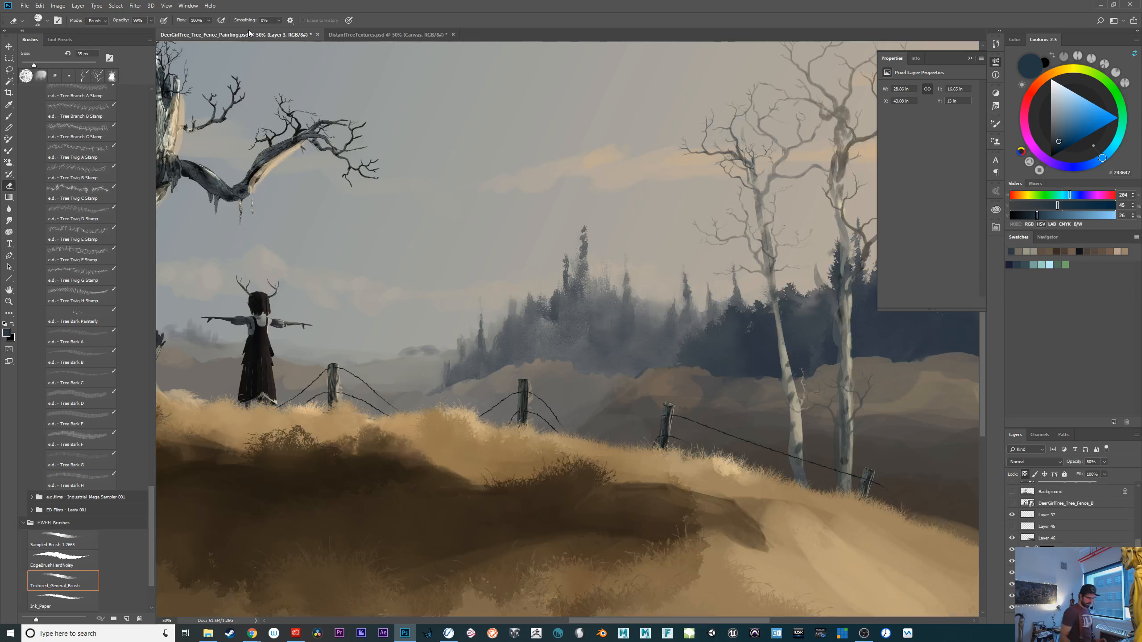
{"action": "scroll", "coordinate": [1074, 514], "scroll_direction": "down", "scroll_amount": 5}
{"action": "key", "text": "alt"}
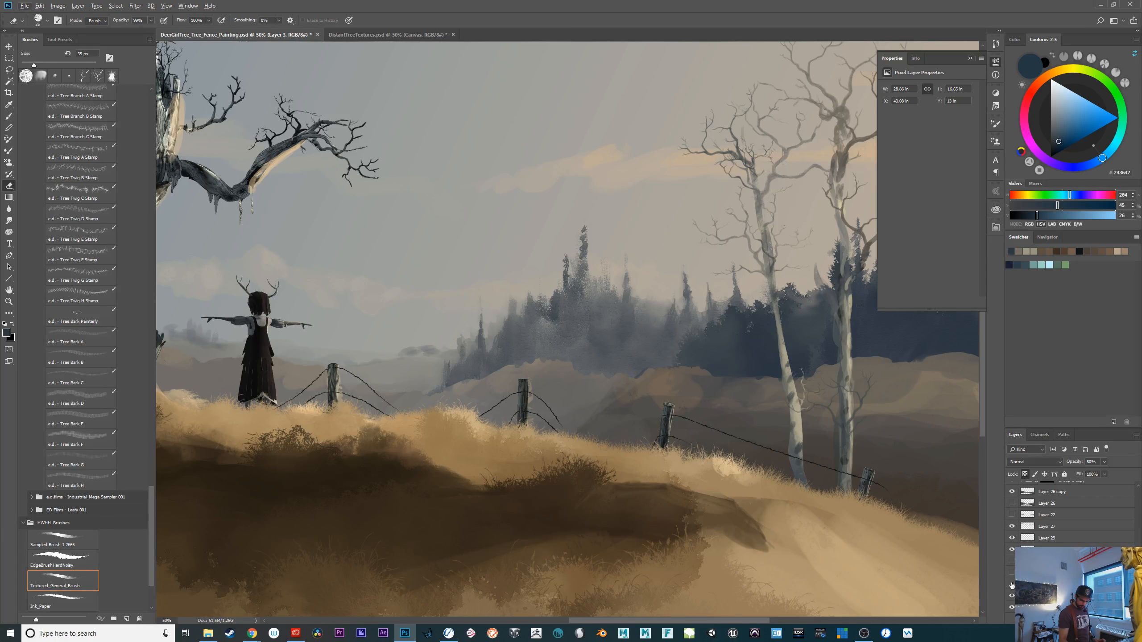
{"action": "left_click", "coordinate": [1045, 527]}
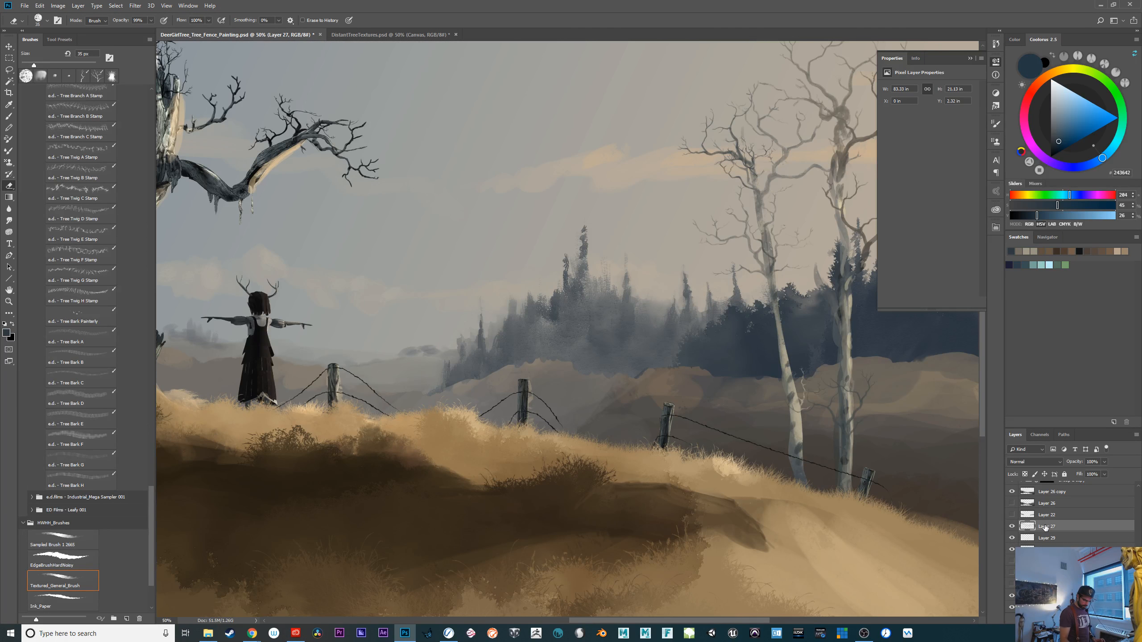
{"action": "key", "text": "ctrl+v"}
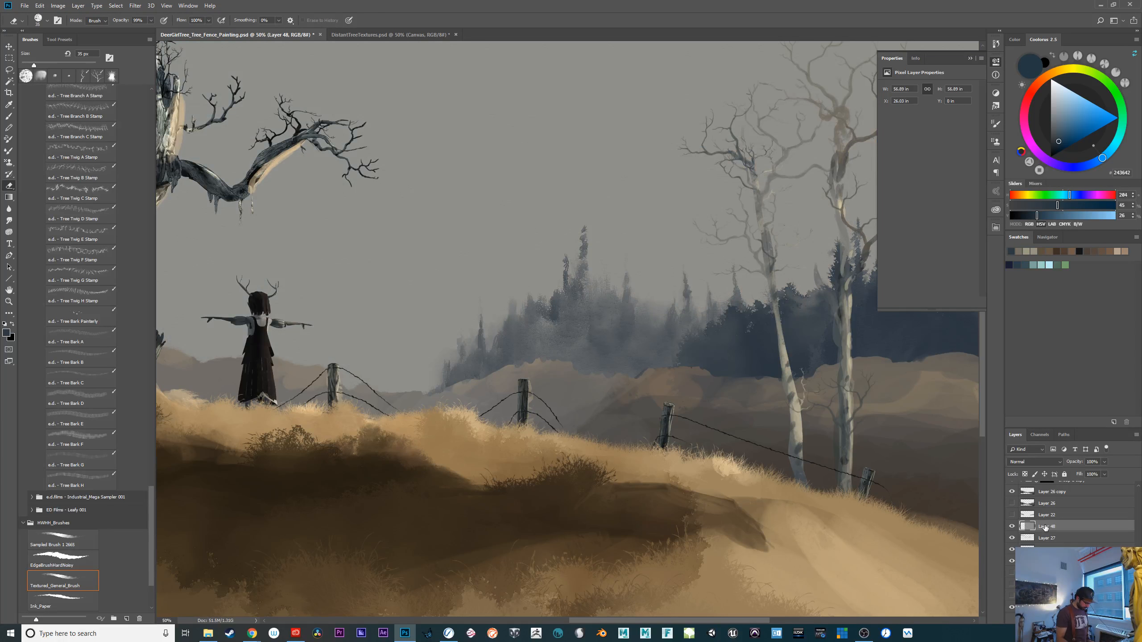
Boost the pasted canvas texture's contrast with an S-shaped RGB curve, setting the midpoint to input 142, output 129
{"action": "key", "text": "ctrl+m"}
{"action": "left_click_drag", "start_coordinate": [321, 505], "coordinate": [321, 513]}
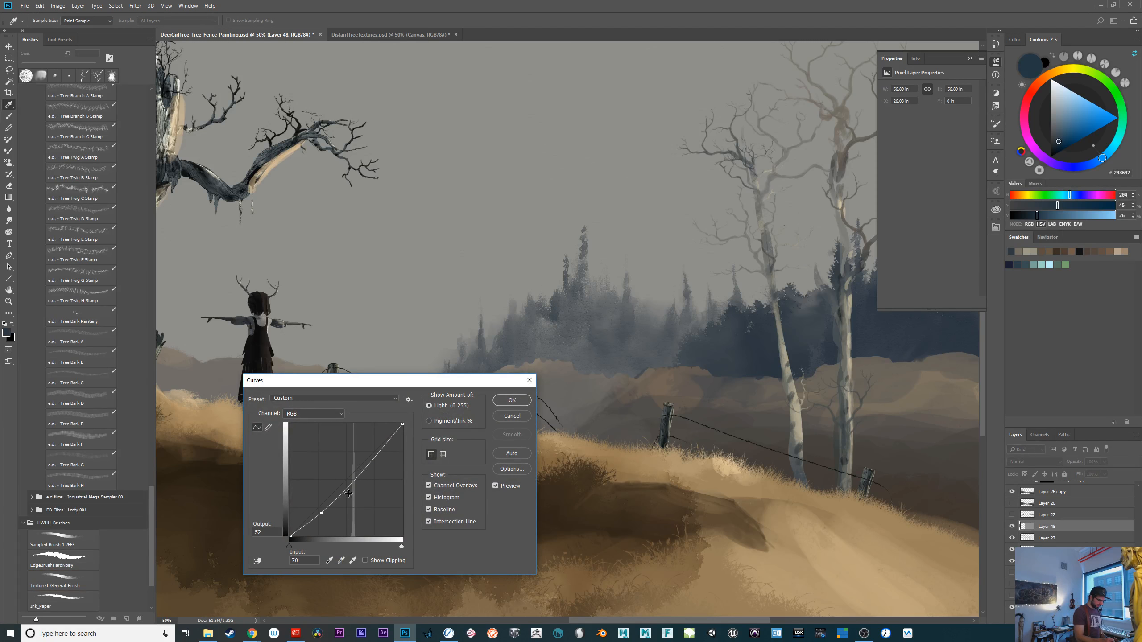
{"action": "left_click_drag", "start_coordinate": [359, 468], "coordinate": [316, 534]}
{"action": "left_click_drag", "start_coordinate": [353, 492], "coordinate": [353, 479]}
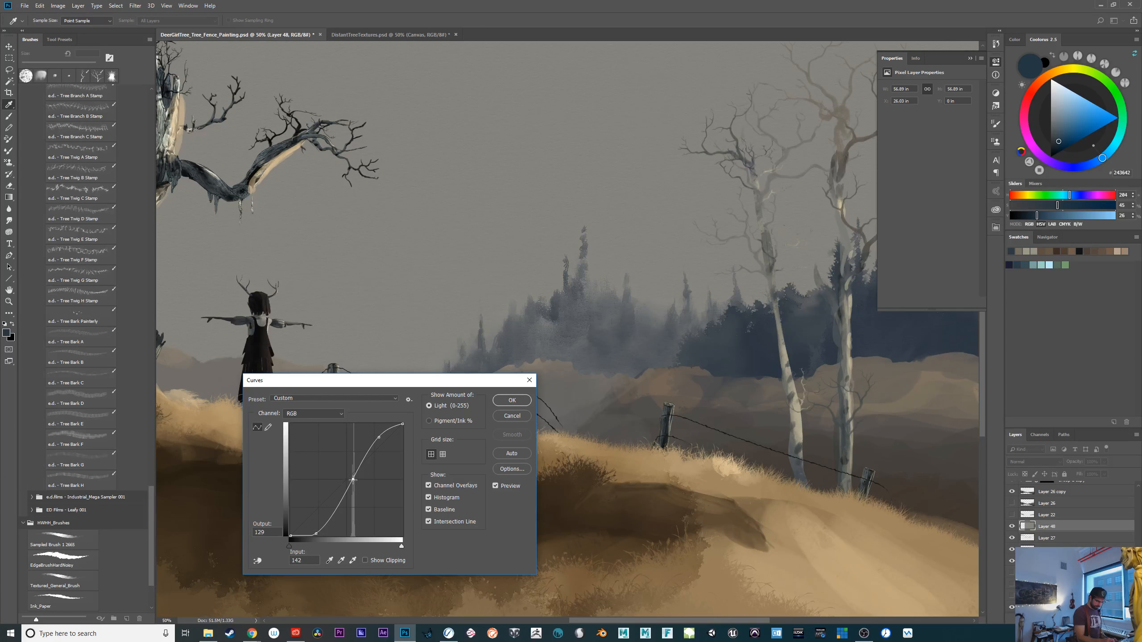
{"action": "left_click", "coordinate": [513, 400]}
Set the pasted canvas texture's blend mode to Overlay so its grain shows over the sky
{"action": "key", "text": "ctrl+plus"}
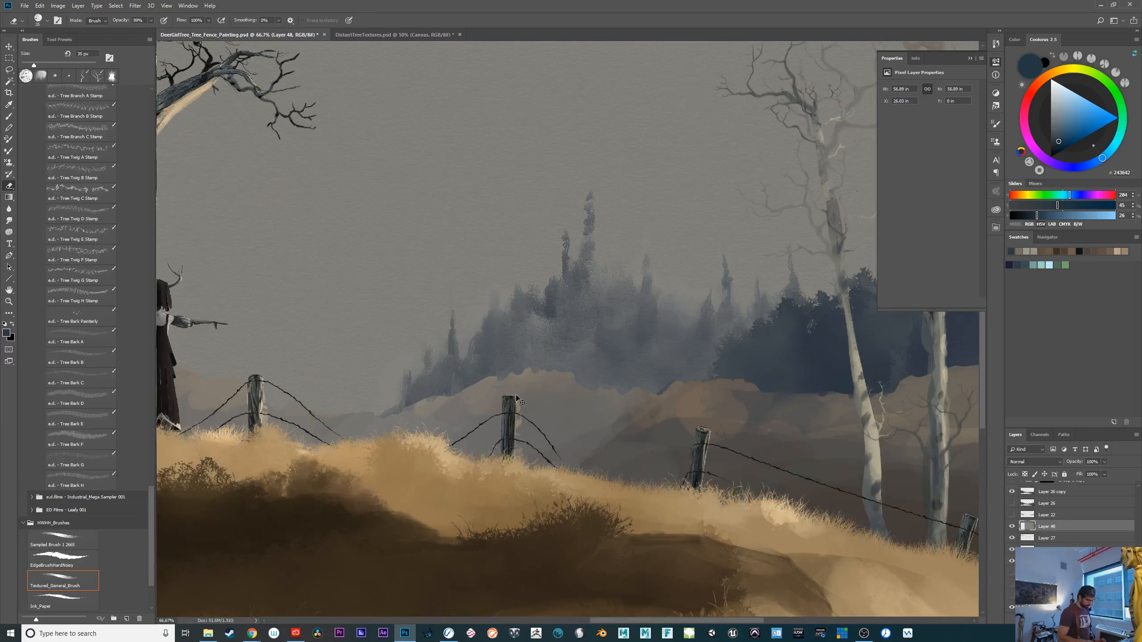
{"action": "key", "text": "ctrl+plus"}
{"action": "left_click_drag", "start_coordinate": [766, 377], "coordinate": [864, 575]}
{"action": "left_click", "coordinate": [1028, 461]}
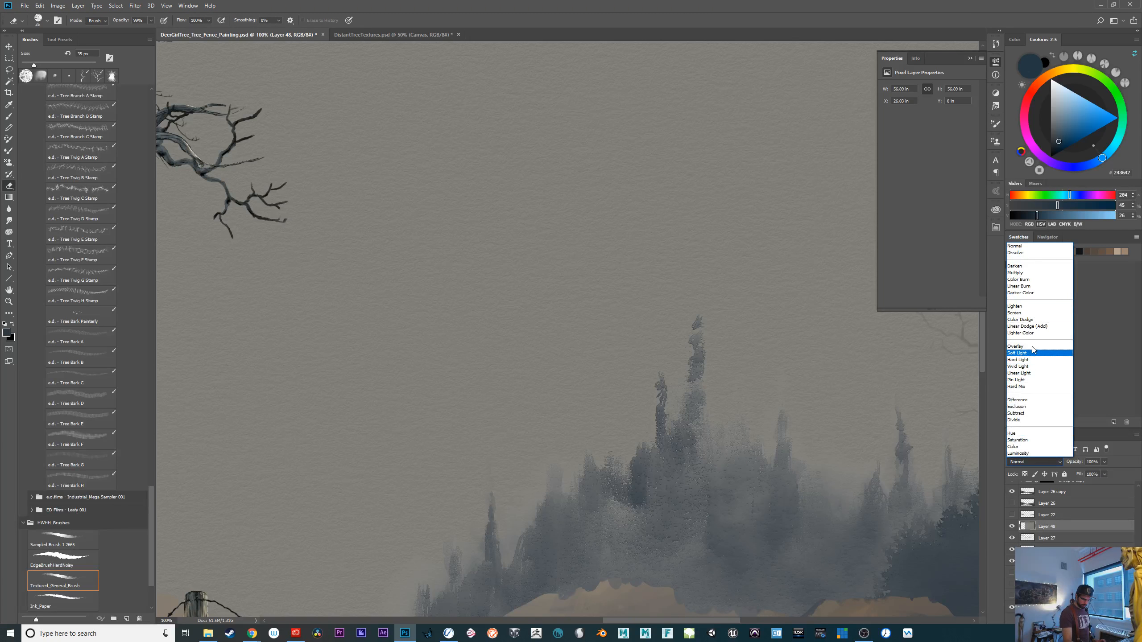
{"action": "left_click", "coordinate": [1015, 398]}
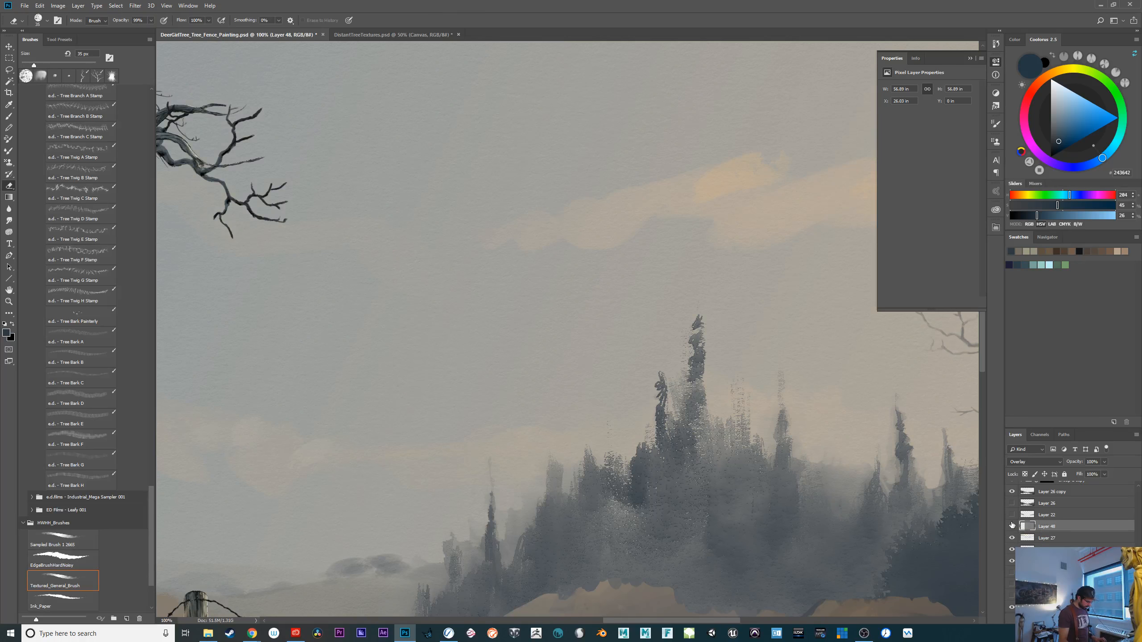
Duplicate the Overlay canvas texture layer to strengthen the grain across the sky
{"action": "key", "text": "ctrl+j"}
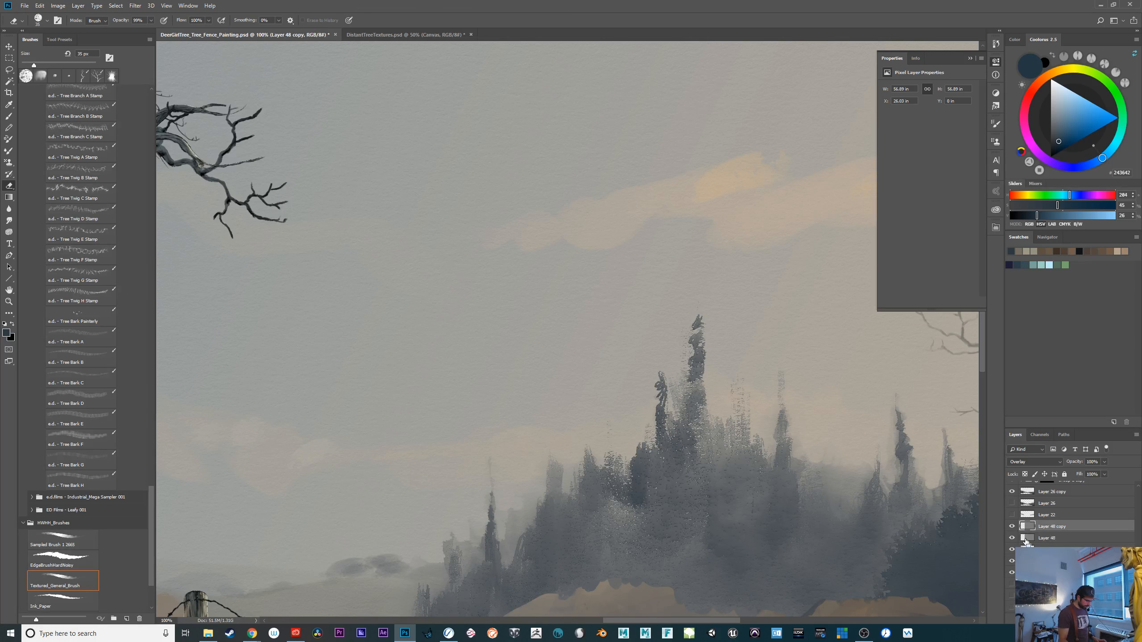
{"action": "key", "text": "ctrl+minus"}
{"action": "key", "text": "ctrl+minus"}
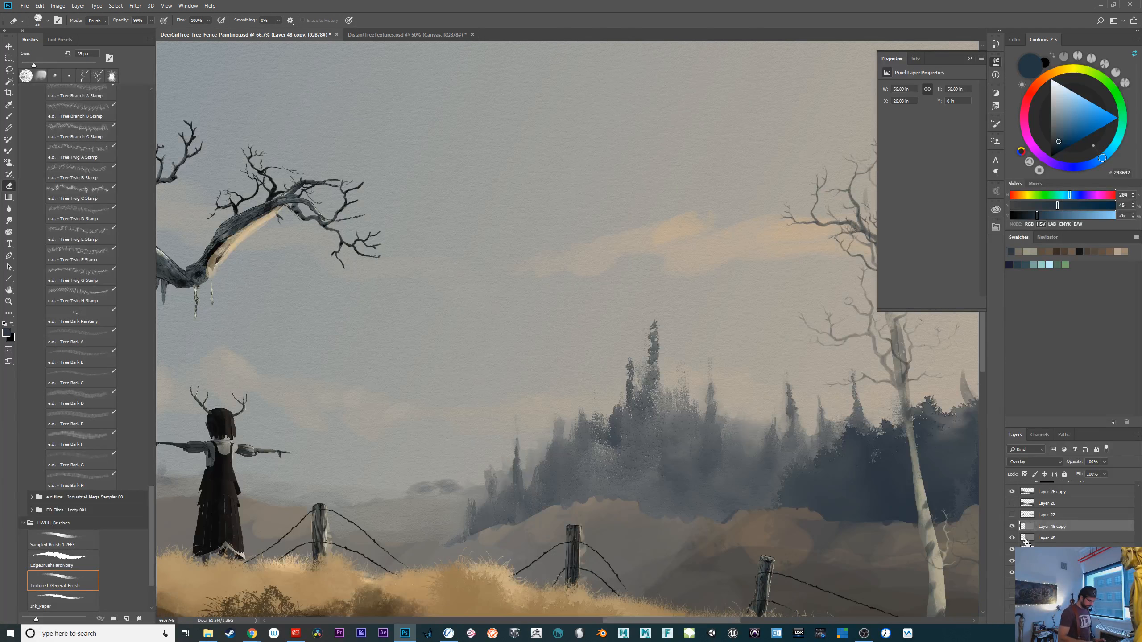
Move both Overlay canvas texture layers, Layer 48 and its copy, up the layer stack to directly above Layer 46
{"action": "key", "text": "ctrl+plus"}
{"action": "key", "text": "ctrl+plus"}
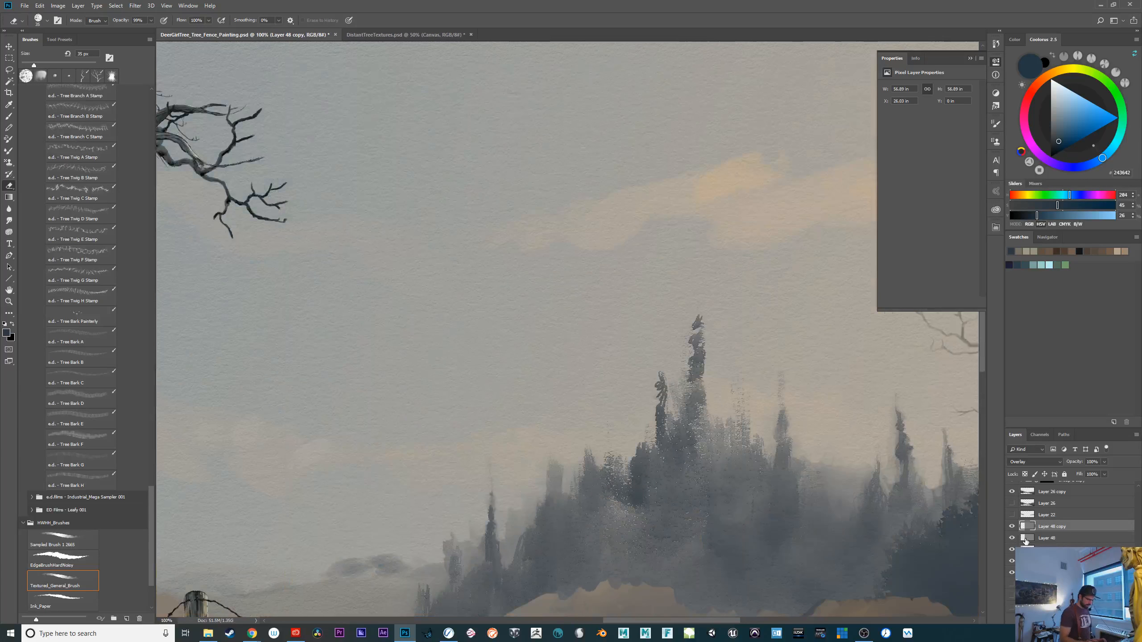
{"action": "left_click_drag", "start_coordinate": [804, 493], "coordinate": [529, 345]}
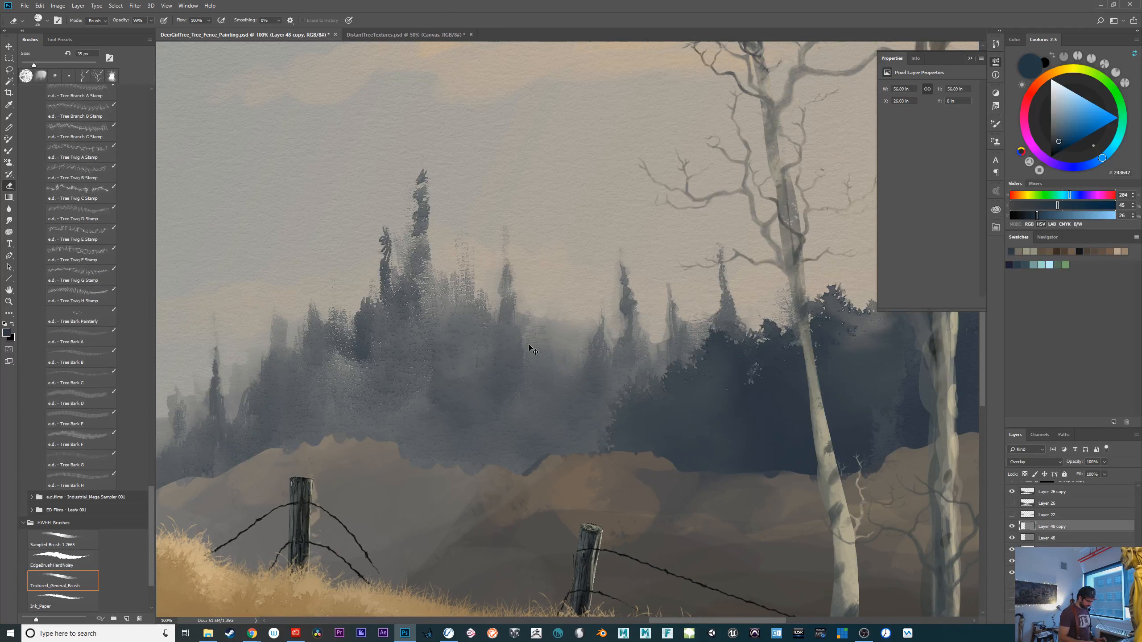
{"action": "key", "text": "ctrl+minus"}
{"action": "key", "text": "ctrl+minus"}
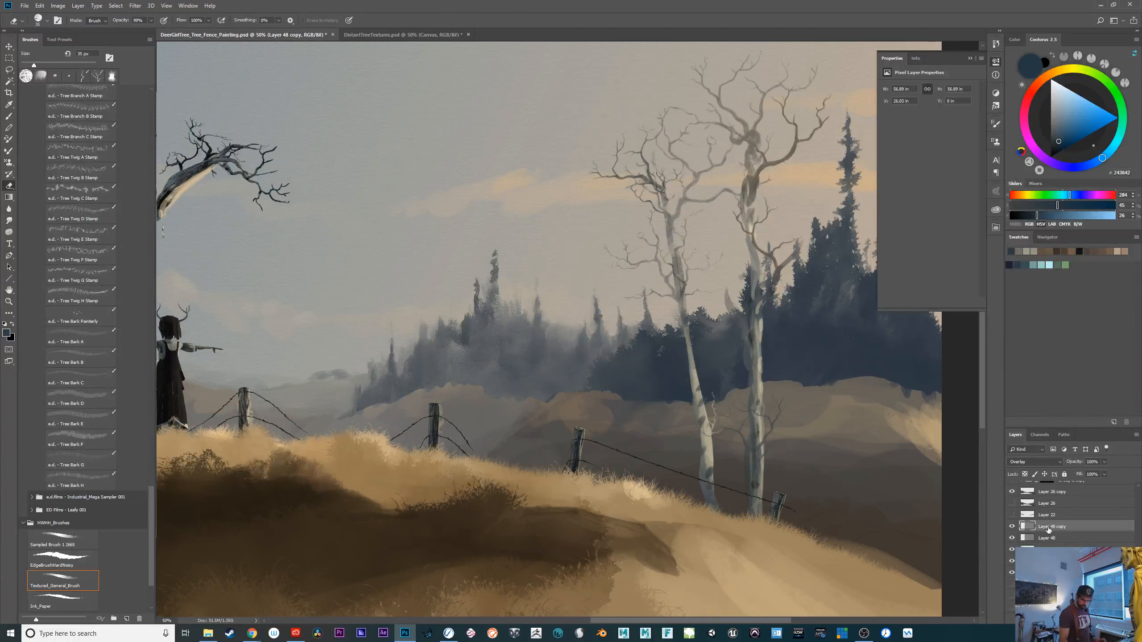
{"action": "left_click", "coordinate": [1050, 539], "text": "shift"}
{"action": "left_click_drag", "start_coordinate": [1051, 539], "coordinate": [1066, 497]}
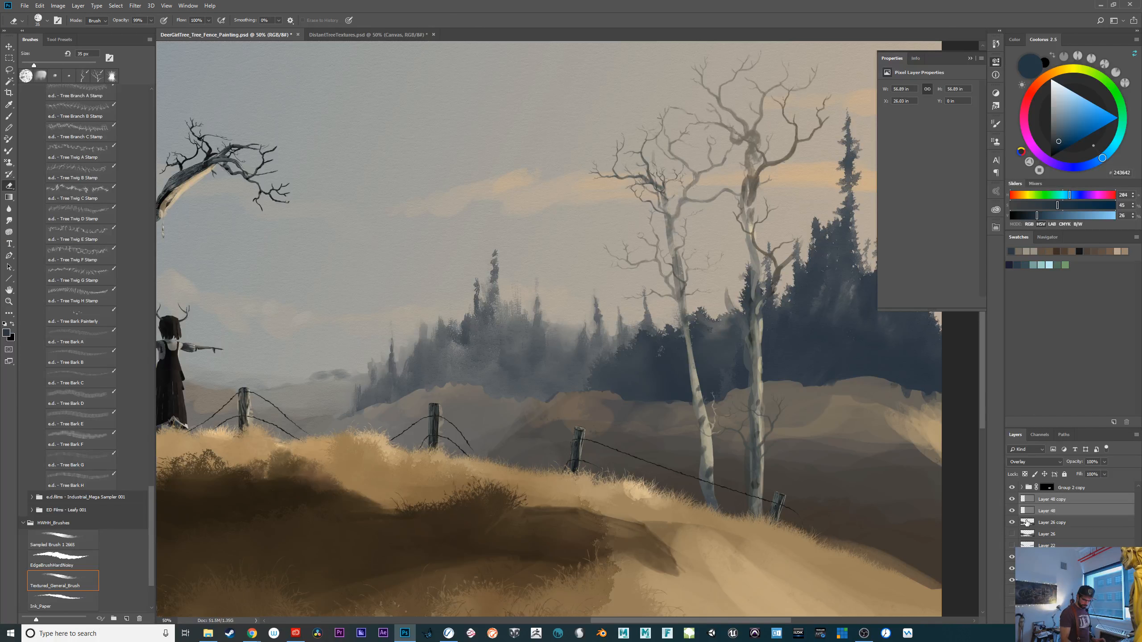
{"action": "scroll", "coordinate": [1070, 517], "scroll_direction": "down", "scroll_amount": 3}
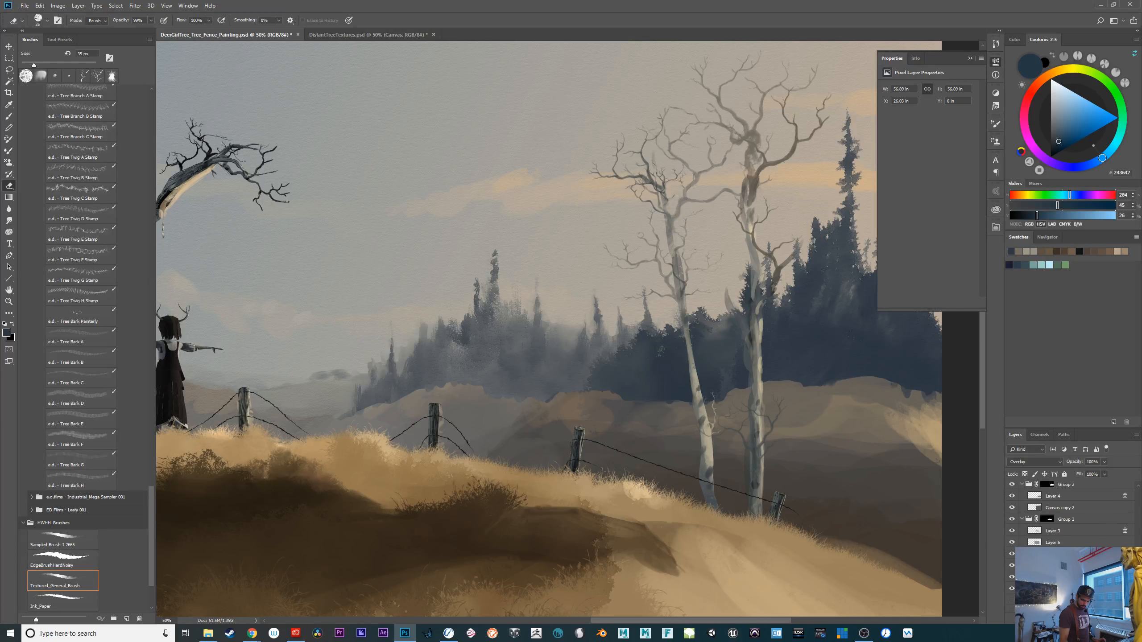
{"action": "scroll", "coordinate": [1091, 485], "scroll_direction": "up", "scroll_amount": 3}
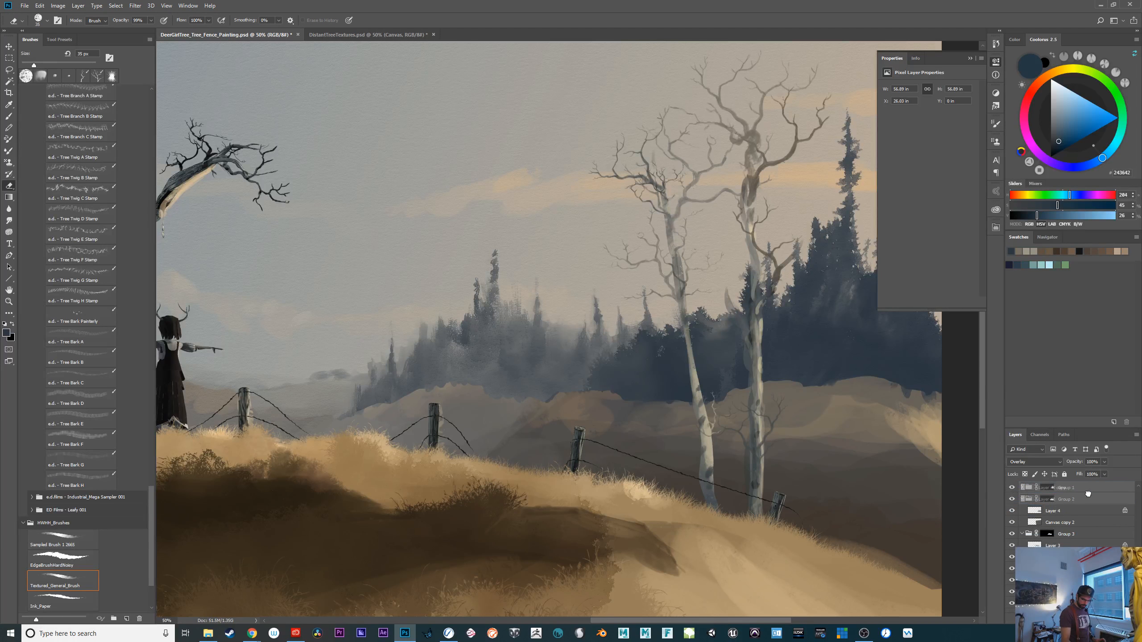
{"action": "left_click_drag", "start_coordinate": [1091, 485], "coordinate": [1087, 517]}
{"action": "left_click_drag", "start_coordinate": [1092, 499], "coordinate": [1092, 499]}
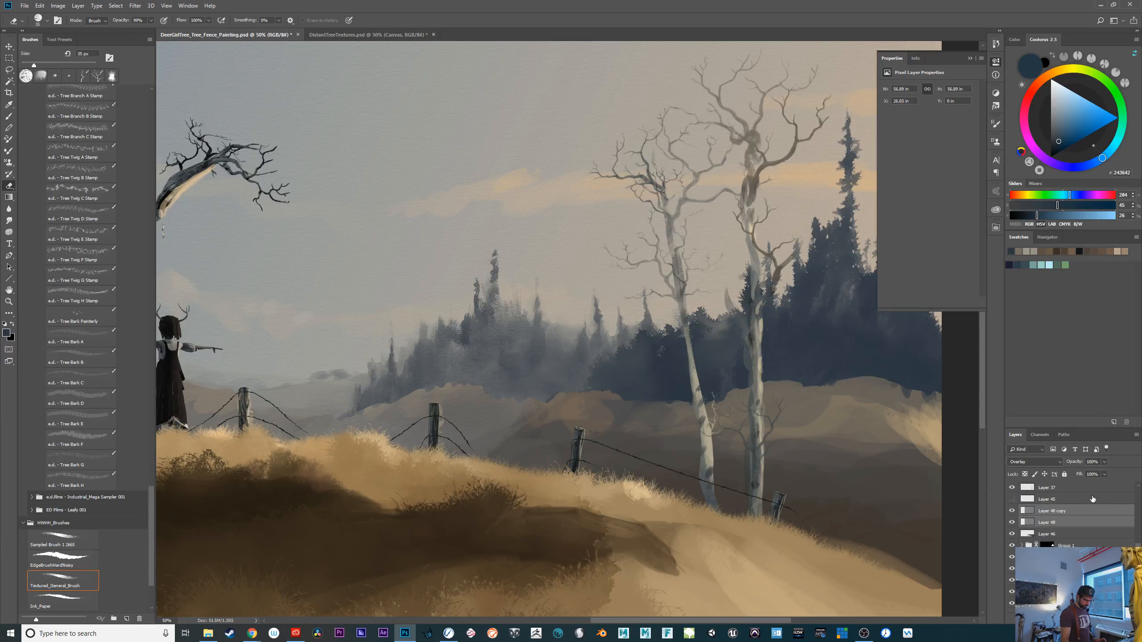
Examine how the canvas grain sits over the conifer treeline, hills and birch trees, both close up and from farther out
{"action": "left_click_drag", "start_coordinate": [814, 555], "coordinate": [663, 549]}
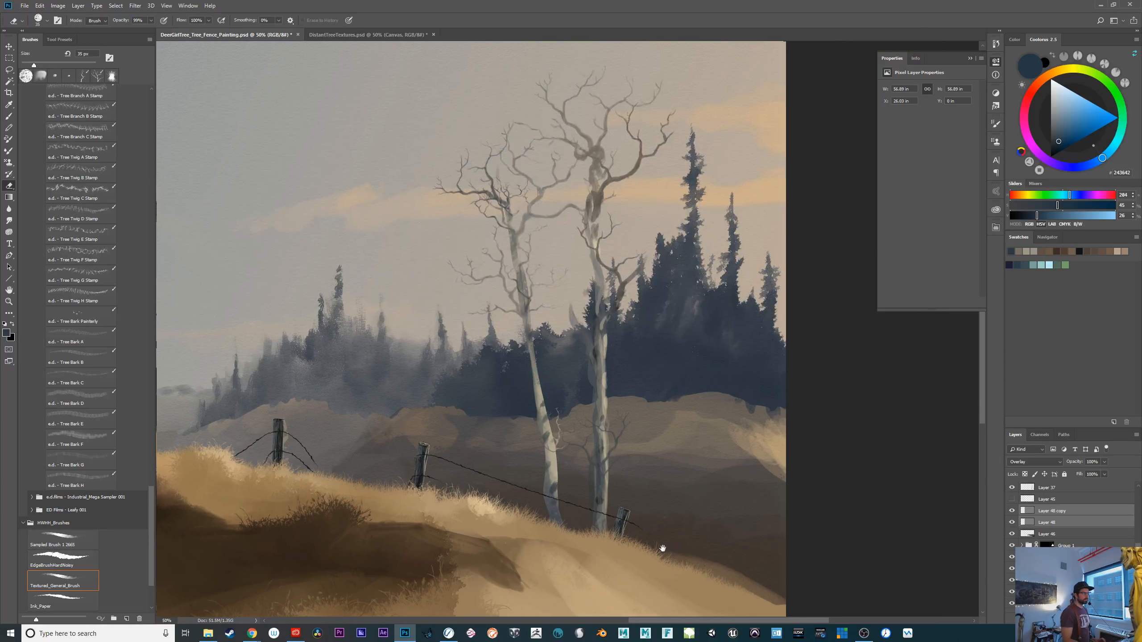
{"action": "key", "text": "ctrl+1"}
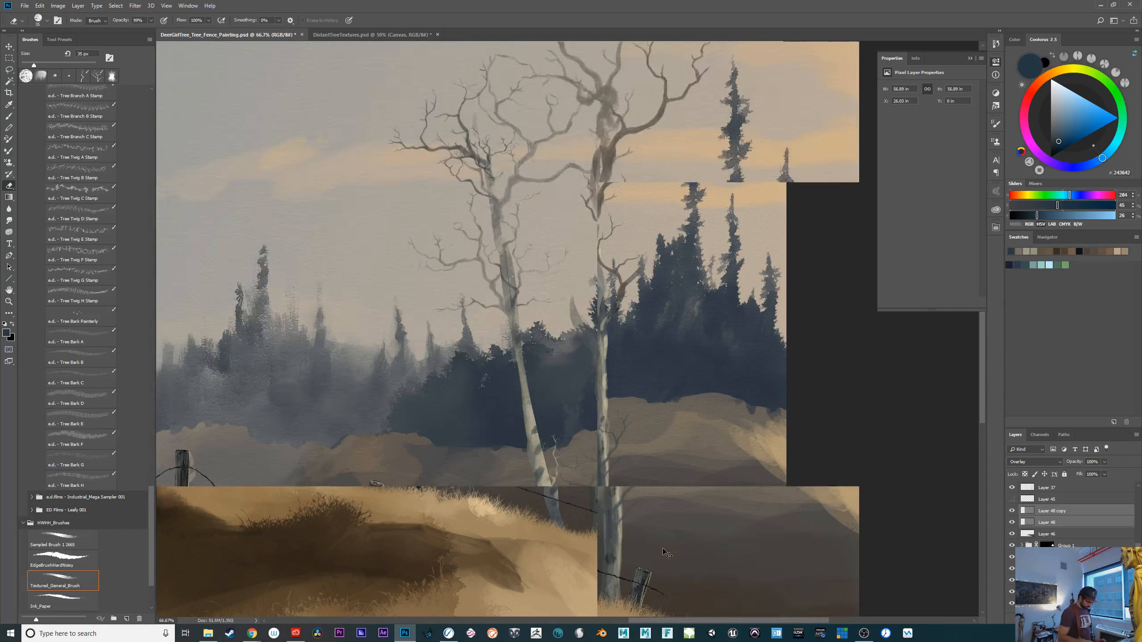
{"action": "left_click_drag", "start_coordinate": [719, 519], "coordinate": [938, 500]}
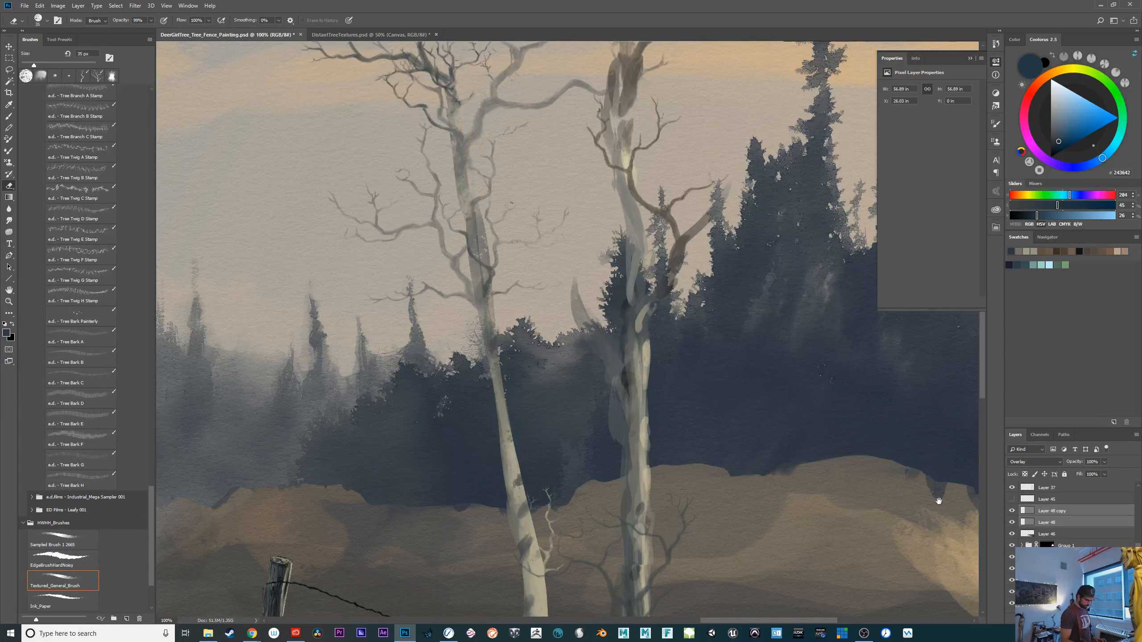
{"action": "left_click_drag", "start_coordinate": [630, 535], "coordinate": [910, 499]}
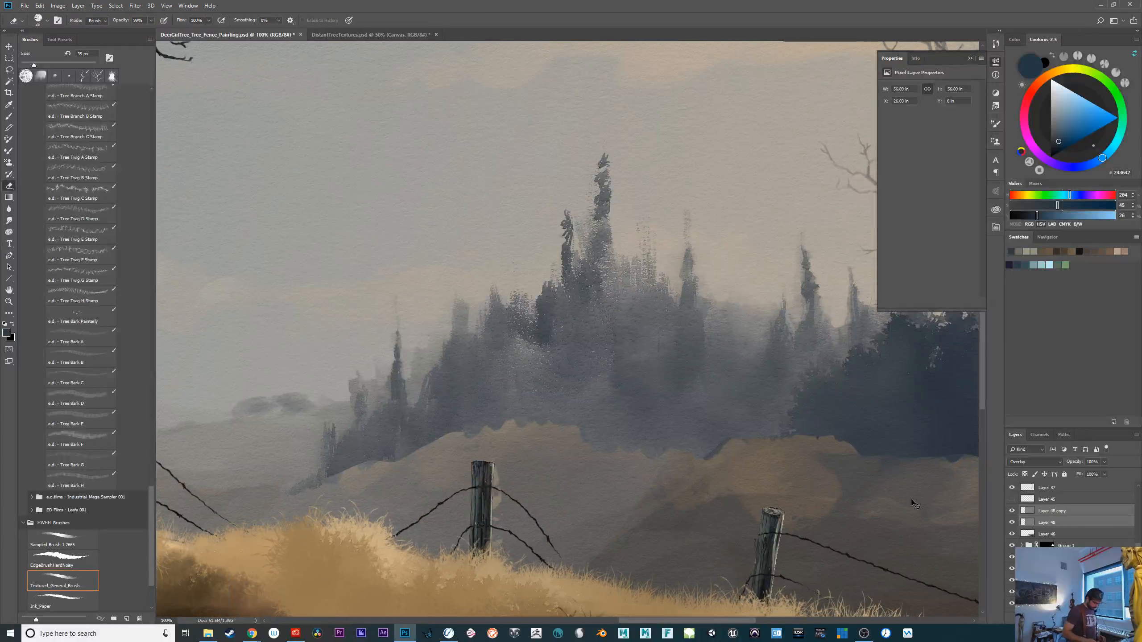
{"action": "key", "text": "ctrl+minus"}
{"action": "key", "text": "ctrl+minus"}
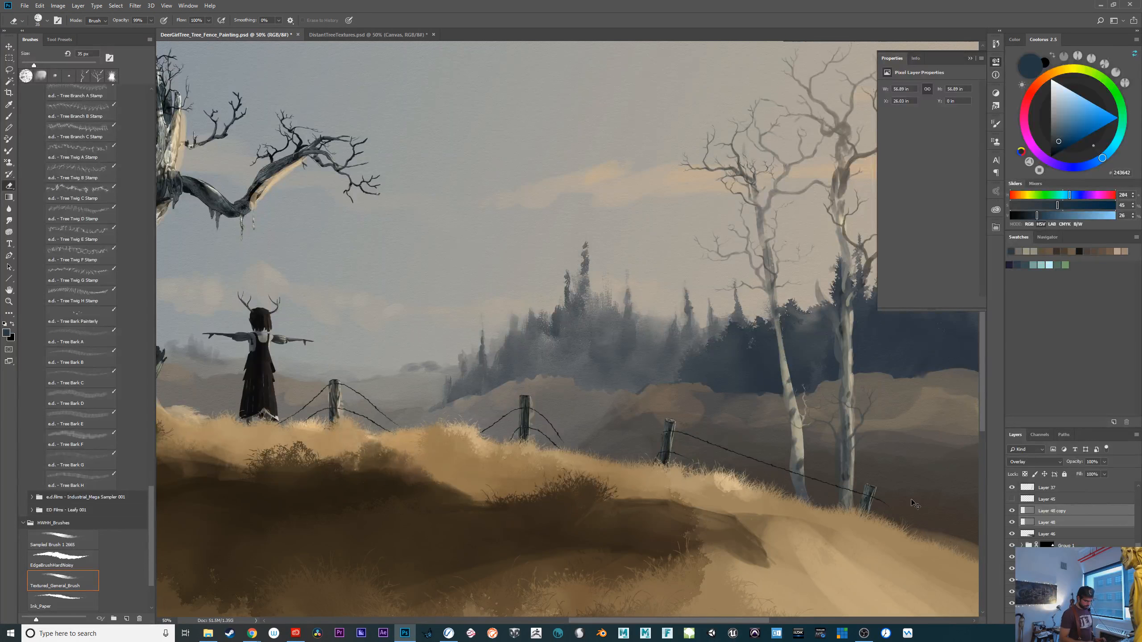
{"action": "key", "text": "ctrl+plus"}
{"action": "key", "text": "ctrl+plus"}
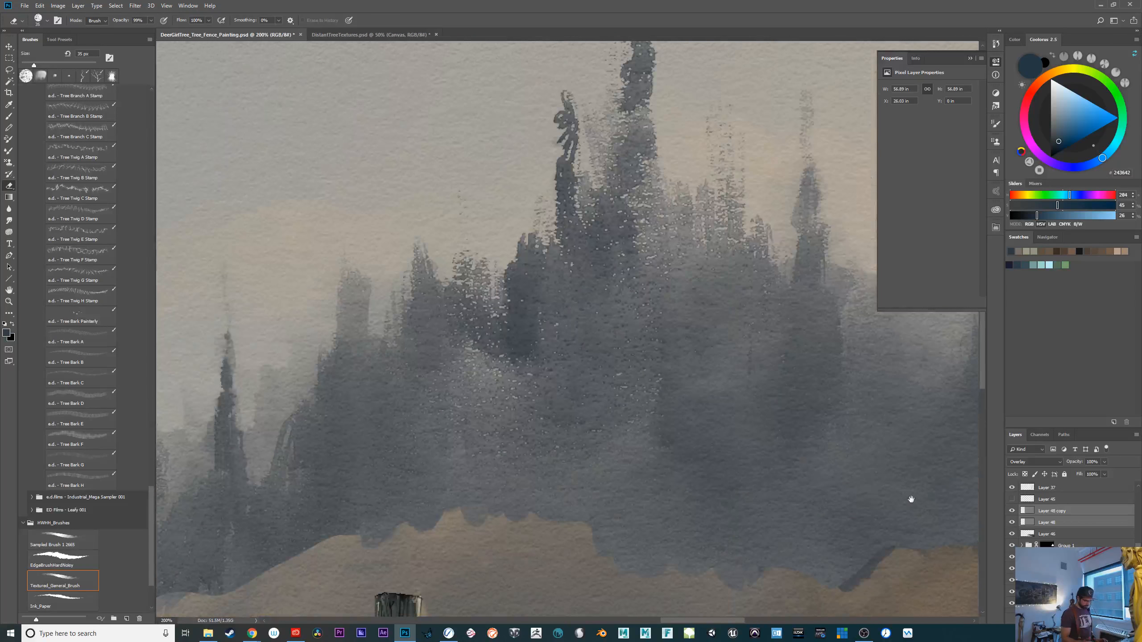
{"action": "left_click_drag", "start_coordinate": [728, 459], "coordinate": [609, 374]}
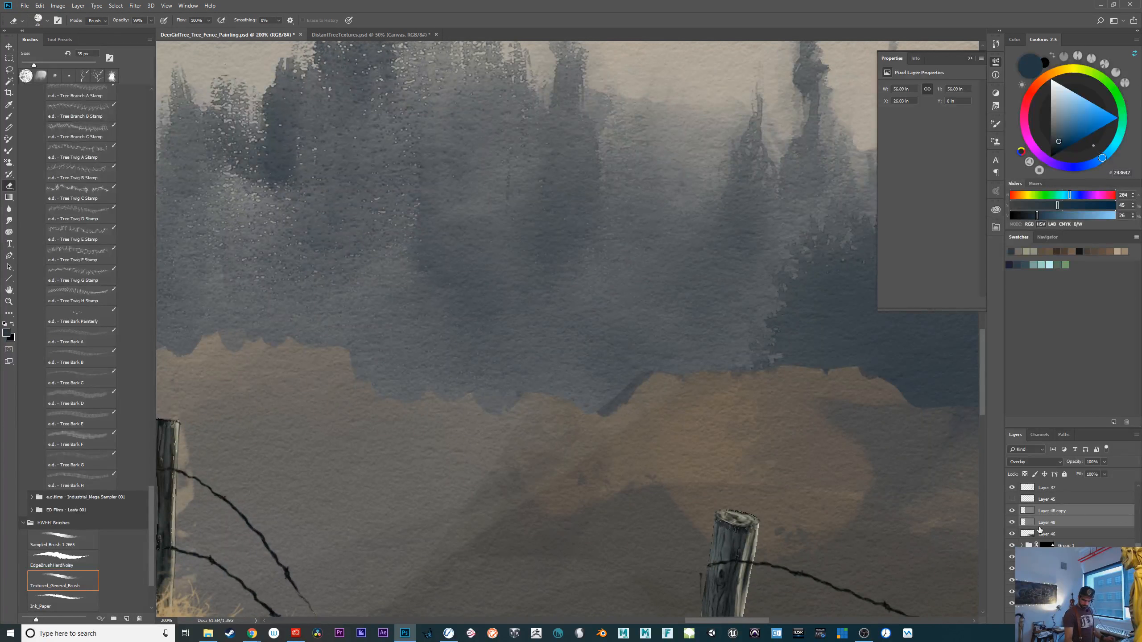
Select Layer 46 and toggle layer visibility on and off to check which layer holds the distant hills
{"action": "left_click", "coordinate": [1025, 533]}
{"action": "left_click", "coordinate": [1012, 512]}
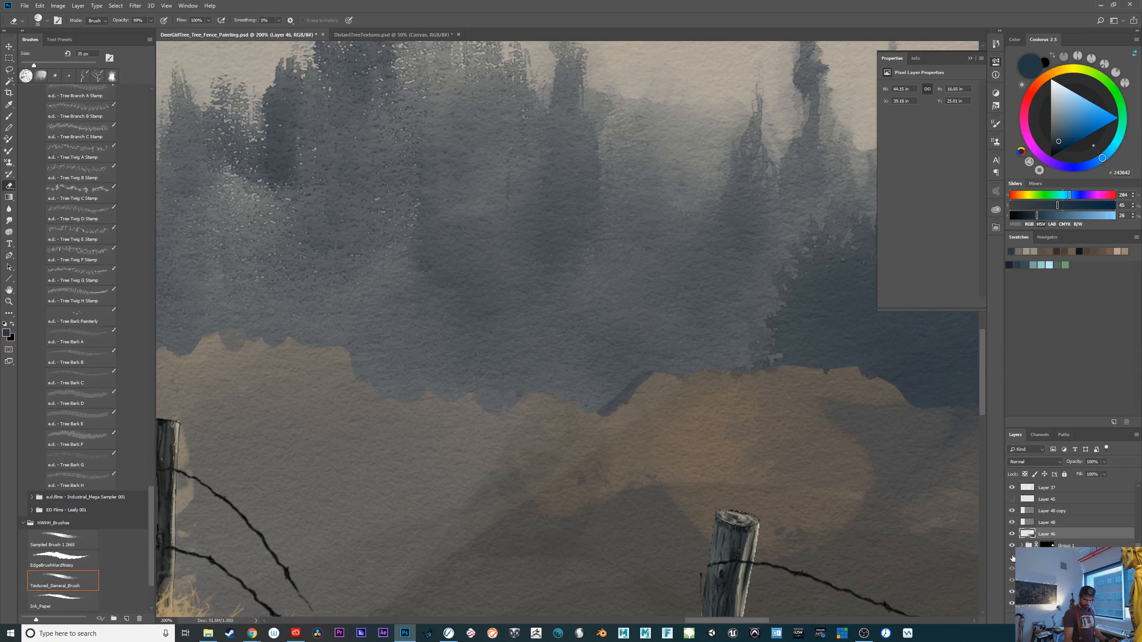
{"action": "left_click", "coordinate": [1012, 557]}
{"action": "left_click", "coordinate": [1012, 557]}
{"action": "scroll", "coordinate": [1141, 539], "scroll_direction": "down", "scroll_amount": 10}
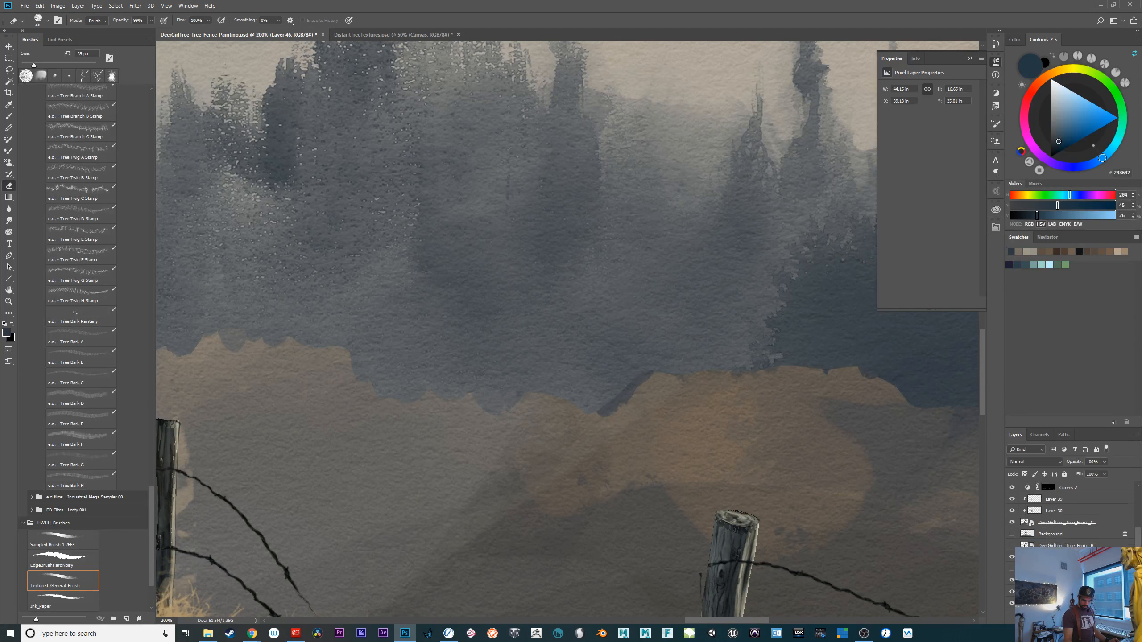
{"action": "scroll", "coordinate": [1140, 539], "scroll_direction": "up", "scroll_amount": 10}
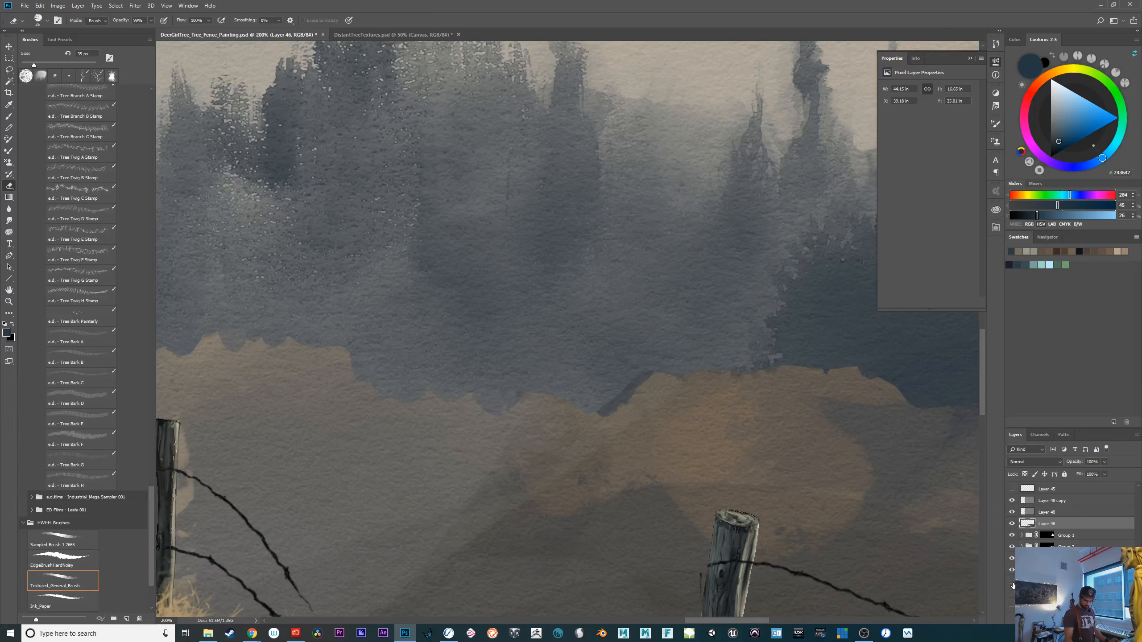
{"action": "scroll", "coordinate": [1013, 540], "scroll_direction": "up", "scroll_amount": 3}
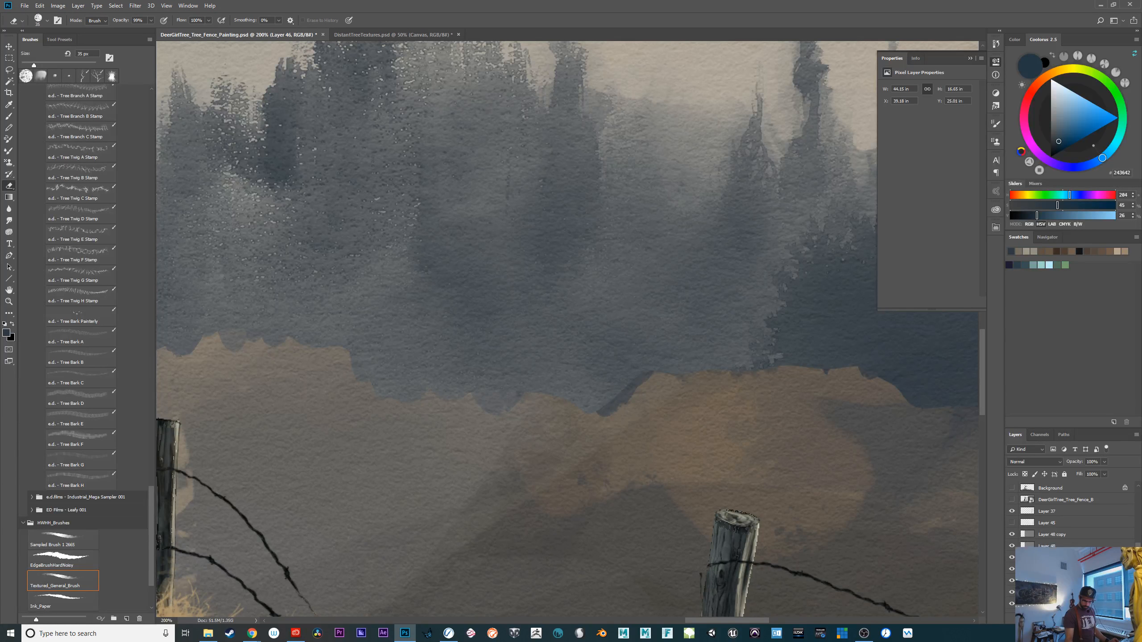
{"action": "left_click", "coordinate": [1012, 567]}
{"action": "left_click", "coordinate": [1013, 567]}
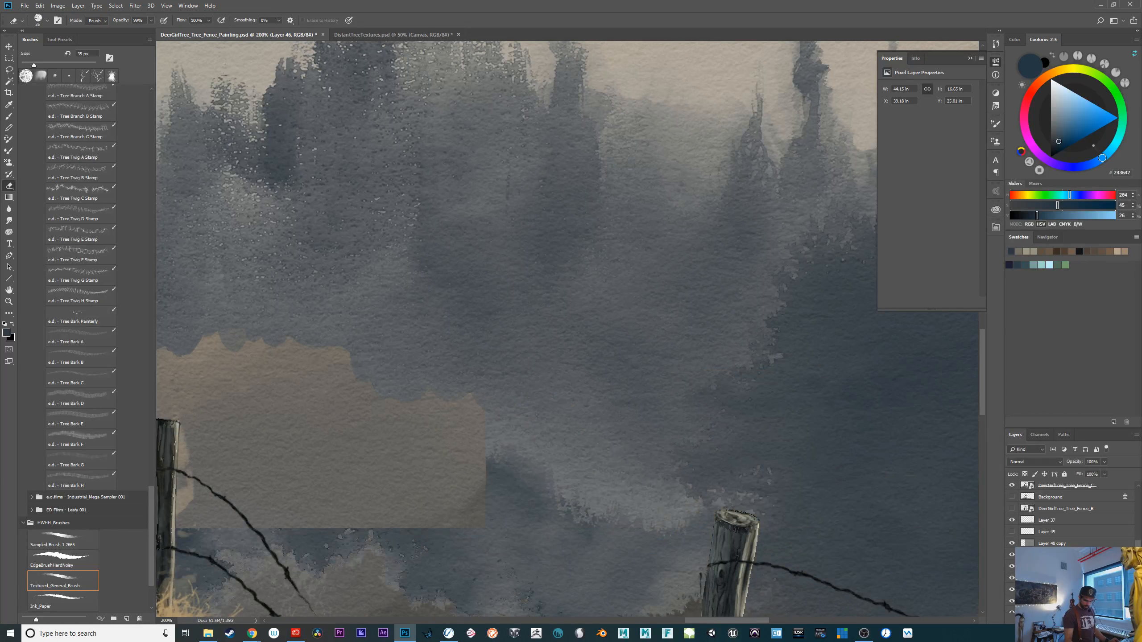
Switch to the Brush tool and sample the tan of the distant hill crest as the painting colour
{"action": "key", "text": "b"}
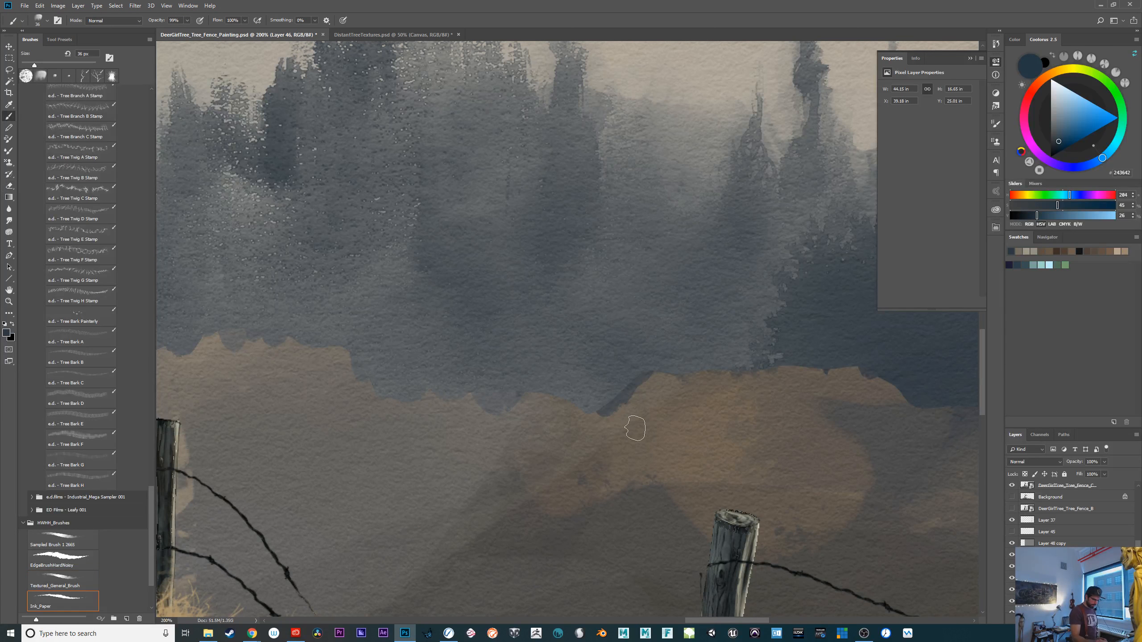
{"action": "key", "text": "alt"}
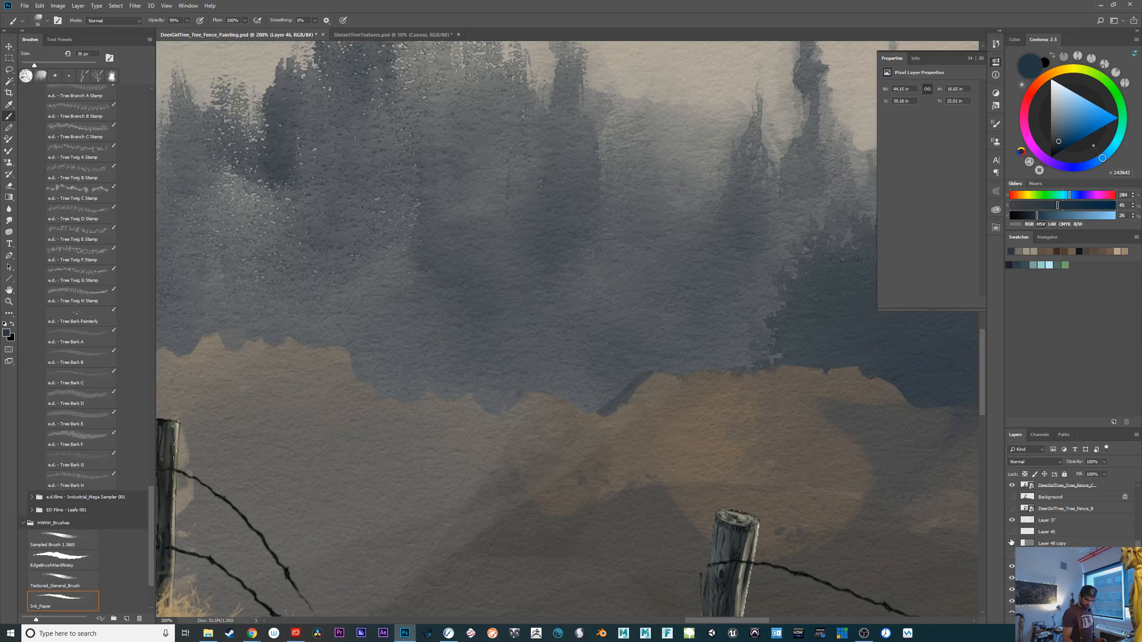
{"action": "left_click", "coordinate": [684, 409], "text": "alt"}
{"action": "left_click", "coordinate": [1012, 544]}
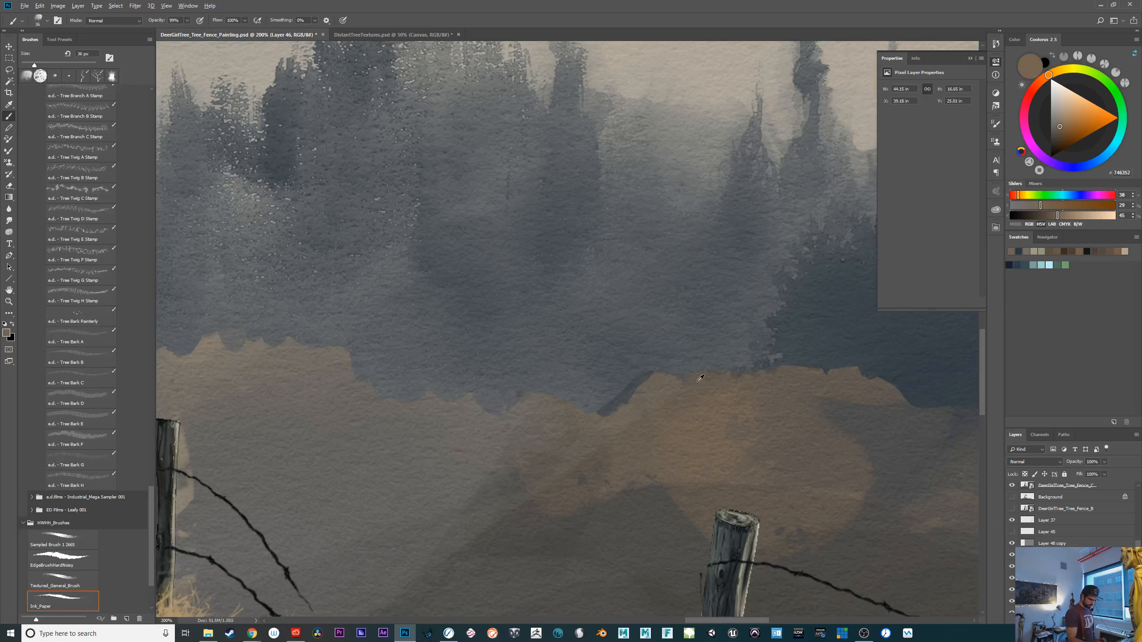
Collapse the unused brush folders and choose the Mossy Clump A brush from the Nature Mega Sampler's Plants set
{"action": "left_click_drag", "start_coordinate": [150, 532], "coordinate": [147, 133]}
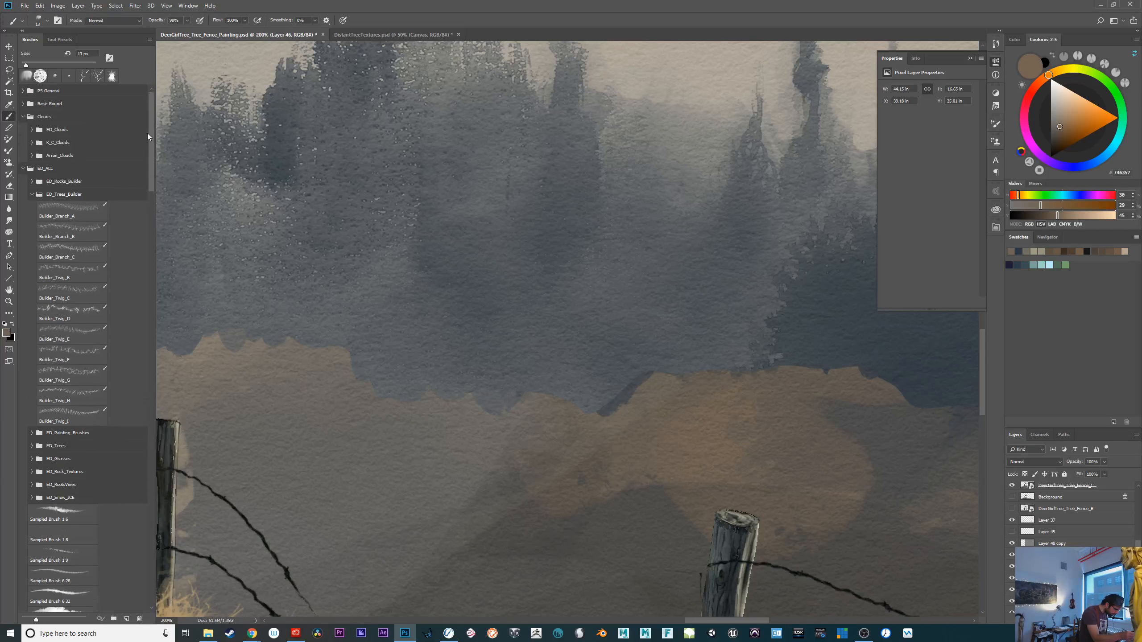
{"action": "left_click", "coordinate": [33, 196]}
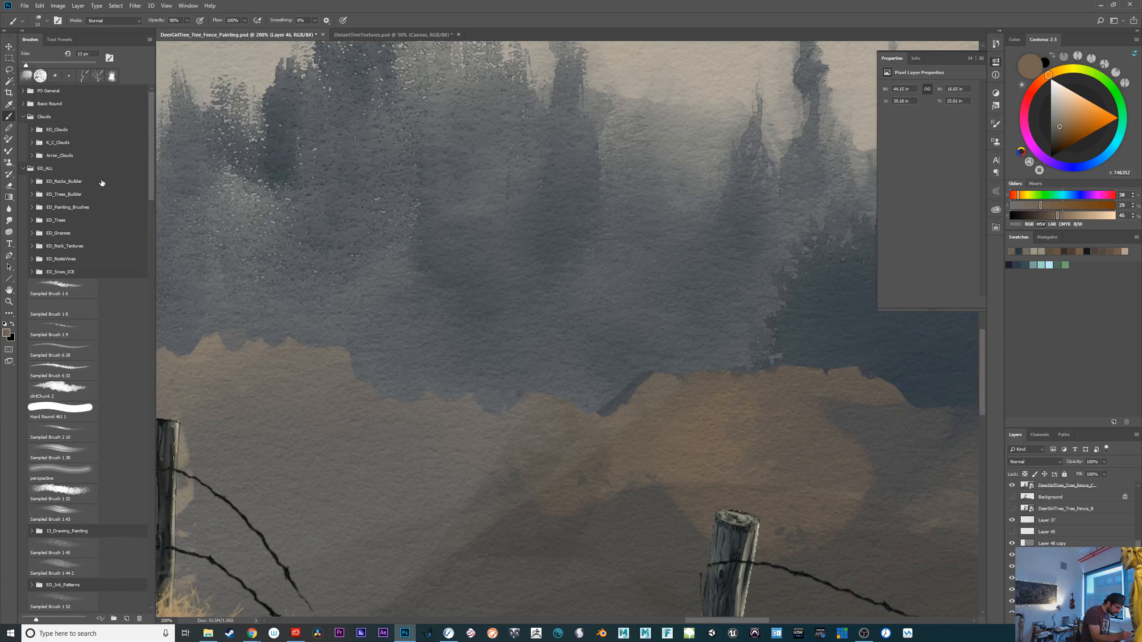
{"action": "left_click", "coordinate": [24, 168]}
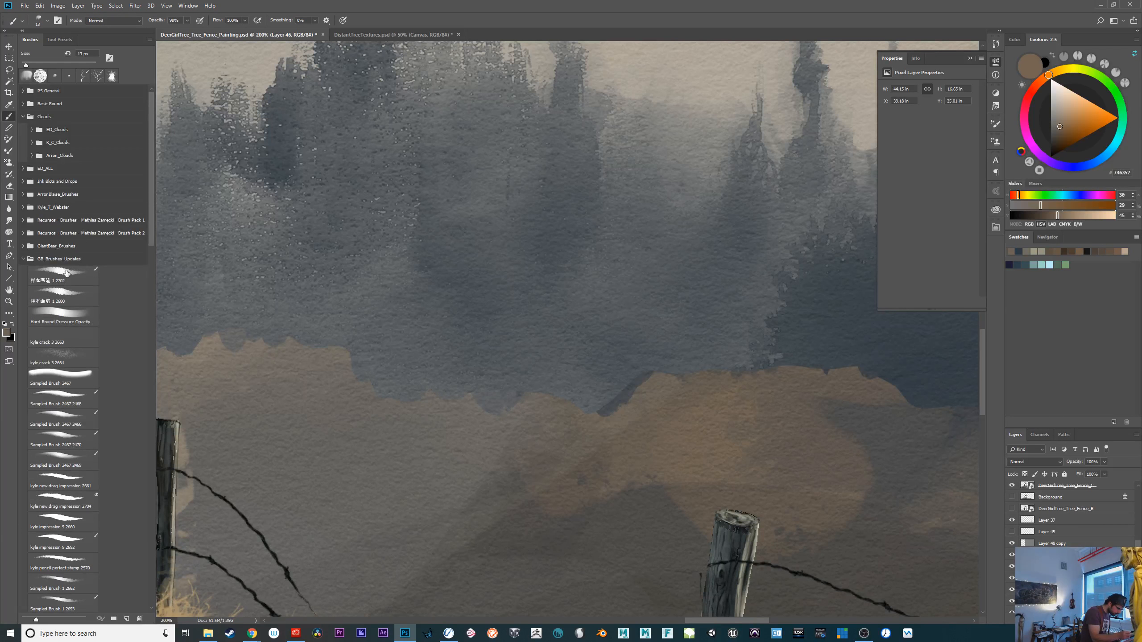
{"action": "left_click", "coordinate": [24, 259]}
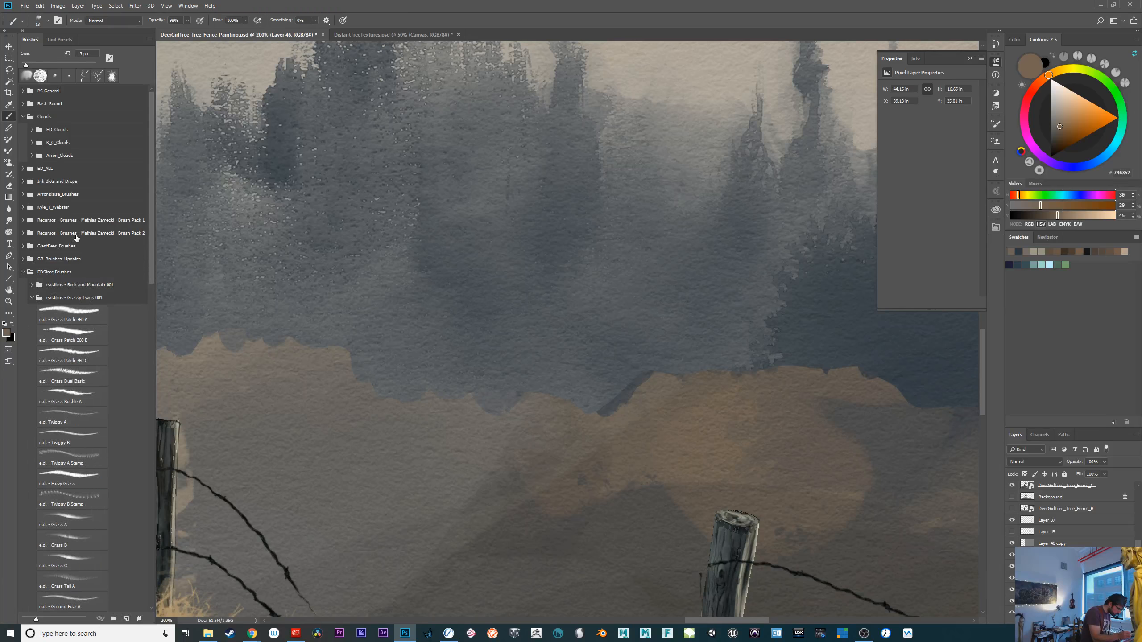
{"action": "left_click", "coordinate": [31, 298]}
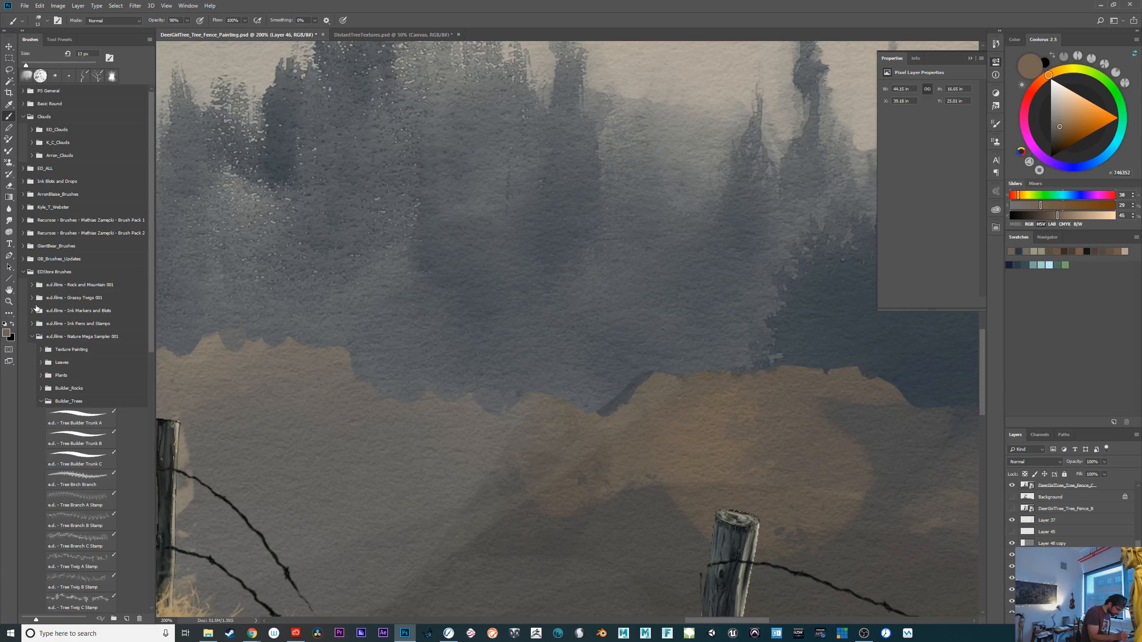
{"action": "left_click", "coordinate": [41, 401]}
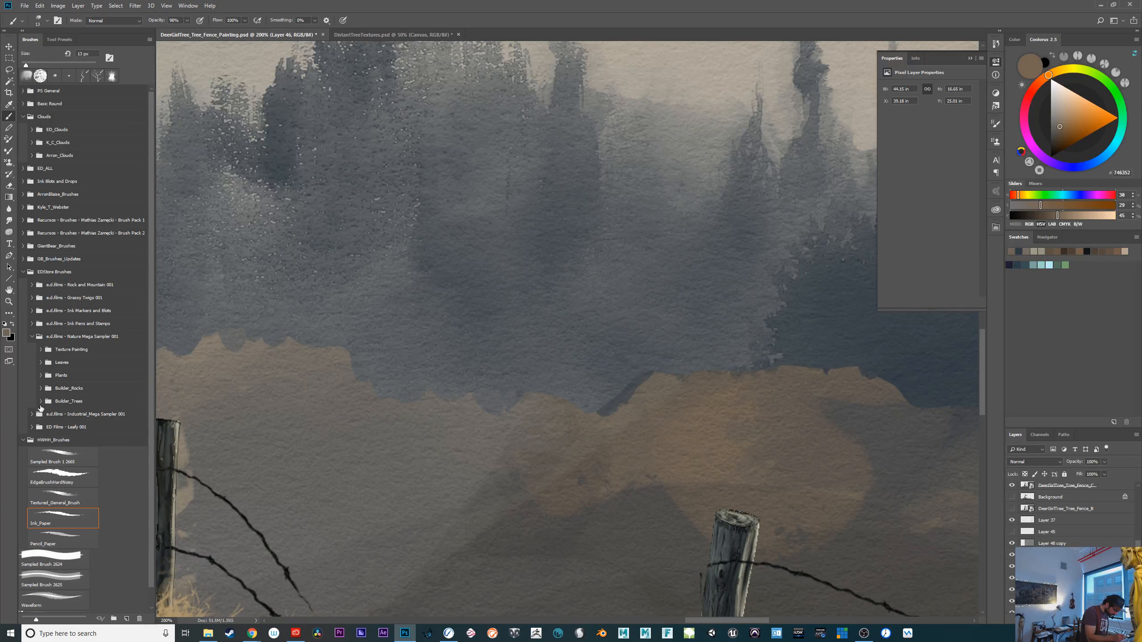
{"action": "left_click", "coordinate": [41, 375]}
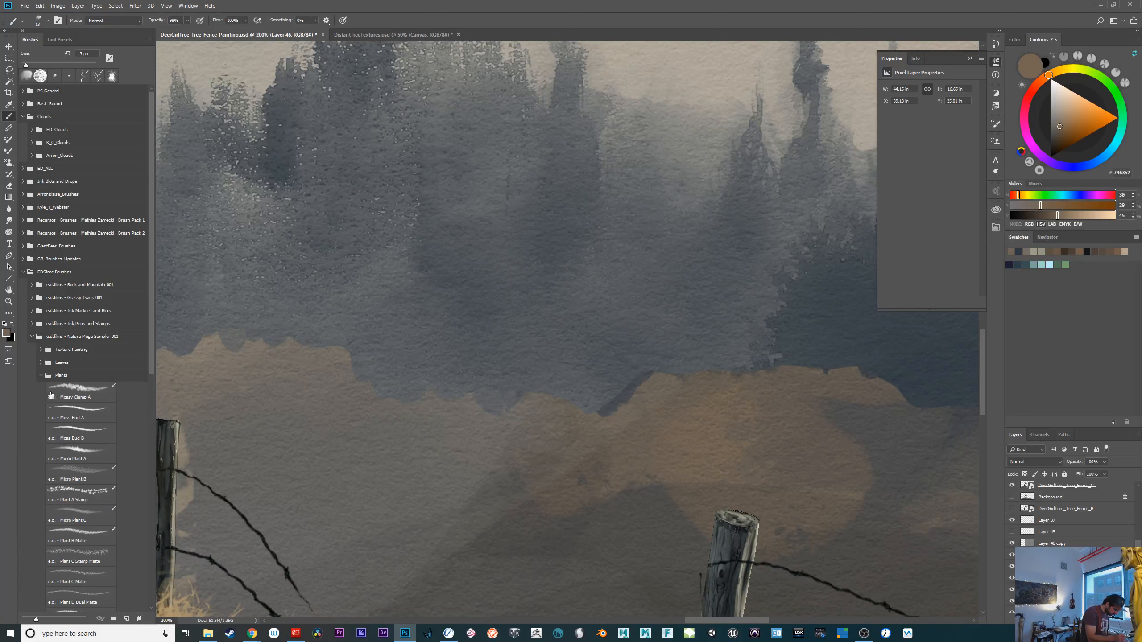
{"action": "left_click", "coordinate": [99, 390]}
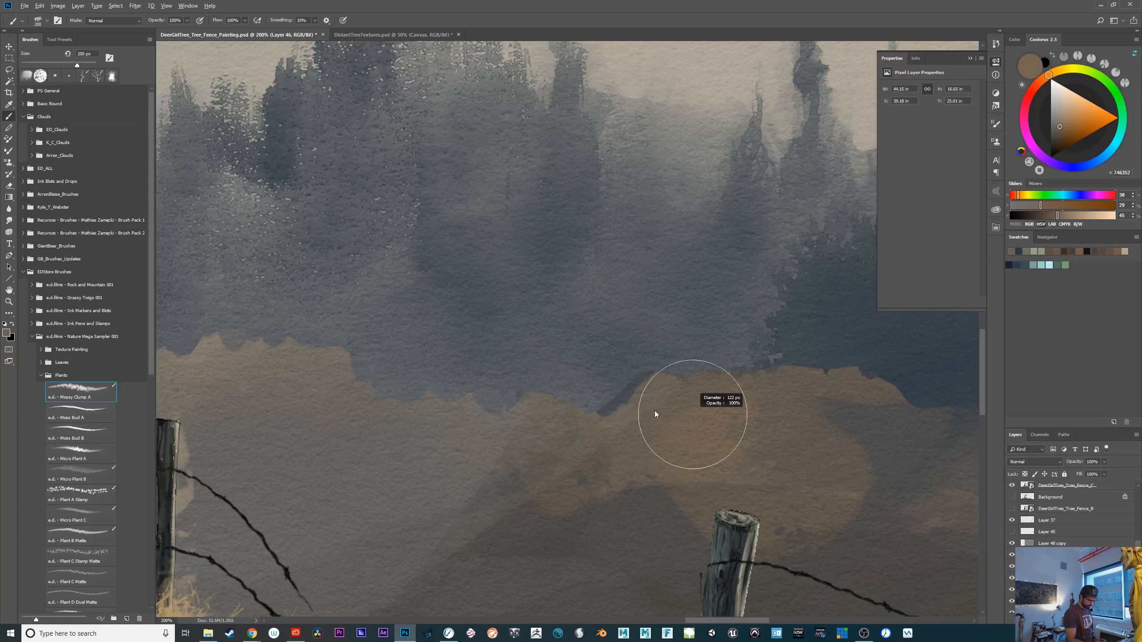
Paint tan bushy tufts along the distant hill crest on Layer 46 with a reduced Mossy Clump A brush, redoing one stroke
{"action": "key", "text": "e"}
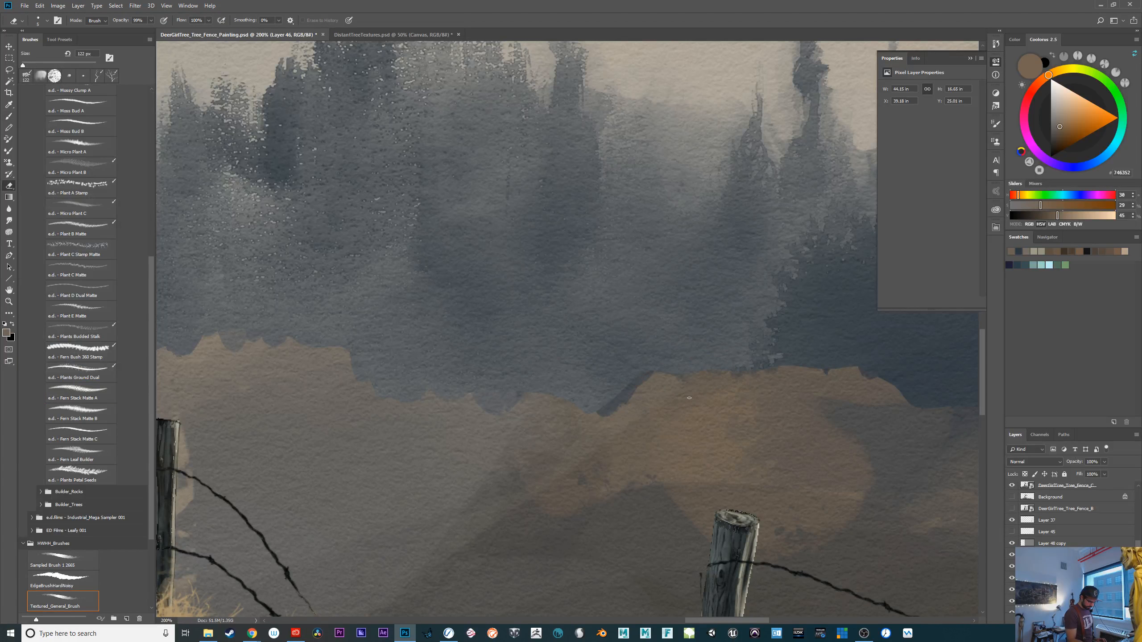
{"action": "mouse_move", "coordinate": [689, 397]}
{"action": "left_mouse_down"}
{"action": "mouse_move", "coordinate": [701, 398]}
{"action": "mouse_move", "coordinate": [703, 381]}
{"action": "left_mouse_up"}
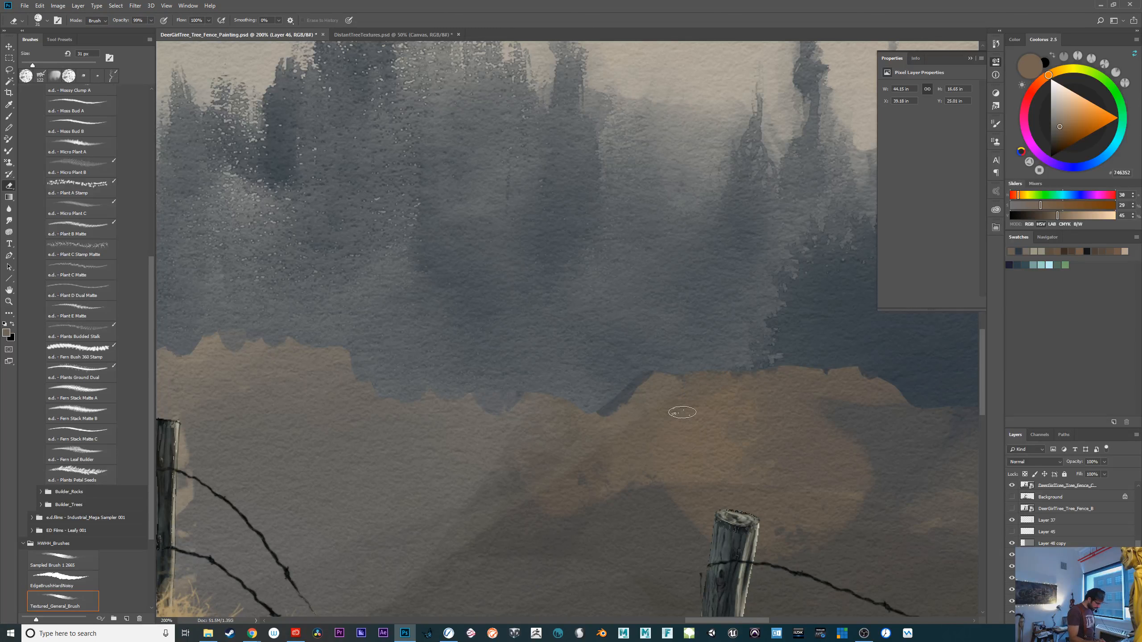
{"action": "key", "text": "b"}
{"action": "mouse_move", "coordinate": [700, 423]}
{"action": "left_mouse_down"}
{"action": "mouse_move", "coordinate": [692, 398]}
{"action": "mouse_move", "coordinate": [712, 386]}
{"action": "mouse_move", "coordinate": [634, 423]}
{"action": "mouse_move", "coordinate": [630, 395]}
{"action": "left_mouse_up"}
{"action": "left_click_drag", "start_coordinate": [557, 411], "coordinate": [526, 407]}
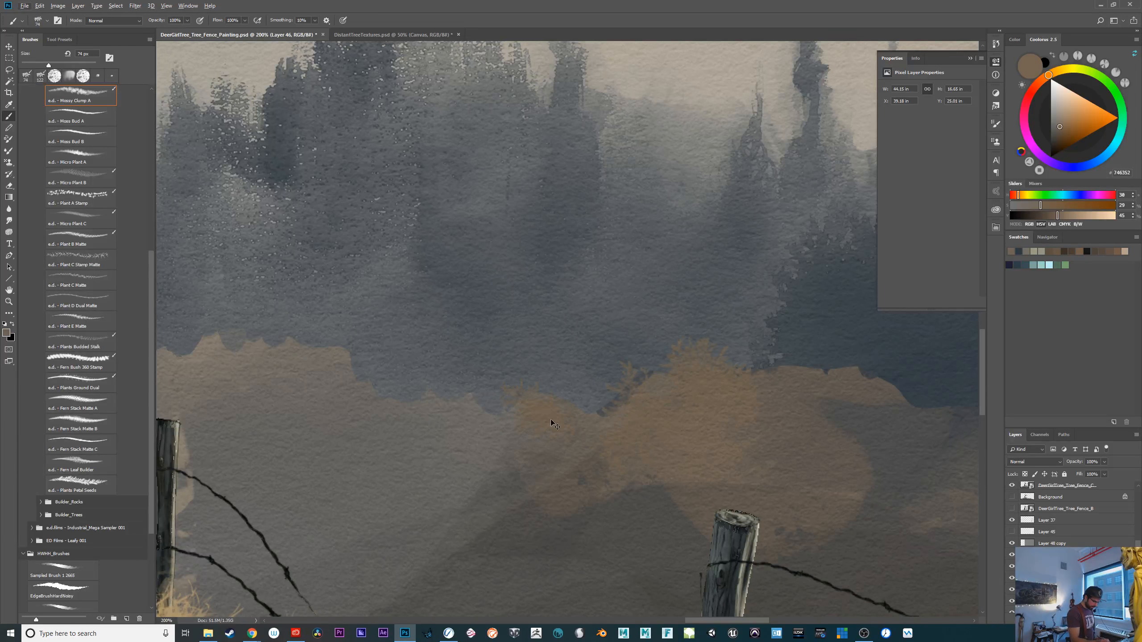
{"action": "key", "text": "ctrl+z"}
{"action": "left_click_drag", "start_coordinate": [536, 407], "coordinate": [433, 395]}
Paint bushy tufts over the hill crest behind the fence post in a tan sampled from the hill, redoing one stroke
{"action": "left_click_drag", "start_coordinate": [524, 482], "coordinate": [803, 516]}
{"action": "left_click", "coordinate": [499, 369], "text": "alt"}
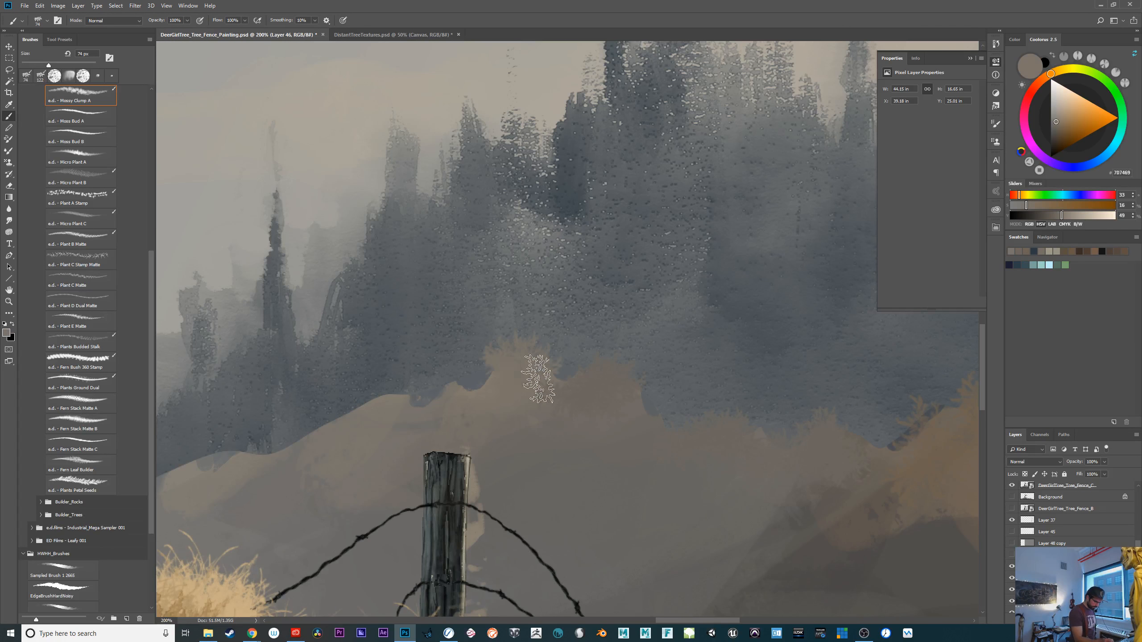
{"action": "mouse_move", "coordinate": [567, 385]}
{"action": "left_mouse_down"}
{"action": "mouse_move", "coordinate": [429, 397]}
{"action": "mouse_move", "coordinate": [452, 390]}
{"action": "mouse_move", "coordinate": [302, 436]}
{"action": "left_mouse_up"}
{"action": "key", "text": "ctrl+z"}
{"action": "left_click_drag", "start_coordinate": [580, 456], "coordinate": [843, 446]}
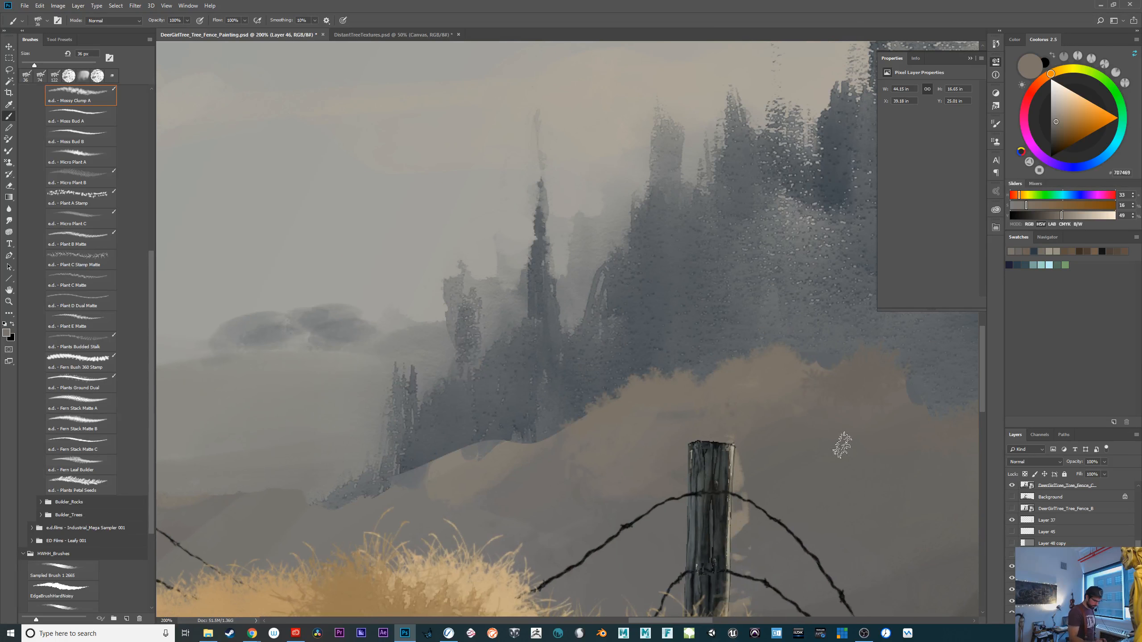
Roughen the far-left downhill slope of the hill crest with Mossy Clump A tufts in tones sampled from that slope
{"action": "left_click", "coordinate": [513, 449], "text": "alt"}
{"action": "left_click_drag", "start_coordinate": [515, 445], "coordinate": [407, 476]}
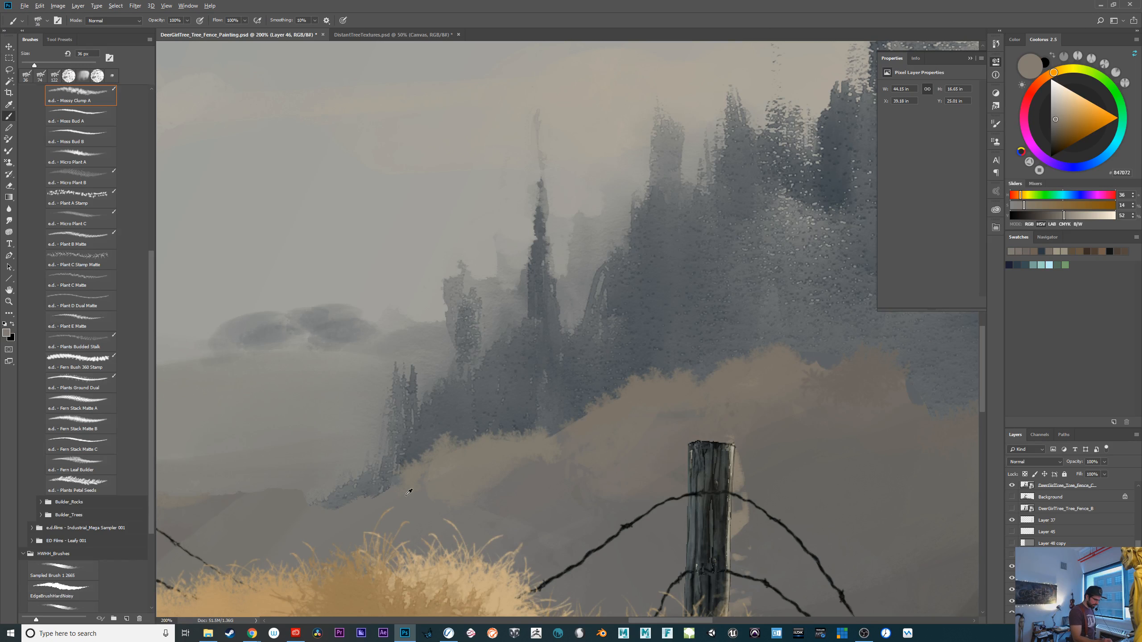
{"action": "left_click", "coordinate": [408, 492], "text": "alt"}
{"action": "left_click_drag", "start_coordinate": [476, 477], "coordinate": [287, 479]}
Build up larger brown tufts on the orange-brown mound with a bigger brush and trim its upper edge with the Eraser
{"action": "mouse_move", "coordinate": [675, 325]}
{"action": "left_mouse_down"}
{"action": "mouse_move", "coordinate": [772, 346]}
{"action": "mouse_move", "coordinate": [691, 340]}
{"action": "mouse_move", "coordinate": [774, 335]}
{"action": "mouse_move", "coordinate": [809, 366]}
{"action": "left_mouse_up"}
{"action": "left_click", "coordinate": [676, 325], "text": "alt"}
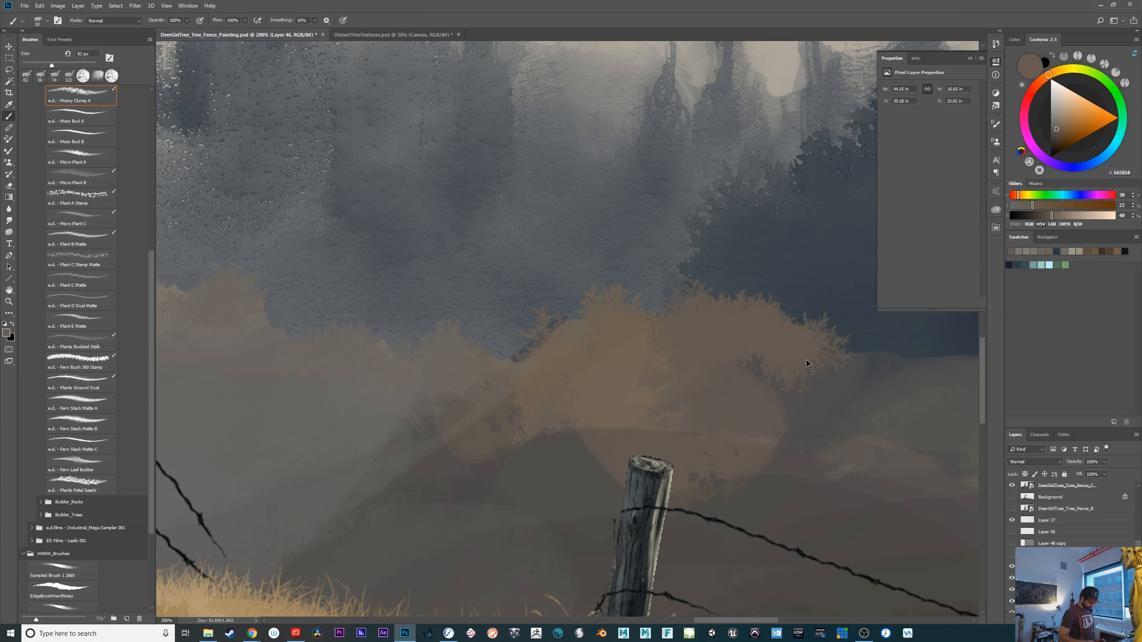
{"action": "key", "text": "ctrl+minus"}
{"action": "key", "text": "ctrl+minus"}
{"action": "key", "text": "ctrl+minus"}
{"action": "left_click_drag", "start_coordinate": [804, 439], "coordinate": [773, 443]}
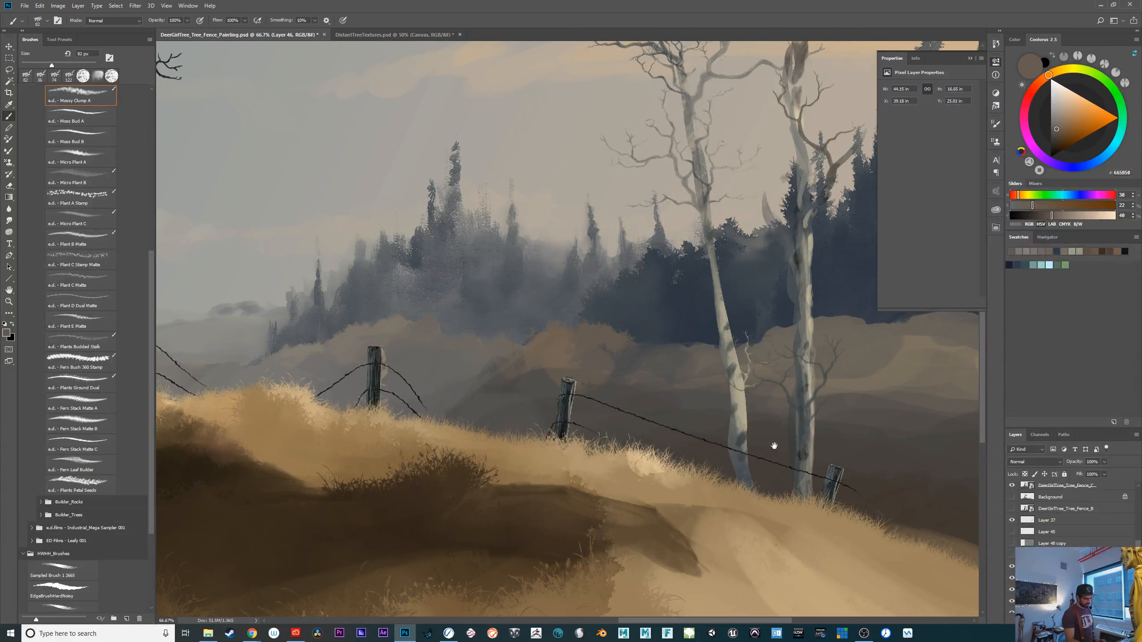
{"action": "key", "text": "ctrl+plus"}
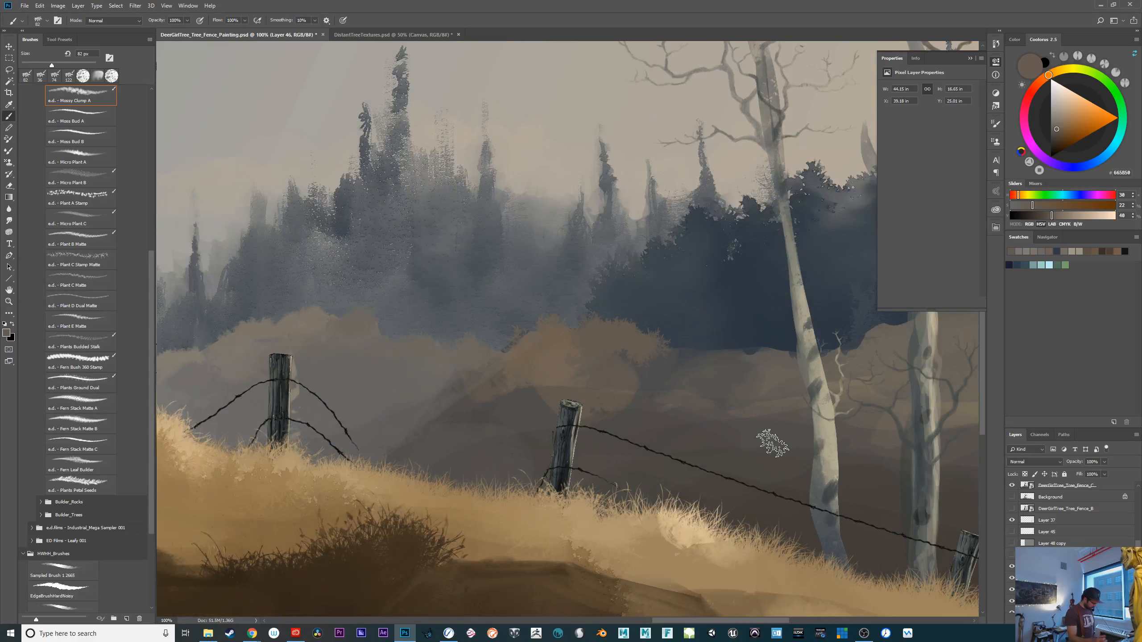
{"action": "key", "text": "e"}
{"action": "left_click_drag", "start_coordinate": [641, 323], "coordinate": [638, 323]}
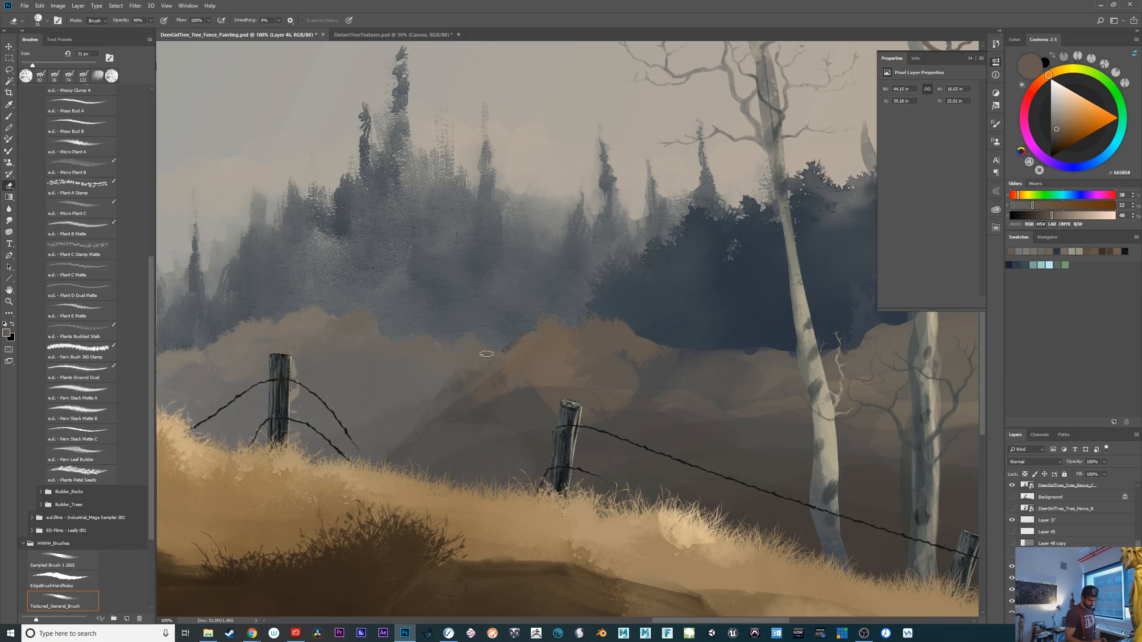
Return to the Mossy Clump A brush and paint a tuft on the crest beside the thicker birch in a sampled brown
{"action": "left_click_drag", "start_coordinate": [787, 560], "coordinate": [622, 555]}
{"action": "key", "text": "b"}
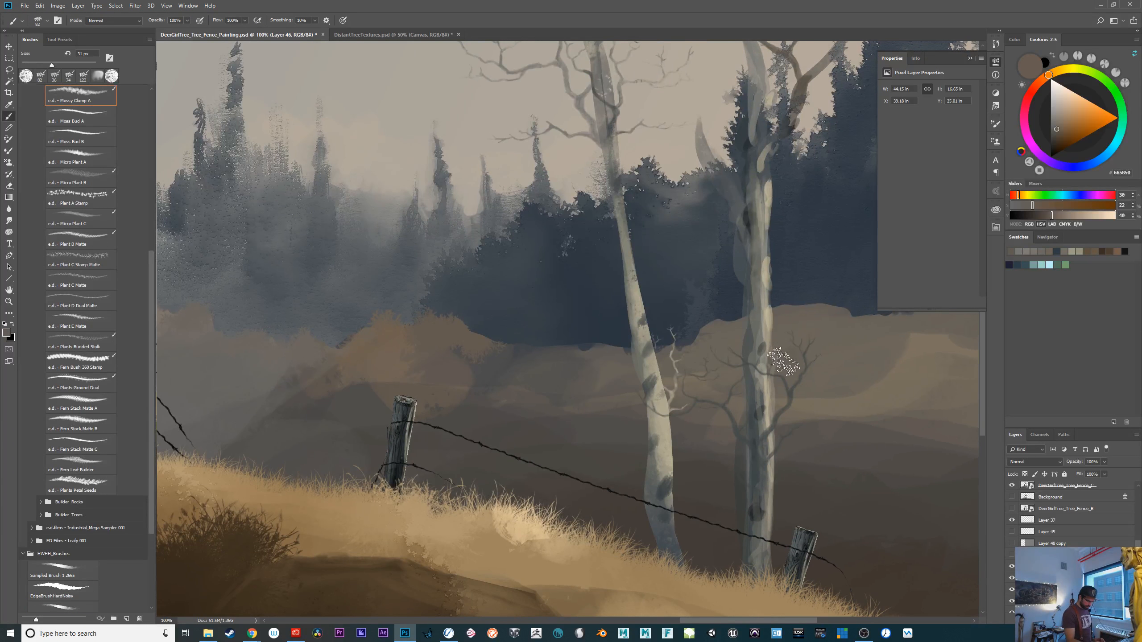
{"action": "left_click", "coordinate": [799, 318], "text": "alt"}
{"action": "mouse_move", "coordinate": [793, 315]}
{"action": "left_mouse_down"}
{"action": "mouse_move", "coordinate": [802, 305]}
{"action": "mouse_move", "coordinate": [777, 317]}
{"action": "left_mouse_up"}
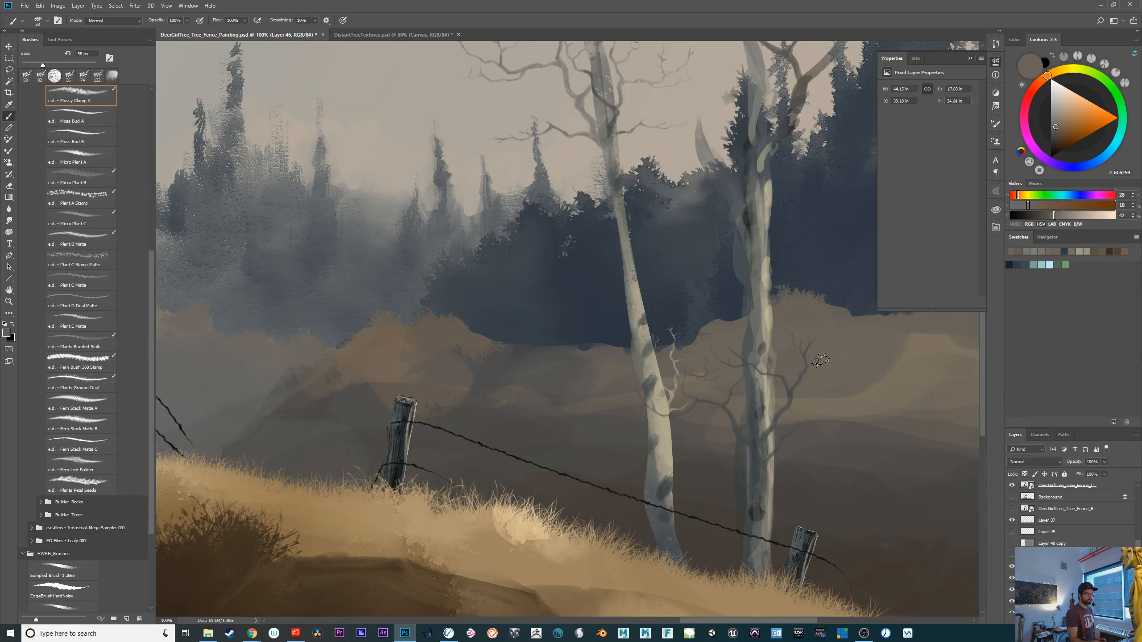
Paint foliage along the rounded hill crest below the tall dark firs in a brown sampled from it, redoing the unwanted strokes
{"action": "left_click_drag", "start_coordinate": [859, 377], "coordinate": [720, 388]}
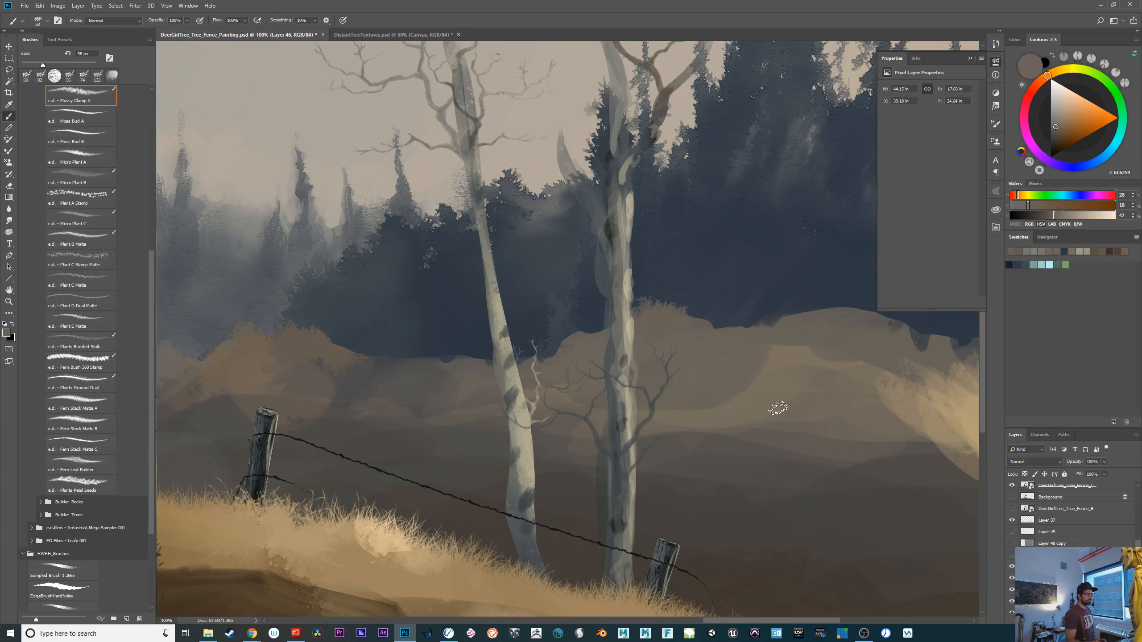
{"action": "left_click_drag", "start_coordinate": [760, 459], "coordinate": [668, 461]}
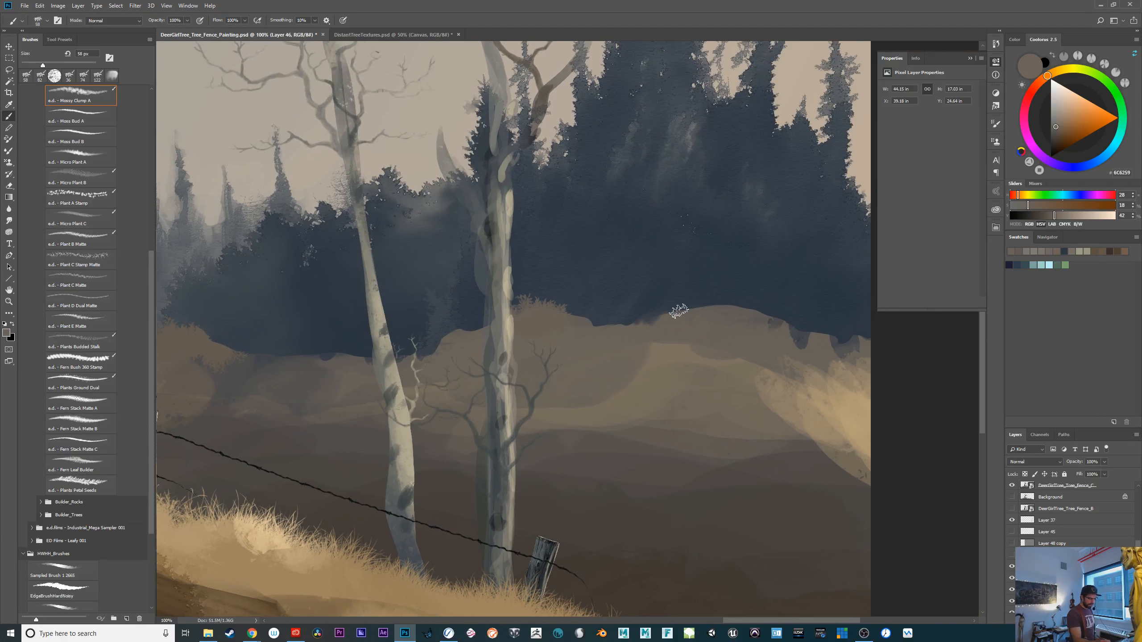
{"action": "key", "text": "ctrl+z"}
{"action": "mouse_move", "coordinate": [687, 311]}
{"action": "left_mouse_down"}
{"action": "mouse_move", "coordinate": [701, 309]}
{"action": "mouse_move", "coordinate": [673, 311]}
{"action": "left_mouse_up"}
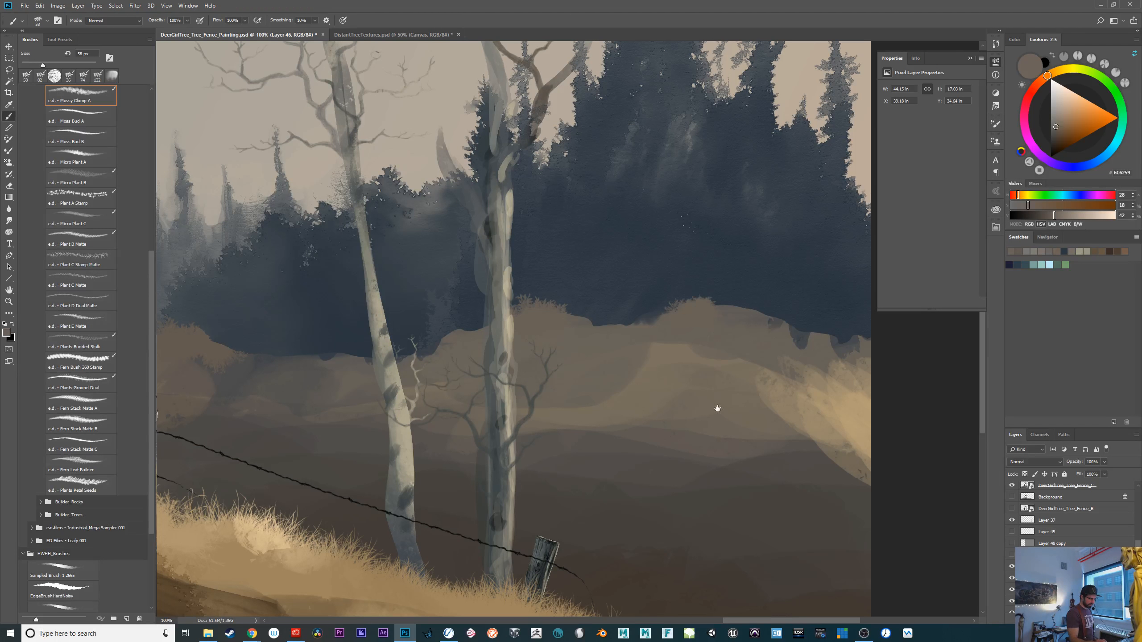
{"action": "mouse_move", "coordinate": [716, 408]}
{"action": "left_mouse_down"}
{"action": "mouse_move", "coordinate": [810, 426]}
{"action": "mouse_move", "coordinate": [685, 462]}
{"action": "left_mouse_up"}
{"action": "key", "text": "ctrl+z"}
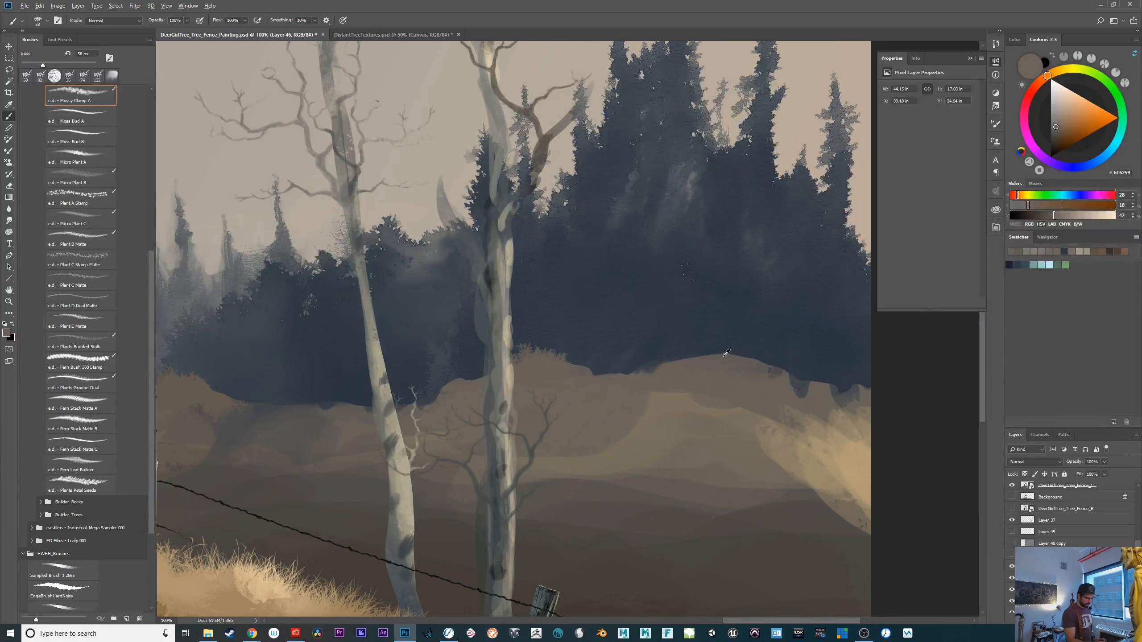
{"action": "left_click", "coordinate": [723, 357], "text": "alt"}
{"action": "left_click_drag", "start_coordinate": [711, 363], "coordinate": [719, 365]}
{"action": "mouse_move", "coordinate": [704, 355]}
{"action": "left_mouse_down"}
{"action": "mouse_move", "coordinate": [680, 370]}
{"action": "mouse_move", "coordinate": [697, 368]}
{"action": "mouse_move", "coordinate": [690, 351]}
{"action": "mouse_move", "coordinate": [677, 372]}
{"action": "mouse_move", "coordinate": [645, 374]}
{"action": "mouse_move", "coordinate": [730, 358]}
{"action": "mouse_move", "coordinate": [679, 372]}
{"action": "left_mouse_up"}
{"action": "key", "text": "ctrl+z"}
{"action": "left_click_drag", "start_coordinate": [752, 362], "coordinate": [761, 376]}
Sample the hill brown near the canvas's right edge and paint a small upright shrub on the crest there, redoing one stroke
{"action": "mouse_move", "coordinate": [699, 486]}
{"action": "left_mouse_down"}
{"action": "mouse_move", "coordinate": [777, 492]}
{"action": "mouse_move", "coordinate": [720, 471]}
{"action": "left_mouse_up"}
{"action": "left_click", "coordinate": [842, 373], "text": "alt"}
{"action": "mouse_move", "coordinate": [840, 358]}
{"action": "left_mouse_down"}
{"action": "mouse_move", "coordinate": [834, 384]}
{"action": "mouse_move", "coordinate": [843, 367]}
{"action": "left_mouse_up"}
{"action": "key", "text": "ctrl+z"}
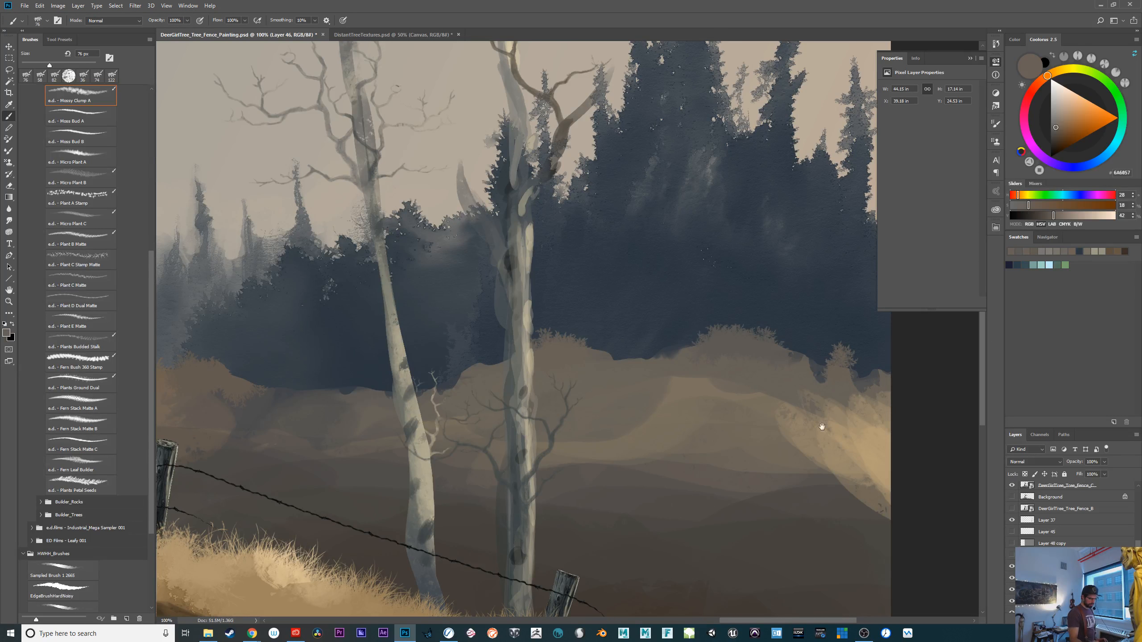
Reduce the brush and paint small tufts along the low crest behind the thinner birch in greyish browns sampled from it
{"action": "left_click_drag", "start_coordinate": [814, 466], "coordinate": [972, 439]}
{"action": "key", "text": "bracketleft"}
{"action": "key", "text": "bracketleft"}
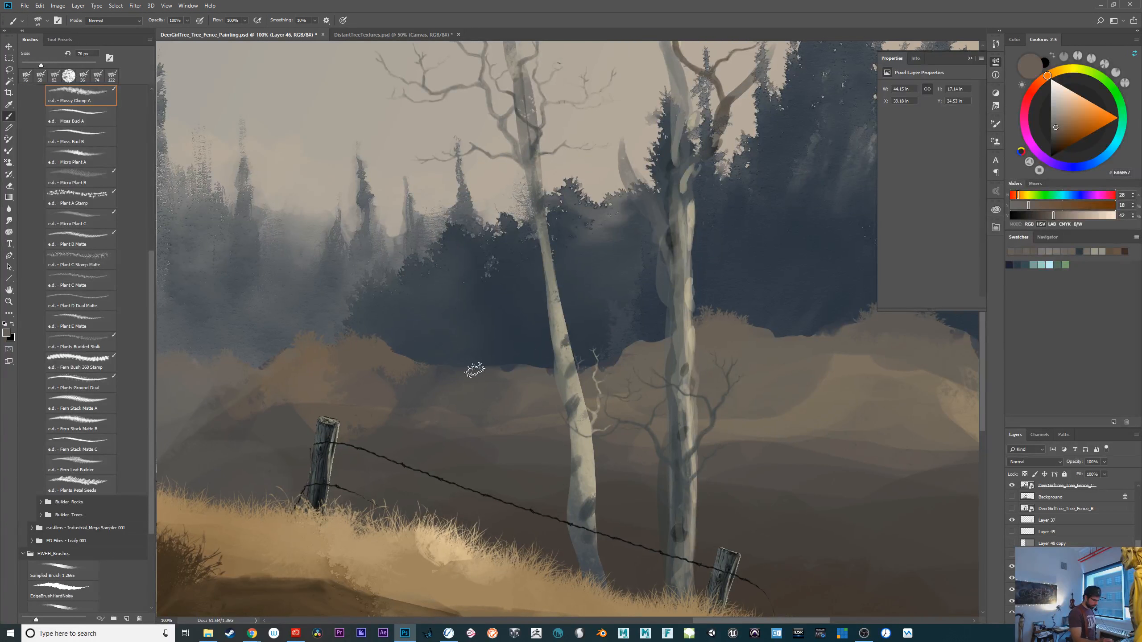
{"action": "left_click", "coordinate": [488, 368], "text": "alt"}
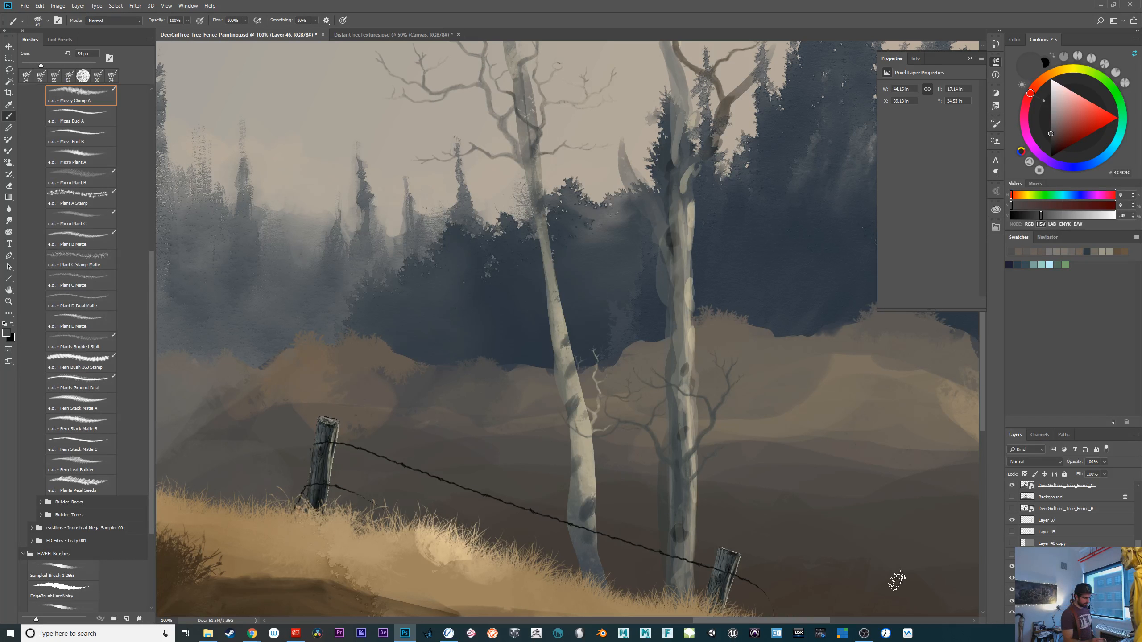
{"action": "left_click", "coordinate": [537, 369], "text": "alt"}
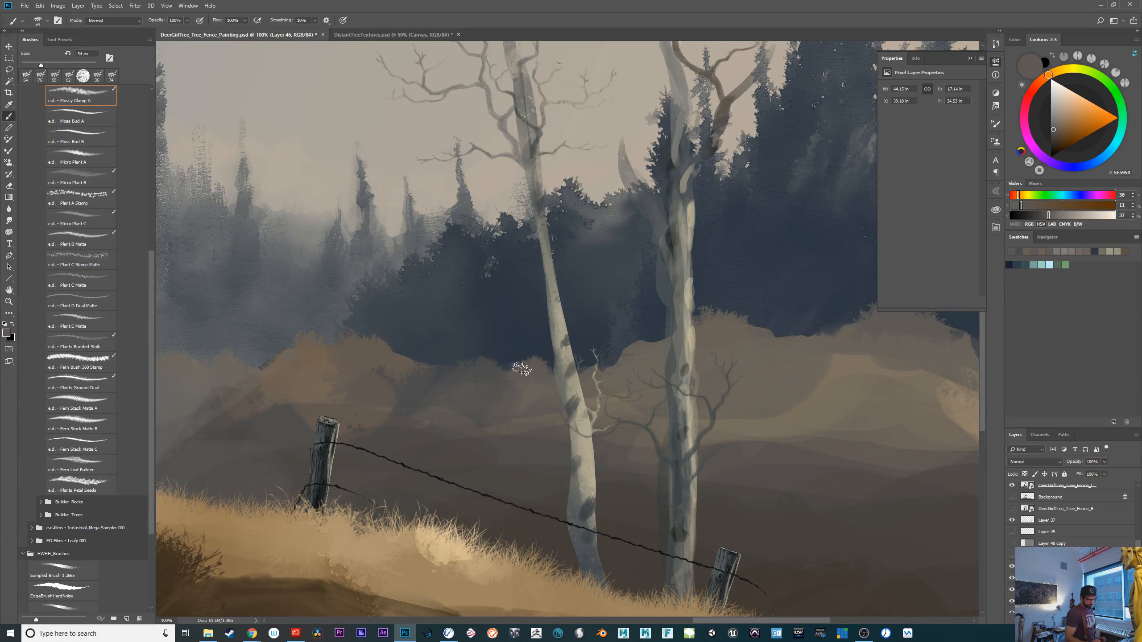
Paint a small tuft in the dip between the two bushy crests beyond the thicker birch, using the sampled hill brown
{"action": "scroll", "coordinate": [650, 535], "scroll_direction": "right", "scroll_amount": 5}
{"action": "left_click", "coordinate": [574, 345], "text": "alt"}
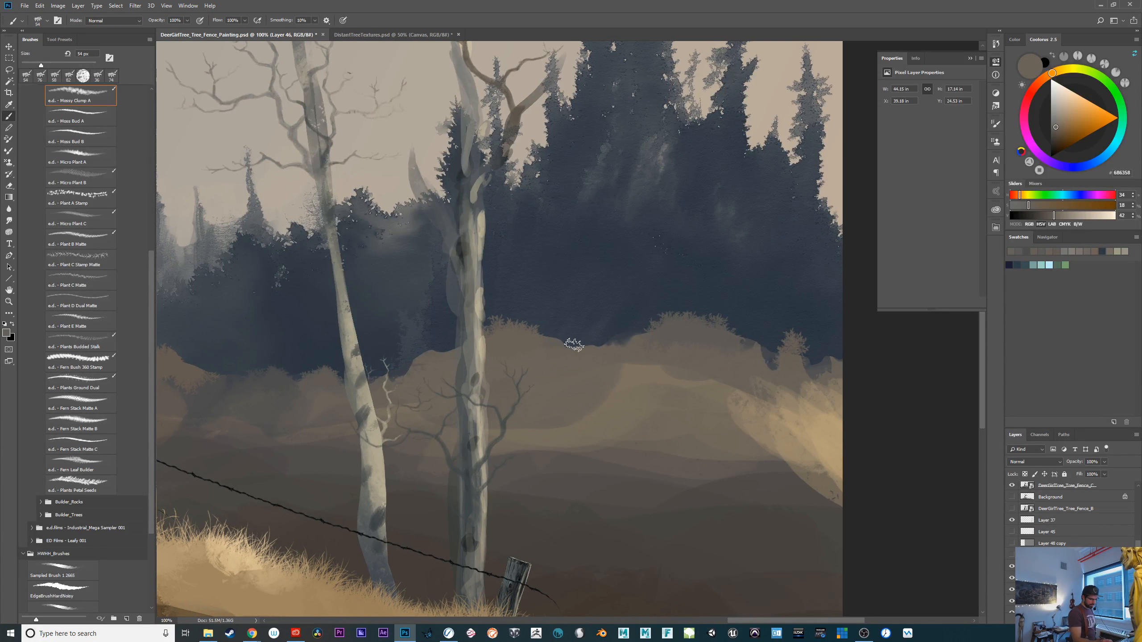
{"action": "left_click", "coordinate": [576, 344]}
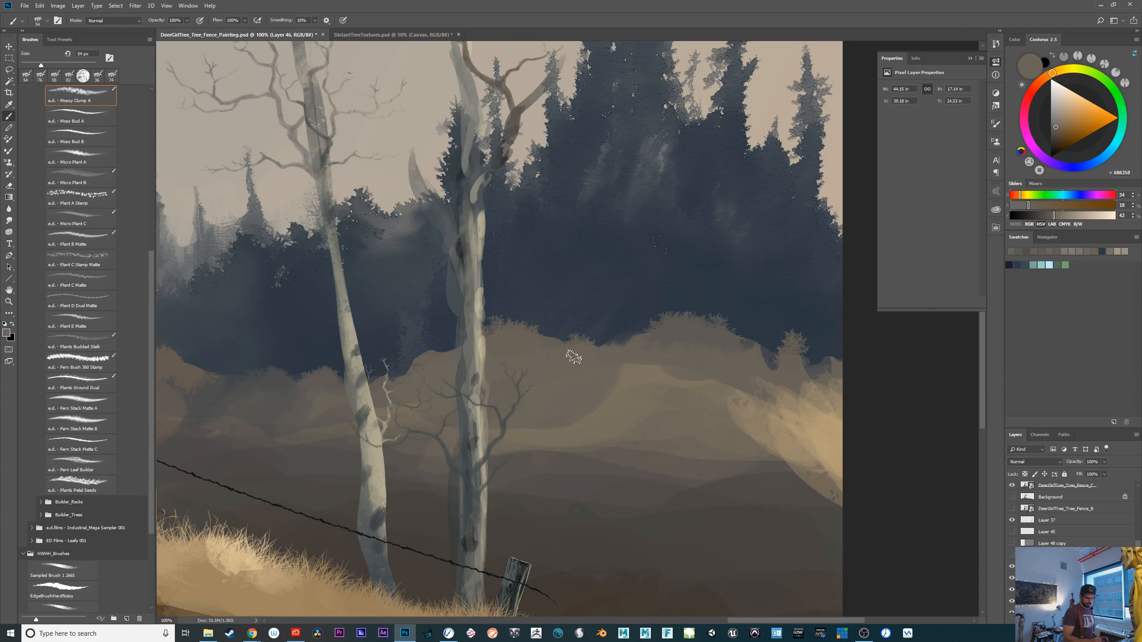
Turn the canvas grain back on and review the textured landscape at several magnifications, with and without the interface panels
{"action": "left_click", "coordinate": [1012, 544]}
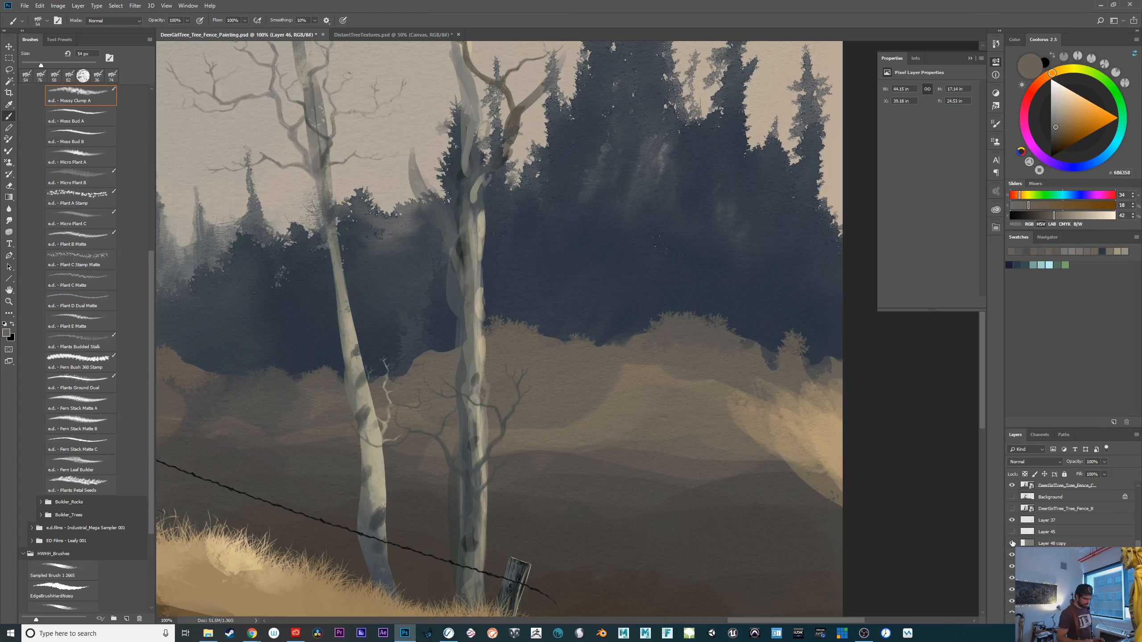
{"action": "key", "text": "ctrl+minus"}
{"action": "key", "text": "ctrl+plus"}
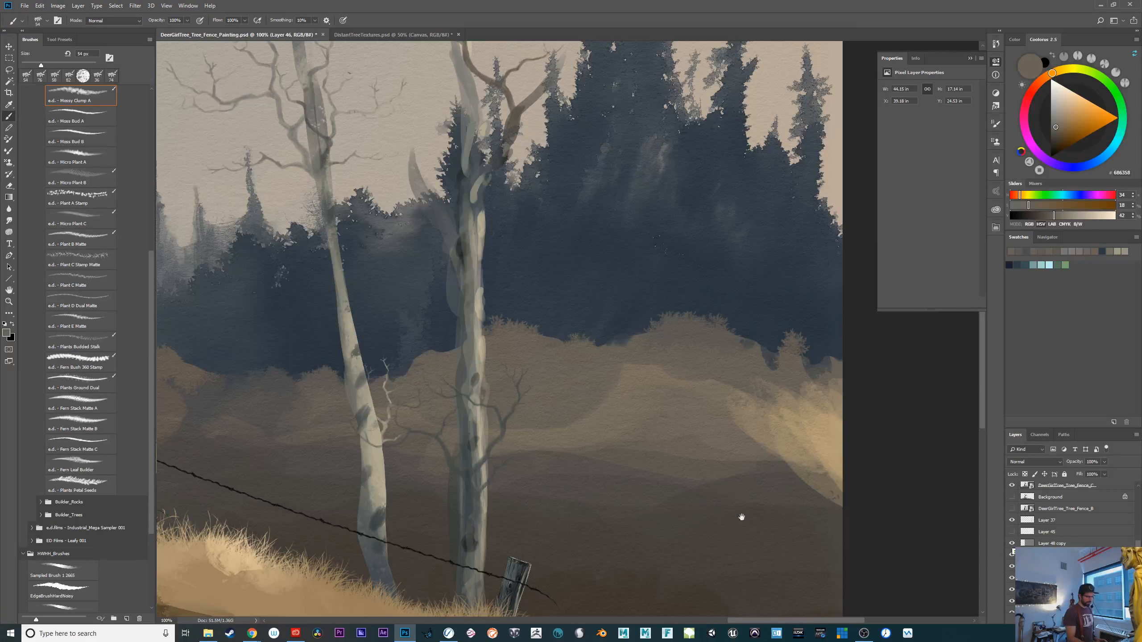
{"action": "left_click_drag", "start_coordinate": [742, 518], "coordinate": [739, 535]}
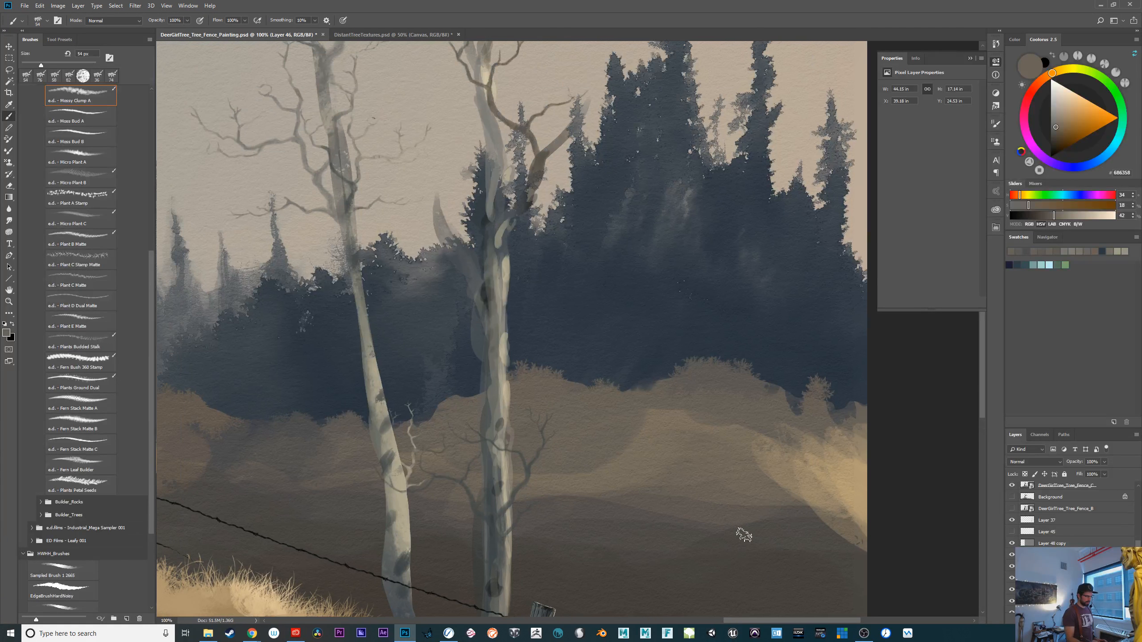
{"action": "key", "text": "Tab"}
{"action": "left_click_drag", "start_coordinate": [662, 454], "coordinate": [942, 466]}
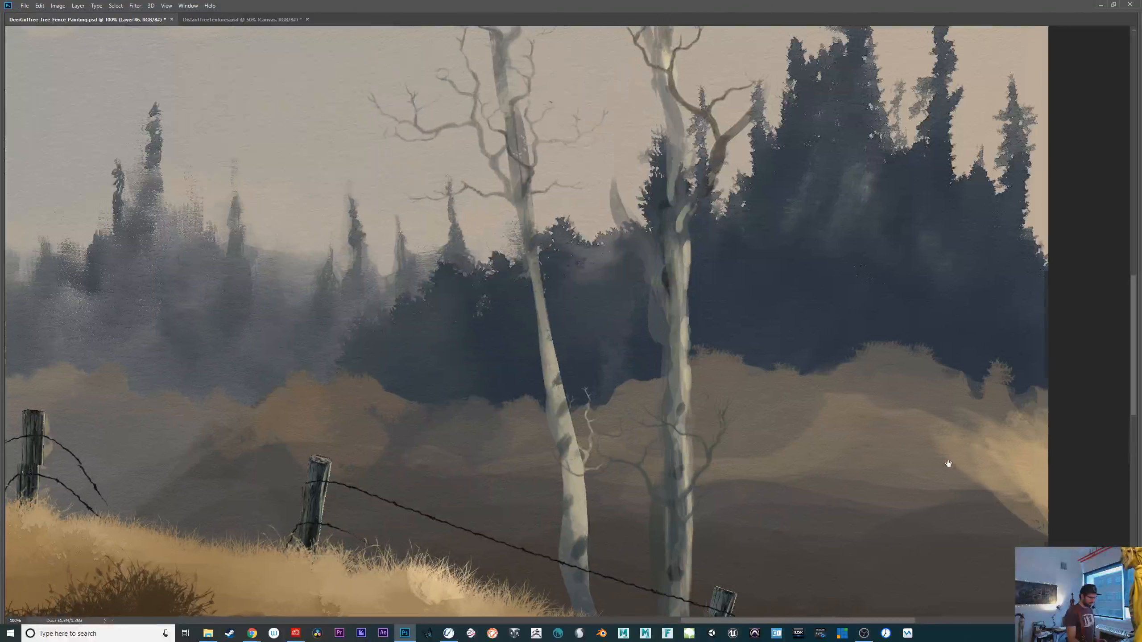
{"action": "key", "text": "ctrl+minus"}
{"action": "key", "text": "ctrl+minus"}
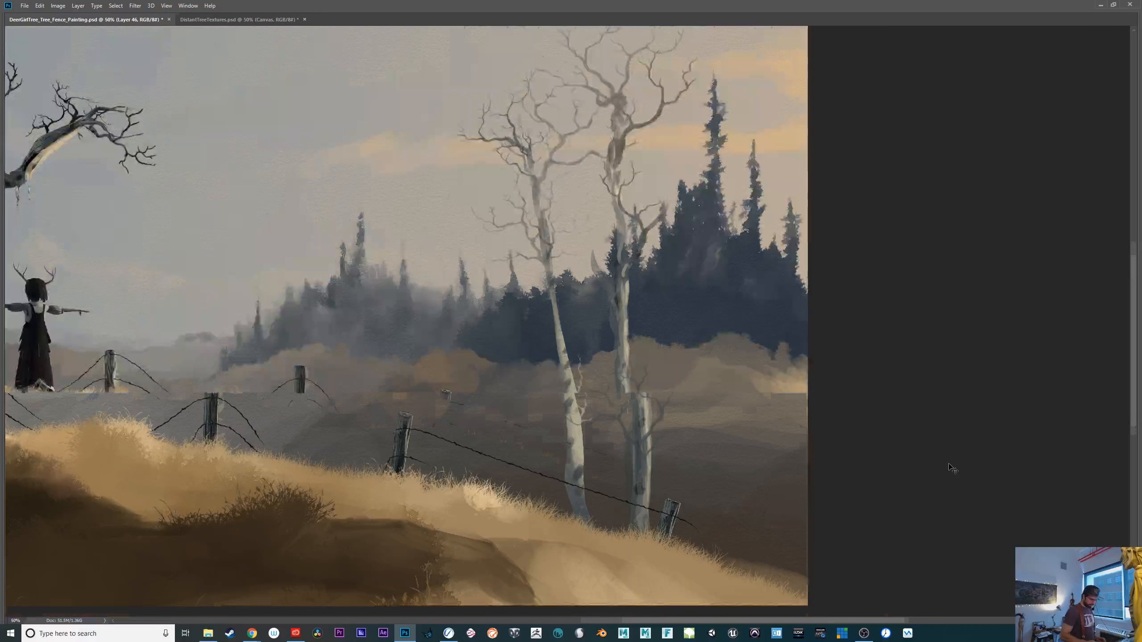
{"action": "key", "text": "Tab"}
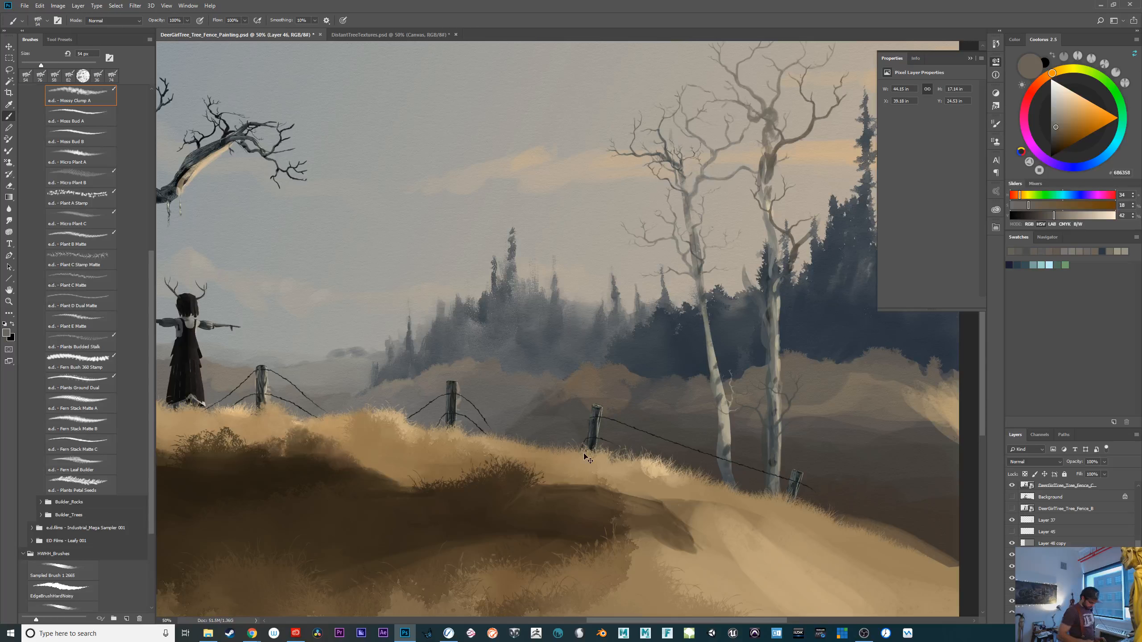
{"action": "key", "text": "ctrl+plus"}
{"action": "key", "text": "ctrl+plus"}
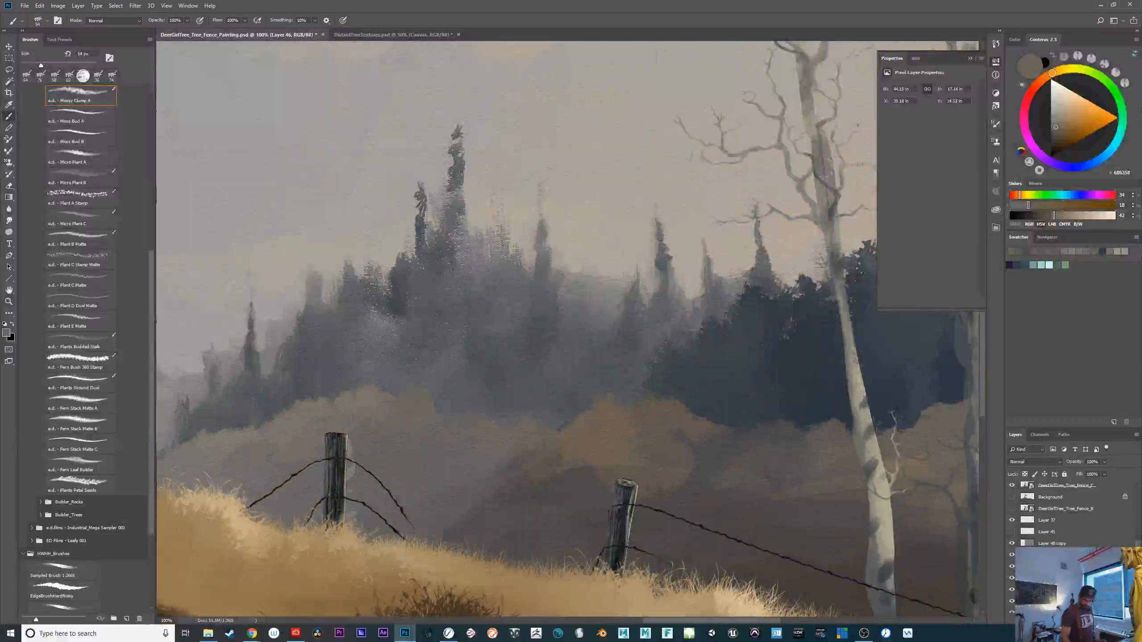
Toggle layer visibility to check which layer holds the distant hills and leave Layer 46 selected
{"action": "left_click", "coordinate": [1012, 569]}
{"action": "left_click", "coordinate": [1012, 569]}
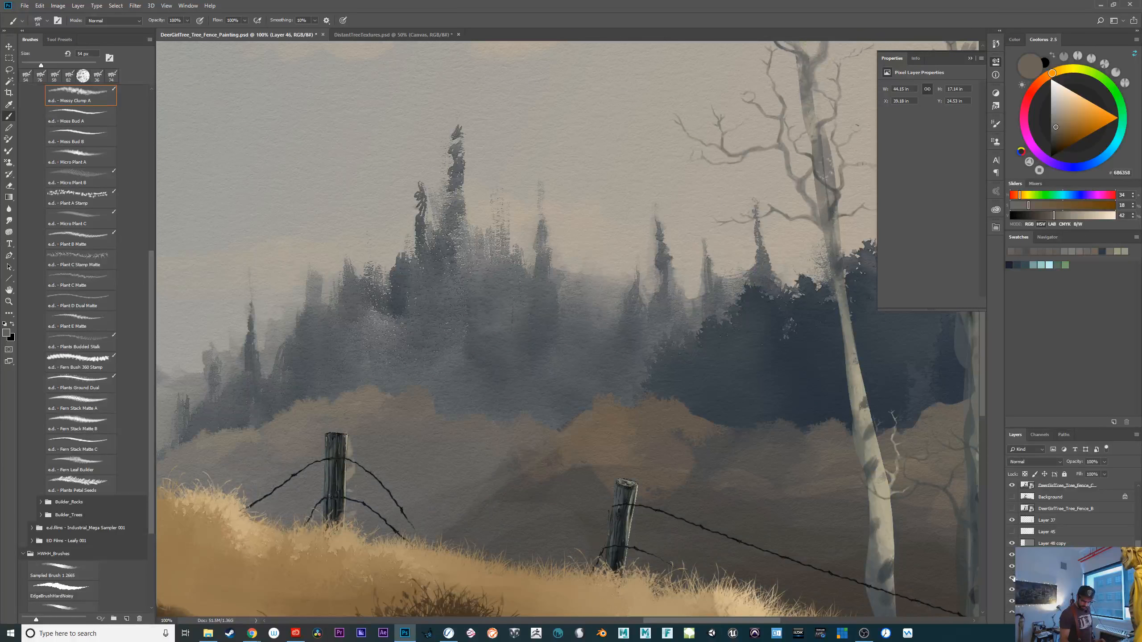
{"action": "scroll", "coordinate": [1042, 569], "scroll_direction": "down", "scroll_amount": 3}
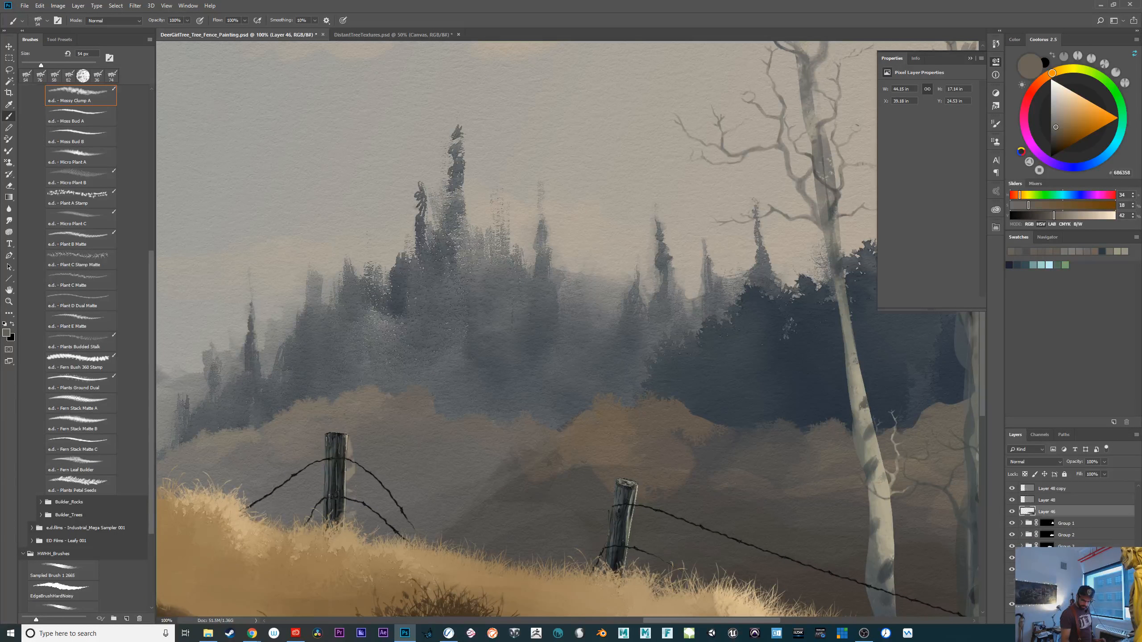
{"action": "left_click", "coordinate": [1064, 558], "text": "shift"}
{"action": "left_click", "coordinate": [1047, 500]}
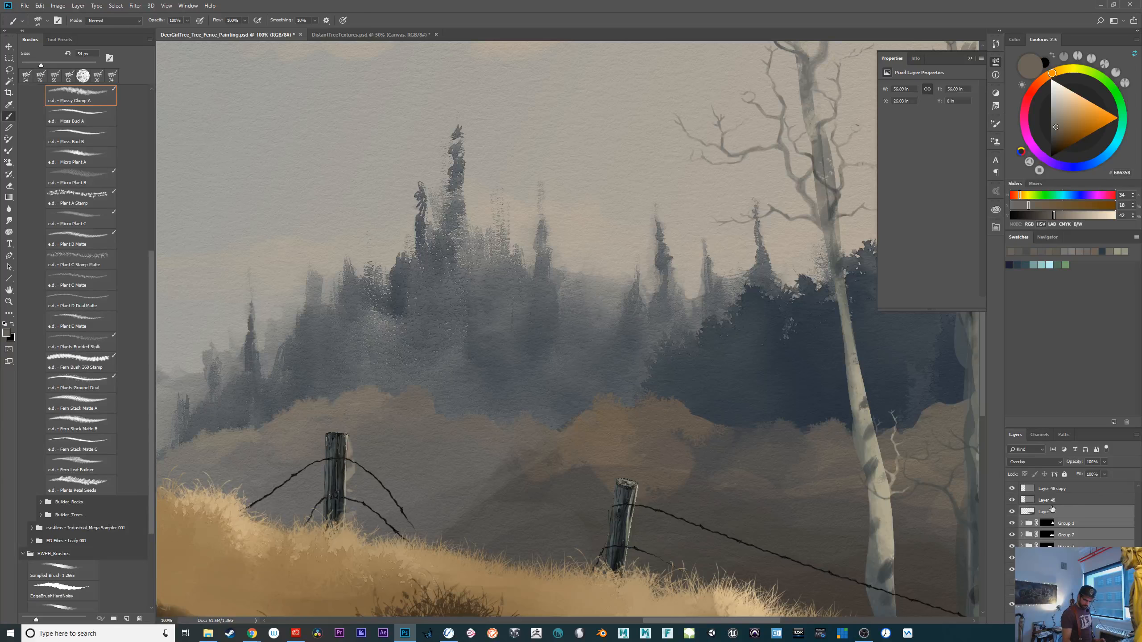
{"action": "left_click", "coordinate": [1012, 512]}
{"action": "left_click", "coordinate": [1012, 512]}
{"action": "left_click", "coordinate": [1042, 514]}
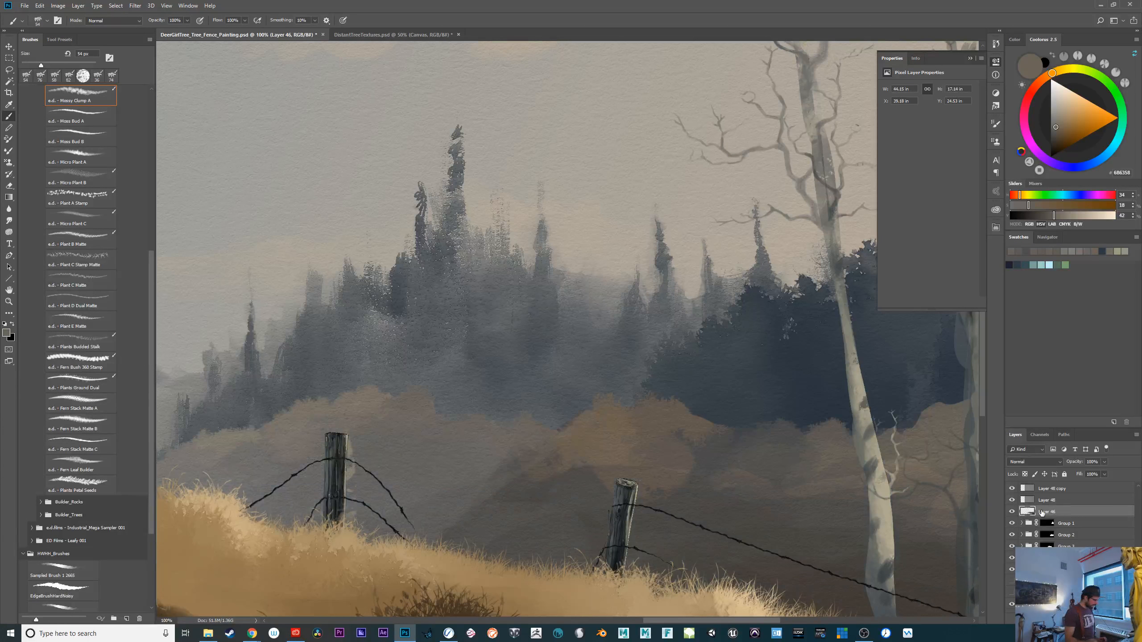
Switch to the Smudge tool and choose the Painterly Blend preset
{"action": "left_click", "coordinate": [9, 221]}
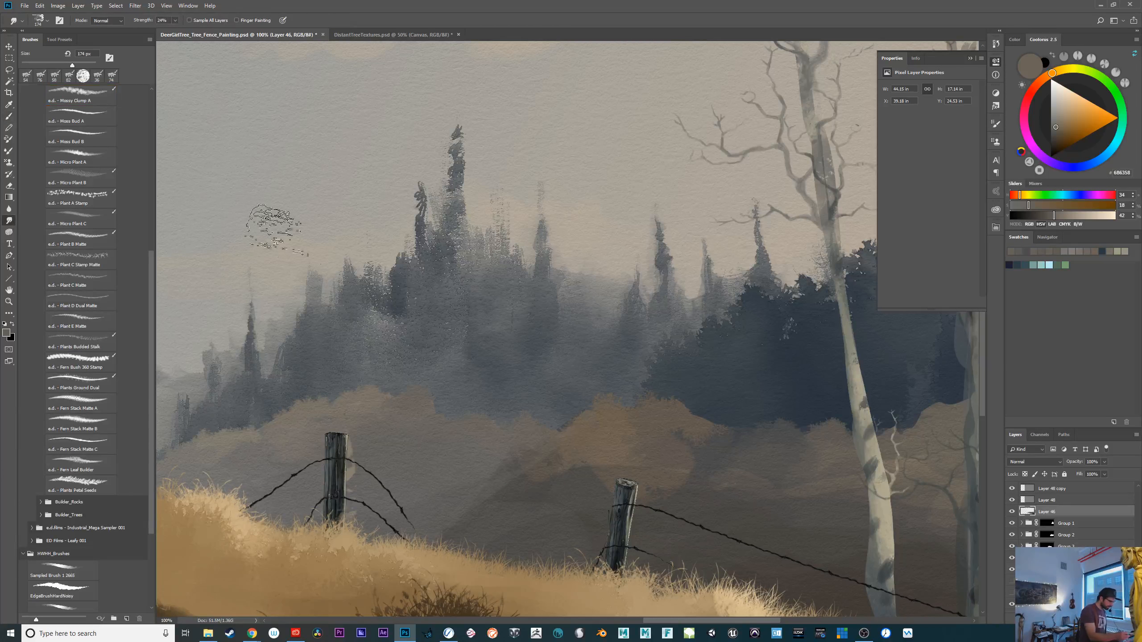
{"action": "left_click", "coordinate": [60, 40]}
{"action": "left_click", "coordinate": [58, 117]}
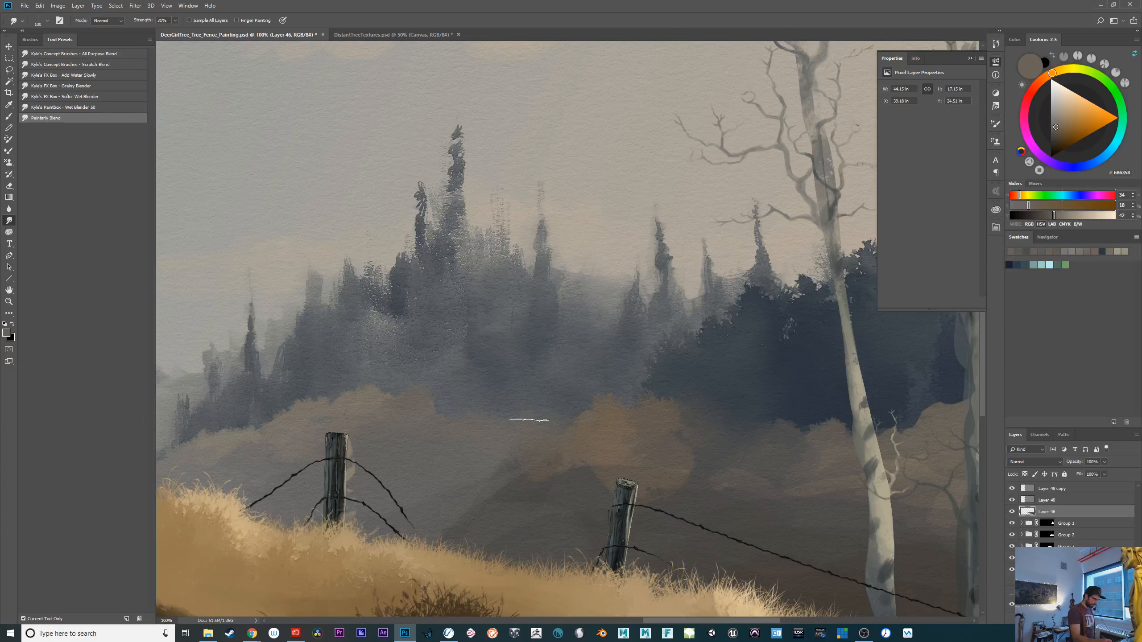
Smudge the hill crest at the canvas's right edge on Layer 46, blending the shrub and bright grass into their surroundings
{"action": "left_click_drag", "start_coordinate": [827, 516], "coordinate": [389, 508]}
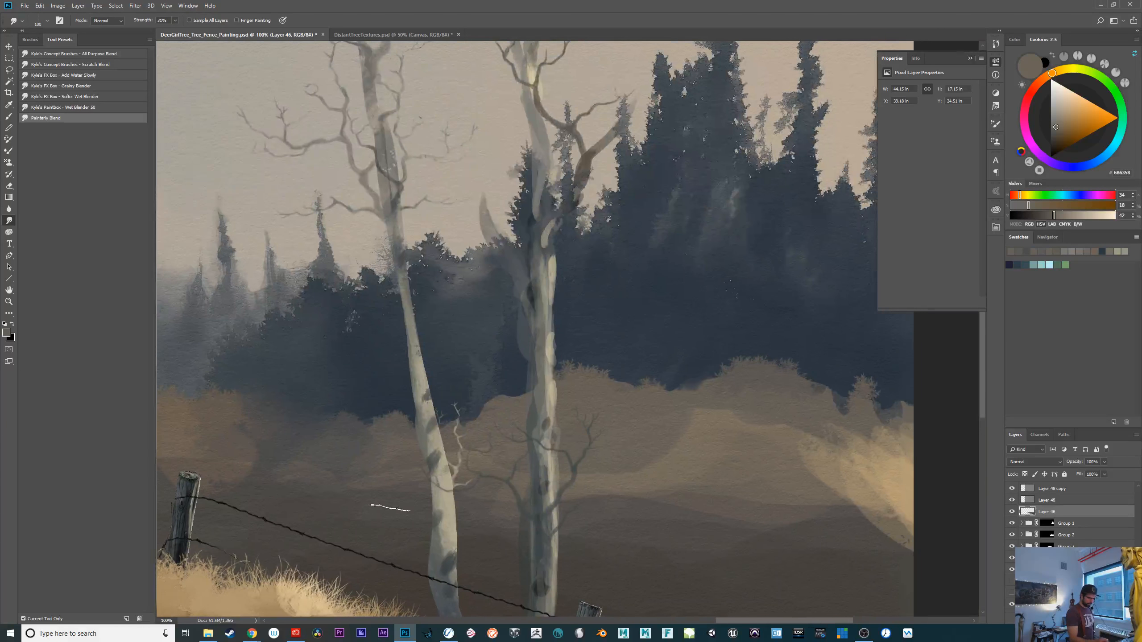
{"action": "left_click_drag", "start_coordinate": [882, 405], "coordinate": [844, 396]}
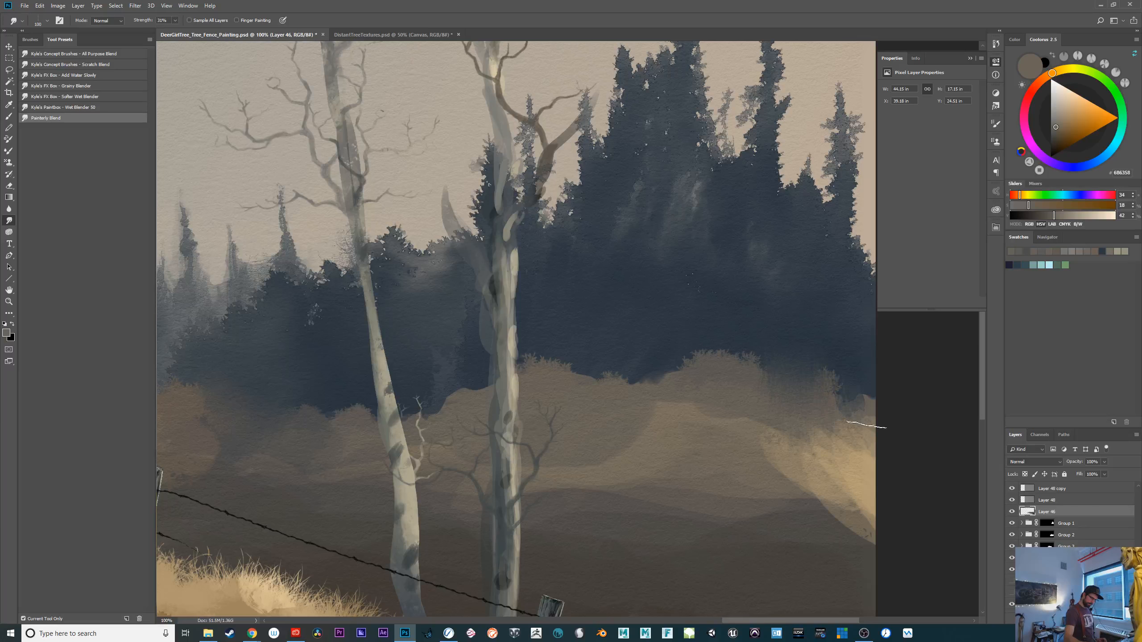
{"action": "mouse_move", "coordinate": [819, 392]}
{"action": "left_mouse_down"}
{"action": "mouse_move", "coordinate": [774, 377]}
{"action": "mouse_move", "coordinate": [844, 519]}
{"action": "mouse_move", "coordinate": [865, 521]}
{"action": "mouse_move", "coordinate": [861, 488]}
{"action": "mouse_move", "coordinate": [777, 339]}
{"action": "mouse_move", "coordinate": [869, 412]}
{"action": "left_mouse_up"}
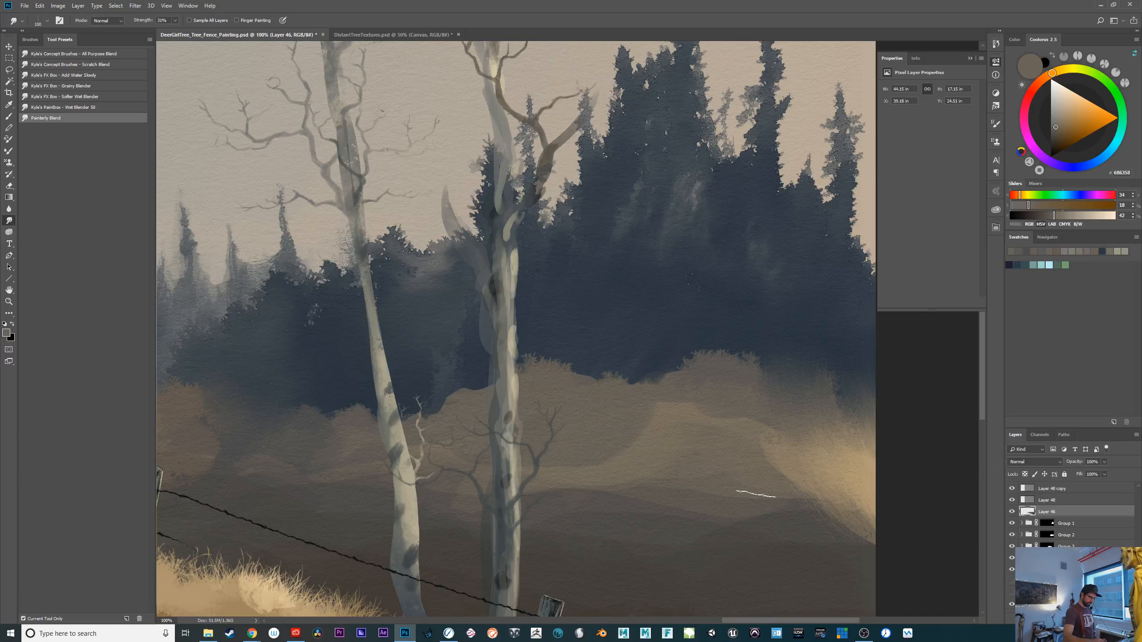
Review the smudged hills and surrounding landscape at reduced magnification, from the deer girl across to the canvas's right edge
{"action": "mouse_move", "coordinate": [540, 534]}
{"action": "left_mouse_down"}
{"action": "mouse_move", "coordinate": [762, 523]}
{"action": "mouse_move", "coordinate": [856, 541]}
{"action": "left_mouse_up"}
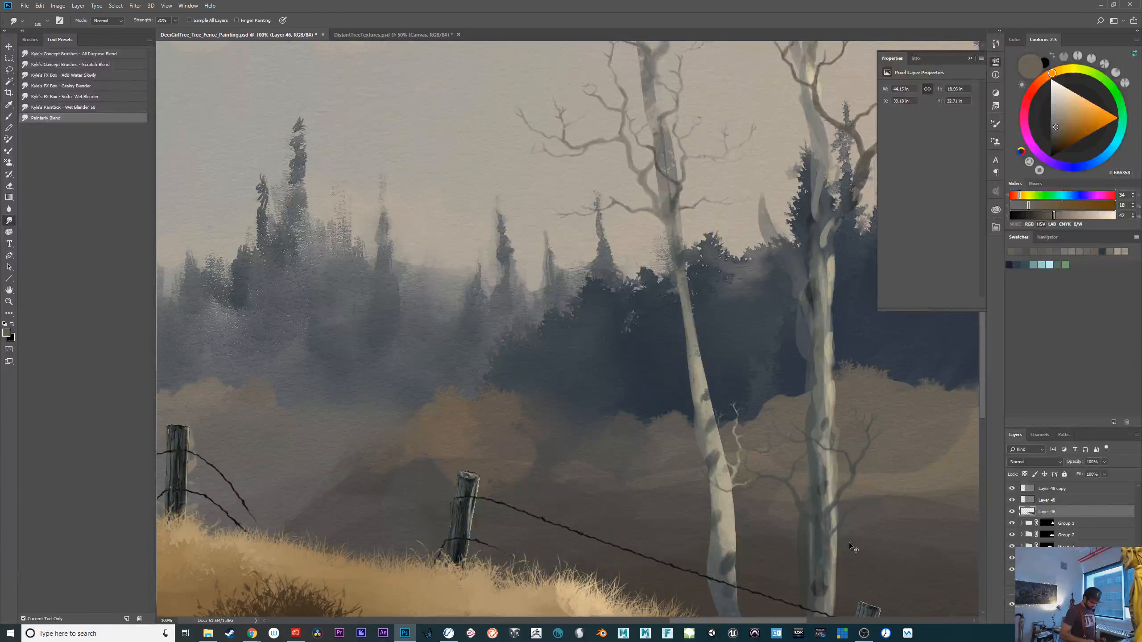
{"action": "key", "text": "ctrl+minus"}
{"action": "key", "text": "ctrl+minus"}
{"action": "key", "text": "ctrl+minus"}
{"action": "key", "text": "ctrl+plus"}
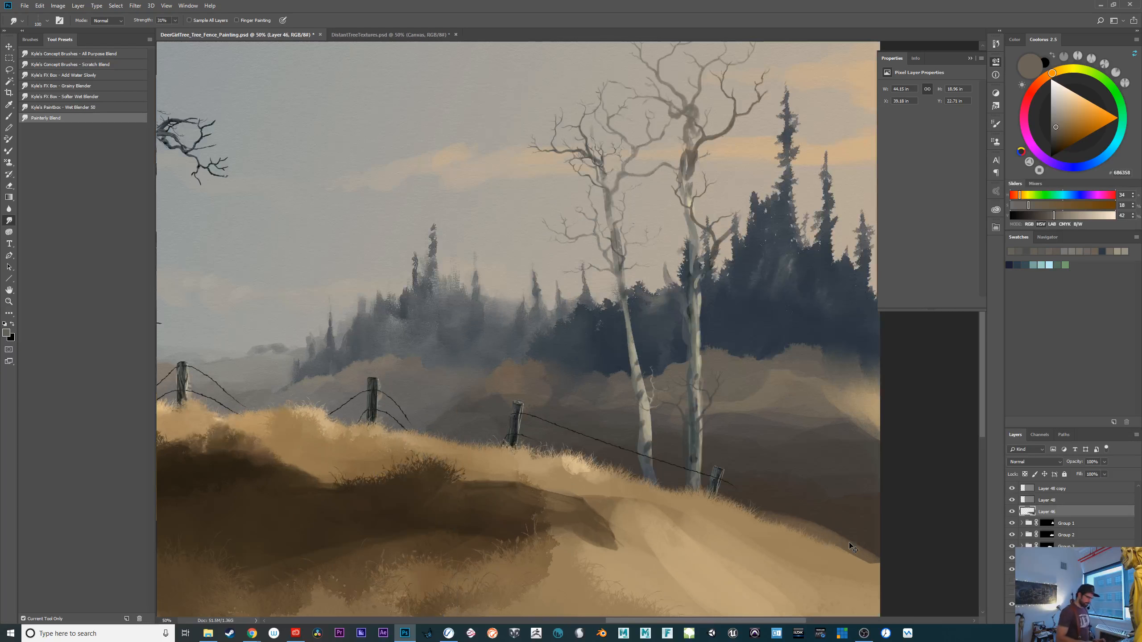
{"action": "left_click_drag", "start_coordinate": [848, 543], "coordinate": [630, 502]}
{"action": "left_click_drag", "start_coordinate": [626, 500], "coordinate": [625, 501]}
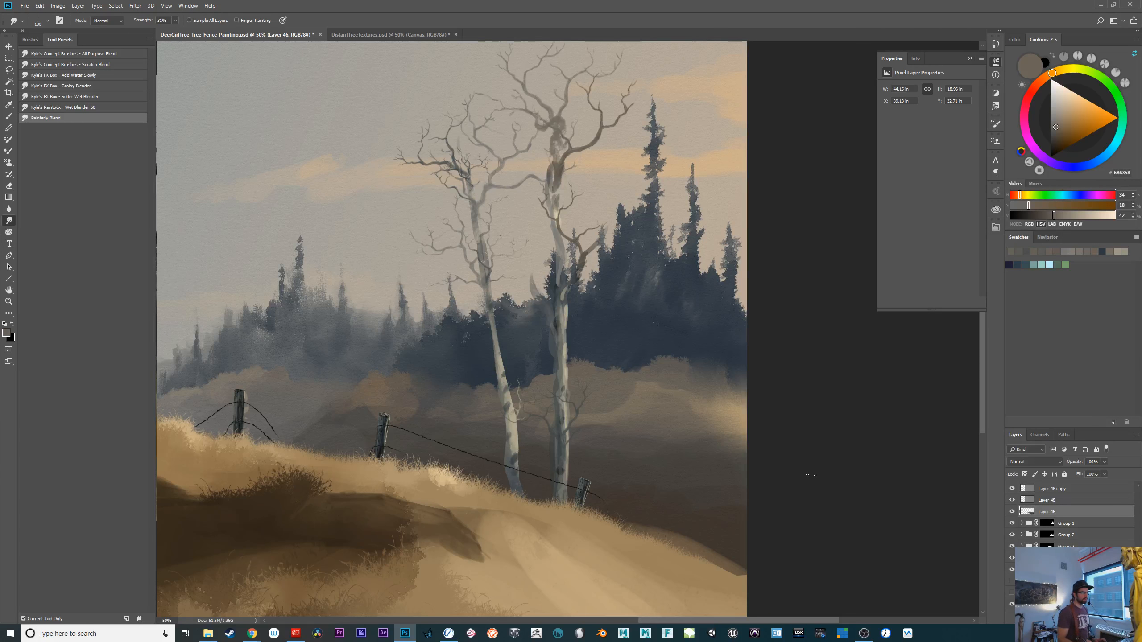
{"action": "left_click_drag", "start_coordinate": [742, 480], "coordinate": [878, 506]}
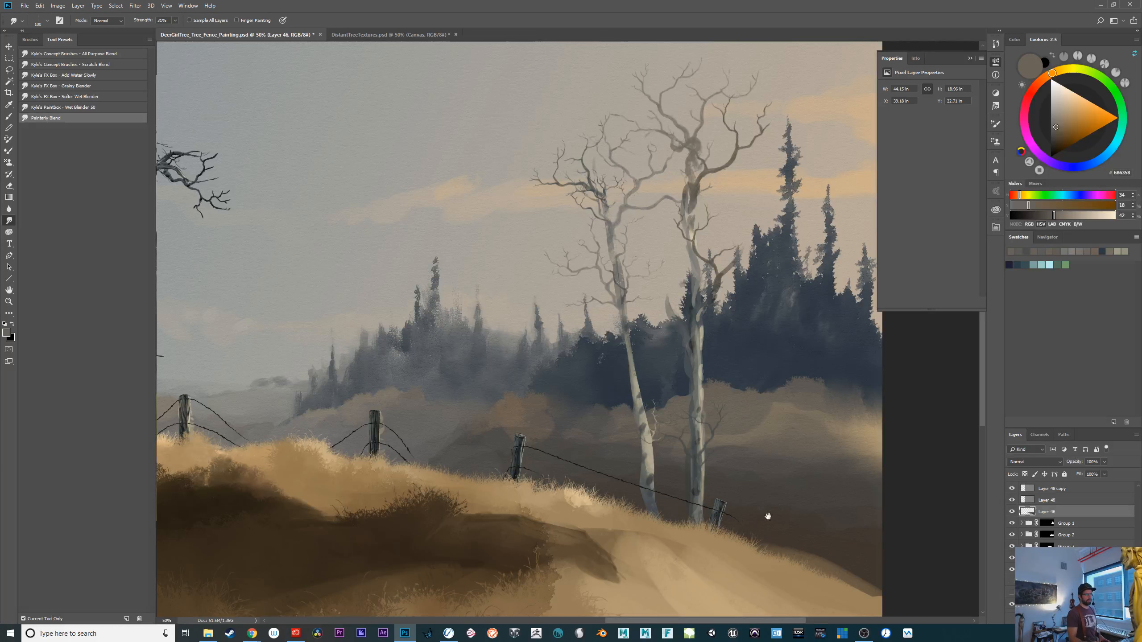
{"action": "left_click_drag", "start_coordinate": [796, 503], "coordinate": [823, 472]}
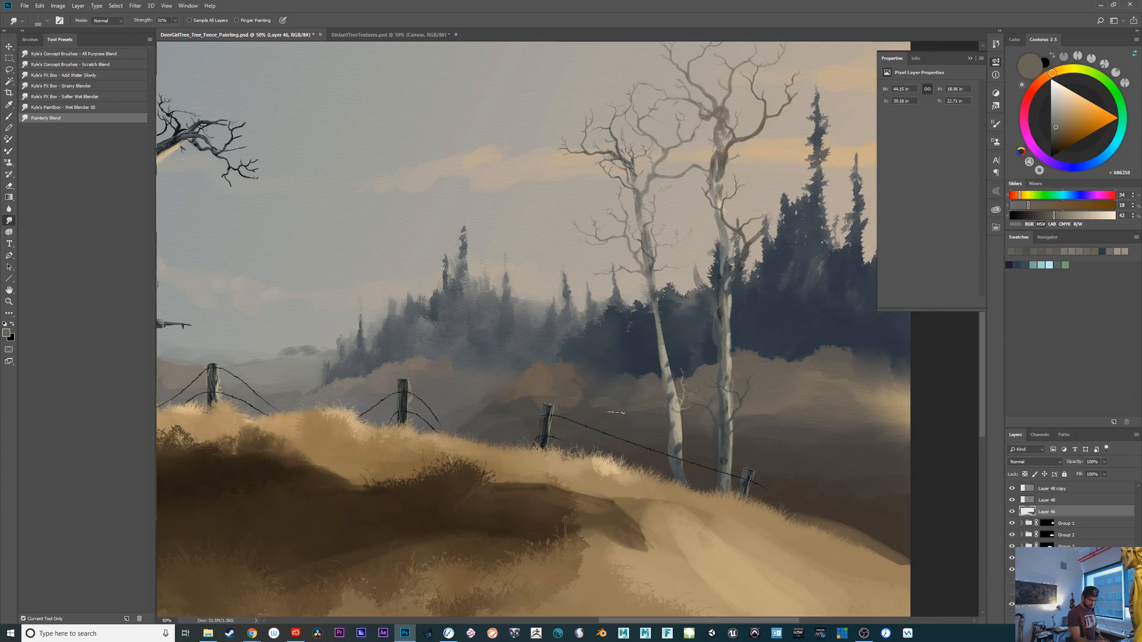
{"action": "left_click_drag", "start_coordinate": [674, 493], "coordinate": [771, 510]}
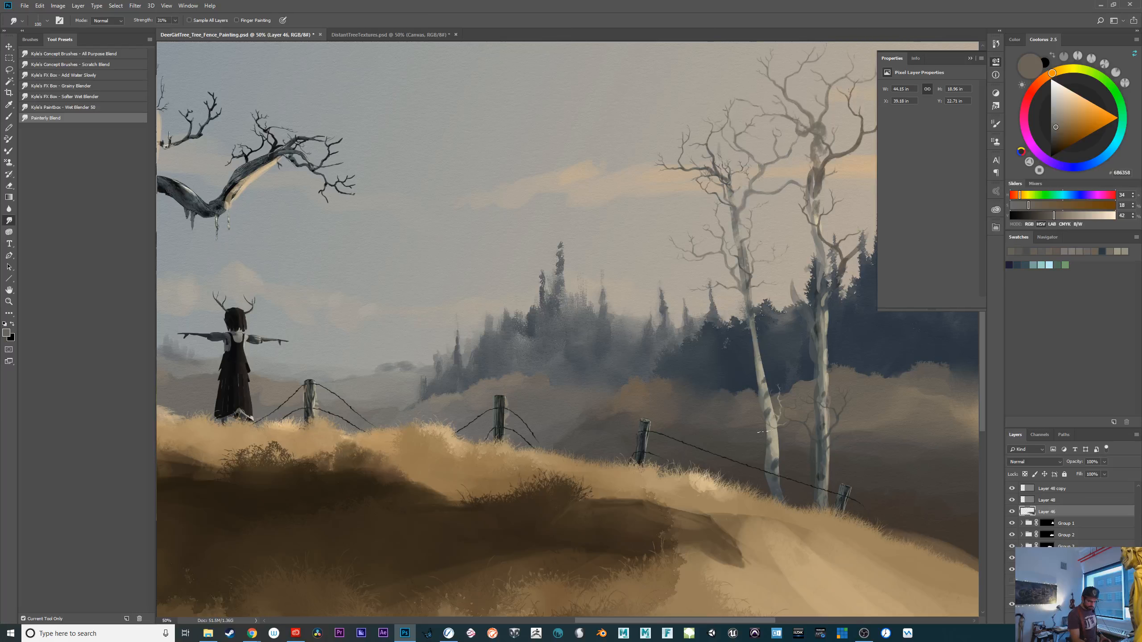
{"action": "left_click_drag", "start_coordinate": [787, 491], "coordinate": [707, 516]}
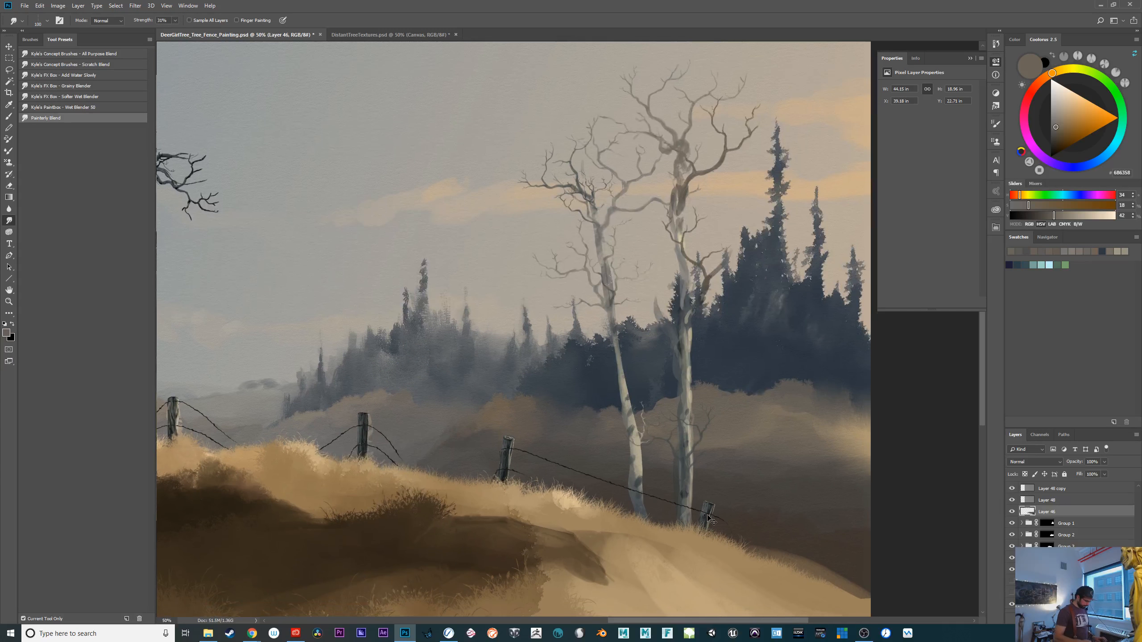
Toggle Group 1's visibility to identify its contents and select its layer mask
{"action": "key", "text": "ctrl+plus"}
{"action": "key", "text": "ctrl+plus"}
{"action": "left_click_drag", "start_coordinate": [897, 569], "coordinate": [681, 548]}
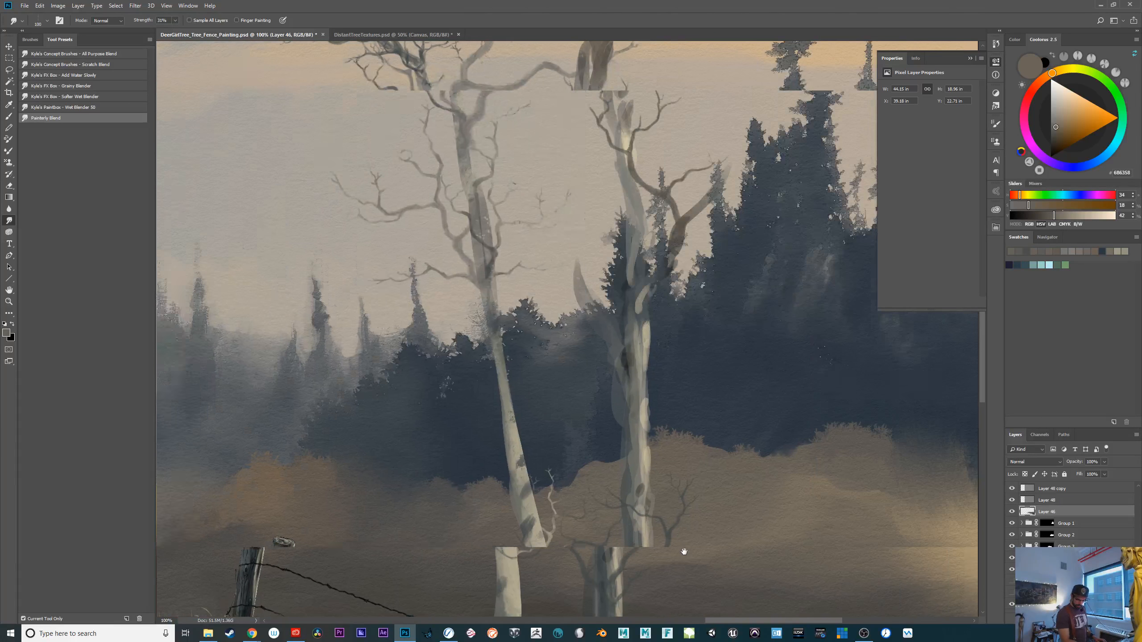
{"action": "left_click", "coordinate": [1011, 523]}
{"action": "left_click", "coordinate": [1011, 524]}
{"action": "left_click", "coordinate": [1045, 524]}
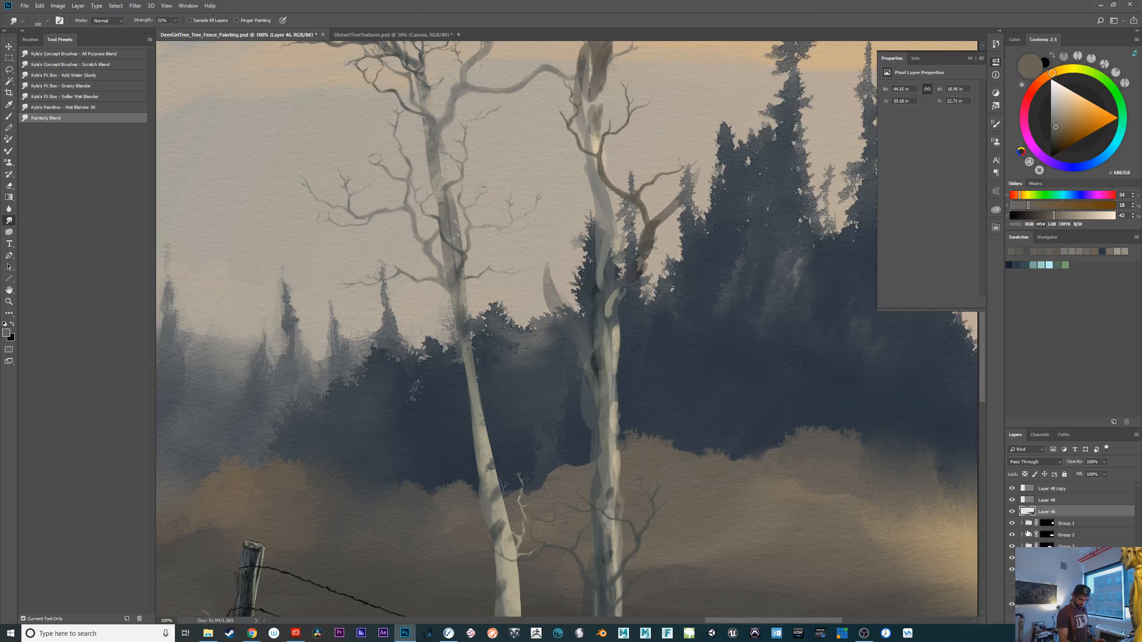
Smudge Group 1's layer mask with a smaller brush to soften the dark pines' edge near the canvas's right side
{"action": "left_click_drag", "start_coordinate": [583, 452], "coordinate": [434, 511]}
{"action": "key", "text": "bracketleft"}
{"action": "key", "text": "bracketleft"}
{"action": "key", "text": "bracketleft"}
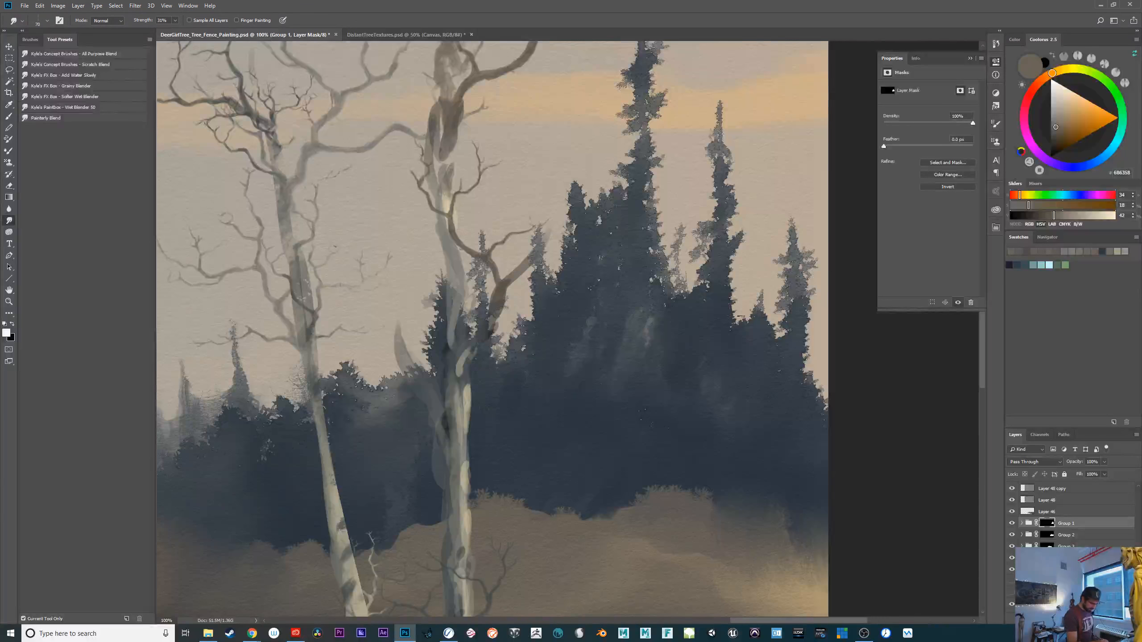
{"action": "mouse_move", "coordinate": [740, 312]}
{"action": "left_mouse_down"}
{"action": "mouse_move", "coordinate": [742, 332]}
{"action": "mouse_move", "coordinate": [726, 321]}
{"action": "mouse_move", "coordinate": [752, 336]}
{"action": "left_mouse_up"}
{"action": "left_click_drag", "start_coordinate": [734, 284], "coordinate": [733, 306]}
{"action": "key", "text": "ctrl+z"}
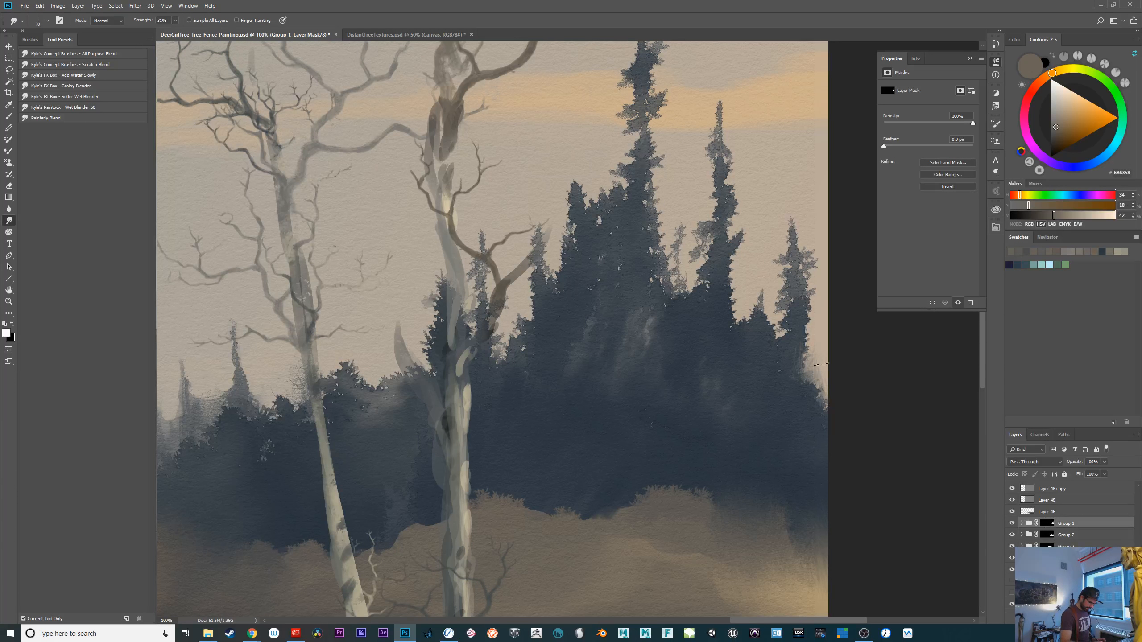
{"action": "mouse_move", "coordinate": [804, 356]}
{"action": "left_mouse_down"}
{"action": "mouse_move", "coordinate": [807, 398]}
{"action": "mouse_move", "coordinate": [796, 380]}
{"action": "mouse_move", "coordinate": [801, 342]}
{"action": "mouse_move", "coordinate": [815, 337]}
{"action": "mouse_move", "coordinate": [794, 319]}
{"action": "mouse_move", "coordinate": [822, 324]}
{"action": "mouse_move", "coordinate": [799, 302]}
{"action": "mouse_move", "coordinate": [811, 334]}
{"action": "left_mouse_up"}
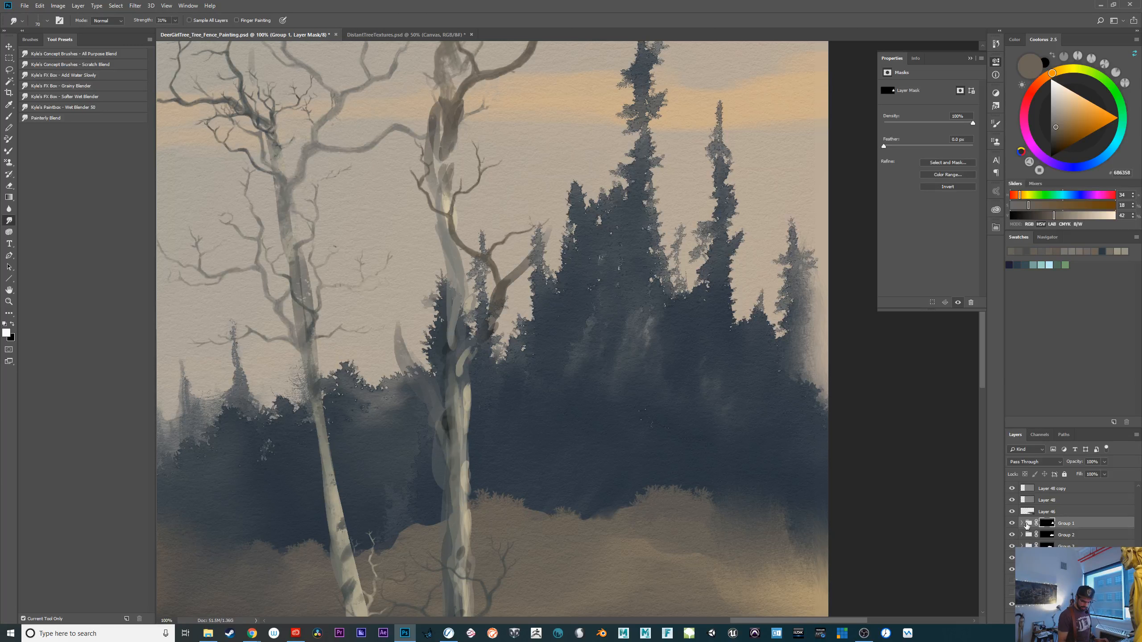
Expand Group 1, check Layer 2's visibility, and smudge the group mask around the small pine at the forest's right end
{"action": "left_click", "coordinate": [1022, 523]}
{"action": "left_click", "coordinate": [1011, 535]}
{"action": "left_click", "coordinate": [1012, 535]}
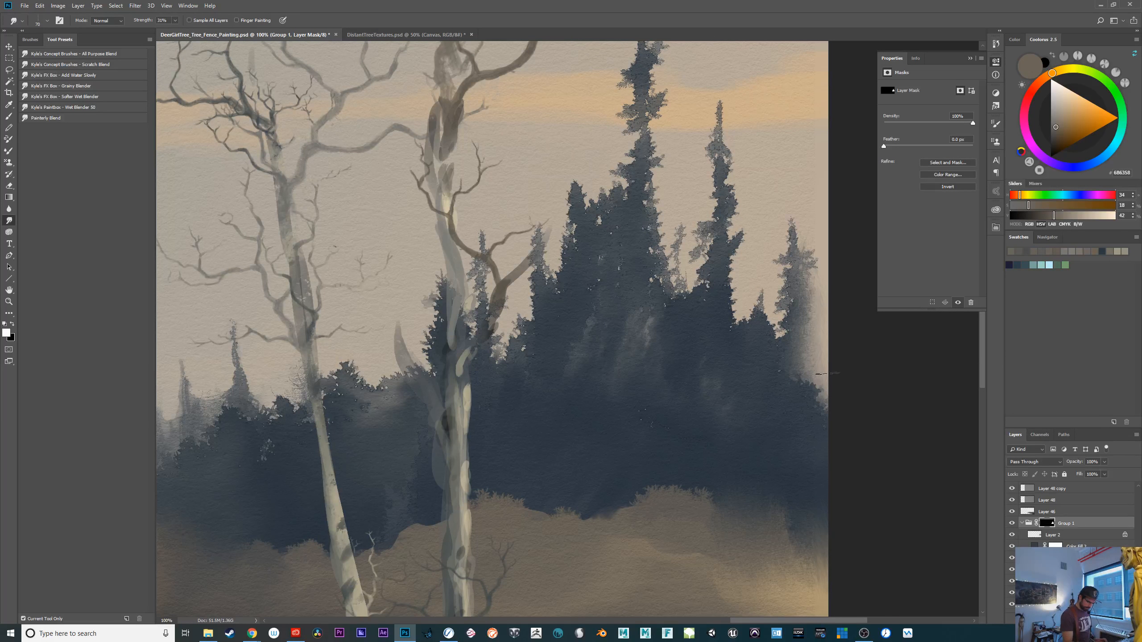
{"action": "mouse_move", "coordinate": [781, 341]}
{"action": "left_mouse_down"}
{"action": "mouse_move", "coordinate": [785, 309]}
{"action": "mouse_move", "coordinate": [768, 323]}
{"action": "mouse_move", "coordinate": [770, 298]}
{"action": "mouse_move", "coordinate": [729, 338]}
{"action": "mouse_move", "coordinate": [736, 305]}
{"action": "mouse_move", "coordinate": [775, 321]}
{"action": "left_mouse_up"}
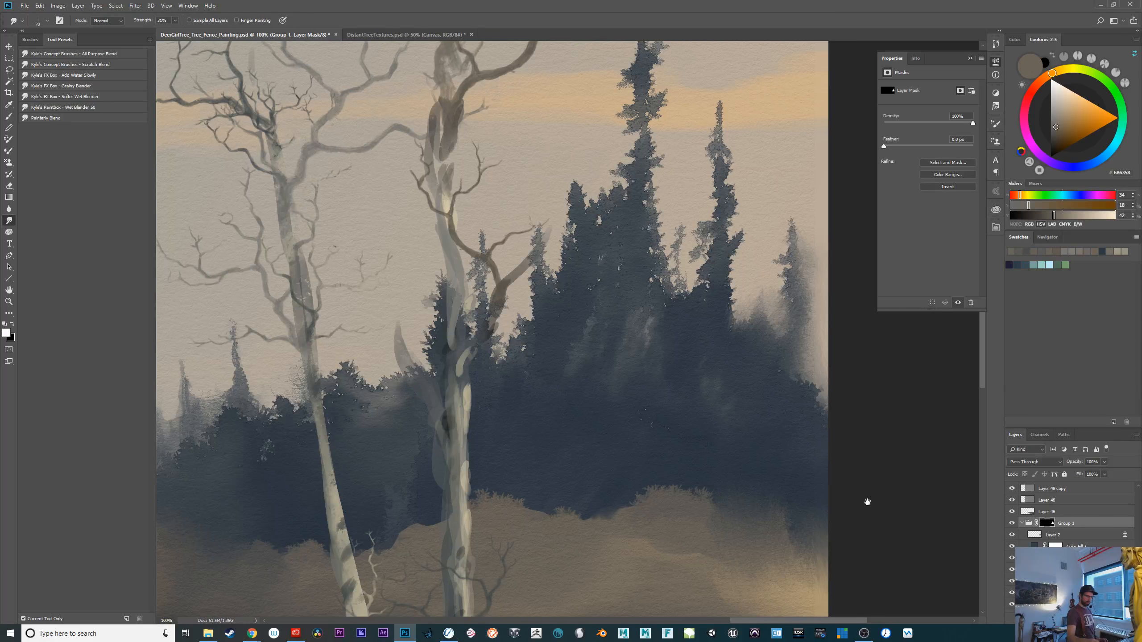
Smudge Group 1's mask beside the right birch and between the tall dark pines to blur their lower edges into mist
{"action": "mouse_move", "coordinate": [528, 525]}
{"action": "left_mouse_down"}
{"action": "mouse_move", "coordinate": [890, 515]}
{"action": "mouse_move", "coordinate": [869, 513]}
{"action": "left_mouse_up"}
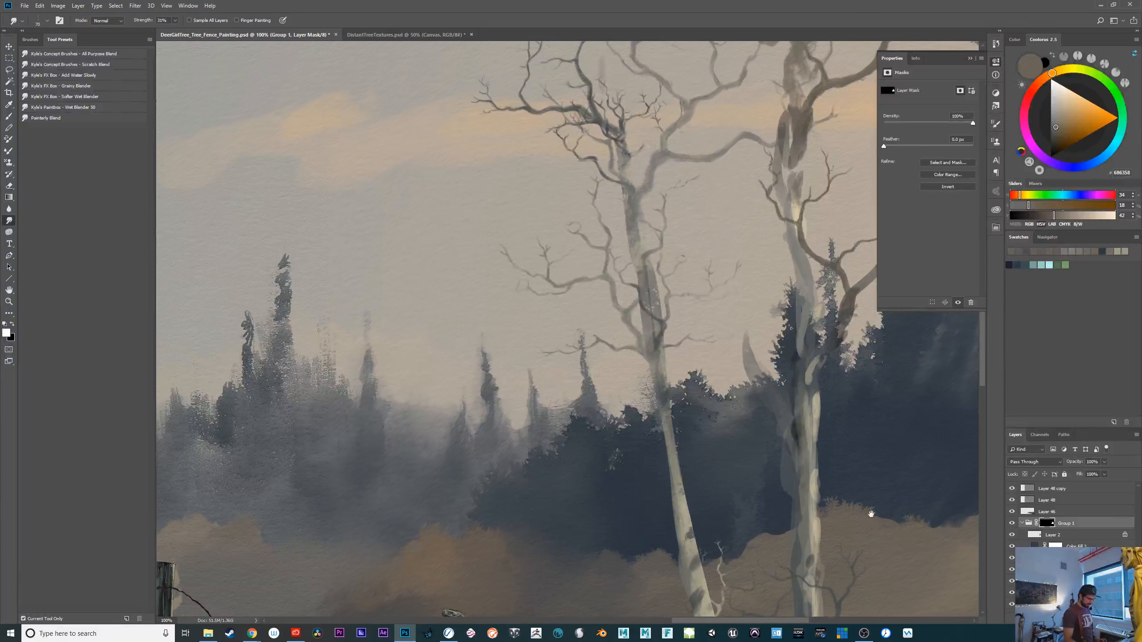
{"action": "left_click_drag", "start_coordinate": [633, 439], "coordinate": [408, 448]}
{"action": "left_click_drag", "start_coordinate": [647, 419], "coordinate": [642, 405]}
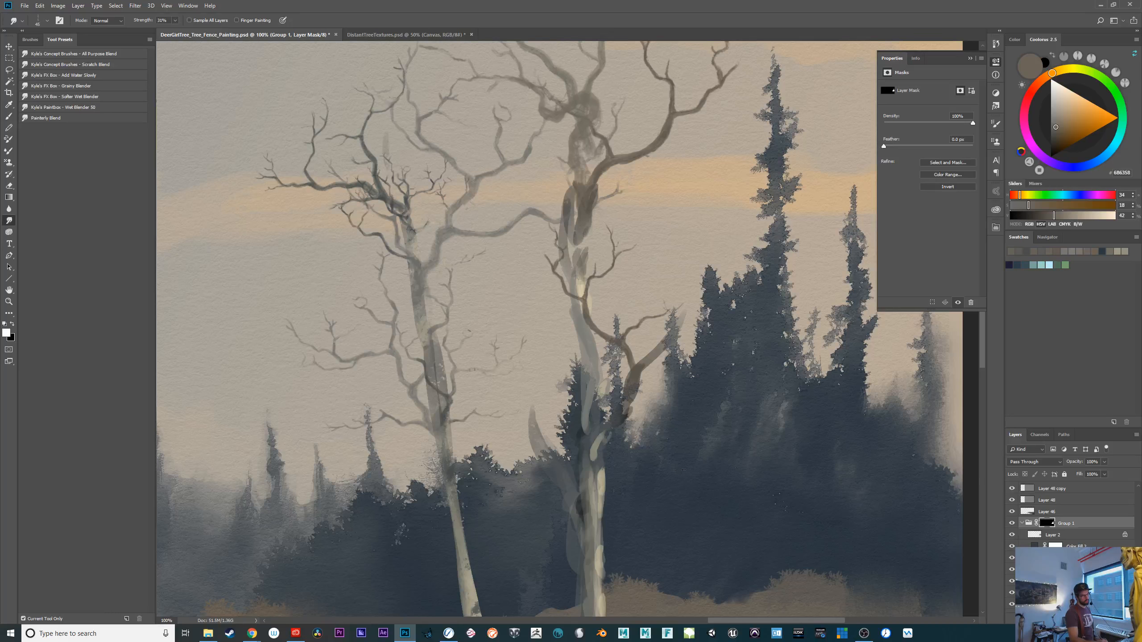
{"action": "left_click_drag", "start_coordinate": [780, 535], "coordinate": [637, 565]}
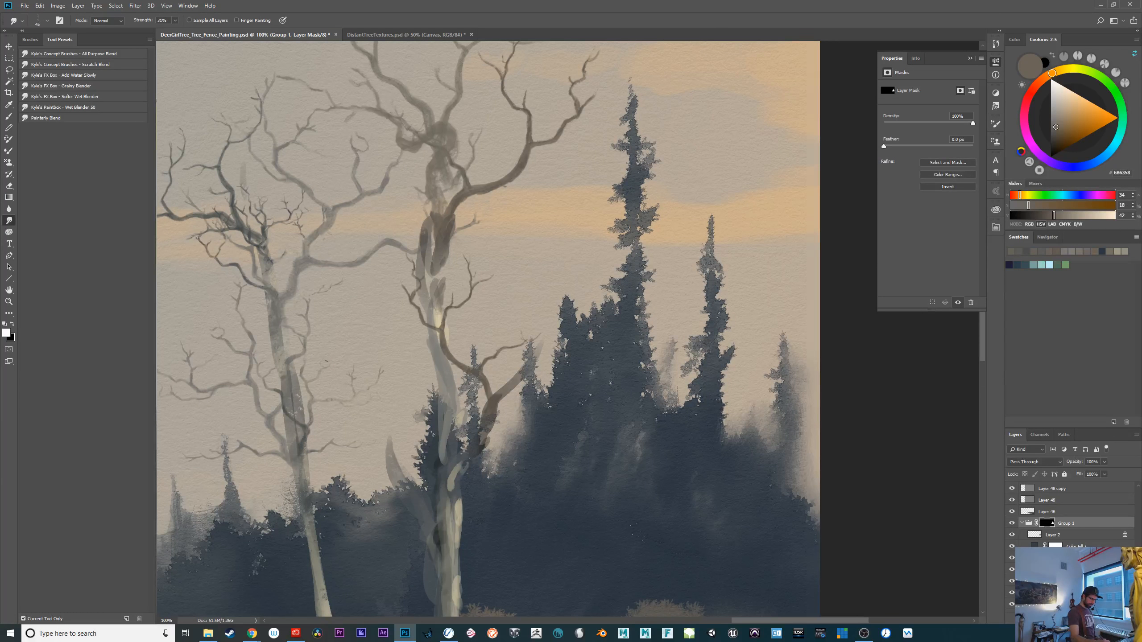
{"action": "left_click_drag", "start_coordinate": [676, 365], "coordinate": [692, 390]}
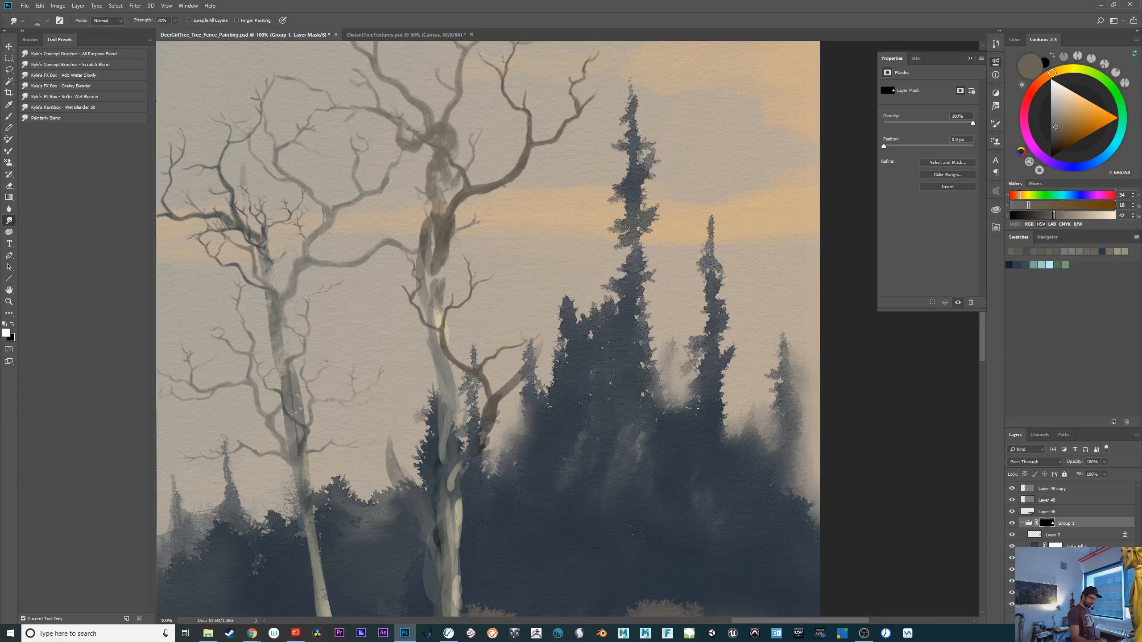
{"action": "left_click_drag", "start_coordinate": [694, 380], "coordinate": [705, 378]}
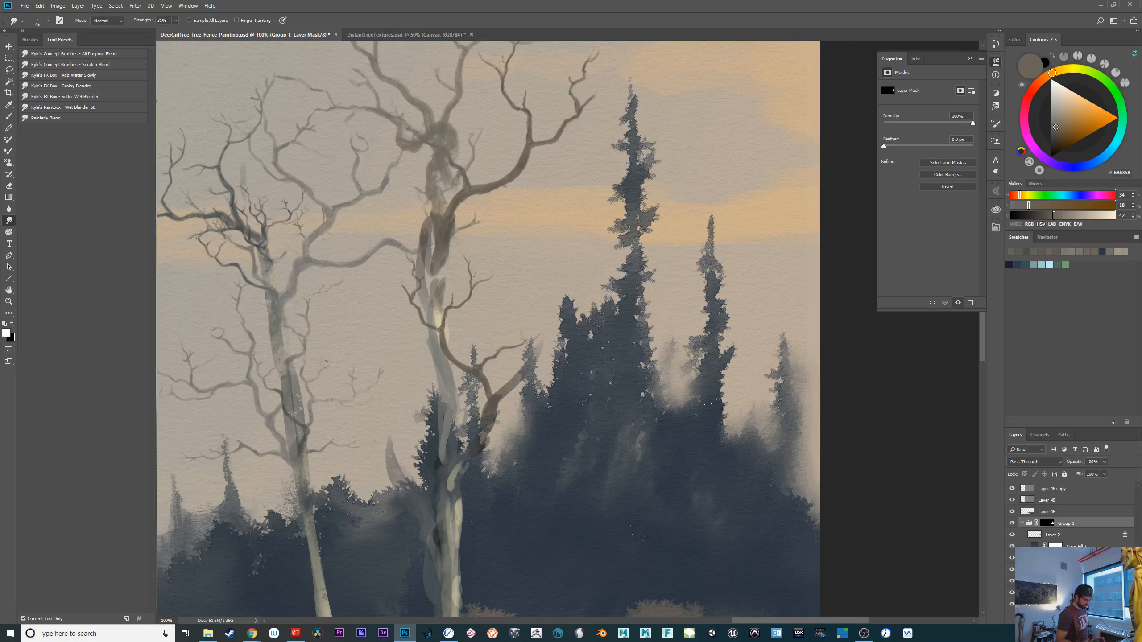
Review the softened pines at 50% and 66.7% magnification, and make Layer 46 the active layer again
{"action": "key", "text": "ctrl+minus"}
{"action": "key", "text": "ctrl+minus"}
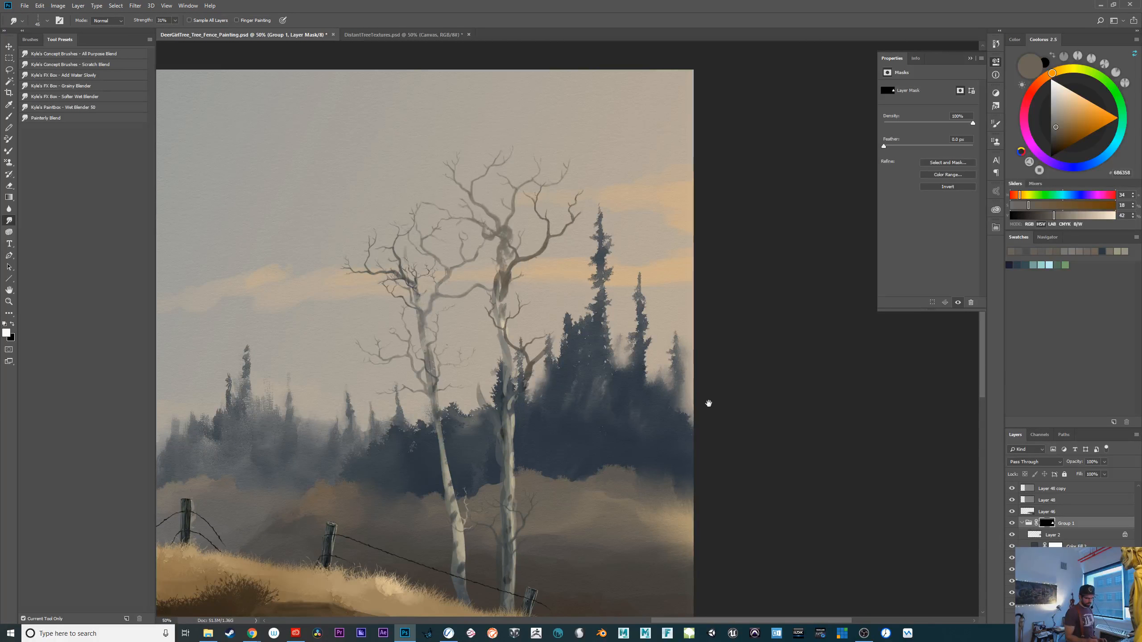
{"action": "mouse_move", "coordinate": [861, 474]}
{"action": "left_mouse_down"}
{"action": "mouse_move", "coordinate": [904, 469]}
{"action": "mouse_move", "coordinate": [785, 485]}
{"action": "mouse_move", "coordinate": [861, 474]}
{"action": "left_mouse_up"}
{"action": "key", "text": "alt+bracketleft"}
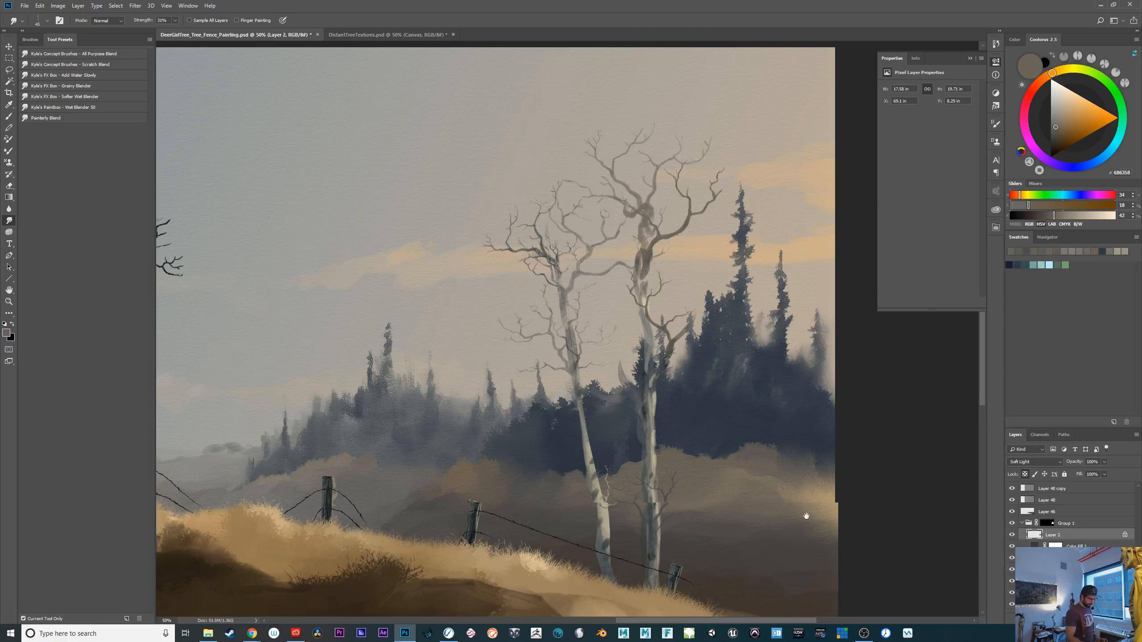
{"action": "left_click_drag", "start_coordinate": [644, 548], "coordinate": [823, 512]}
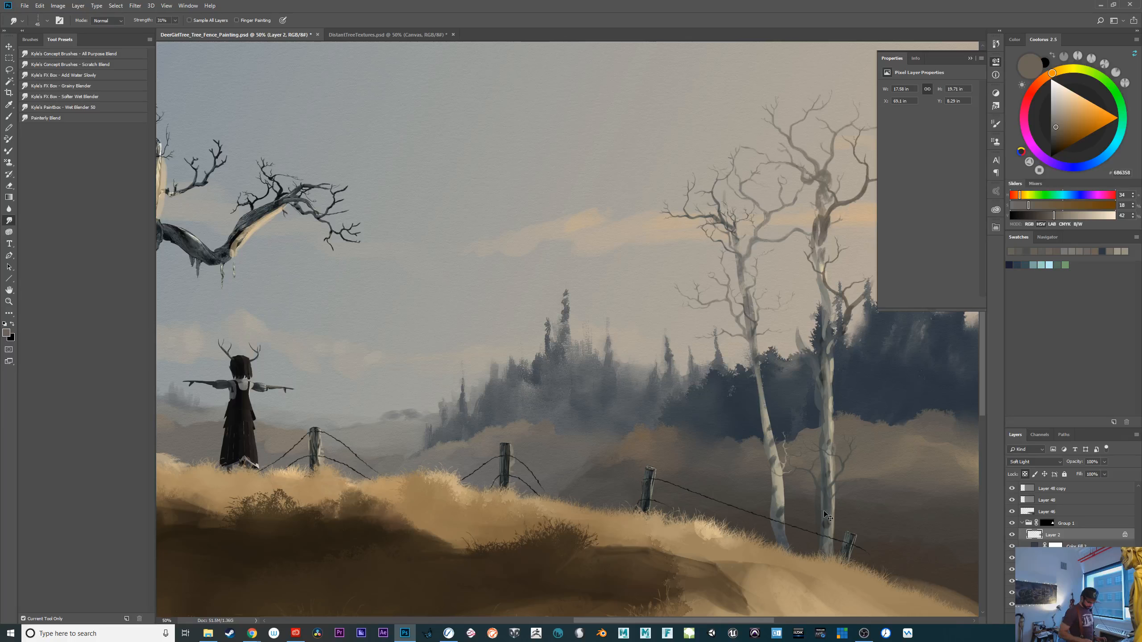
{"action": "key", "text": "ctrl+plus"}
{"action": "key", "text": "Tab"}
{"action": "left_click_drag", "start_coordinate": [823, 511], "coordinate": [715, 503]}
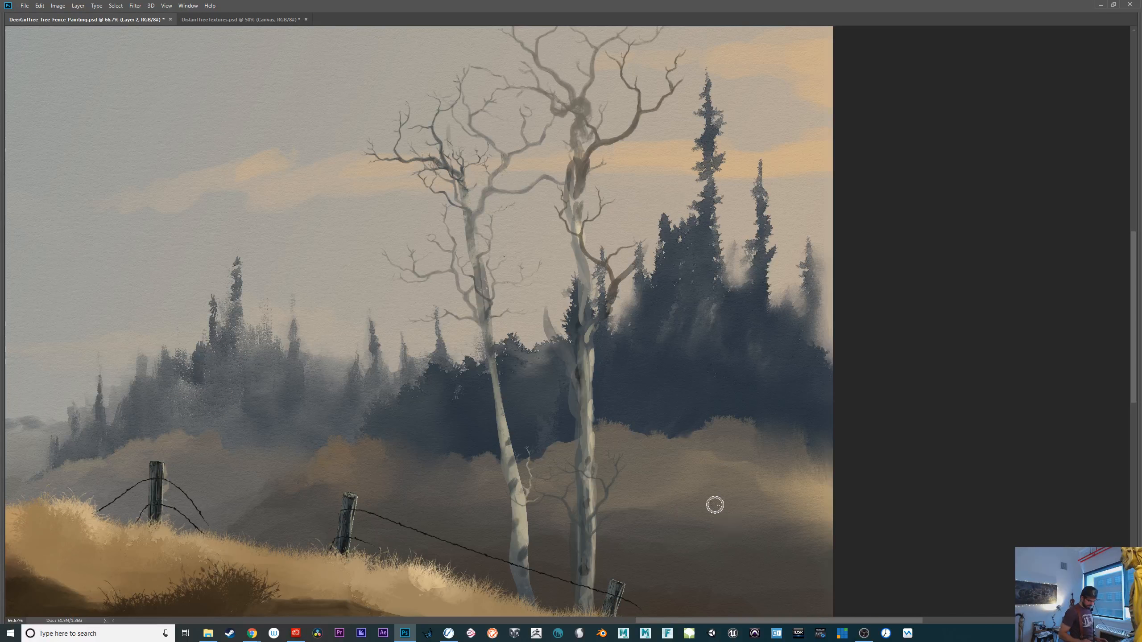
{"action": "key", "text": "Tab"}
{"action": "left_click", "coordinate": [1030, 512]}
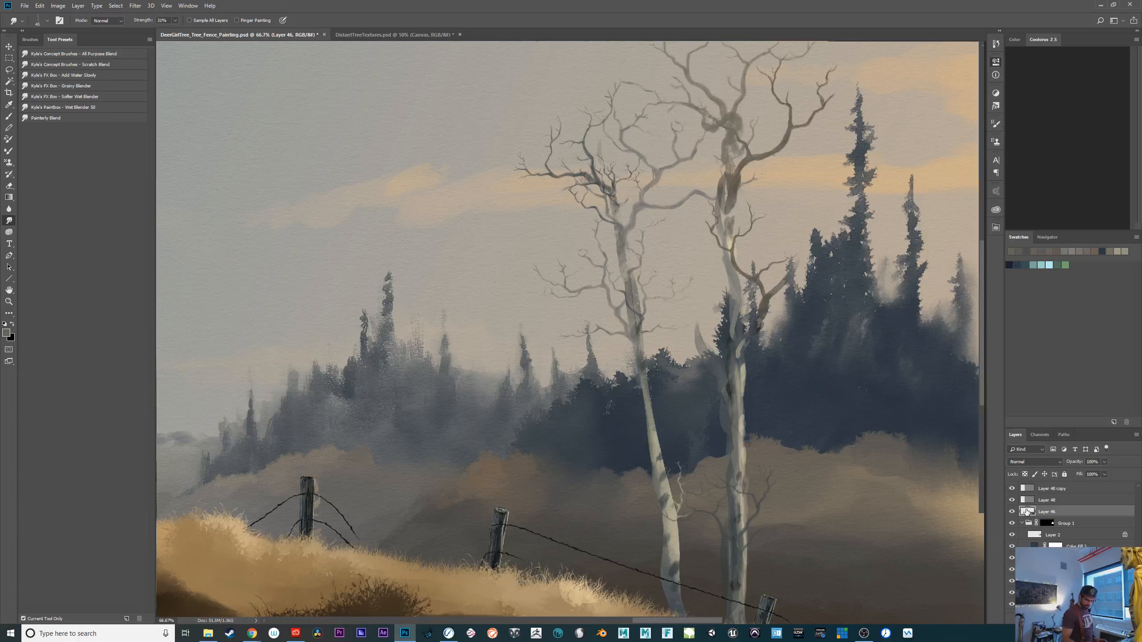
Examine the pines, hill crests, birches and fence at 66.7% and 100% magnification, with and without the interface panels
{"action": "key", "text": "Tab"}
{"action": "key", "text": "ctrl+plus"}
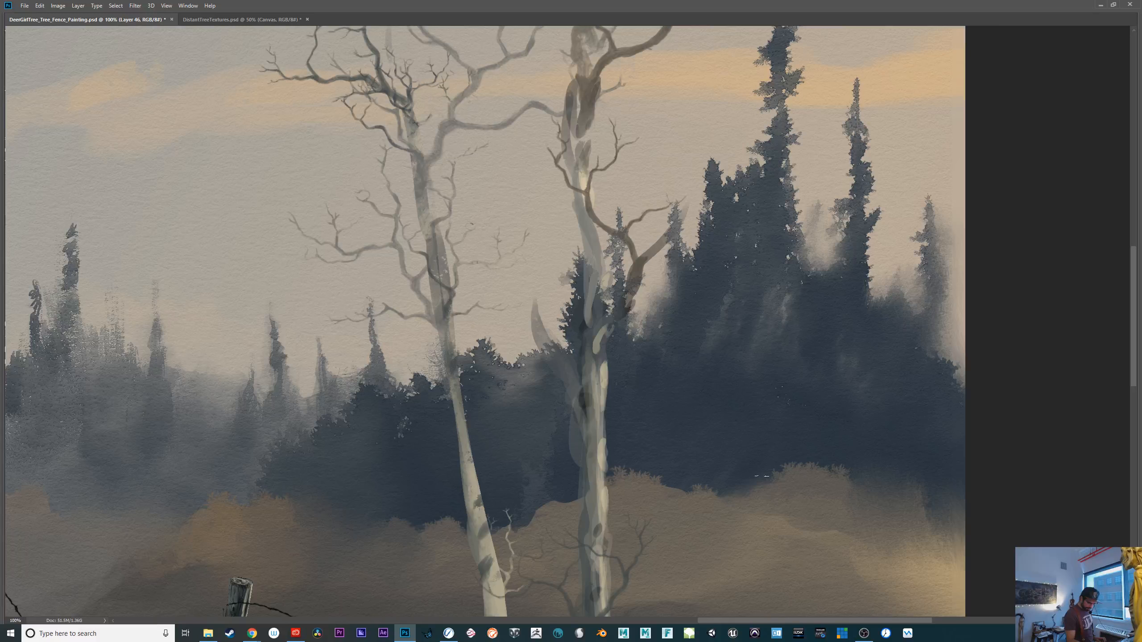
{"action": "key", "text": "ctrl+minus"}
{"action": "key", "text": "ctrl+minus"}
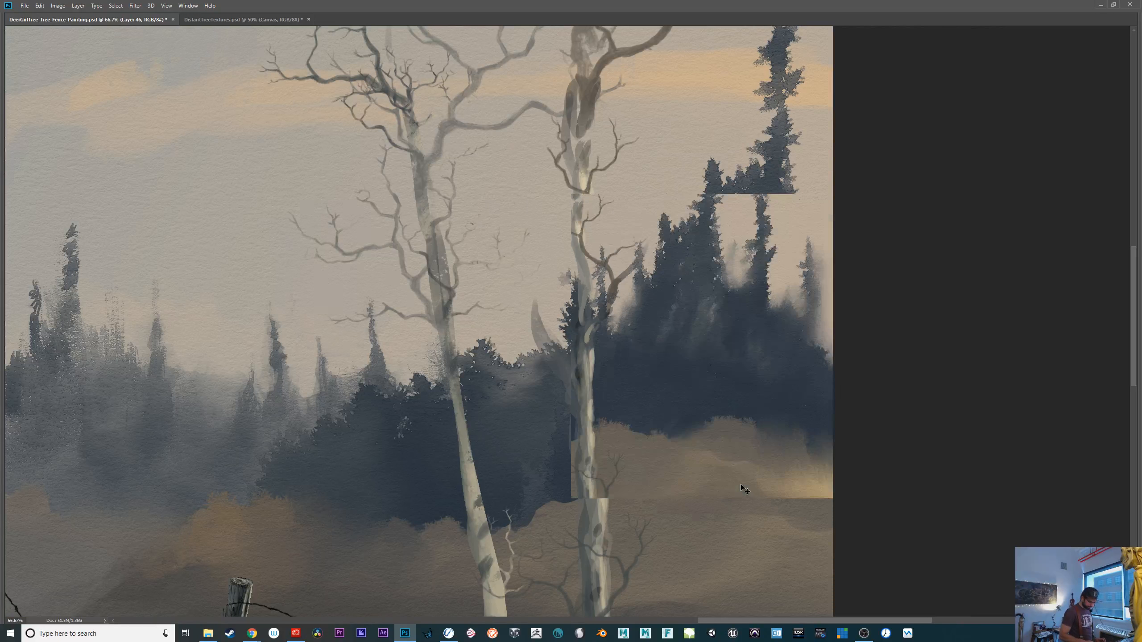
{"action": "key", "text": "ctrl+plus"}
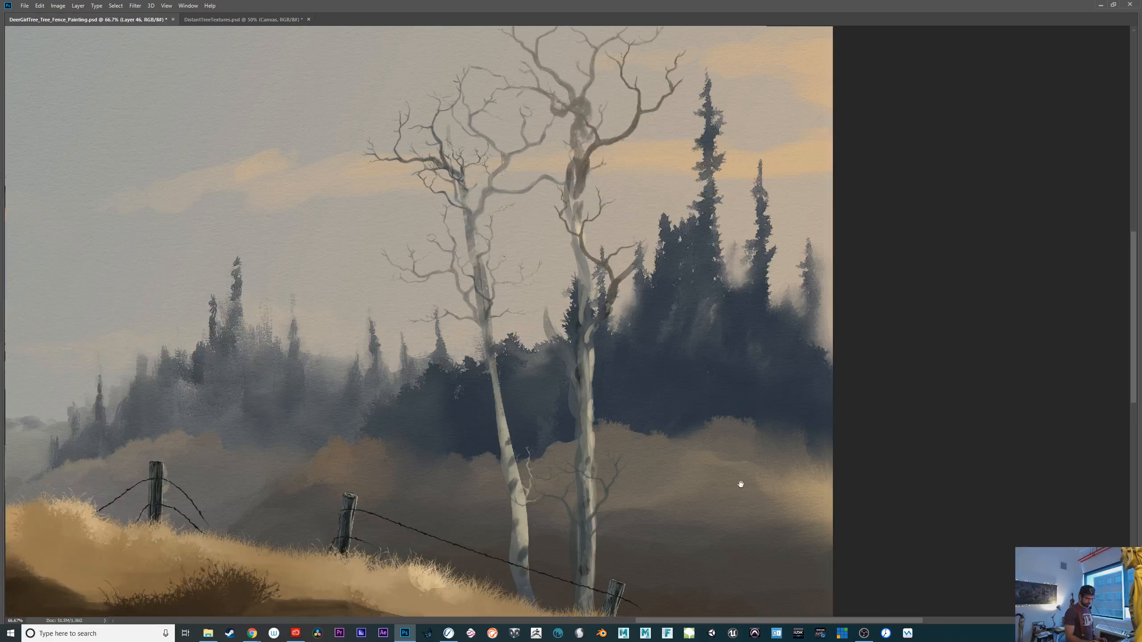
{"action": "left_click_drag", "start_coordinate": [741, 484], "coordinate": [861, 495]}
{"action": "key", "text": "Tab"}
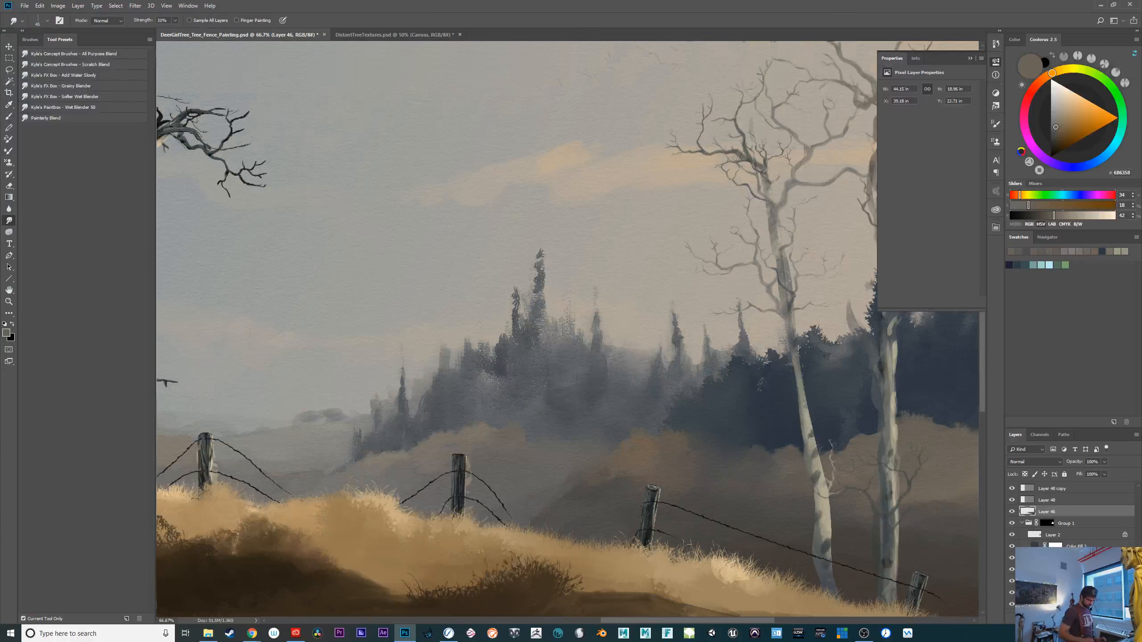
{"action": "key", "text": "Tab"}
{"action": "left_click_drag", "start_coordinate": [791, 421], "coordinate": [699, 345]}
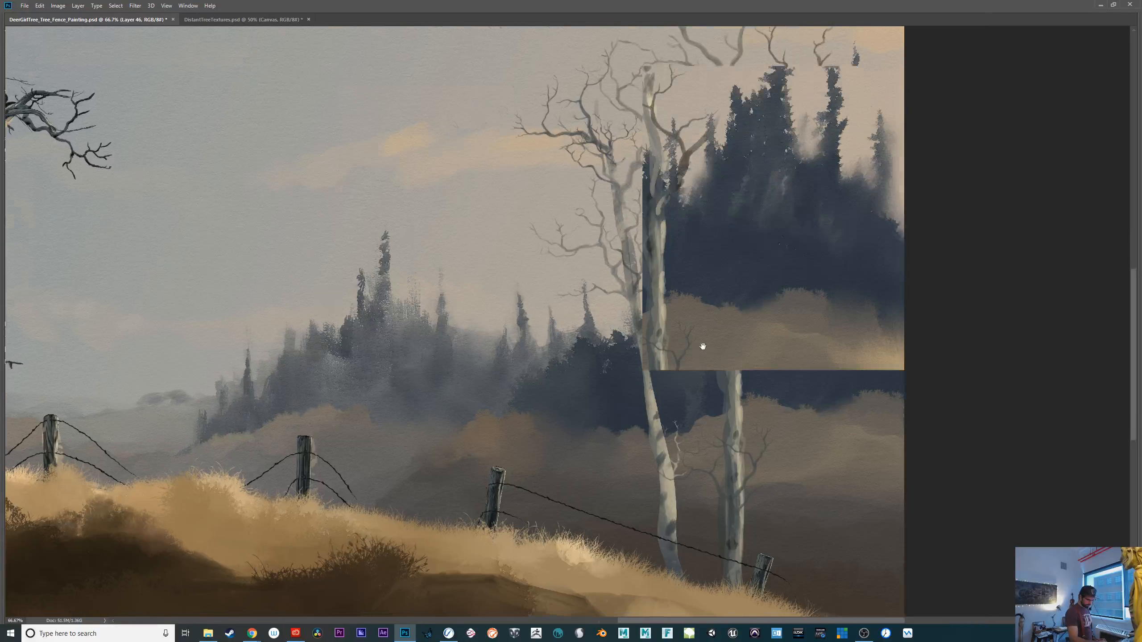
{"action": "key", "text": "ctrl+plus"}
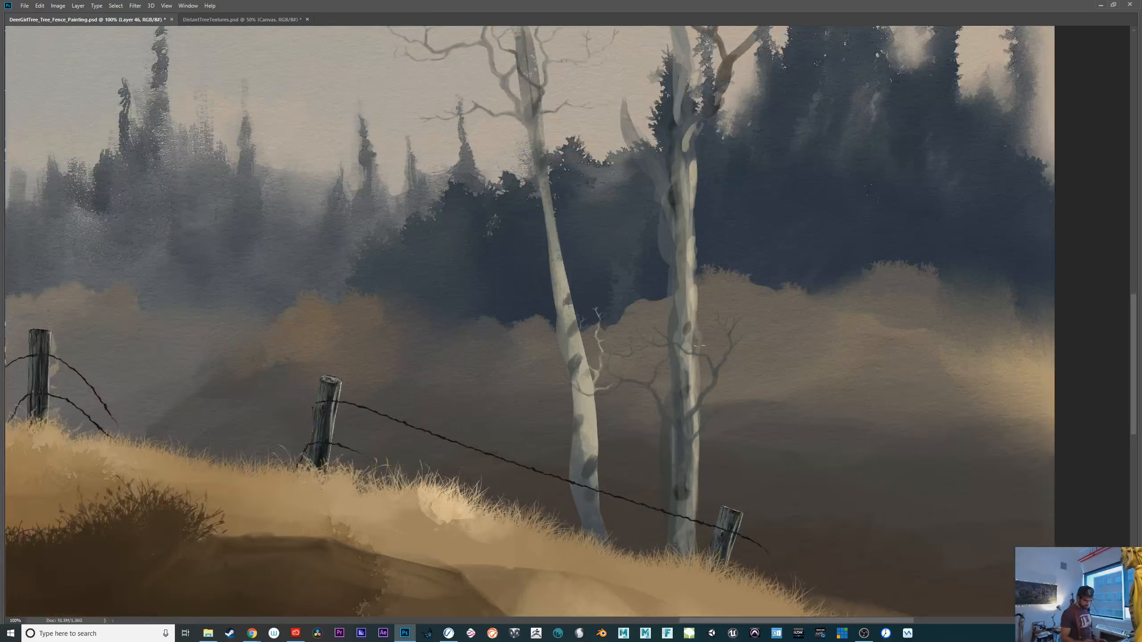
{"action": "left_click_drag", "start_coordinate": [948, 510], "coordinate": [943, 530]}
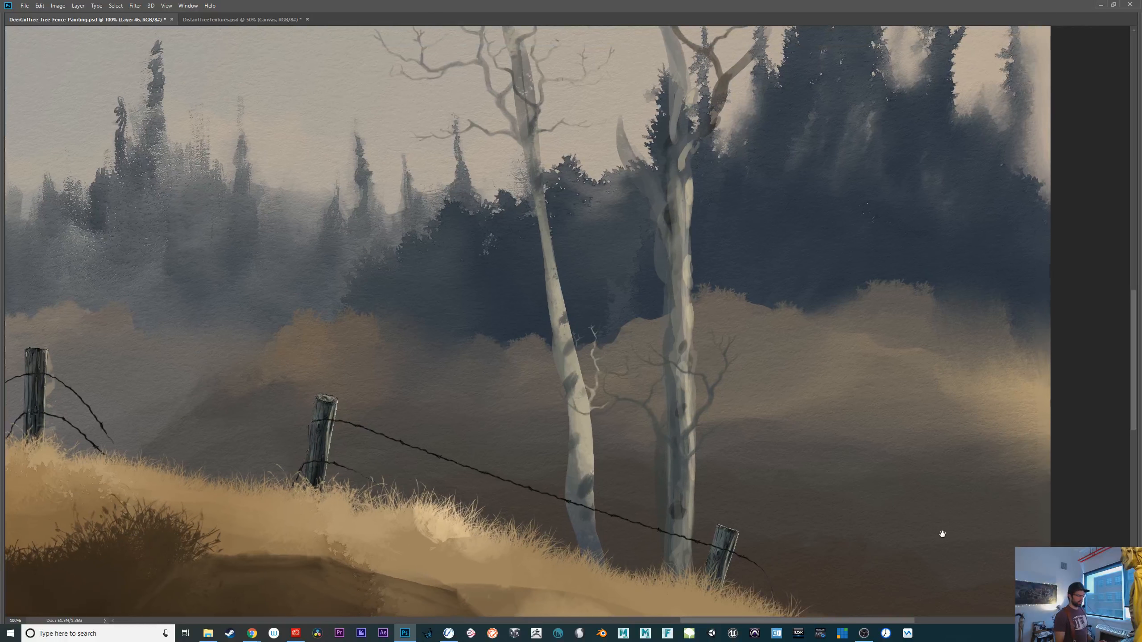
{"action": "key", "text": "Tab"}
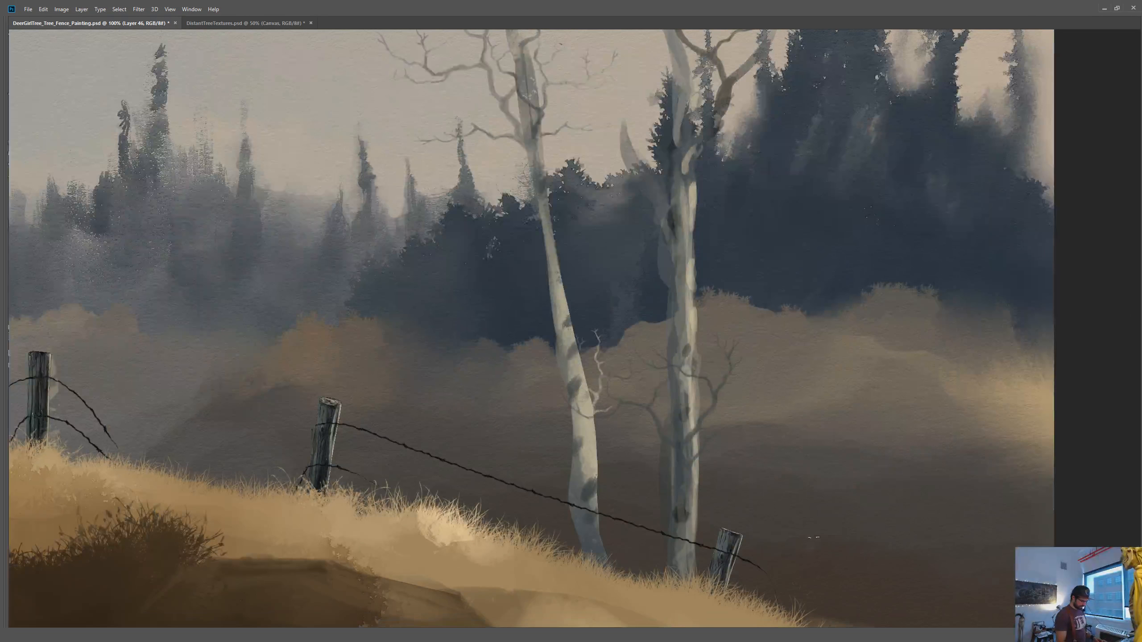
{"action": "left_click_drag", "start_coordinate": [828, 569], "coordinate": [871, 477]}
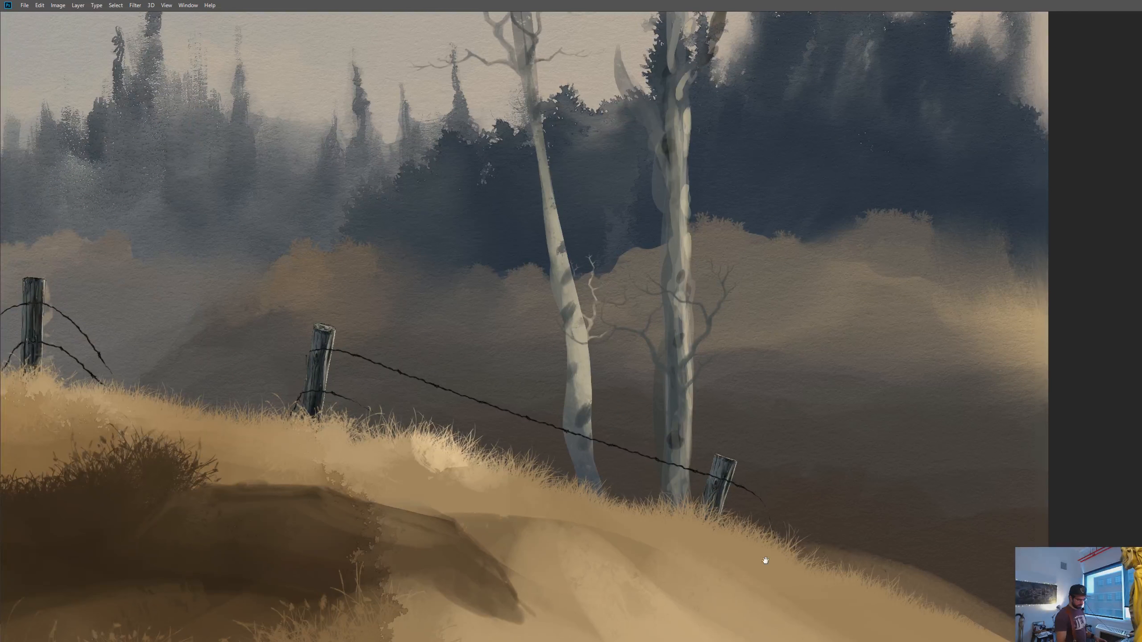
{"action": "key", "text": "Tab"}
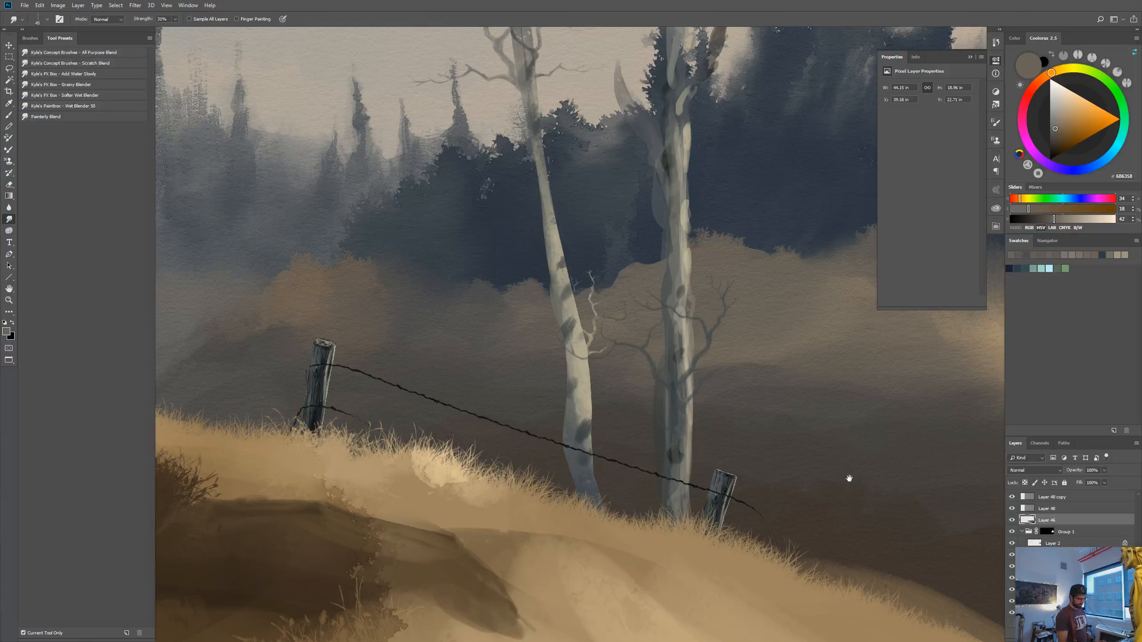
{"action": "left_click_drag", "start_coordinate": [848, 490], "coordinate": [856, 580]}
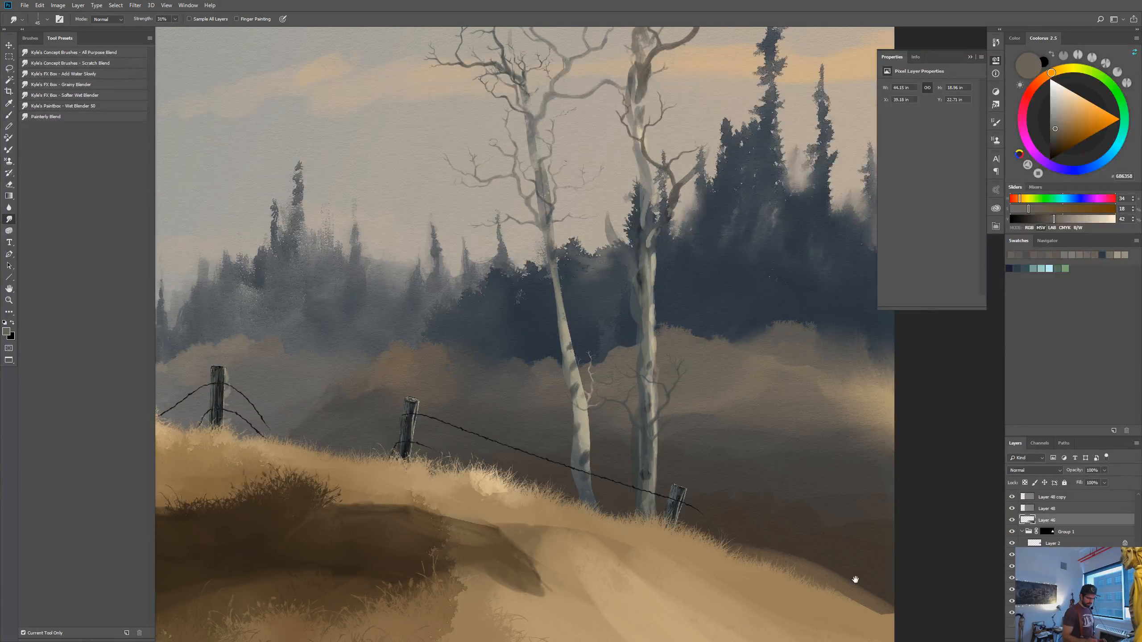
Review the whole painting and the distant pines, comparing the scene with the lower masked group hidden and shown
{"action": "left_click_drag", "start_coordinate": [859, 536], "coordinate": [935, 576]}
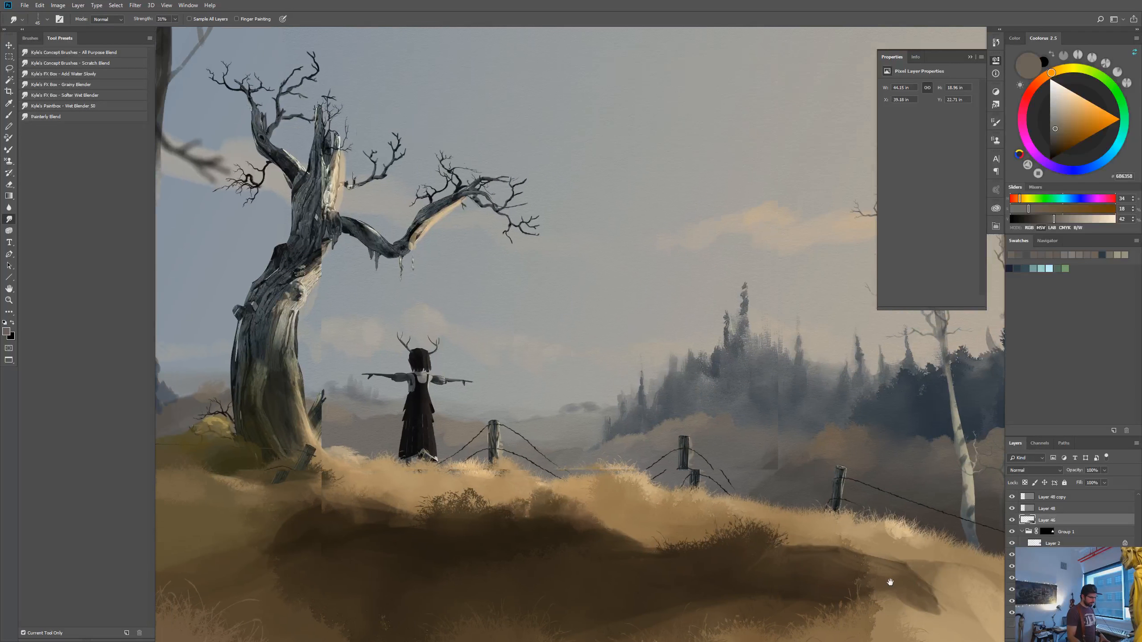
{"action": "left_click_drag", "start_coordinate": [892, 581], "coordinate": [540, 583]}
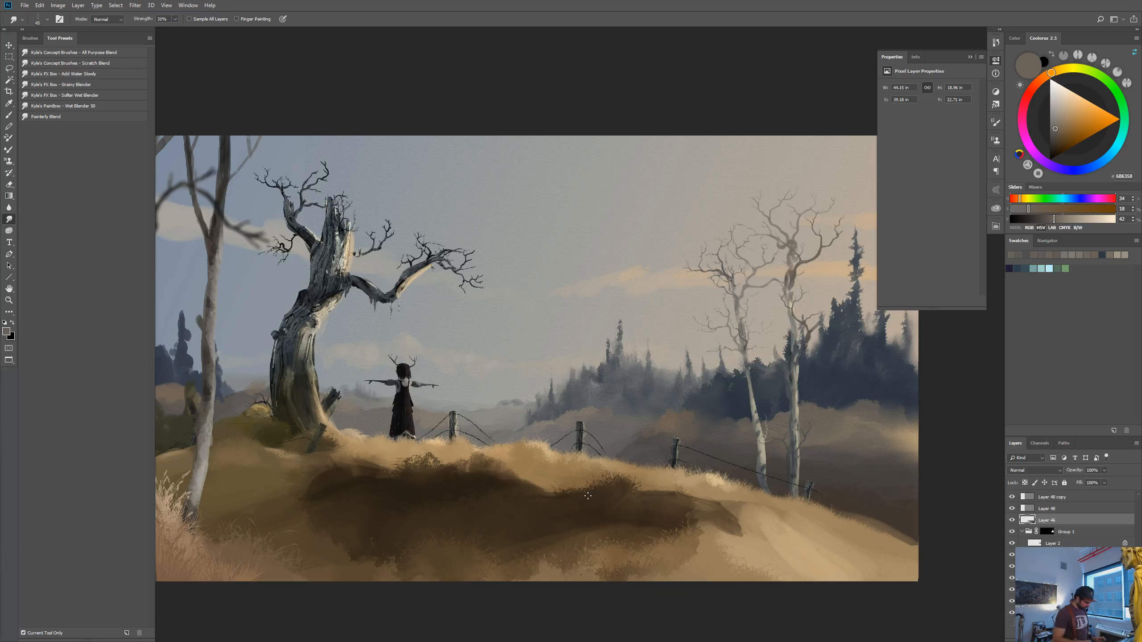
{"action": "key", "text": "ctrl+plus"}
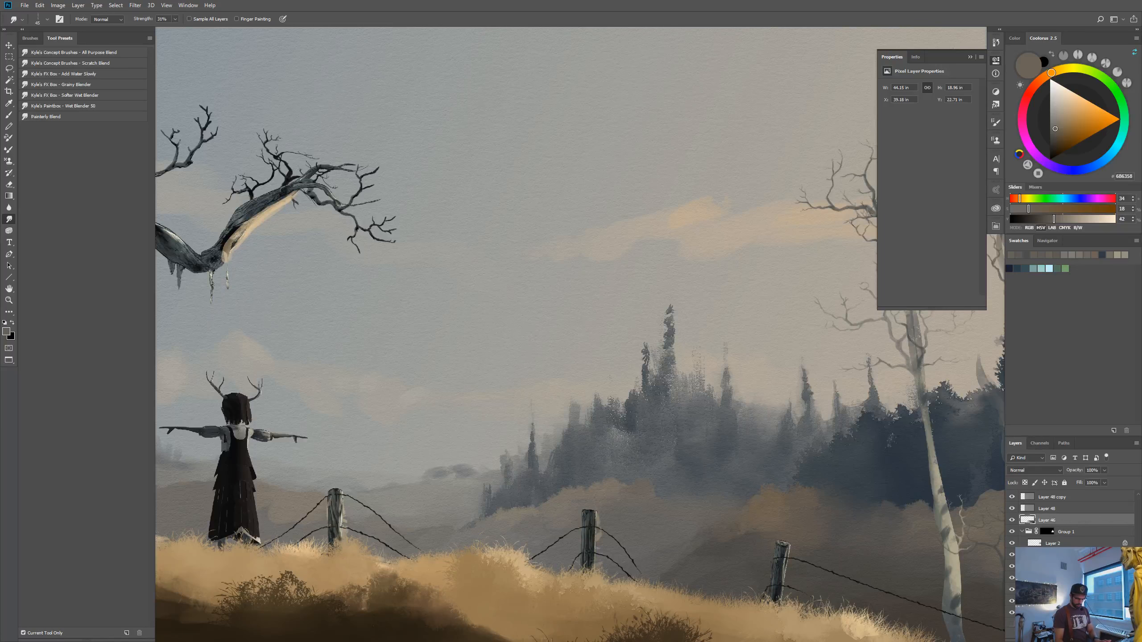
{"action": "left_click", "coordinate": [1056, 601]}
{"action": "left_click", "coordinate": [1012, 601]}
{"action": "left_click", "coordinate": [1012, 602]}
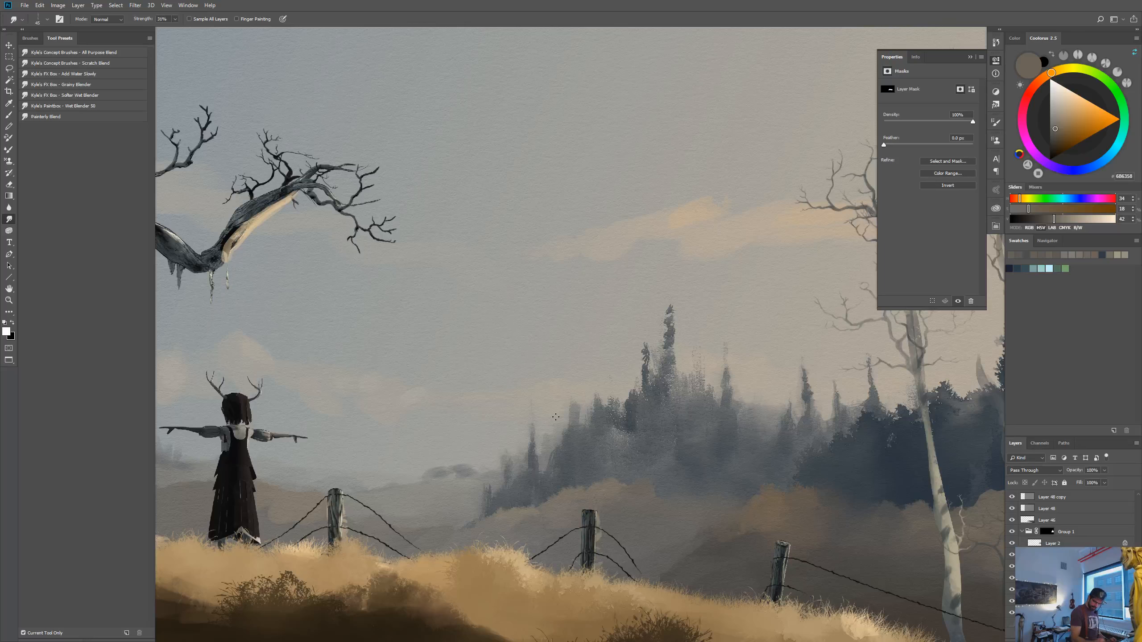
Compare the scene with the lower group's visibility and its mask switched off and on, and select the layer beneath that group
{"action": "left_click", "coordinate": [1054, 612]}
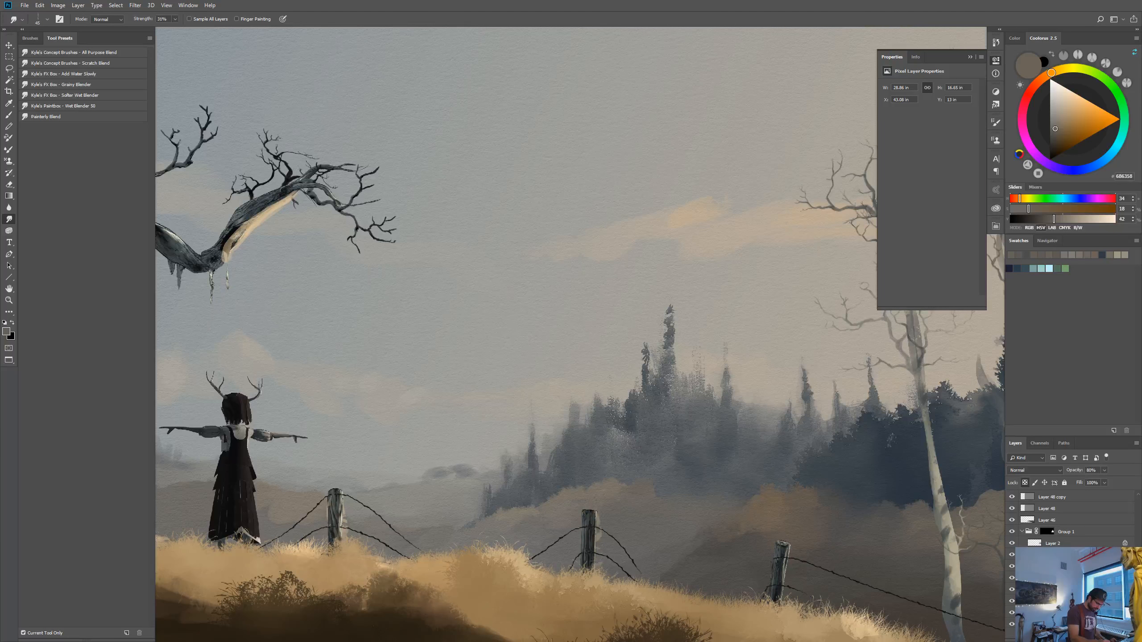
{"action": "left_click", "coordinate": [1054, 601]}
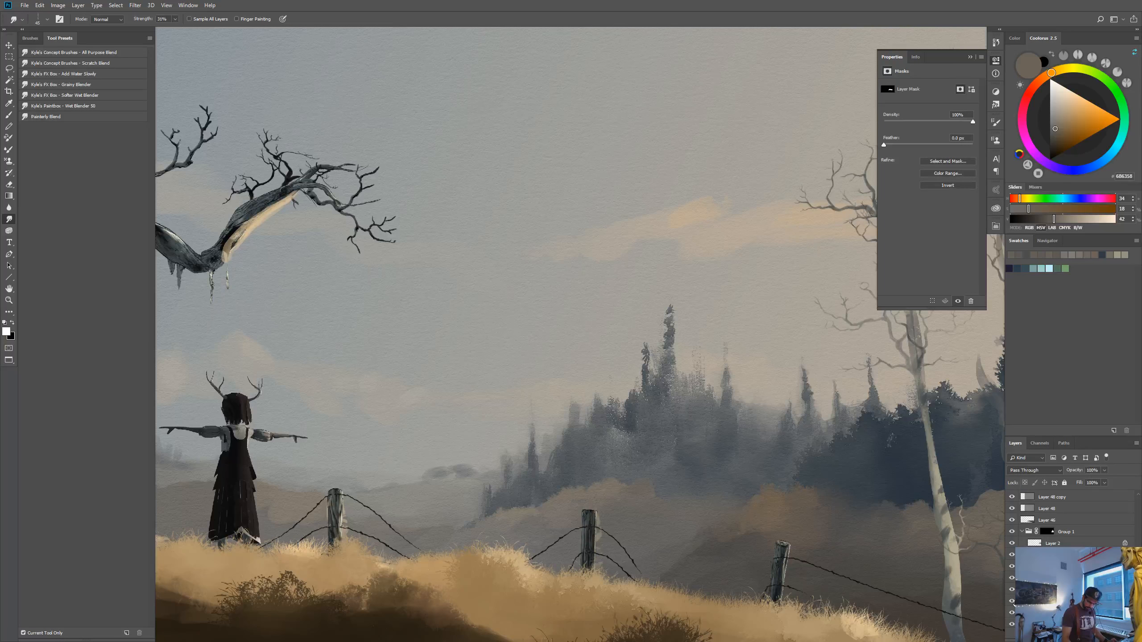
{"action": "left_click", "coordinate": [1012, 601]}
{"action": "left_click", "coordinate": [1011, 601]}
{"action": "left_click", "coordinate": [1047, 602], "text": "shift"}
{"action": "left_click", "coordinate": [1047, 601], "text": "shift"}
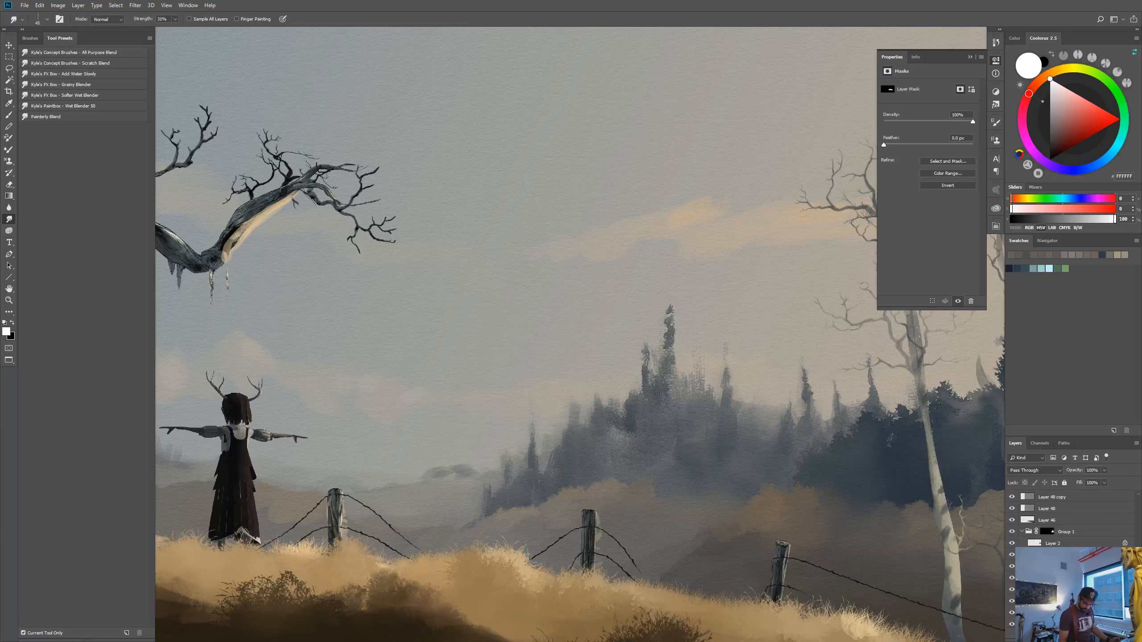
{"action": "left_click", "coordinate": [1054, 612]}
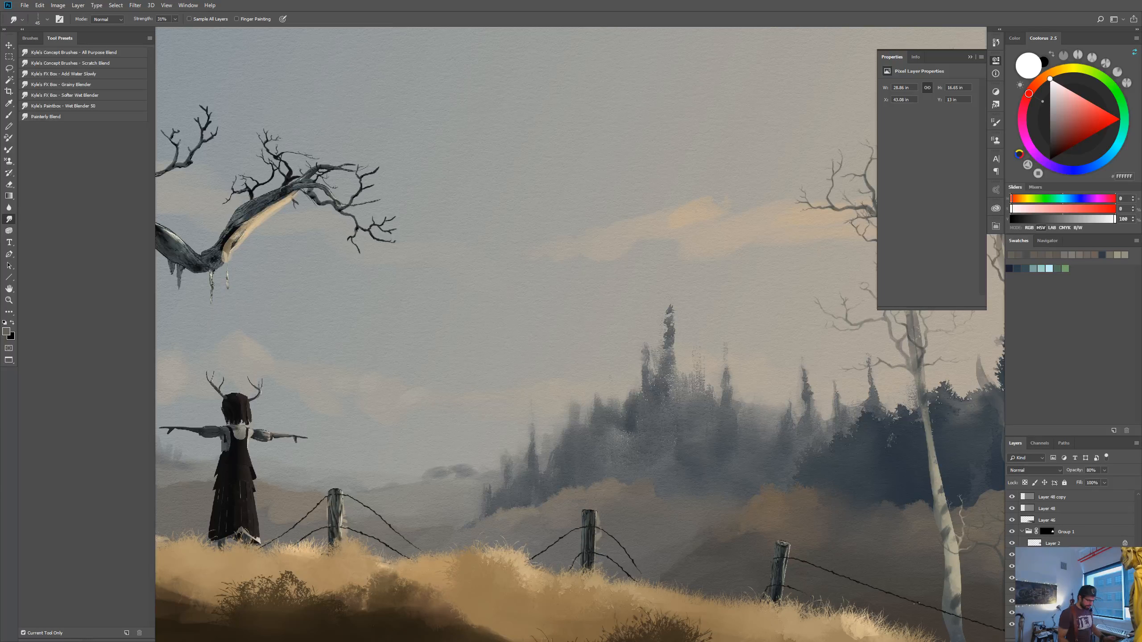
Select the distant pines' group mask, inspect their misty edges up close, and make Layer 46 the active layer again
{"action": "mouse_move", "coordinate": [714, 518]}
{"action": "left_mouse_down"}
{"action": "mouse_move", "coordinate": [582, 527]}
{"action": "mouse_move", "coordinate": [736, 537]}
{"action": "left_mouse_up"}
{"action": "left_click", "coordinate": [1066, 590]}
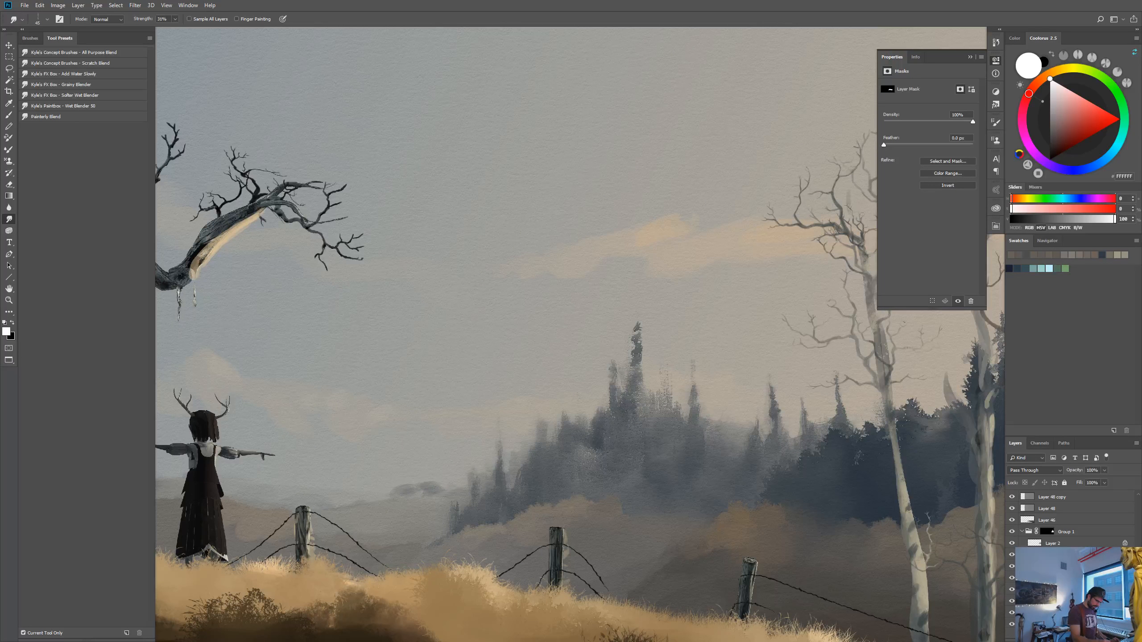
{"action": "key", "text": "ctrl+plus"}
{"action": "key", "text": "ctrl+plus"}
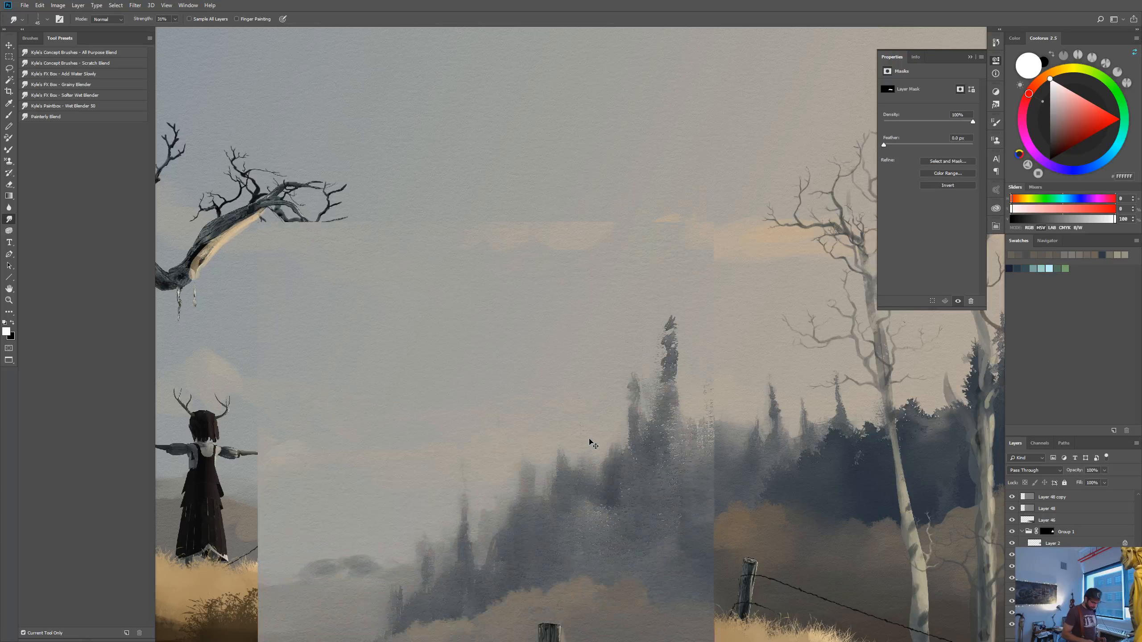
{"action": "key", "text": "ctrl+minus"}
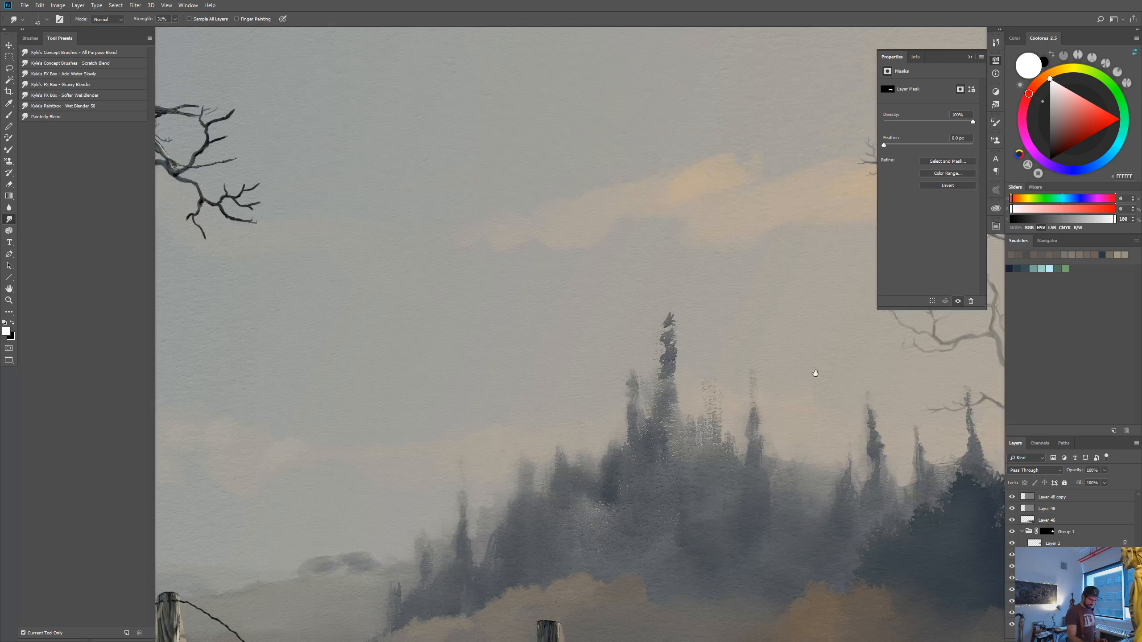
{"action": "left_click_drag", "start_coordinate": [797, 498], "coordinate": [841, 334]}
{"action": "left_click_drag", "start_coordinate": [776, 481], "coordinate": [576, 495]}
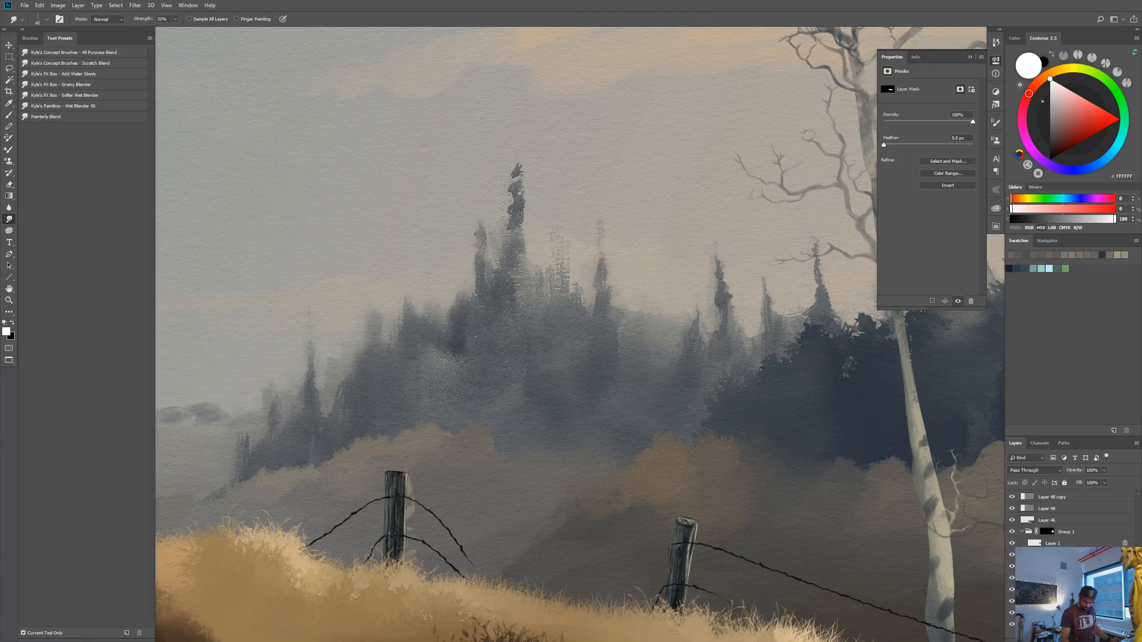
{"action": "left_click", "coordinate": [1036, 523]}
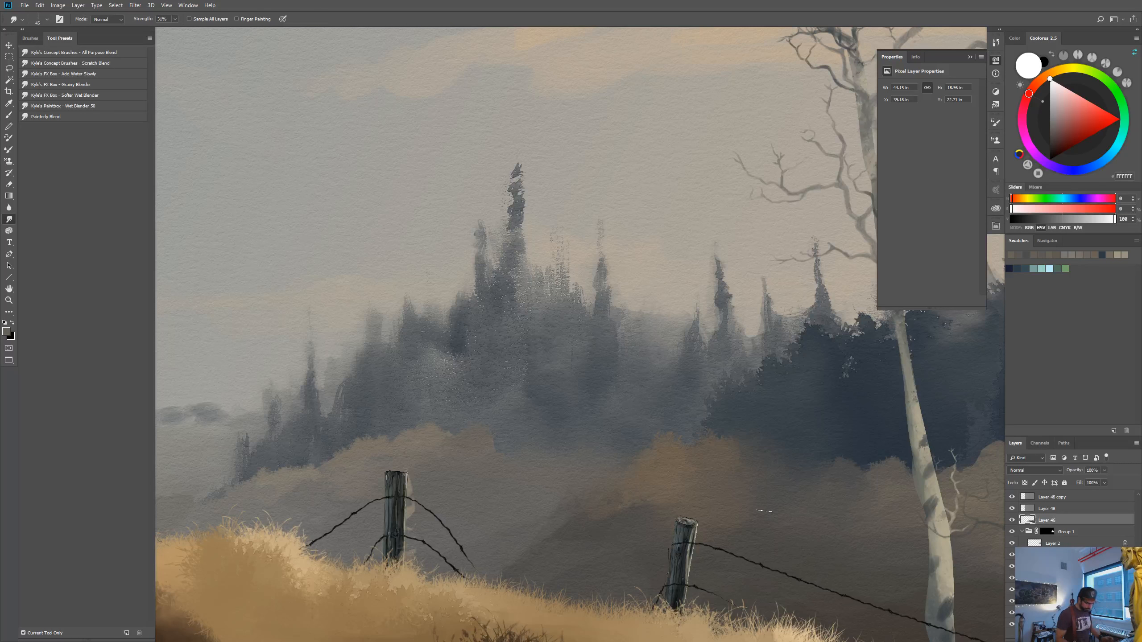
Examine the birches, dark pines, hill crests and fence line at several magnifications, ending on the deer girl's side
{"action": "left_click_drag", "start_coordinate": [883, 550], "coordinate": [551, 576]}
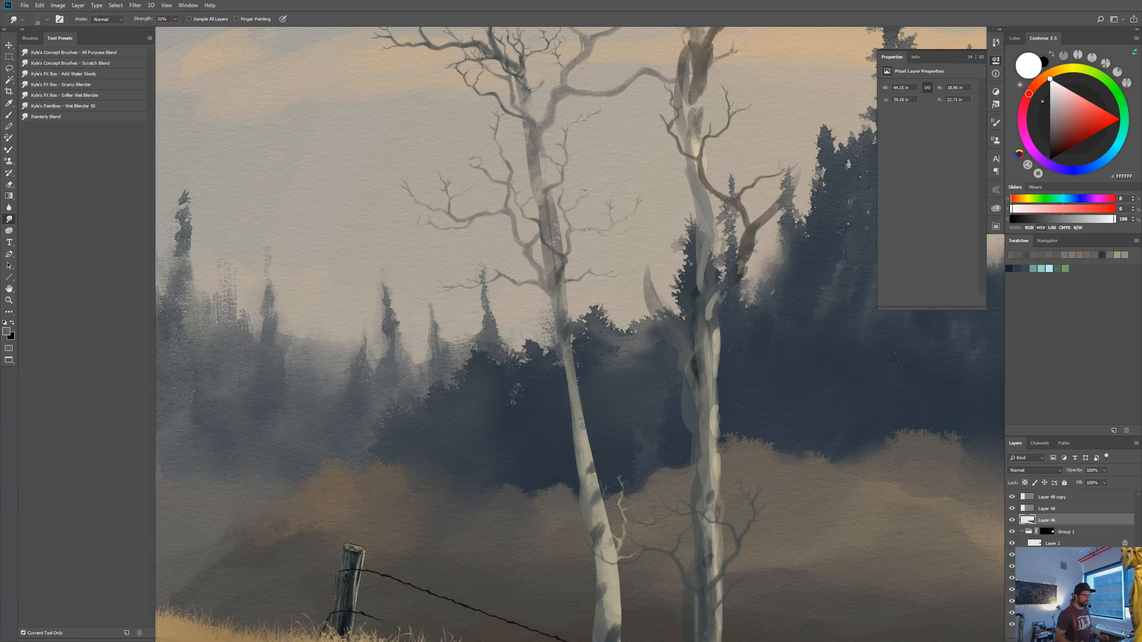
{"action": "key", "text": "ctrl+minus"}
{"action": "key", "text": "ctrl+minus"}
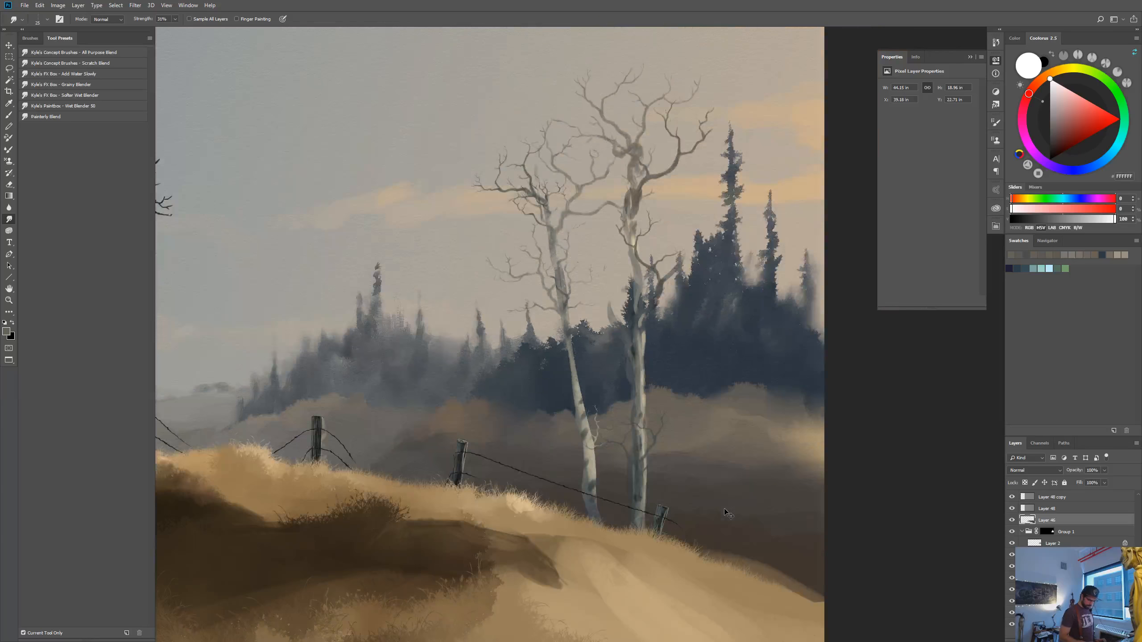
{"action": "key", "text": "ctrl+plus"}
{"action": "left_click_drag", "start_coordinate": [735, 521], "coordinate": [678, 528]}
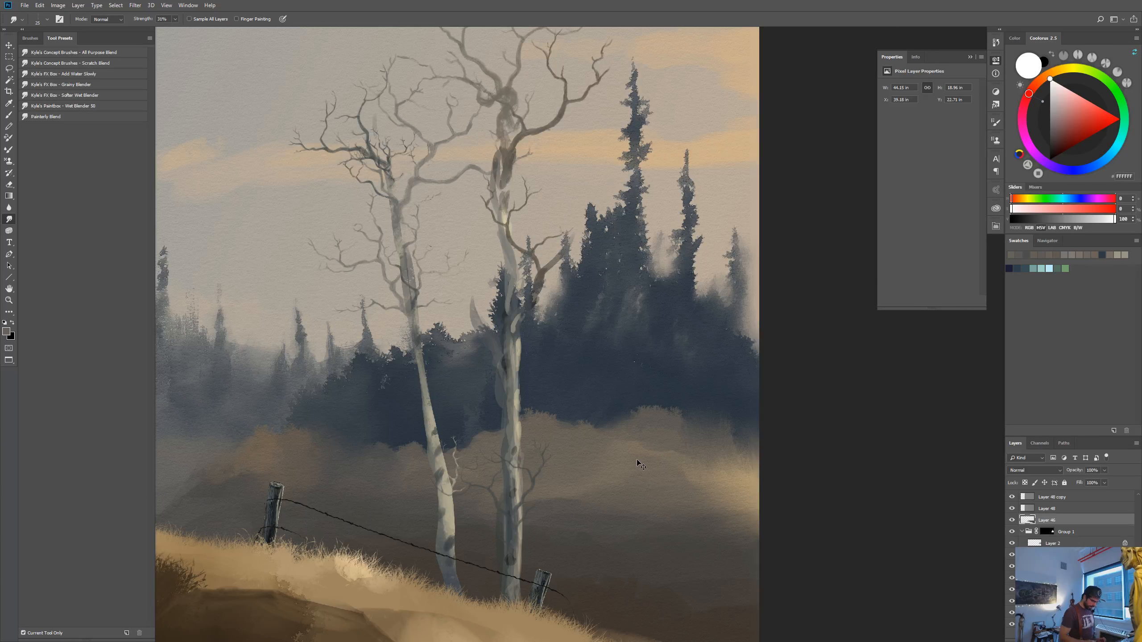
{"action": "key", "text": "ctrl+minus"}
{"action": "left_click_drag", "start_coordinate": [637, 458], "coordinate": [837, 493]}
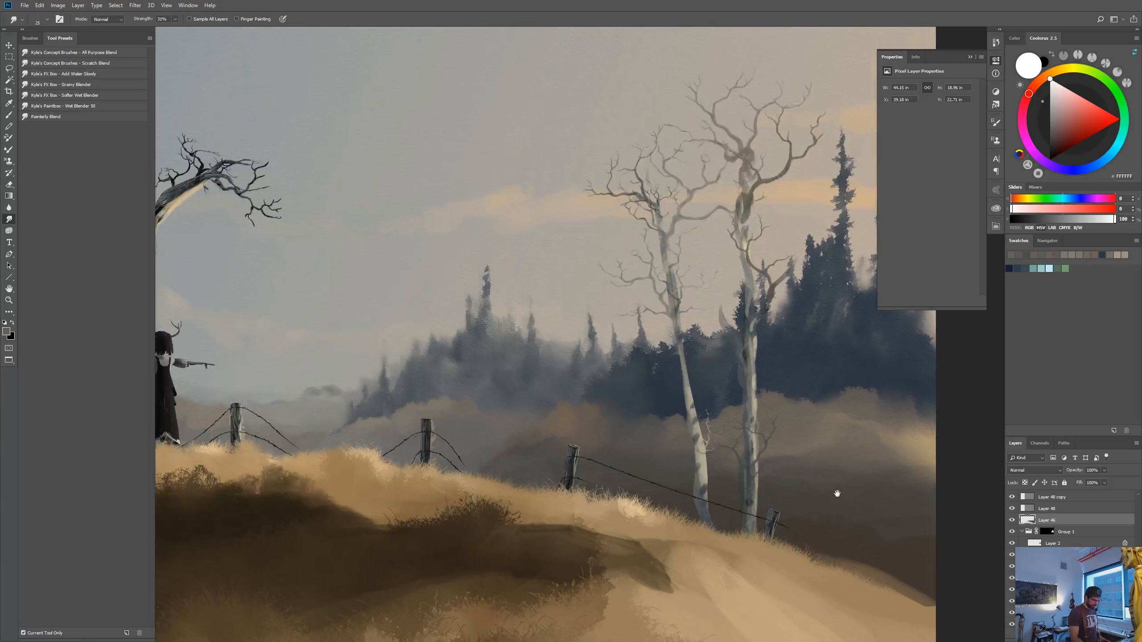
{"action": "key", "text": "ctrl+plus"}
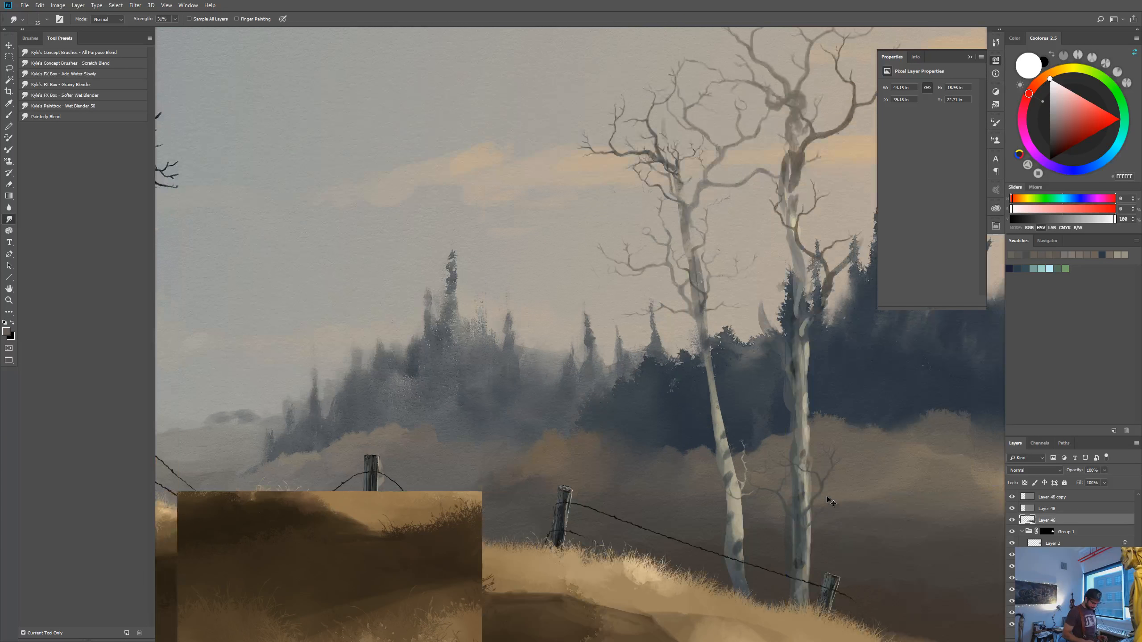
{"action": "left_click_drag", "start_coordinate": [726, 518], "coordinate": [829, 517]}
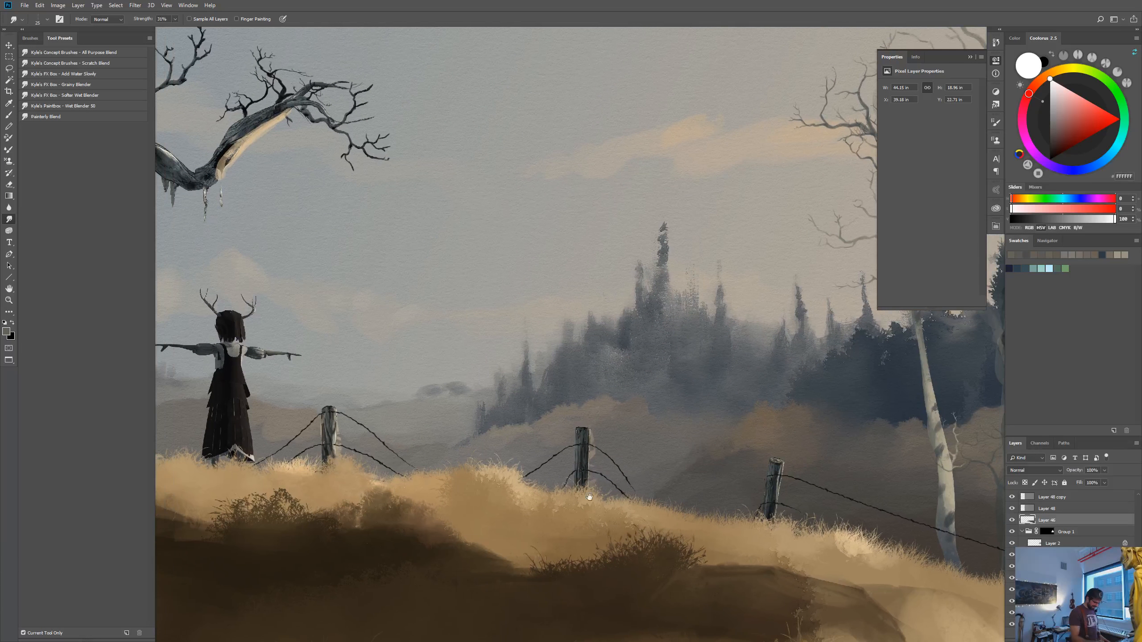
{"action": "mouse_move", "coordinate": [589, 497]}
{"action": "left_mouse_down"}
{"action": "mouse_move", "coordinate": [642, 527]}
{"action": "mouse_move", "coordinate": [632, 559]}
{"action": "left_mouse_up"}
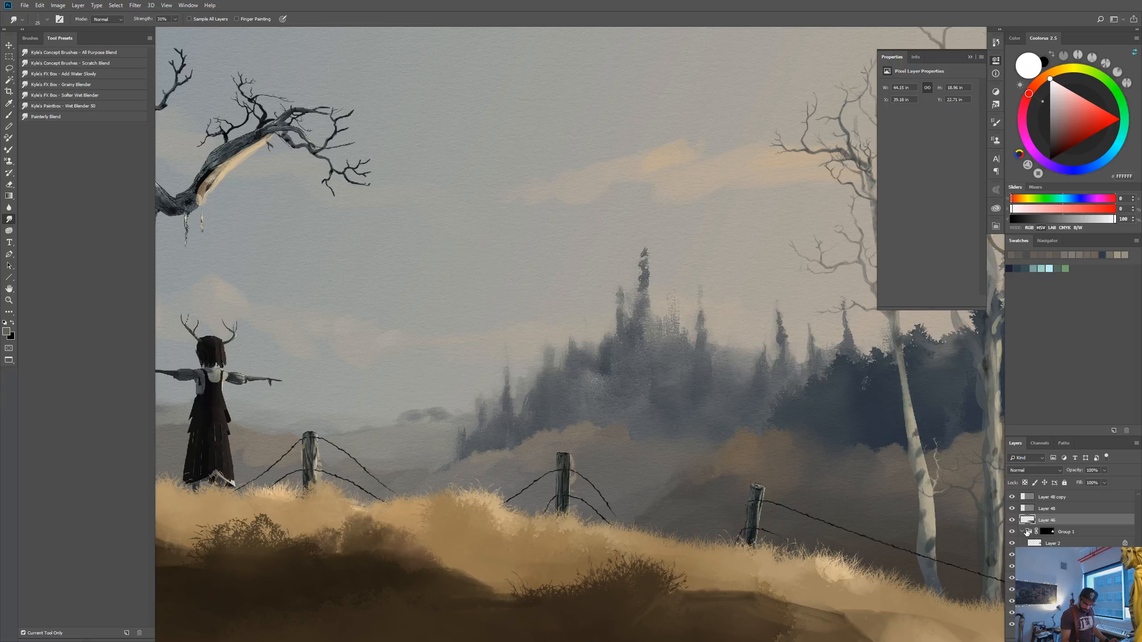
Collapse Group 1 and compare the forest with the layer groups beneath Group 2 hidden and shown, leaving the distant pines visible
{"action": "left_click", "coordinate": [1027, 532]}
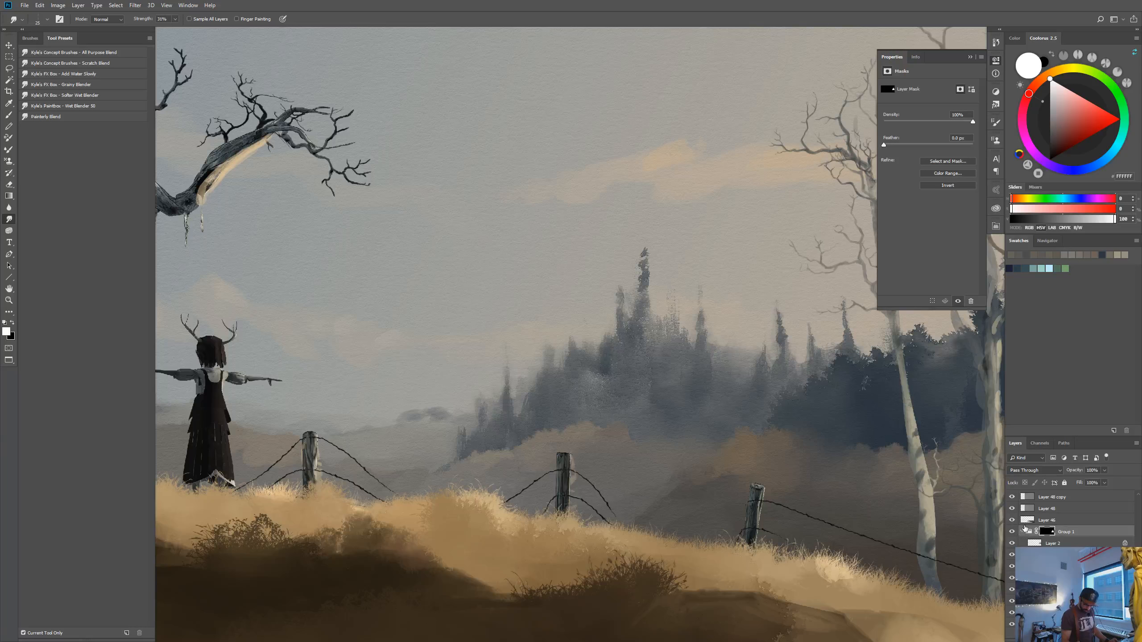
{"action": "left_click", "coordinate": [1022, 532]}
{"action": "left_click", "coordinate": [1012, 556]}
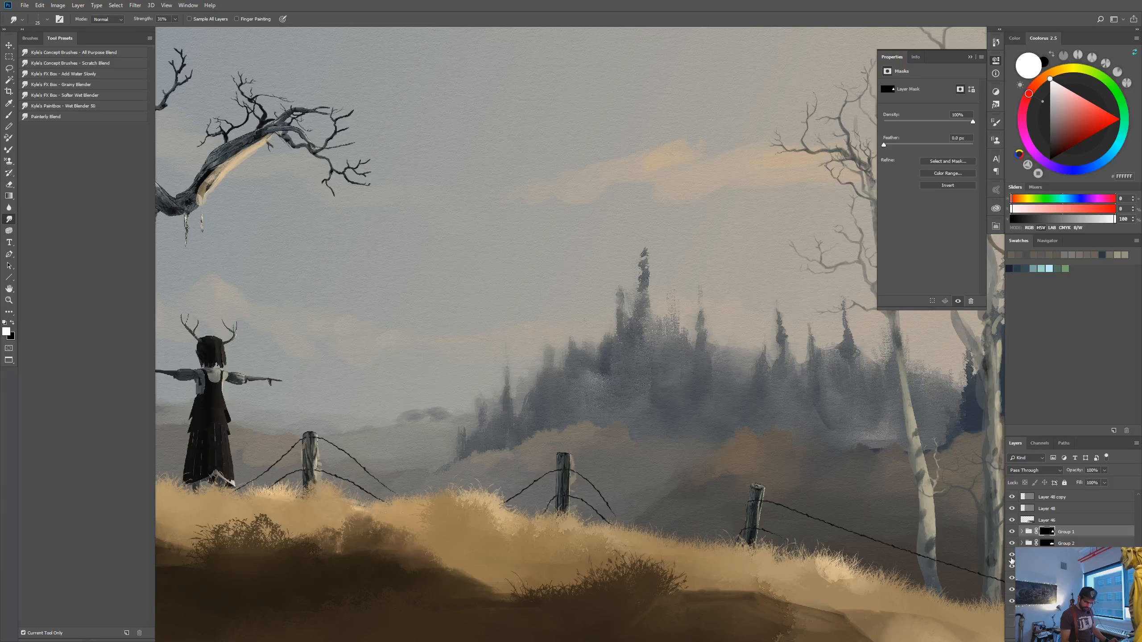
{"action": "left_click", "coordinate": [1012, 556]}
{"action": "left_click", "coordinate": [1012, 557]}
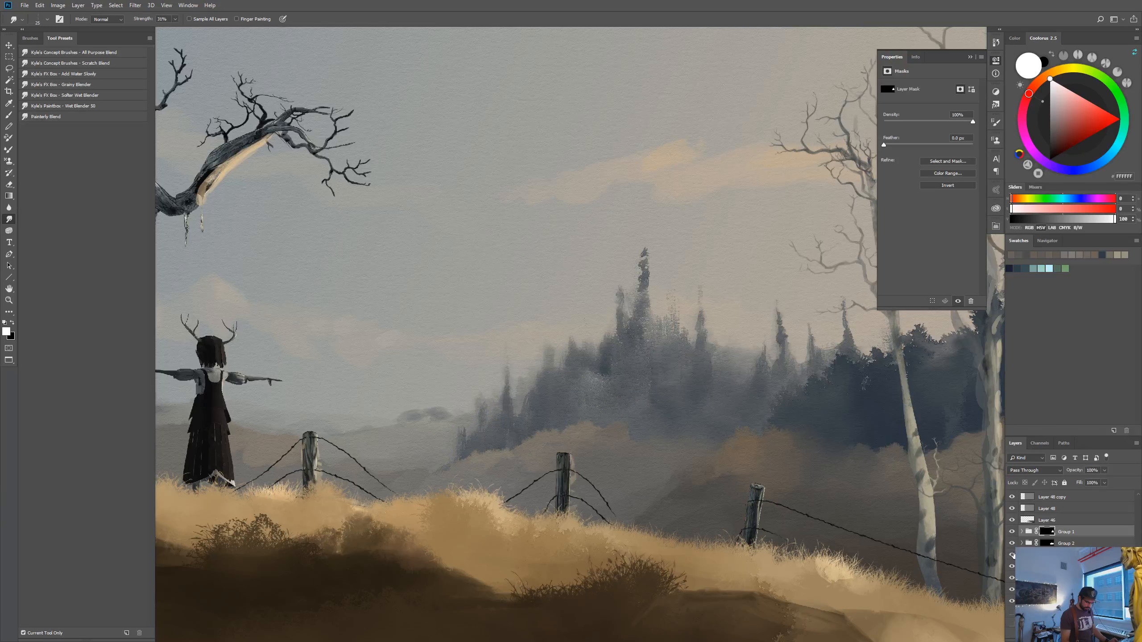
{"action": "left_click", "coordinate": [1012, 556]}
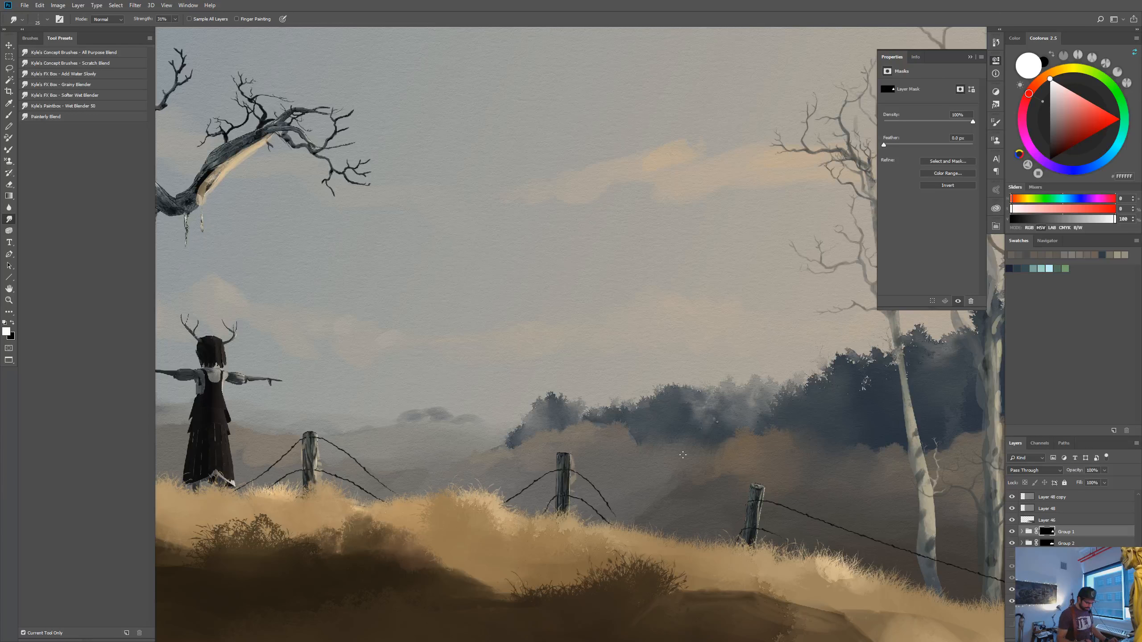
{"action": "key", "text": "ctrl+plus"}
{"action": "left_click_drag", "start_coordinate": [859, 518], "coordinate": [727, 474]}
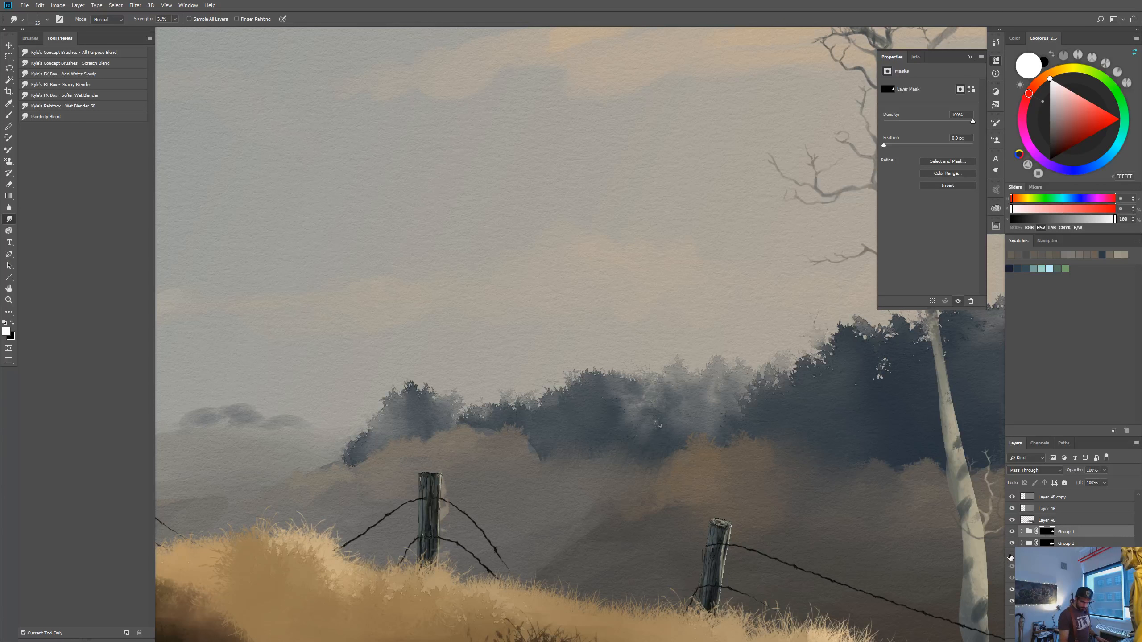
{"action": "left_click", "coordinate": [1011, 554]}
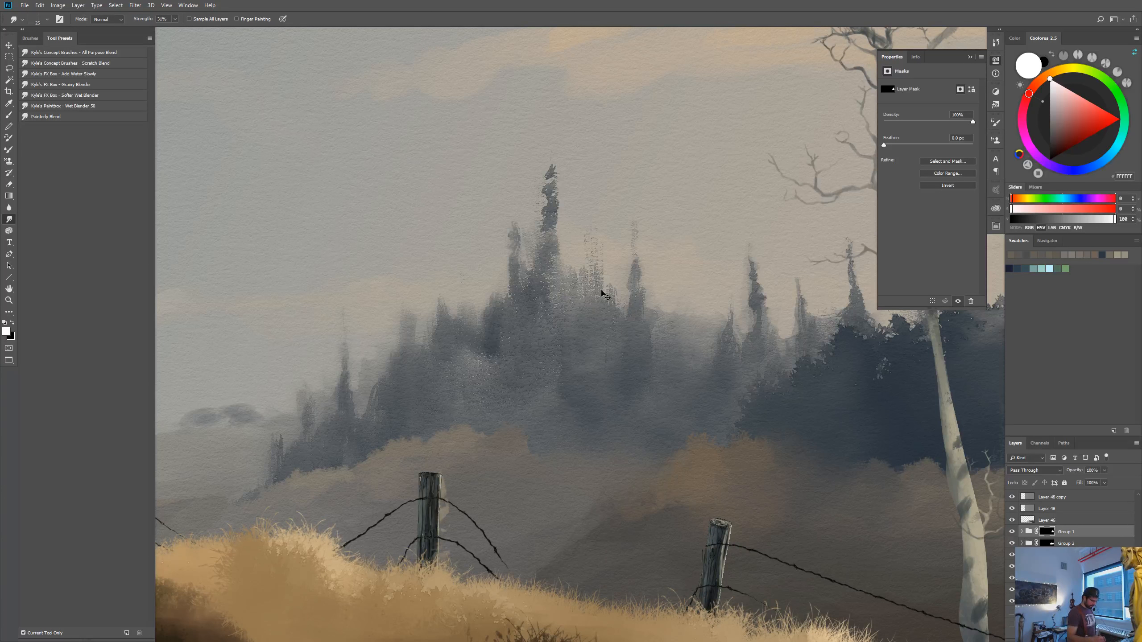
Review the forest from further out, comparing it with the distant pines' group and Group 1 each hidden and shown
{"action": "key", "text": "ctrl+minus"}
{"action": "key", "text": "ctrl+minus"}
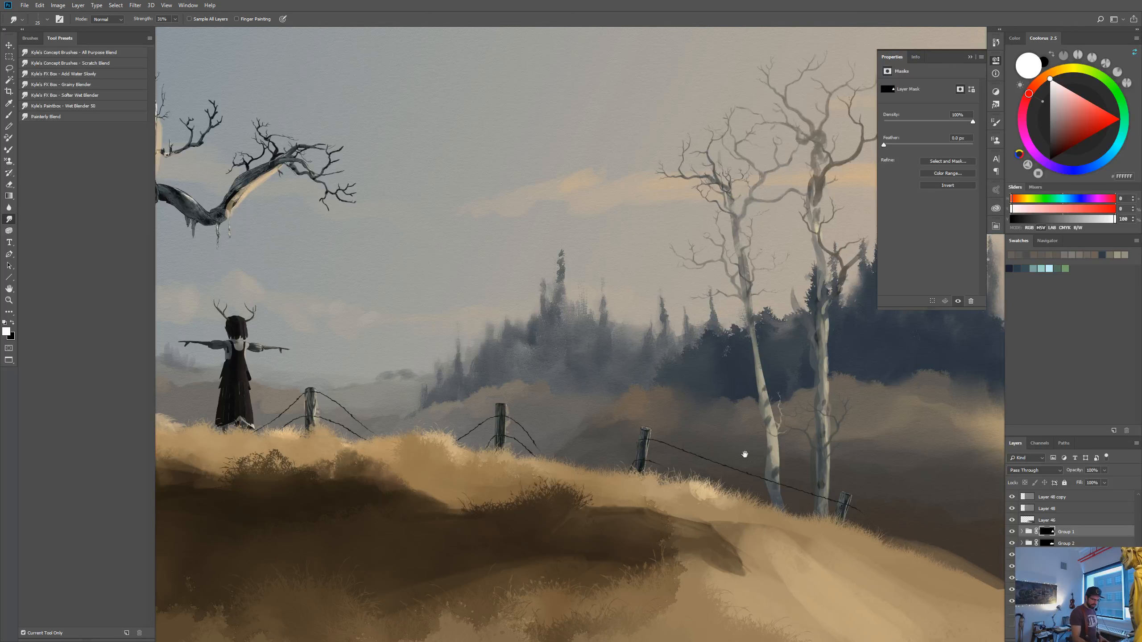
{"action": "left_click_drag", "start_coordinate": [744, 453], "coordinate": [449, 479]}
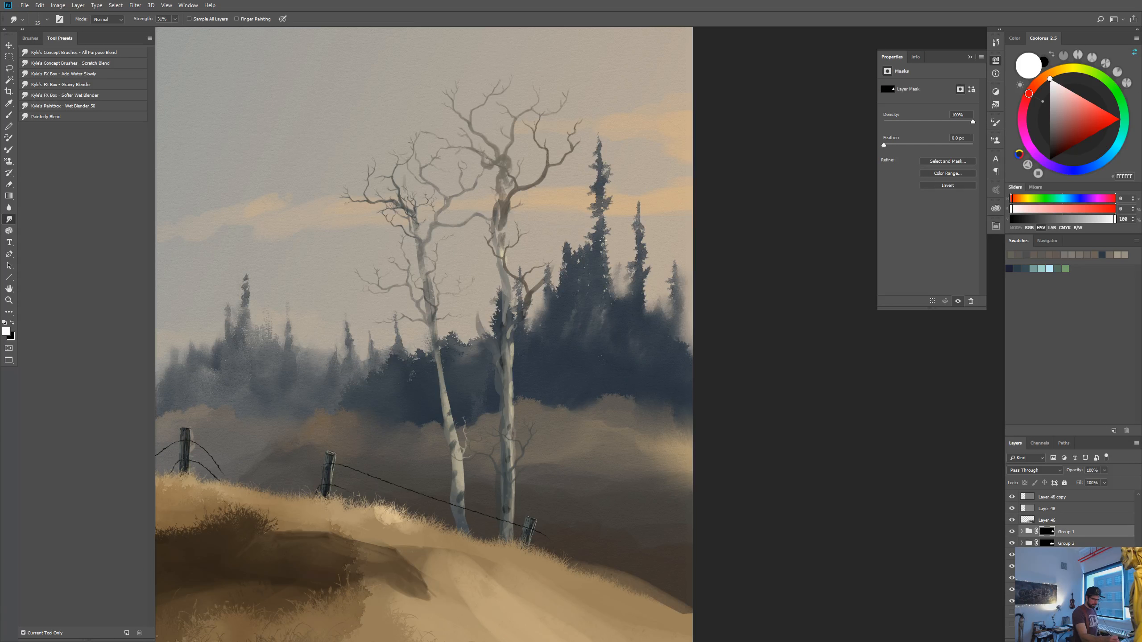
{"action": "left_click_drag", "start_coordinate": [549, 390], "coordinate": [611, 389]}
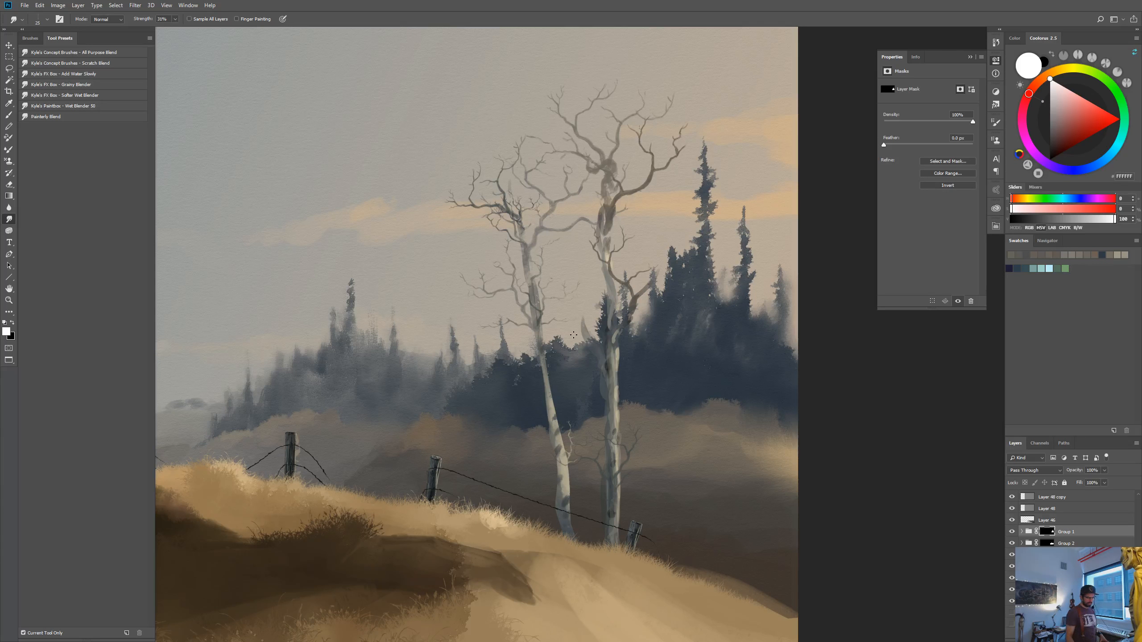
{"action": "left_click_drag", "start_coordinate": [683, 553], "coordinate": [712, 569]}
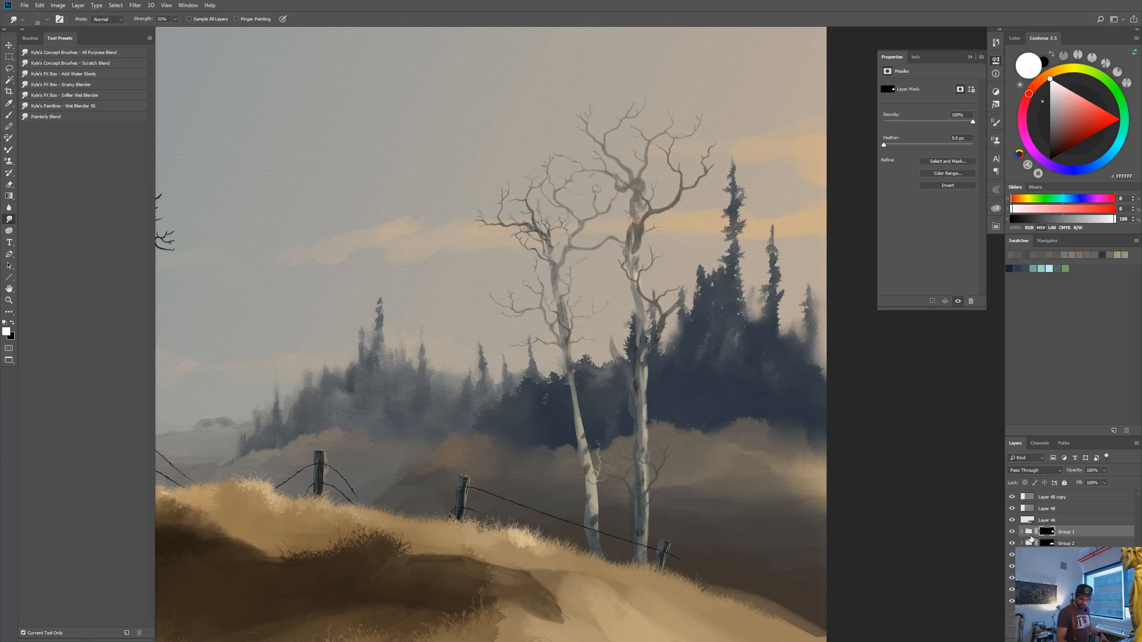
{"action": "left_click", "coordinate": [1011, 556]}
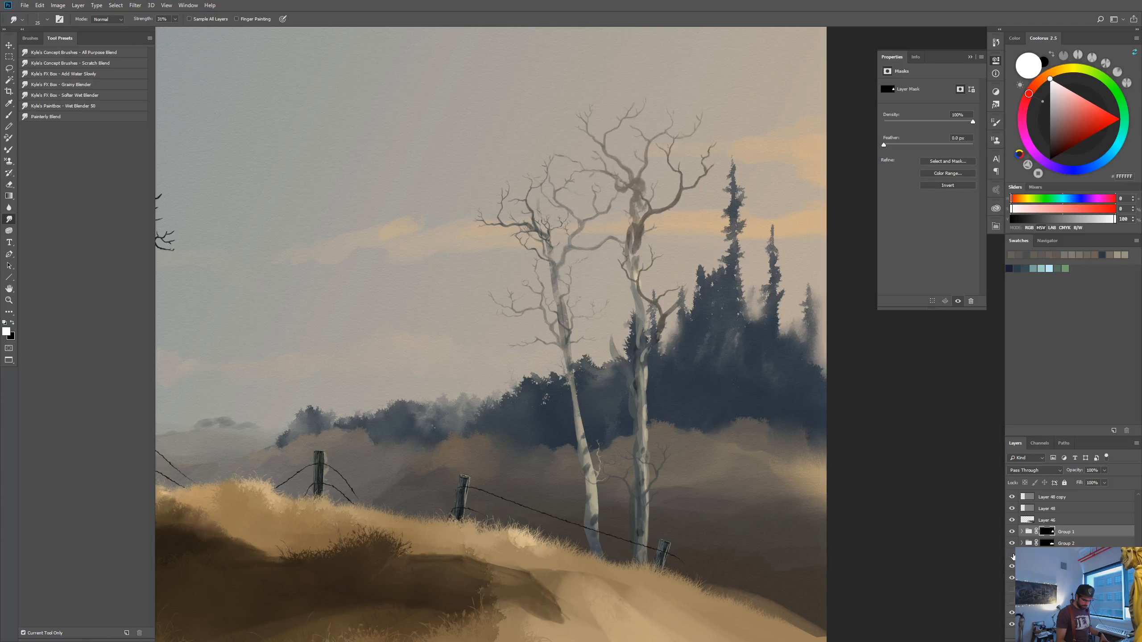
{"action": "left_click", "coordinate": [1011, 555]}
{"action": "left_click", "coordinate": [1012, 532]}
{"action": "left_click", "coordinate": [1012, 532]}
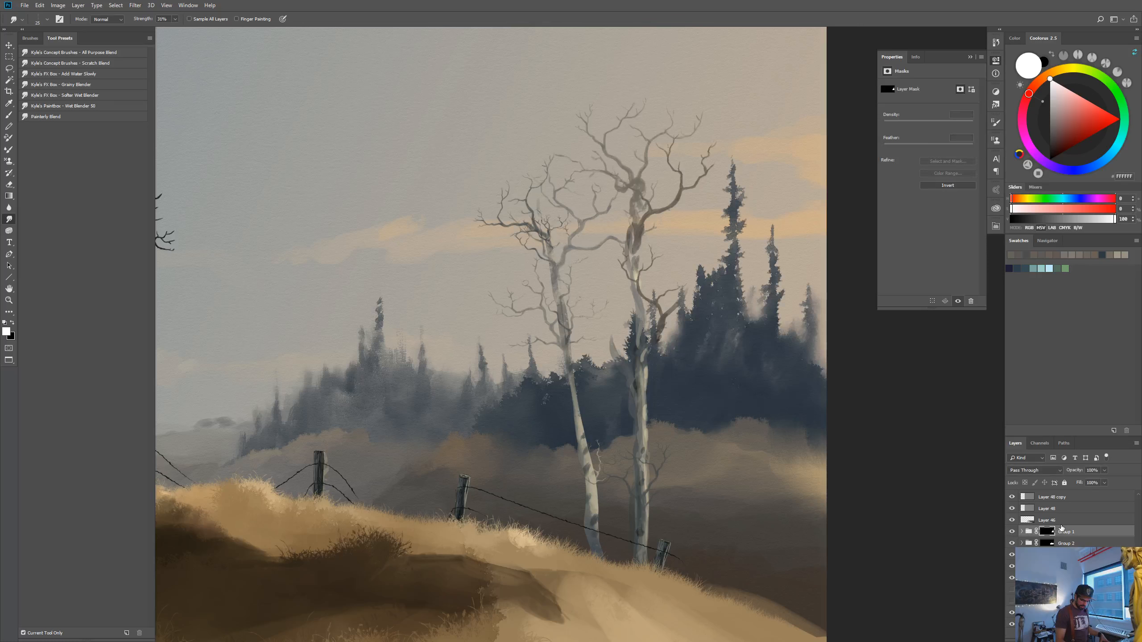
Check Group 2's visibility, duplicate the group with its mask, and move the copy below Group 2 in the layer stack
{"action": "left_click", "coordinate": [1012, 544]}
{"action": "left_click", "coordinate": [1011, 544]}
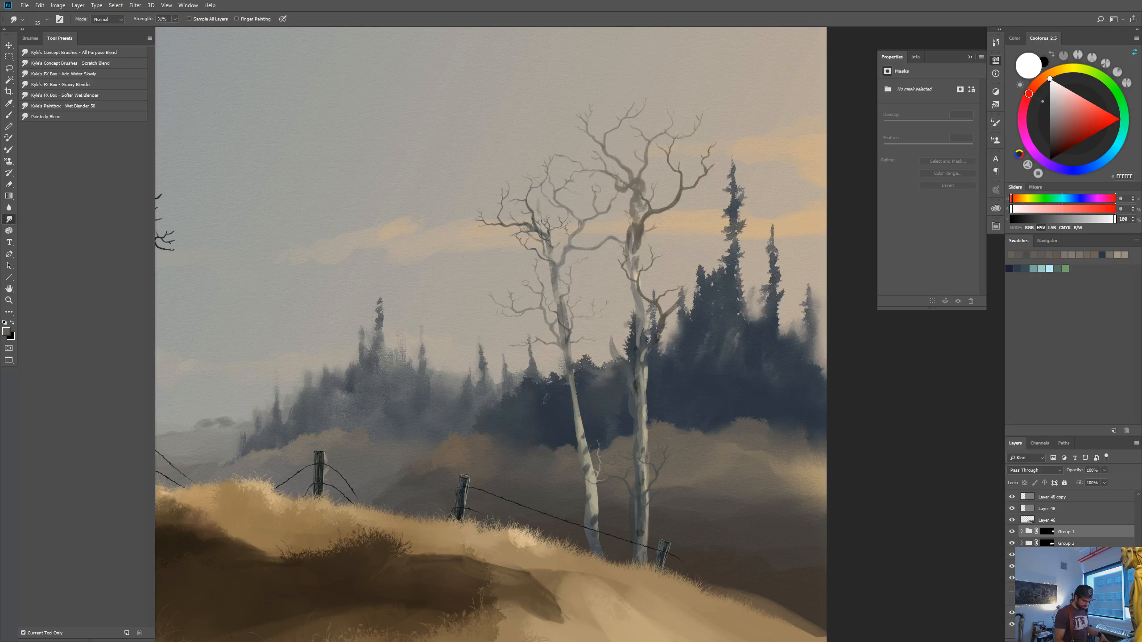
{"action": "left_click", "coordinate": [1043, 544]}
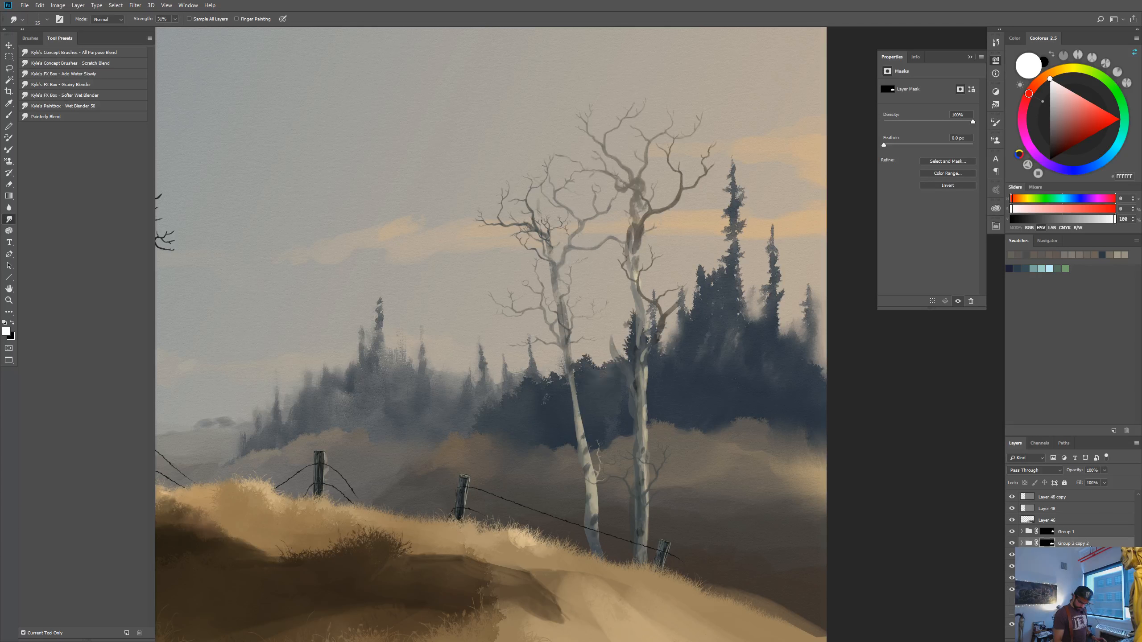
{"action": "left_click_drag", "start_coordinate": [1065, 543], "coordinate": [1066, 557]}
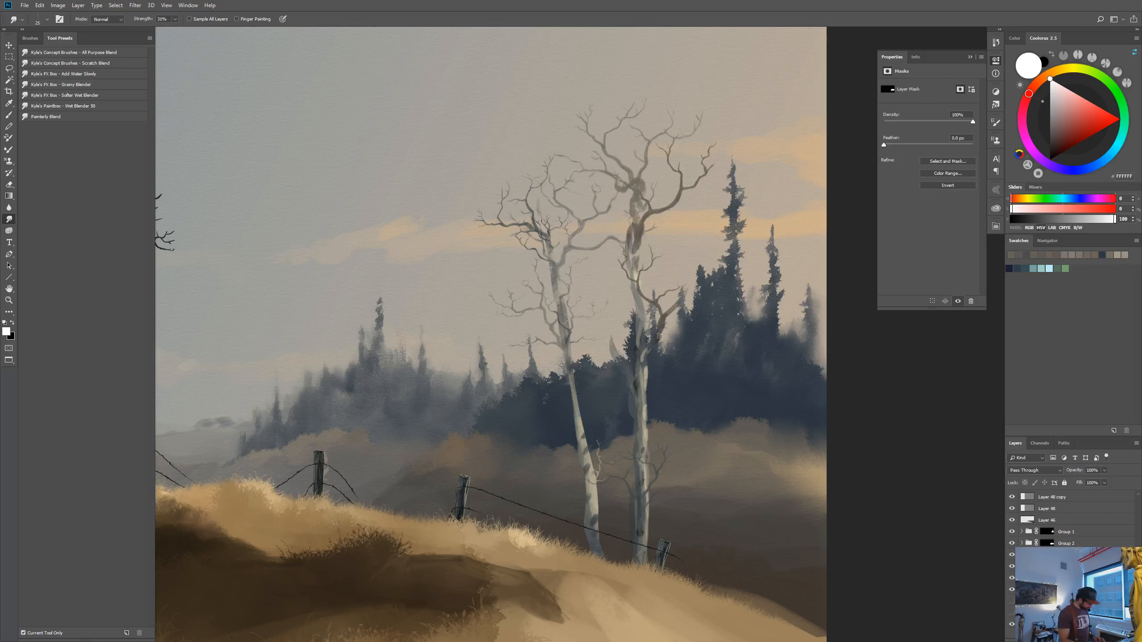
Reposition the duplicated pine group behind the tall dark pines near the painting's right edge, comparing the forest with it hidden and shown
{"action": "key", "text": "v"}
{"action": "mouse_move", "coordinate": [658, 523]}
{"action": "left_mouse_down"}
{"action": "mouse_move", "coordinate": [683, 461]}
{"action": "mouse_move", "coordinate": [665, 447]}
{"action": "mouse_move", "coordinate": [712, 398]}
{"action": "mouse_move", "coordinate": [866, 438]}
{"action": "mouse_move", "coordinate": [871, 461]}
{"action": "mouse_move", "coordinate": [856, 467]}
{"action": "left_mouse_up"}
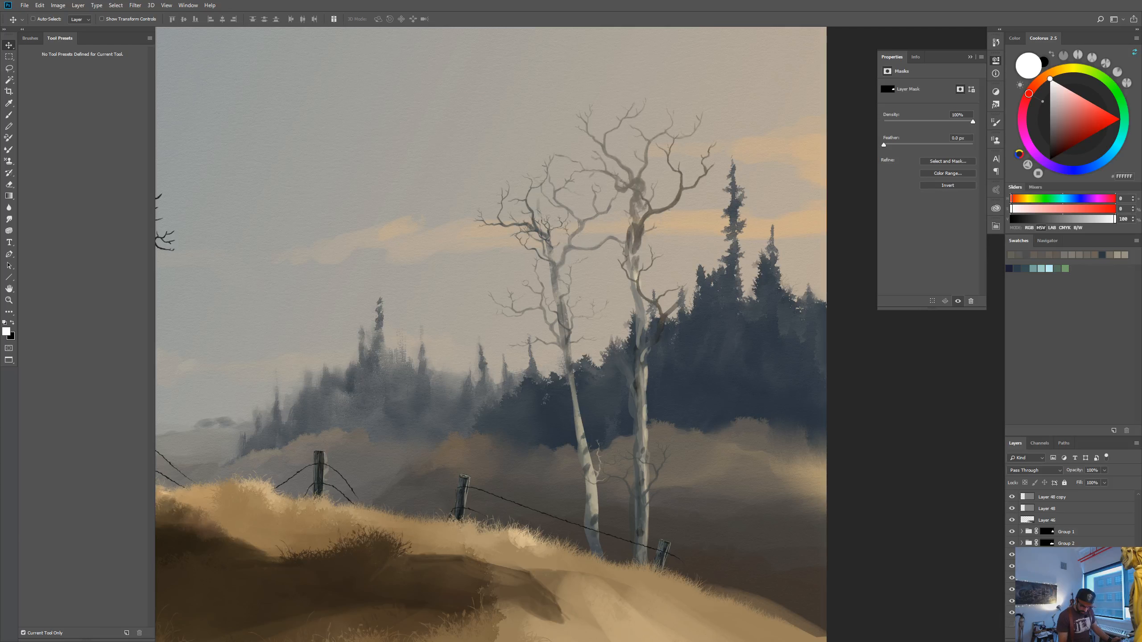
{"action": "left_click", "coordinate": [1013, 554]}
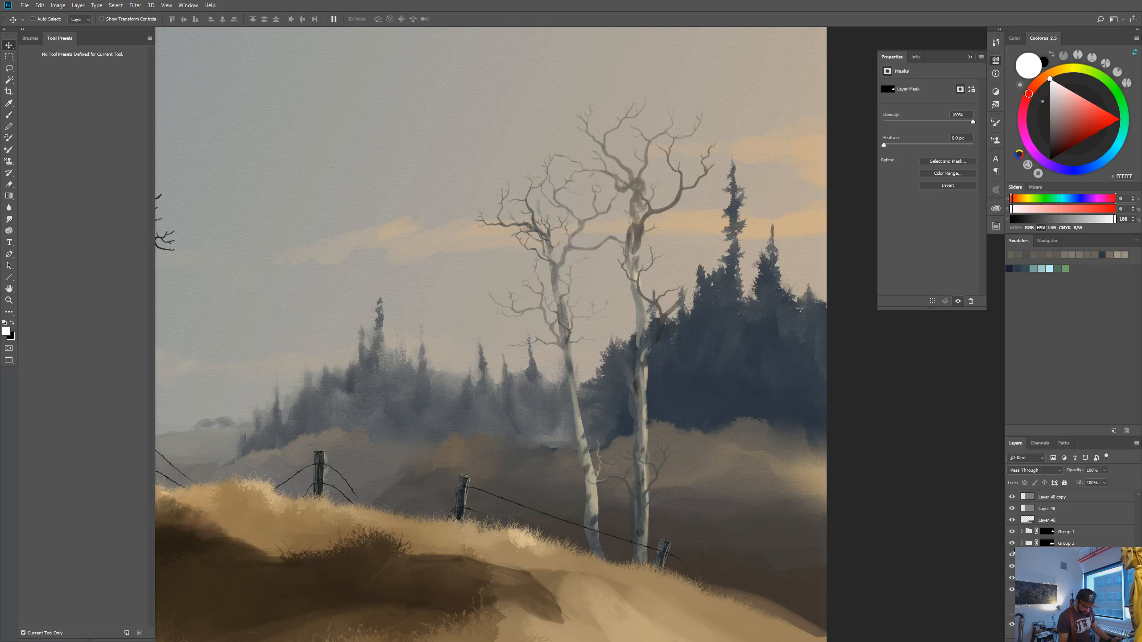
{"action": "left_click", "coordinate": [1012, 554]}
{"action": "left_click", "coordinate": [1012, 554]}
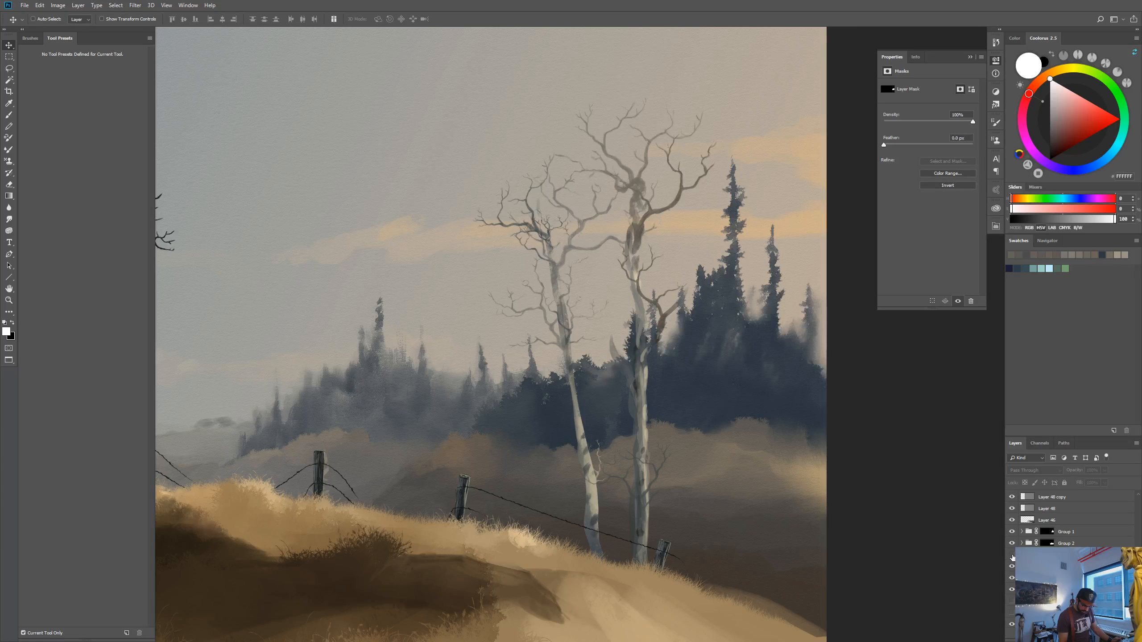
{"action": "left_click", "coordinate": [1012, 554]}
Lighten the duplicated pines' pixel layer with Hue/Saturation, setting Lightness to +13
{"action": "left_click", "coordinate": [1011, 579]}
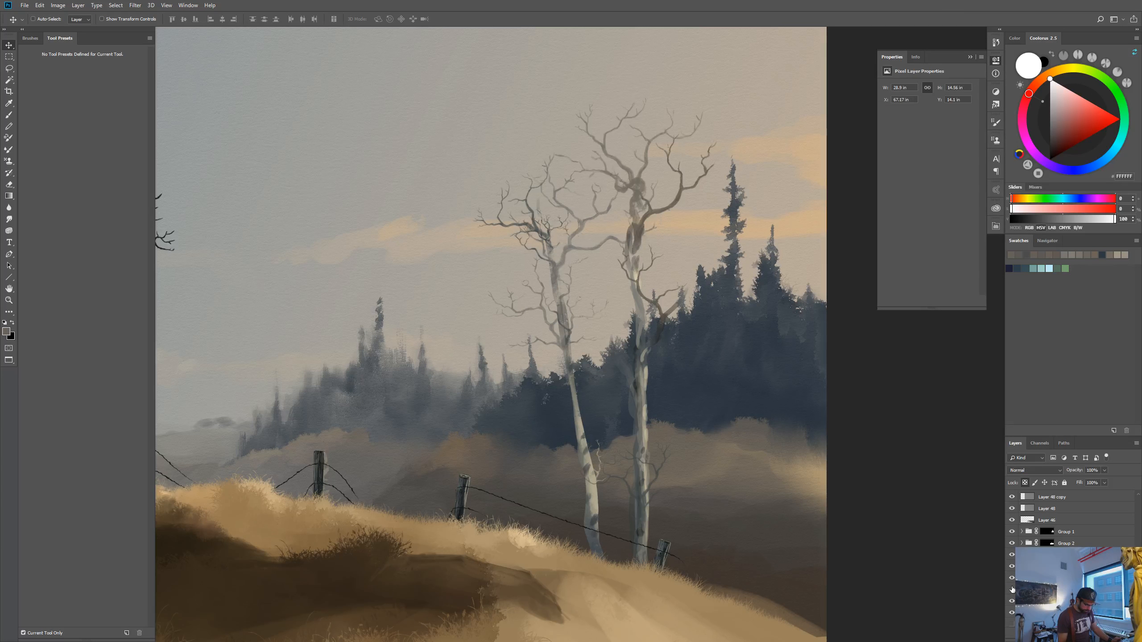
{"action": "left_click", "coordinate": [1012, 589]}
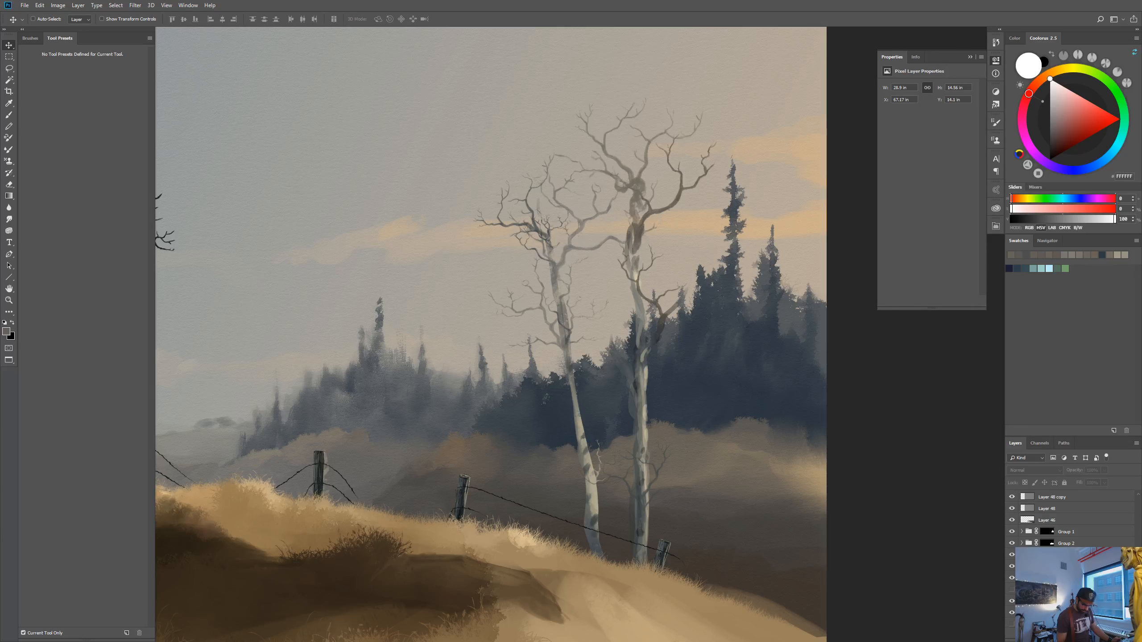
{"action": "key", "text": "i"}
{"action": "key", "text": "ctrl+u"}
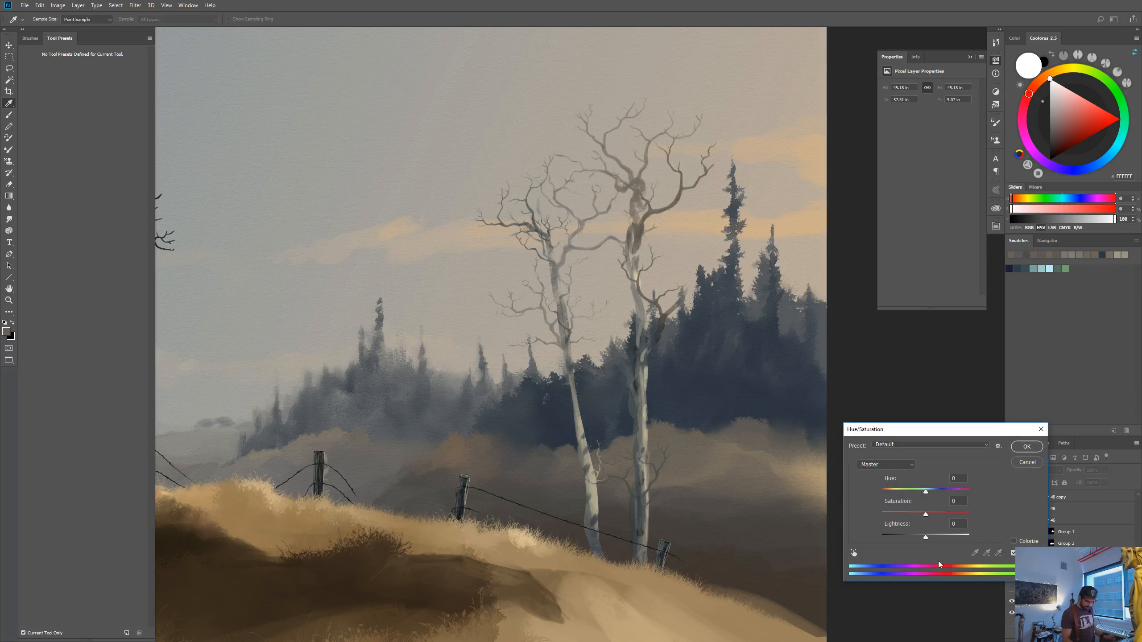
{"action": "left_click_drag", "start_coordinate": [933, 535], "coordinate": [932, 536]}
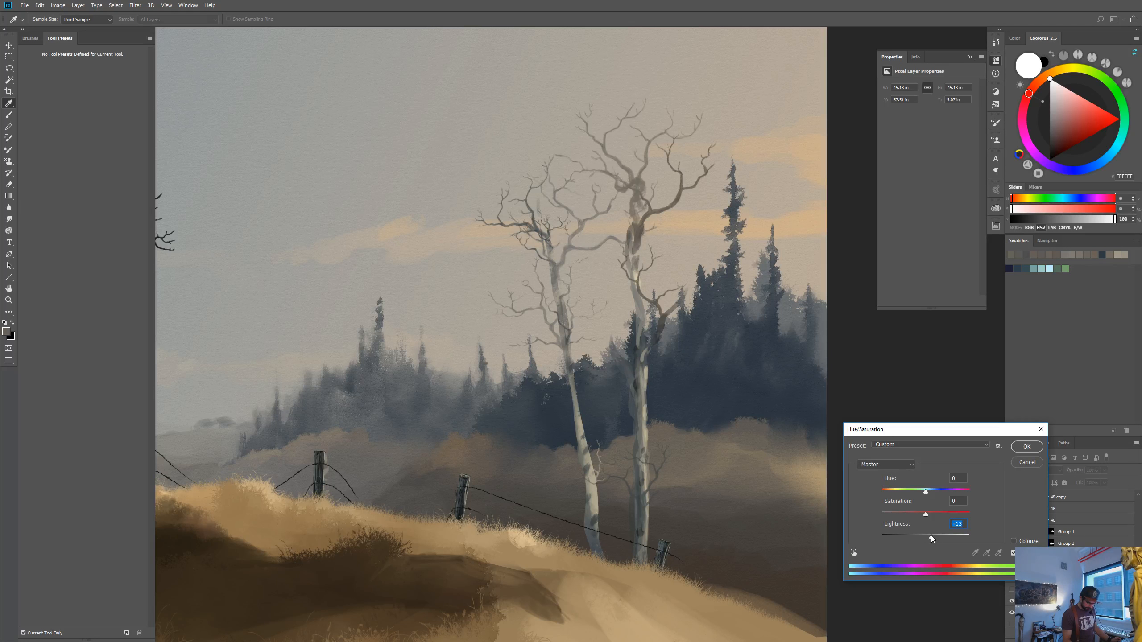
{"action": "left_click", "coordinate": [1027, 446]}
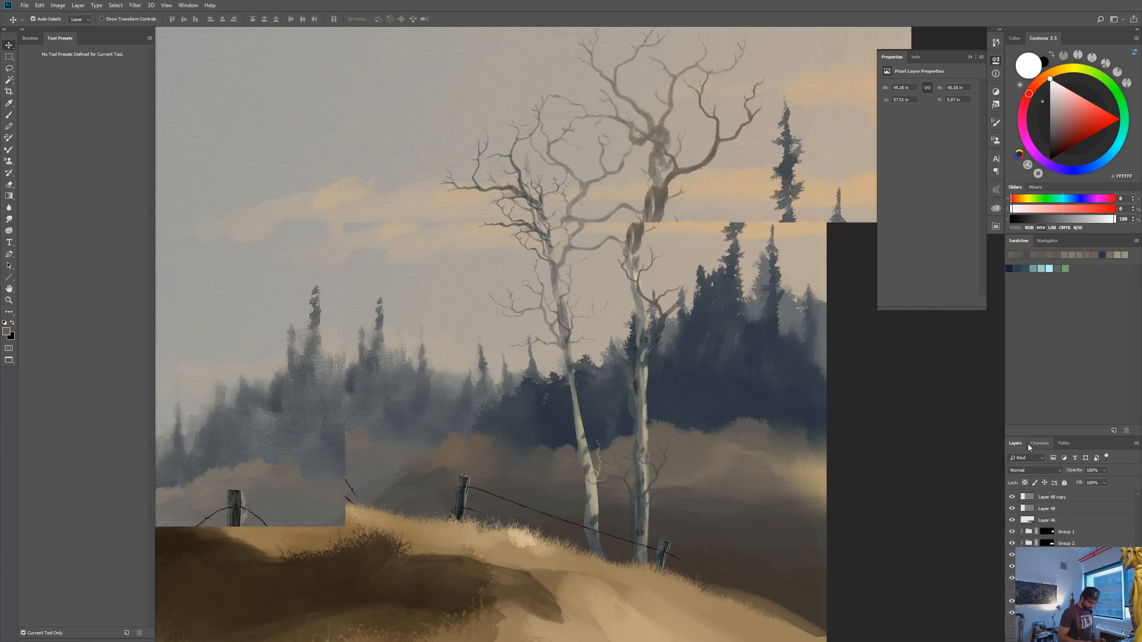
Soften the duplicated pine group's layer mask around the bases of the pale background trees with the Smudge tool at 31% strength
{"action": "key", "text": "ctrl+plus"}
{"action": "left_click_drag", "start_coordinate": [856, 481], "coordinate": [447, 578]}
{"action": "left_click", "coordinate": [1066, 567]}
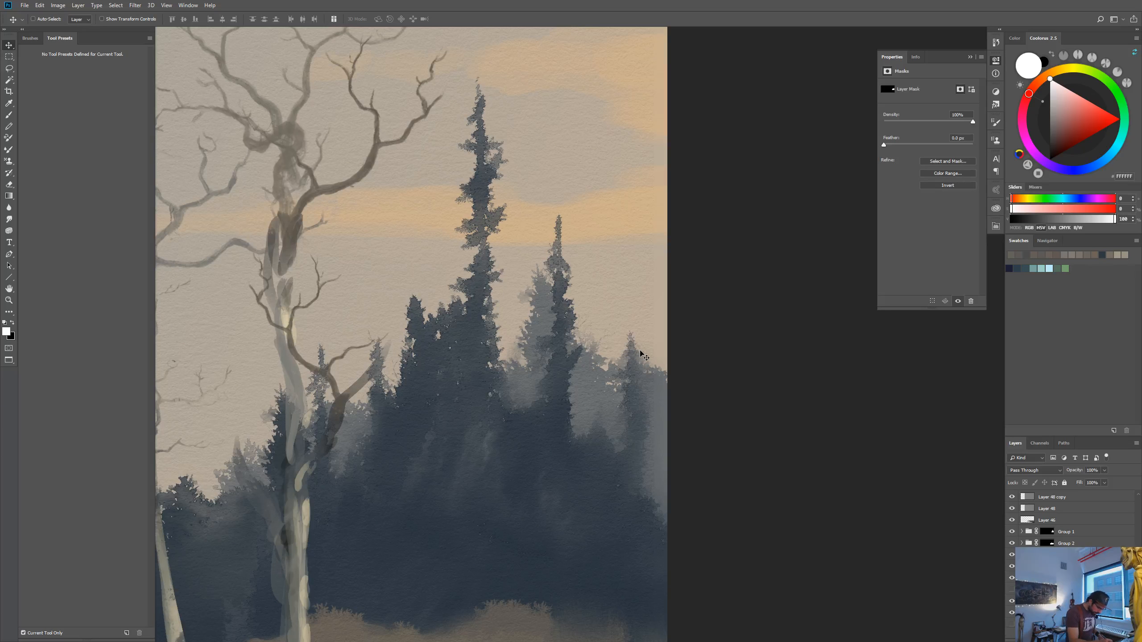
{"action": "left_click", "coordinate": [10, 219]}
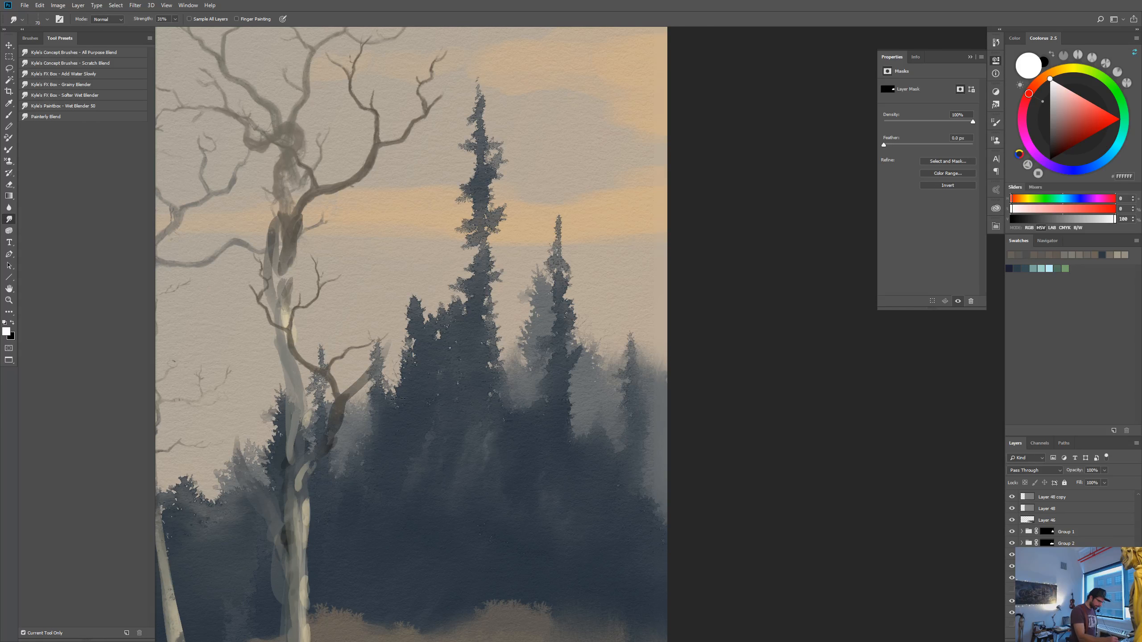
{"action": "left_click_drag", "start_coordinate": [658, 536], "coordinate": [744, 571]}
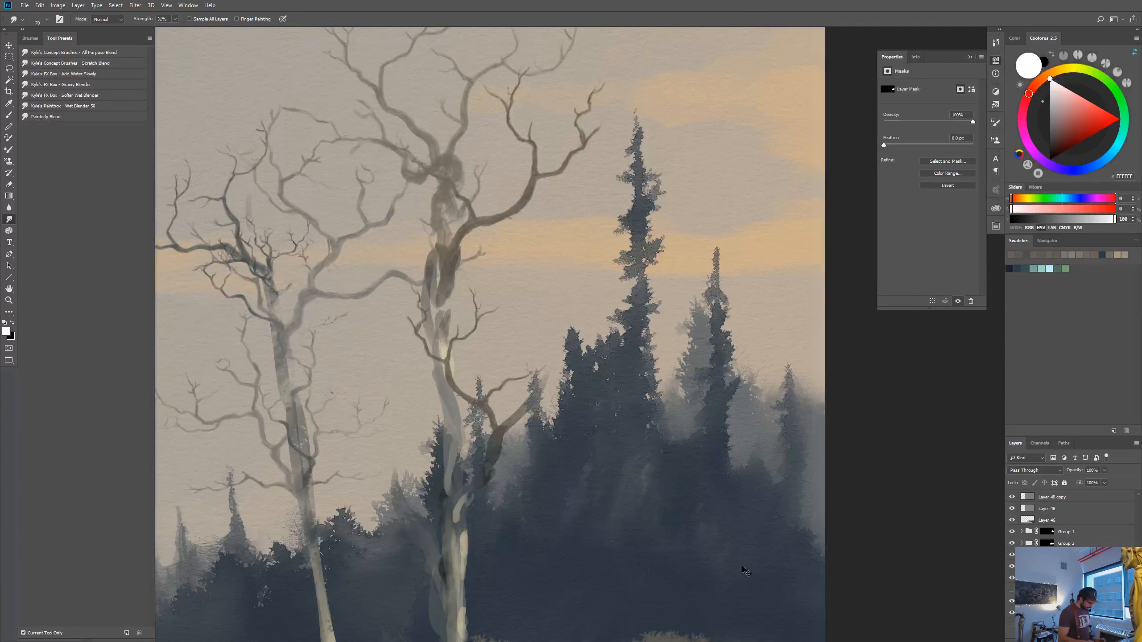
Nudge the duplicated pine group slightly behind the dark pines and compare the forest with the group hidden and shown
{"action": "key", "text": "ctrl+minus"}
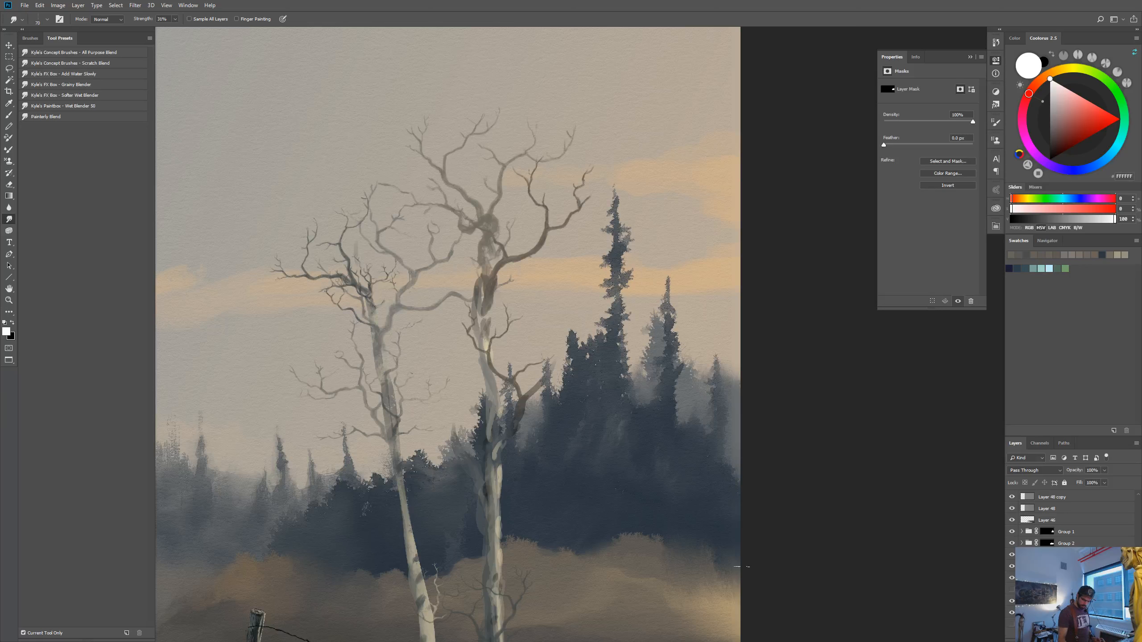
{"action": "left_click", "coordinate": [1028, 555]}
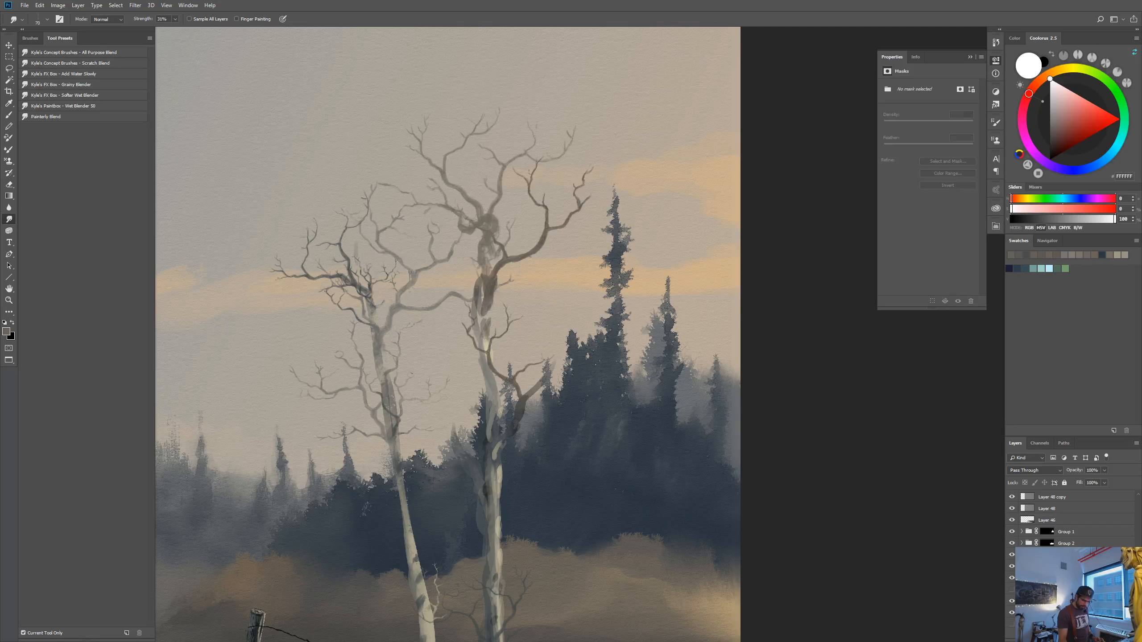
{"action": "key", "text": "v"}
{"action": "mouse_move", "coordinate": [694, 517]}
{"action": "left_mouse_down"}
{"action": "mouse_move", "coordinate": [691, 482]}
{"action": "mouse_move", "coordinate": [701, 504]}
{"action": "left_mouse_up"}
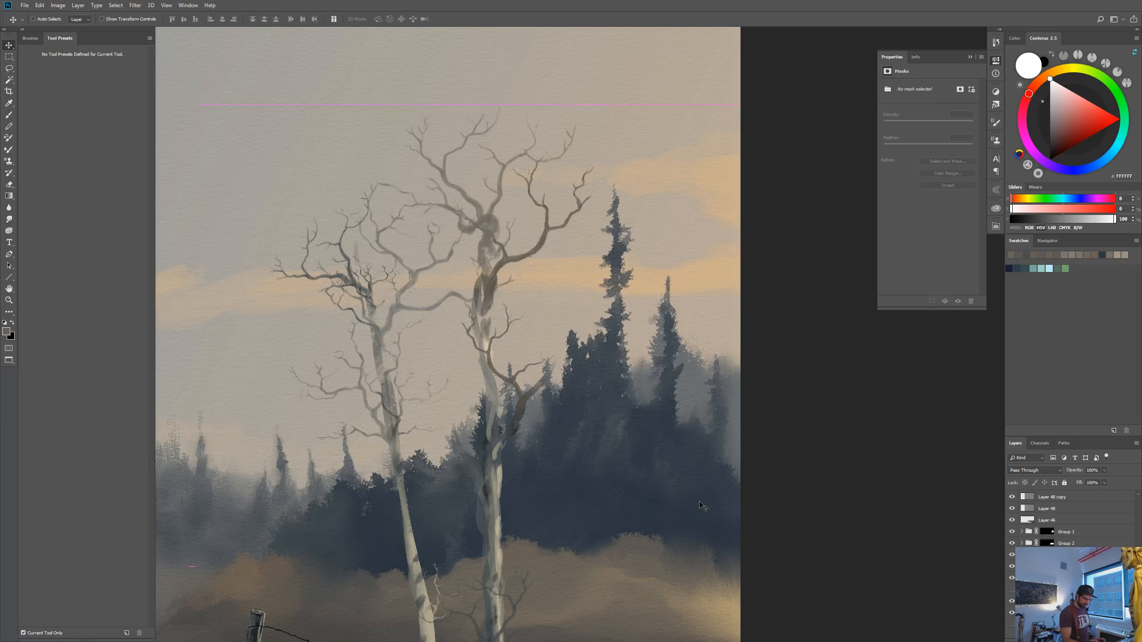
{"action": "left_click", "coordinate": [1012, 579]}
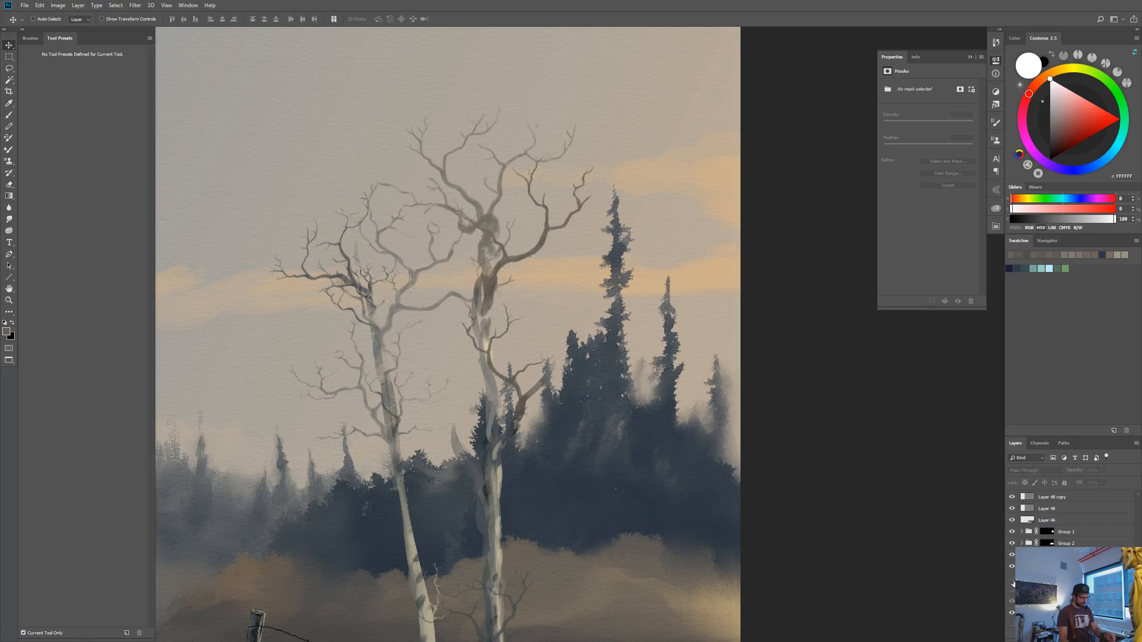
{"action": "left_click", "coordinate": [1012, 579]}
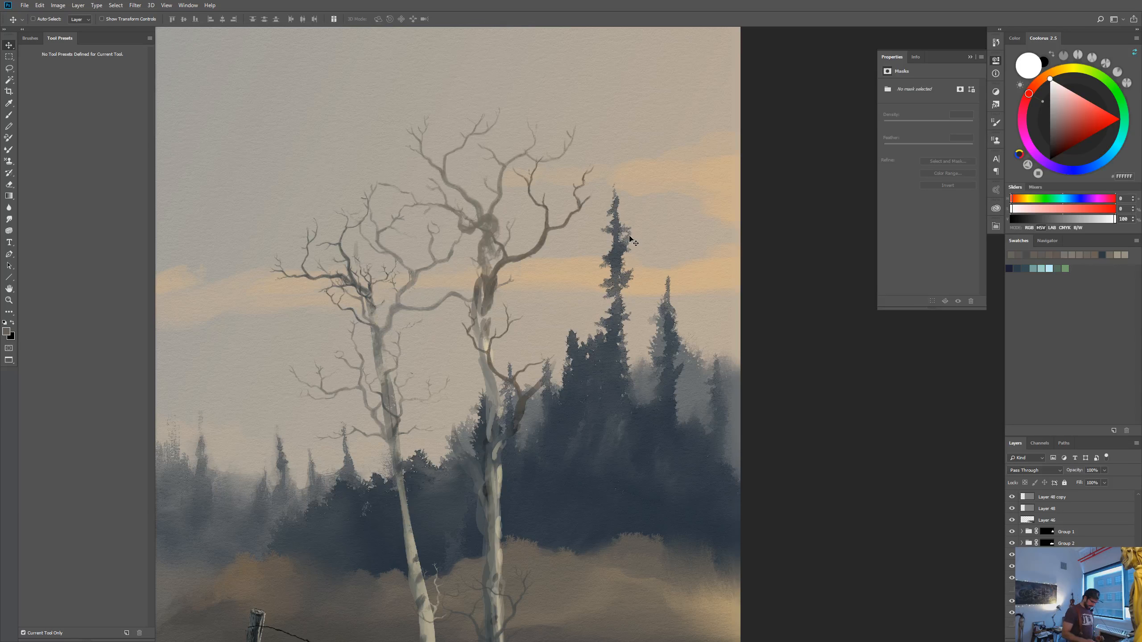
Review the whole composition from the birches to the deer girl and gnarled tree, switching to full-screen view without the interface
{"action": "key", "text": "ctrl+minus"}
{"action": "left_click_drag", "start_coordinate": [805, 504], "coordinate": [935, 474]}
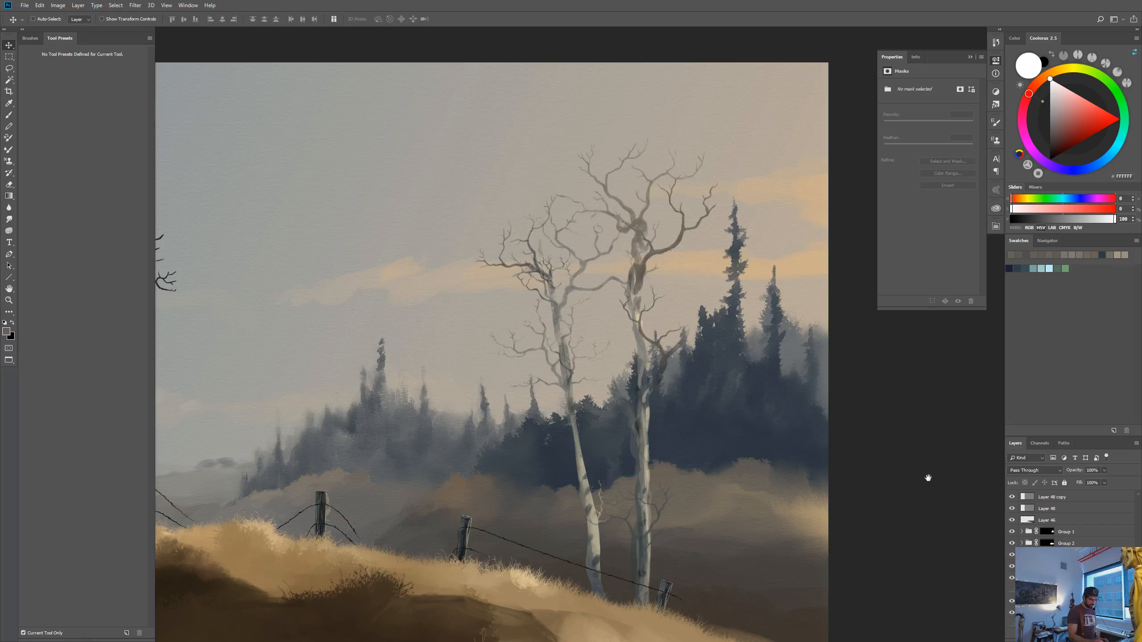
{"action": "left_click_drag", "start_coordinate": [576, 545], "coordinate": [686, 528]}
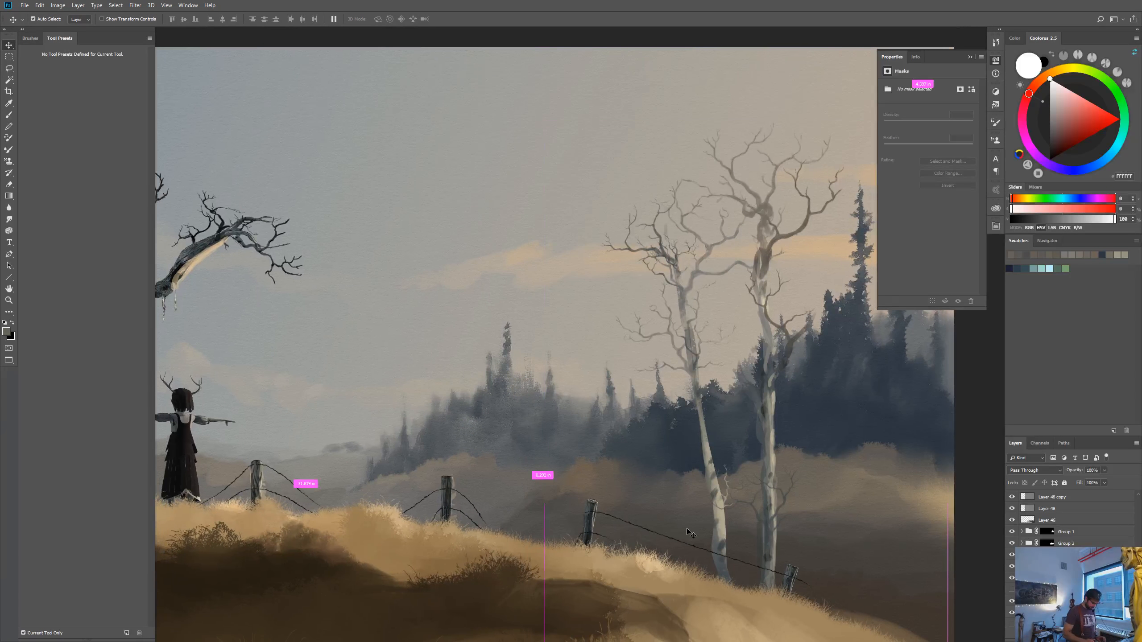
{"action": "key", "text": "ctrl+minus"}
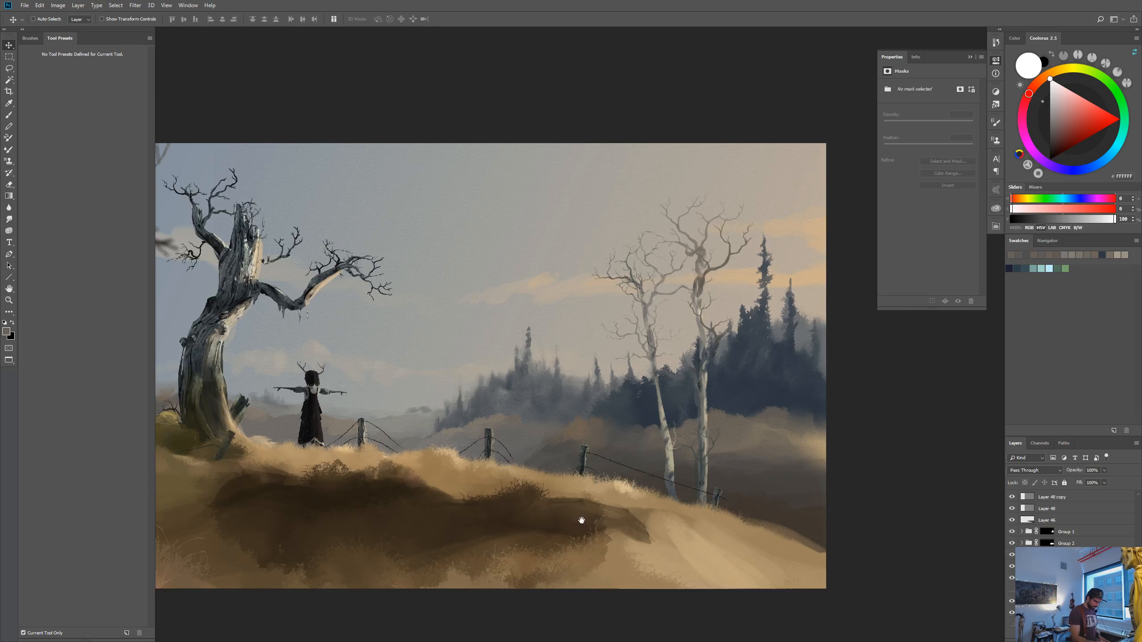
{"action": "left_click_drag", "start_coordinate": [581, 520], "coordinate": [739, 497]}
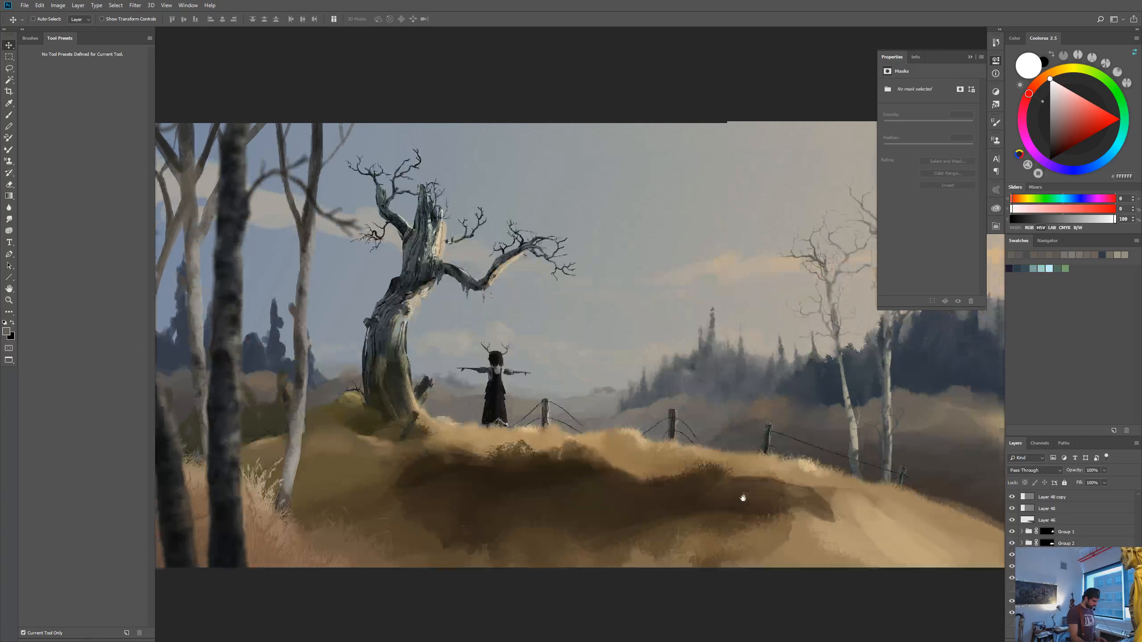
{"action": "key", "text": "f"}
{"action": "key", "text": "f"}
{"action": "key", "text": "ctrl+plus"}
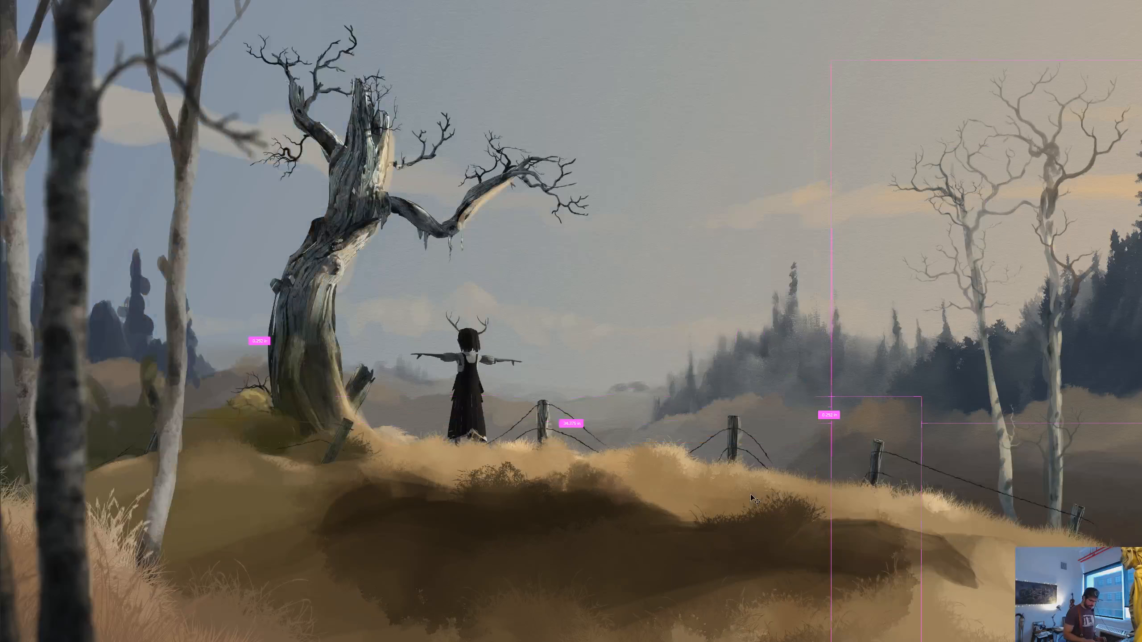
Examine the layered pines, fence line, deer girl and foreground trunks at several magnifications in full-screen view, ending on the whole painting
{"action": "left_click_drag", "start_coordinate": [665, 548], "coordinate": [469, 522]}
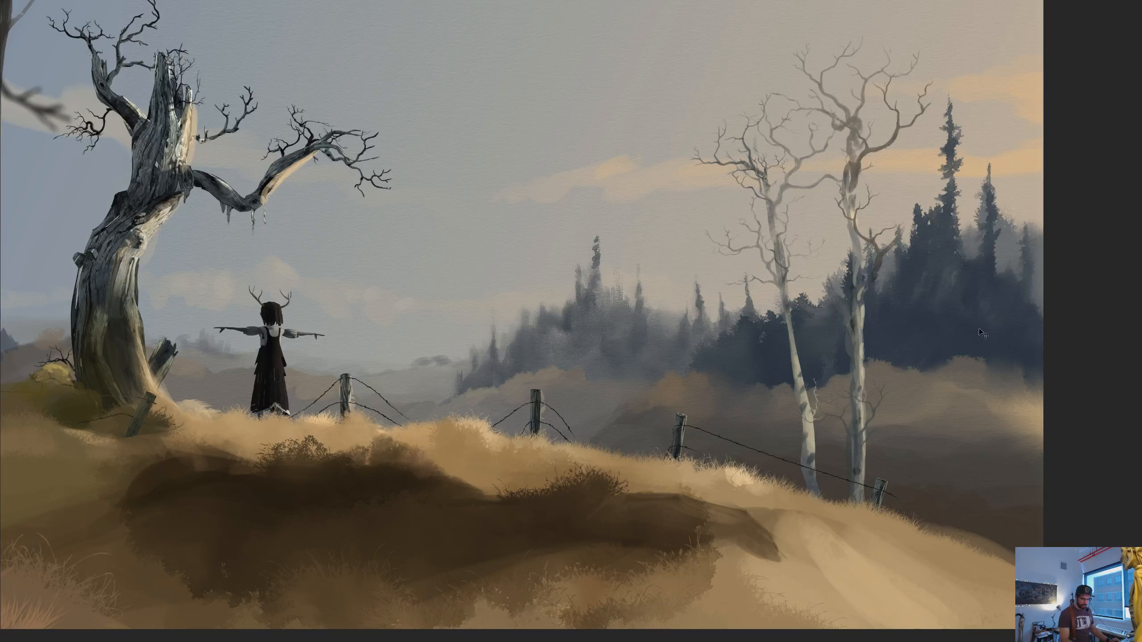
{"action": "key", "text": "ctrl+plus"}
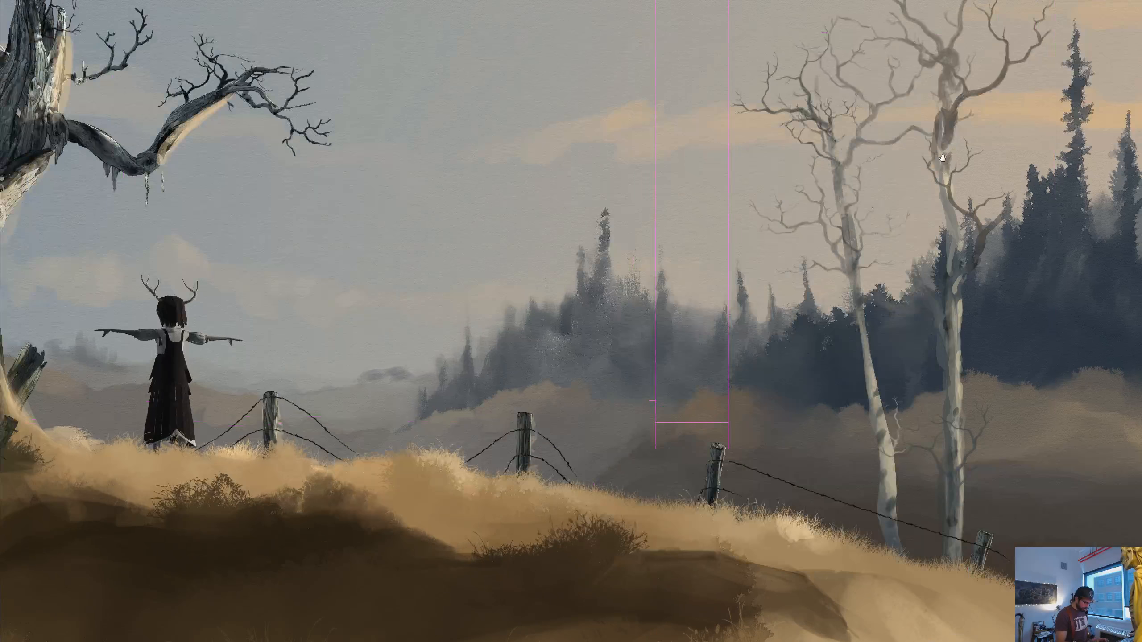
{"action": "left_click_drag", "start_coordinate": [875, 470], "coordinate": [561, 511]}
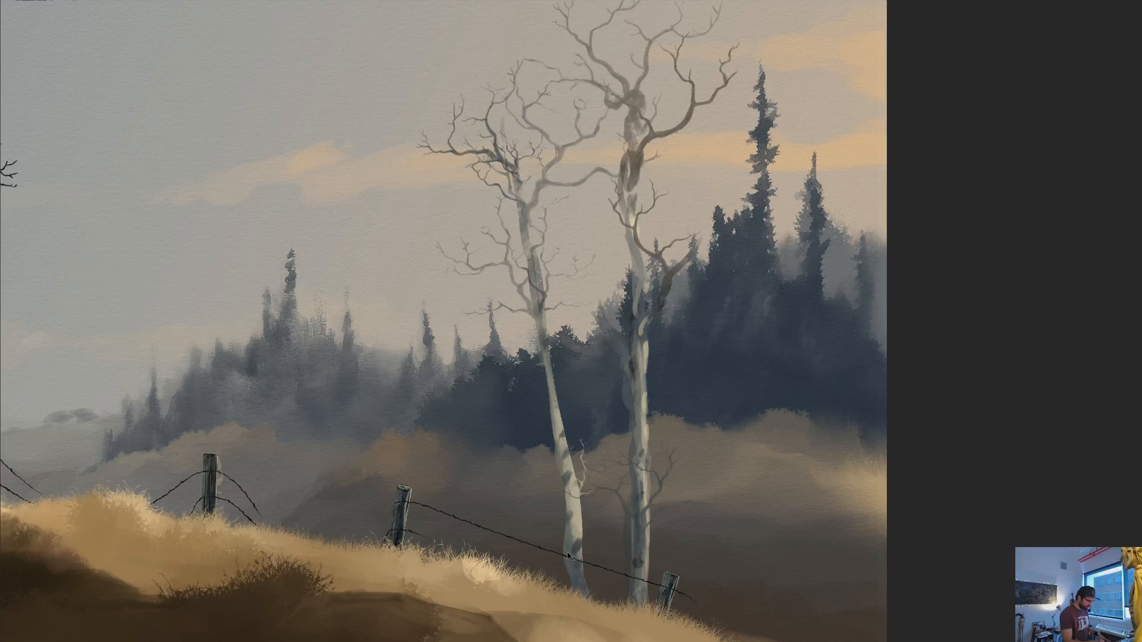
{"action": "left_click_drag", "start_coordinate": [666, 476], "coordinate": [883, 398]}
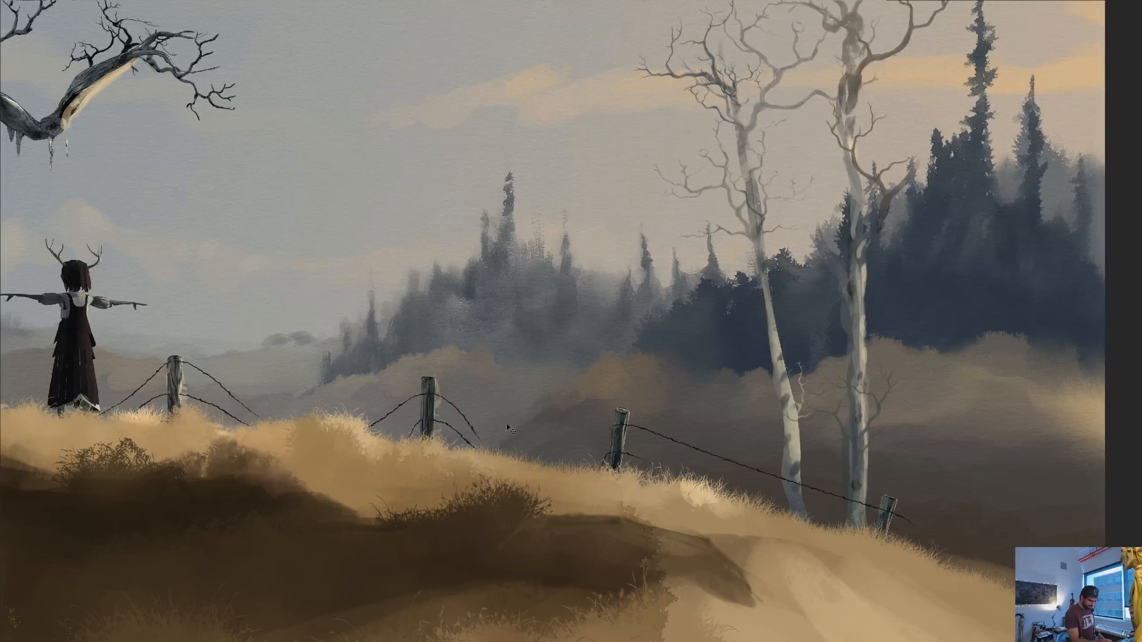
{"action": "left_click_drag", "start_coordinate": [577, 546], "coordinate": [619, 547]}
{"action": "left_click_drag", "start_coordinate": [516, 433], "coordinate": [924, 465]}
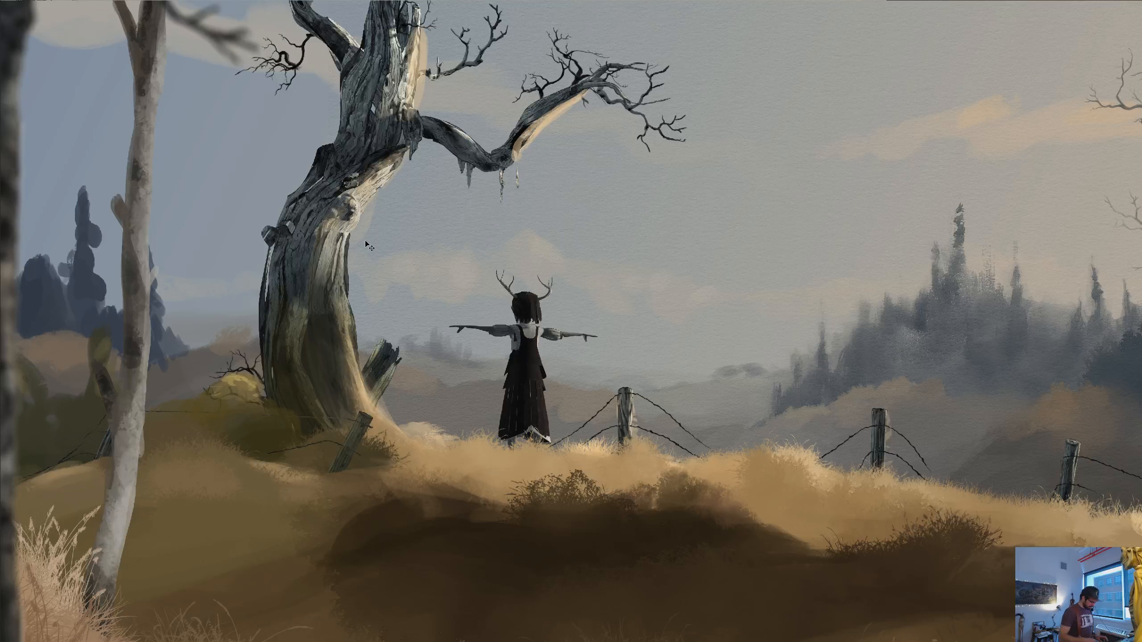
{"action": "key", "text": "ctrl+minus"}
{"action": "key", "text": "ctrl+minus"}
{"action": "key", "text": "ctrl+plus"}
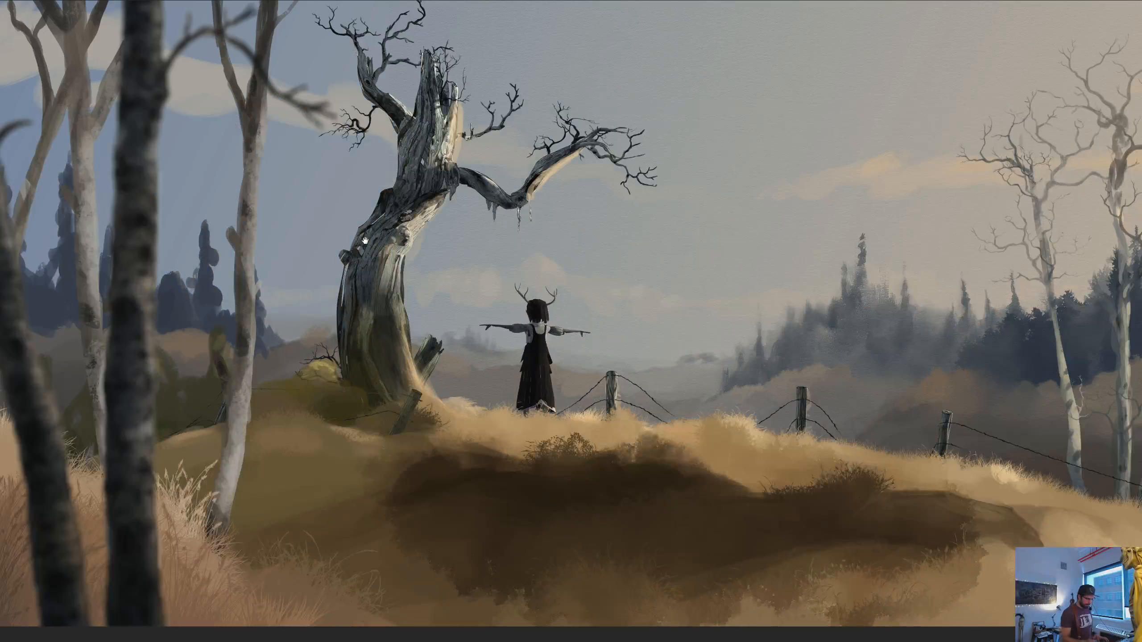
{"action": "left_click_drag", "start_coordinate": [794, 481], "coordinate": [706, 535]}
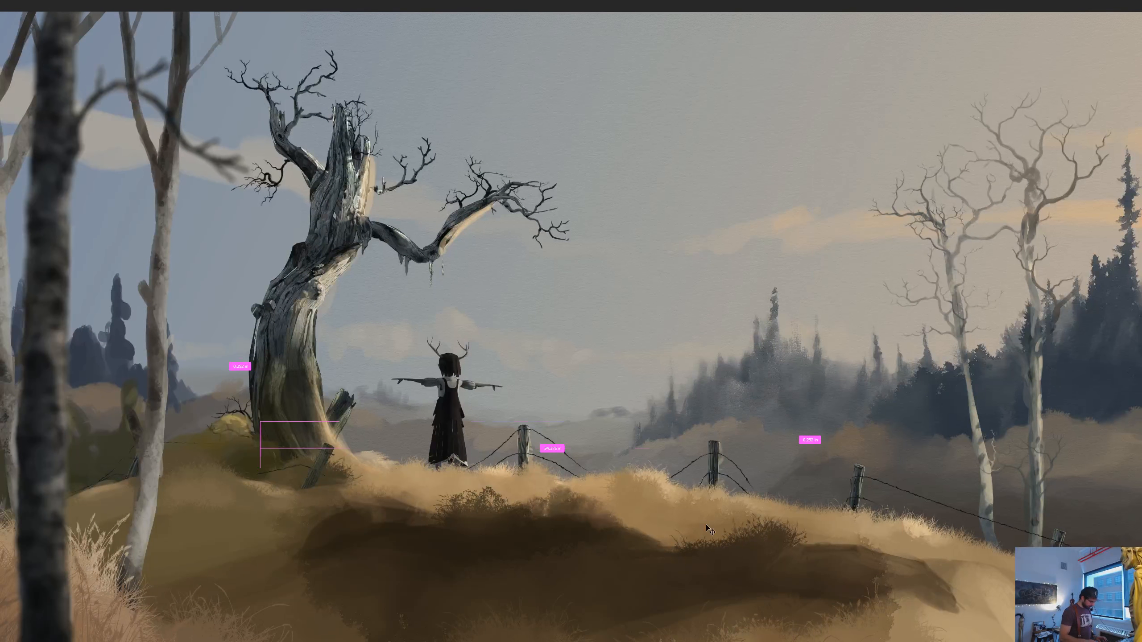
{"action": "key", "text": "ctrl+minus"}
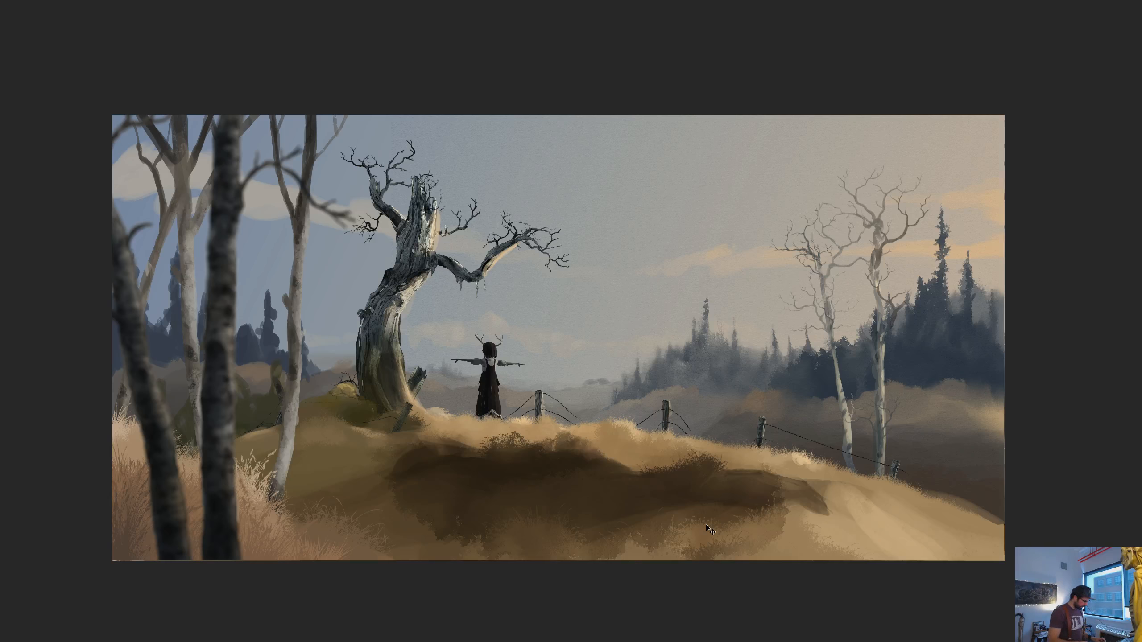
{"action": "key", "text": "ctrl+plus"}
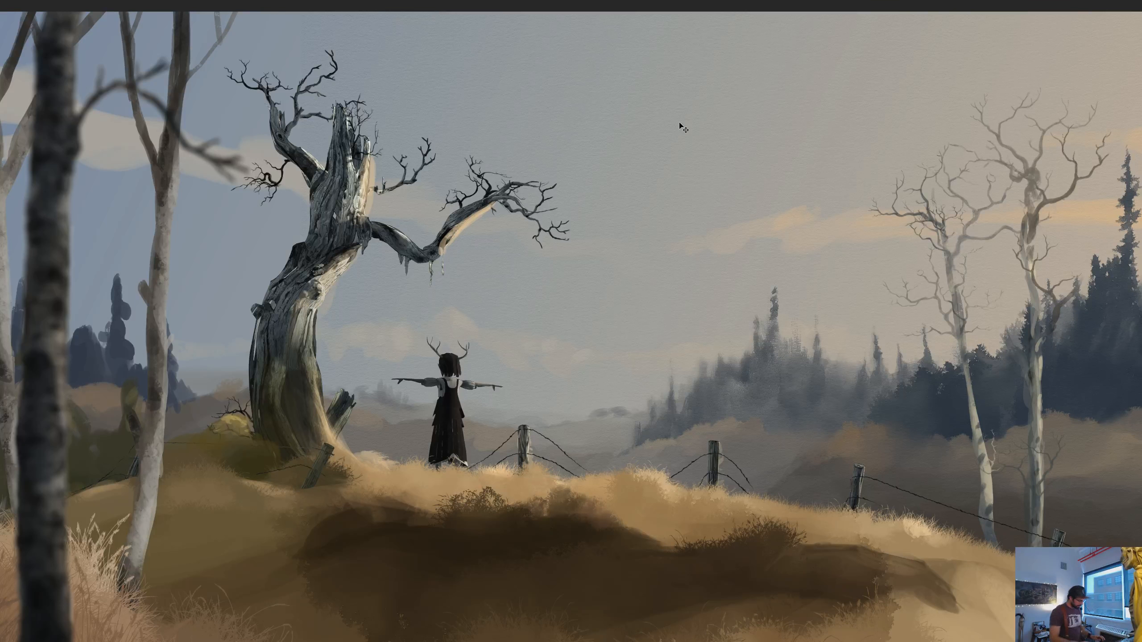
{"action": "key", "text": "ctrl+minus"}
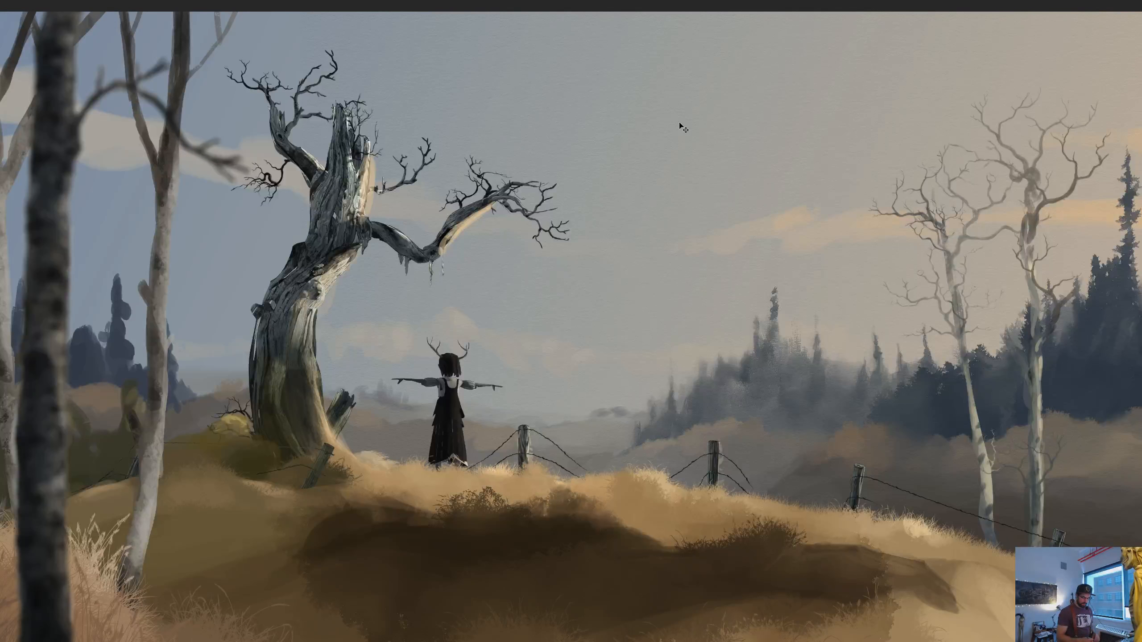
{"action": "left_click_drag", "start_coordinate": [828, 479], "coordinate": [734, 477]}
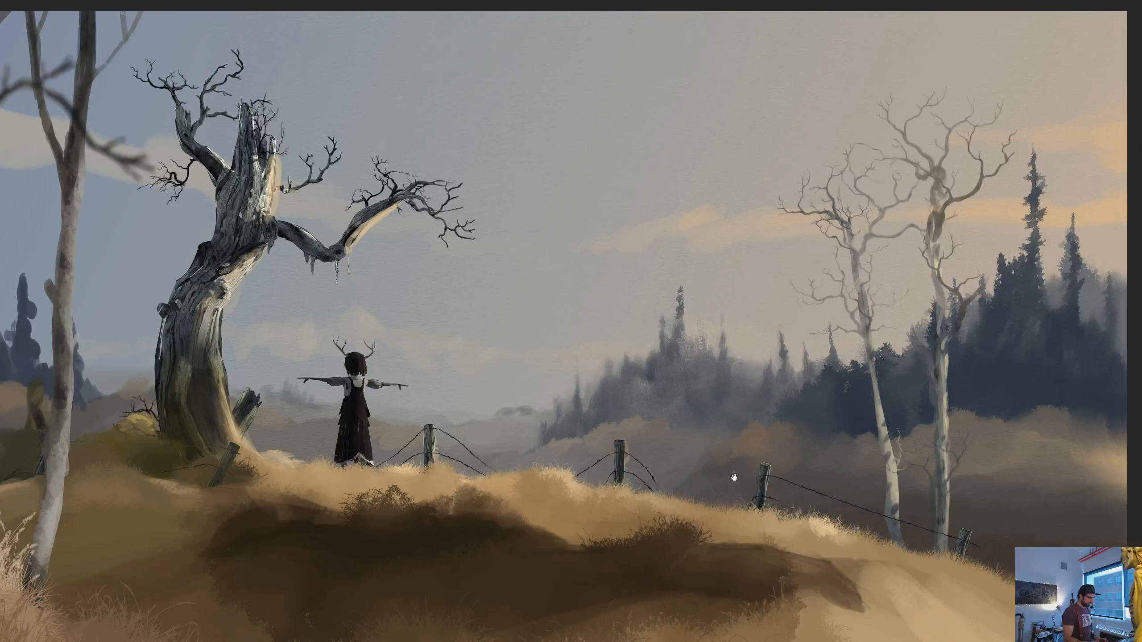
{"action": "key", "text": "ctrl+minus"}
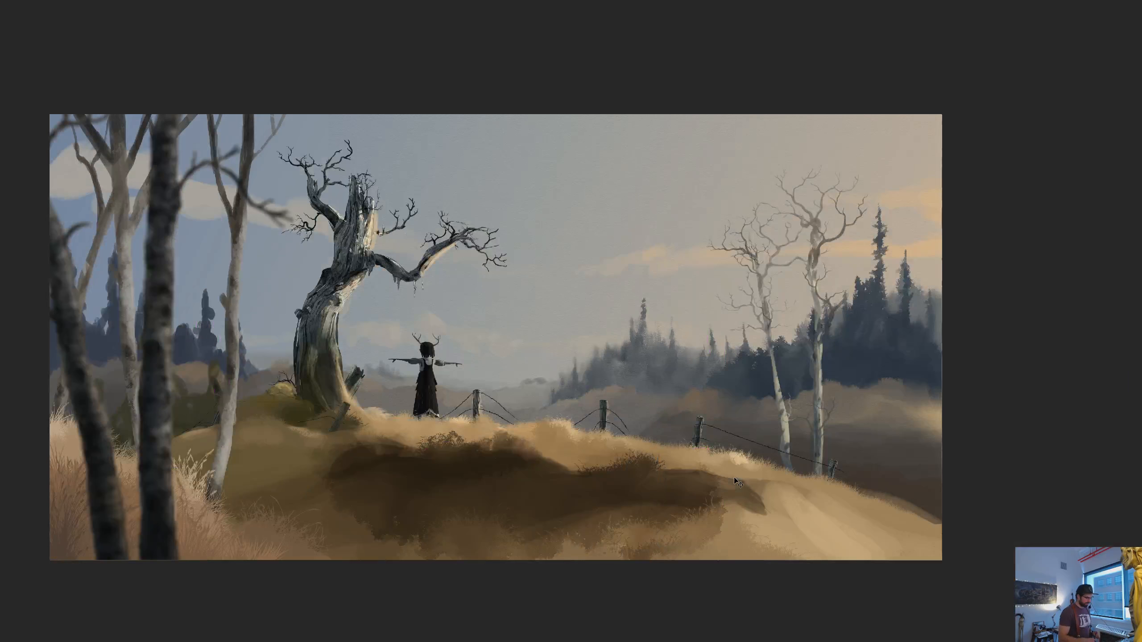